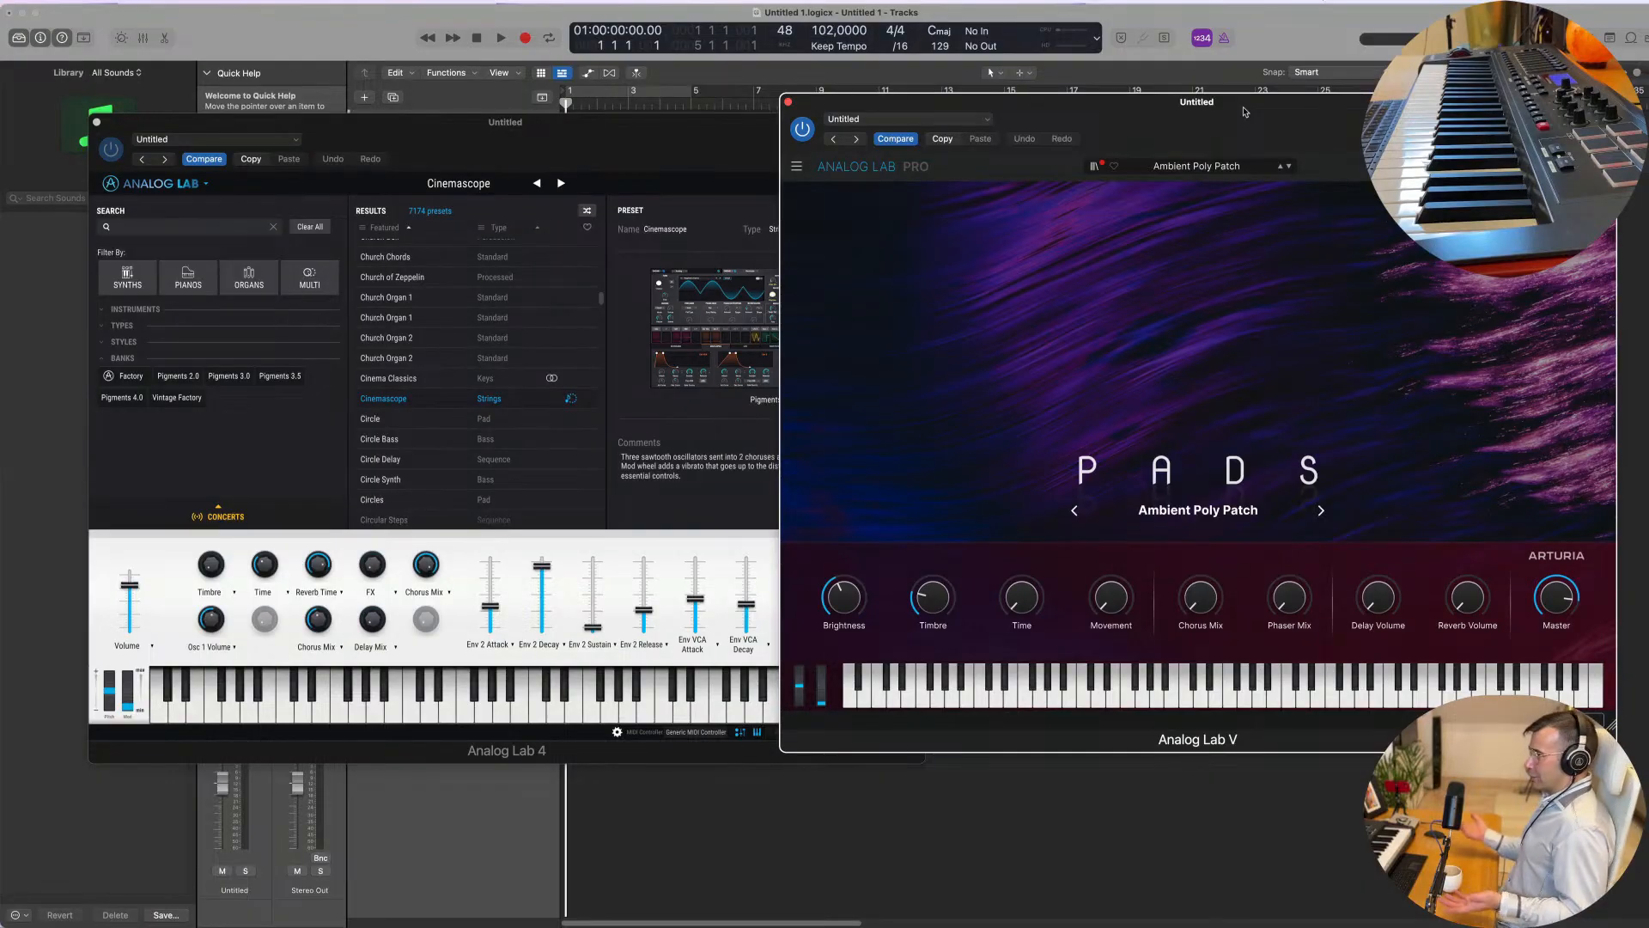
Step: Bring the Analog Lab 4 window to the front and record a sustained chord with a short melody on track 2 from bar 1
left_click(207, 184)
left_click(447, 129)
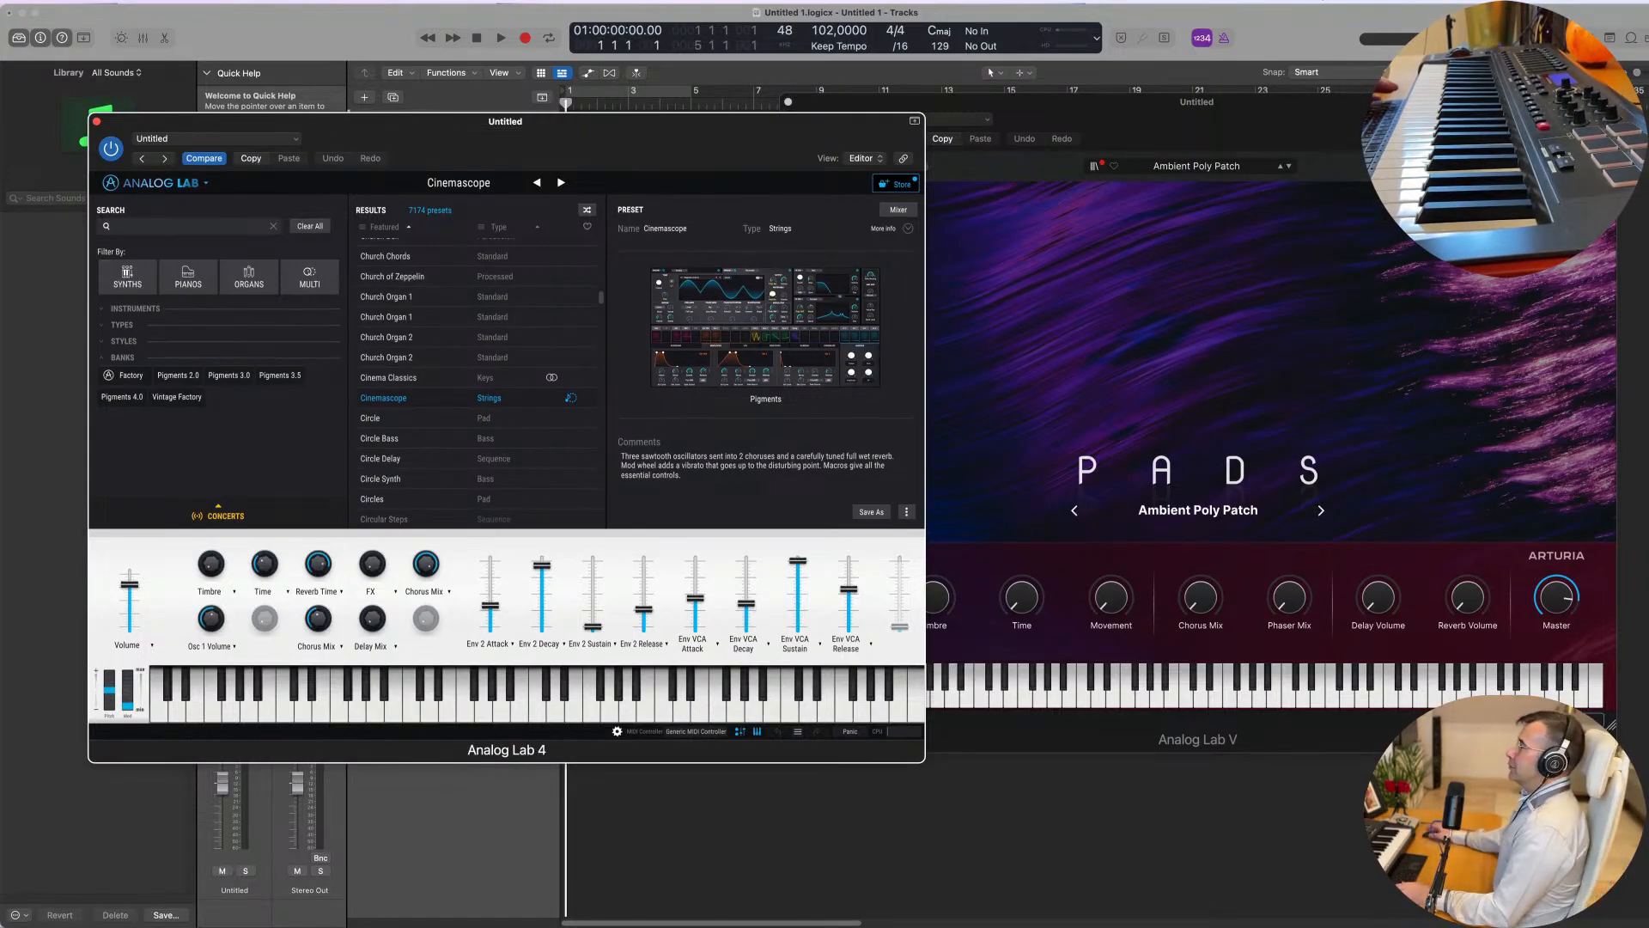
left_click_drag(584, 135, 959, 183)
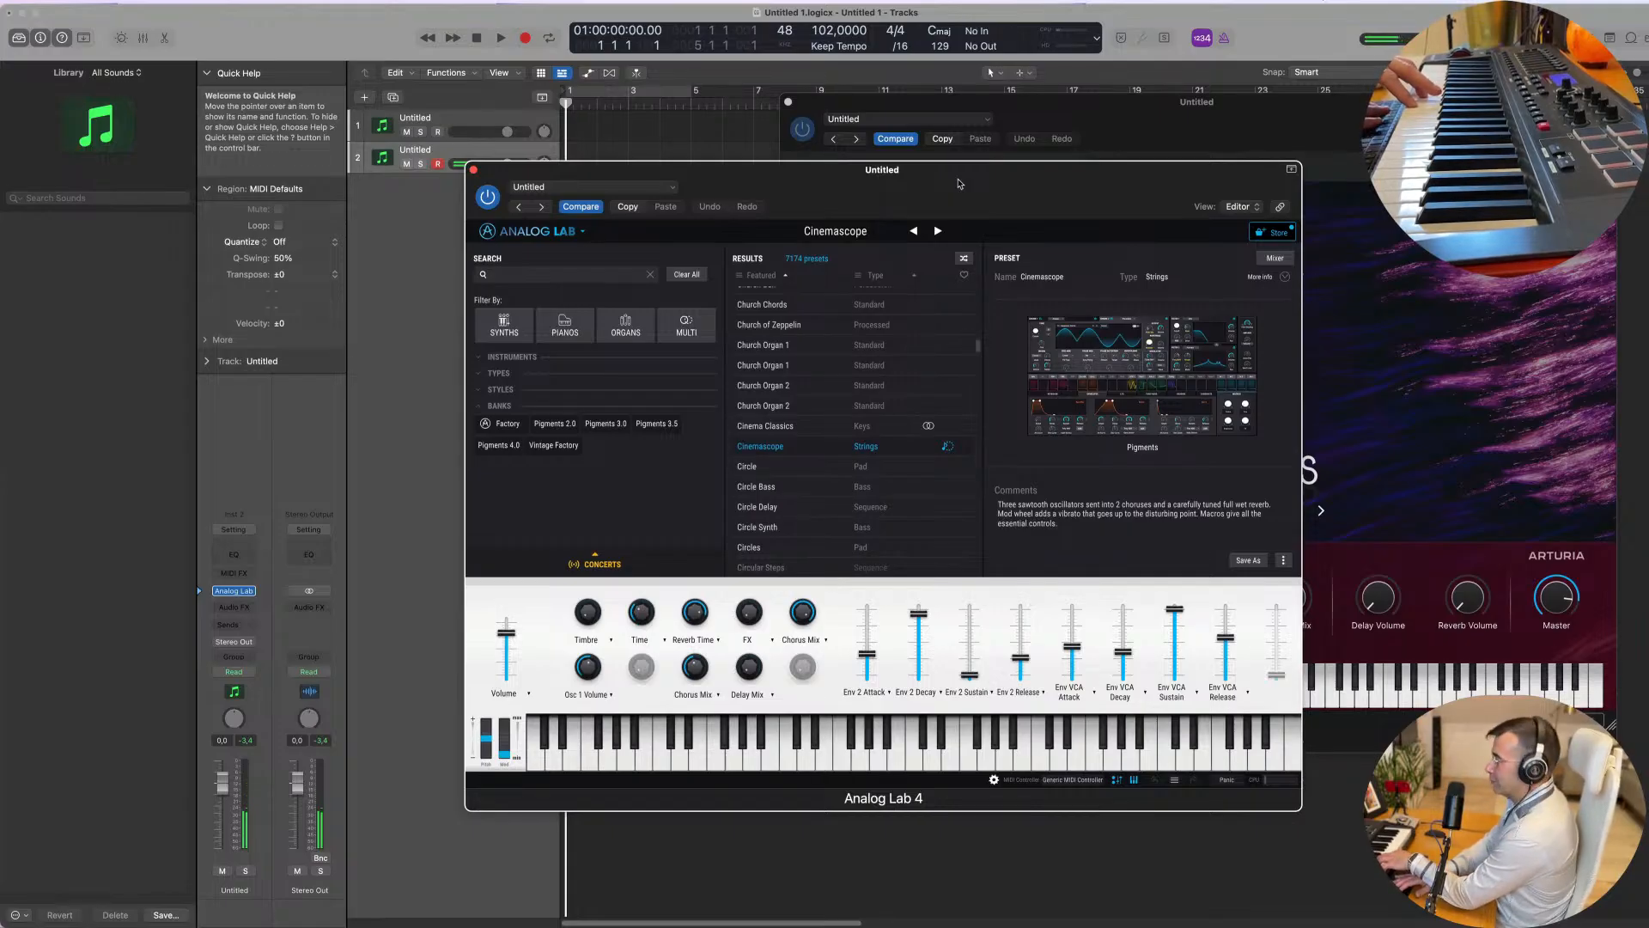
key("r")
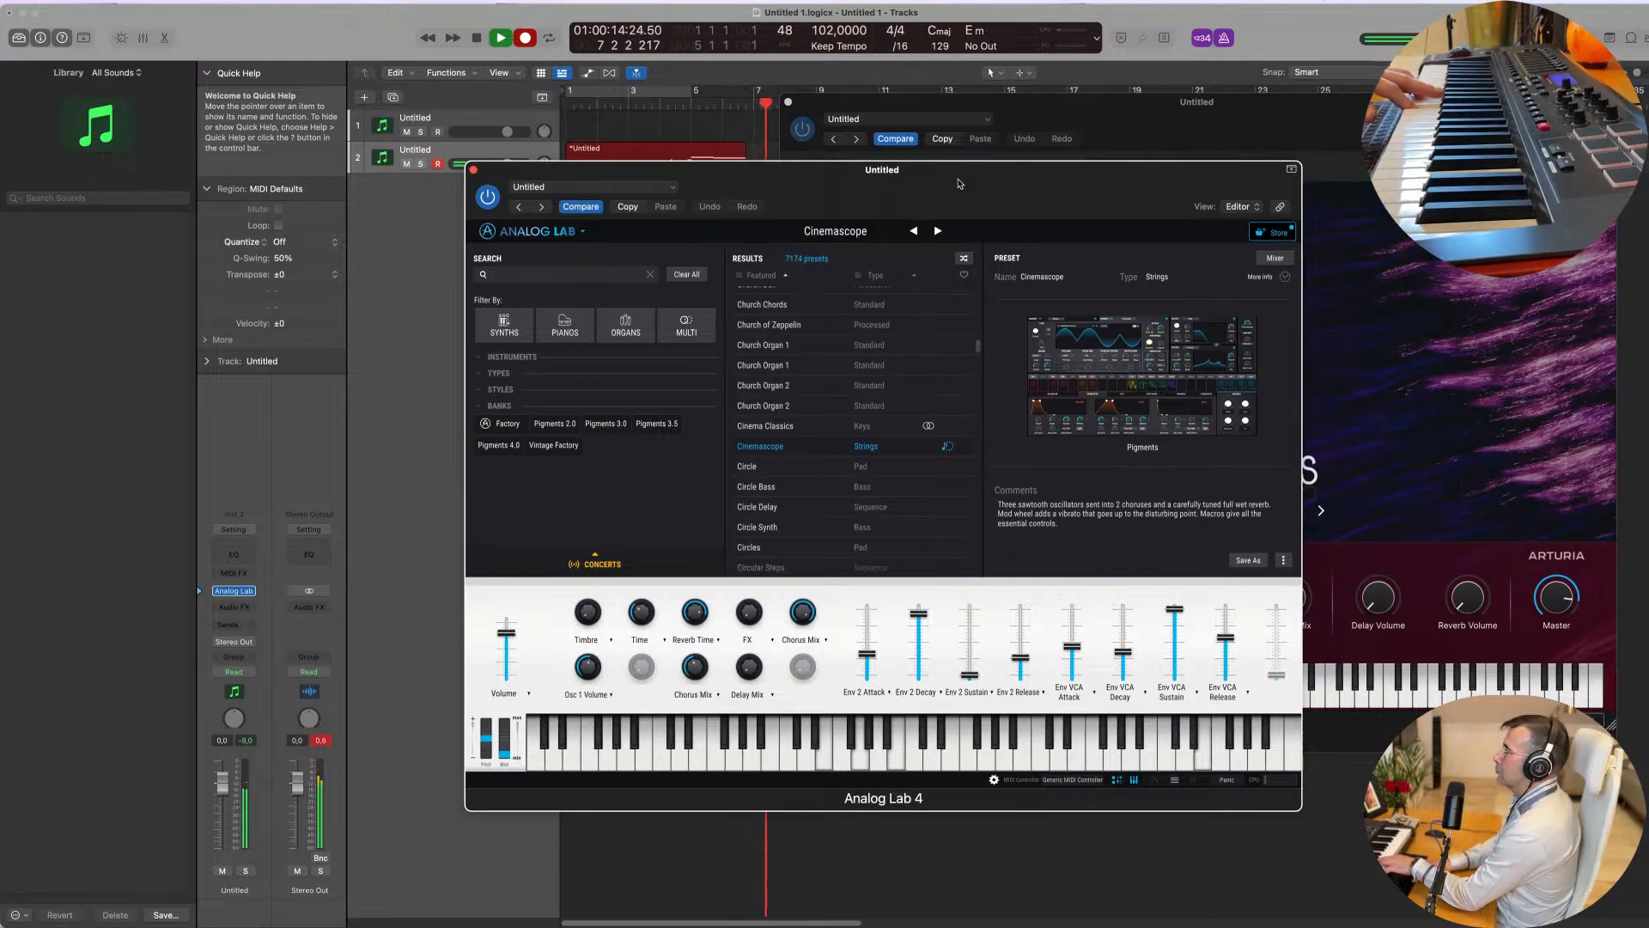
key("space")
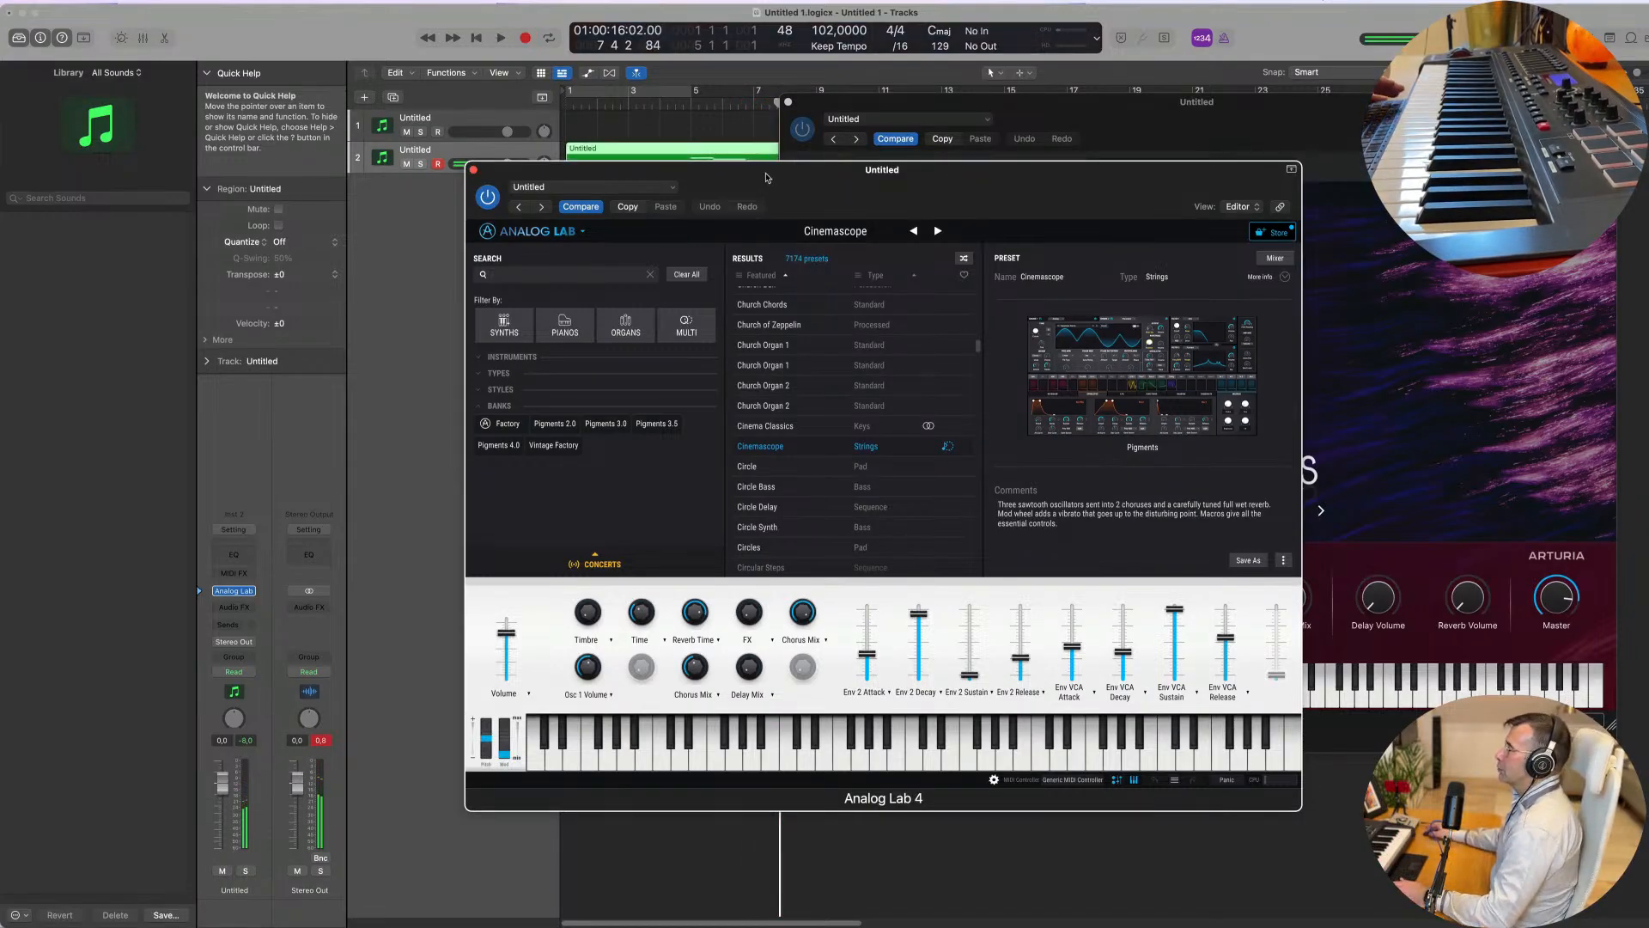
Step: Move both plug-in windows clear of the recorded region and set the cycle range from bar 1 to bar 9
left_click_drag(767, 178, 1362, 262)
left_click_drag(855, 102, 1188, 146)
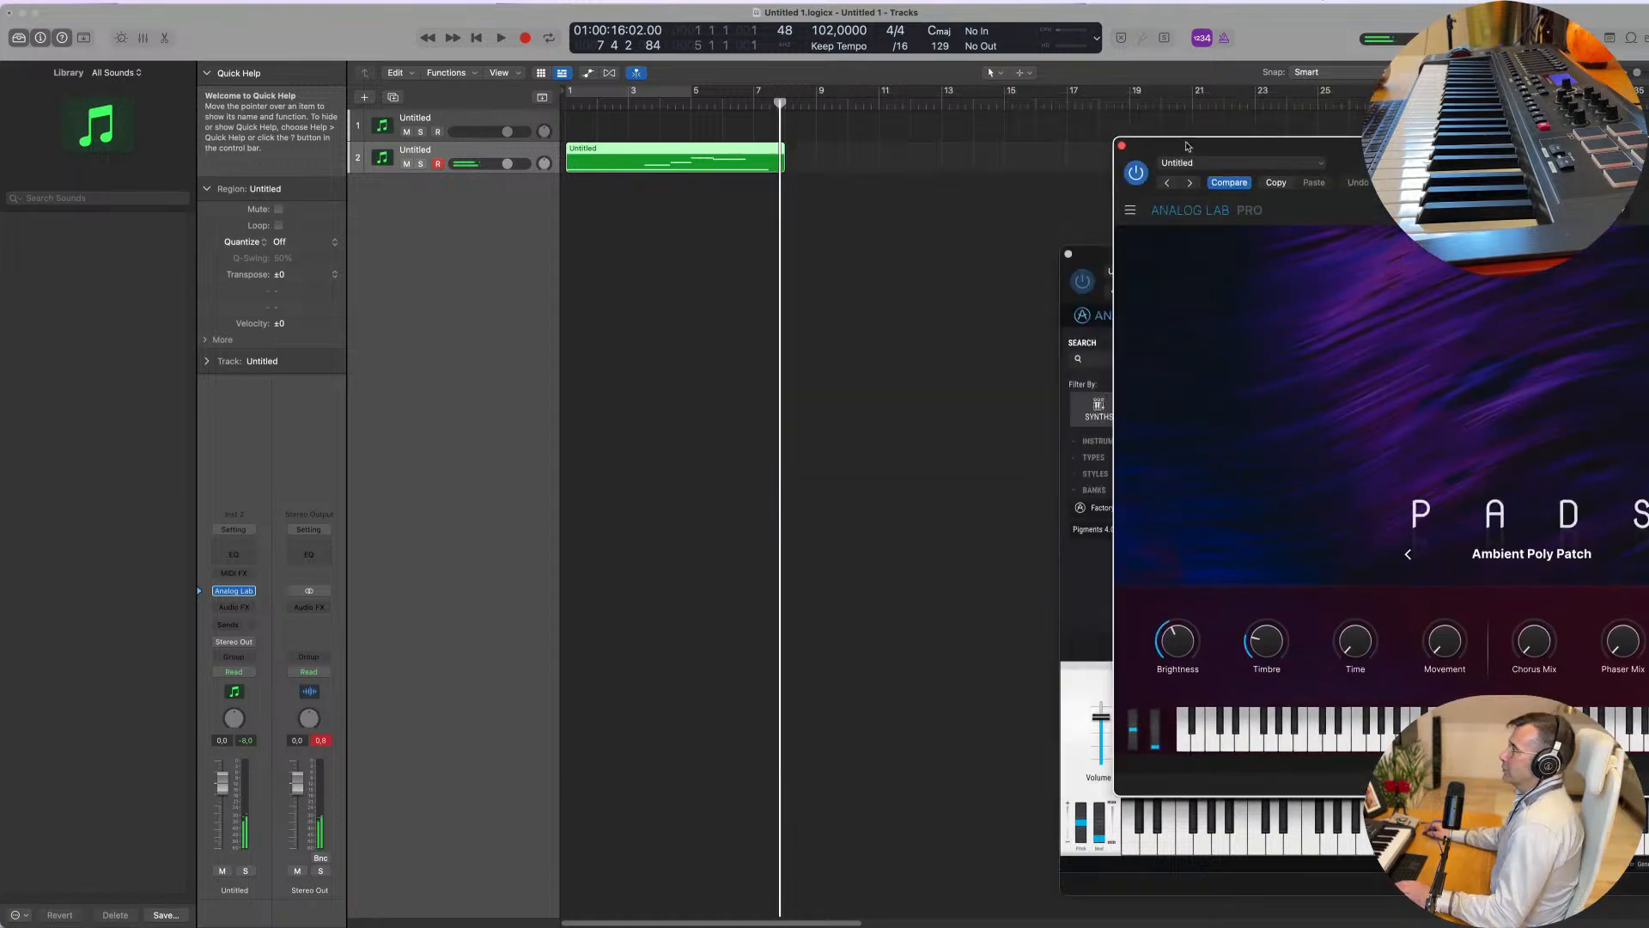
left_click_drag(568, 89, 817, 92)
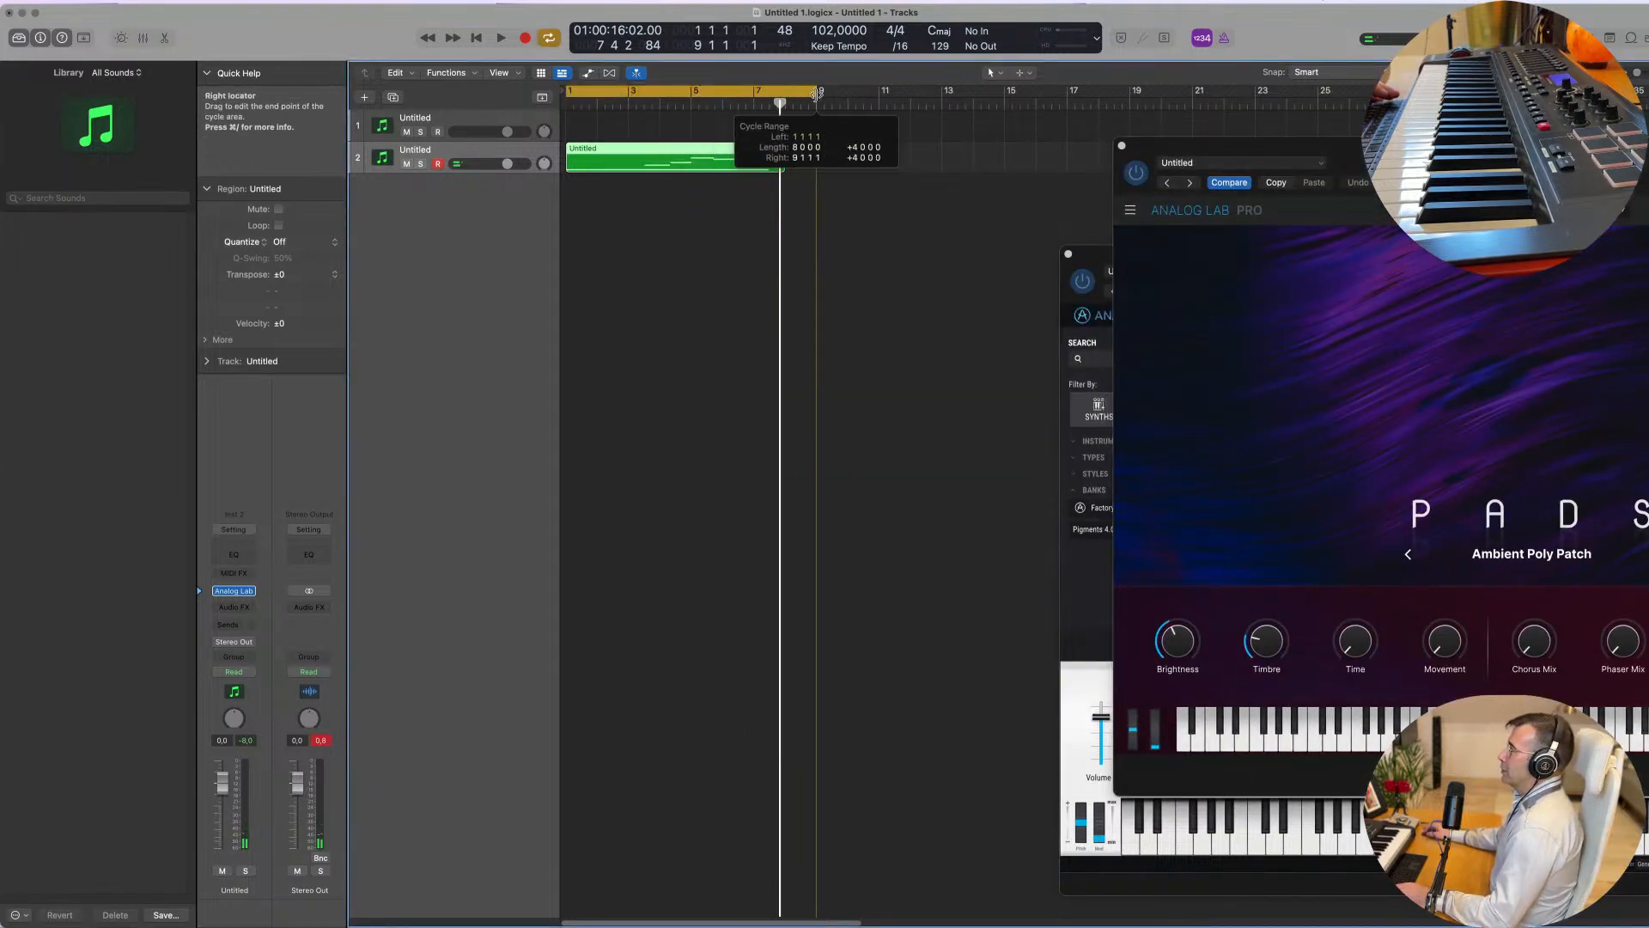
Step: Open the recorded region in the Piano Roll and quantize all its notes to 1/16 Note
double_click(717, 149)
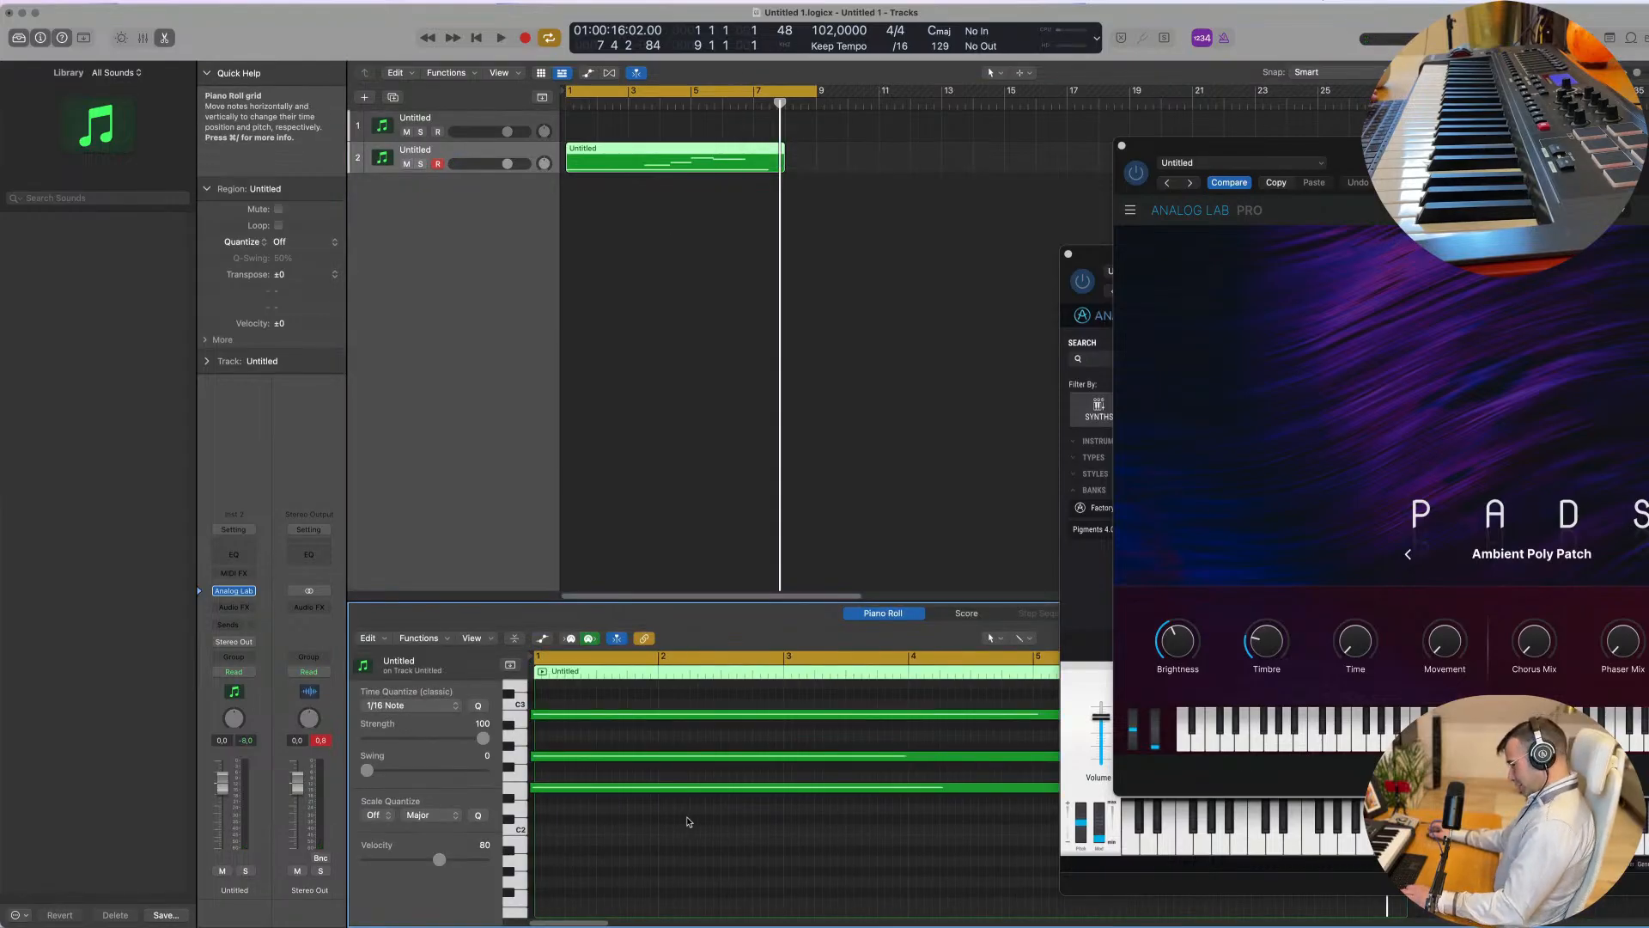
key("super+a")
key("q")
scroll(640, 829, "down", 5)
left_click(640, 832)
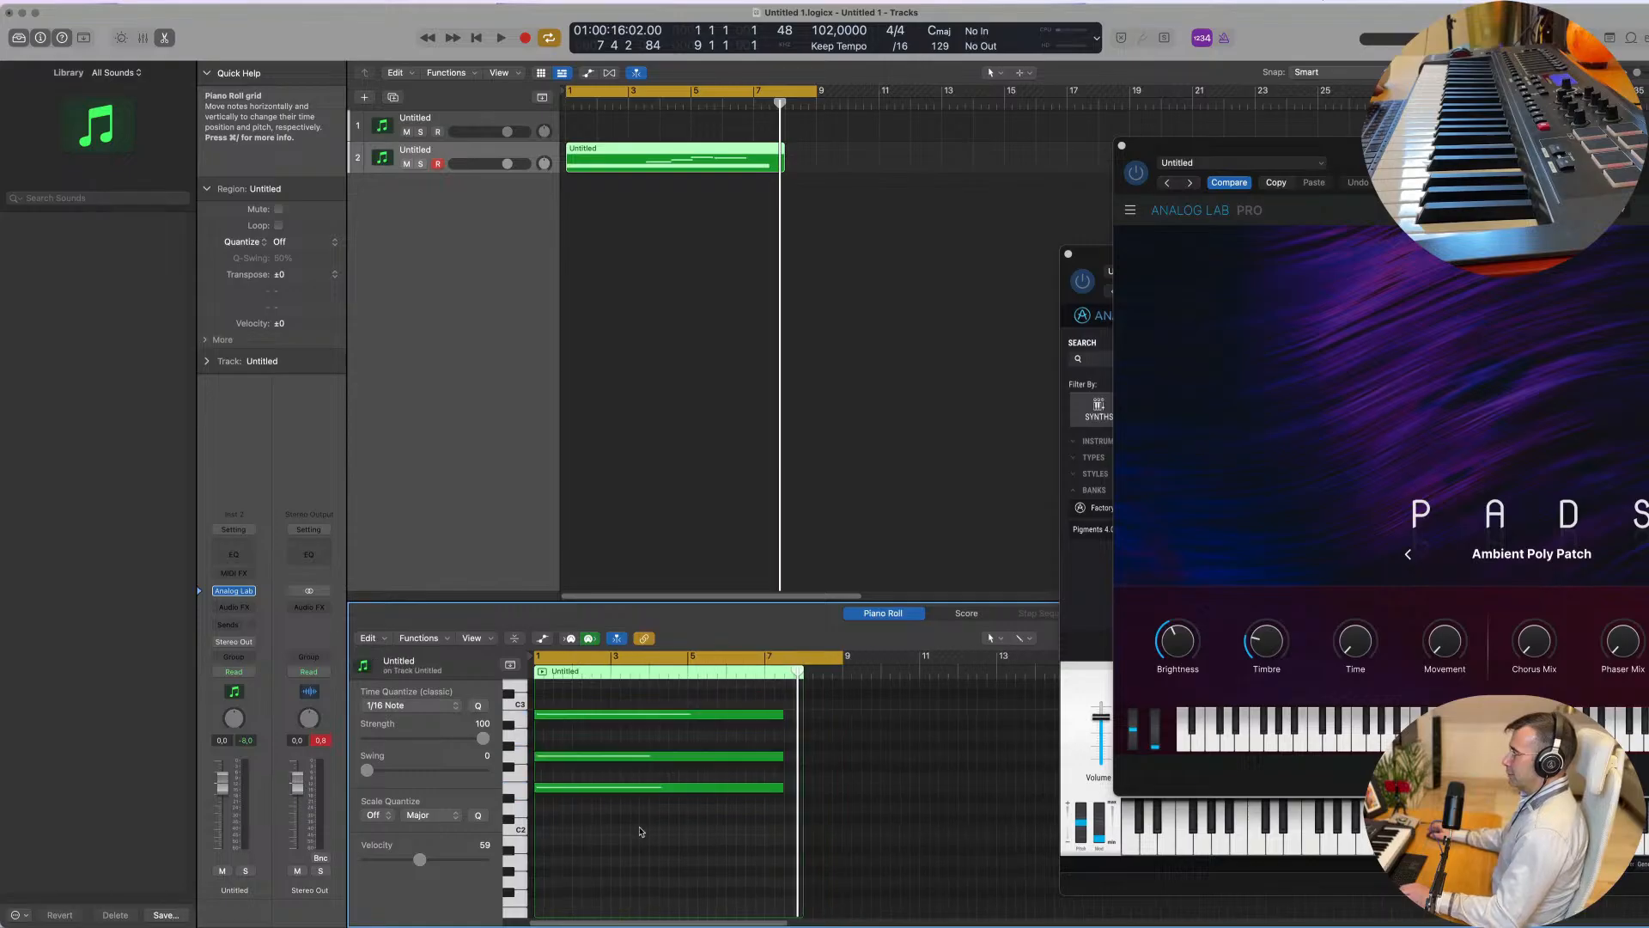
Step: Review the chord and melody notes in the Piano Roll and play the cycle from the start
scroll(640, 829, "up", 8)
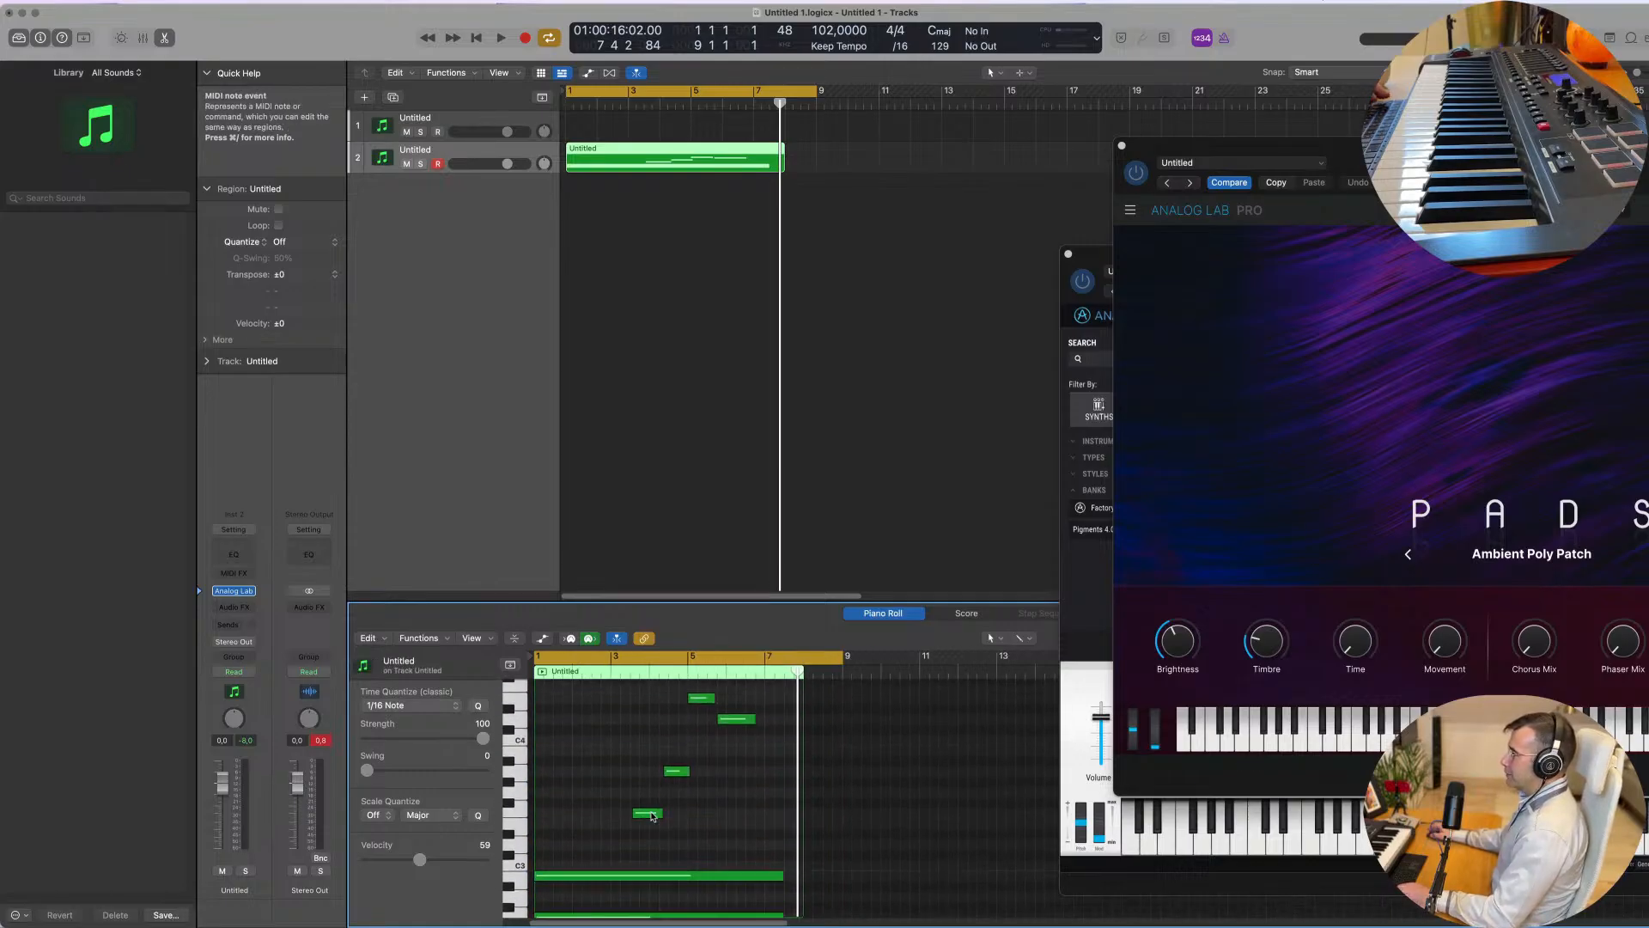
scroll(653, 816, "down", 1)
scroll(658, 806, "up", 5)
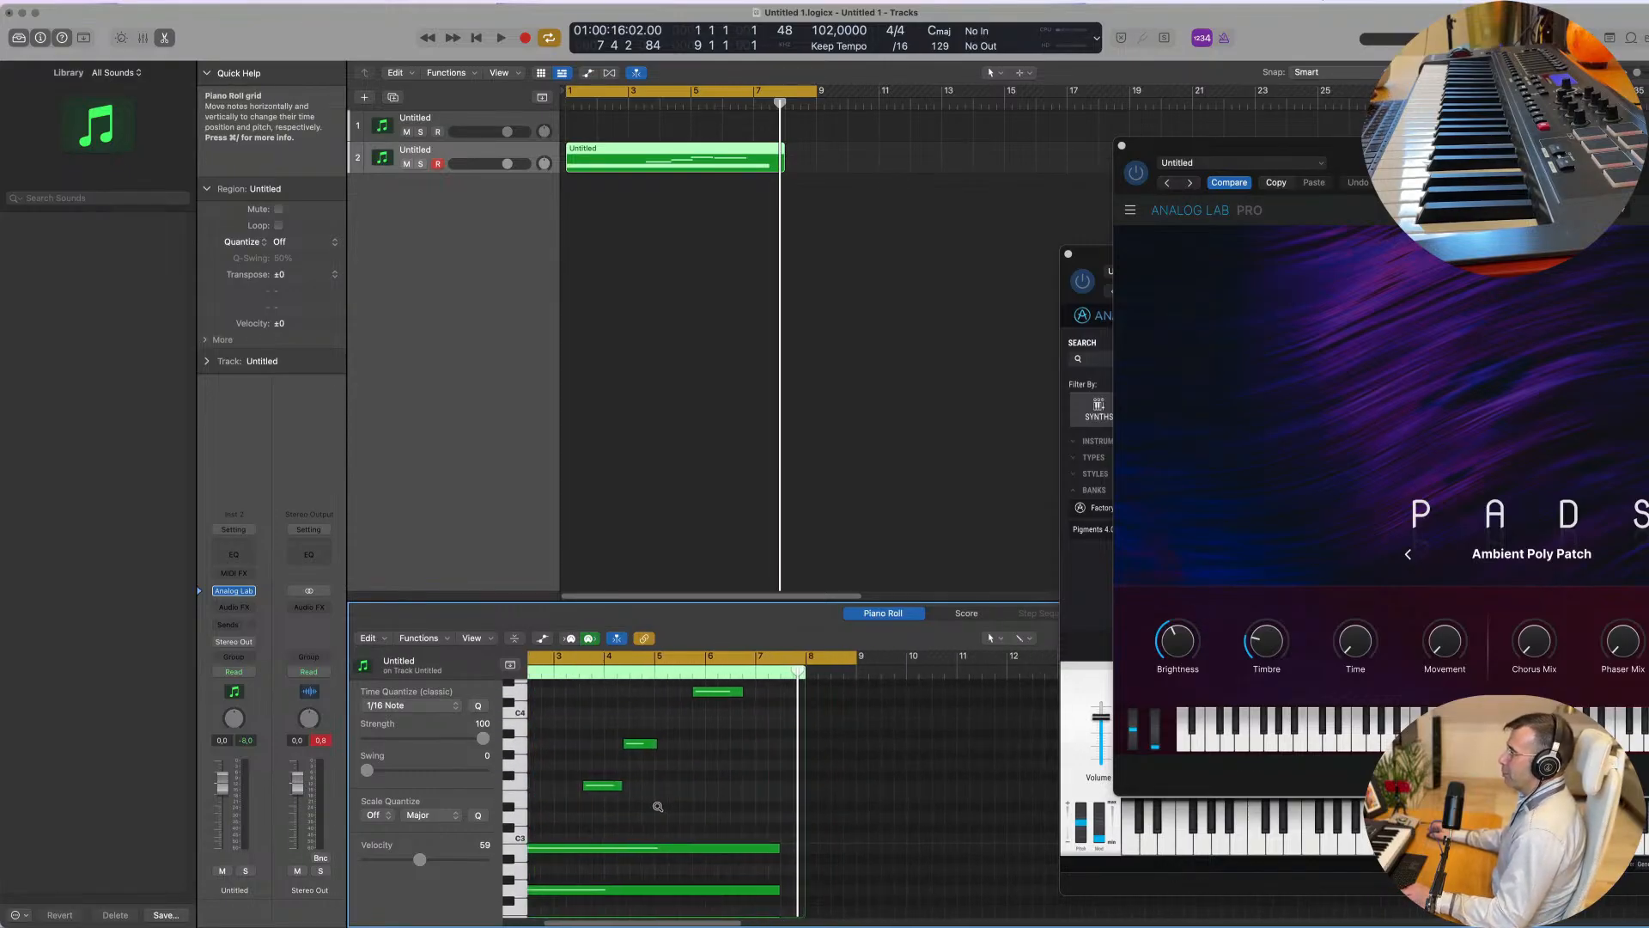
scroll(659, 805, "down", 2)
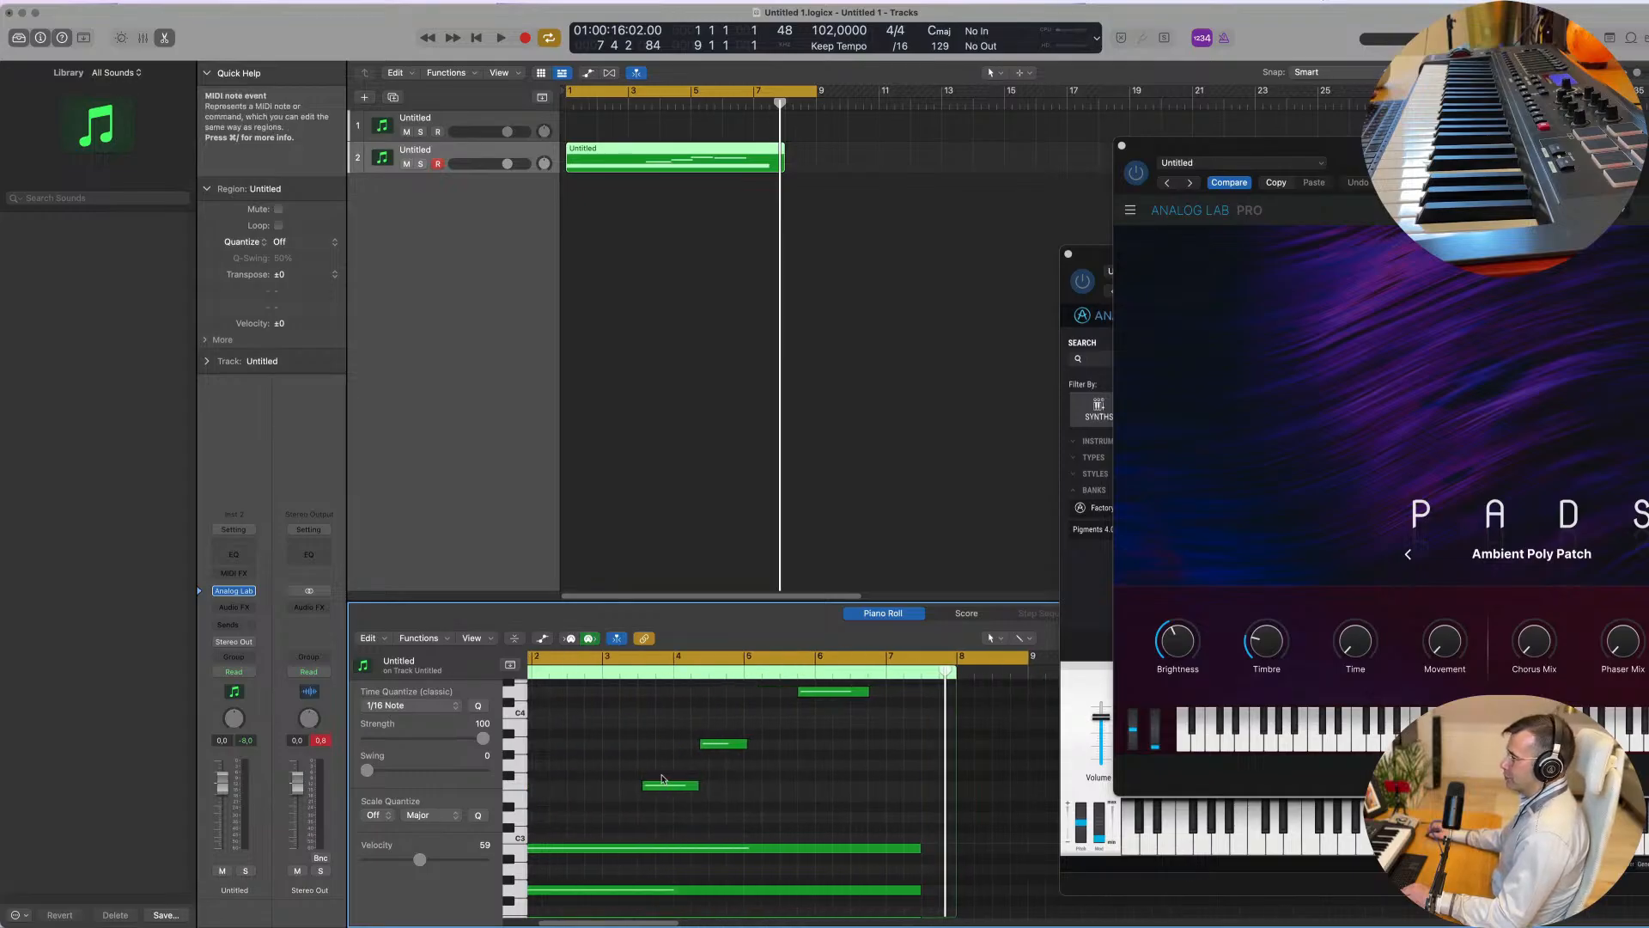
scroll(669, 767, "up", 3)
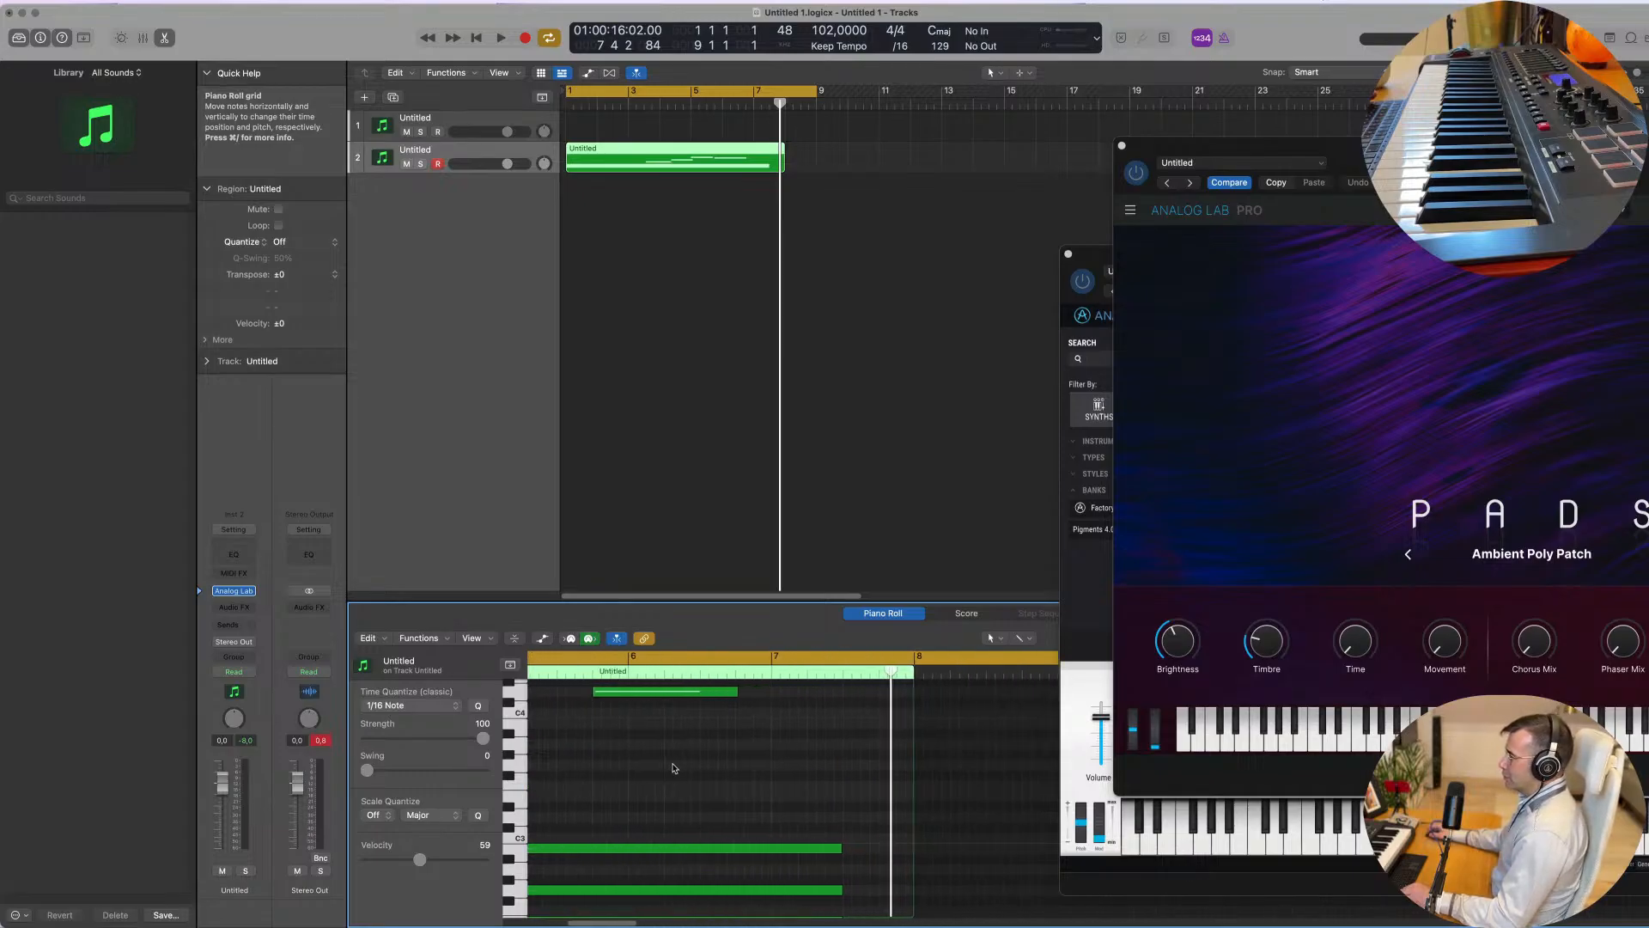
key("space")
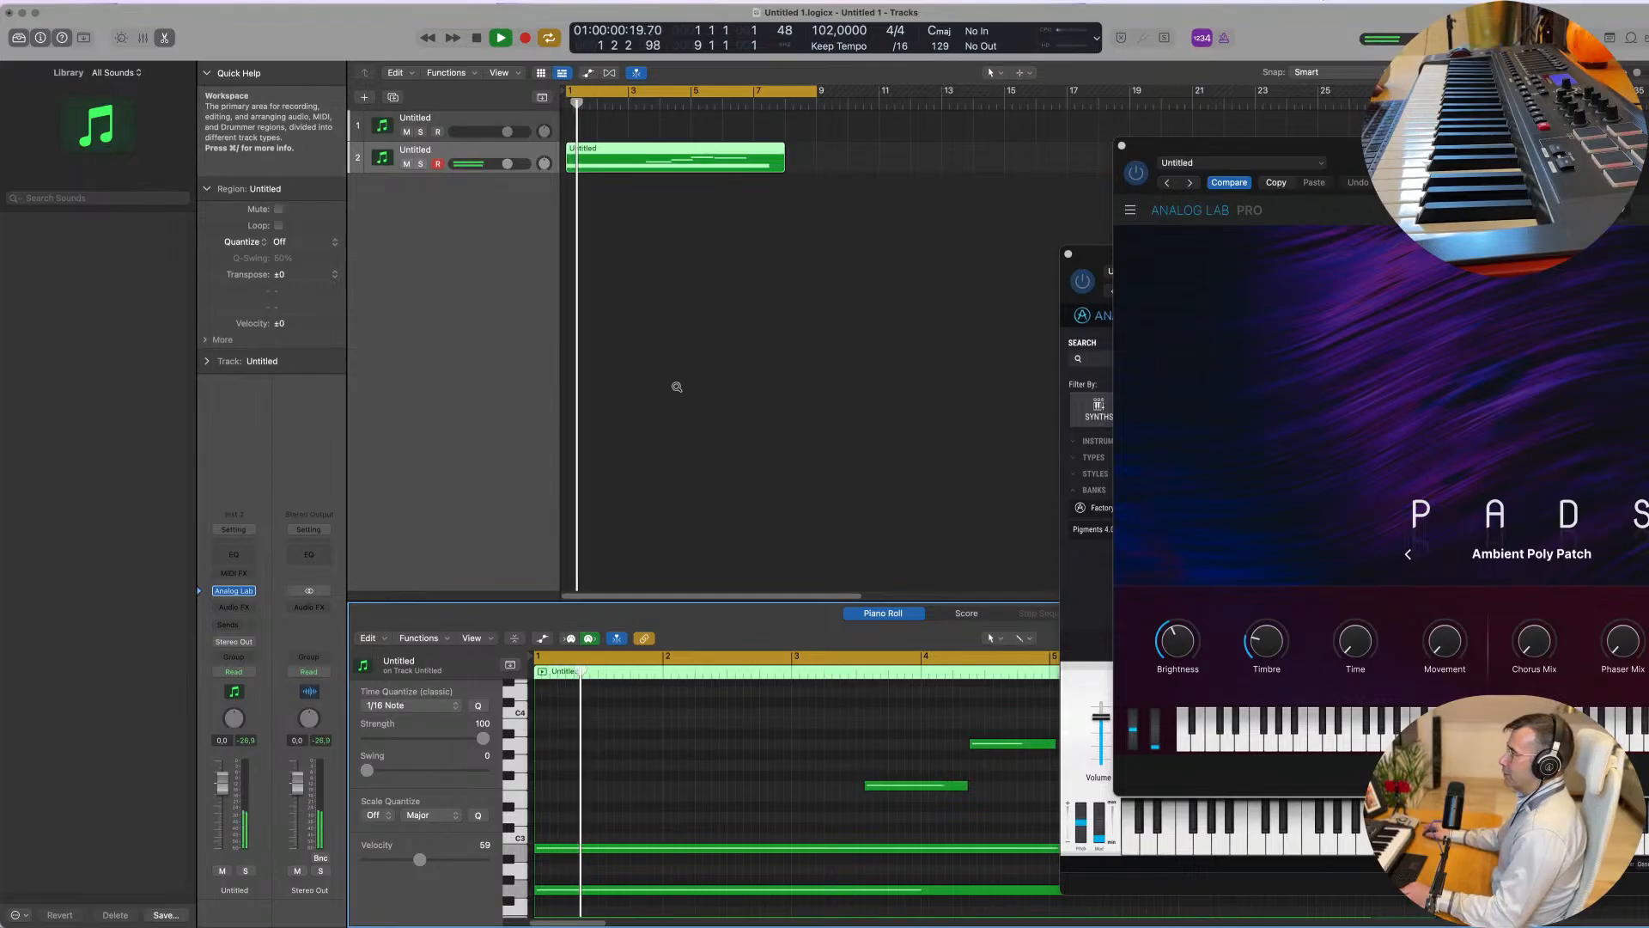
scroll(681, 368, "down", 2)
Step: Rearrange the Analog Lab 4 and Analog Lab V windows so the region and Piano Roll notes are uncovered
left_click_drag(1418, 149, 1416, 375)
left_click_drag(1434, 301, 969, 289)
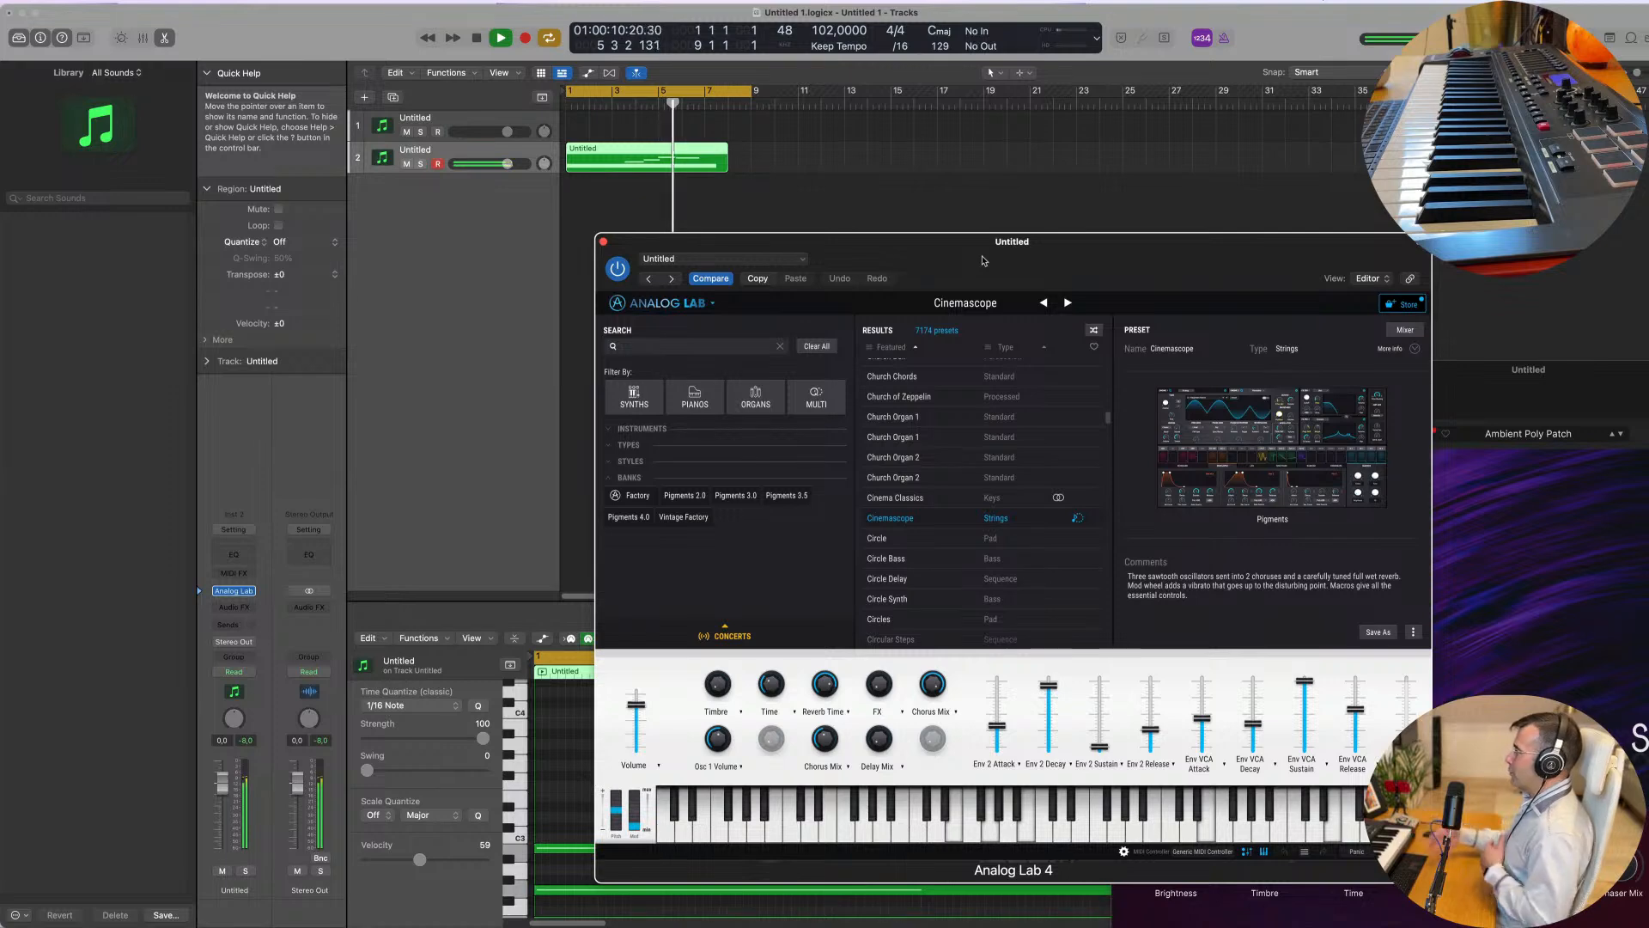
left_click_drag(983, 260, 1176, 73)
scroll(780, 785, "left", 4)
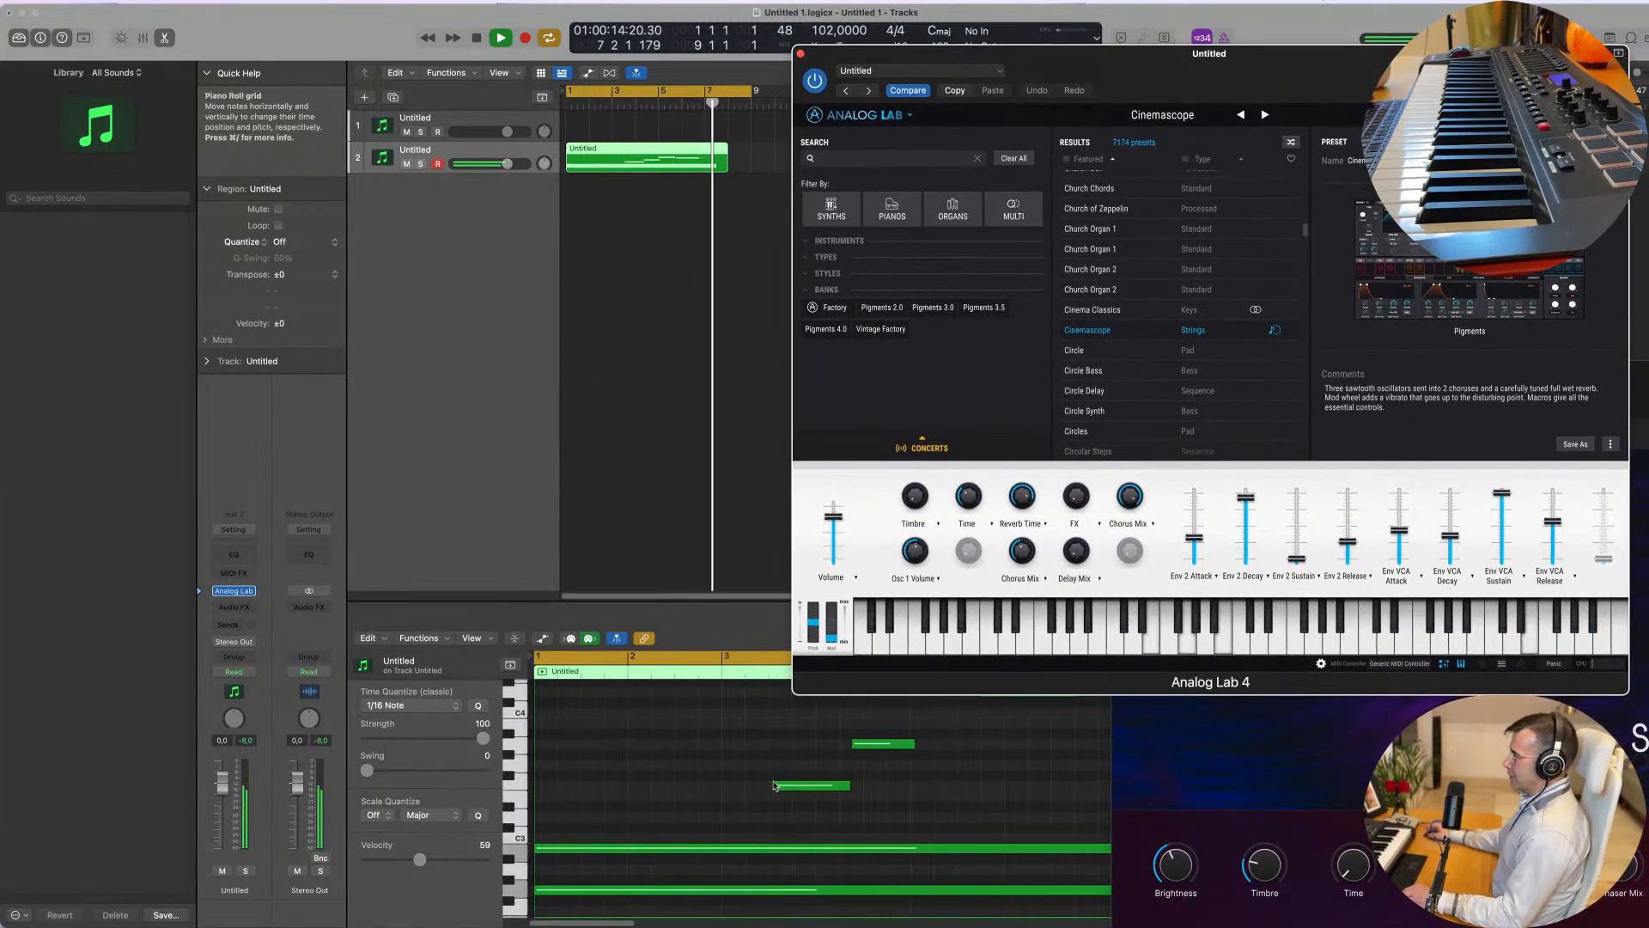
scroll(782, 783, "right", 4)
left_click_drag(958, 57, 1200, 67)
Step: Stop playback, extend the track 2 region to 8 bars, and stretch its three sustained chord notes to bar 9
key("space")
left_click_drag(724, 167, 749, 167)
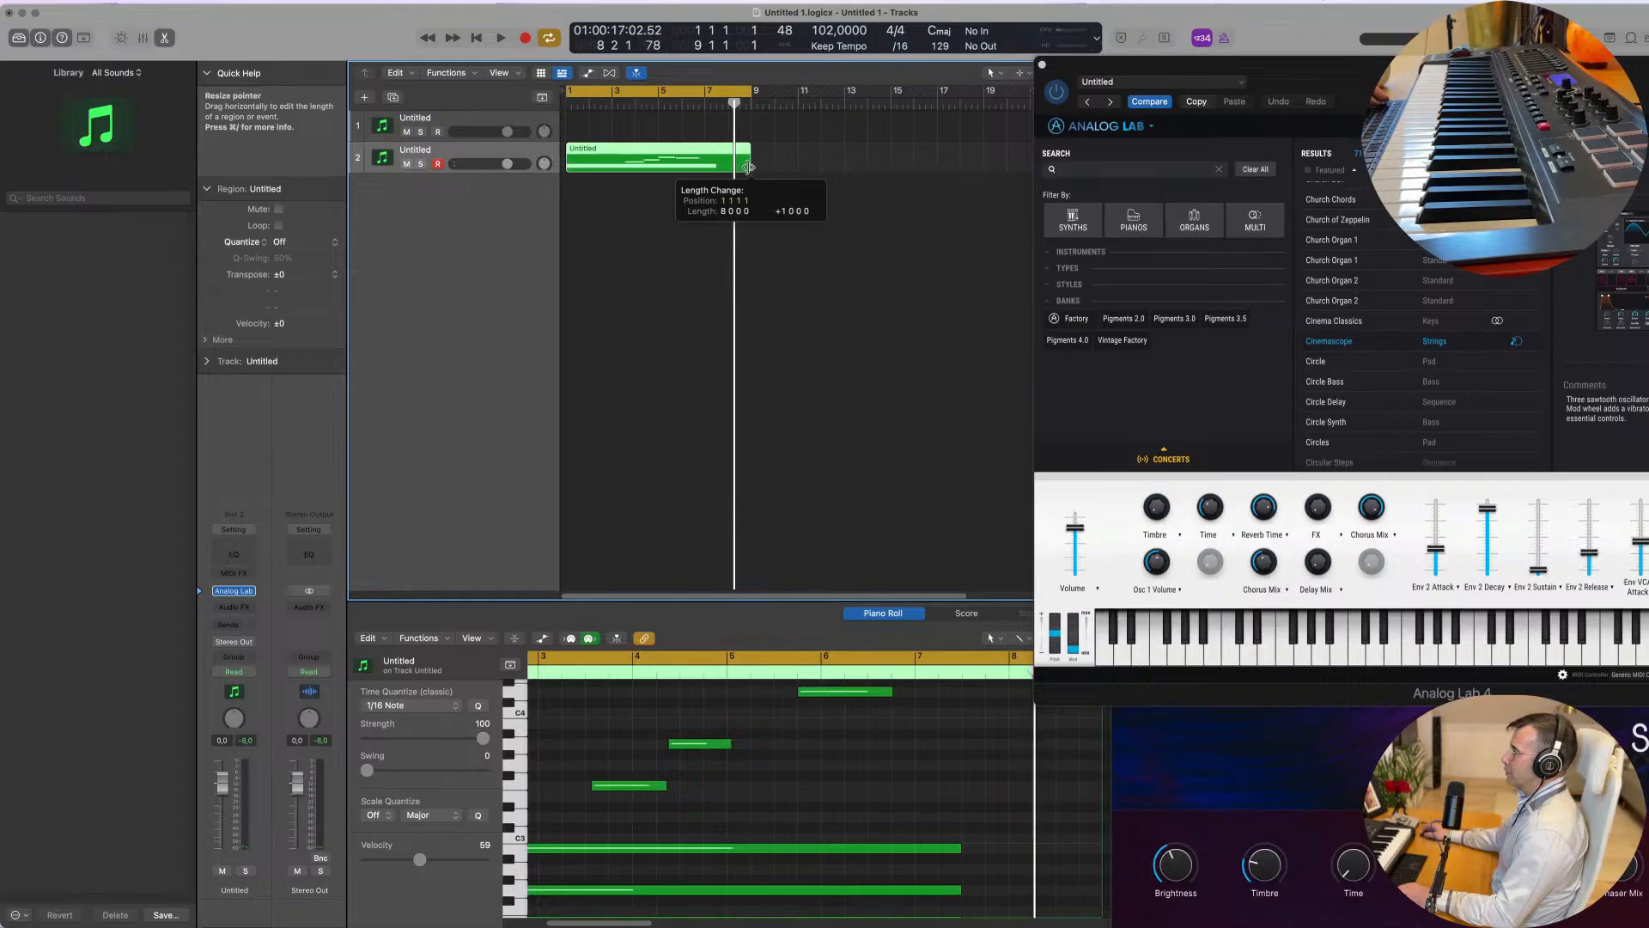
scroll(892, 815, "down", 5)
scroll(760, 820, "up", 8)
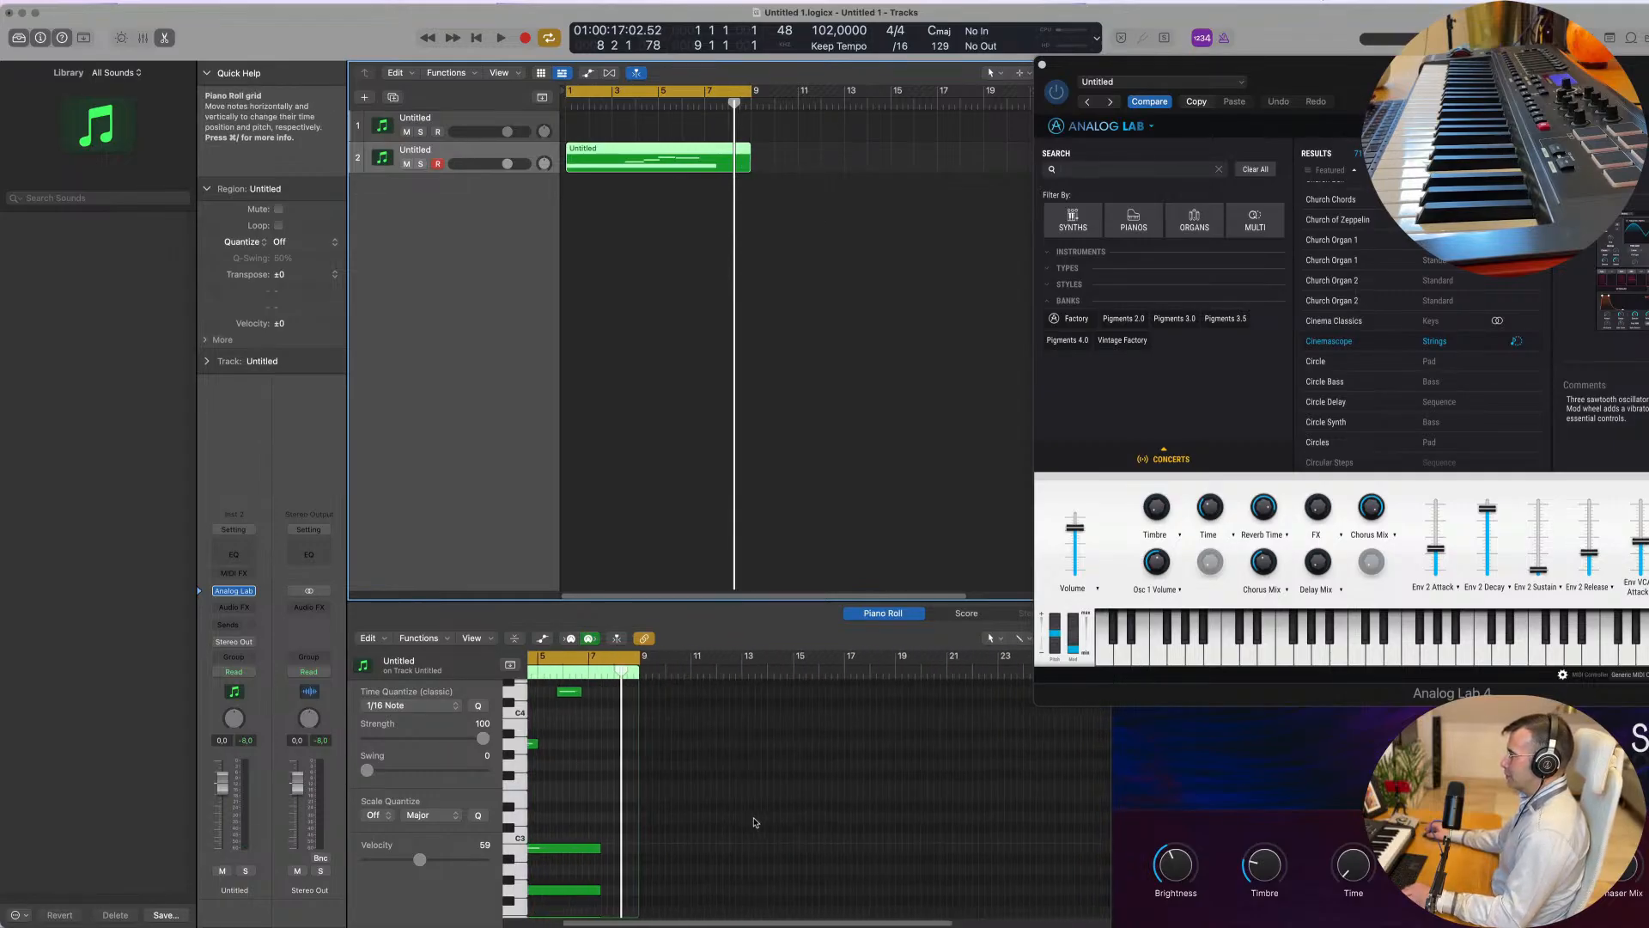
scroll(709, 815, "right", 1)
scroll(710, 814, "down", 3)
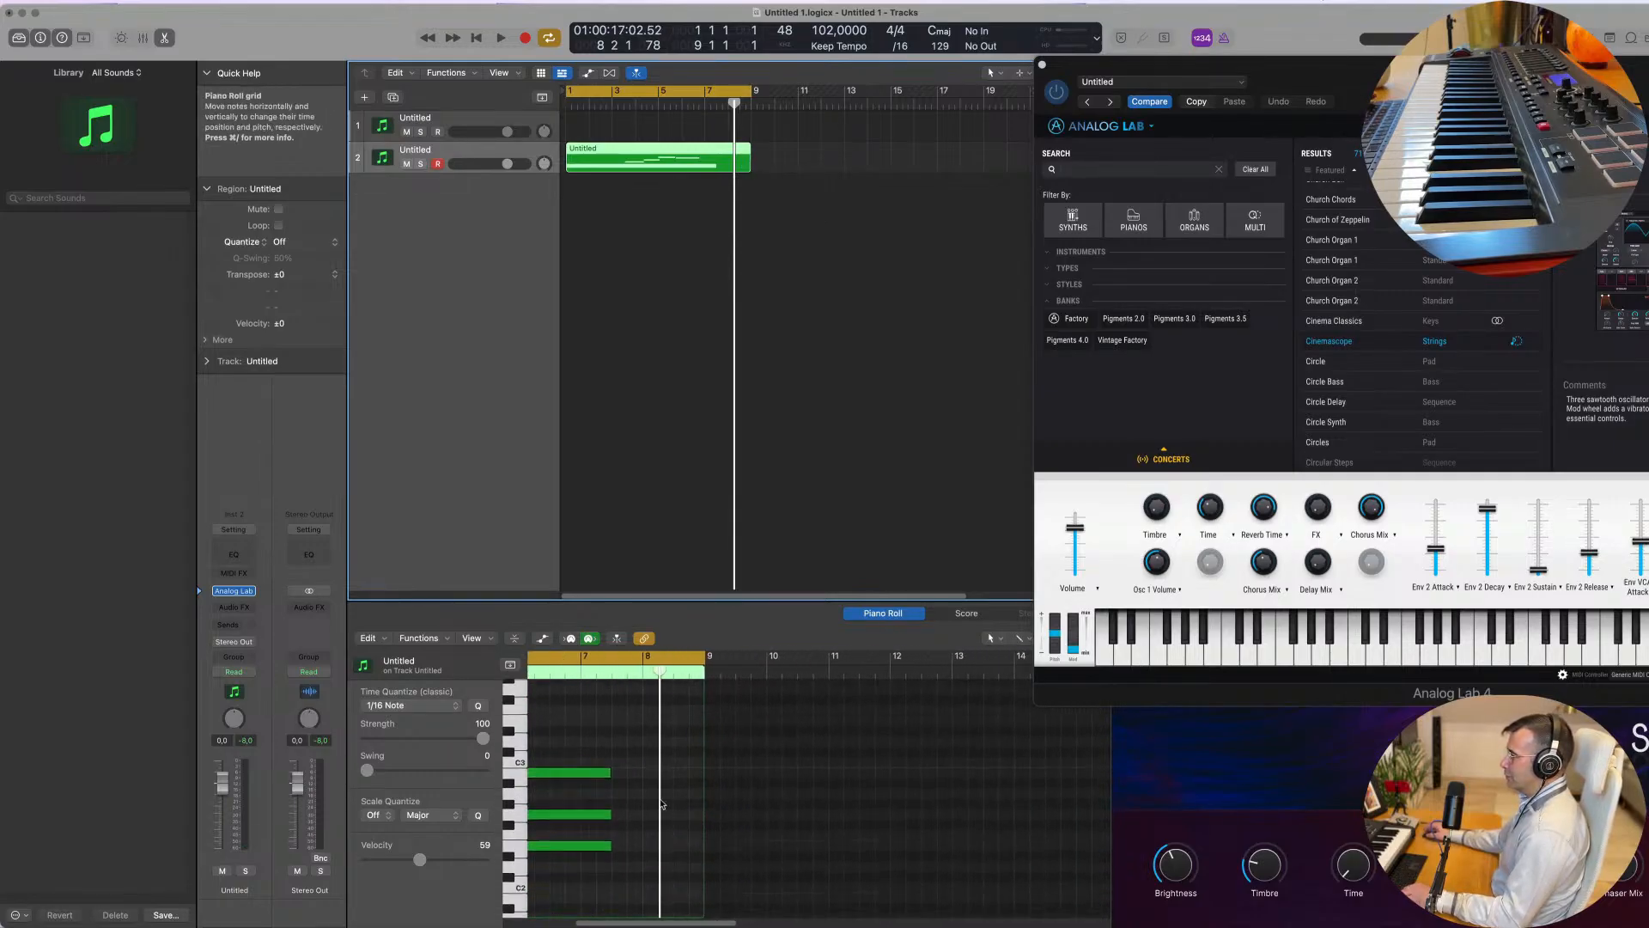
left_click_drag(626, 720, 611, 809)
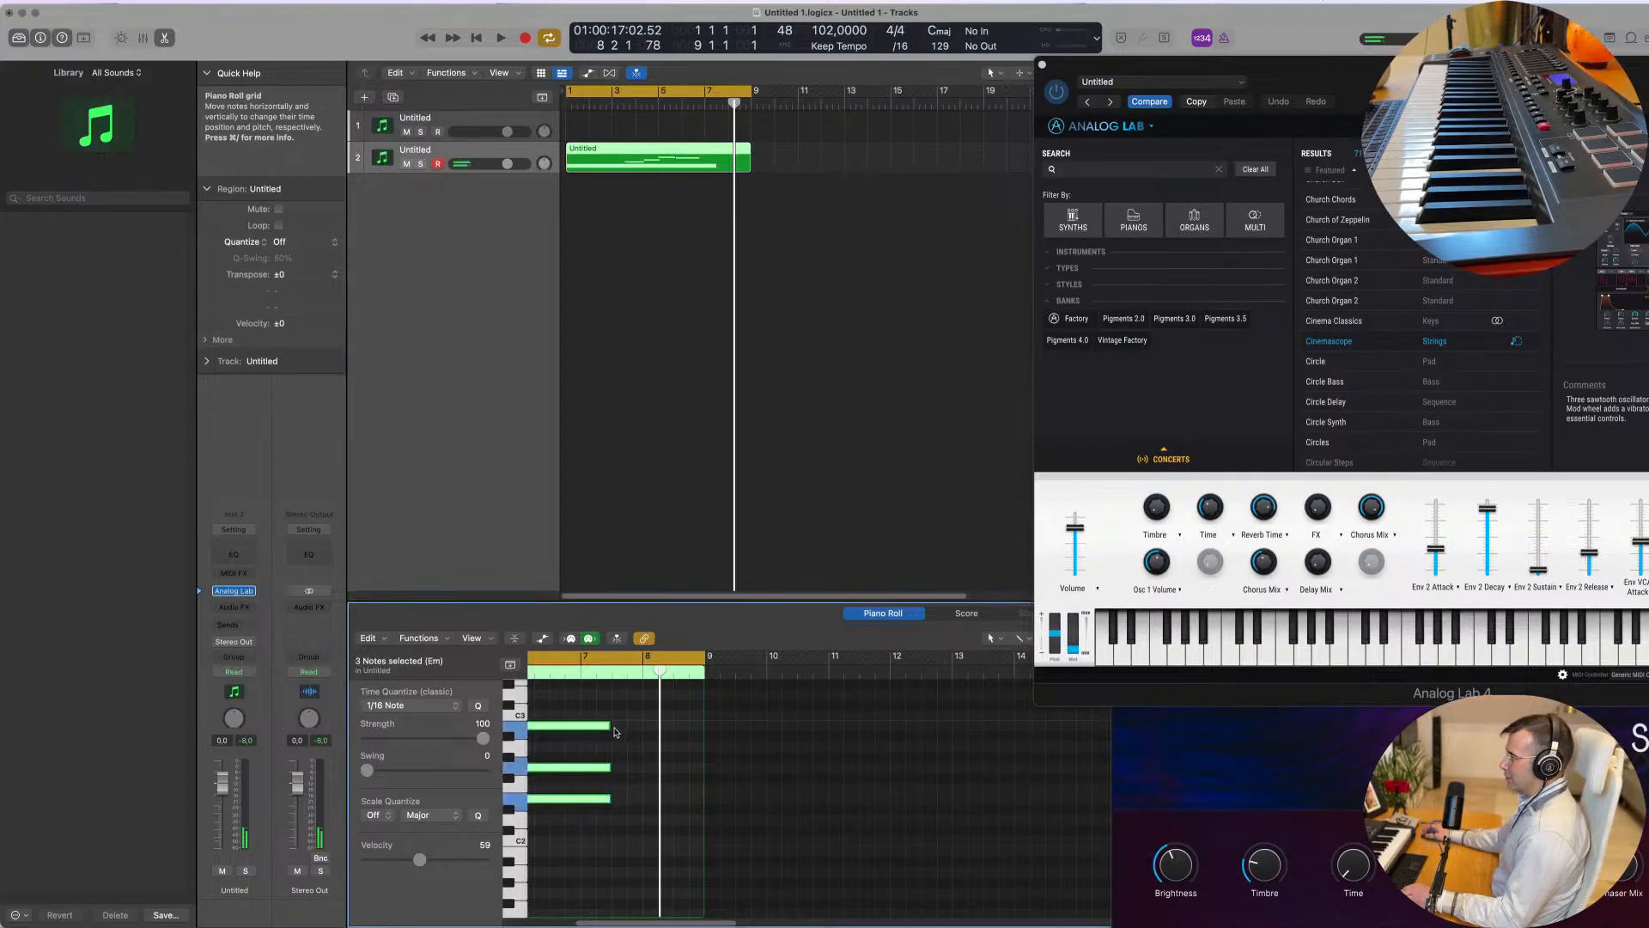
left_click_drag(610, 729, 699, 730)
Step: Deselect the chord notes and enlarge track 2's height to show the region's notes in detail
left_click(714, 363)
left_click(692, 168)
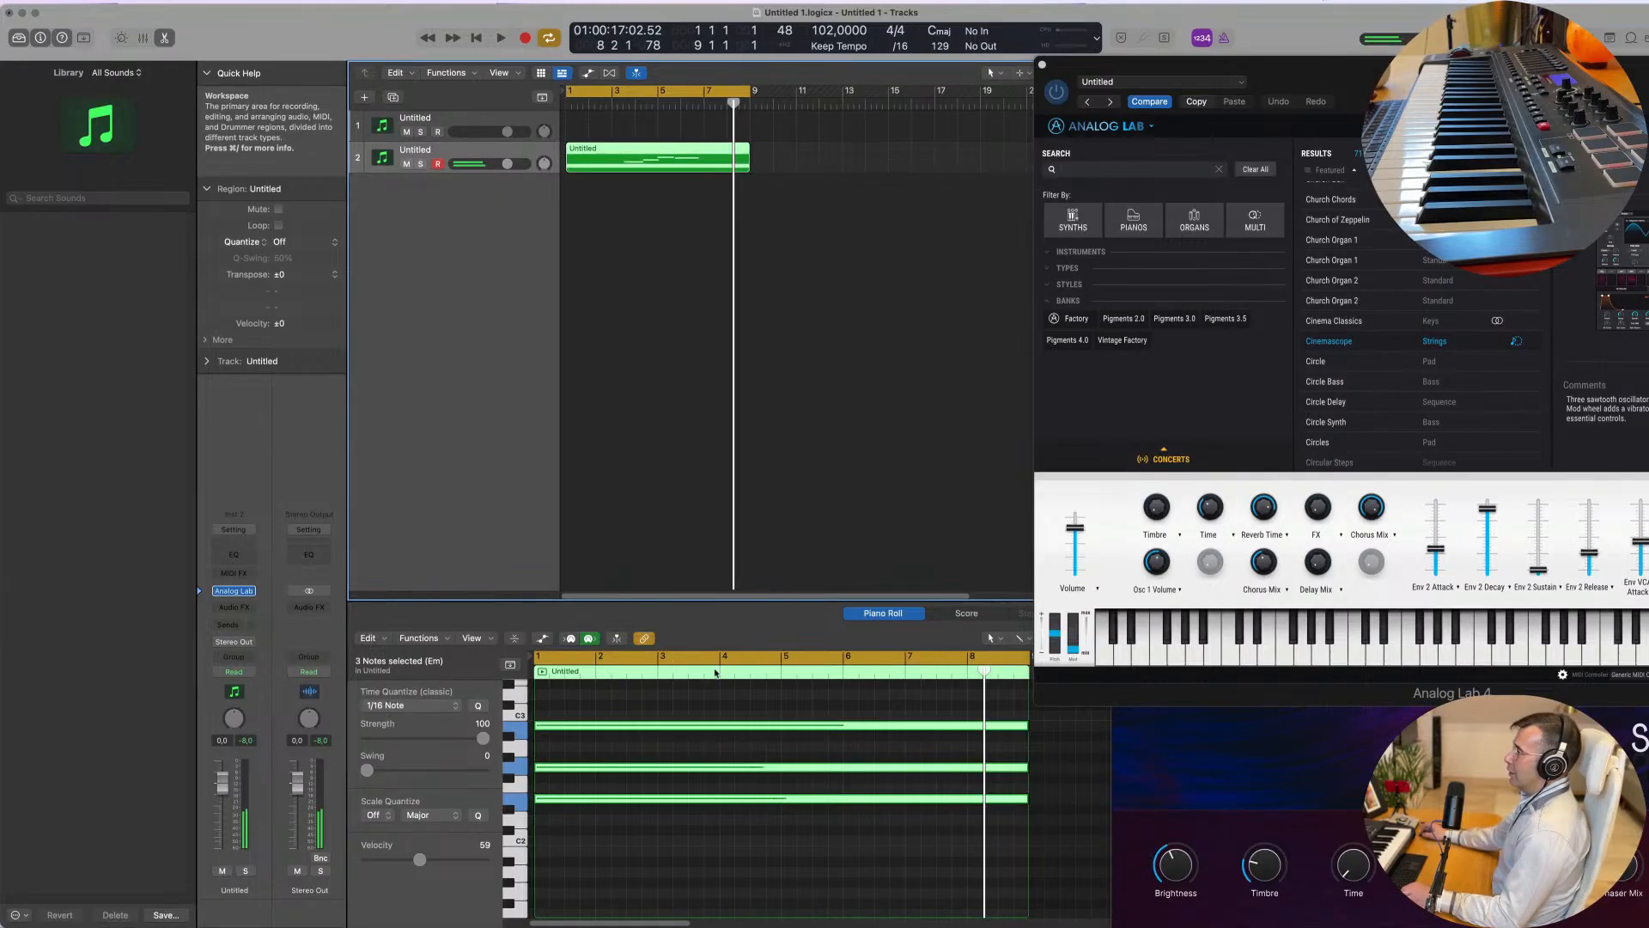
scroll(736, 821, "down", 3)
scroll(719, 821, "up", 5)
scroll(716, 819, "down", 1)
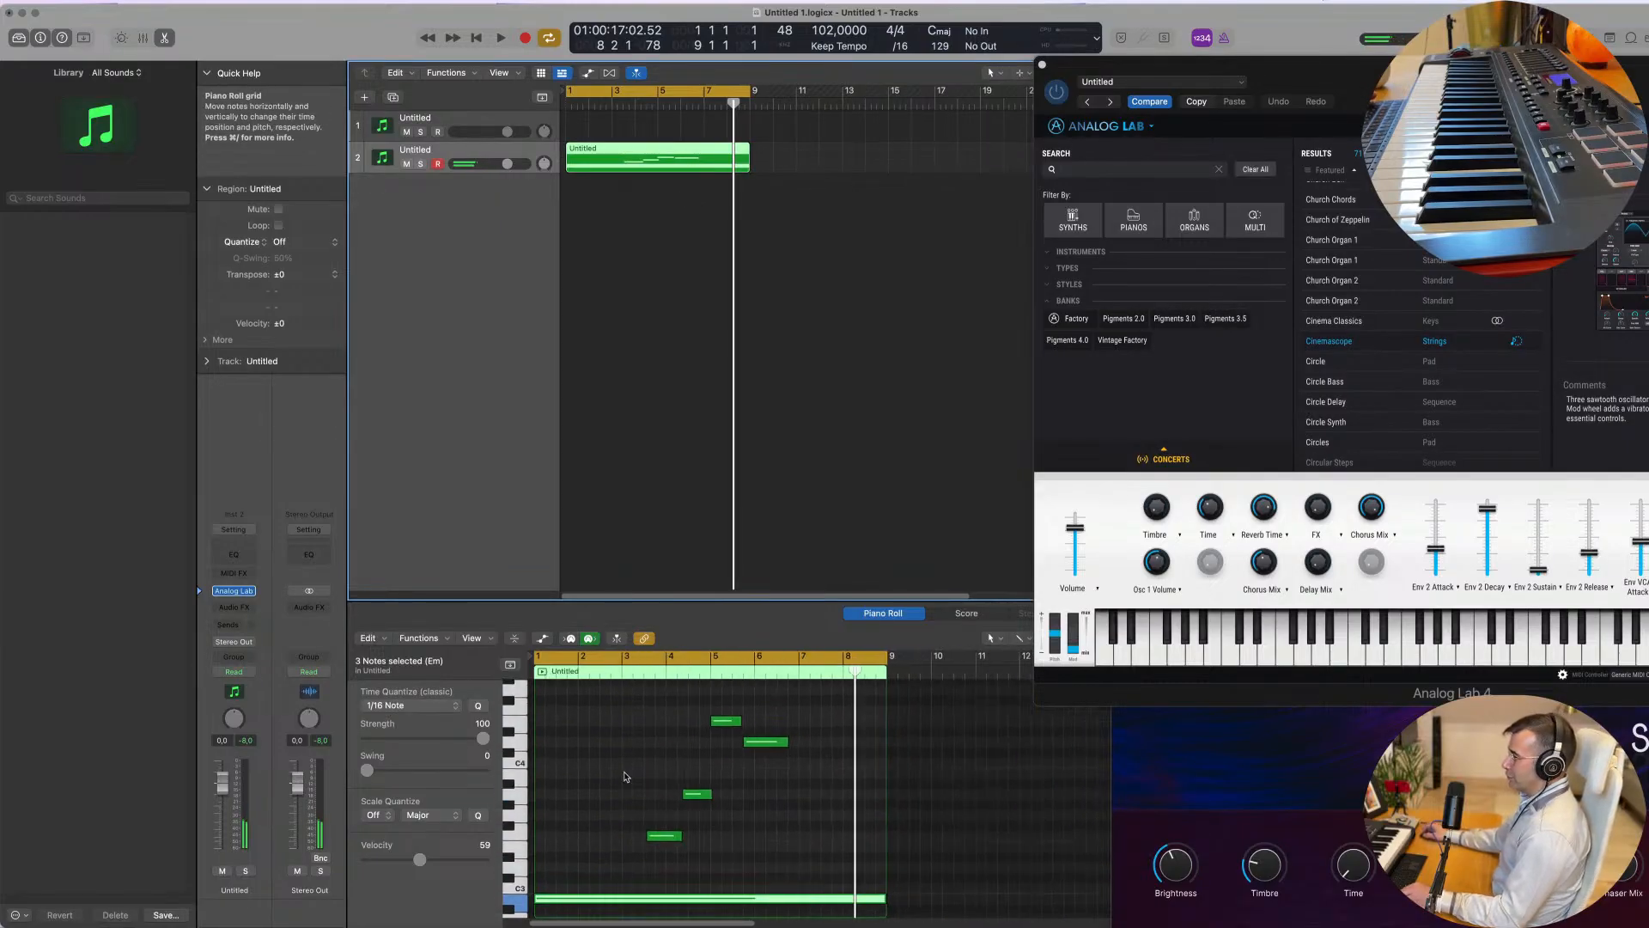
left_click(624, 776)
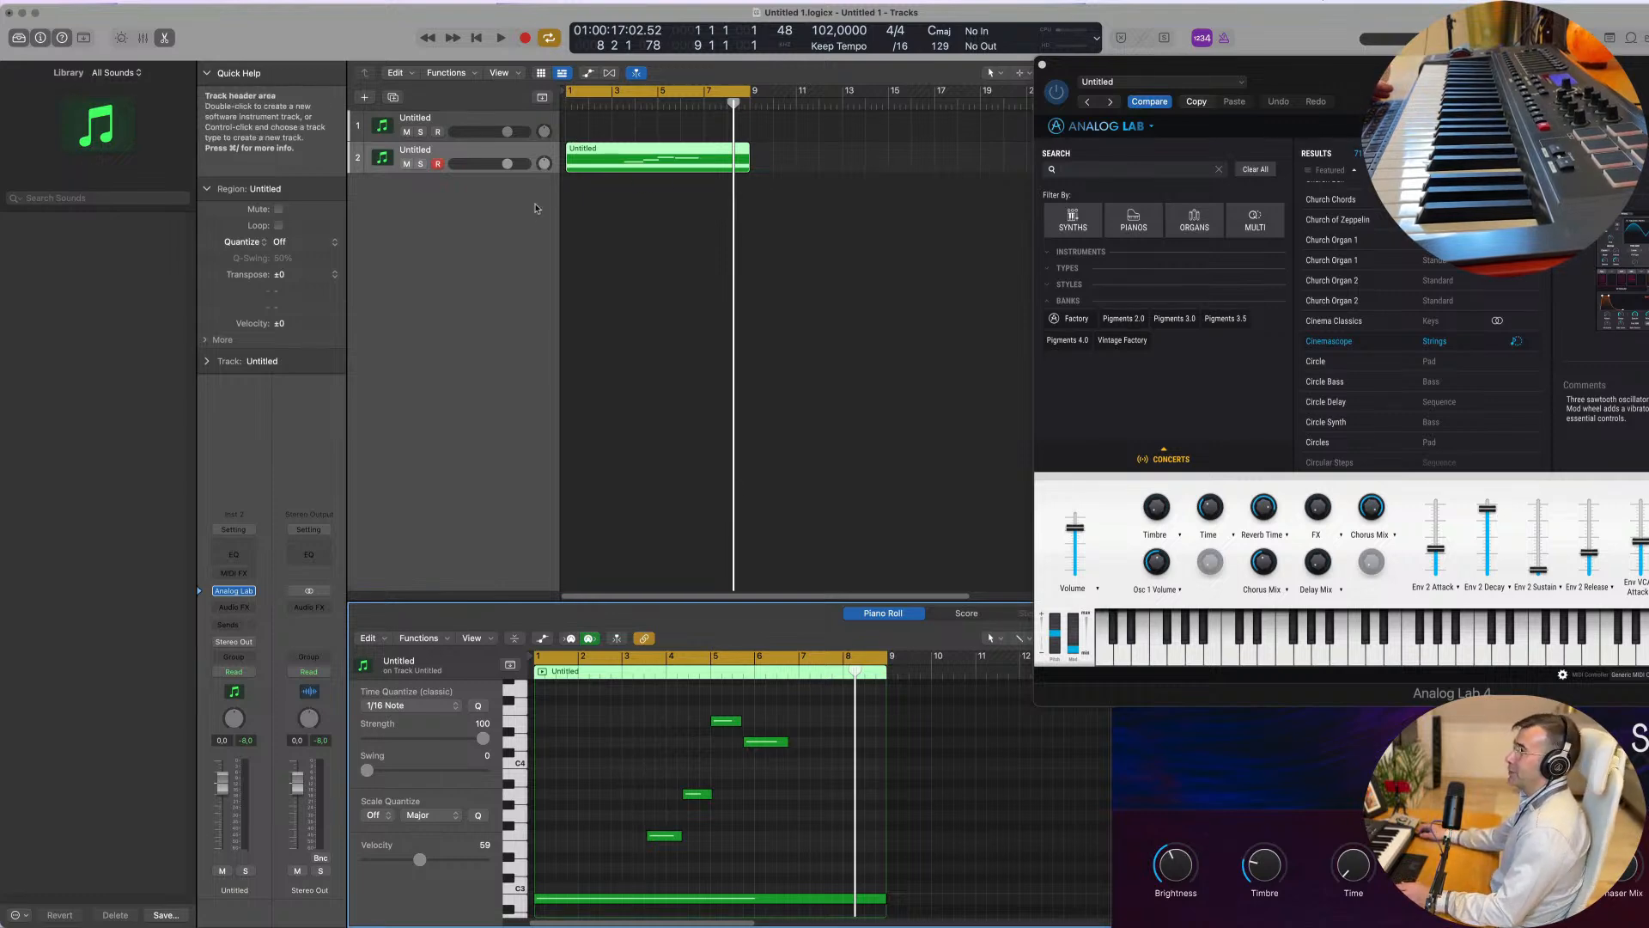
left_click(481, 170)
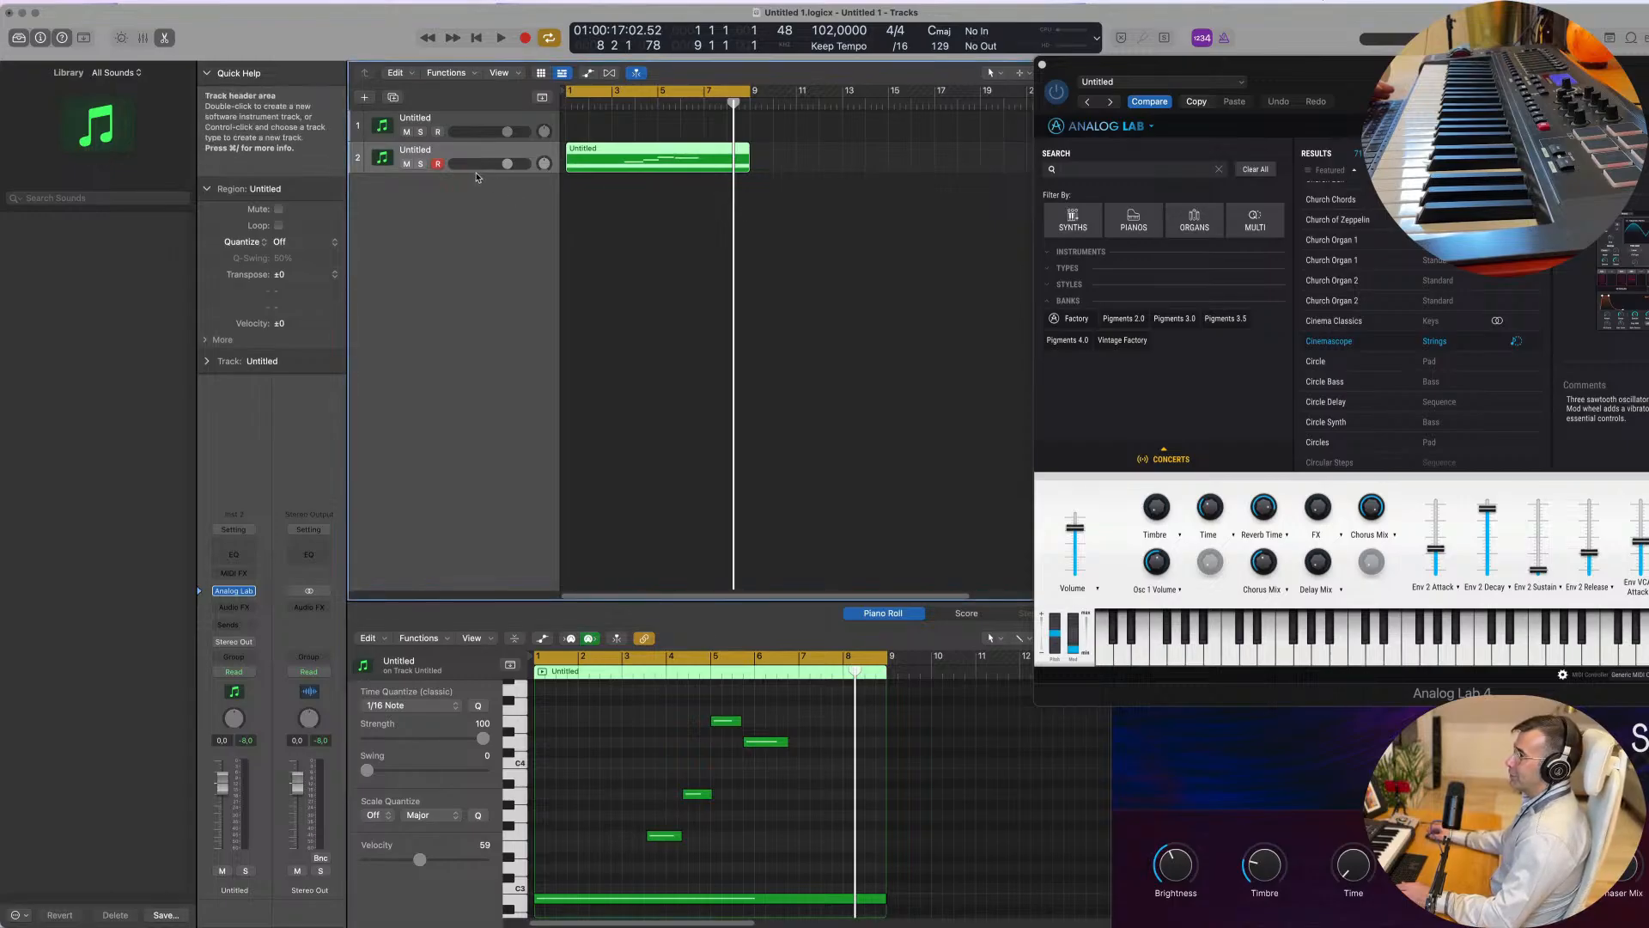
left_click_drag(476, 172, 475, 333)
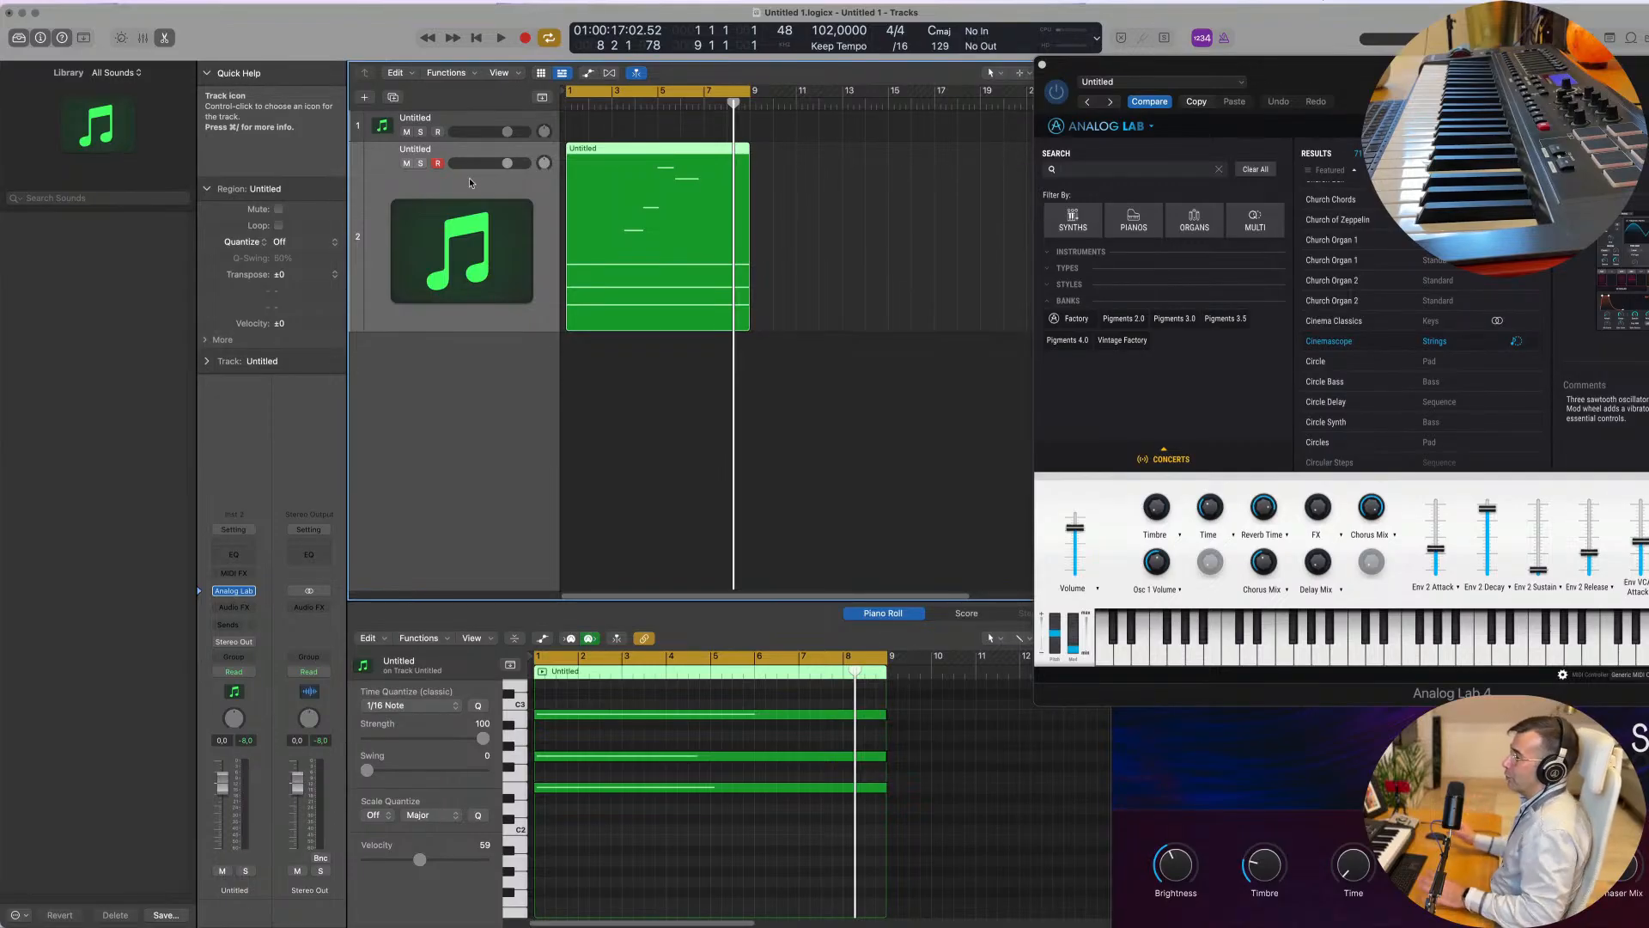
Step: Play the region from the start and follow its melody notes in the Piano Roll
key("space")
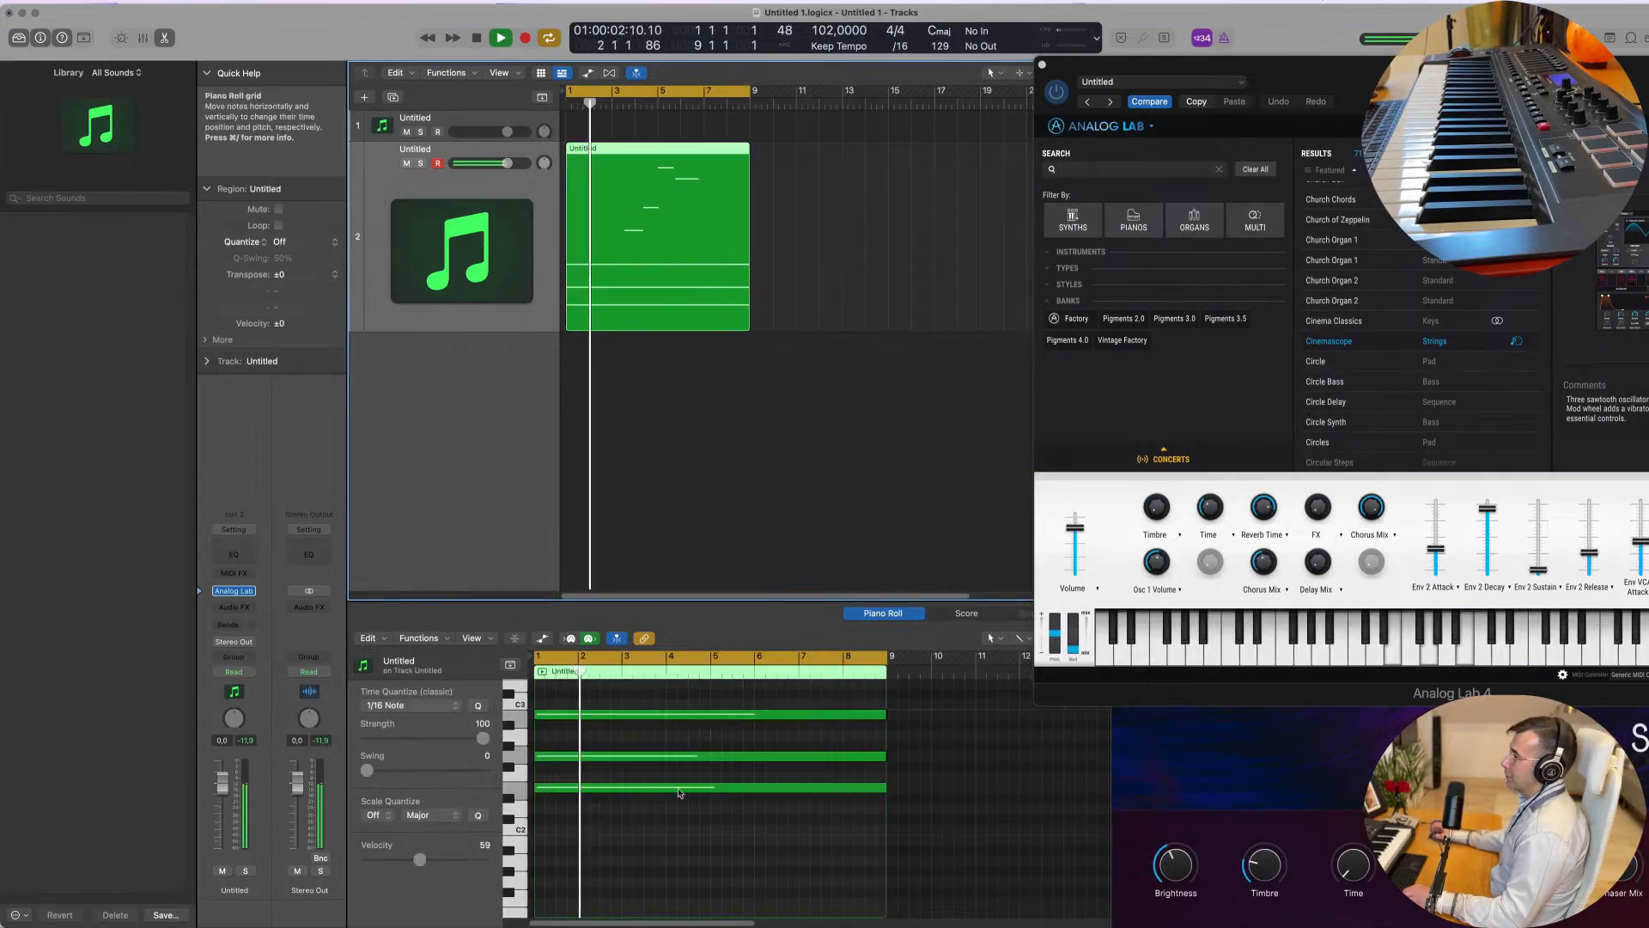
scroll(725, 716, "up", 5)
scroll(729, 760, "up", 1)
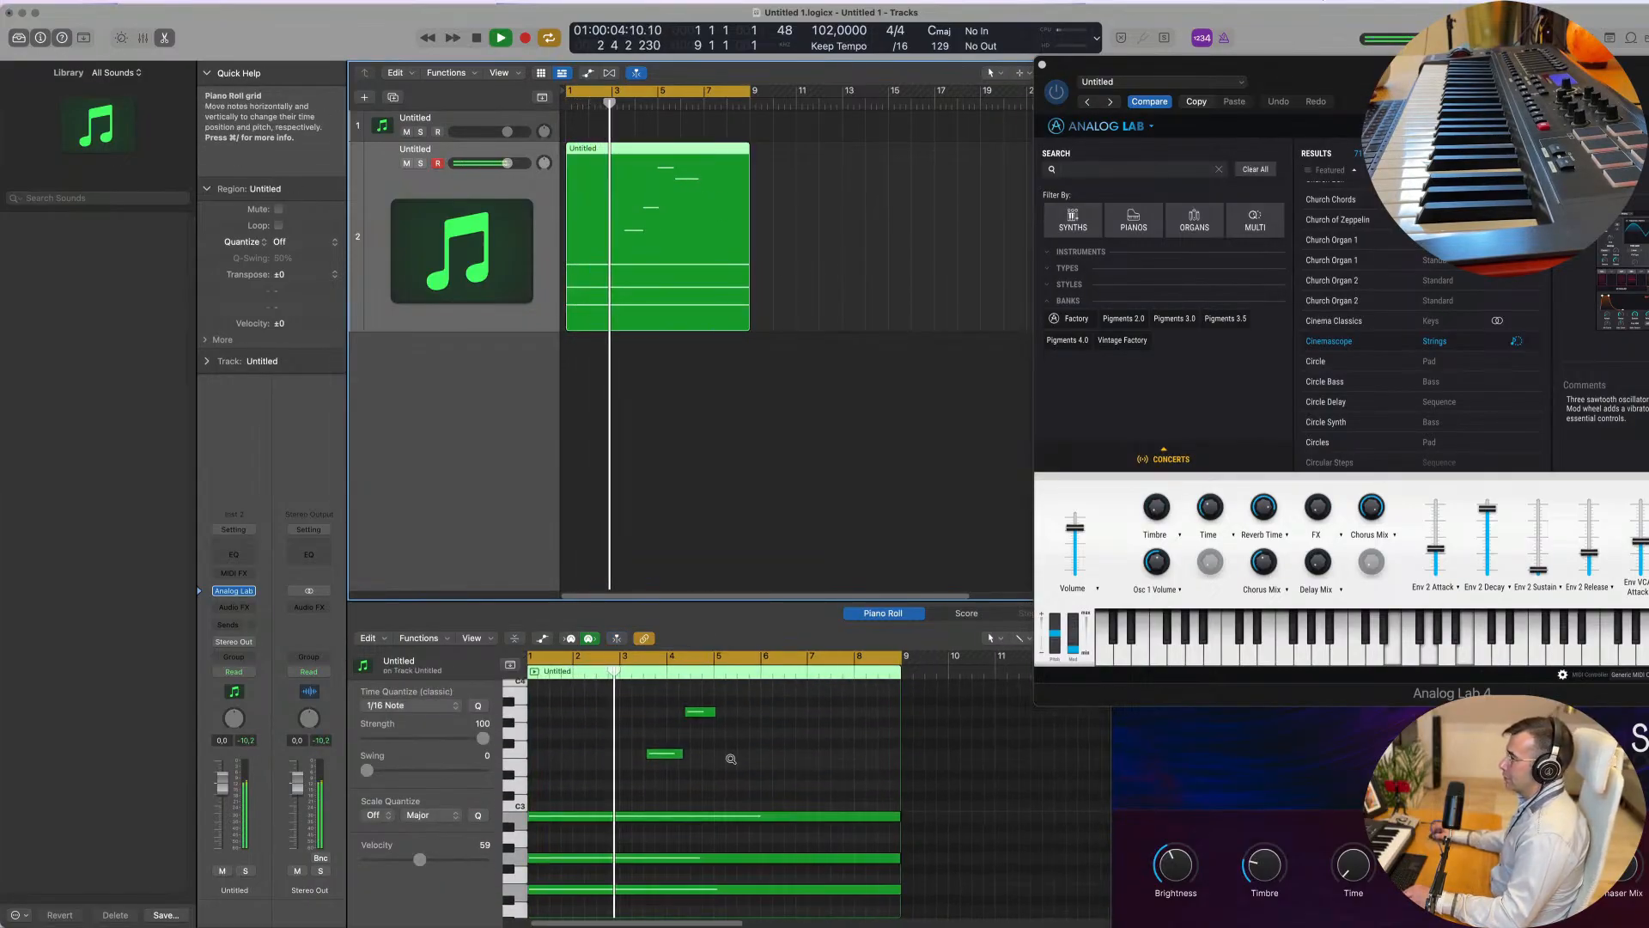
scroll(730, 761, "up", 2)
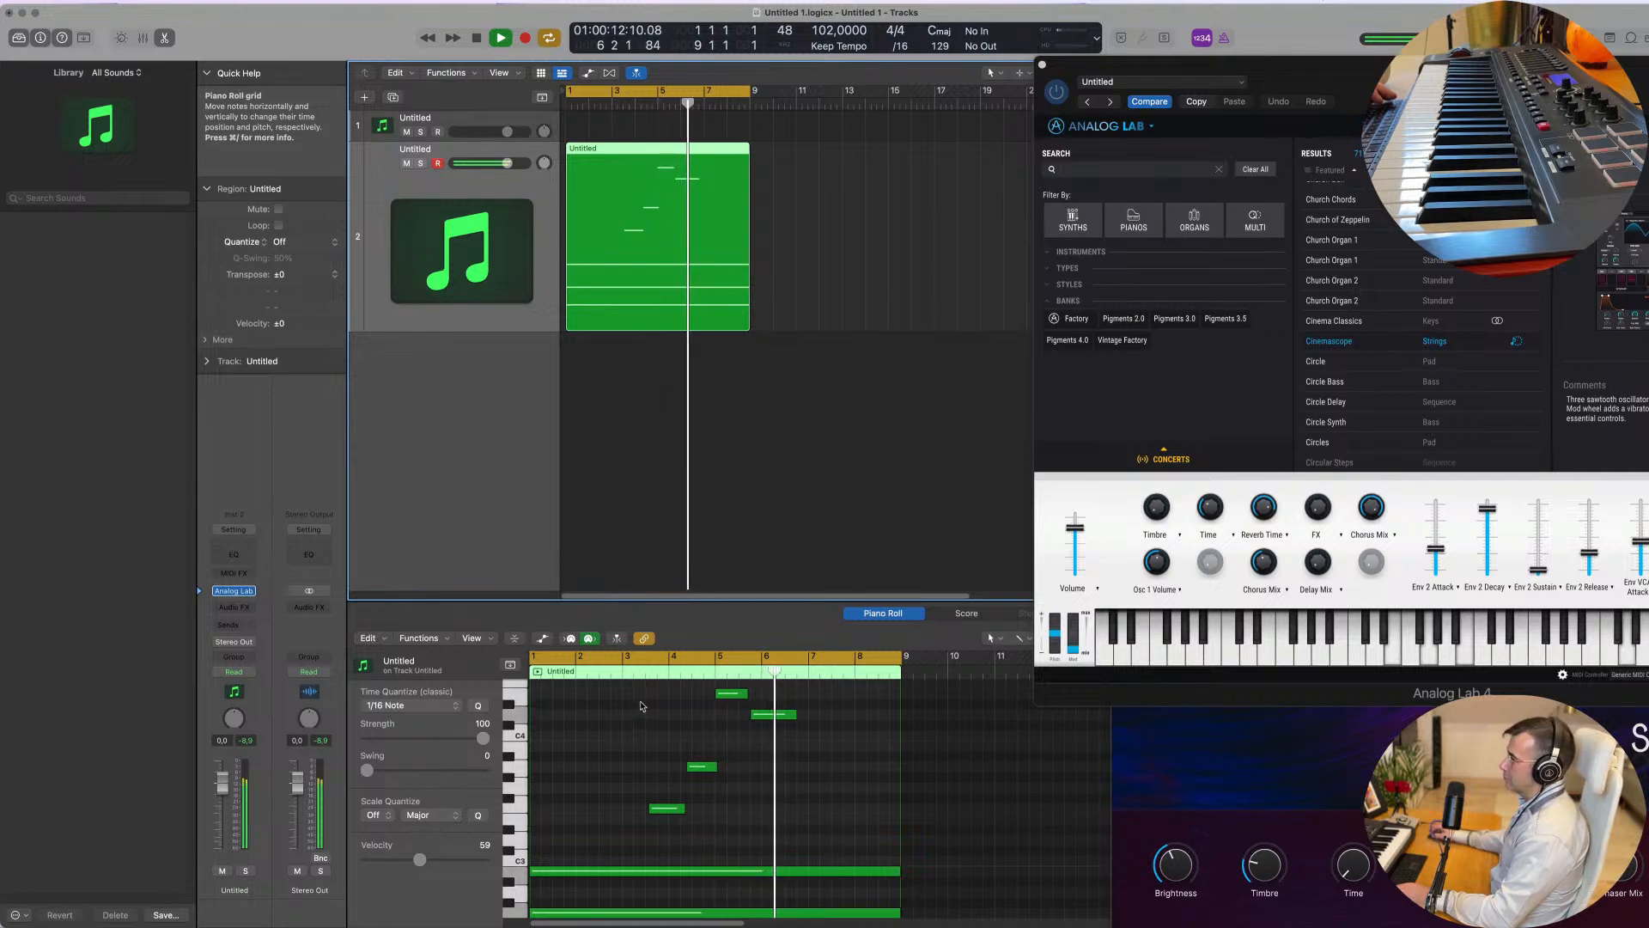
Step: Stop playback, hide the plug-in windows, and move the four melody notes later so the first one starts at bar 5
left_click_drag(640, 705, 747, 796)
left_click_drag(633, 703, 804, 833)
key("space")
key("v")
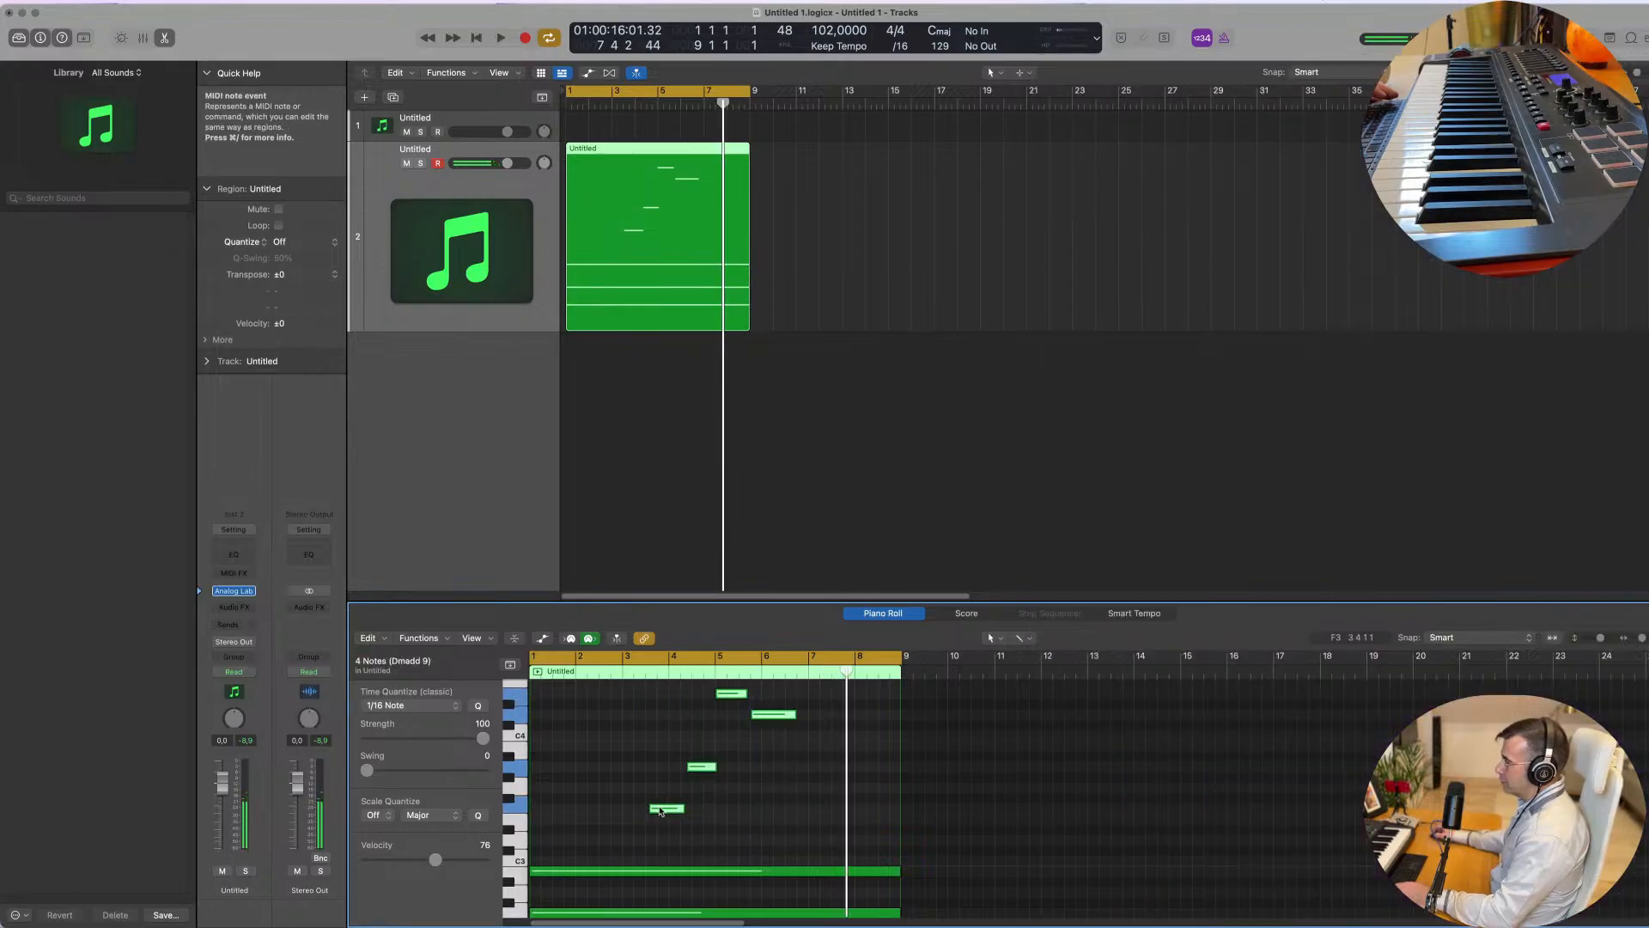
left_click_drag(673, 812, 730, 812)
key("super+z")
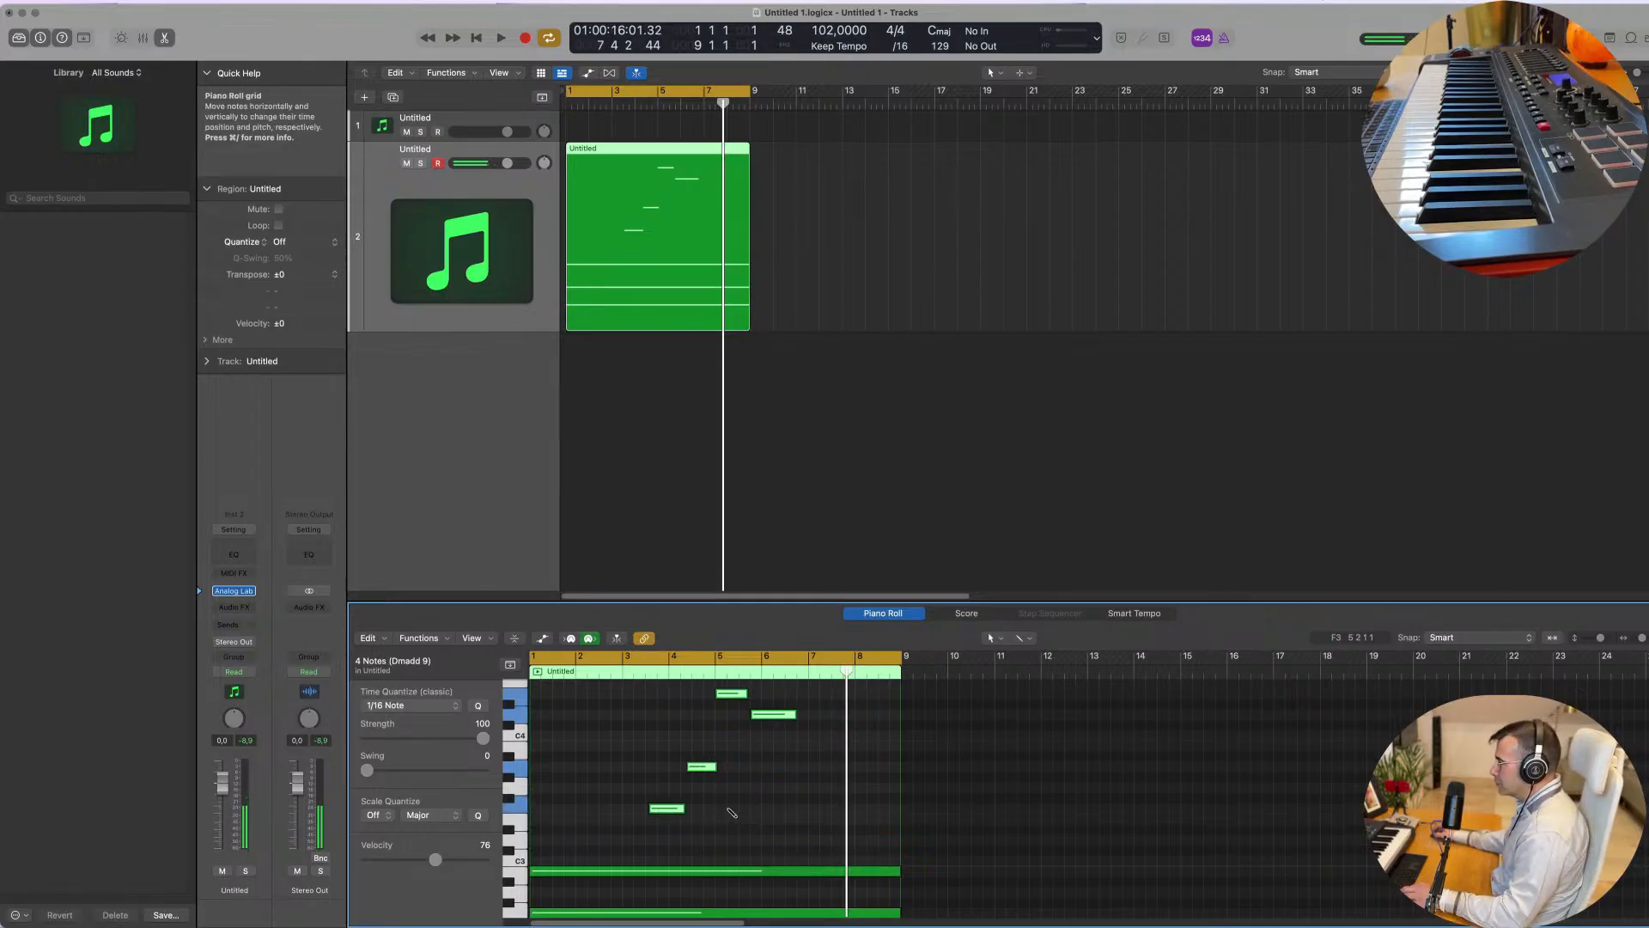
left_click_drag(657, 810, 697, 811)
scroll(720, 813, "up", 5)
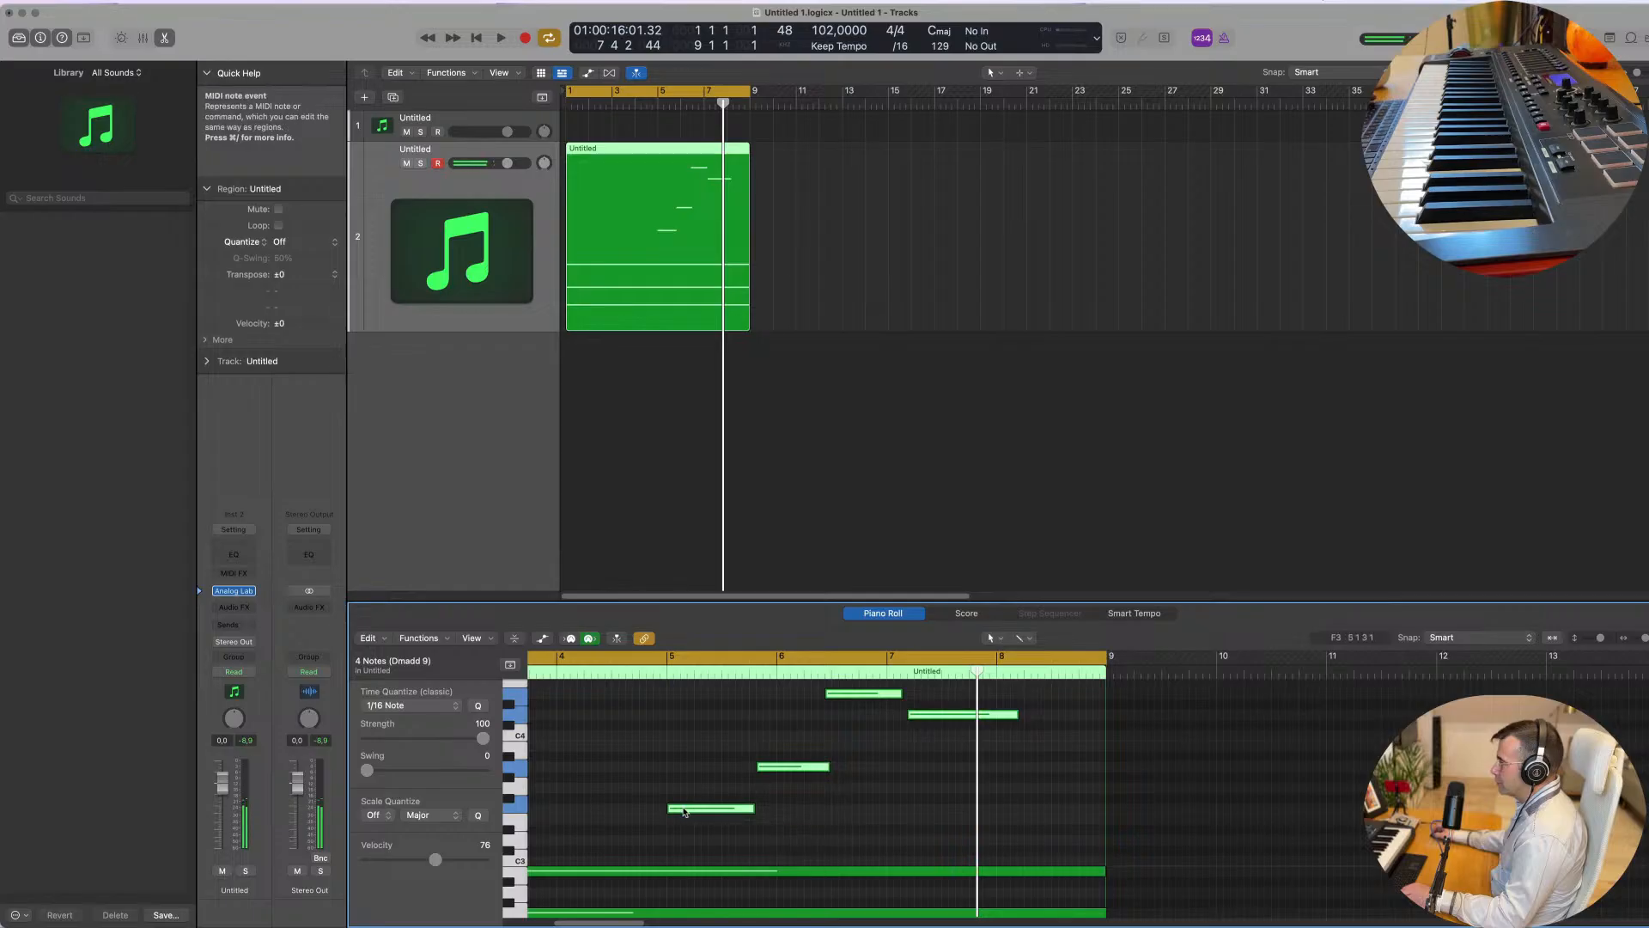
scroll(699, 801, "down", 3)
Step: Play the edited region from the start and select it in a wider view of the tracks
key("space")
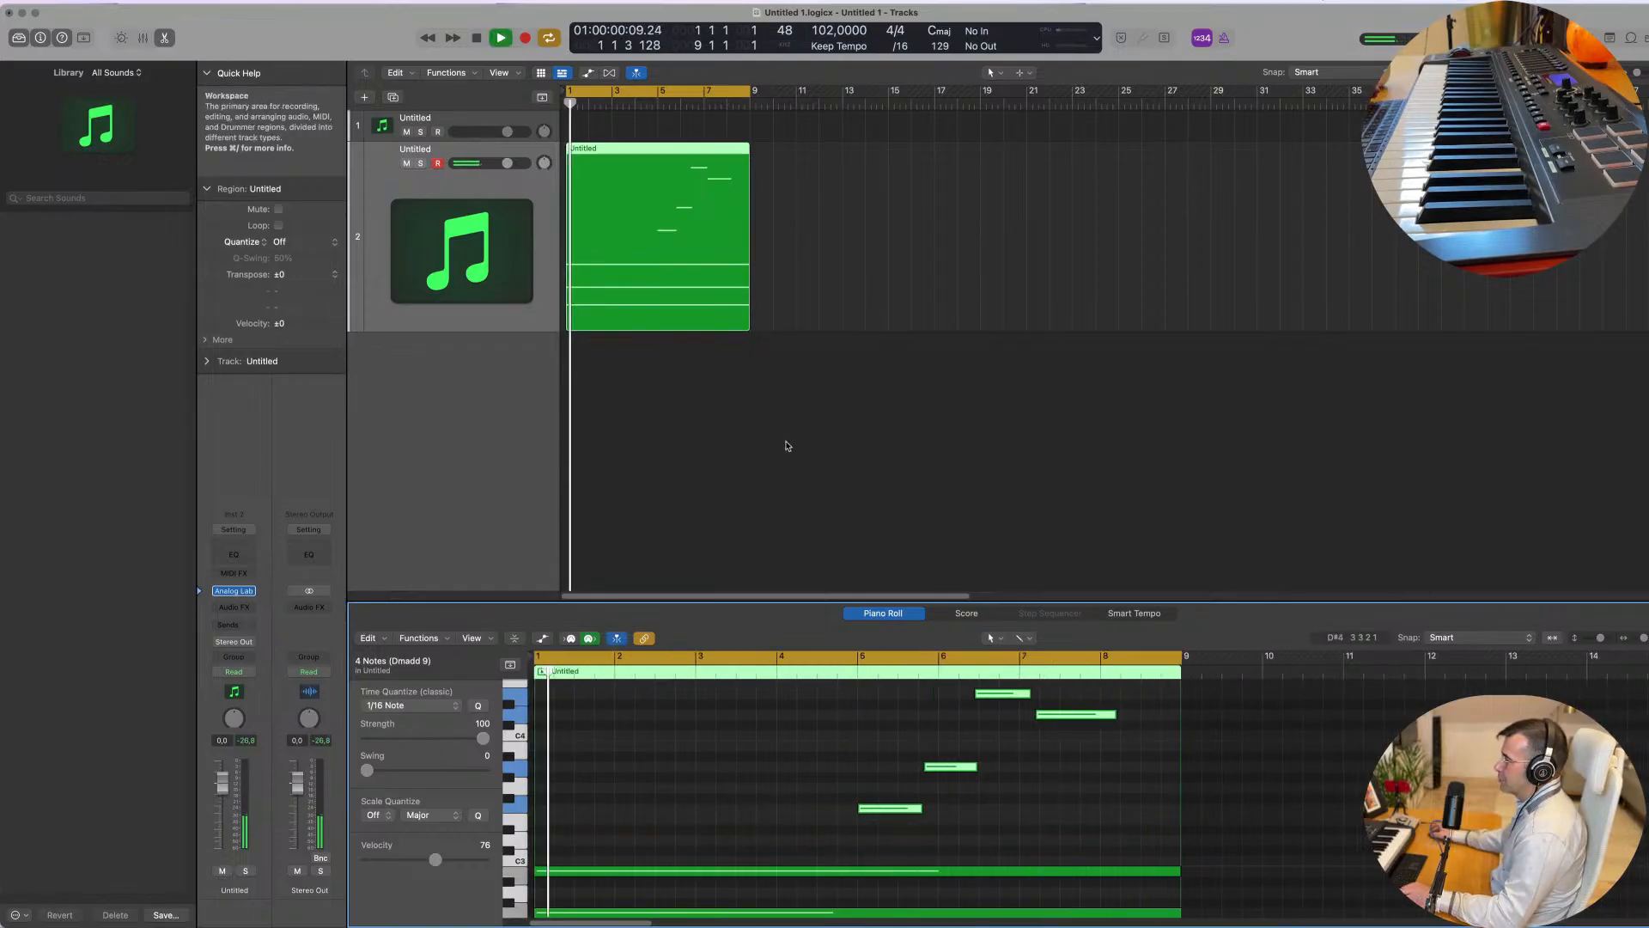
scroll(767, 435, "down", 1)
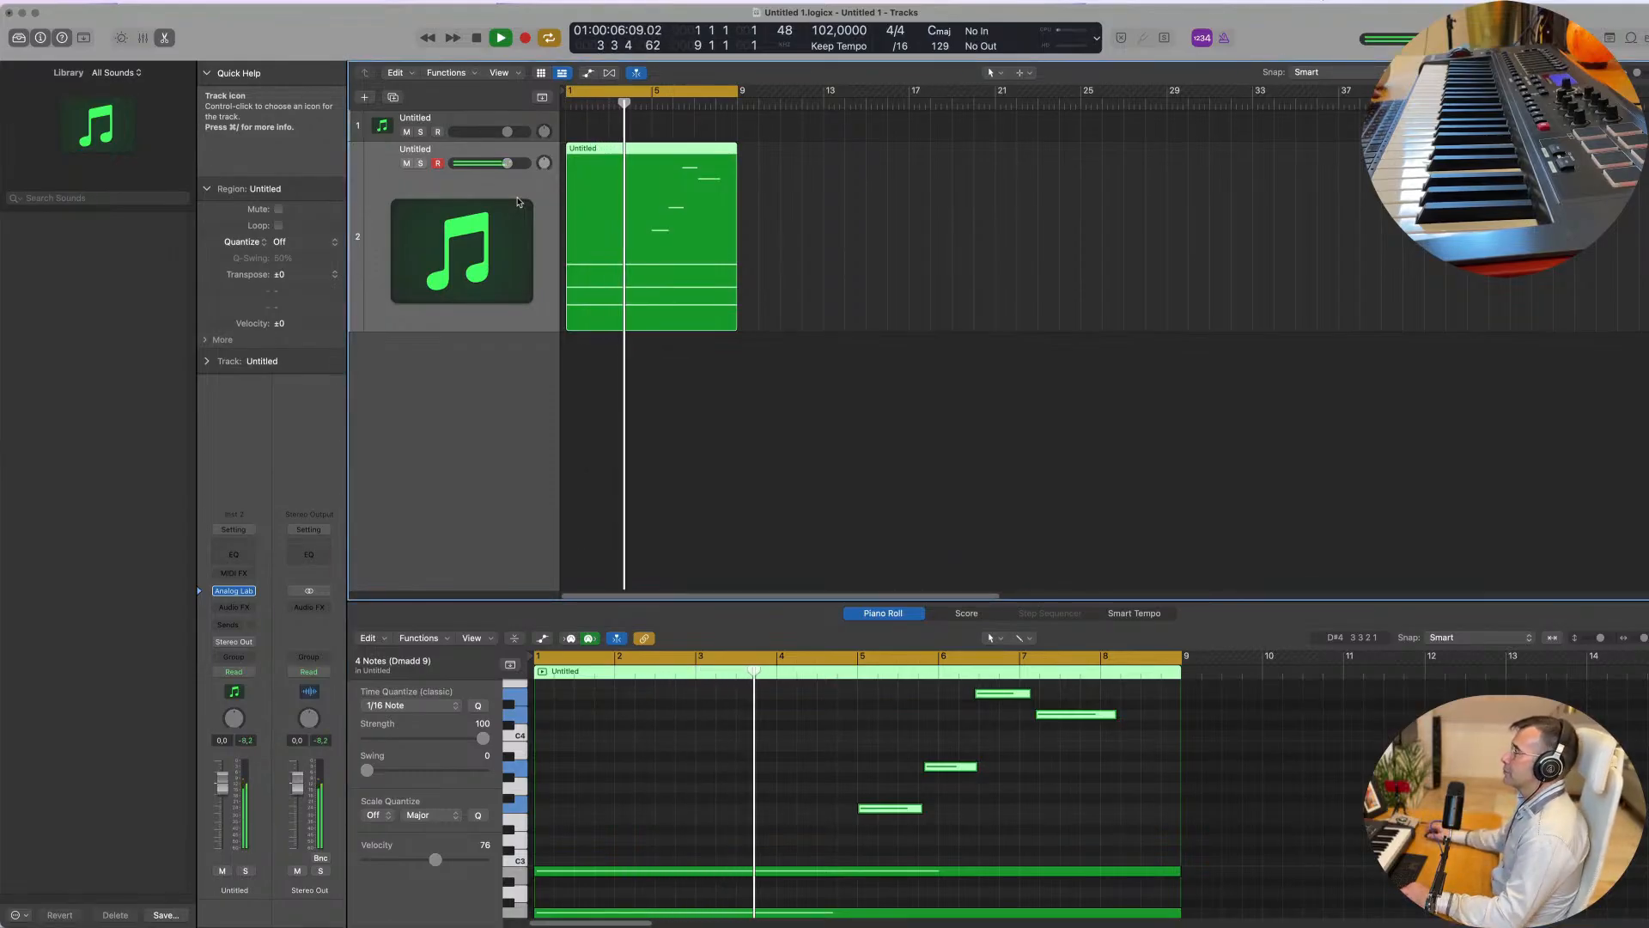
scroll(501, 206, "down", 1)
left_click(801, 250)
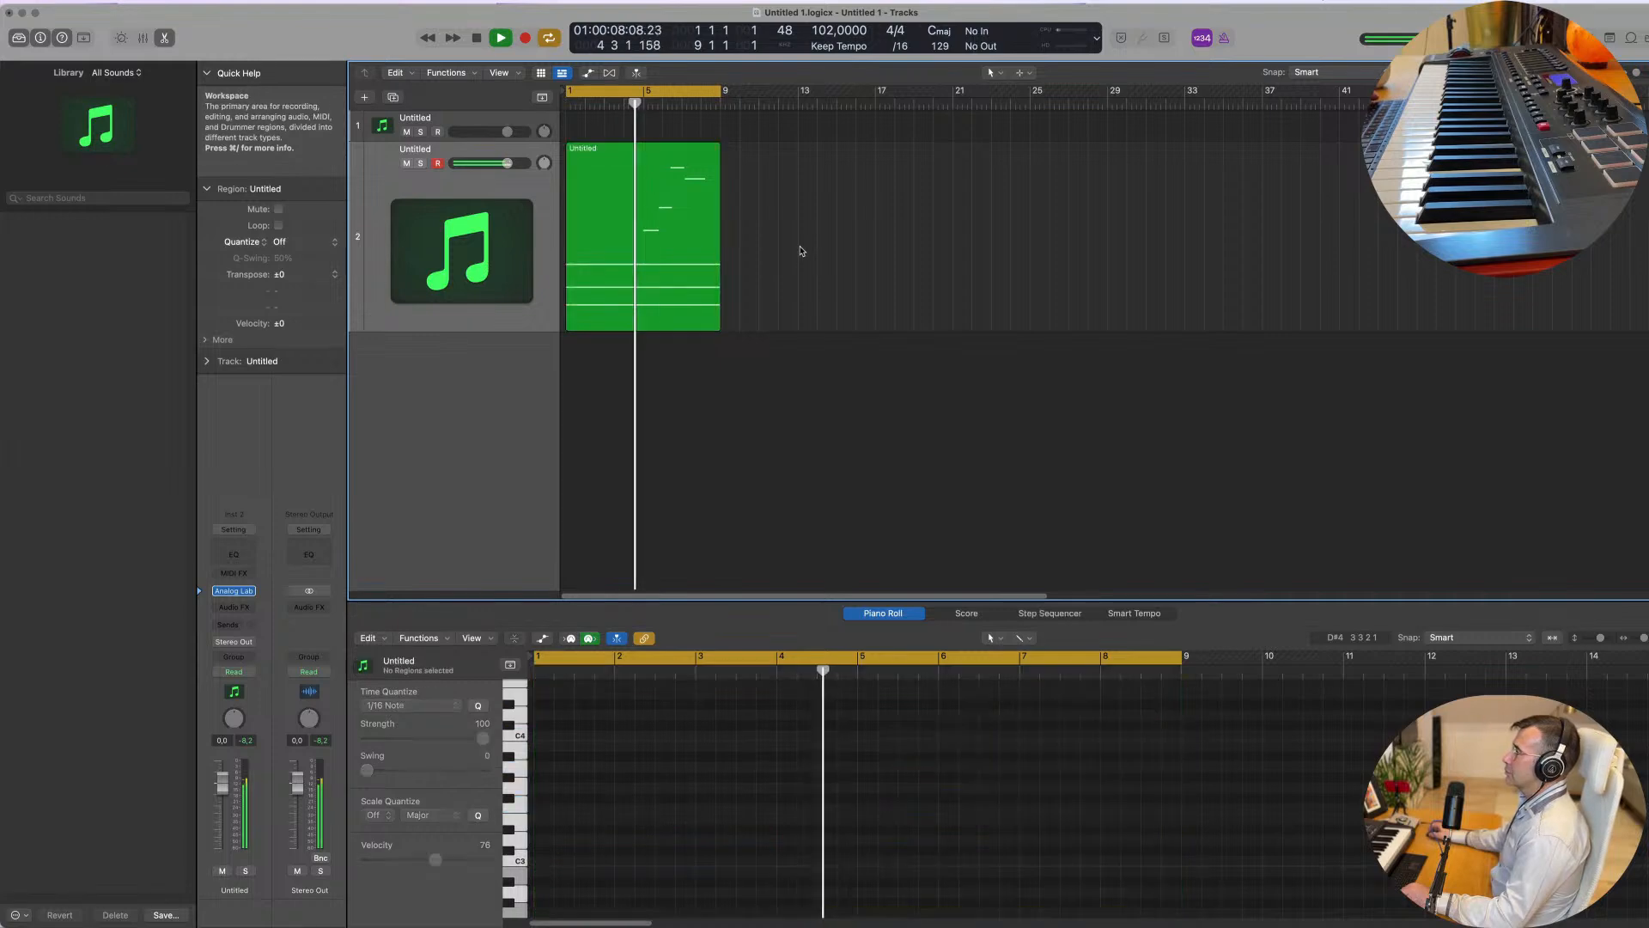
left_click(688, 250)
key("super+Left")
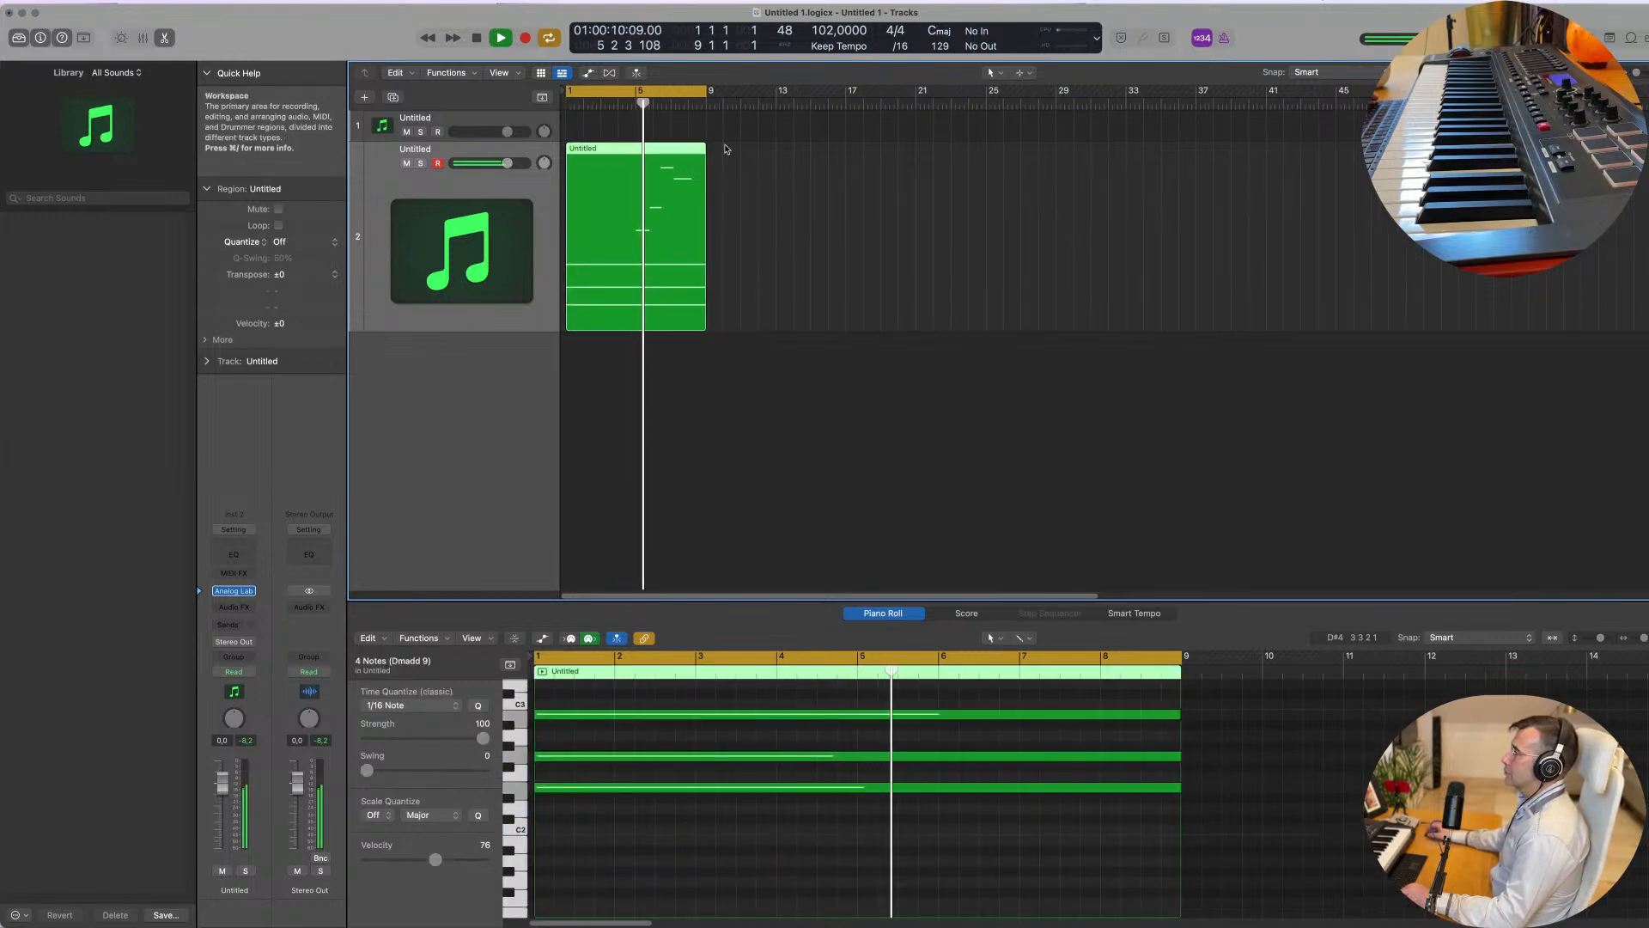
key("super+Left")
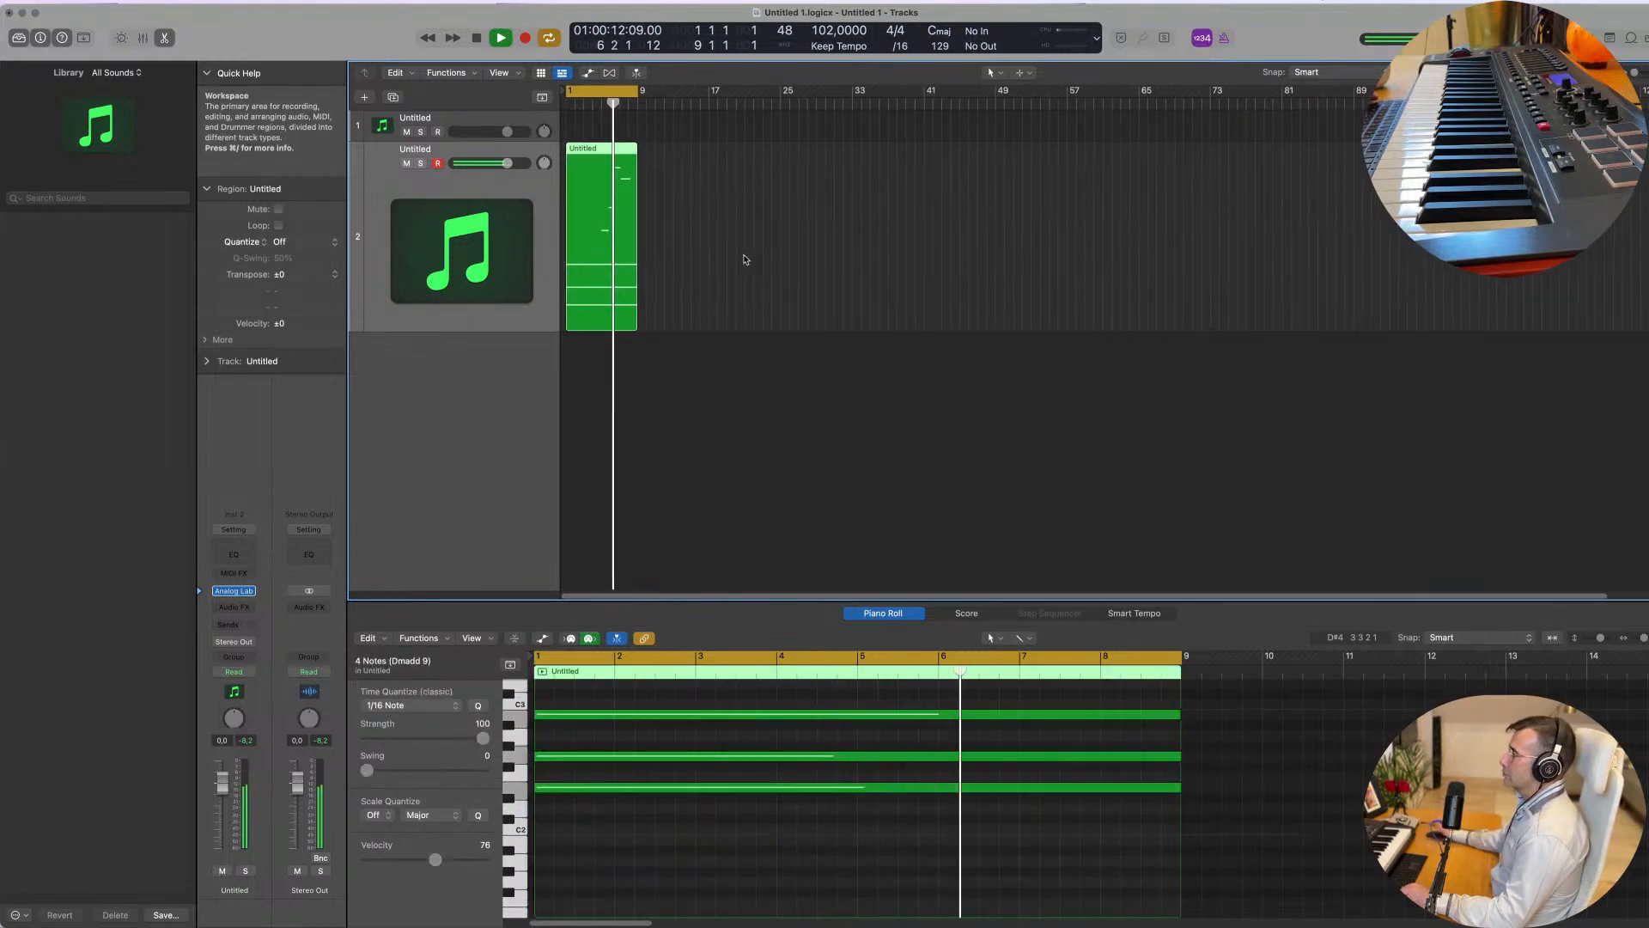
Step: Repeat the track 2 region three times back to back and extend the cycle range to bar 33
key("super+Right")
key("super+Right")
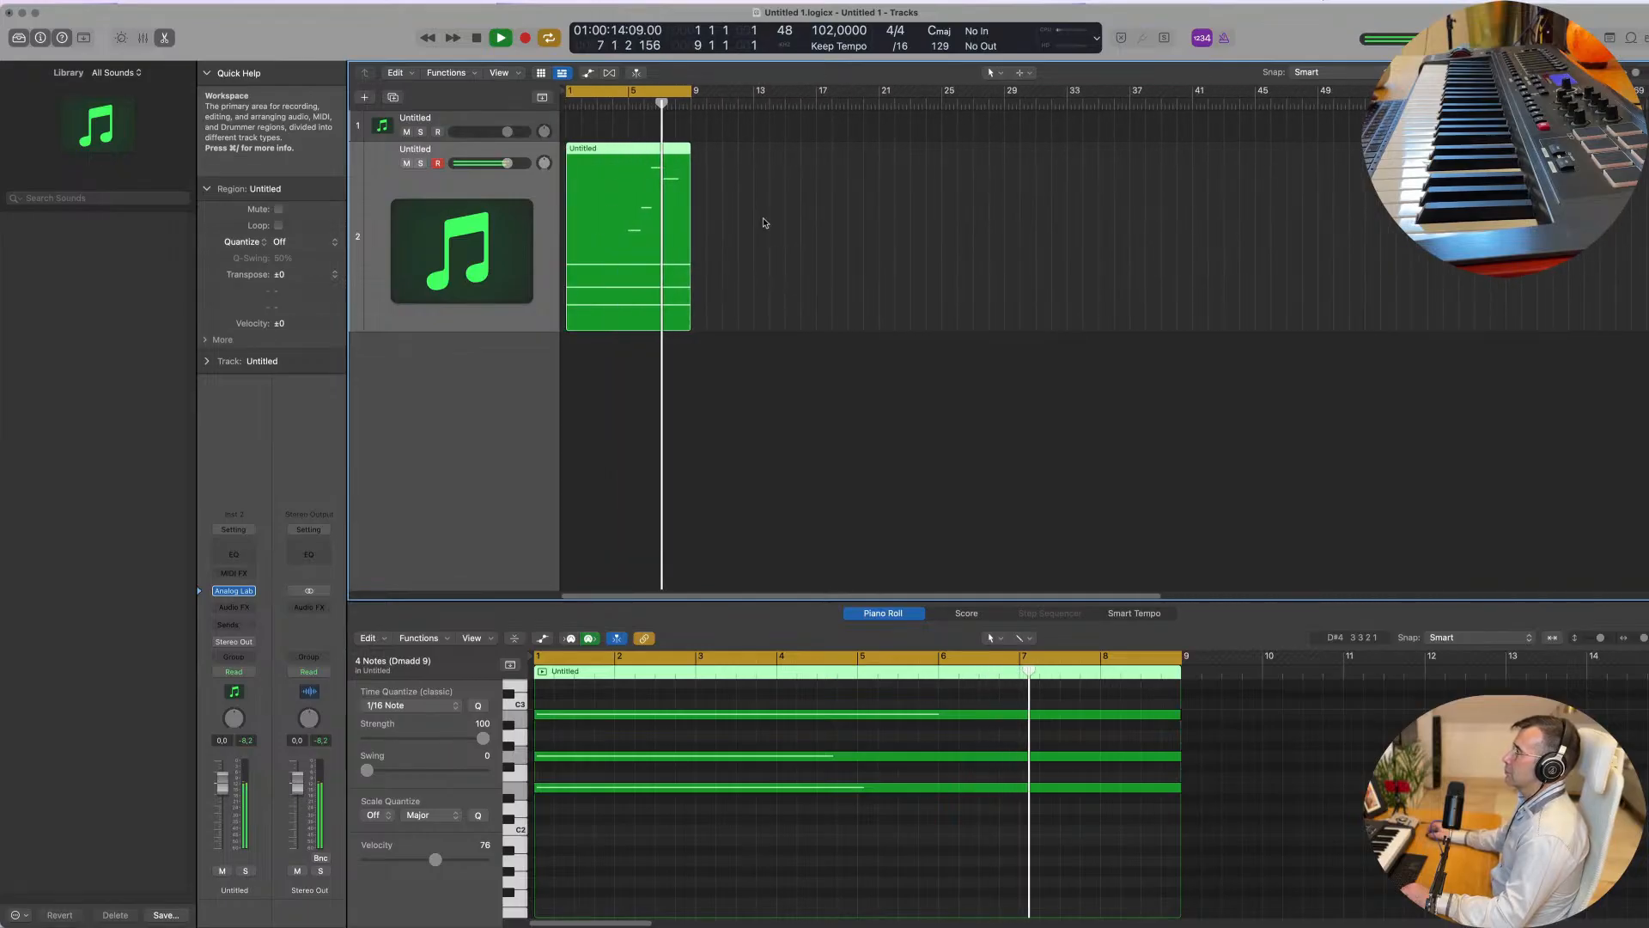
key("super+Left")
key("super+Left")
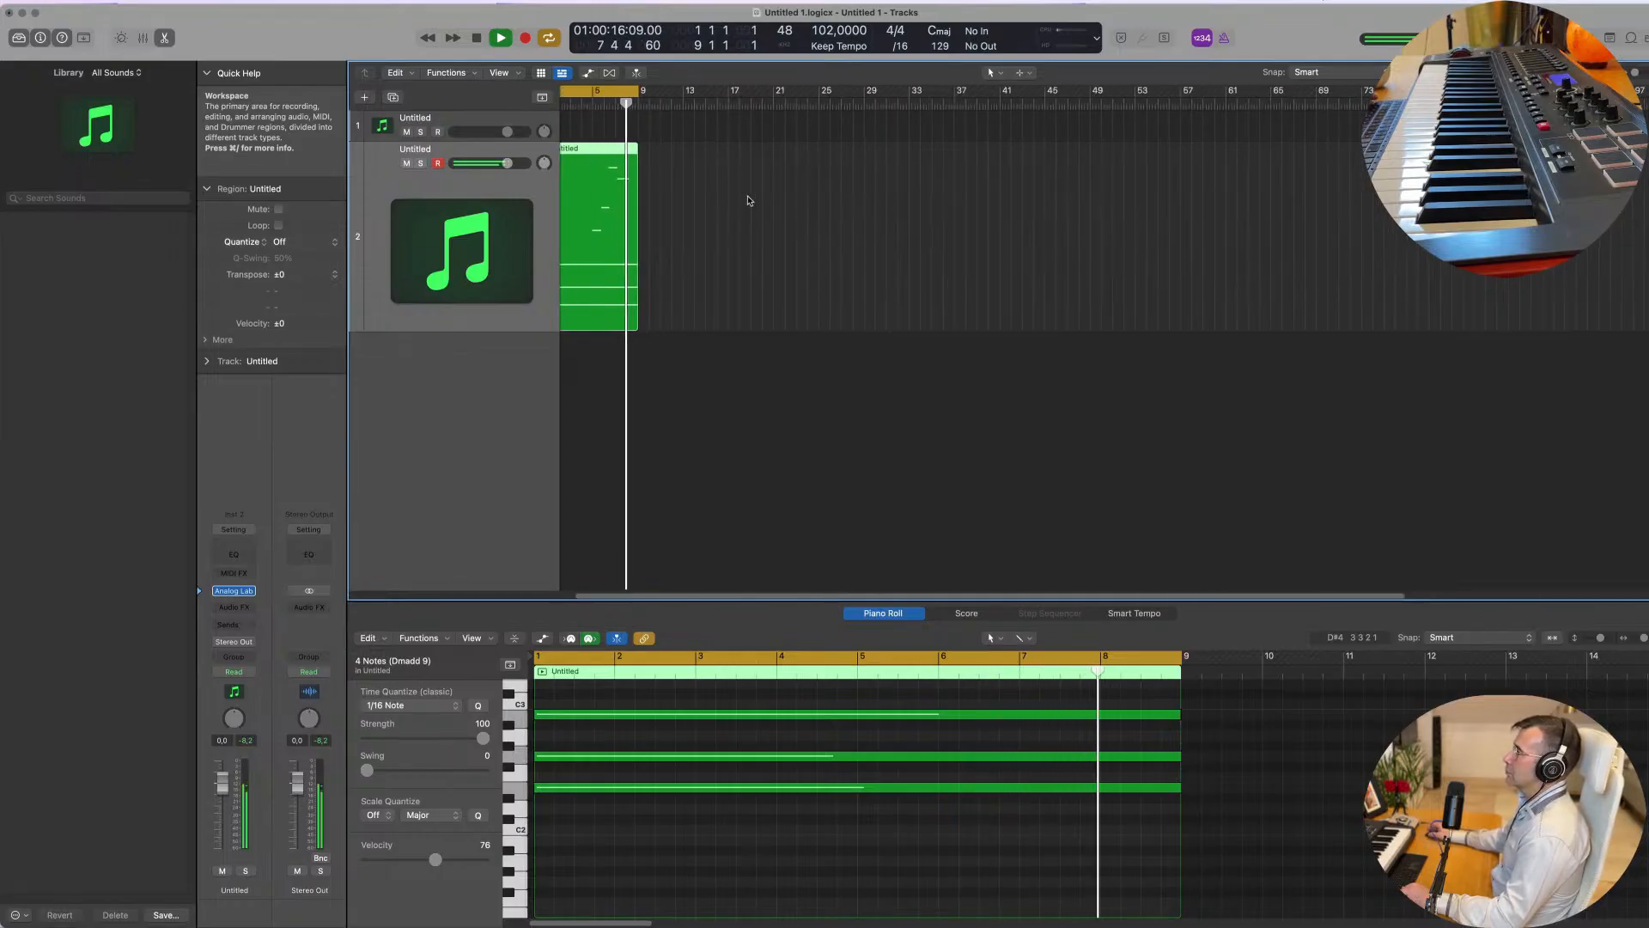
key("super+Right")
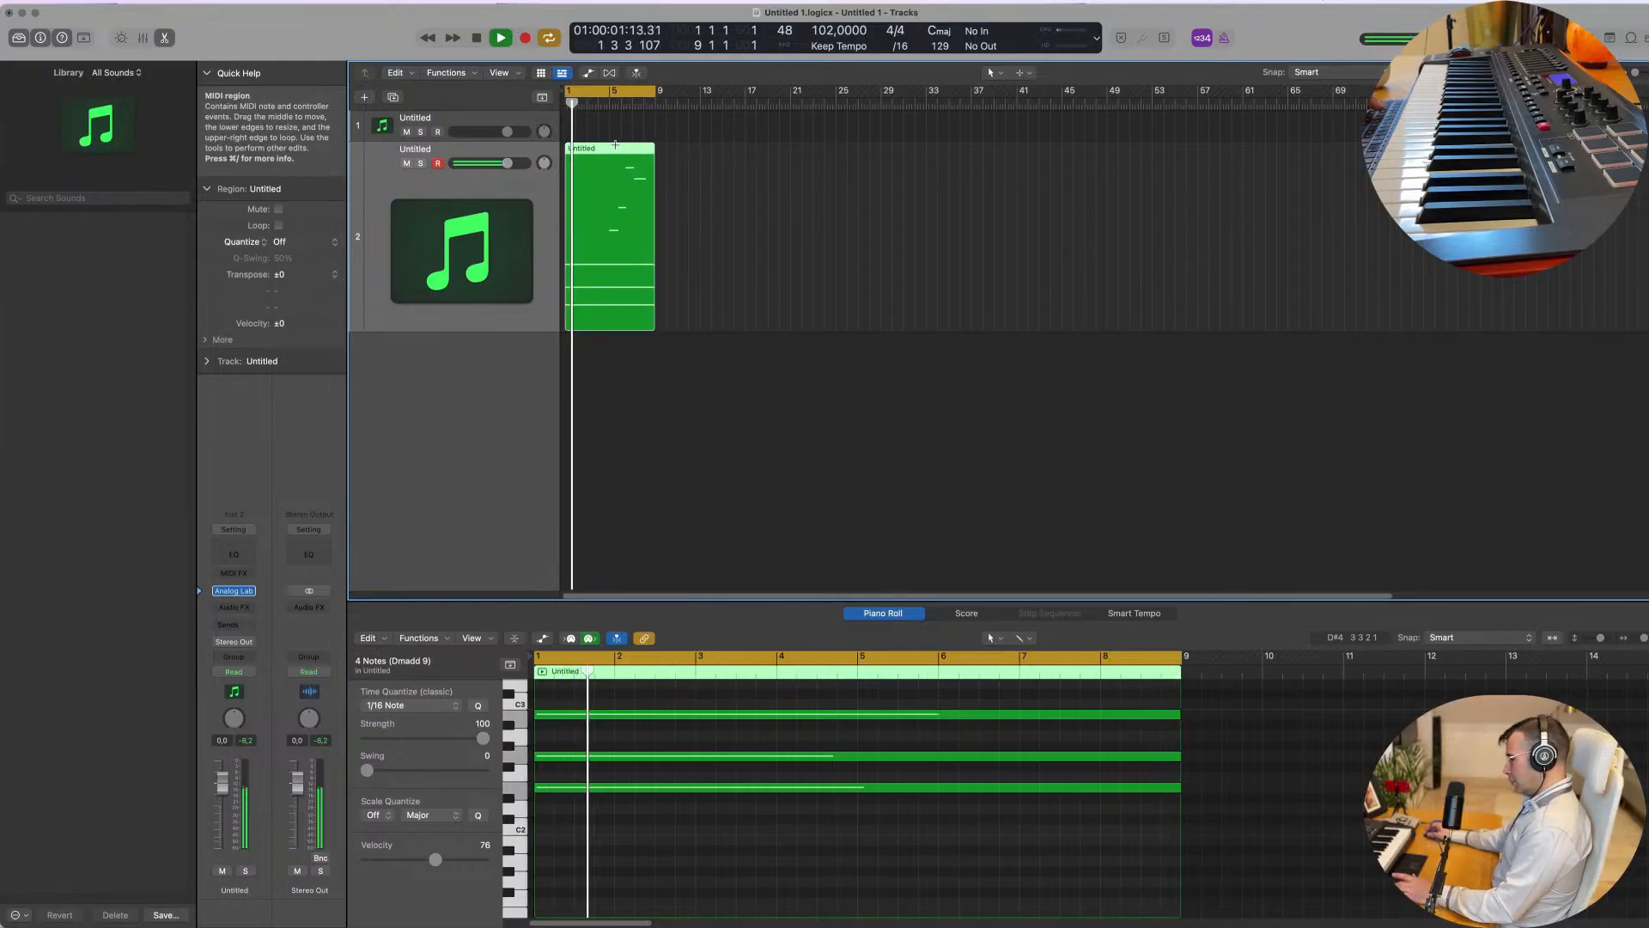
key("super+r")
key("super+r")
key("super+r")
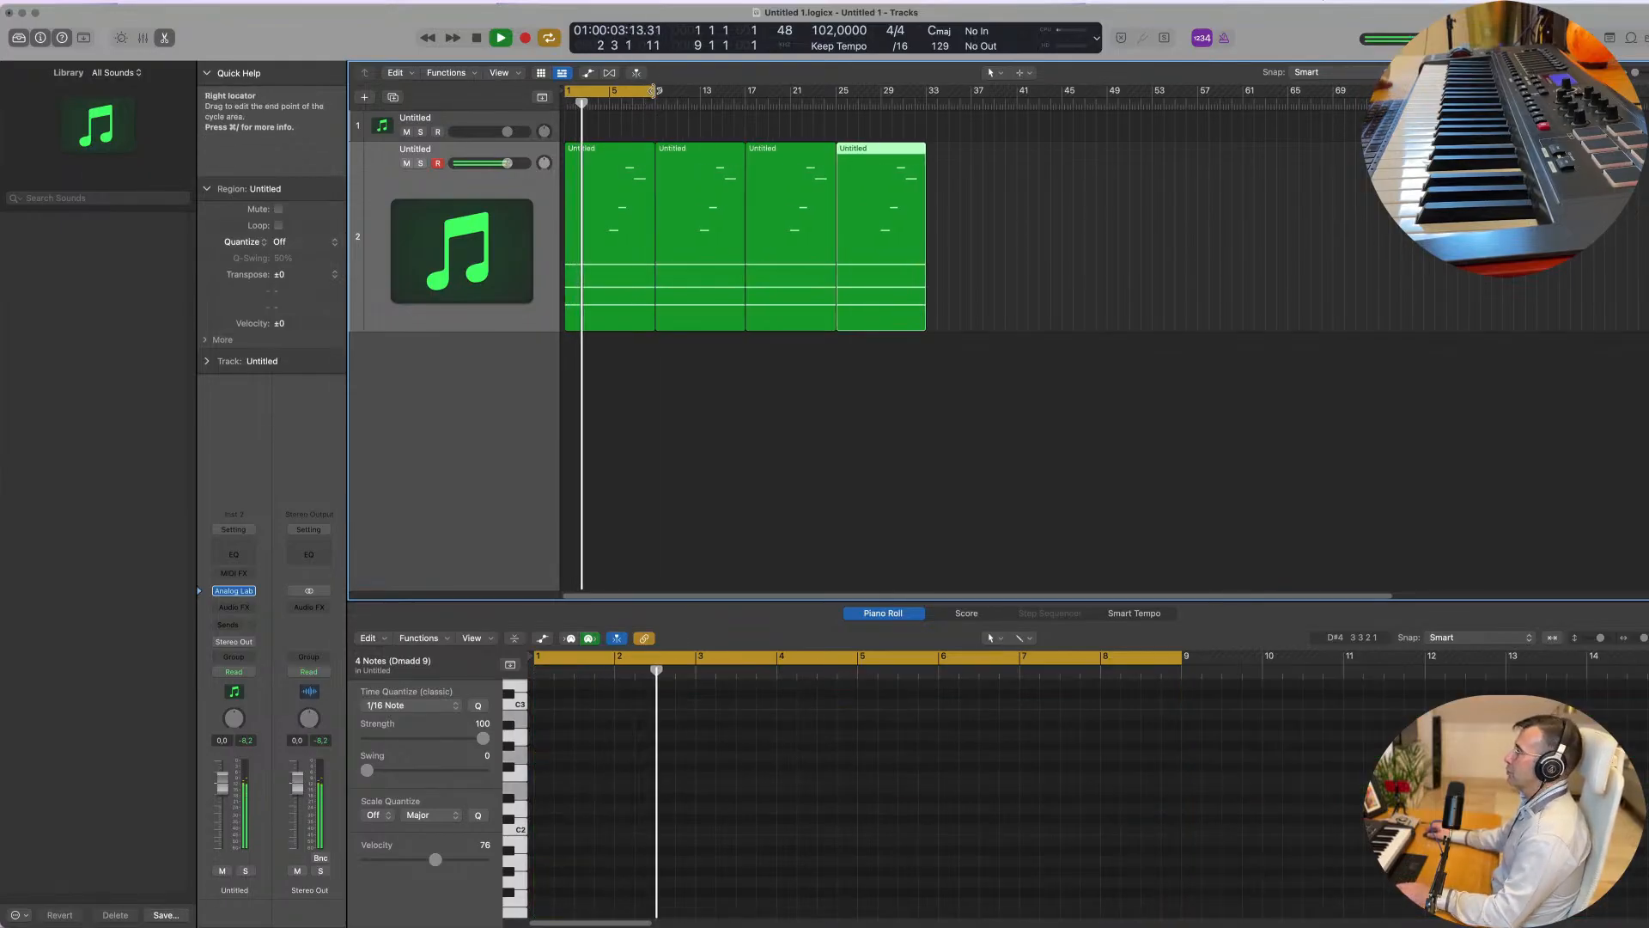
left_click_drag(659, 97, 924, 121)
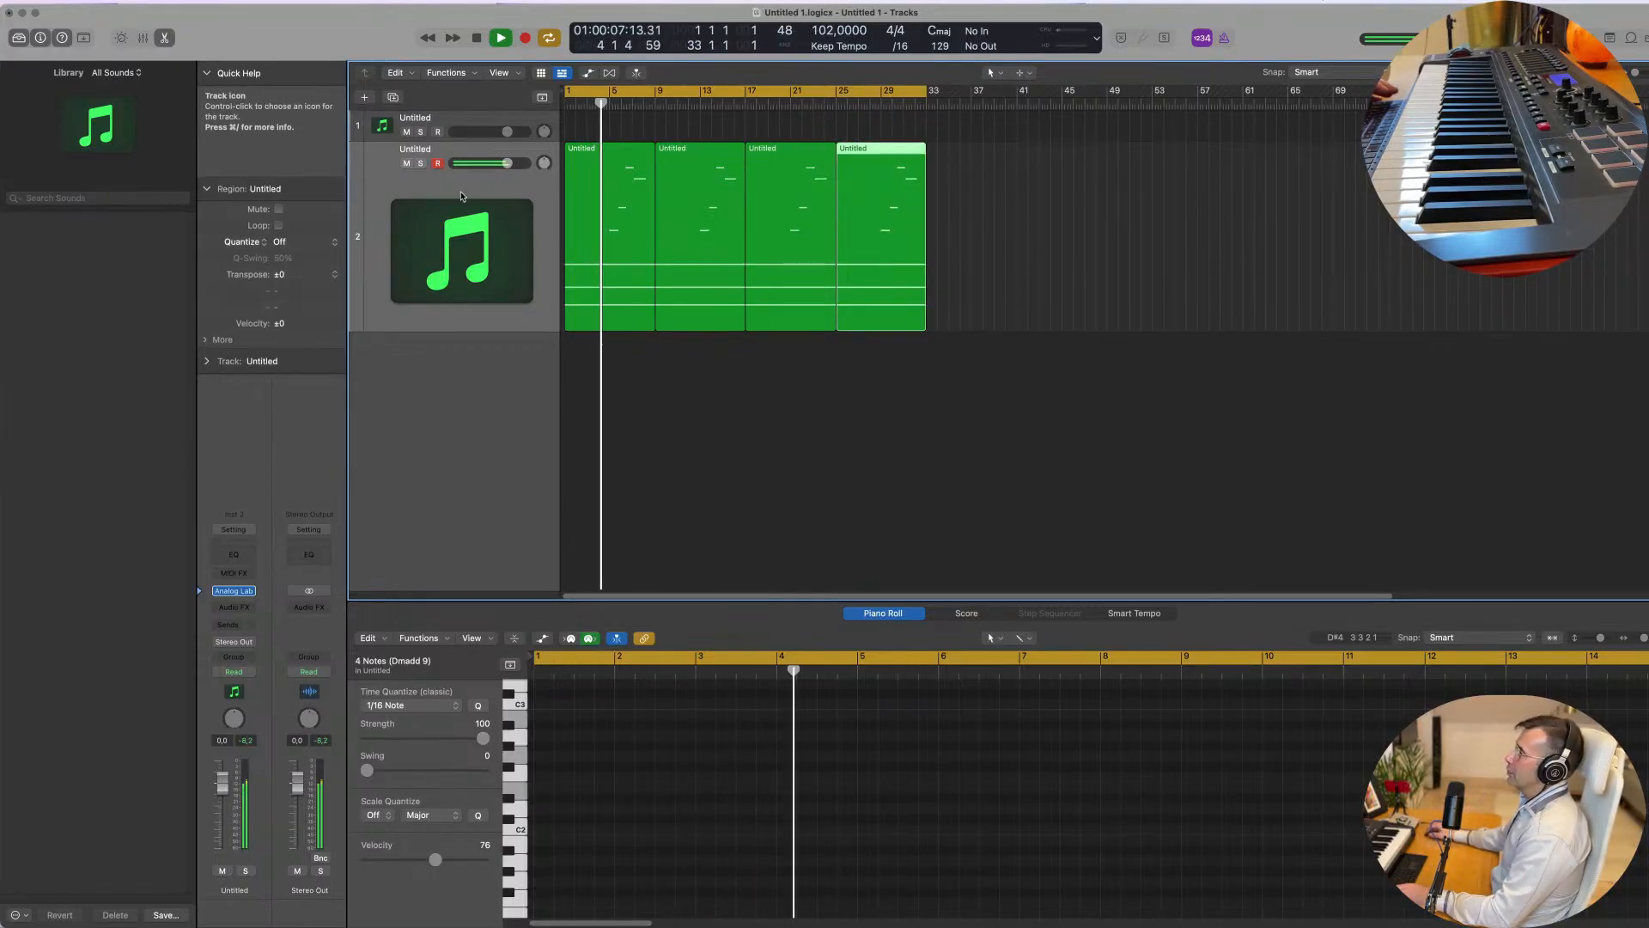
Step: Duplicate track 2 as a new empty instrument track with the same settings
key("super+a")
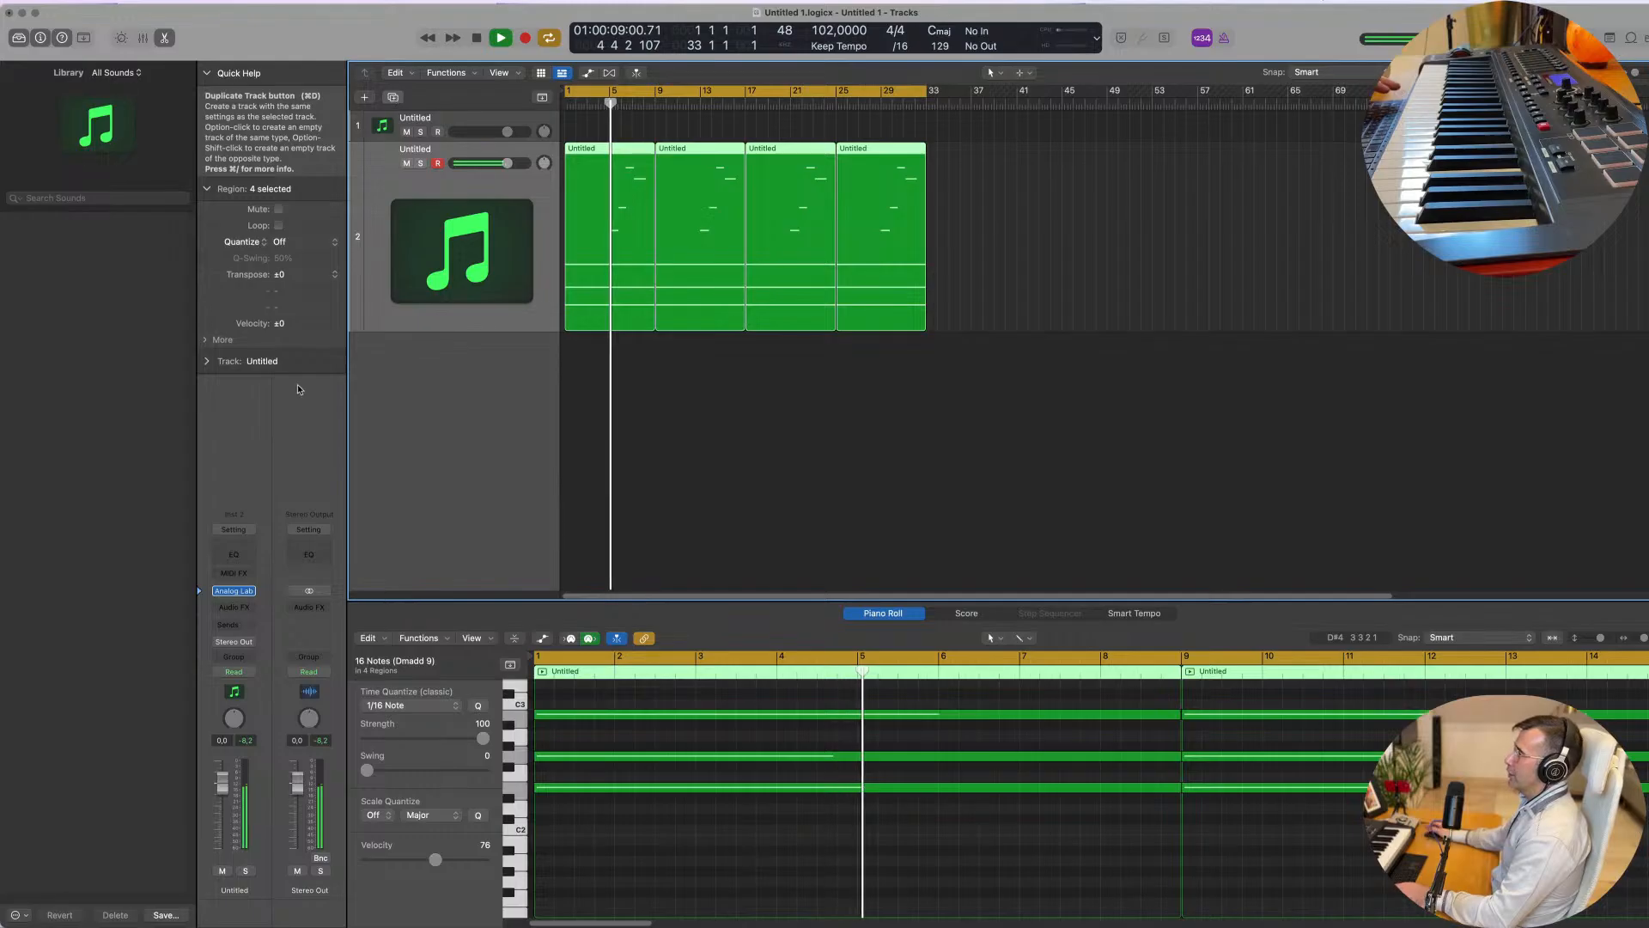
key("super+d")
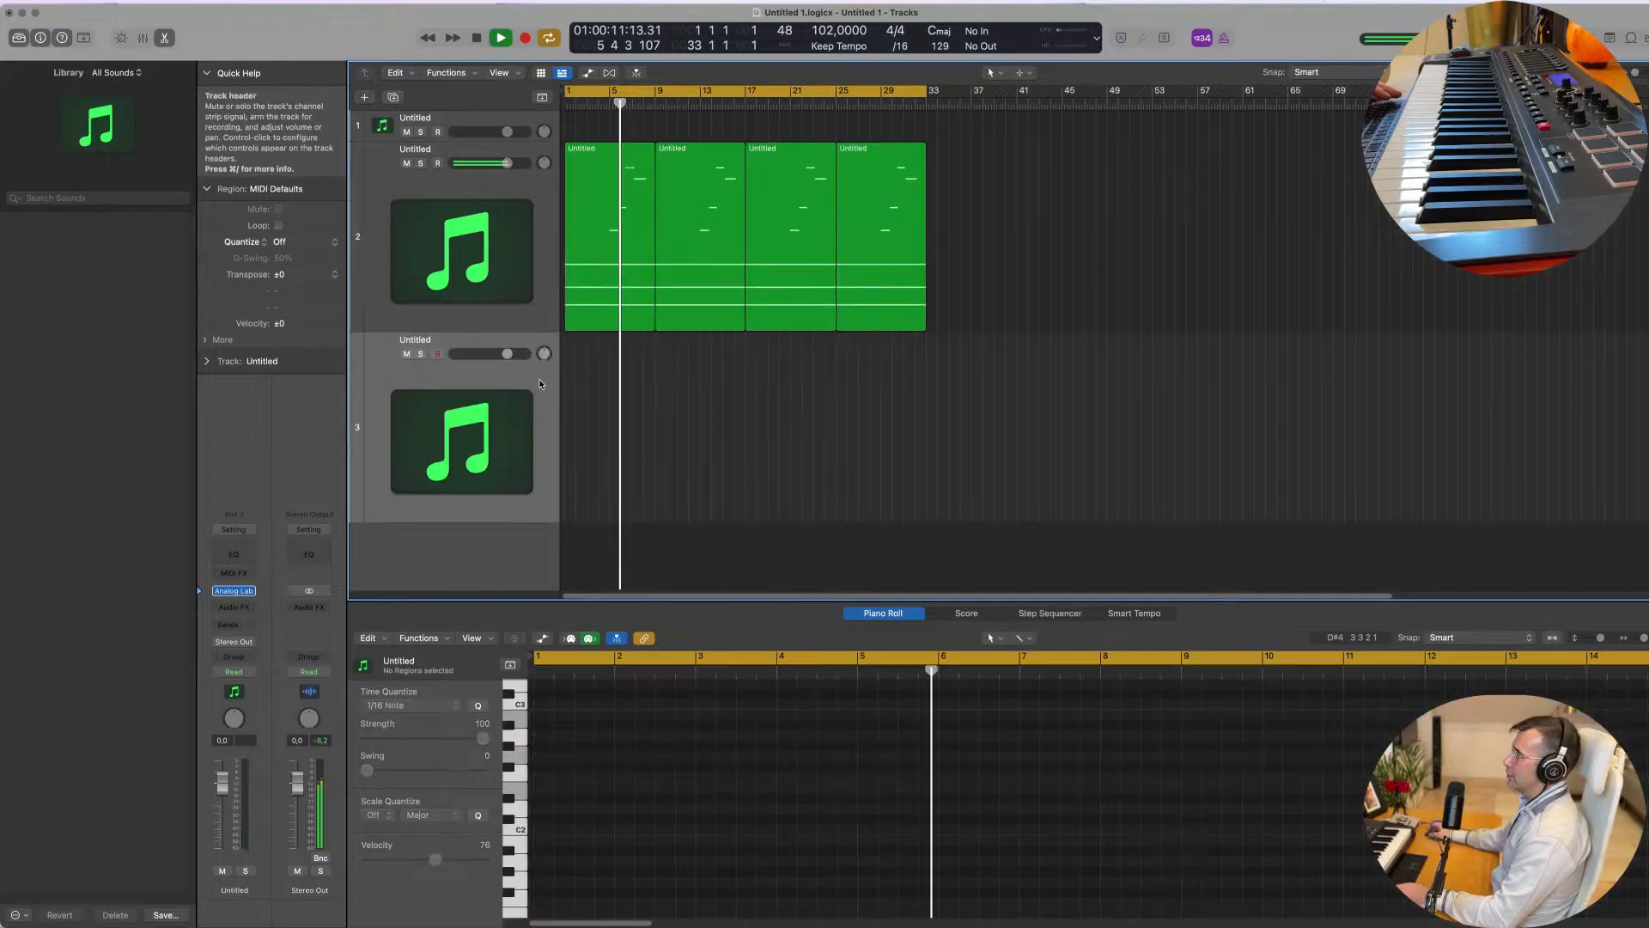
Step: Open track 1's Analog Lab instrument and load the 8880000 preset from the Organ category
left_click(479, 126)
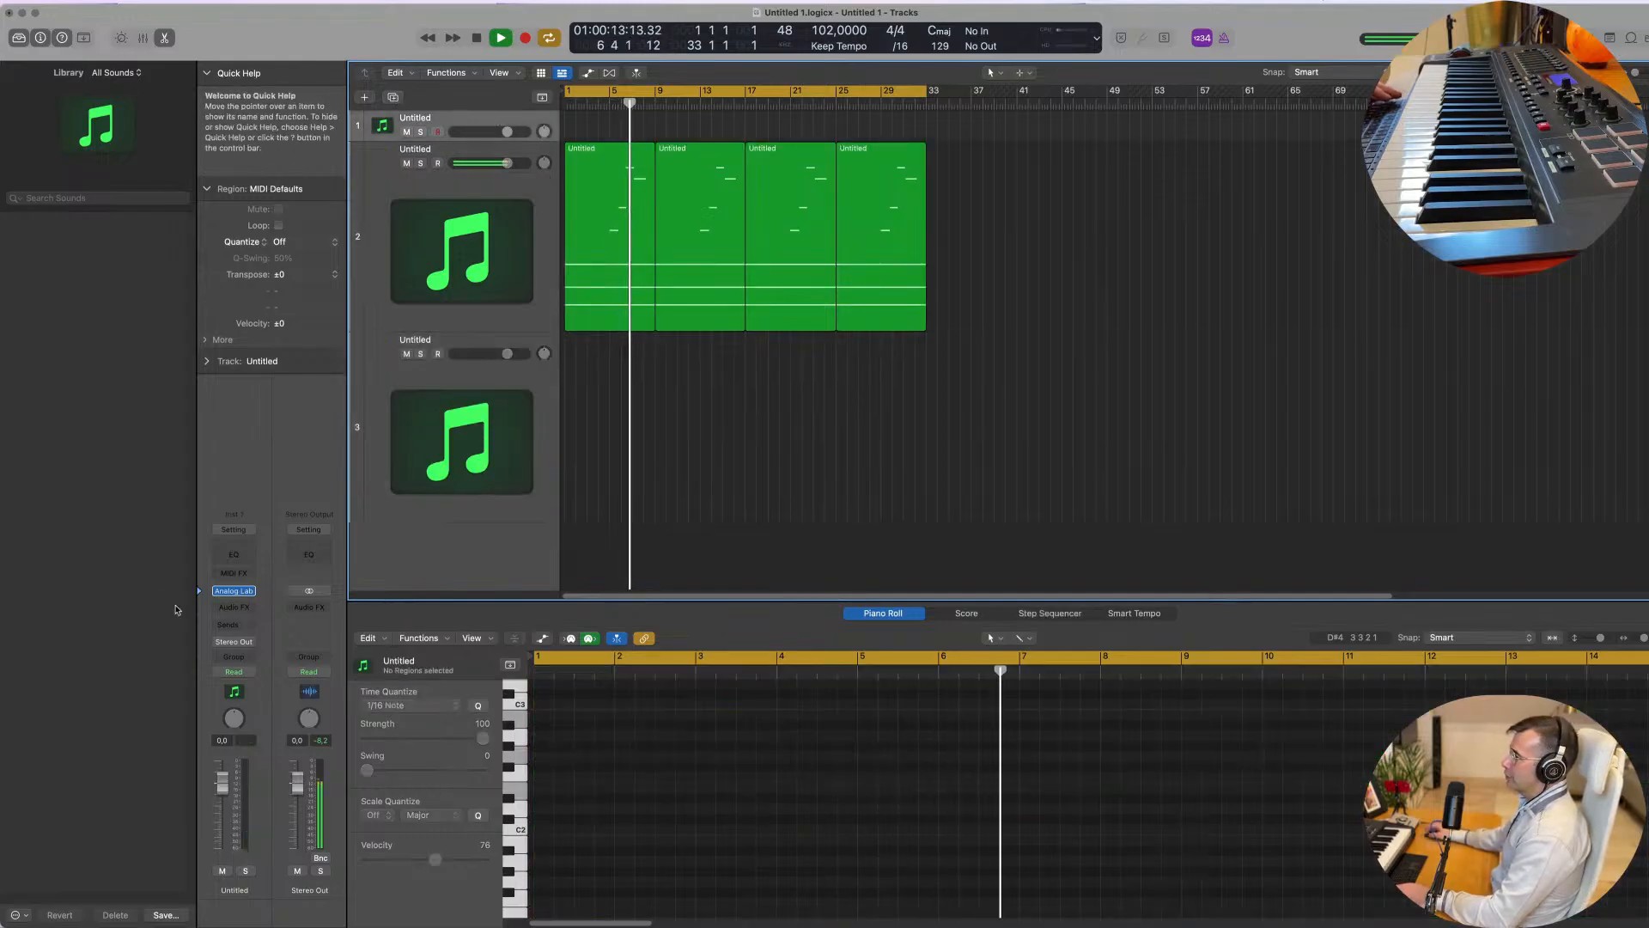
left_click(236, 591)
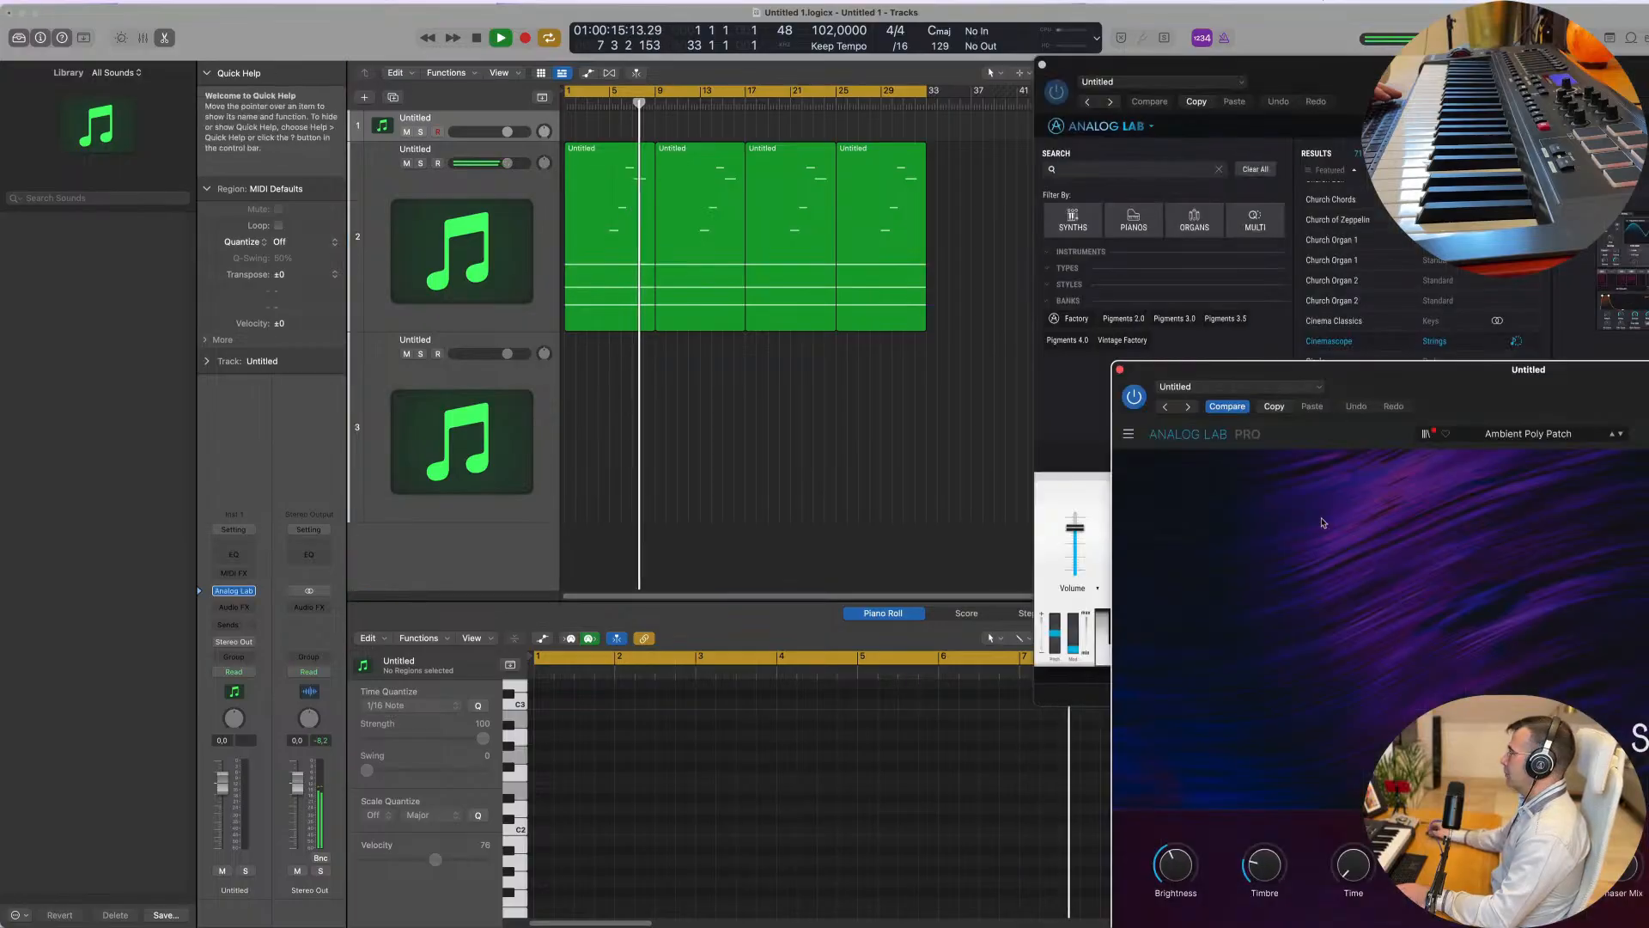
left_click_drag(1420, 385, 709, 313)
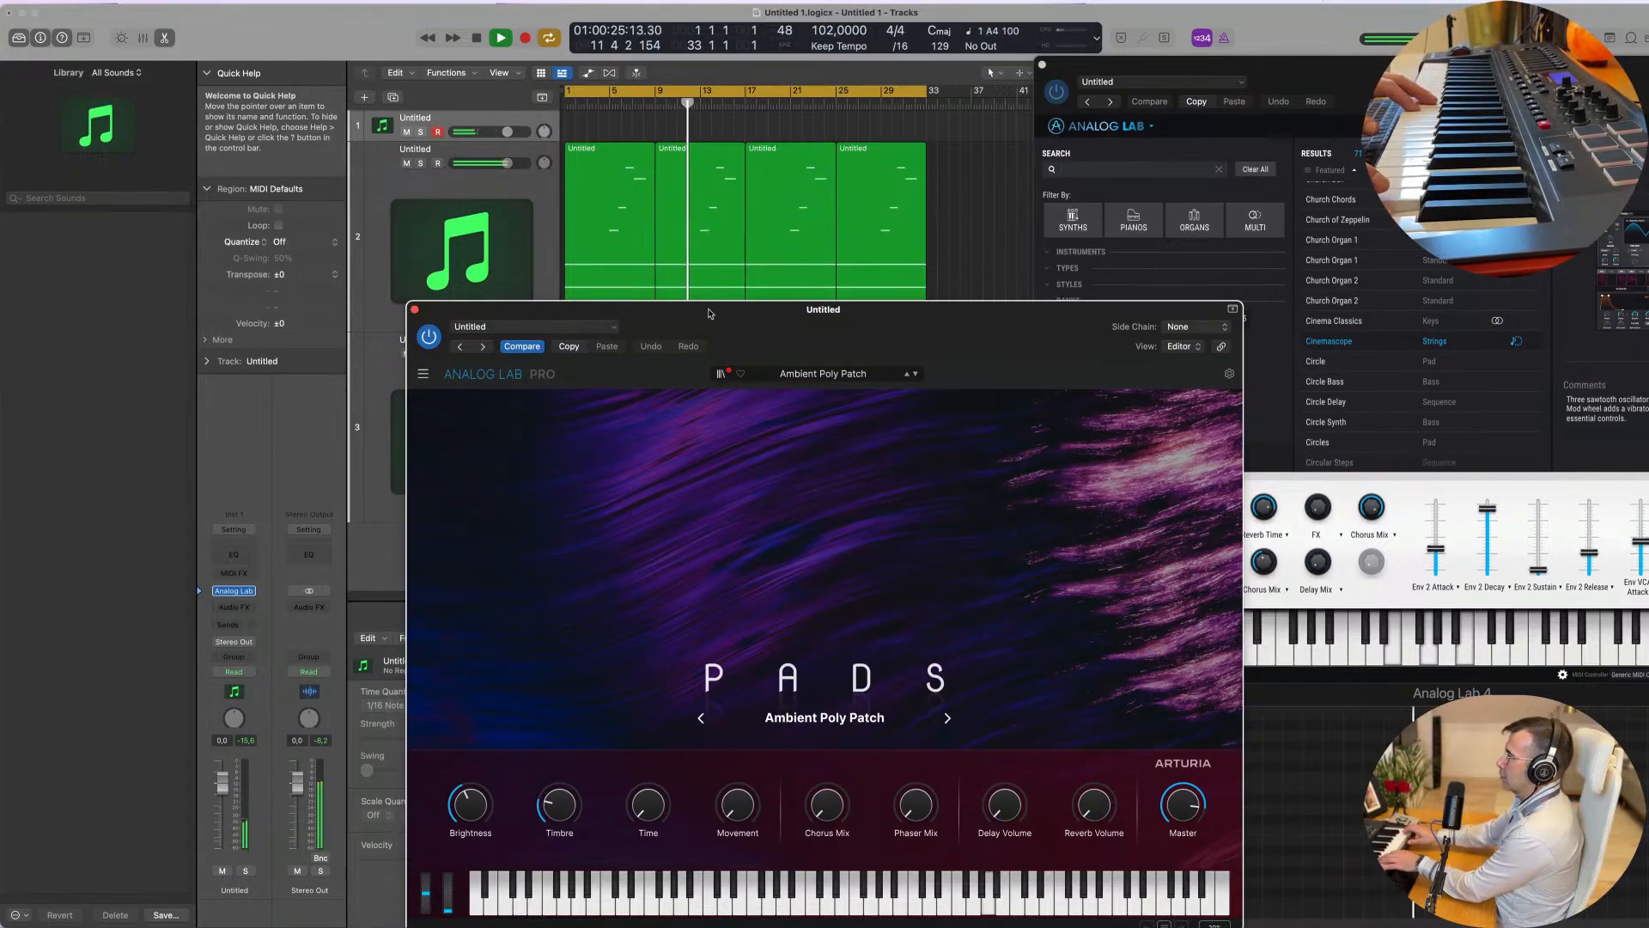
left_click(855, 374)
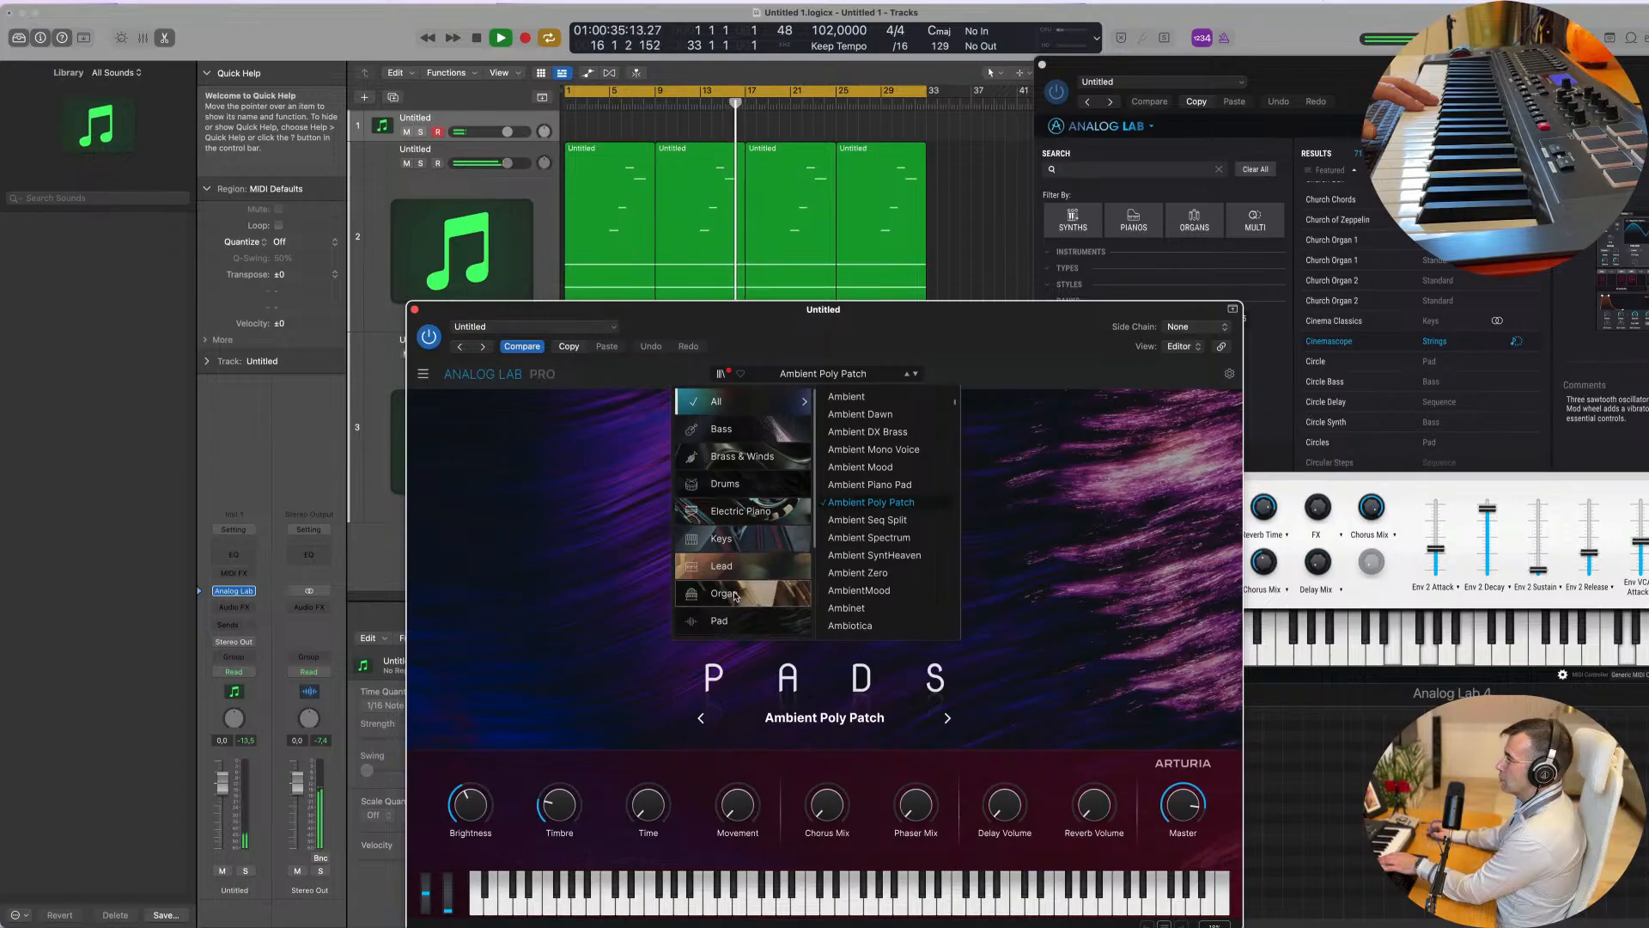
mouse_move(737, 596)
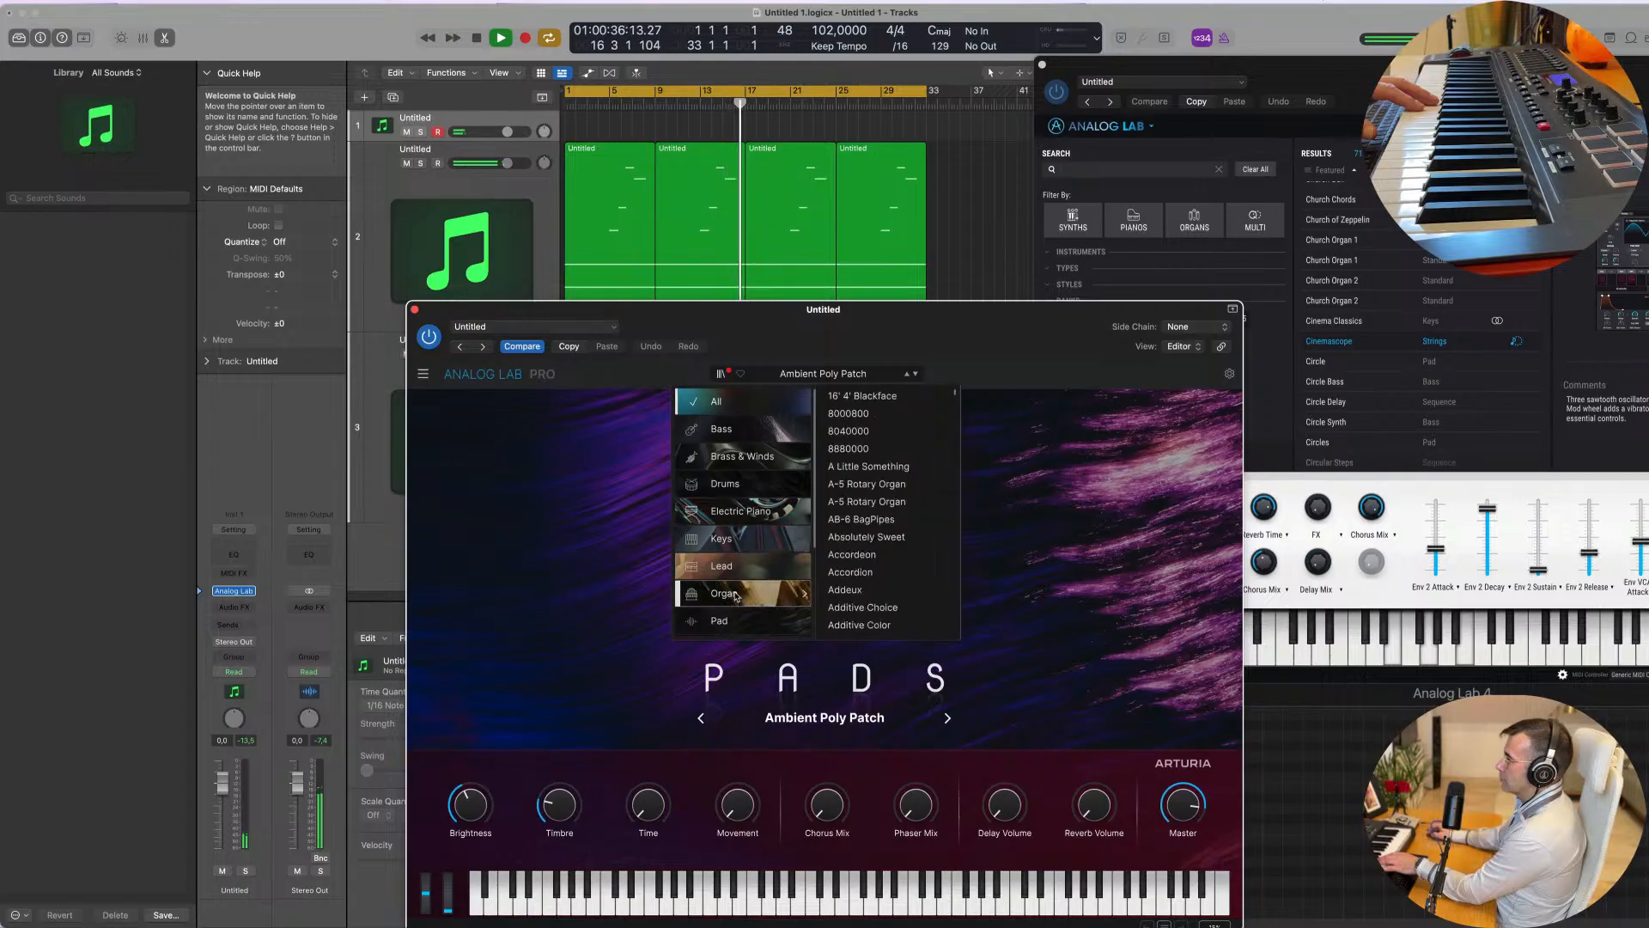
left_click(848, 448)
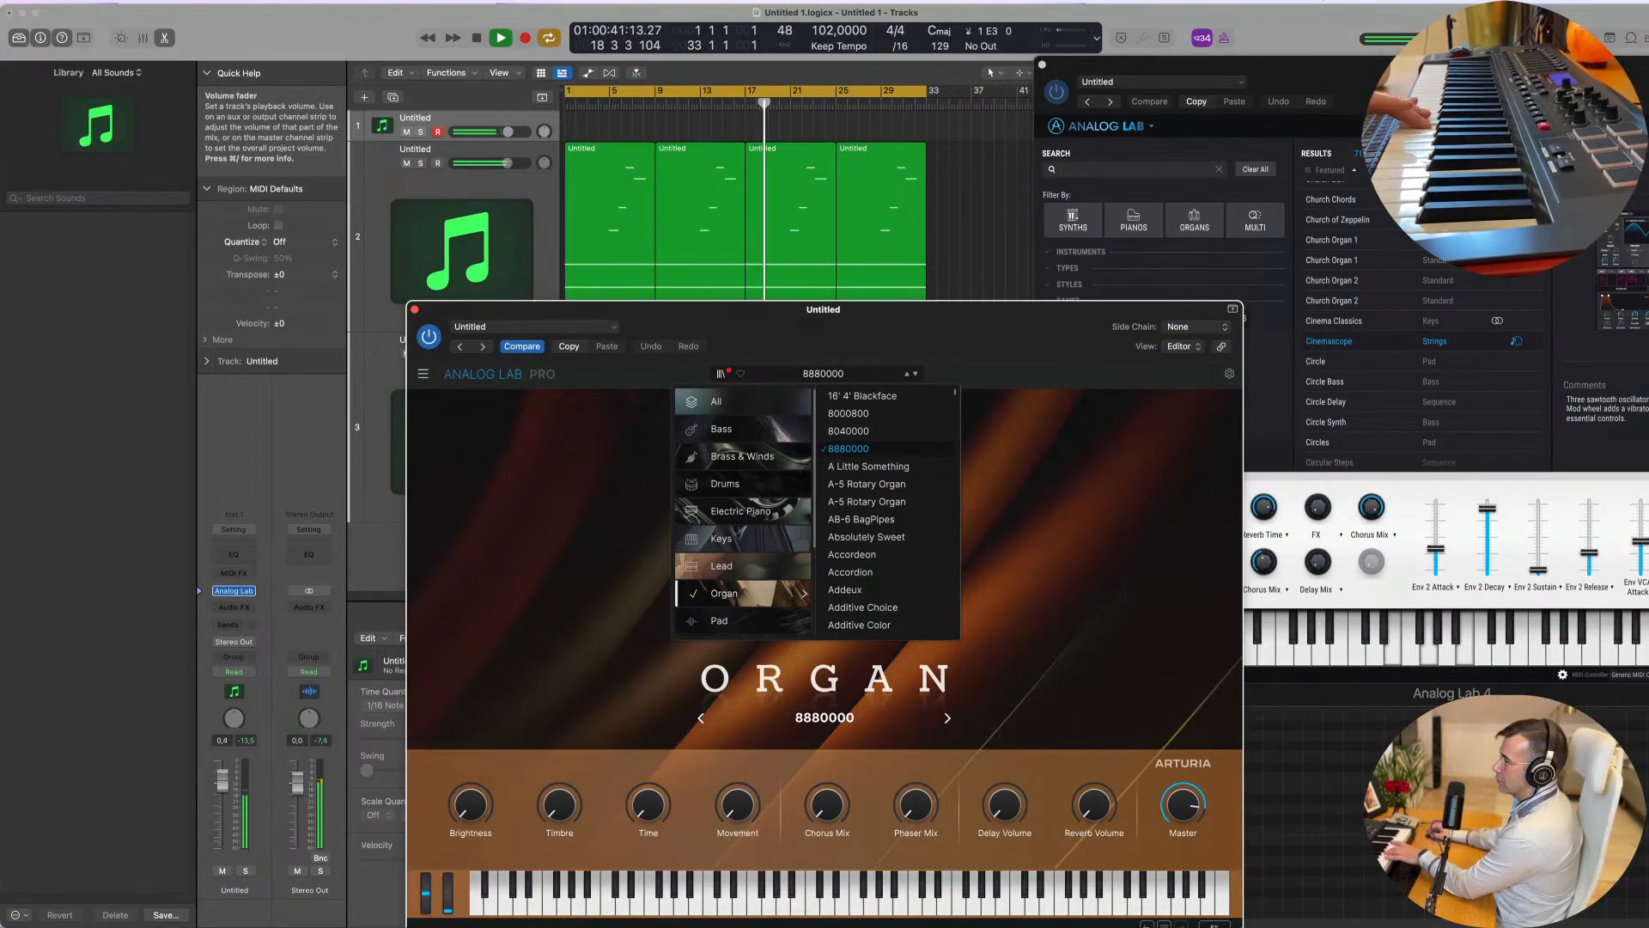
Step: Balance the levels by setting track 1's volume to about 1.2 dB and track 2's to about -5.5 dB
left_click_drag(221, 780, 220, 781)
left_click(383, 232)
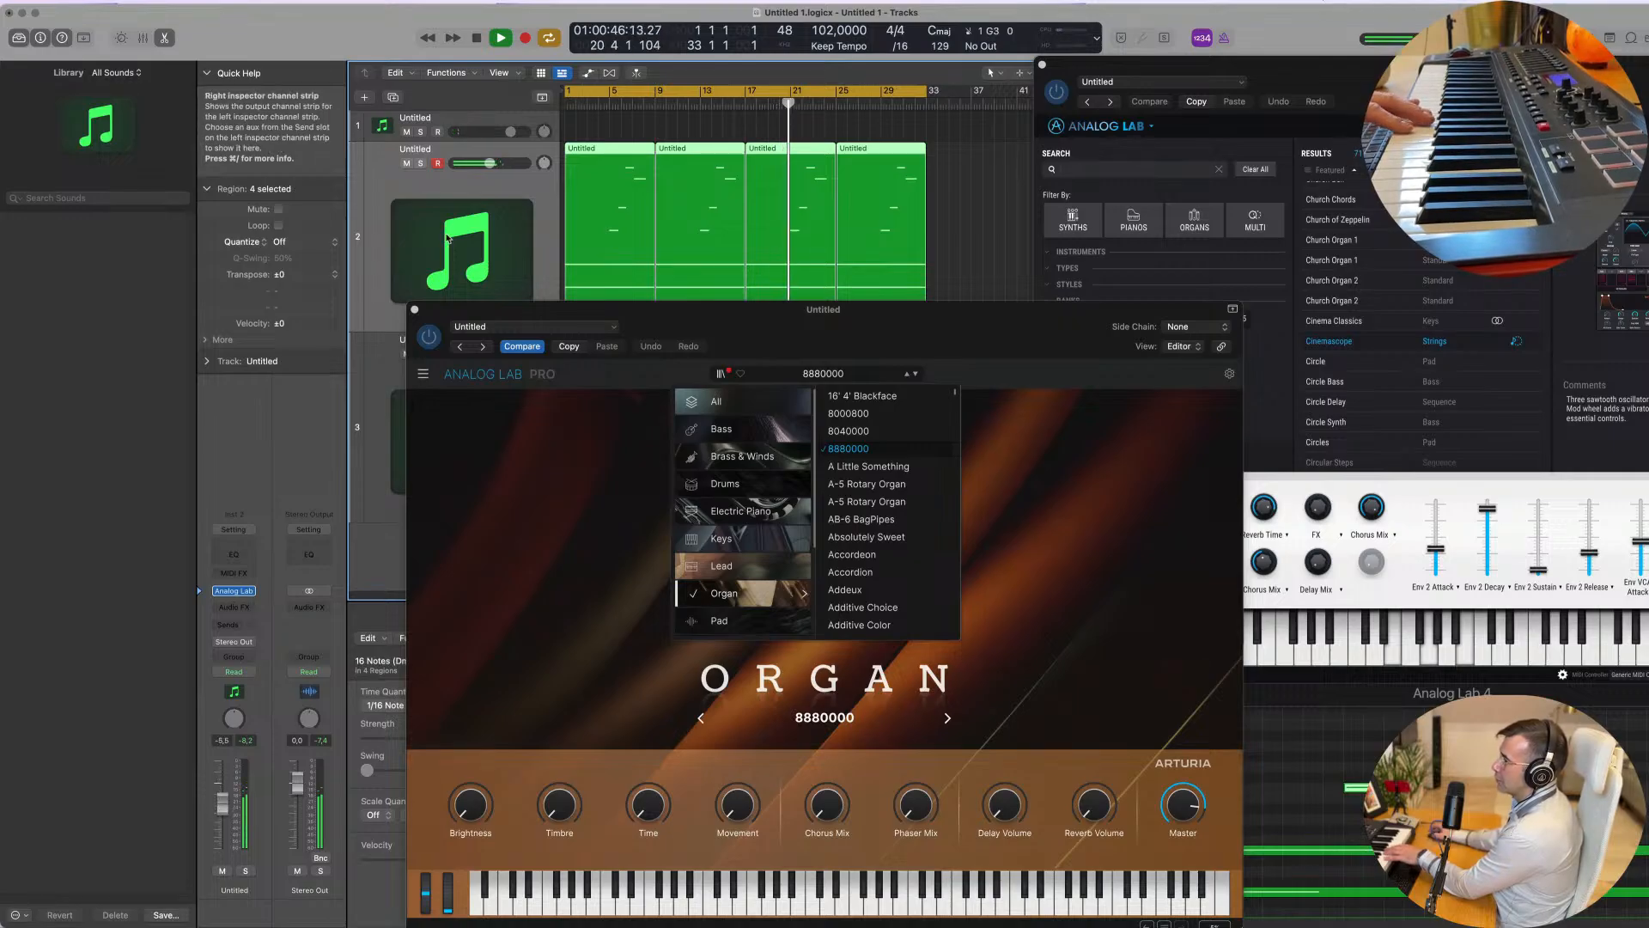
left_click(523, 125)
left_click_drag(829, 315, 764, 114)
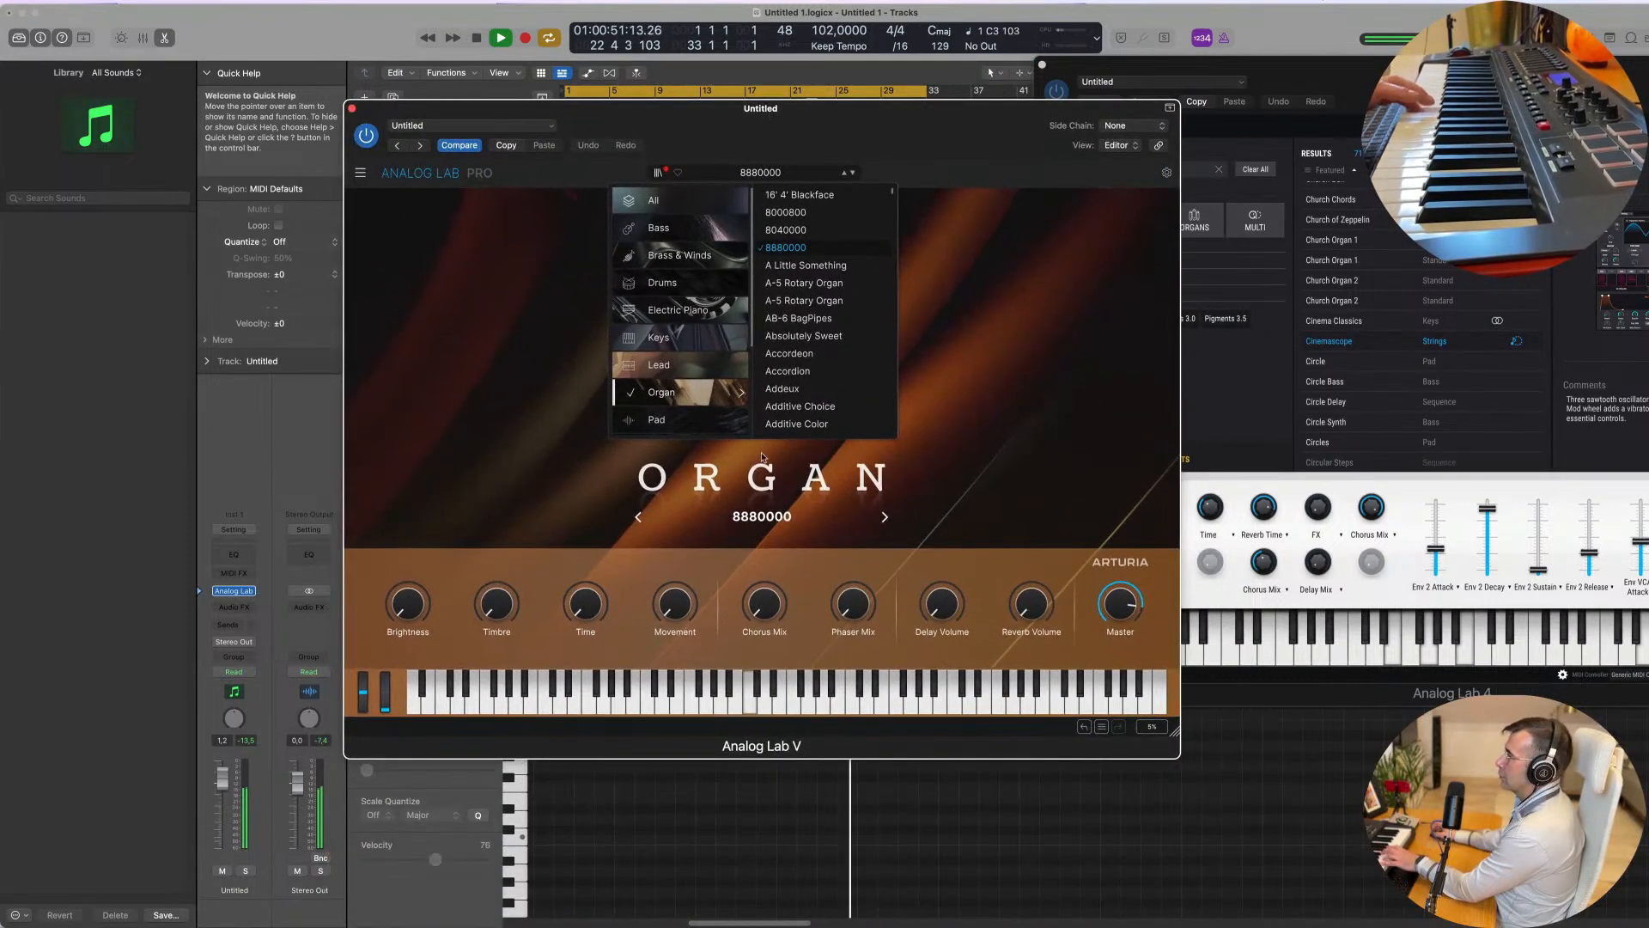
Step: Audition A-5 Rotary Organ from Organ and the ABC-2 Bells and Ad Libernam presets from Keys on track 1
left_click(819, 302)
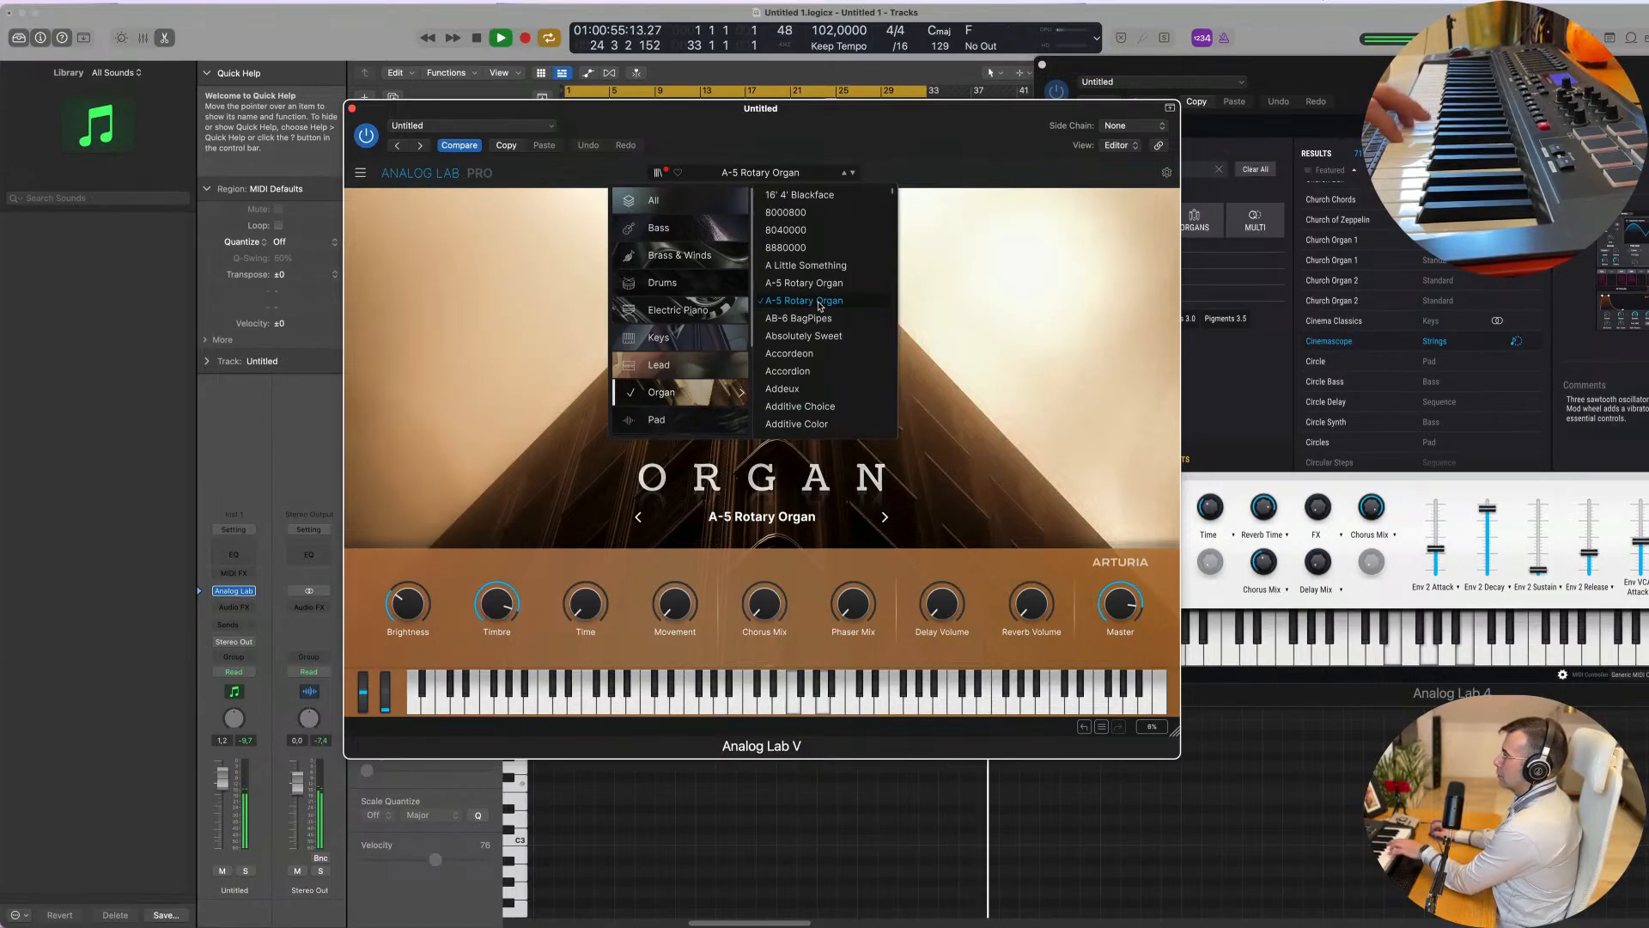
scroll(817, 343, "down", 2)
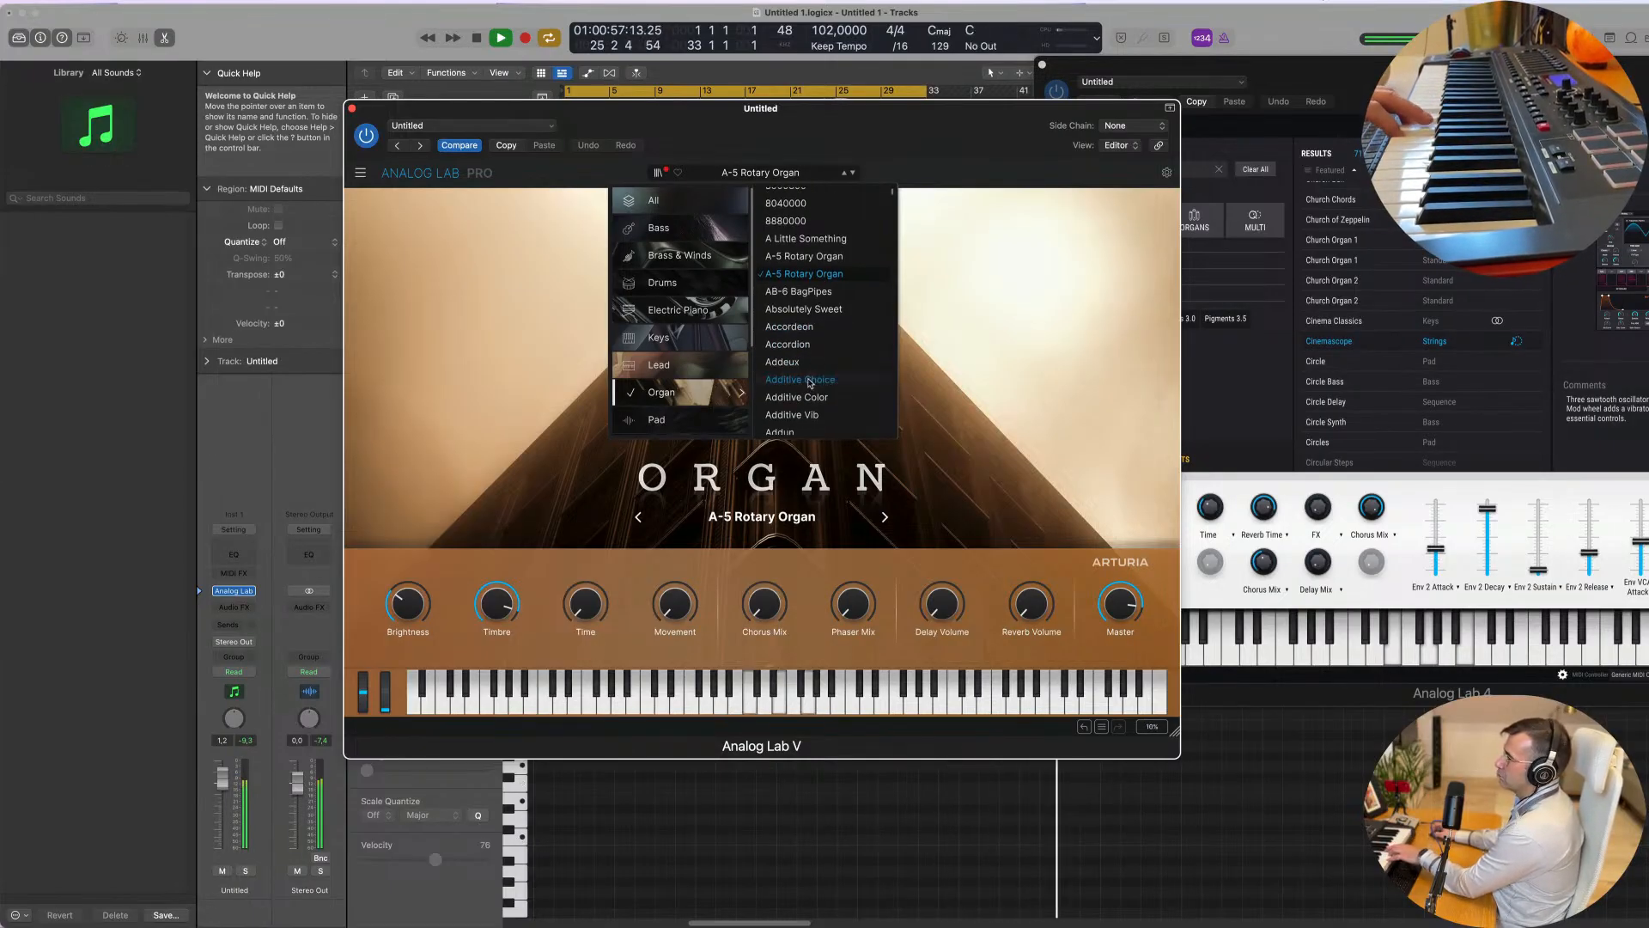
mouse_move(683, 339)
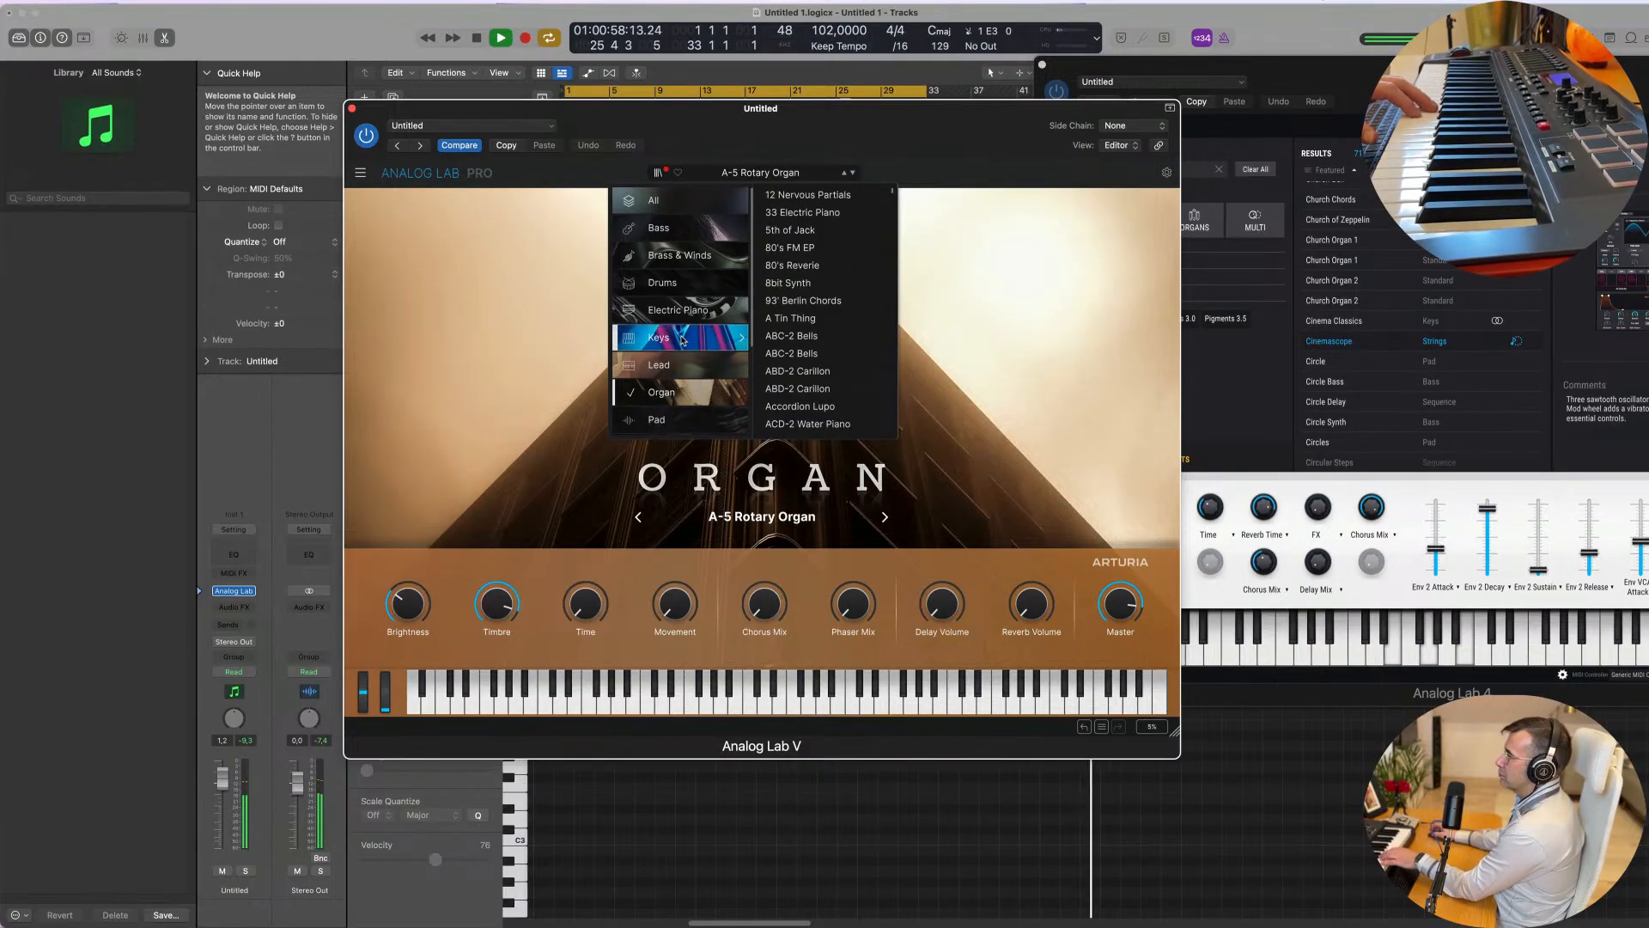
left_click(815, 334)
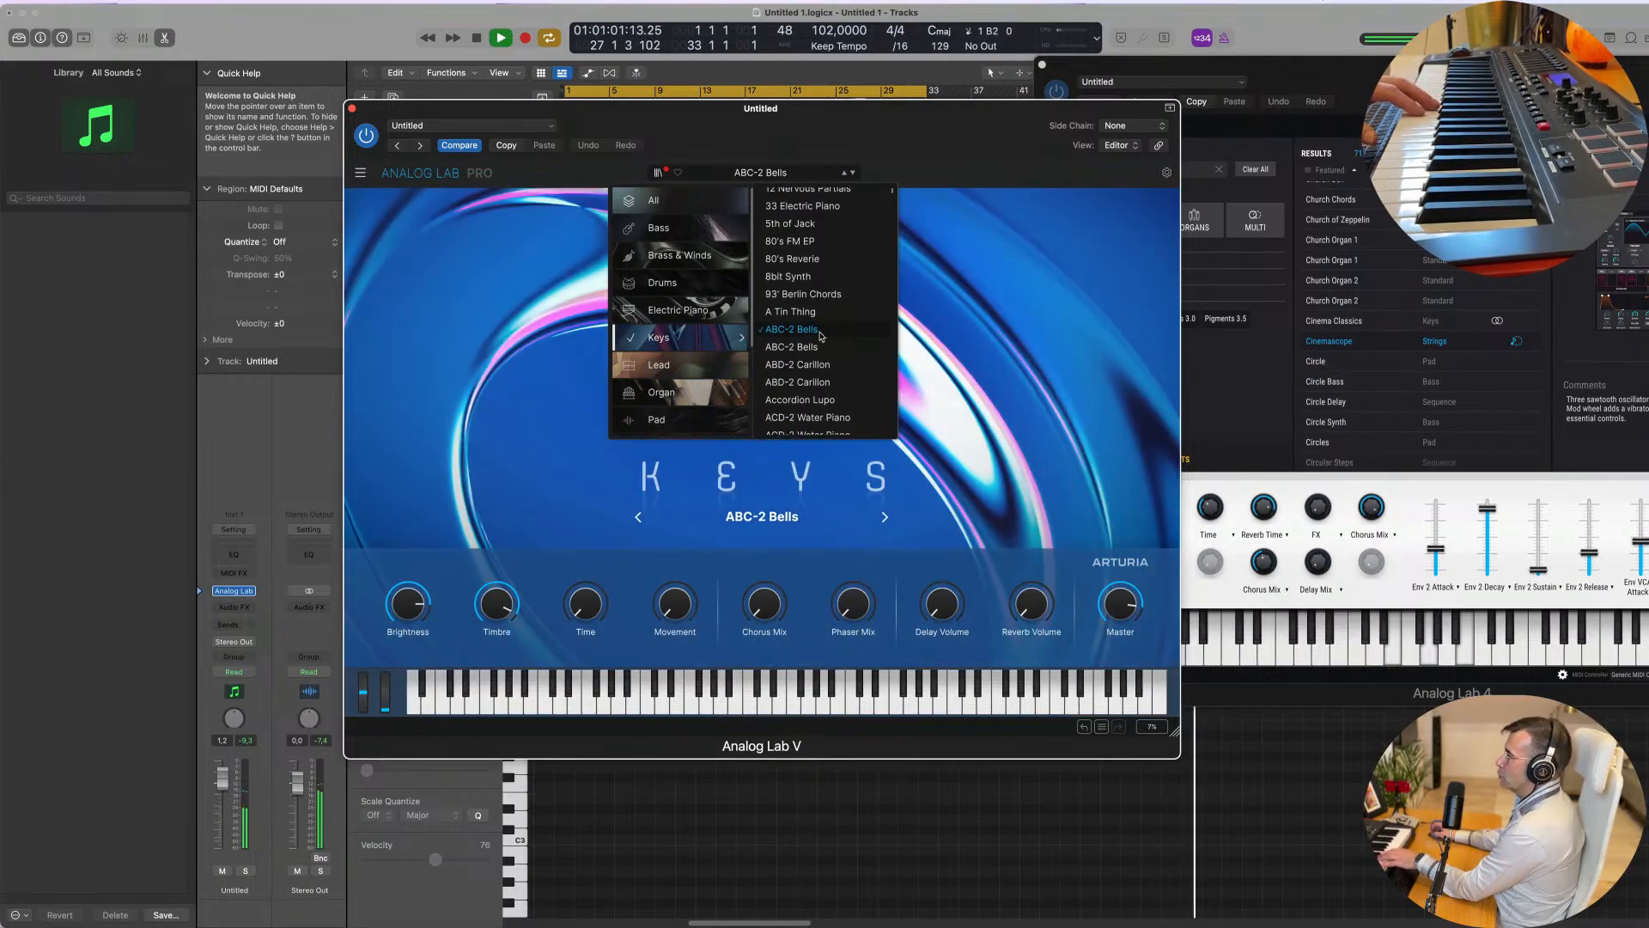
scroll(820, 335, "down", 5)
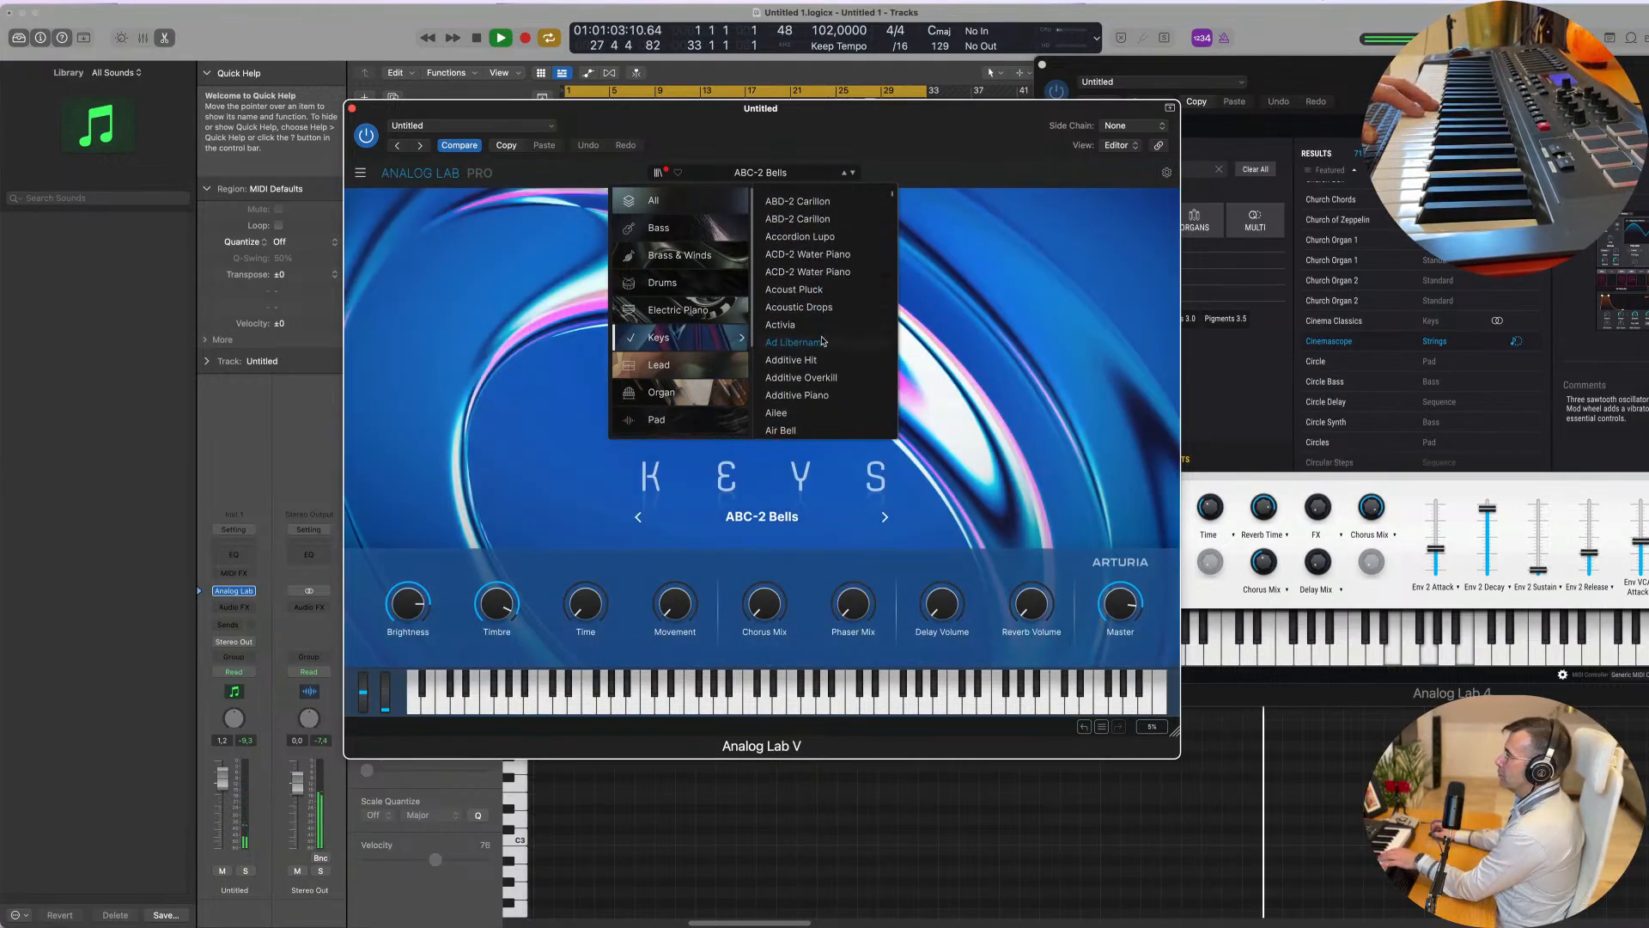
left_click(822, 341)
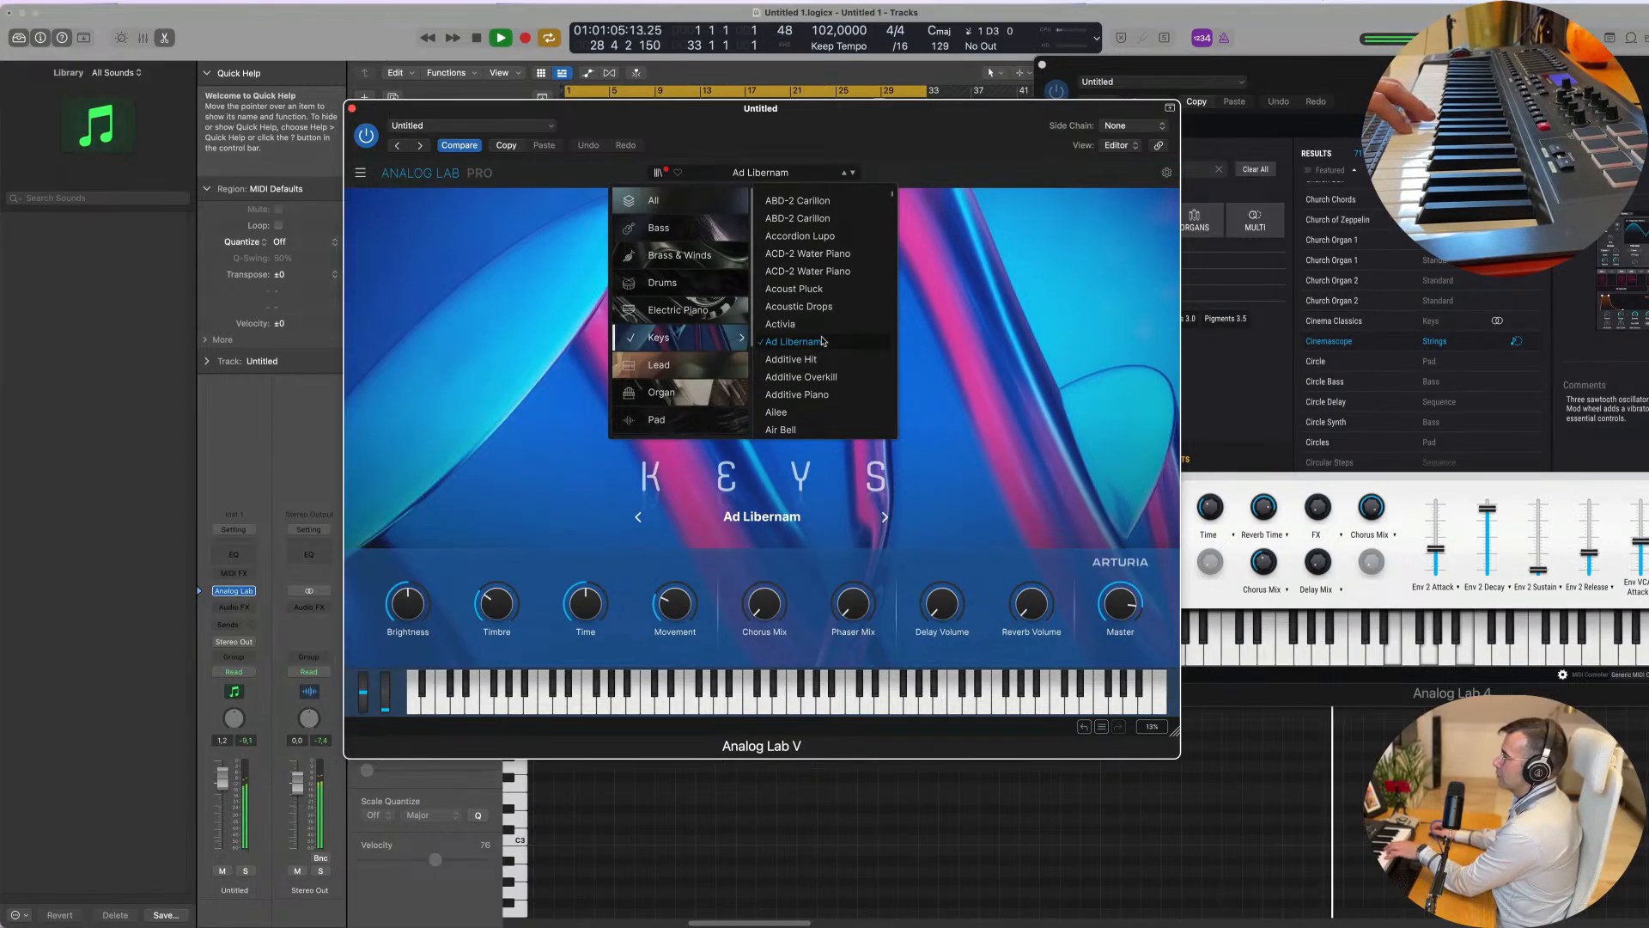
Step: Lower track 1's volume to about -4.3 dB and try the Air Bell and Along the Vibe Keys presets
left_click_drag(222, 778, 222, 800)
scroll(789, 378, "down", 3)
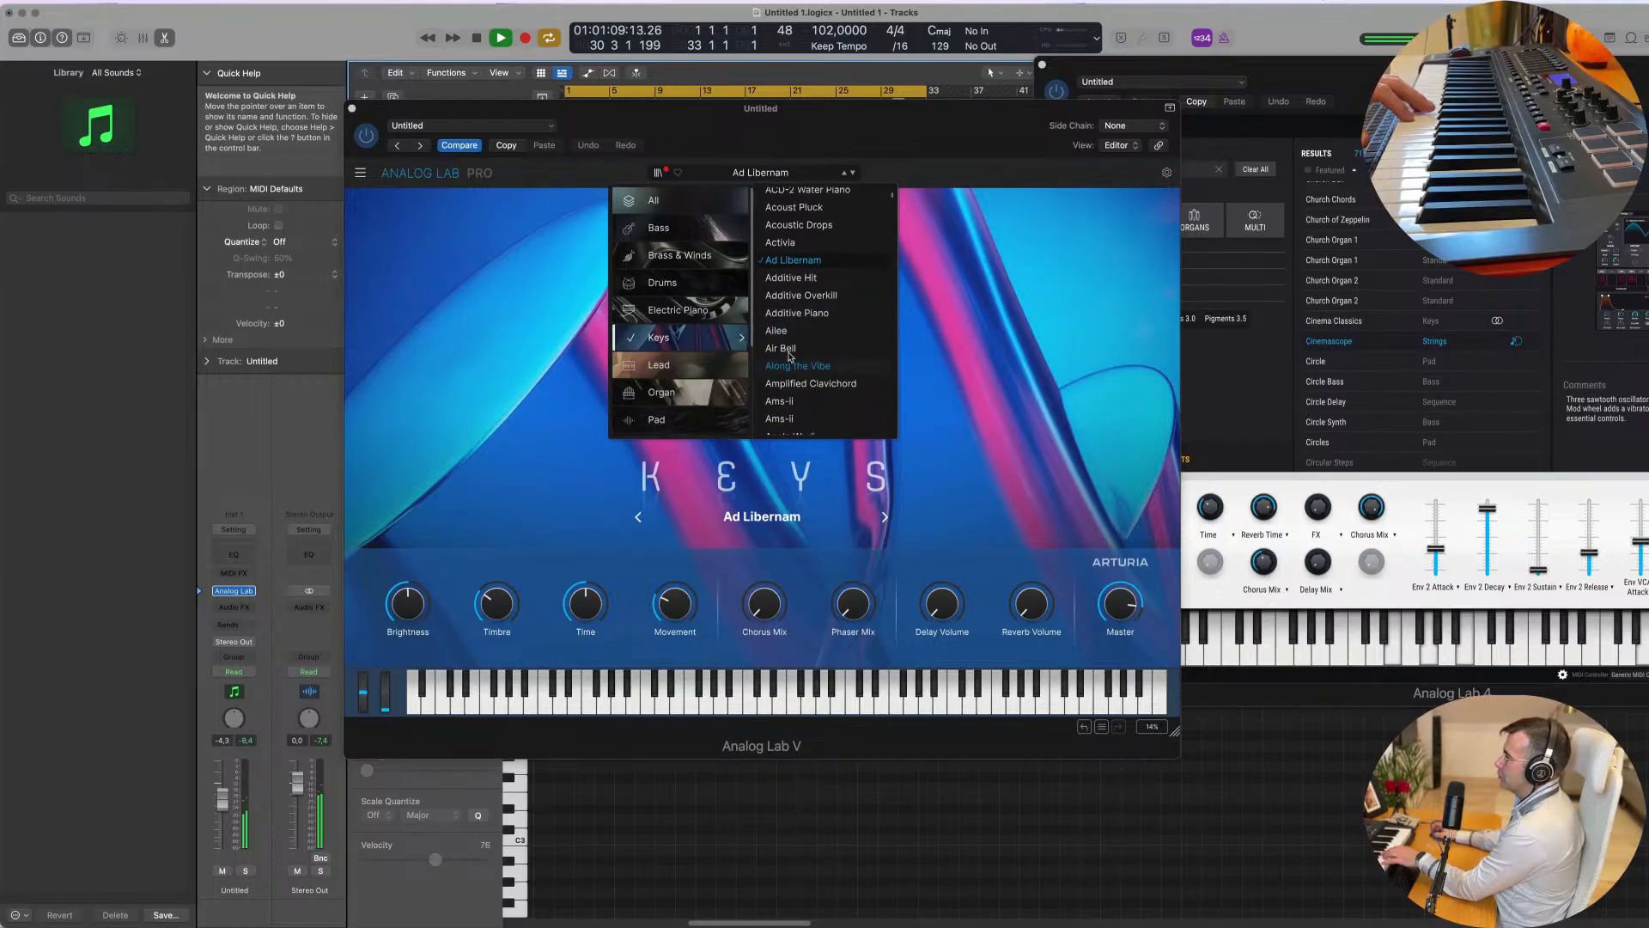
left_click(788, 348)
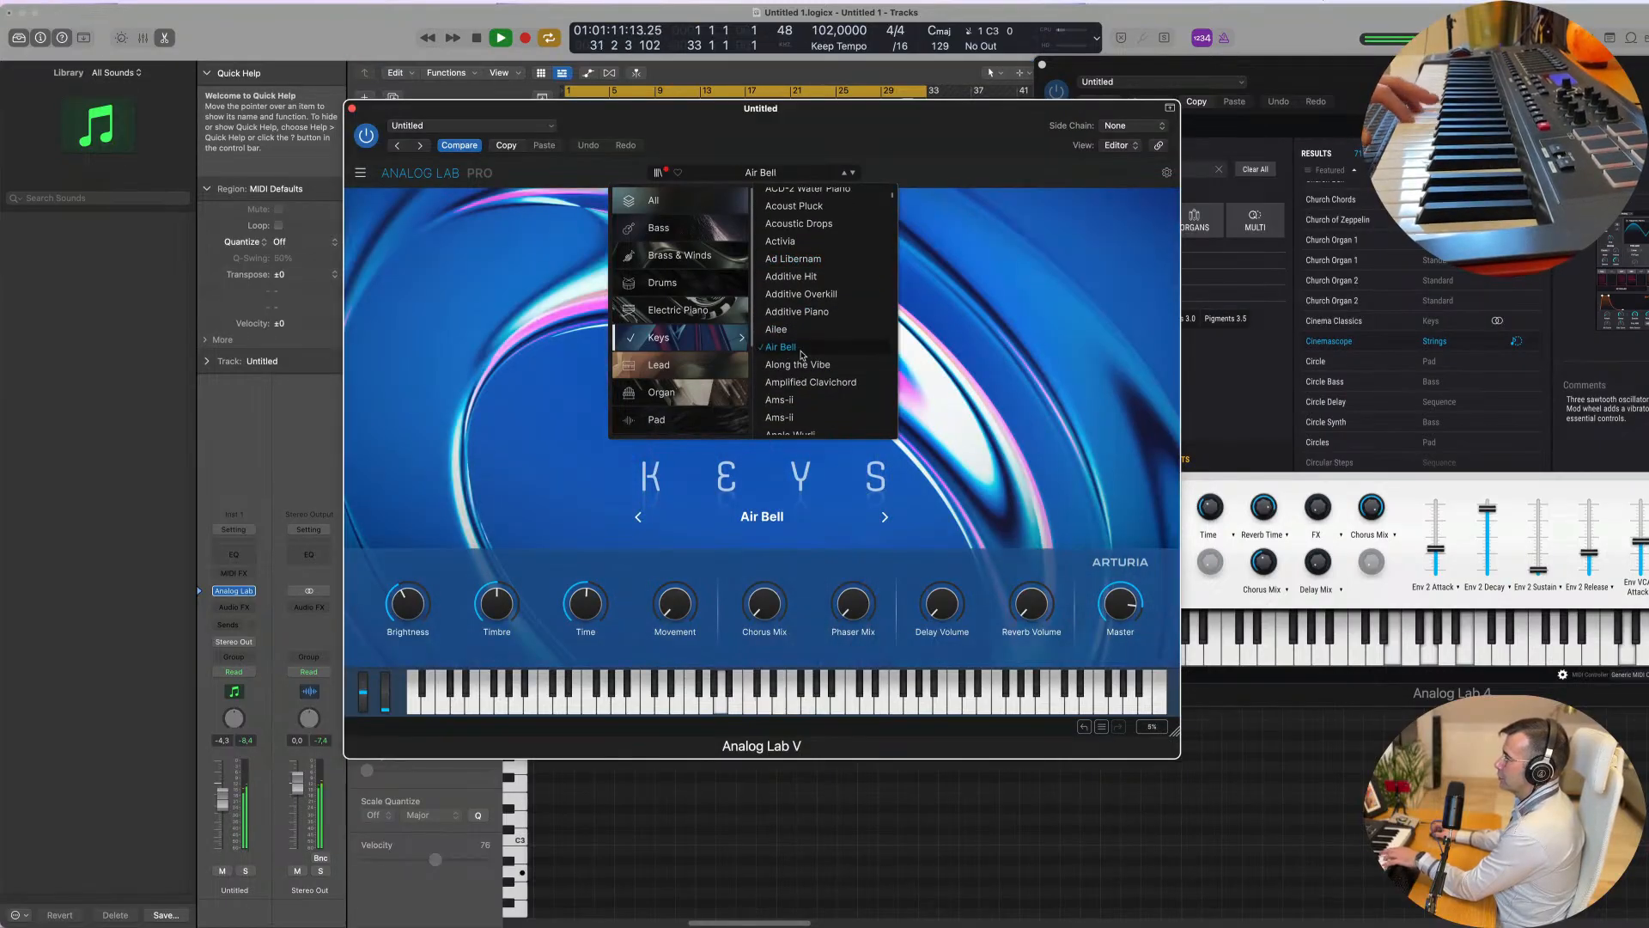
left_click(809, 367)
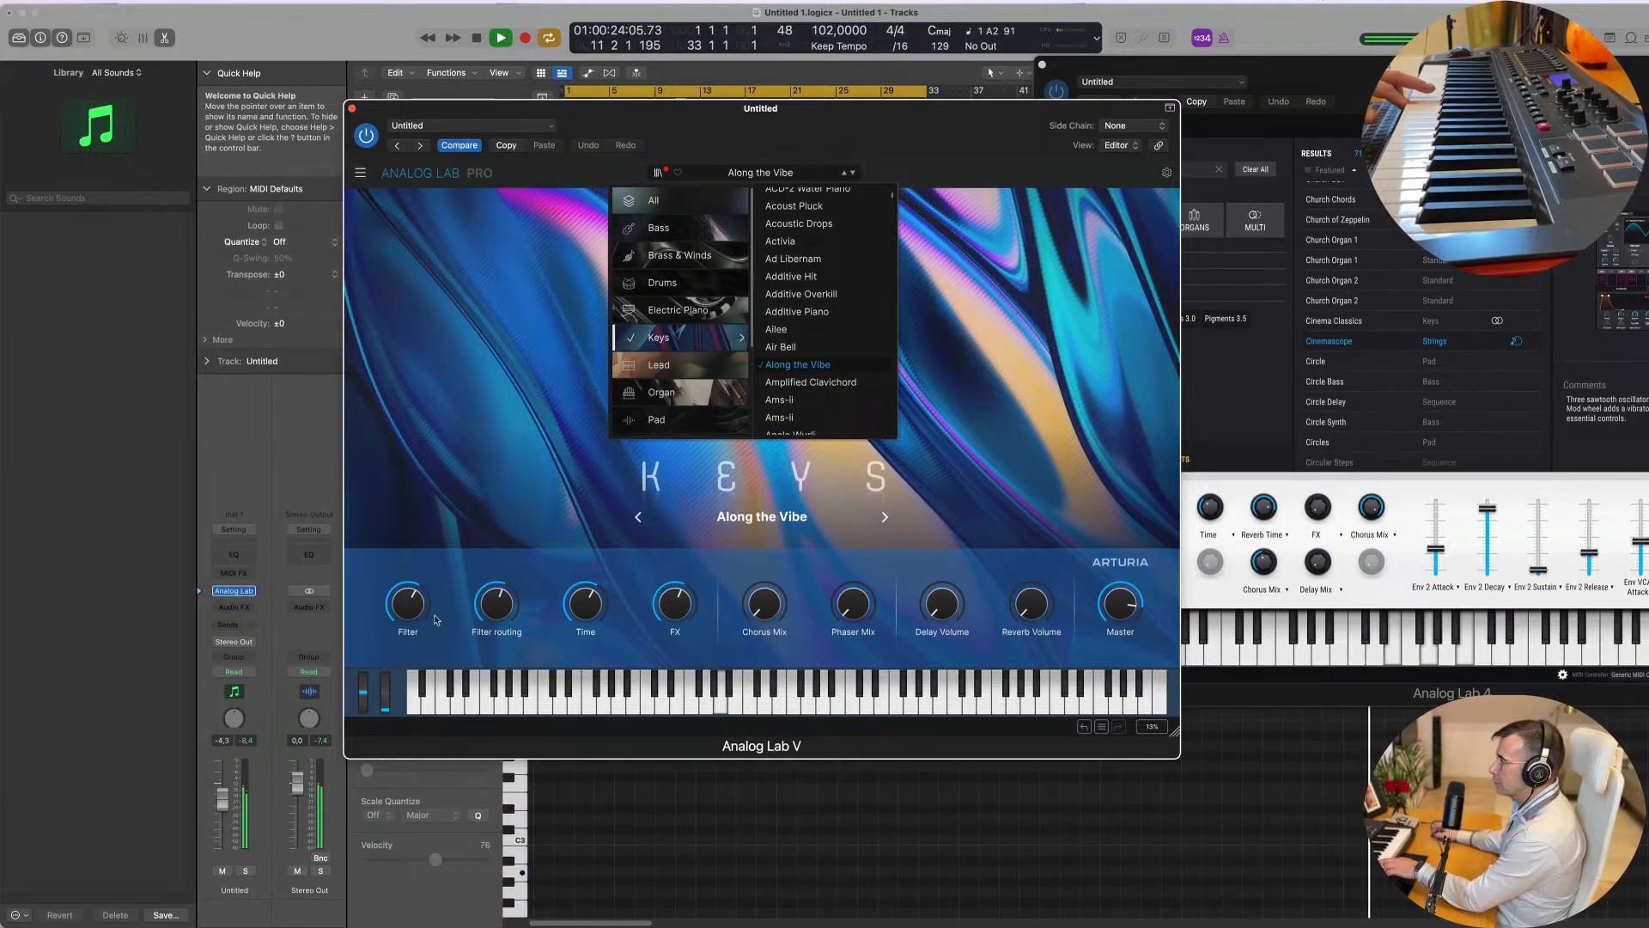
Step: Raise Along the Vibe's reverb, delay, FX, Time and Filter routing amounts, and reduce its Filter to about 0.436
left_click(1033, 619)
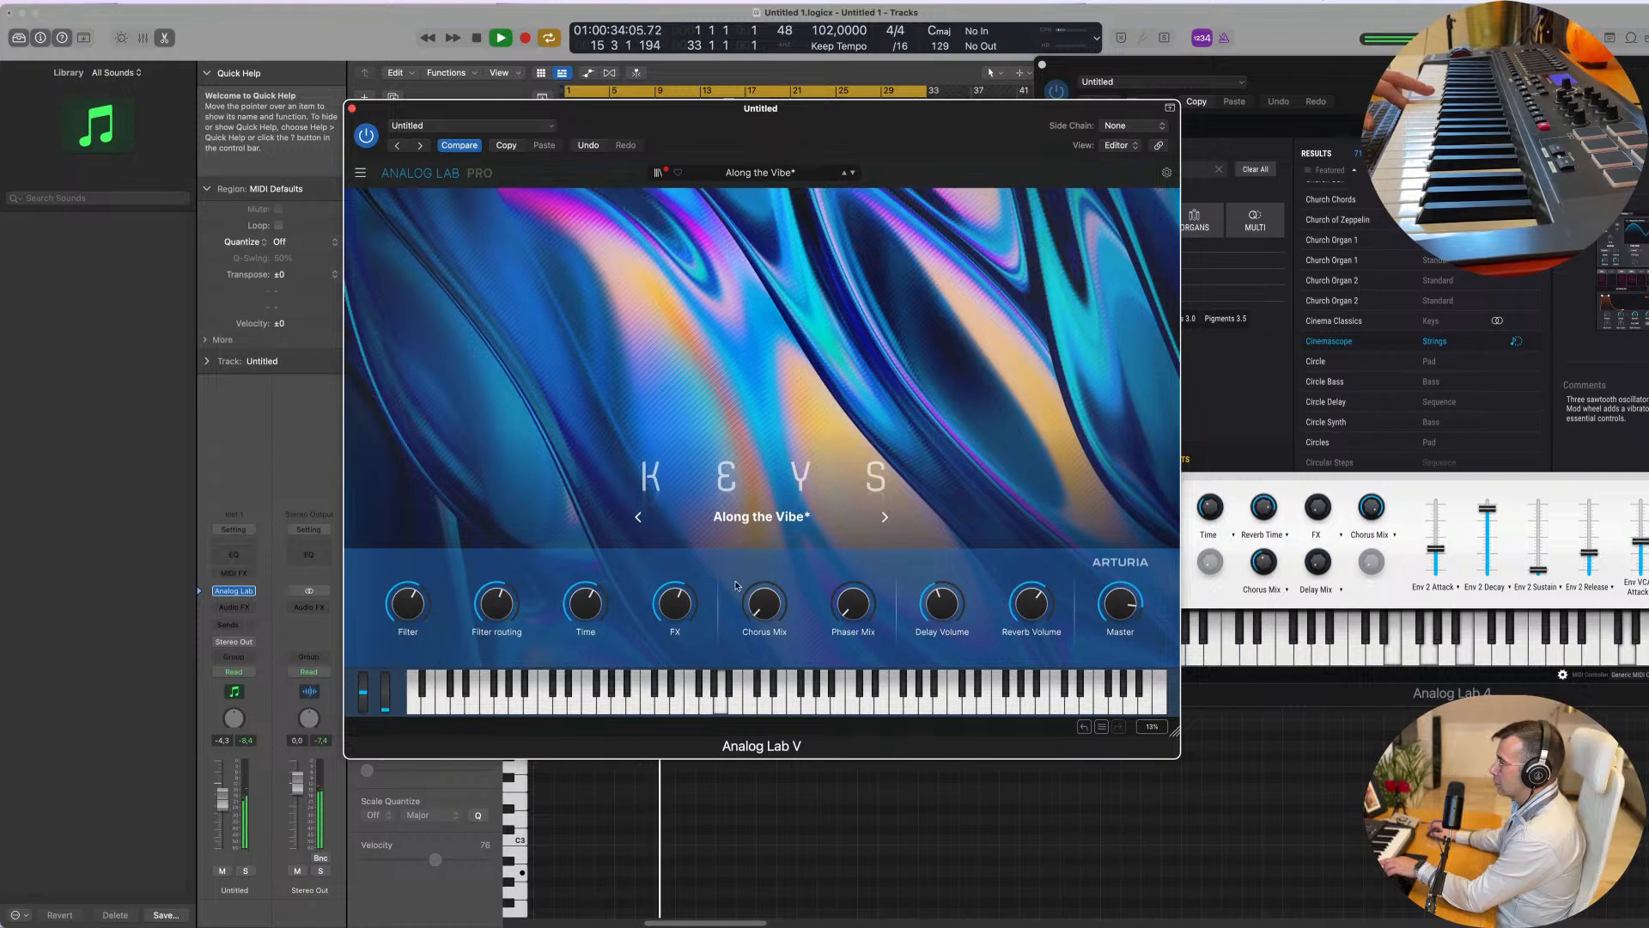
left_click_drag(681, 609, 681, 579)
left_click_drag(581, 600, 408, 583)
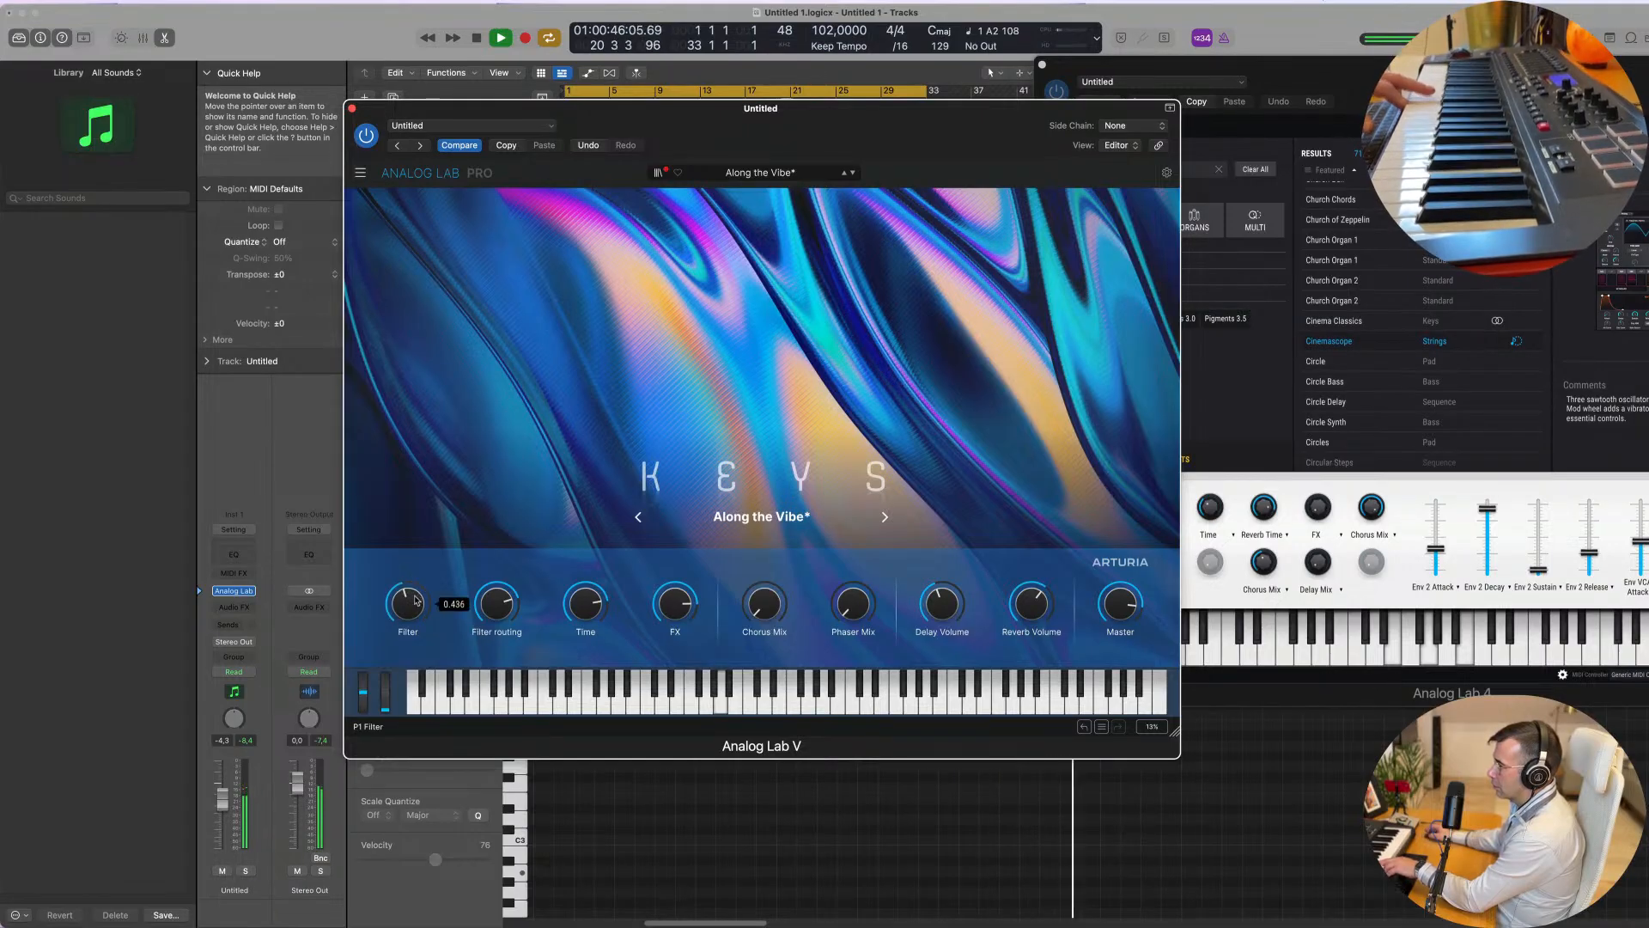
Step: Audition Amplified Clavichord, then 7th Chord Brass, Abbey Road Brass and Aeon Brass from the Brass & Winds category on track 1
left_click(885, 517)
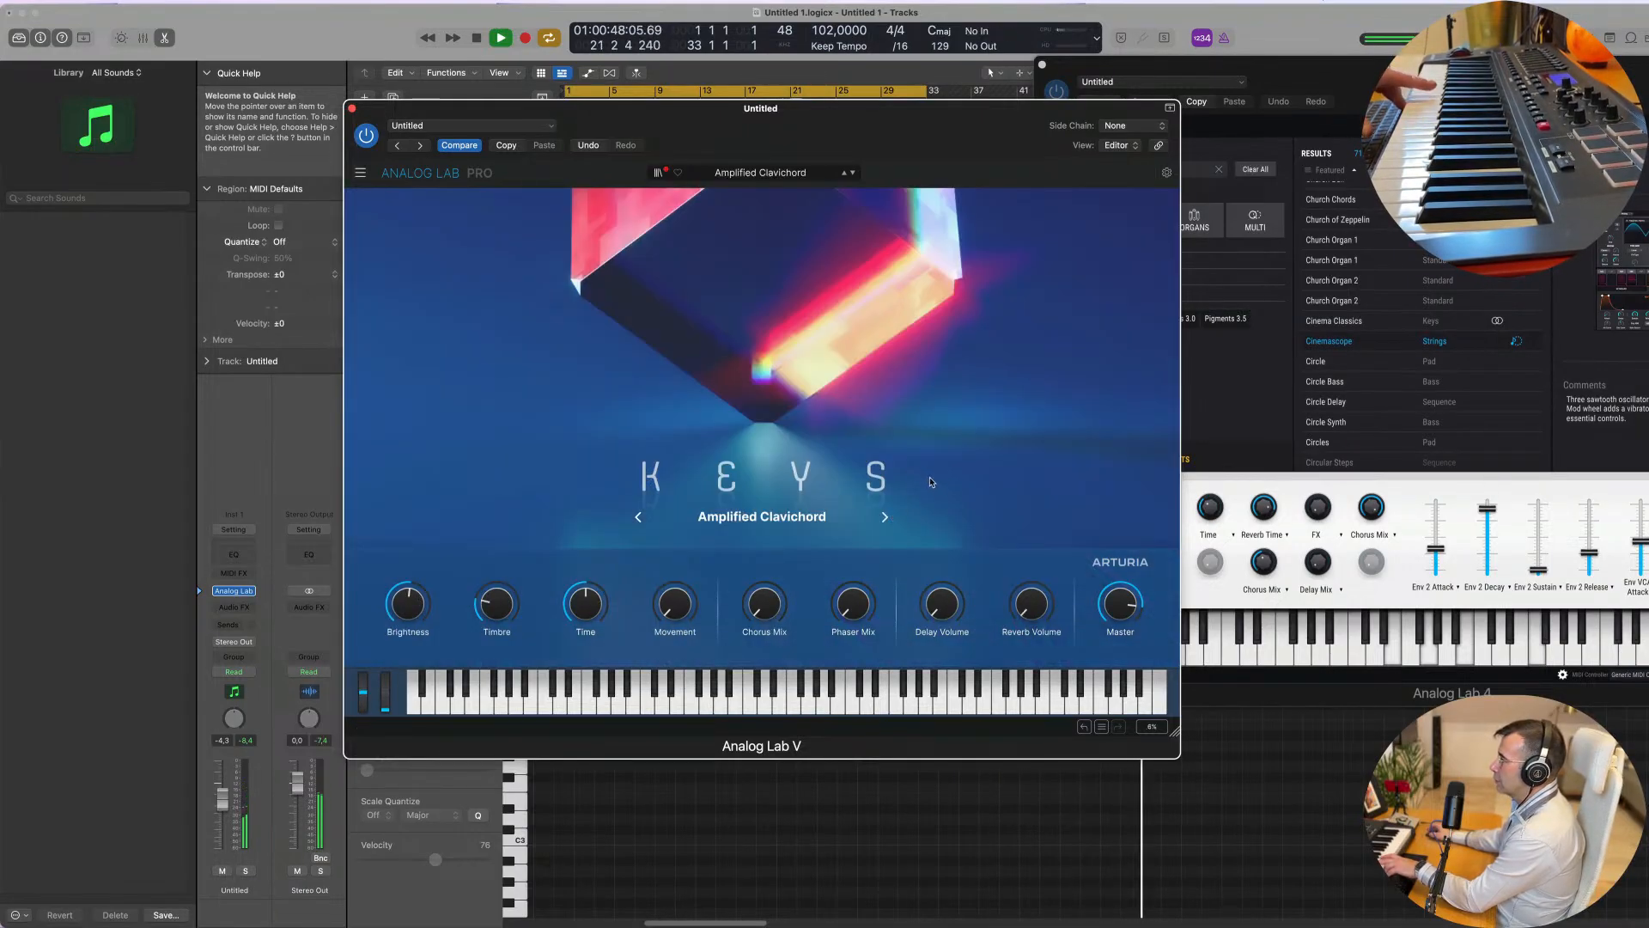
left_click(755, 176)
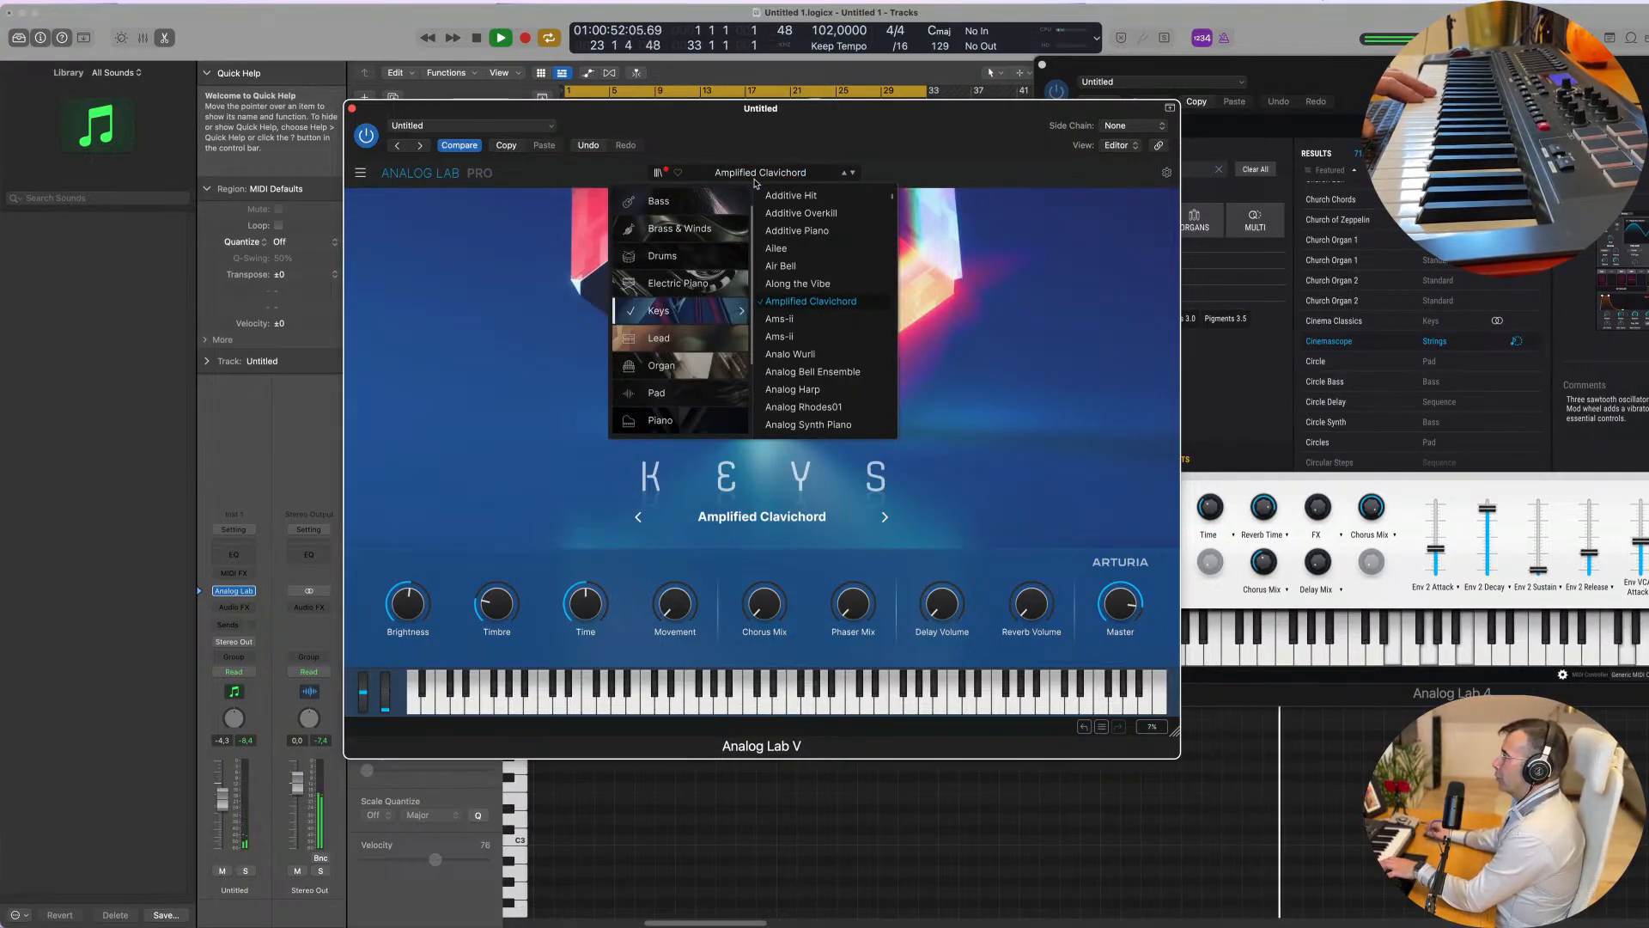
mouse_move(691, 229)
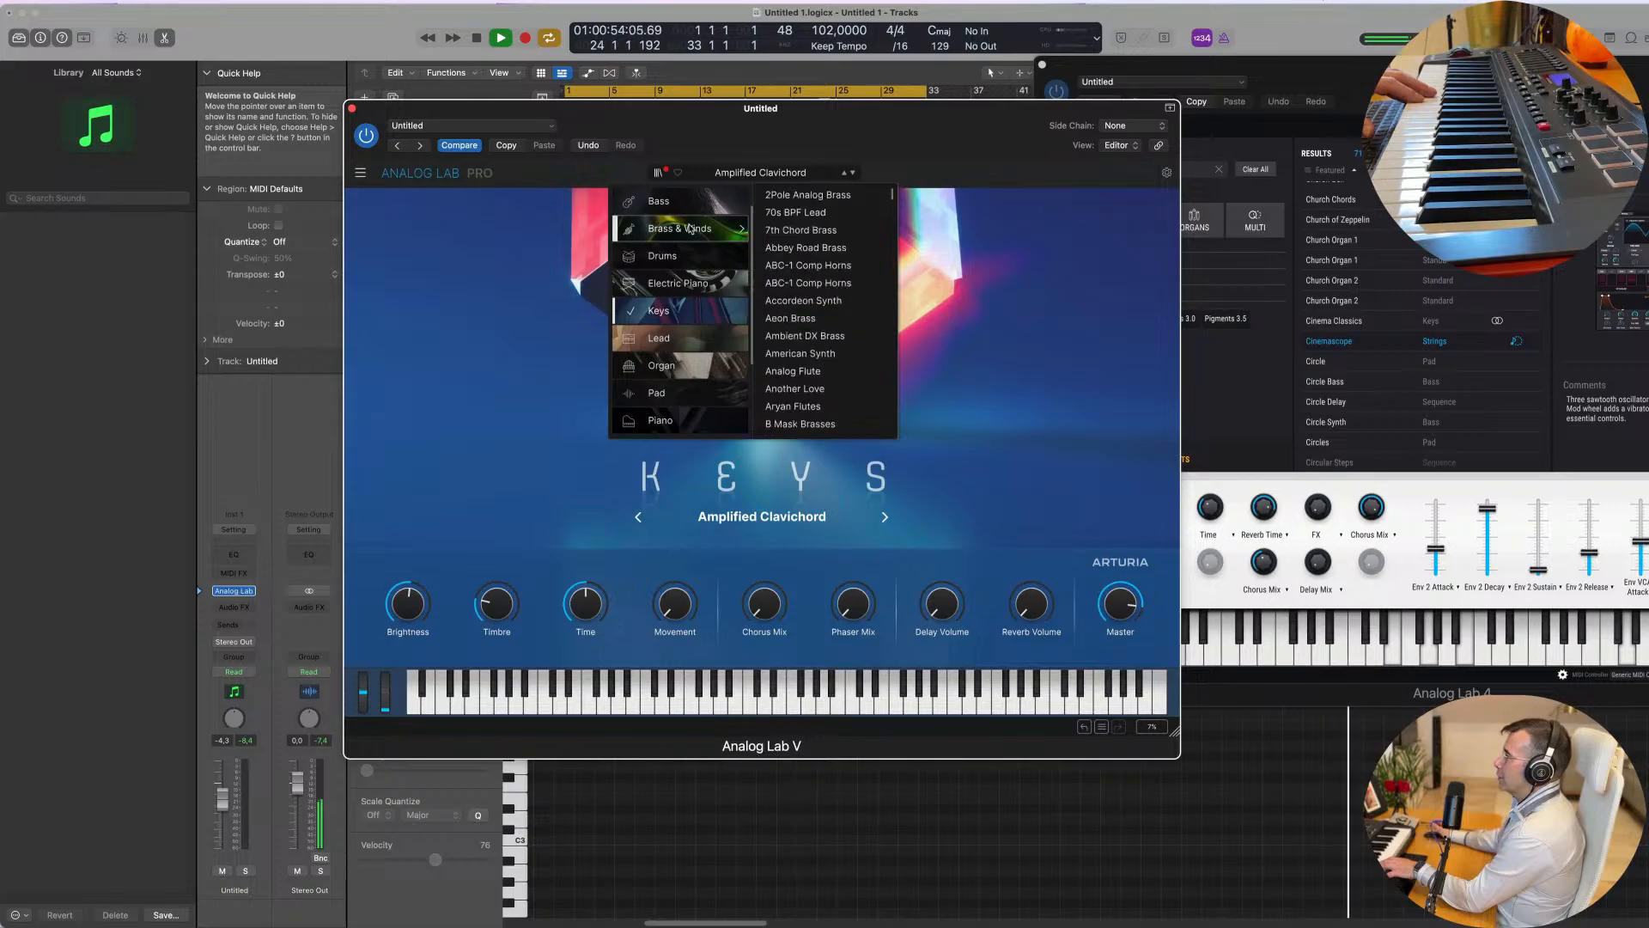
scroll(823, 271, "down", 3)
scroll(824, 268, "up", 3)
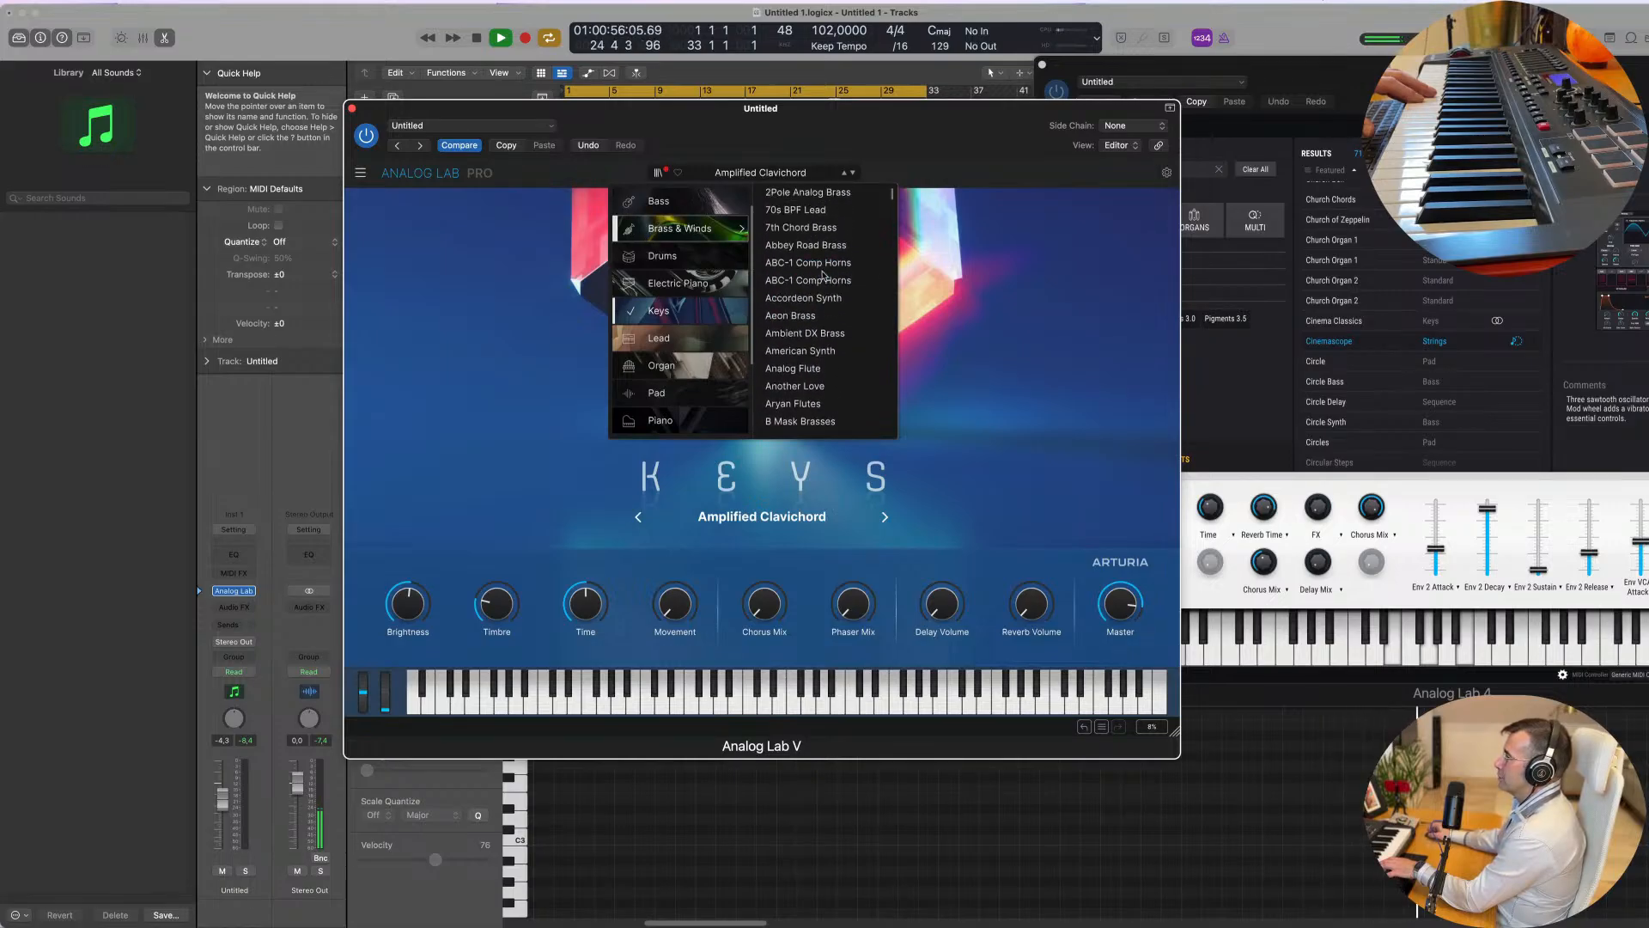
left_click(810, 227)
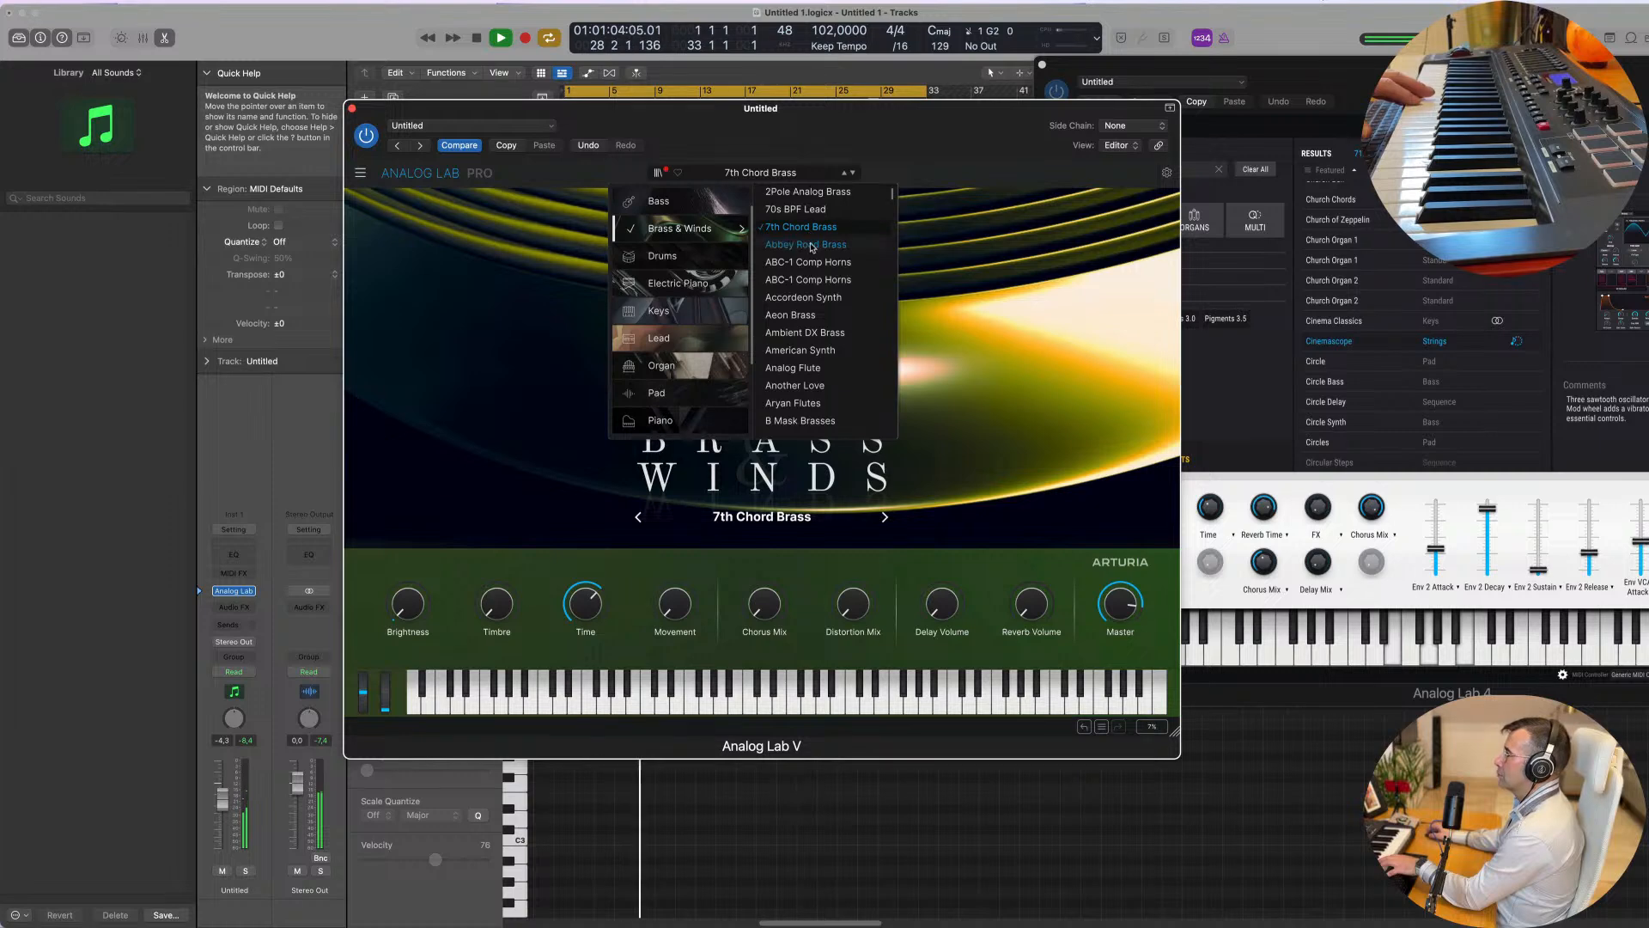
left_click(812, 246)
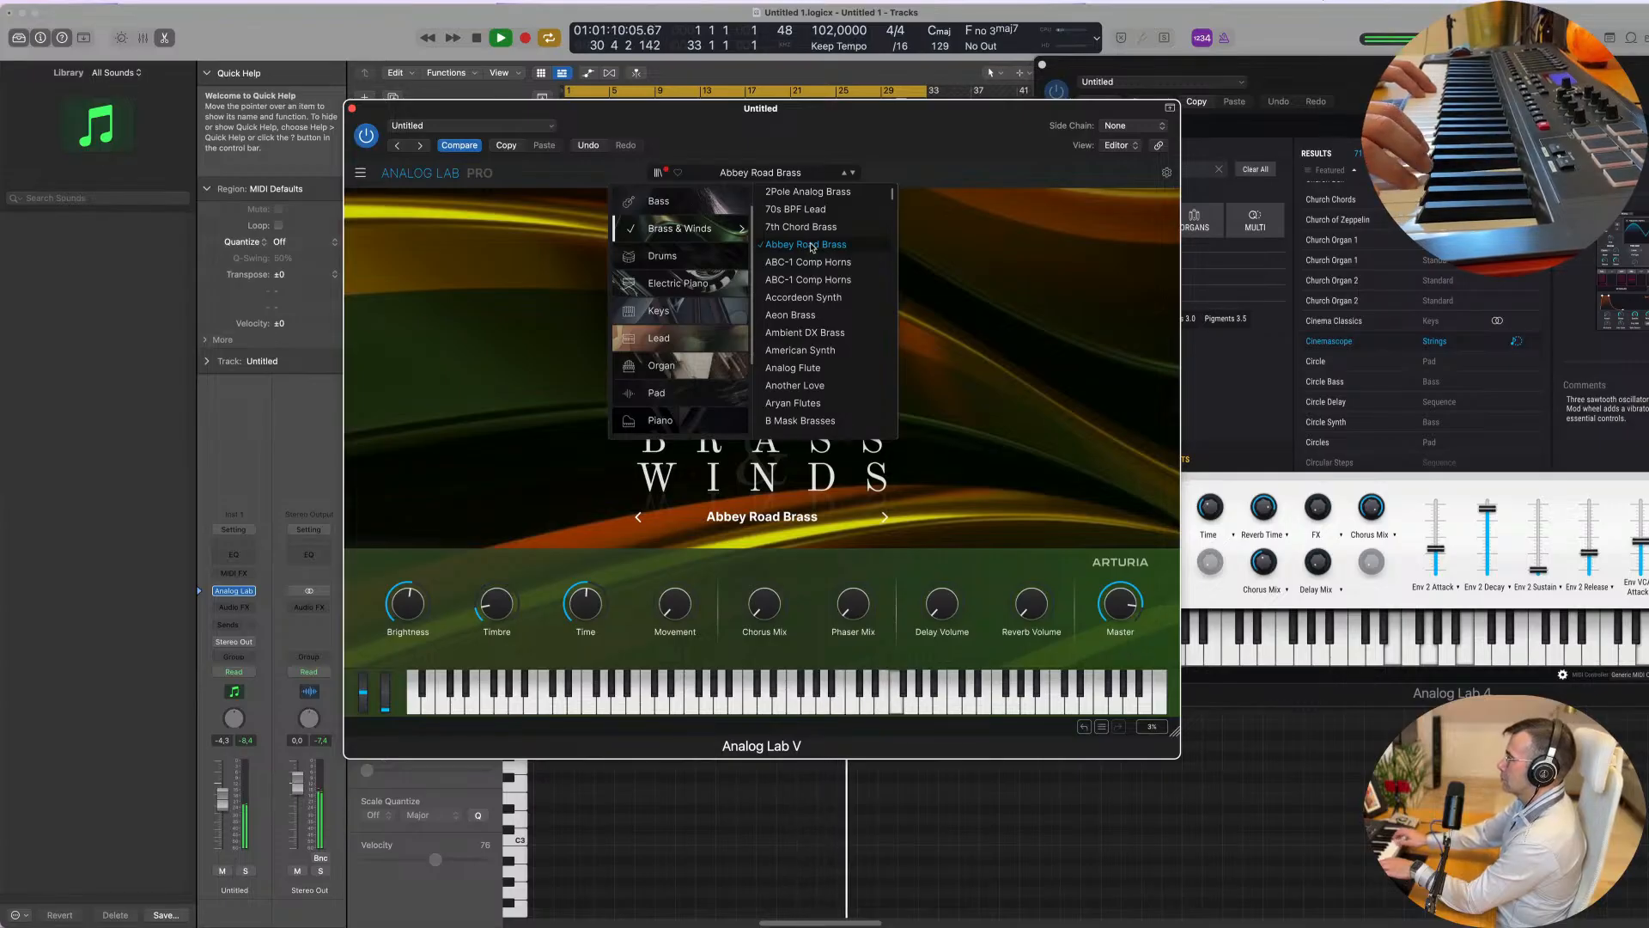
left_click(815, 317)
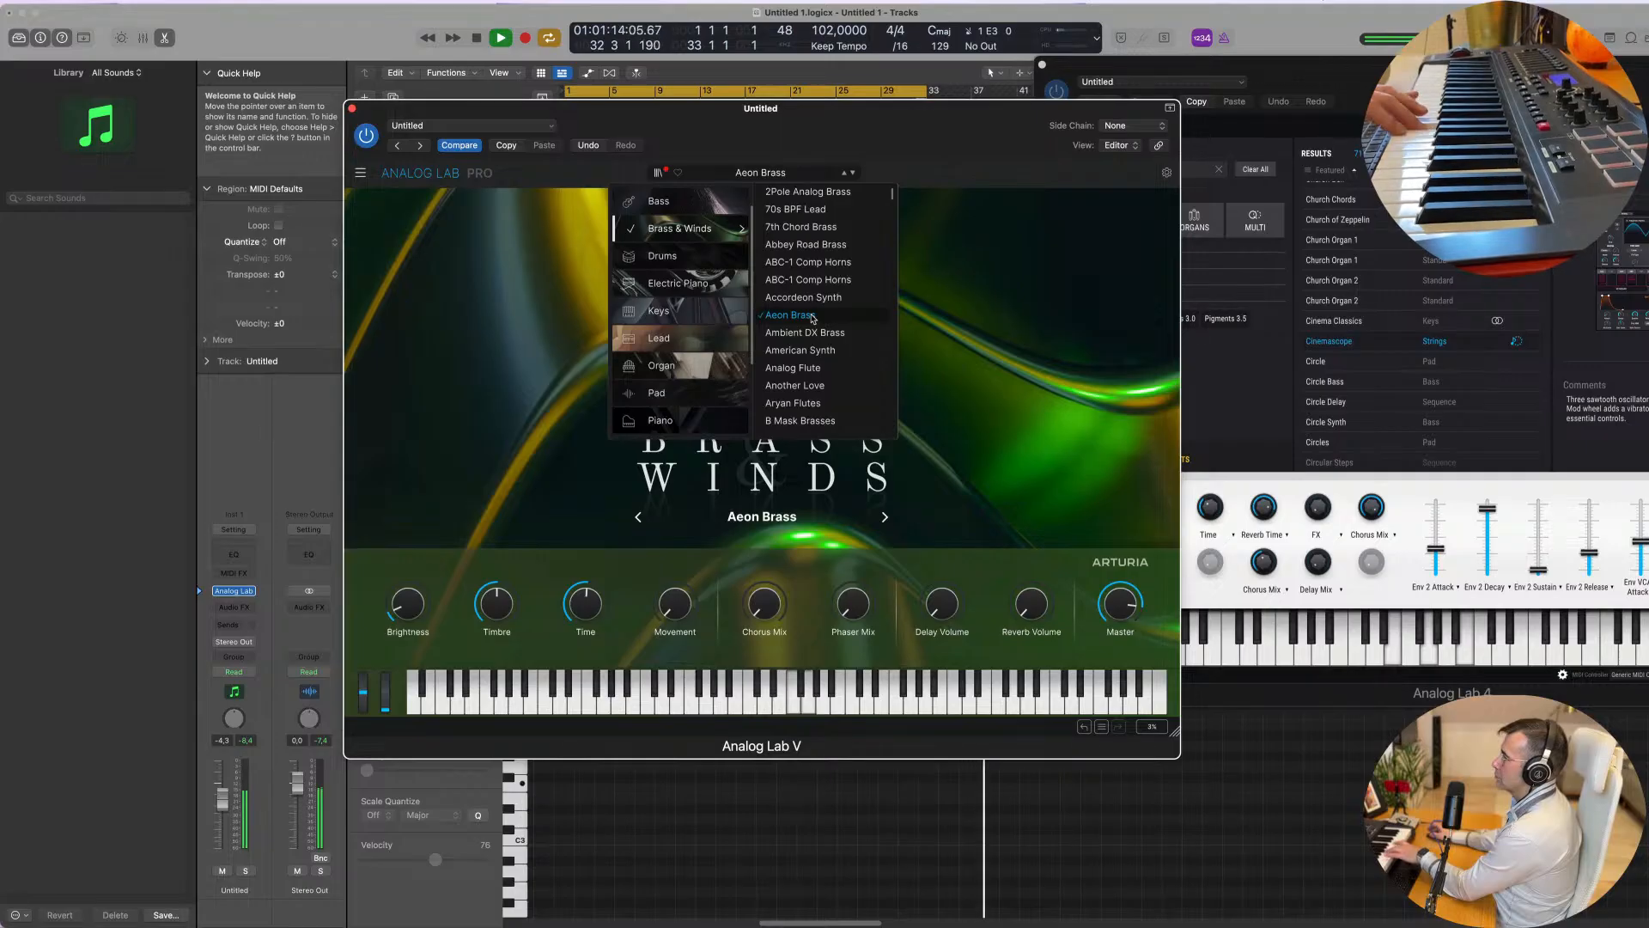
Step: Load the Ambient DX Brass preset on track 1 and lower the track's volume to about -9.2 dB
left_click(805, 335)
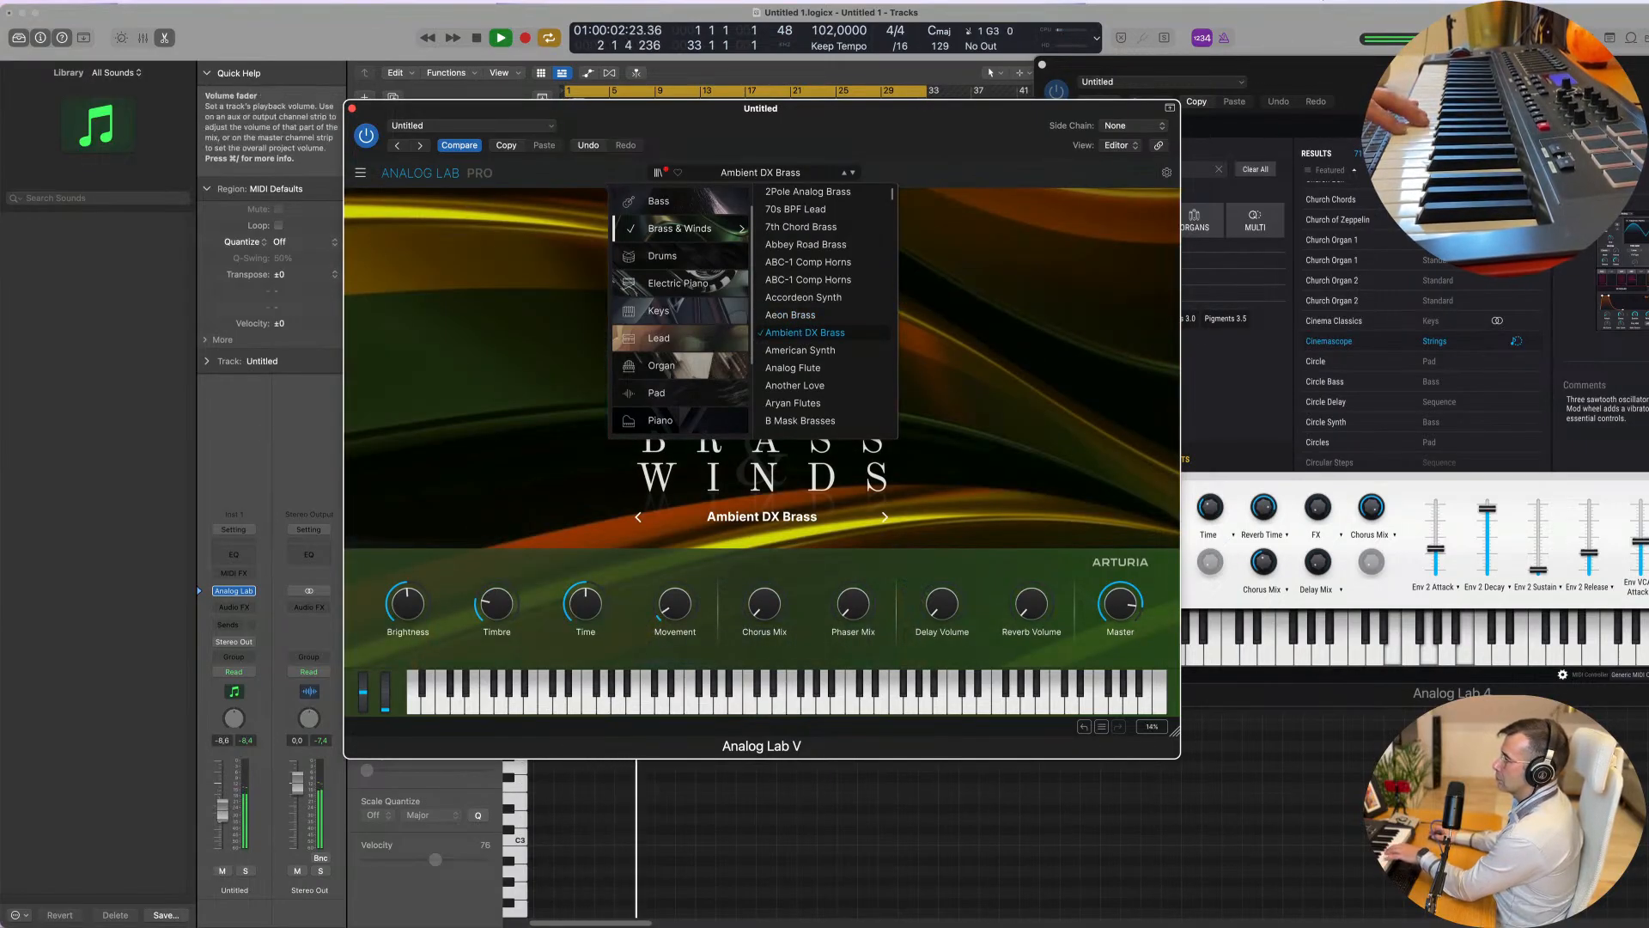
left_click_drag(221, 809, 221, 827)
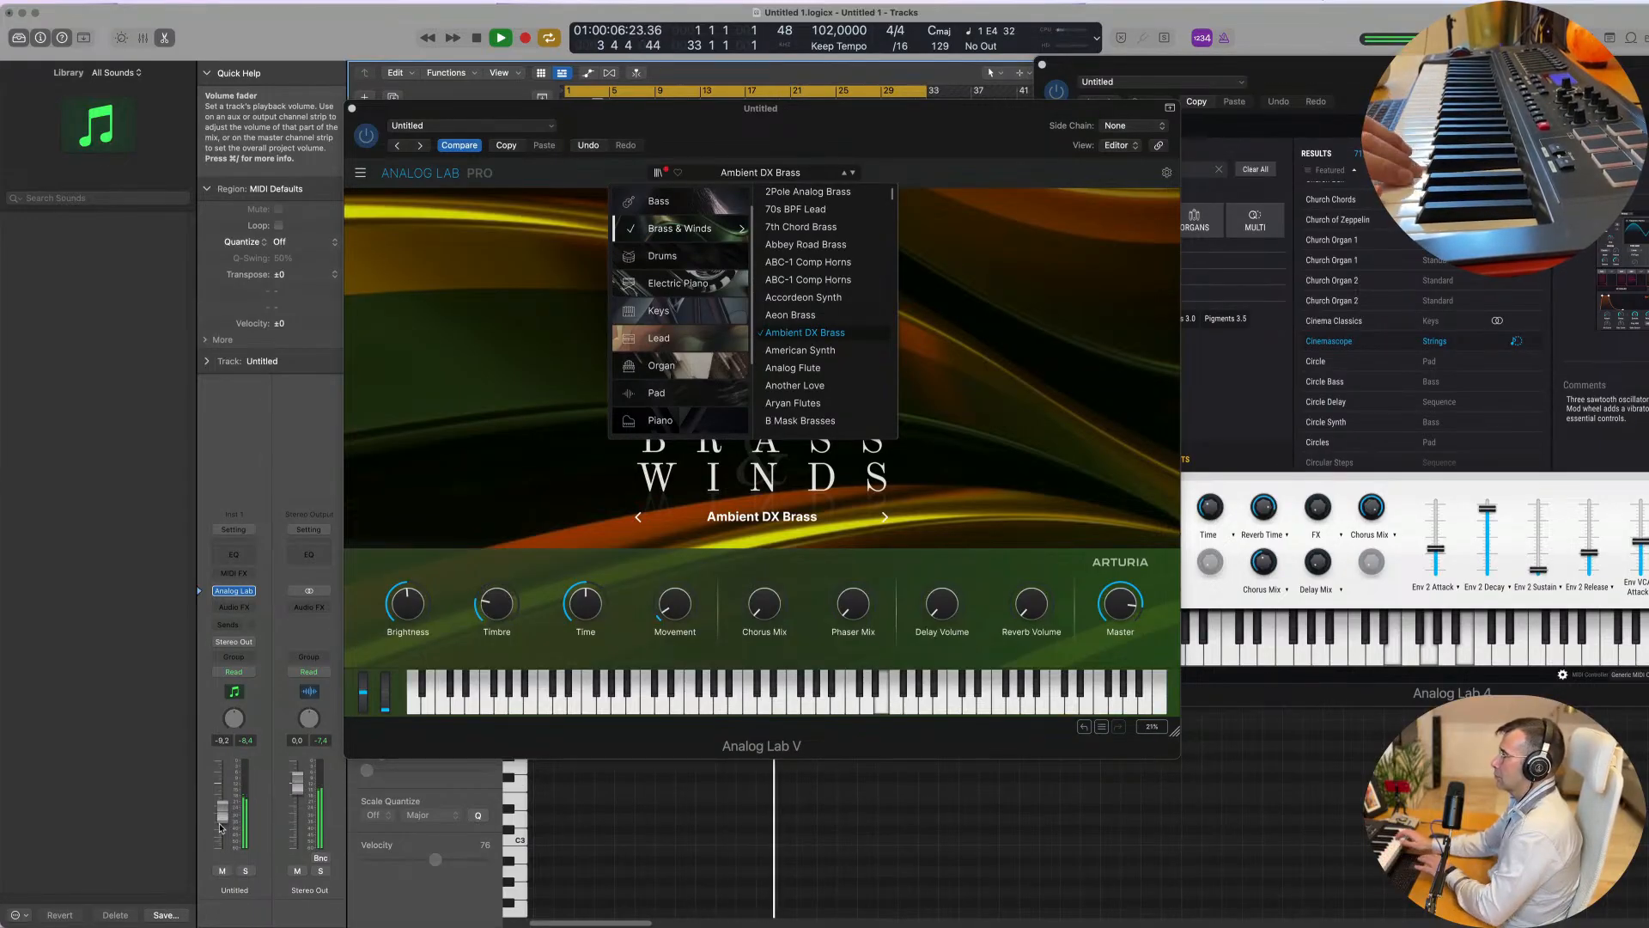
Step: Record a short Ambient DX Brass pattern on track 1 and move the new region to start at bar 1
key("r")
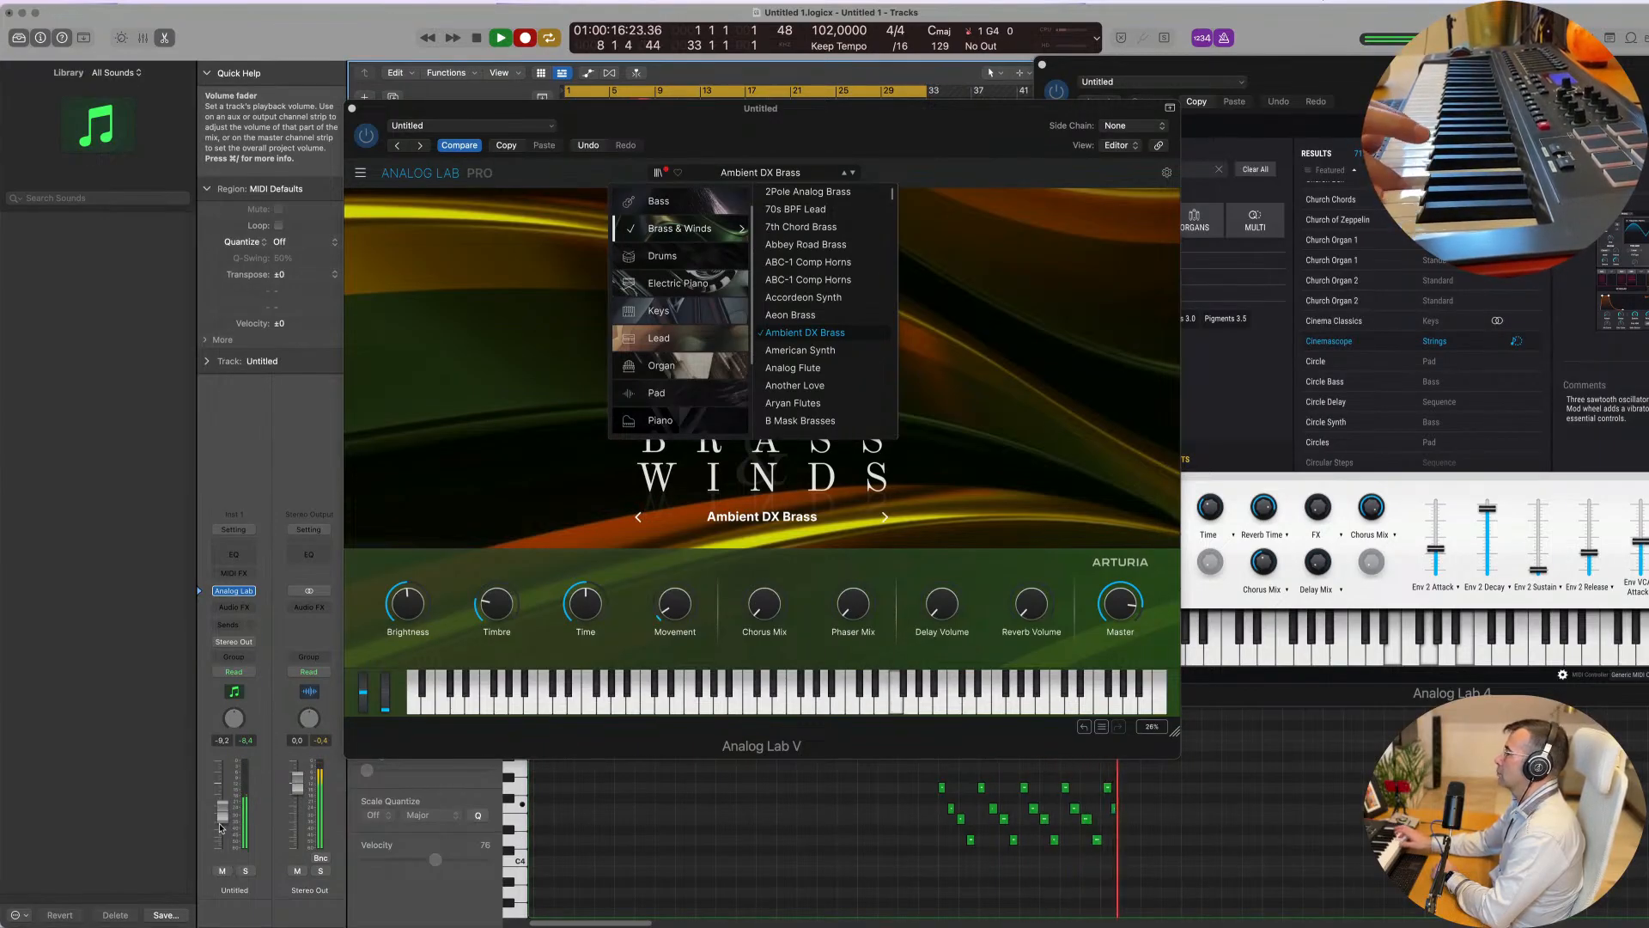
key("space")
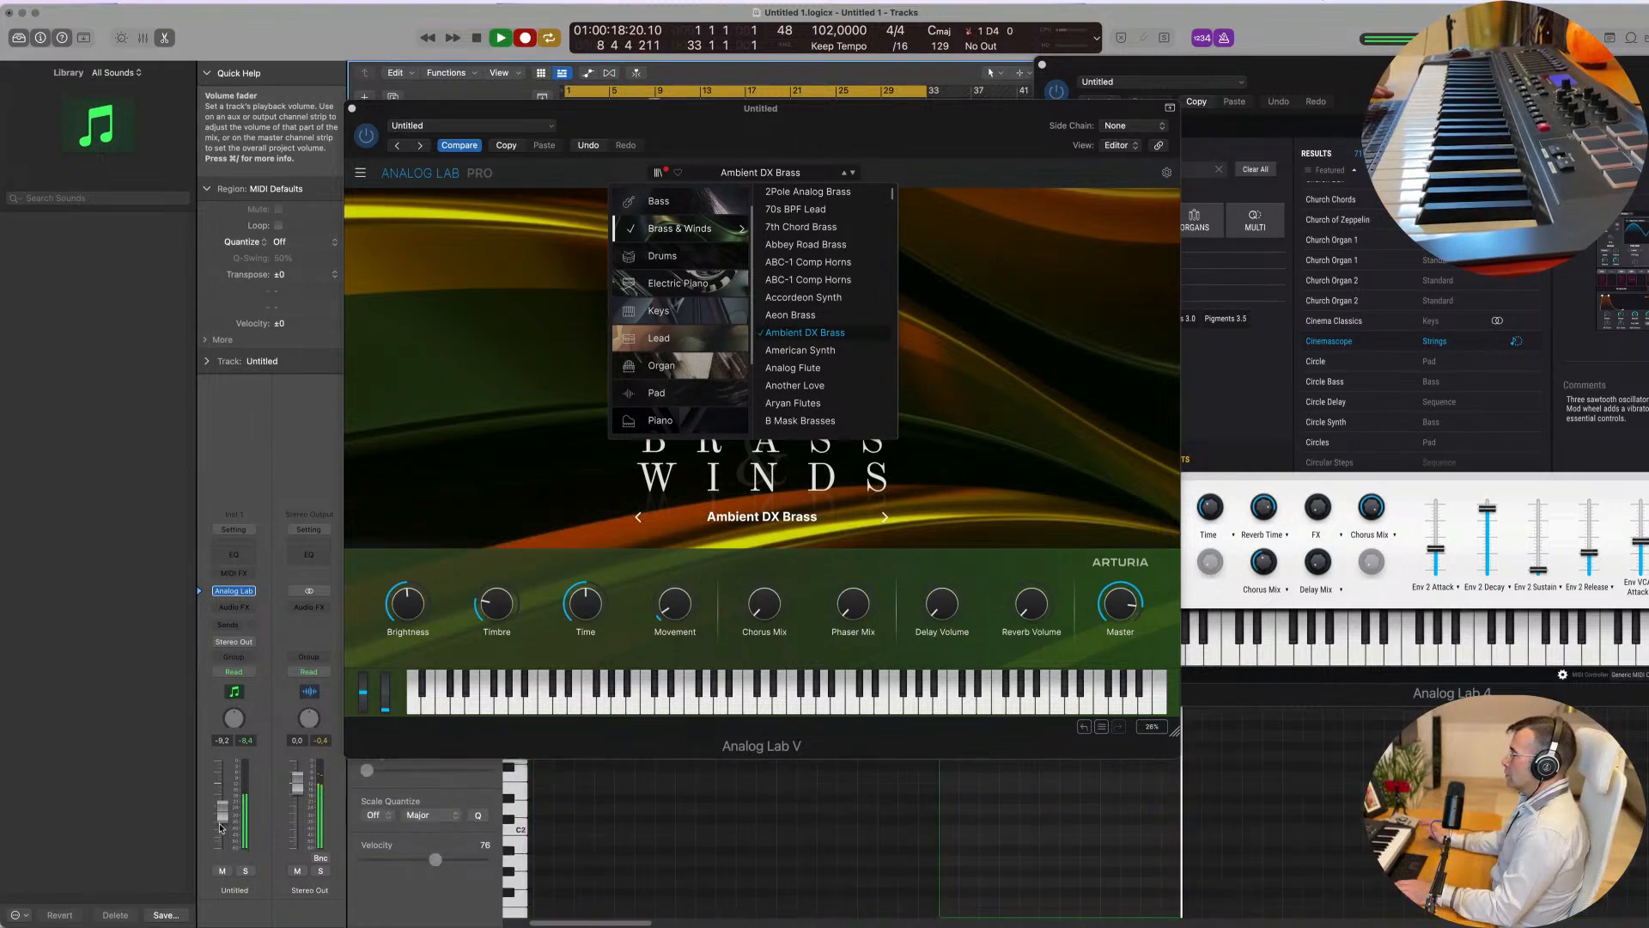
left_click_drag(792, 127, 1648, 195)
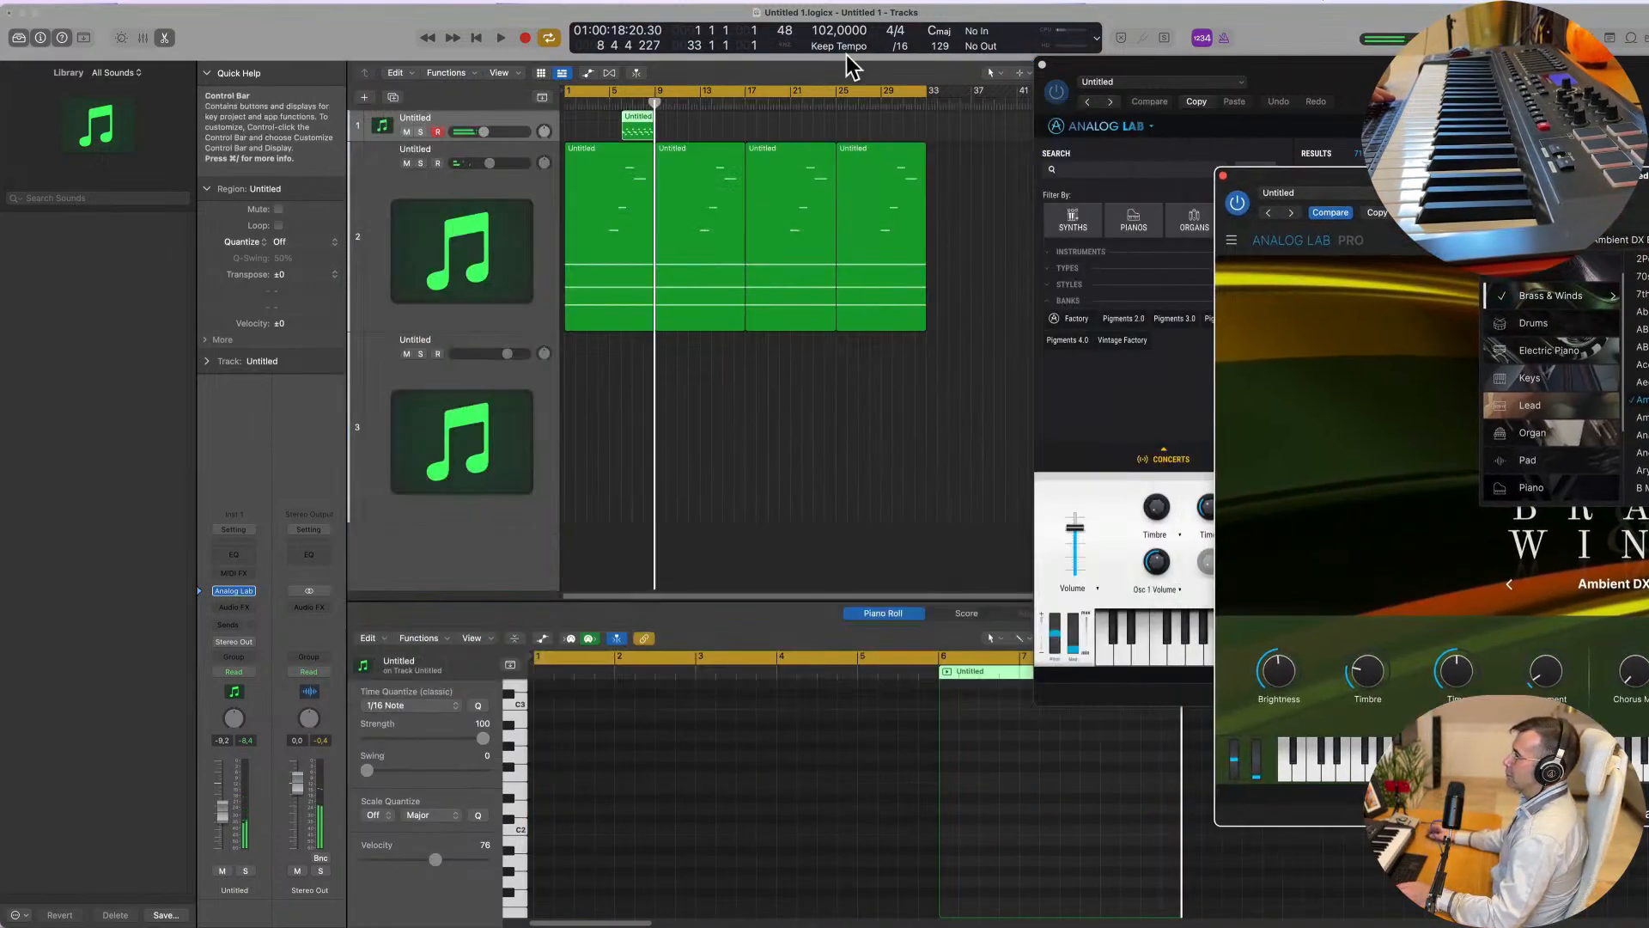
left_click_drag(634, 119, 581, 121)
Step: Open the track 1 region in the Piano Roll, select all its notes, and play it back with the chords
key("e")
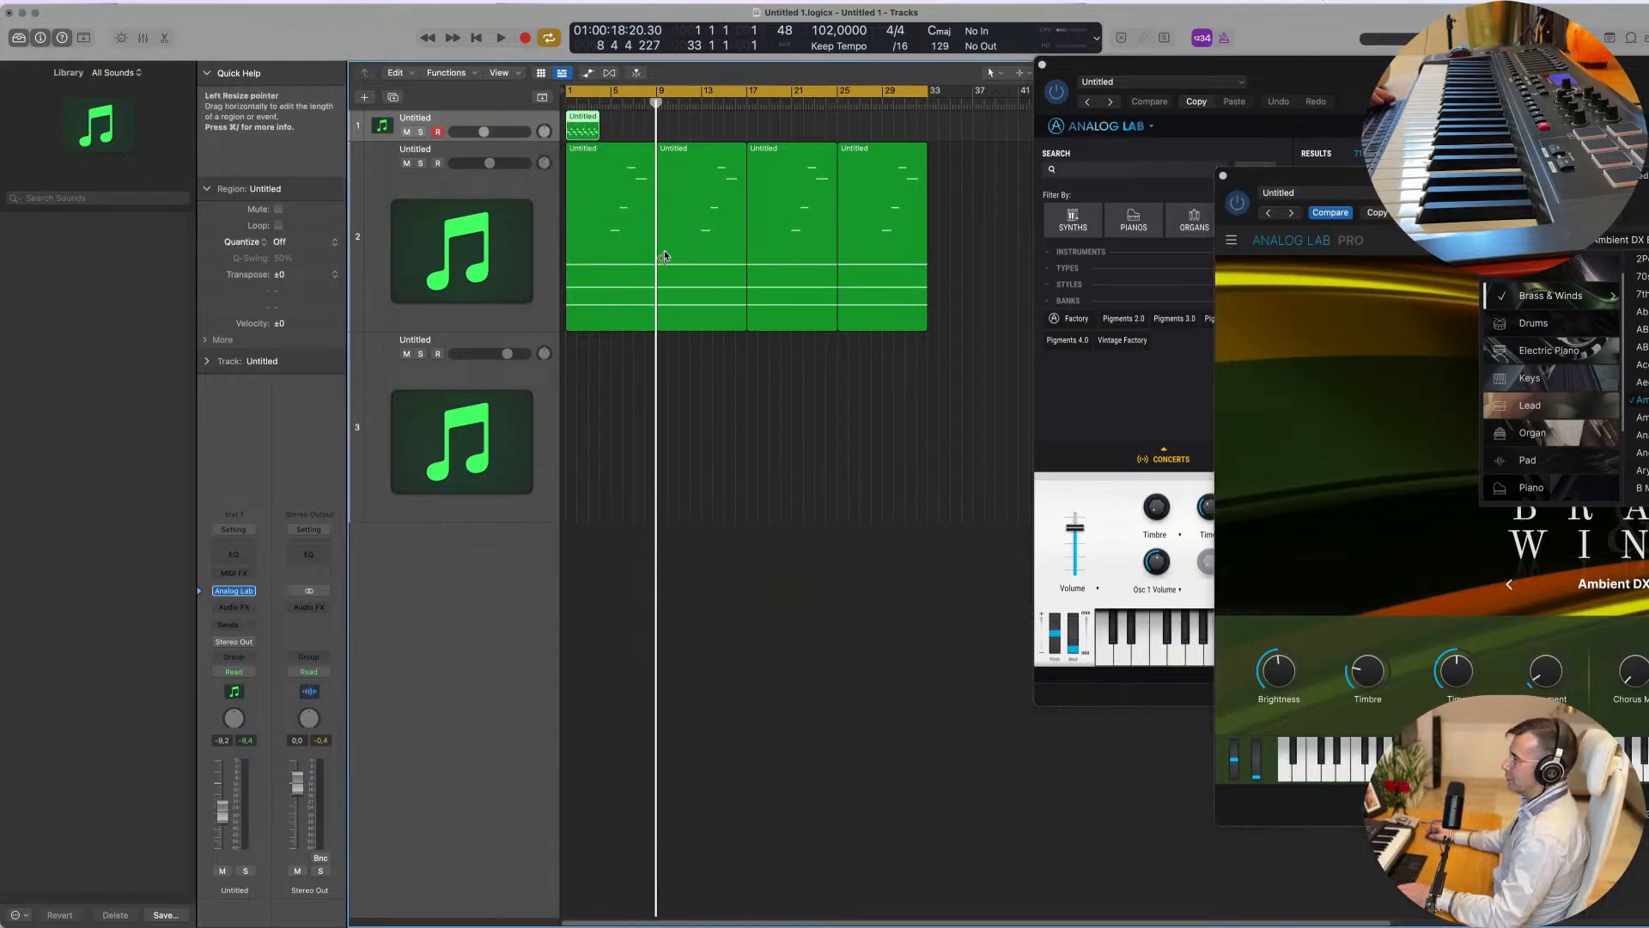
key("e")
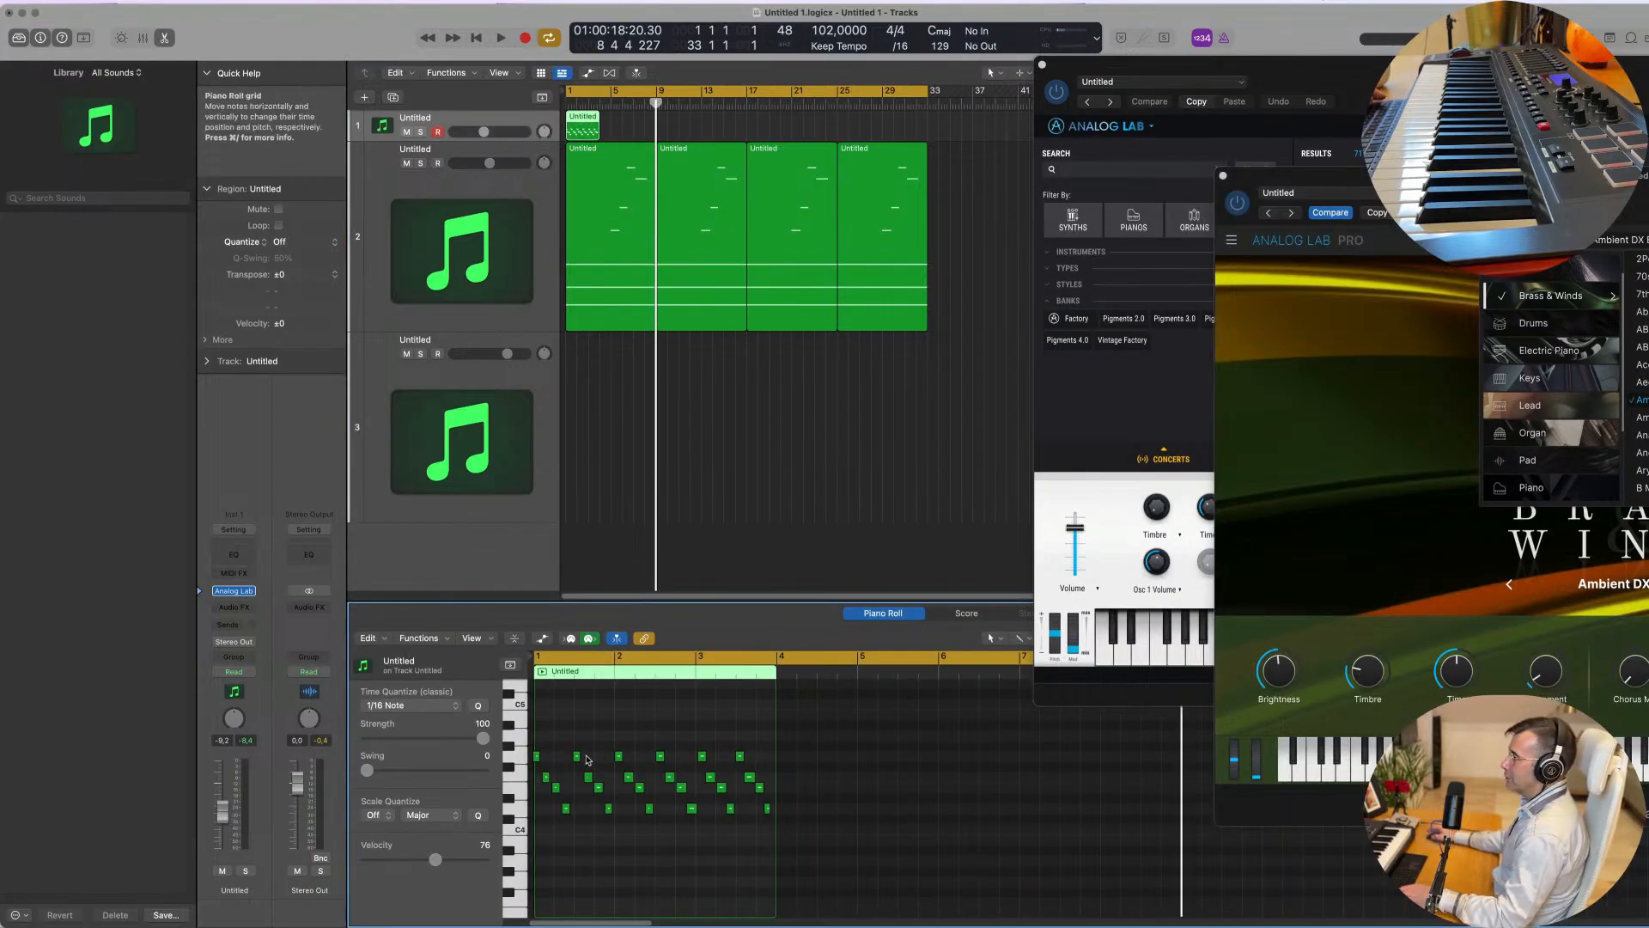
key("super+a")
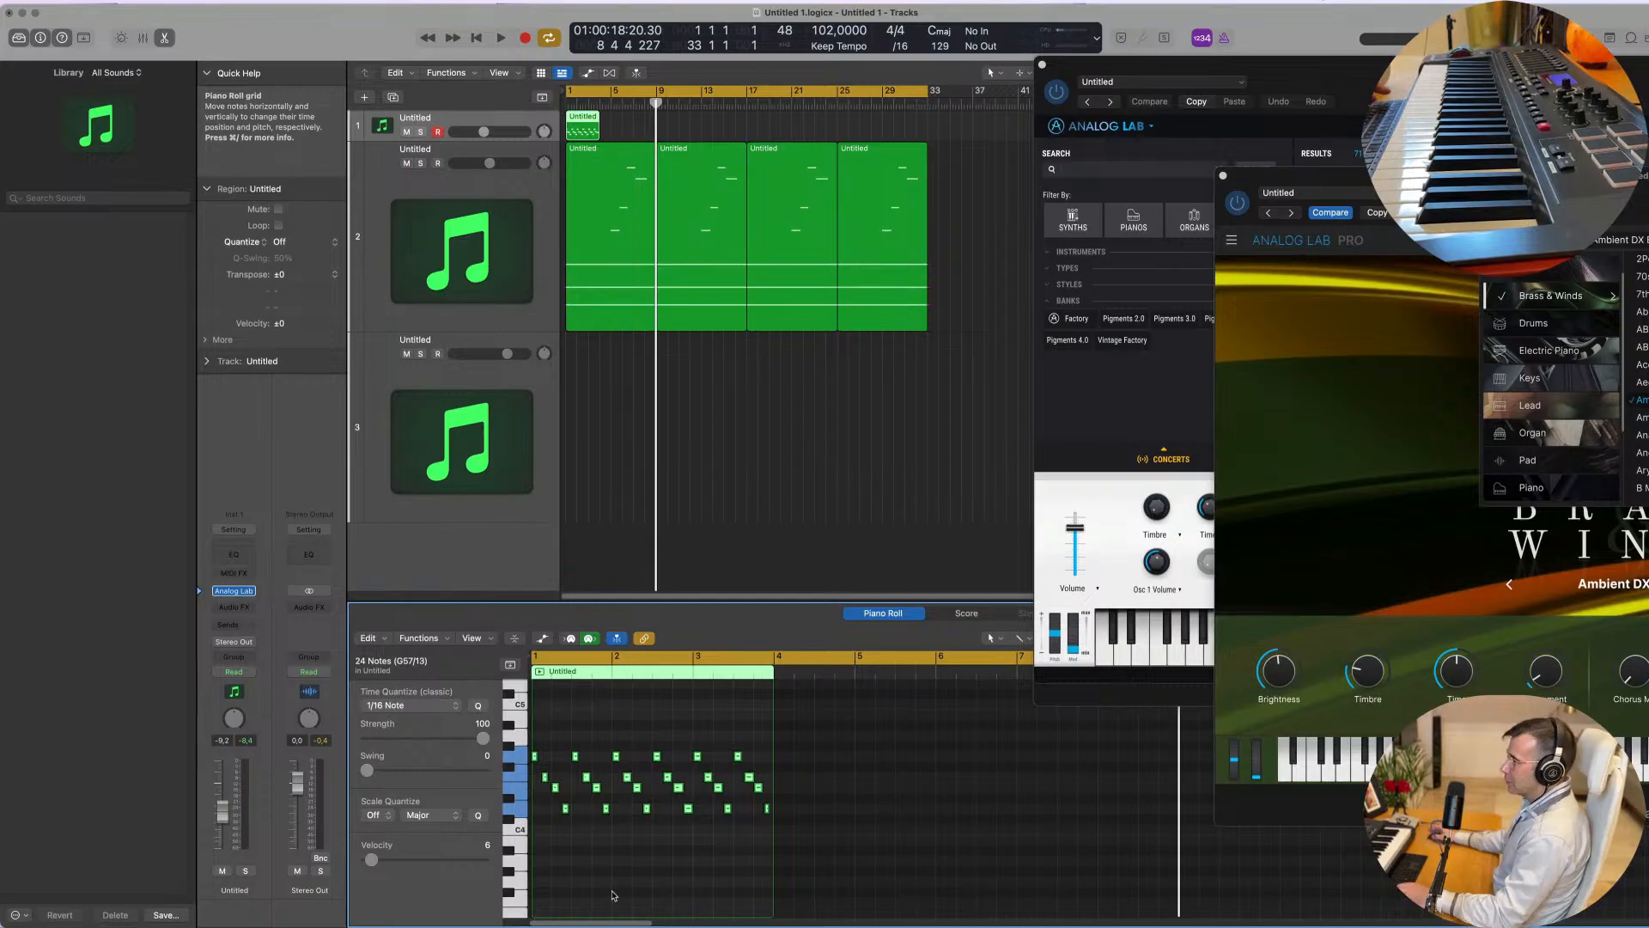
key("z")
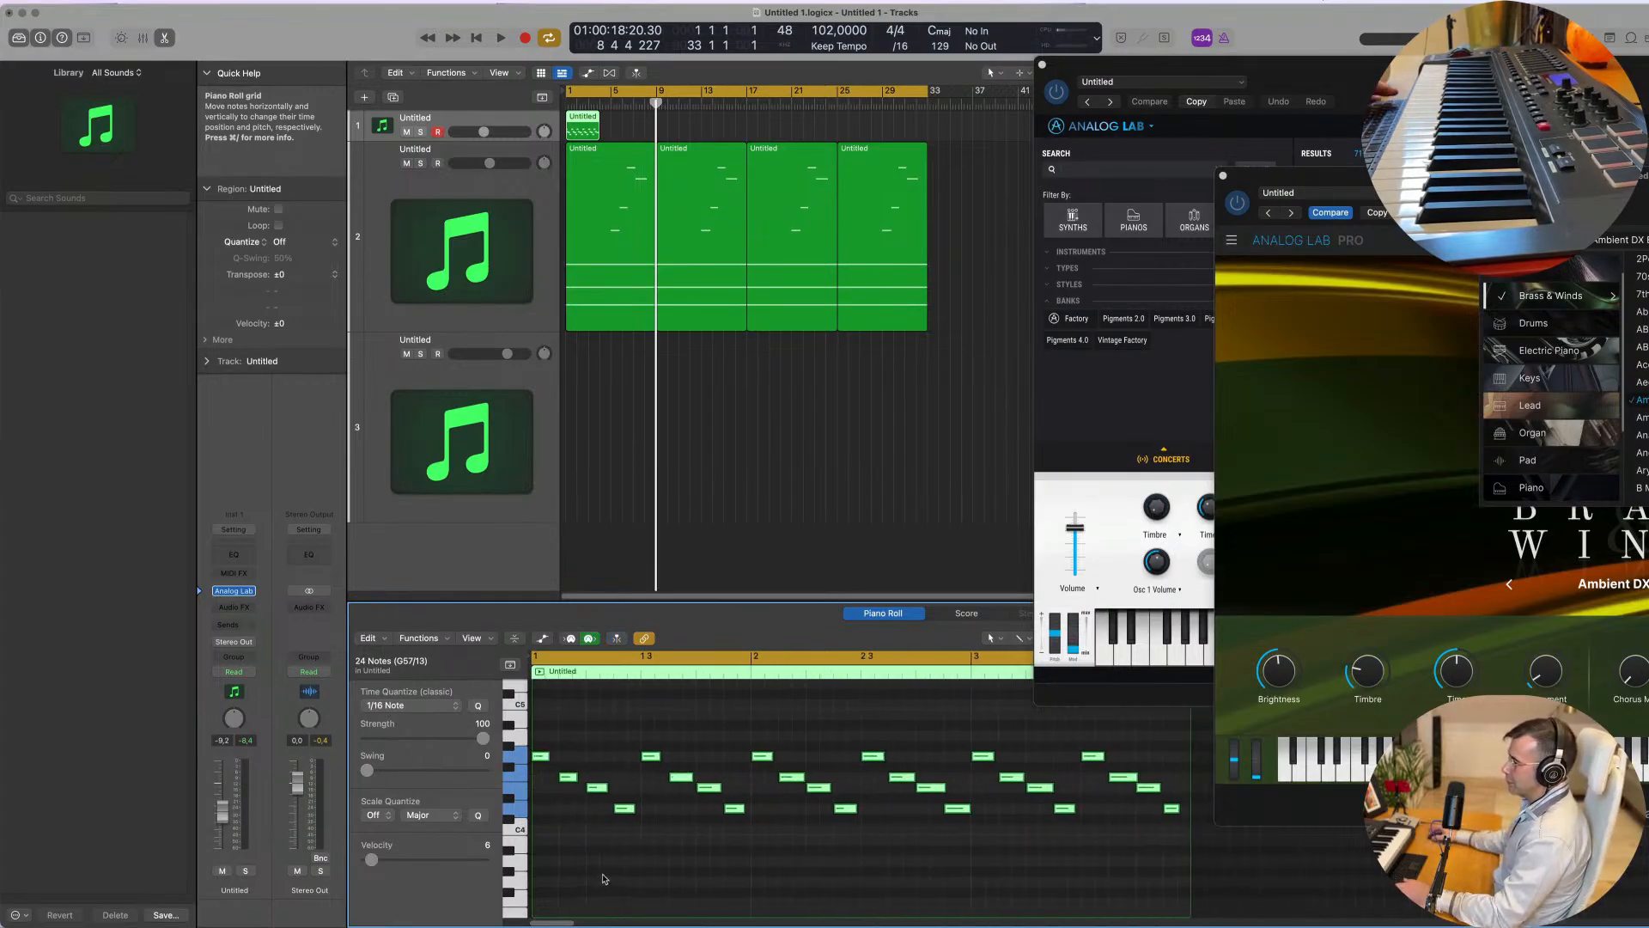
key("space")
scroll(711, 370, "down", 2)
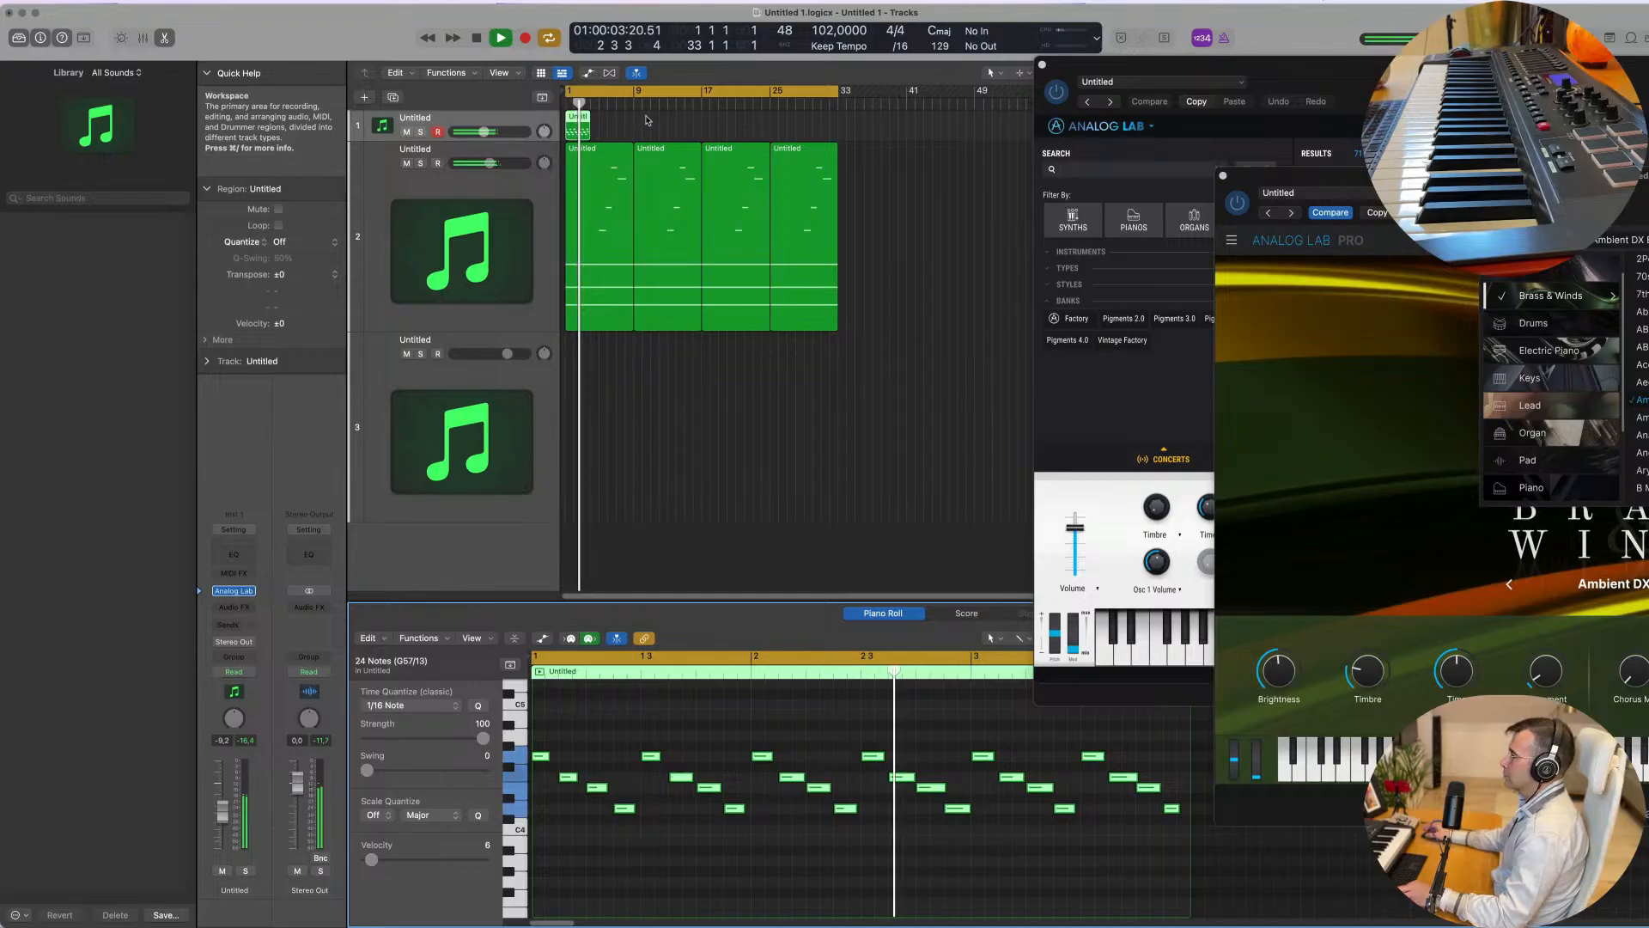
Step: Stop playback and show the Note Velocity lane for the track 1 region's notes in the Piano Roll
key("space")
key("a")
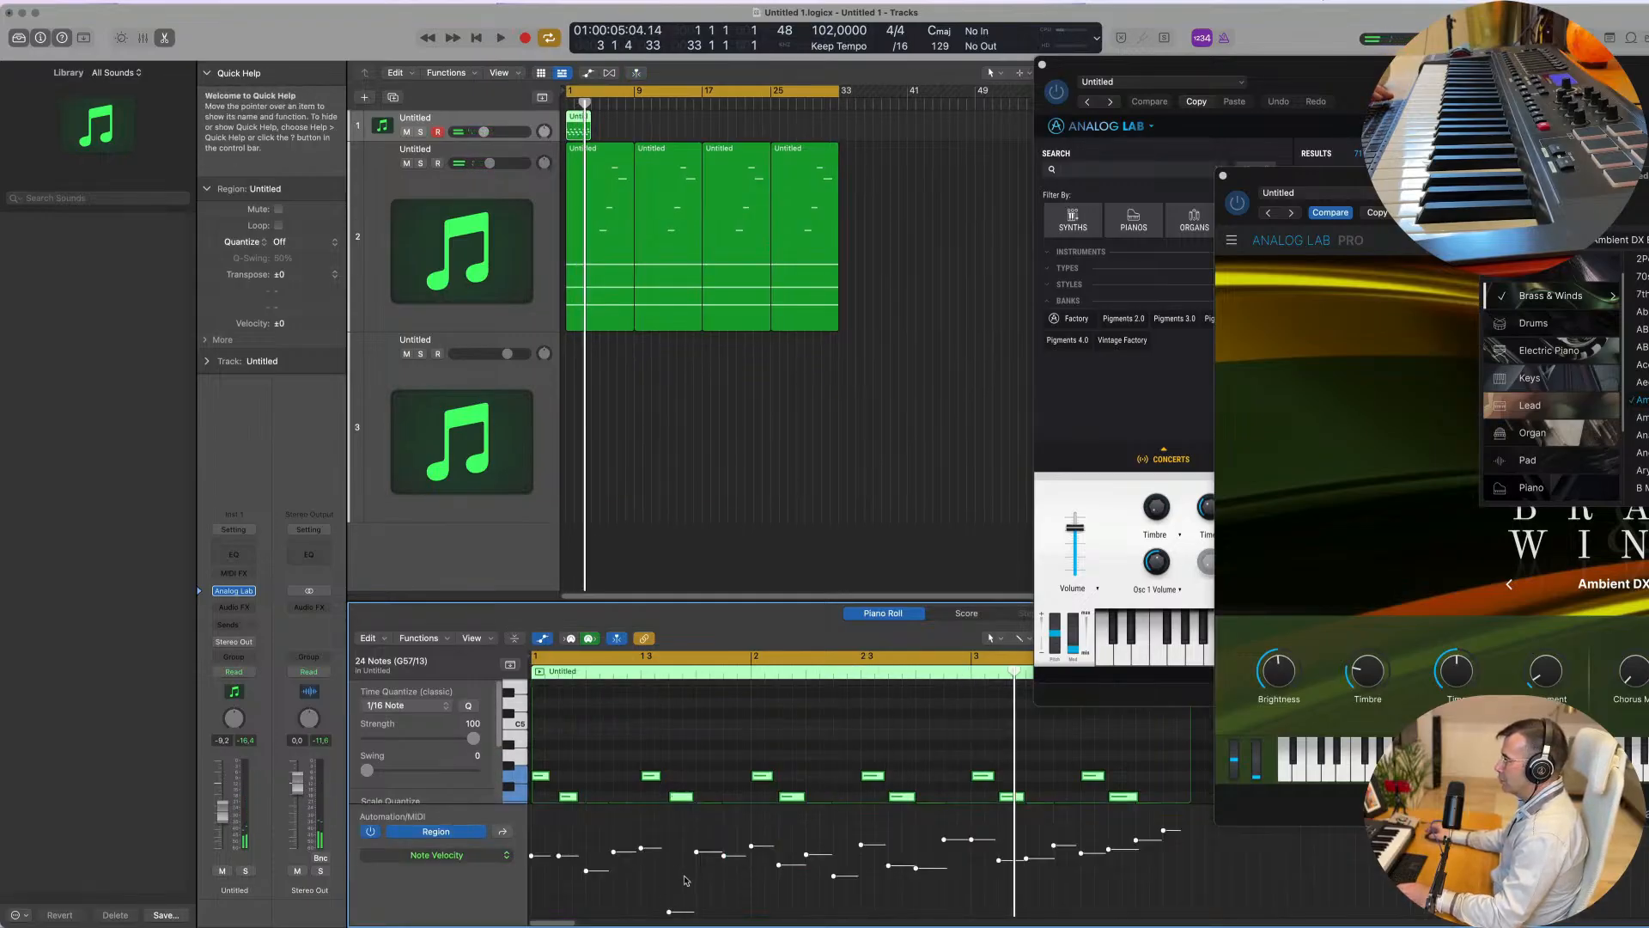
scroll(685, 883, "down", 1)
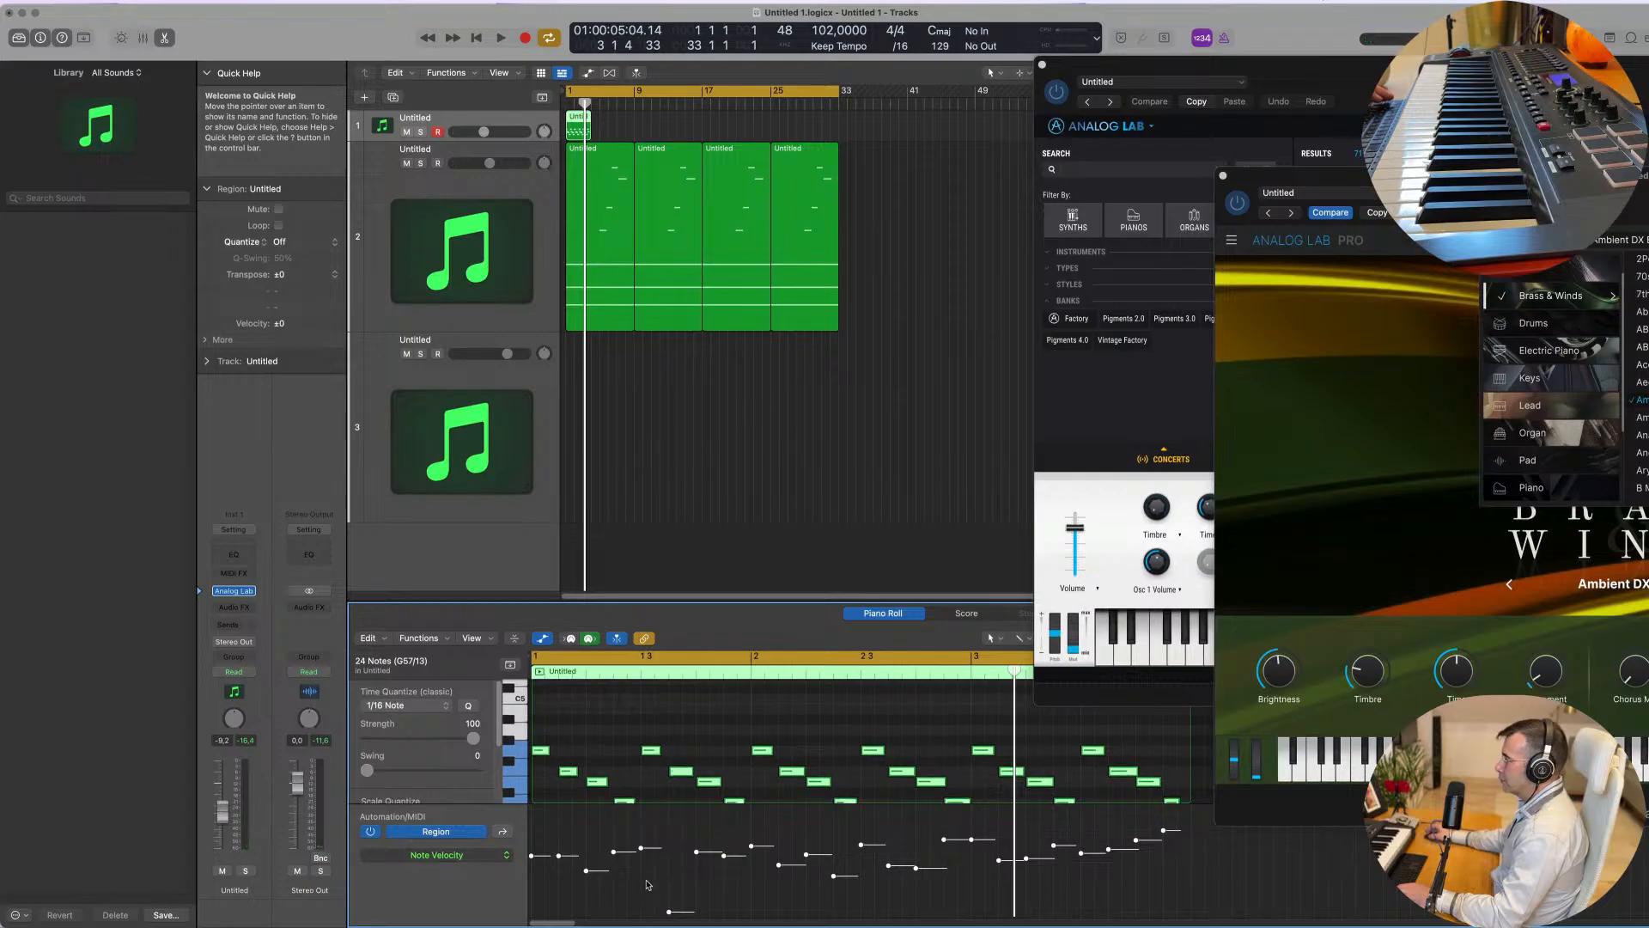
scroll(647, 885, "down", 1)
Step: Play both layers from the beginning and place the Analog Lab window clear of the track 1 region
key("Return")
key("space")
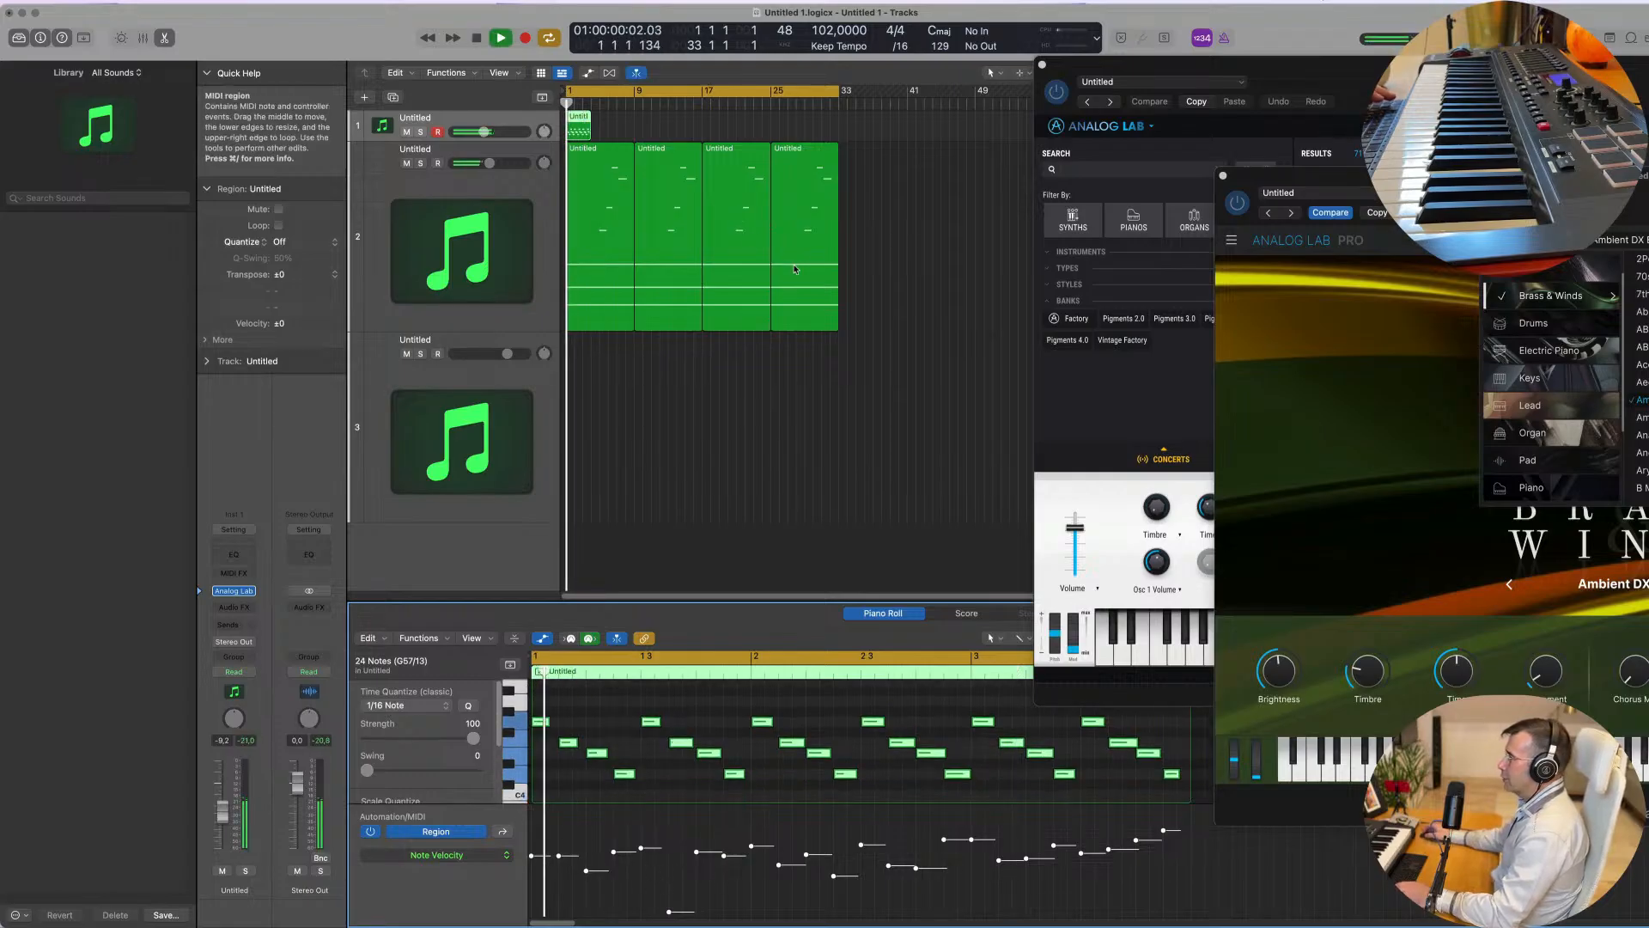
left_click_drag(1498, 176, 936, 151)
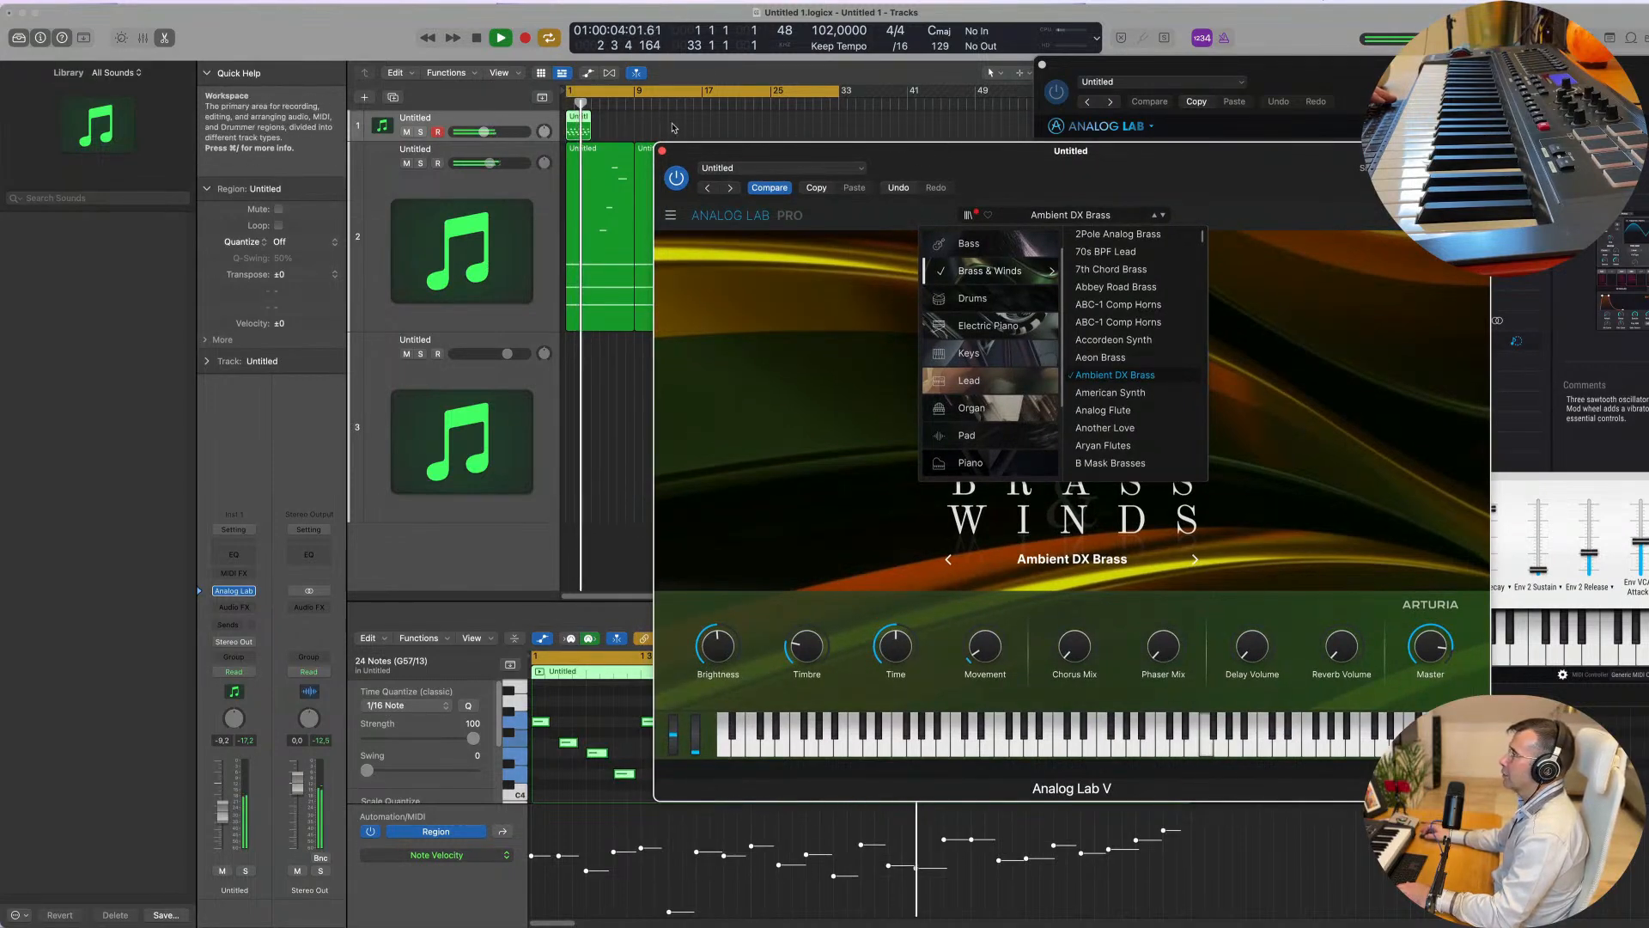
left_click_drag(689, 152, 635, 275)
mouse_move(631, 123)
left_mouse_down()
mouse_move(572, 136)
mouse_move(672, 124)
mouse_move(593, 138)
left_mouse_up()
key("Return")
key("BackSpace")
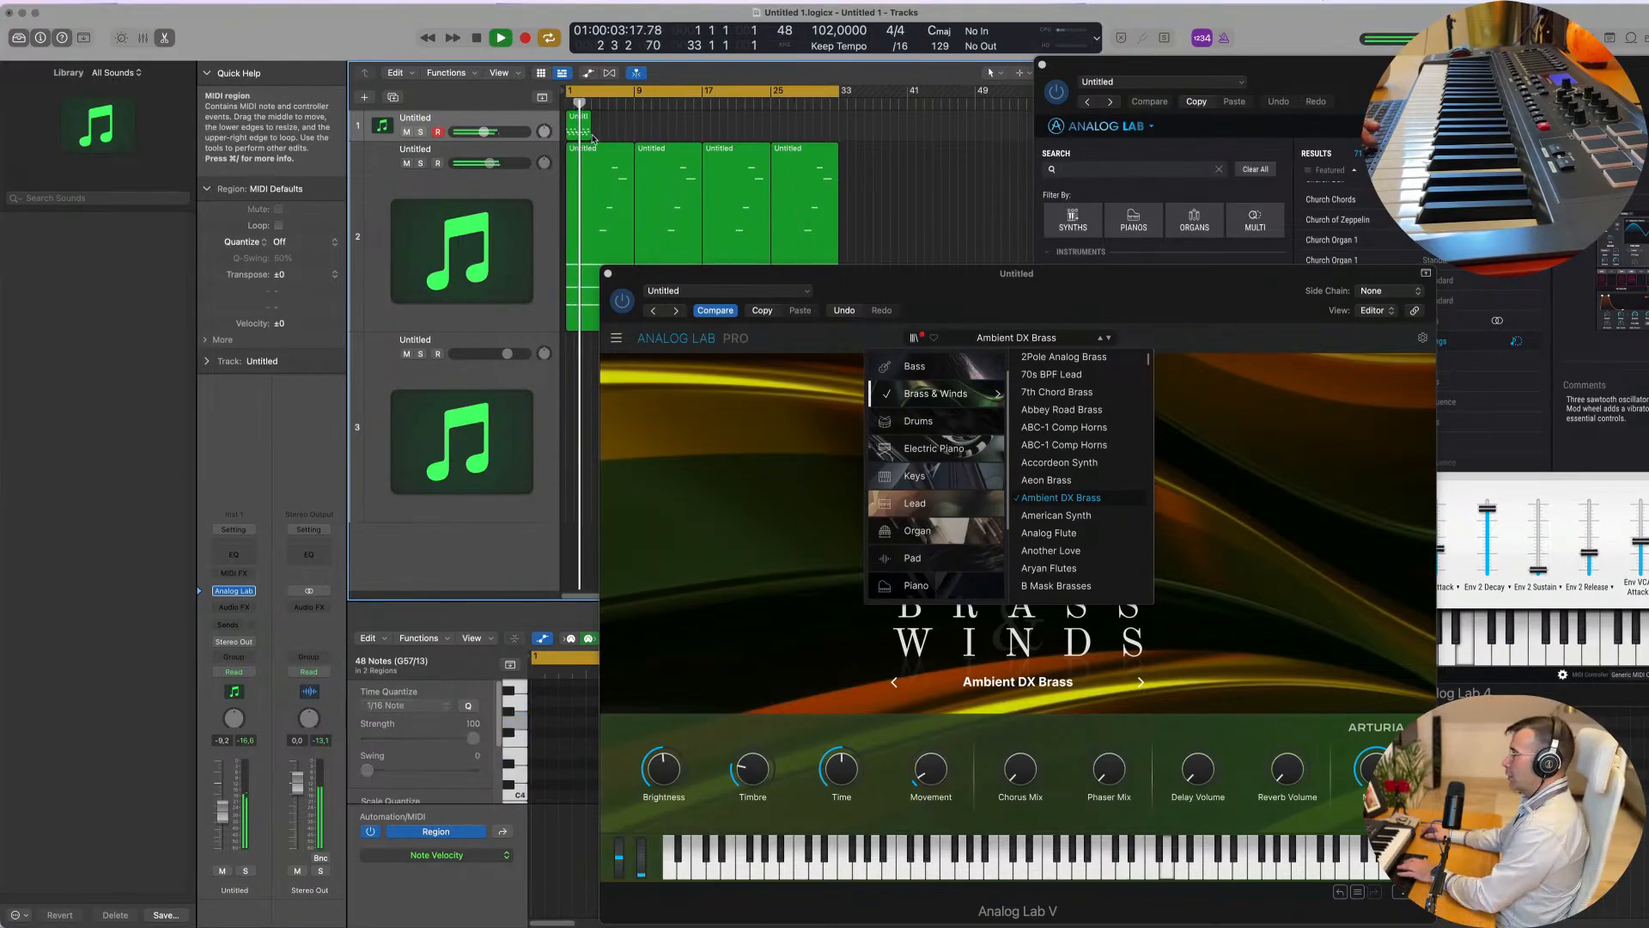
Step: Split the track 1 region at bar 3 and keep only its first two bars
scroll(579, 131, "up", 5)
key("space")
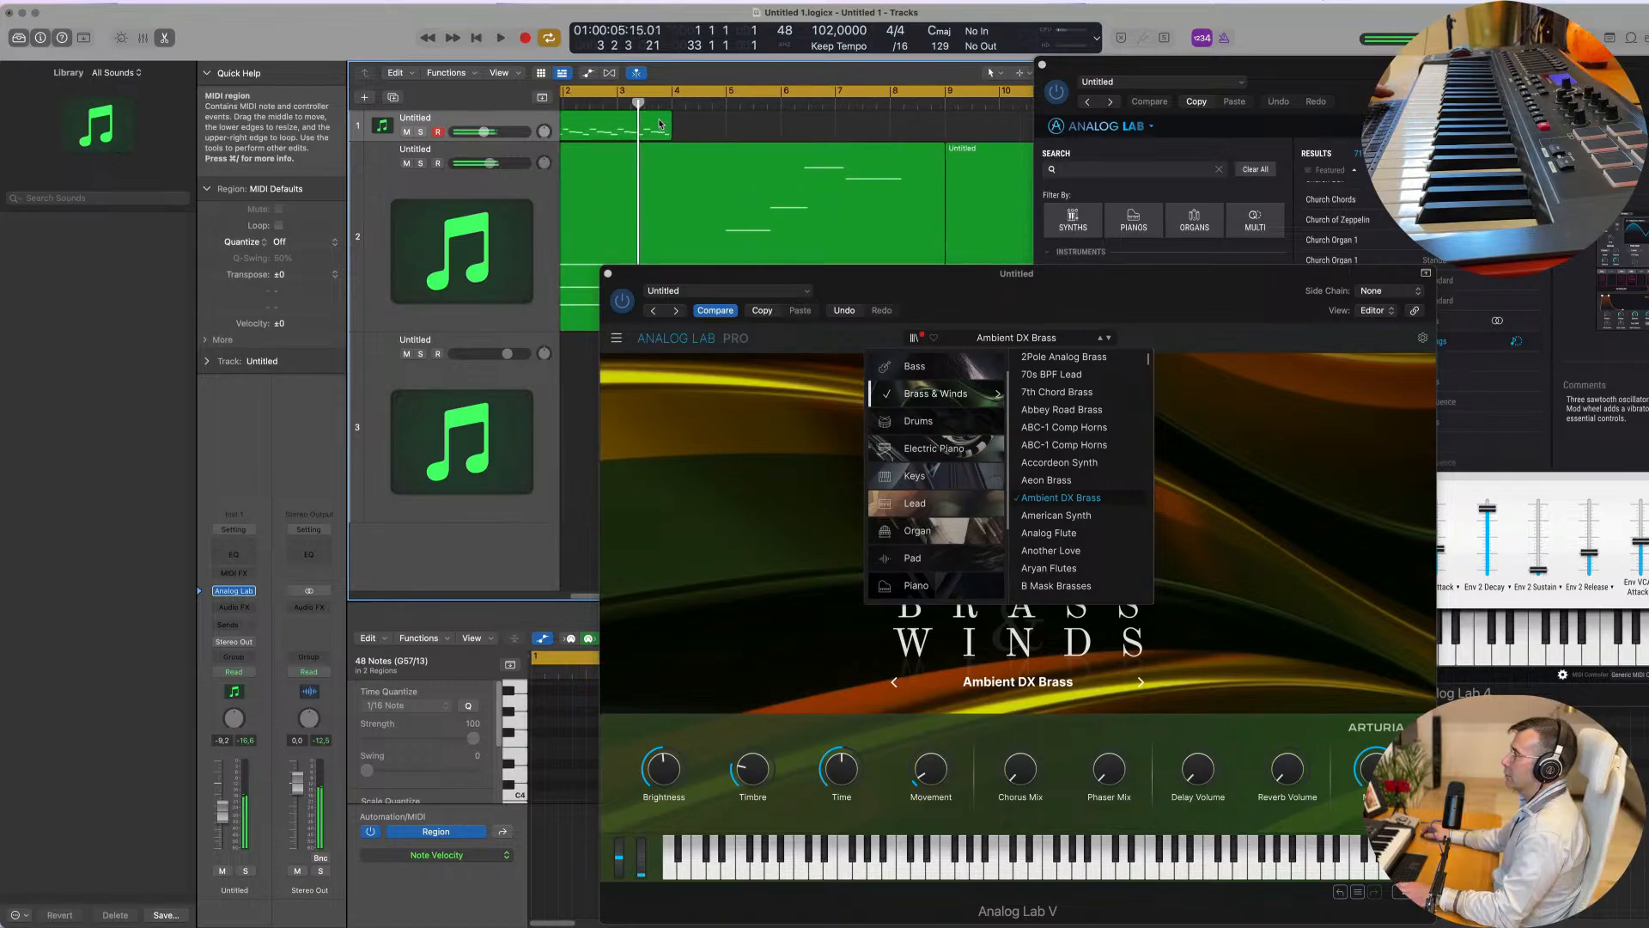
key("space")
scroll(660, 124, "down", 1)
double_click(658, 116, "super")
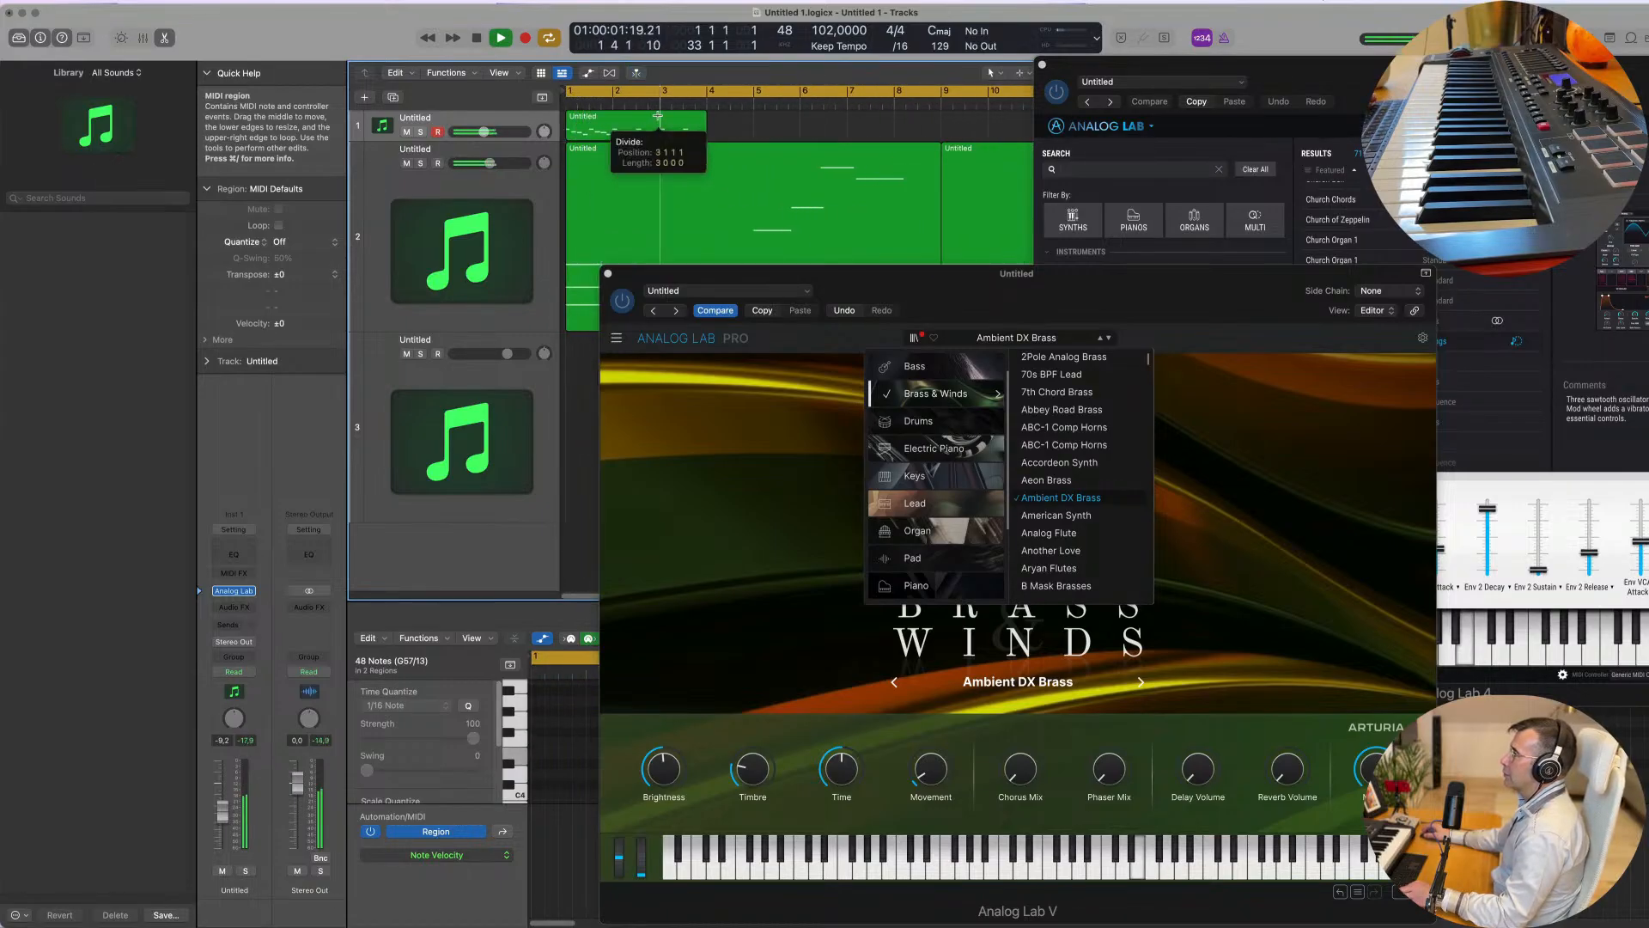
left_click(658, 116)
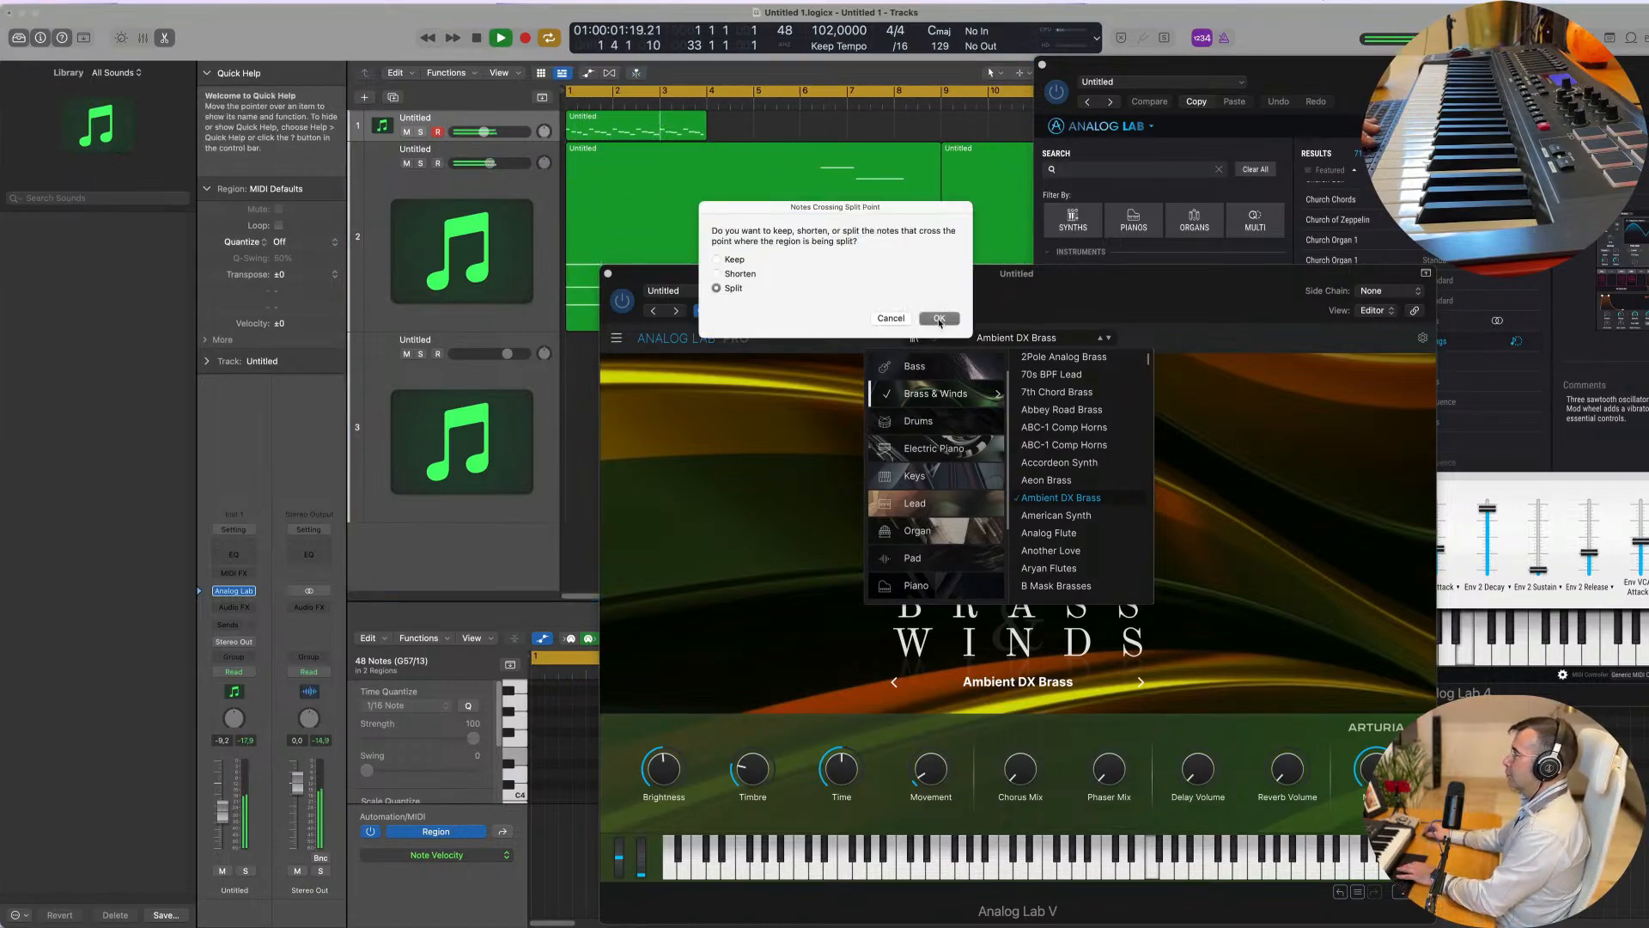
left_click(891, 318)
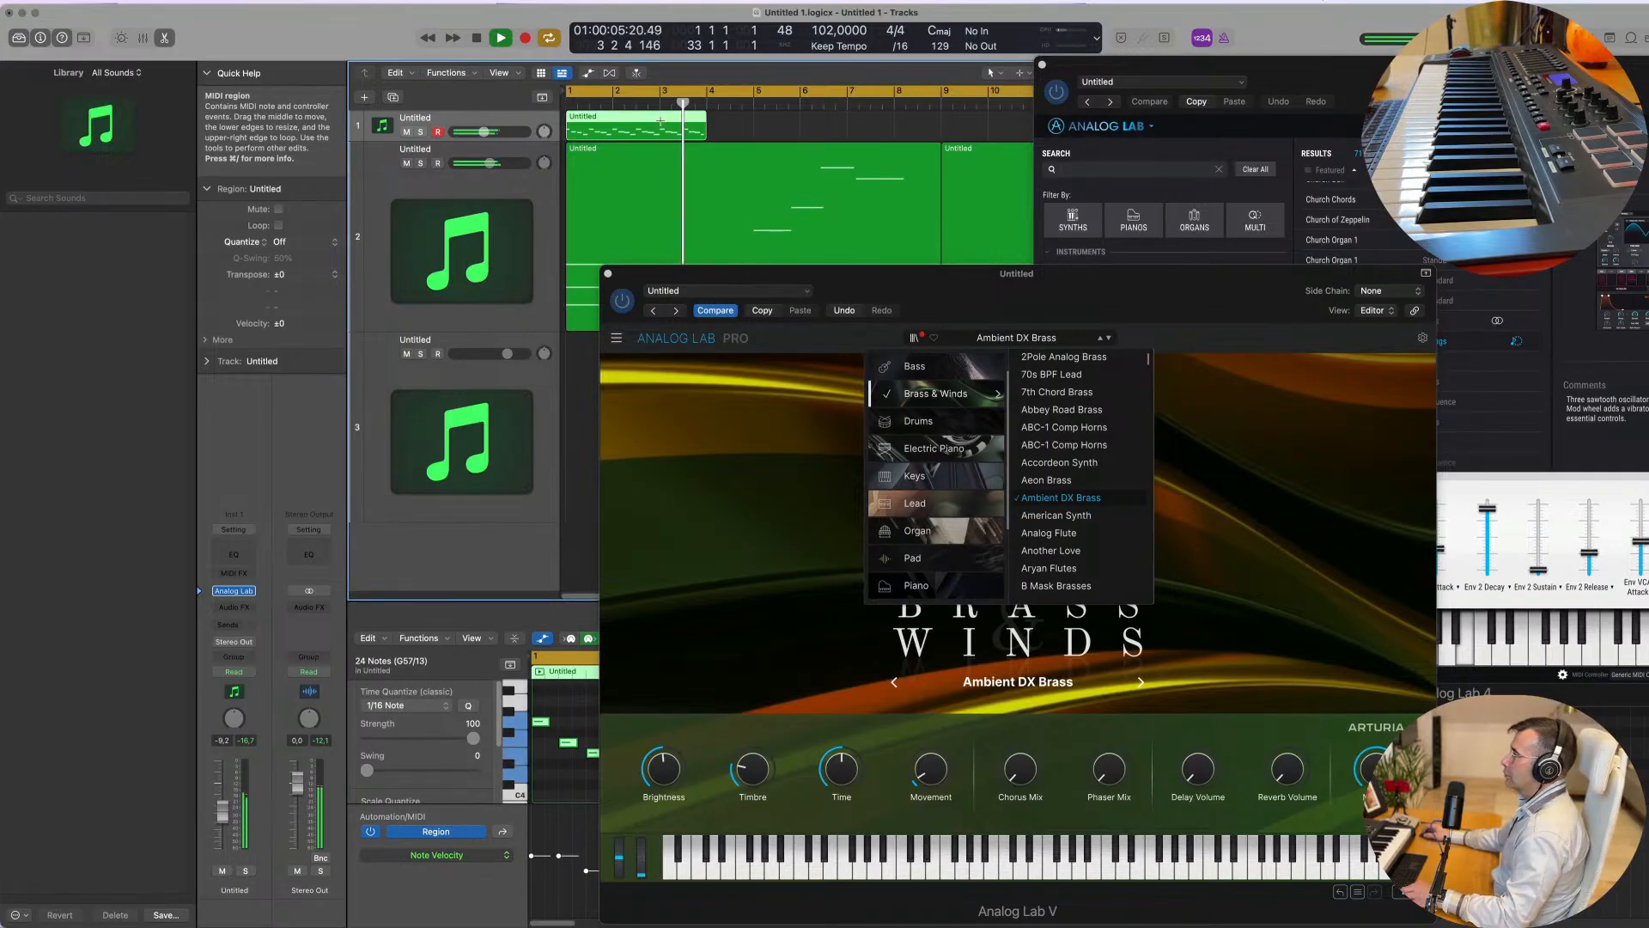
left_click(659, 120)
left_click(939, 318)
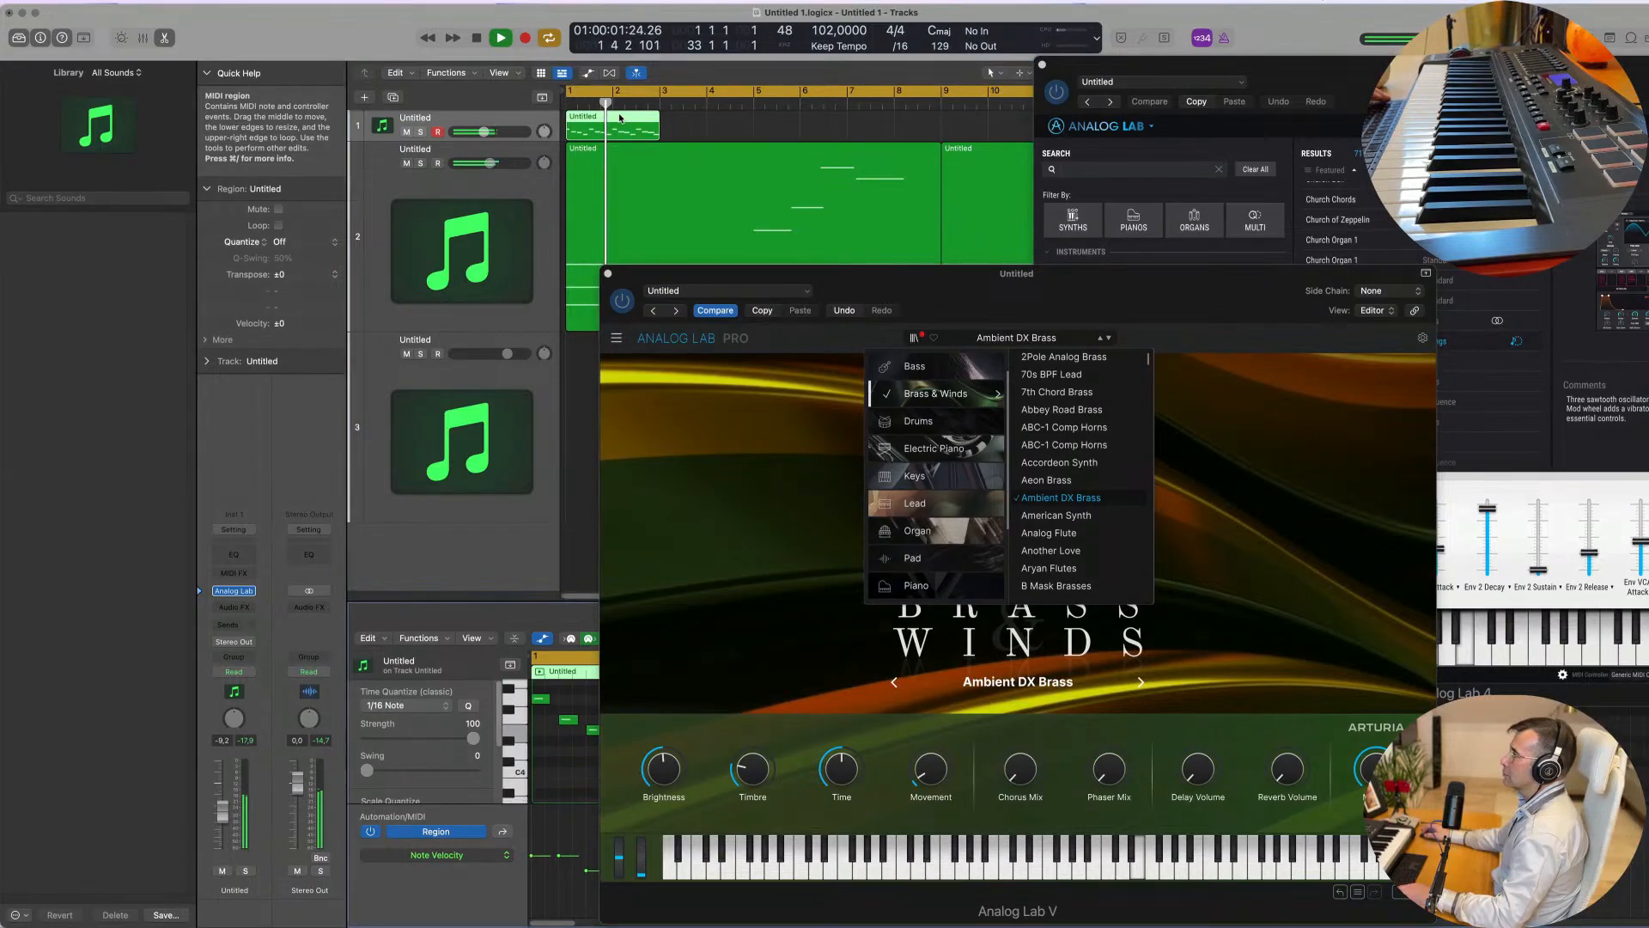
Step: Repeat the two-bar track 1 region three times so the pattern runs up to bar 9
left_click_drag(690, 283, 1203, 292)
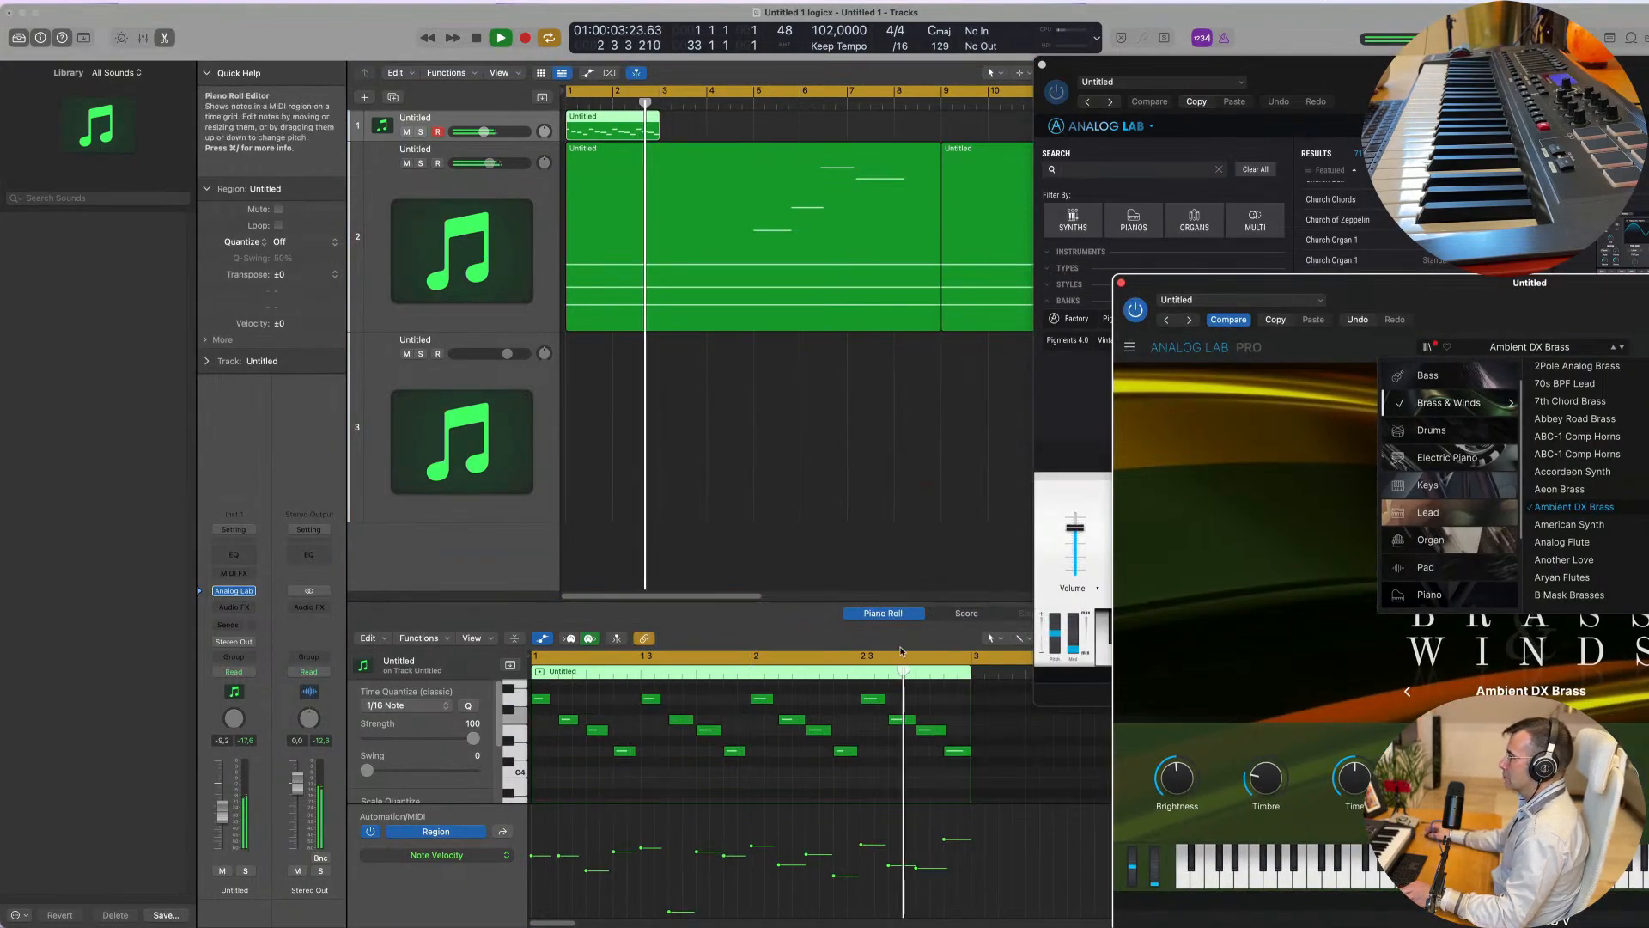
scroll(902, 703, "down", 3)
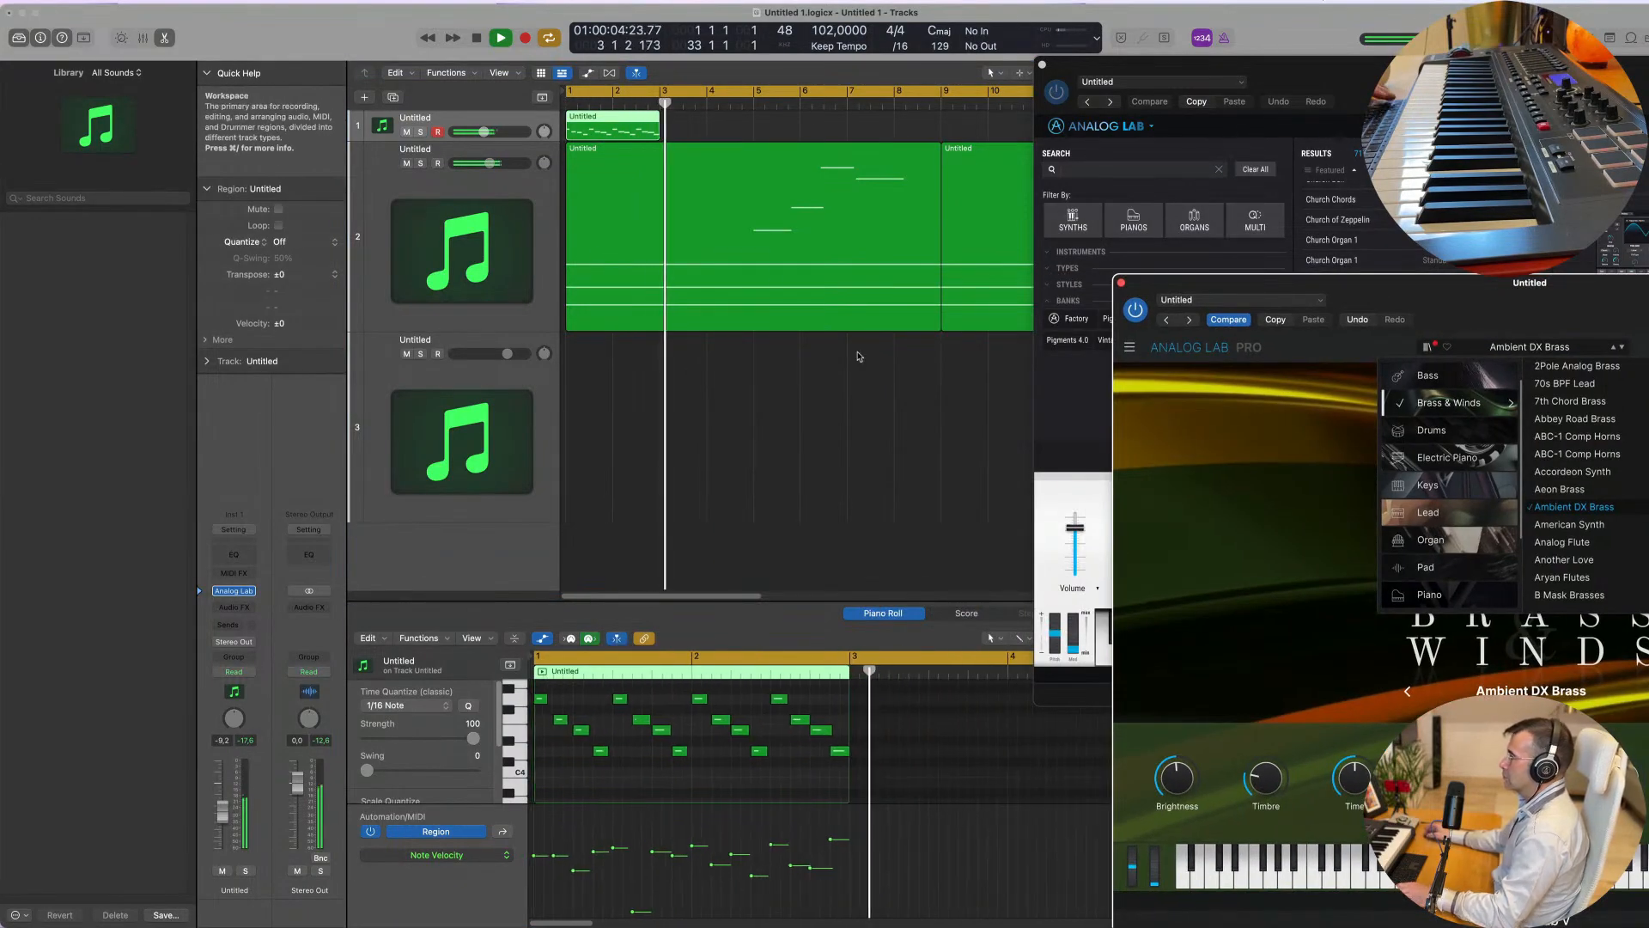
left_click(623, 120)
key("super+r")
key("super+r")
key("super+r")
scroll(624, 121, "down", 5)
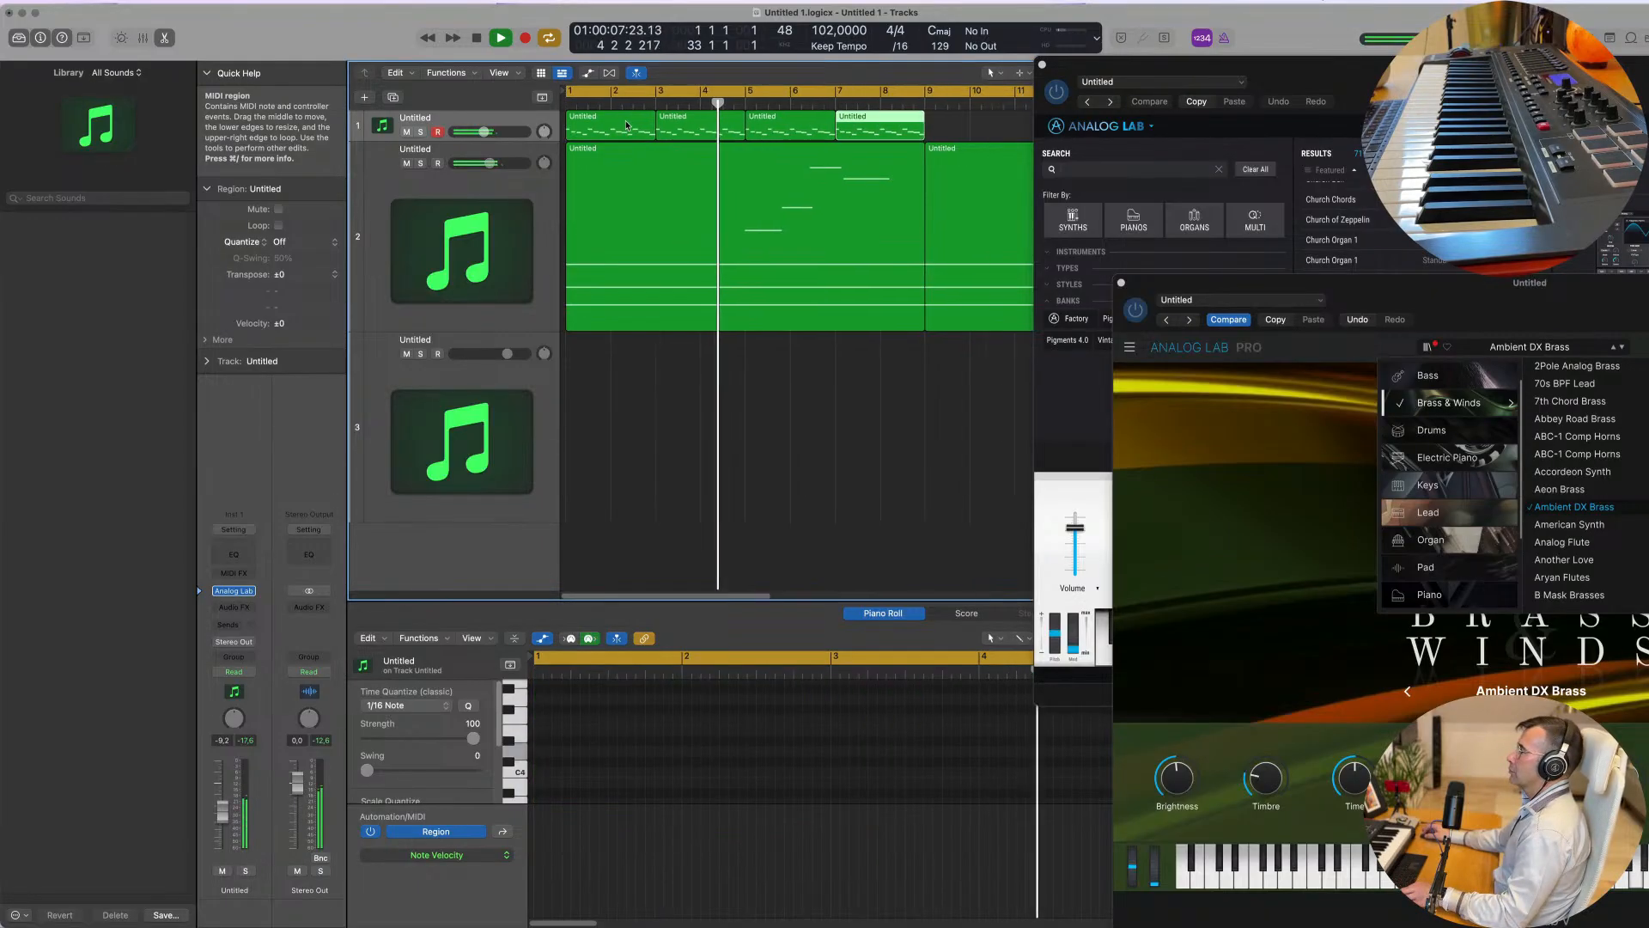
Step: Select the four track 1 regions and repeat them three times to fill the arrangement up to bar 33
left_click_drag(699, 114, 561, 123)
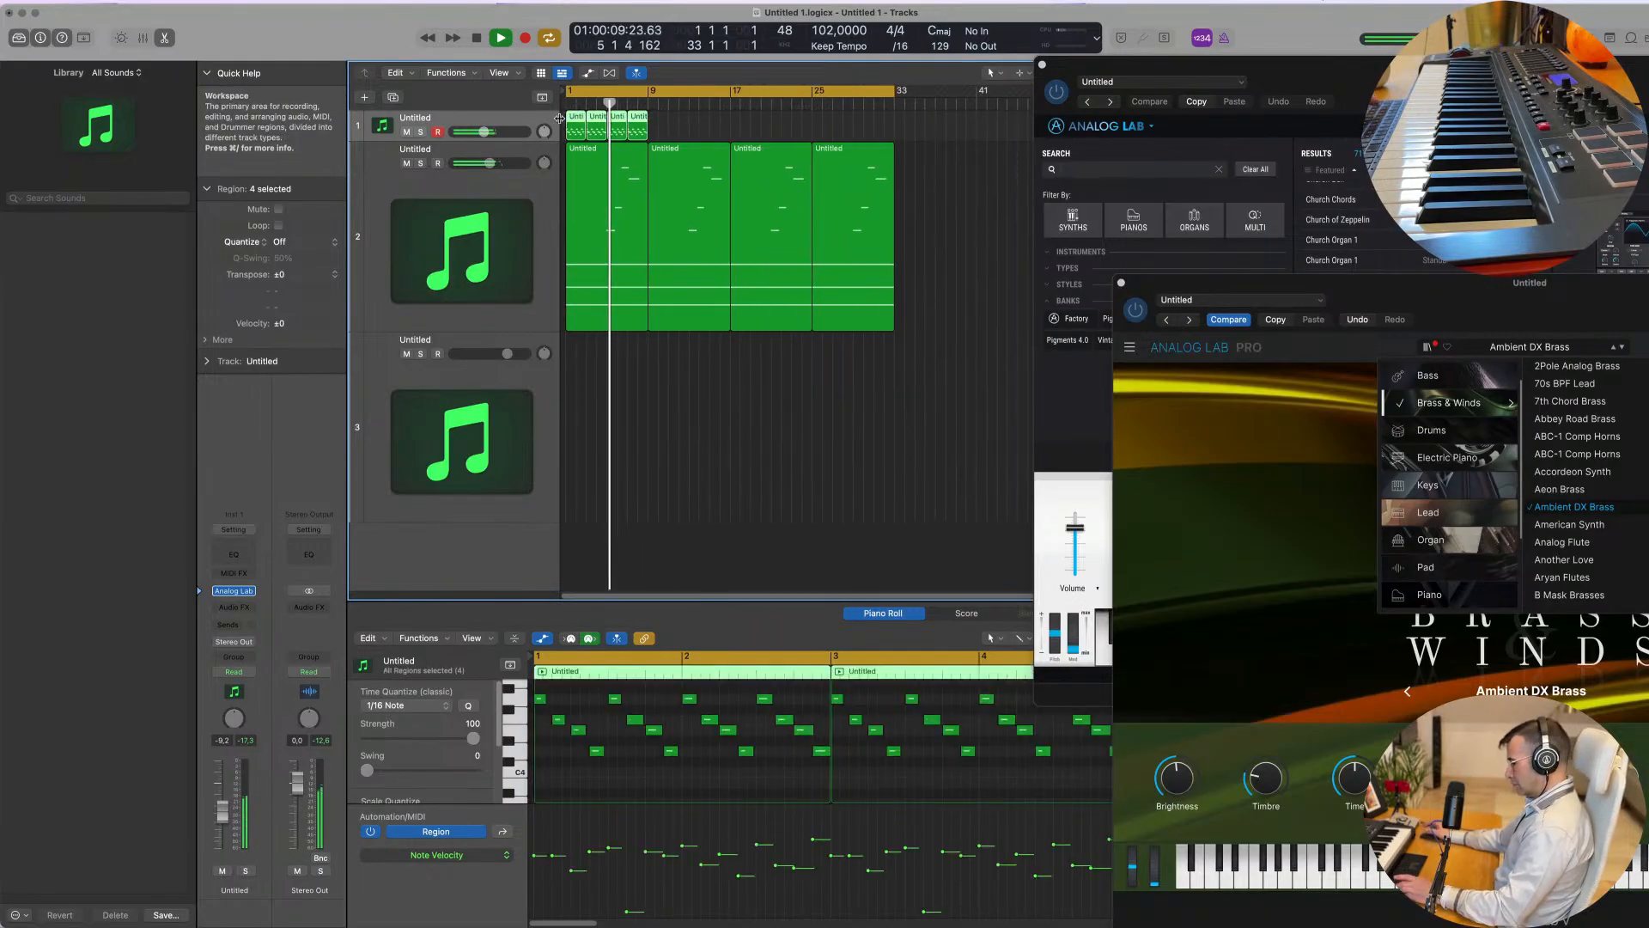
key("super+r")
key("super+r")
key("super+r")
Step: Select track 2, close the preset browser in the Ambient DX Brass instrument, and play the arrangement from the start
left_click_drag(1409, 296, 943, 205)
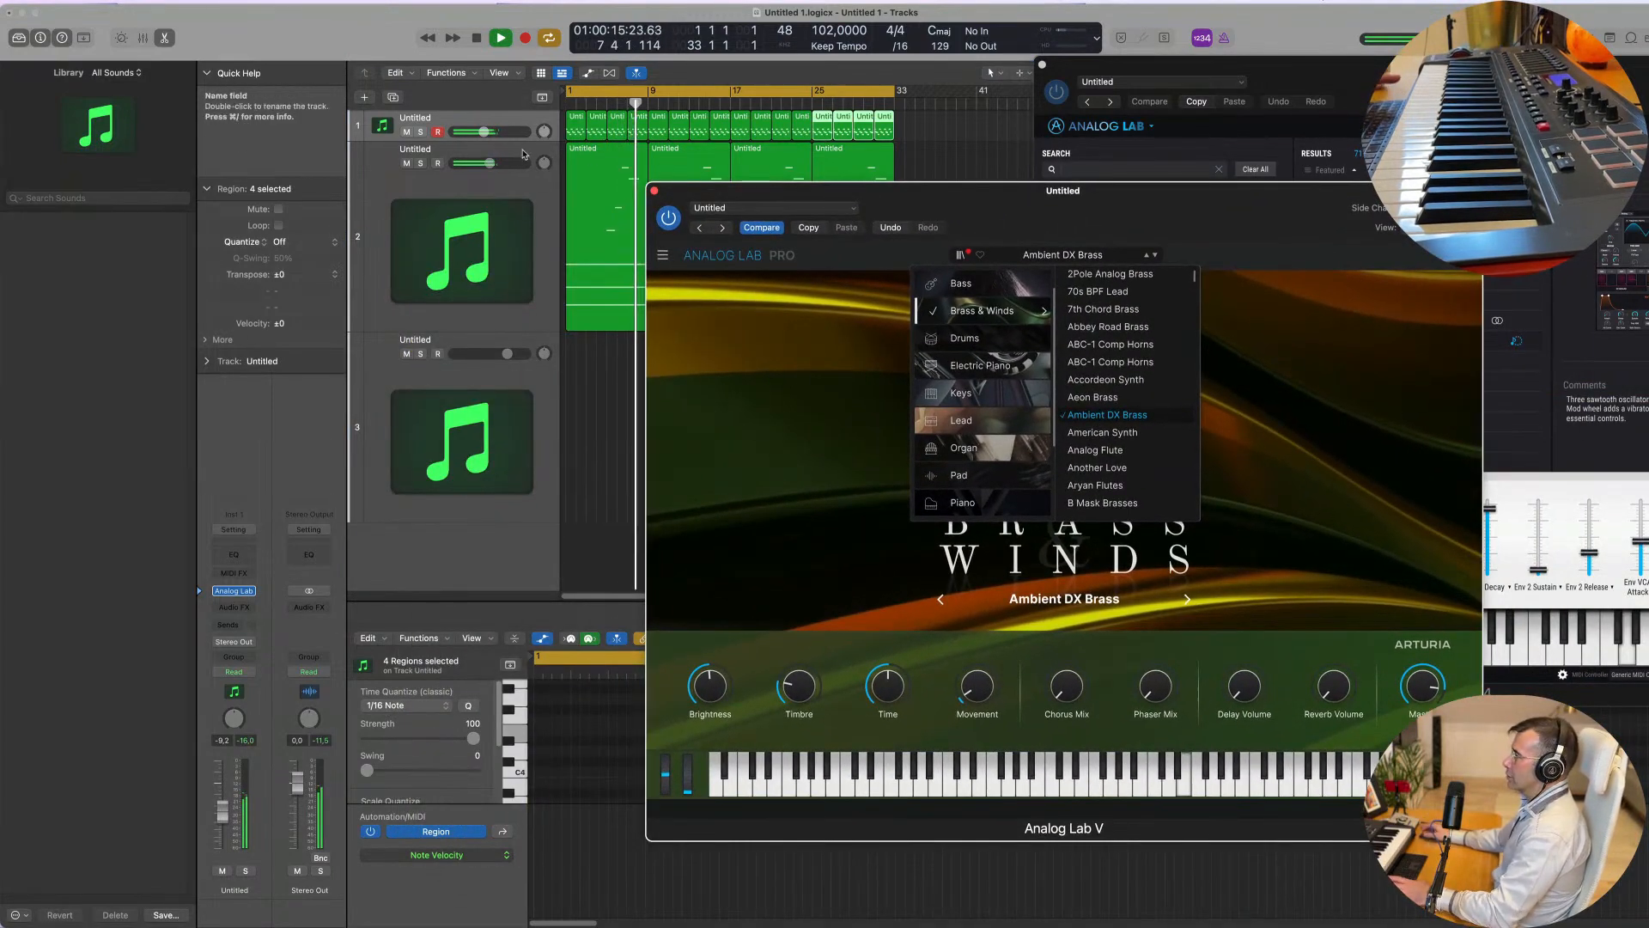
left_click(507, 181)
key("Return")
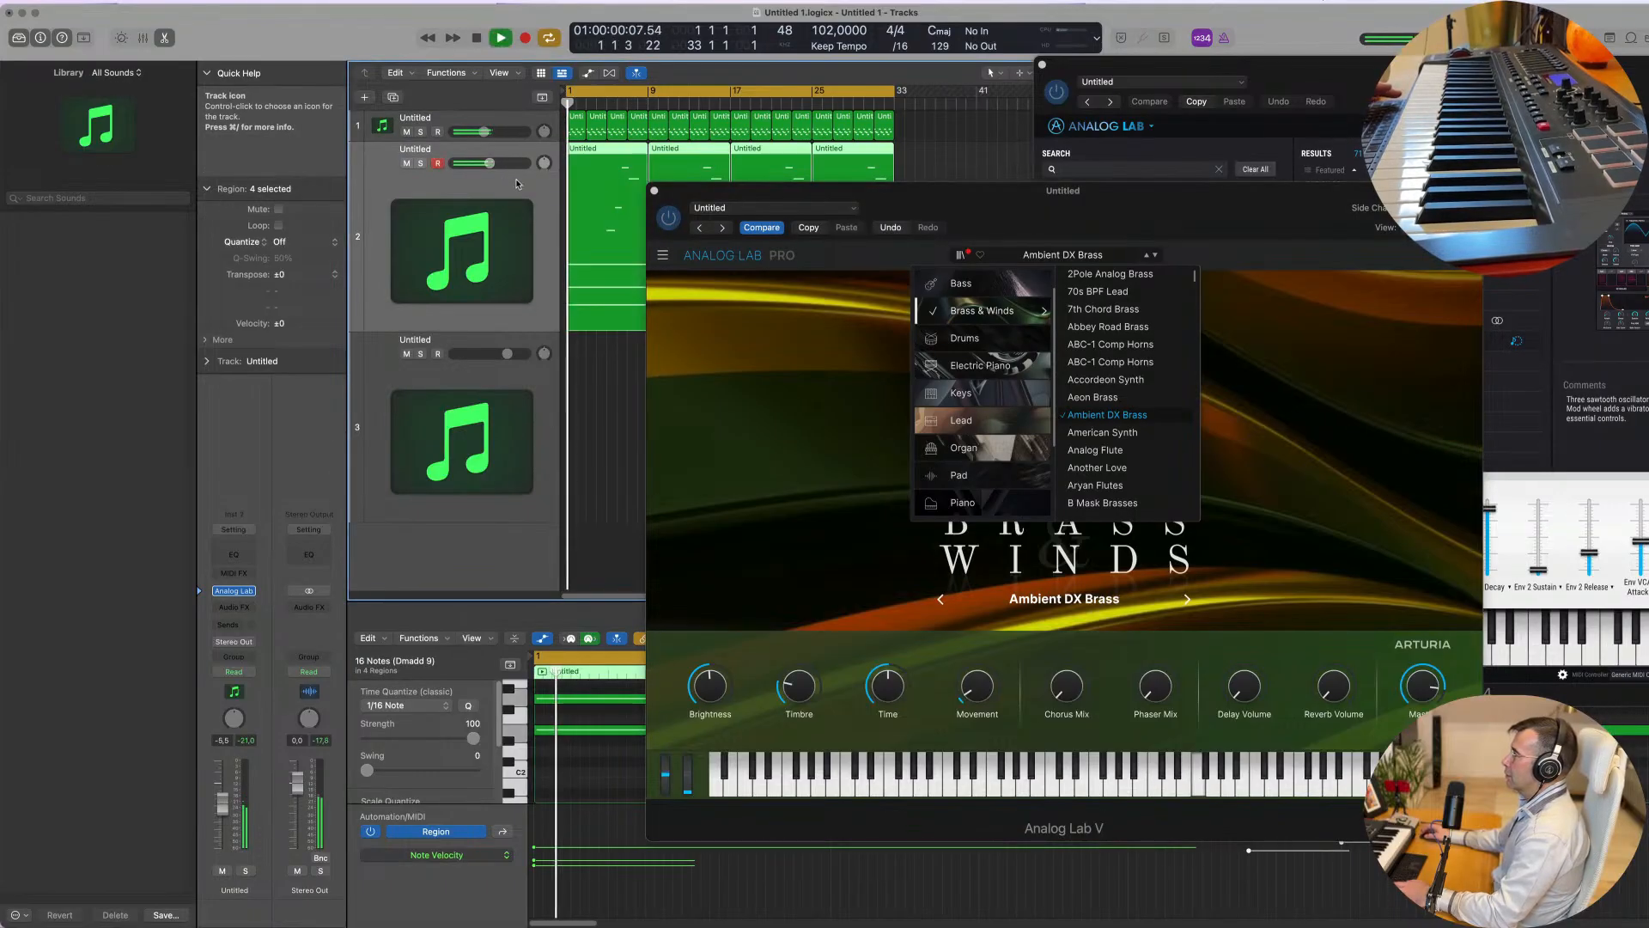
left_click_drag(1113, 202, 1089, 200)
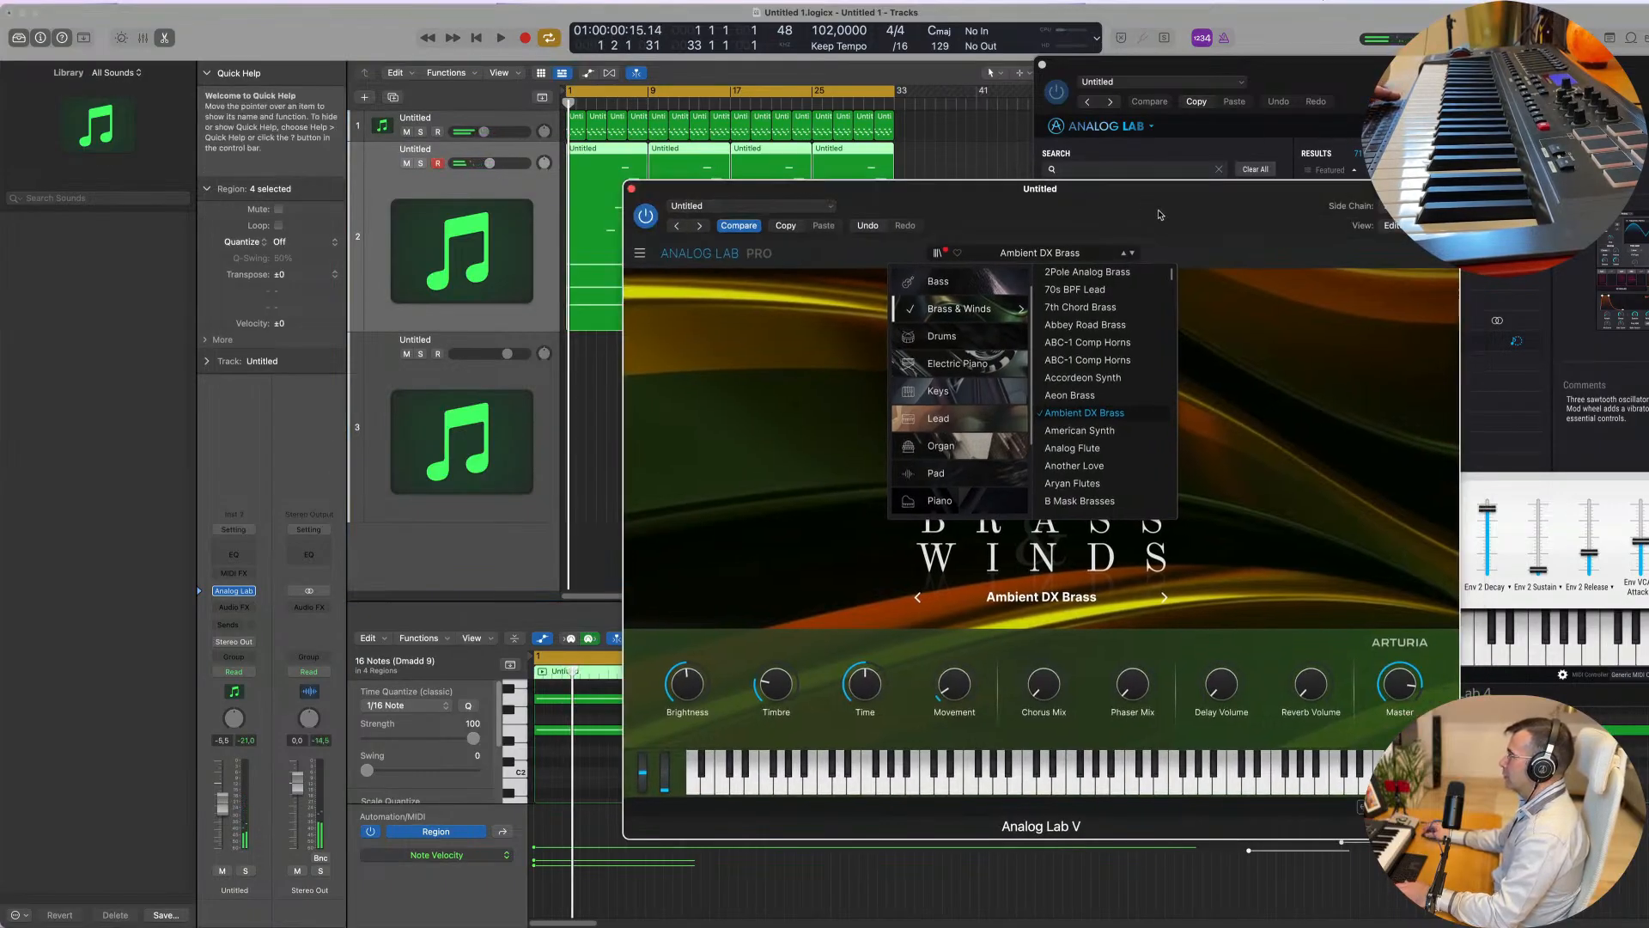
left_click(1239, 504)
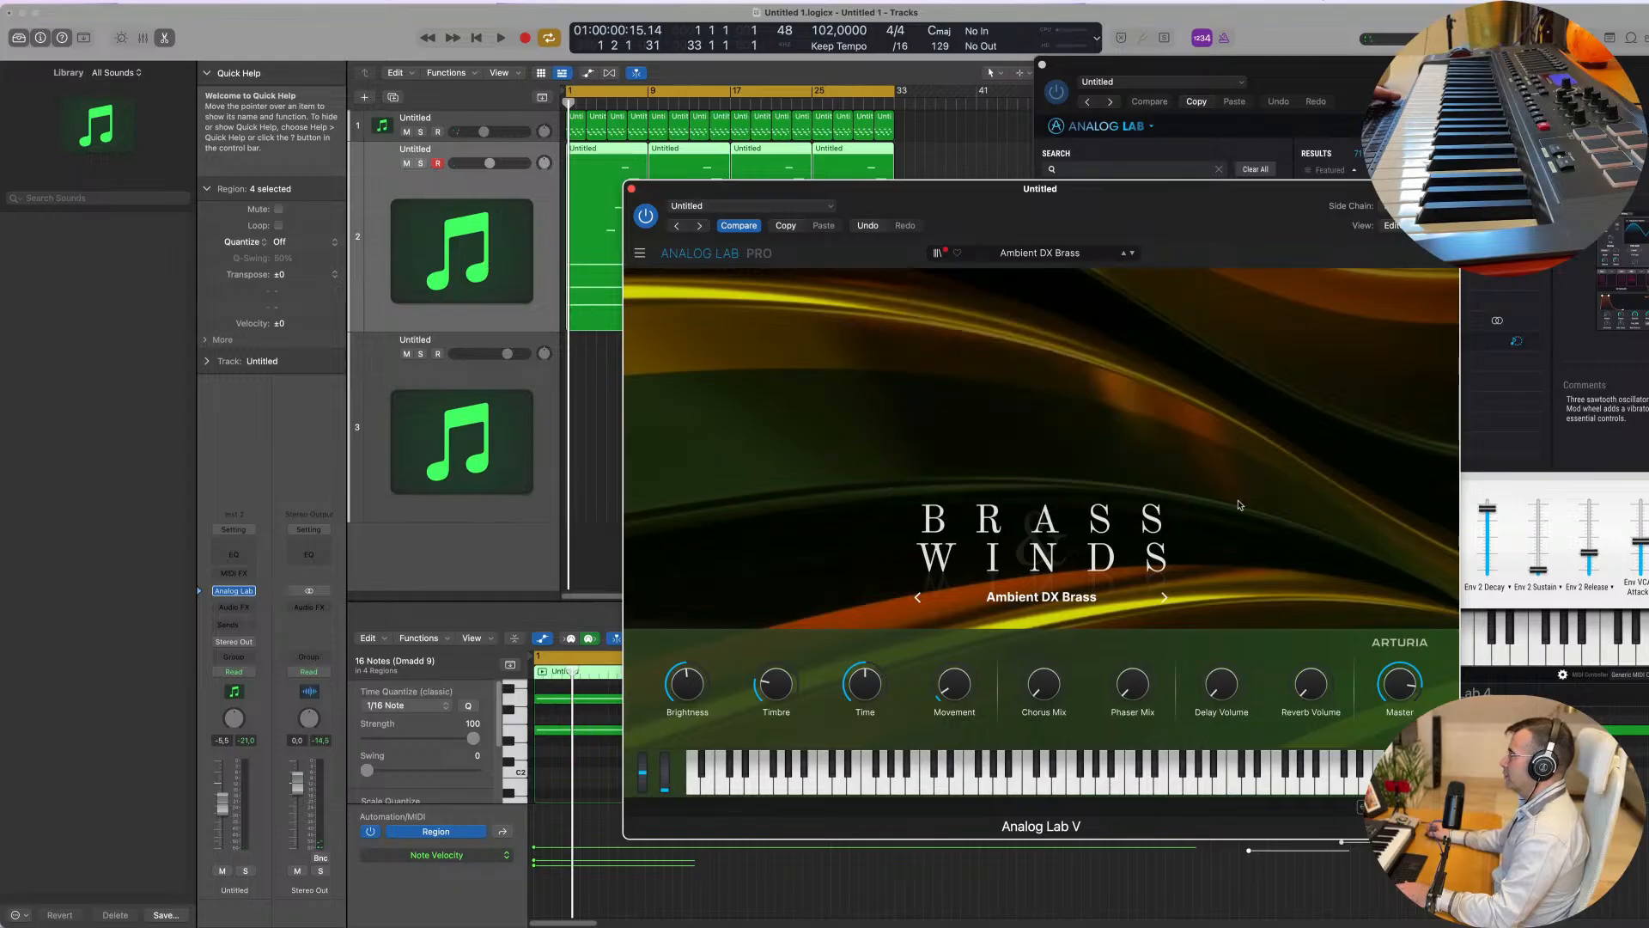
left_click_drag(1273, 229, 1402, 234)
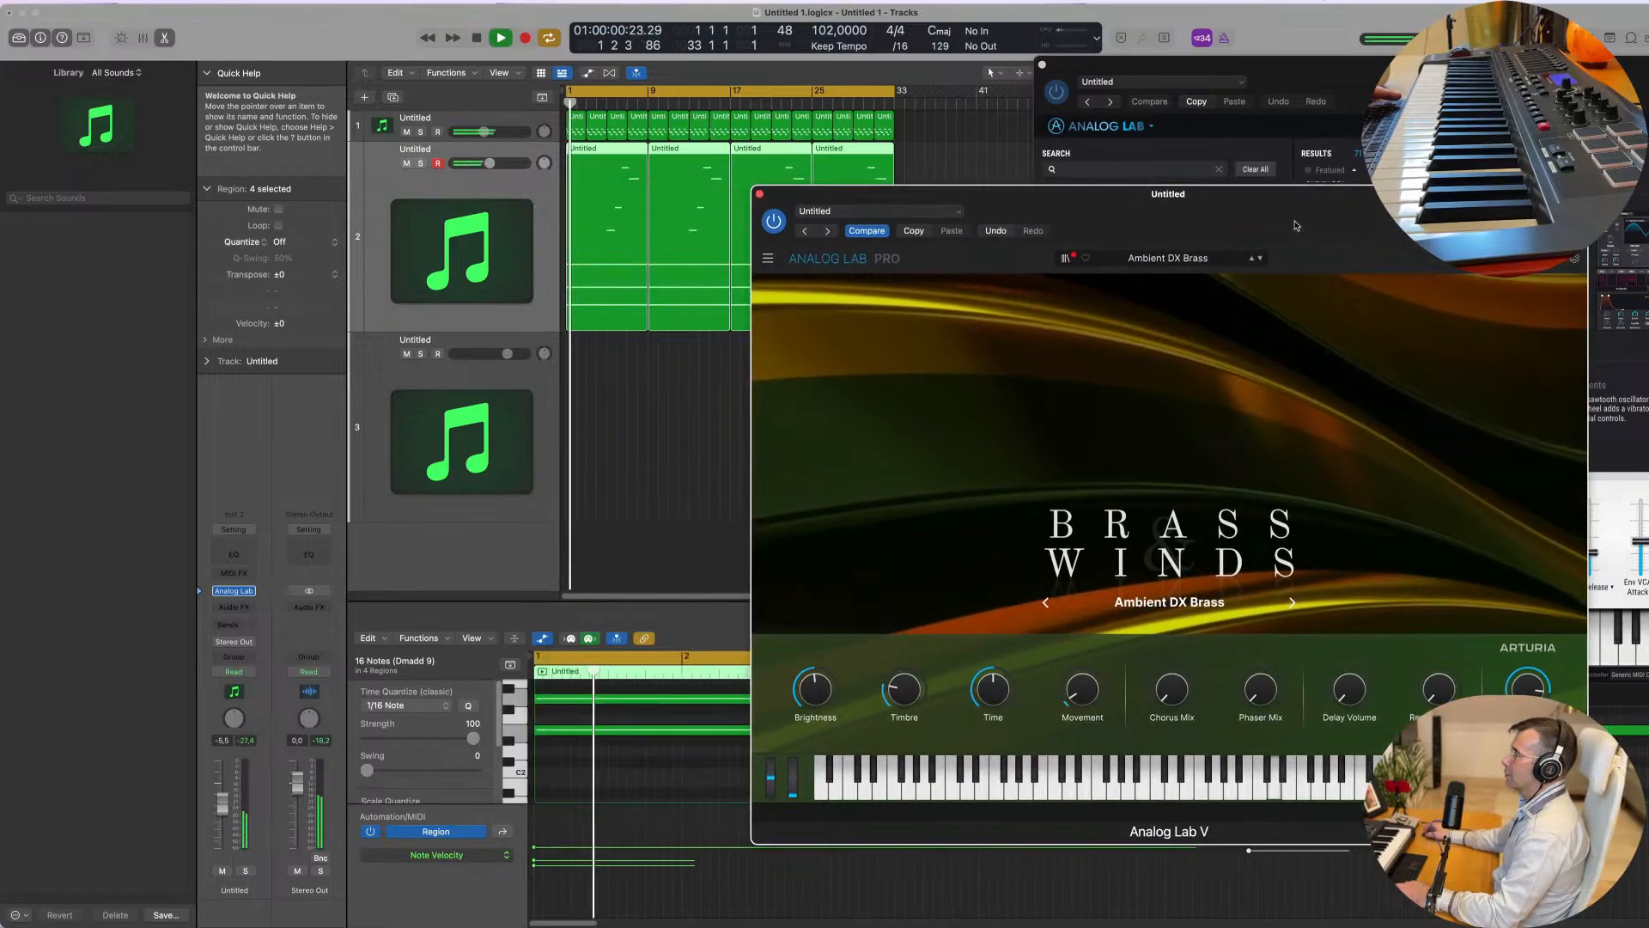
key("space")
Step: Select track 1 and lower its volume to about -12.2 dB while listening to the mix
left_click(515, 122)
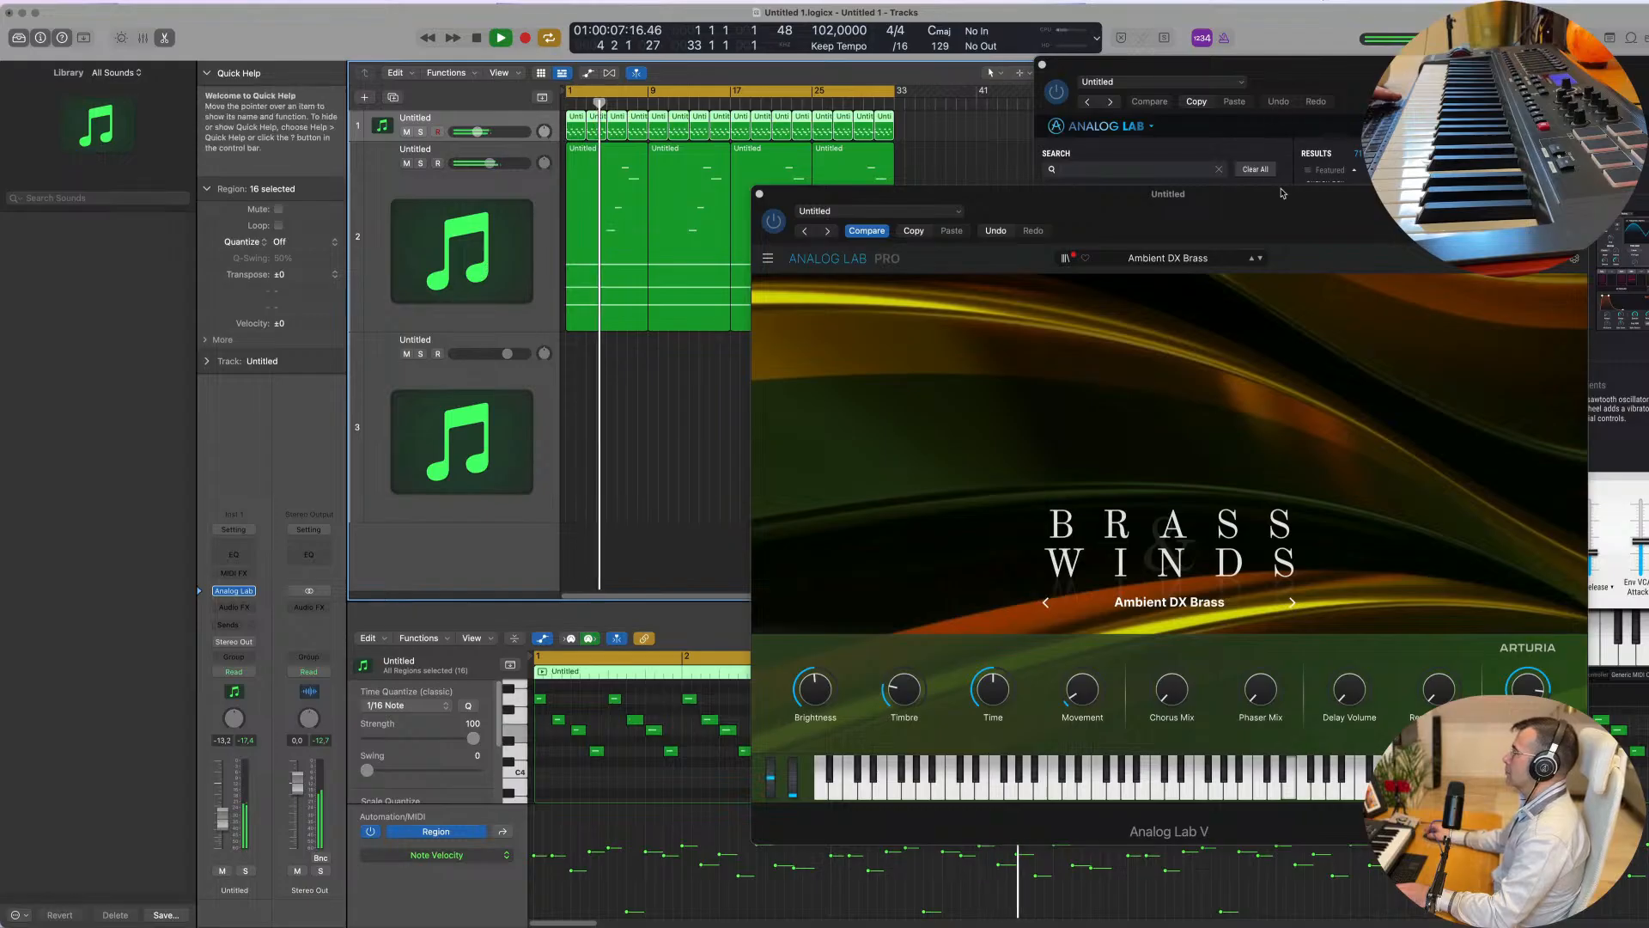
left_click_drag(1286, 193, 1017, 214)
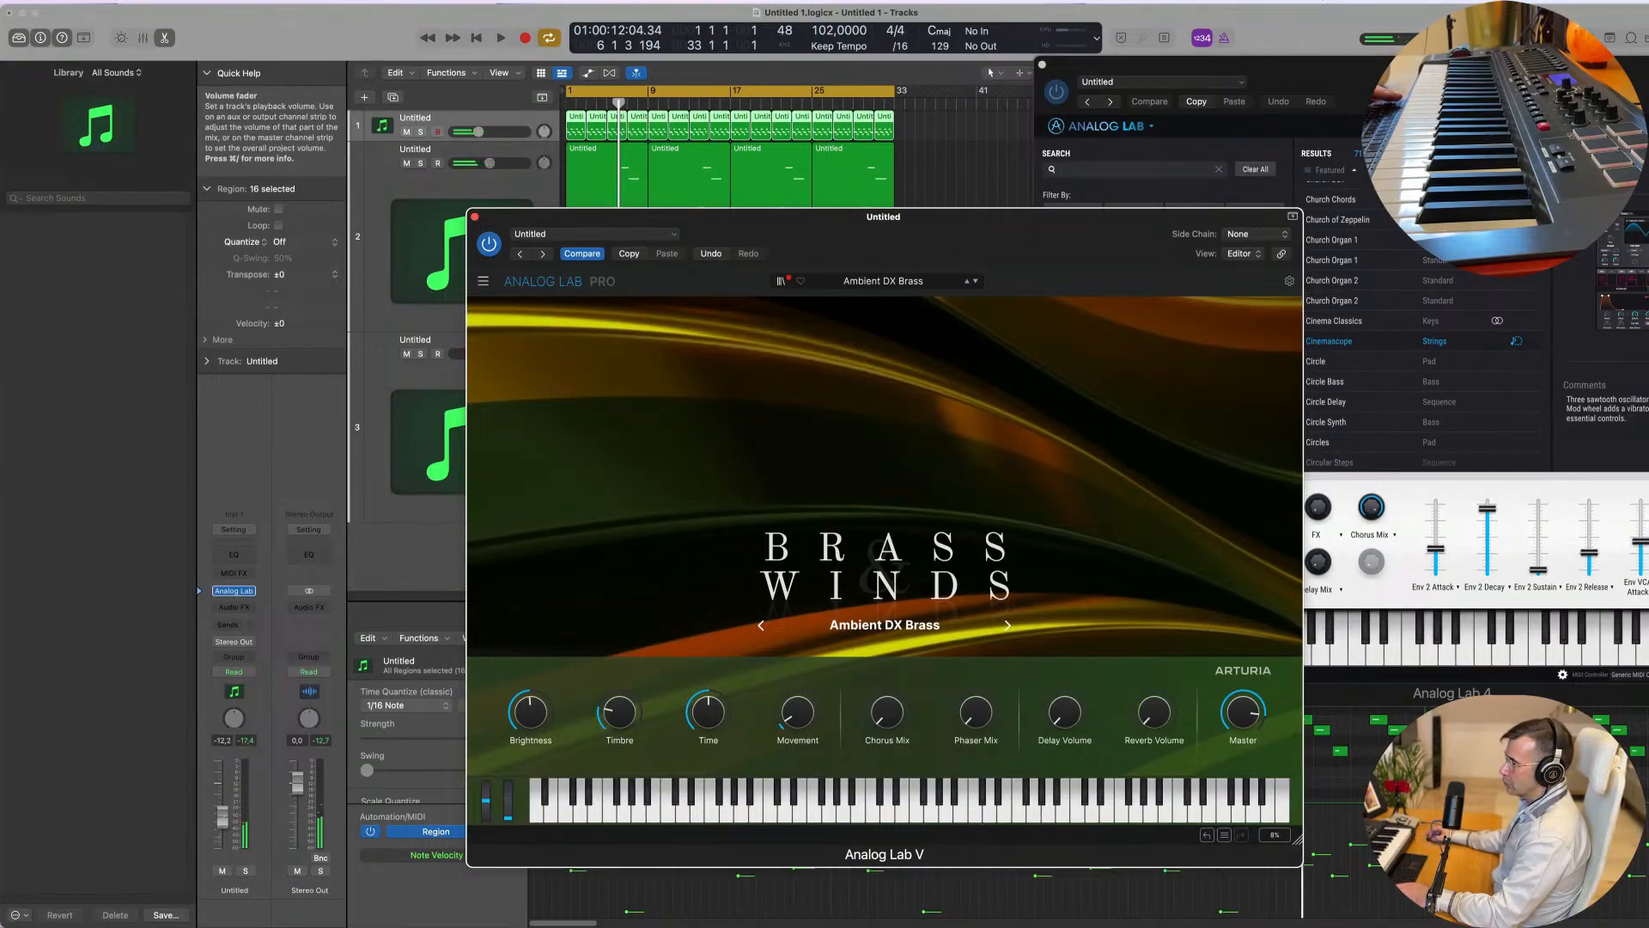
left_click(404, 559)
key("space")
key("space")
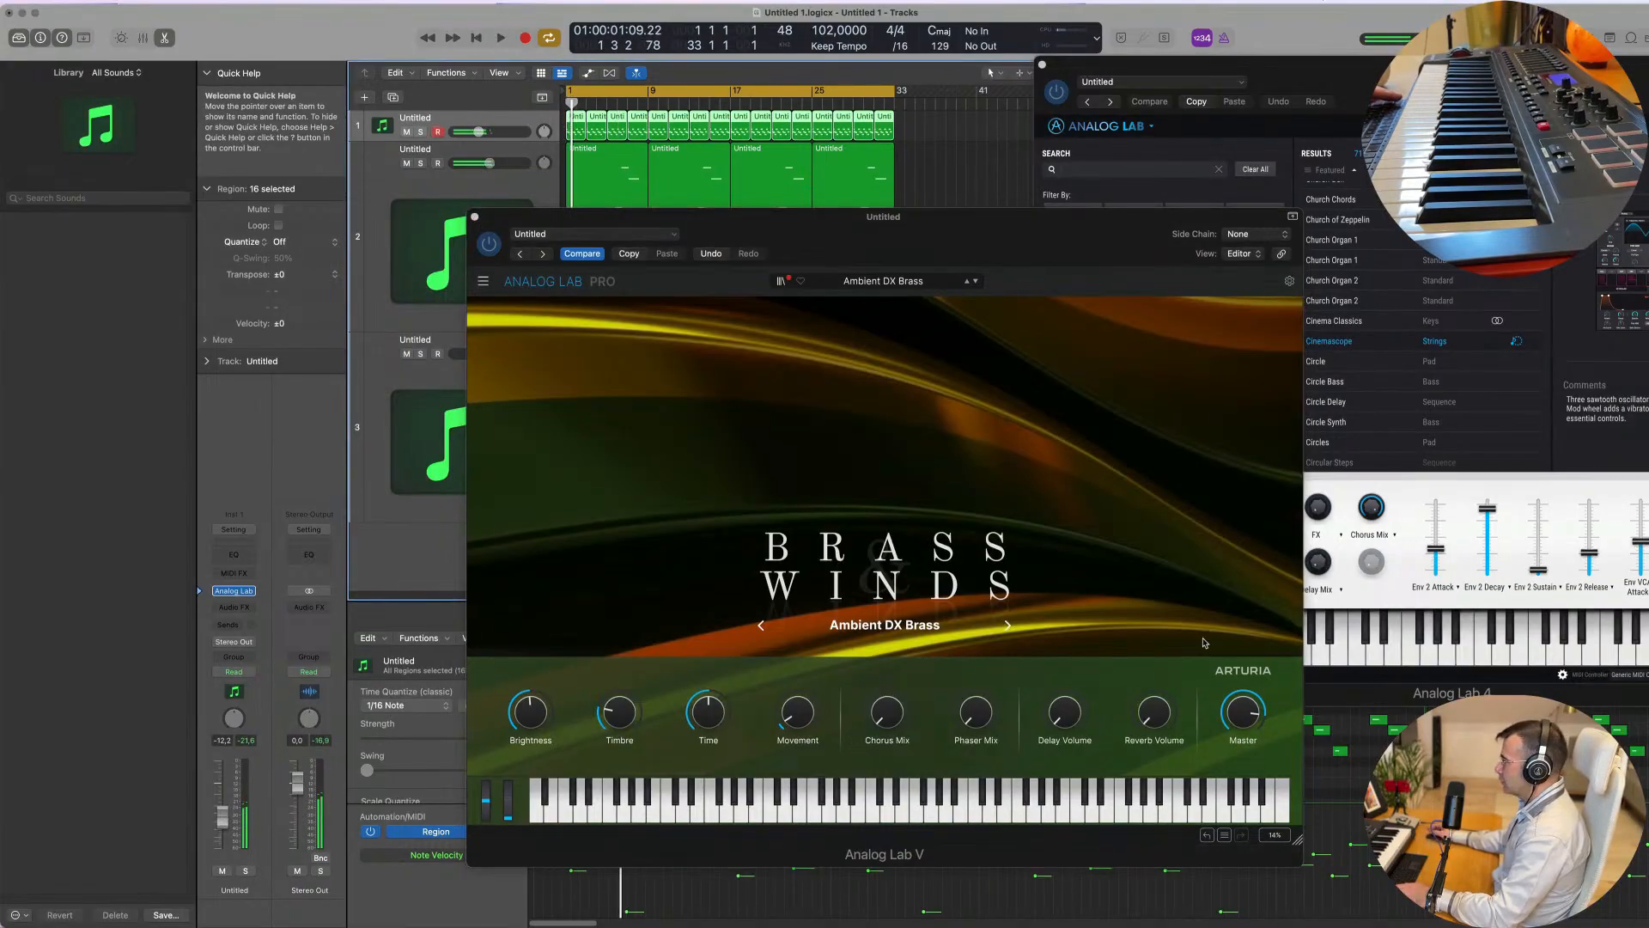
Step: Adjust Ambient DX Brass's Brightness, raise its Reverb Volume to about 0.528, and close the instrument window
key("space")
left_click_drag(530, 712, 530, 725)
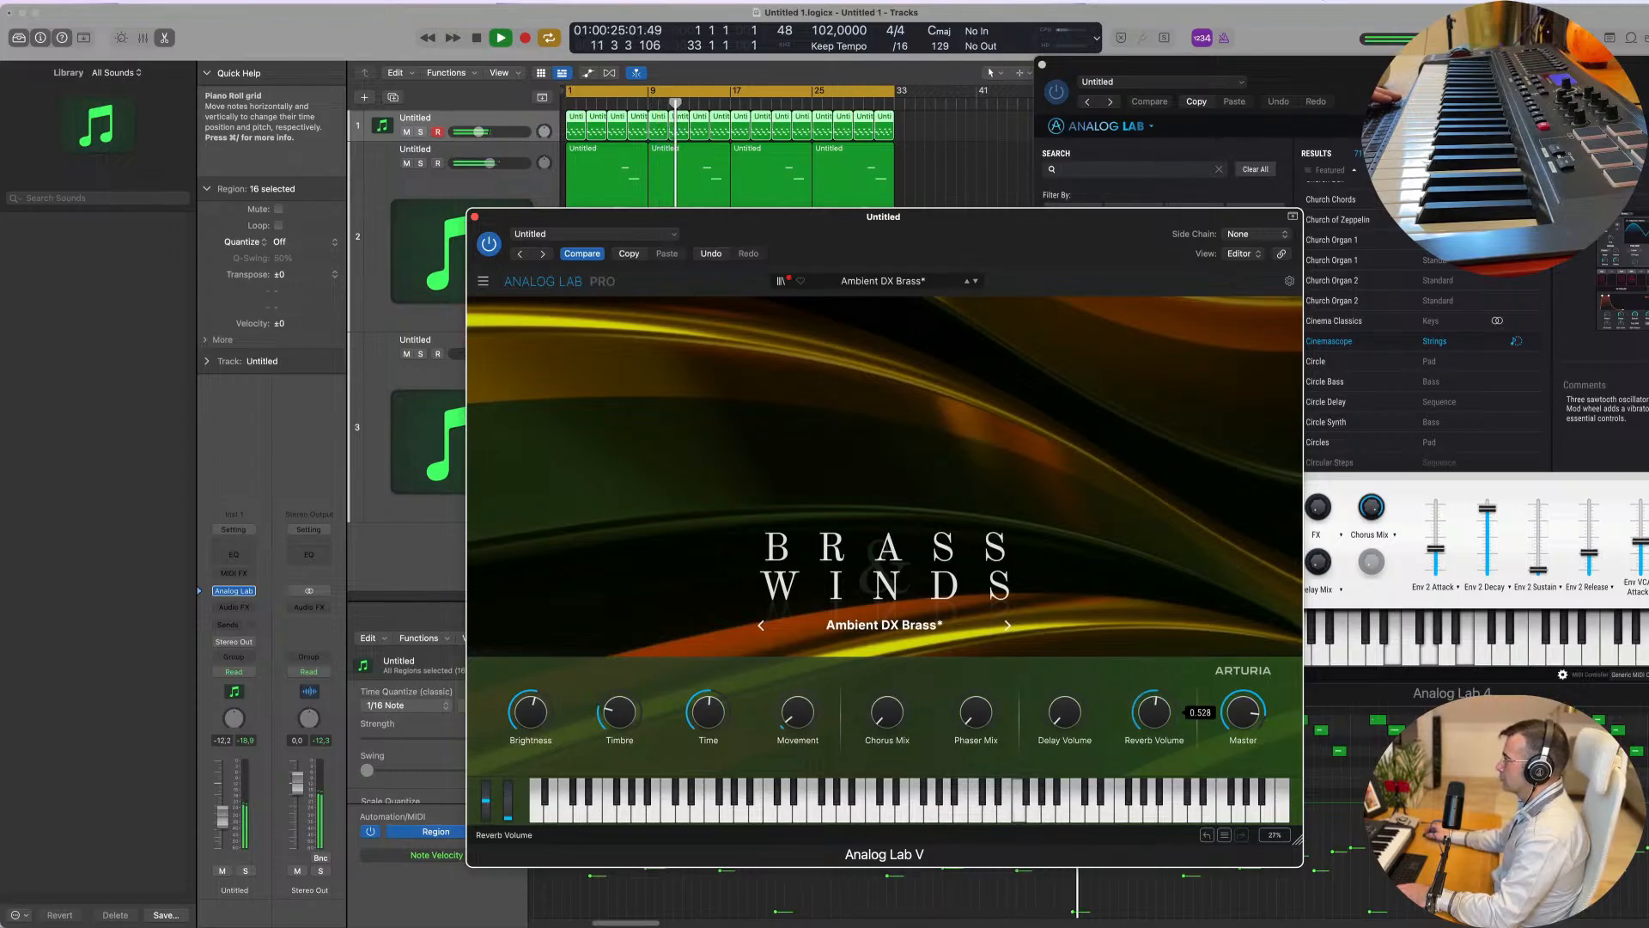
left_click(475, 217)
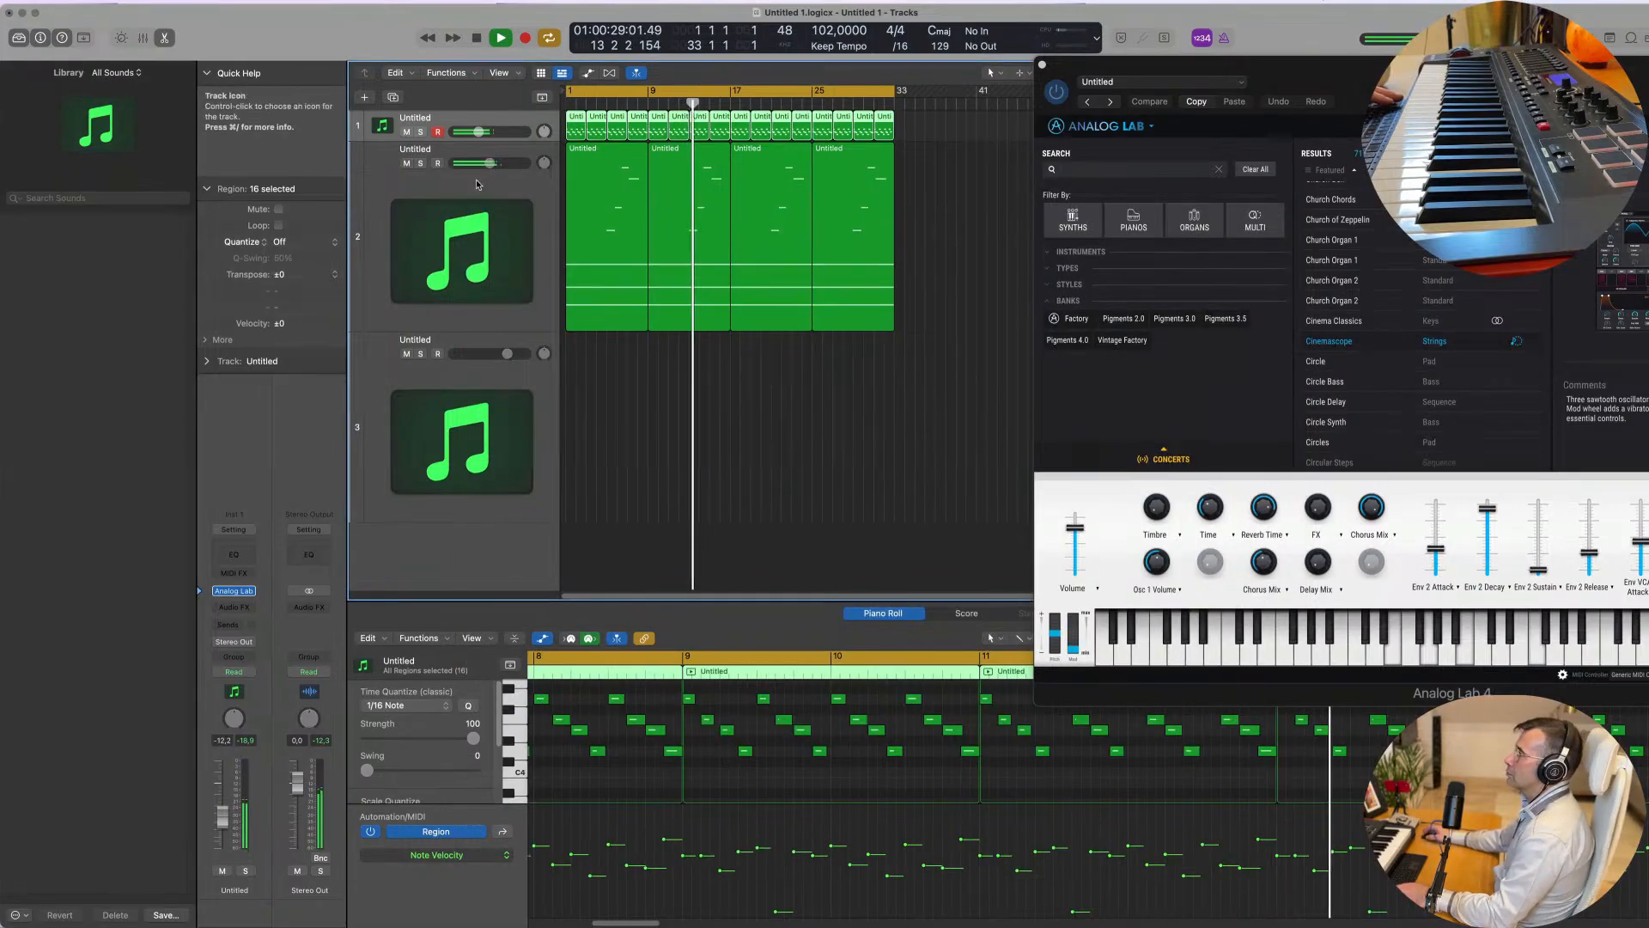
Step: Play the arrangement from the start with track 2 active, stop it, and select track 2's first region
left_click(428, 187)
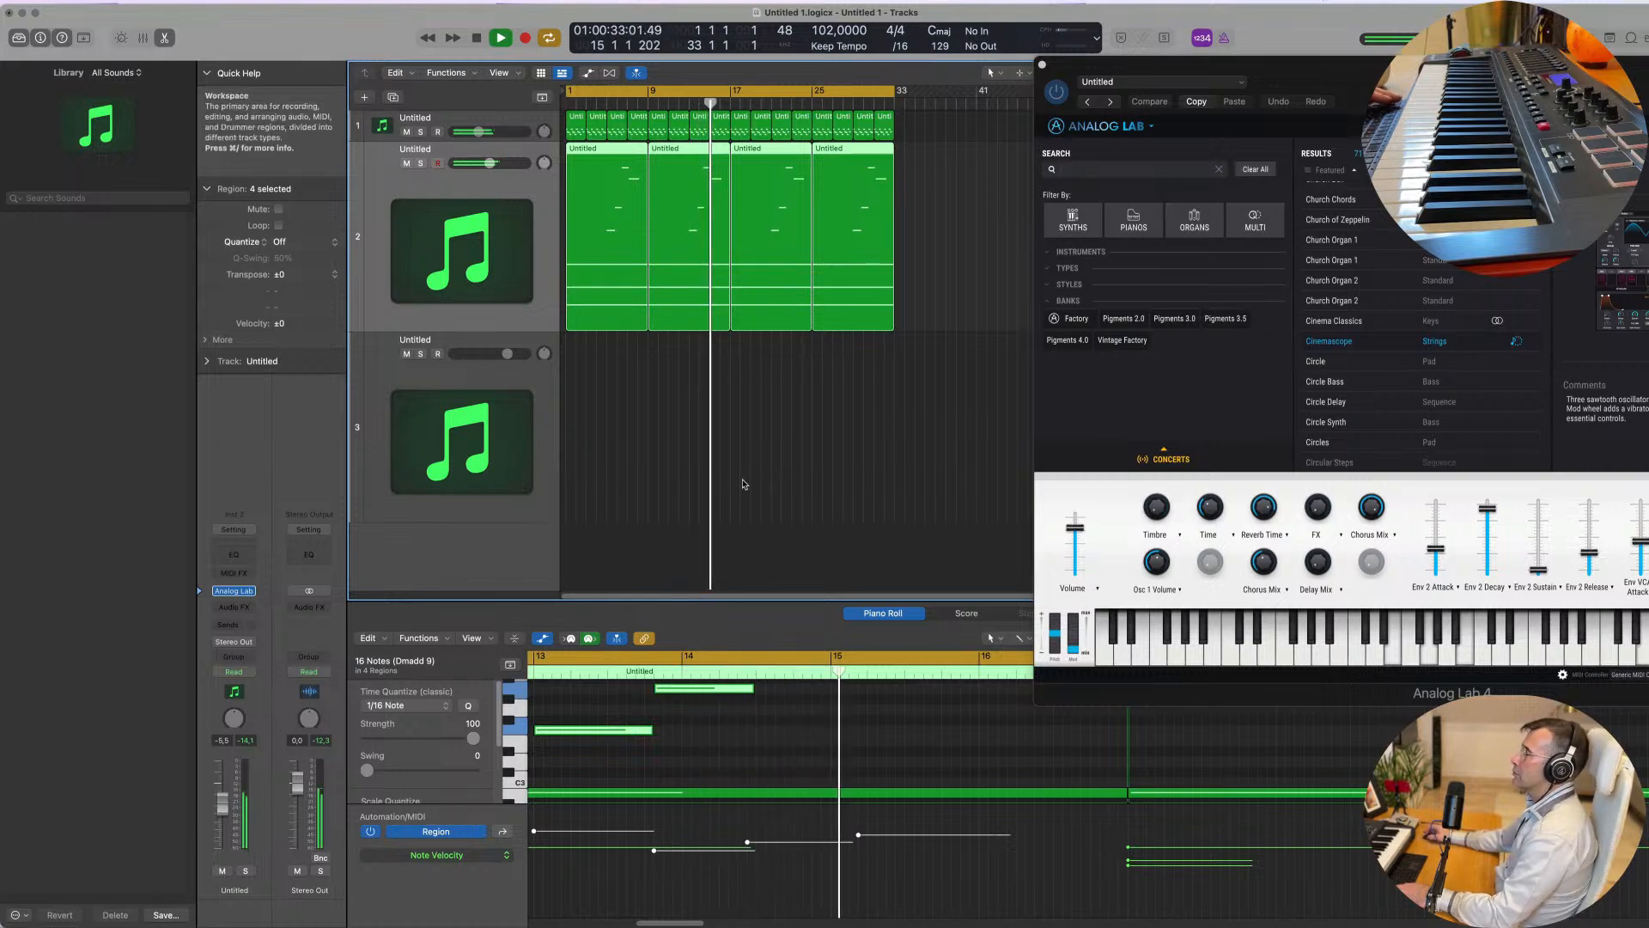
key("Return")
left_click(946, 225)
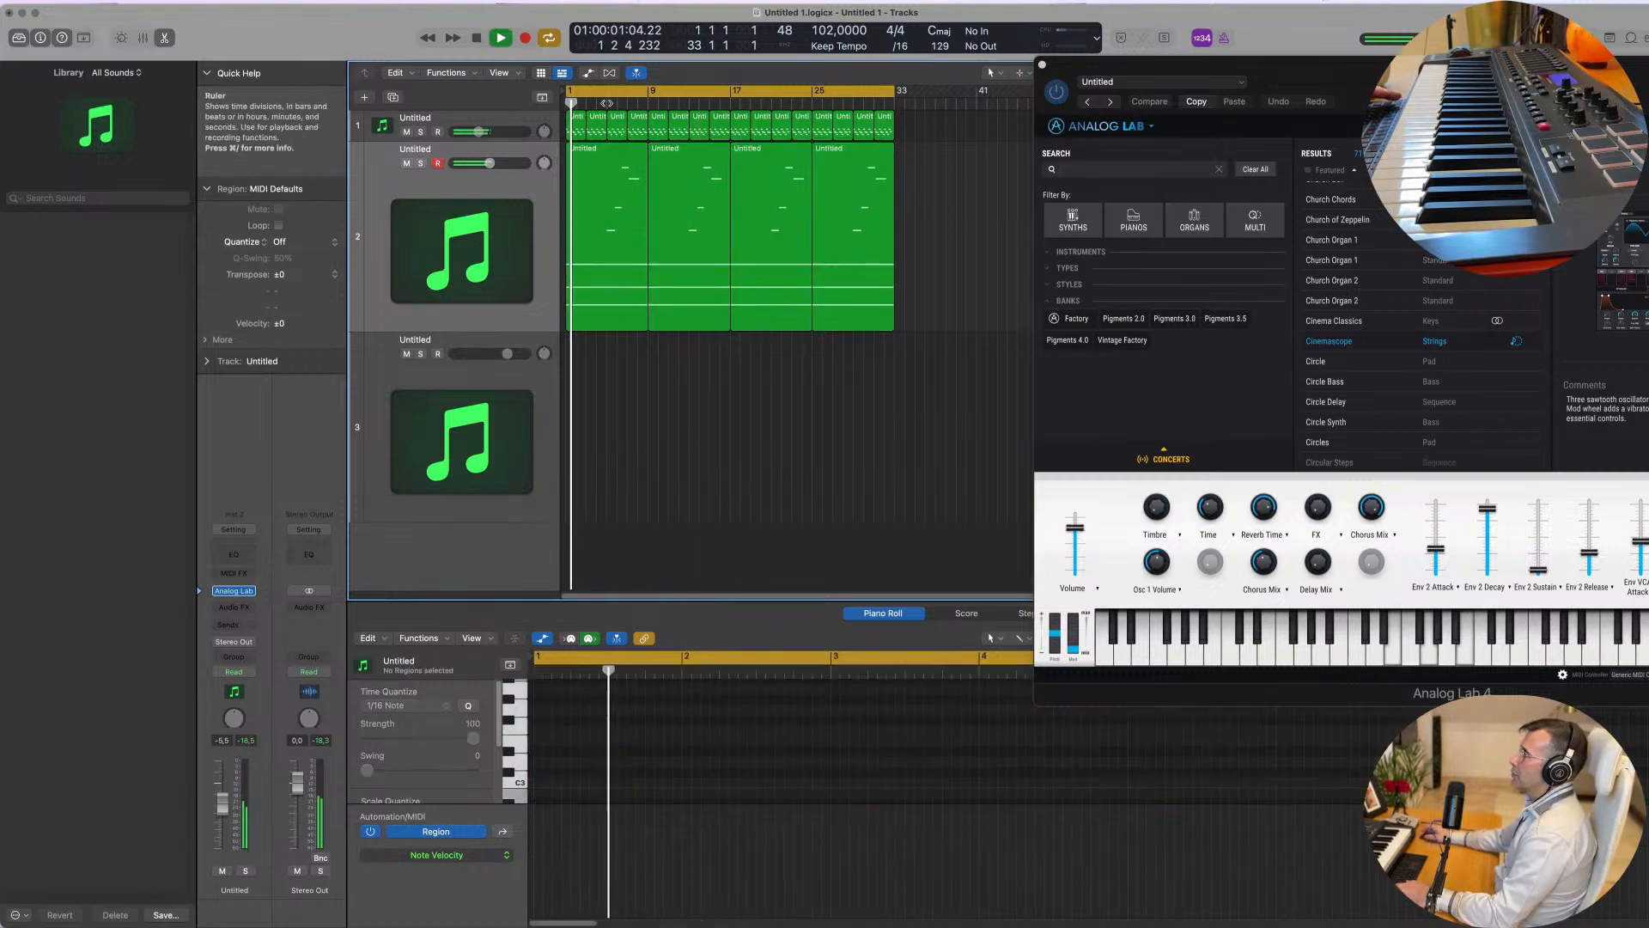
key("space")
left_click(588, 161)
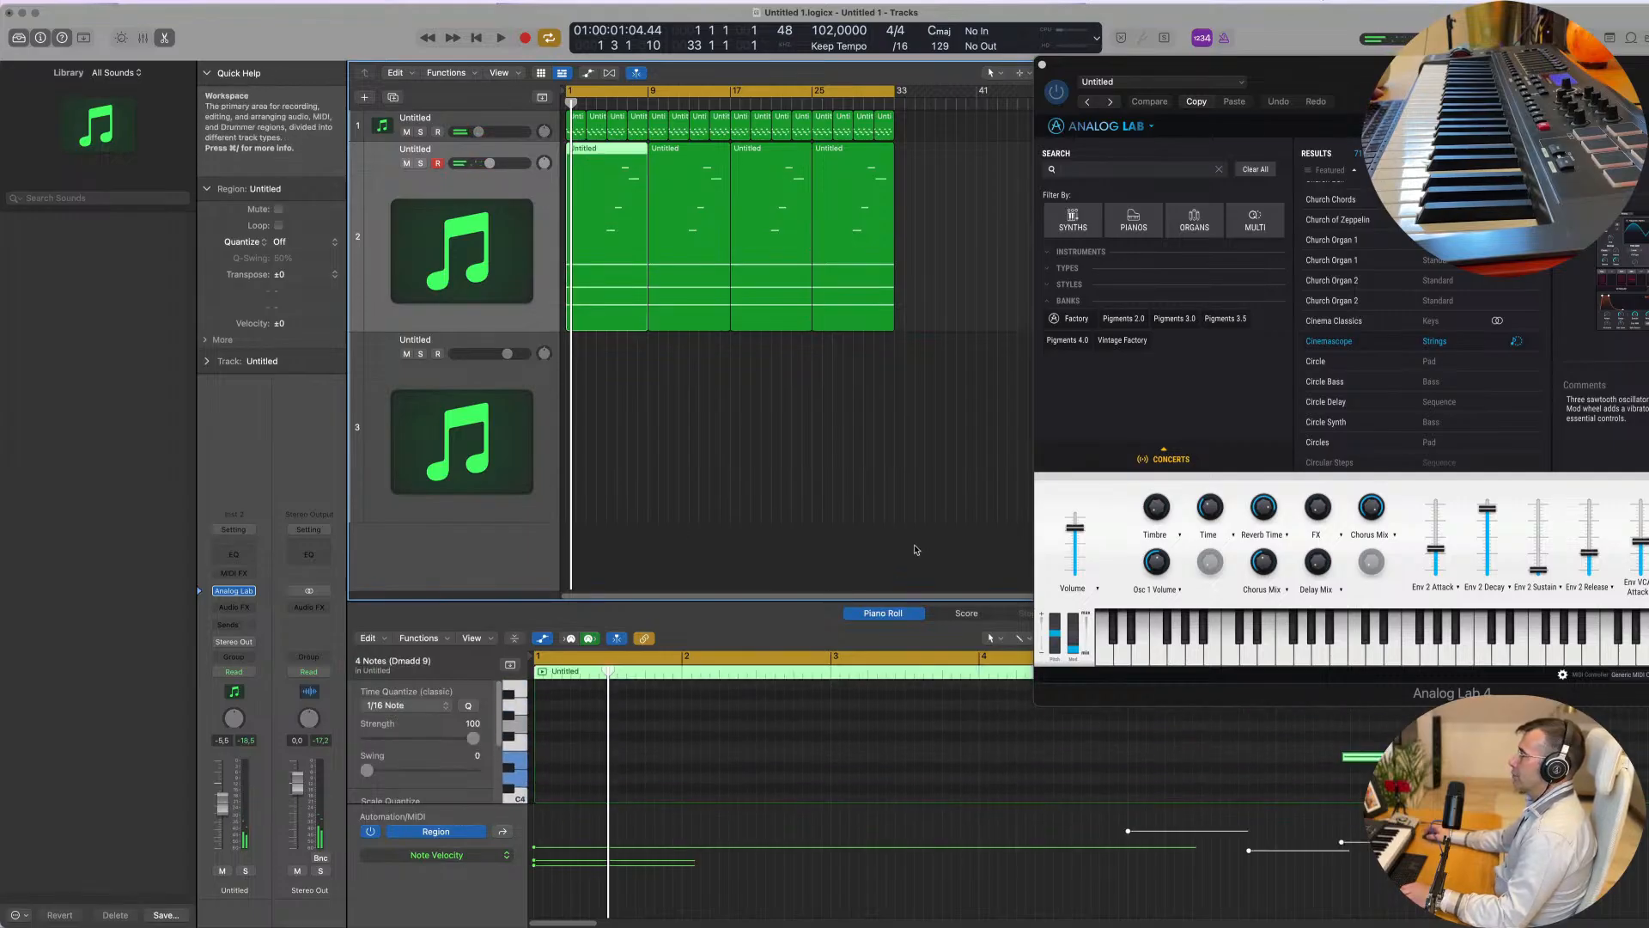
Step: Enlarge the Piano Roll and delete the four short melody notes from track 2's first region
left_click_drag(890, 613, 890, 383)
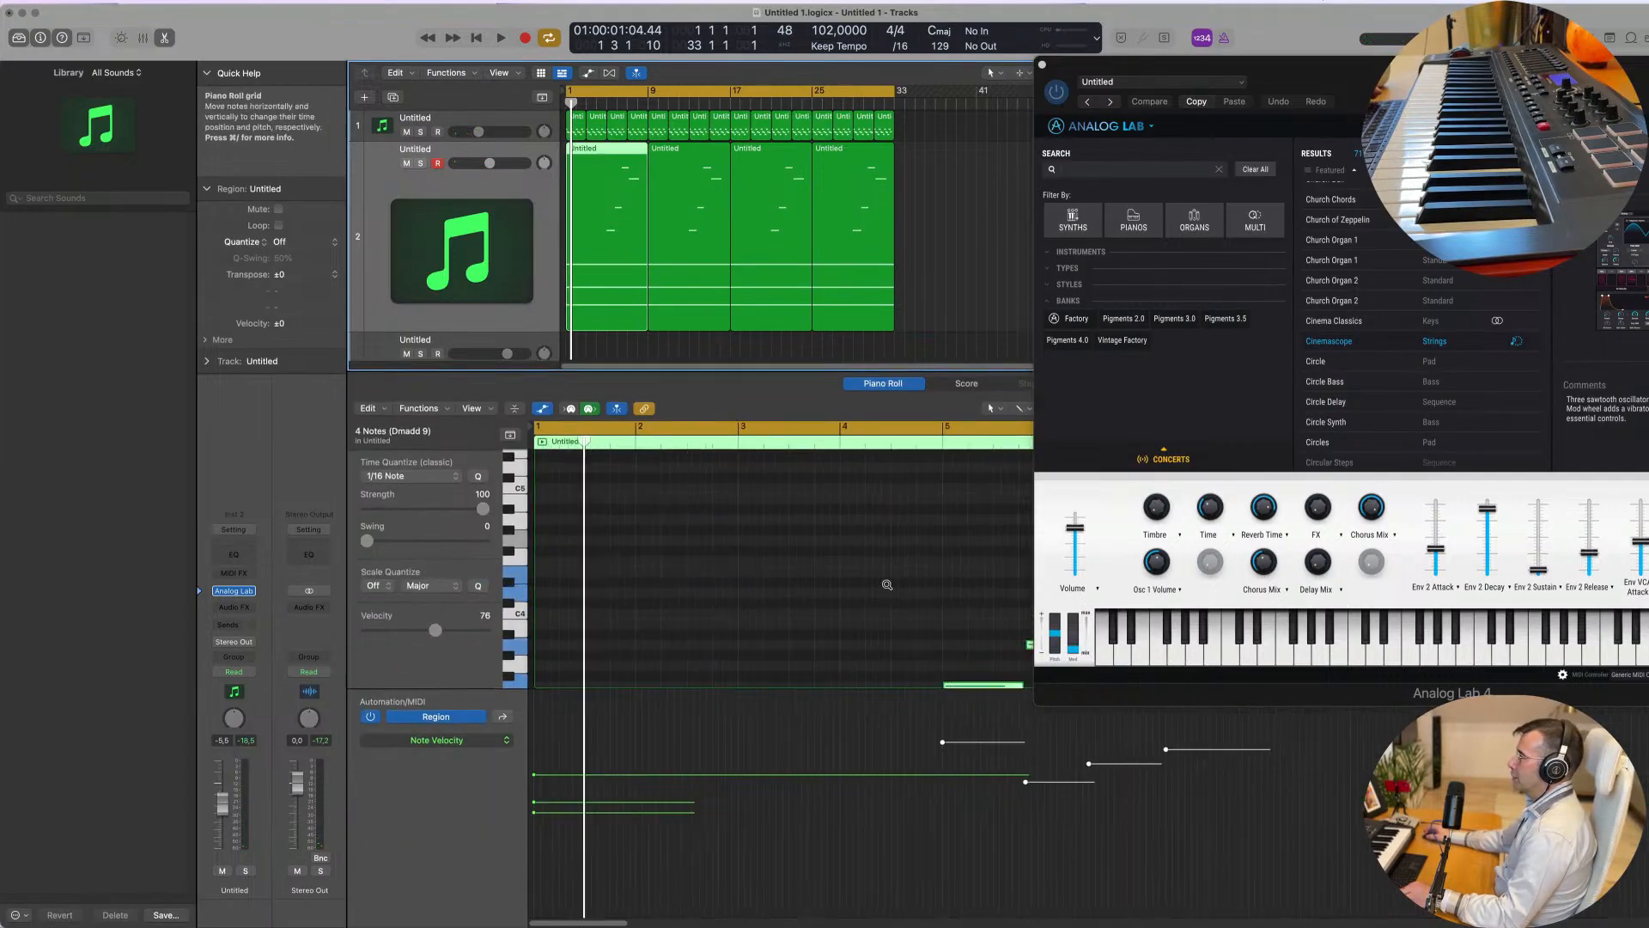
scroll(877, 579, "down", 5)
left_click_drag(754, 554, 904, 683)
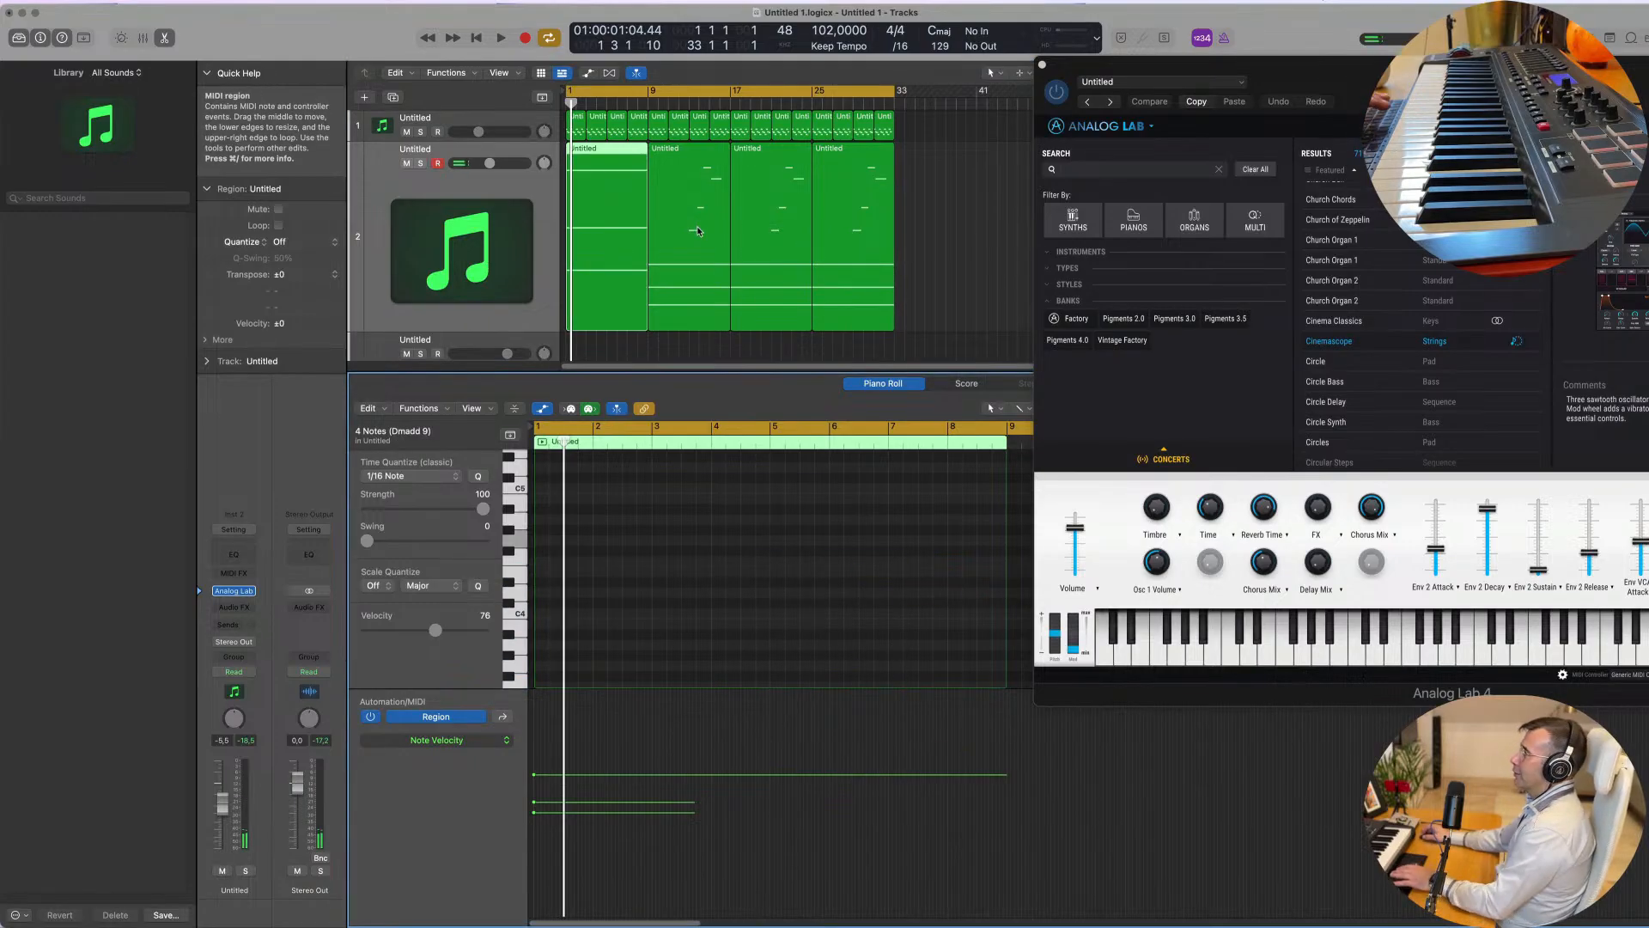
Step: Delete the same four short notes from track 2's third region, starting at bar 17, and play the arrangement
left_click(787, 187)
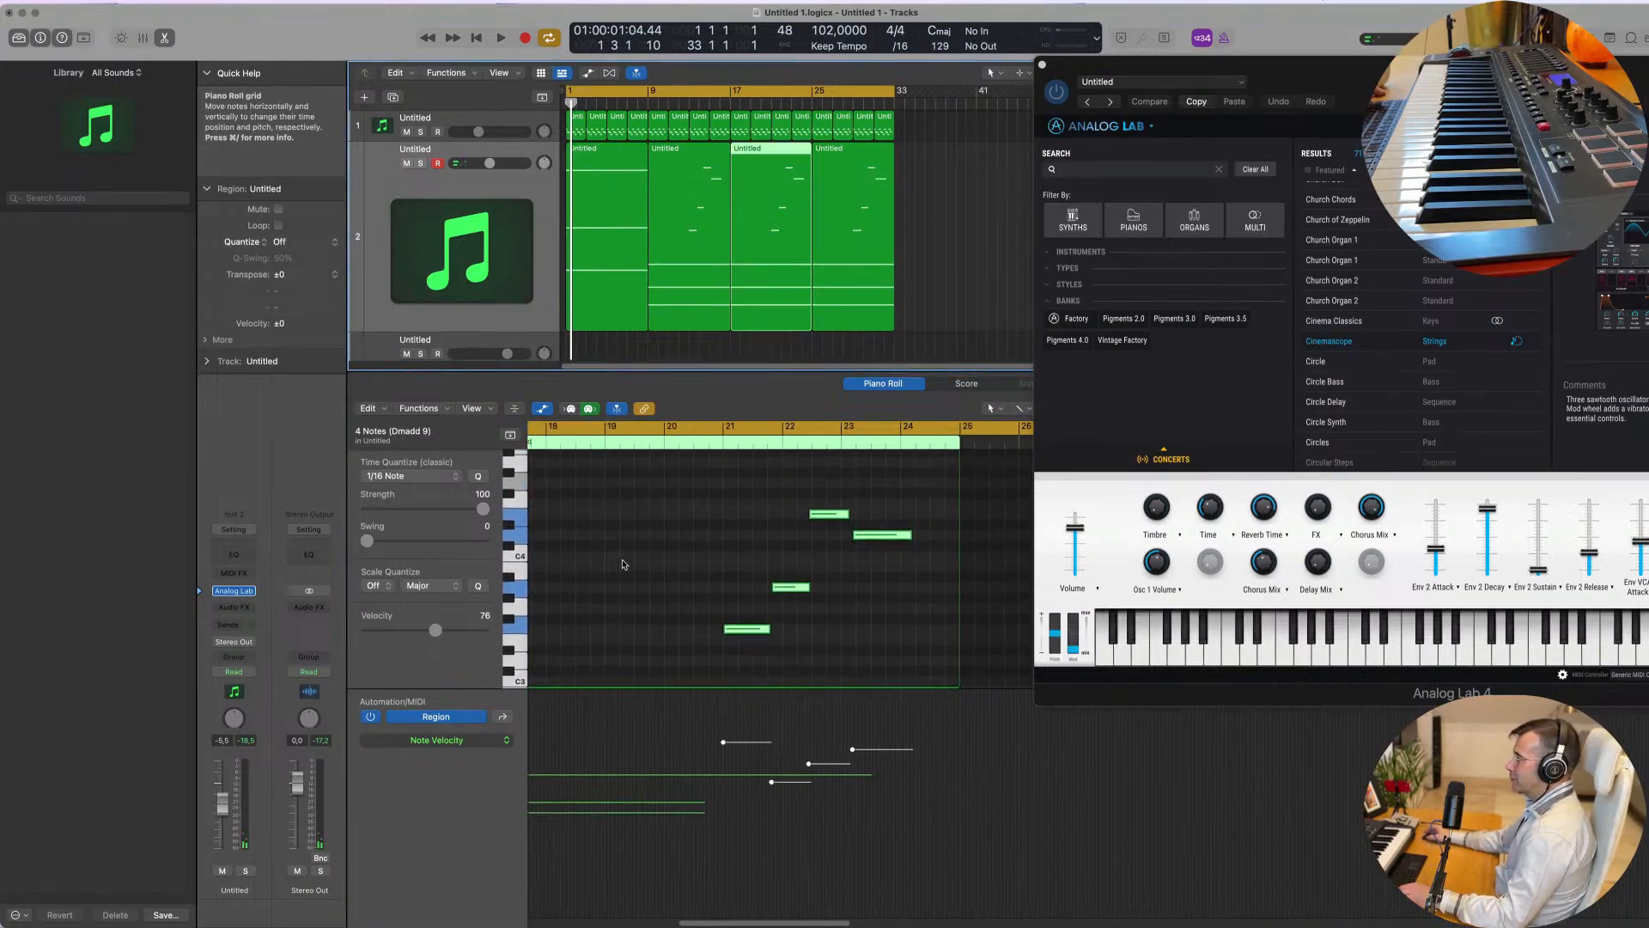
left_click_drag(633, 492, 904, 633)
key("space")
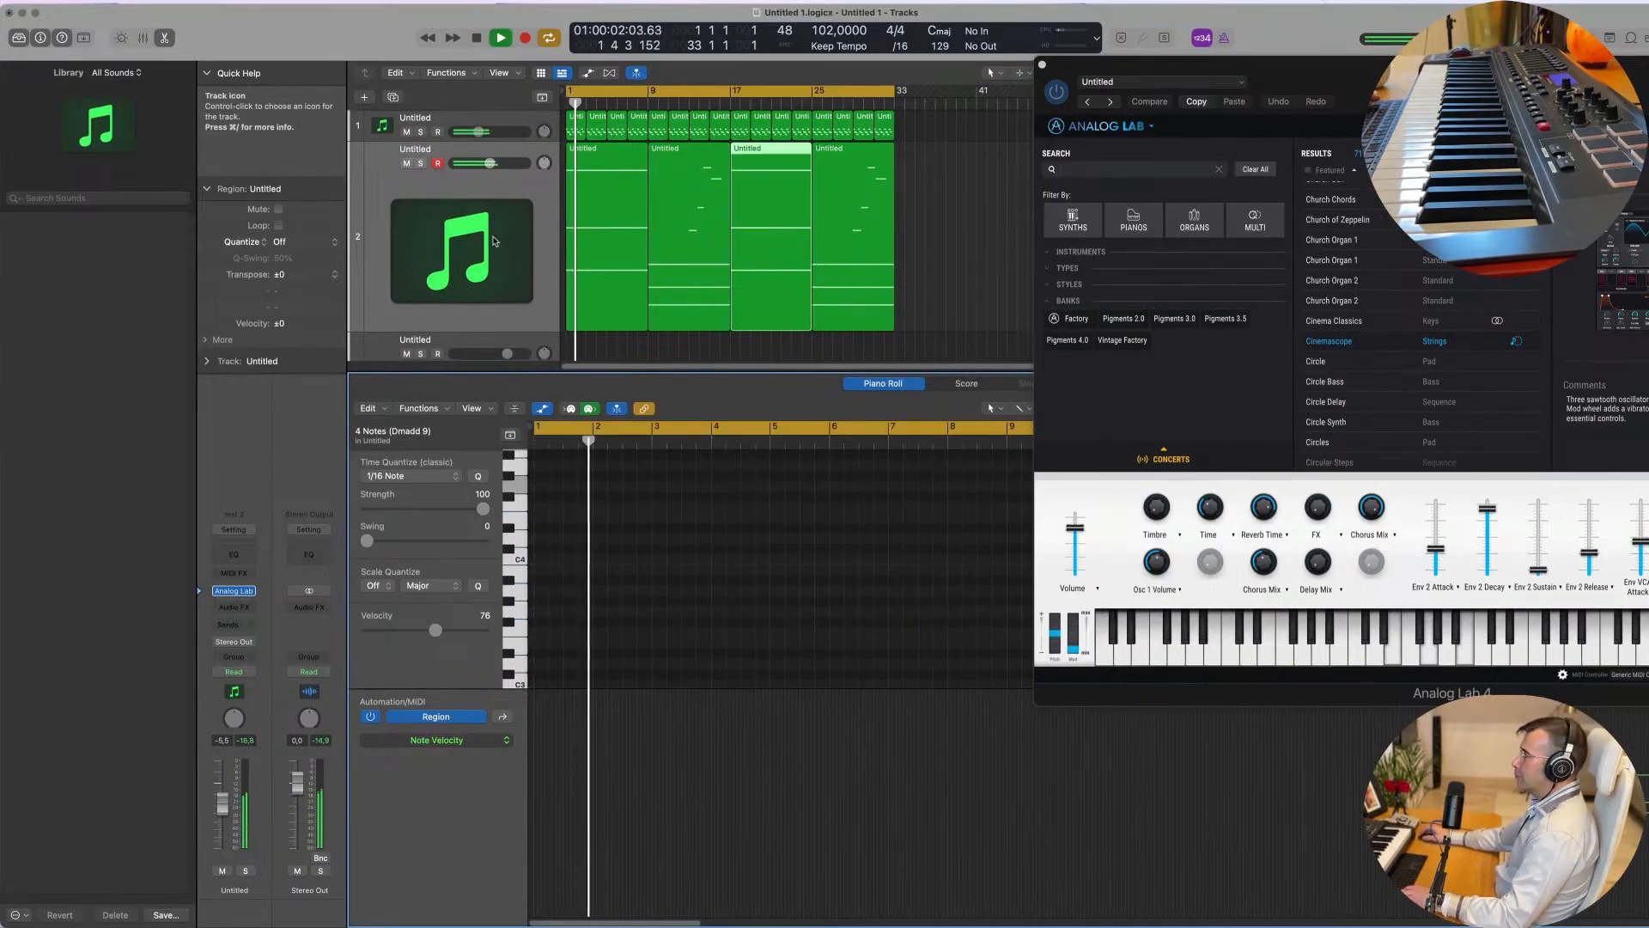
Step: Add a Channel EQ to track 1, shape its low-frequency curve while listening, and close the EQ window
left_click(387, 125)
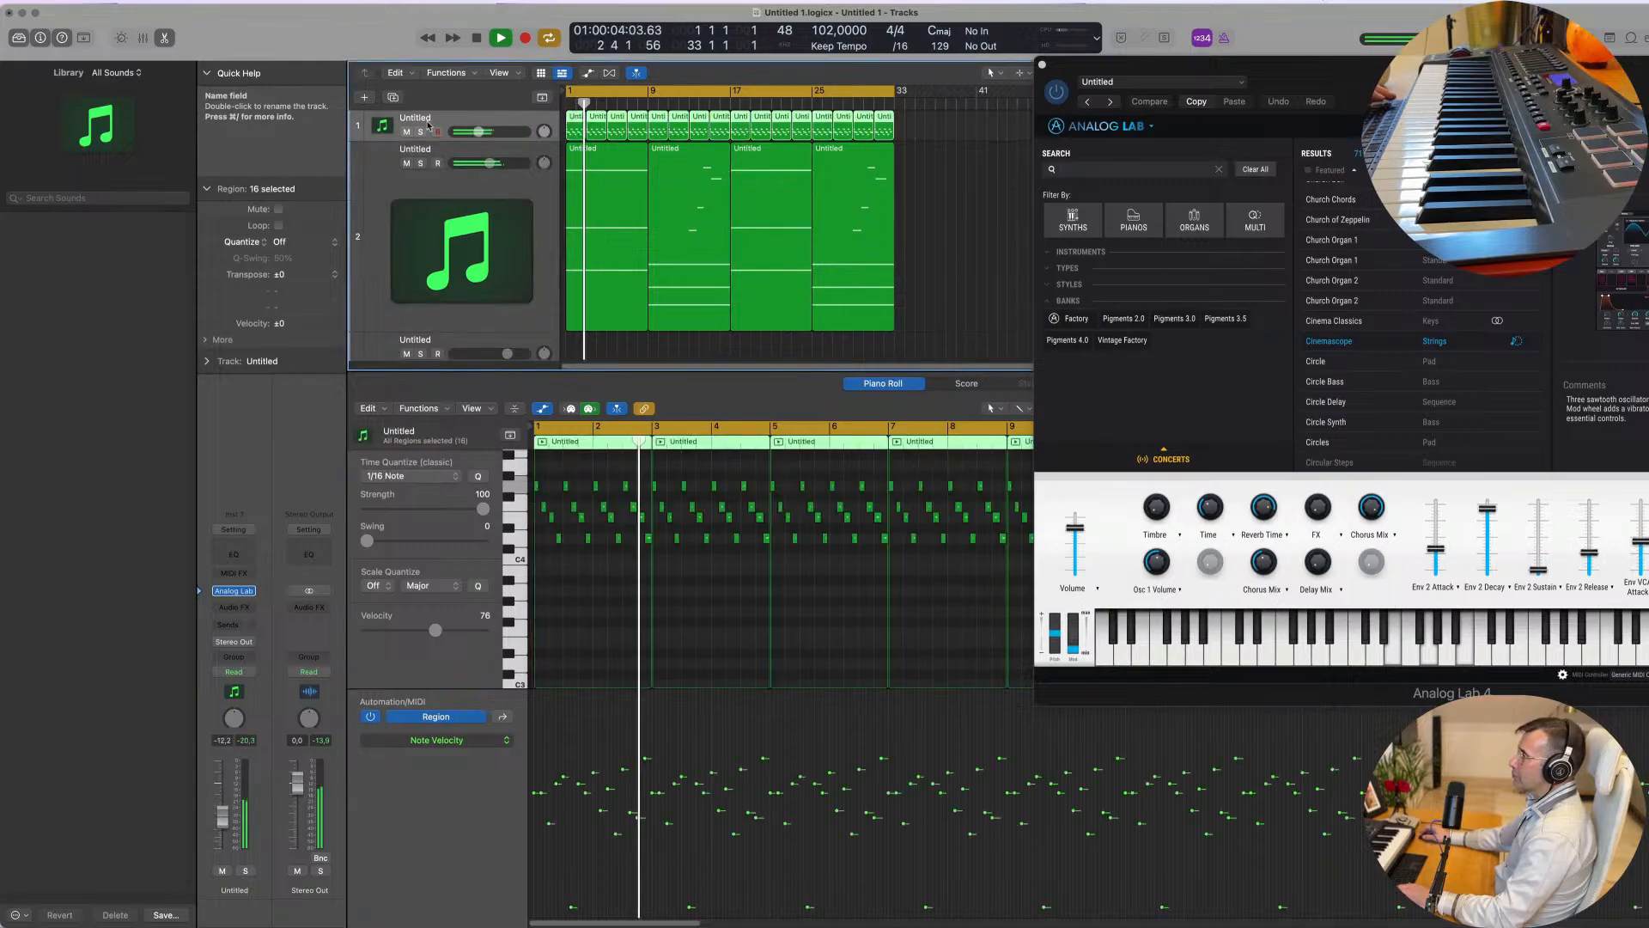
key("space")
key("space")
left_click(230, 556)
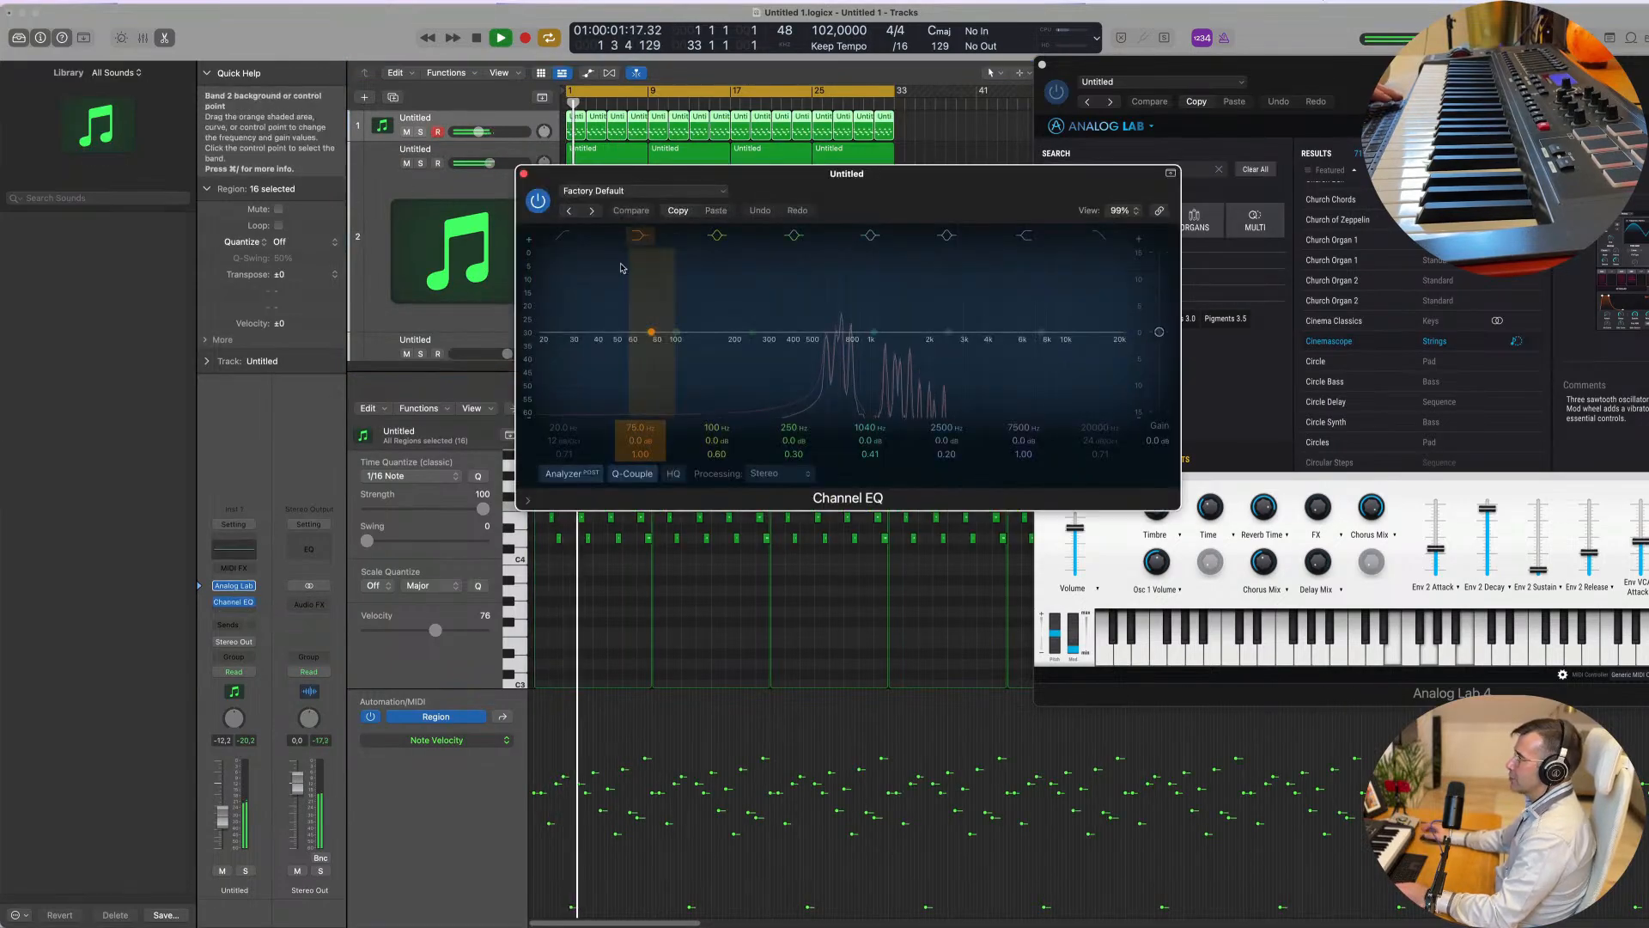
left_click_drag(597, 320, 859, 296)
left_click(523, 178)
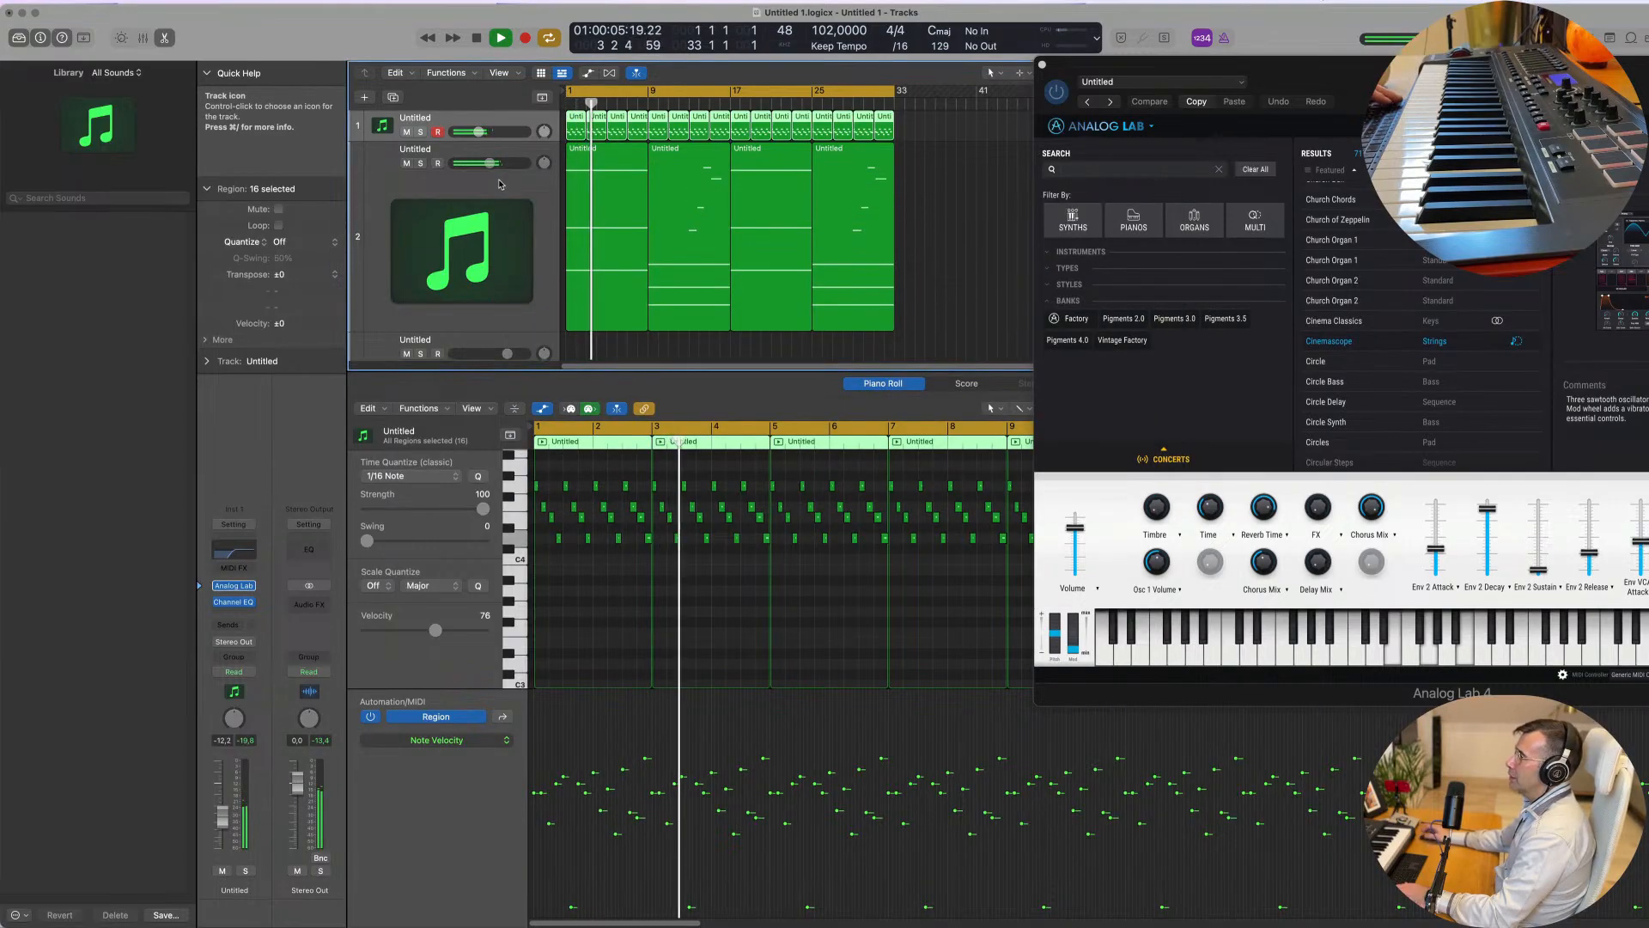
Step: Select track 3, play the arrangement from the start, and open the track's Analog Lab instrument
key("space")
scroll(549, 203, "down", 3)
key("space")
left_click(544, 223)
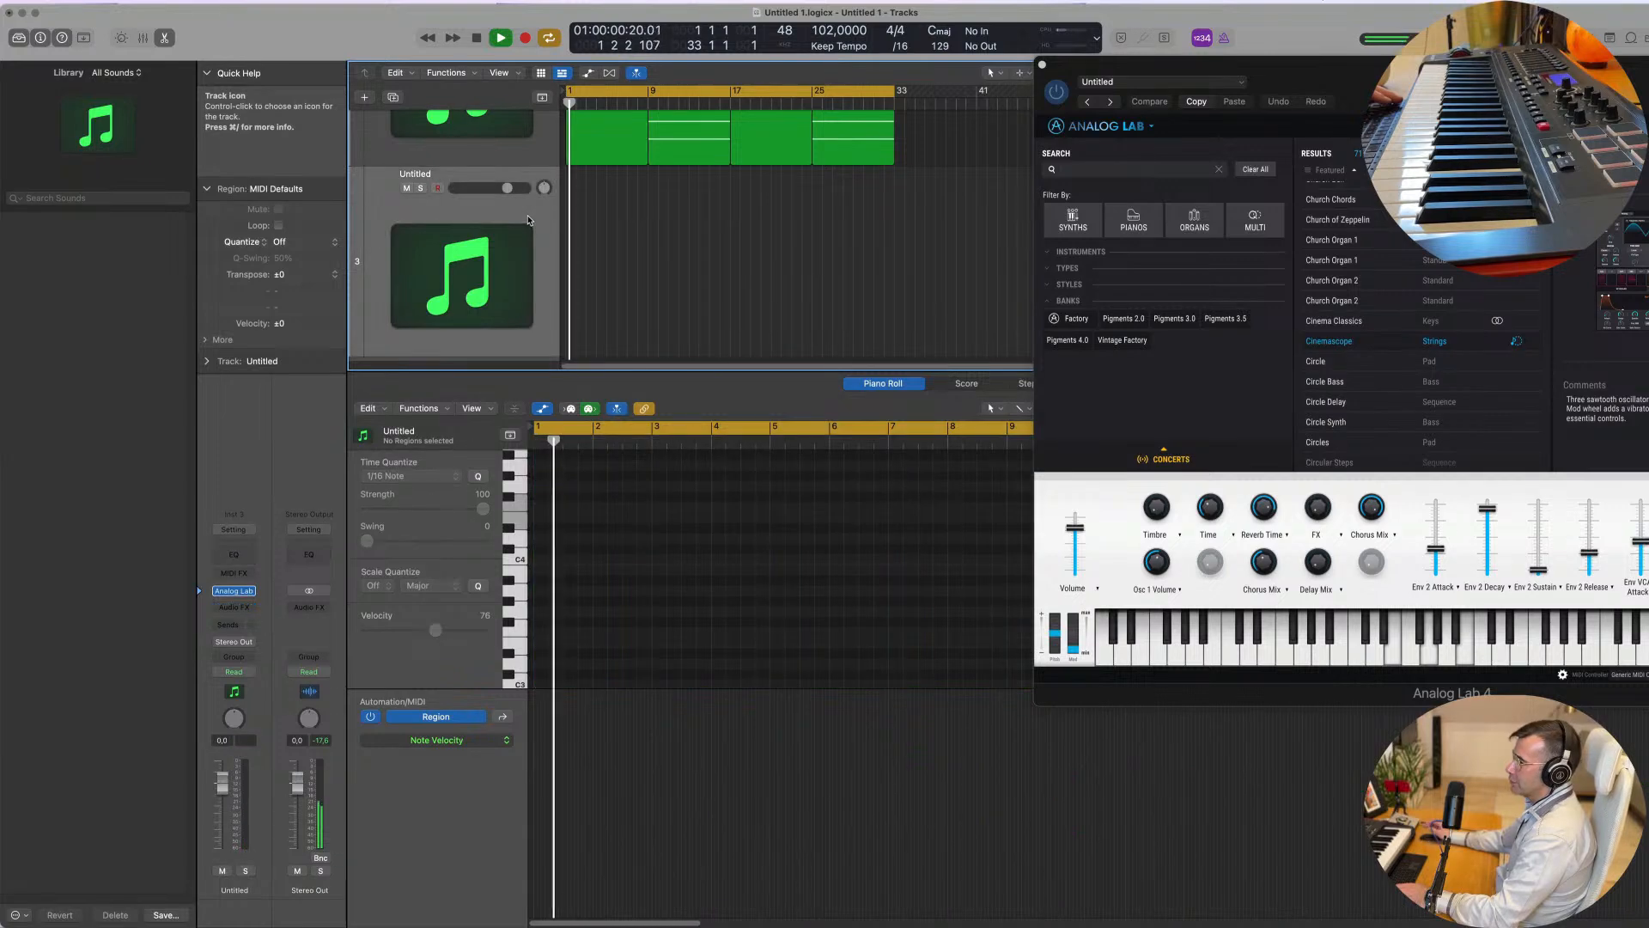
key("space")
key("space")
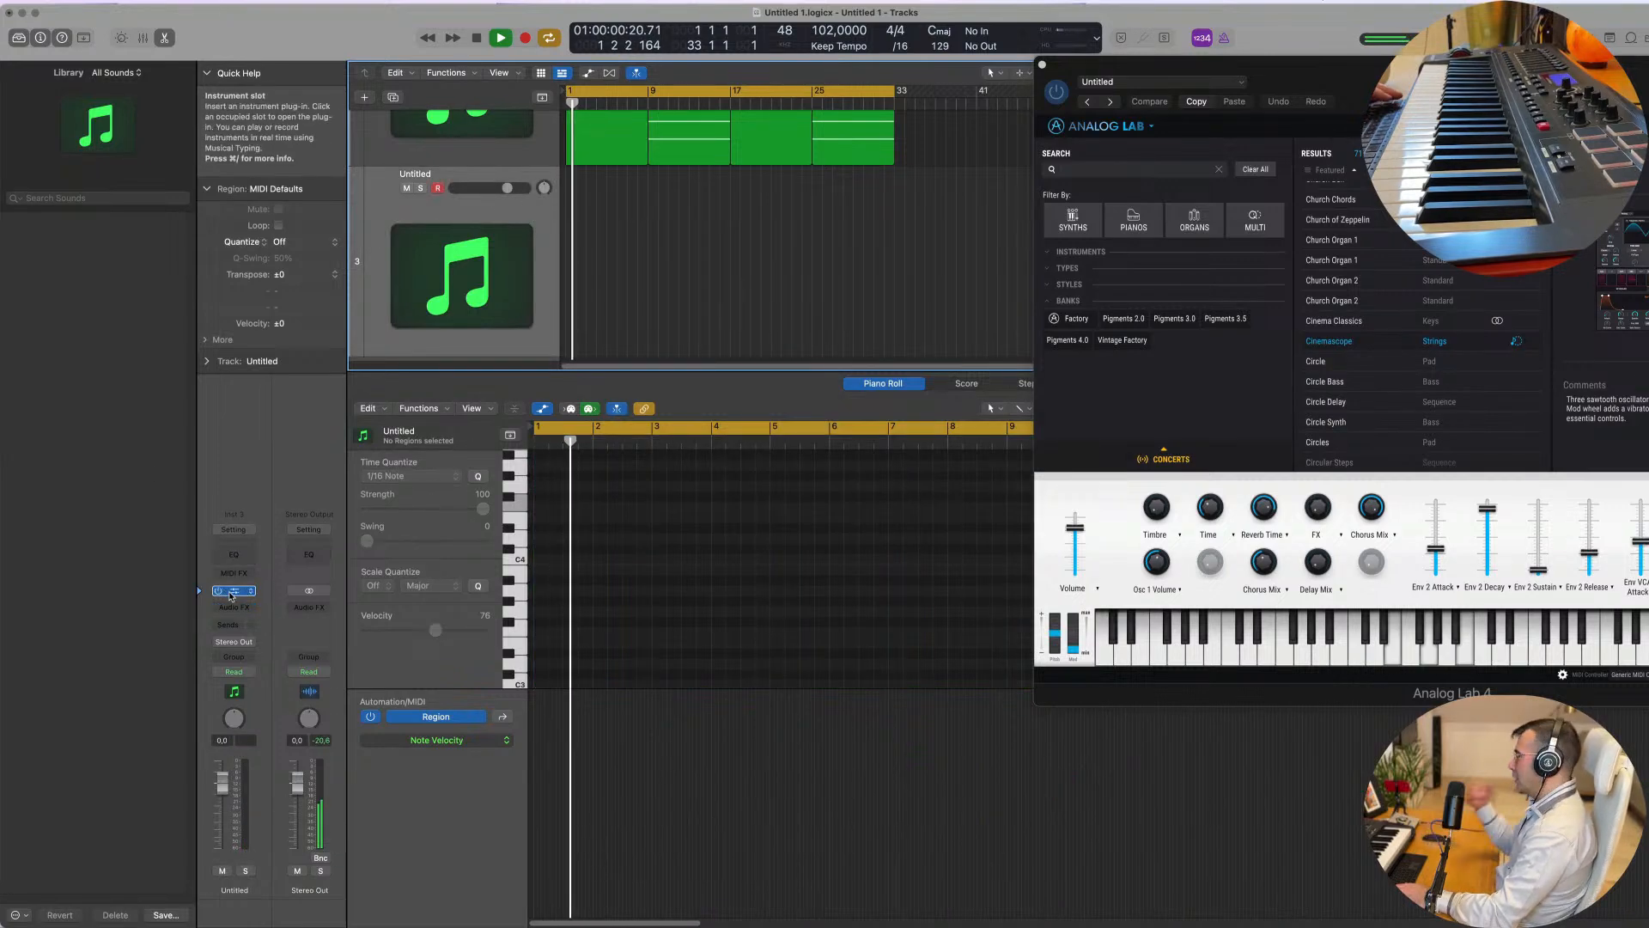
left_click(233, 591)
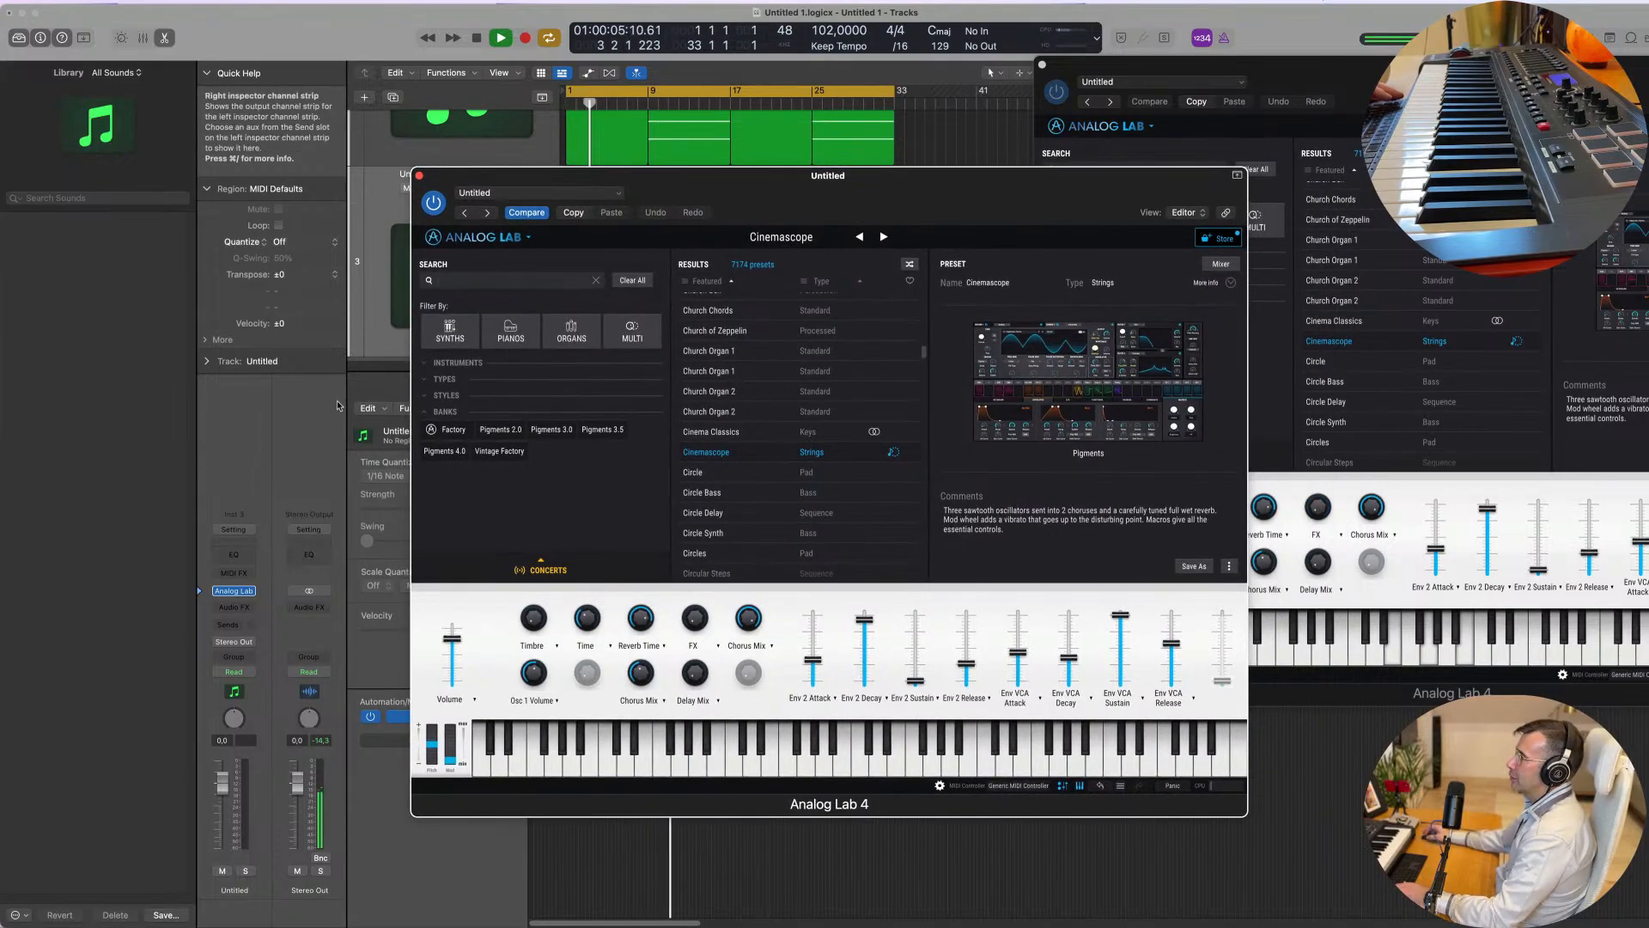
Step: Filter the presets to the Bass type, load Bassup, and lower track 3's volume to about -11.4 dB
left_click(432, 380)
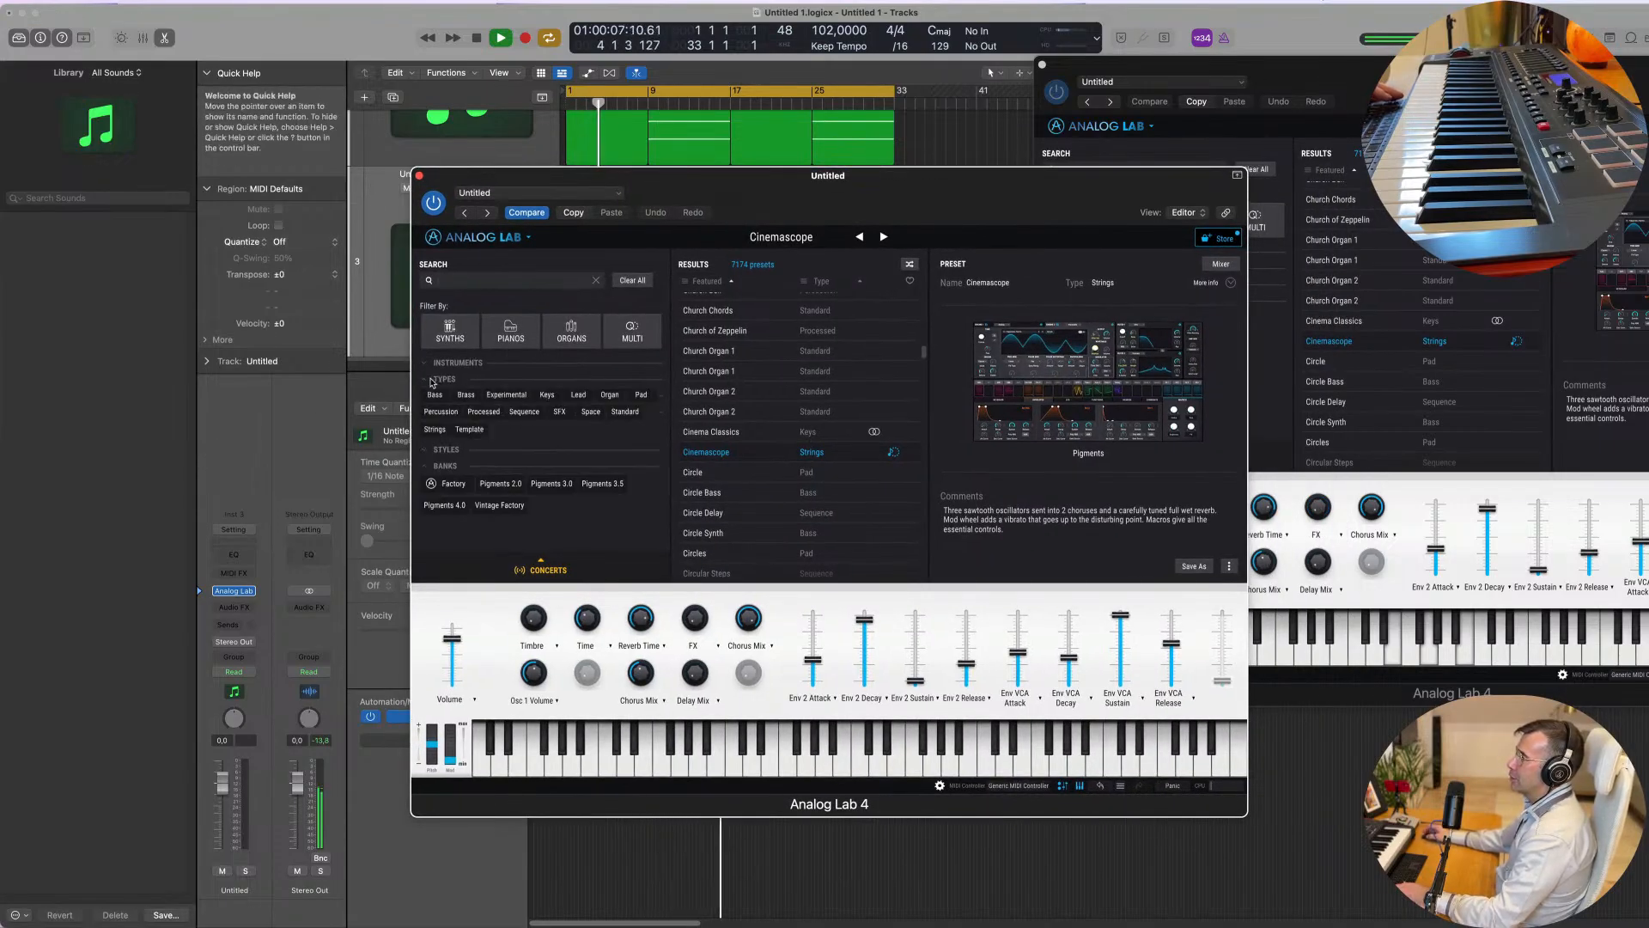
left_click(434, 395)
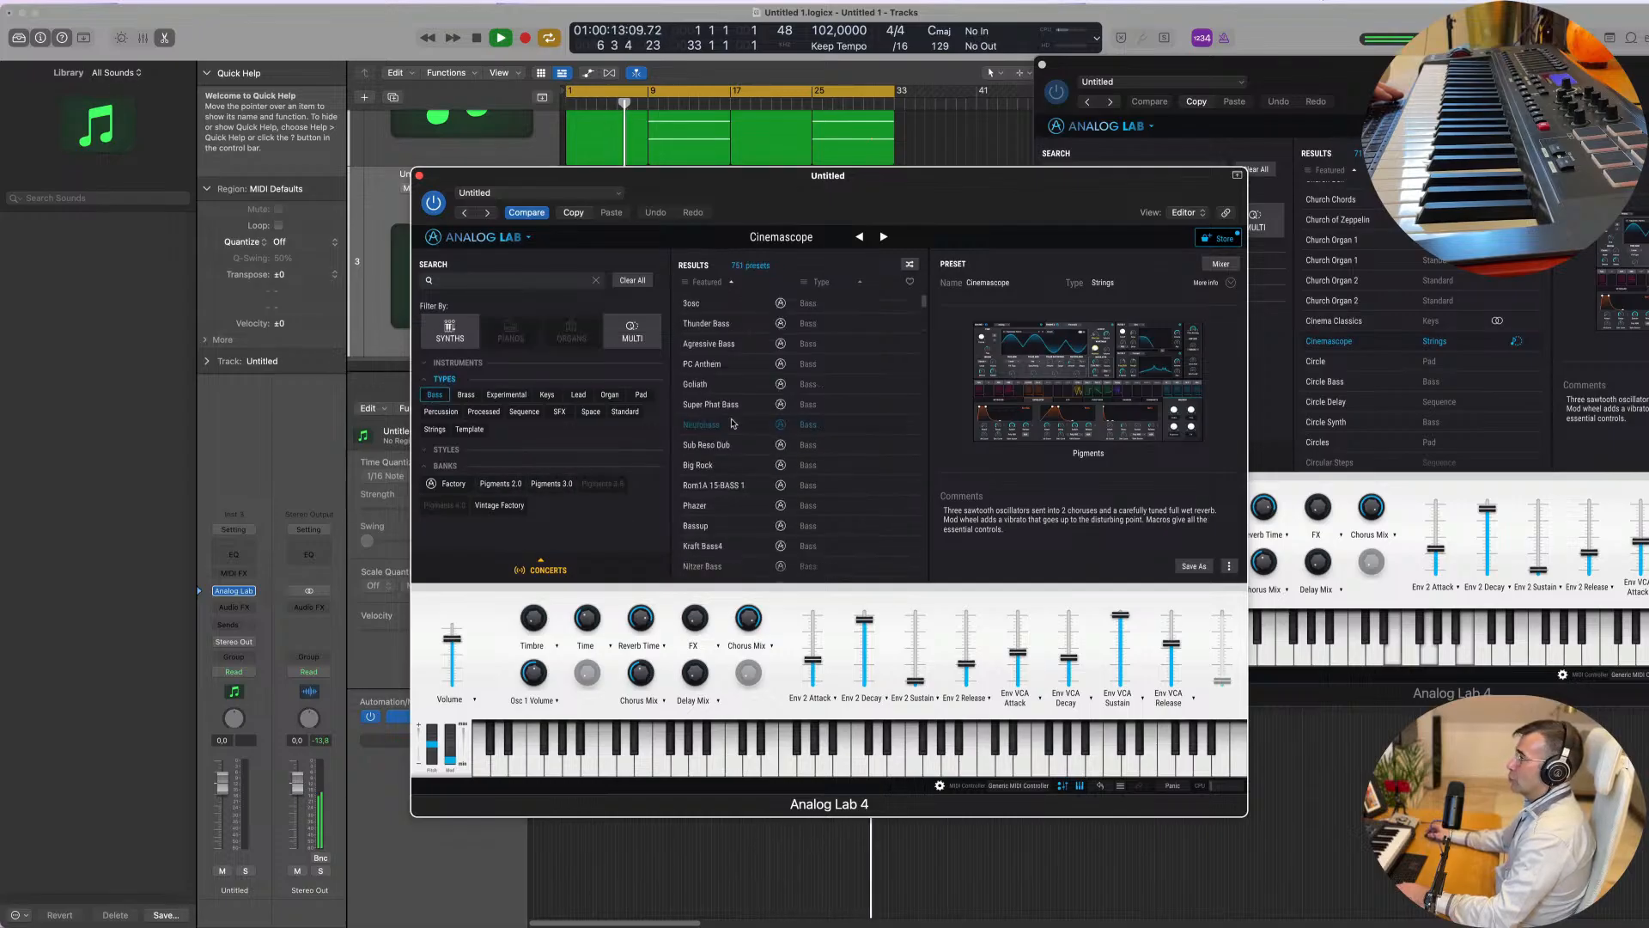
scroll(744, 441, "down", 3)
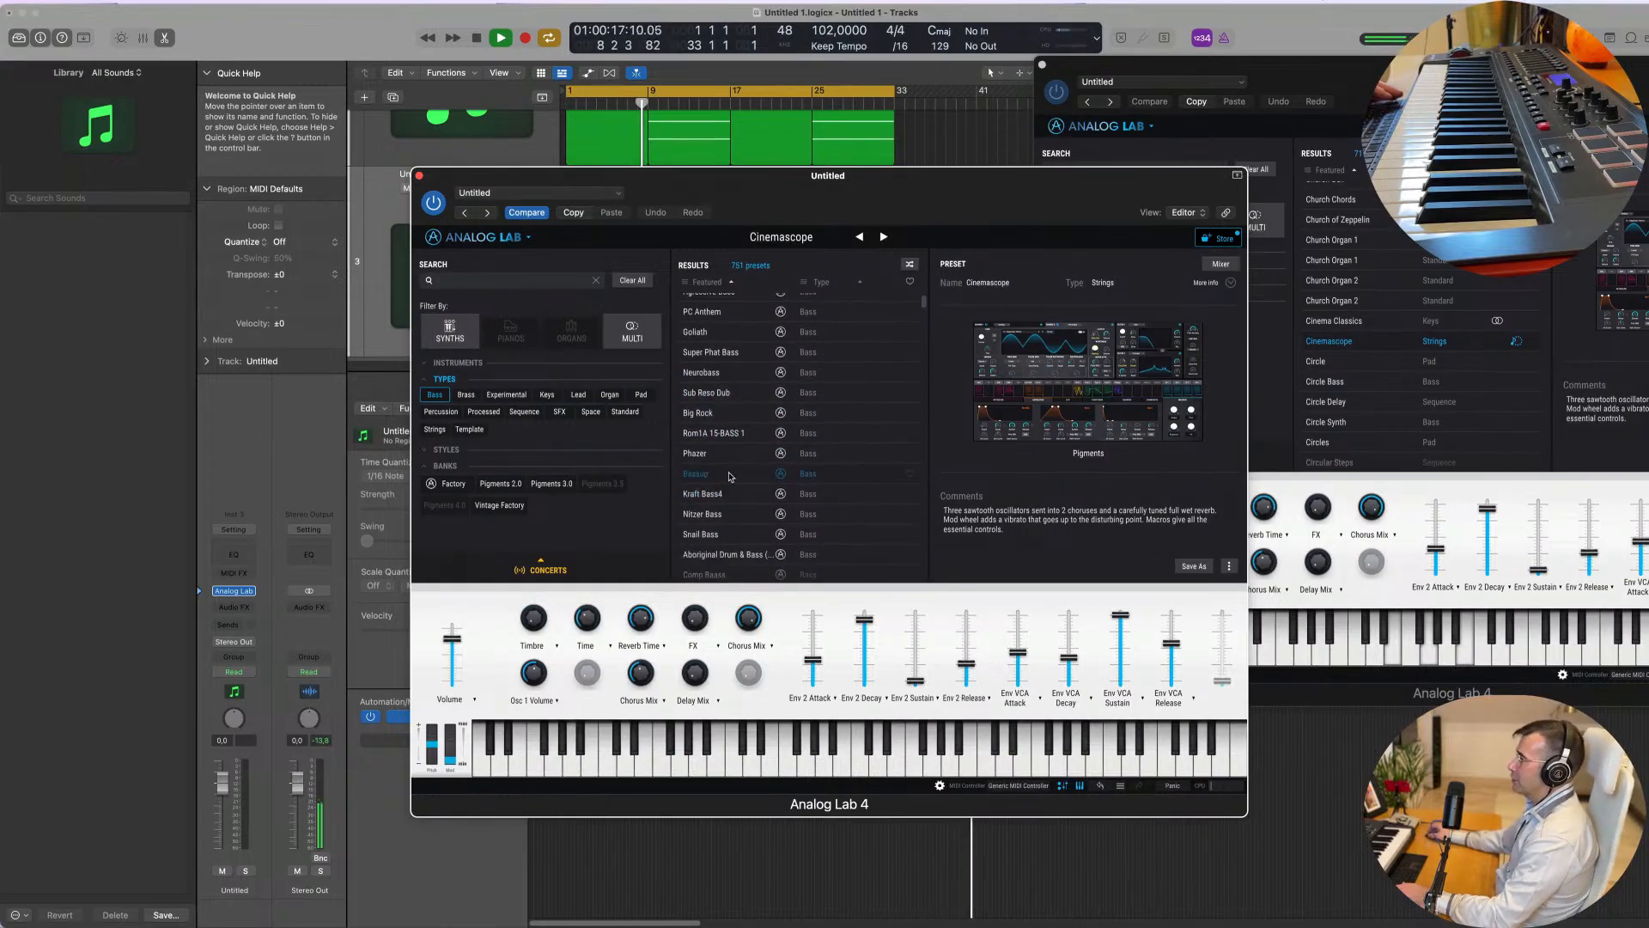
left_click(730, 475)
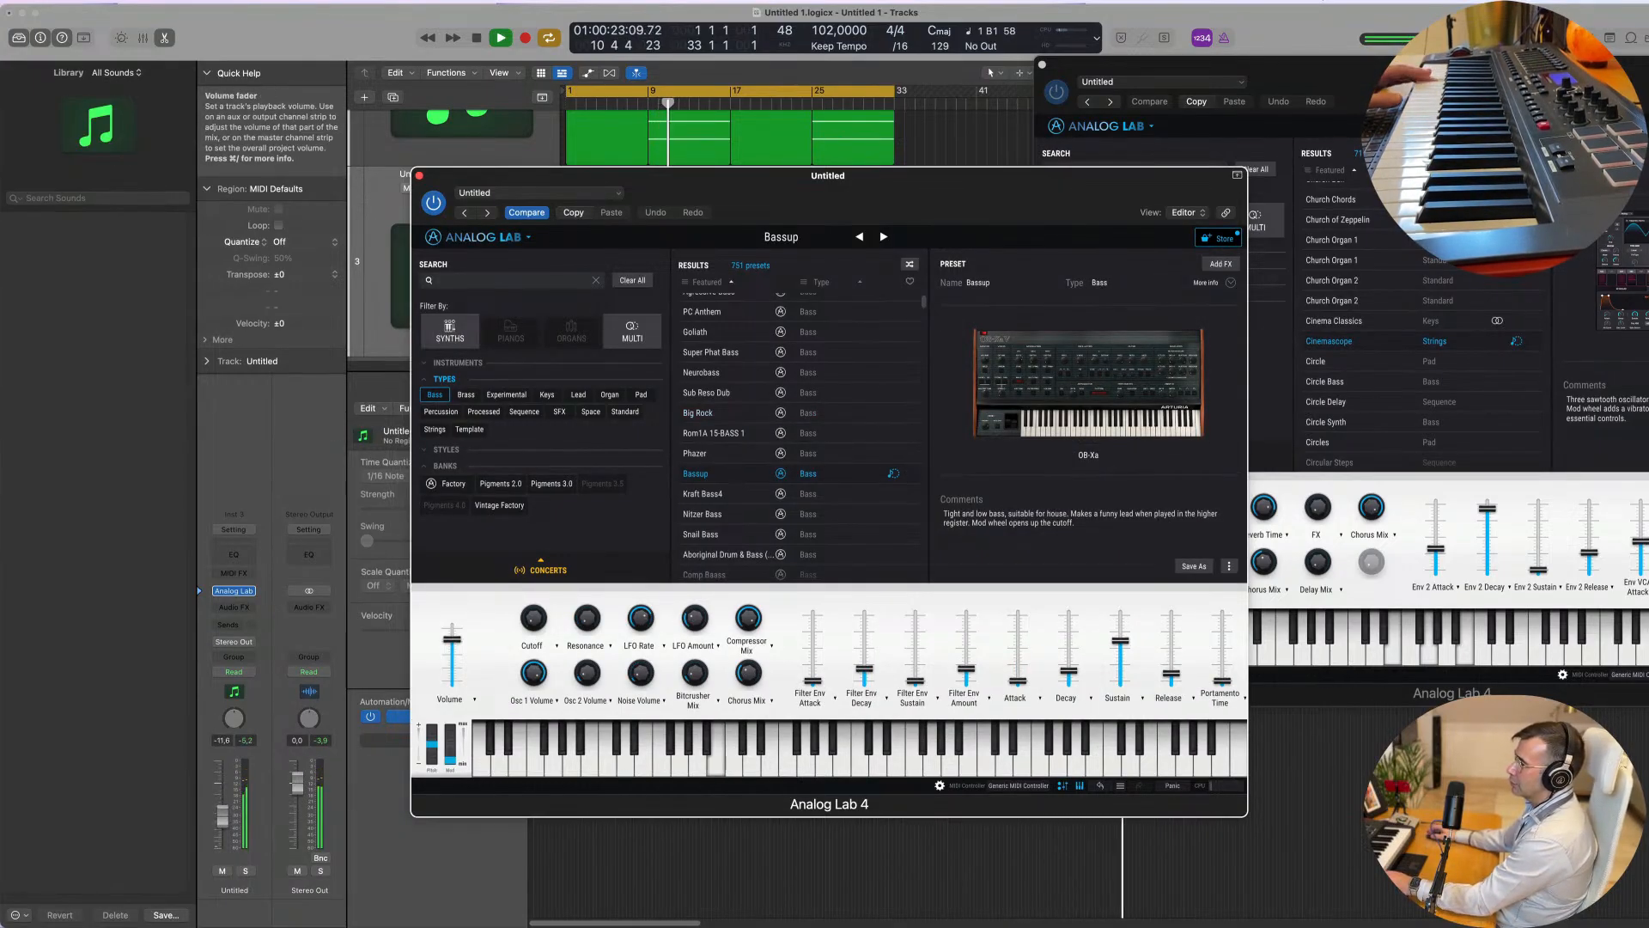
left_click_drag(222, 801, 223, 816)
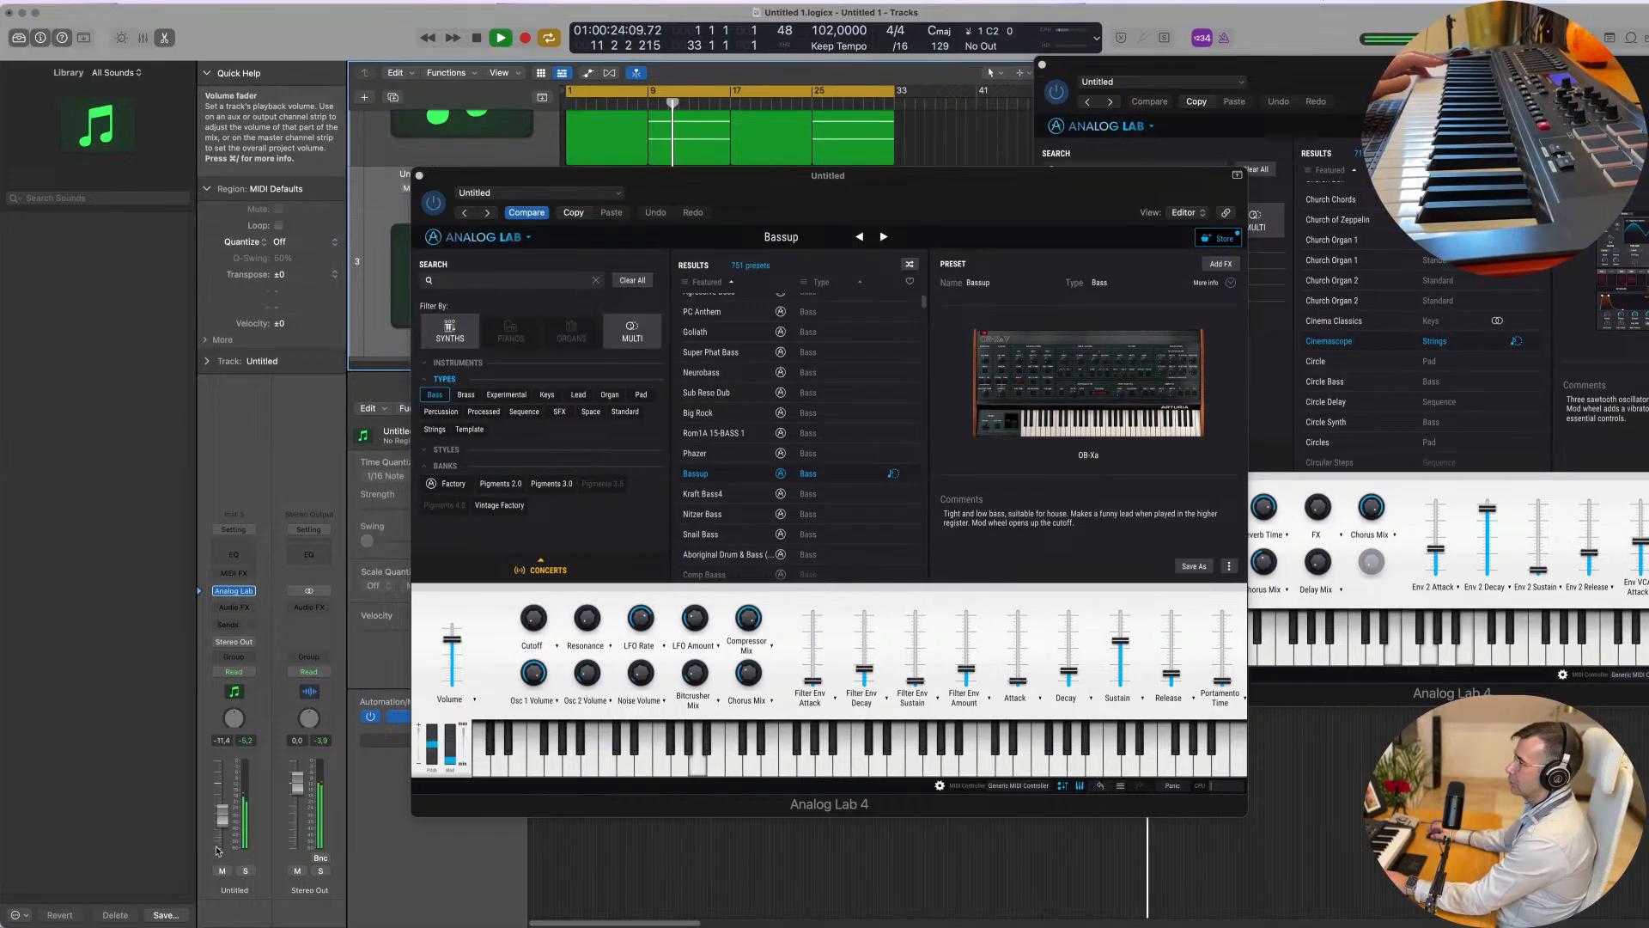
Step: Audition the Kraft Bass4, Rom1A 15-BASS 1 and Phazer presets, and load Nitzer Bass for recording track 3
left_click(710, 499)
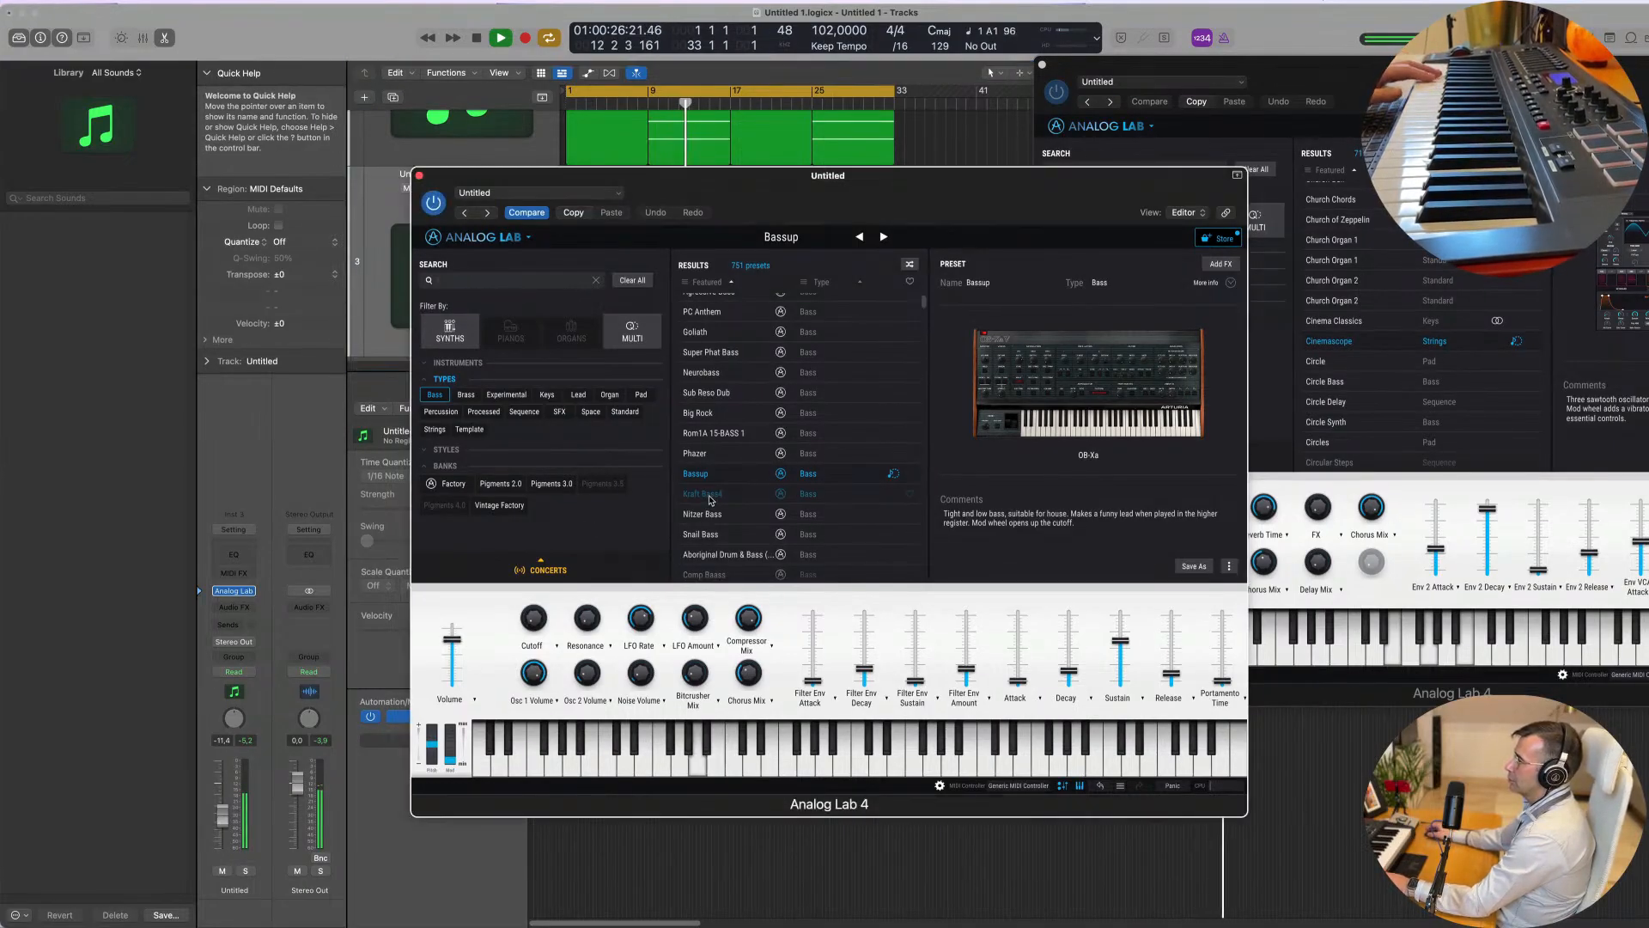
left_click(710, 495)
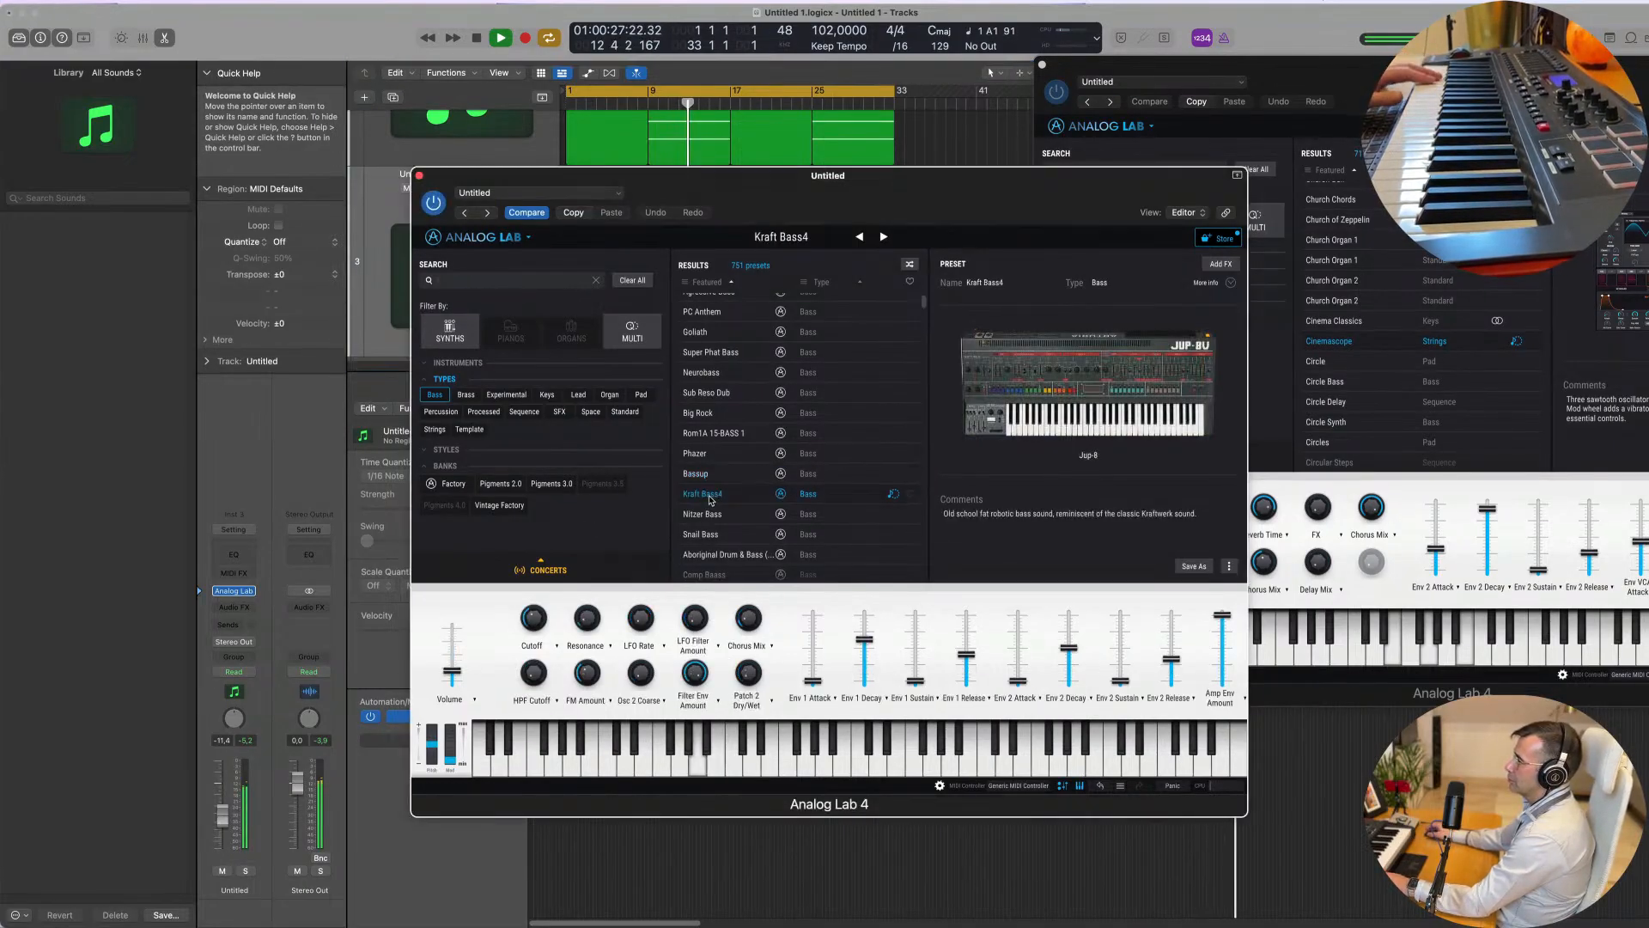
left_click(721, 433)
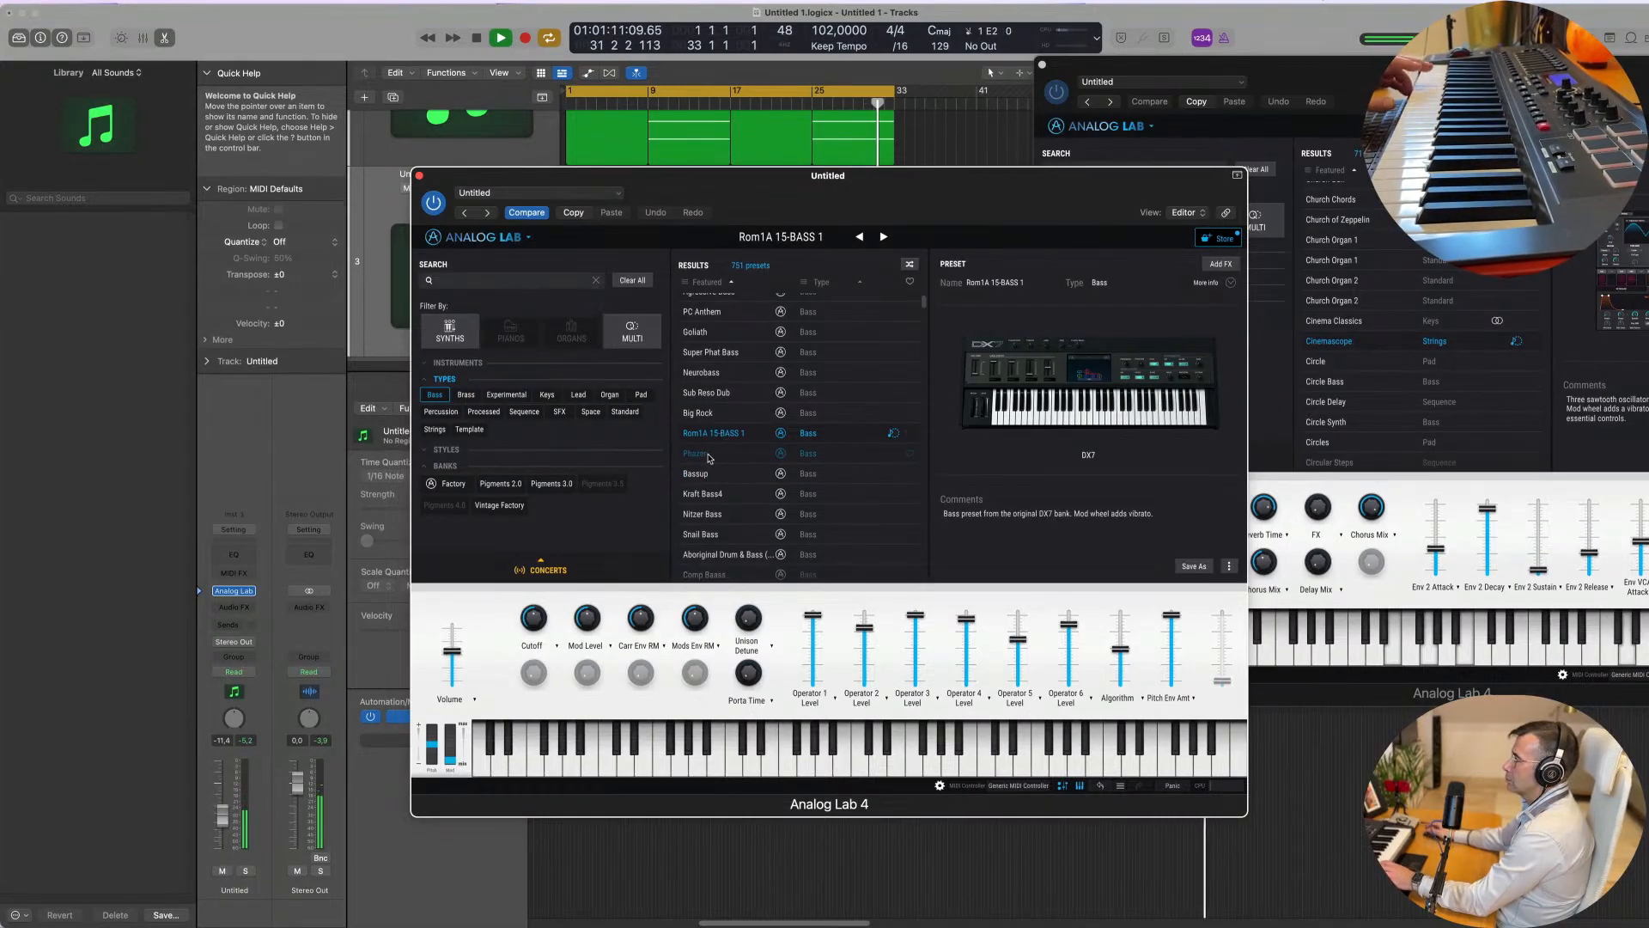
left_click(698, 454)
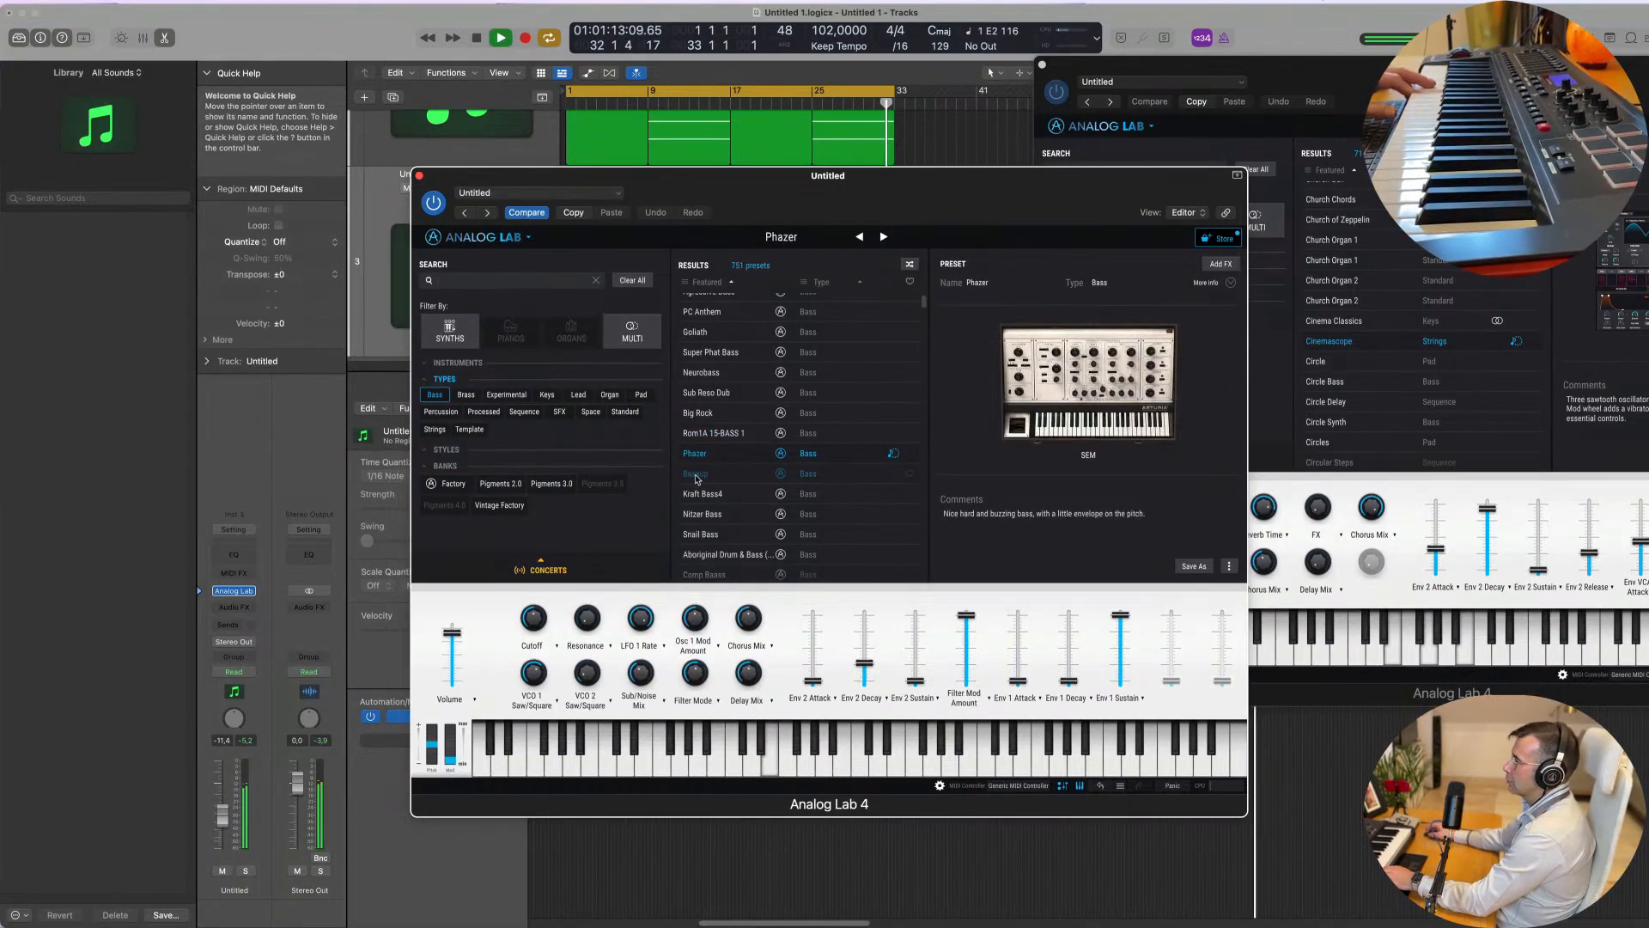
left_click(711, 475)
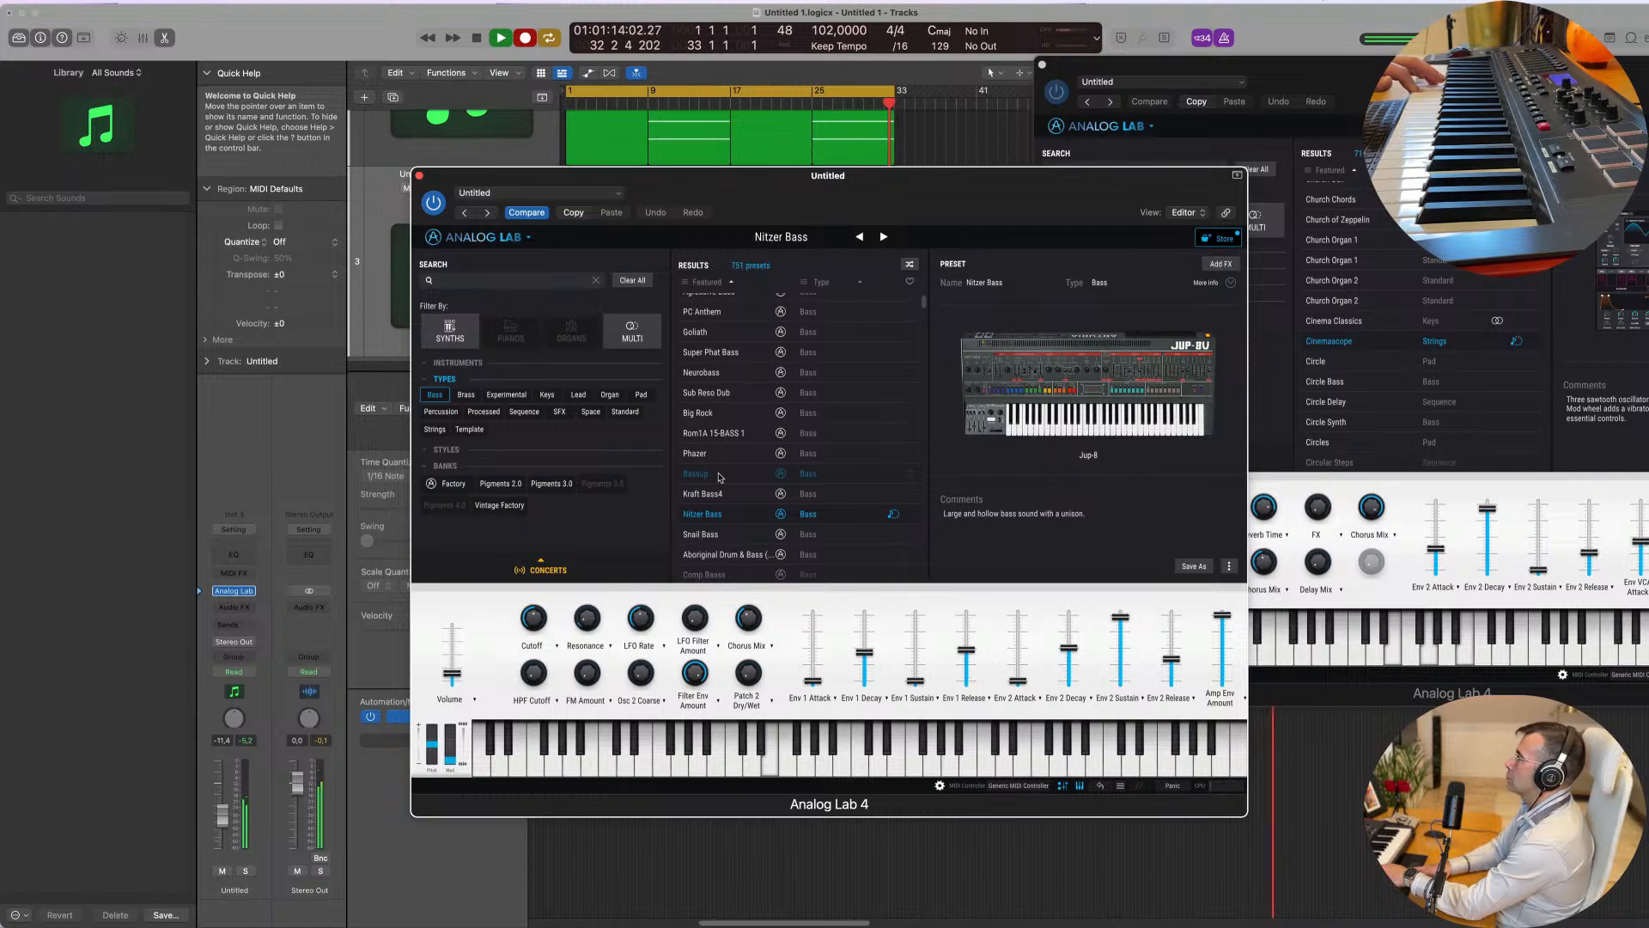
Step: Stop the bass recording, move the recorded region on track 3 to bar 1, and play it back
key("space")
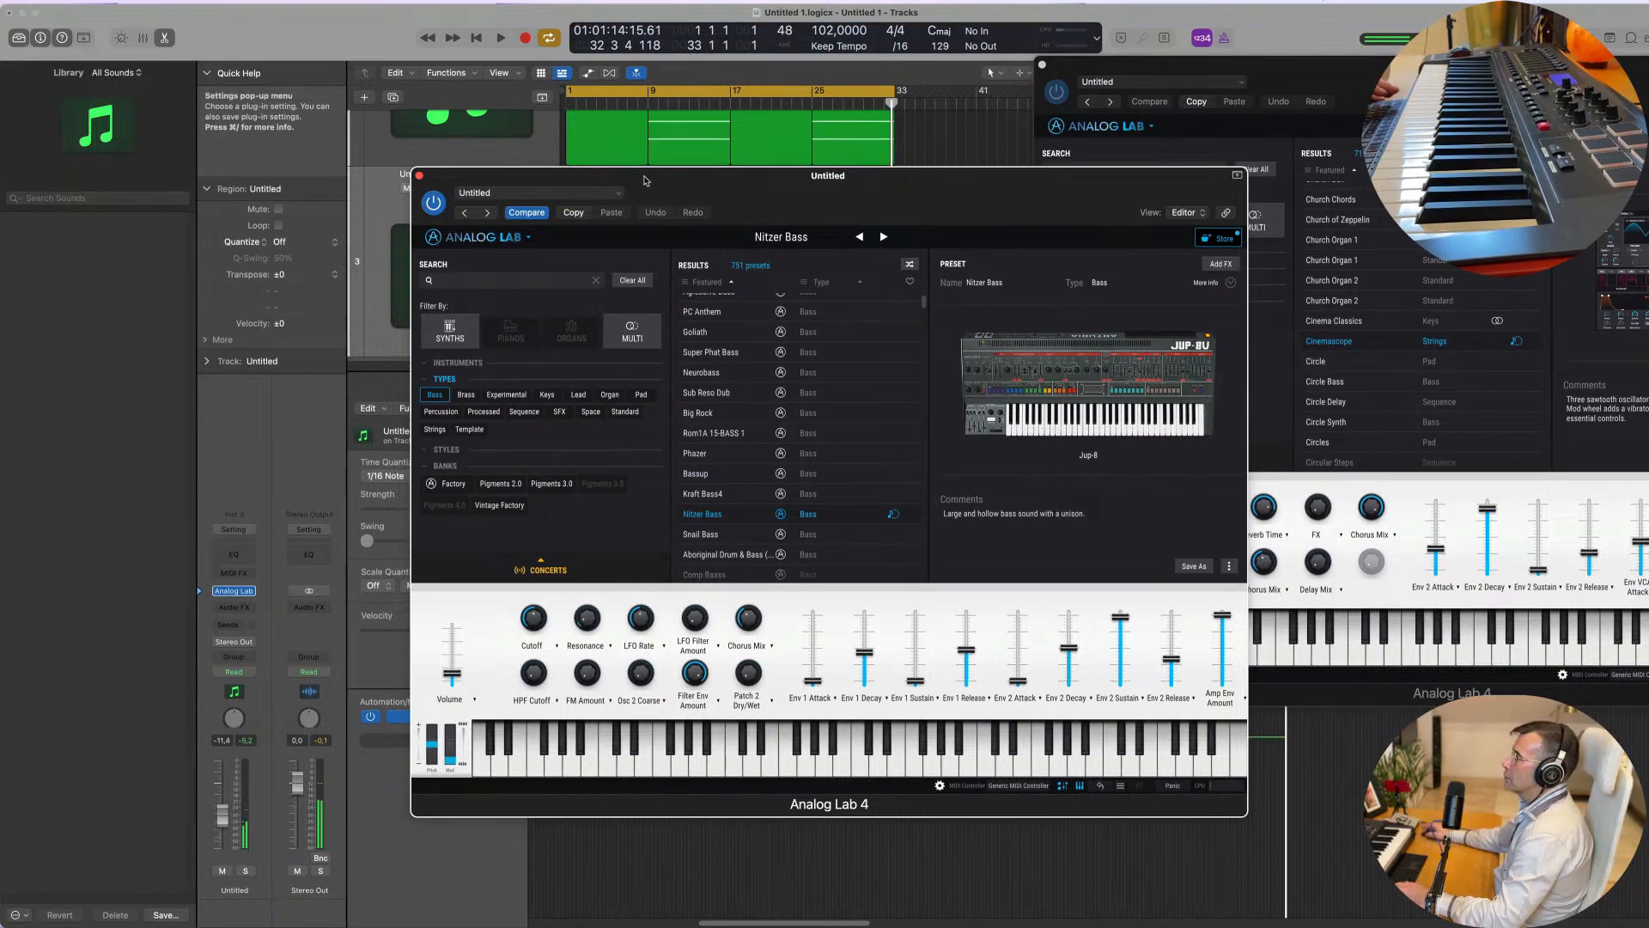
left_click_drag(643, 177, 1446, 201)
left_click_drag(832, 176, 635, 176)
key("space")
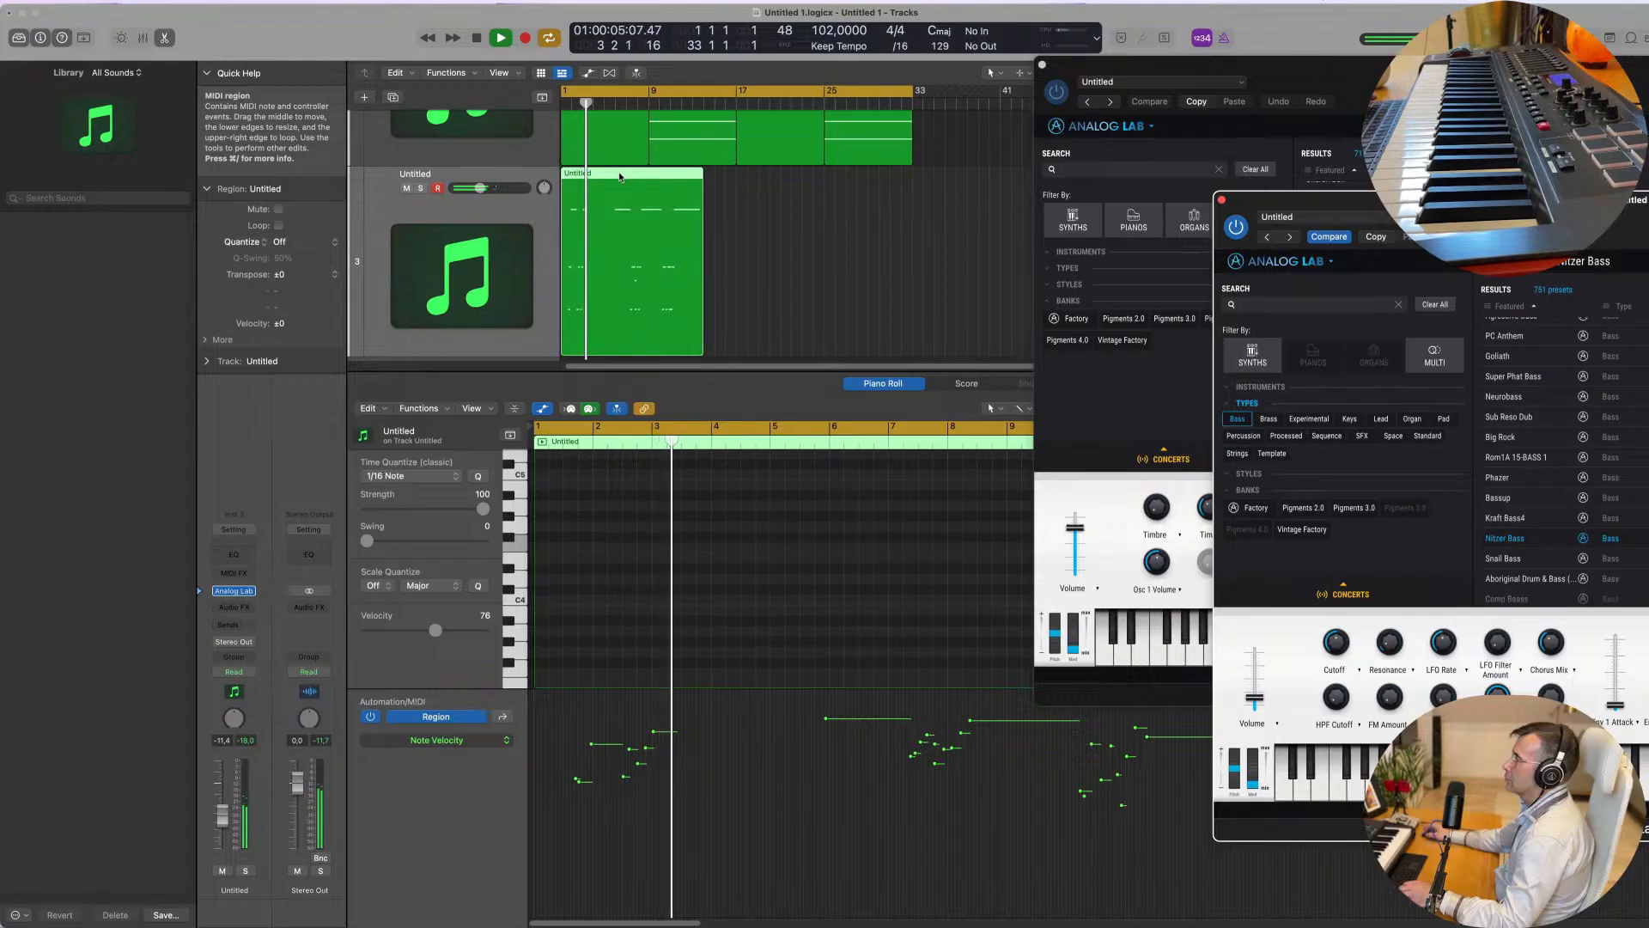
Step: Split the bass region at bar 6, delete the first part, and move the remaining part to bar 1
left_click(658, 181)
key("super+t")
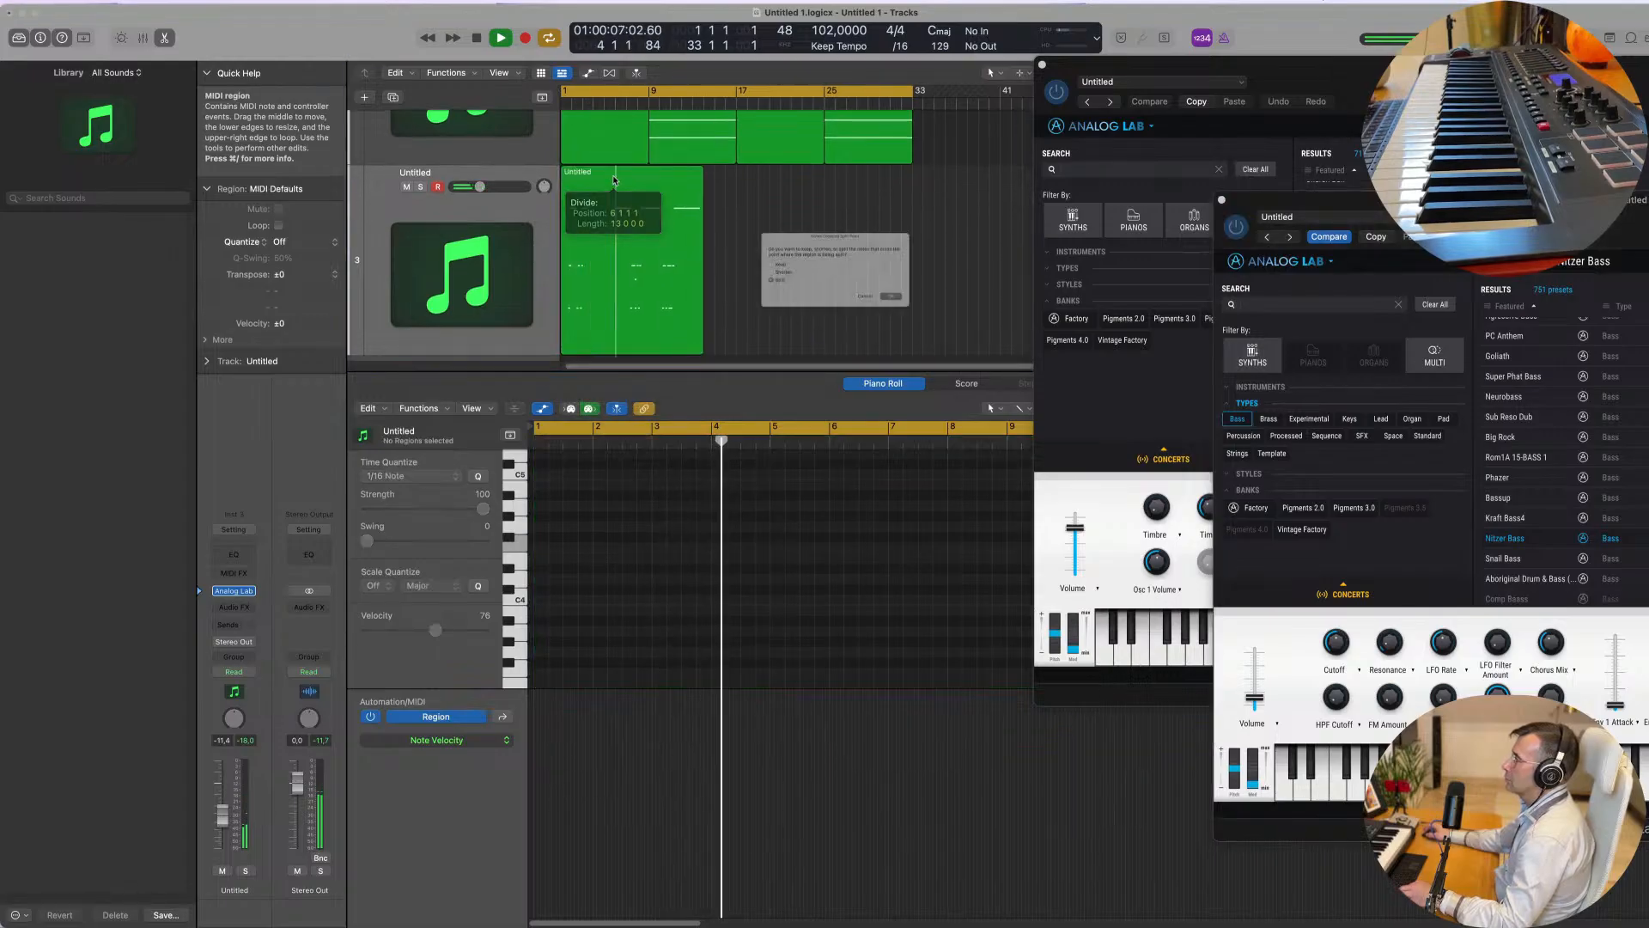
left_click(939, 318)
left_click(586, 188)
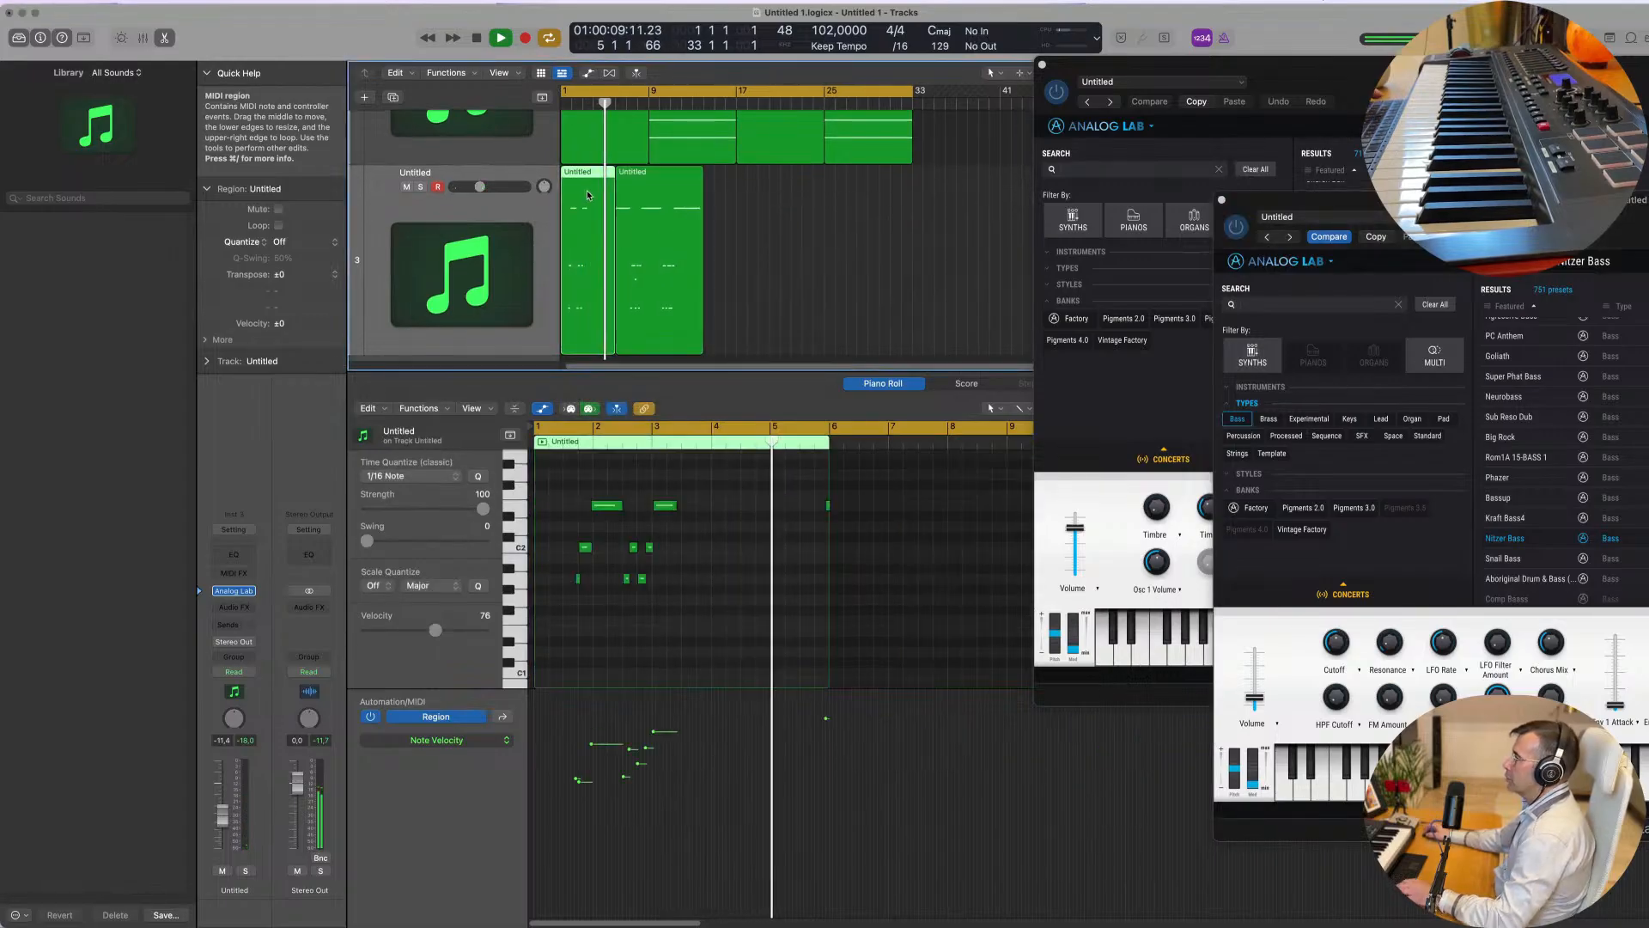
key("BackSpace")
key("space")
left_click_drag(660, 184, 604, 181)
Step: Play the trimmed bass region on track 3 and select all of its notes in the Piano Roll
left_click_drag(1527, 206, 1095, 177)
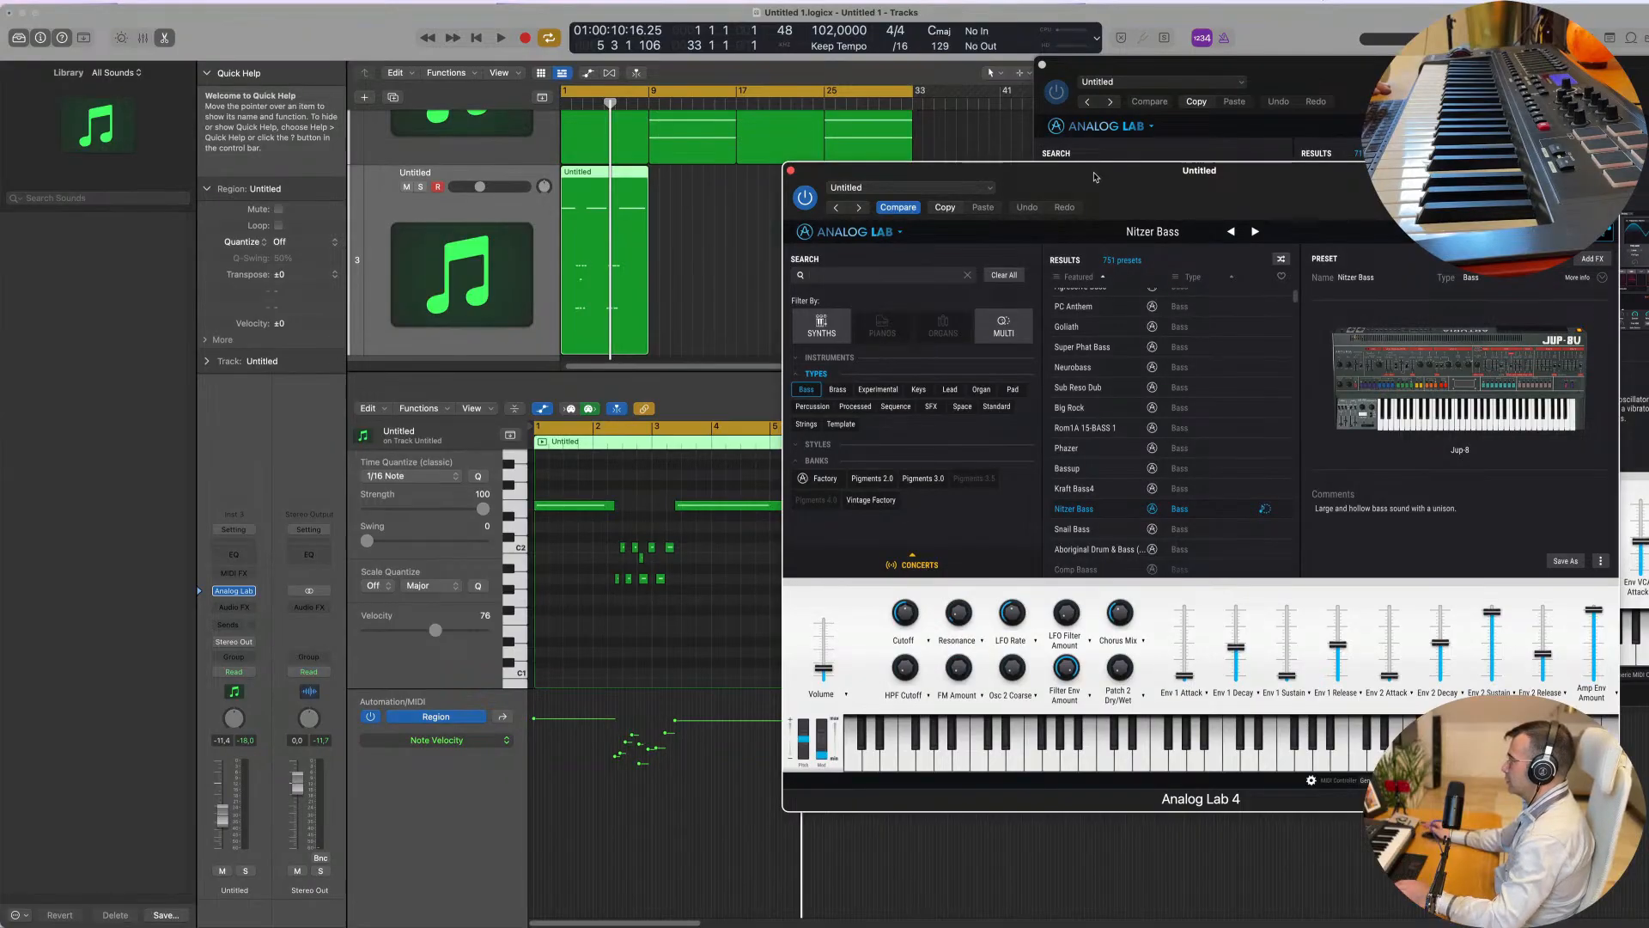
left_click_drag(1095, 177, 1089, 179)
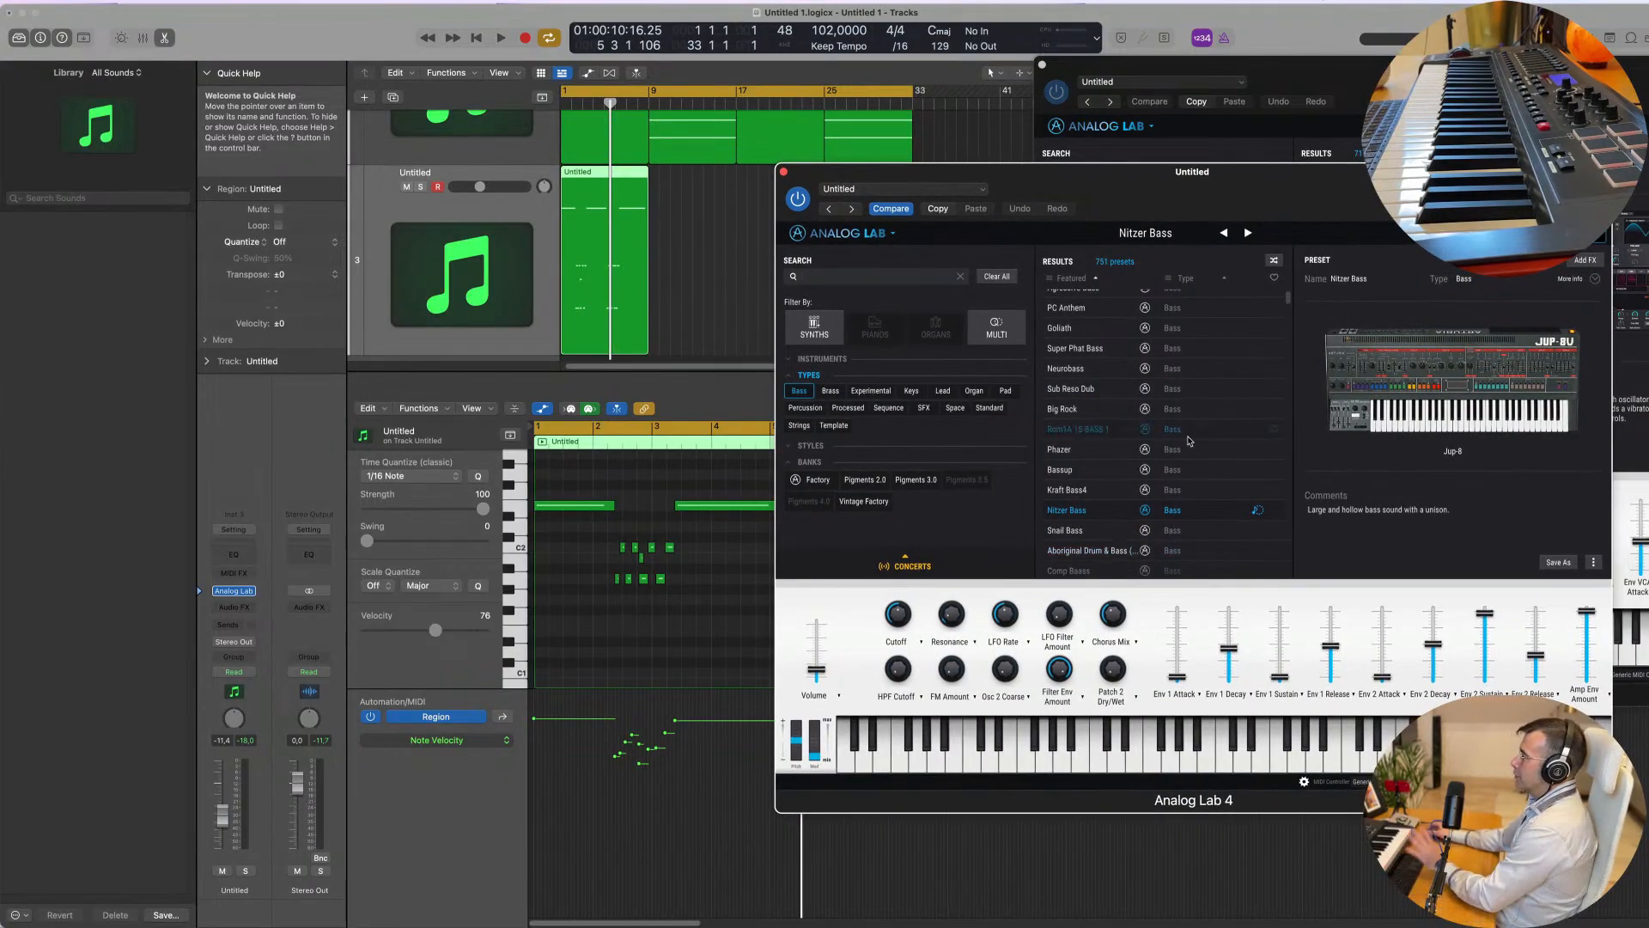
left_click(530, 211)
key("space")
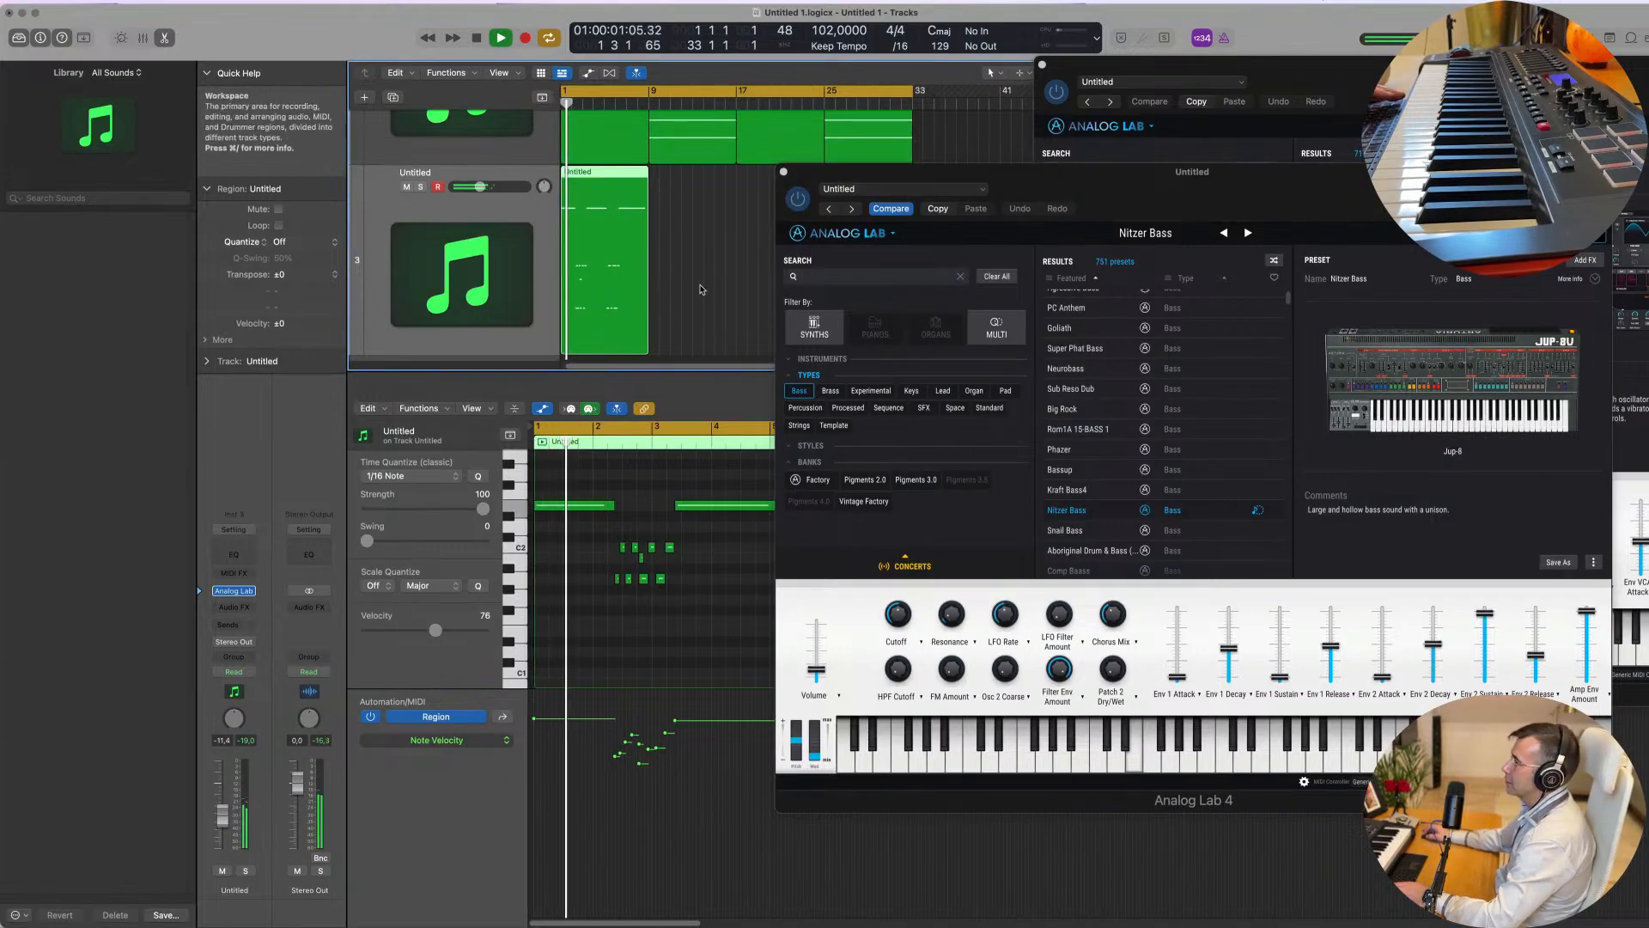
left_click(628, 607)
key("space")
key("super+a")
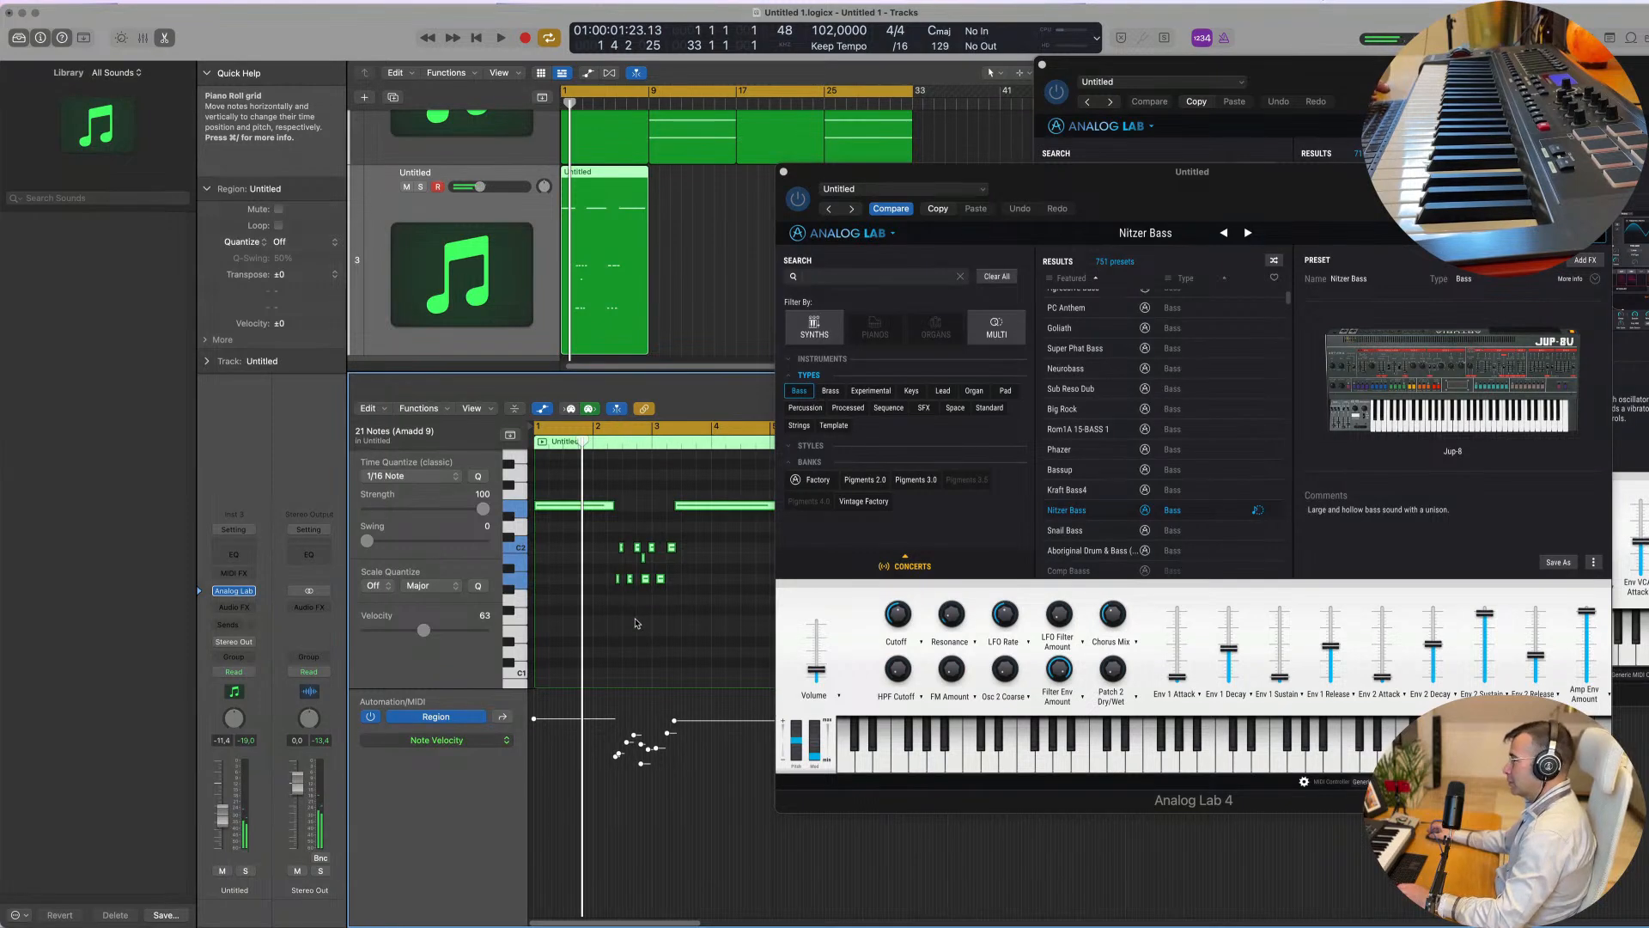
Step: Examine the timing of the bass notes in the Piano Roll at different zoom levels while playing the region
key("space")
scroll(649, 619, "up", 3)
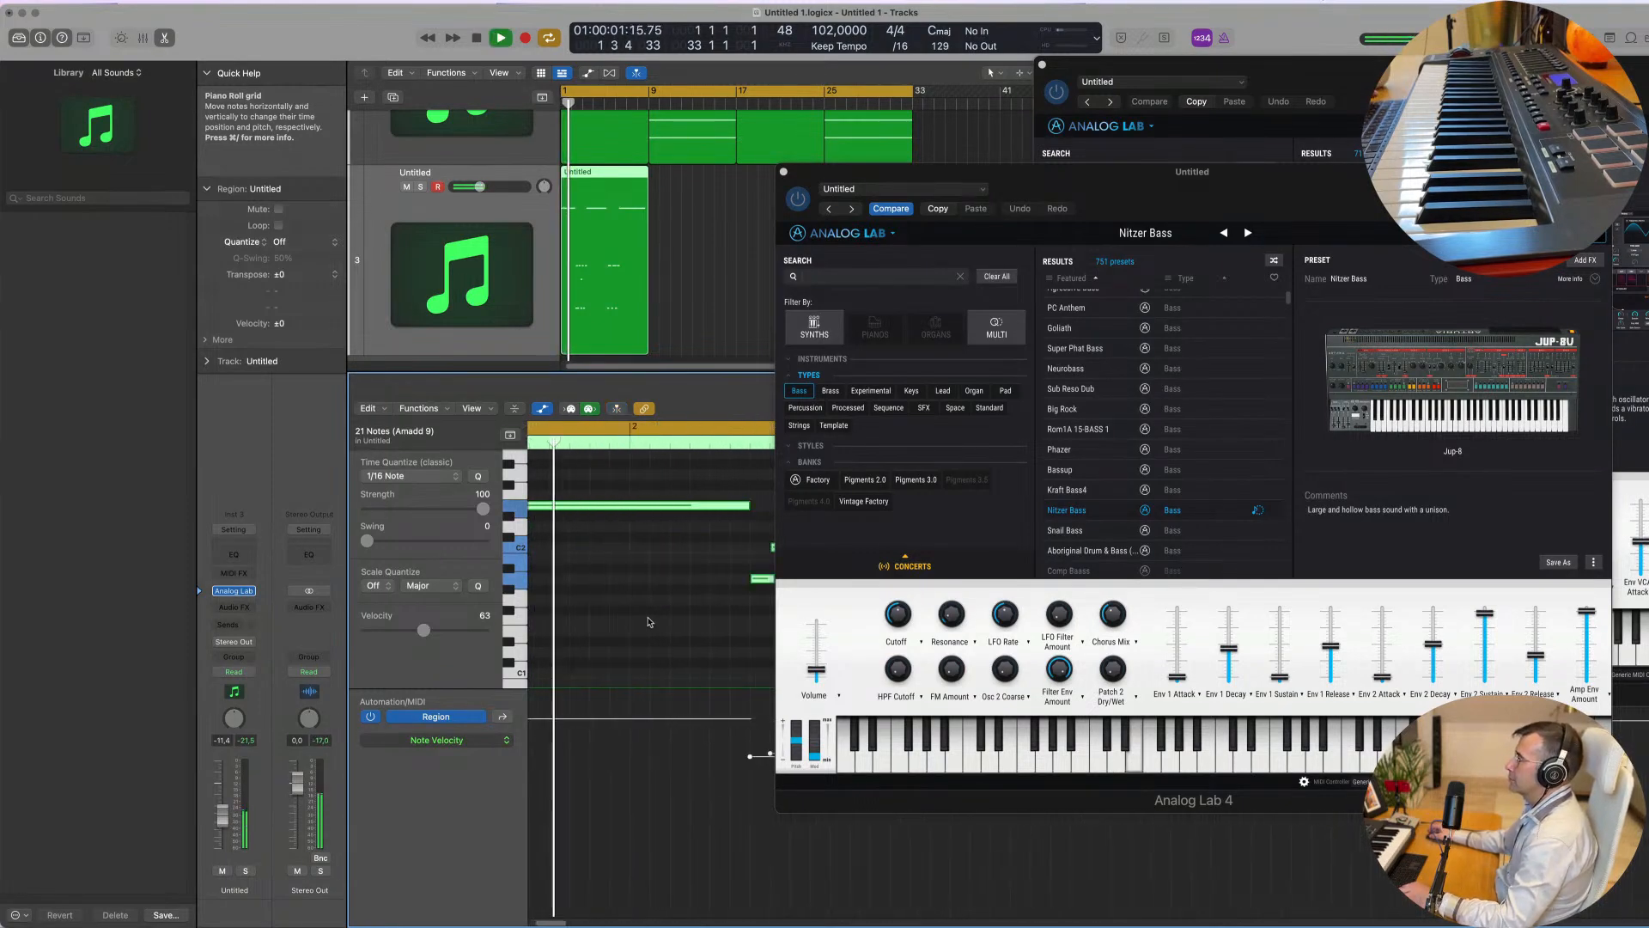
scroll(644, 619, "down", 2)
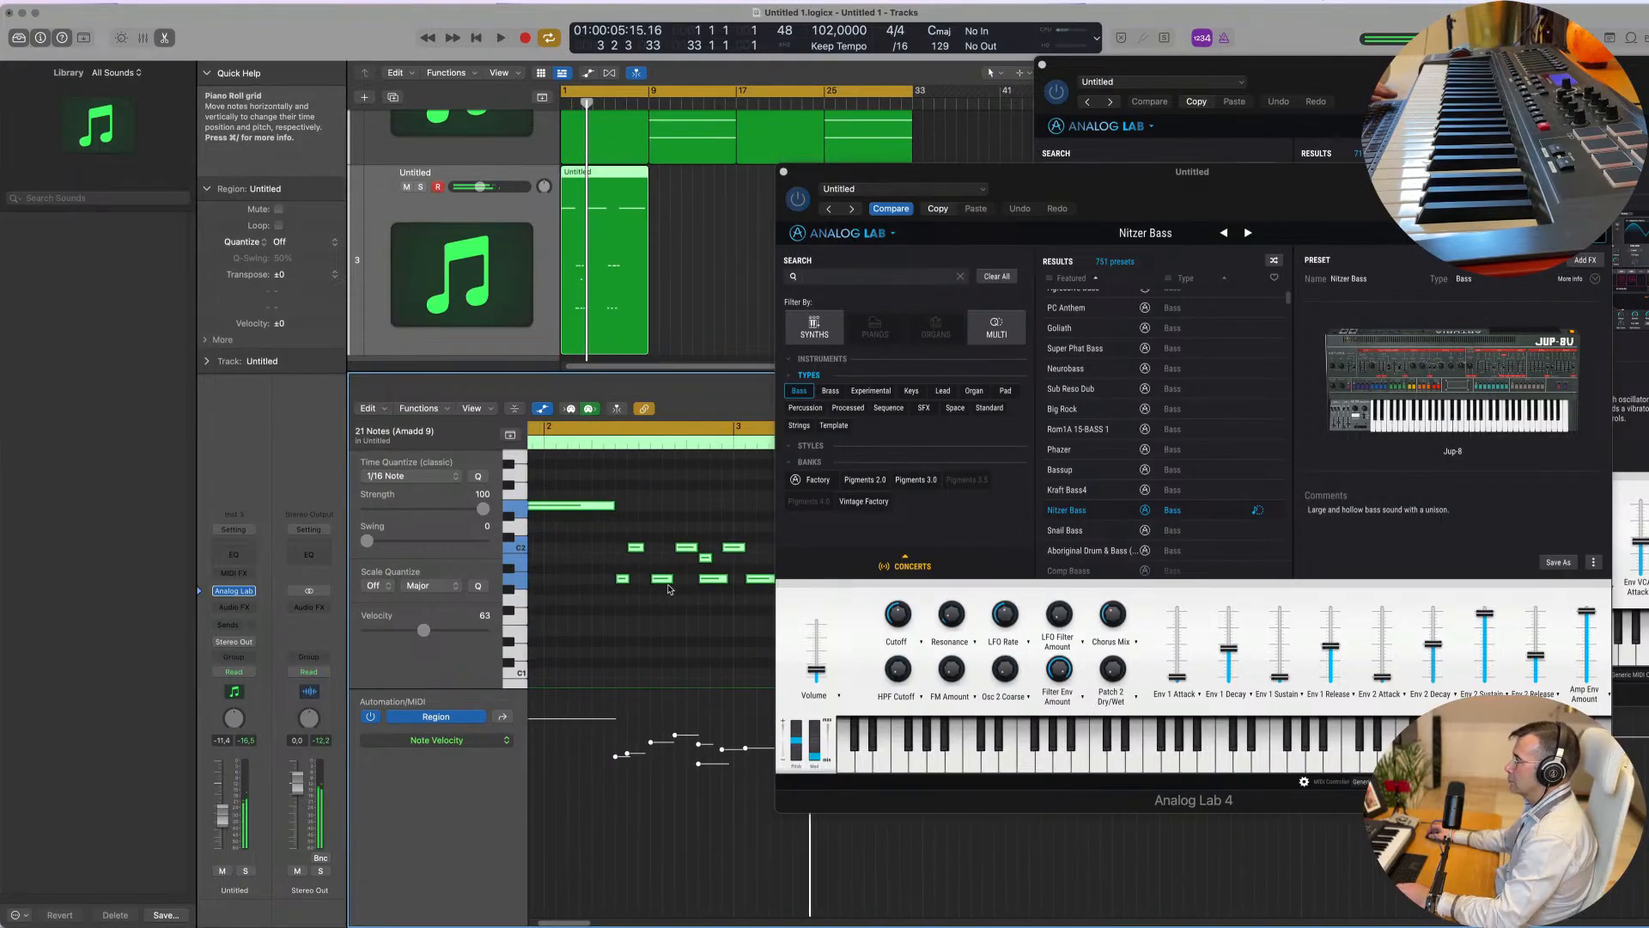
scroll(640, 612, "down", 2)
scroll(646, 606, "up", 2)
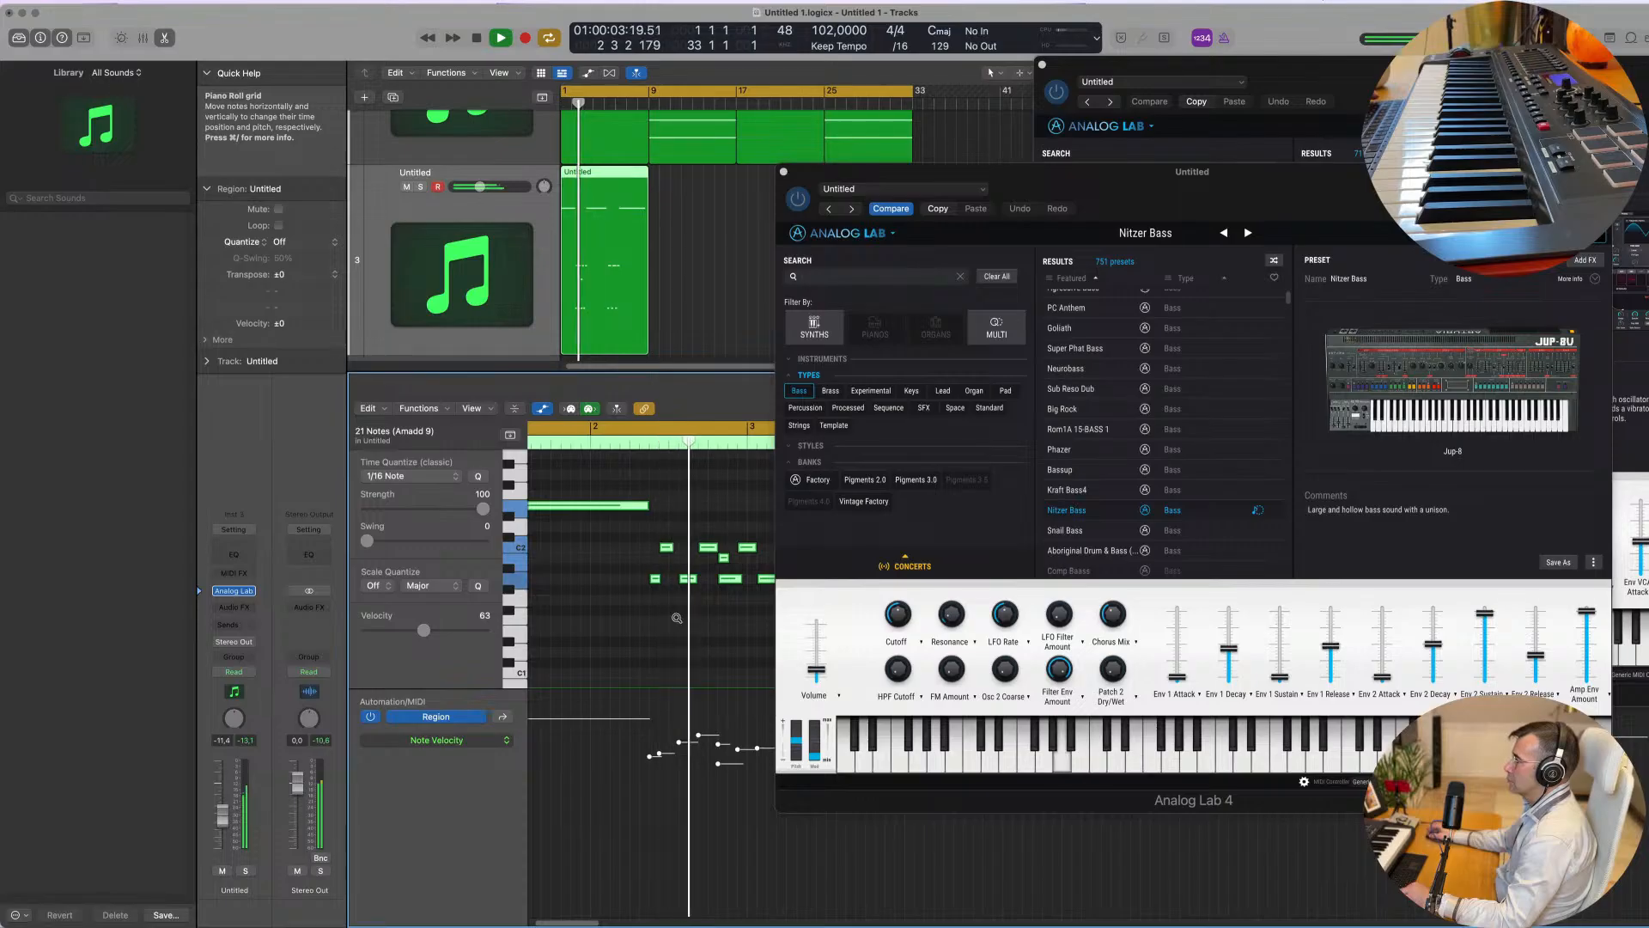
scroll(693, 619, "right", 2)
scroll(692, 620, "down", 2)
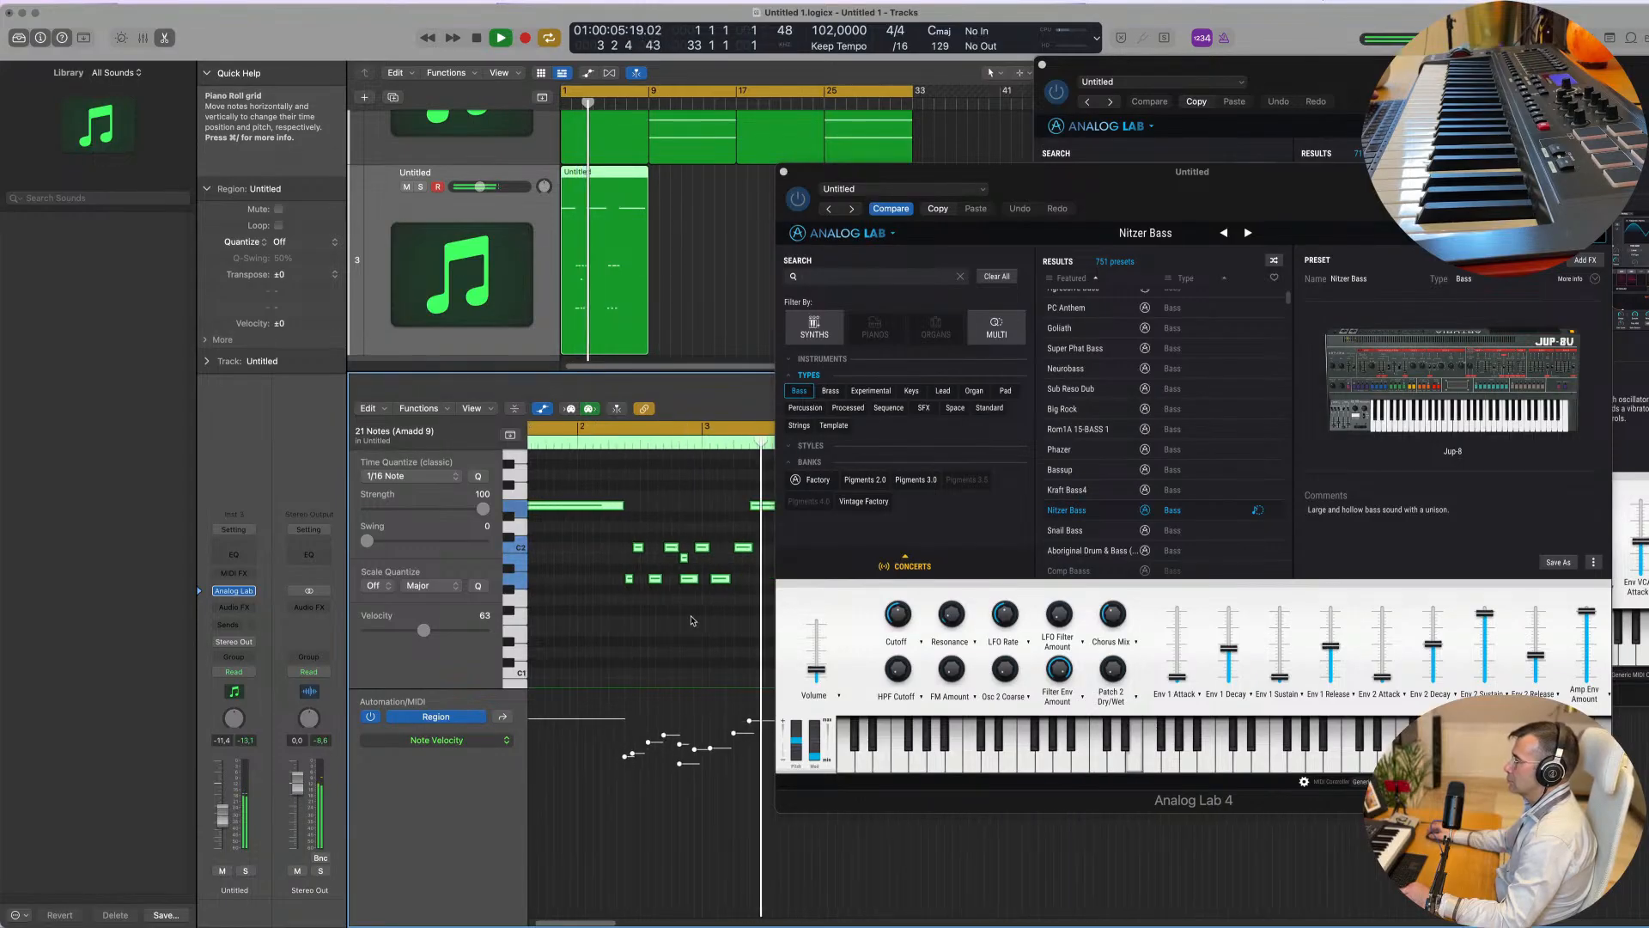
scroll(707, 619, "left", 1)
key("space")
scroll(707, 620, "right", 3)
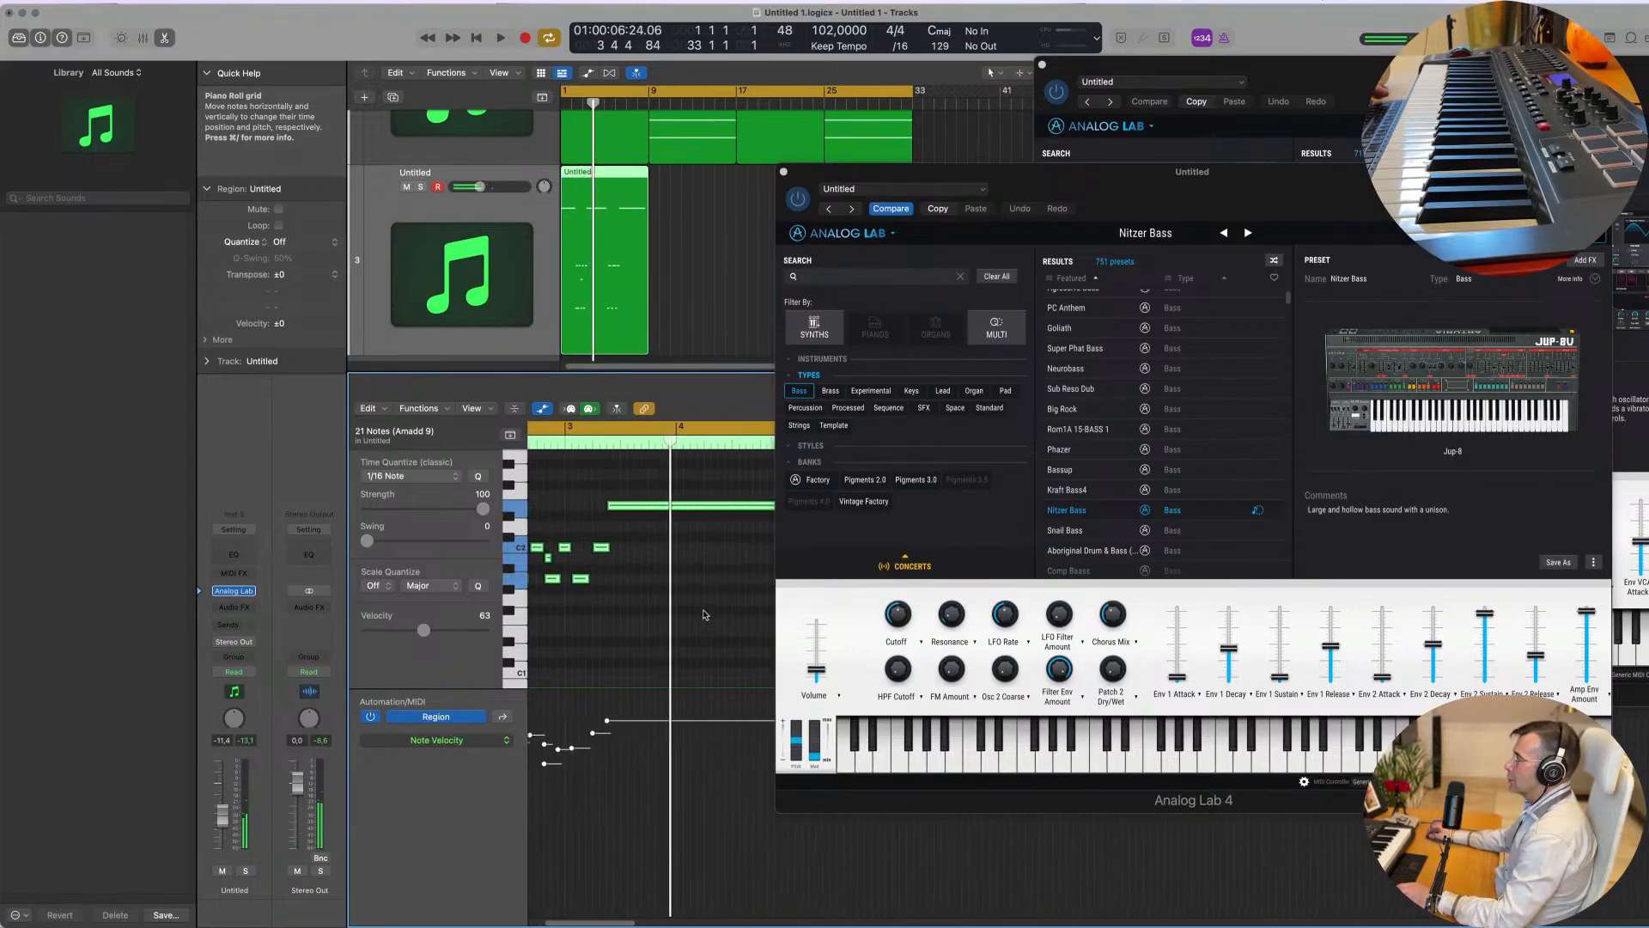
scroll(706, 617, "down", 1)
scroll(701, 596, "down", 2)
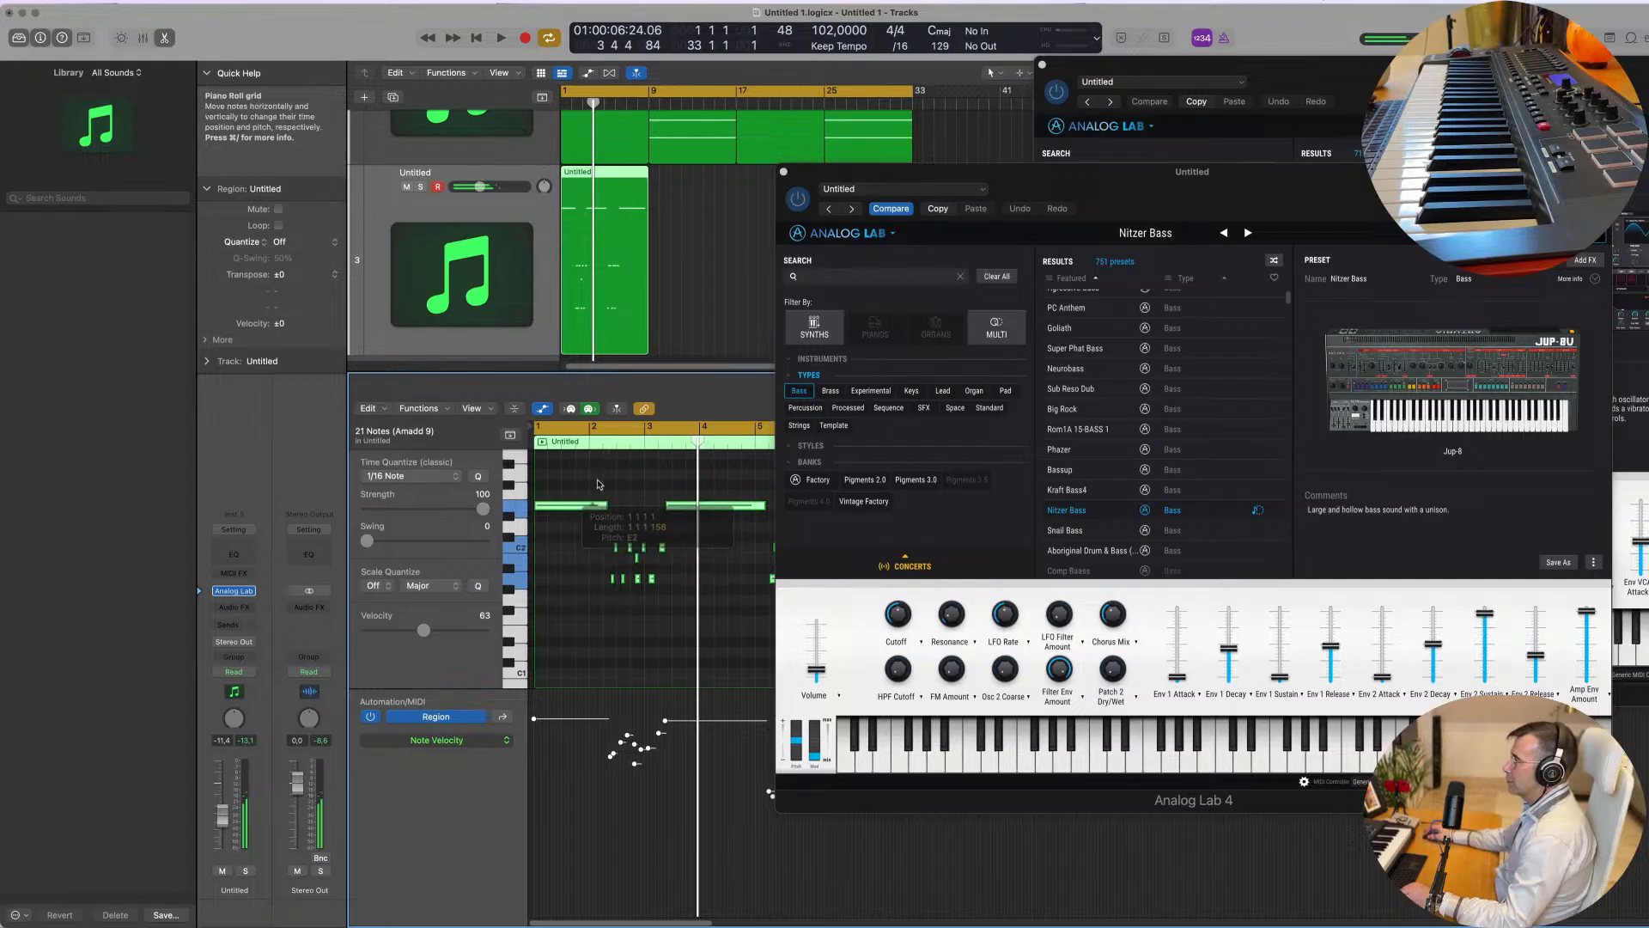
Step: Shorten the first long E2 note to end at bar 2, move the nine short notes after it earlier, and play the result
left_click(598, 519)
left_click_drag(552, 507, 604, 585)
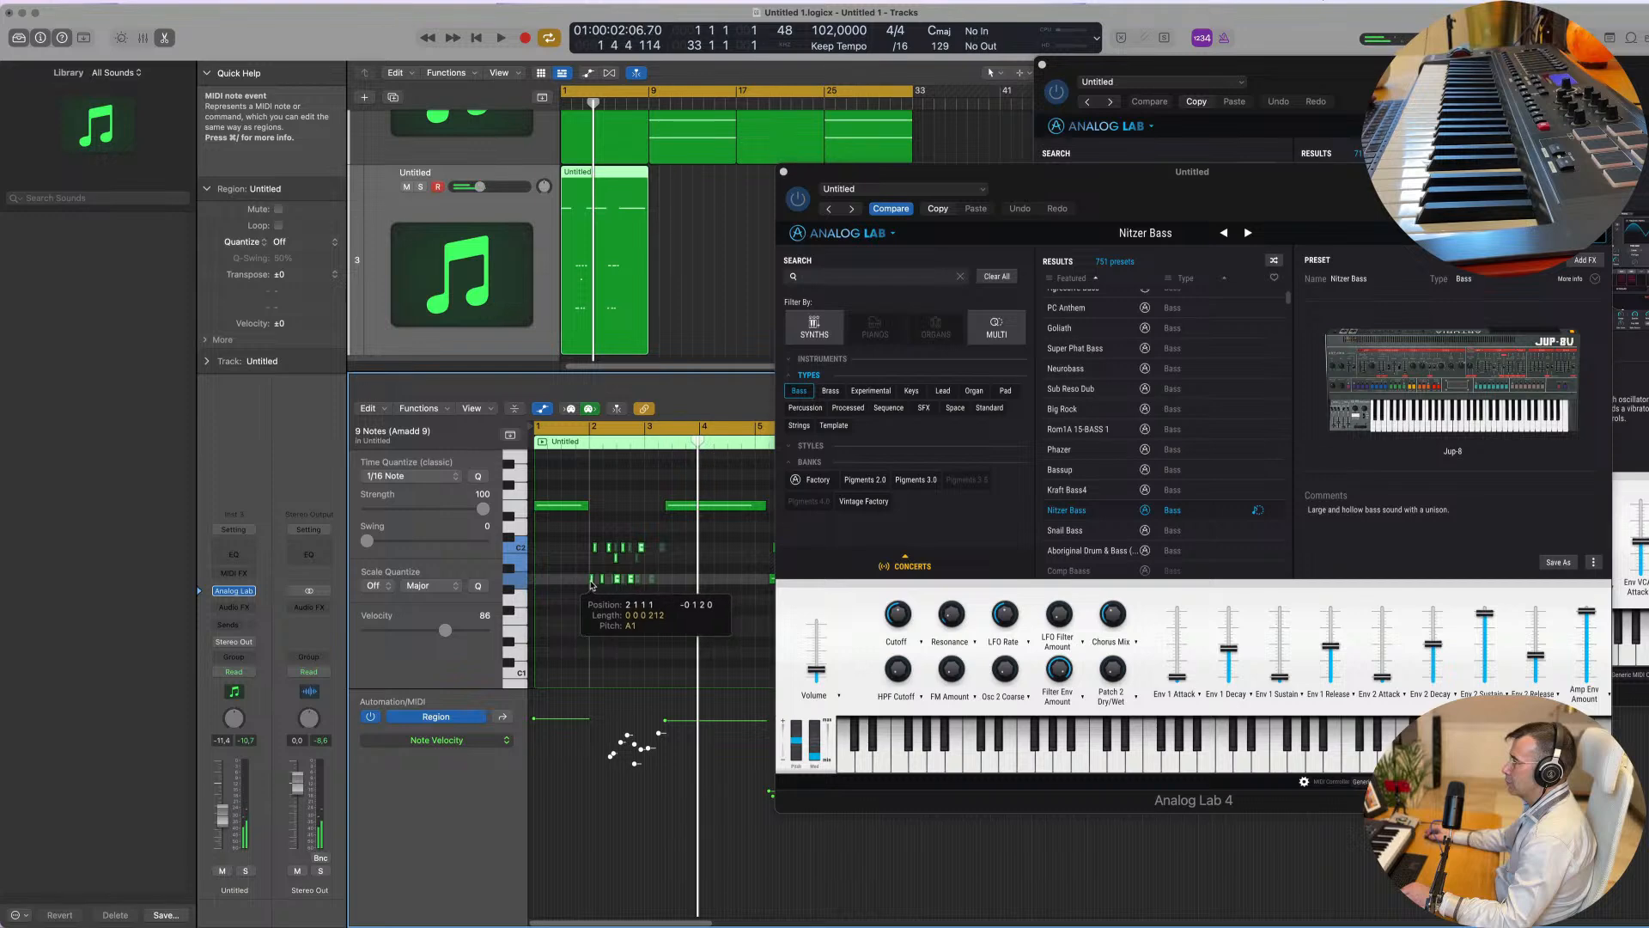
left_click_drag(587, 585, 587, 585)
key("space")
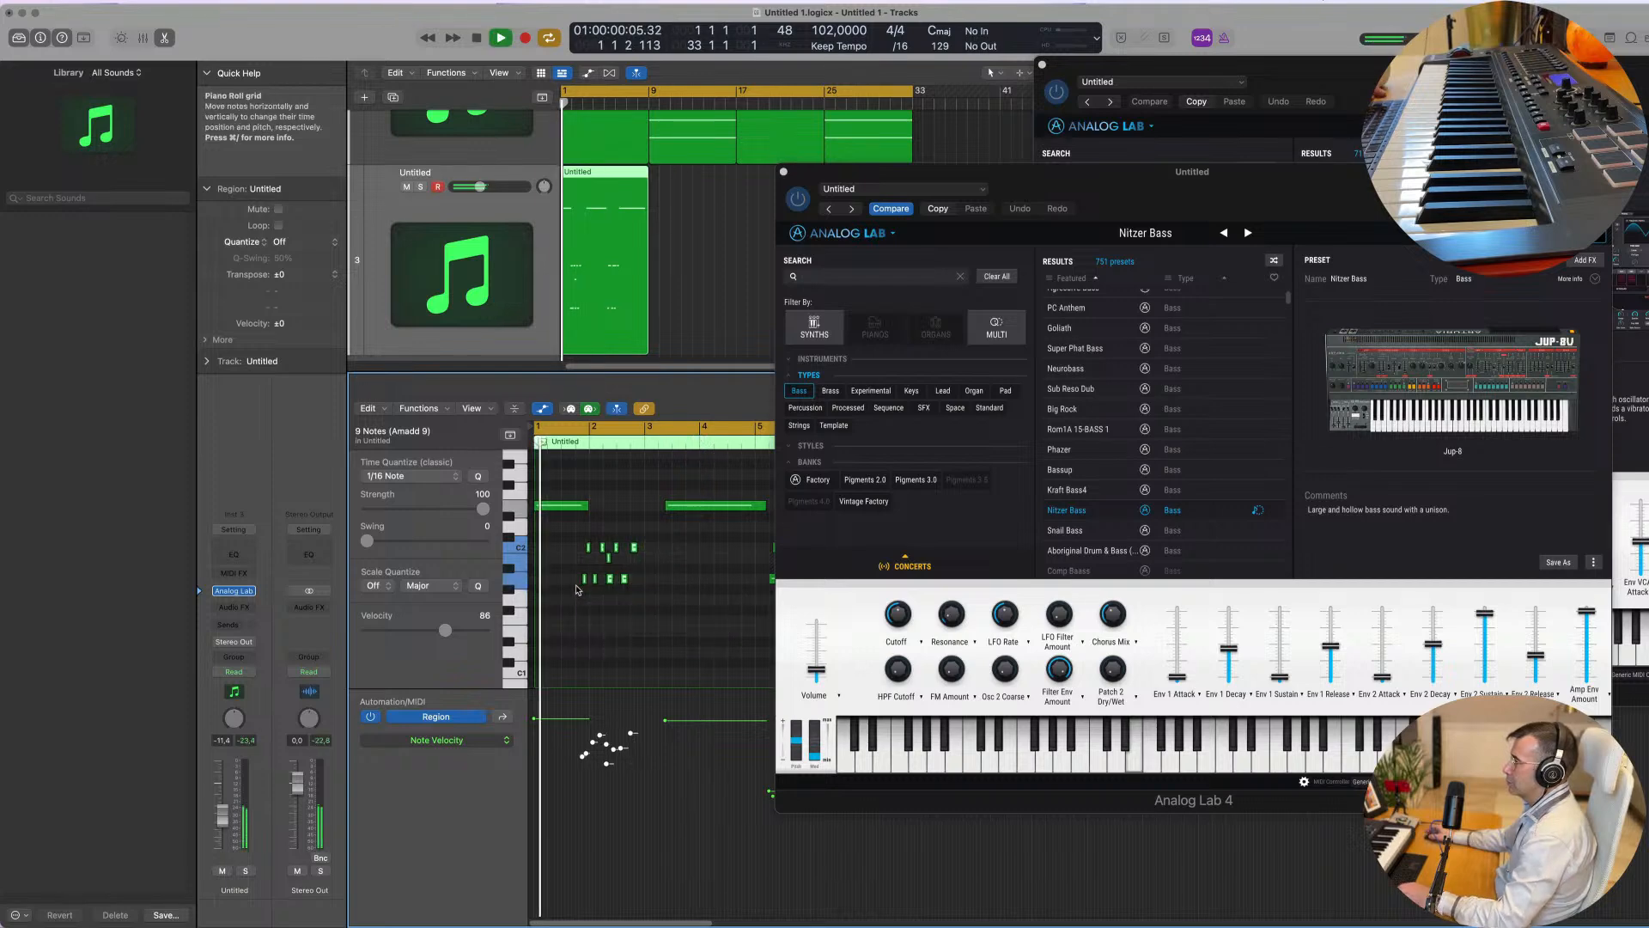
Step: Move the nine selected short bass notes slightly later so the first one starts exactly at bar 2, and deselect them
key("super+Right")
key("super+Right")
key("super+Right")
scroll(604, 590, "up", 3)
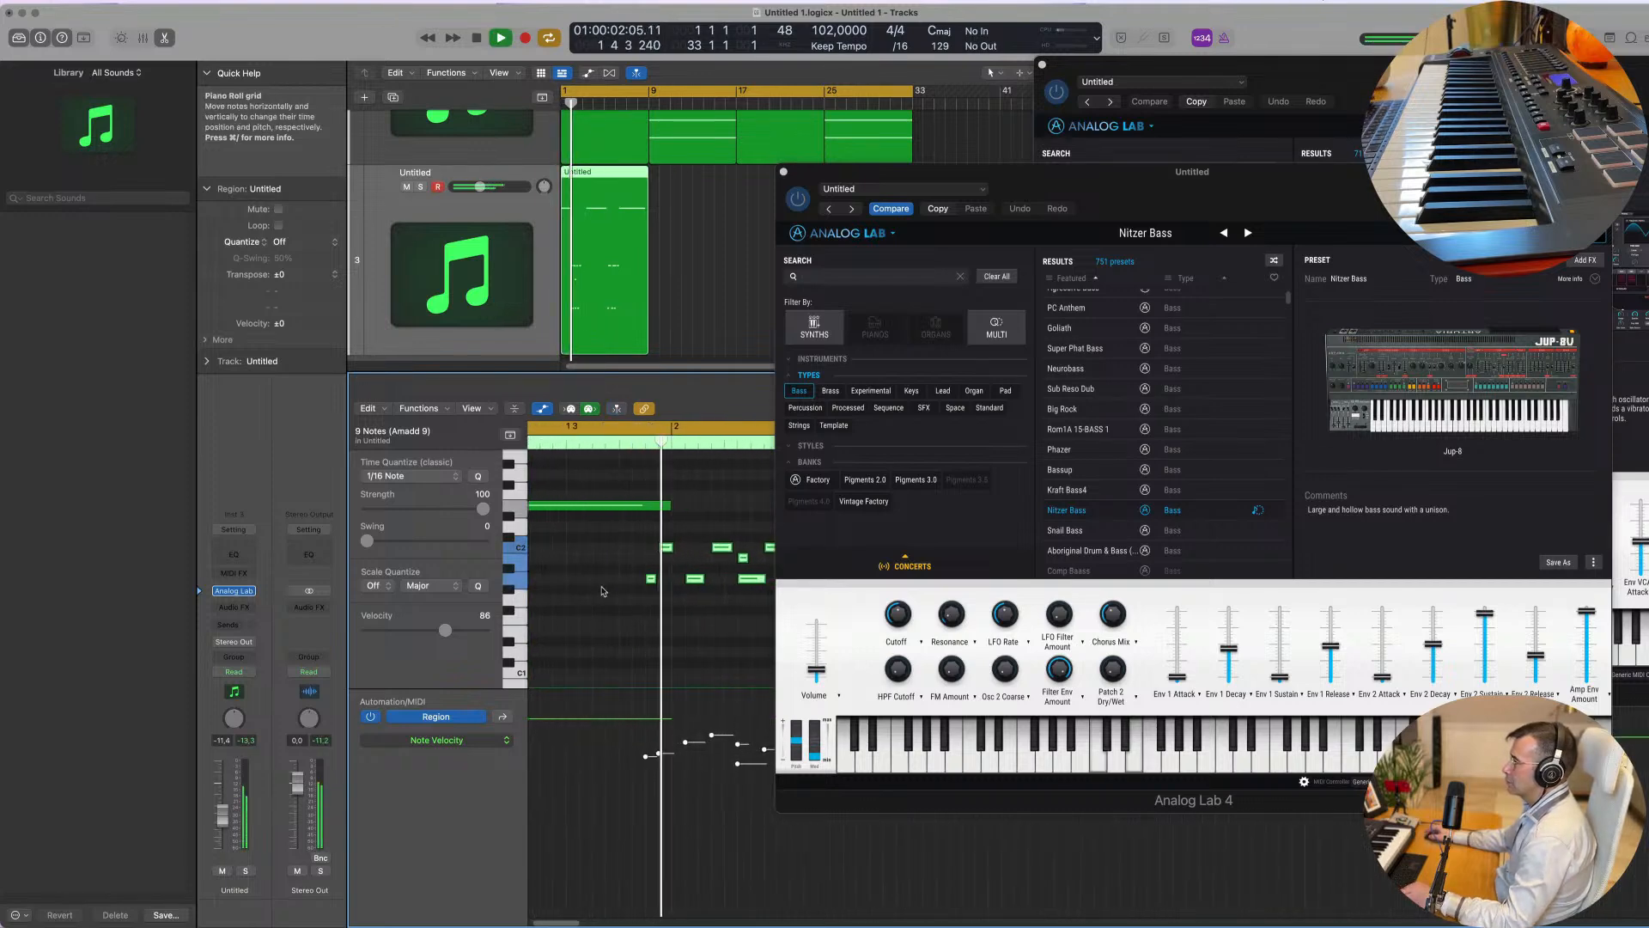
scroll(608, 591, "right", 4)
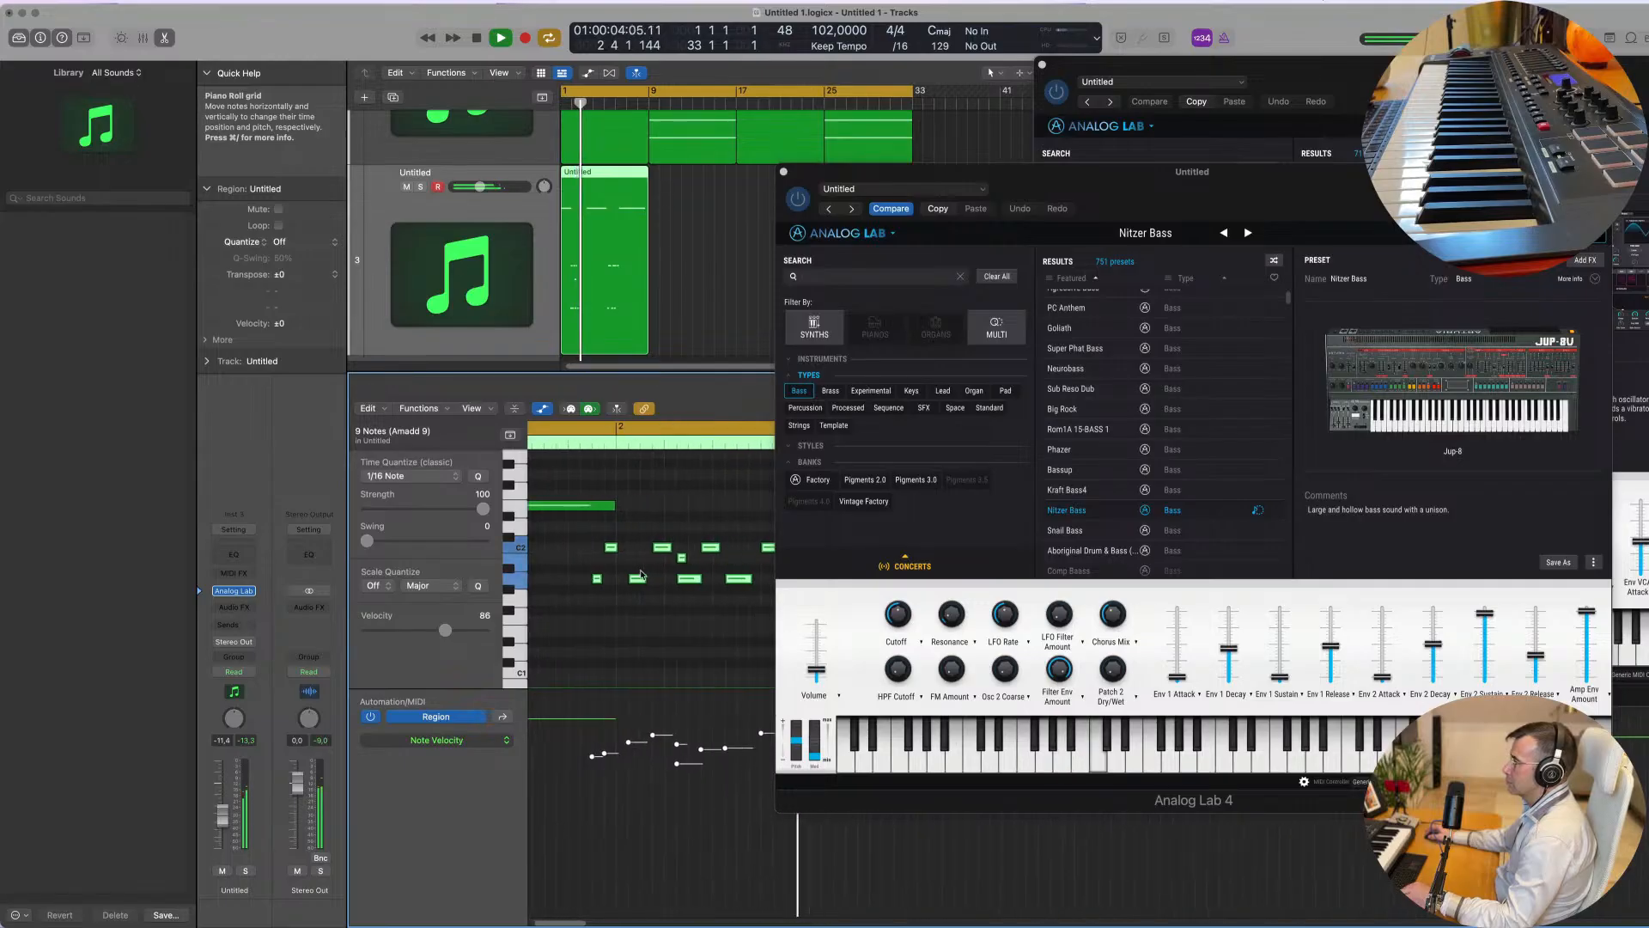
scroll(584, 572, "left", 3)
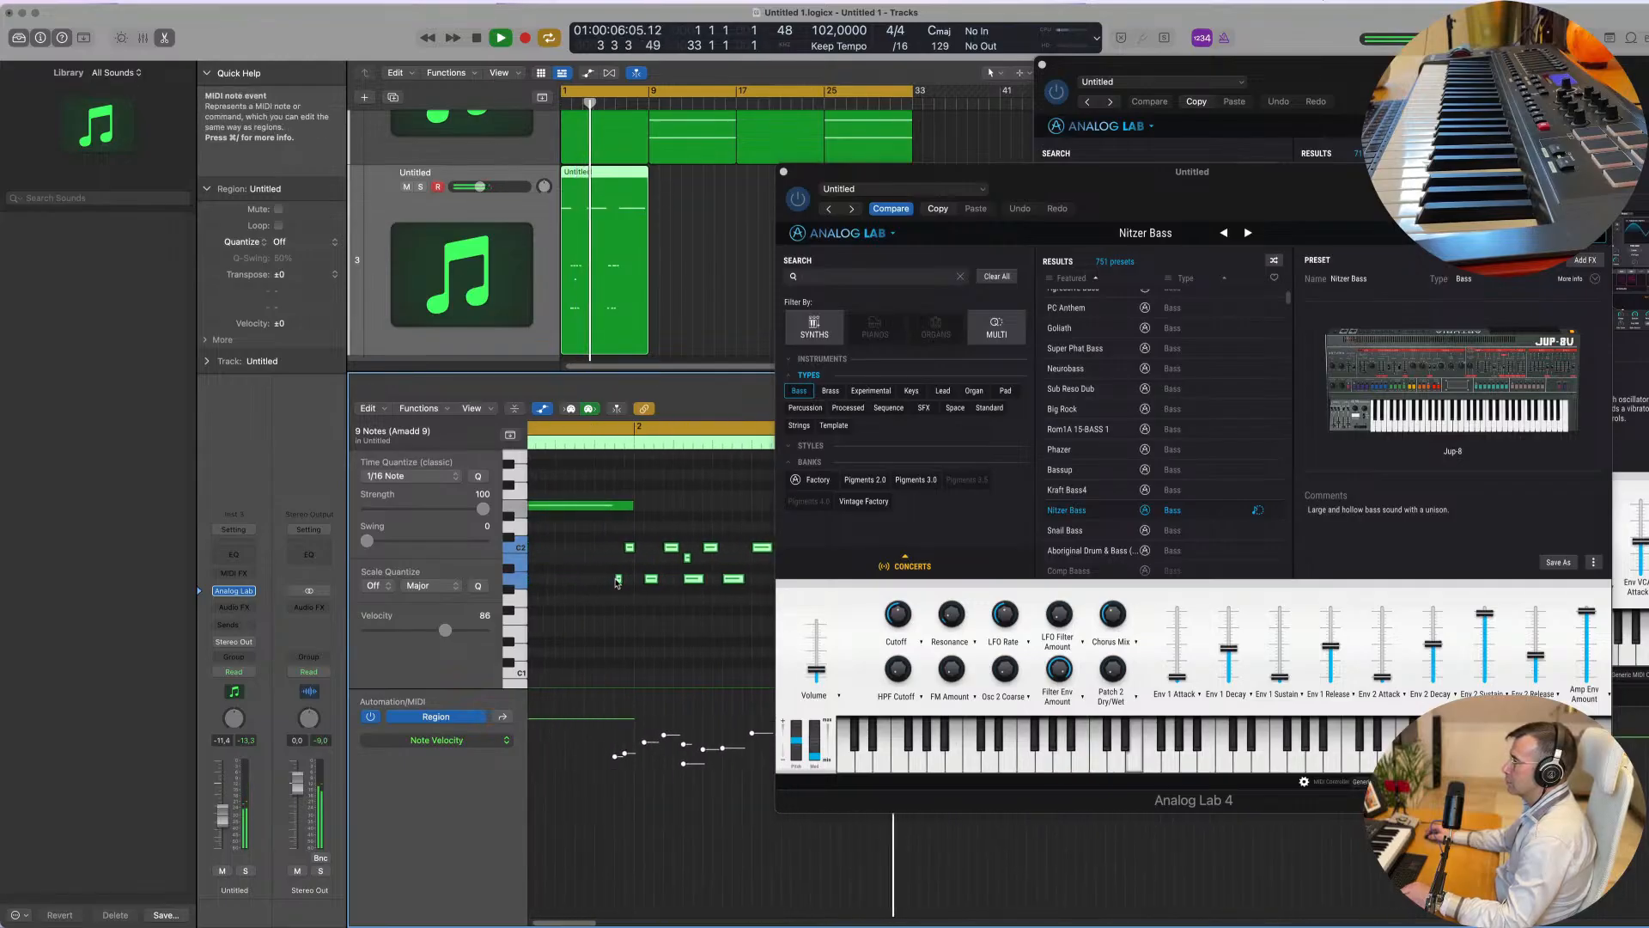
left_click_drag(617, 581, 636, 583)
left_click(596, 580)
scroll(597, 580, "left", 2)
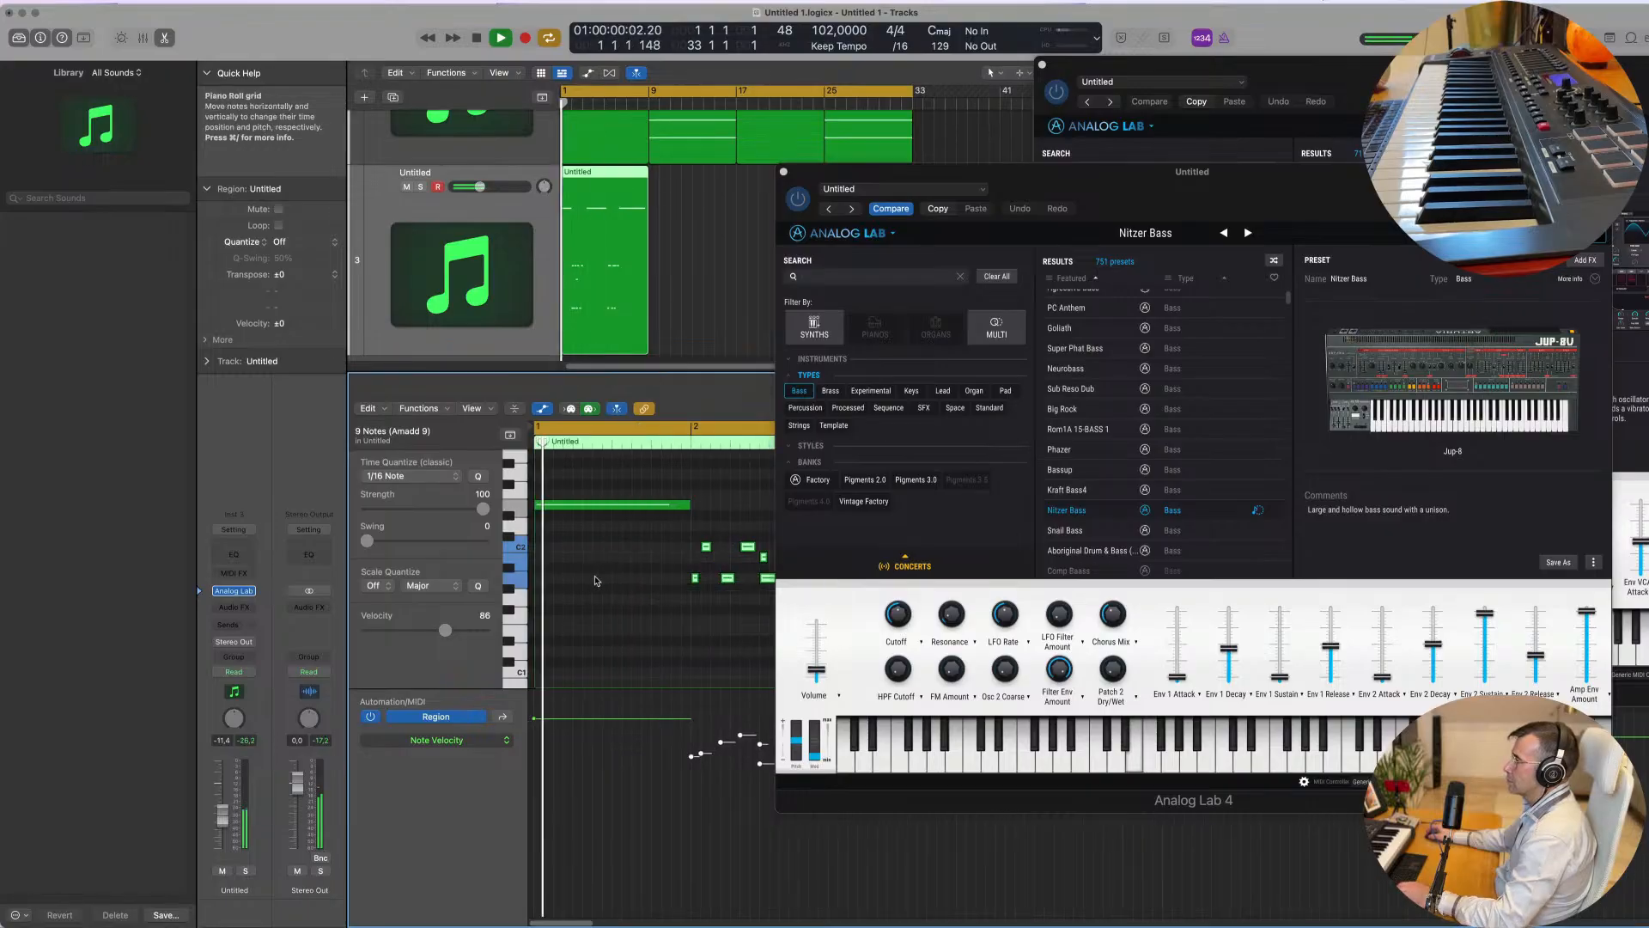
Step: Play the bass region from the start and delete the stray short note between the C2 and A1 notes in bar 2
key("Return")
scroll(596, 579, "down", 2)
scroll(595, 593, "down", 3)
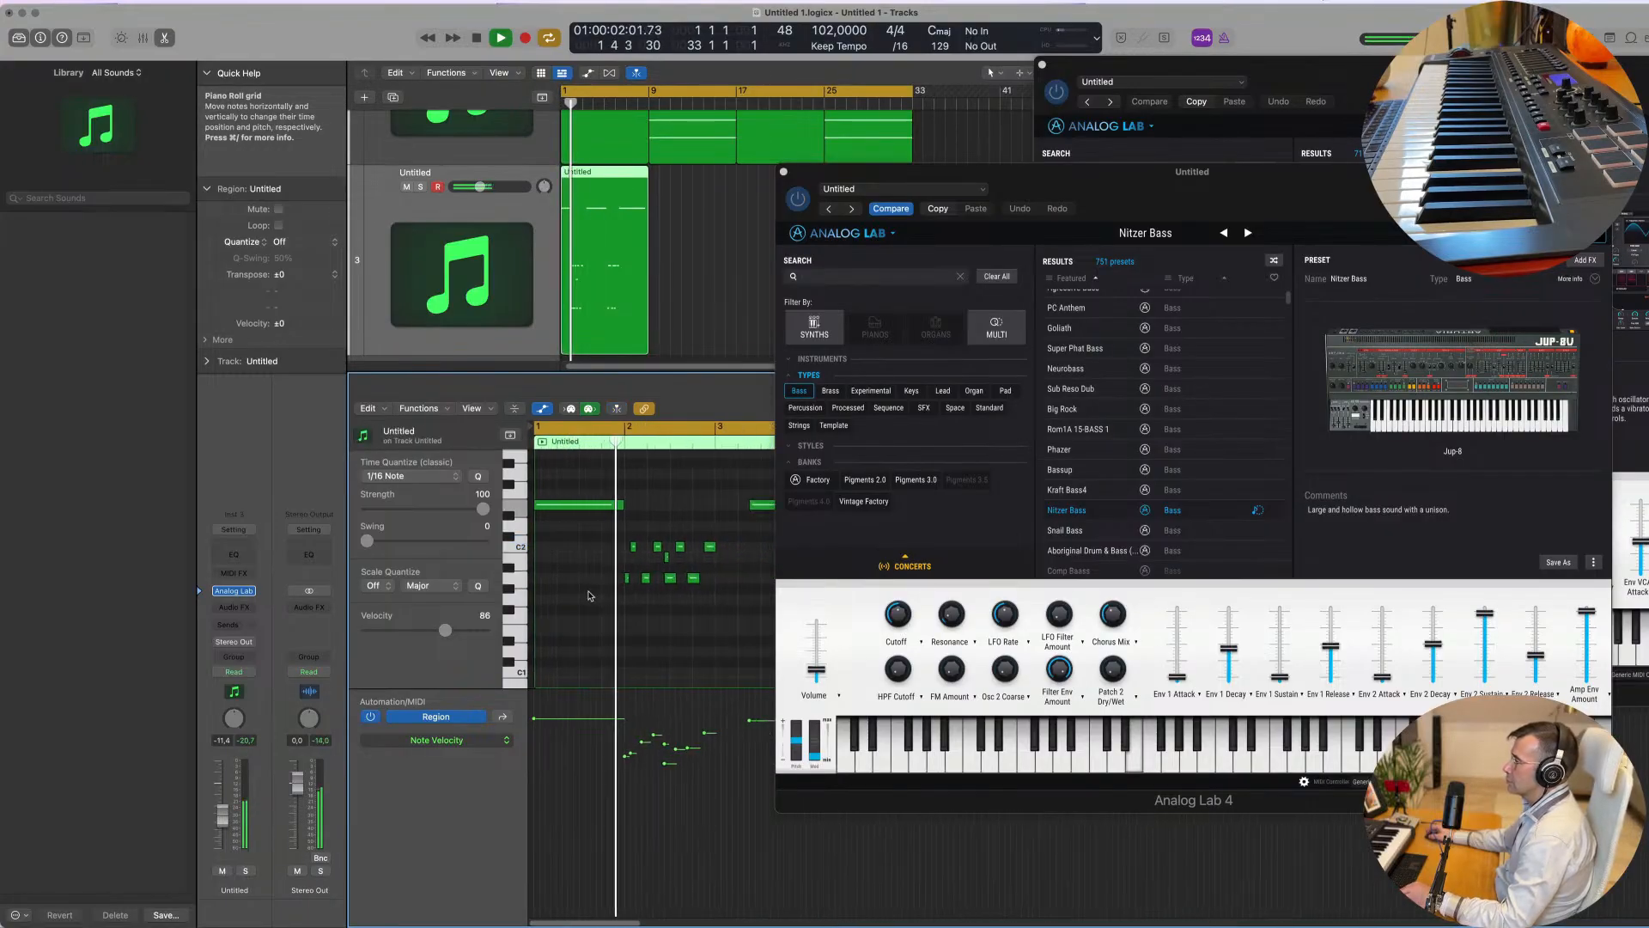
scroll(591, 593, "right", 2)
scroll(591, 595, "up", 2)
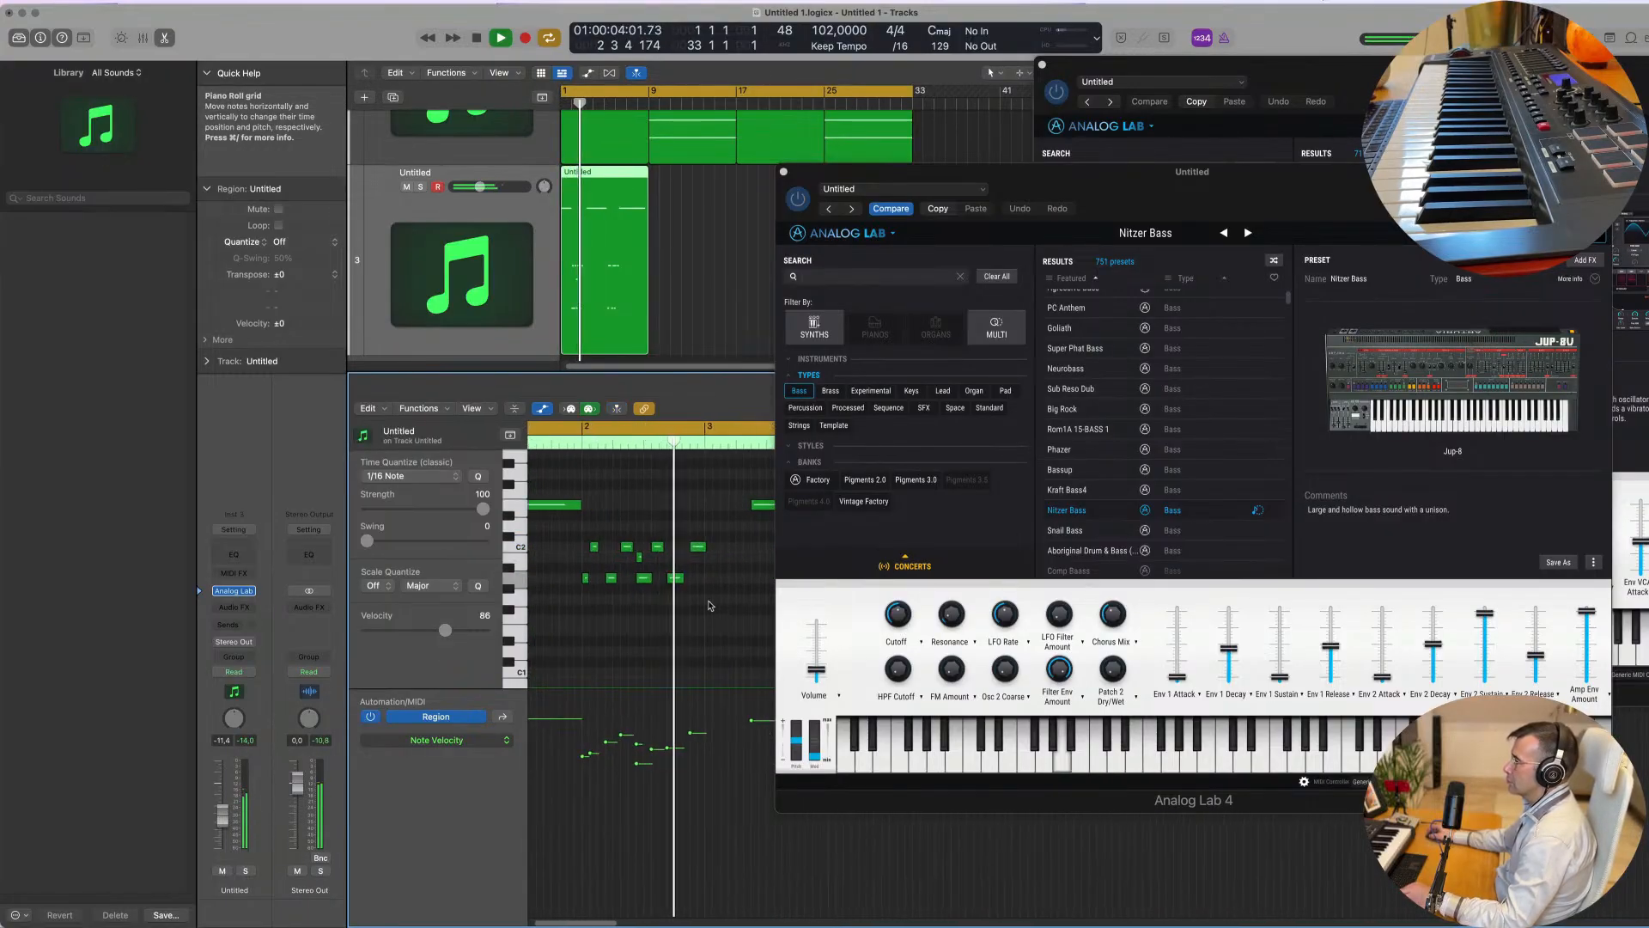
scroll(709, 608, "down", 1)
scroll(709, 608, "left", 2)
left_click(668, 550)
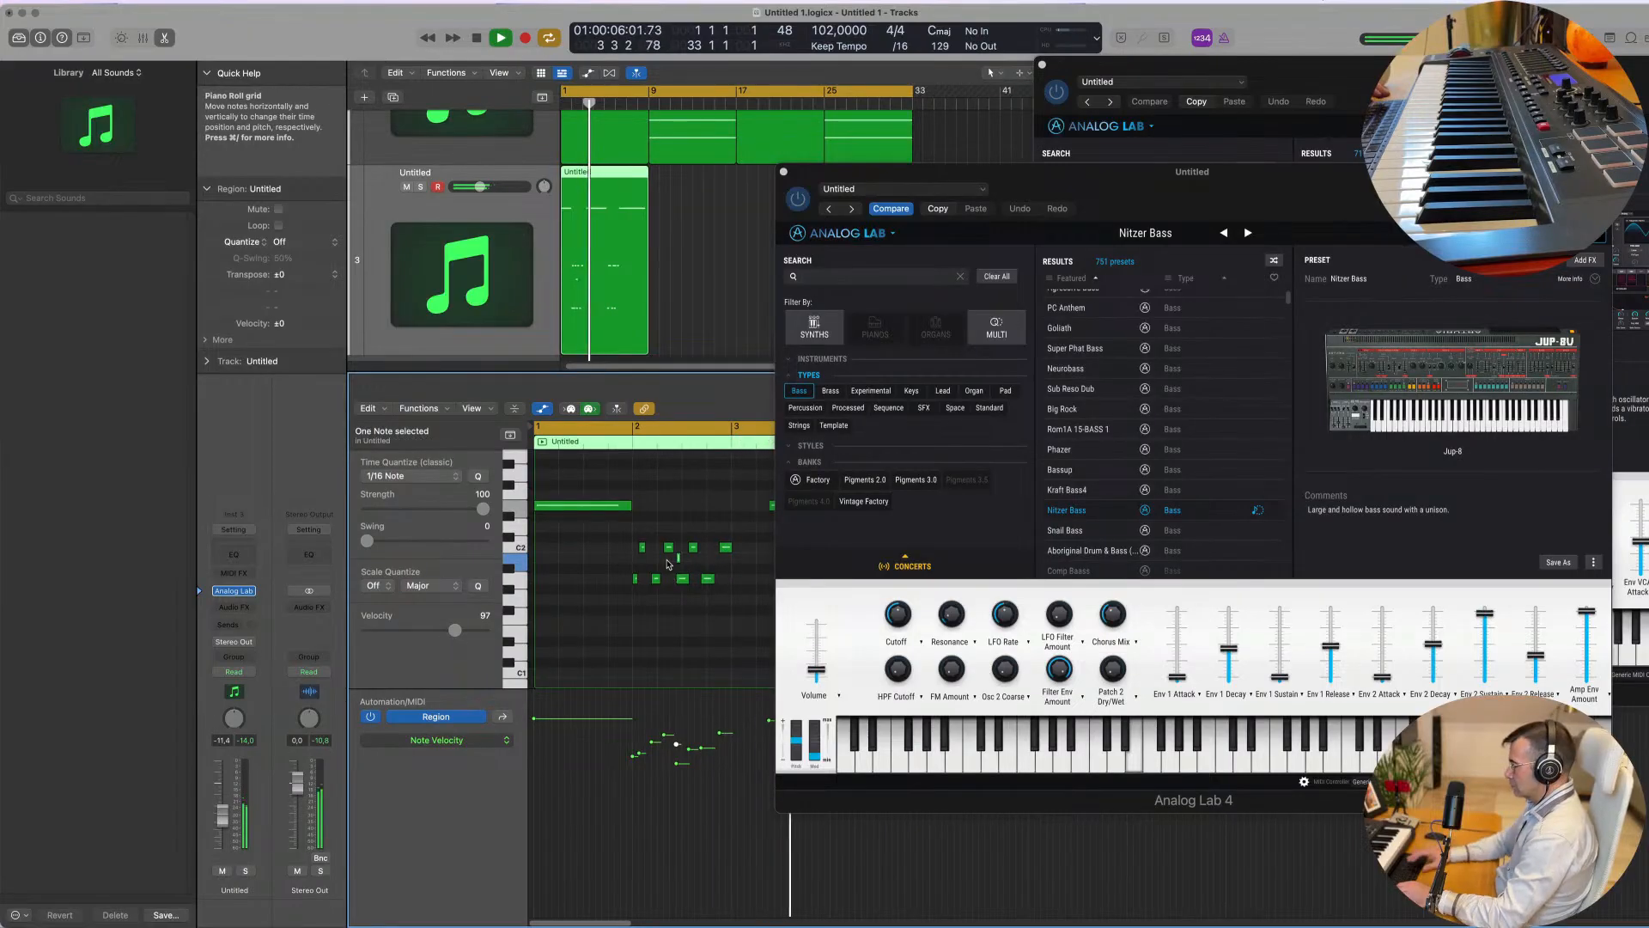
scroll(668, 561, "down", 2)
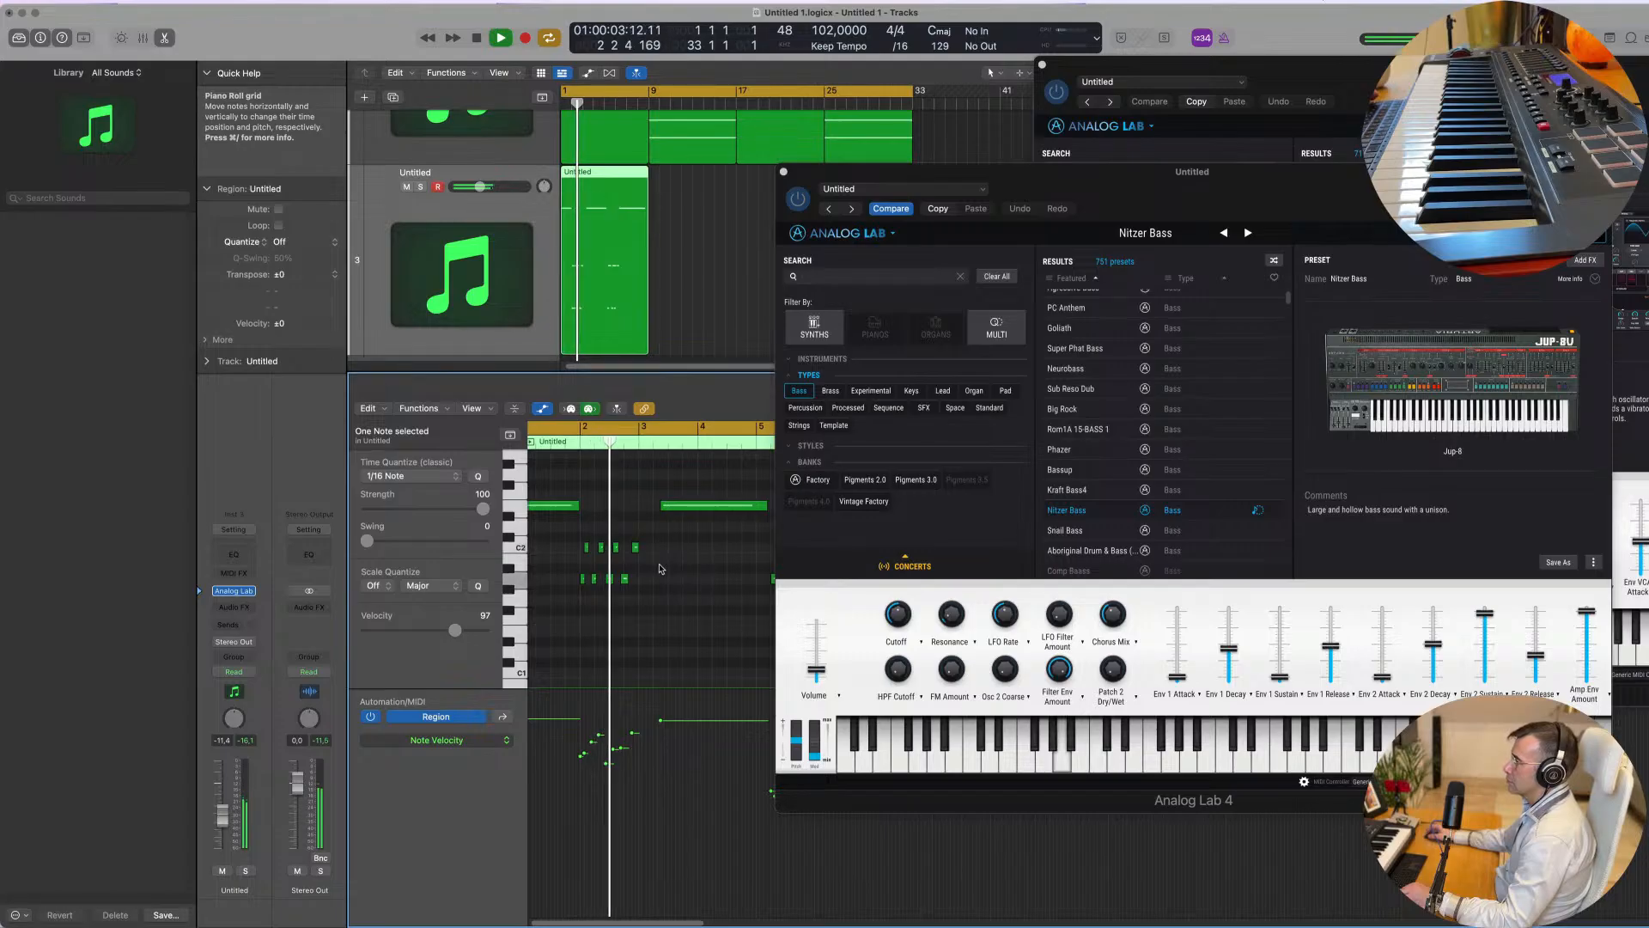
Step: Move the second long E2 note earlier to start at bar 3, and extend its end towards bar 5
scroll(677, 576, "up", 2)
scroll(676, 576, "down", 2)
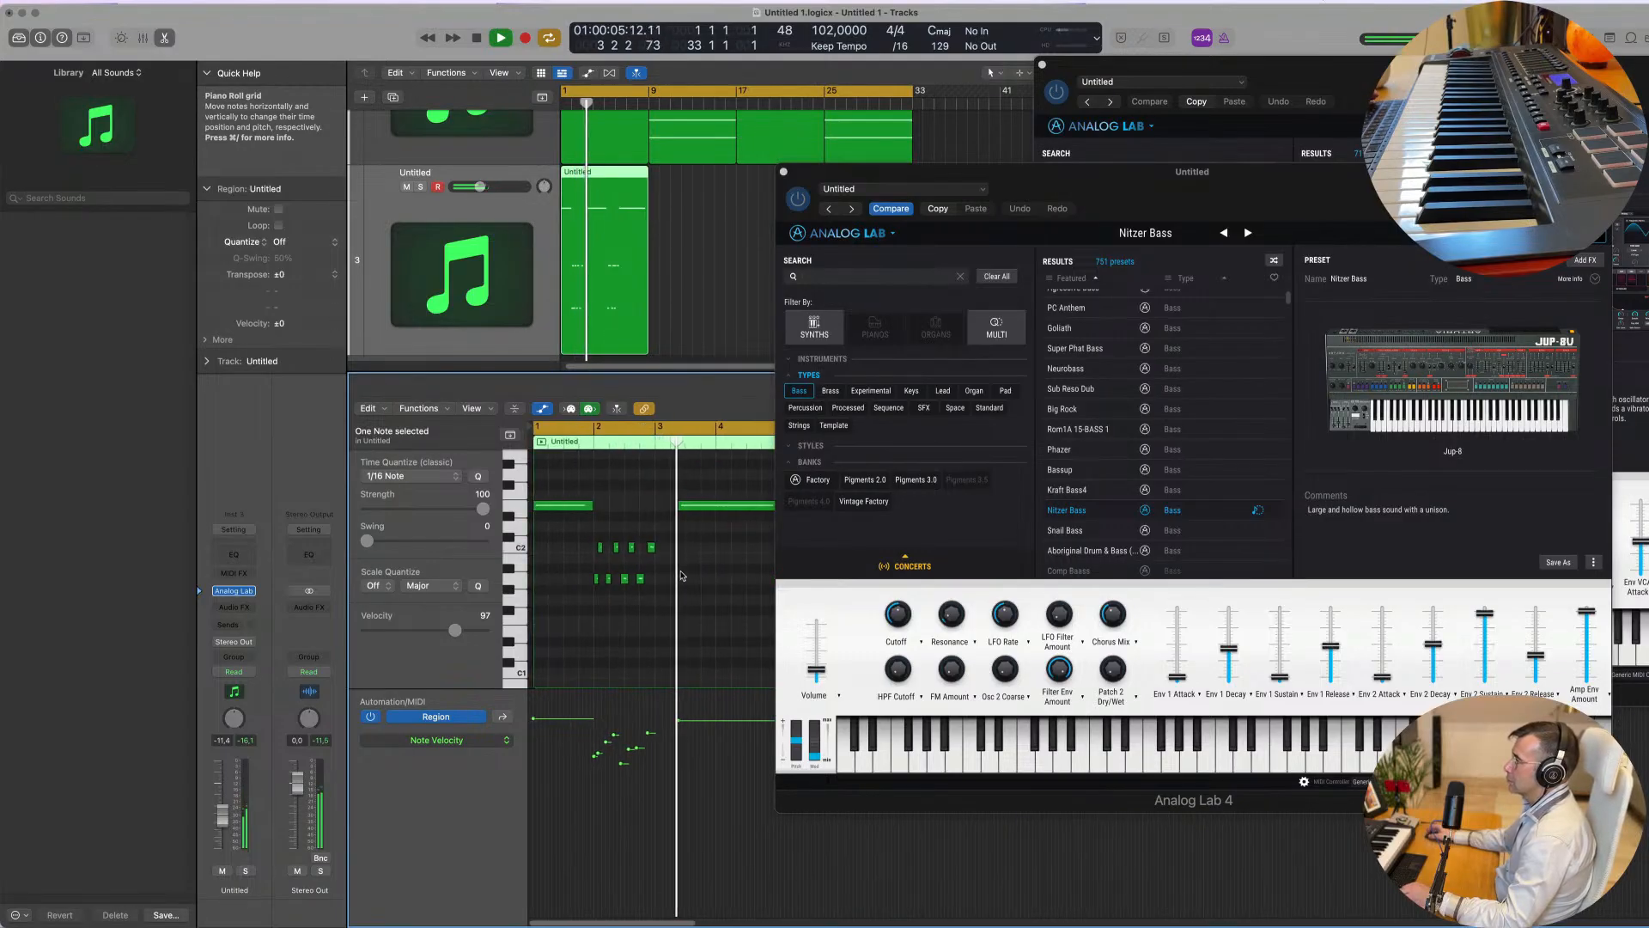
key("space")
key("space")
left_click_drag(703, 509, 682, 512)
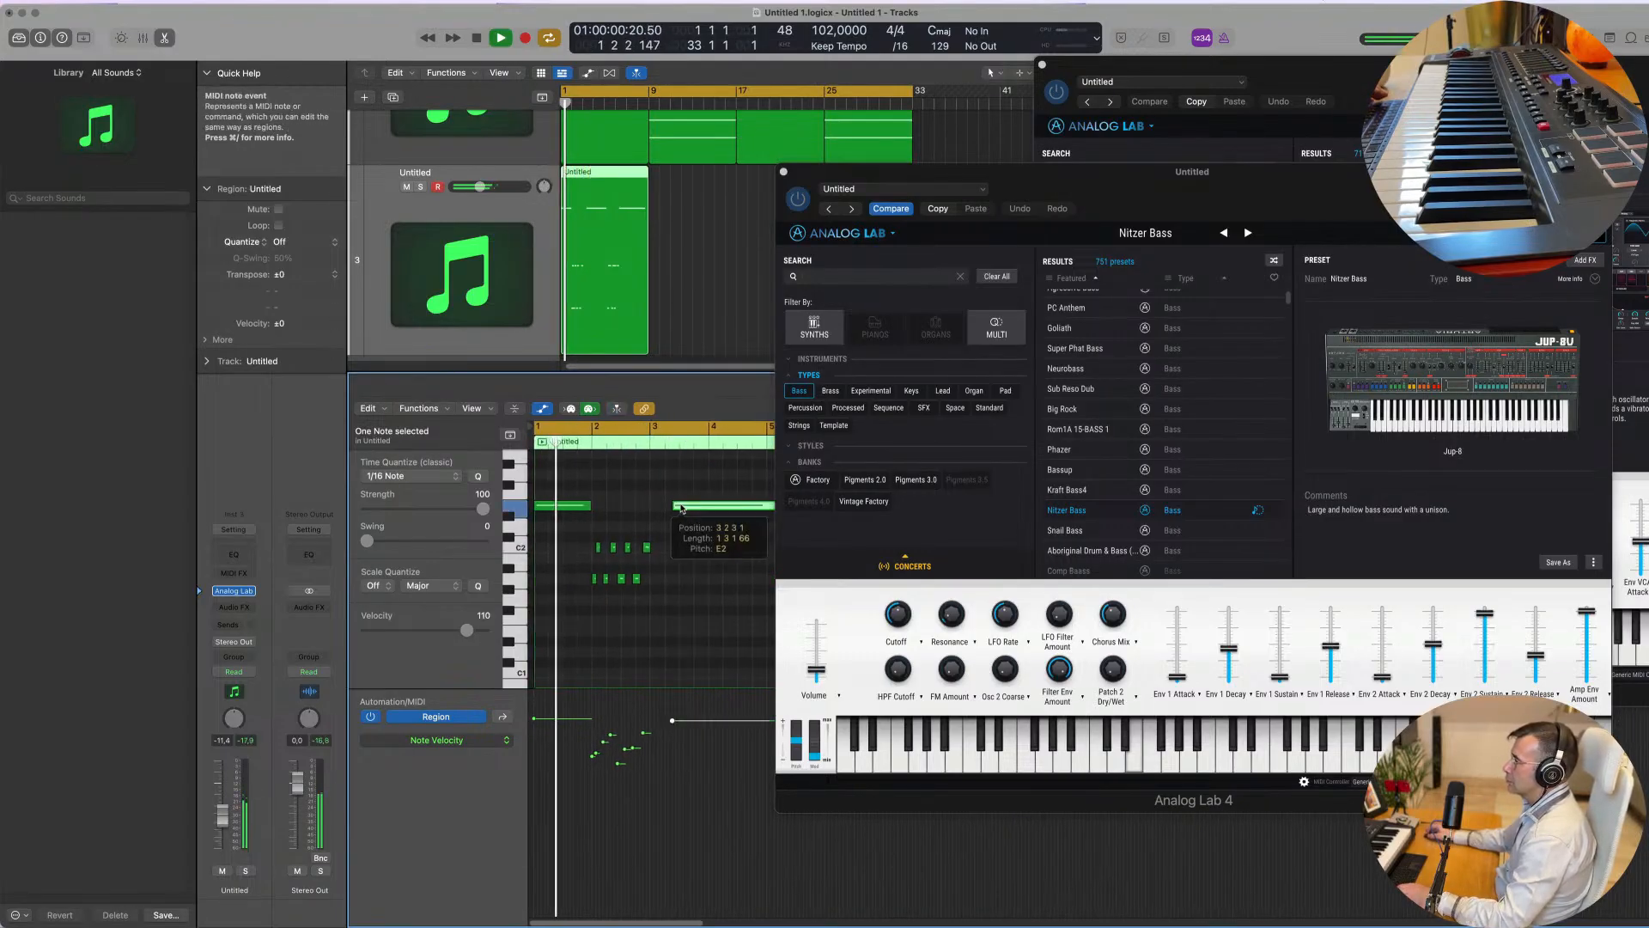
scroll(681, 512, "down", 2)
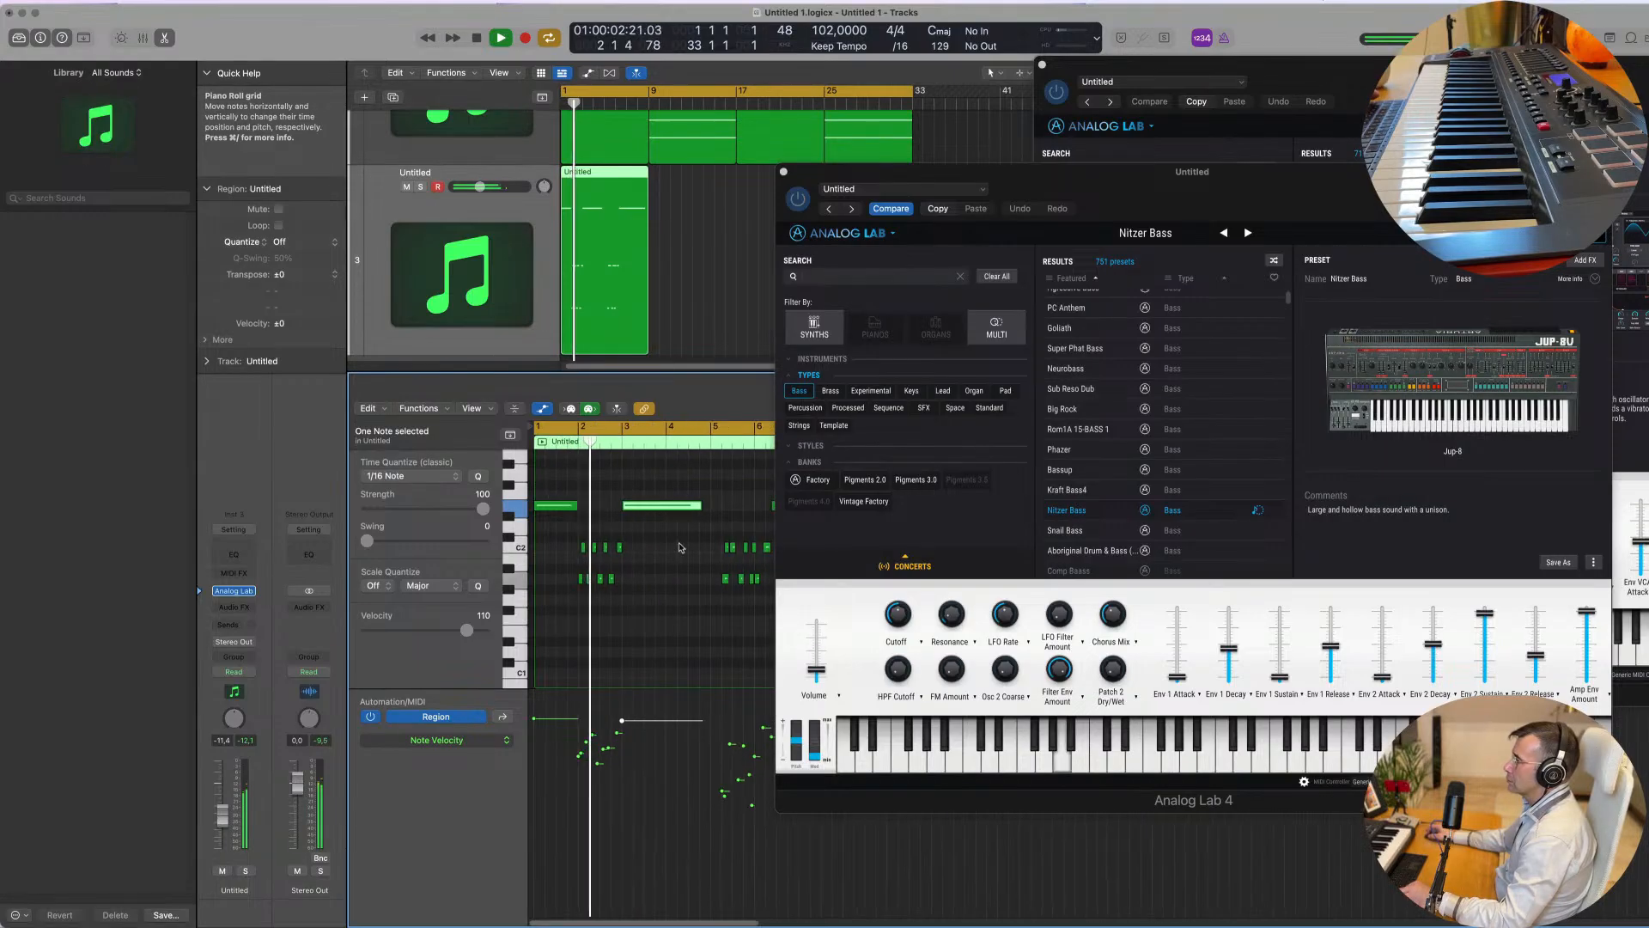
scroll(687, 524, "down", 2)
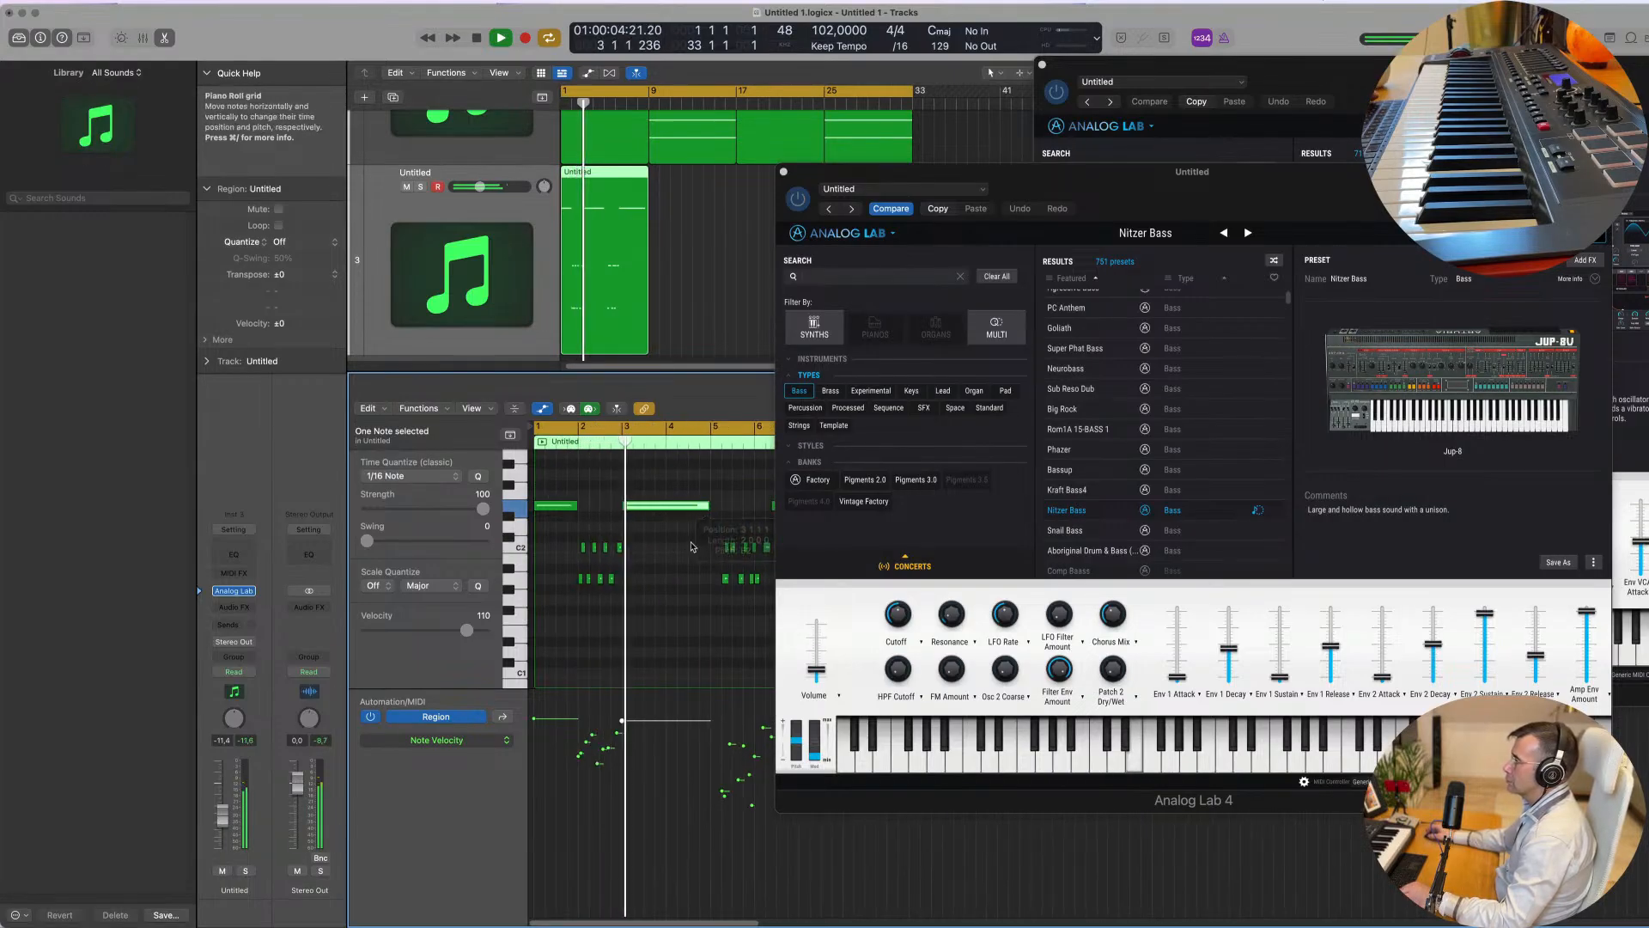
scroll(618, 516, "down", 2)
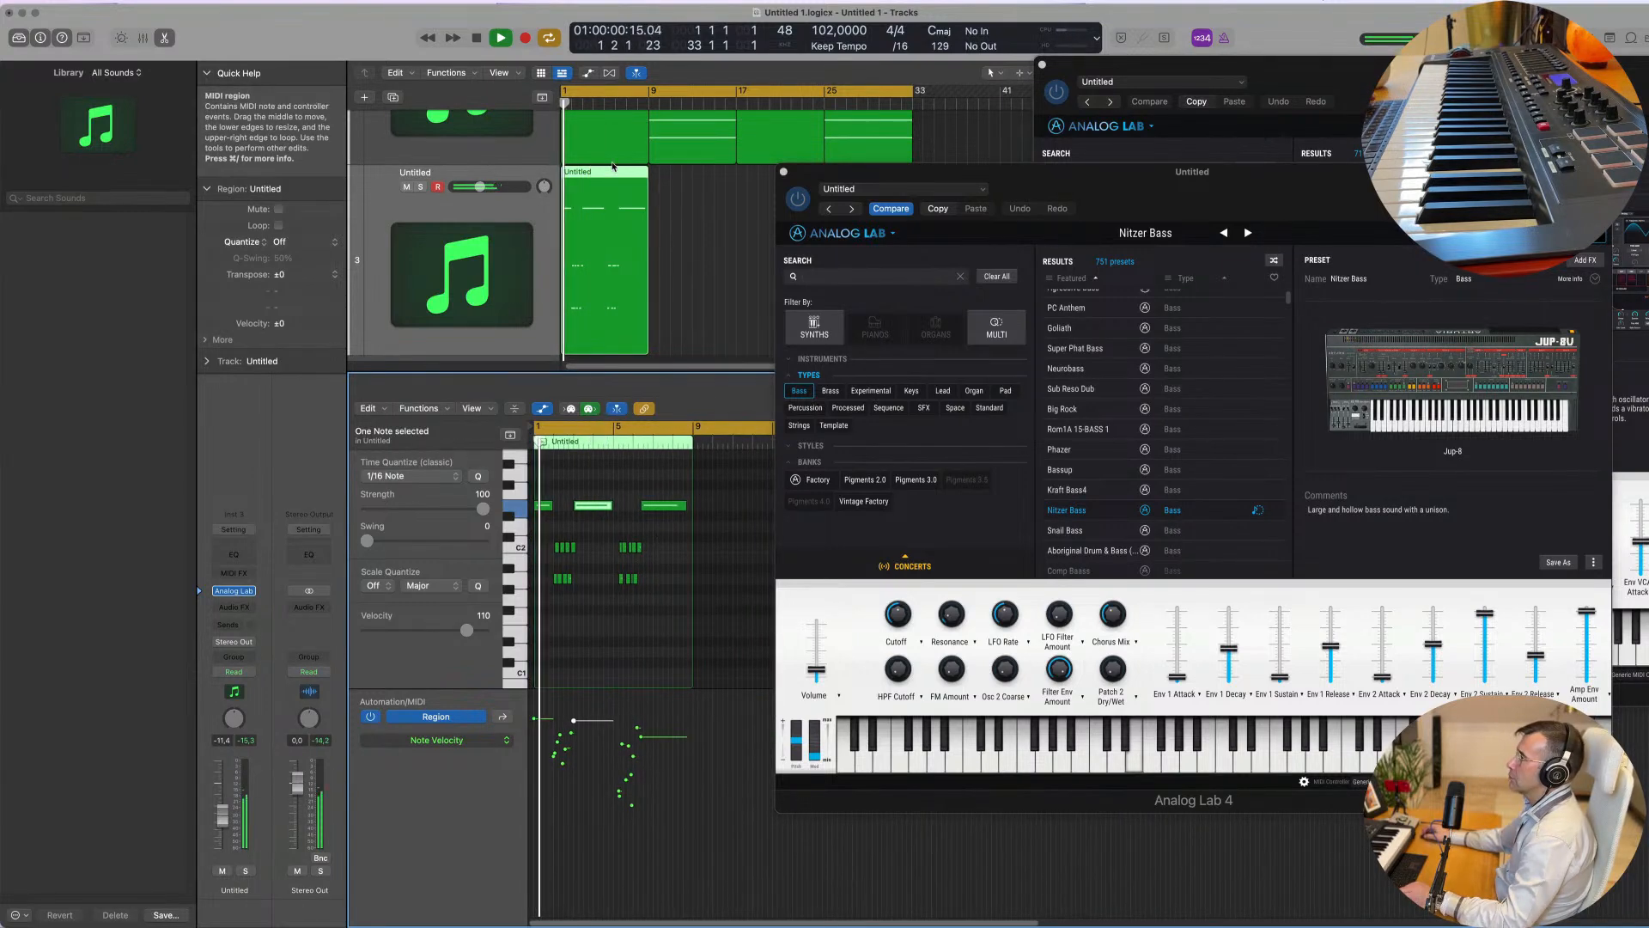
Step: Split the bass region on track 3 near bar 5 and delete its second part
scroll(624, 181, "up", 2)
scroll(632, 181, "up", 2)
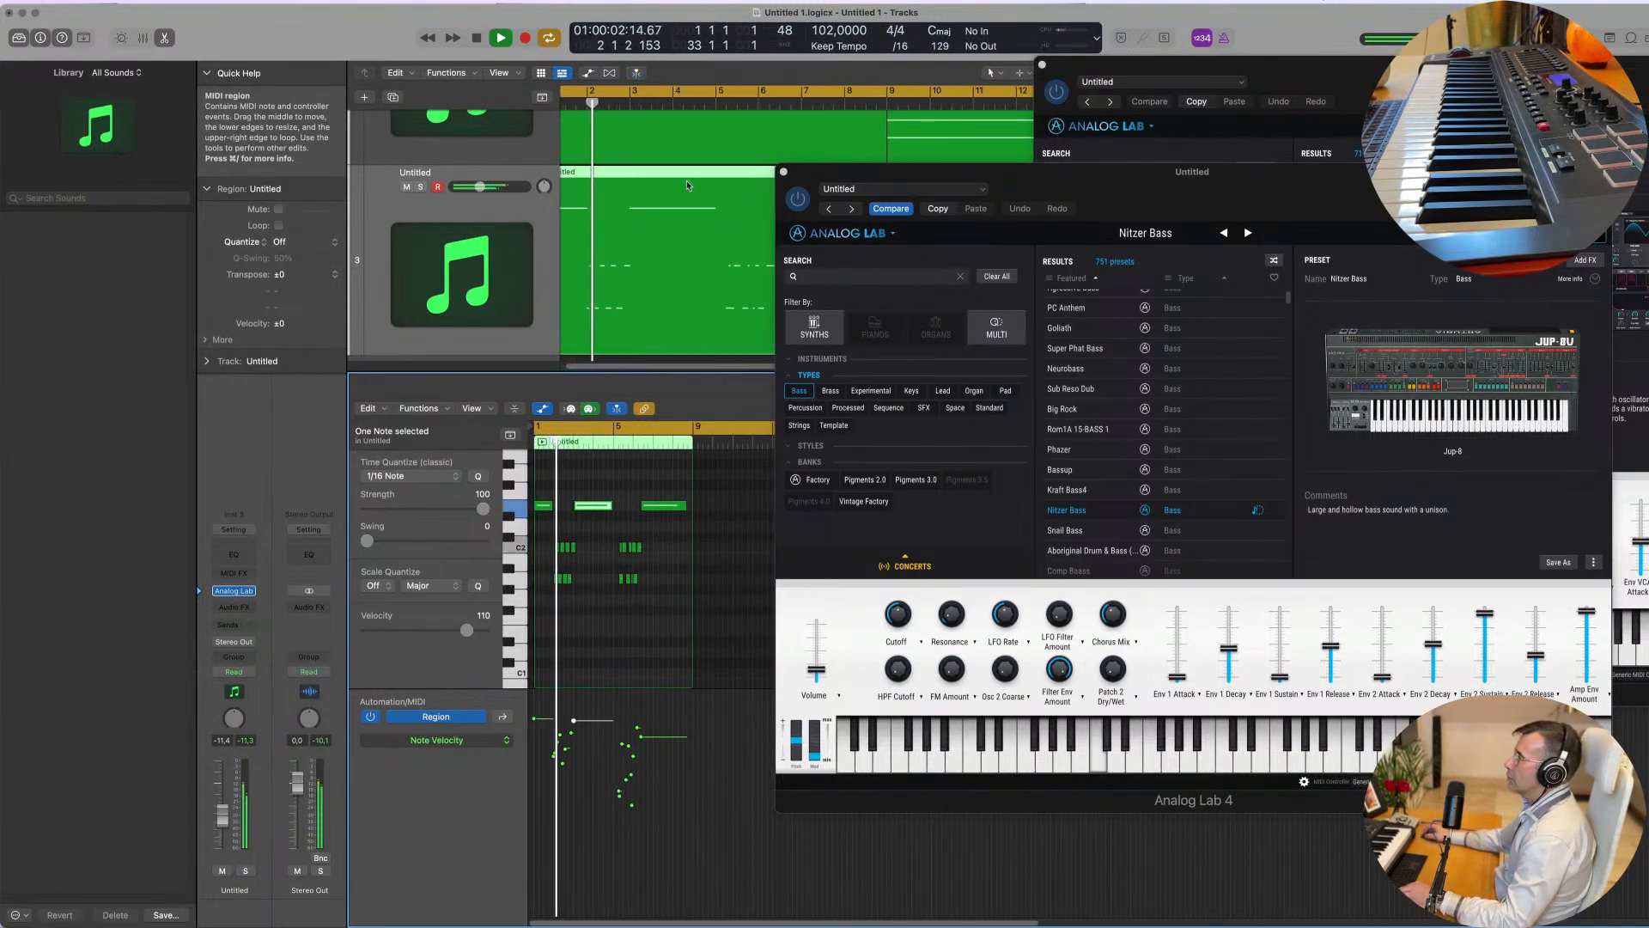
left_click(719, 177, "super")
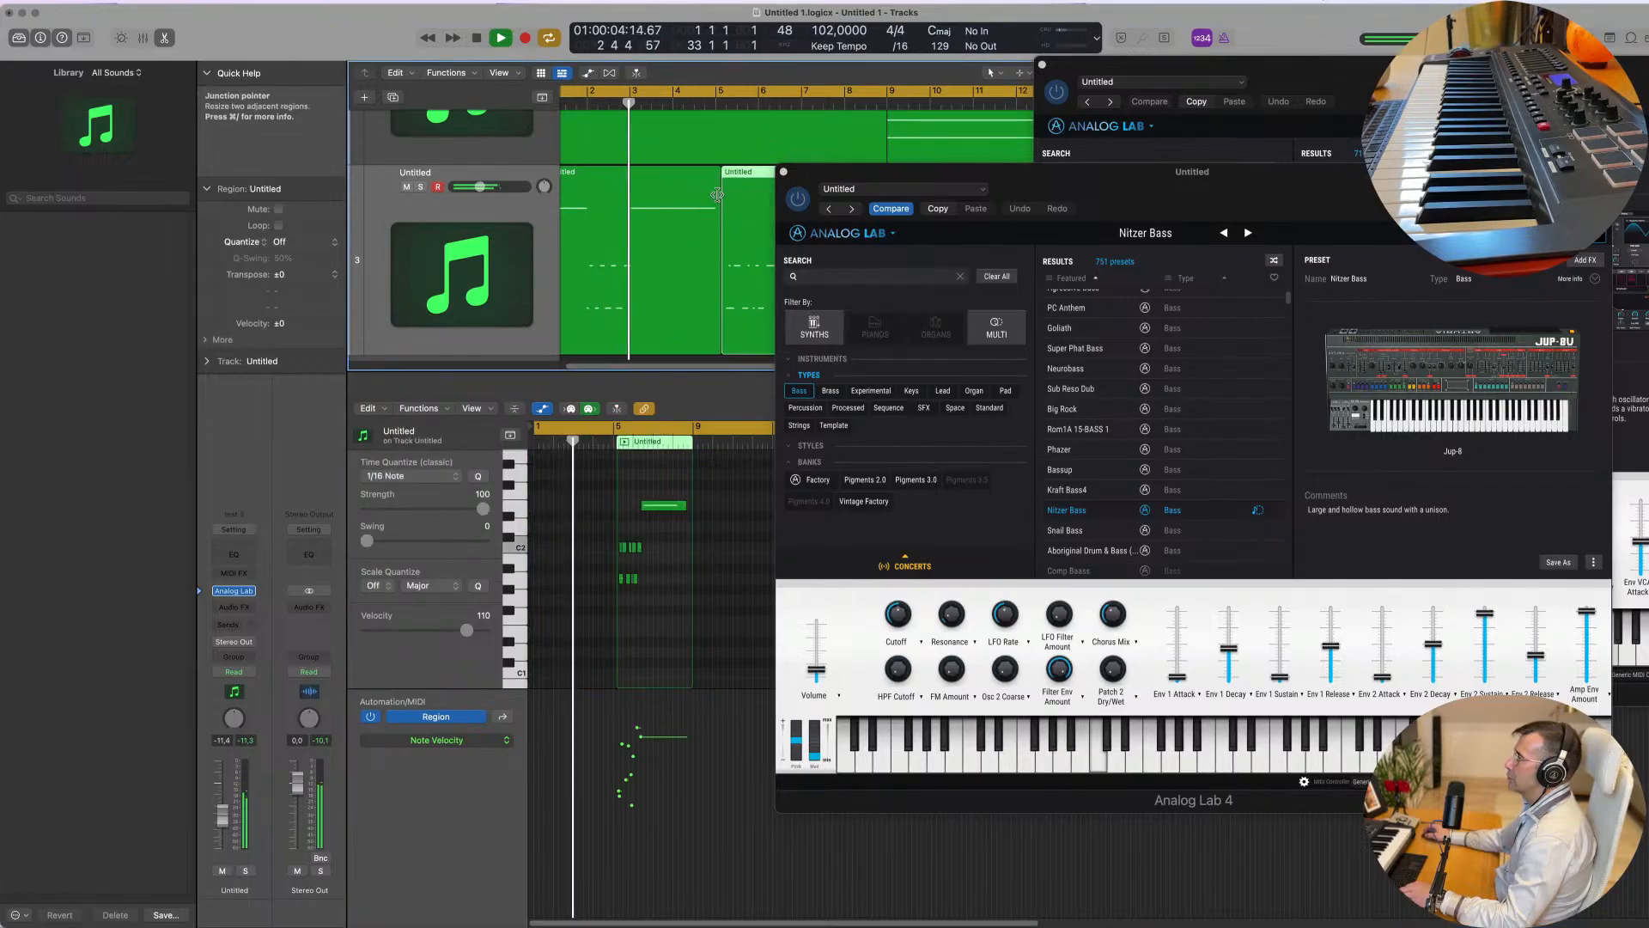
key("Delete")
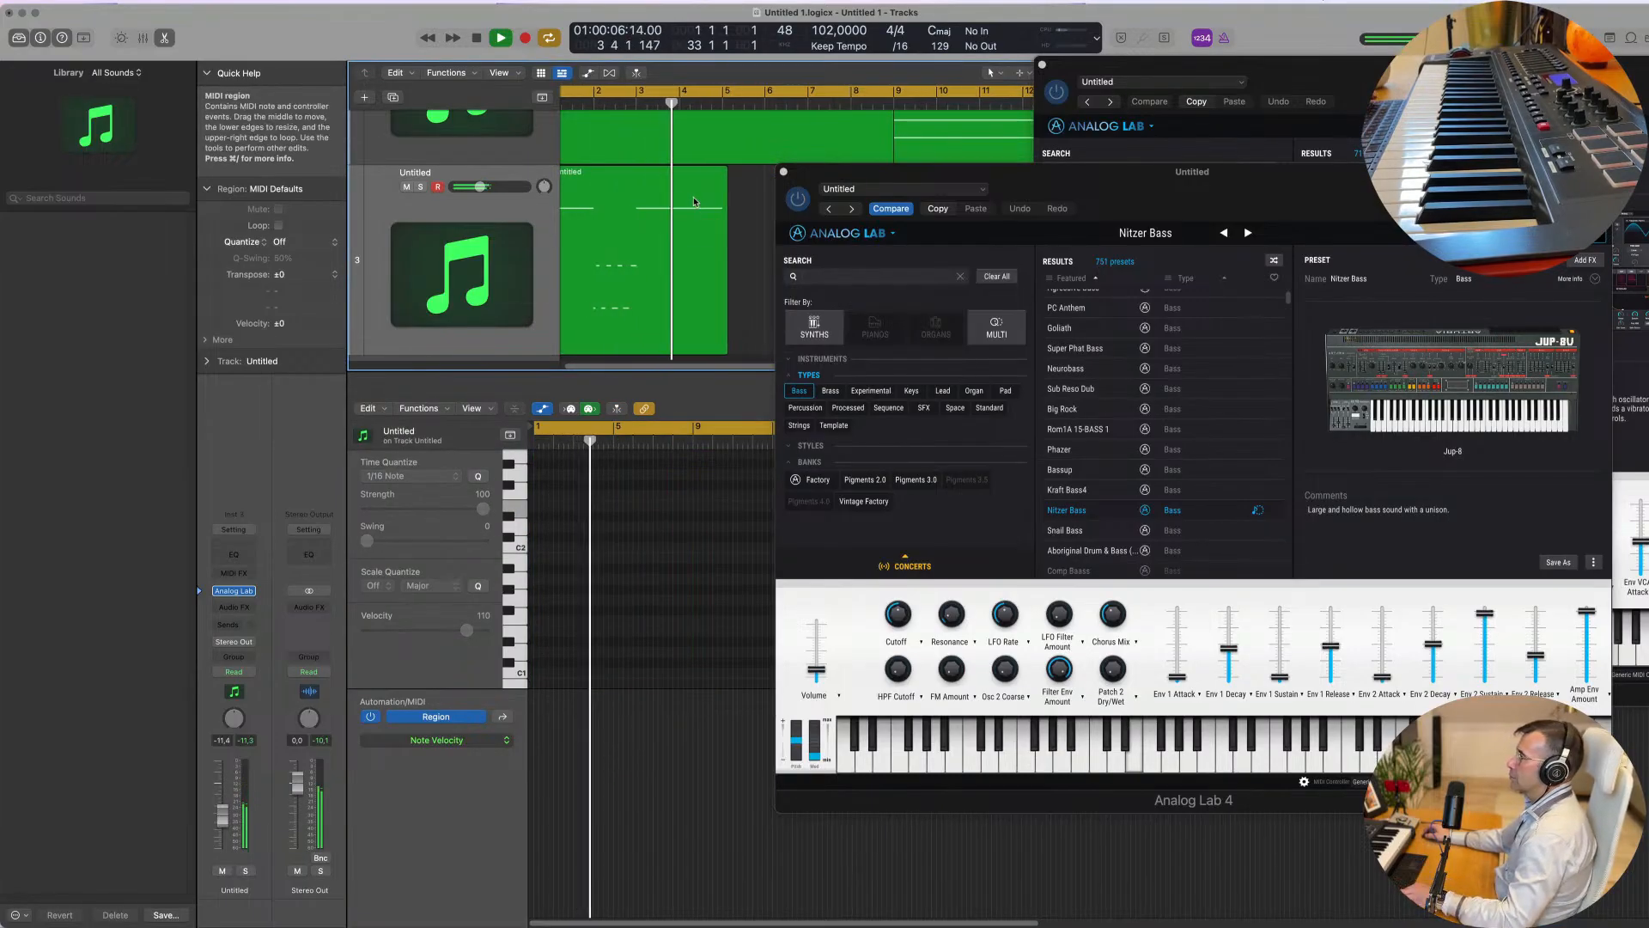
Step: Try to shorten the remaining bass region by resizing its end to bar 5
scroll(605, 200, "down", 2)
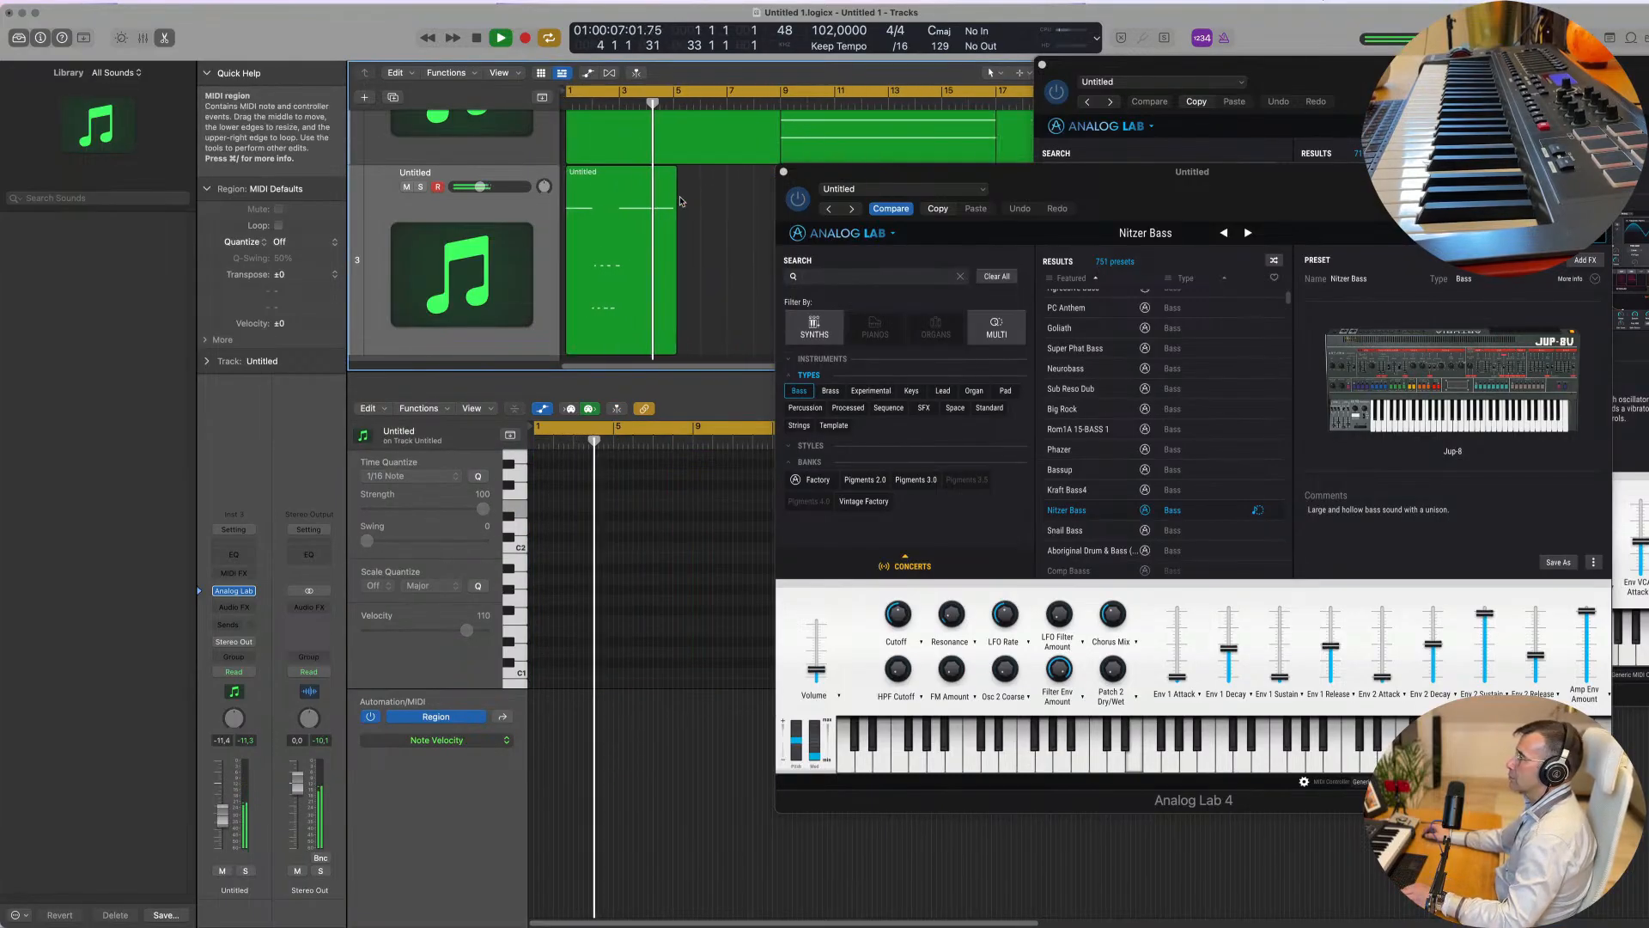
left_click(605, 201)
scroll(606, 545, "up", 4)
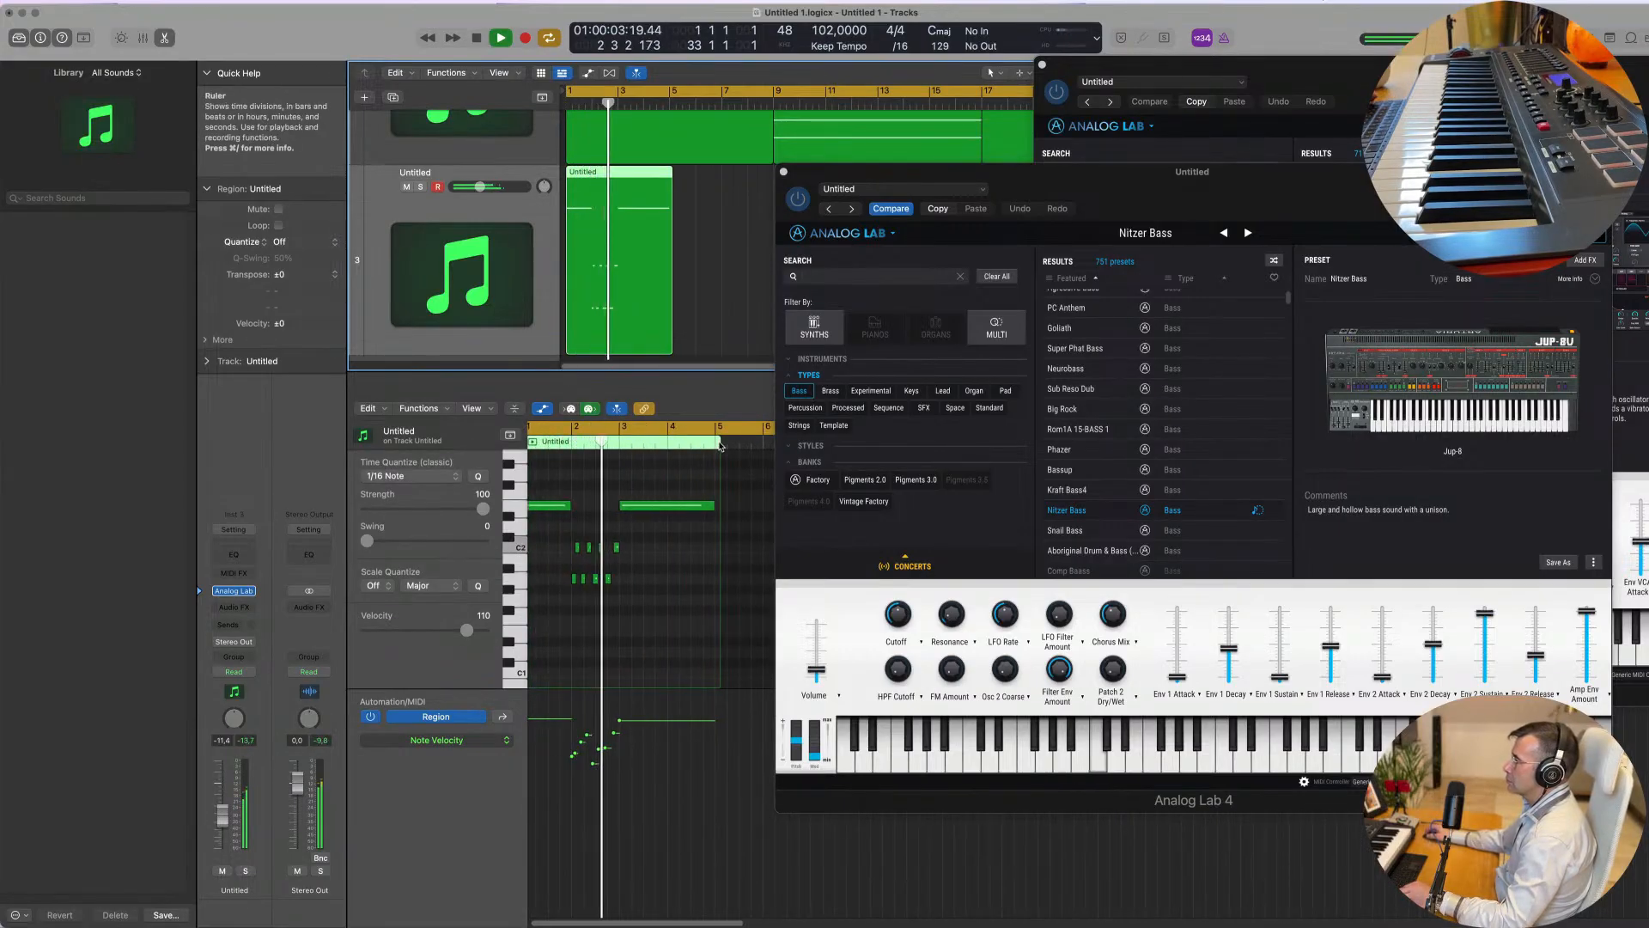
left_click(721, 450)
left_click(719, 447)
key("space")
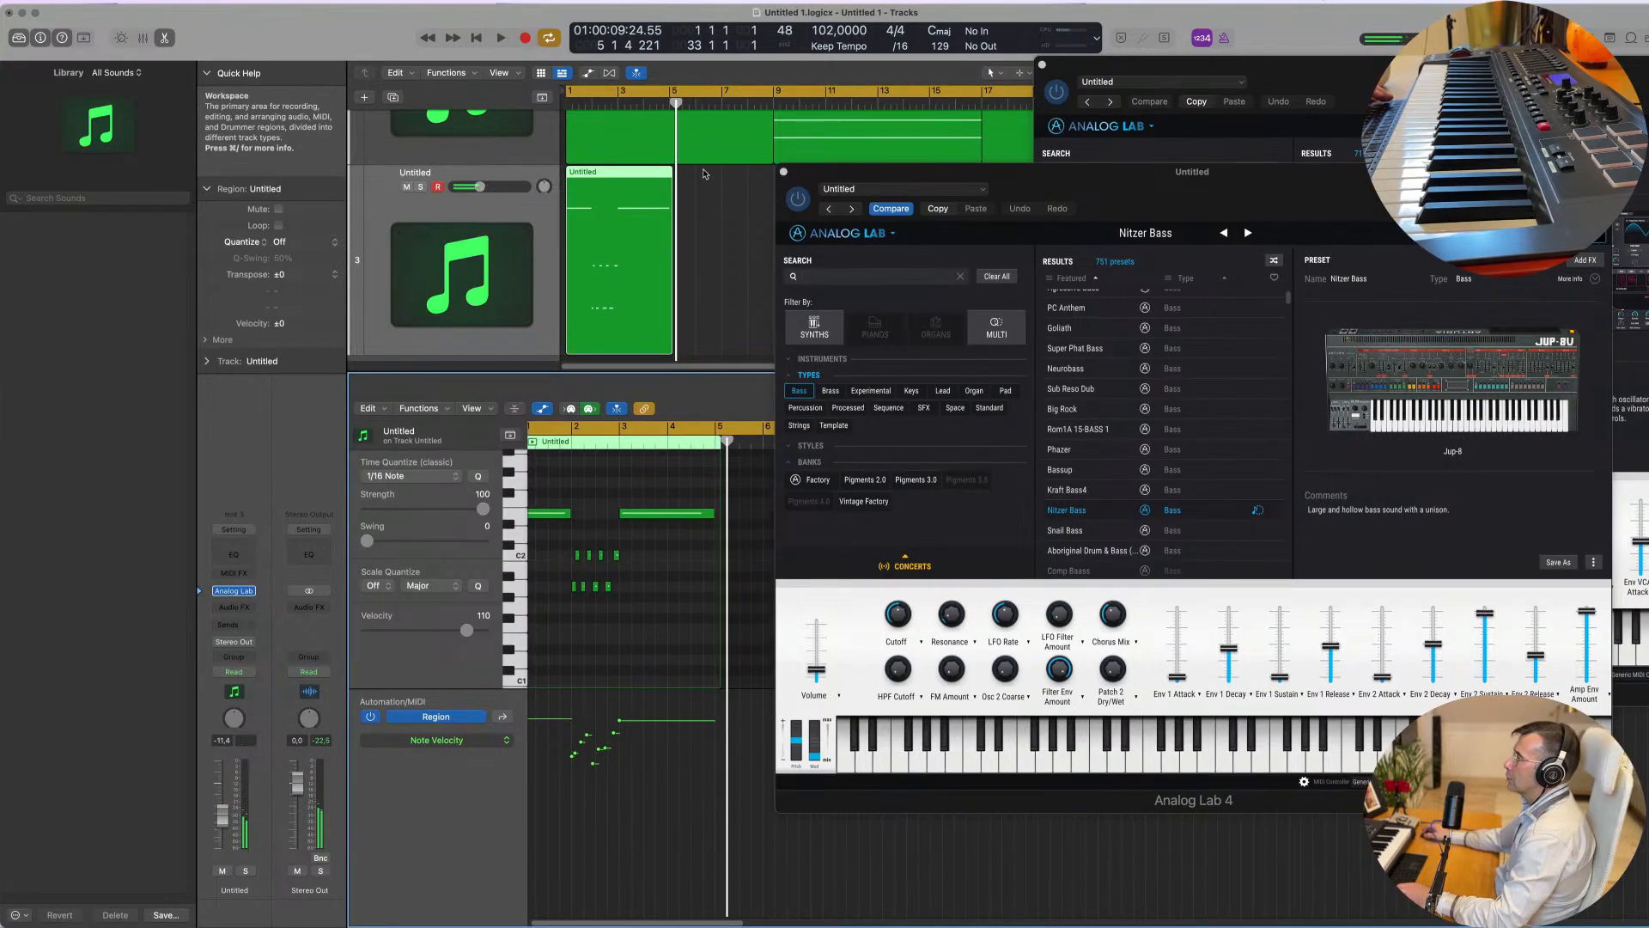
left_click(672, 236)
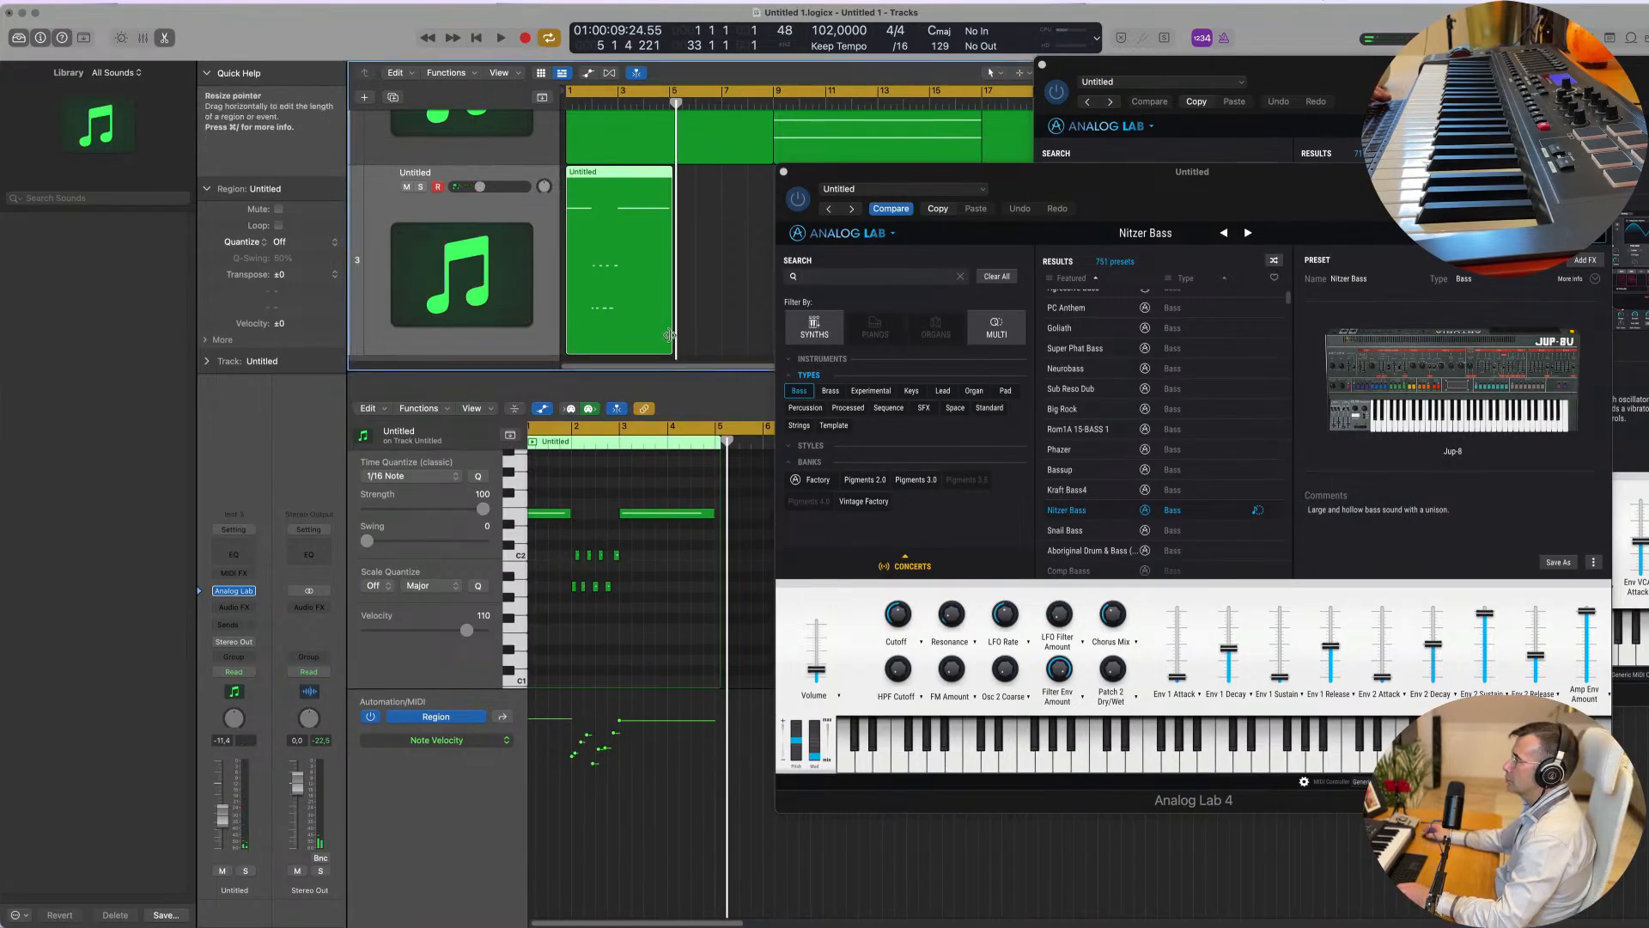
left_click_drag(669, 335, 663, 334)
Step: Split the bass region exactly at bar 5 and delete the small leftover piece after it
key("super+Right")
key("super+Right")
key("super+Right")
key("super+Right")
scroll(736, 239, "right", 5)
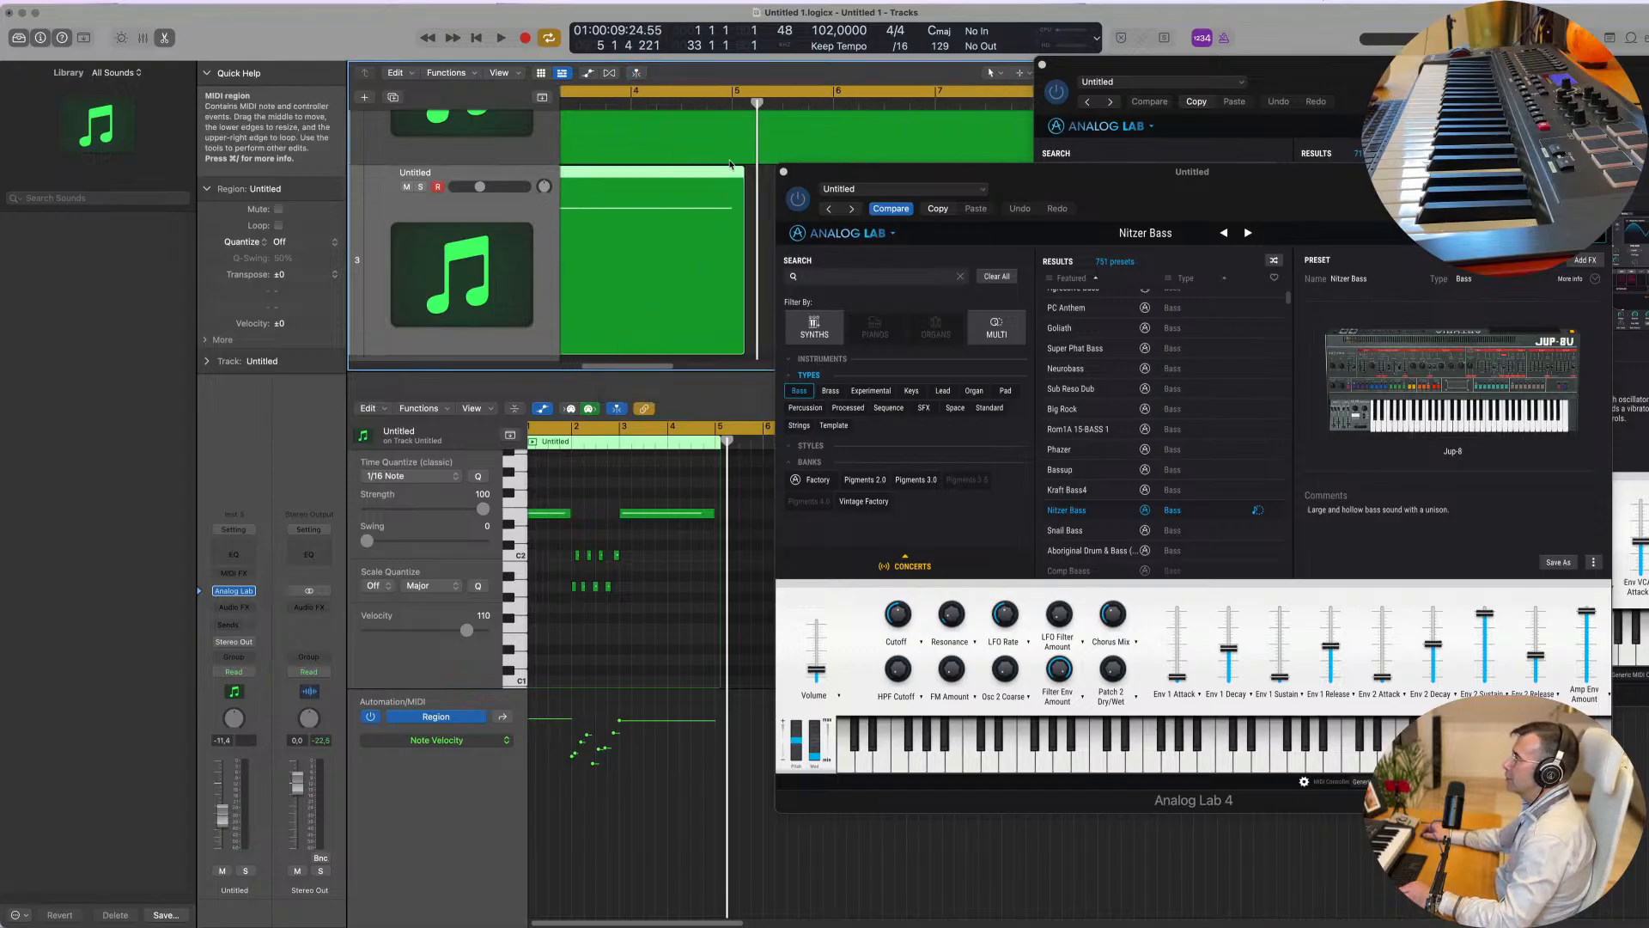
scroll(732, 258, "right", 1)
left_click(733, 339)
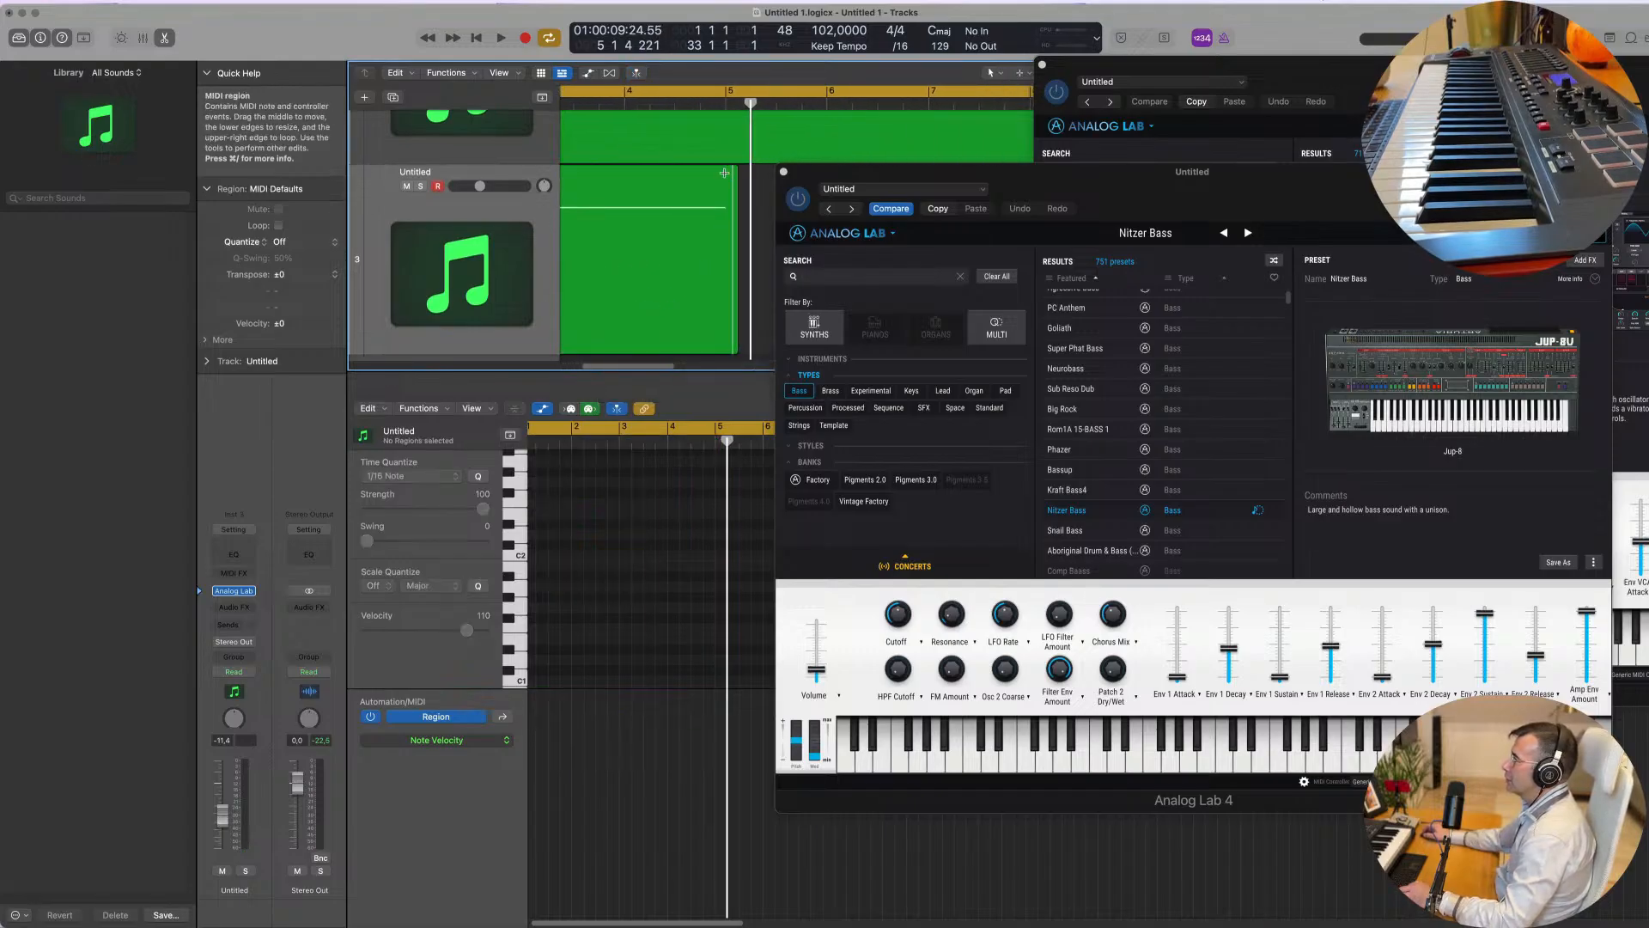
left_click(724, 176)
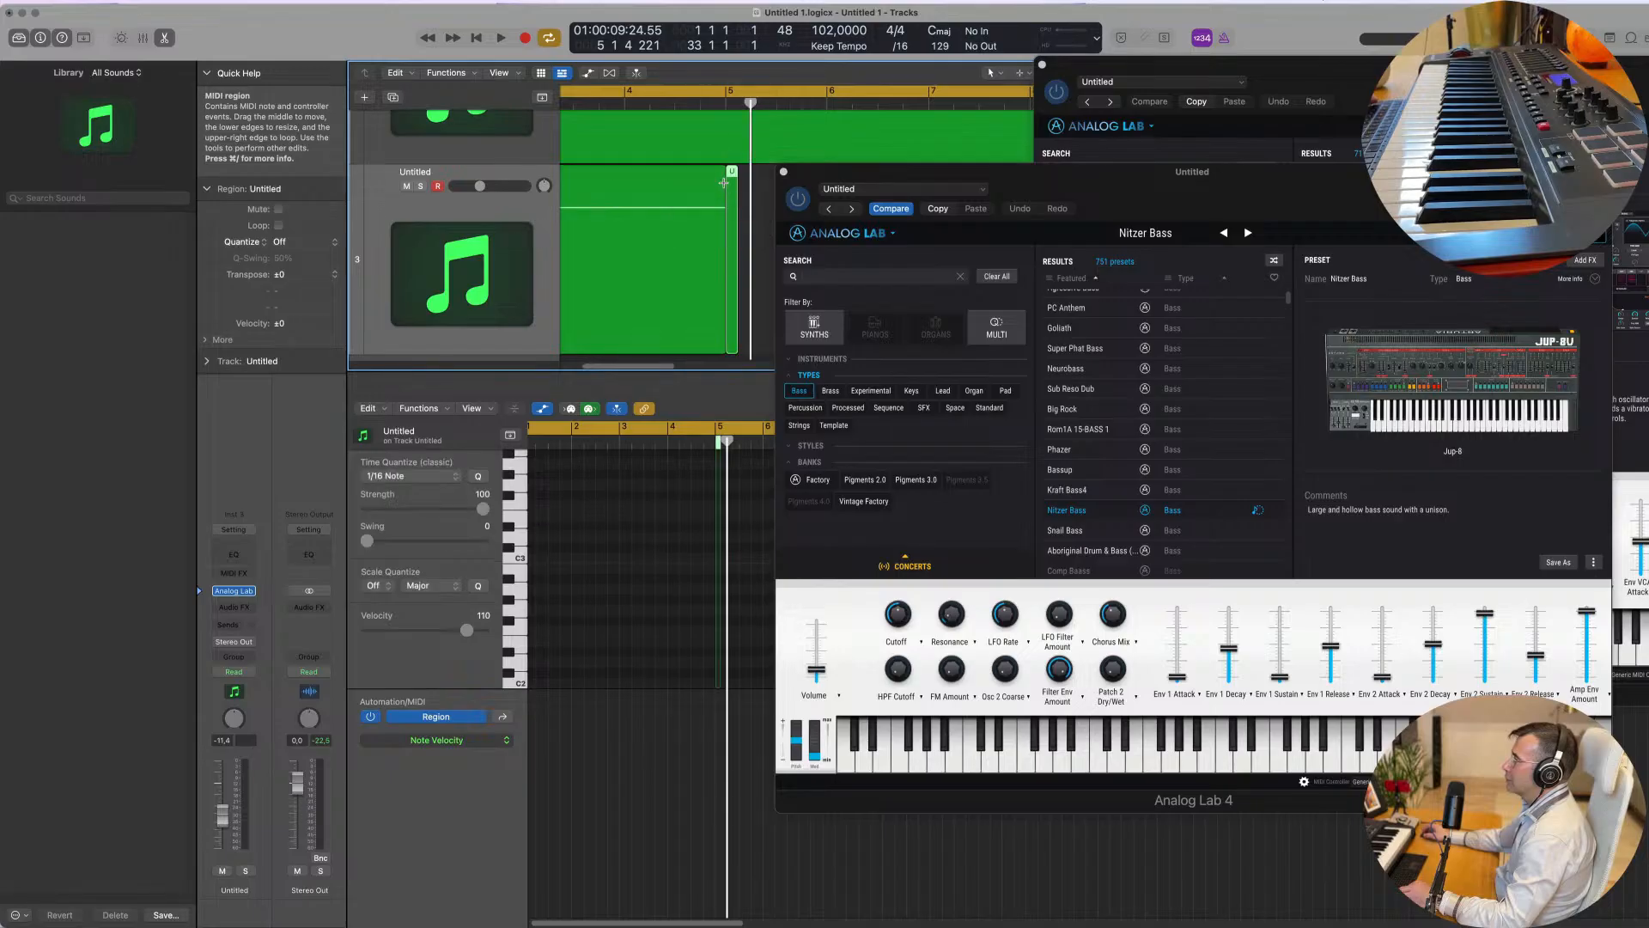
key("Delete")
Step: Play the trimmed bass region and move the Nitzer Bass plug-in window aside to uncover the Piano Roll
key("super+Left")
key("super+Left")
key("super+Left")
key("super+Left")
key("space")
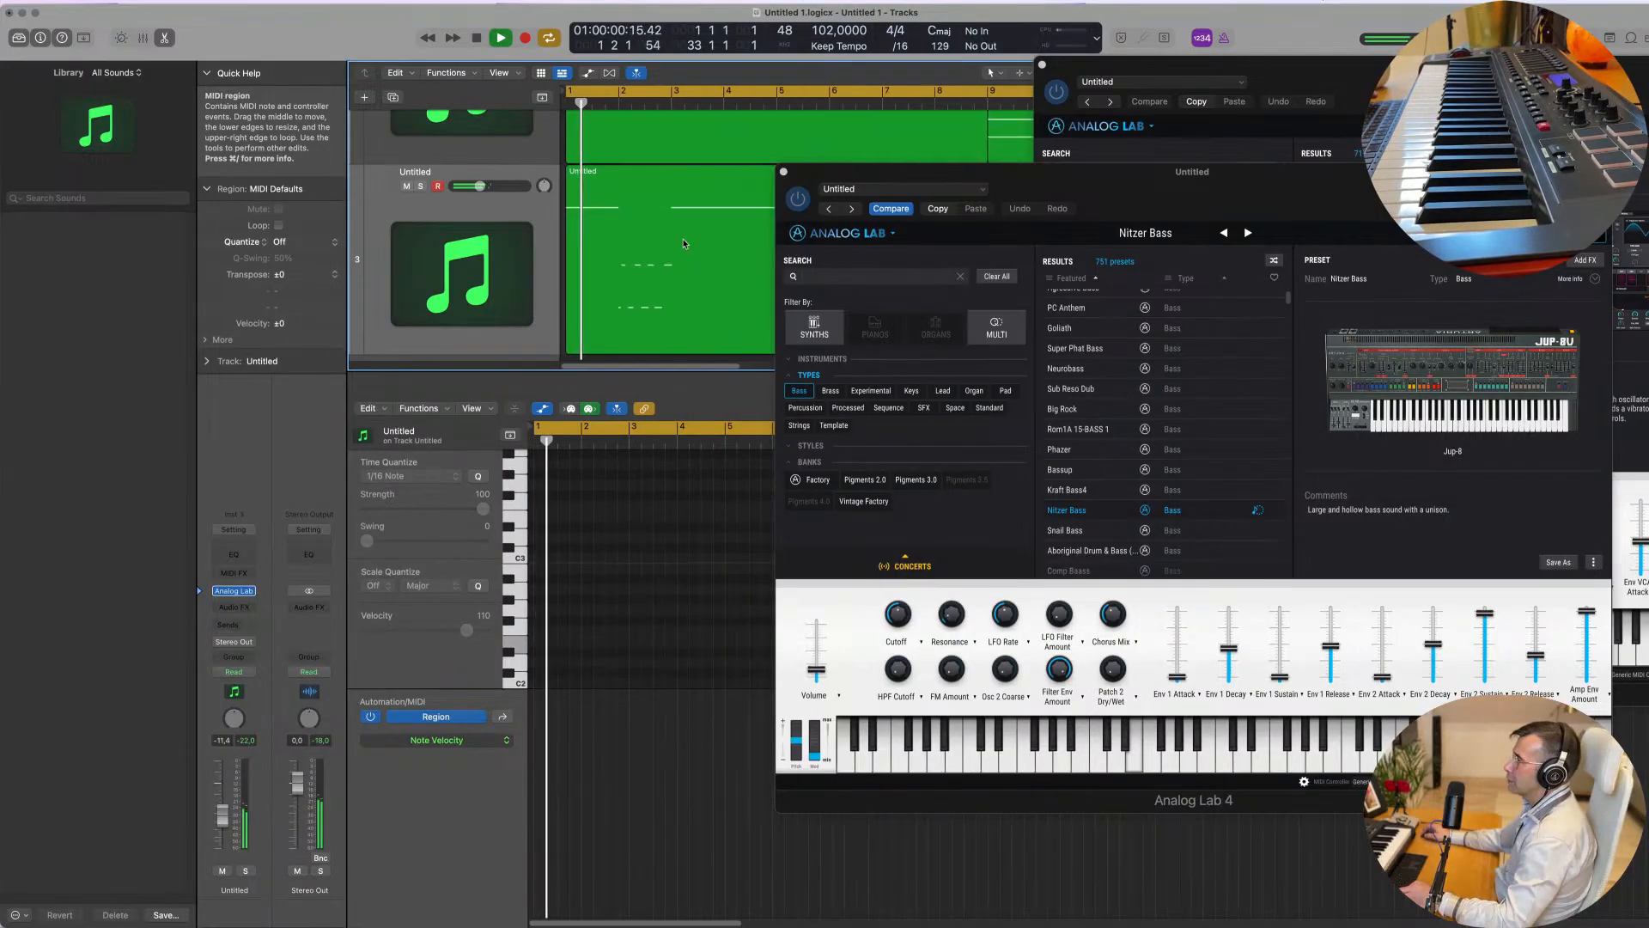
key("super+Left")
left_click_drag(1103, 197, 1179, 209)
scroll(822, 245, "down", 2)
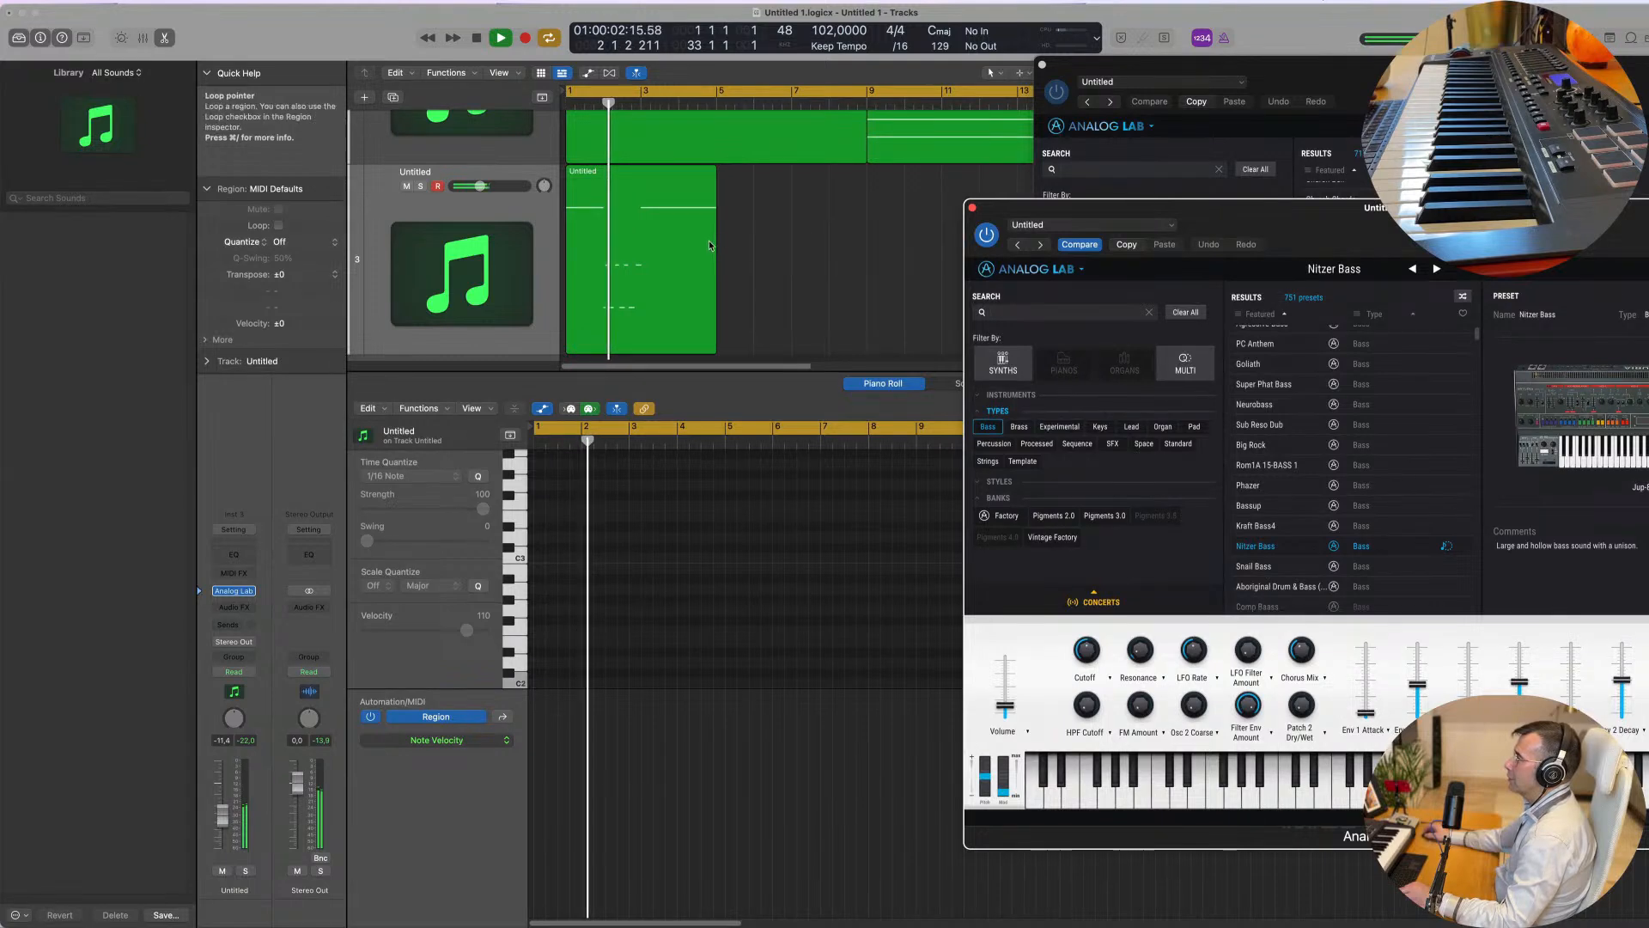
scroll(735, 234, "down", 2)
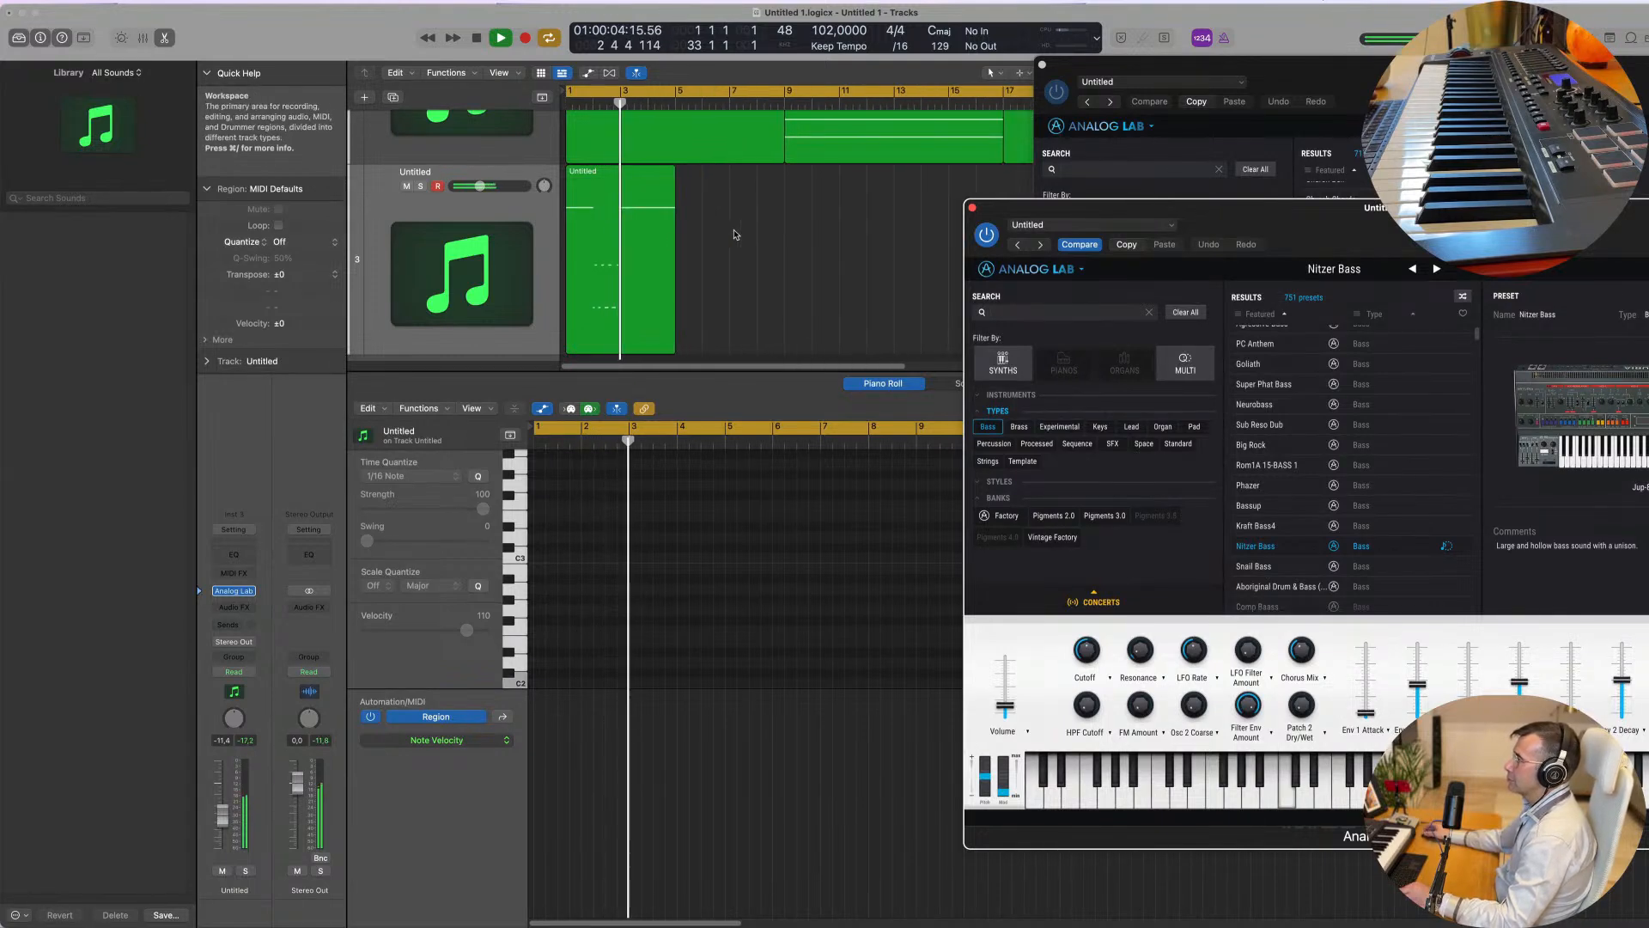
Step: Select the bass region on track 3, mute tracks 1 and 2, and restart playback to hear the bass alone
left_click(644, 251)
key("space")
scroll(566, 140, "up", 3)
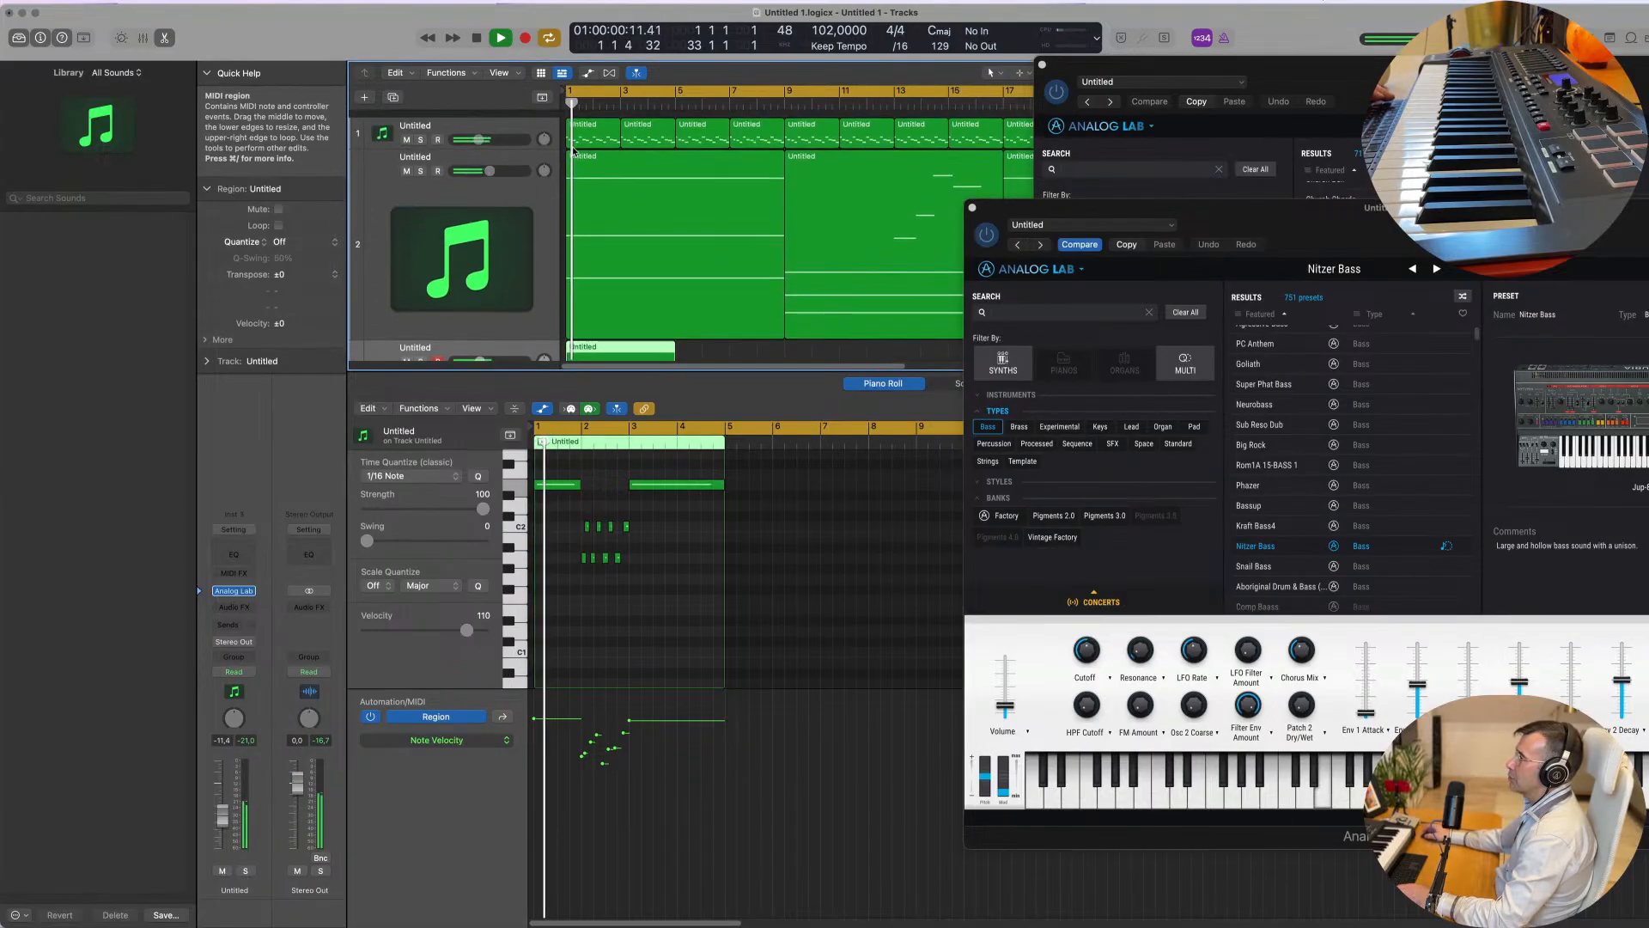
key("space")
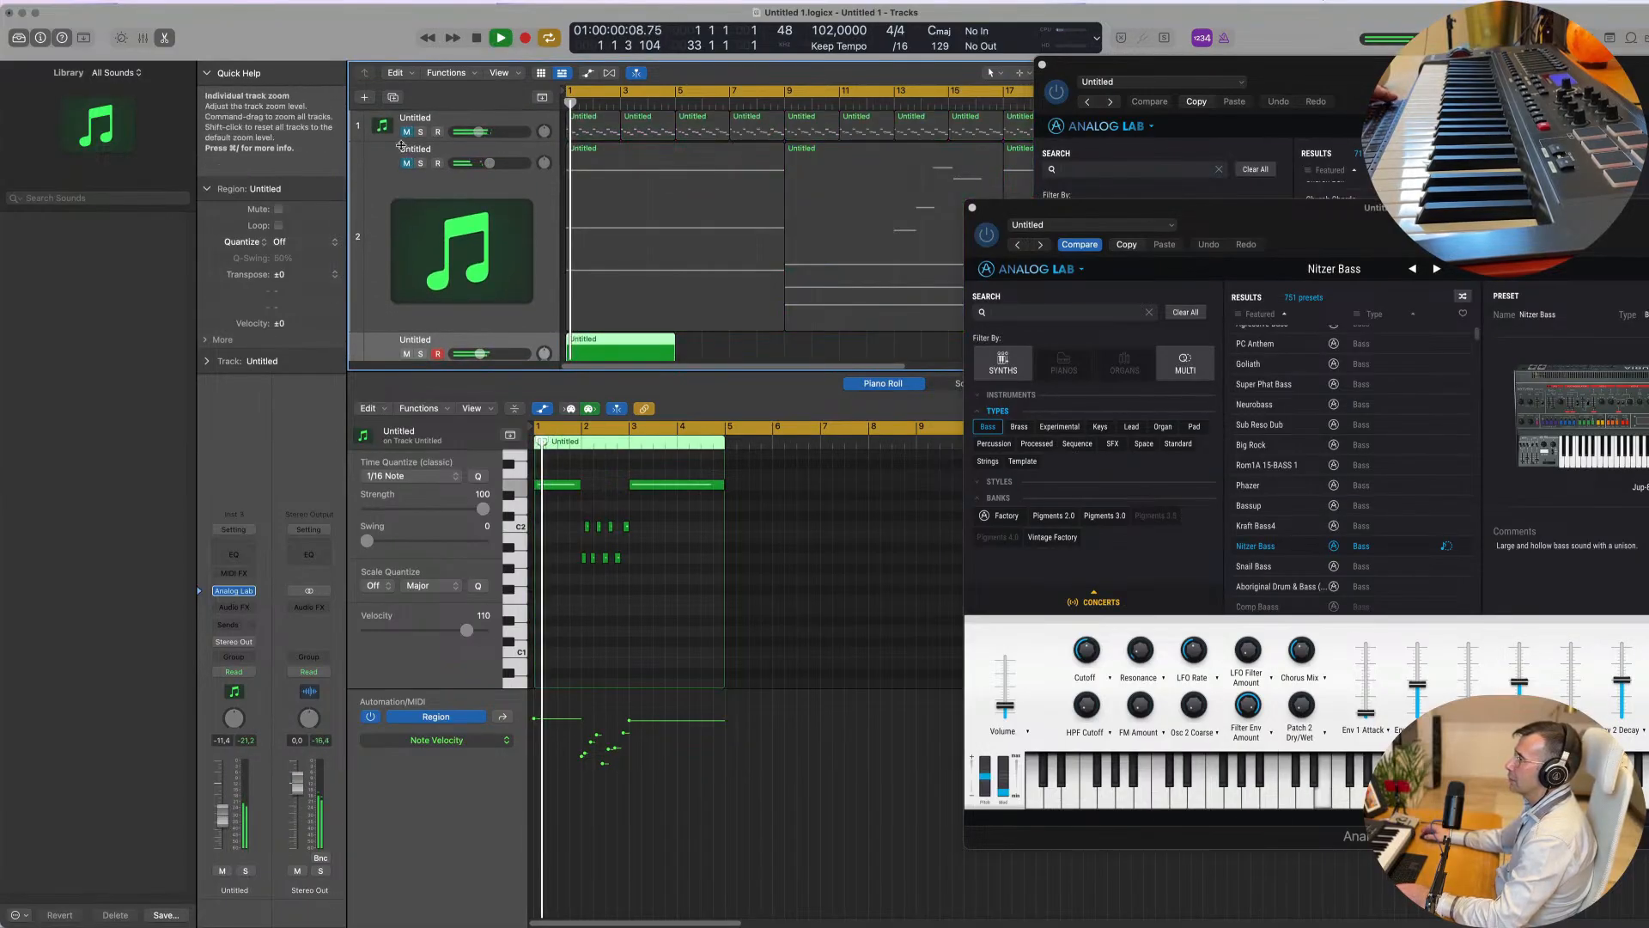
Step: Move the last C2 note in bar 2 one sixteenth earlier to position 2 4 2 1, and play the bass line again
left_click(676, 582, "ctrl+alt")
left_click(676, 583, "ctrl+alt")
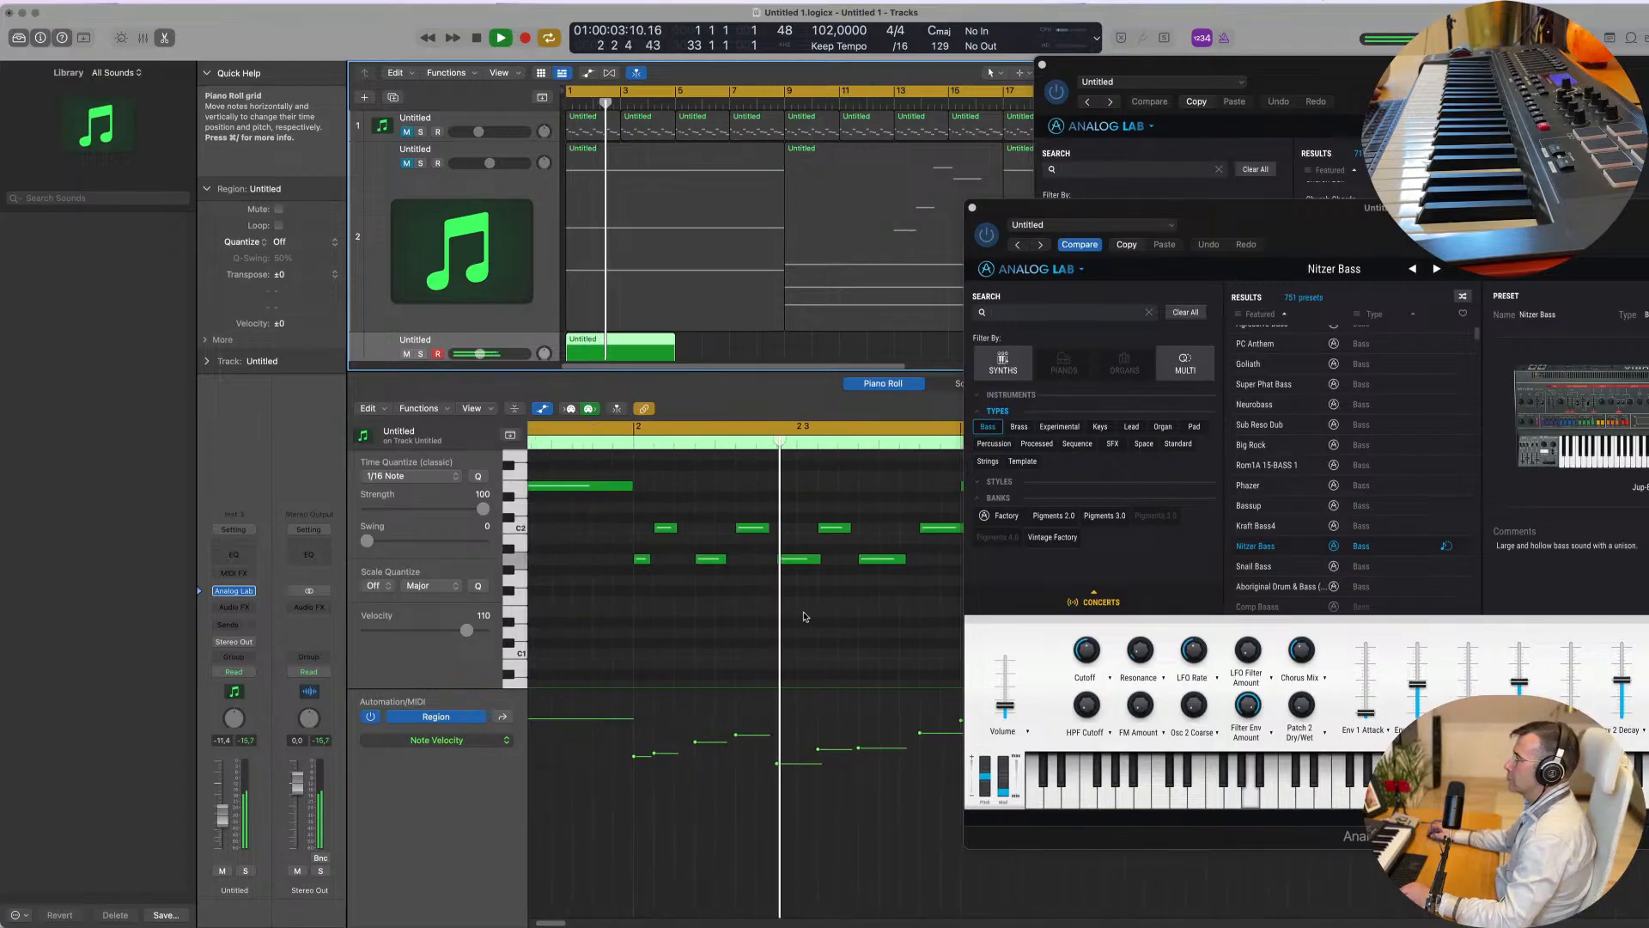
key("space")
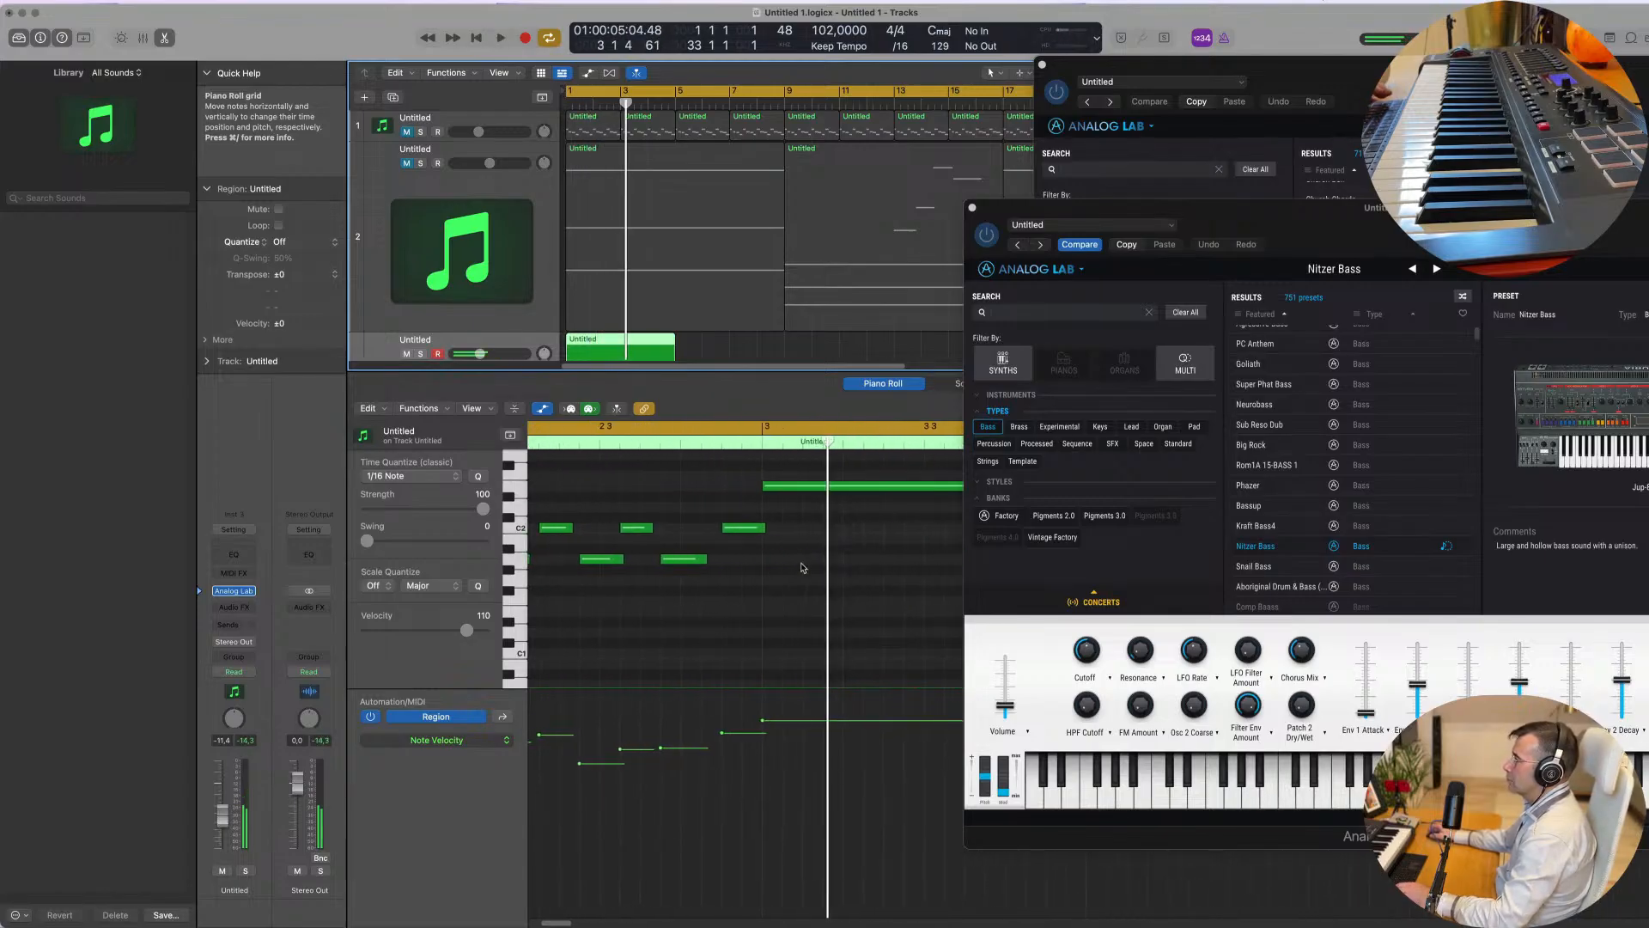
left_click_drag(737, 530, 723, 533)
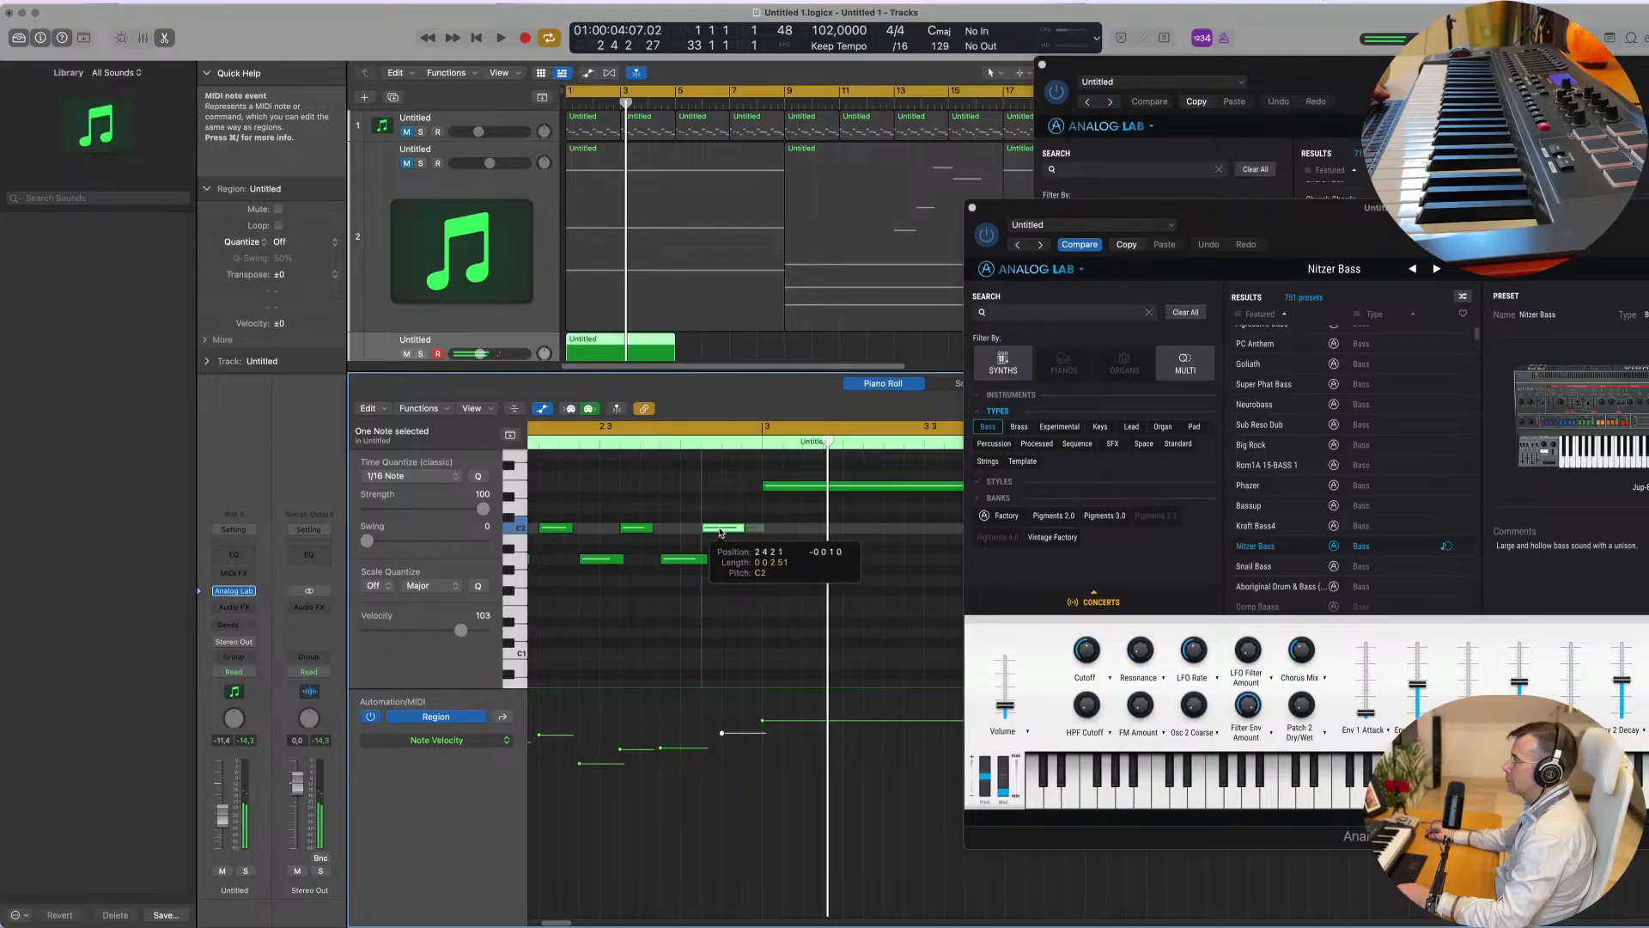
key("space")
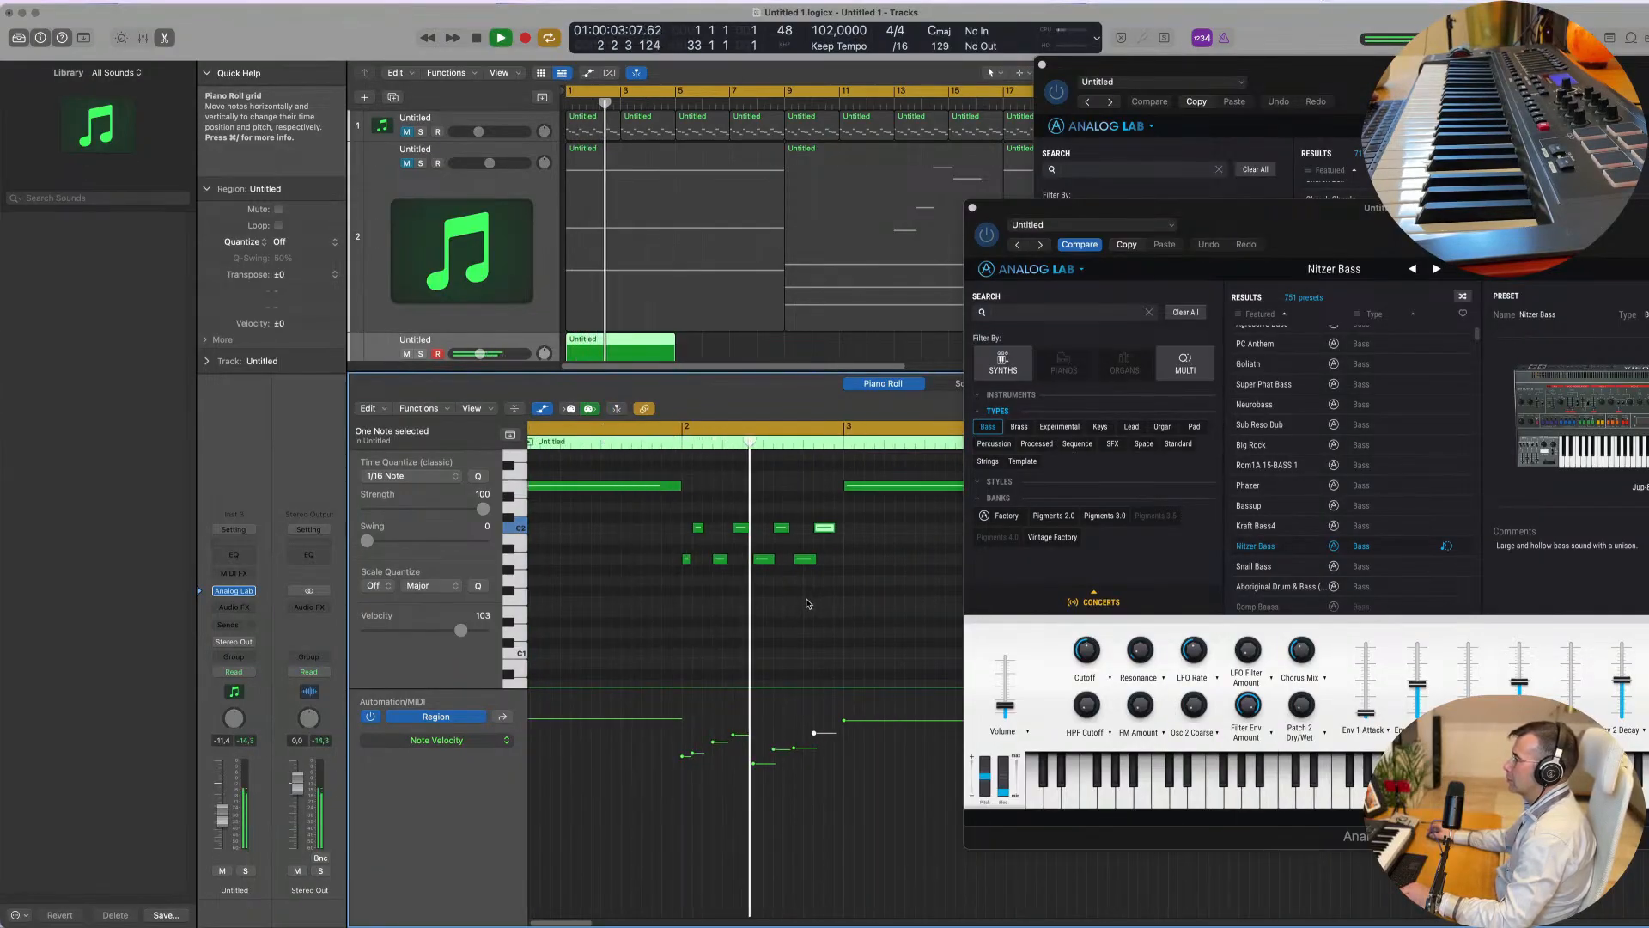
left_click(759, 612, "ctrl+alt")
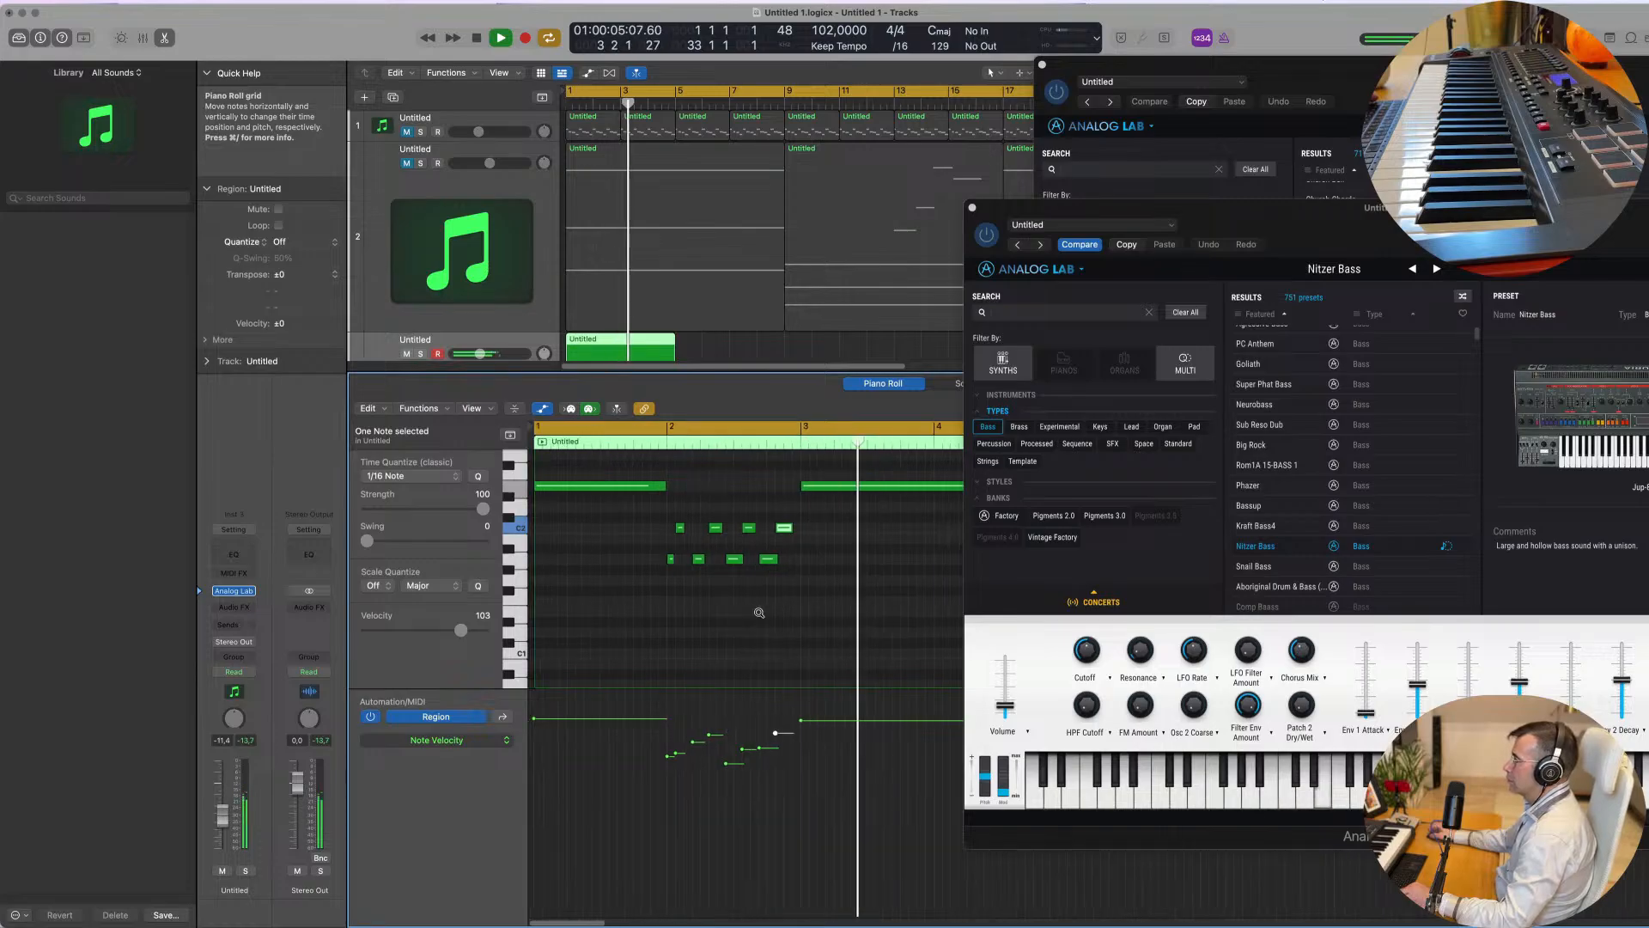
Step: Unmute track 1 and play it together with the bass line from the start
left_click(759, 612, "ctrl+alt")
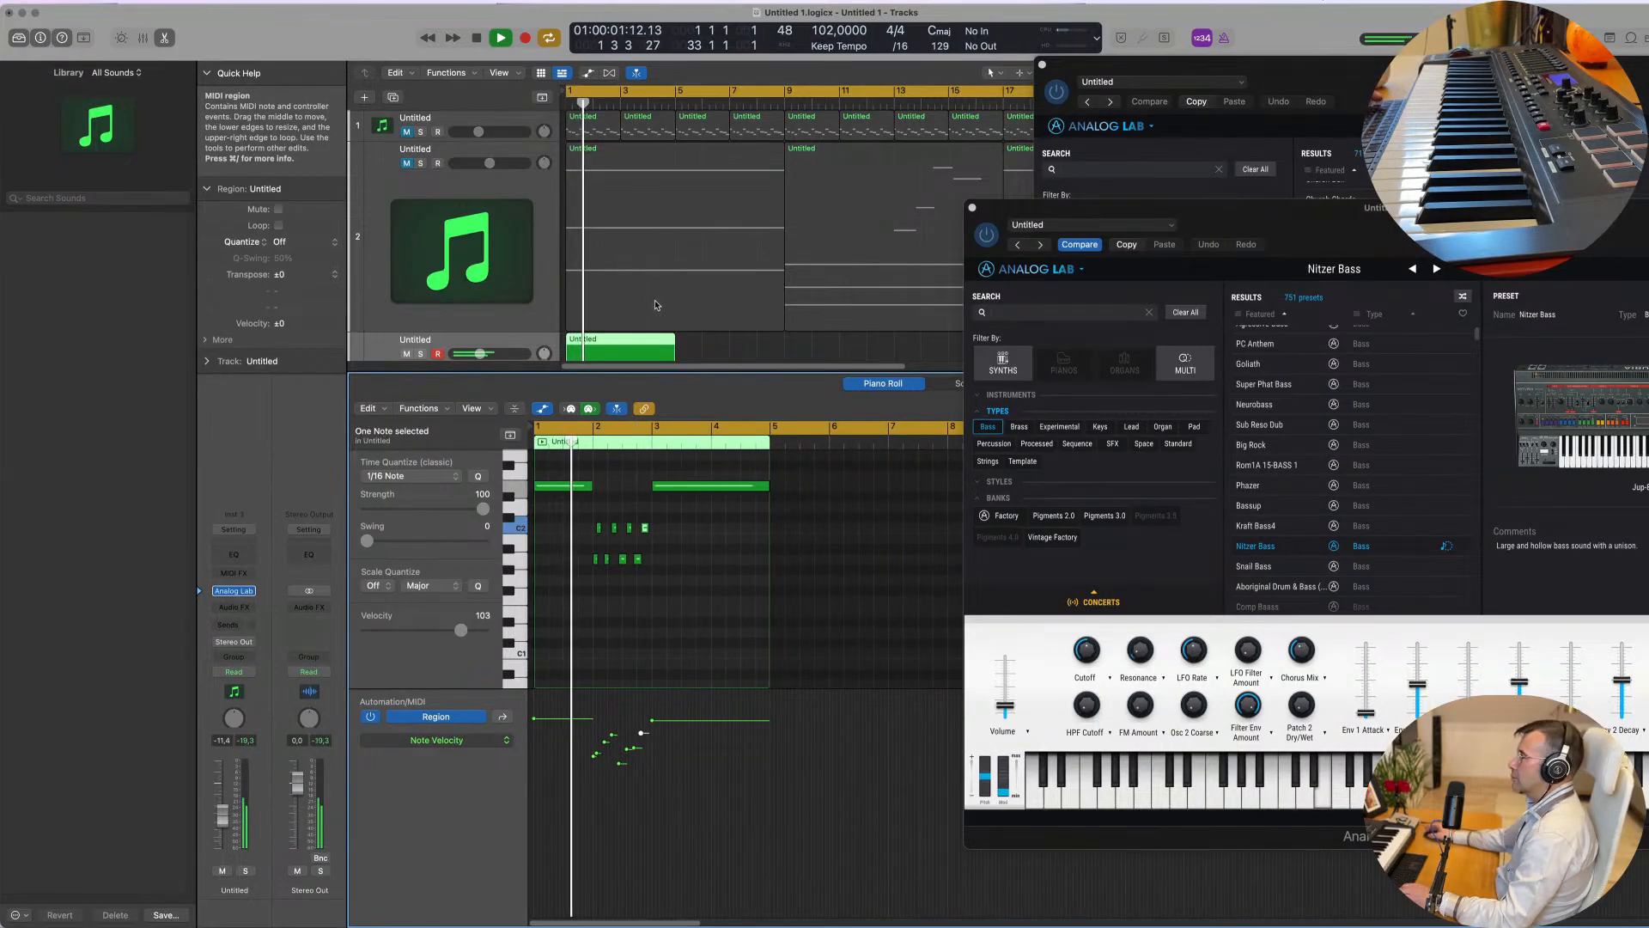
left_click(503, 121)
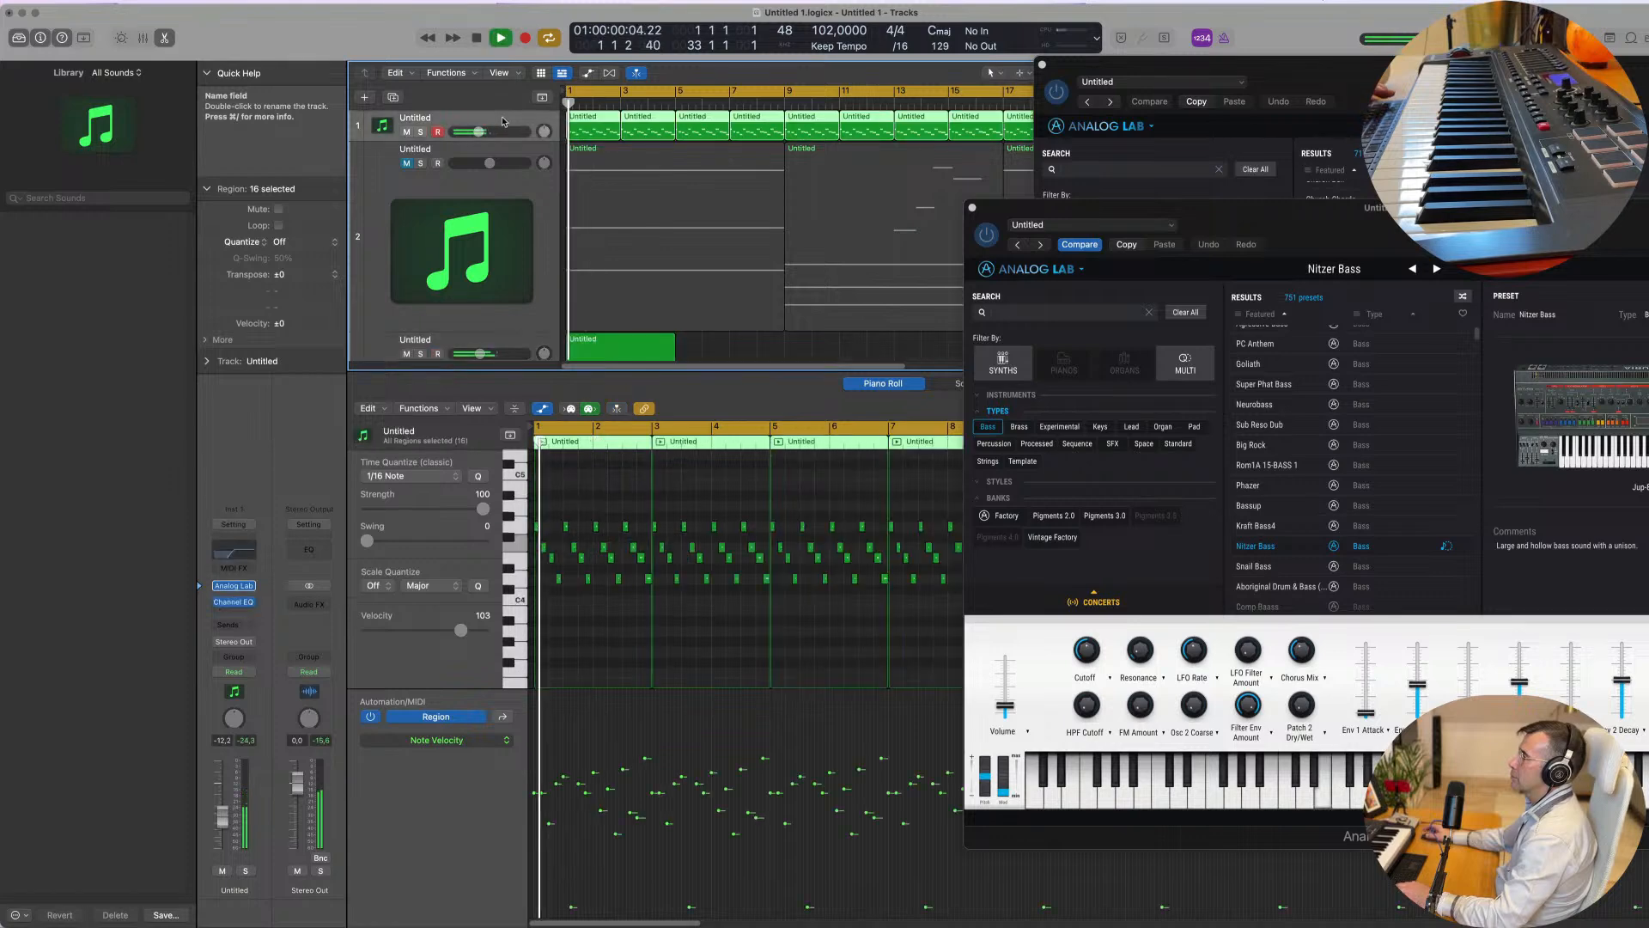
scroll(641, 349, "down", 5)
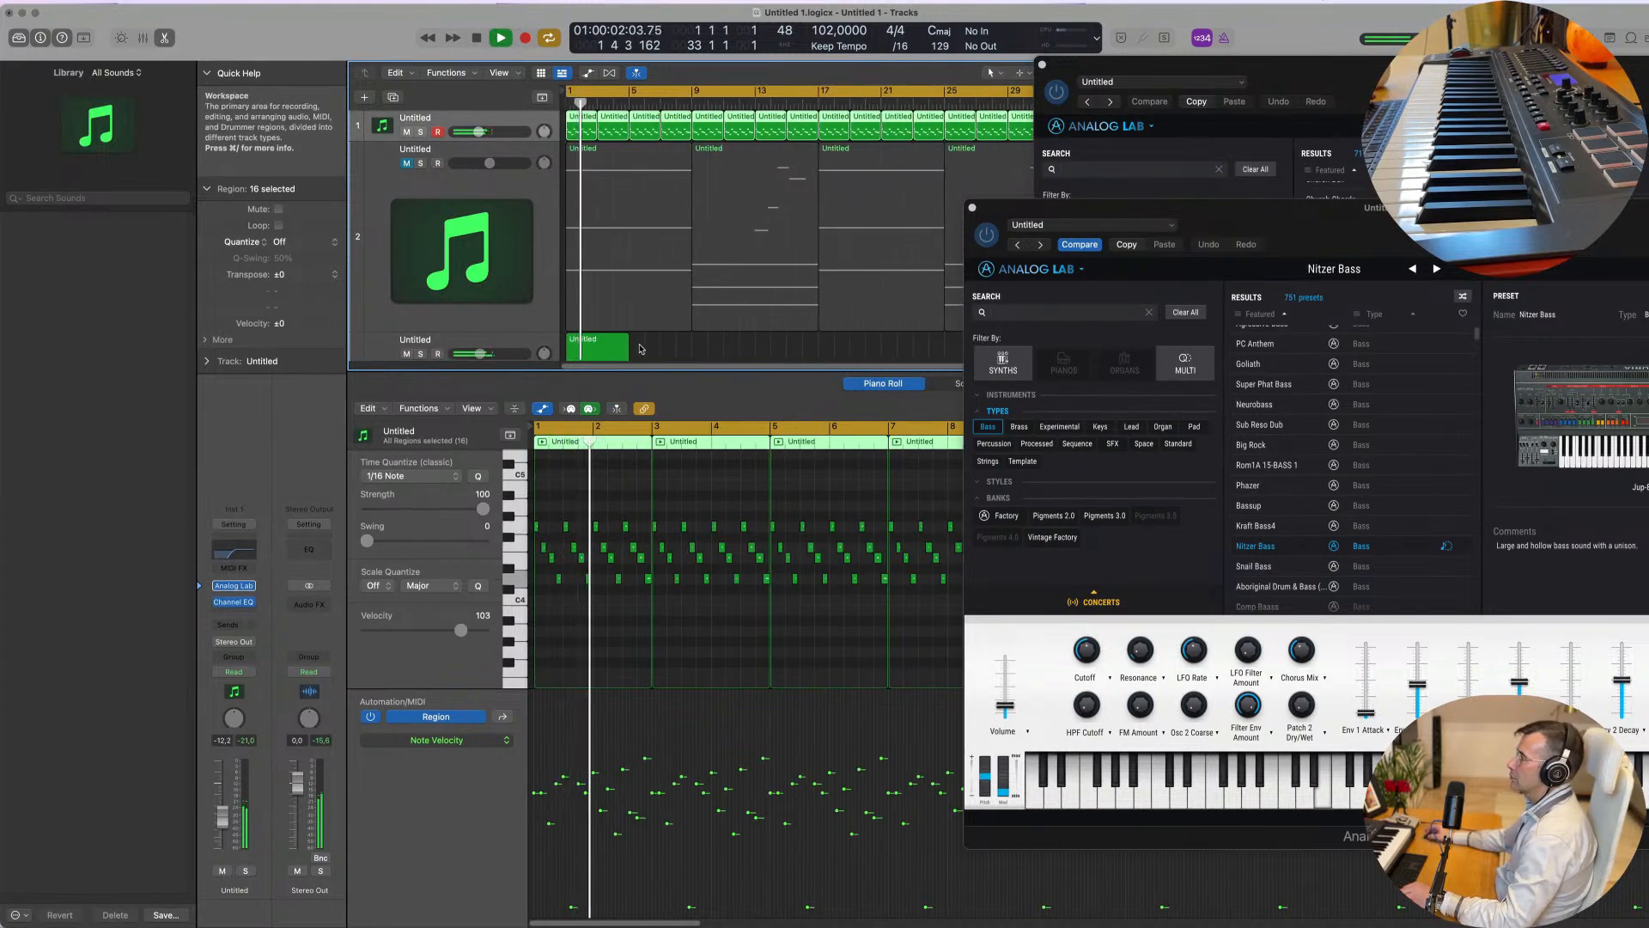
scroll(640, 348, "down", 4)
key("super+Left")
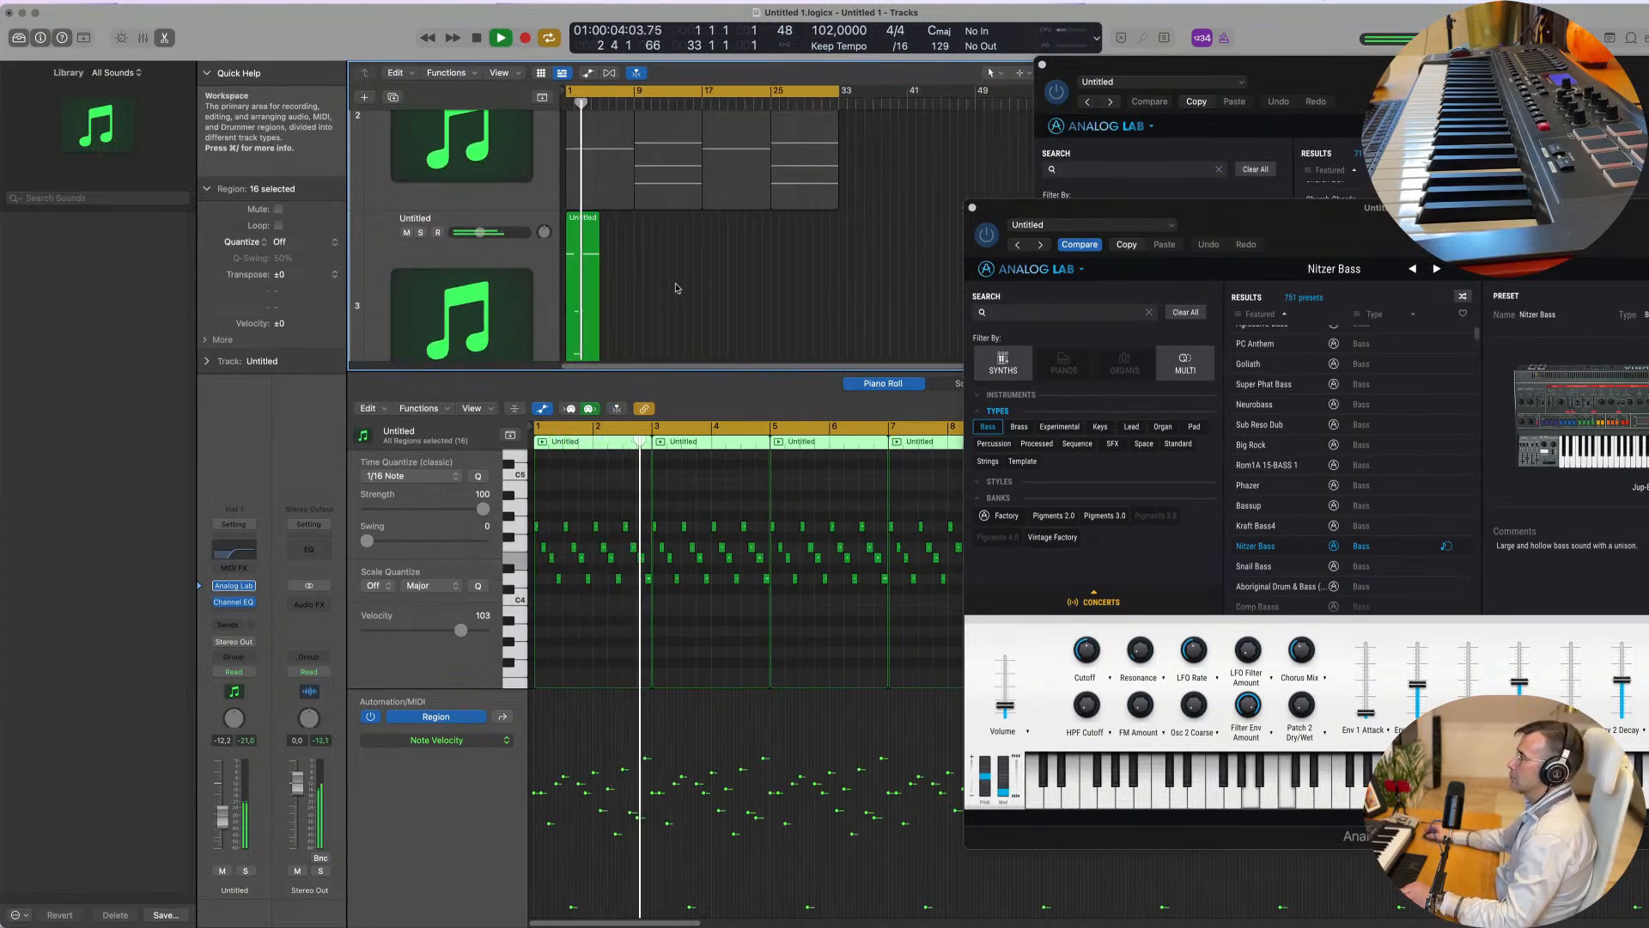
scroll(675, 284, "up", 3)
key("Return")
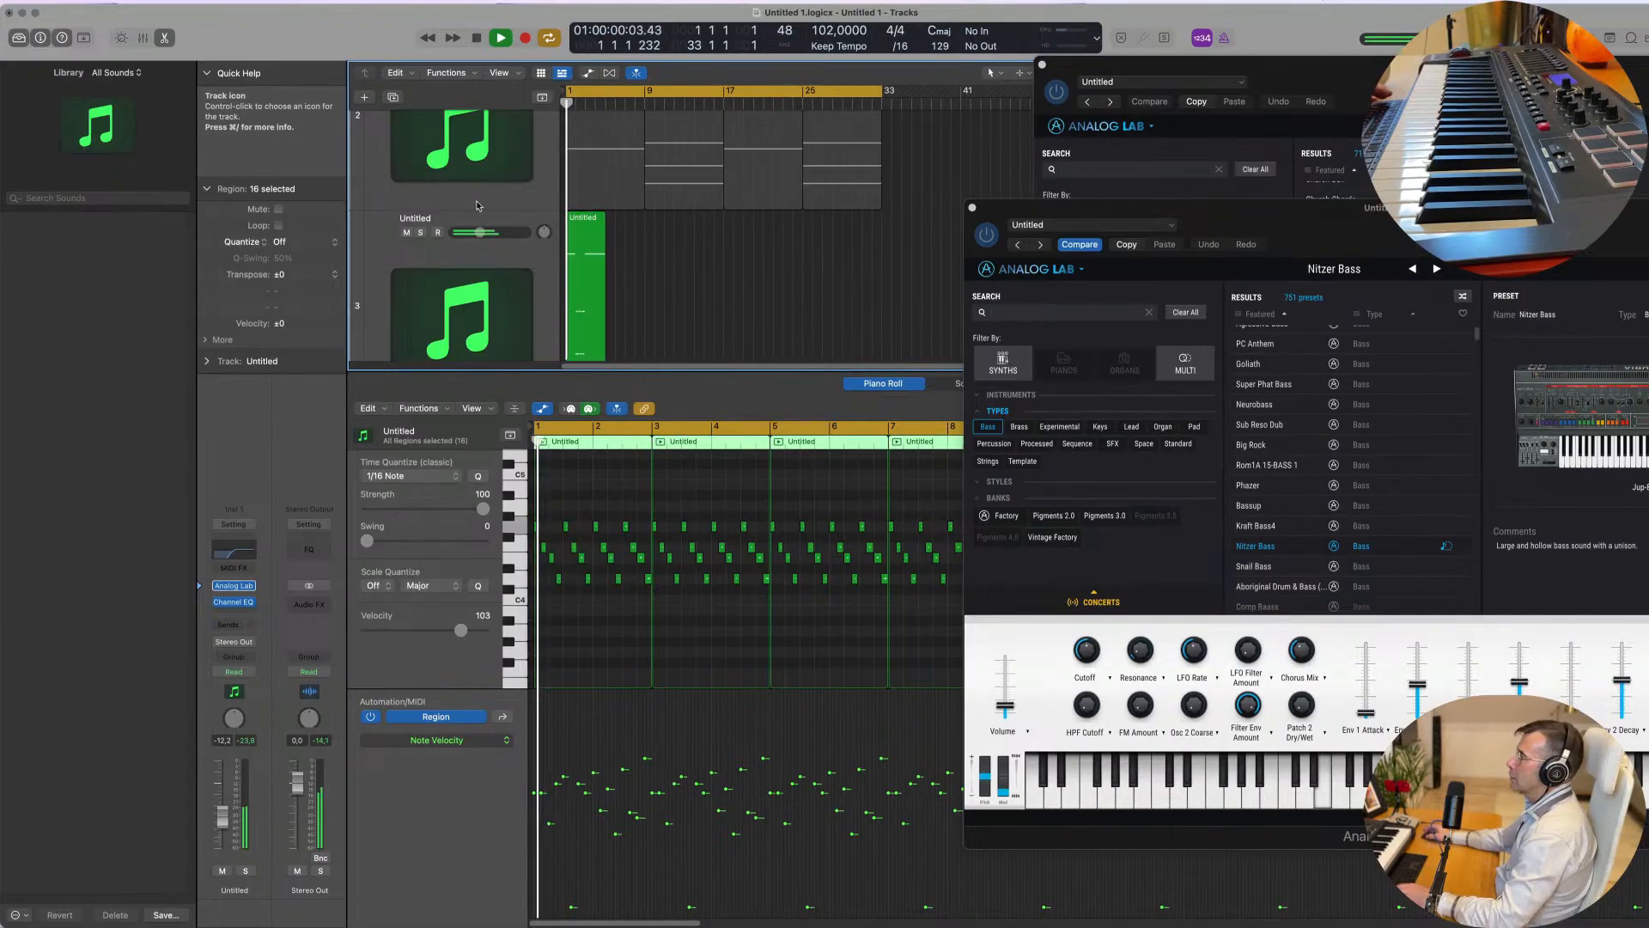
Step: Repeat the four-bar bass region on track 3 three times to fill the track up to bar 17
left_click(595, 228)
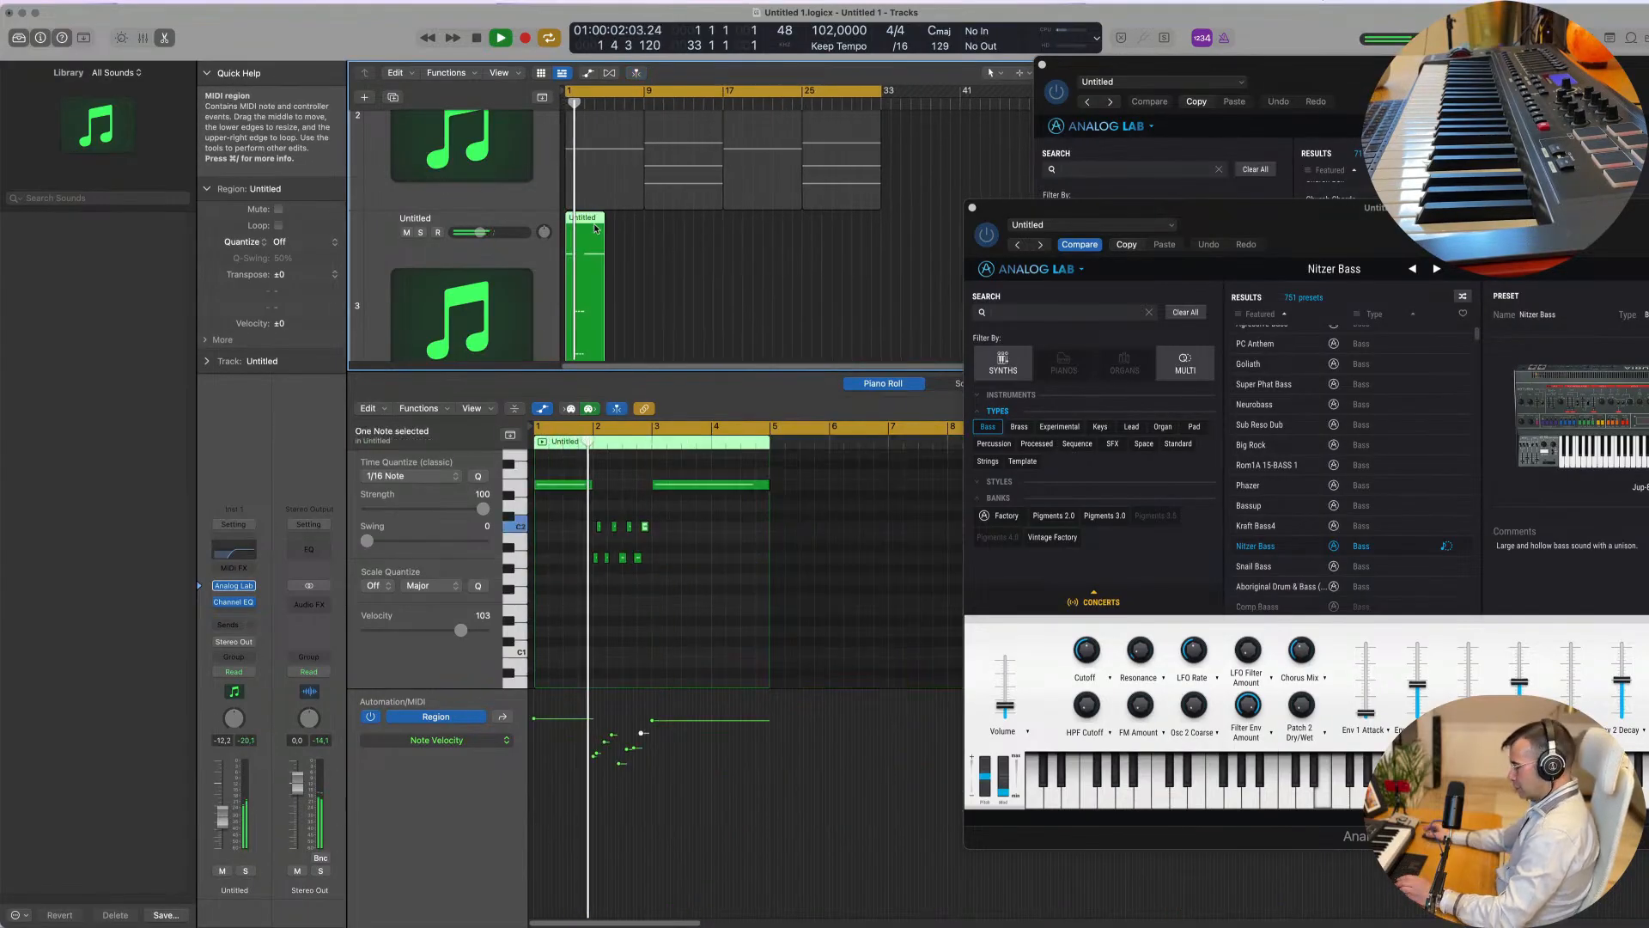
key("super+r")
key("super+r")
key("super+r")
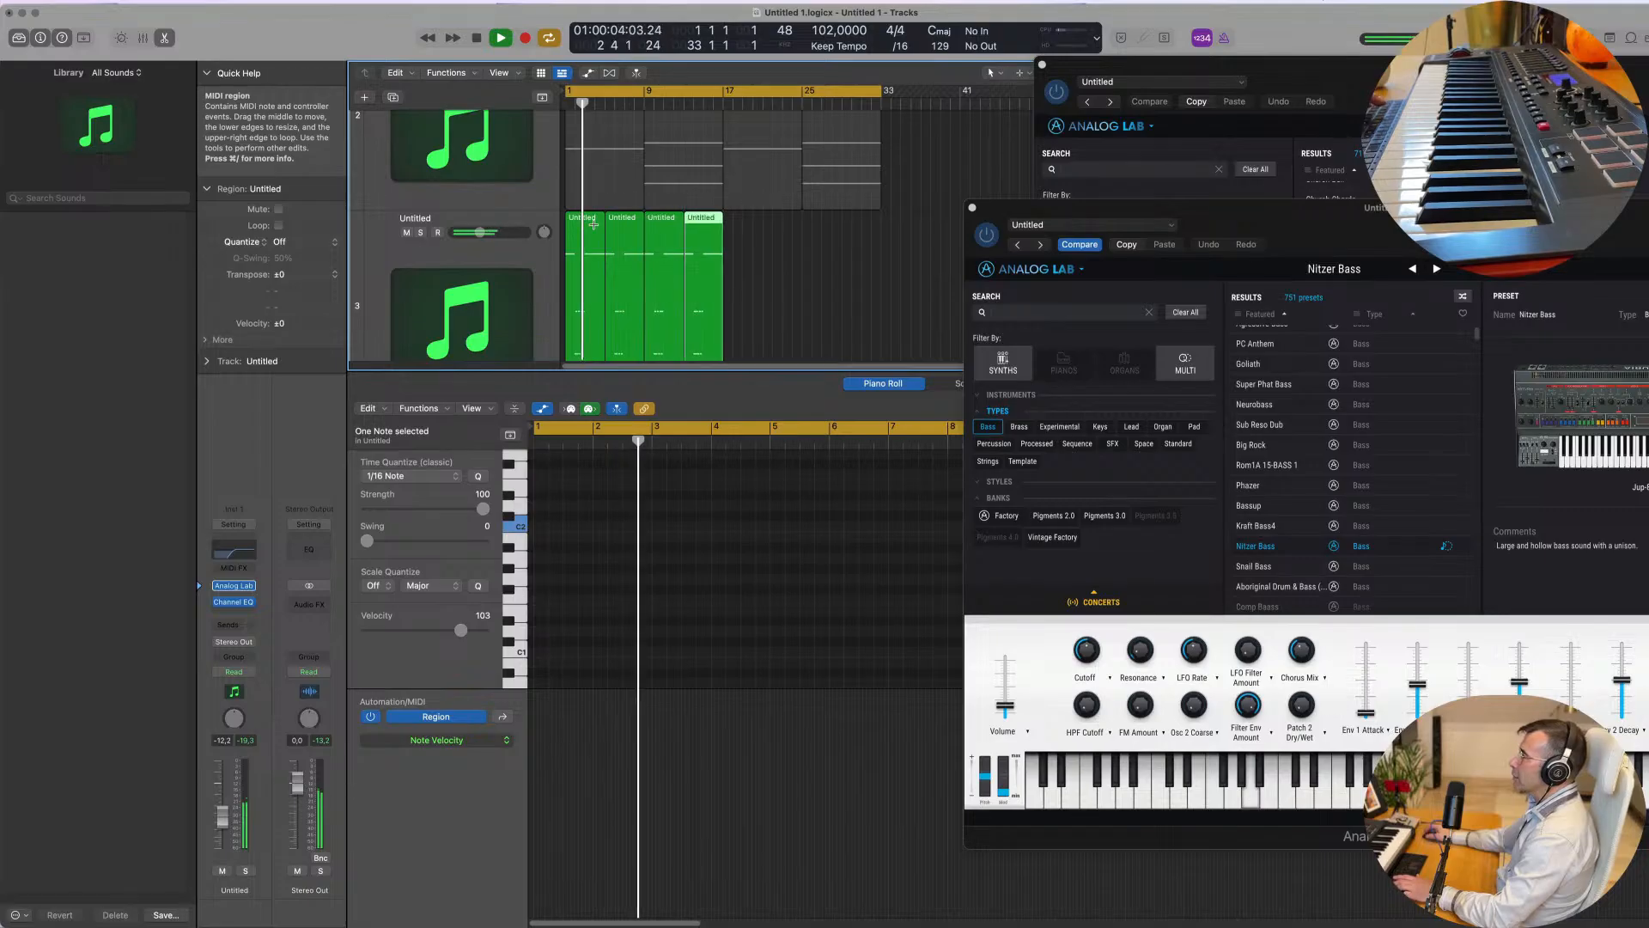
Step: Repeat the four bass regions to fill track 3 up to bar 33, undo the surplus repeat, and restart playback
left_click(542, 246)
key("super+r")
key("super+r")
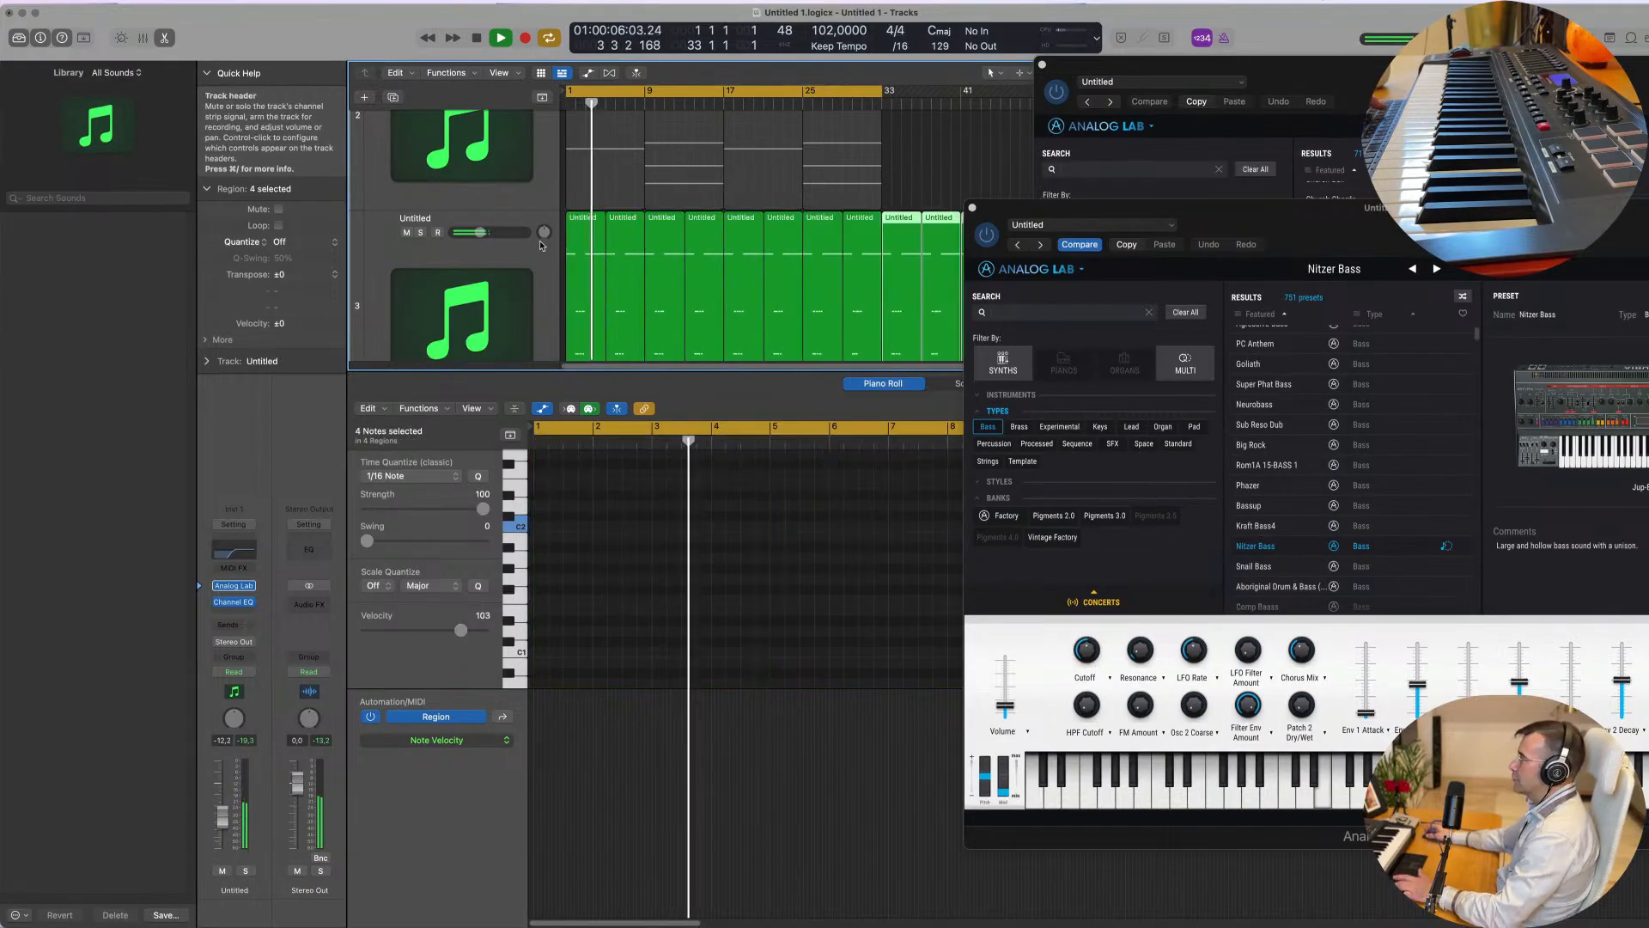
key("super+z")
key("Return")
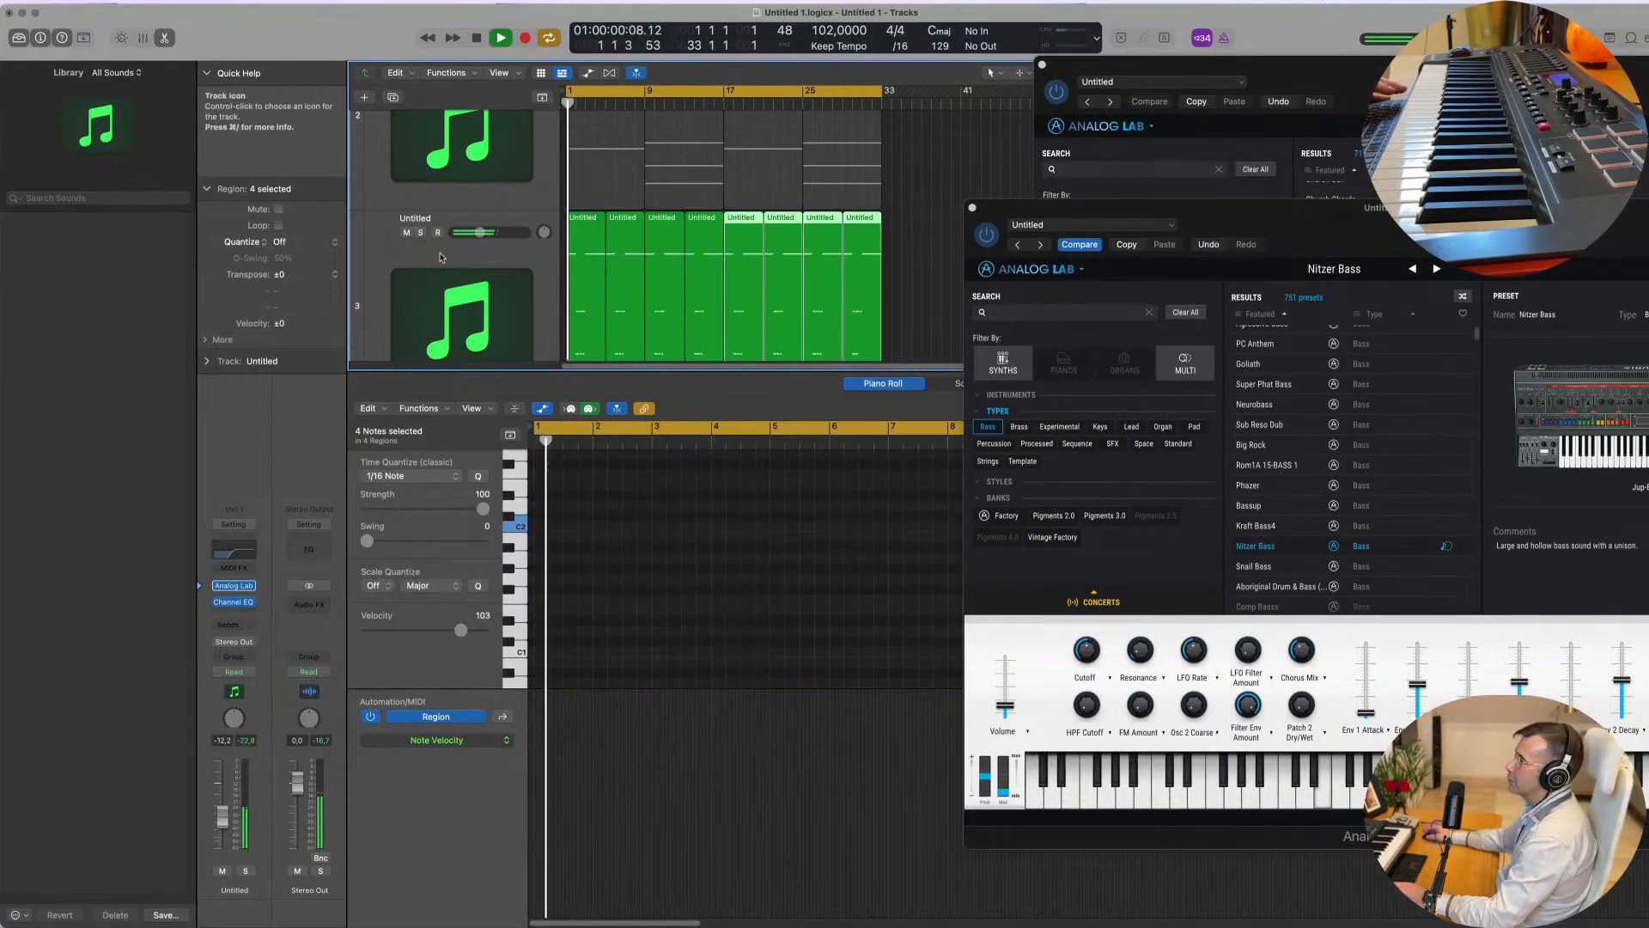
Step: Unmute track 2, play all three tracks together from the start, and stop playback
left_click(440, 257)
scroll(430, 223, "up", 3)
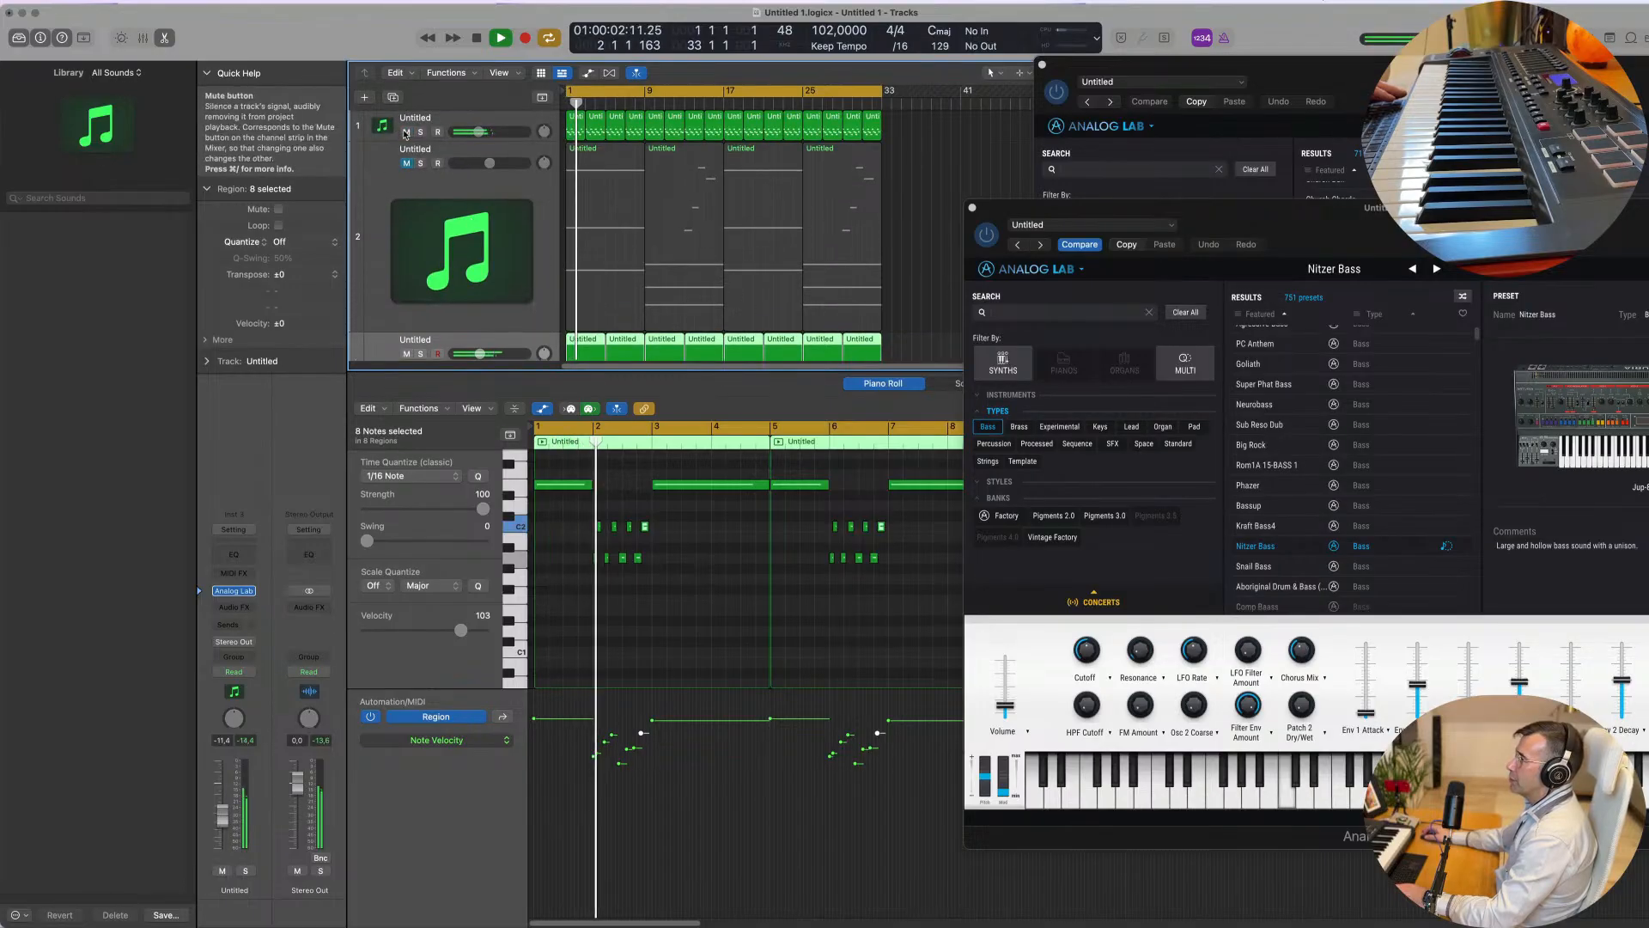
key("Return")
left_click(406, 163)
key("Return")
scroll(533, 219, "down", 3)
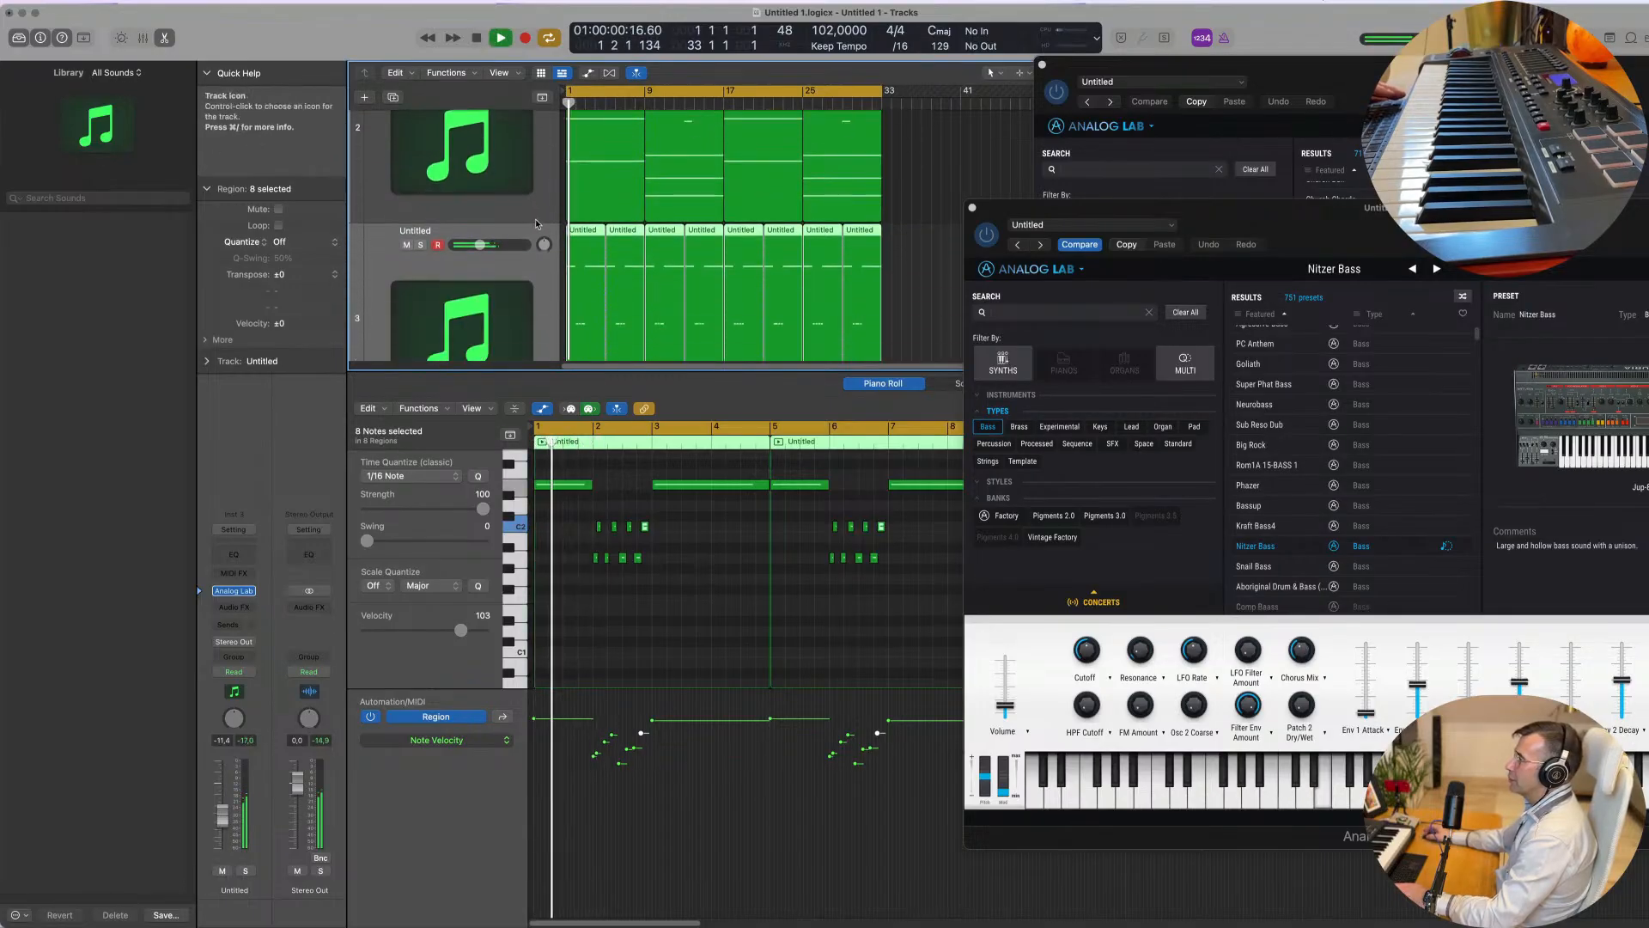
scroll(538, 225, "down", 2)
key("space")
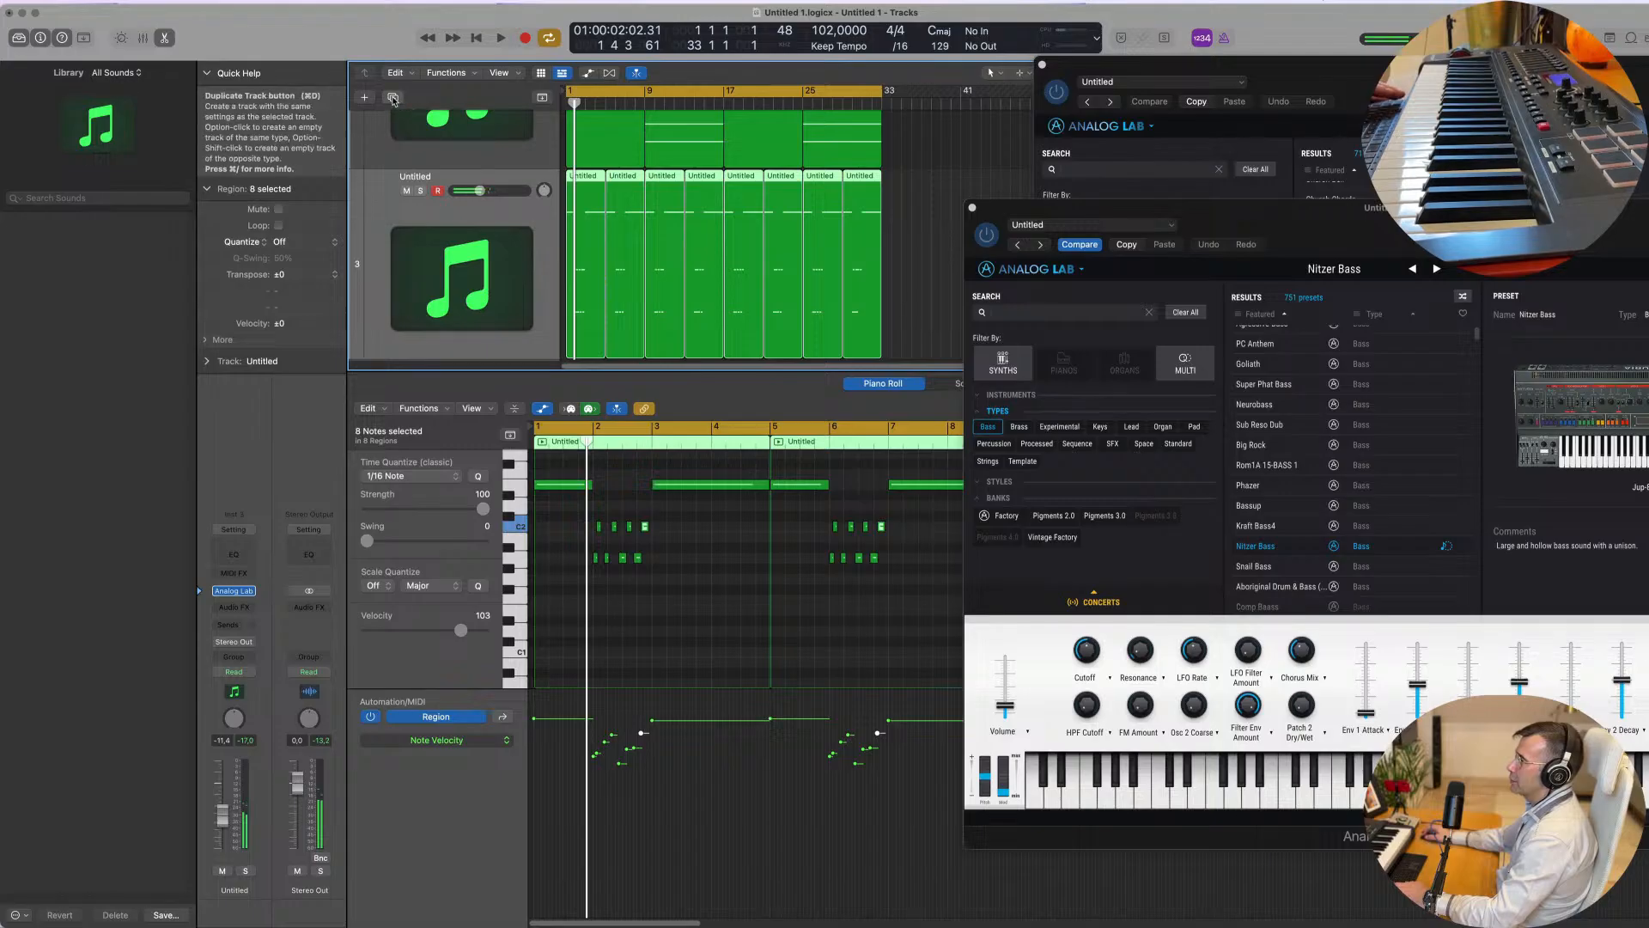
Step: Duplicate the bass track and copy its first four-bar region to bar 1 of the new track 4
scroll(481, 206, "down", 2)
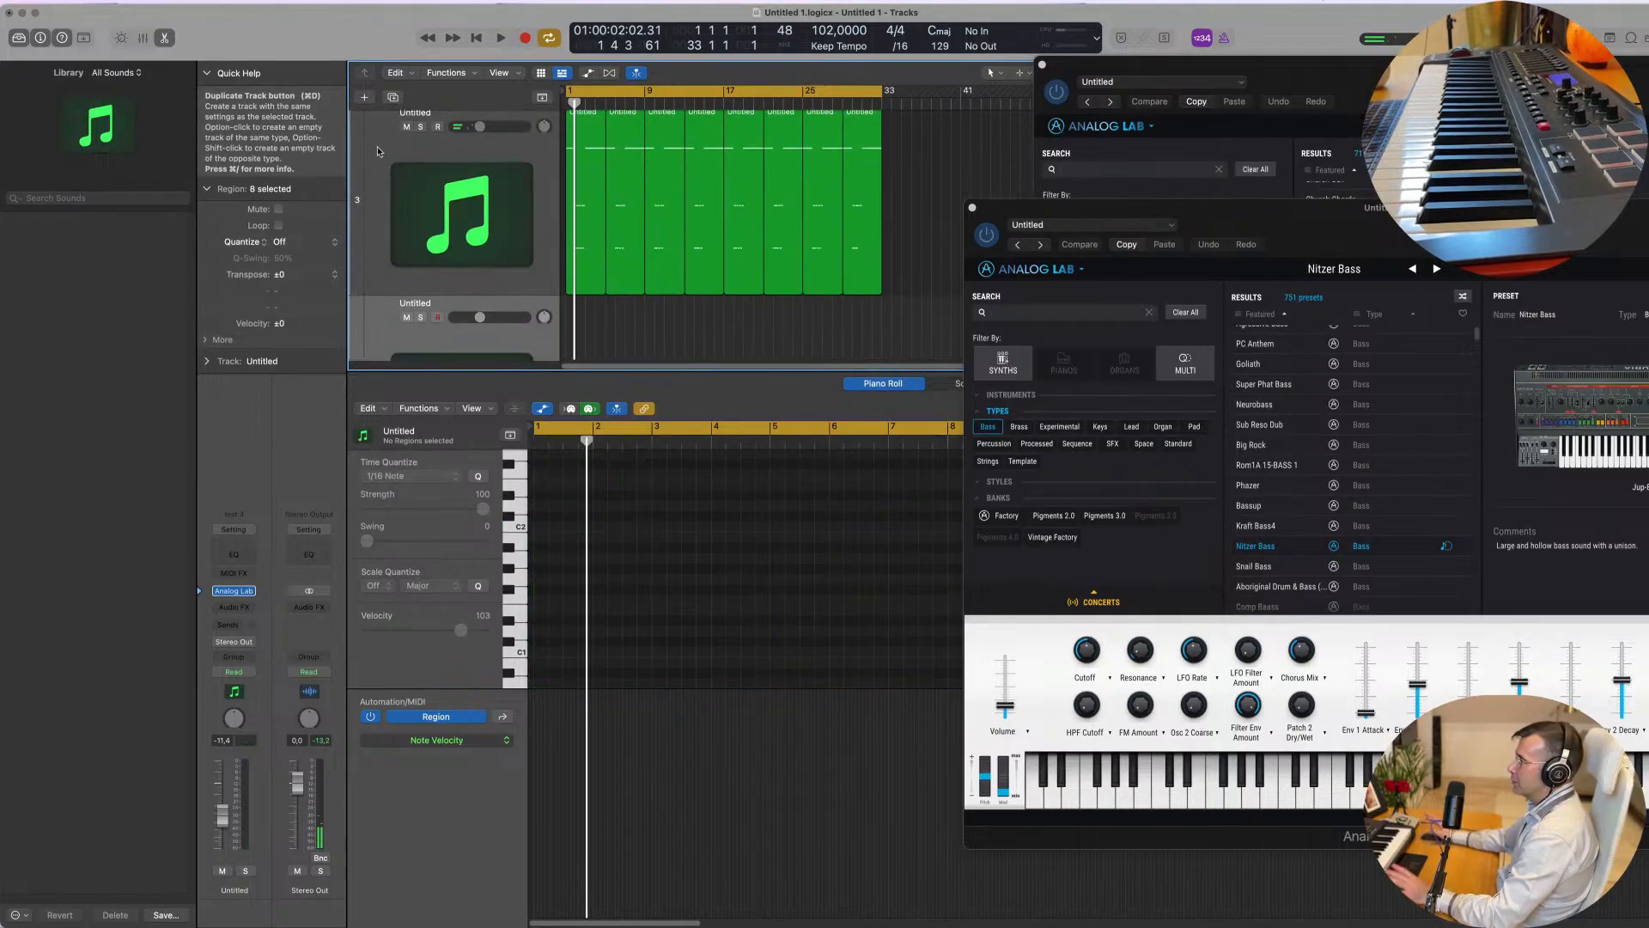
left_click(590, 241)
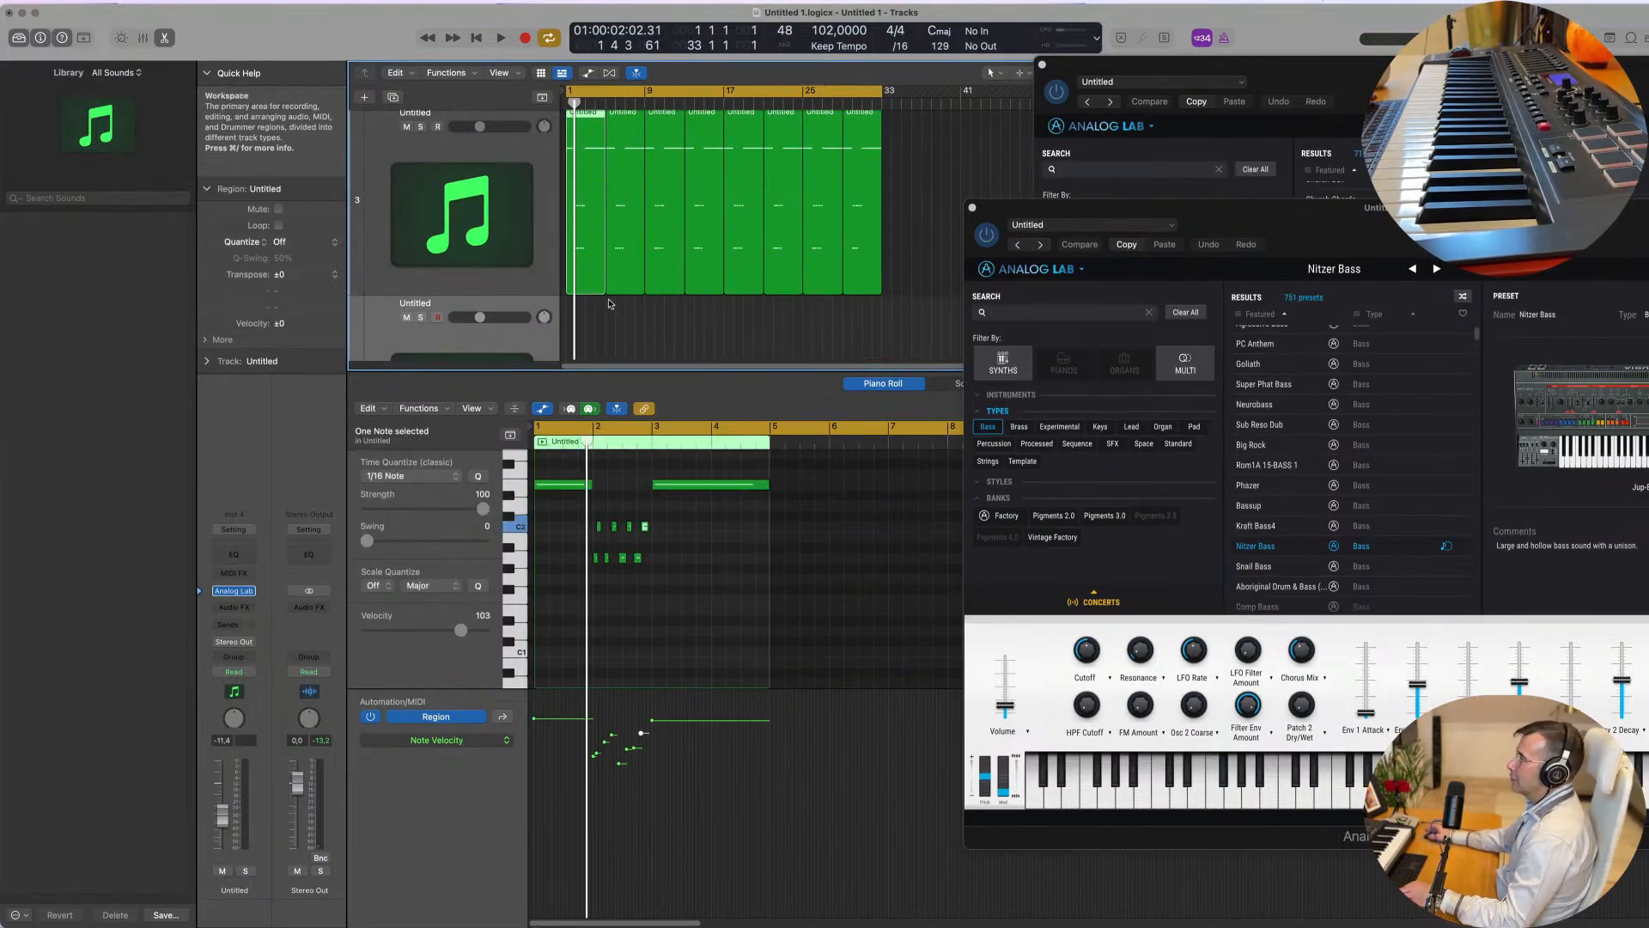
scroll(609, 301, "down", 1)
key("x")
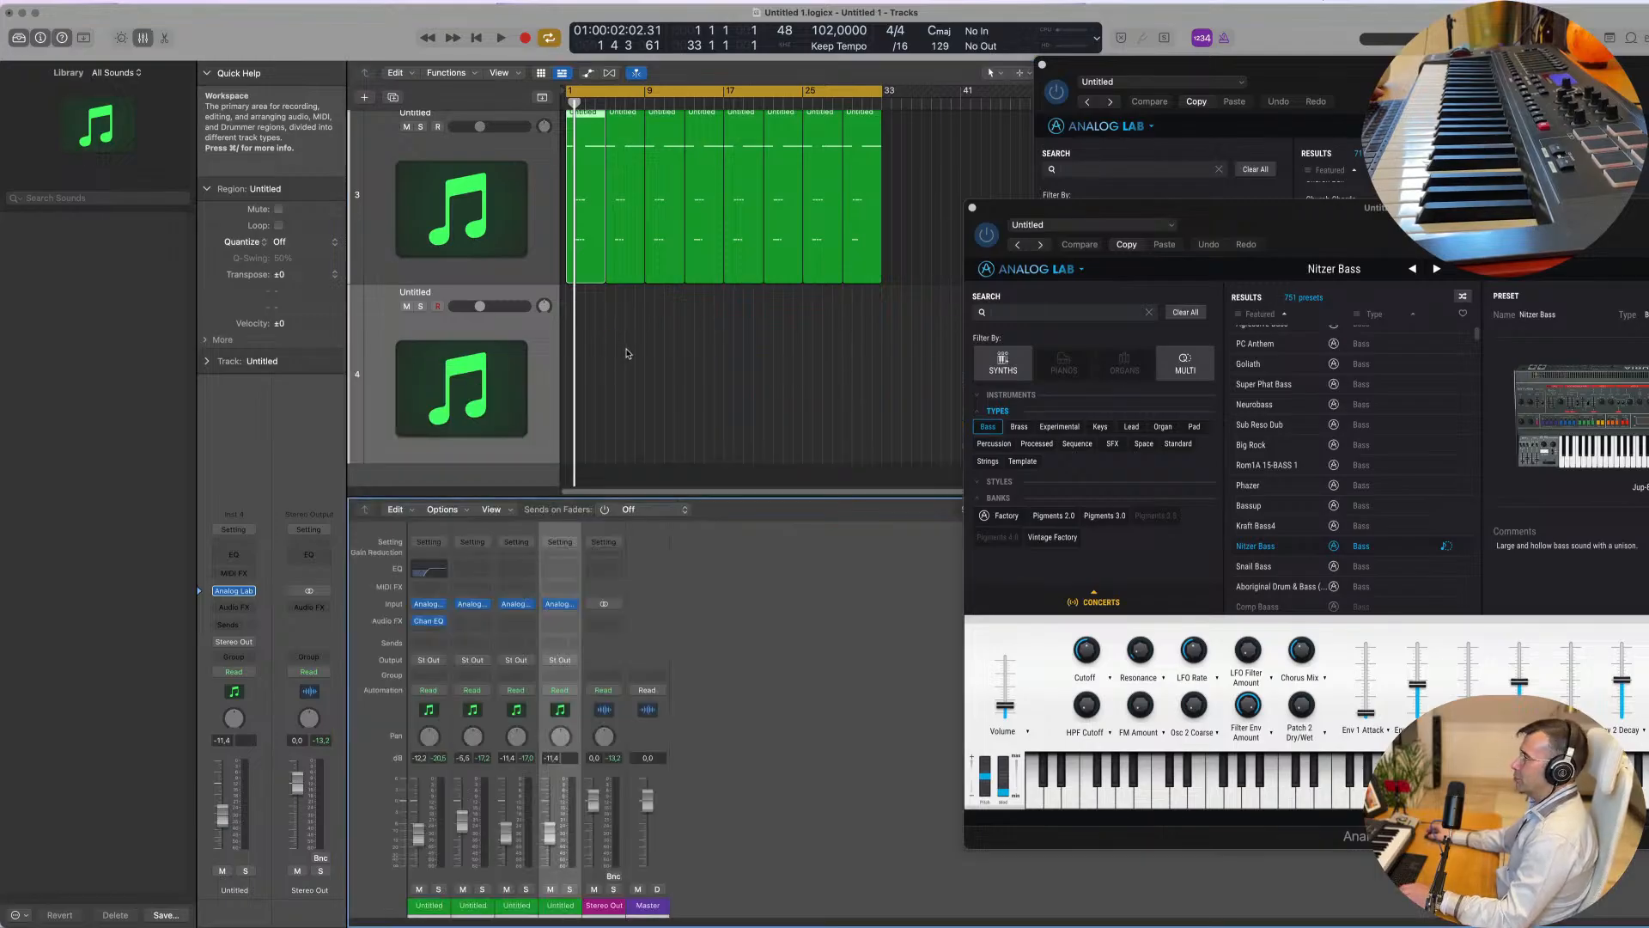
scroll(629, 354, "up", 3)
scroll(590, 293, "down", 2)
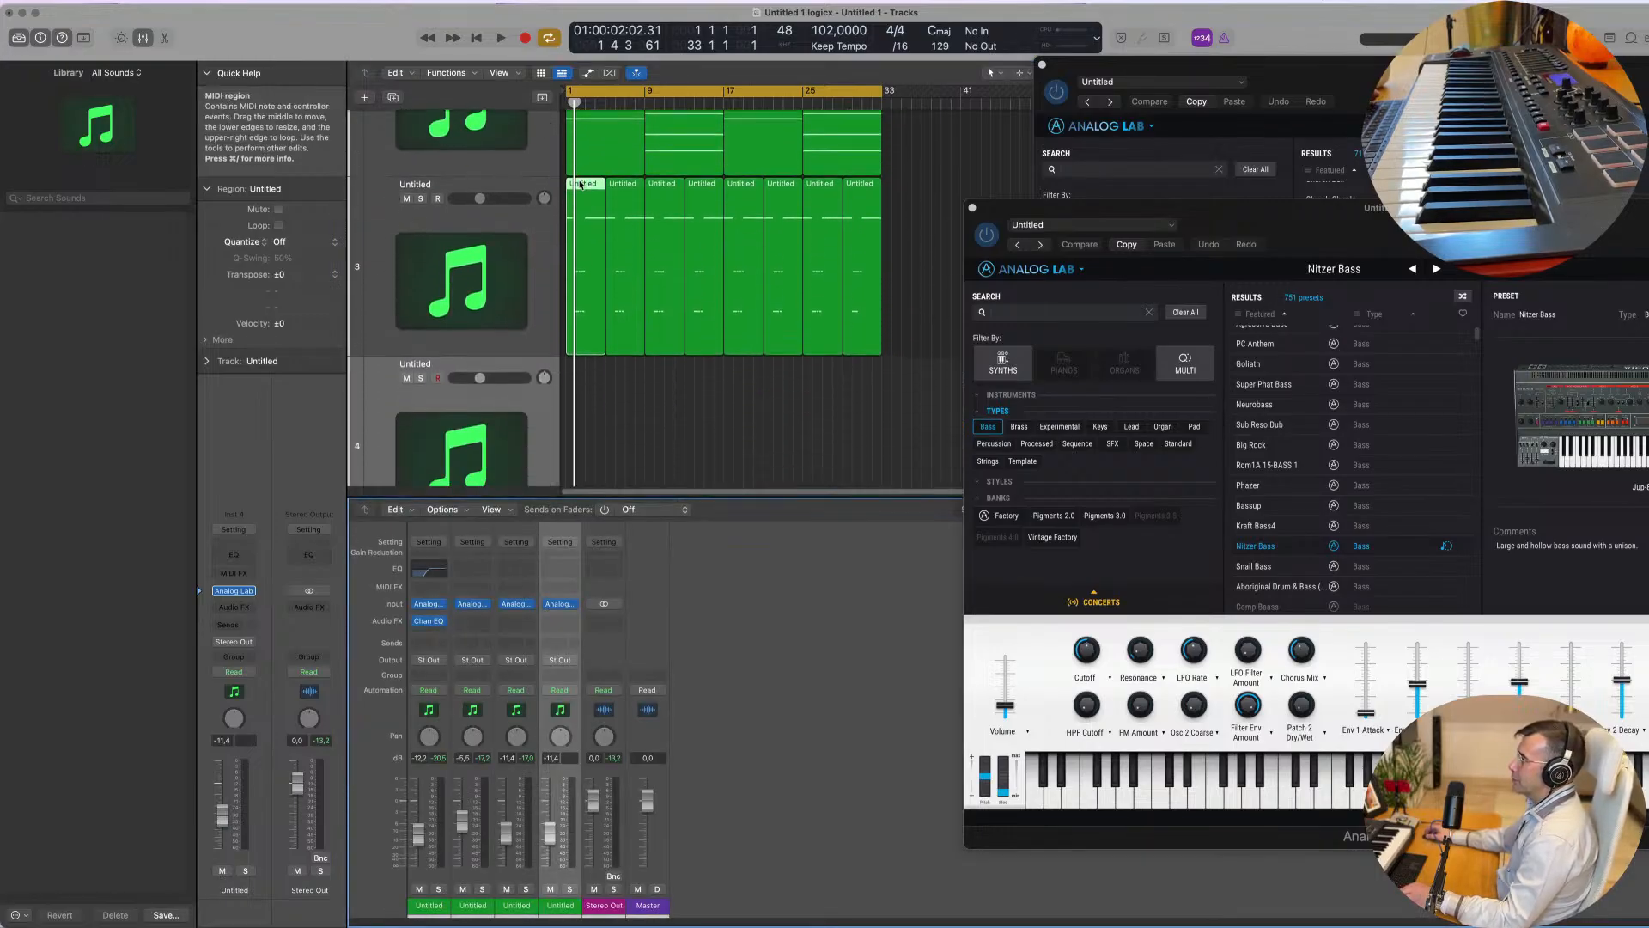
left_click_drag(581, 185, 580, 464)
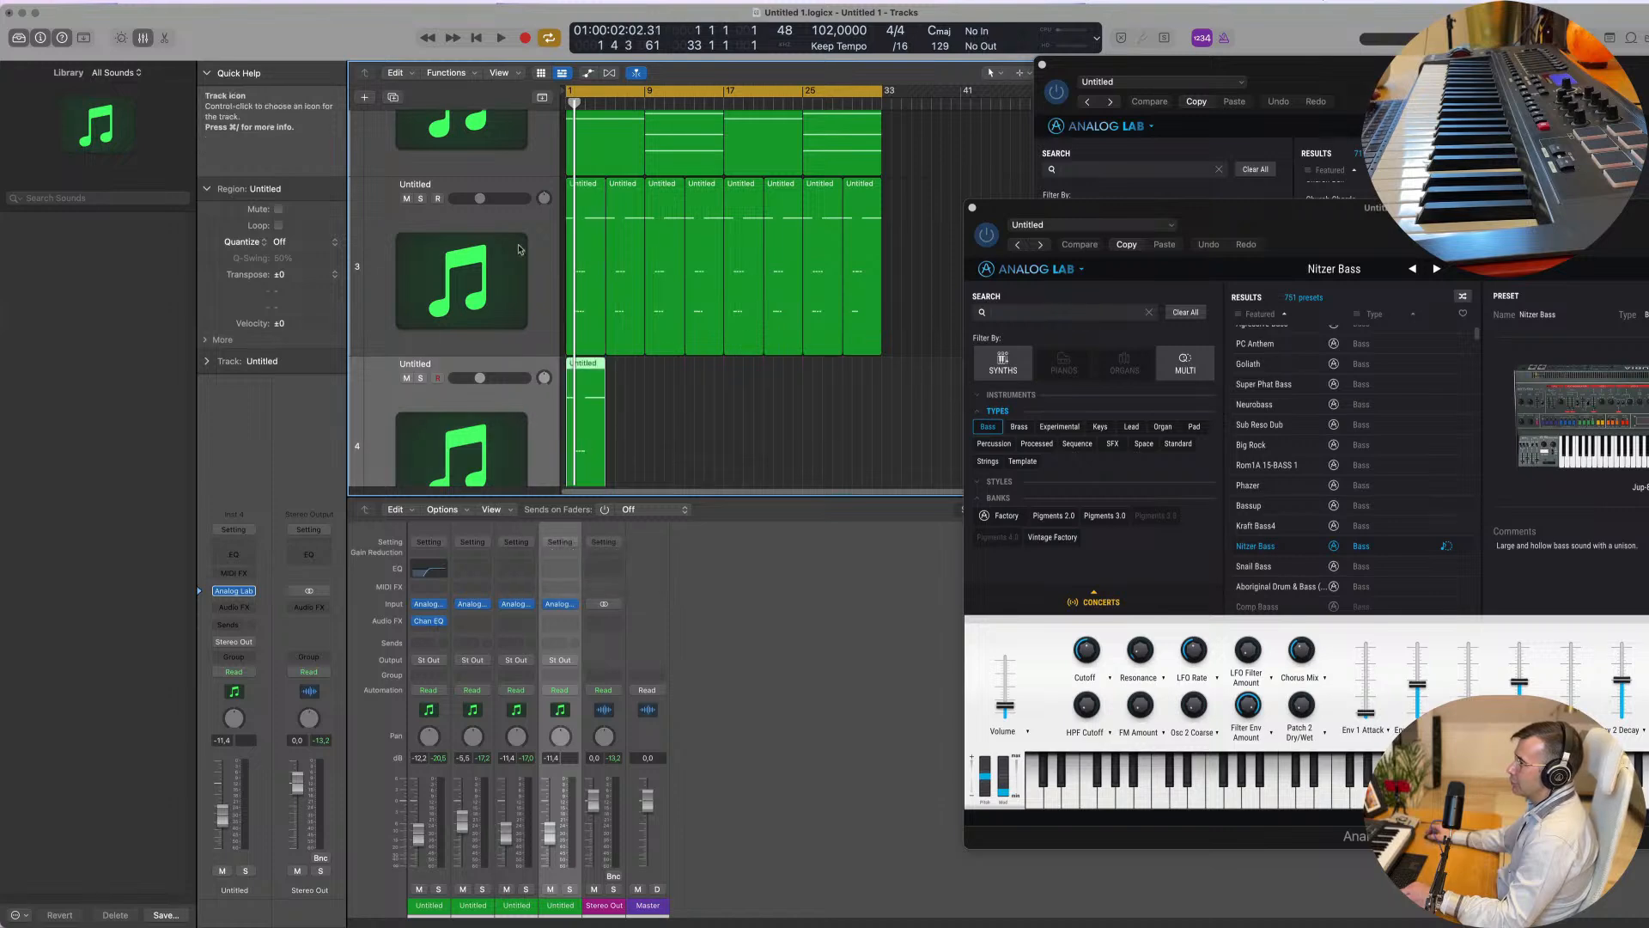
Step: Mute track 3 and play the copied bass region on track 4 with the other tracks
left_click(406, 199)
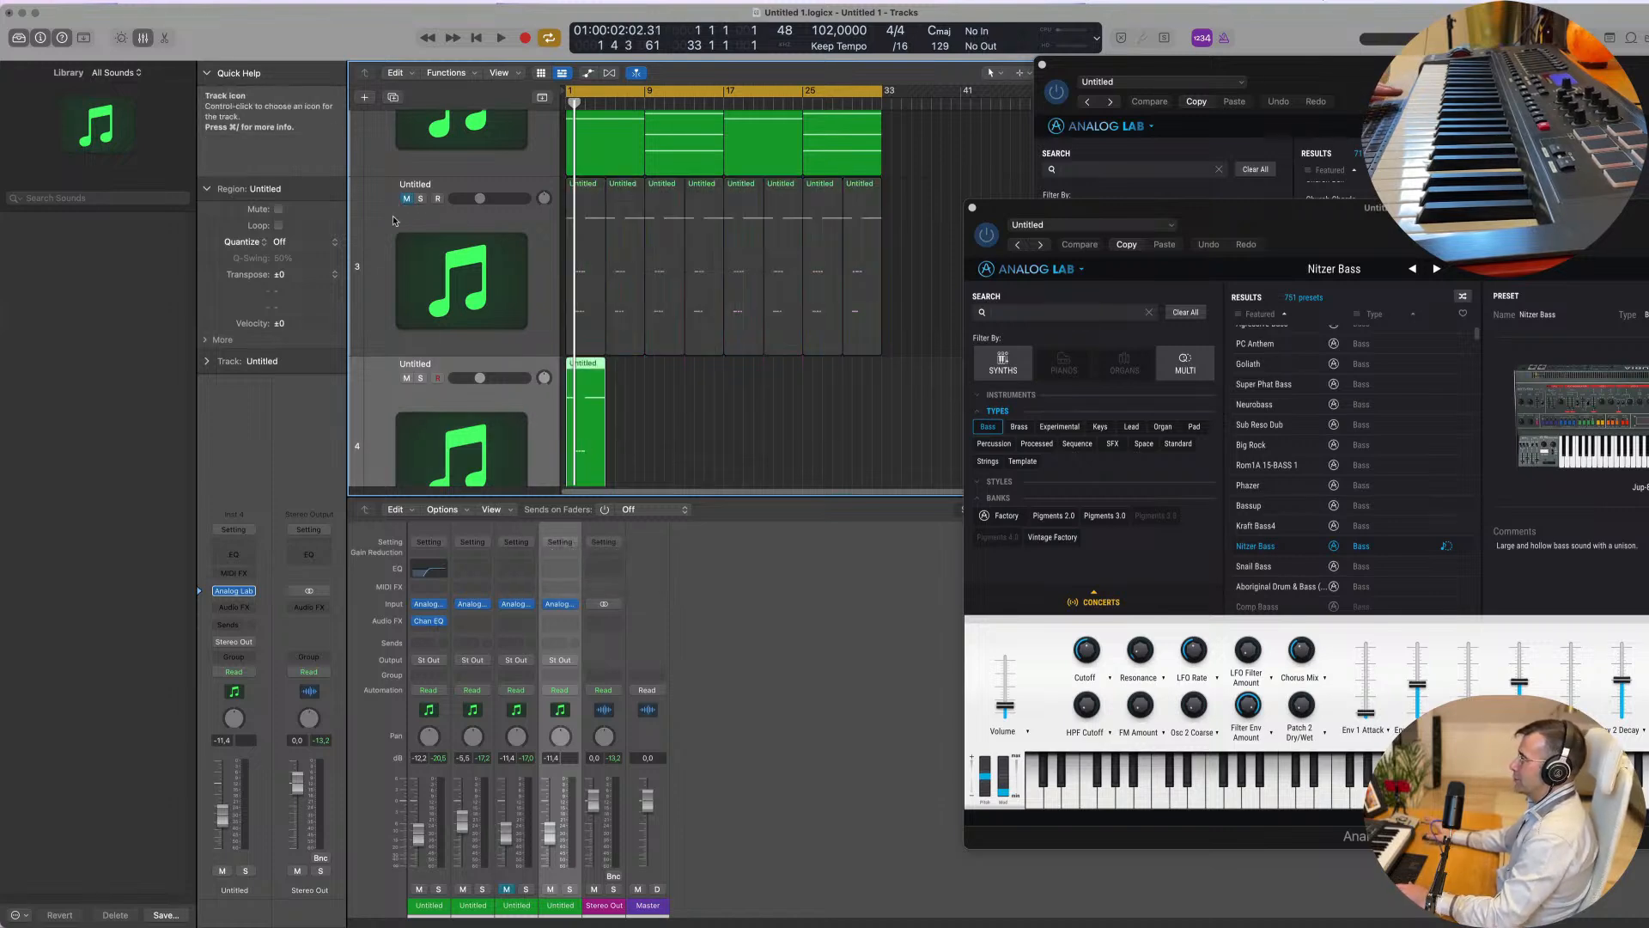
key("space")
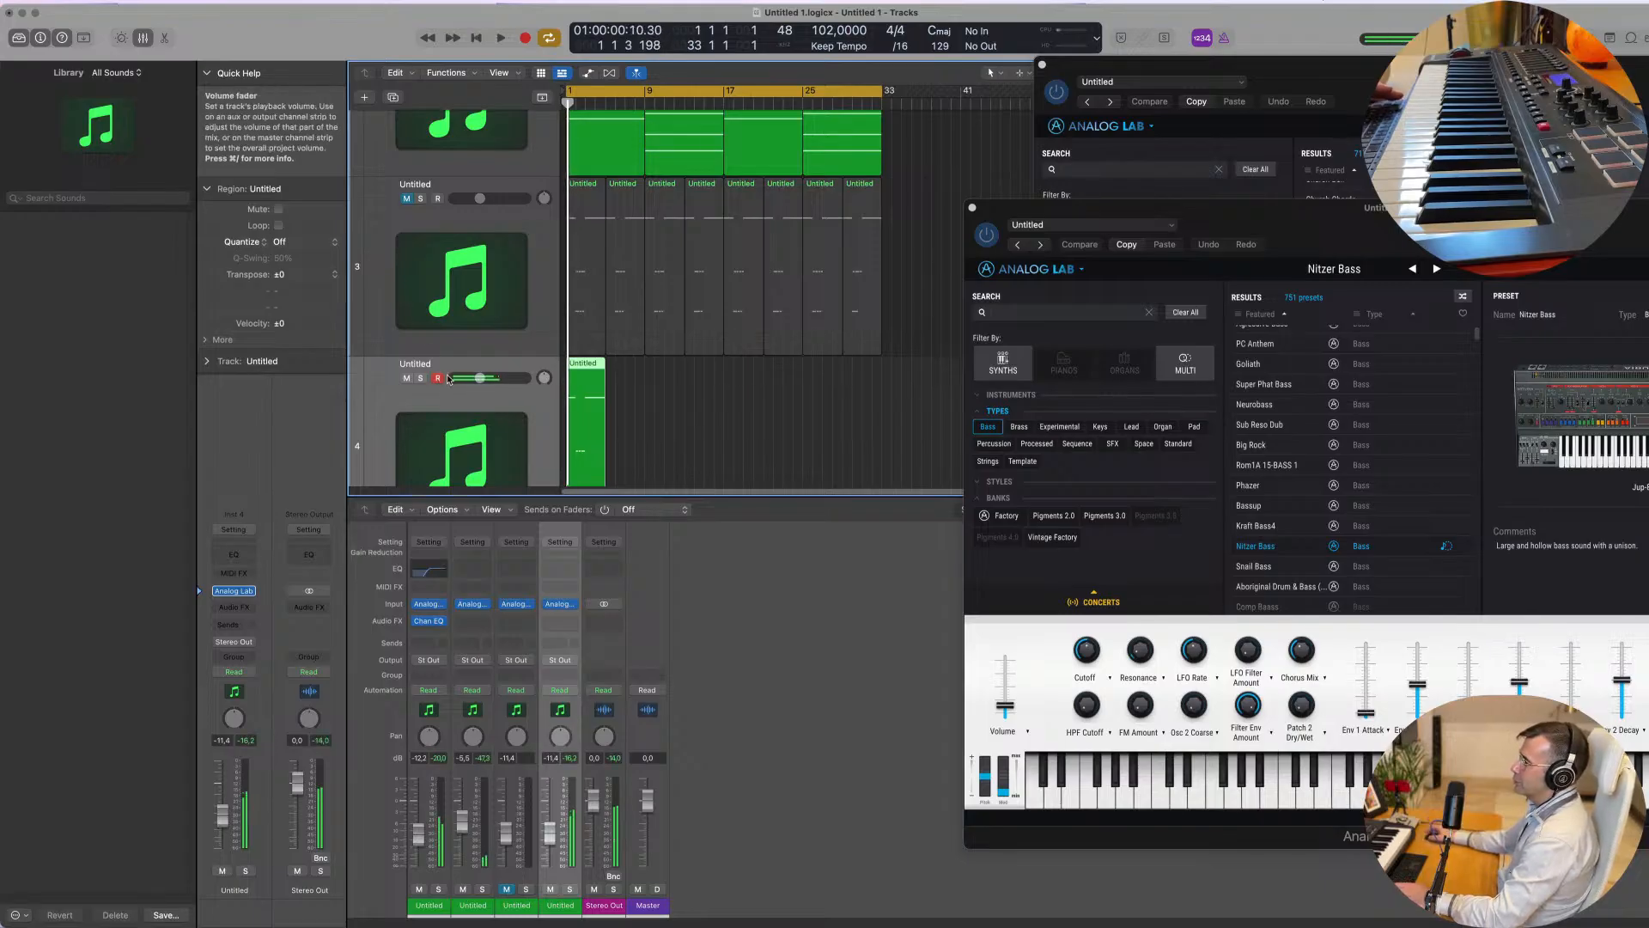
scroll(667, 388, "down", 3)
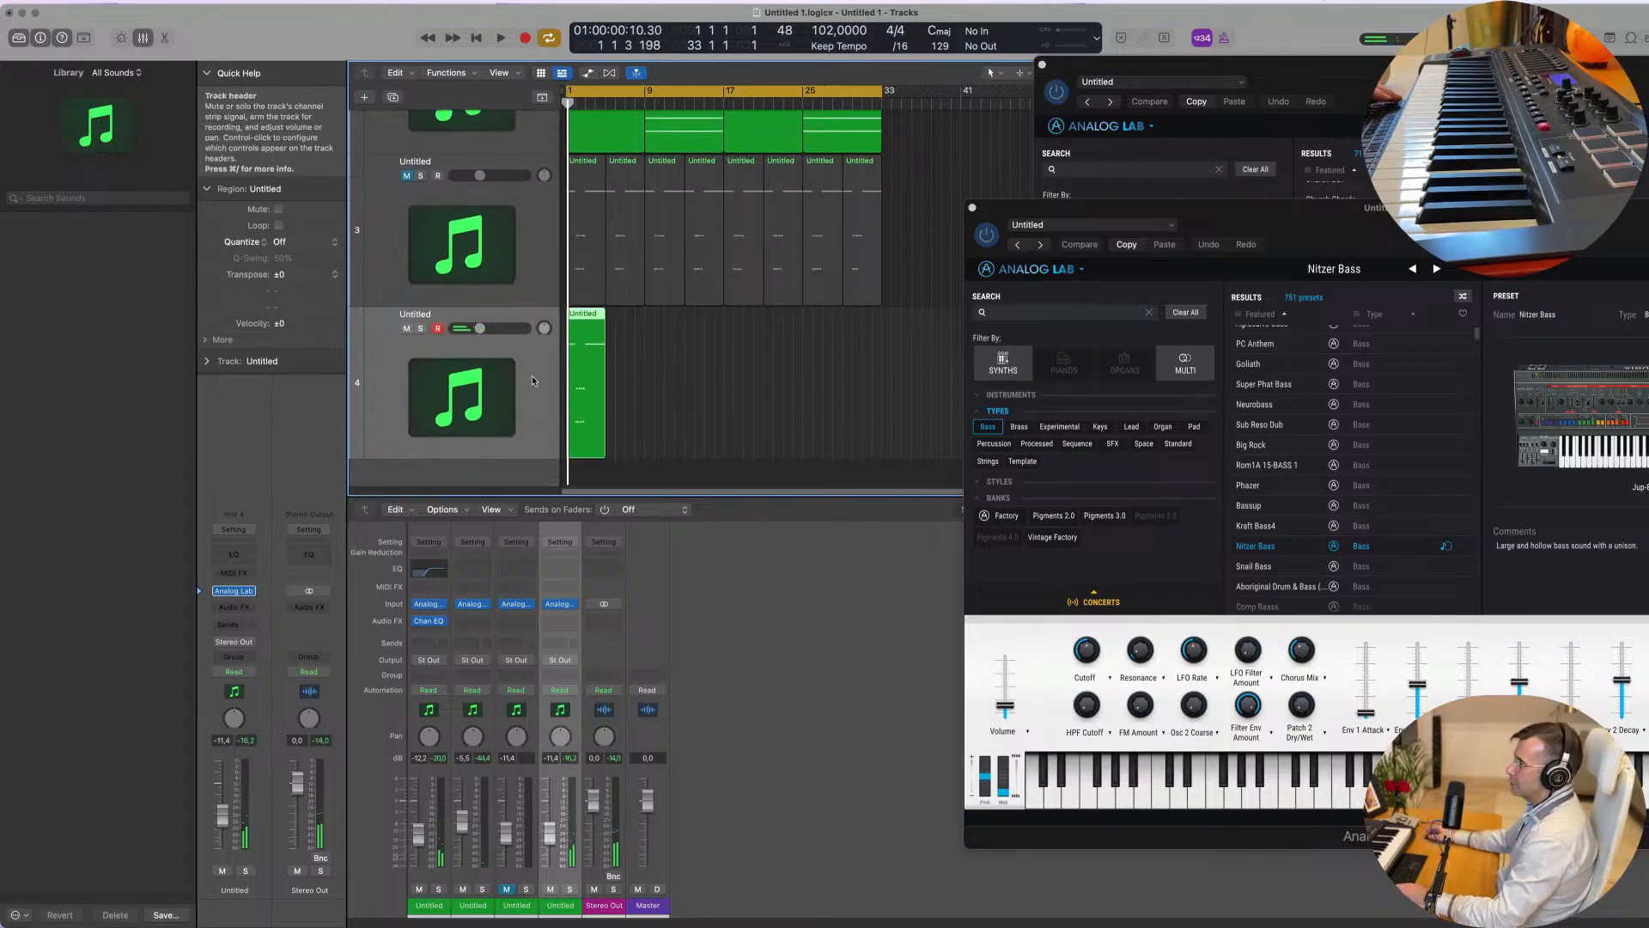
key("space")
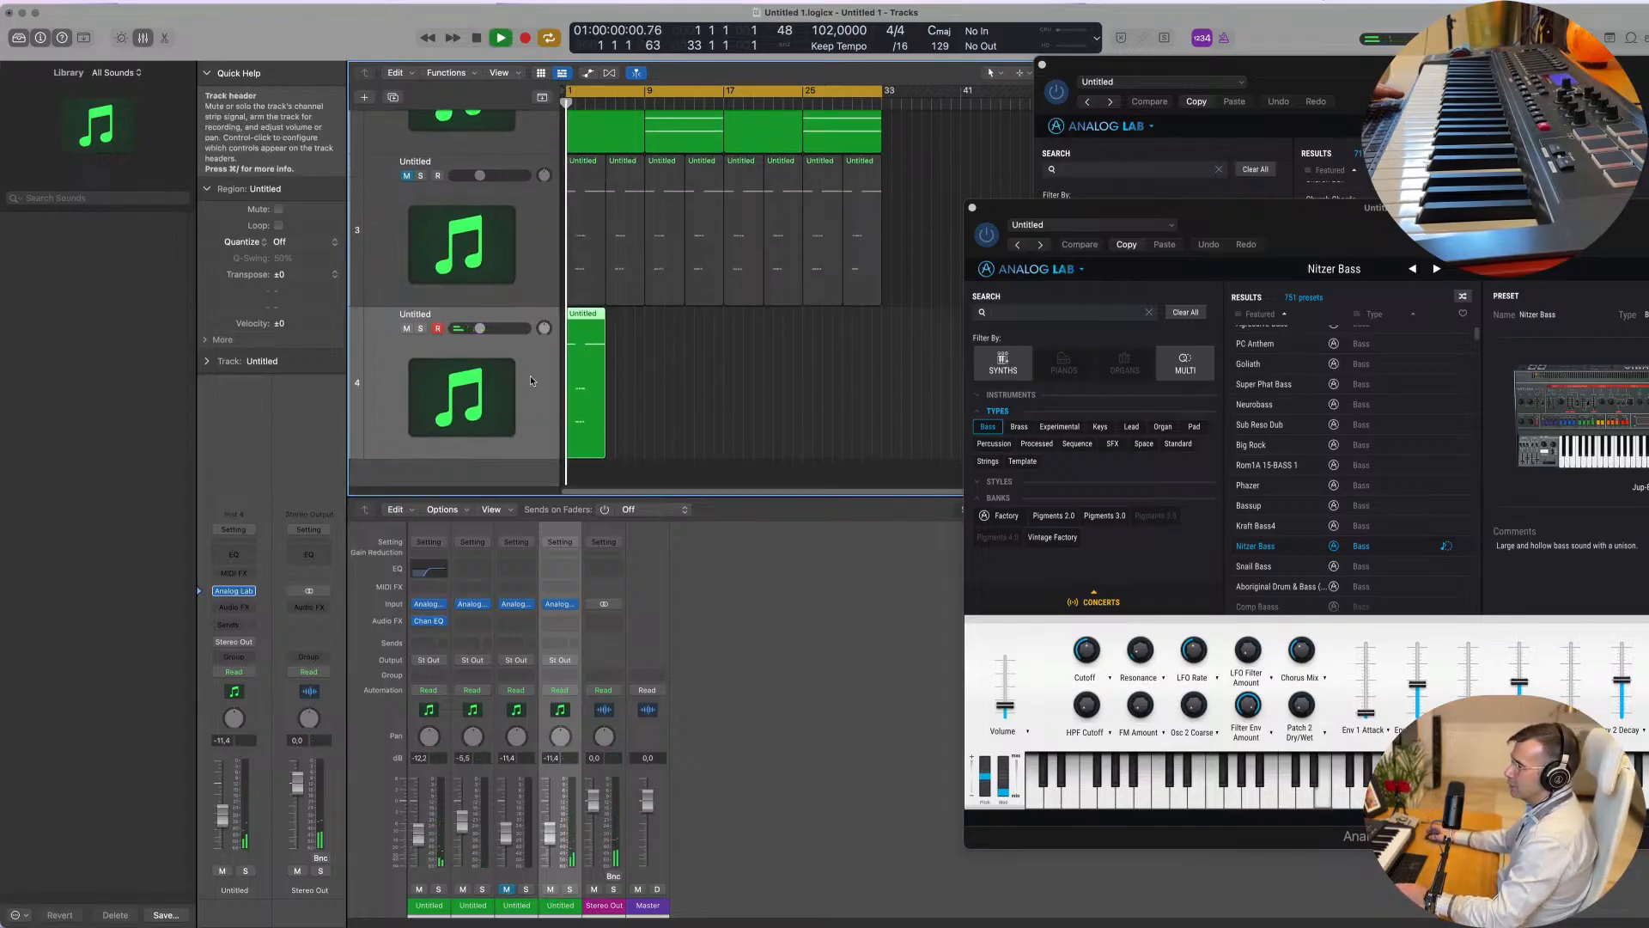
Step: Open the Analog Lab instrument on track 4 and load the TB Seq preset, moving the plug-in window off the track headers
left_click(238, 591)
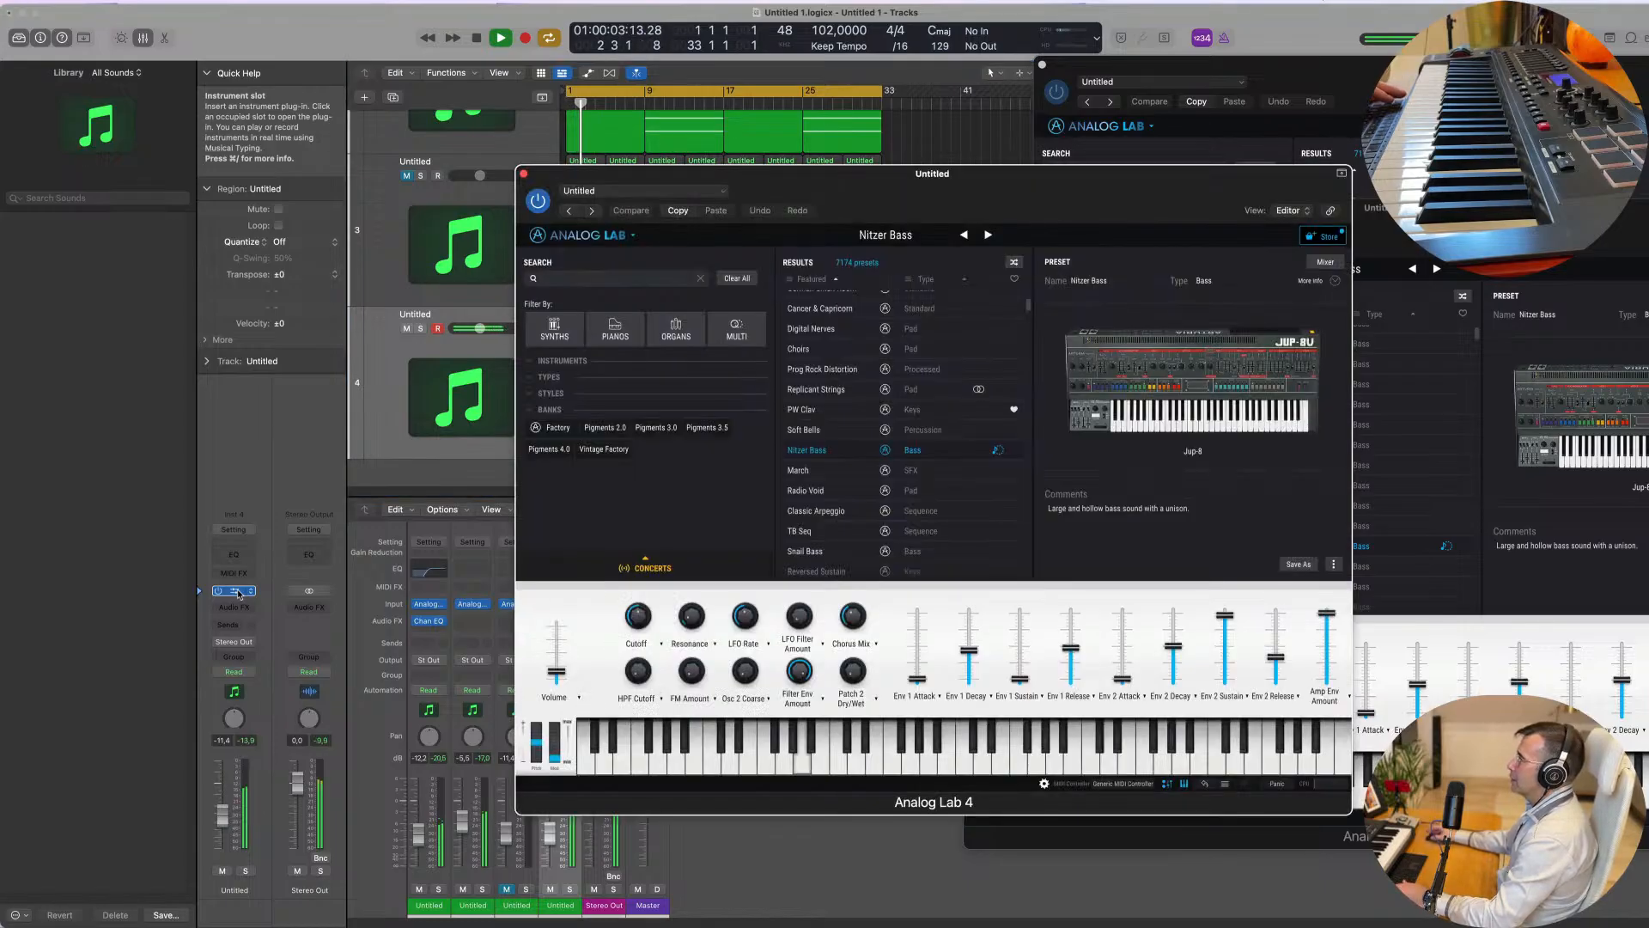
left_click_drag(999, 211, 992, 186)
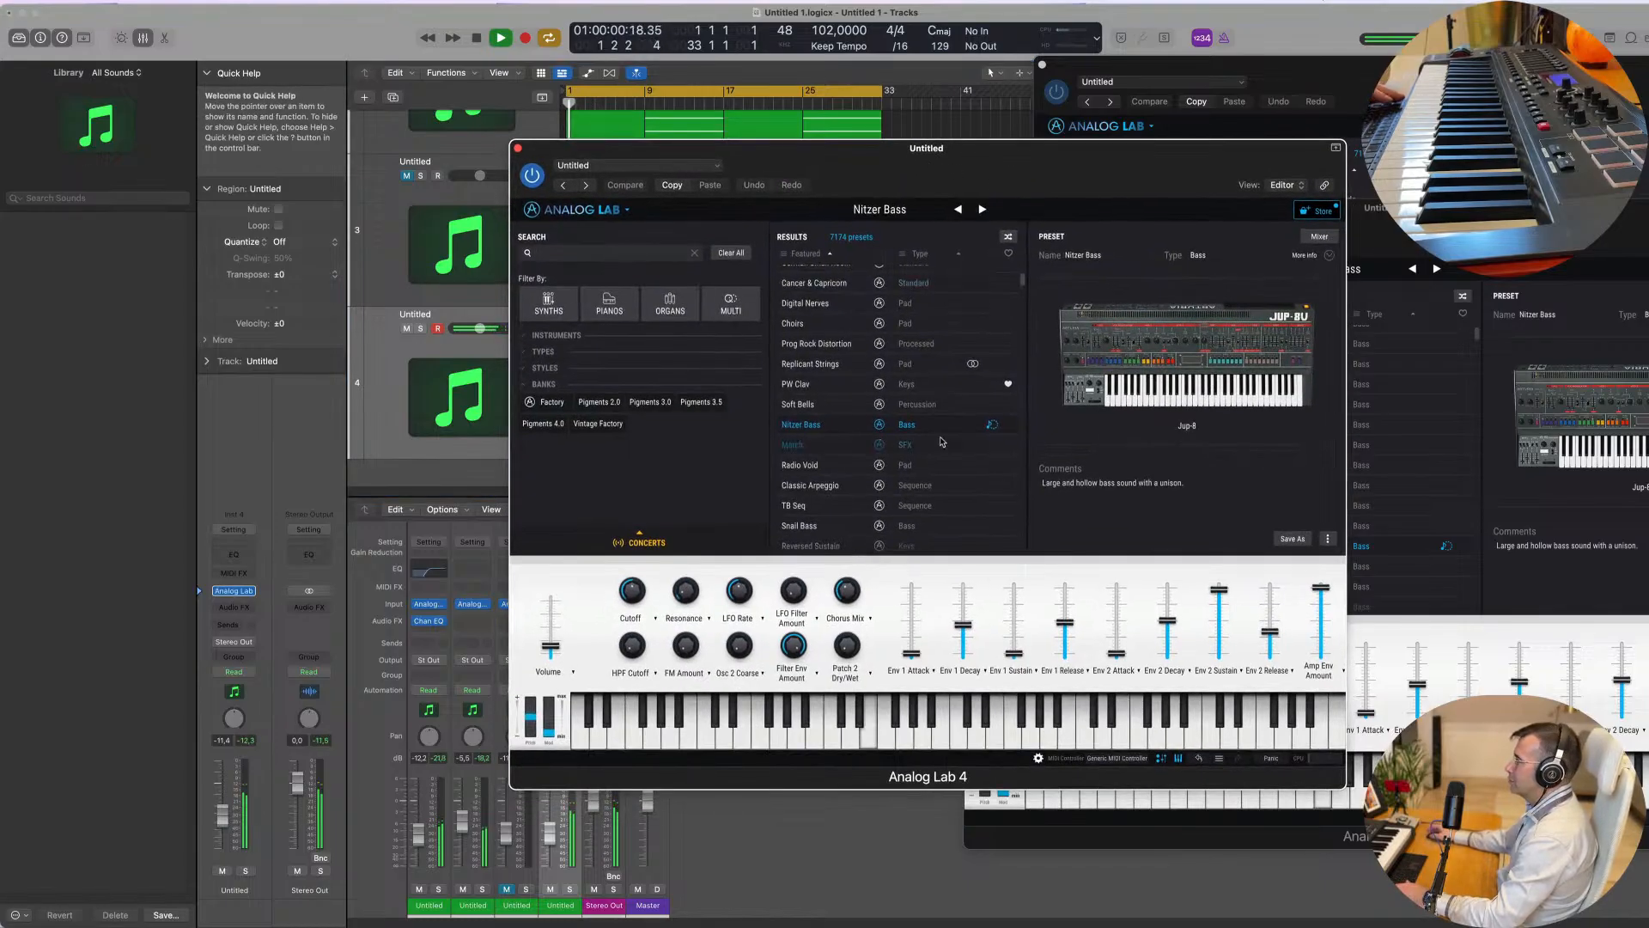
scroll(941, 441, "down", 4)
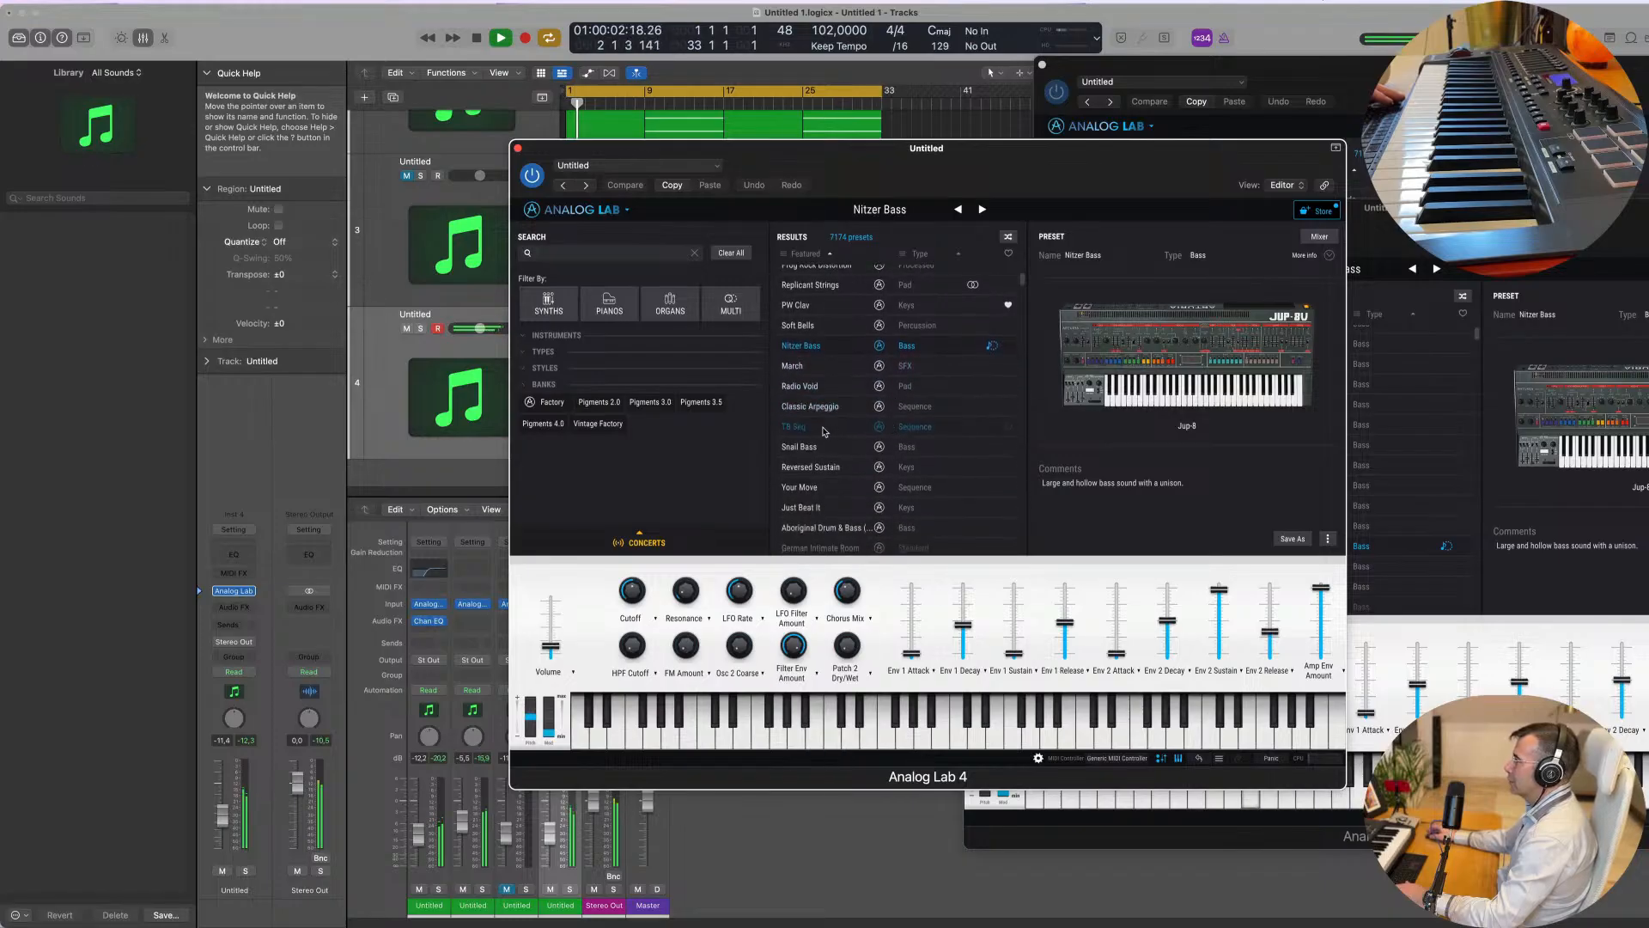
left_click(893, 427)
left_click_drag(1008, 162, 1230, 165)
key("space")
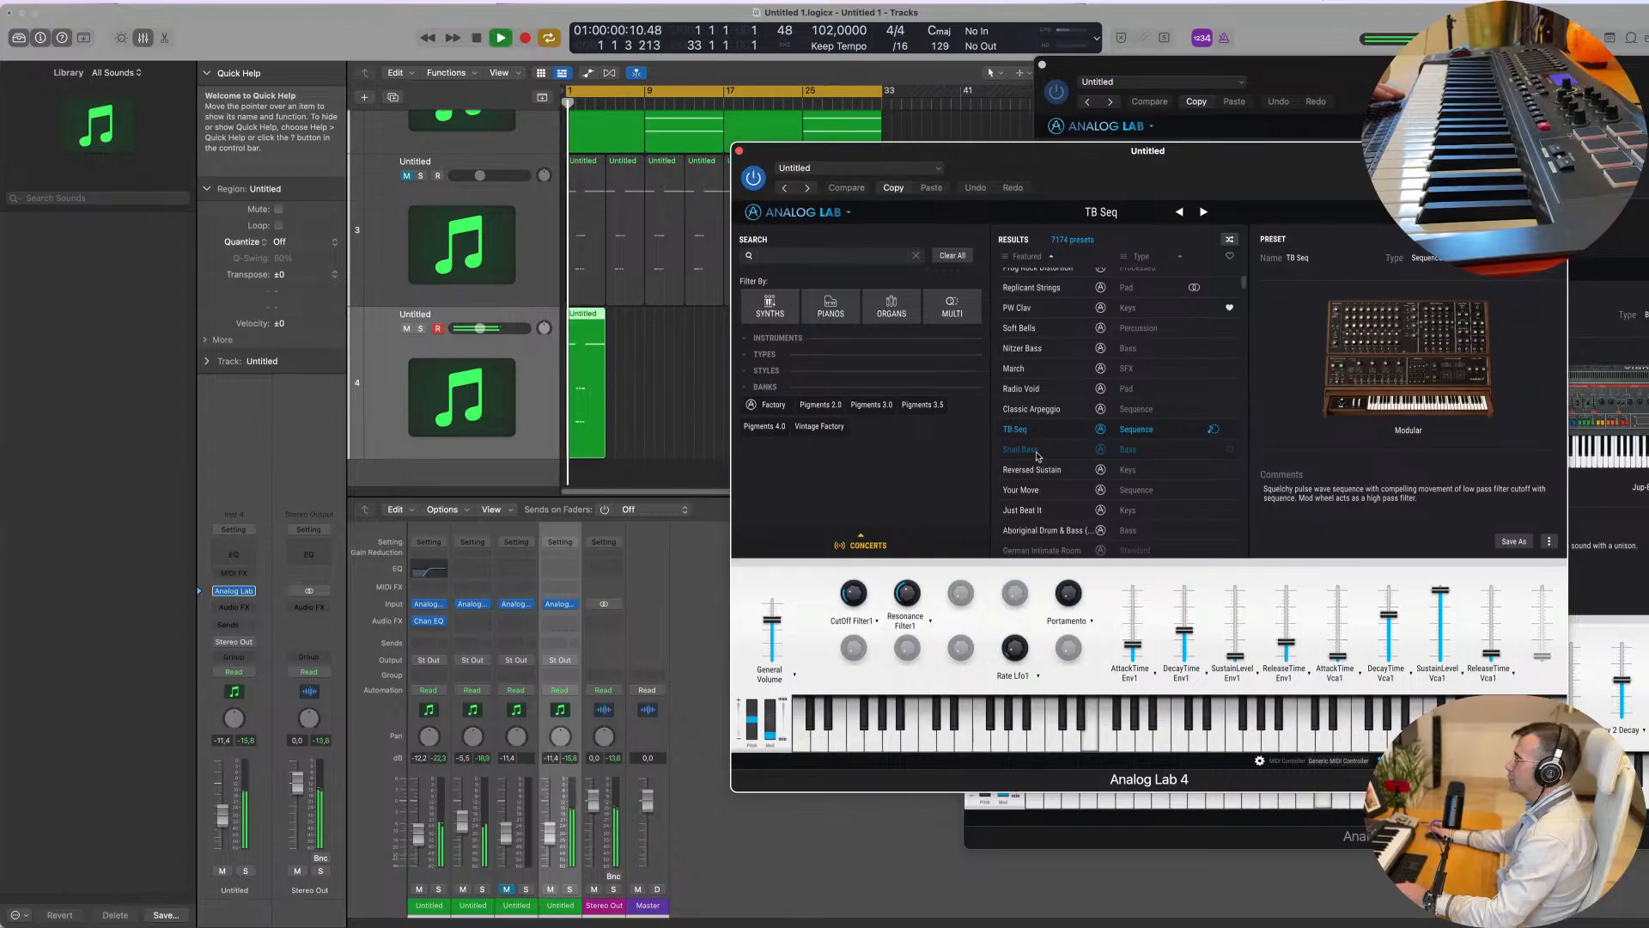
Step: Audition the Snail Bass and Reversed Sustain presets on track 4 during playback
left_click(1022, 449)
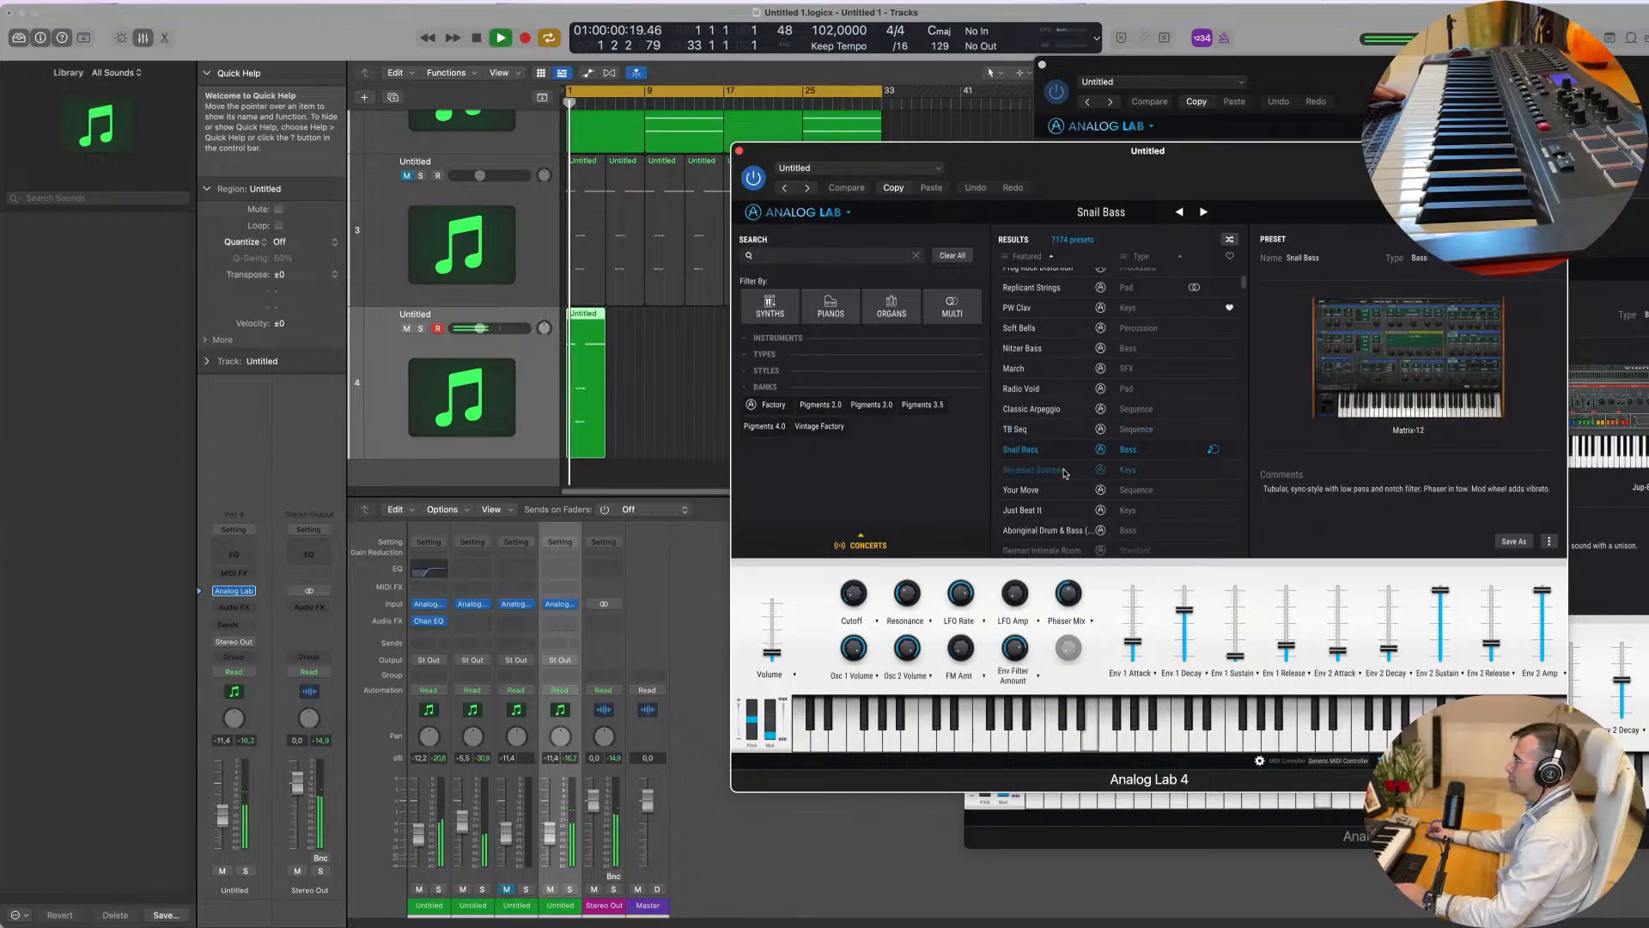
left_click_drag(1170, 168, 1074, 158)
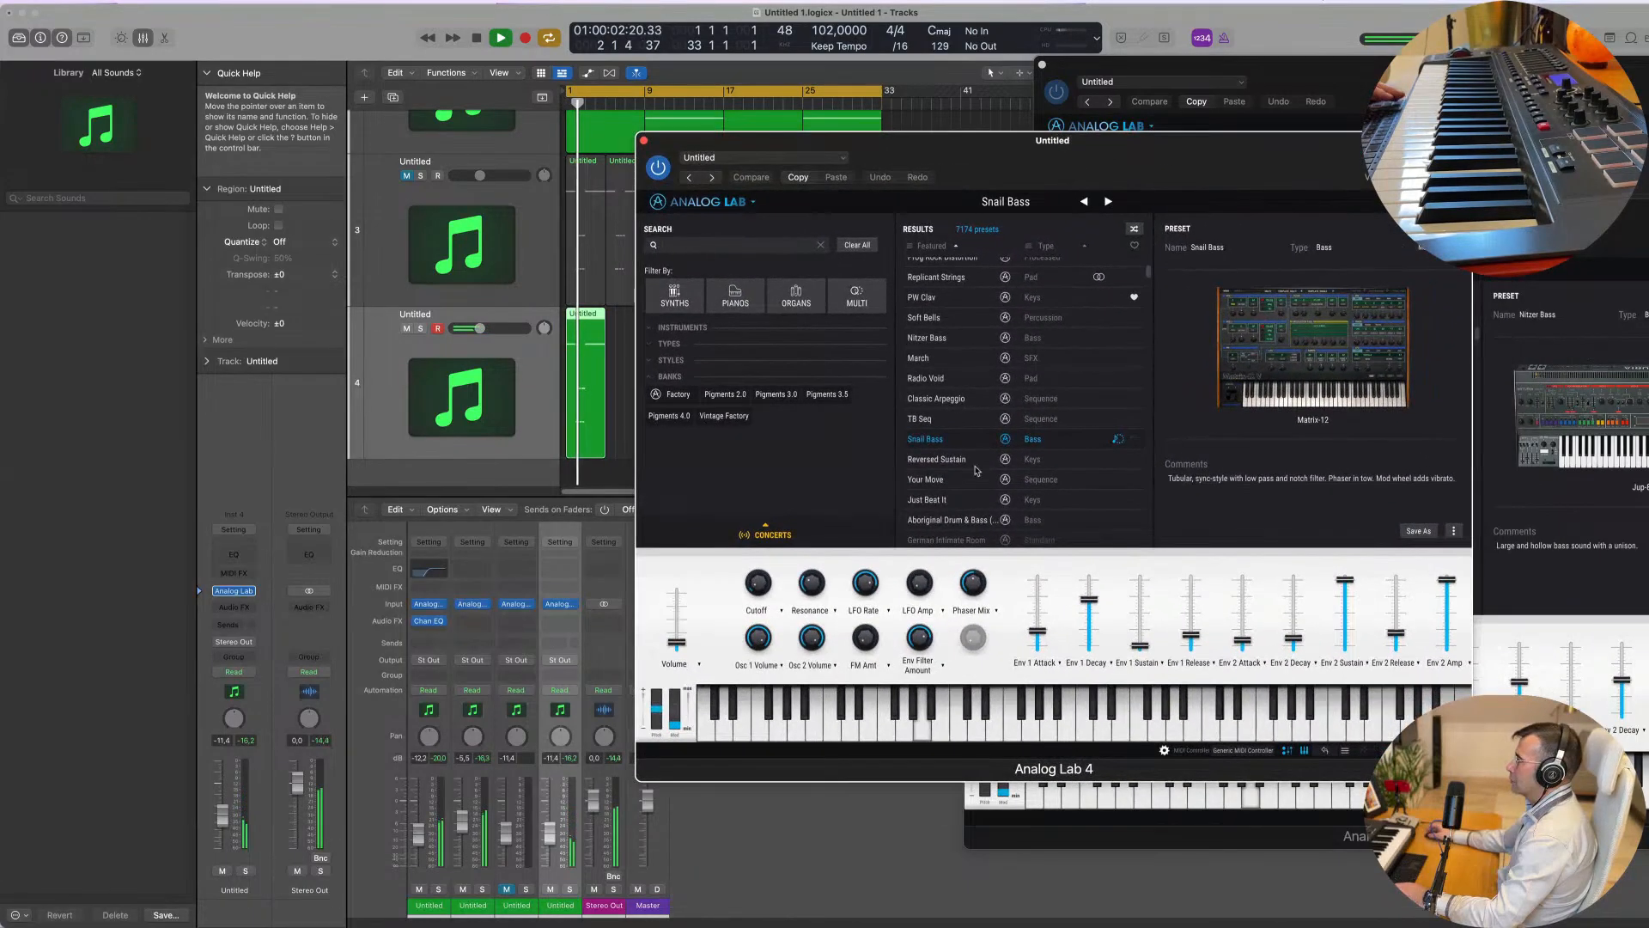
scroll(1030, 461, "down", 2)
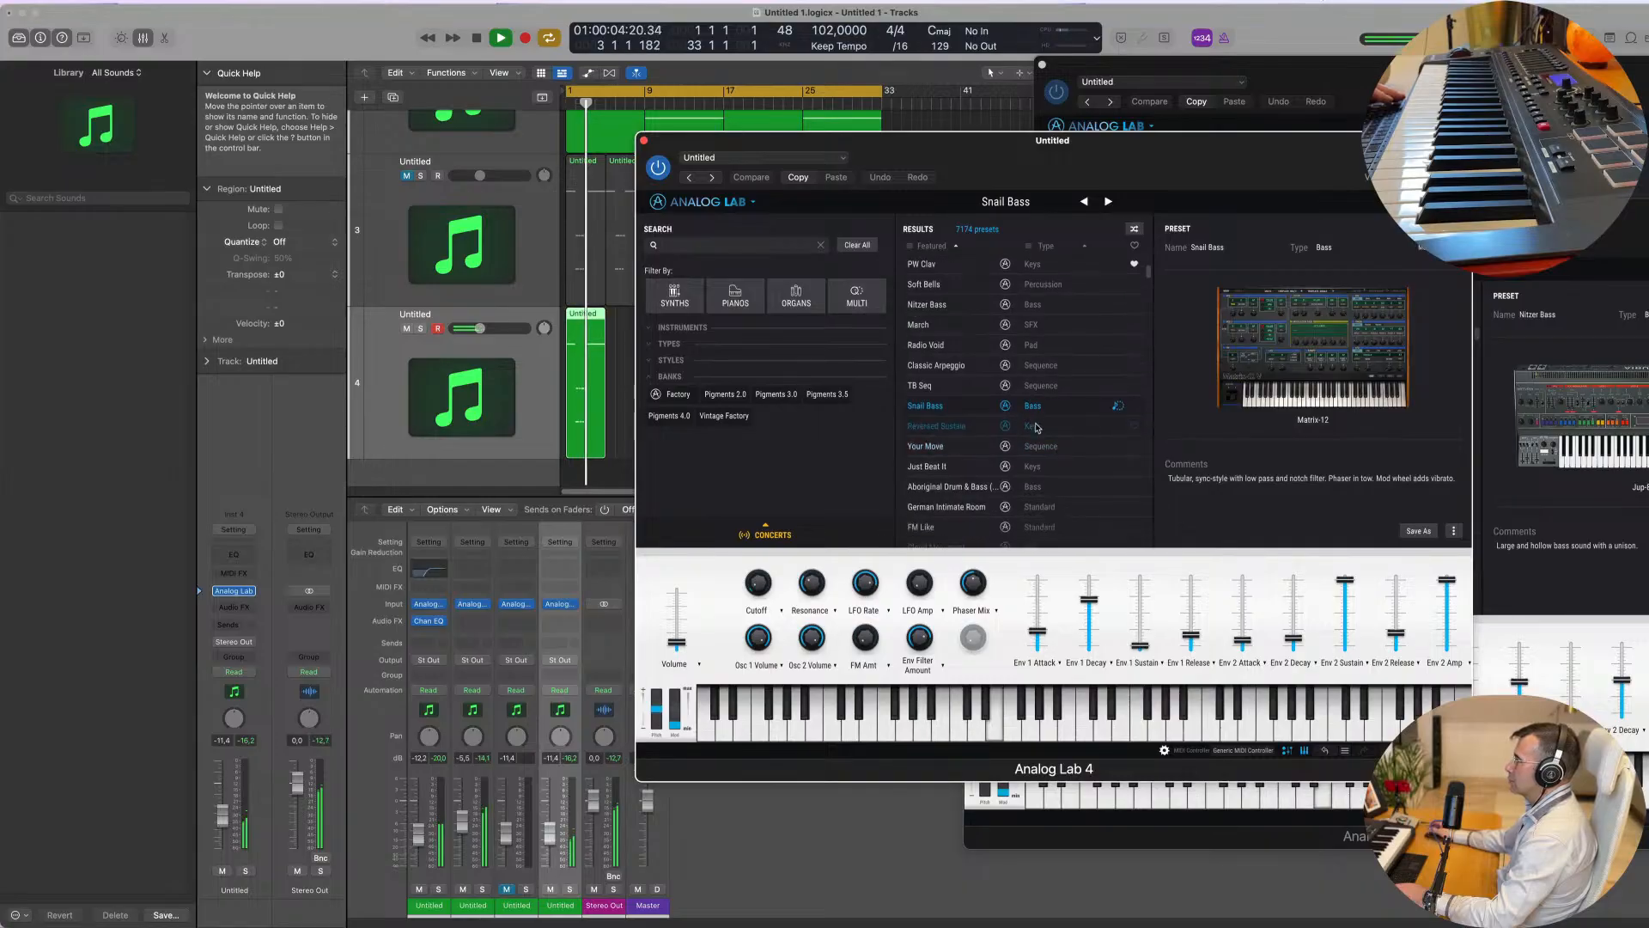
left_click(1036, 427)
scroll(1057, 434, "down", 2)
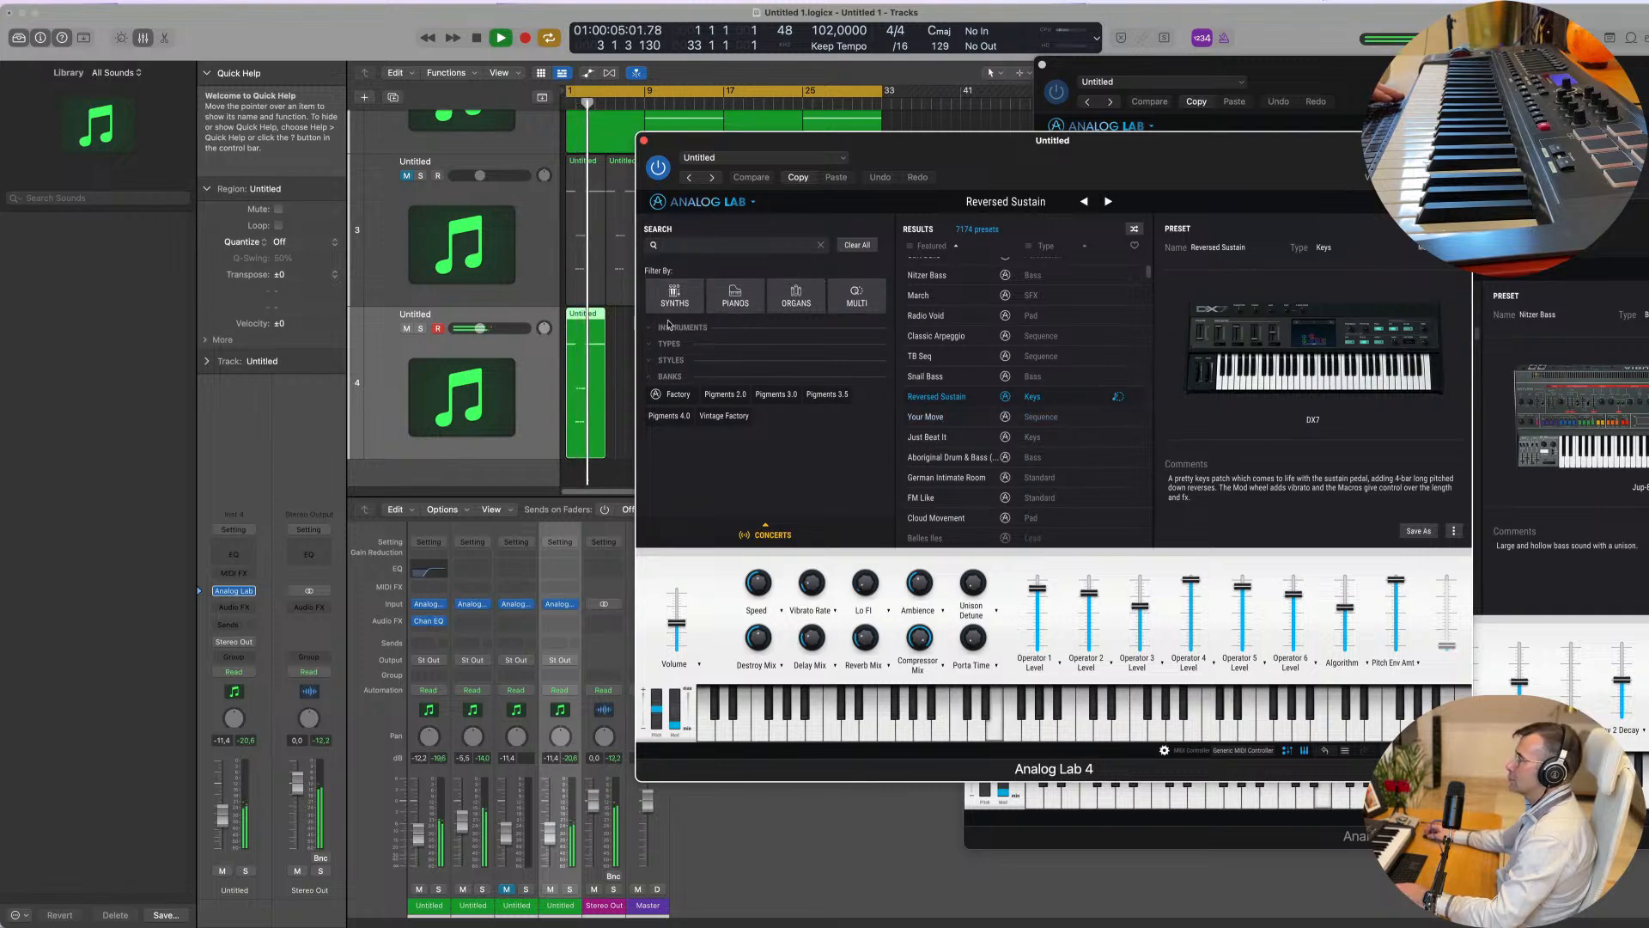
Step: Filter track 4's Analog Lab preset list to the Bass type
left_click(652, 328)
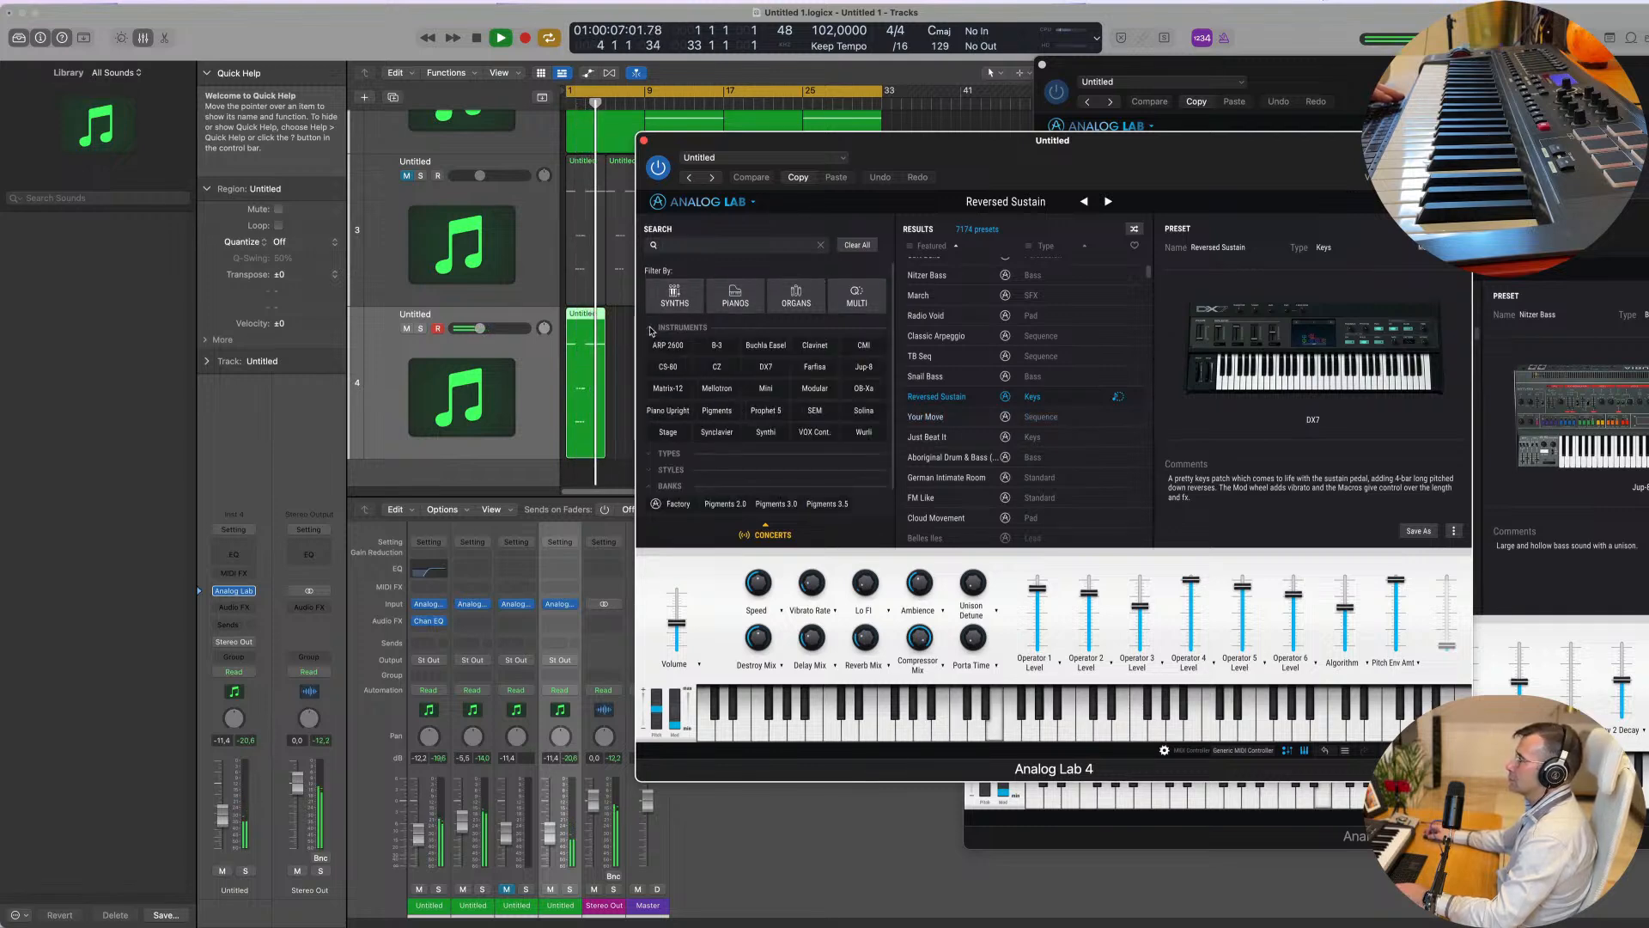
left_click(652, 328)
left_click(652, 344)
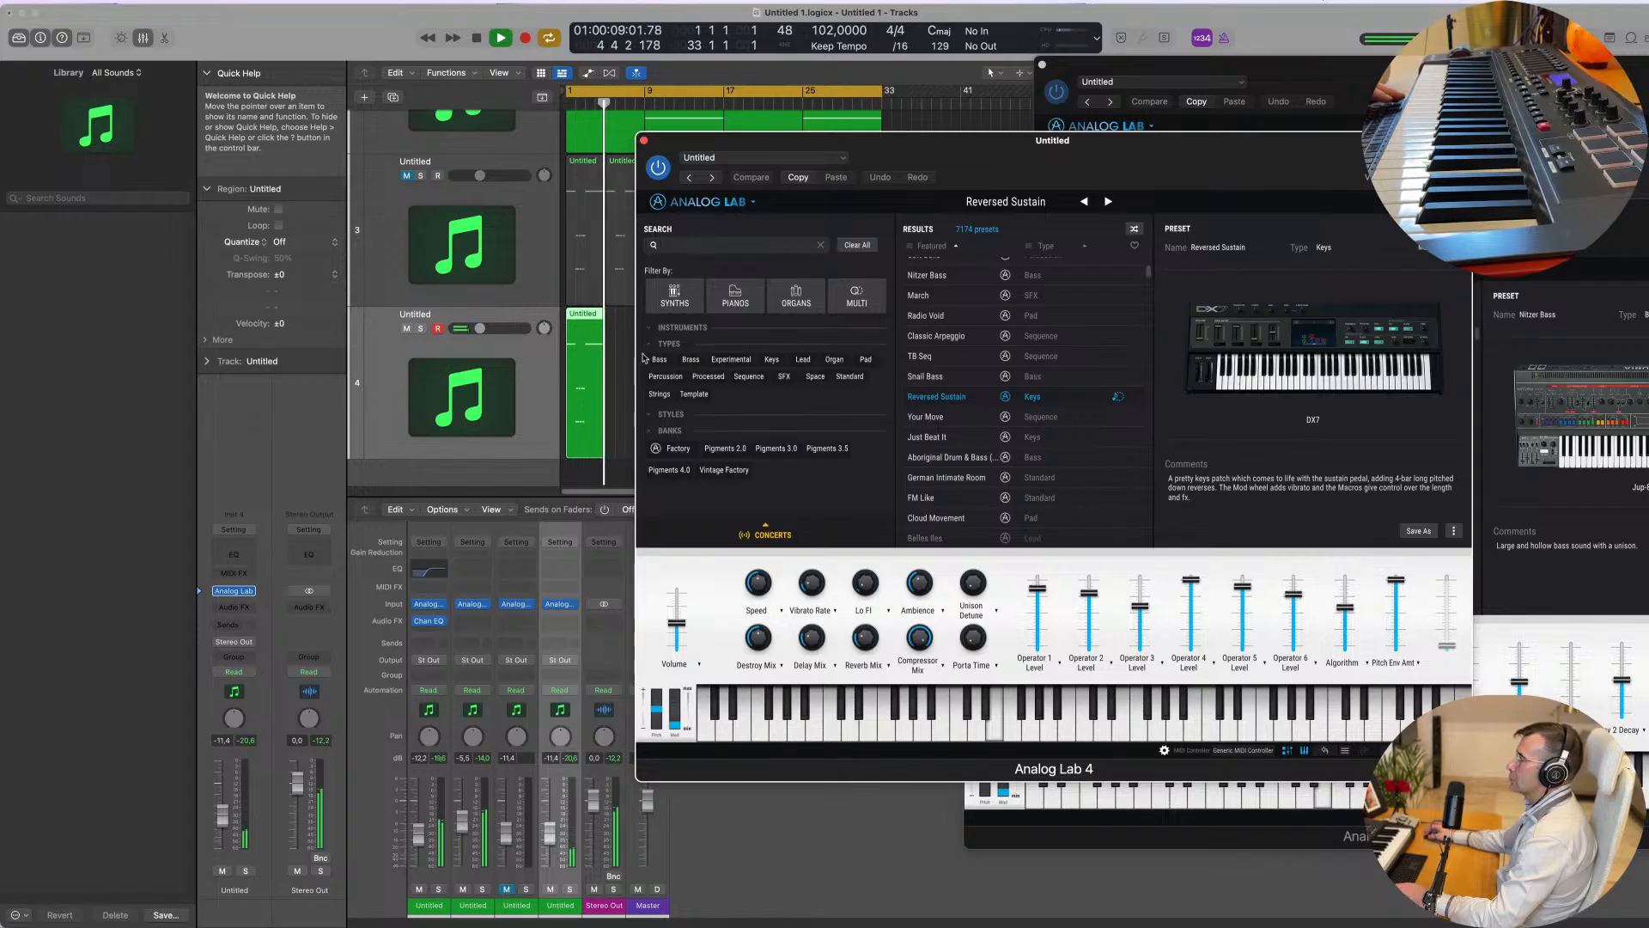
left_click(661, 360)
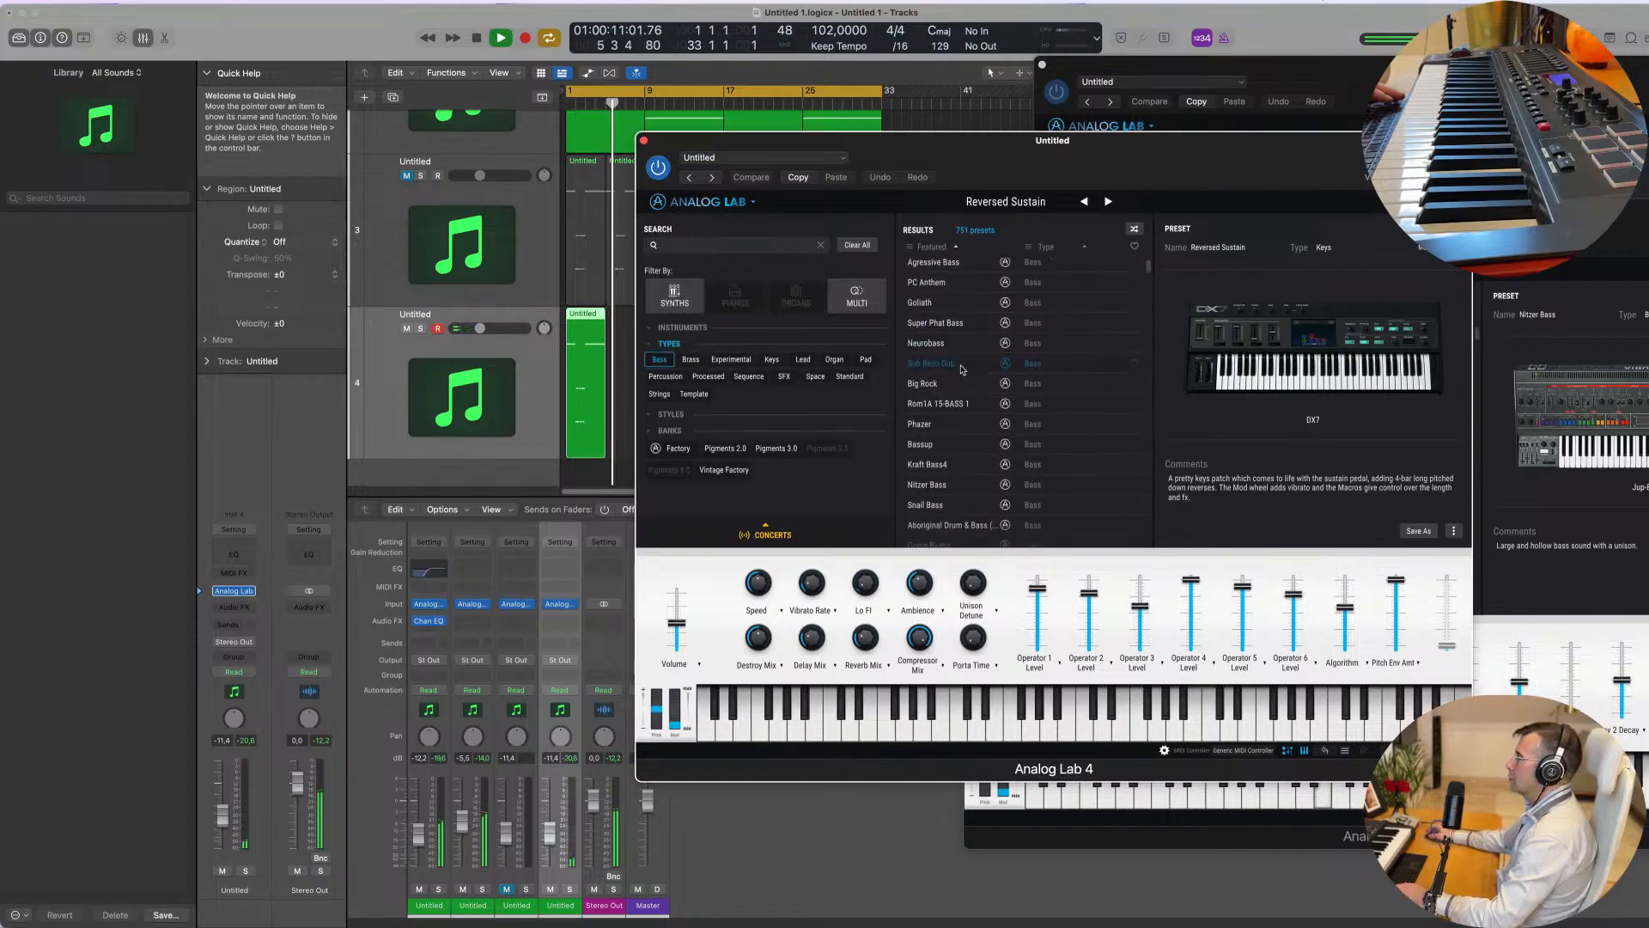
Step: Audition the Sub Reso Dub preset on track 4, then load Big Rock
left_click(961, 370)
scroll(961, 382, "down", 1)
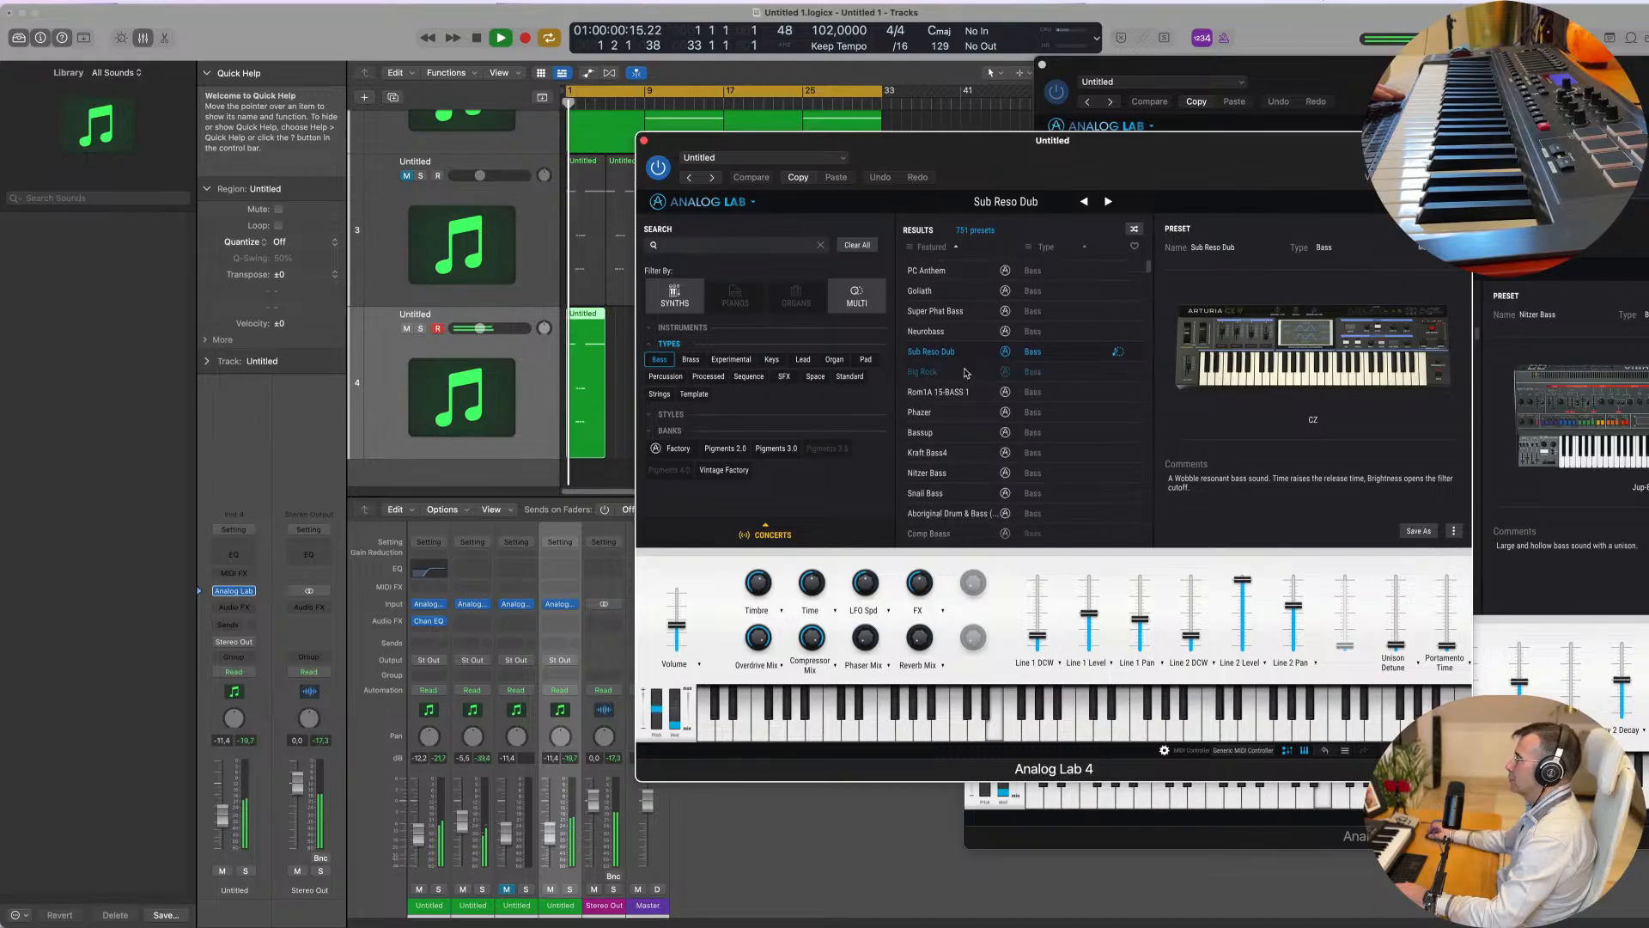
left_click_drag(1141, 165, 1119, 236)
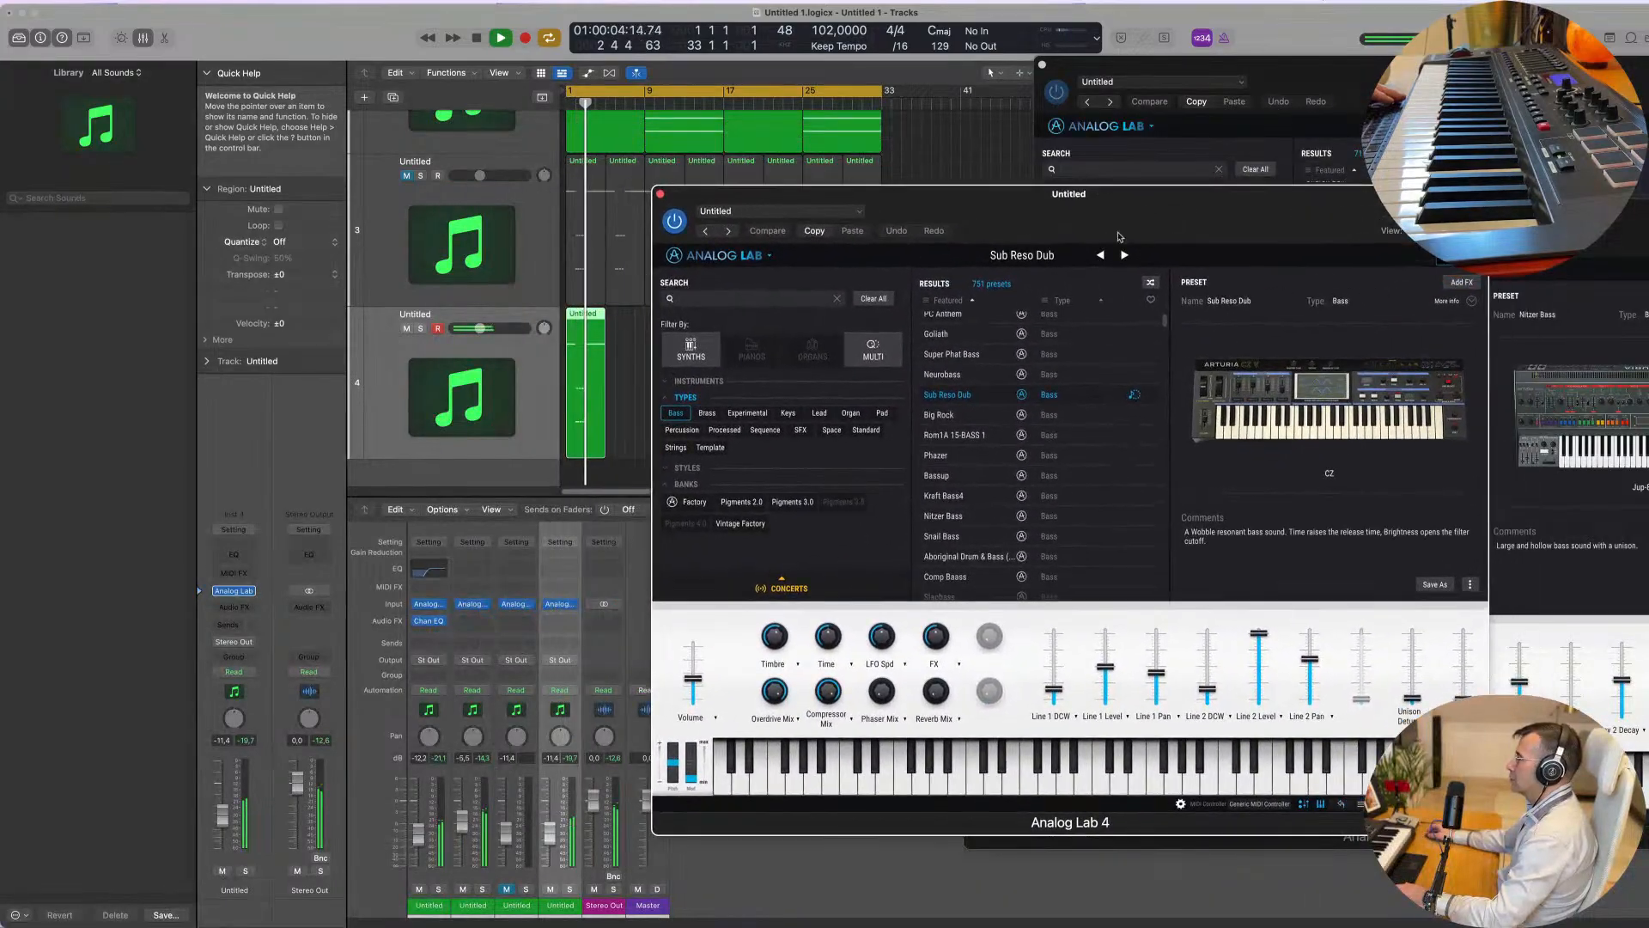
left_click(962, 416)
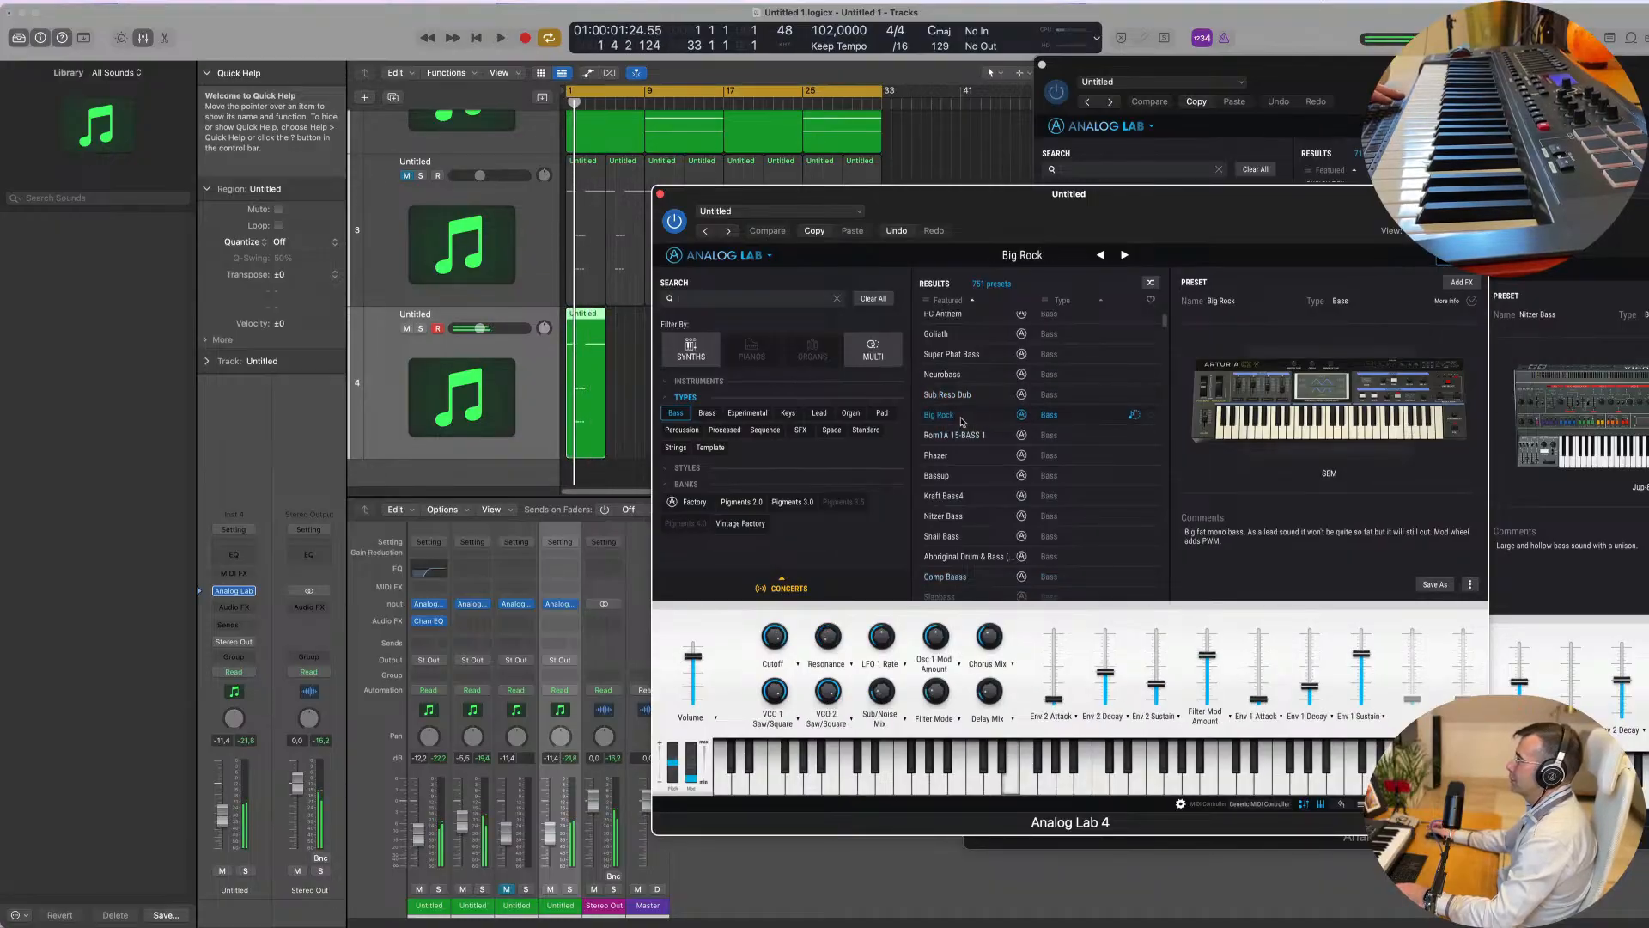
Step: Audition the Rom1A 15-BASS 1 and Comp Baass presets on track 4
left_click(953, 434)
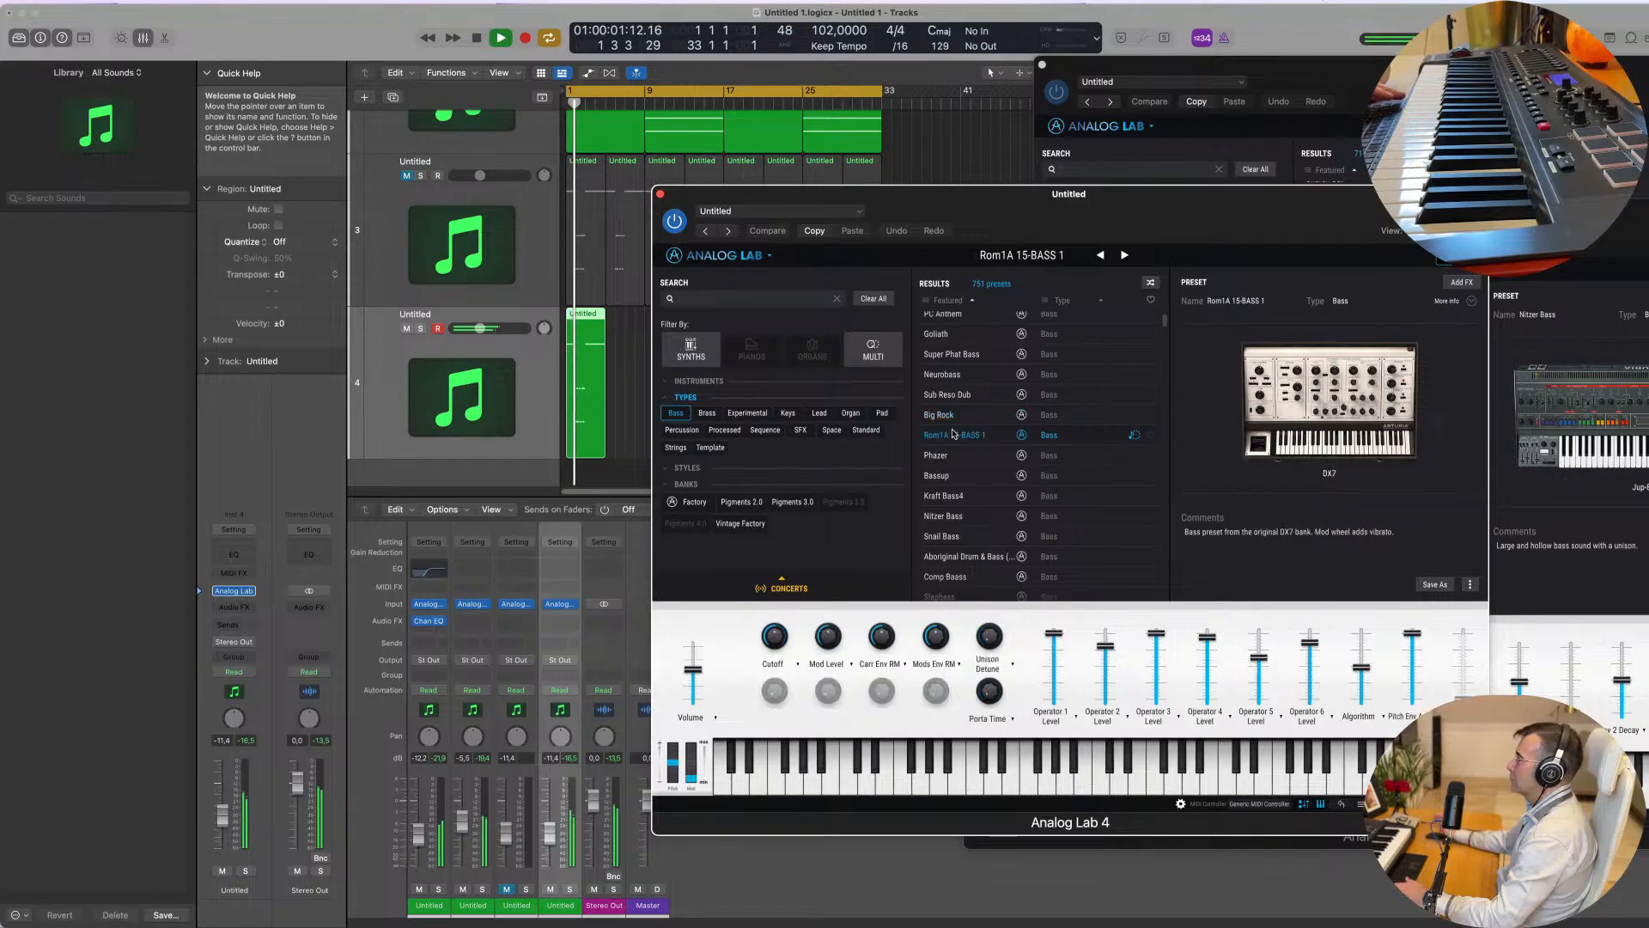
mouse_move(1166, 206)
left_mouse_down()
mouse_move(1177, 85)
mouse_move(1157, 165)
left_mouse_up()
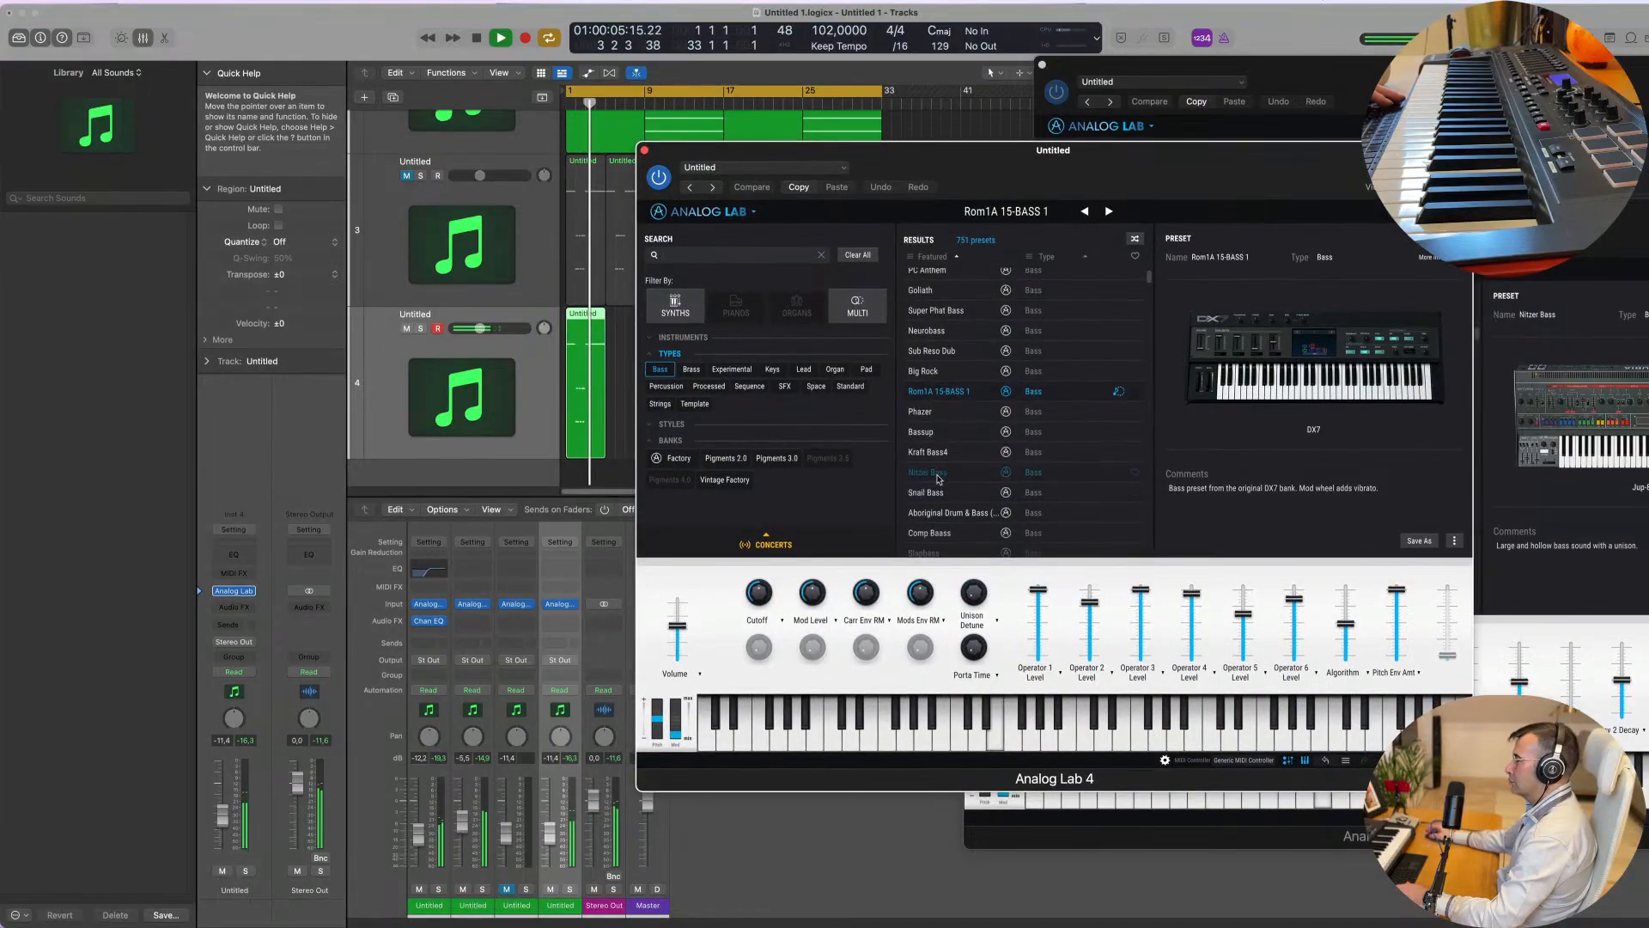
scroll(939, 480, "down", 3)
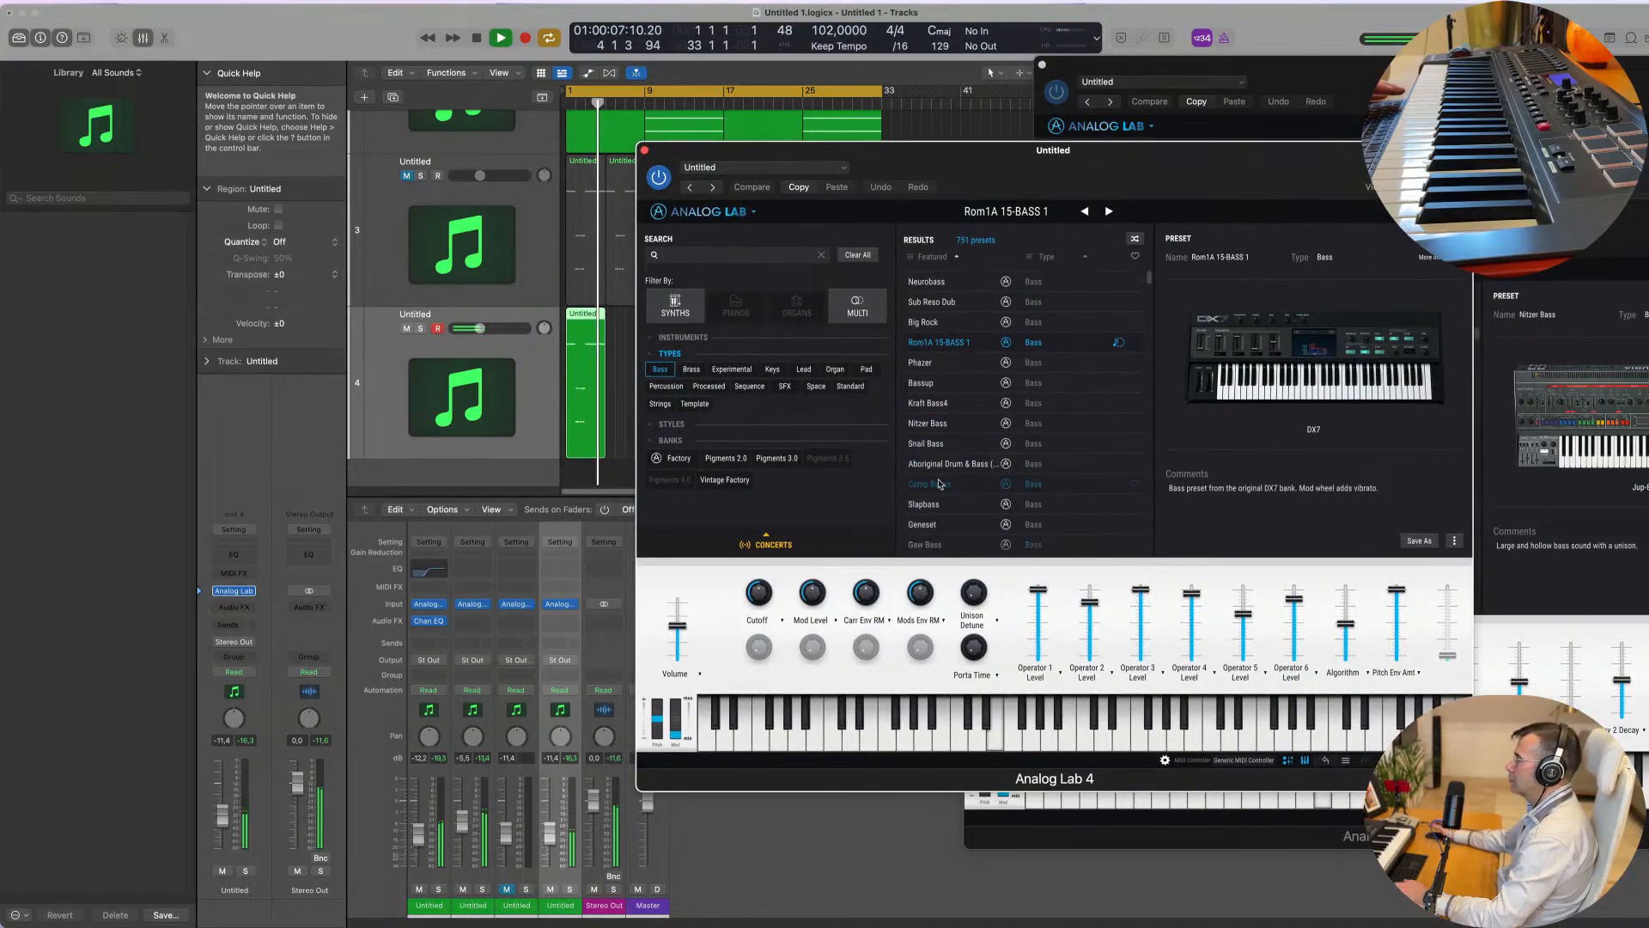
left_click(939, 483)
scroll(928, 464, "down", 6)
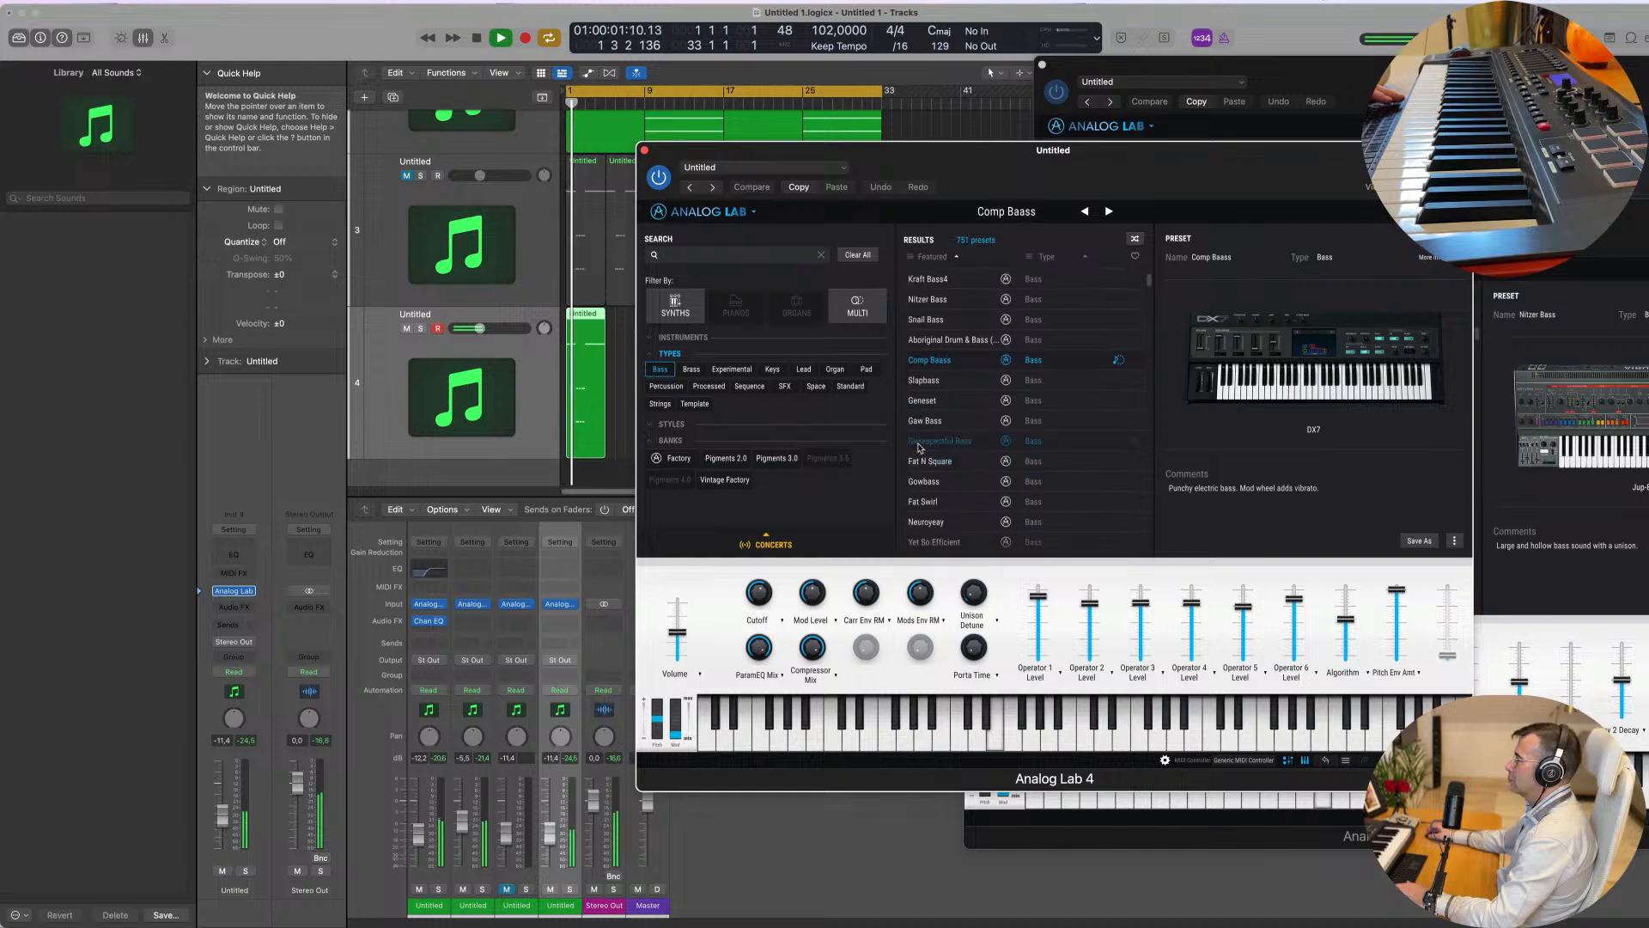
Step: Audition the Disrespectful Bass and Gowbass presets on track 4
left_click(928, 442)
scroll(979, 430, "down", 1)
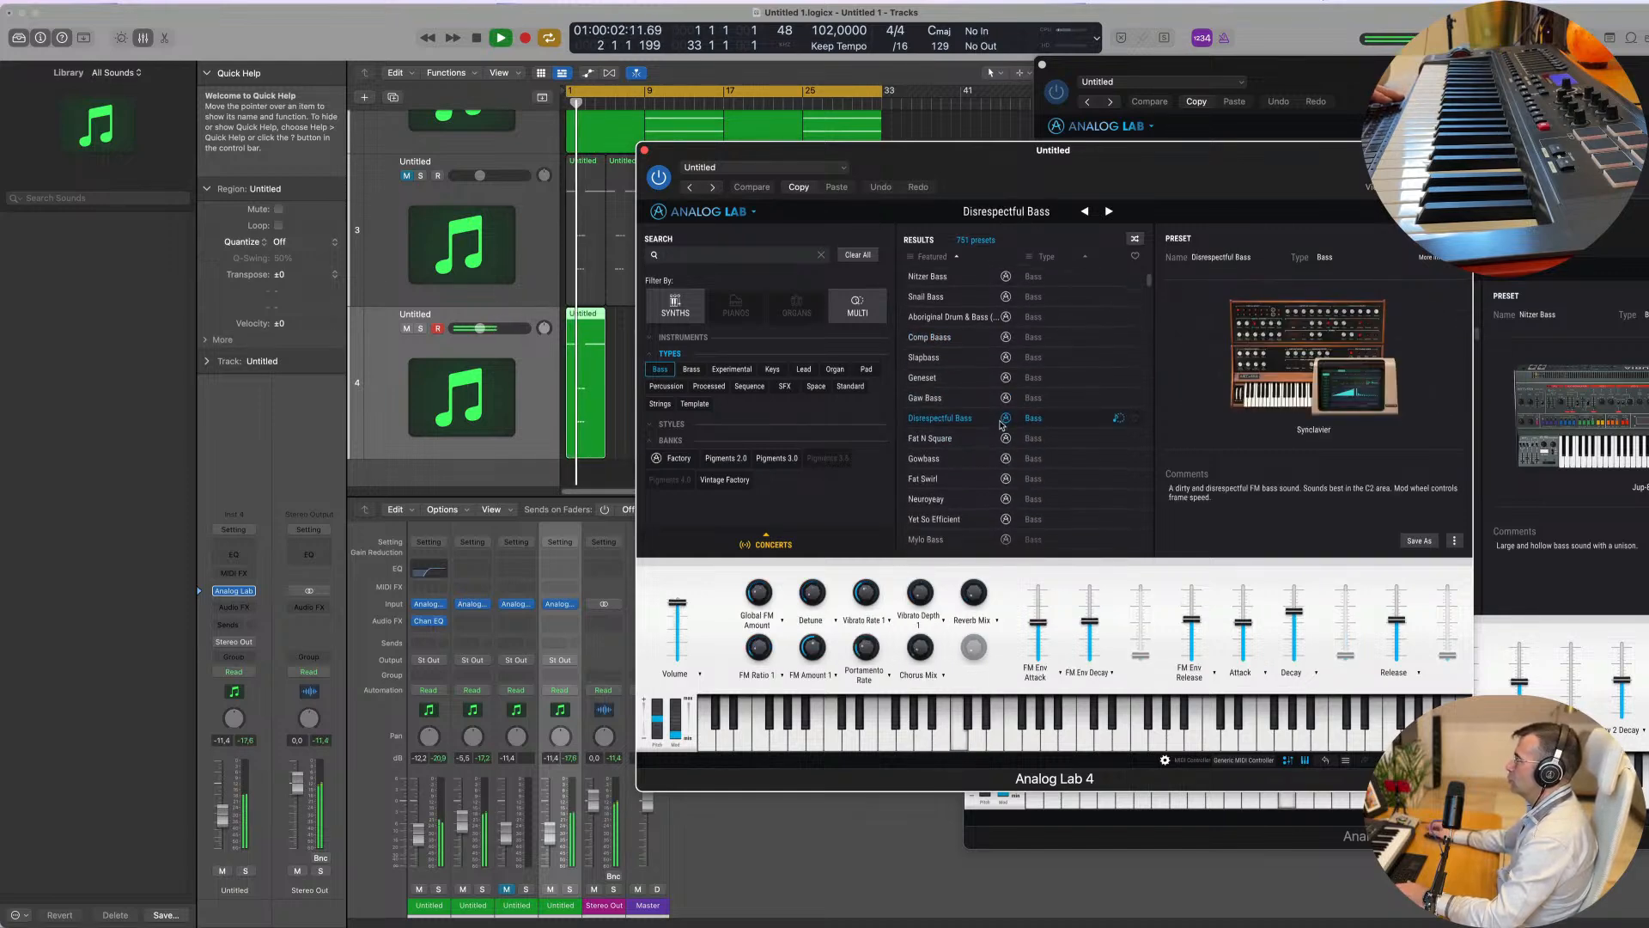
scroll(942, 425, "down", 2)
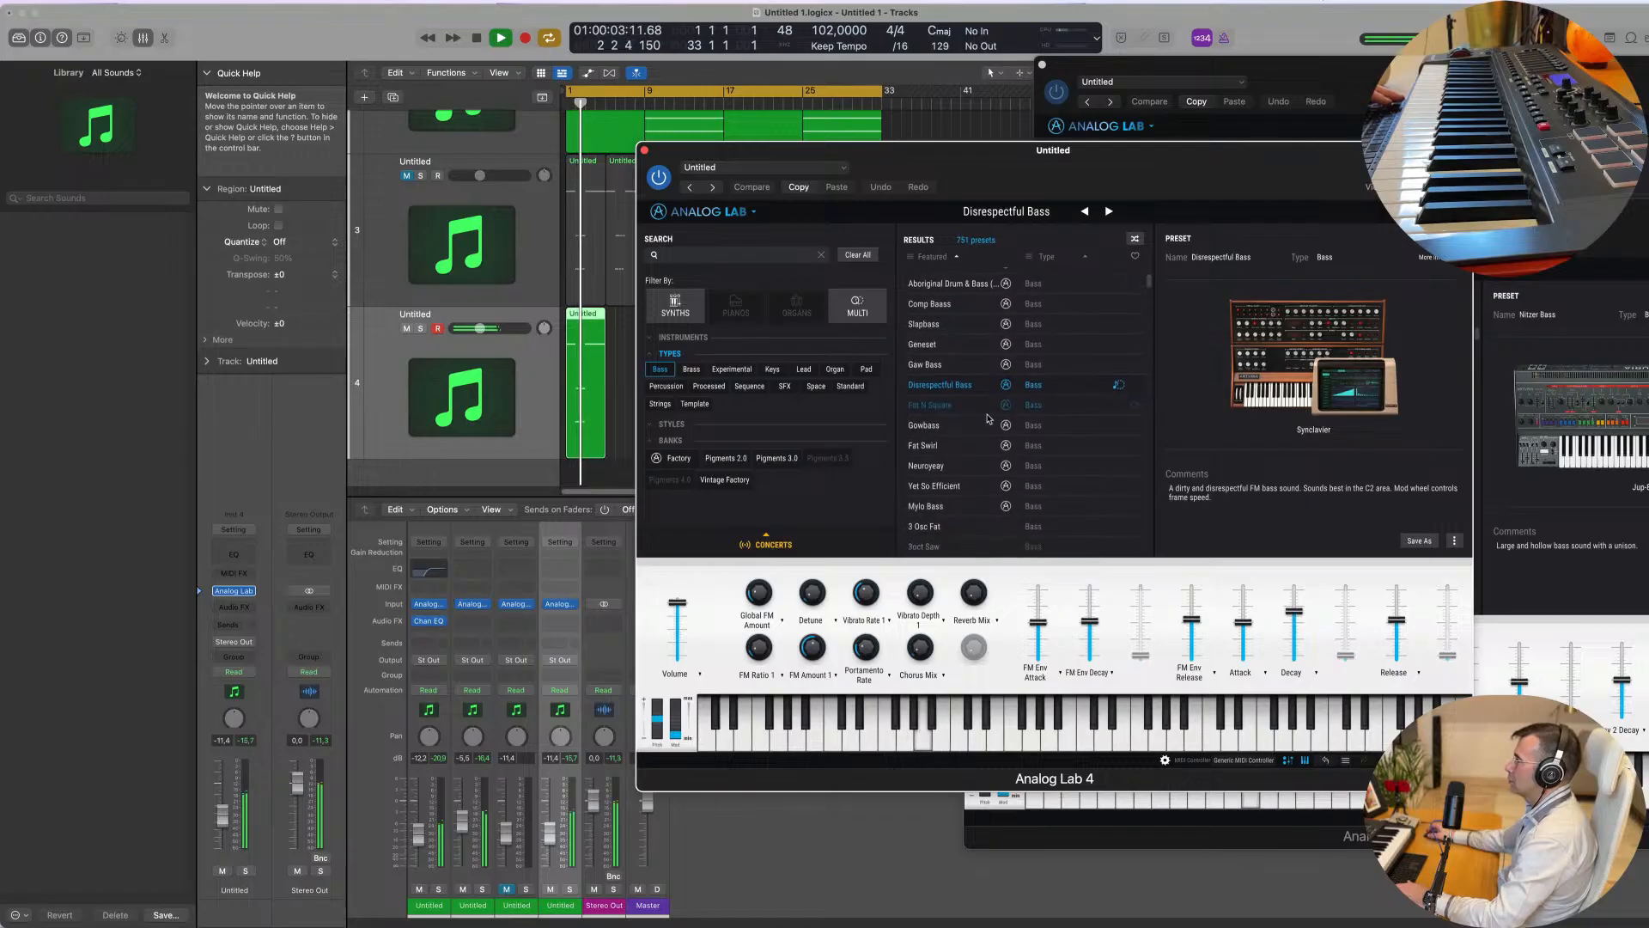
left_click(939, 424)
scroll(969, 418, "down", 1)
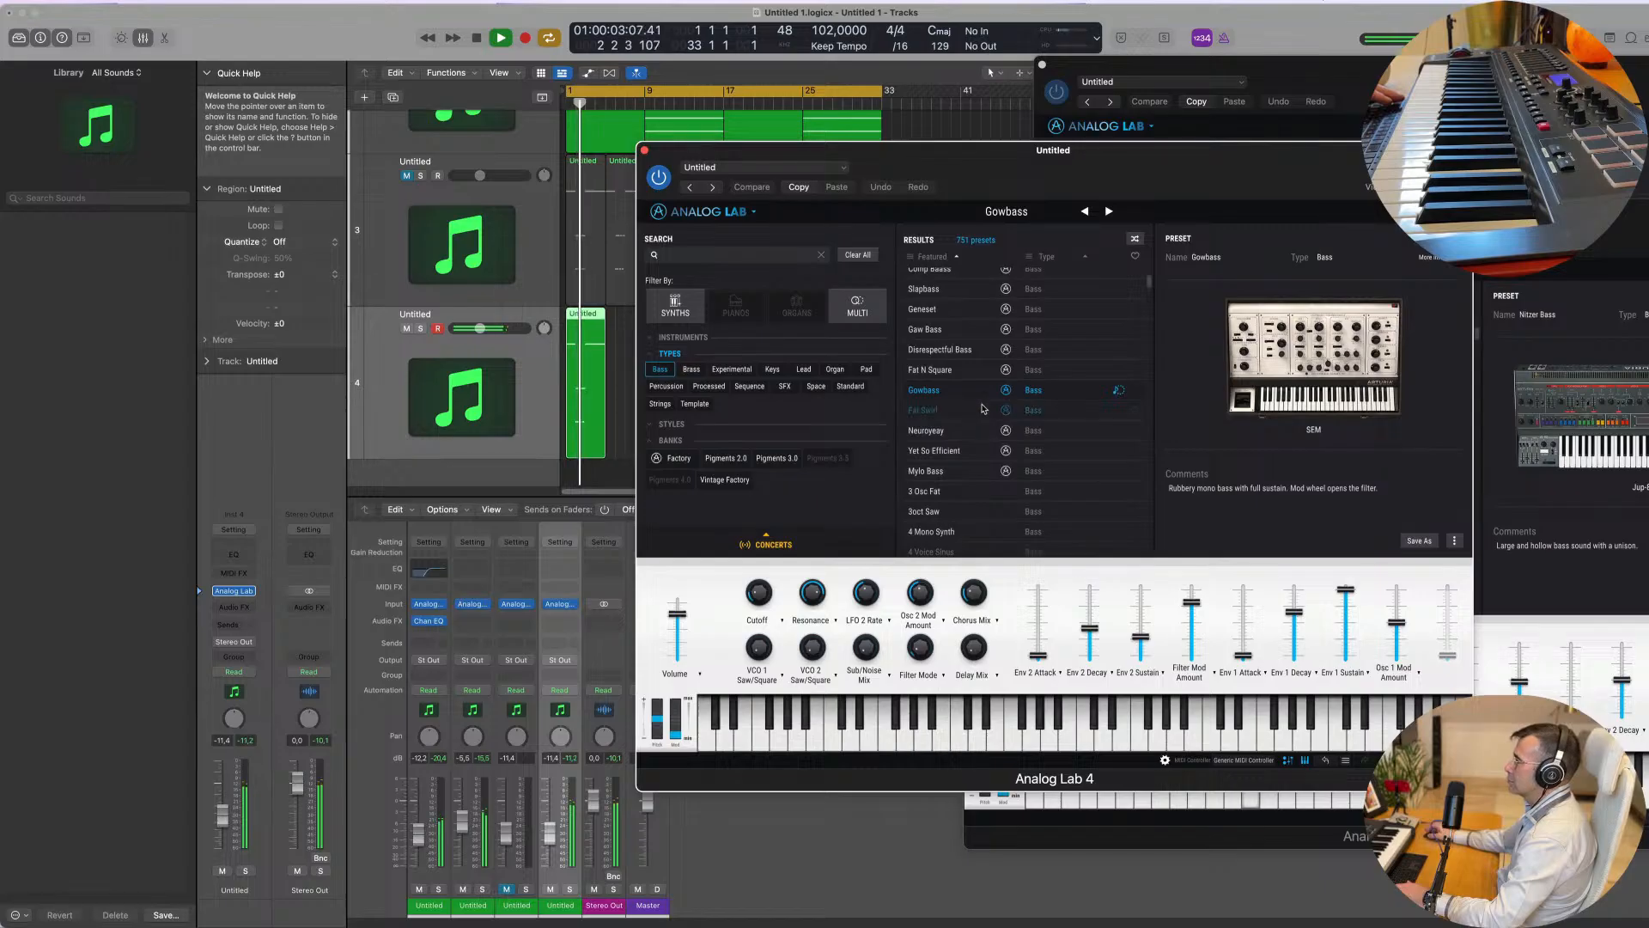
scroll(971, 416, "down", 1)
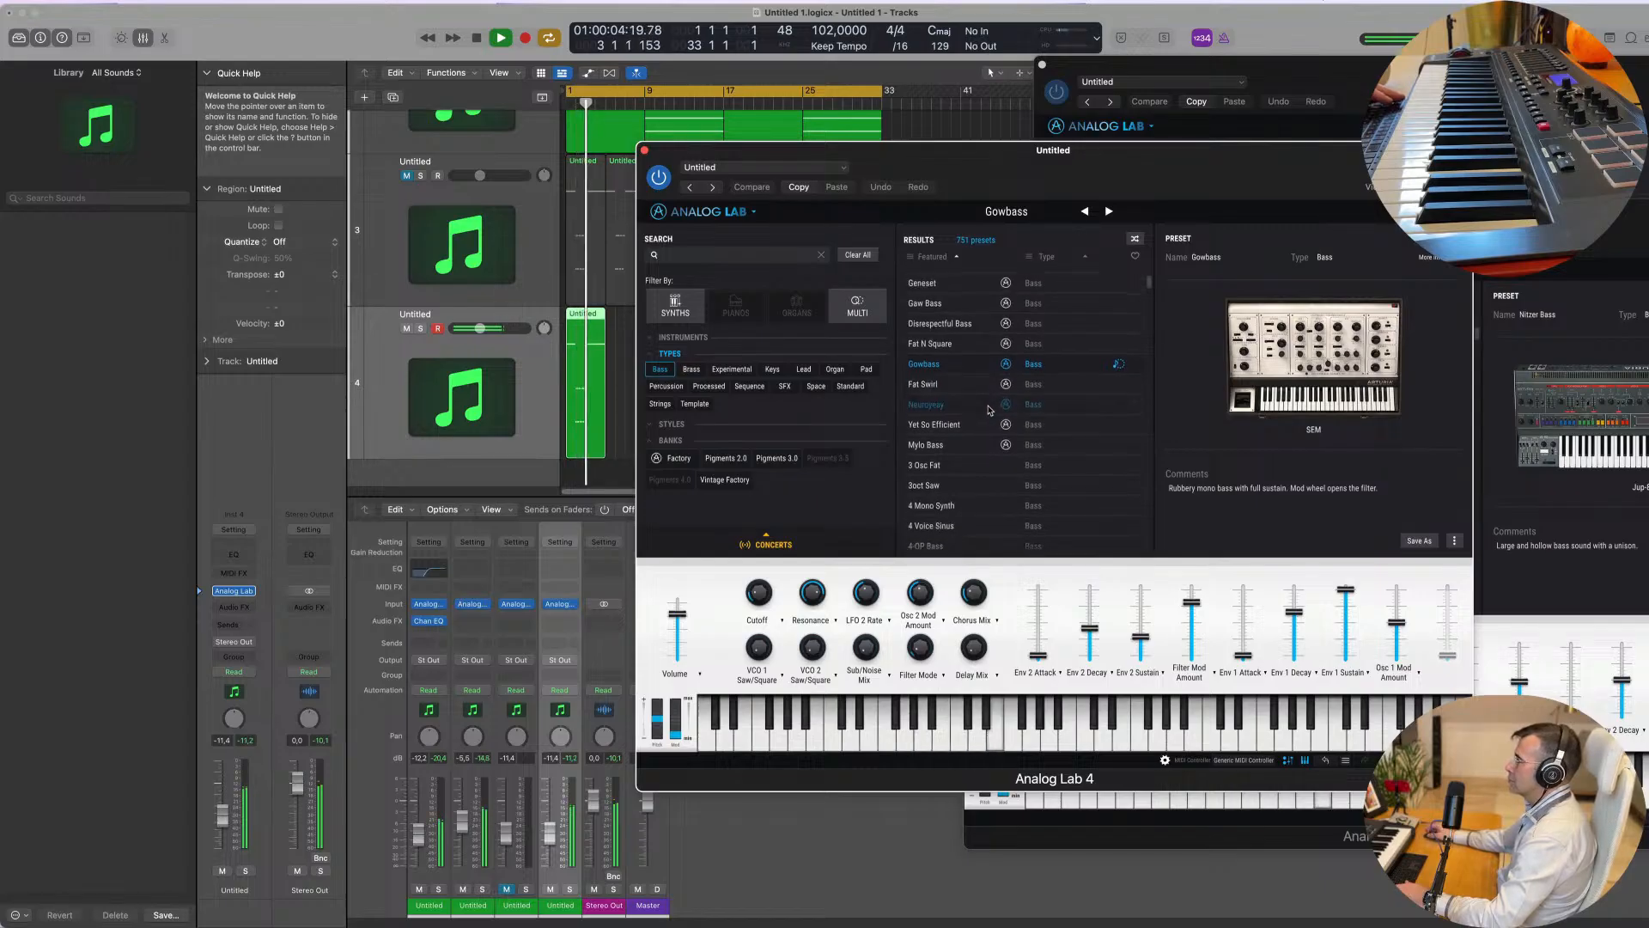
Step: Audition the Yet So Efficient, 3oct Saw and 4-OP Bass presets on track 4
left_click(939, 423)
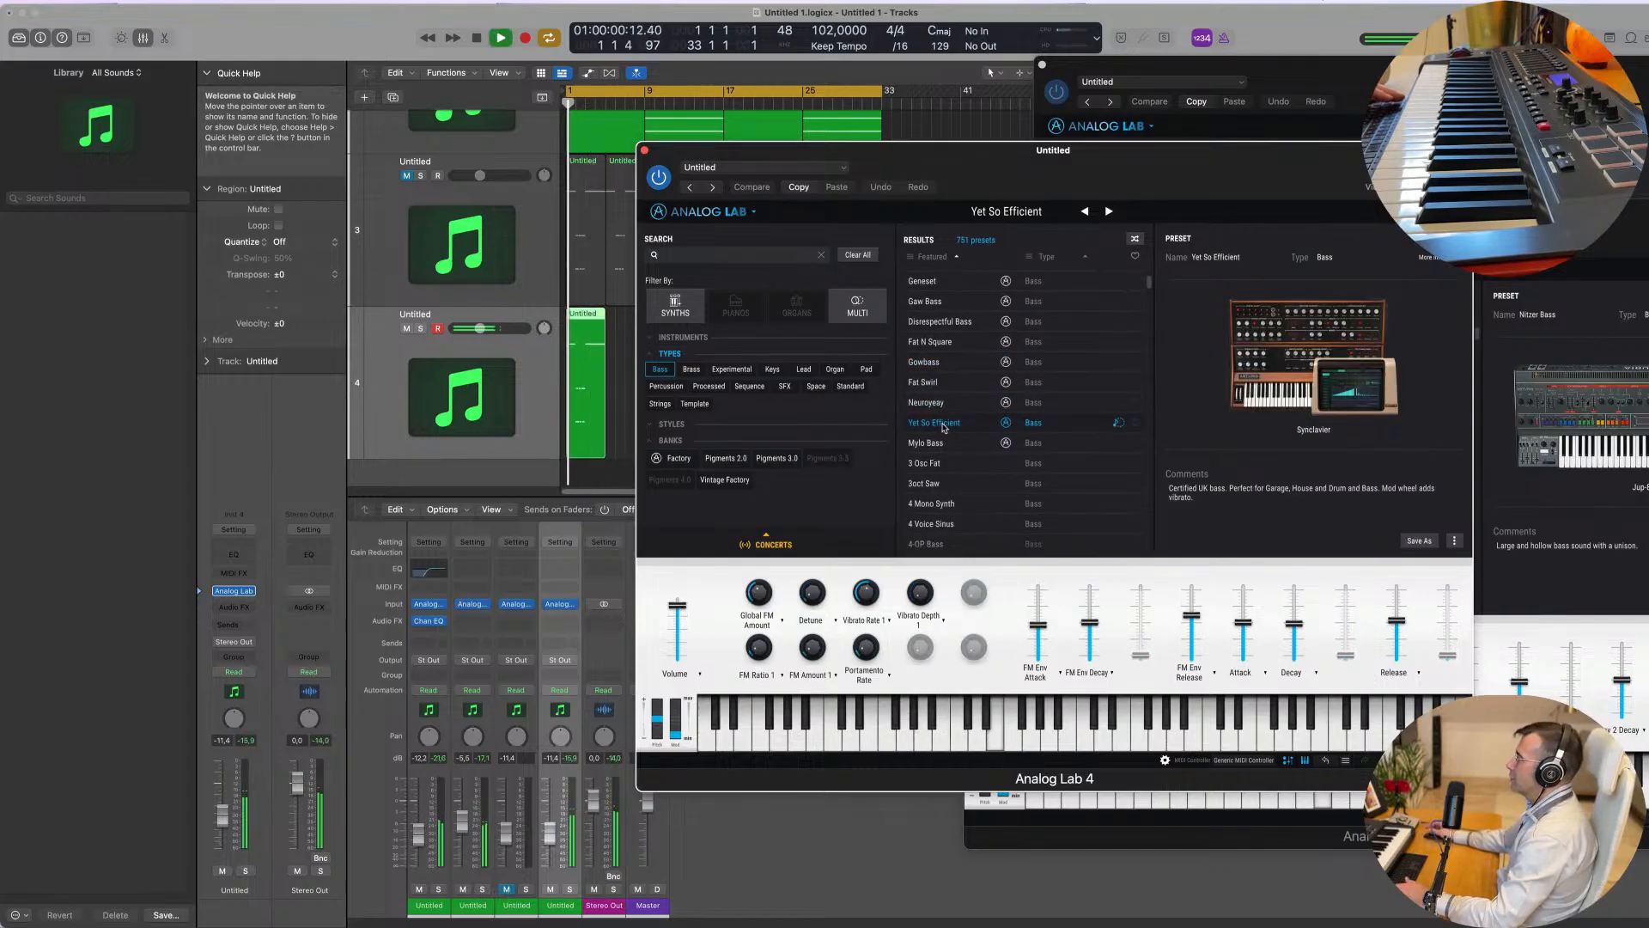
scroll(943, 427, "down", 2)
left_click(958, 437)
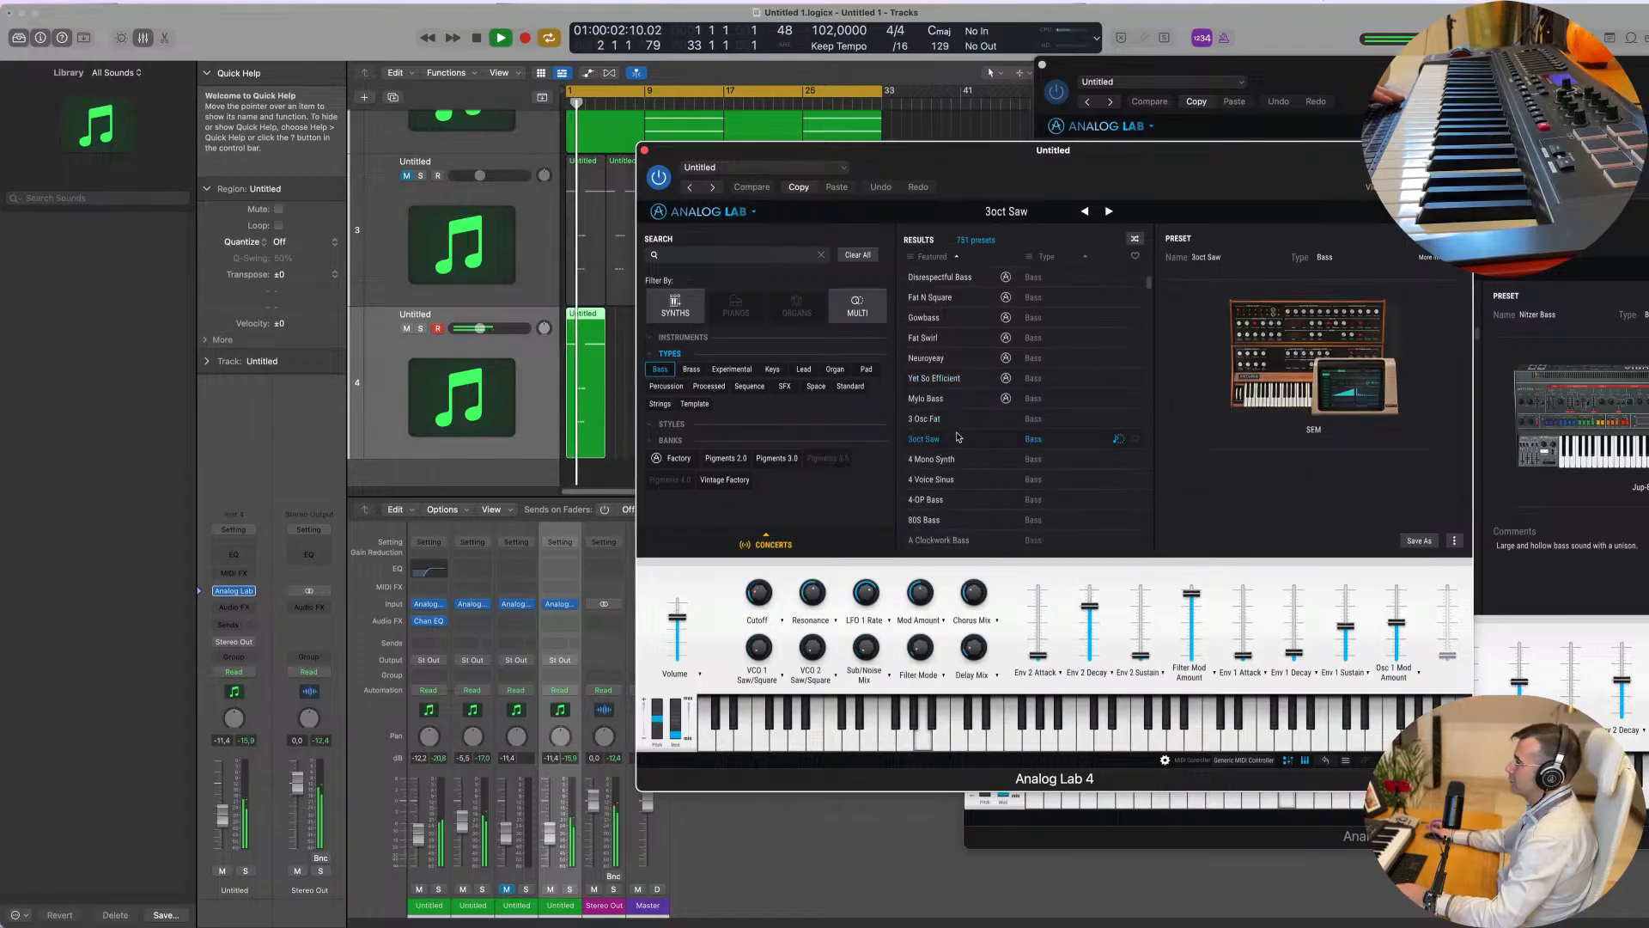
scroll(937, 437, "down", 3)
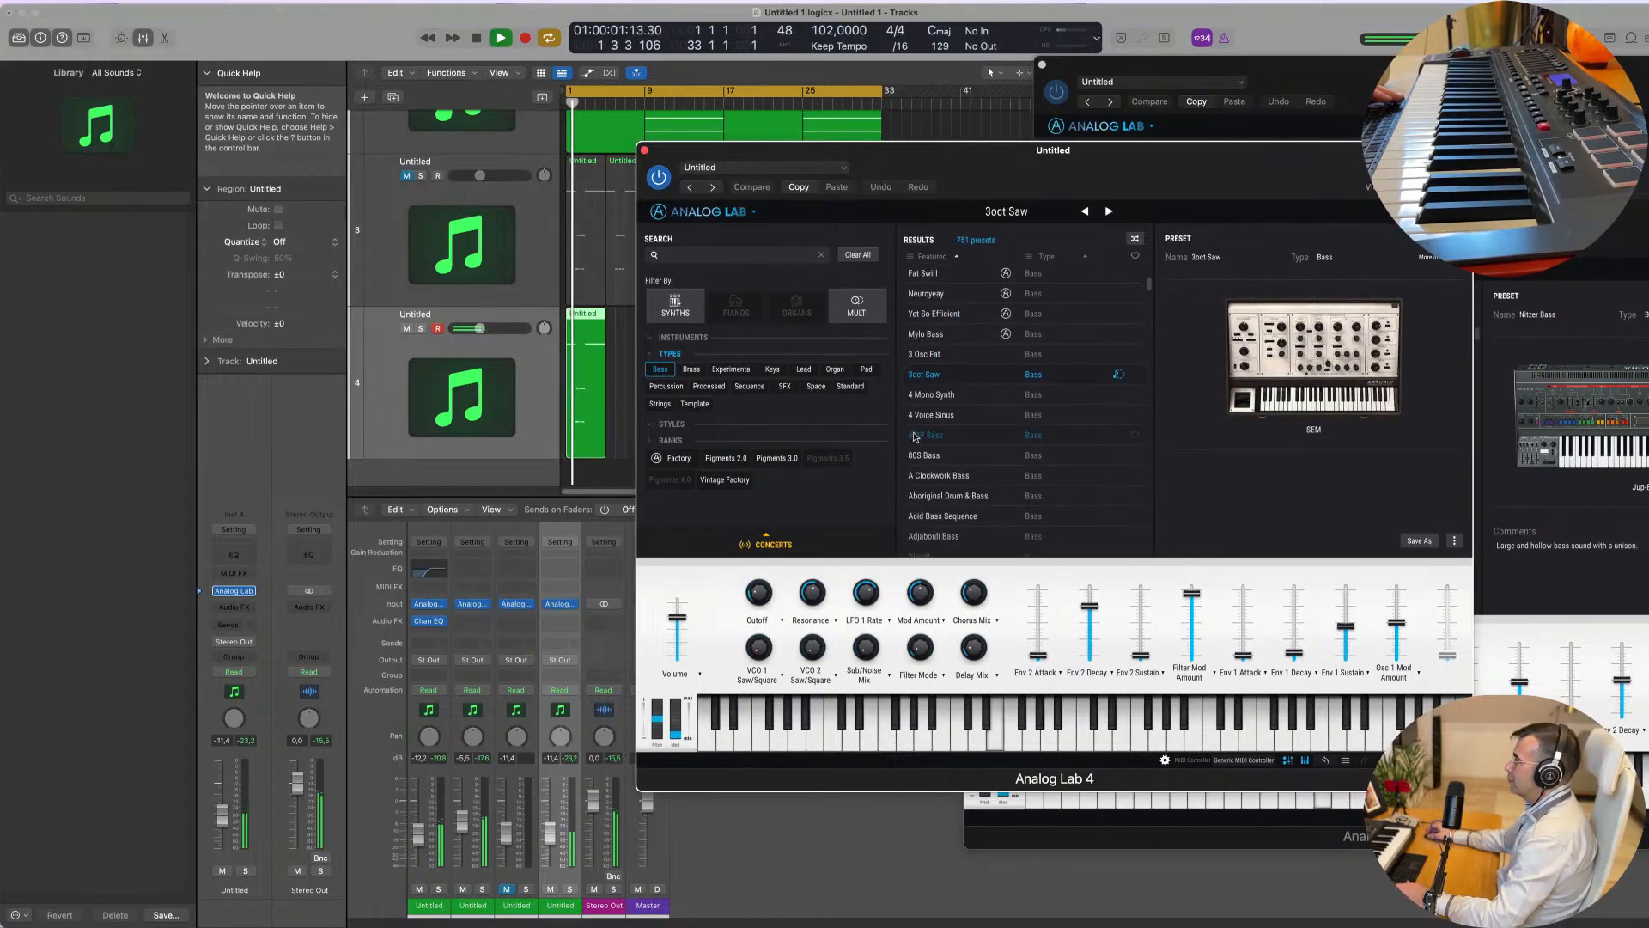
left_click(914, 436)
scroll(924, 438, "down", 4)
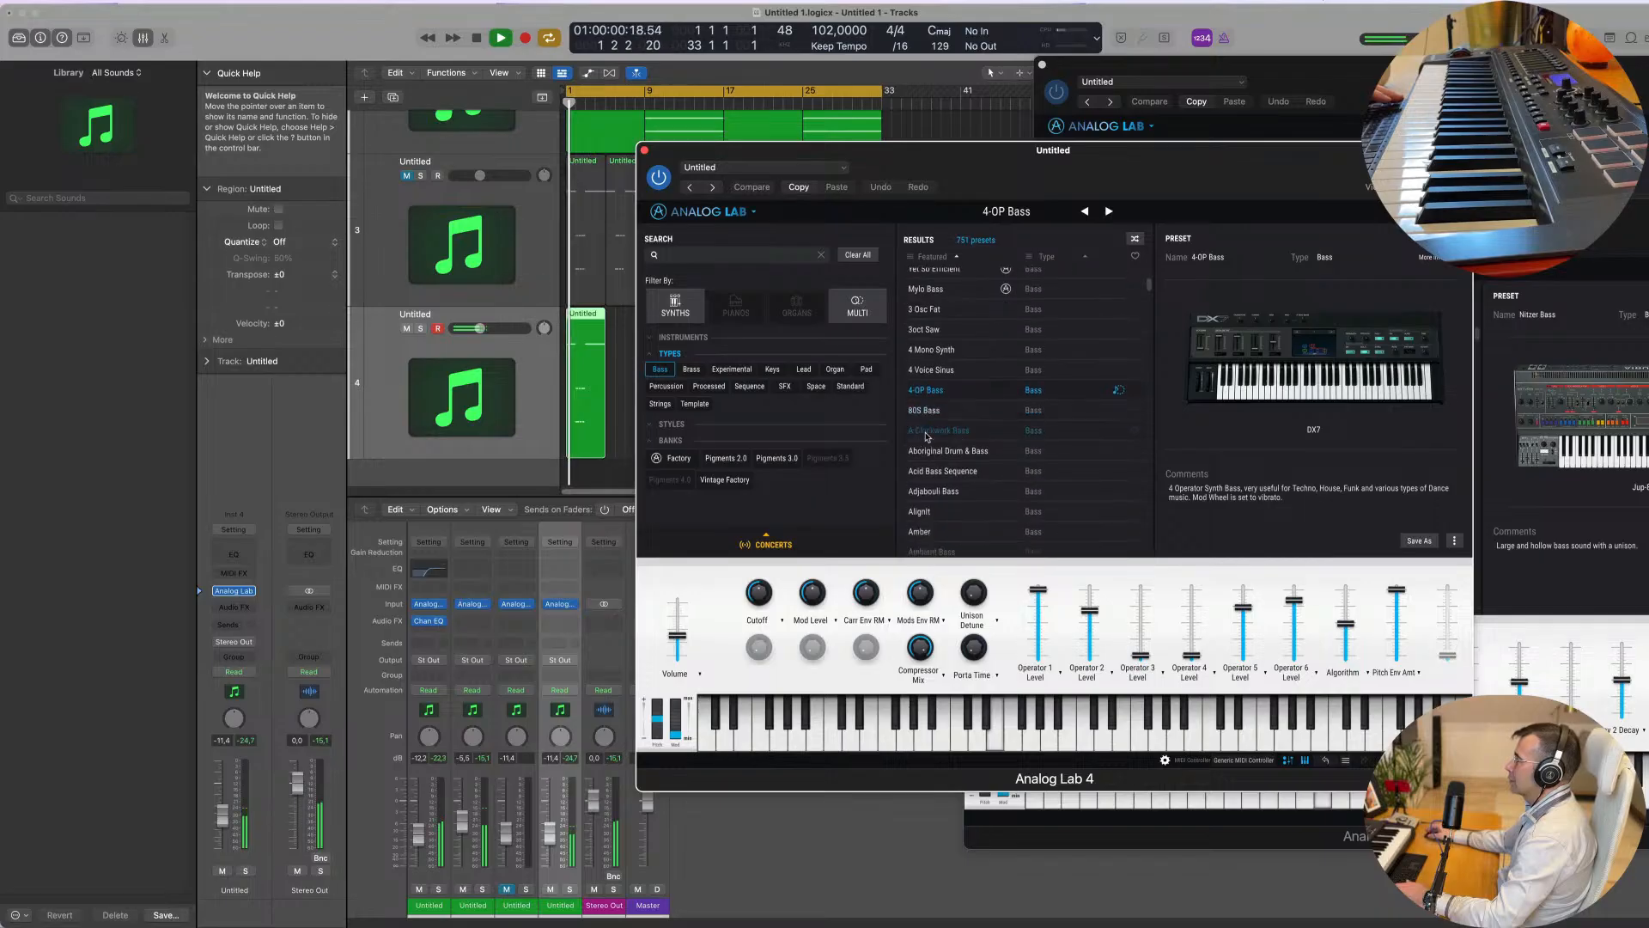
Step: Audition the Adjabouli Bass and Apache Dance presets on track 4
left_click(954, 439)
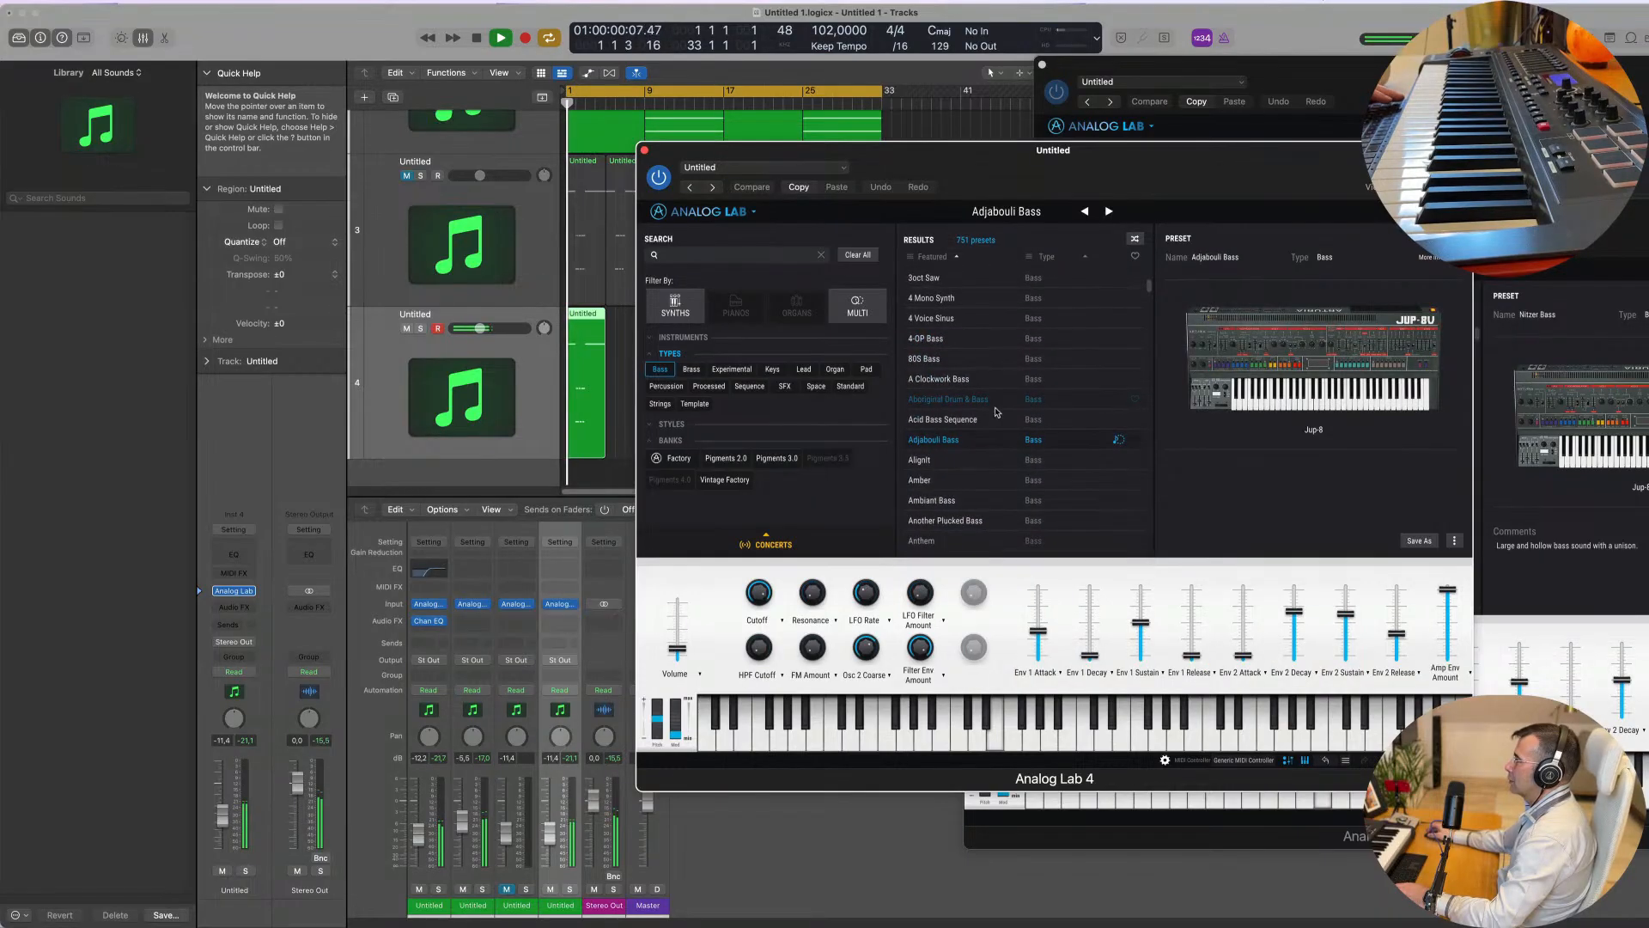
scroll(1009, 413, "down", 4)
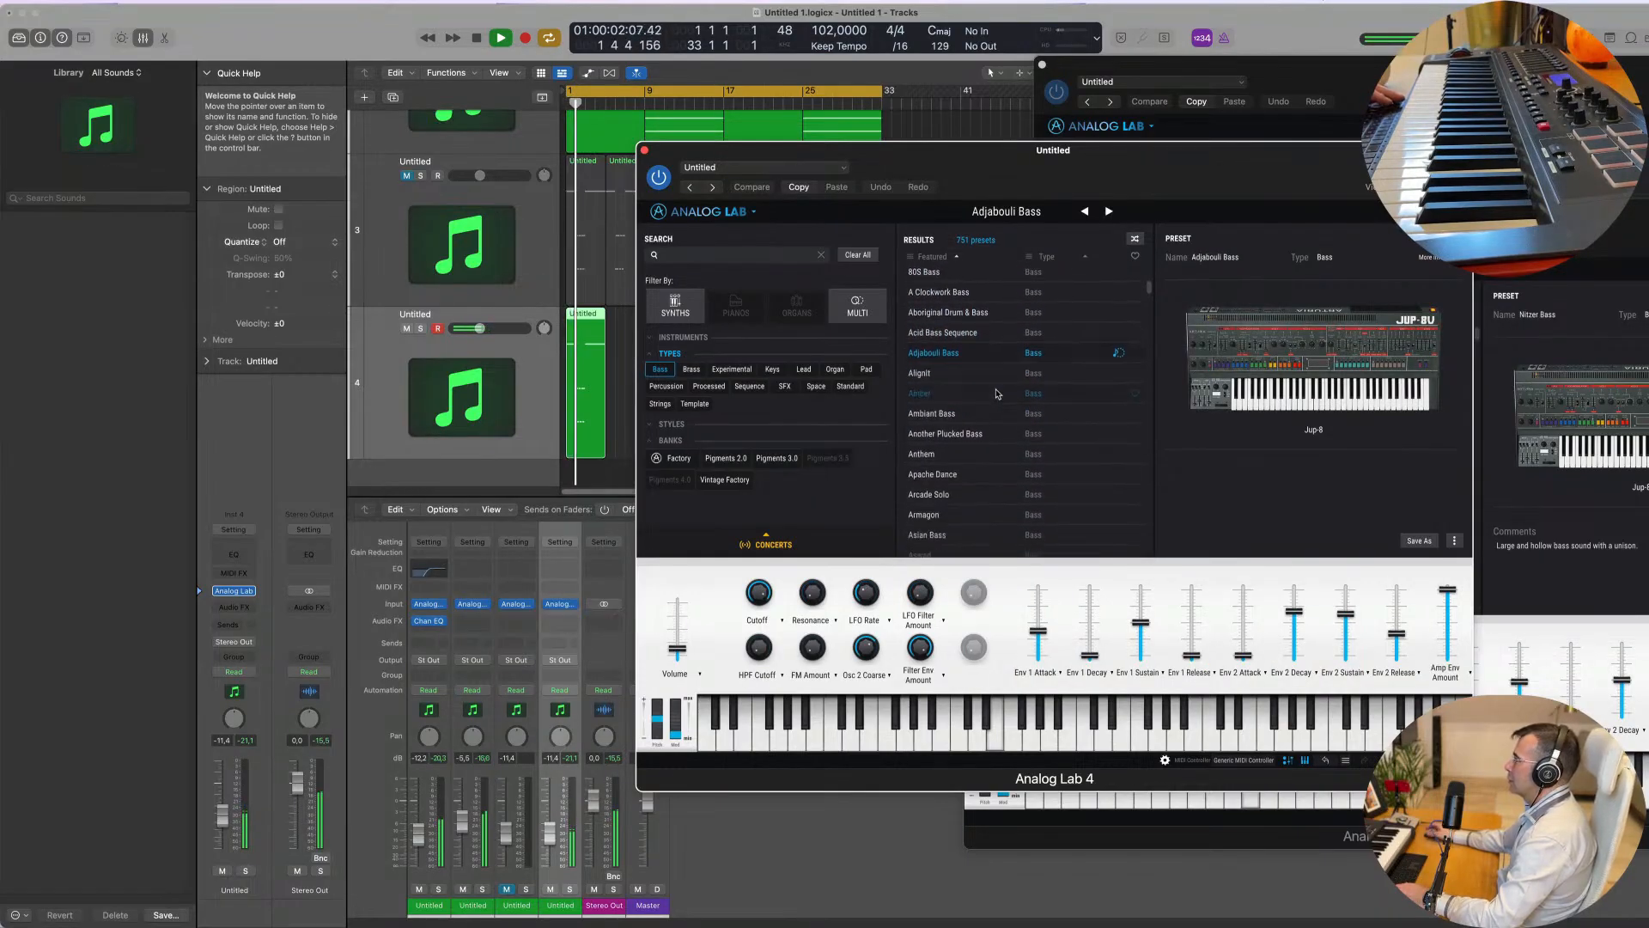
scroll(970, 413, "down", 3)
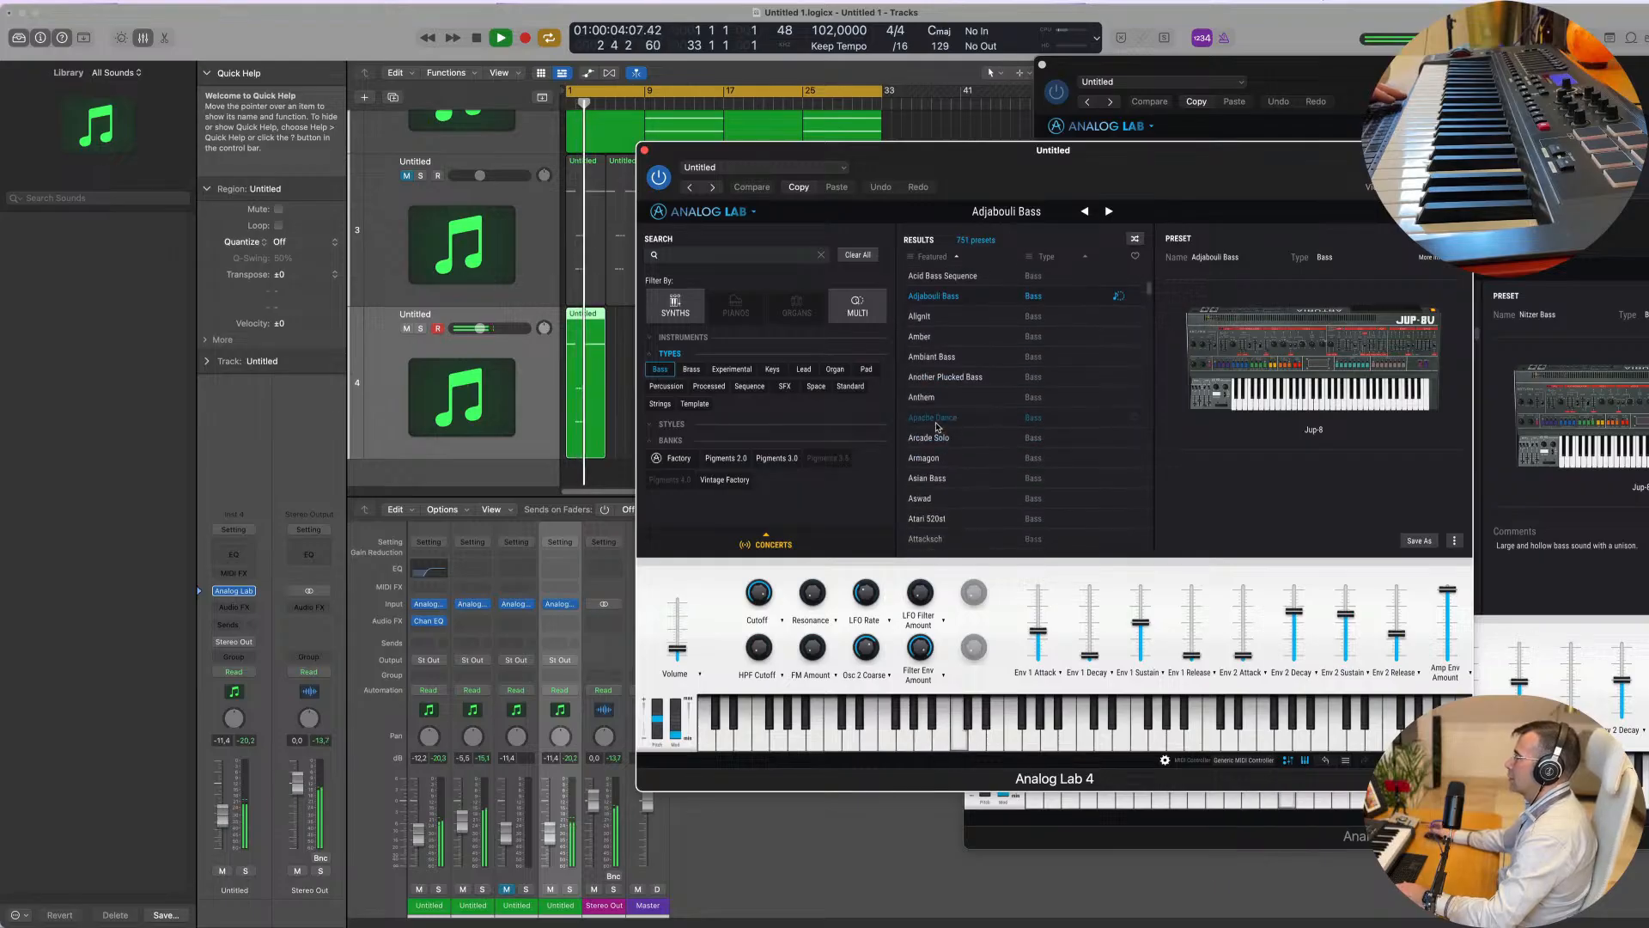
left_click(936, 421)
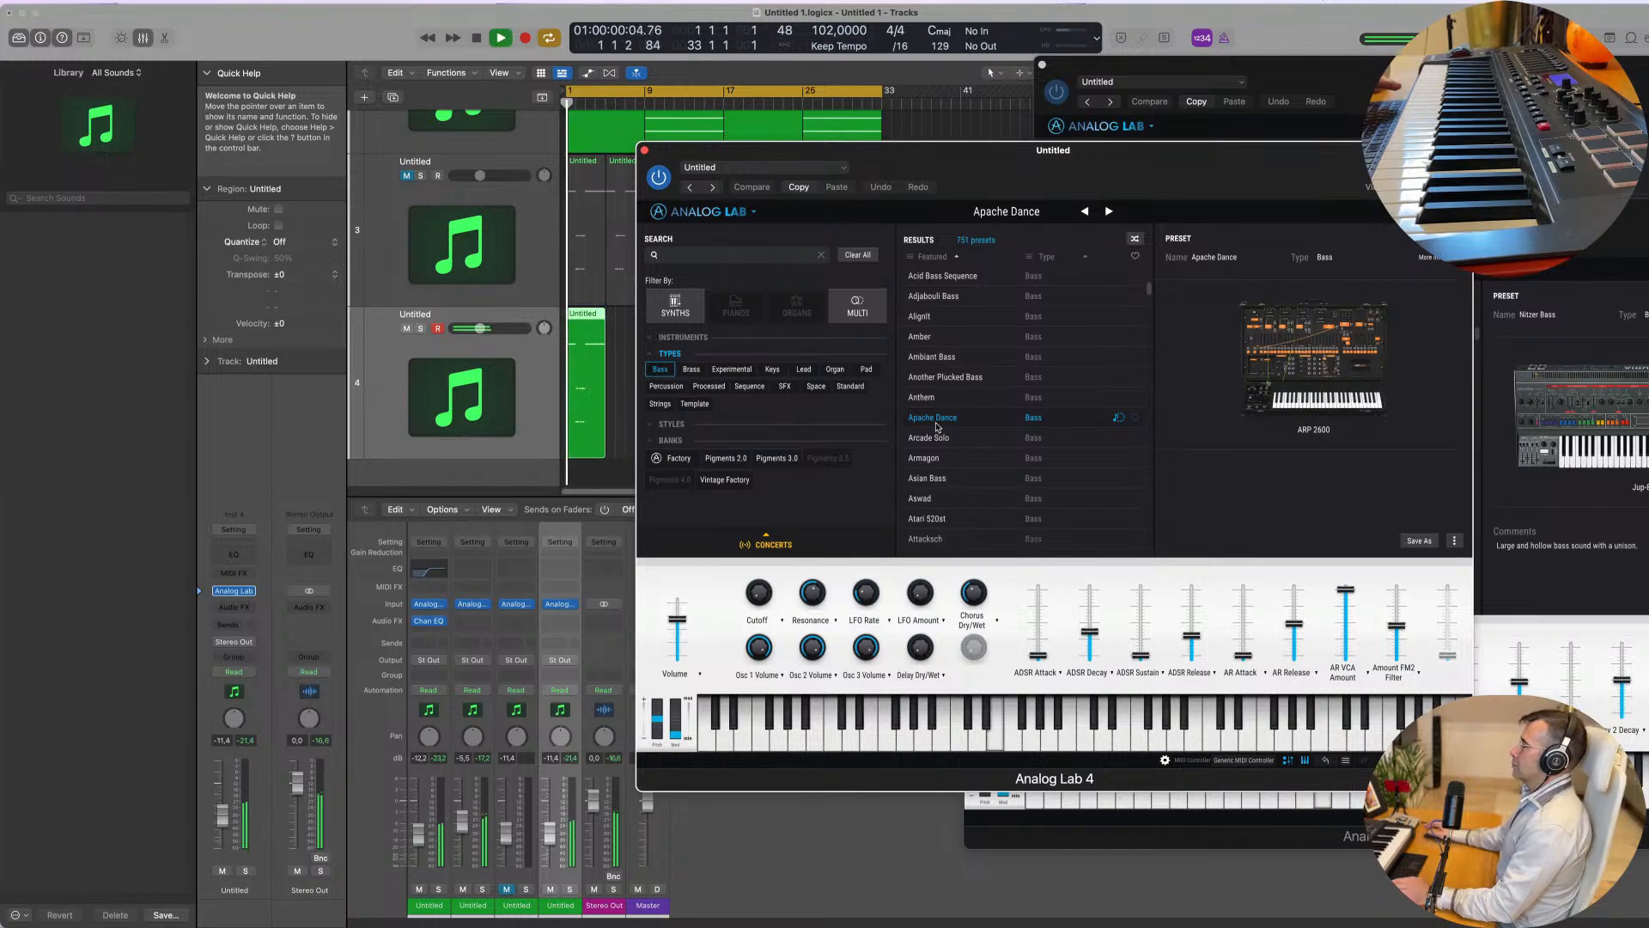
scroll(938, 429, "down", 2)
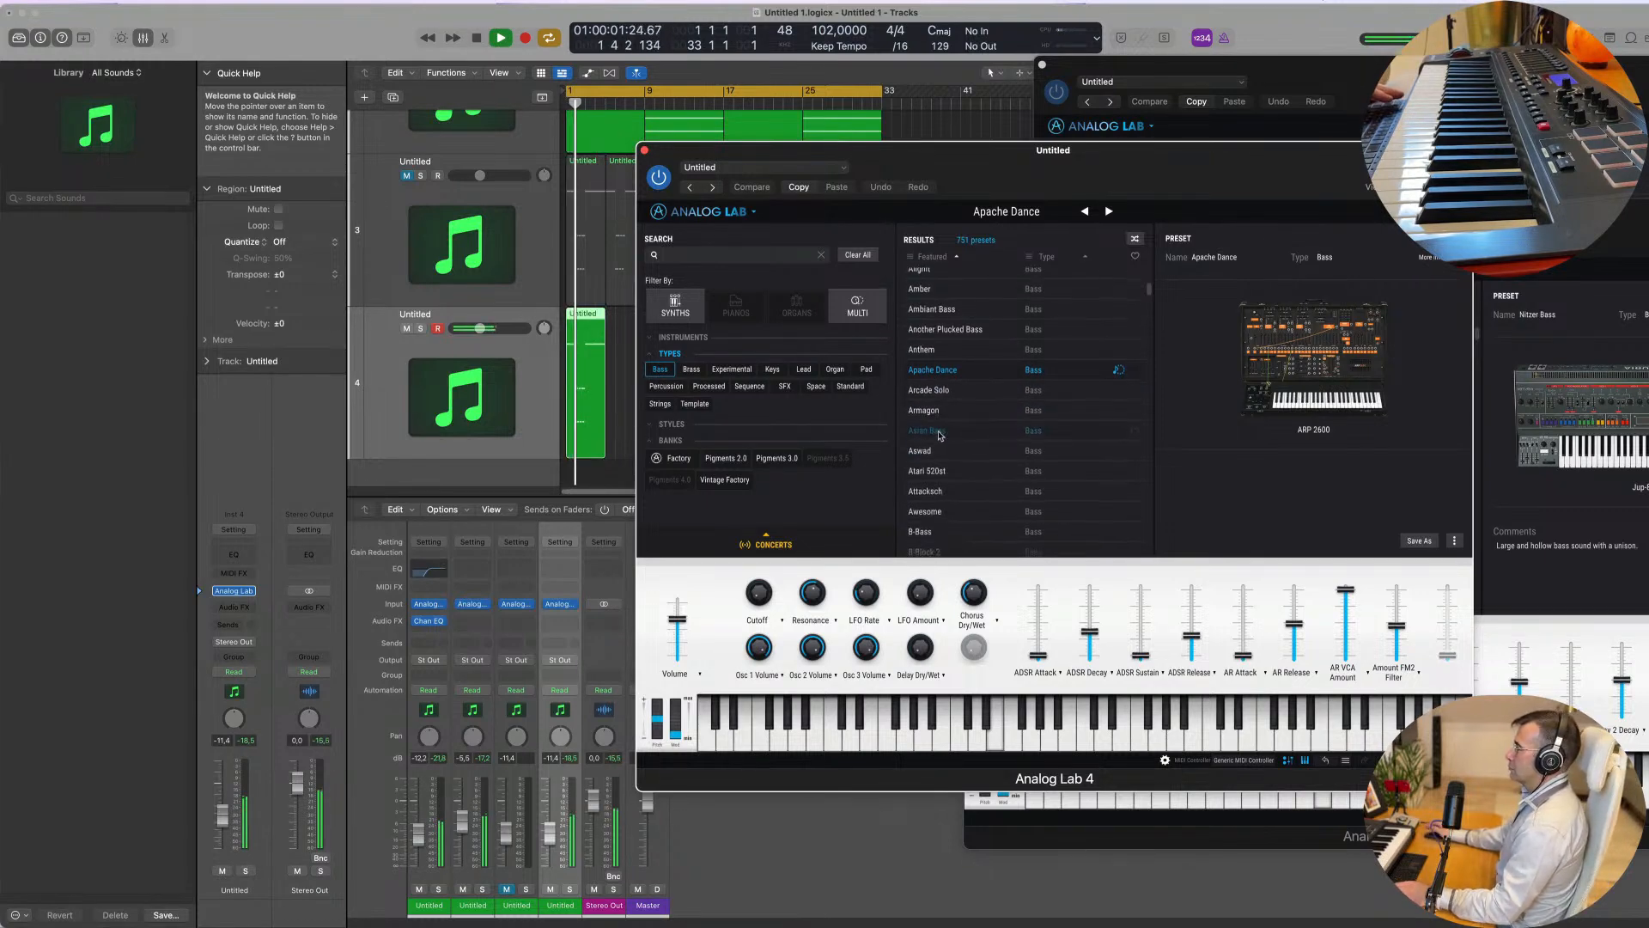
Step: Audition the Asian Bass, Attacksch and Awesome presets on track 4
left_click(940, 430)
scroll(932, 455, "down", 2)
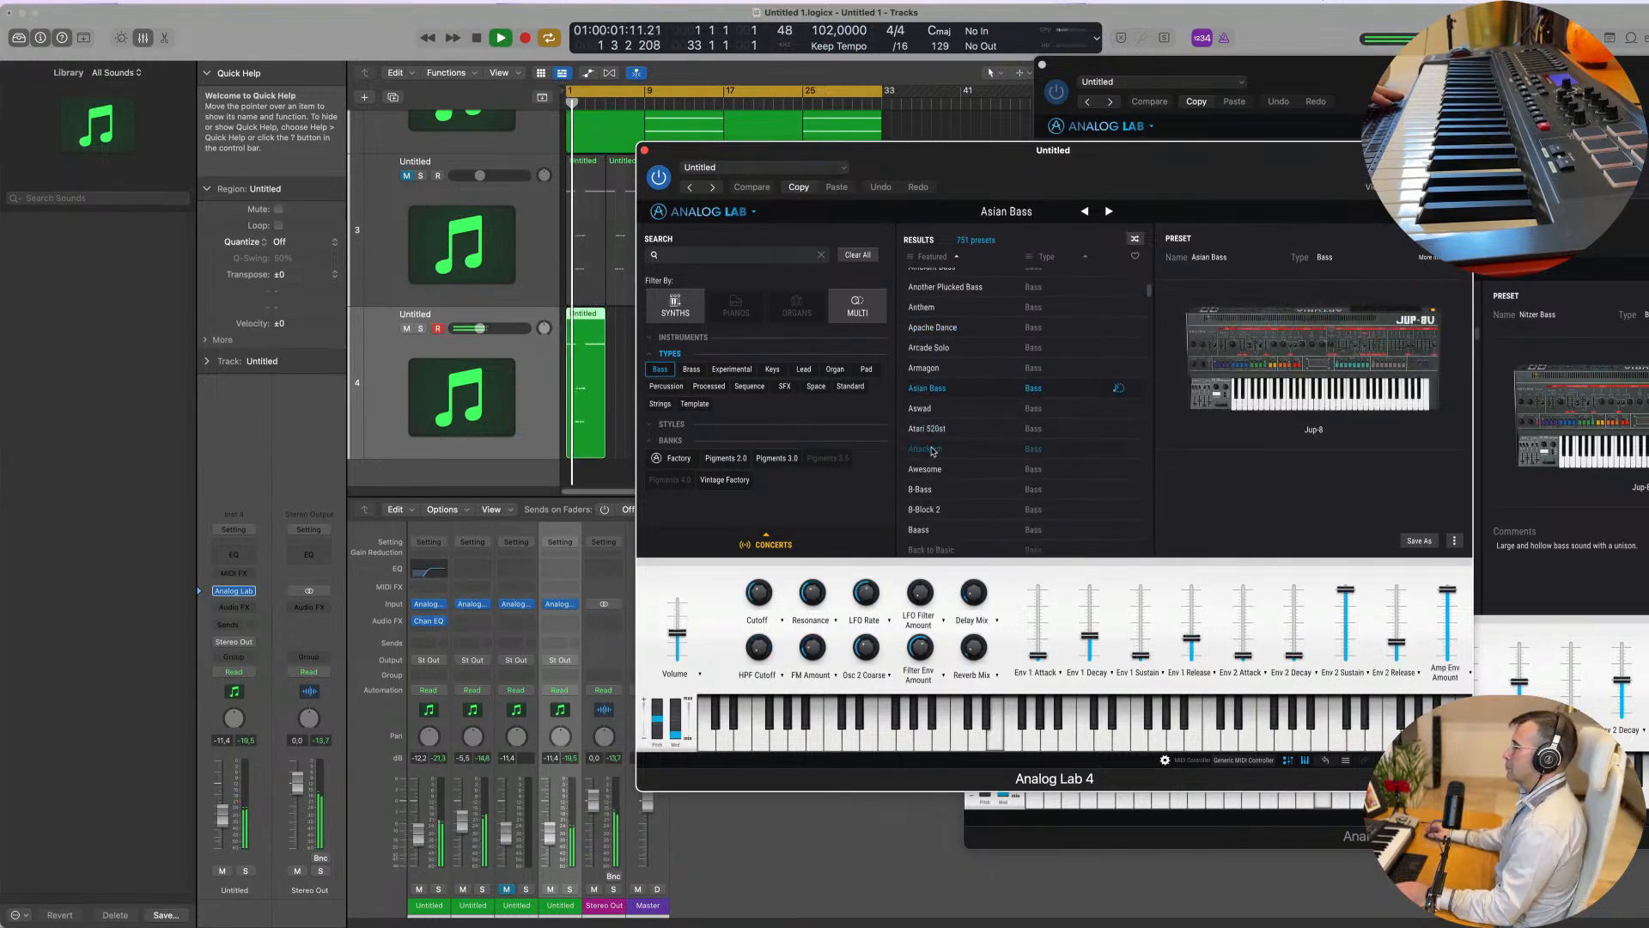
left_click(941, 450)
scroll(984, 443, "down", 2)
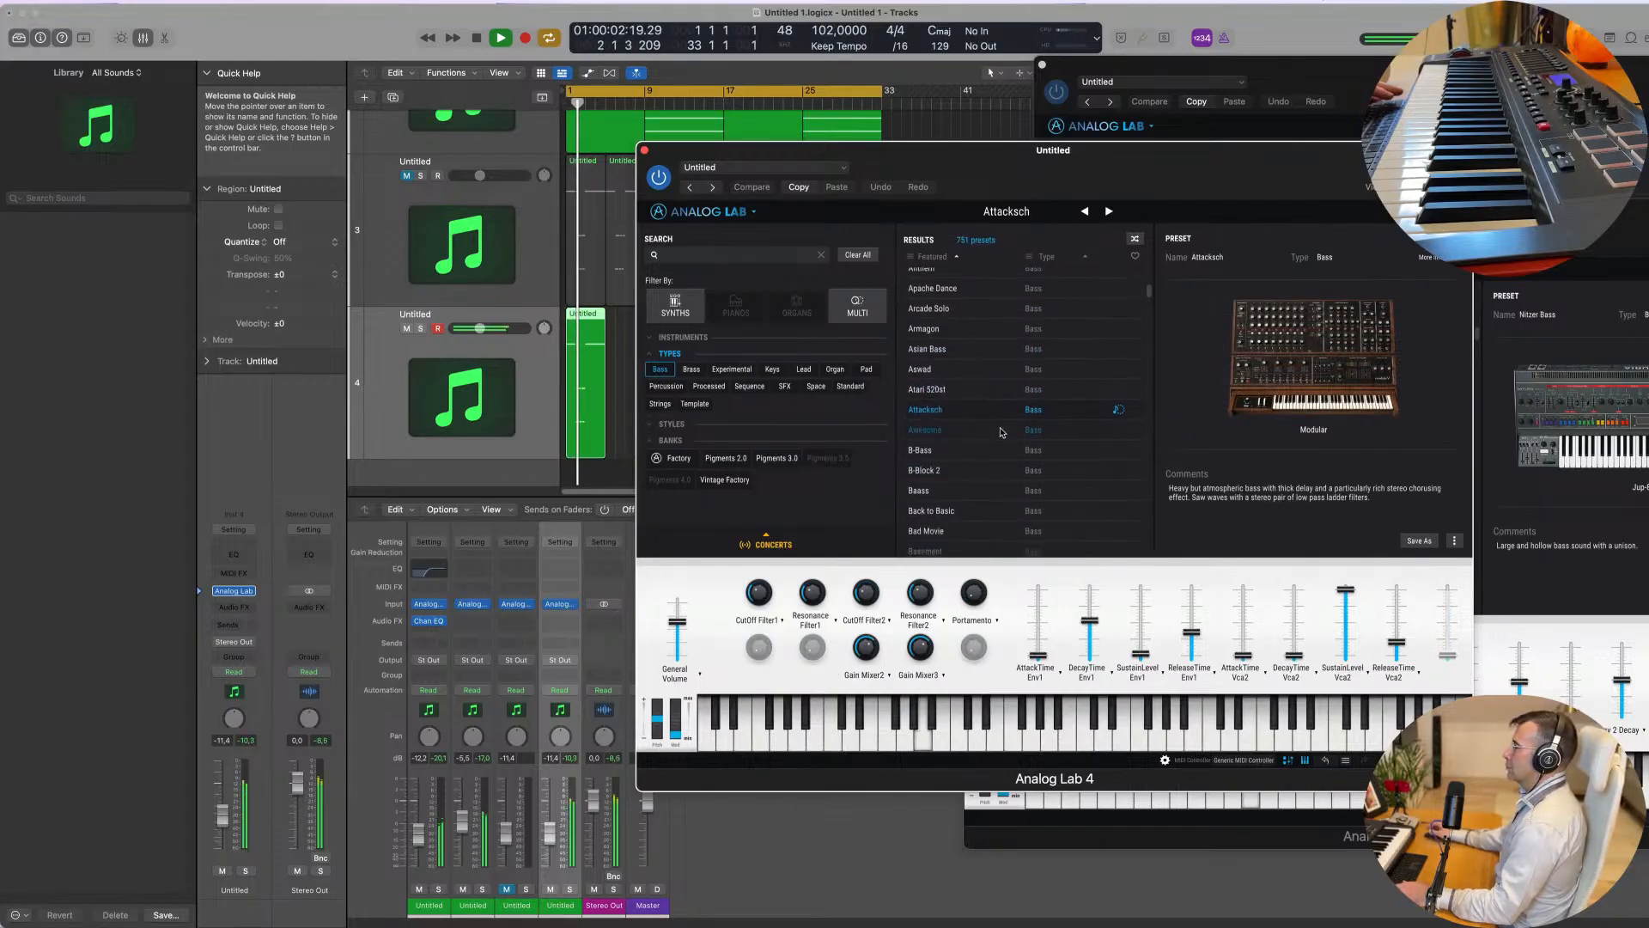
left_click(930, 432)
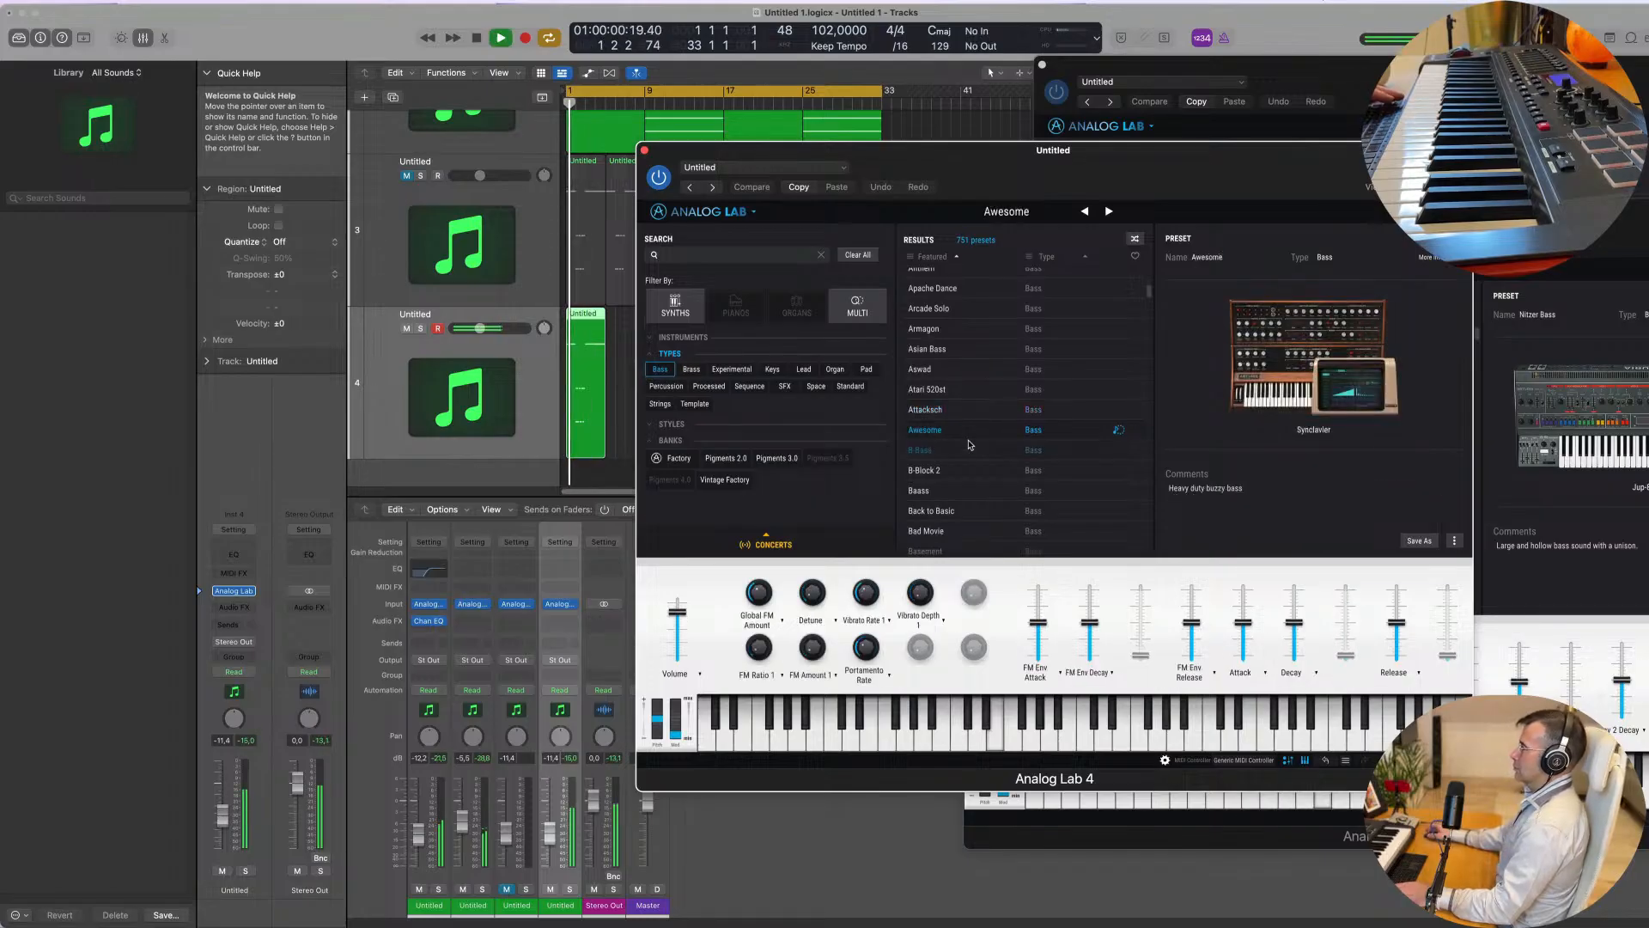
Step: Load the Back to Basic bass preset on track 4
scroll(971, 439, "down", 4)
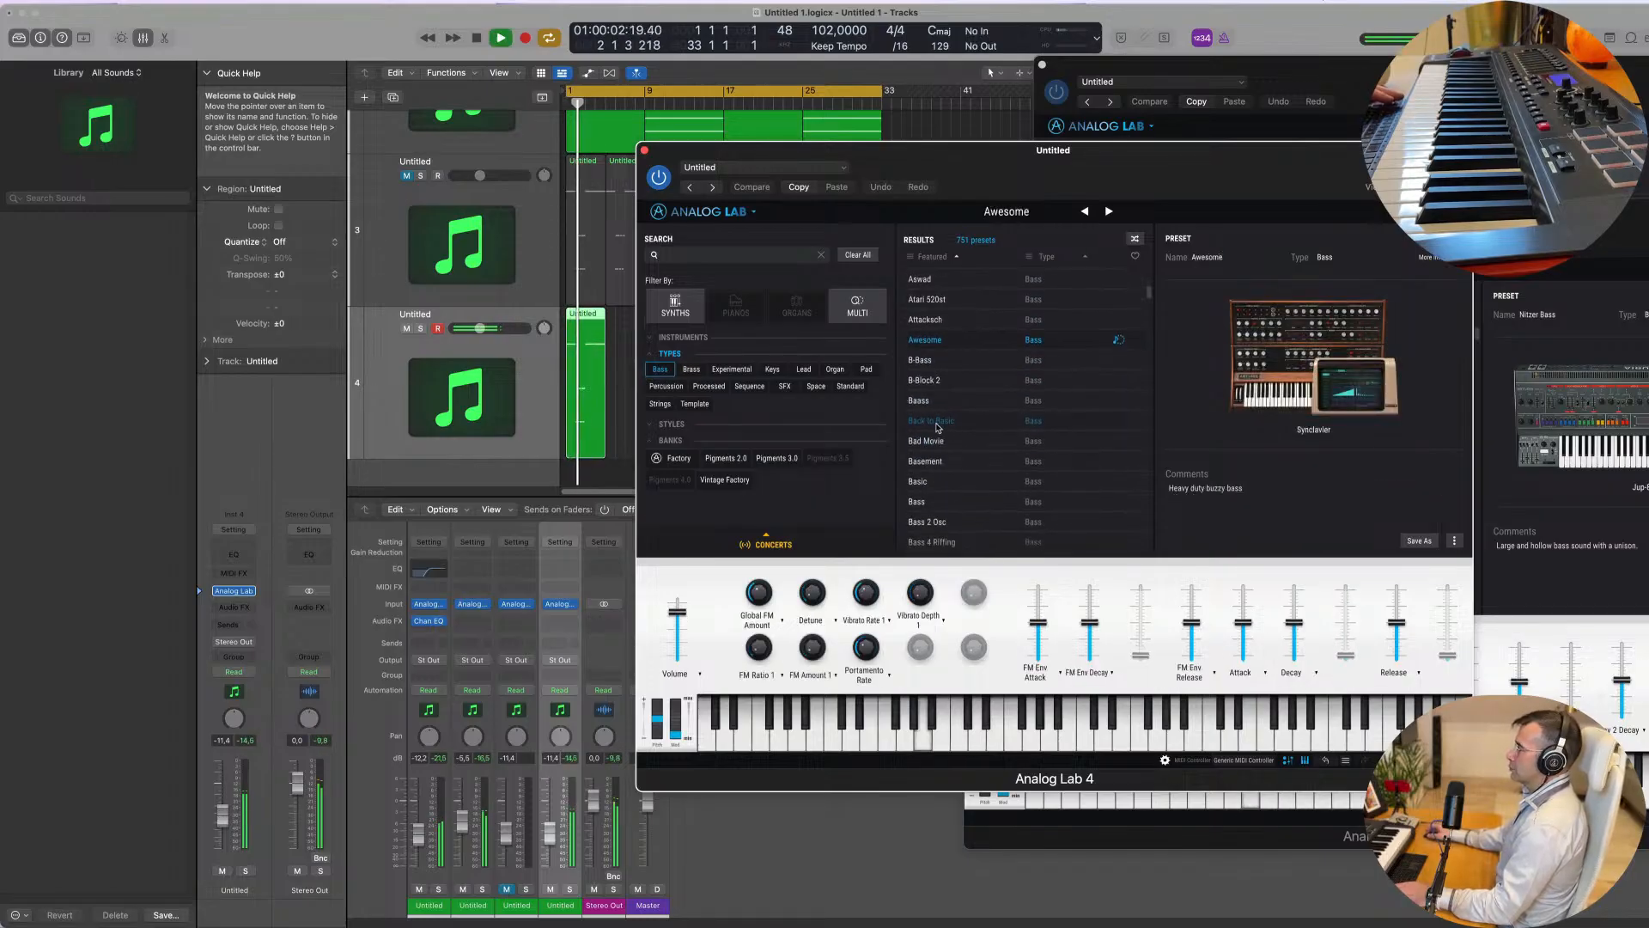
left_click(936, 421)
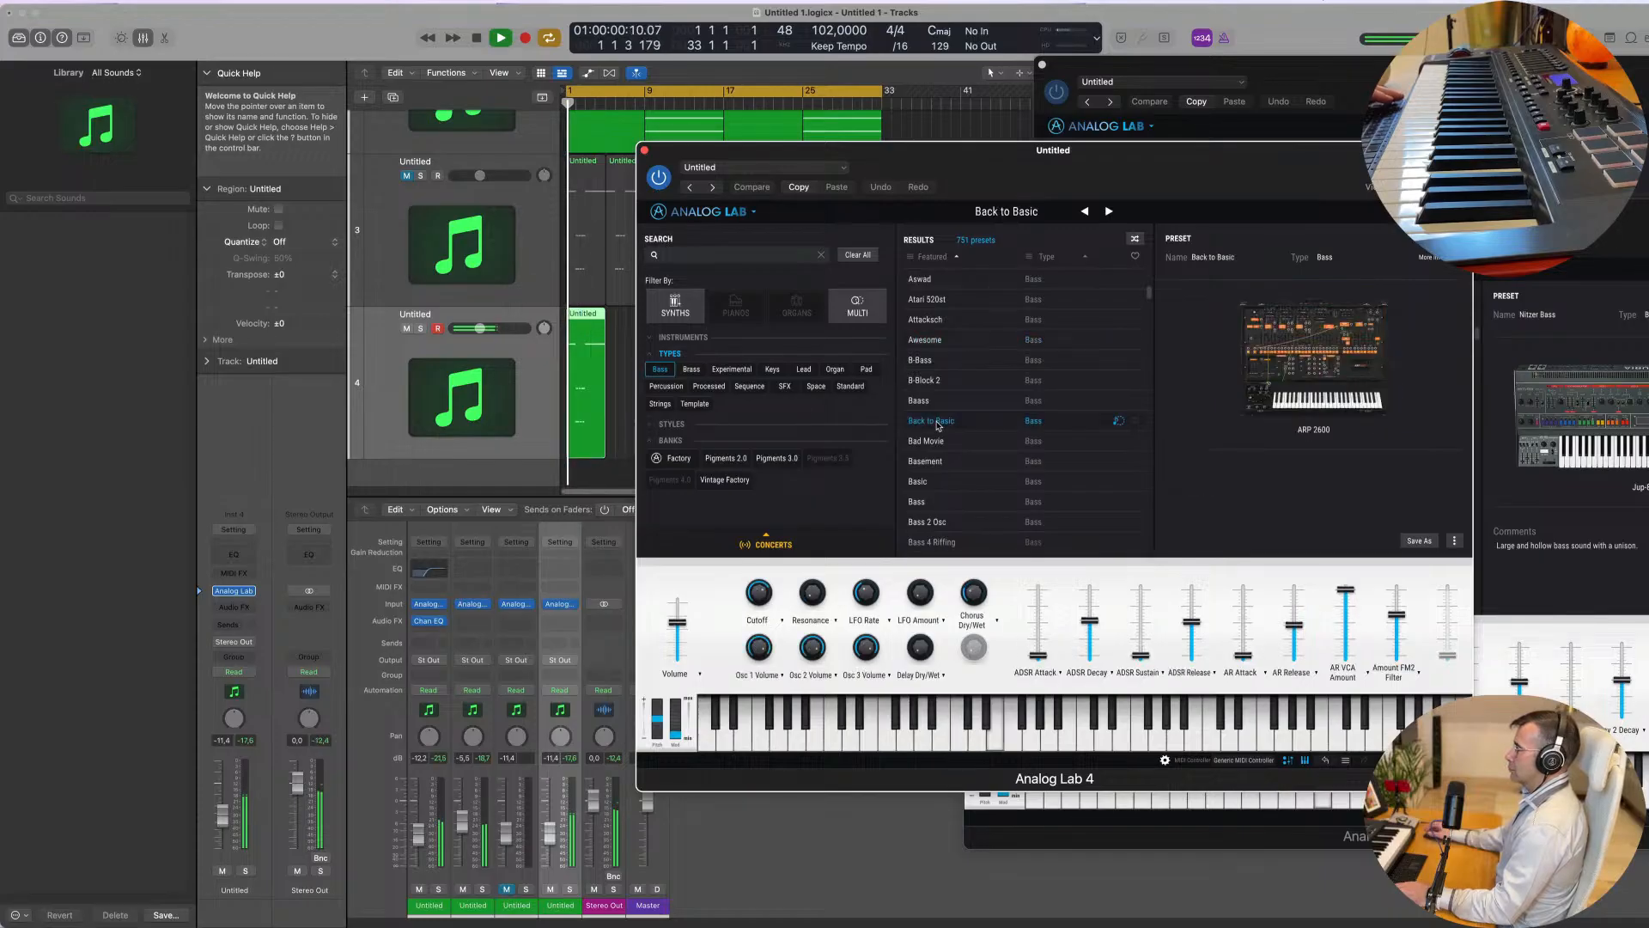
scroll(997, 451, "down", 3)
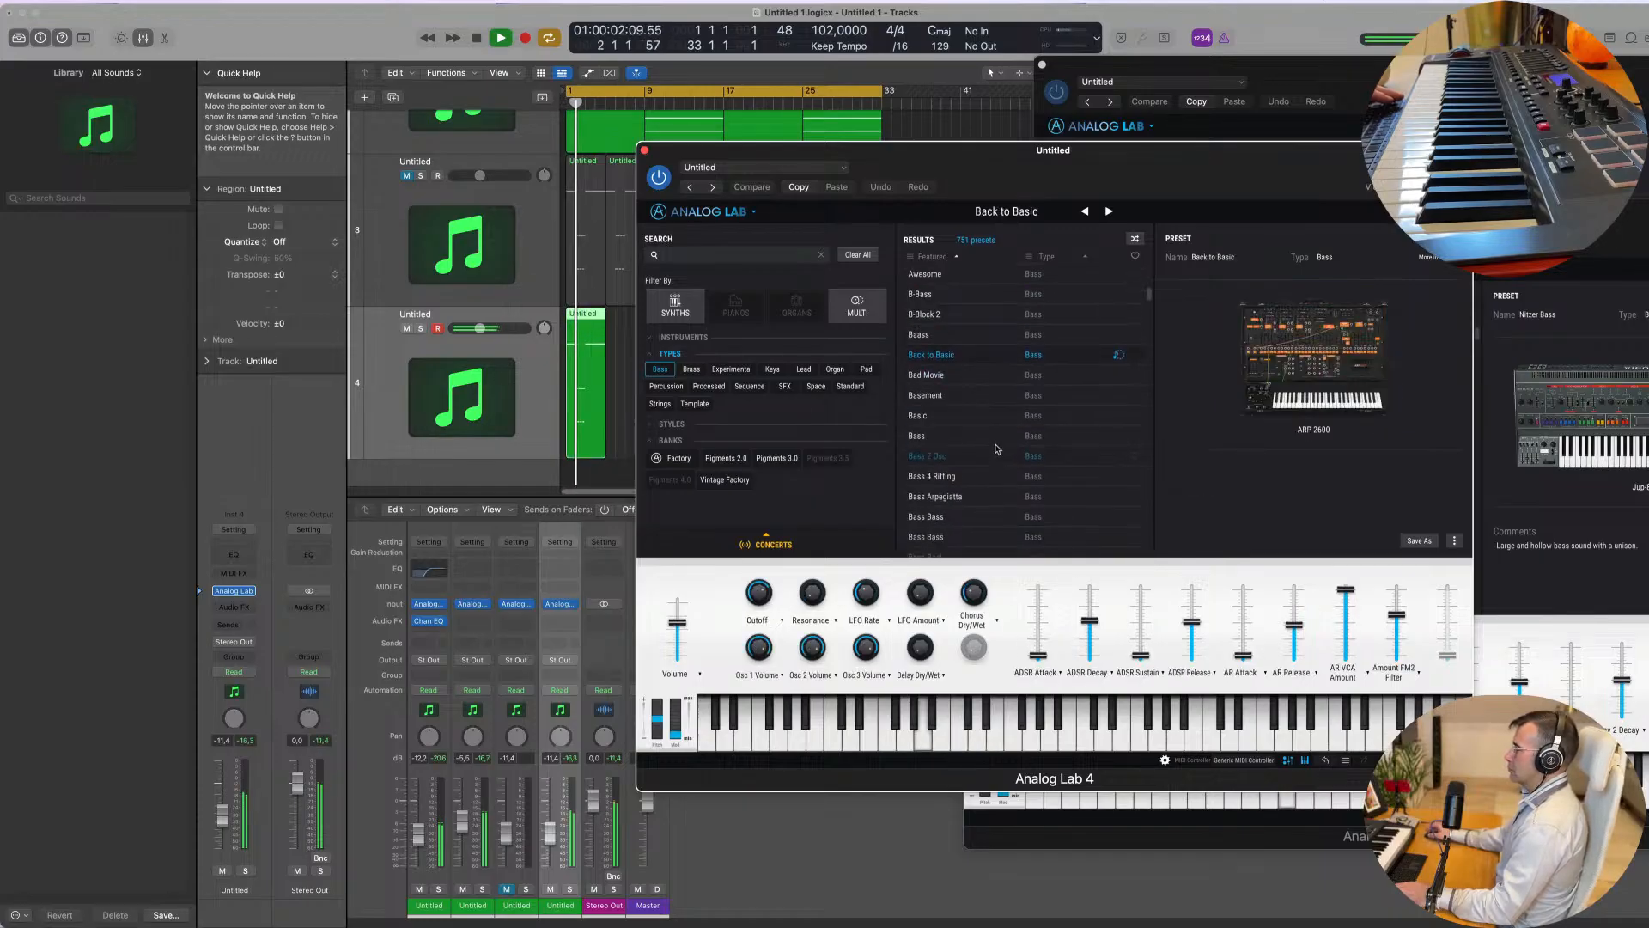
Step: Set the Back to Basic preset's cutoff to about 0.623 and close track 4's Analog Lab window
left_click_drag(1167, 168, 1109, 204)
key("space")
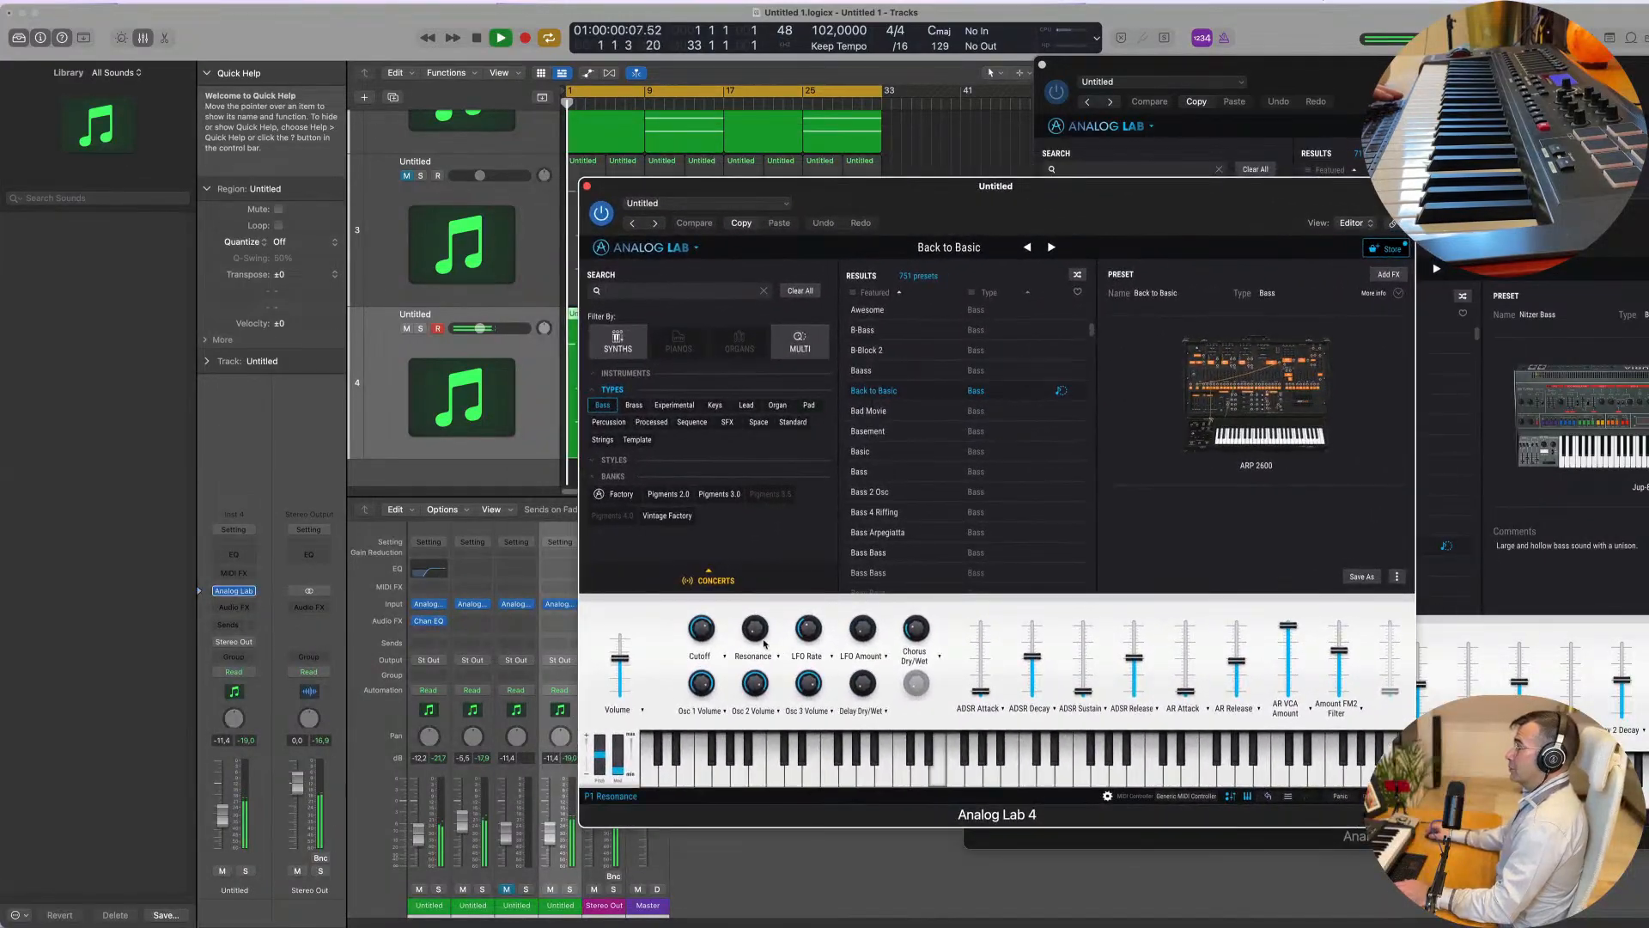
left_click_drag(706, 628, 706, 645)
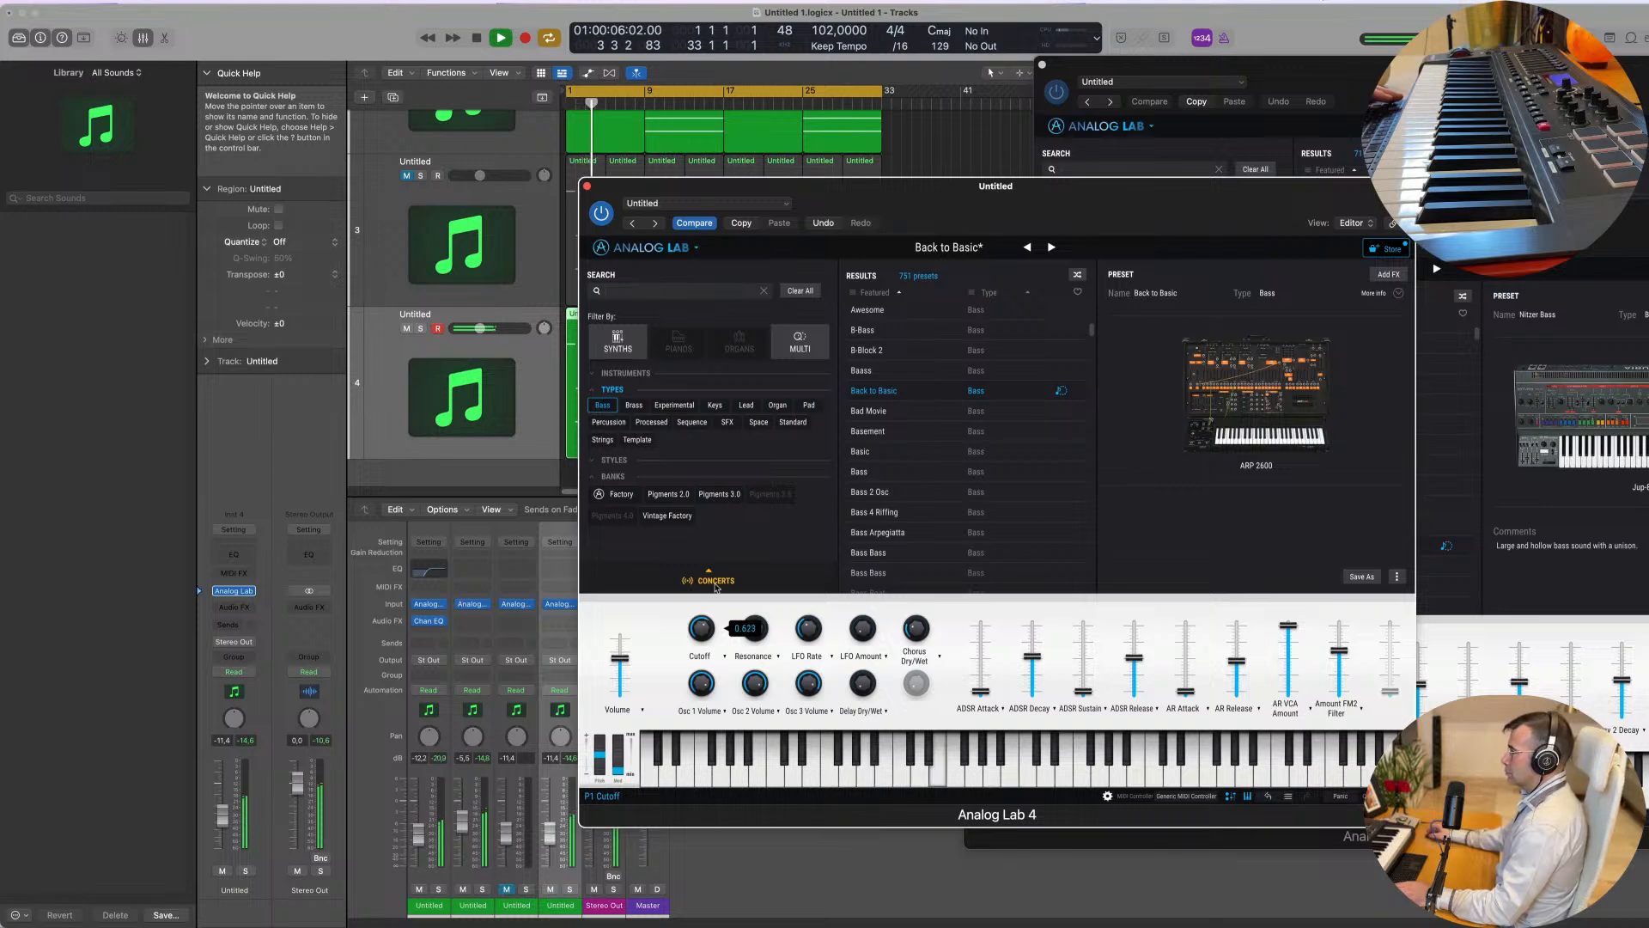
left_click(587, 187)
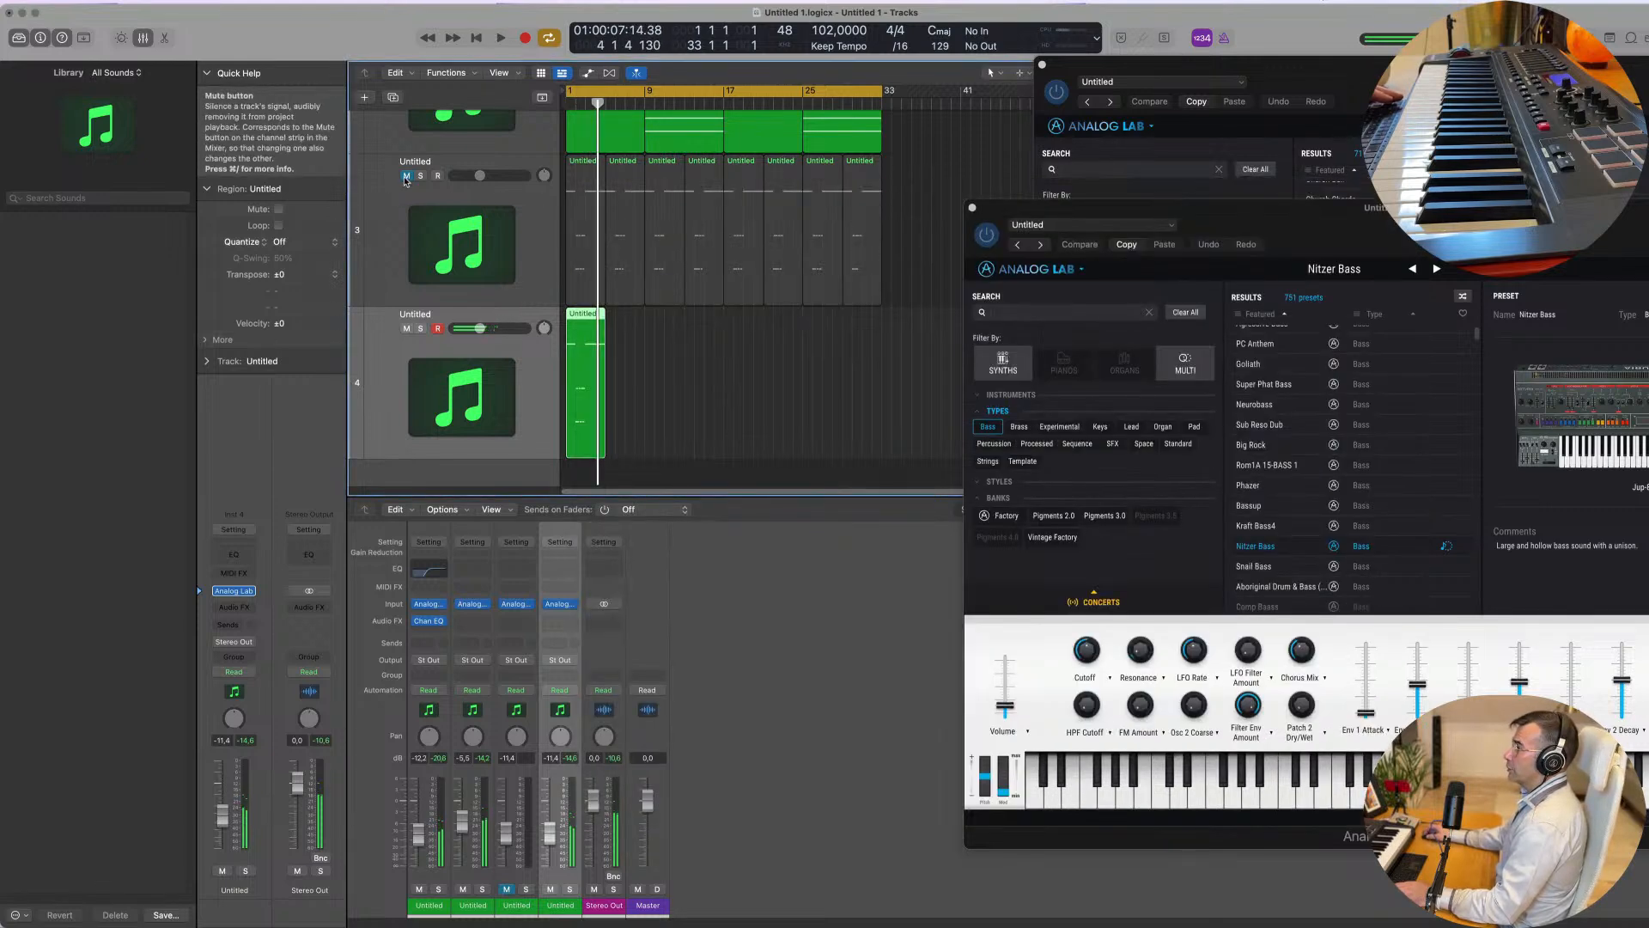
Step: Solo track 3 briefly to hear its Nitzer Bass part alone, and return the track to muted
left_click(420, 176)
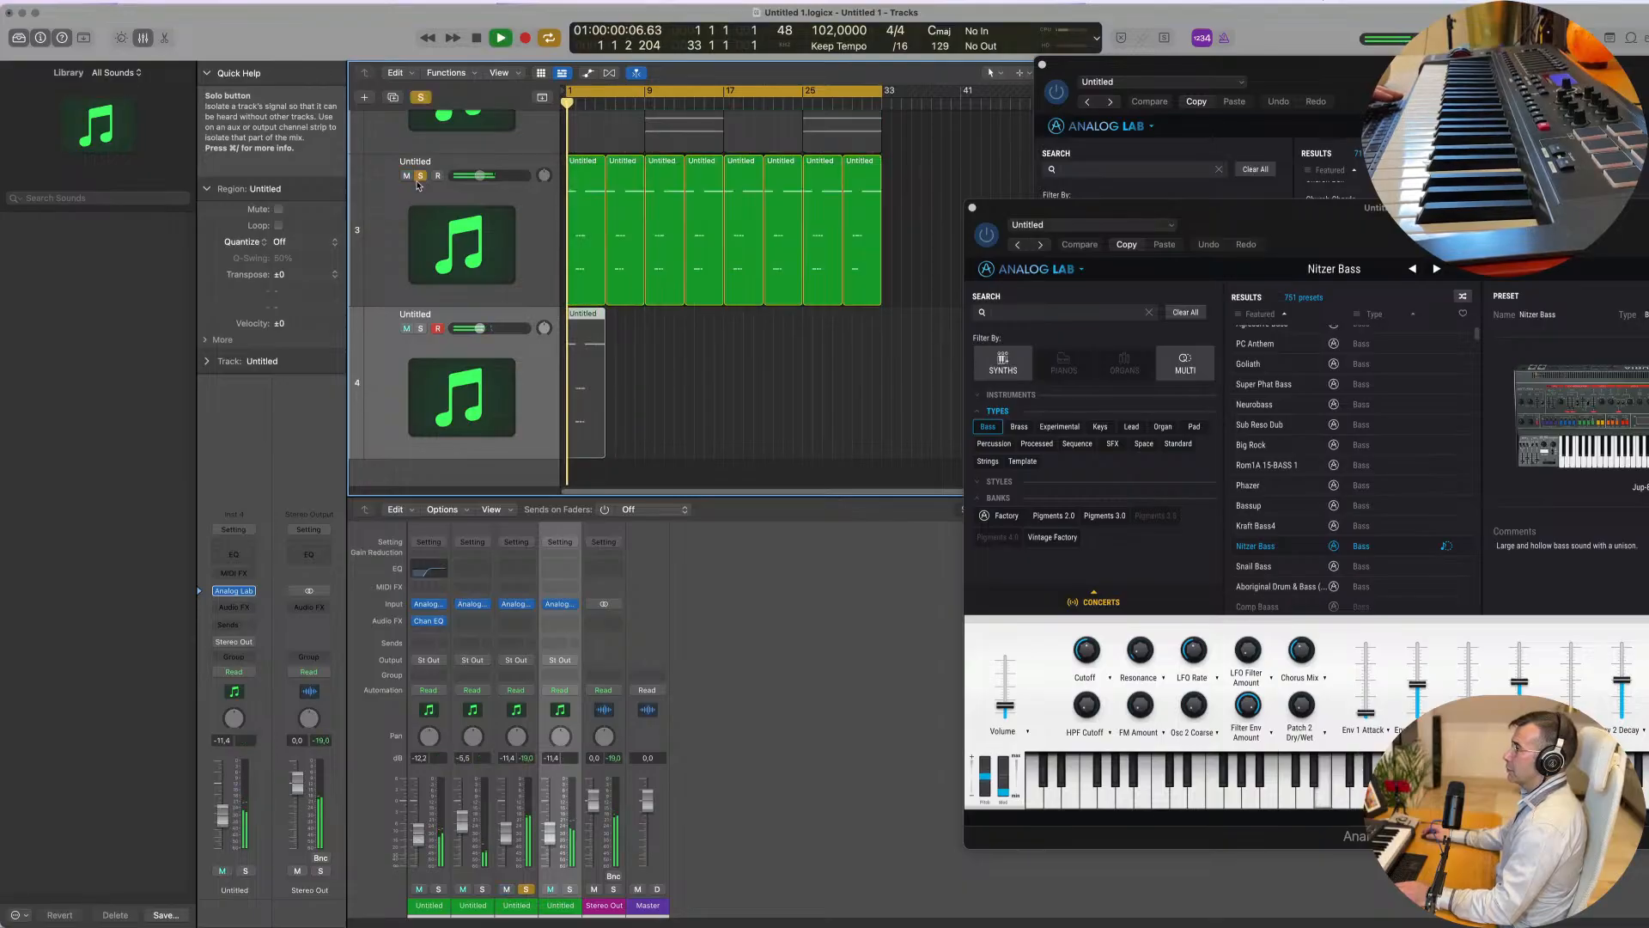
left_click(420, 176)
left_click(406, 175)
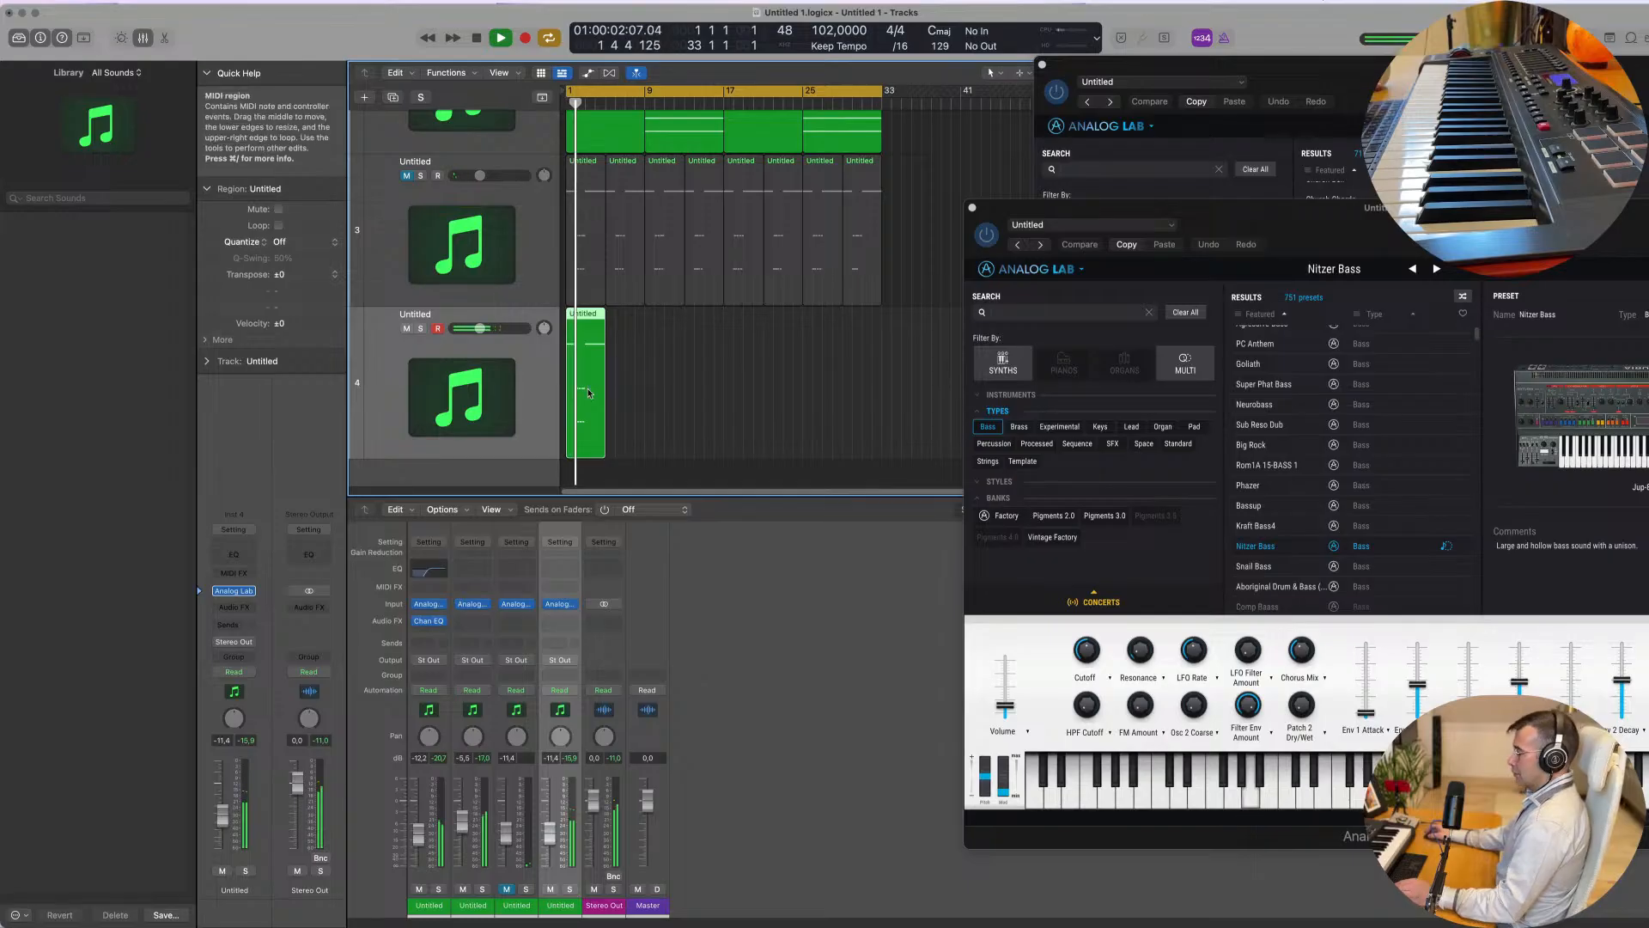
Step: Repeat the four-bar bass region on track 4 seven times so the part runs up to bar 33
key("super+r")
key("super+r")
key("super+r")
key("super+r")
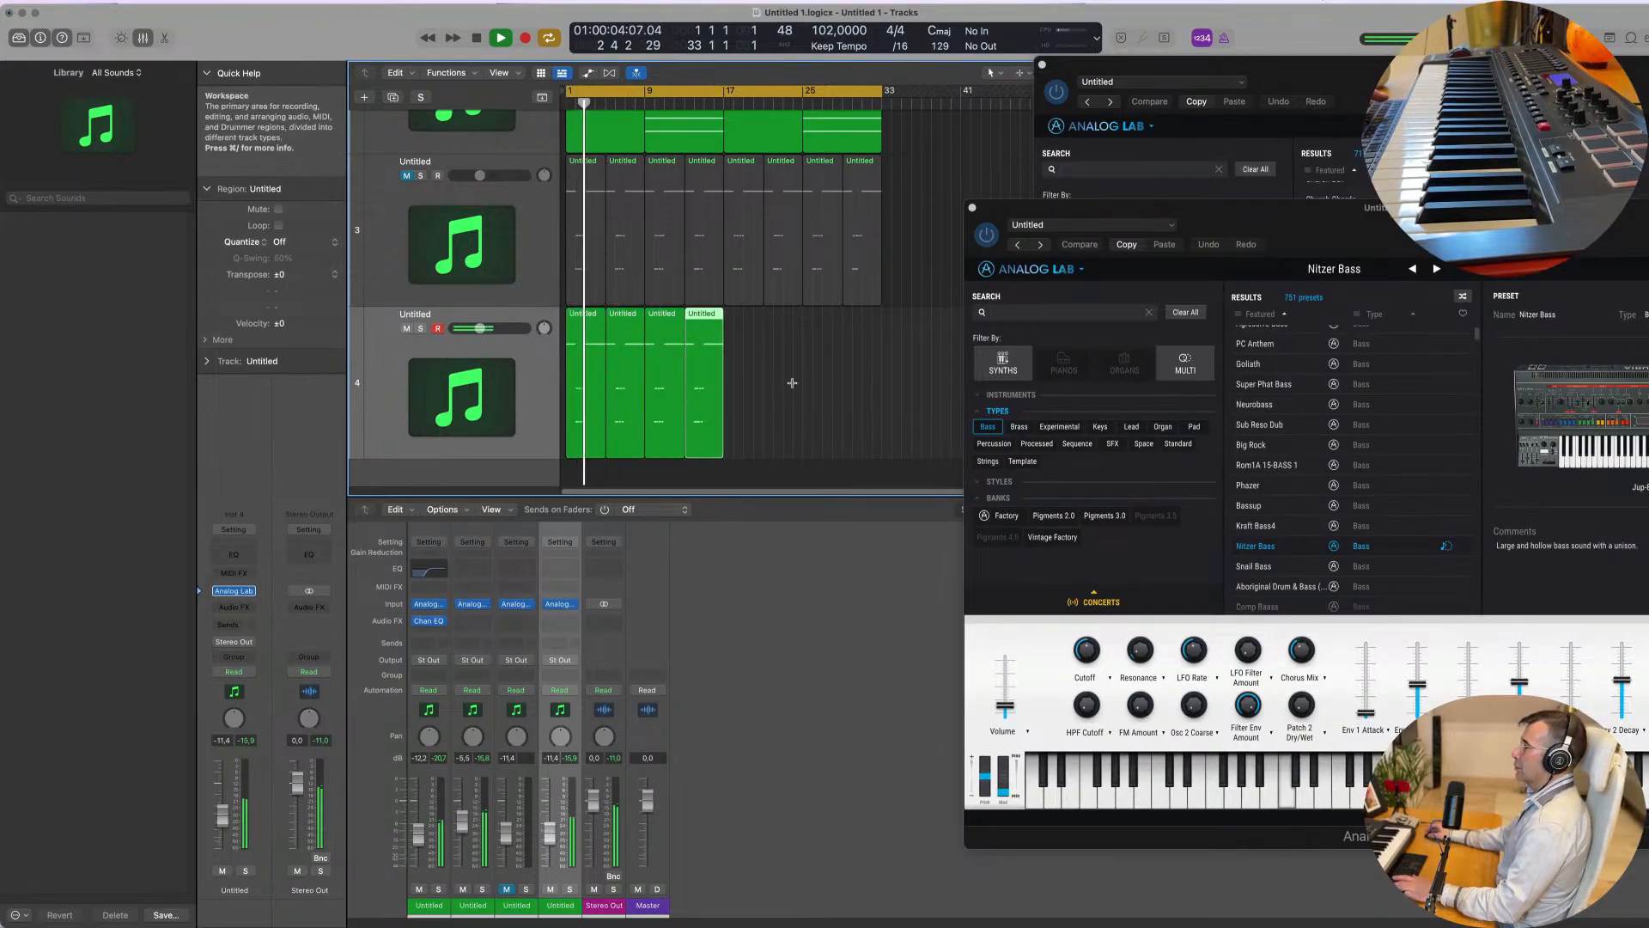
key("super+r")
key("super+r")
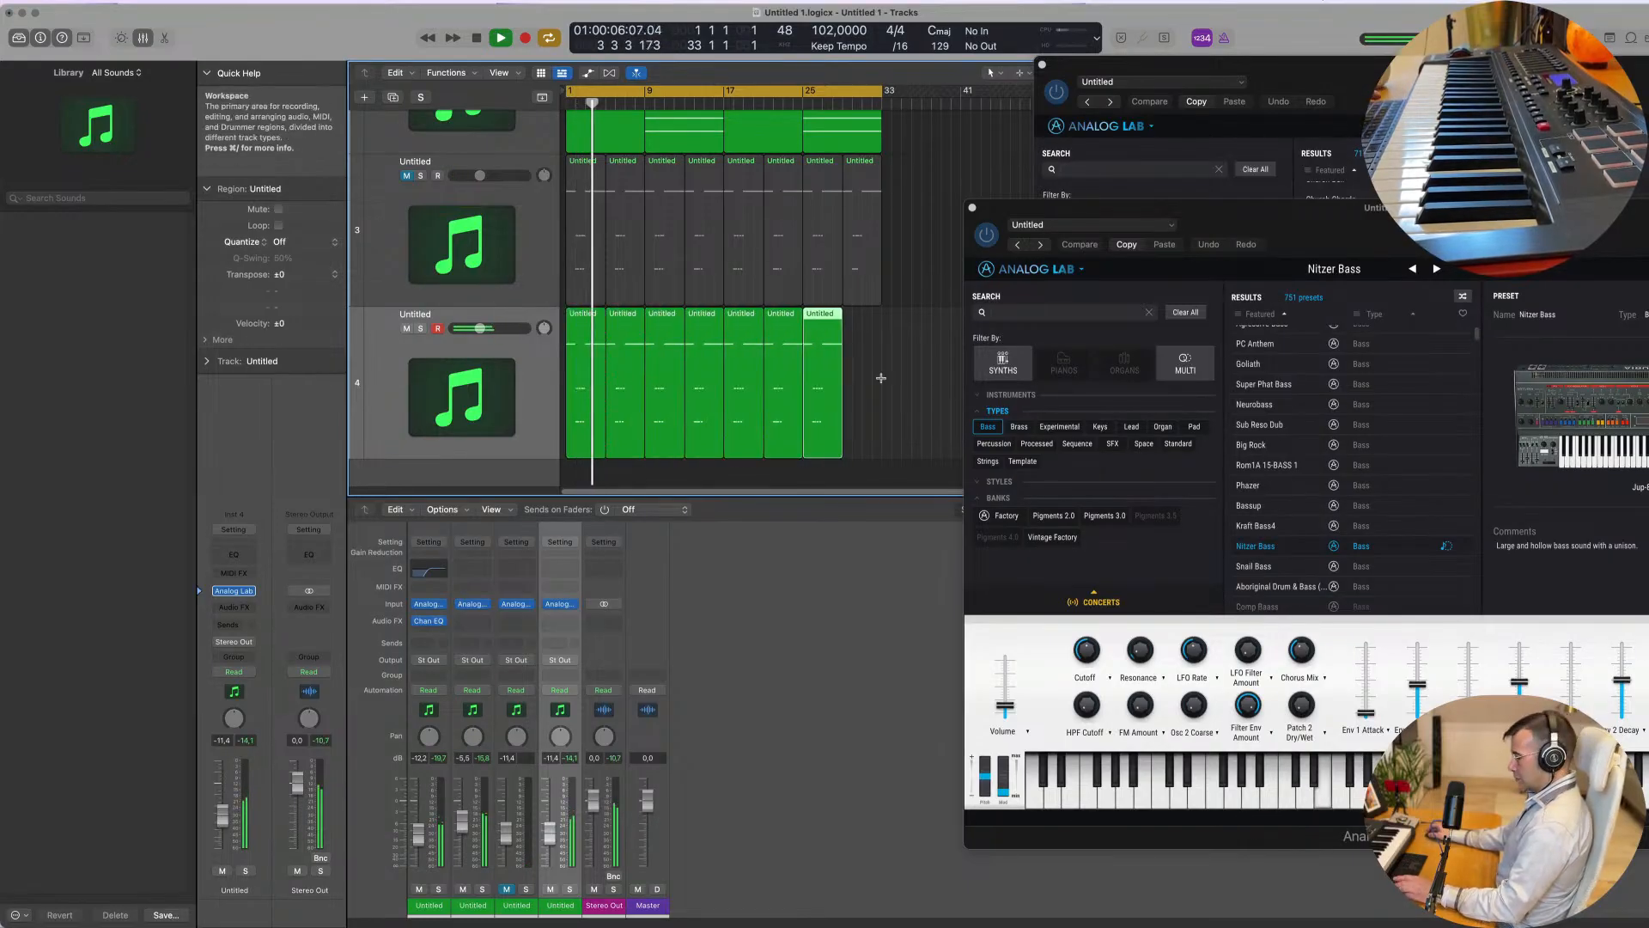
key("super+r")
Step: Mute track 2 and restart playback from the beginning of the arrangement
scroll(881, 378, "up", 5)
scroll(881, 378, "down", 2)
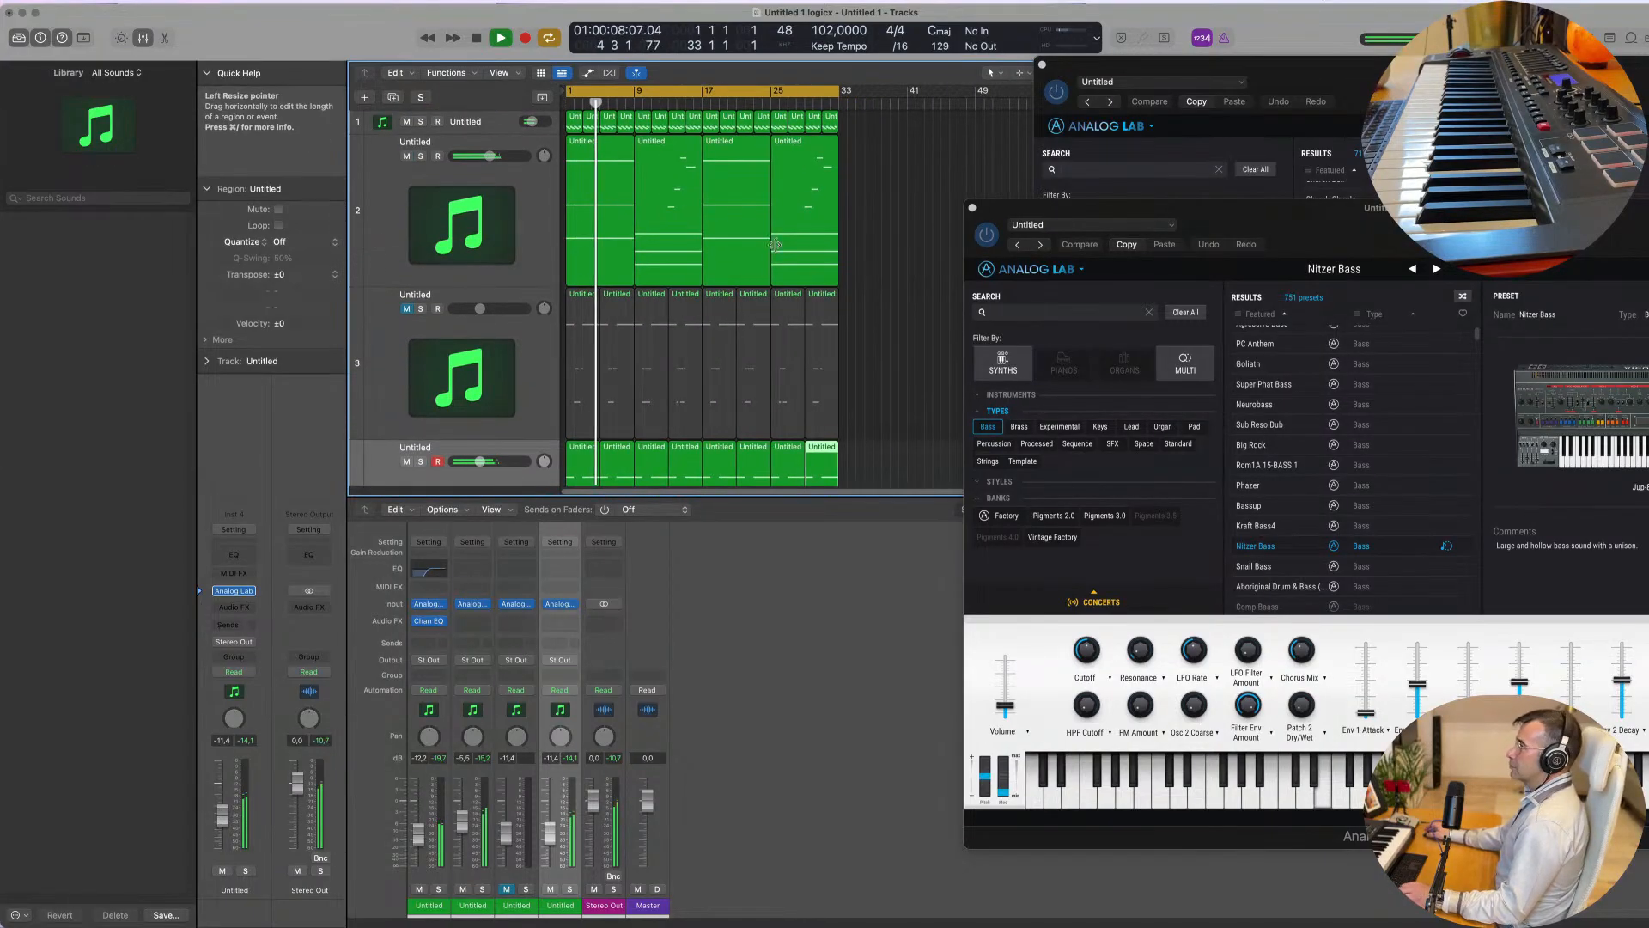
key("space")
left_click(407, 156)
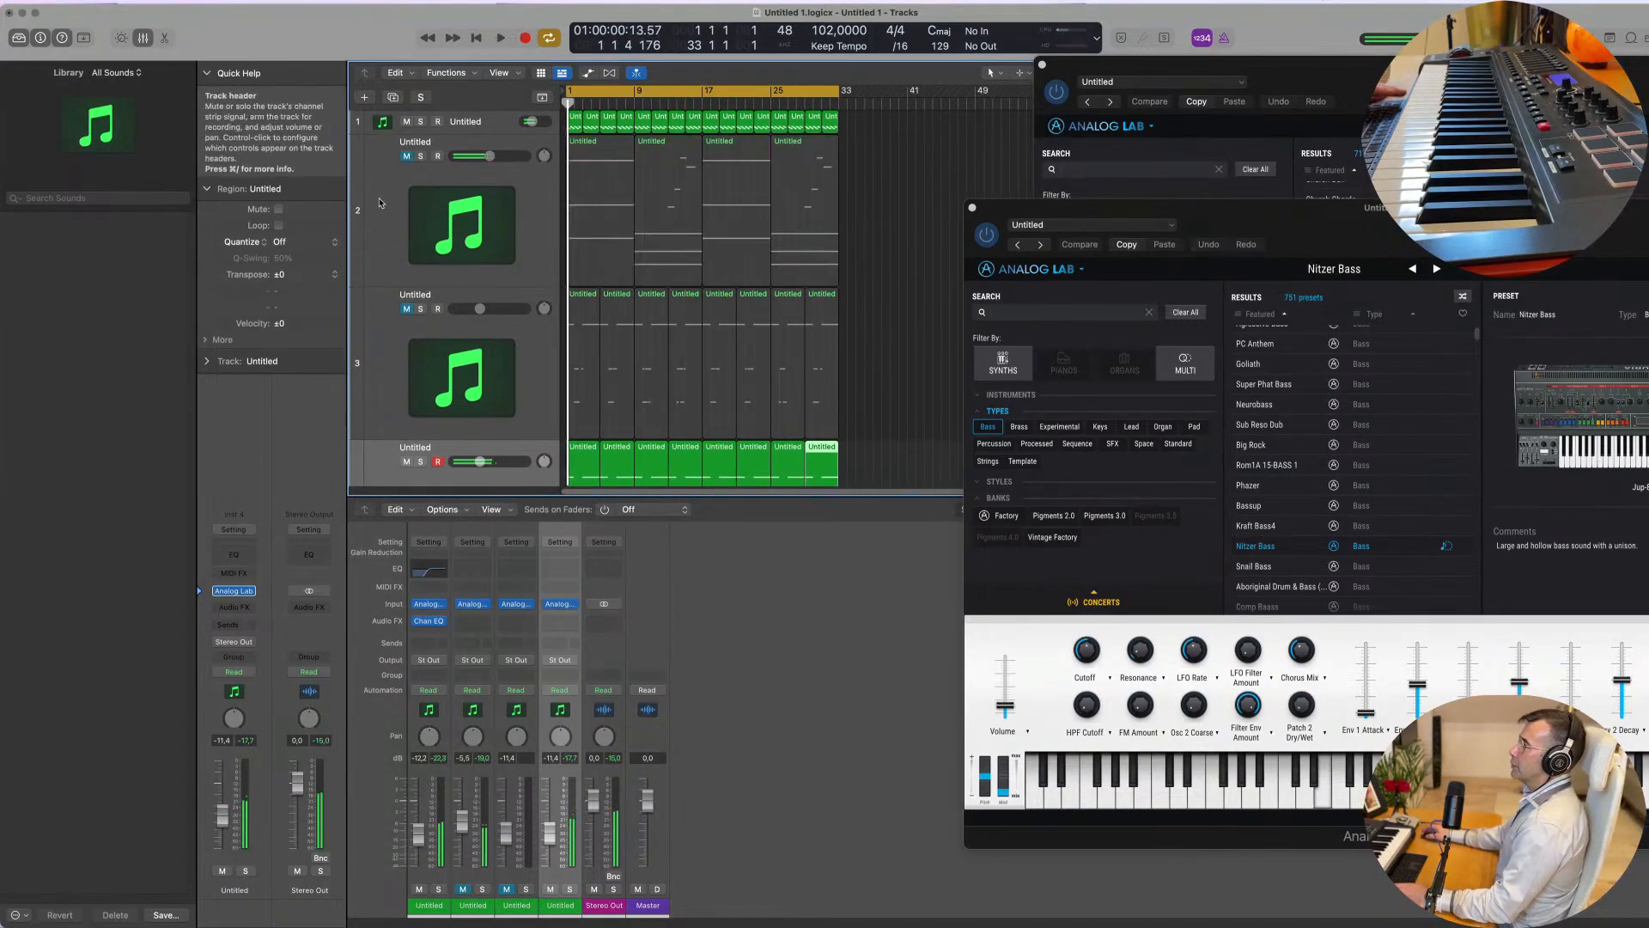
key("space")
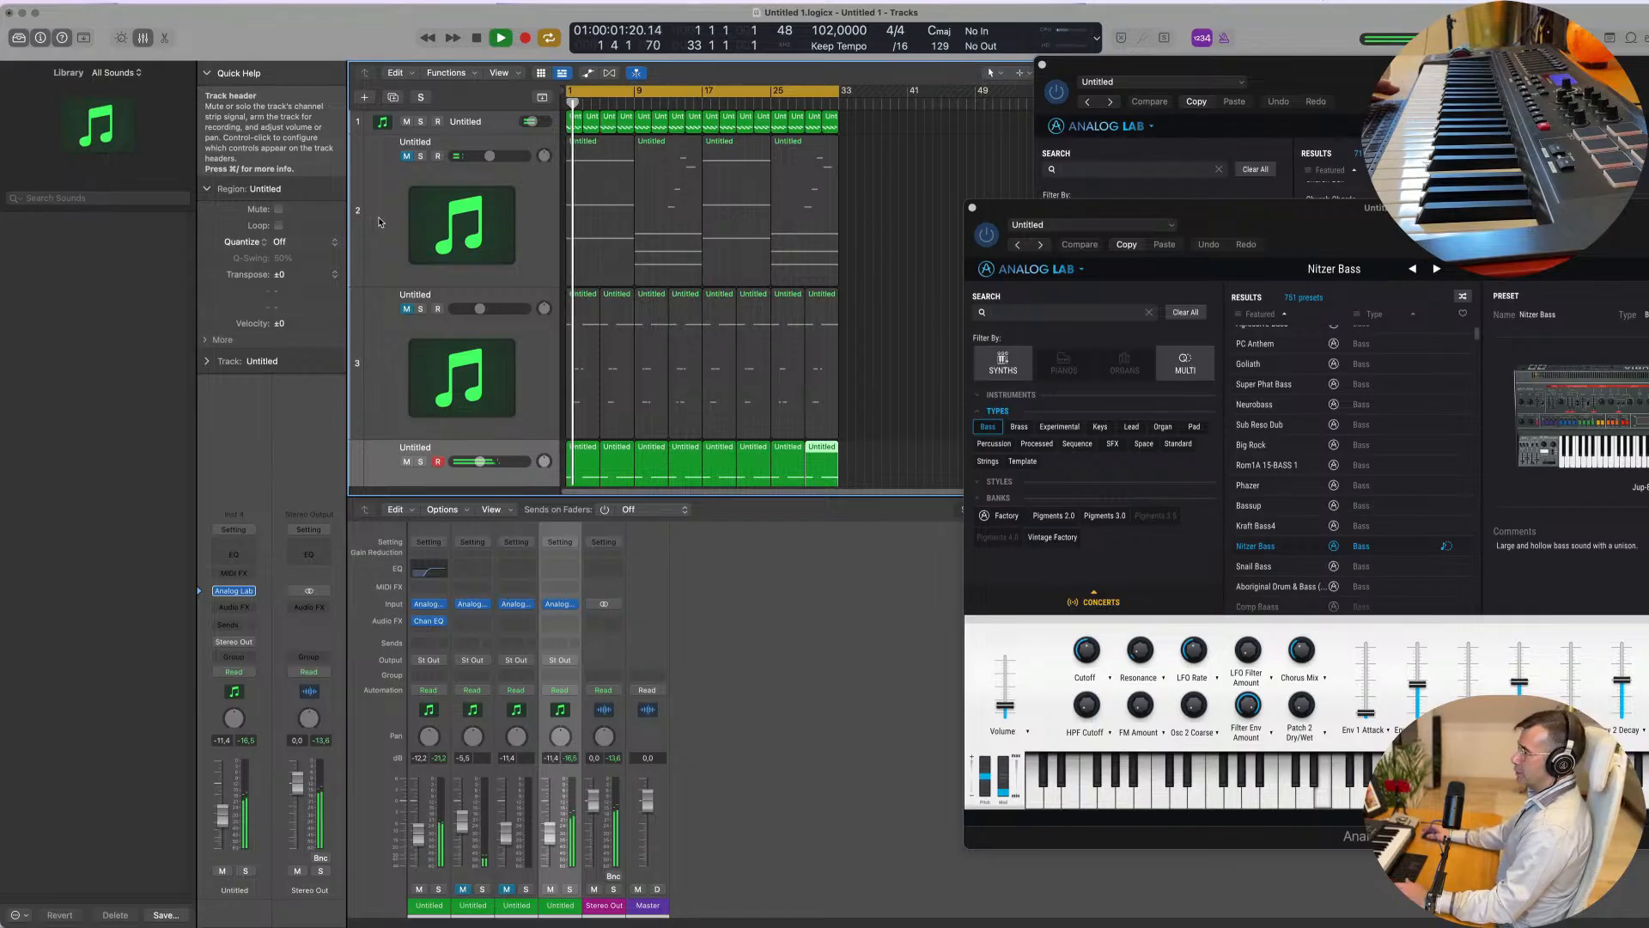
Step: Hide the mixer and select track 4 with all eight of its bass regions
key("x")
key("x")
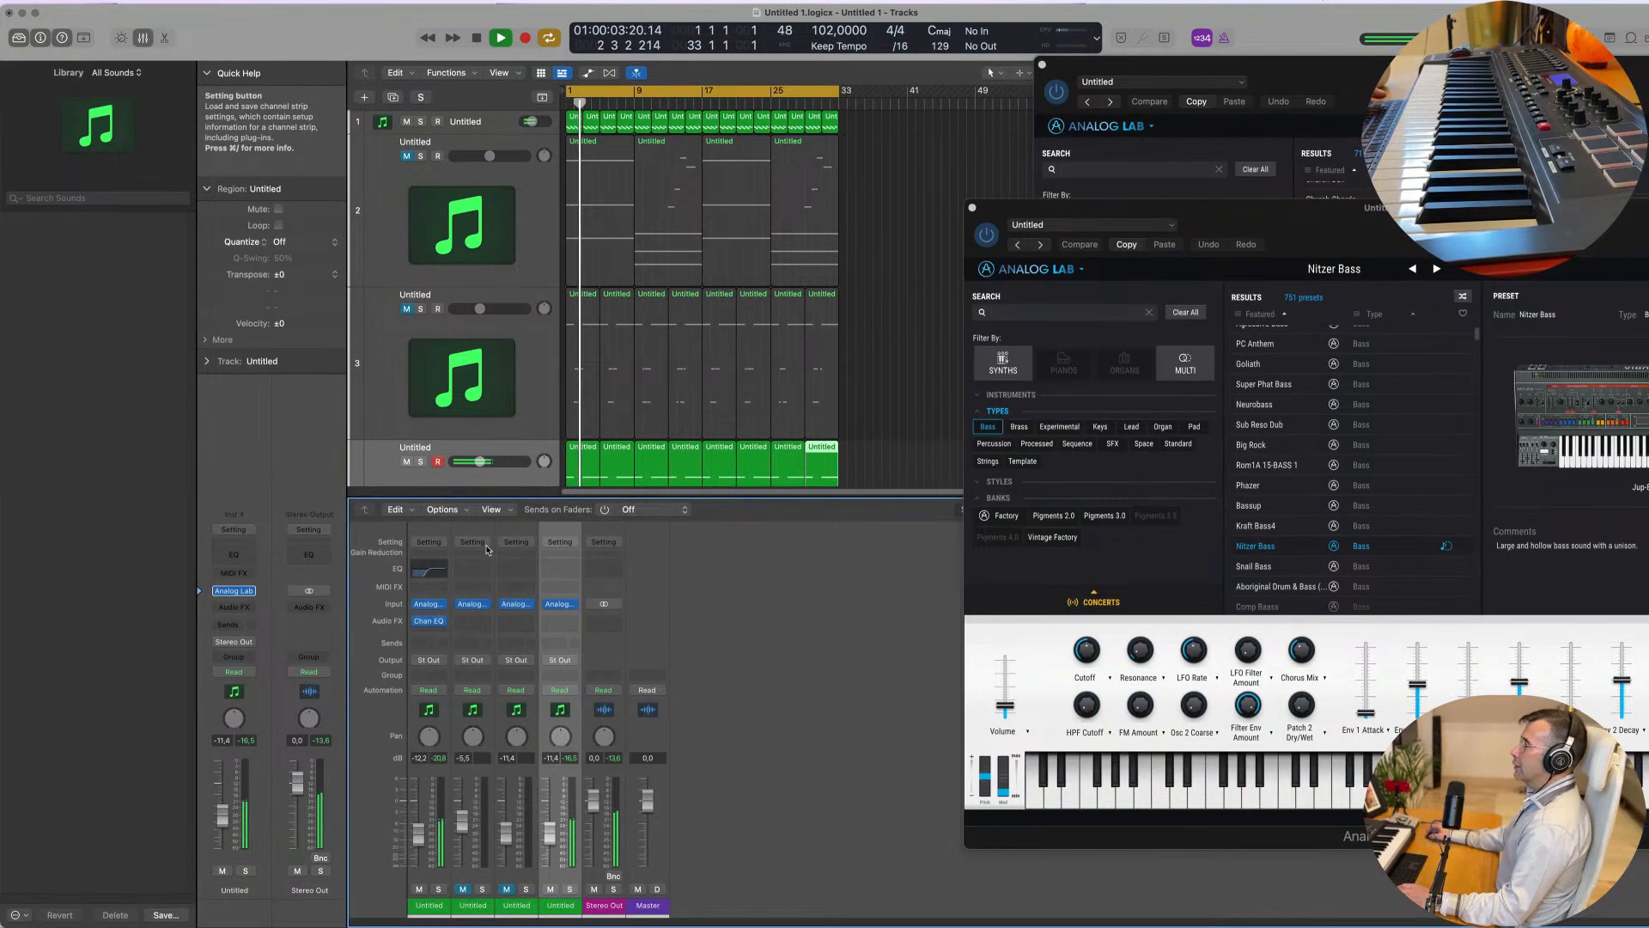
key("x")
left_click(405, 538)
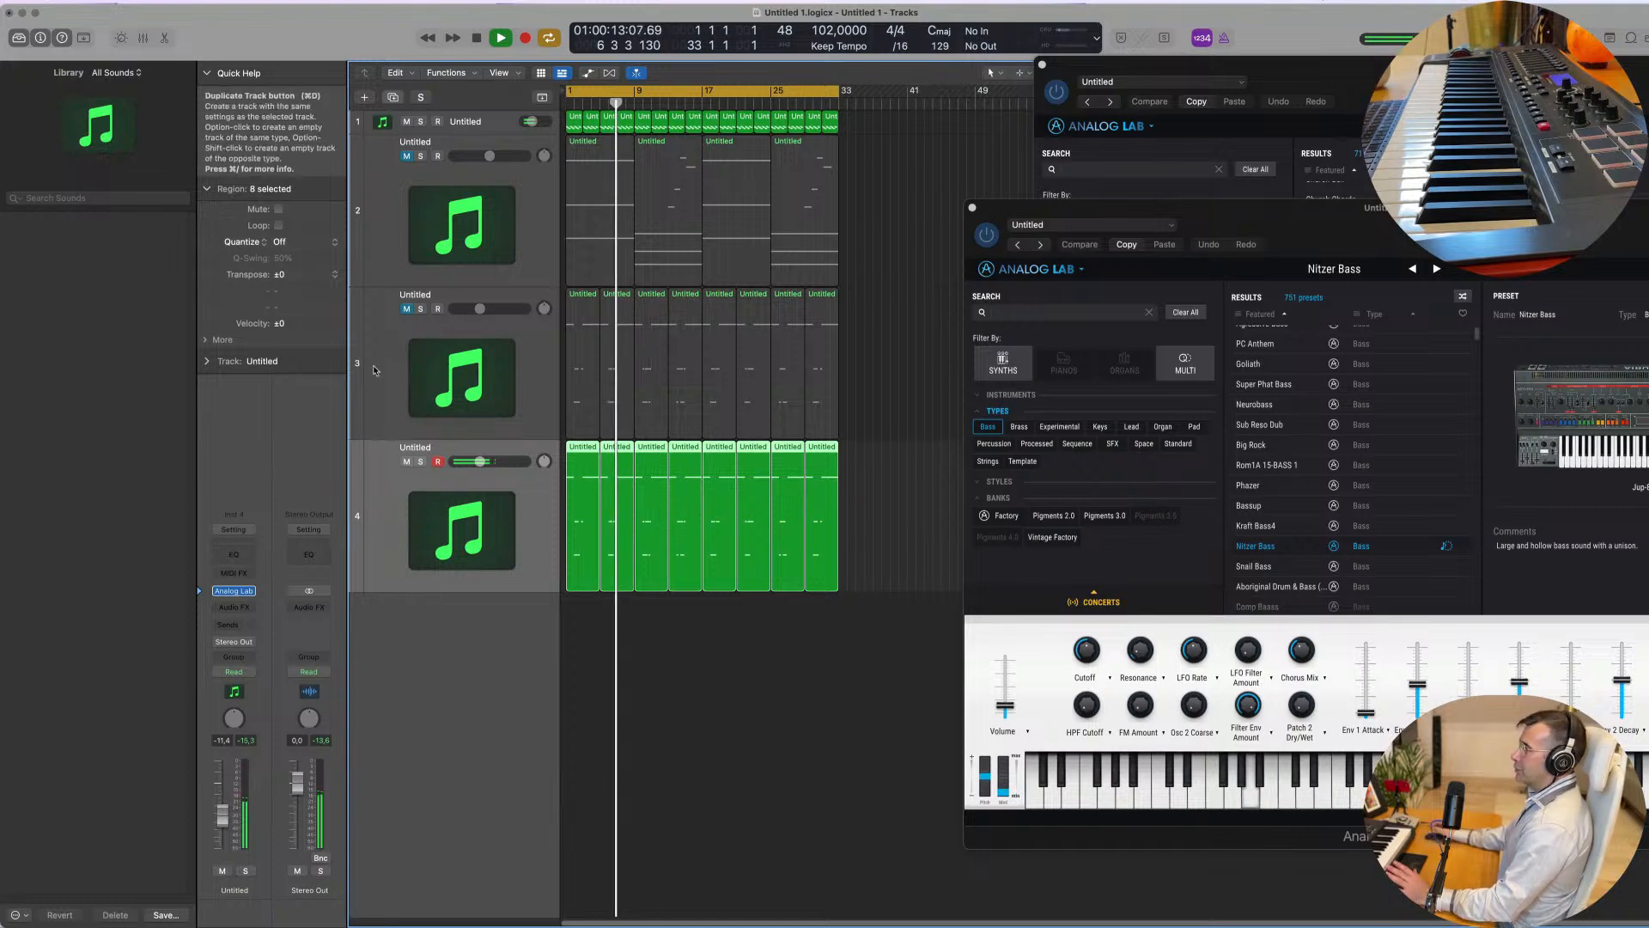
Step: Duplicate bass track 4 as a new empty track and open the Analog Lab 4 instrument window of track 2
key("super+d")
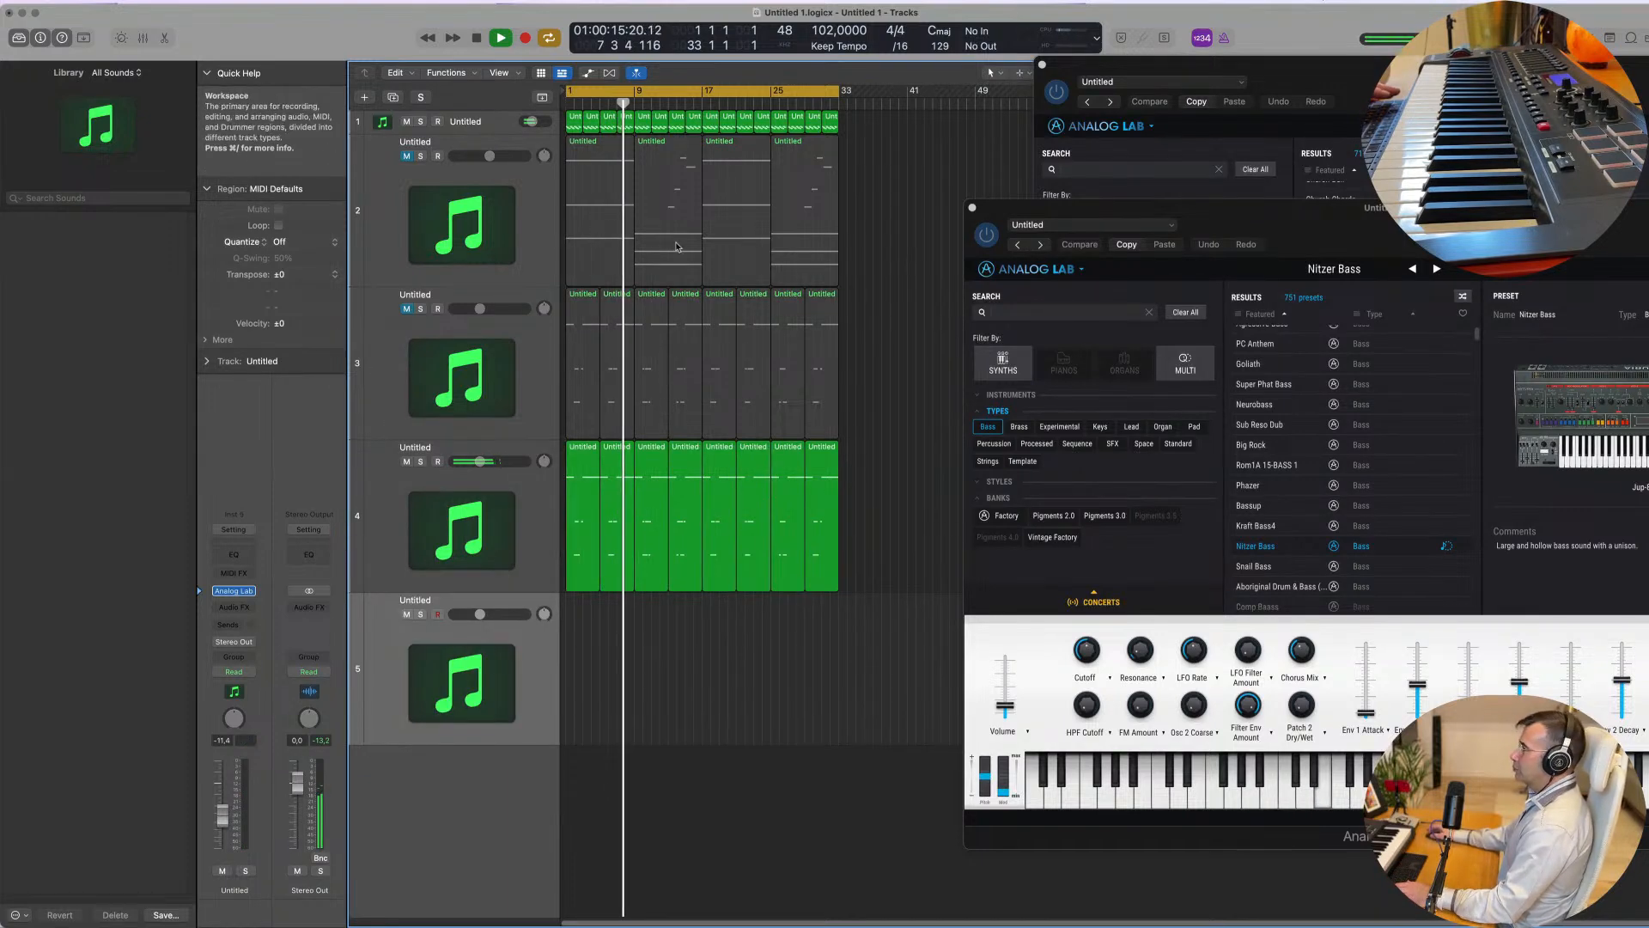
left_click(532, 196)
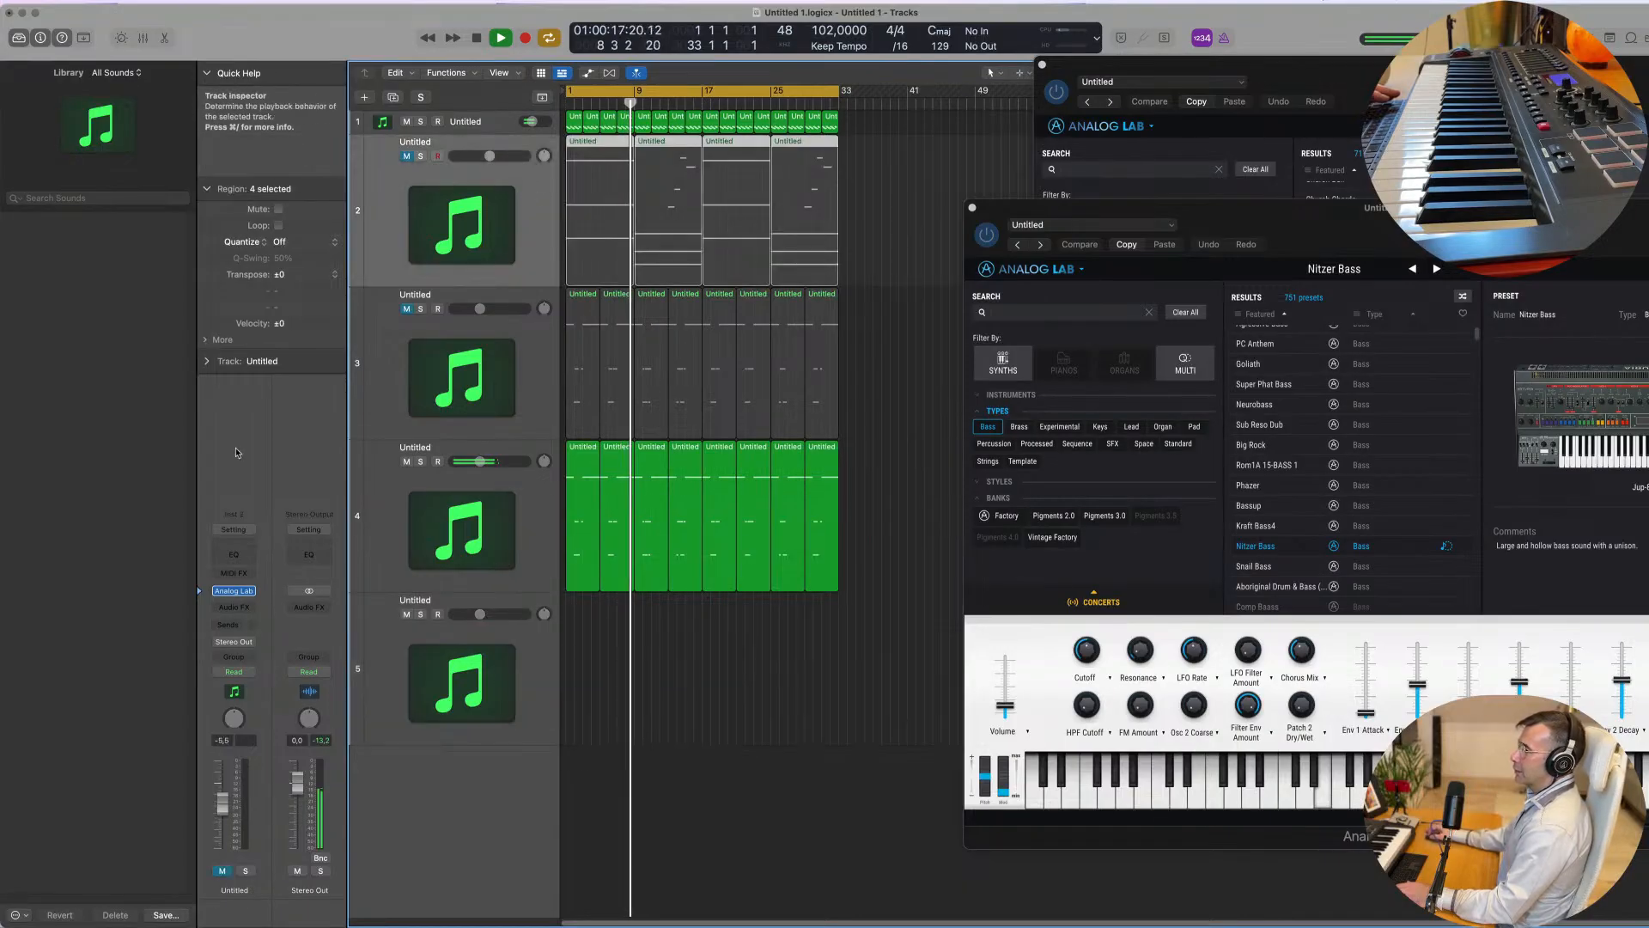
left_click(234, 591)
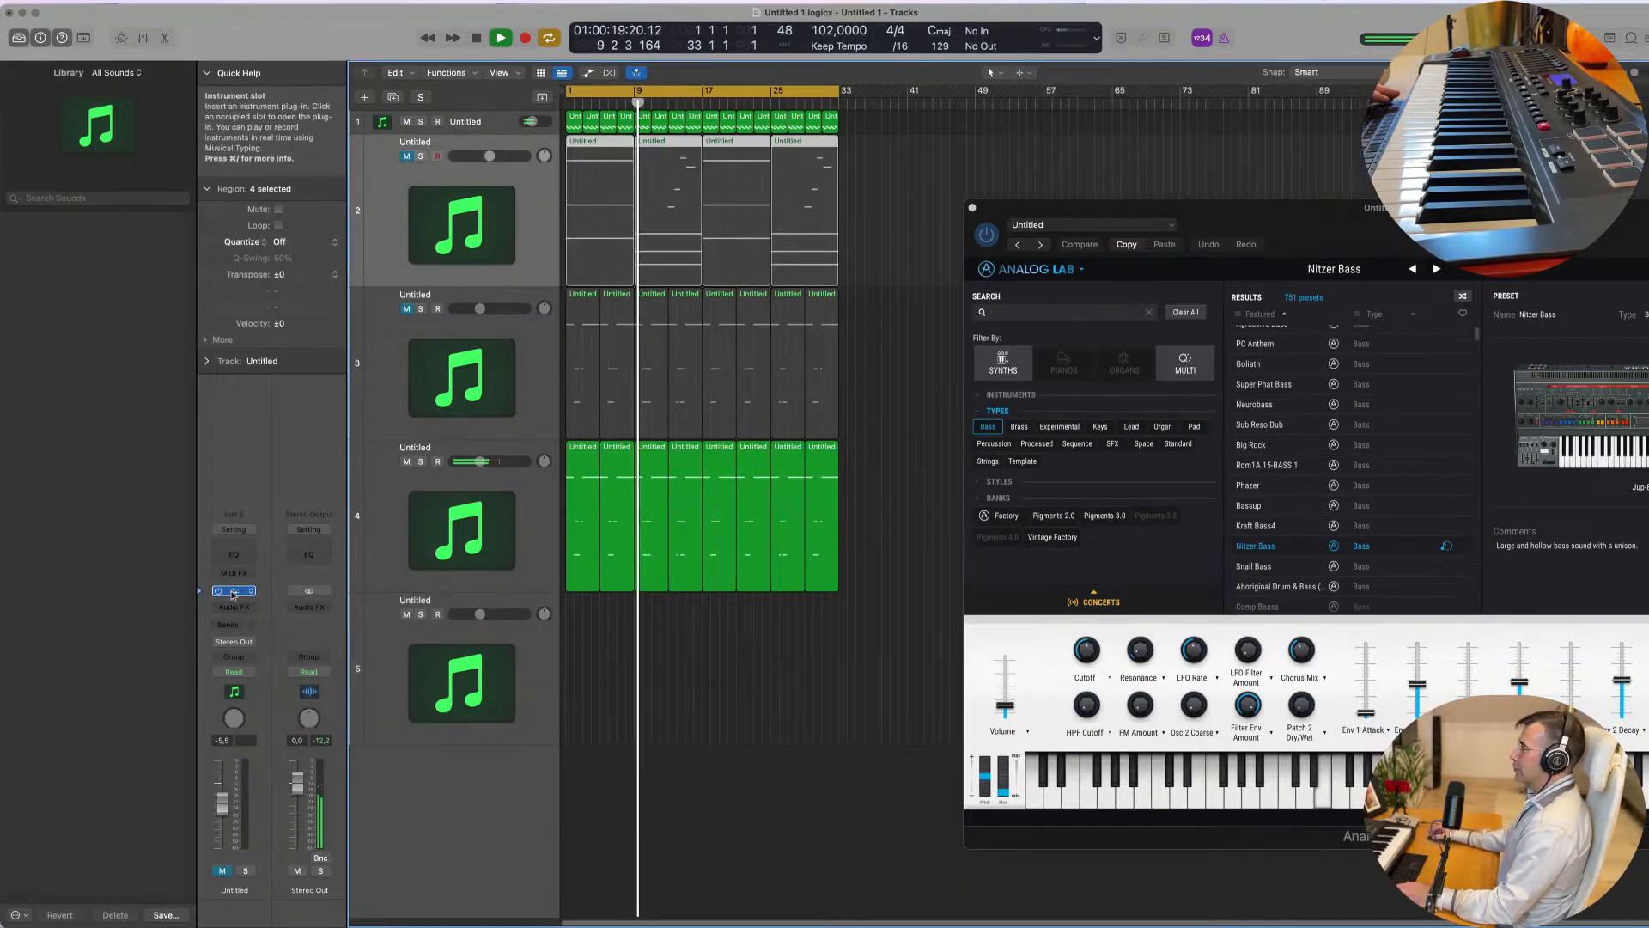
left_click(233, 591)
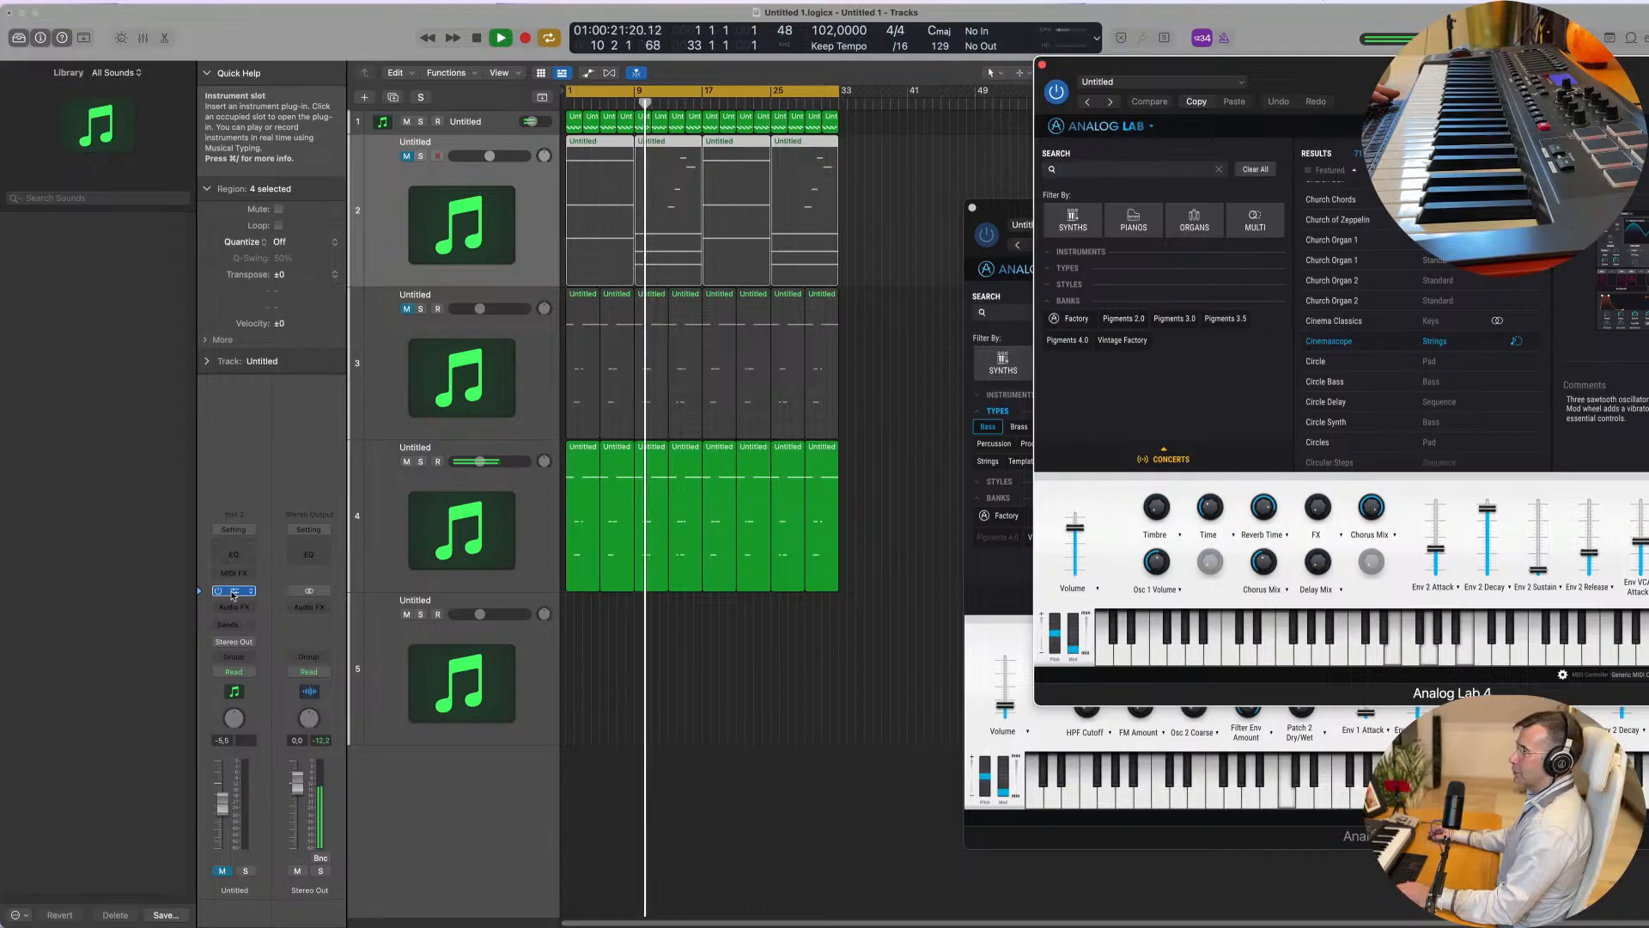
Step: Duplicate track 1 and switch off the low-cut band in the copy's Channel EQ
left_click(386, 122)
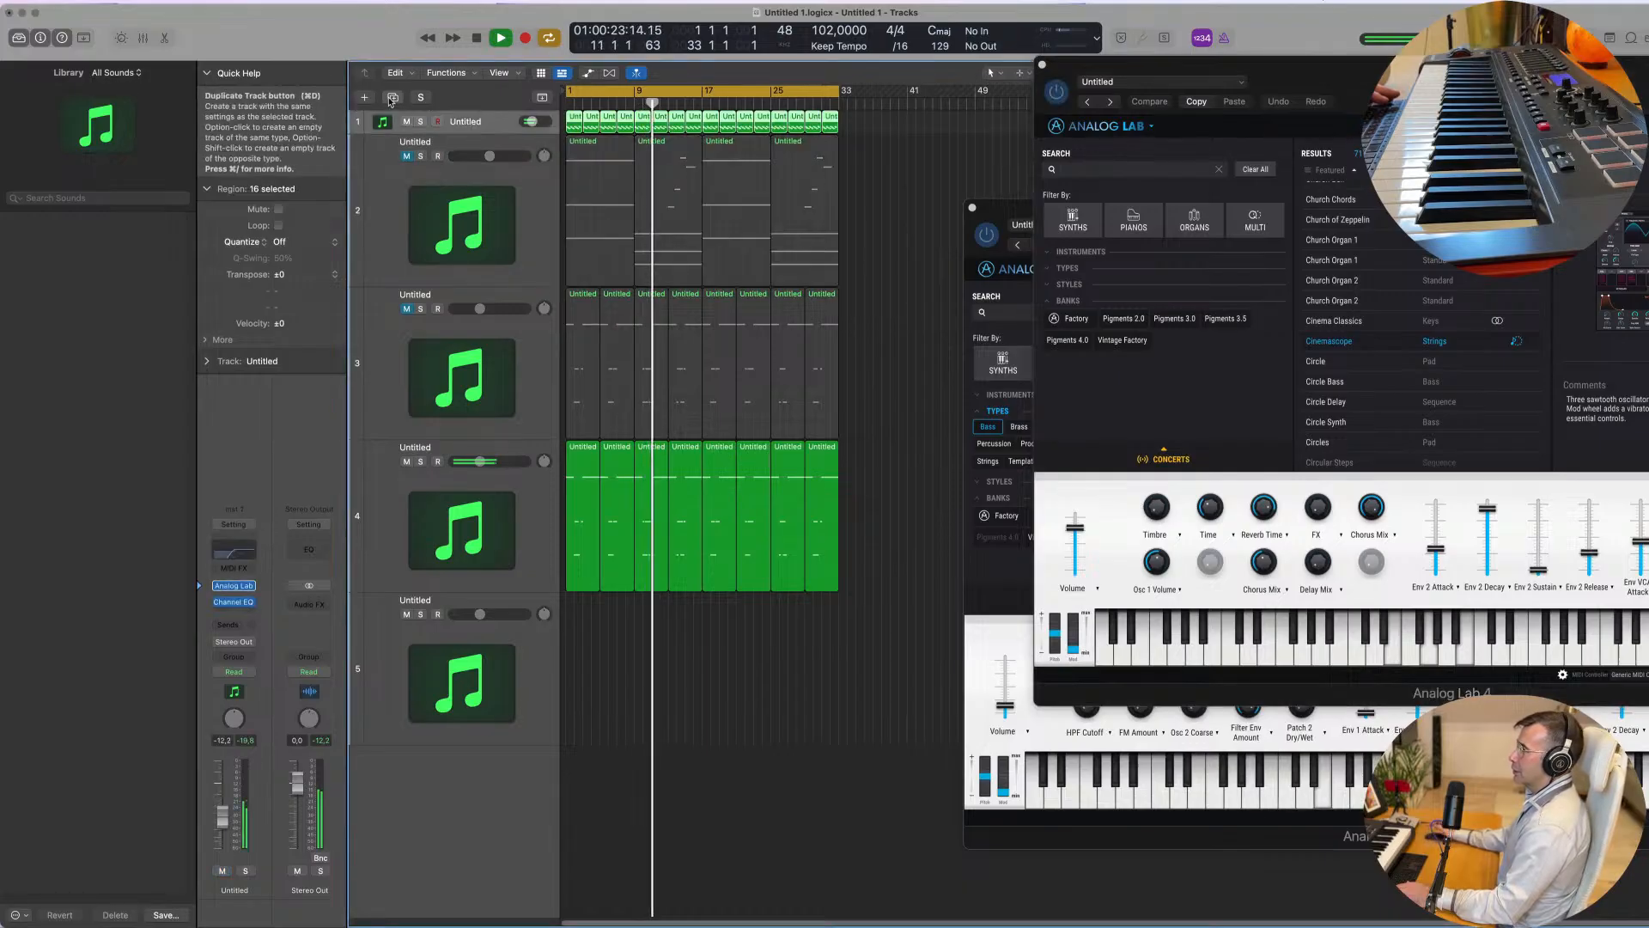
left_click(392, 98)
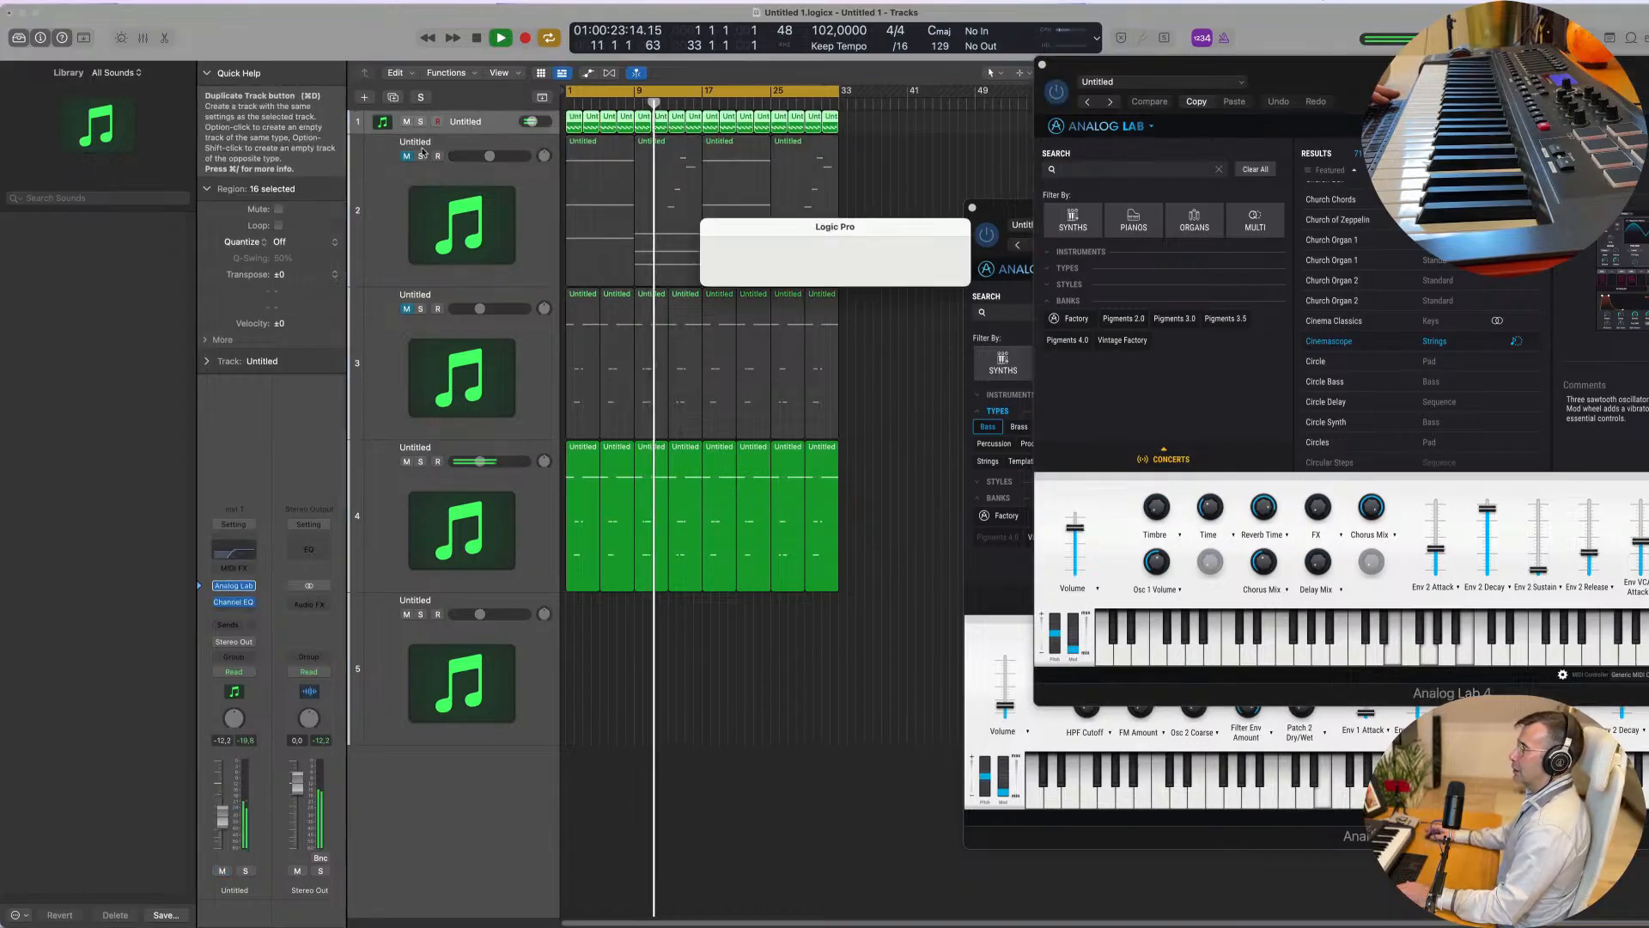
left_click(237, 557)
left_click(236, 556)
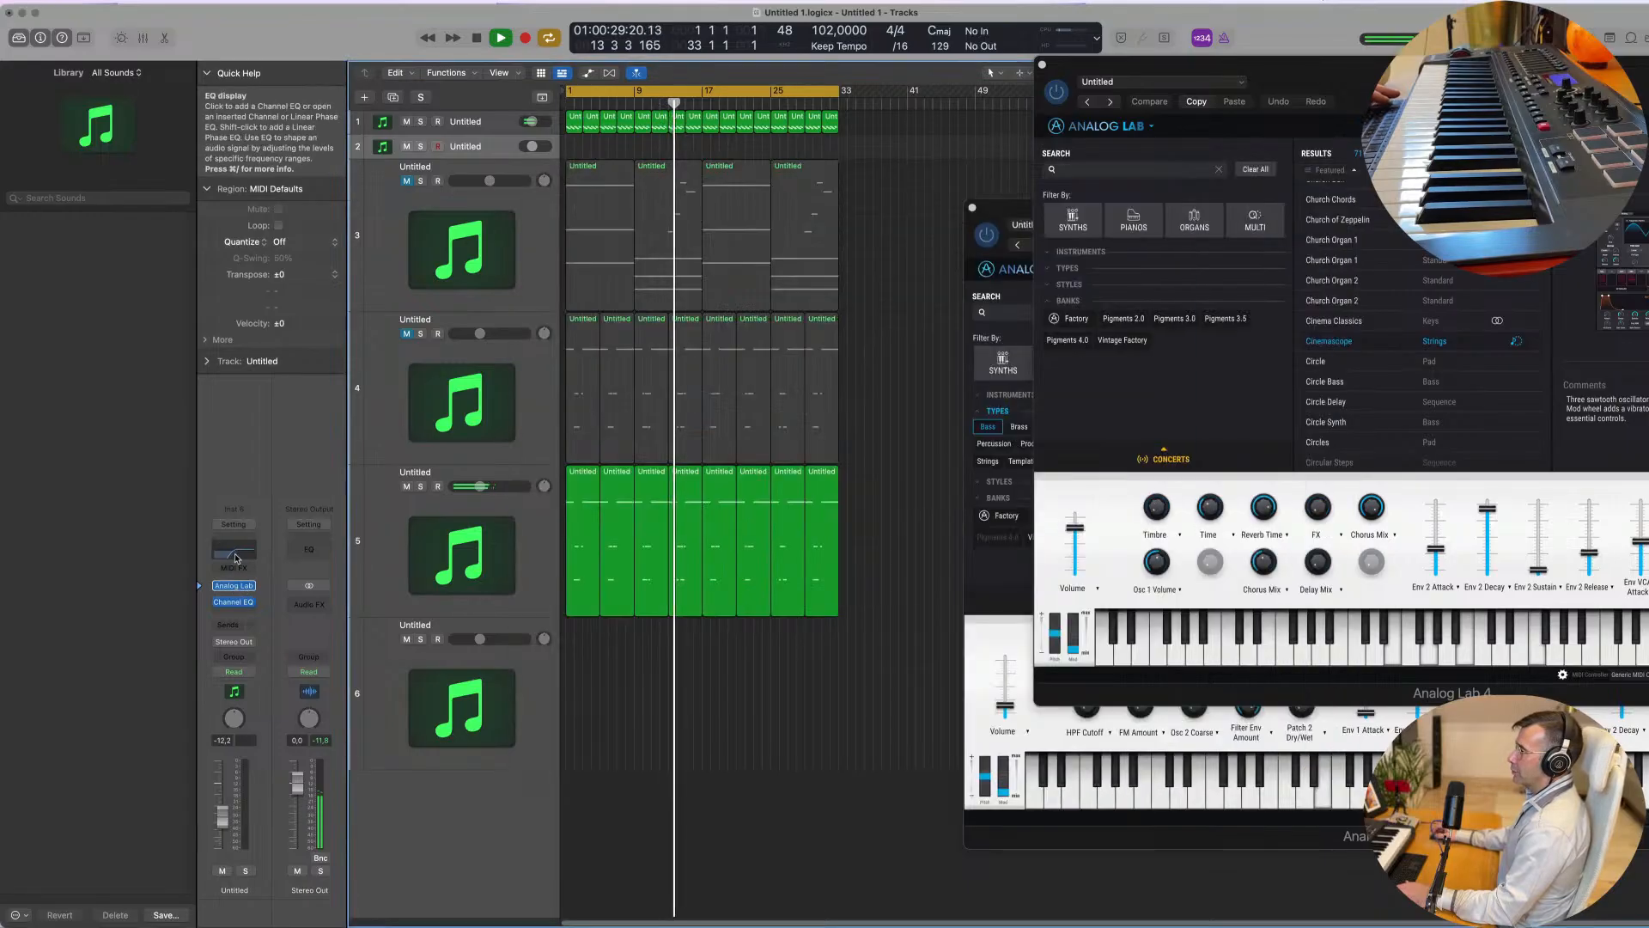
left_click(236, 556)
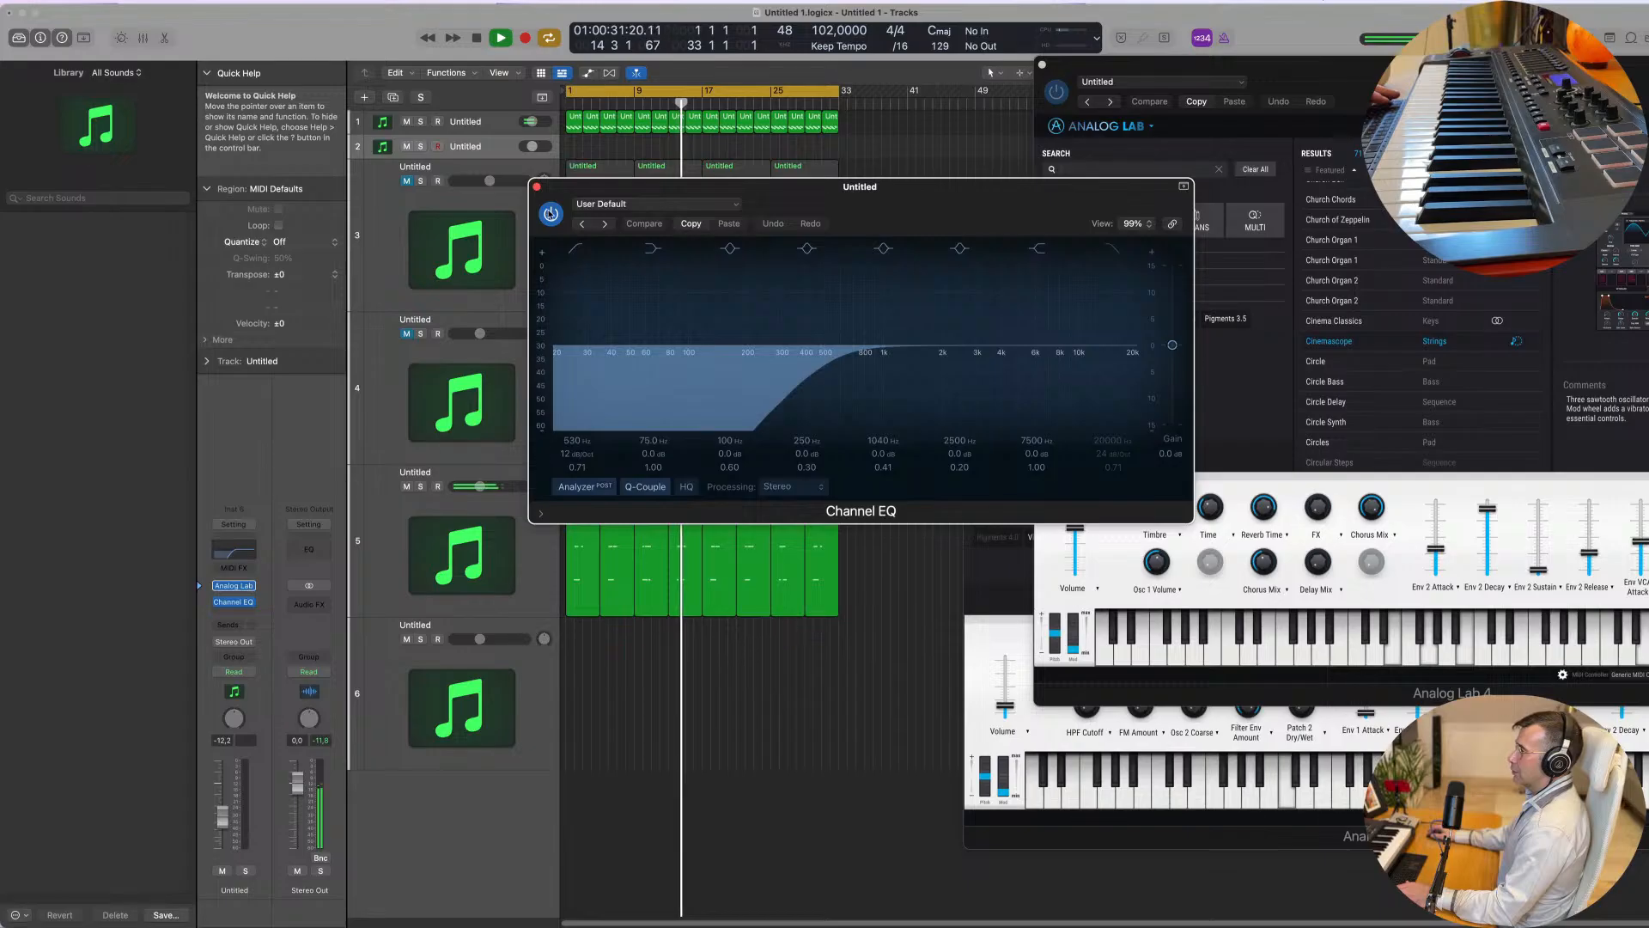
left_click(577, 250)
left_click(536, 186)
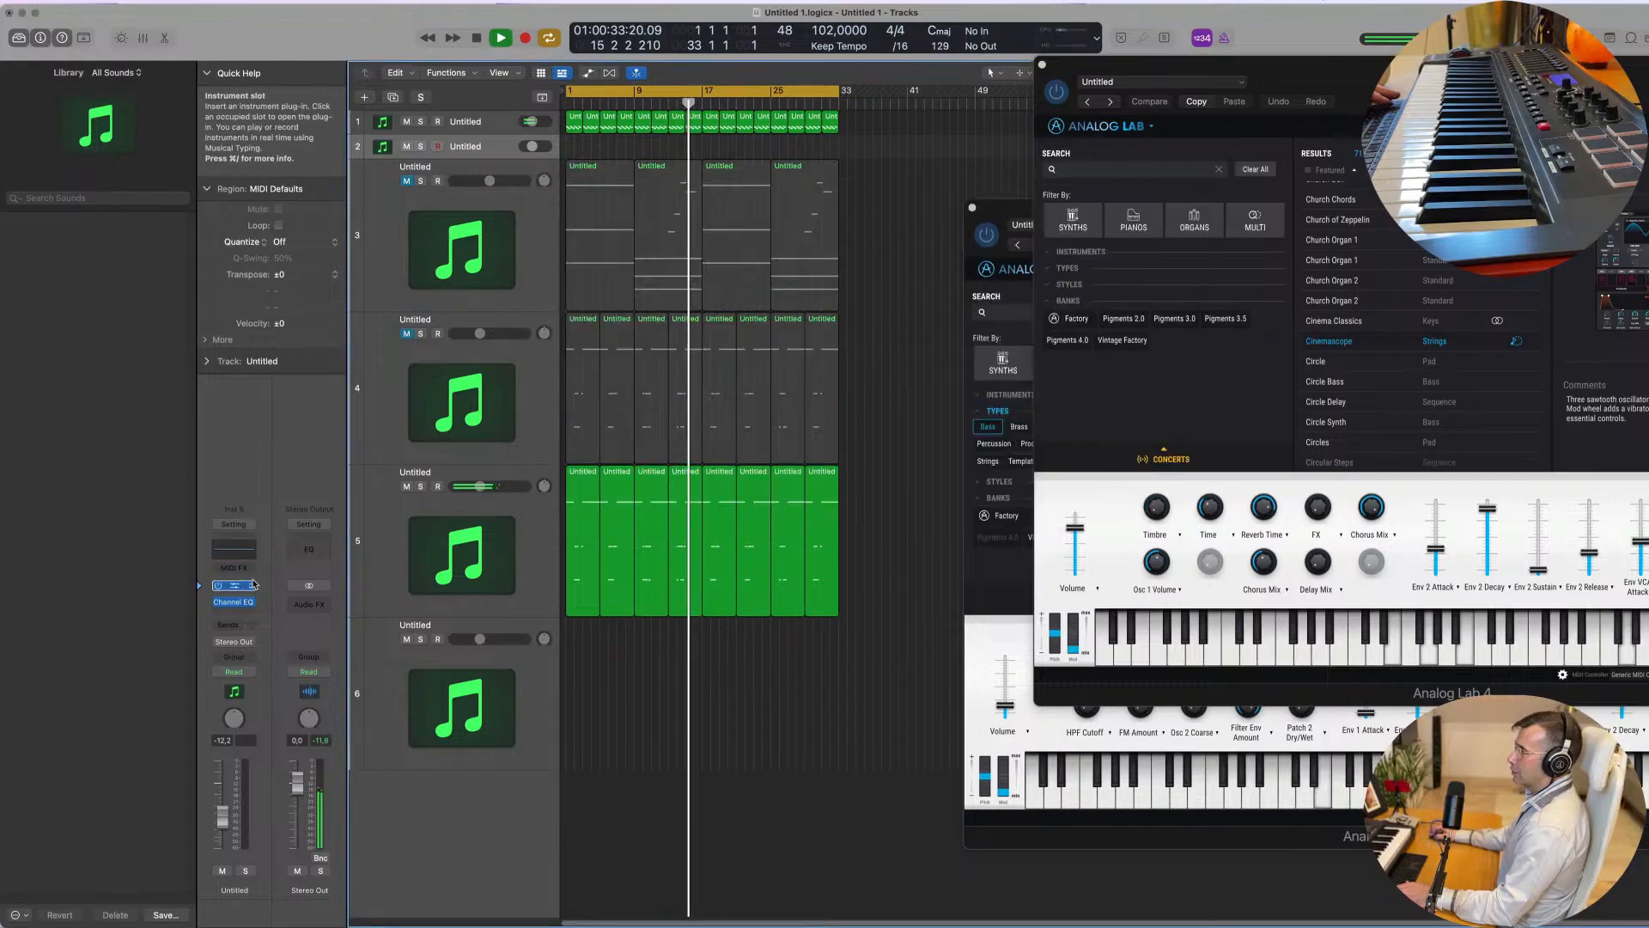
Step: Open the Analog Lab V instrument on the new track 2 and list its Vocal presets
left_click(234, 586)
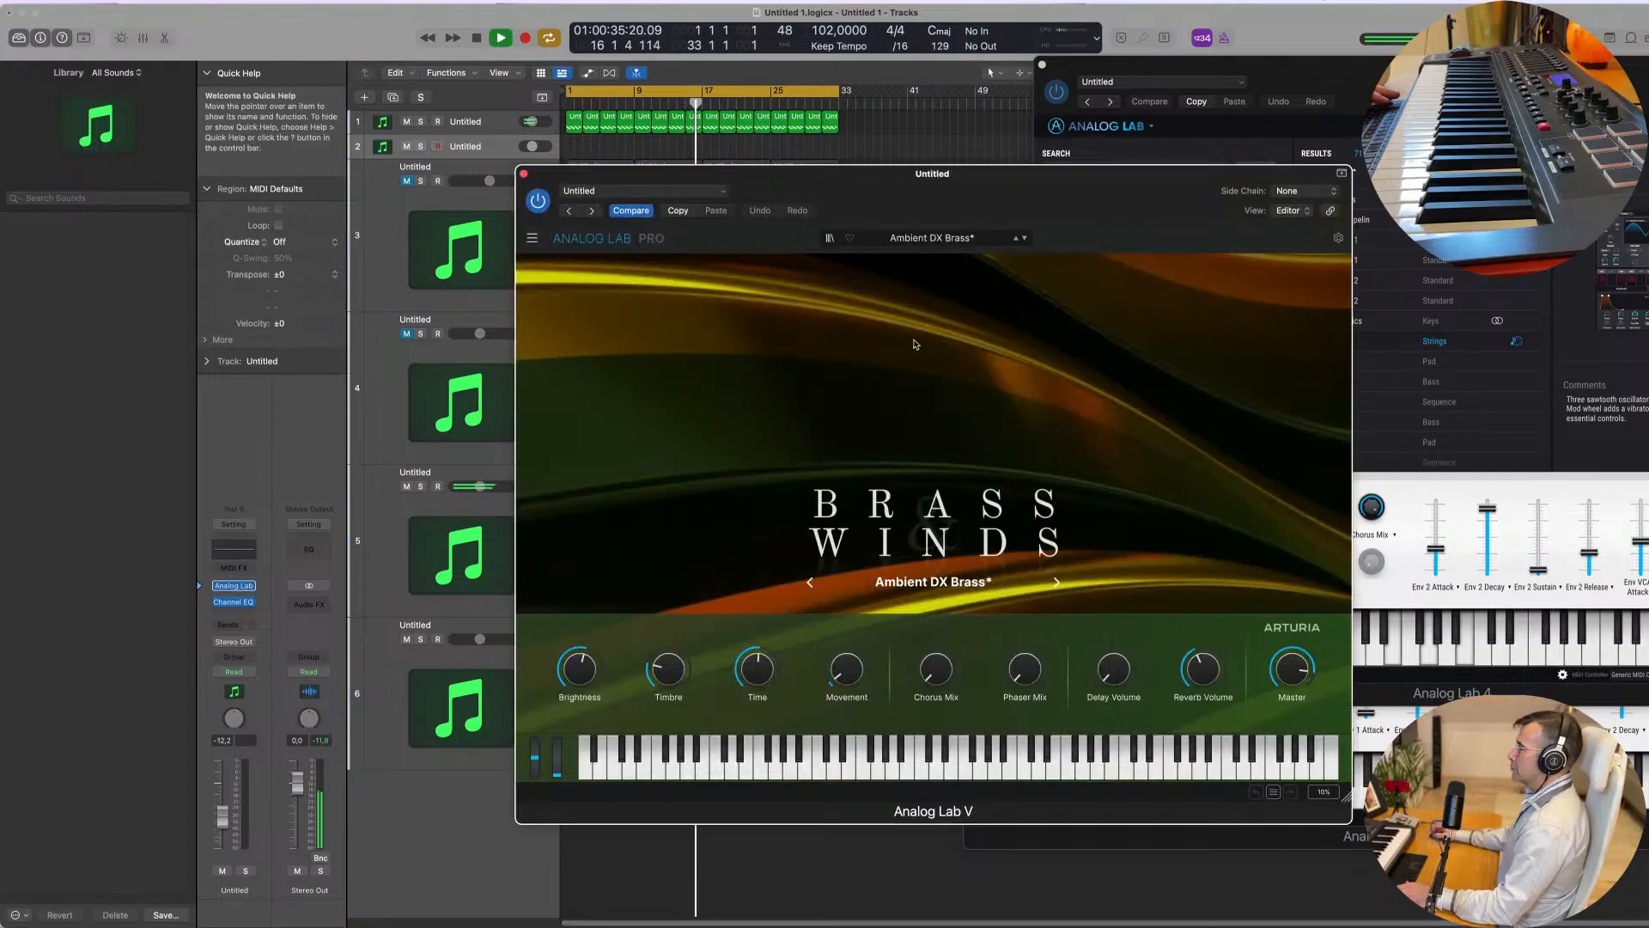
left_click_drag(980, 173, 984, 137)
left_click(985, 203)
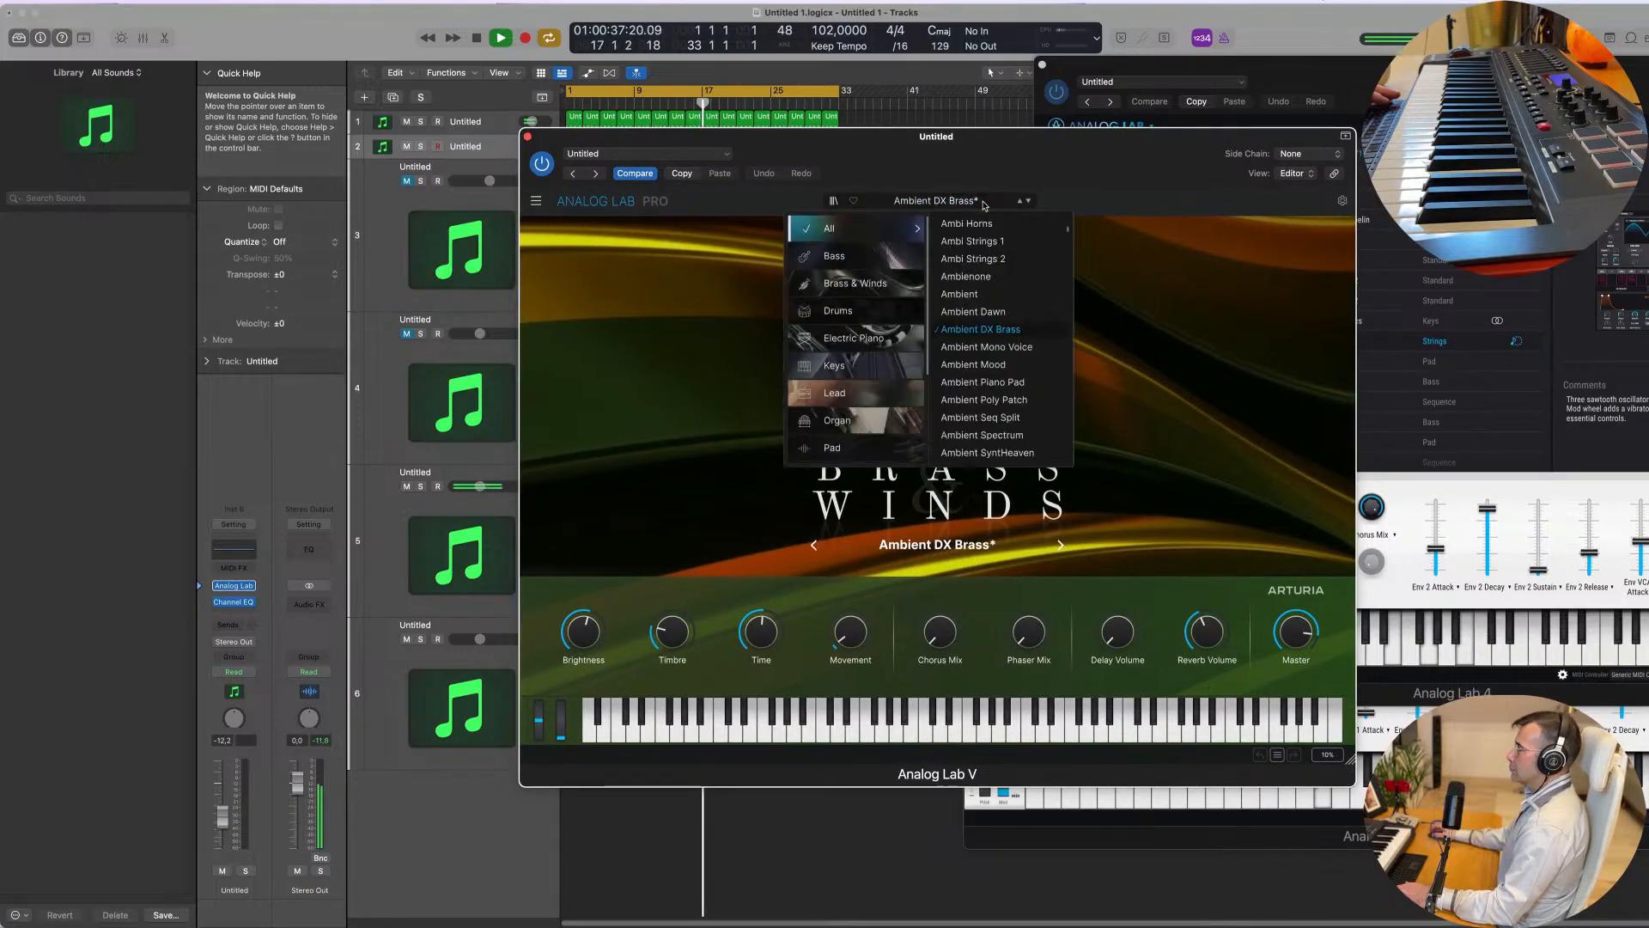
scroll(880, 334, "down", 5)
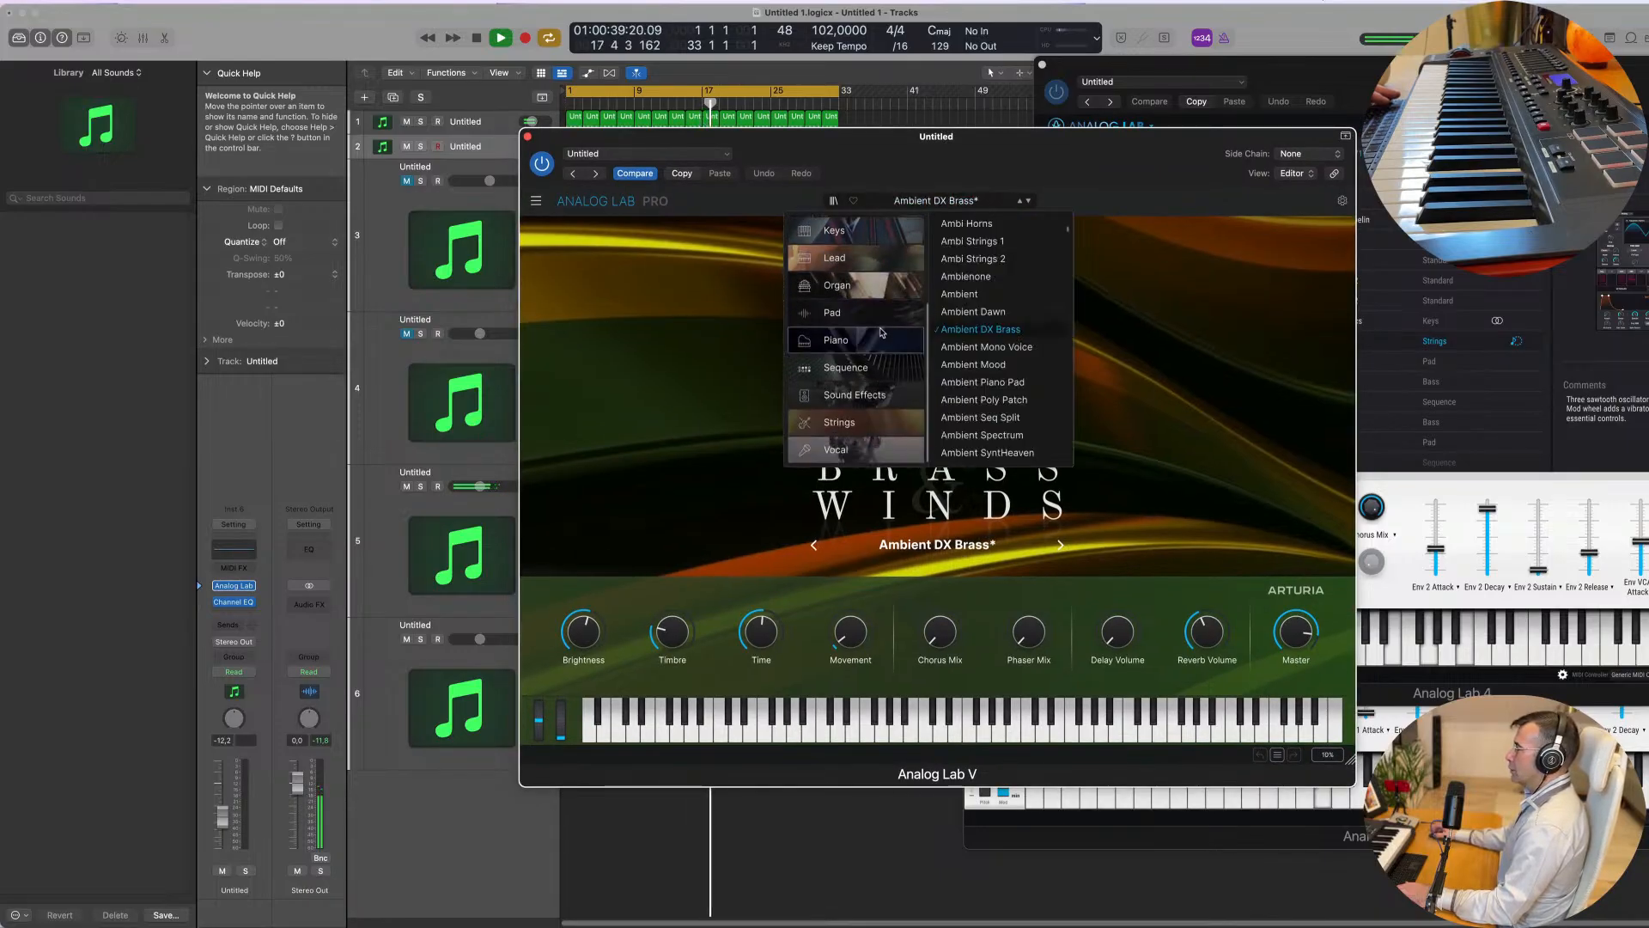
left_click(846, 450)
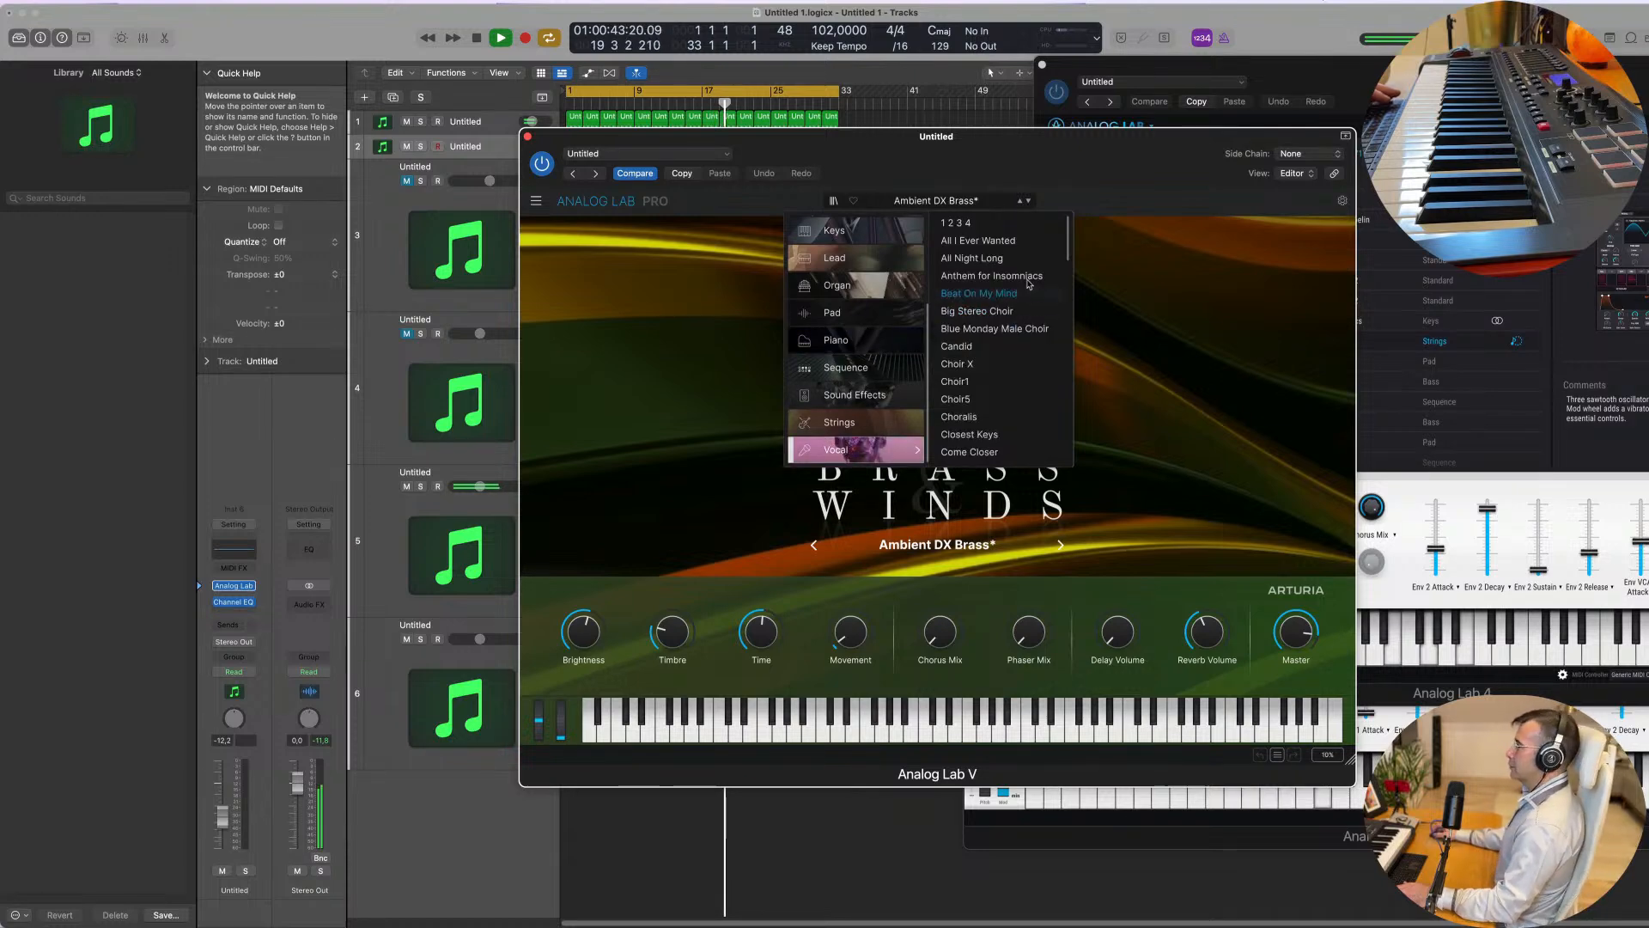
Step: Audition the vocal presets Come Closer and Come On
scroll(1014, 374, "down", 3)
left_click(969, 361)
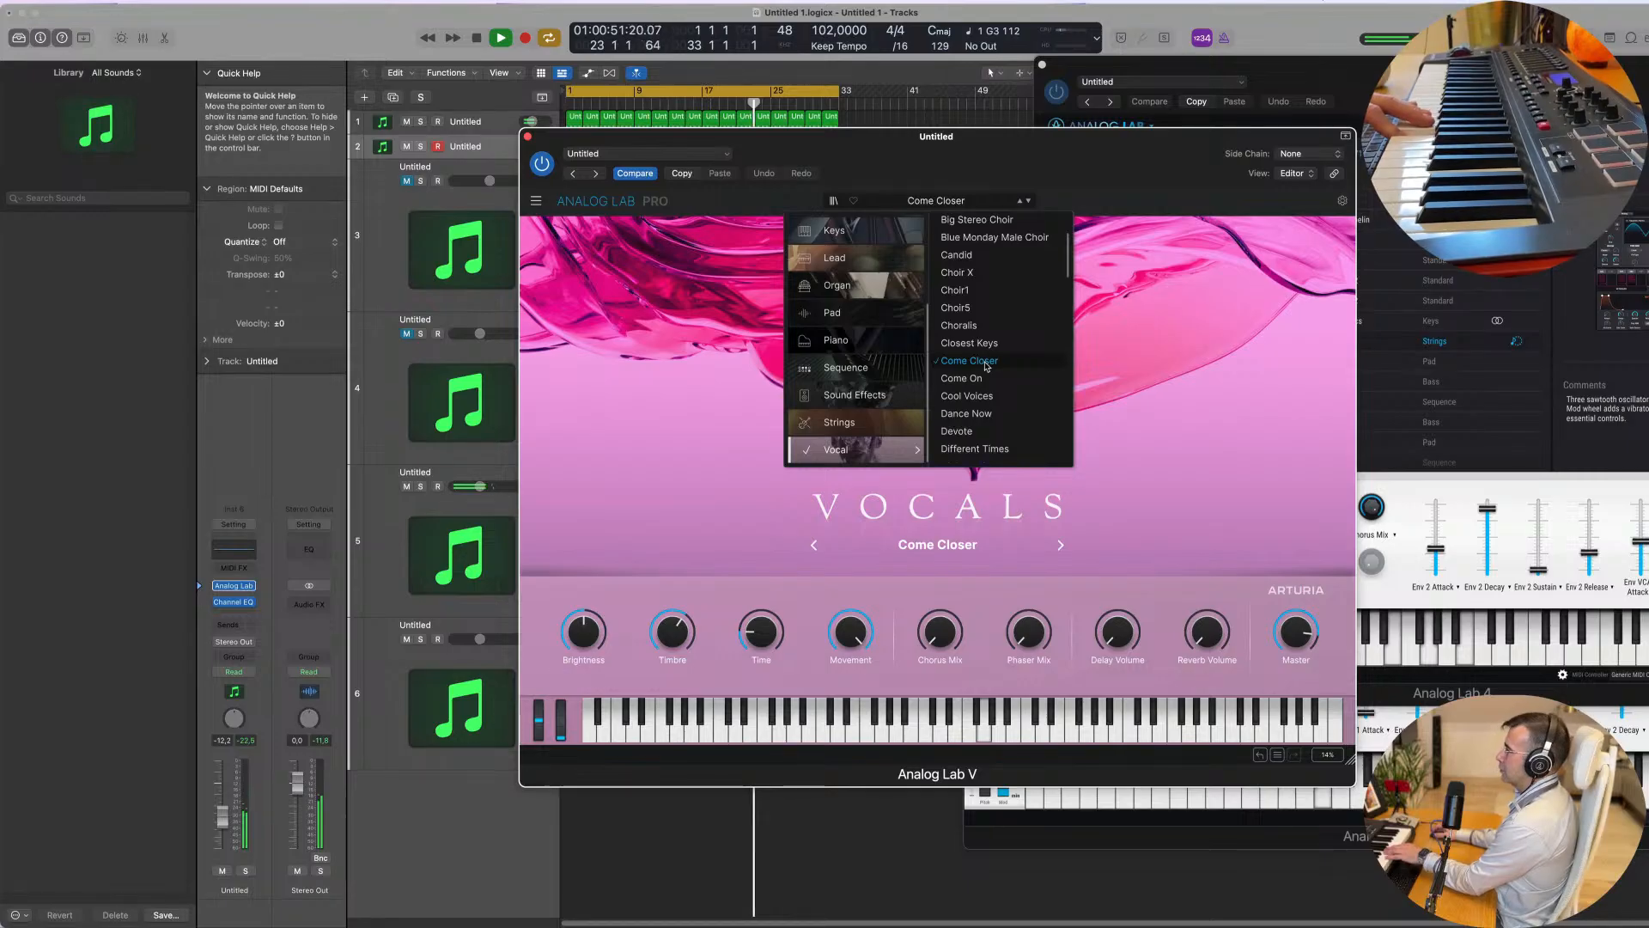
left_click(972, 380)
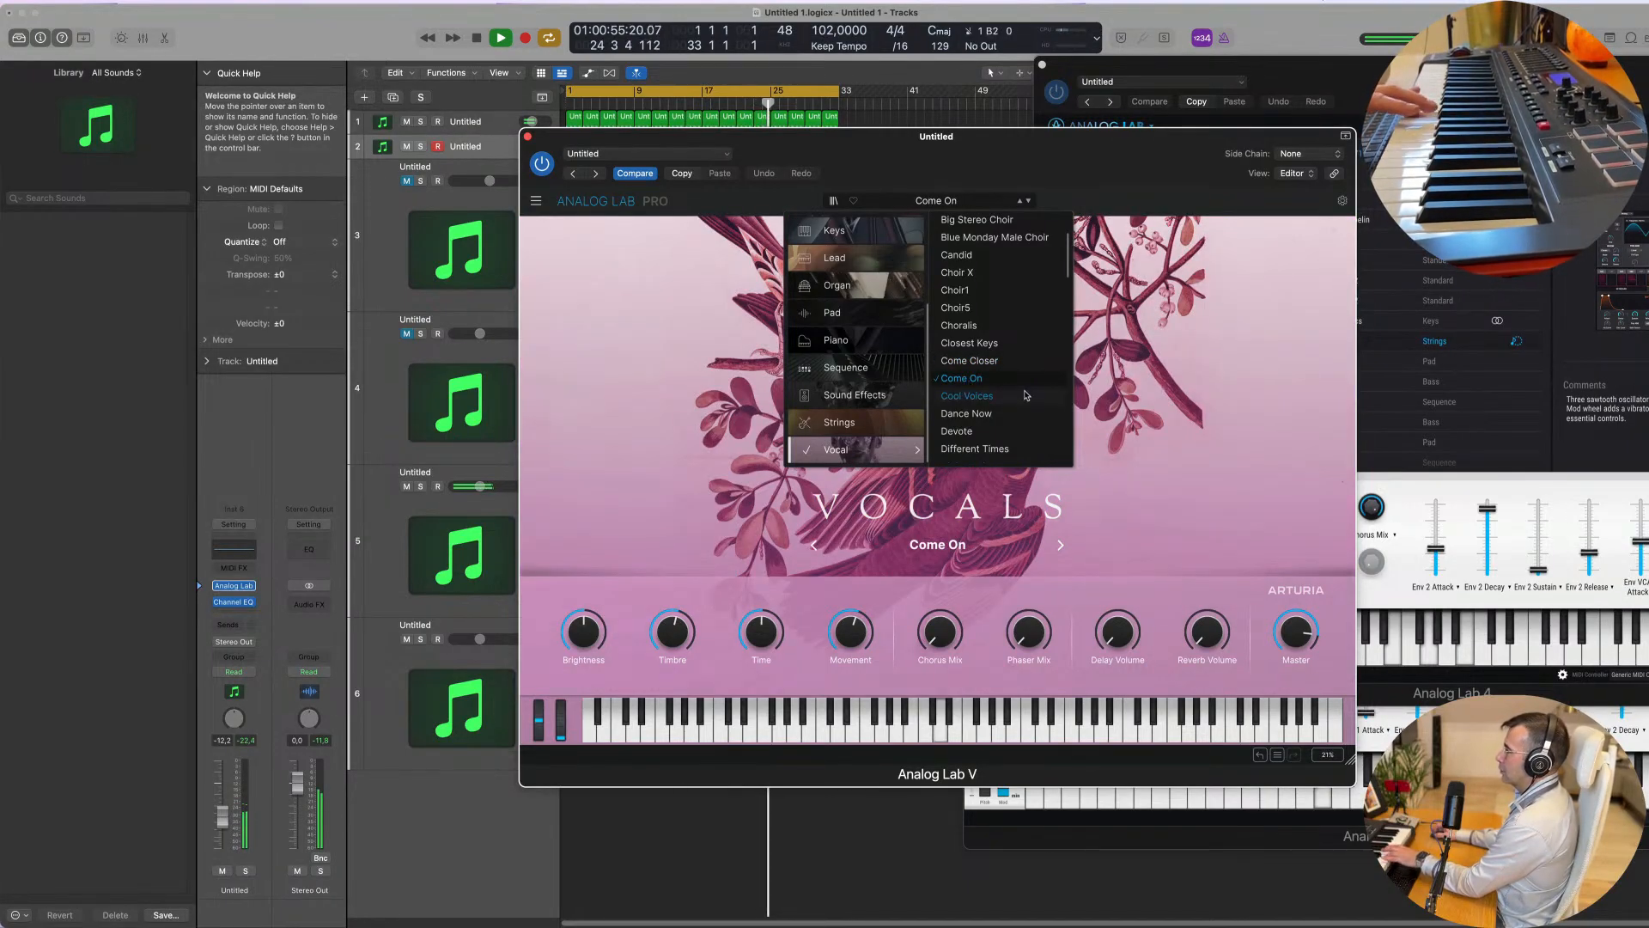
Step: Audition the vocal preset Devote and raise the track's volume to about -9.2 dB
scroll(960, 404, "down", 2)
left_click(971, 406)
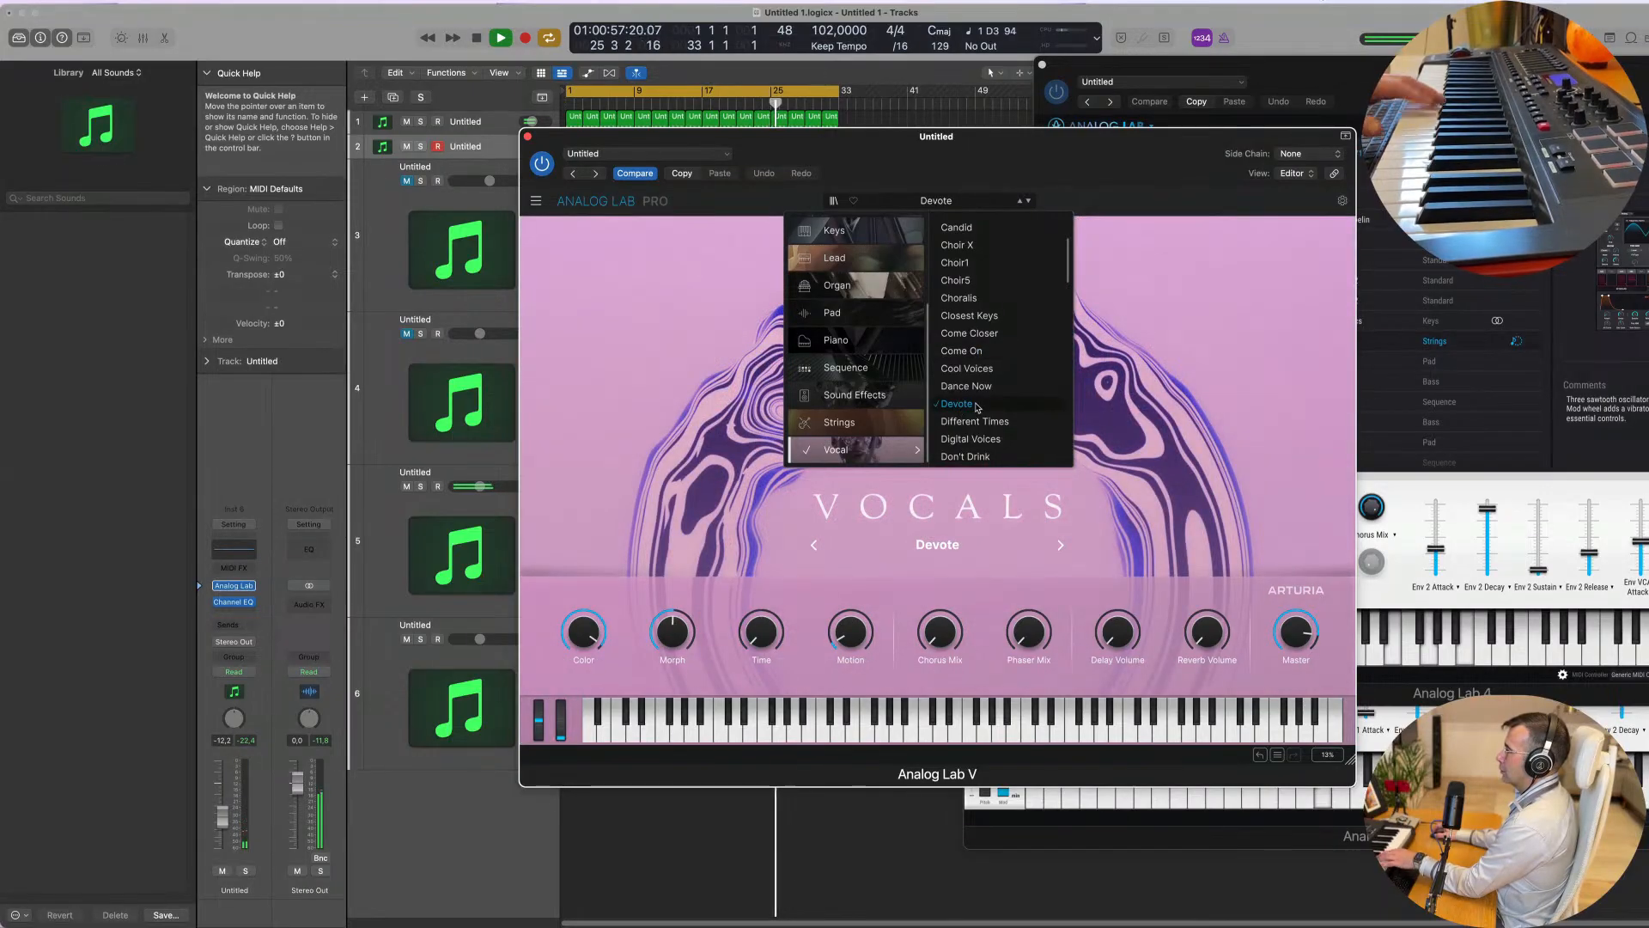
scroll(988, 403, "down", 5)
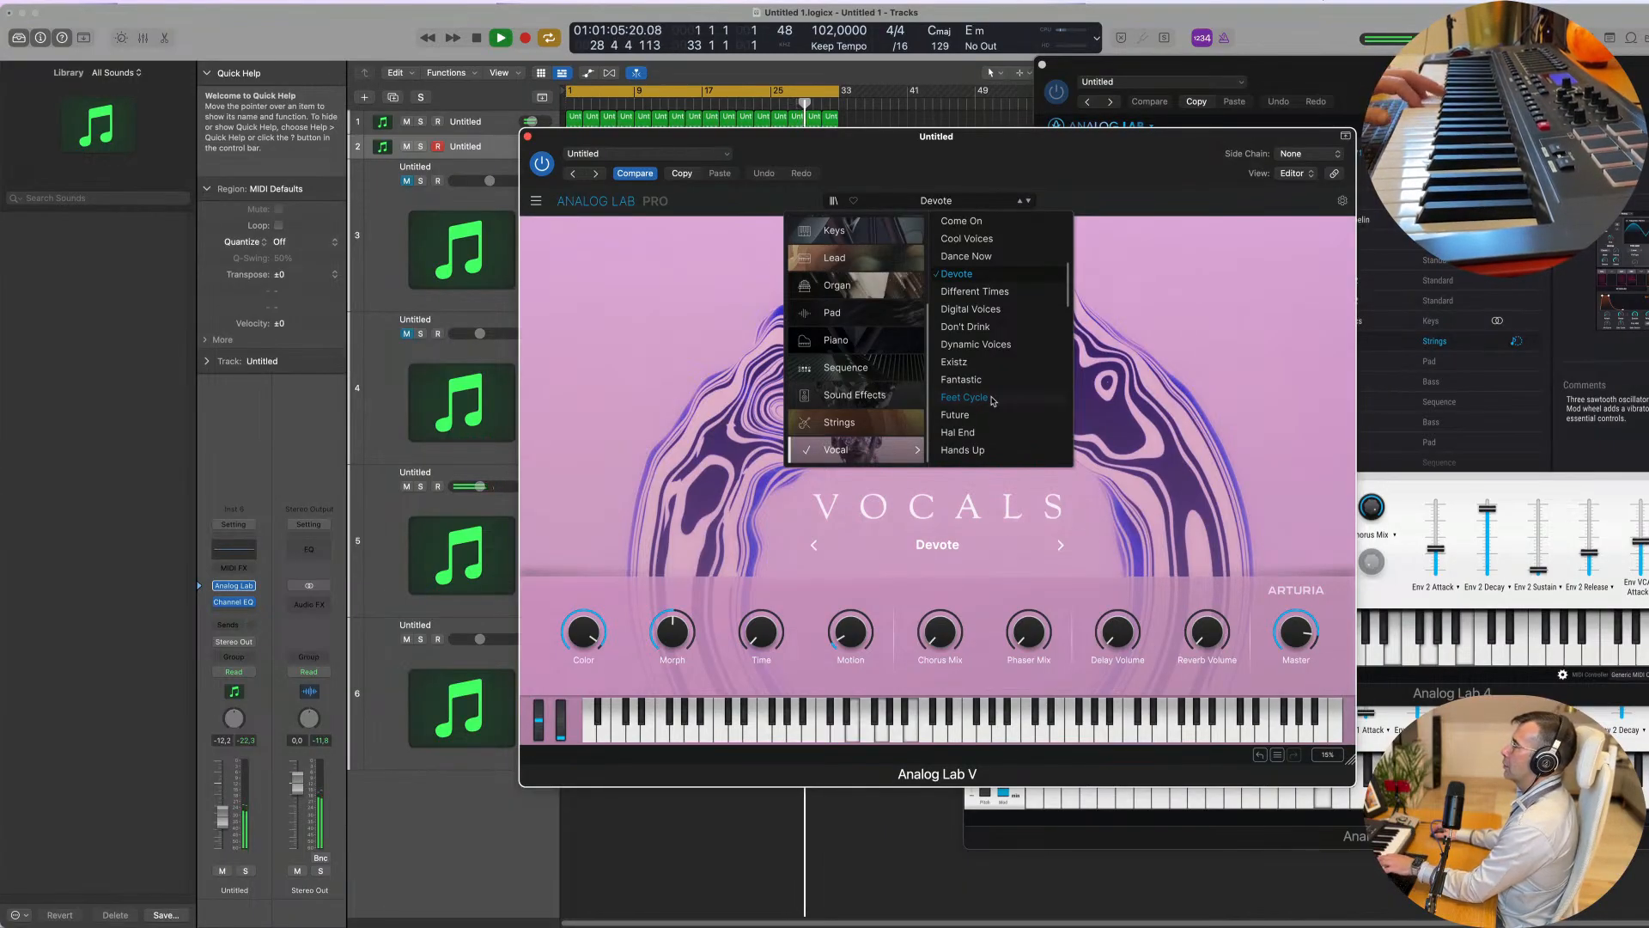
scroll(992, 401, "down", 1)
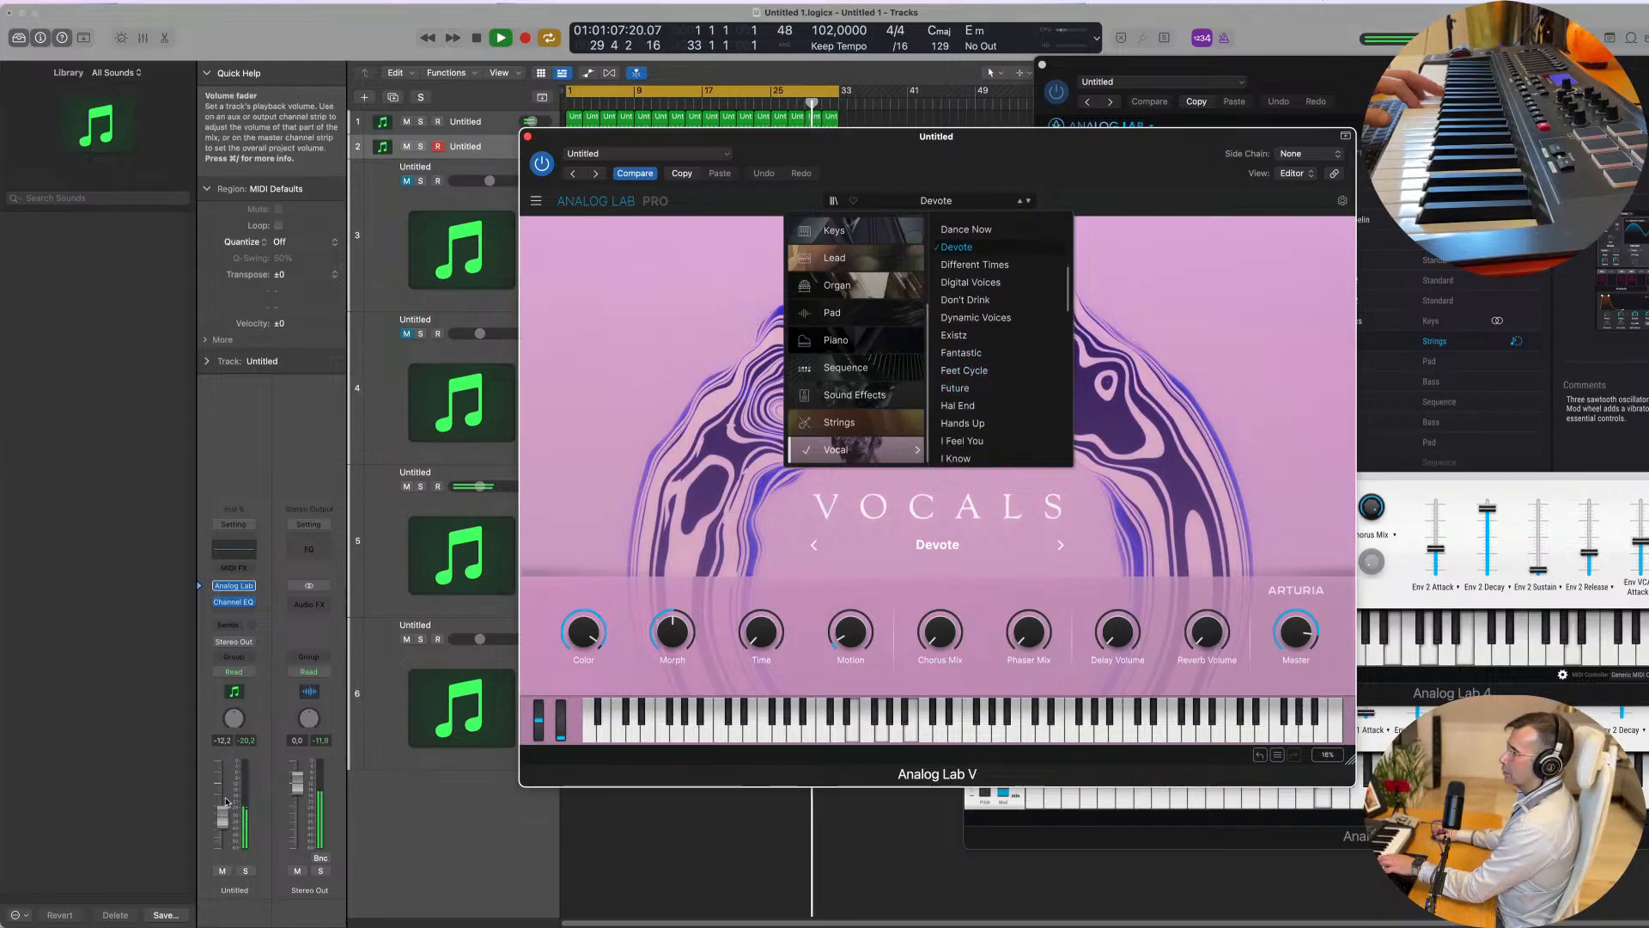
left_click_drag(226, 802, 225, 800)
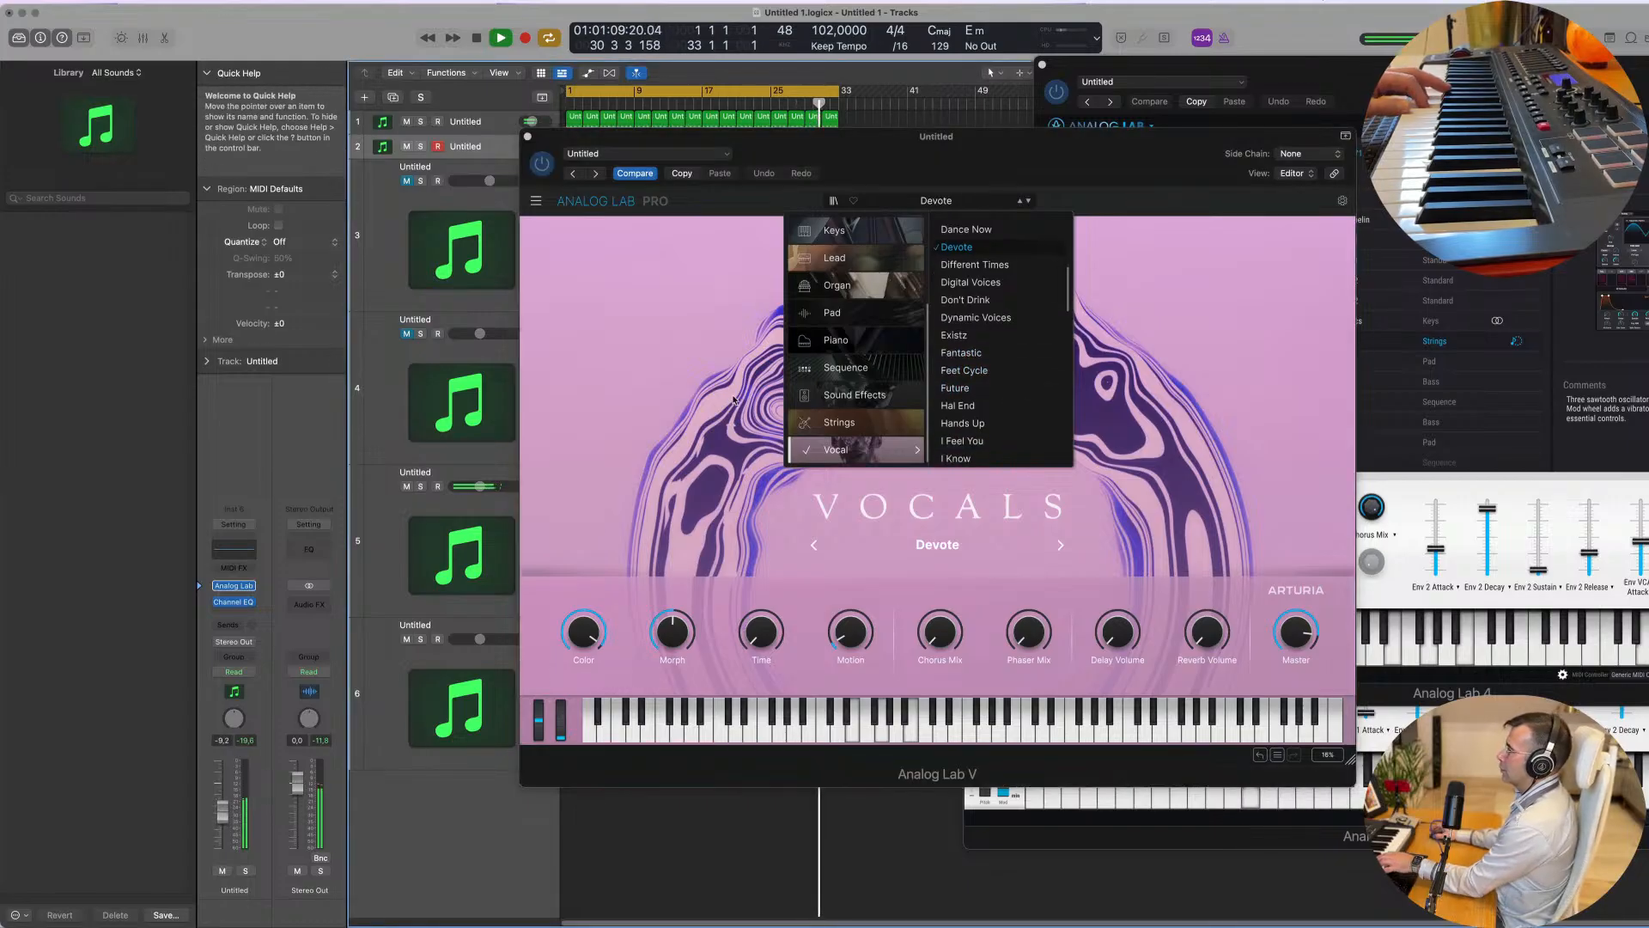
Step: Audition the vocal presets Future, I Feel You and Kiss Me on track 2
left_click(956, 395)
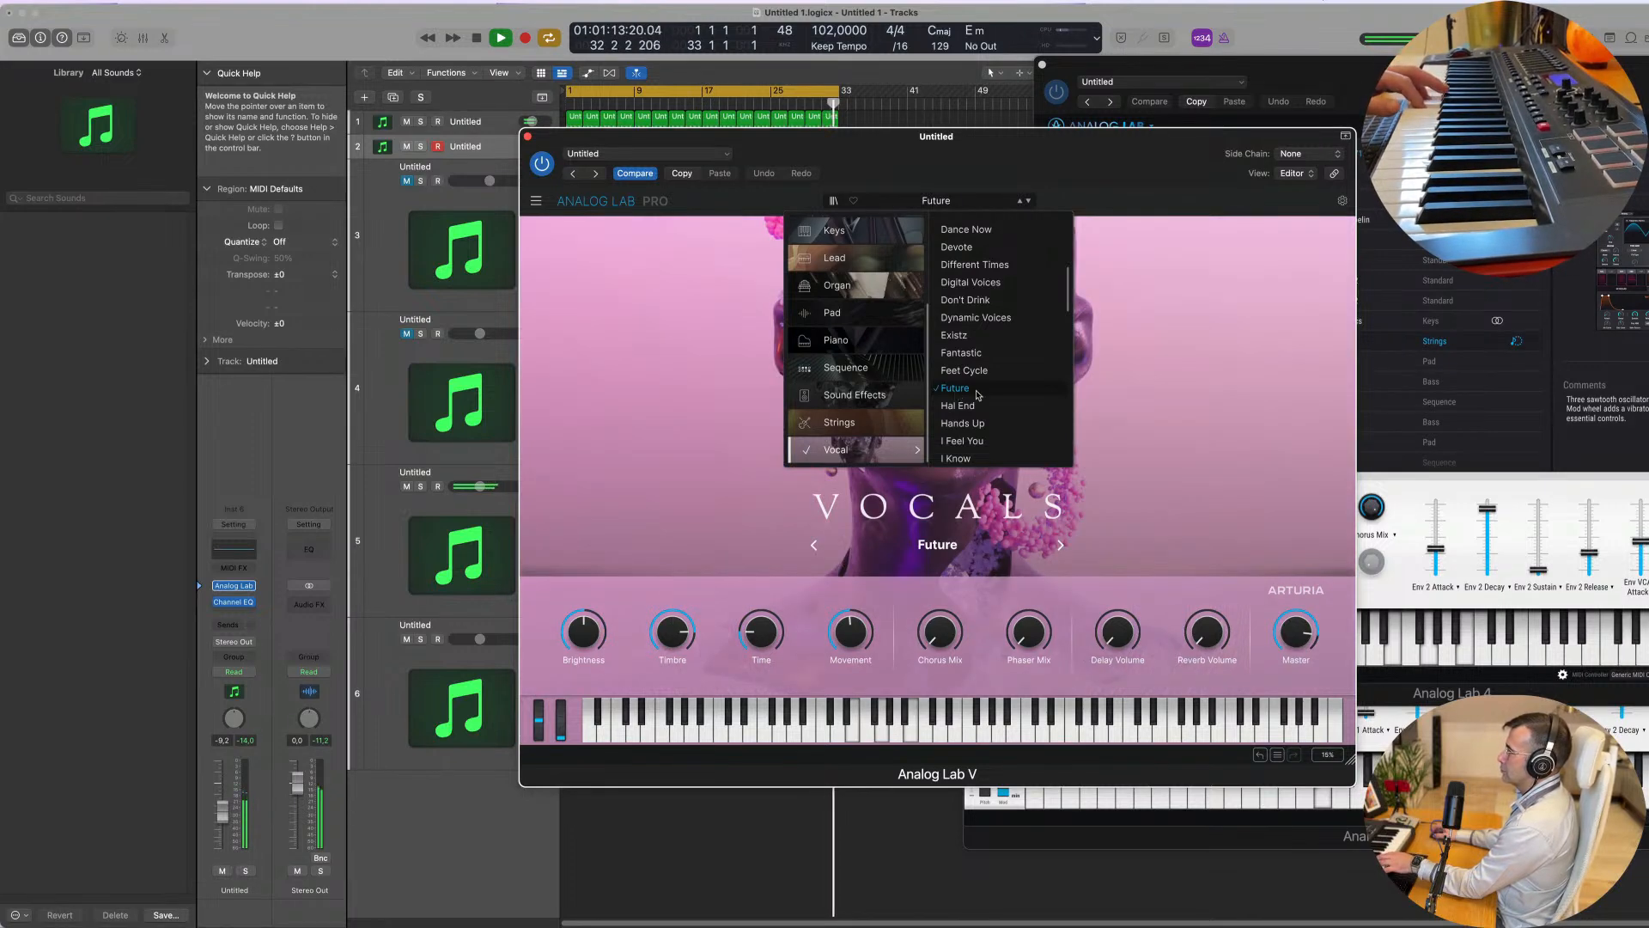
scroll(978, 395, "down", 1)
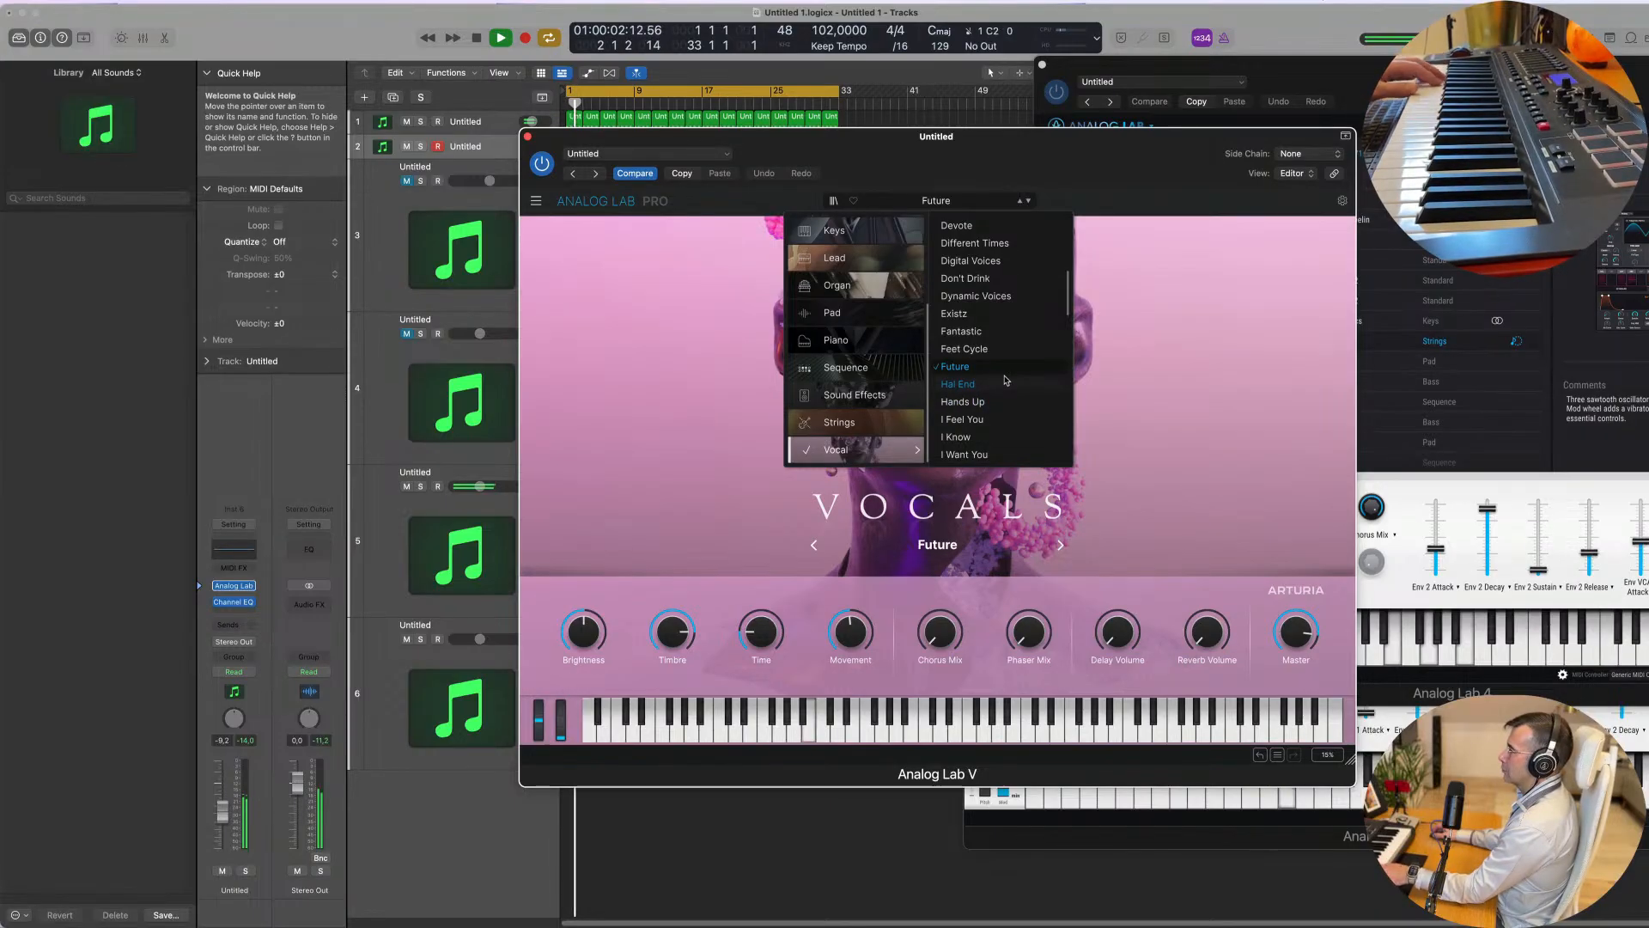
scroll(1005, 376, "down", 1)
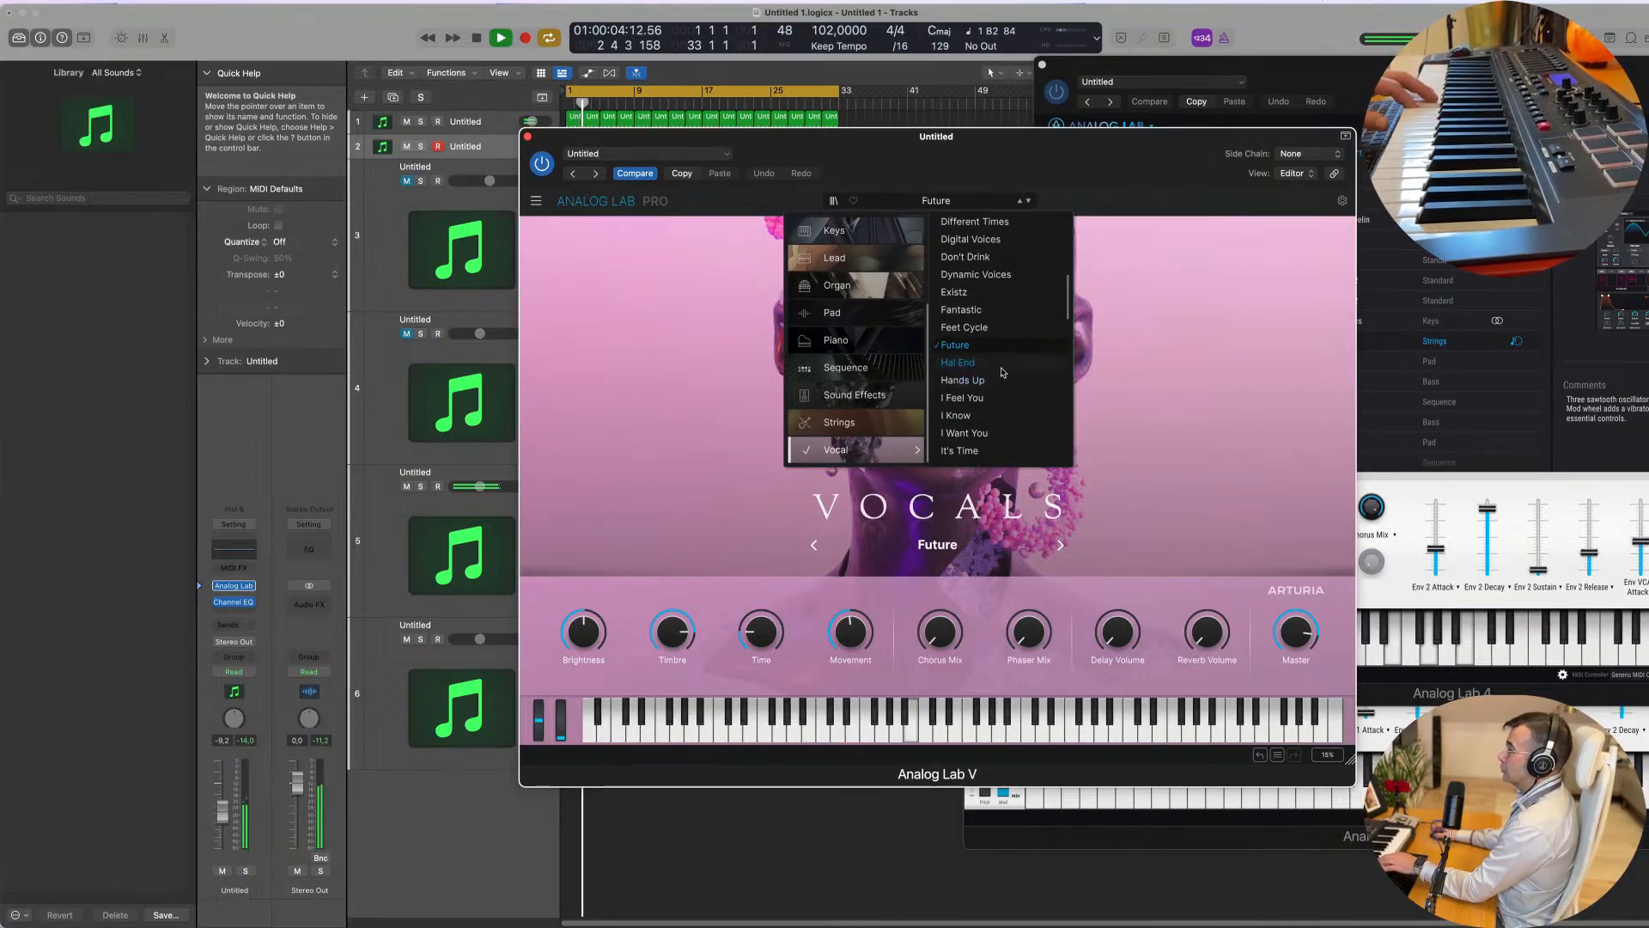
left_click(966, 399)
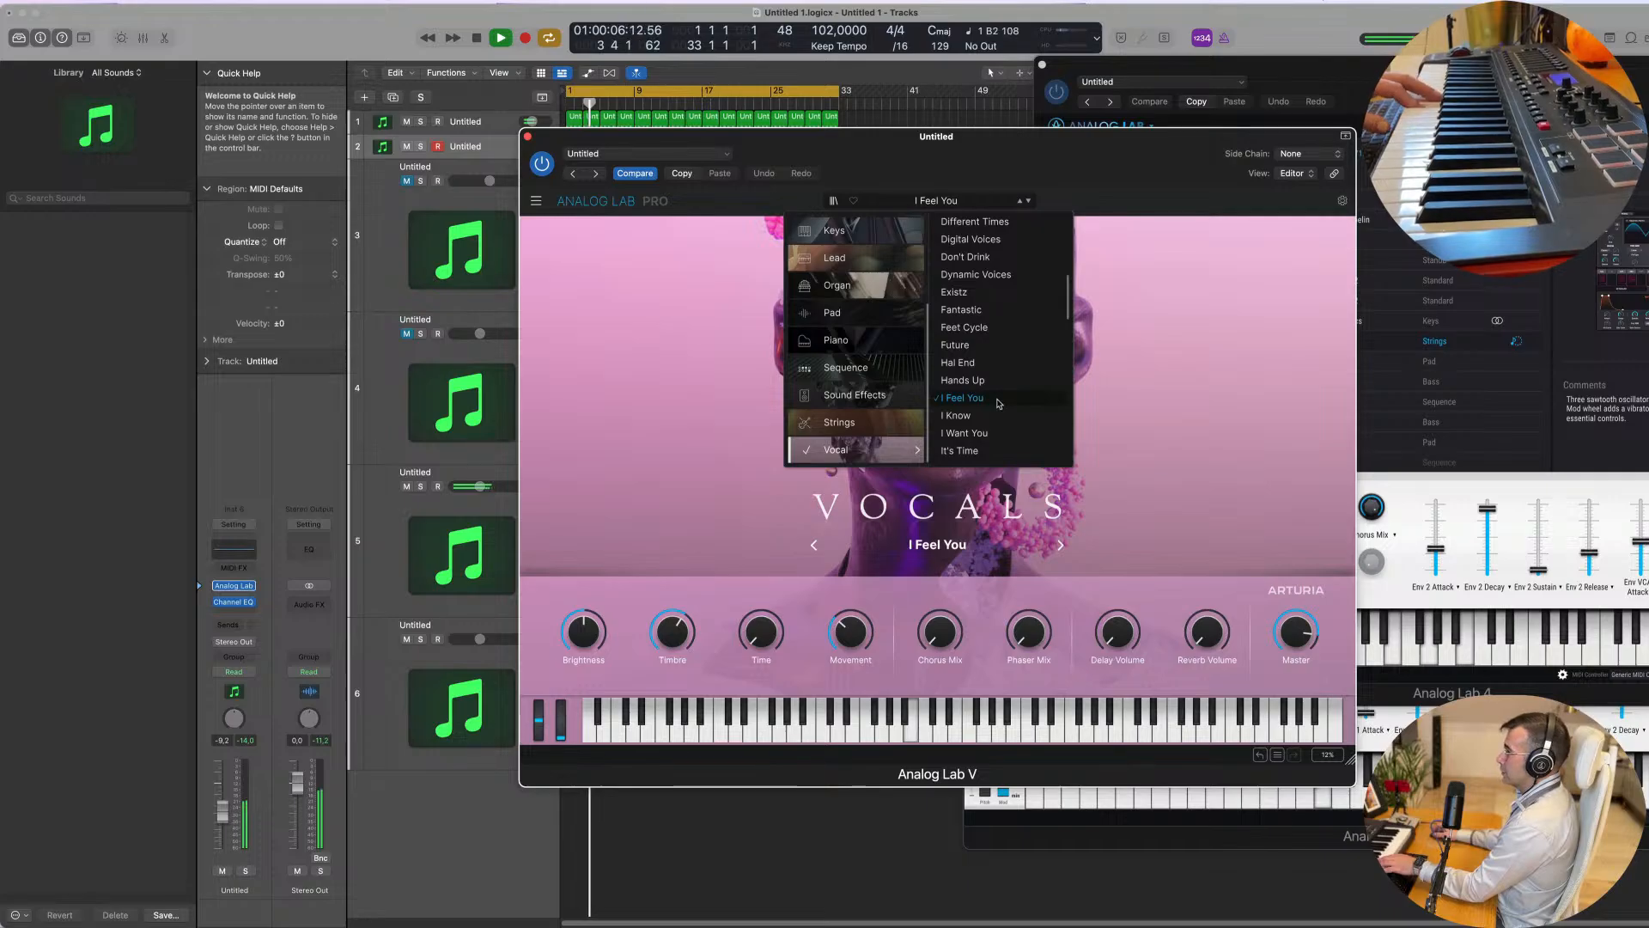
scroll(999, 404, "down", 3)
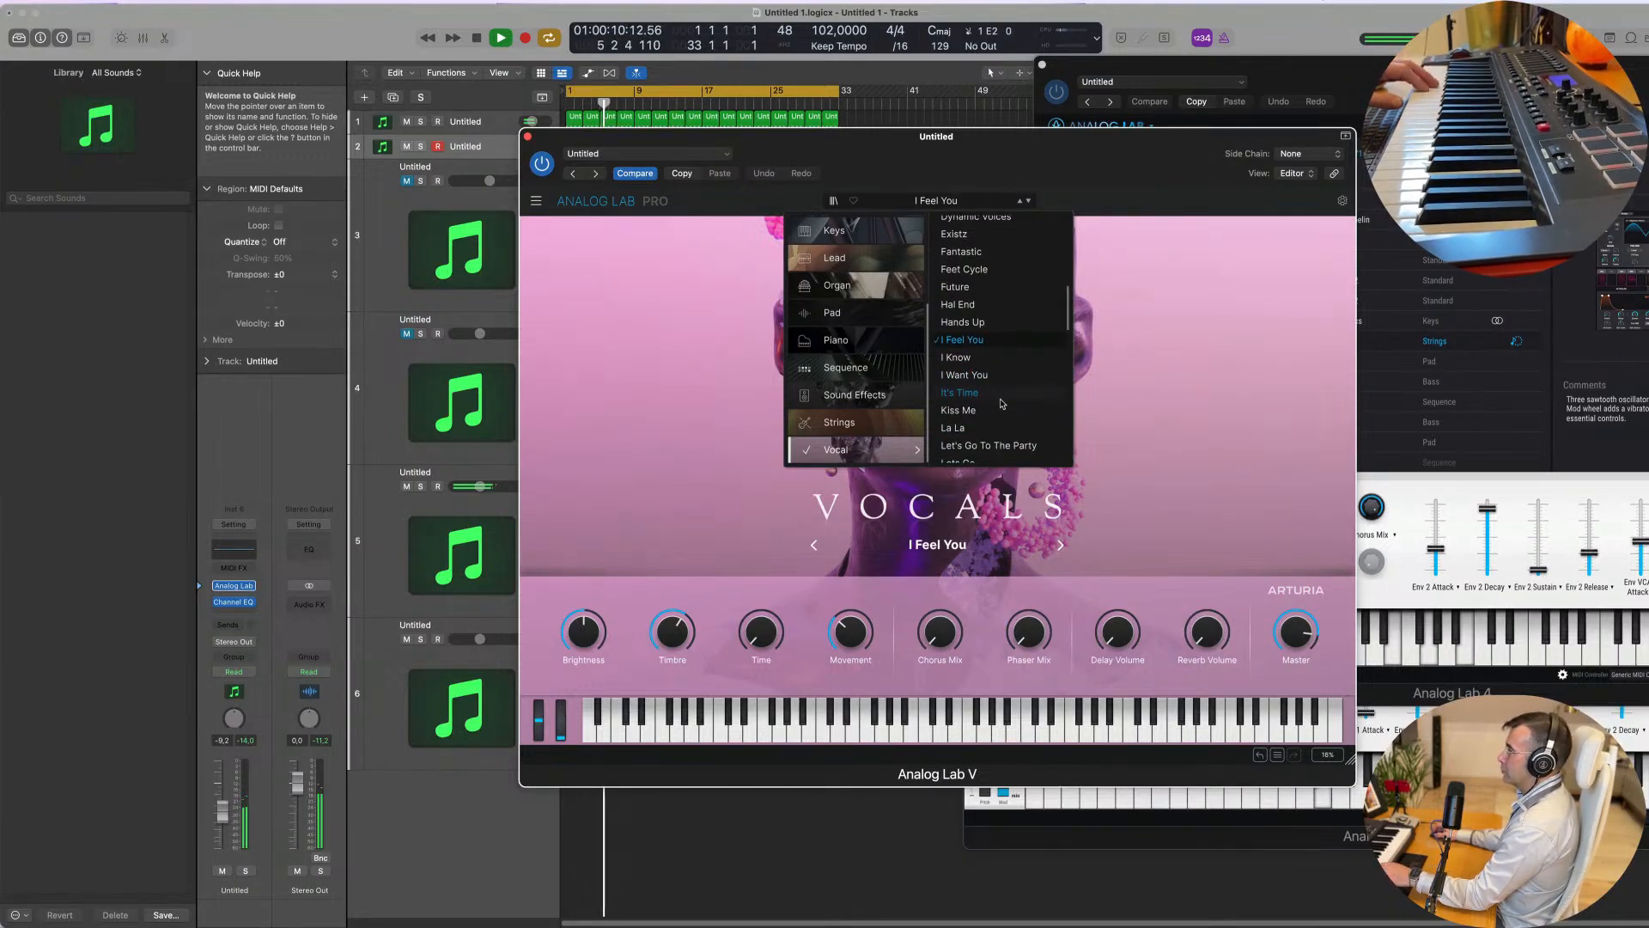
scroll(996, 404, "down", 1)
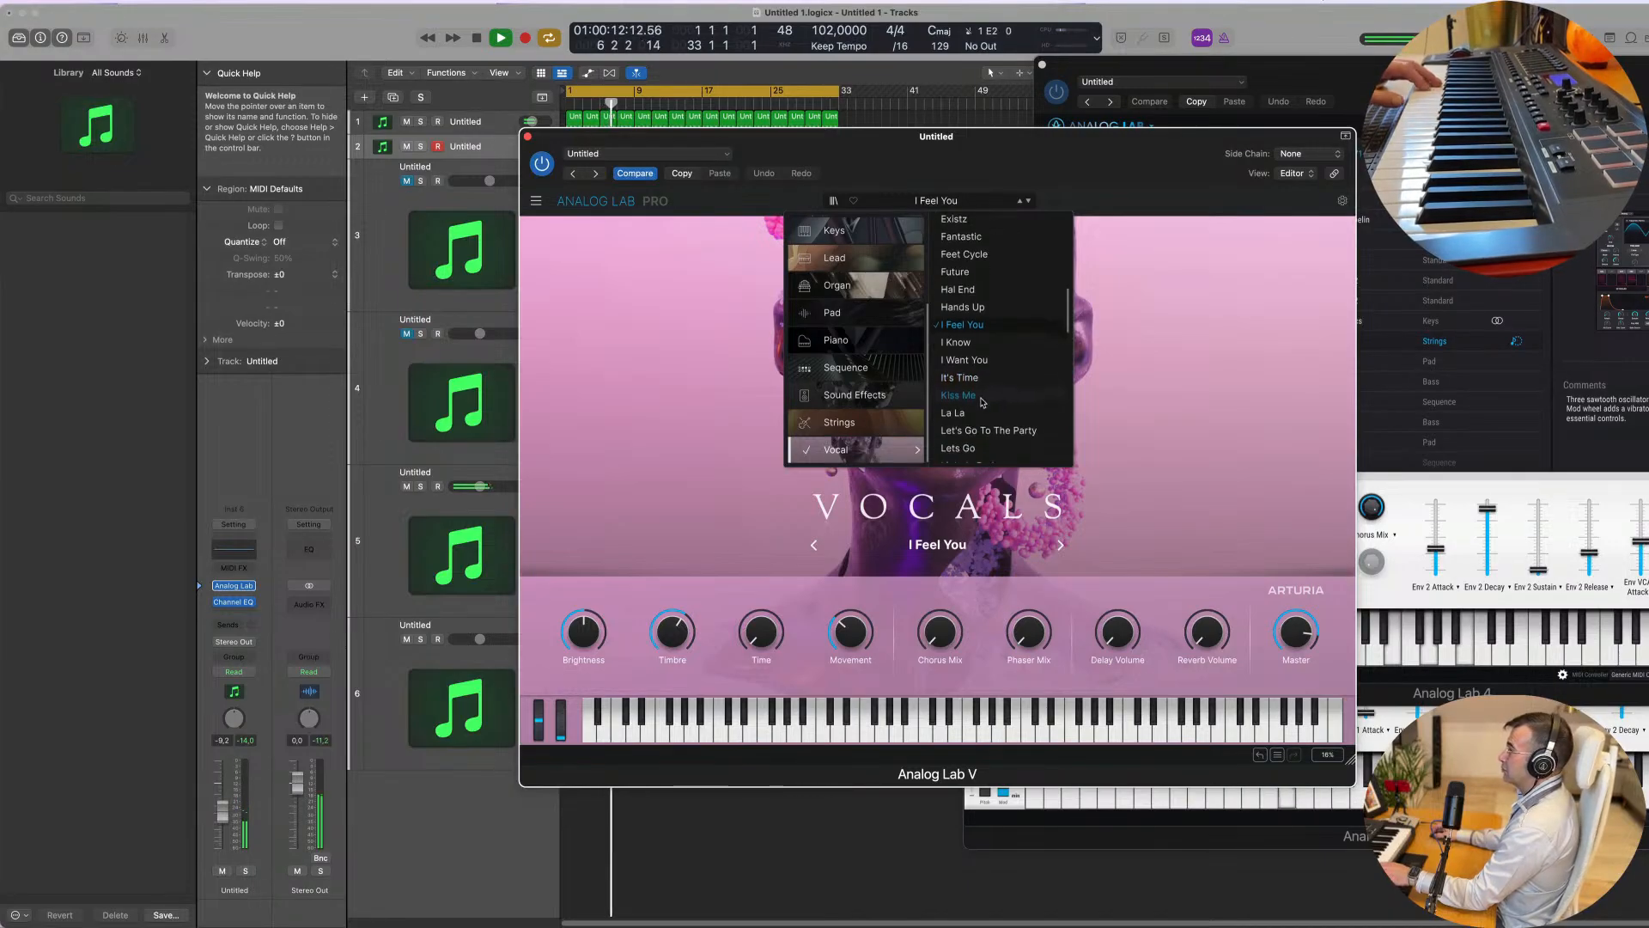
left_click(982, 397)
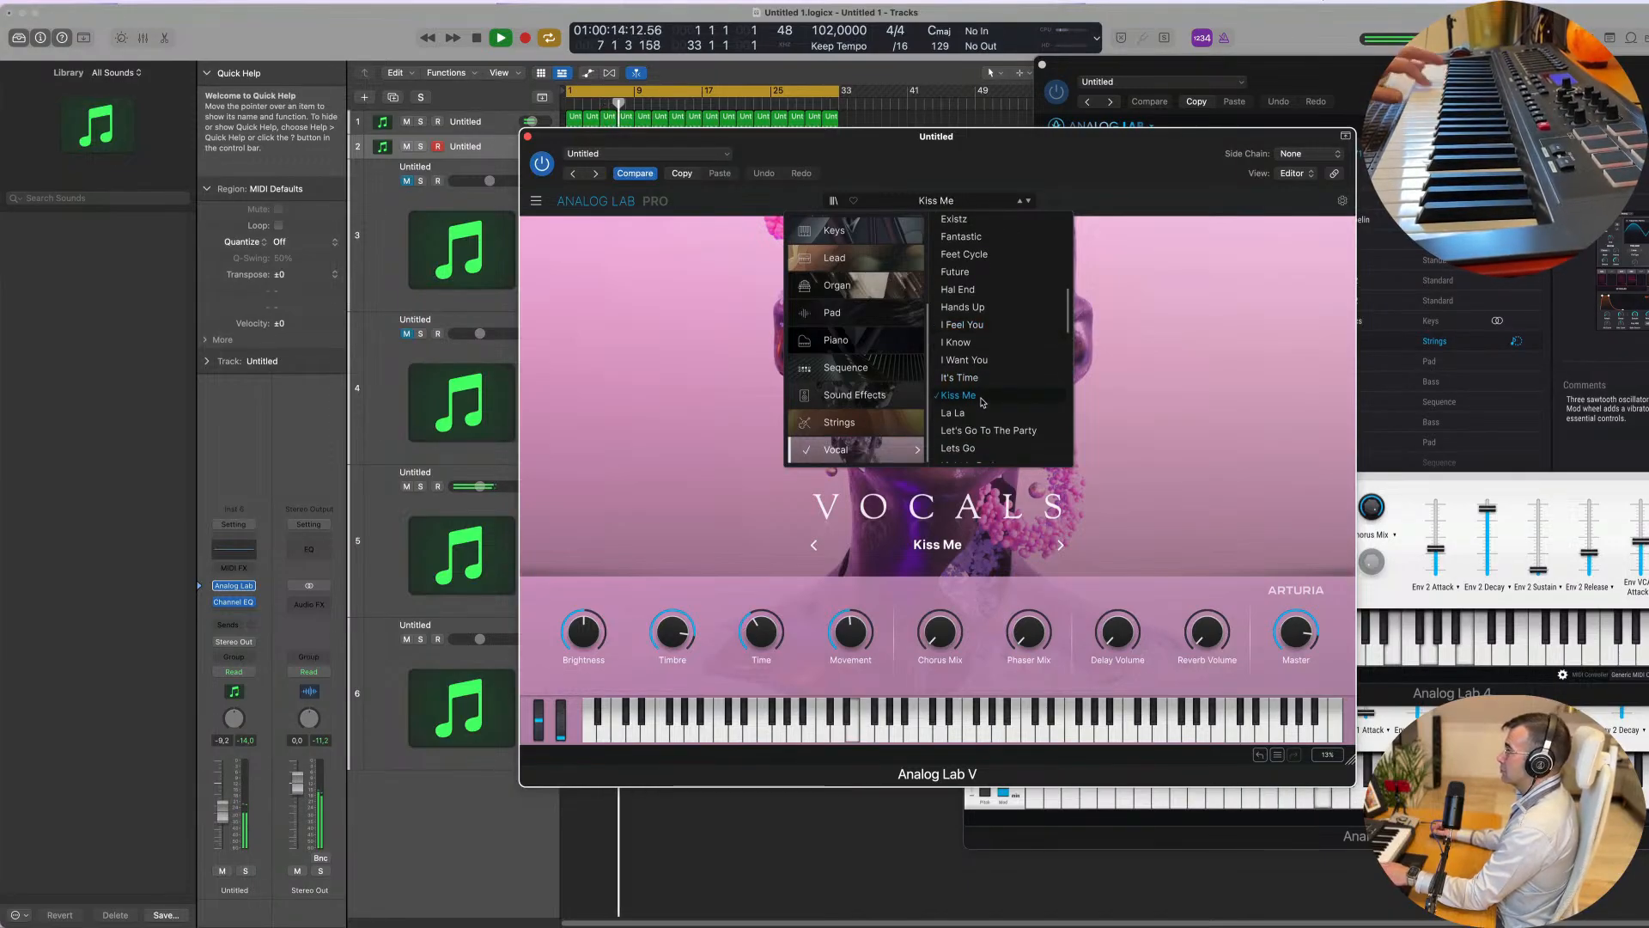
Step: Try the vocal presets La La, Light In Dark and Mermaid Drunk
scroll(996, 400, "down", 1)
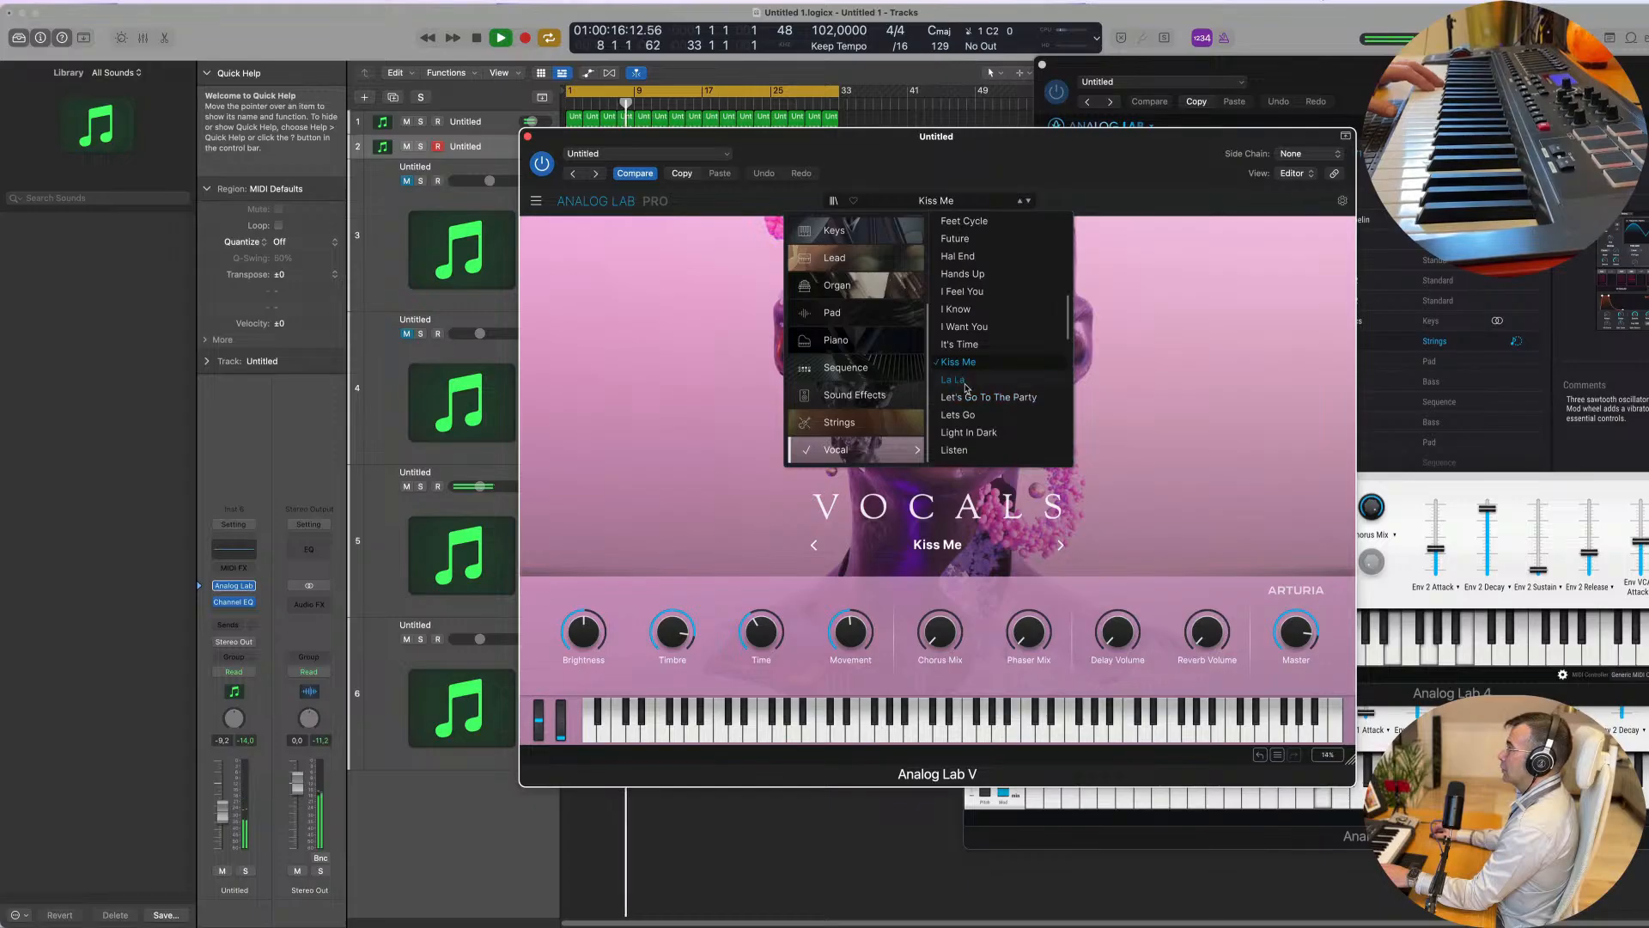
left_click(963, 382)
scroll(1013, 391, "down", 1)
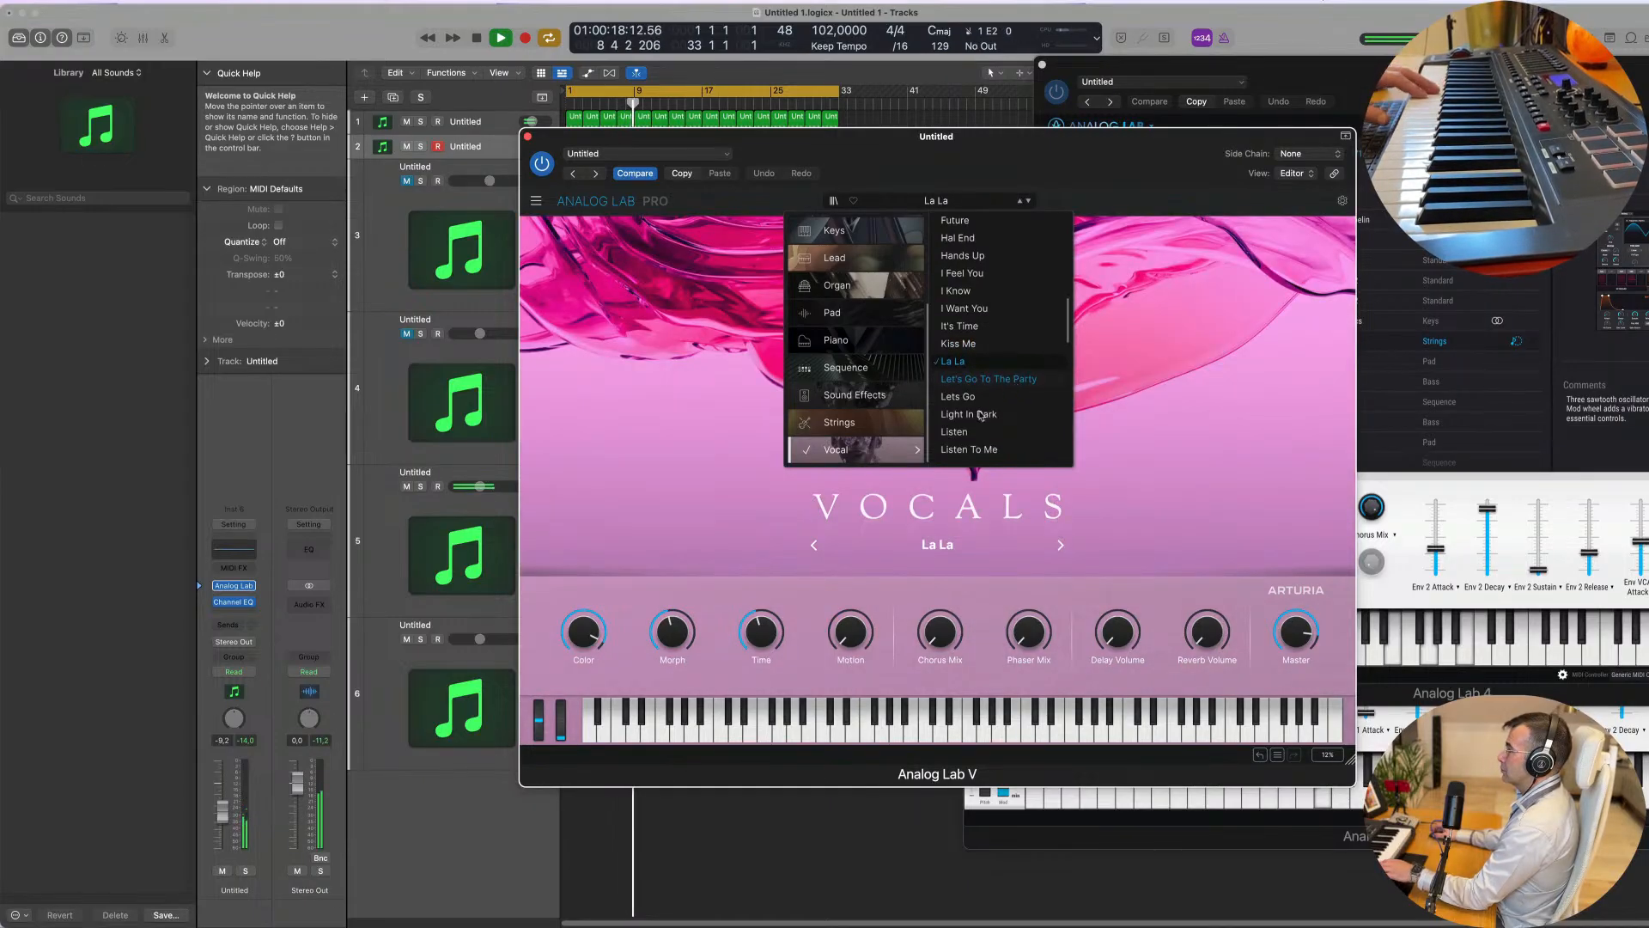
left_click(971, 416)
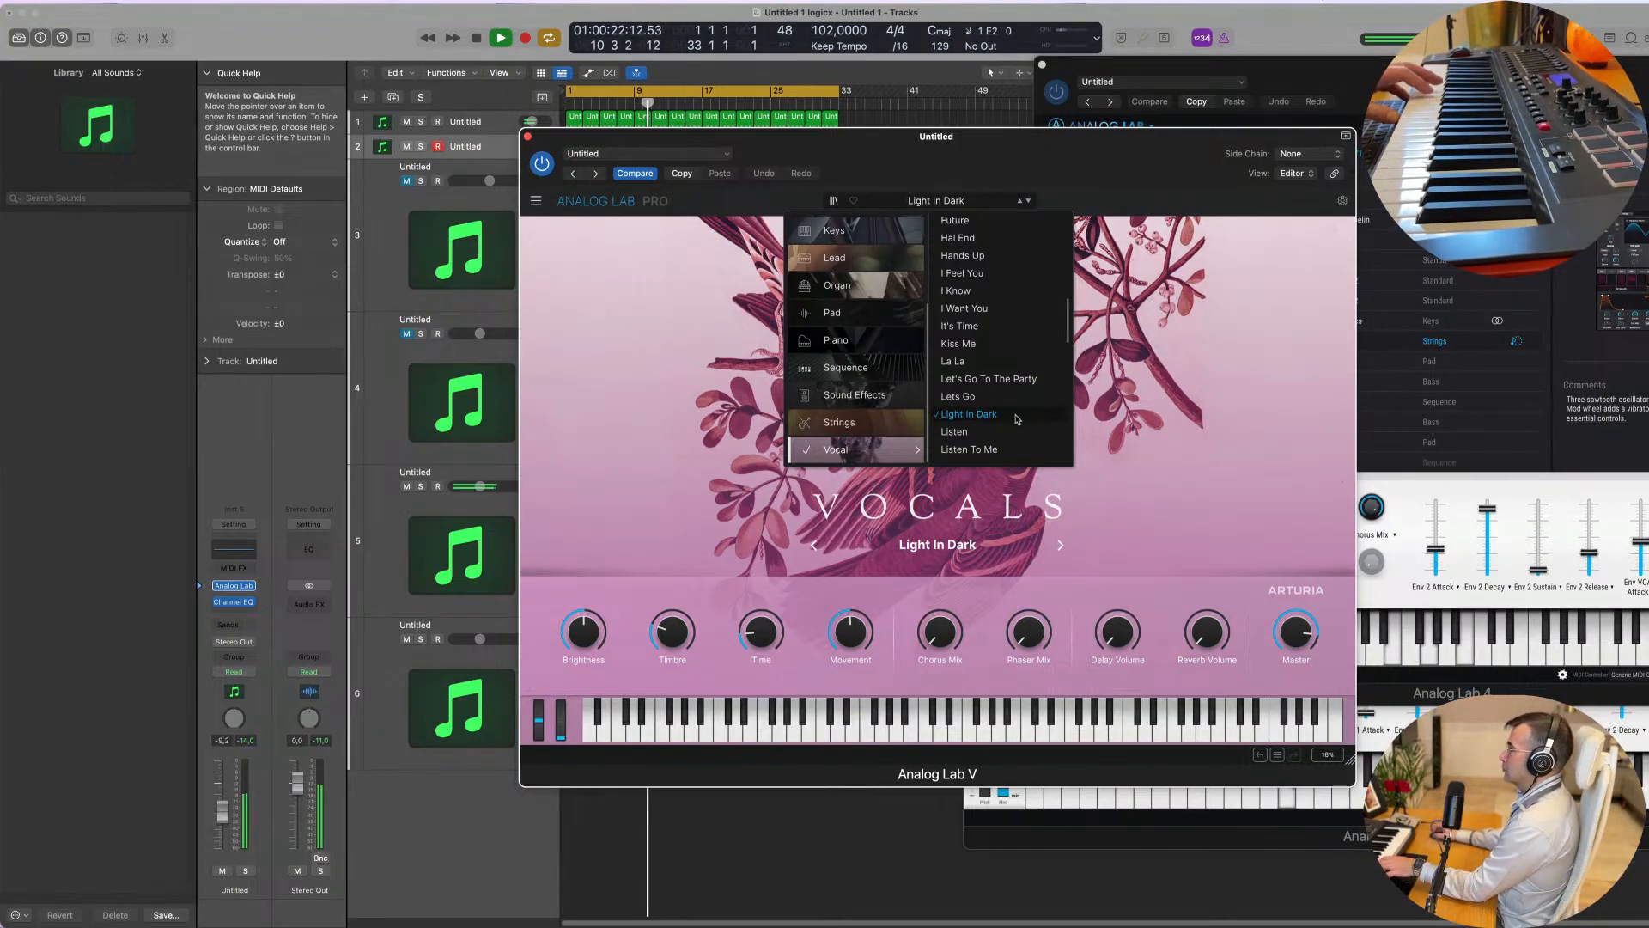
scroll(1005, 412, "down", 3)
left_click(987, 401)
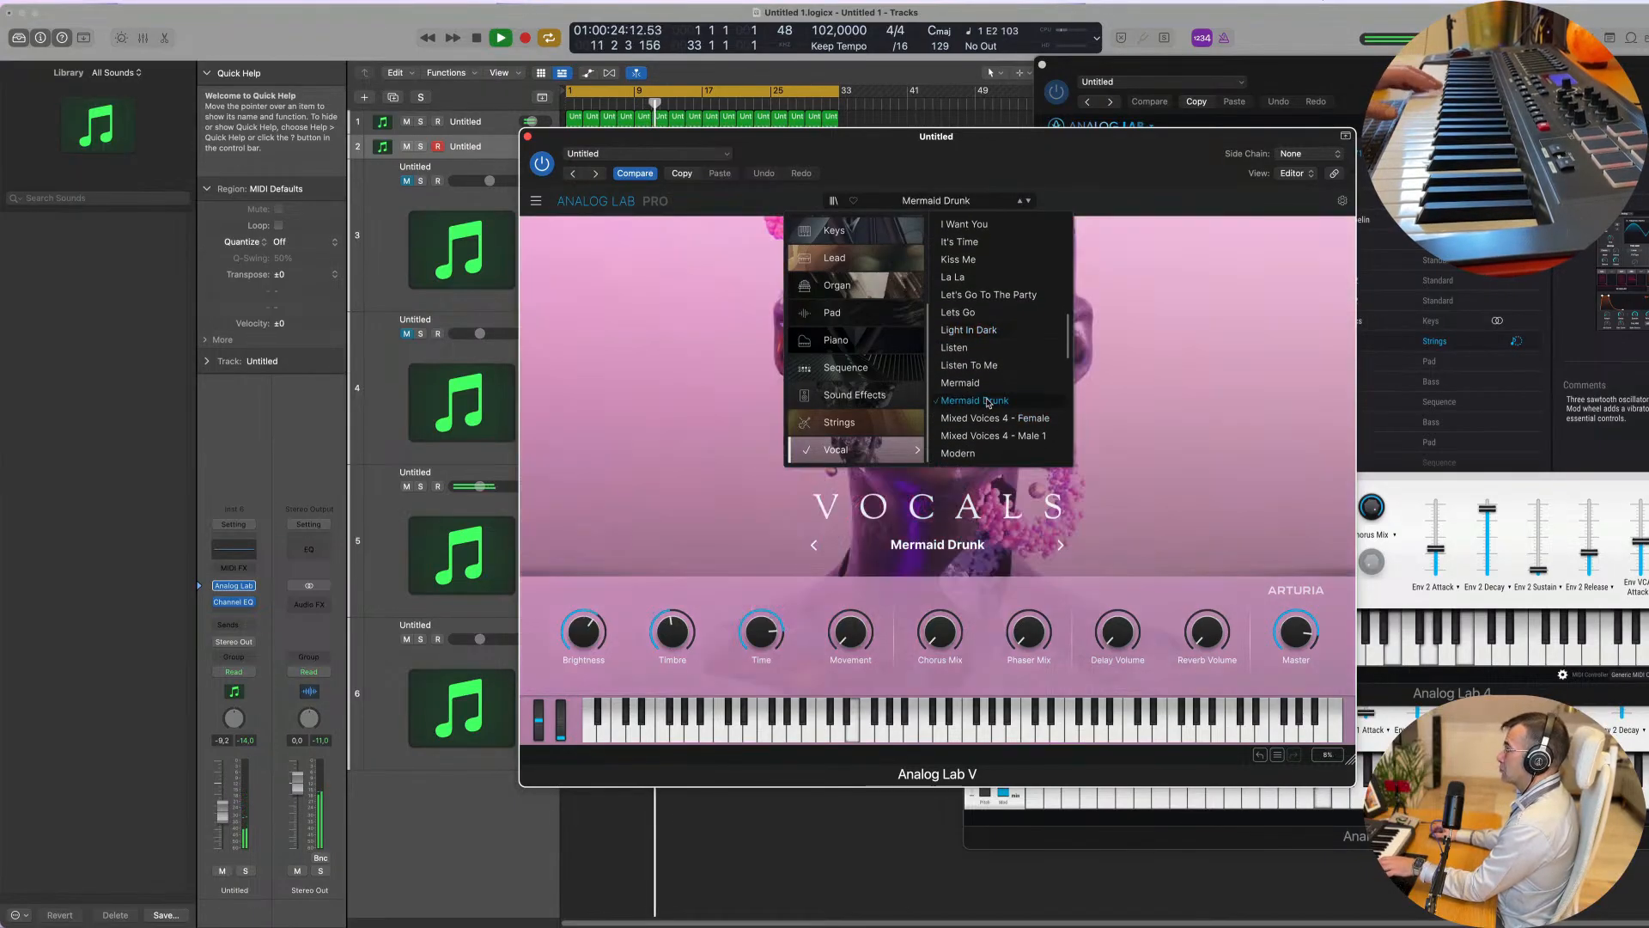
Step: Audition the vocal presets Mixed Voices 4 - Female and Modern
scroll(1012, 395, "down", 1)
left_click(996, 402)
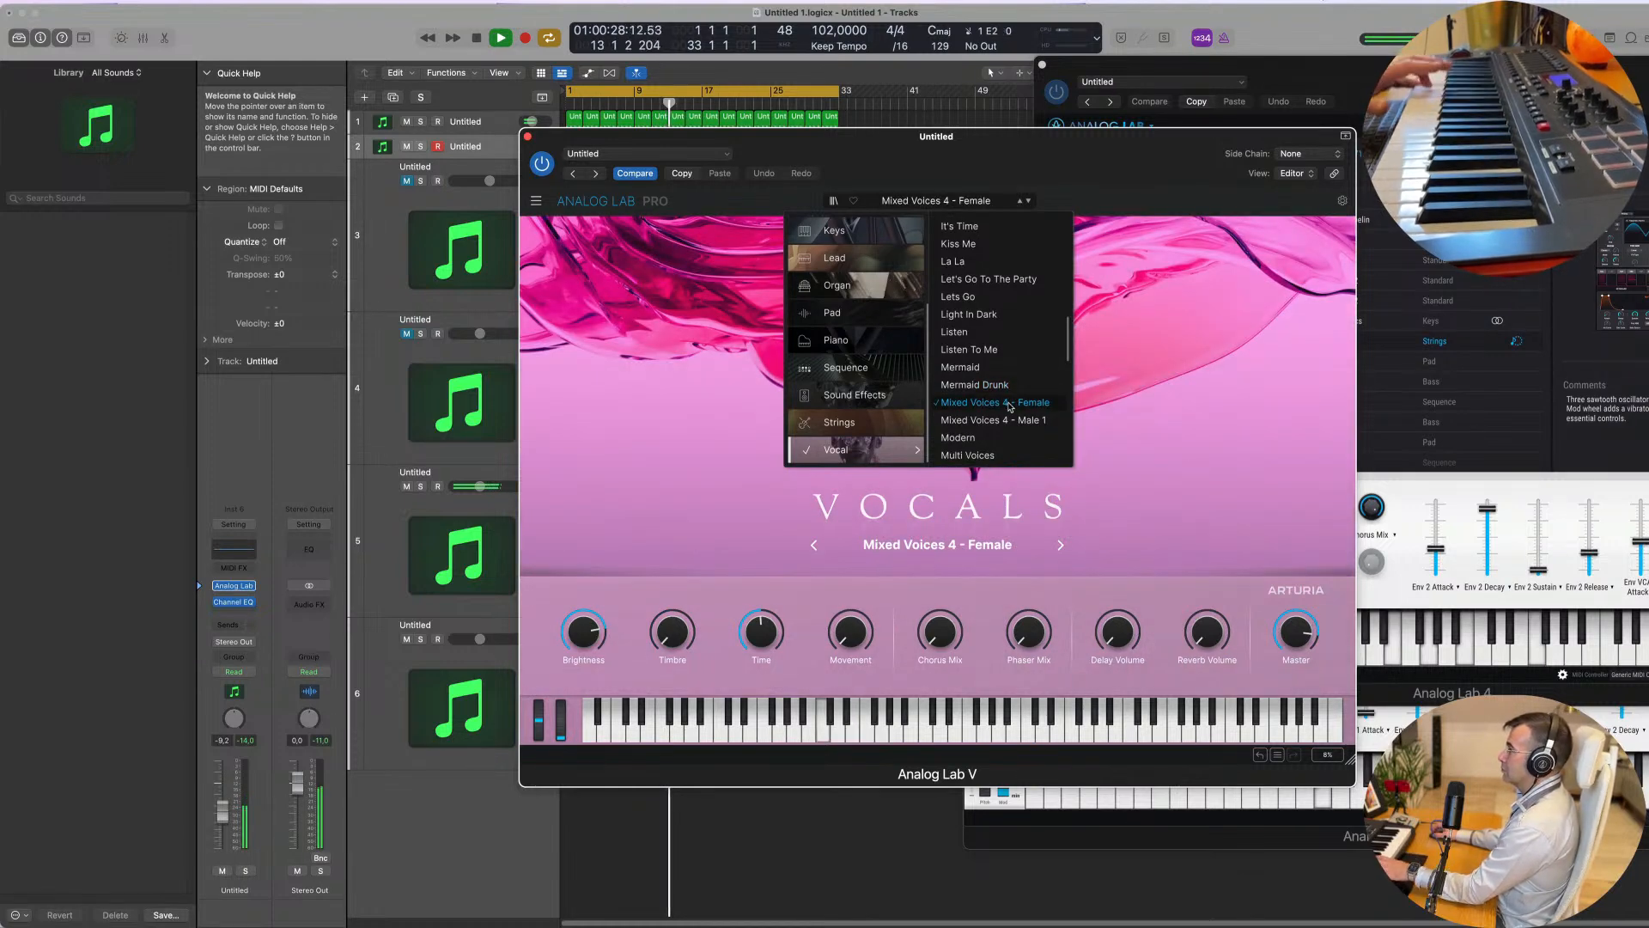
scroll(1010, 408, "down", 1)
left_click(977, 434)
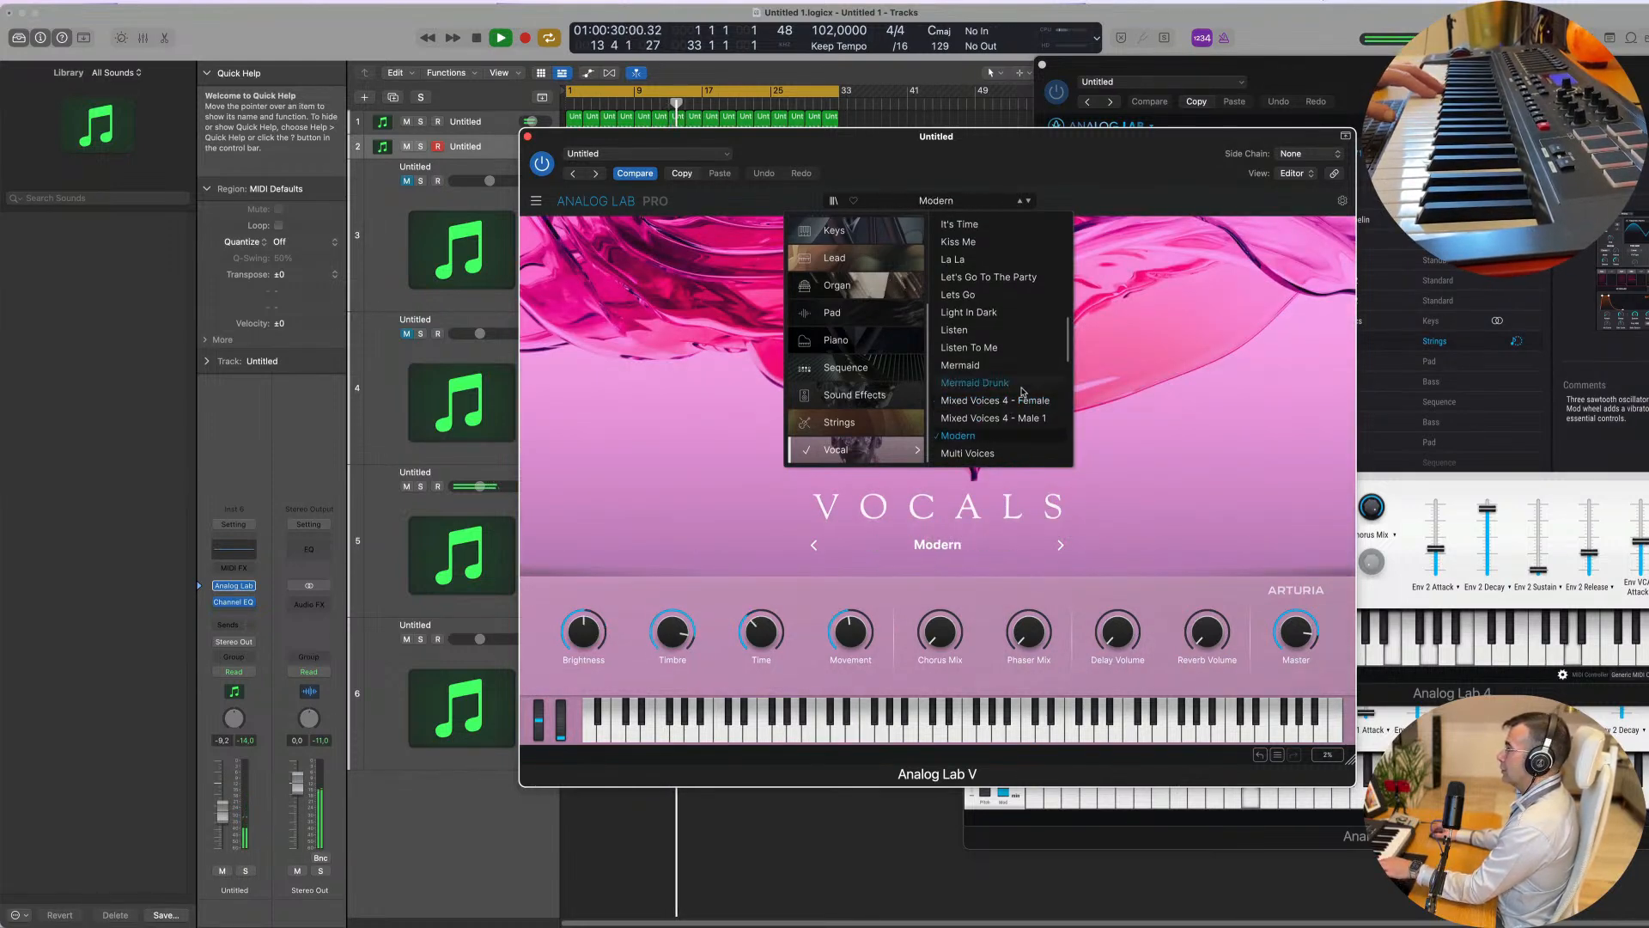
scroll(1027, 378, "down", 3)
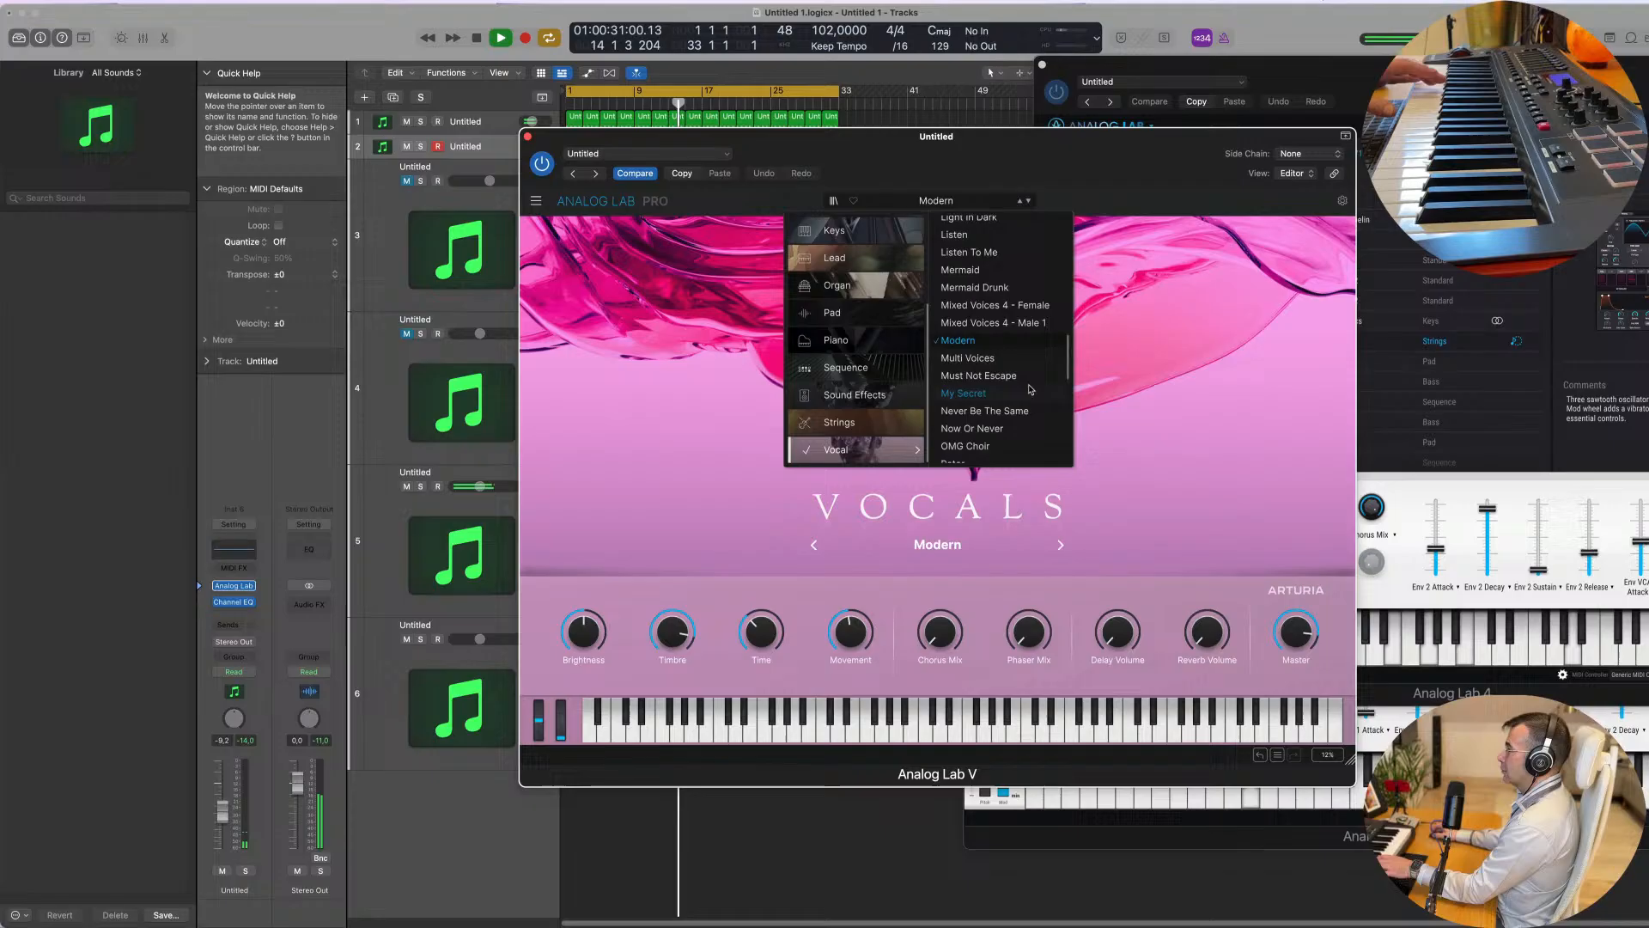
Step: Try the vocal presets Multi Voices and Must Not Escape, and load My Secret on track 2
left_click(973, 350)
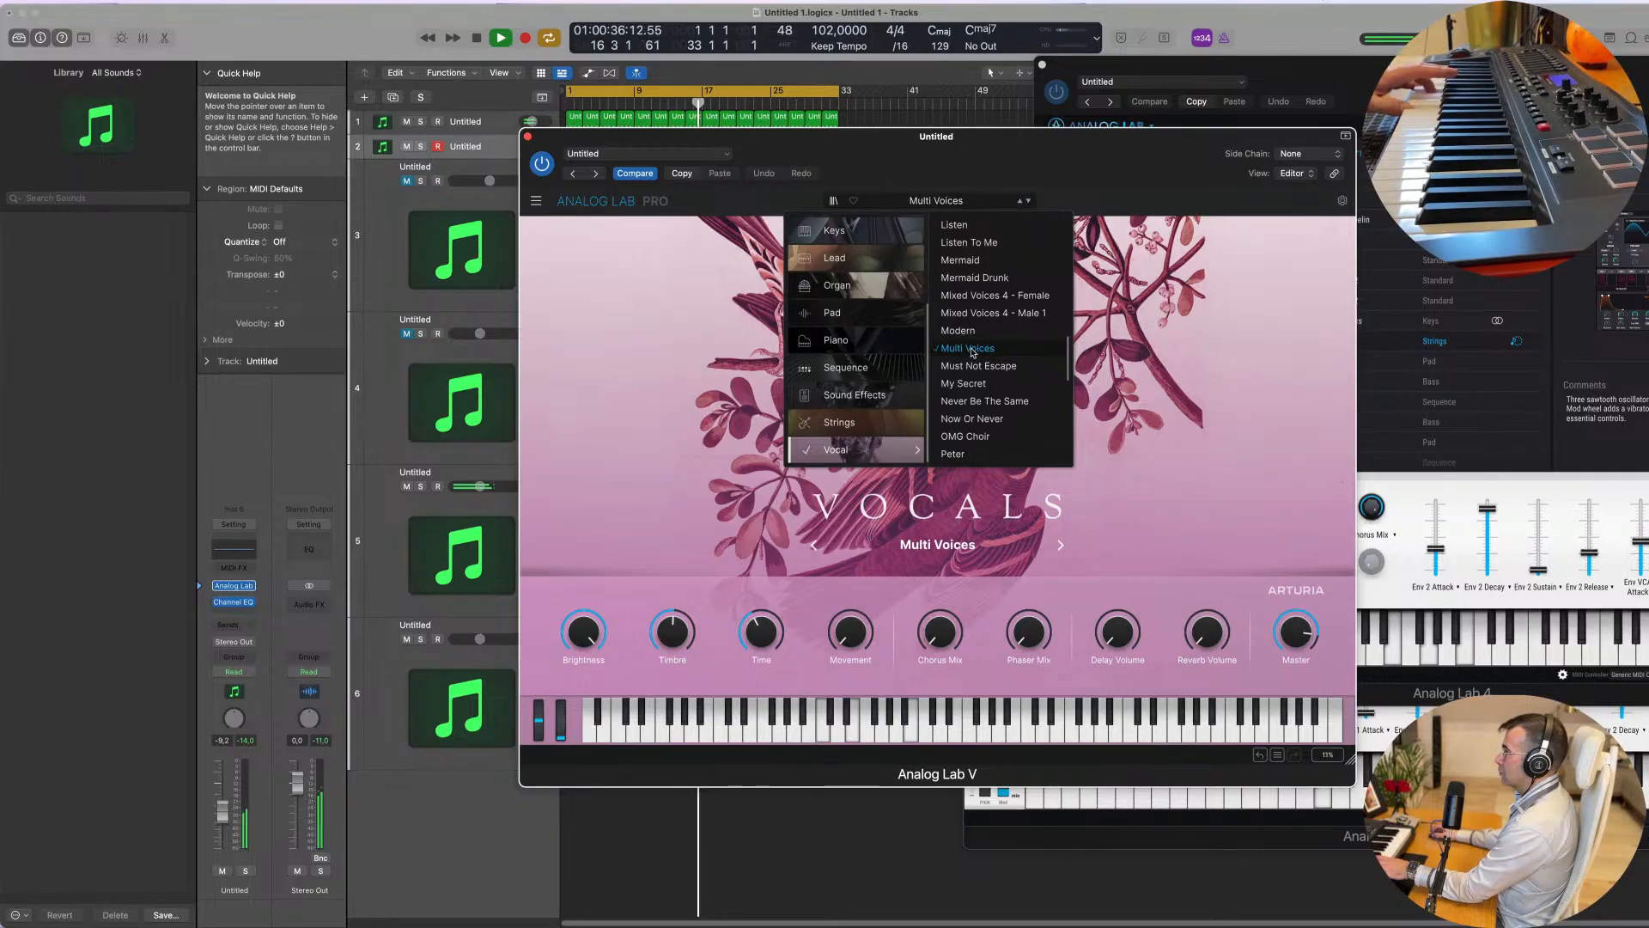
scroll(981, 352, "down", 1)
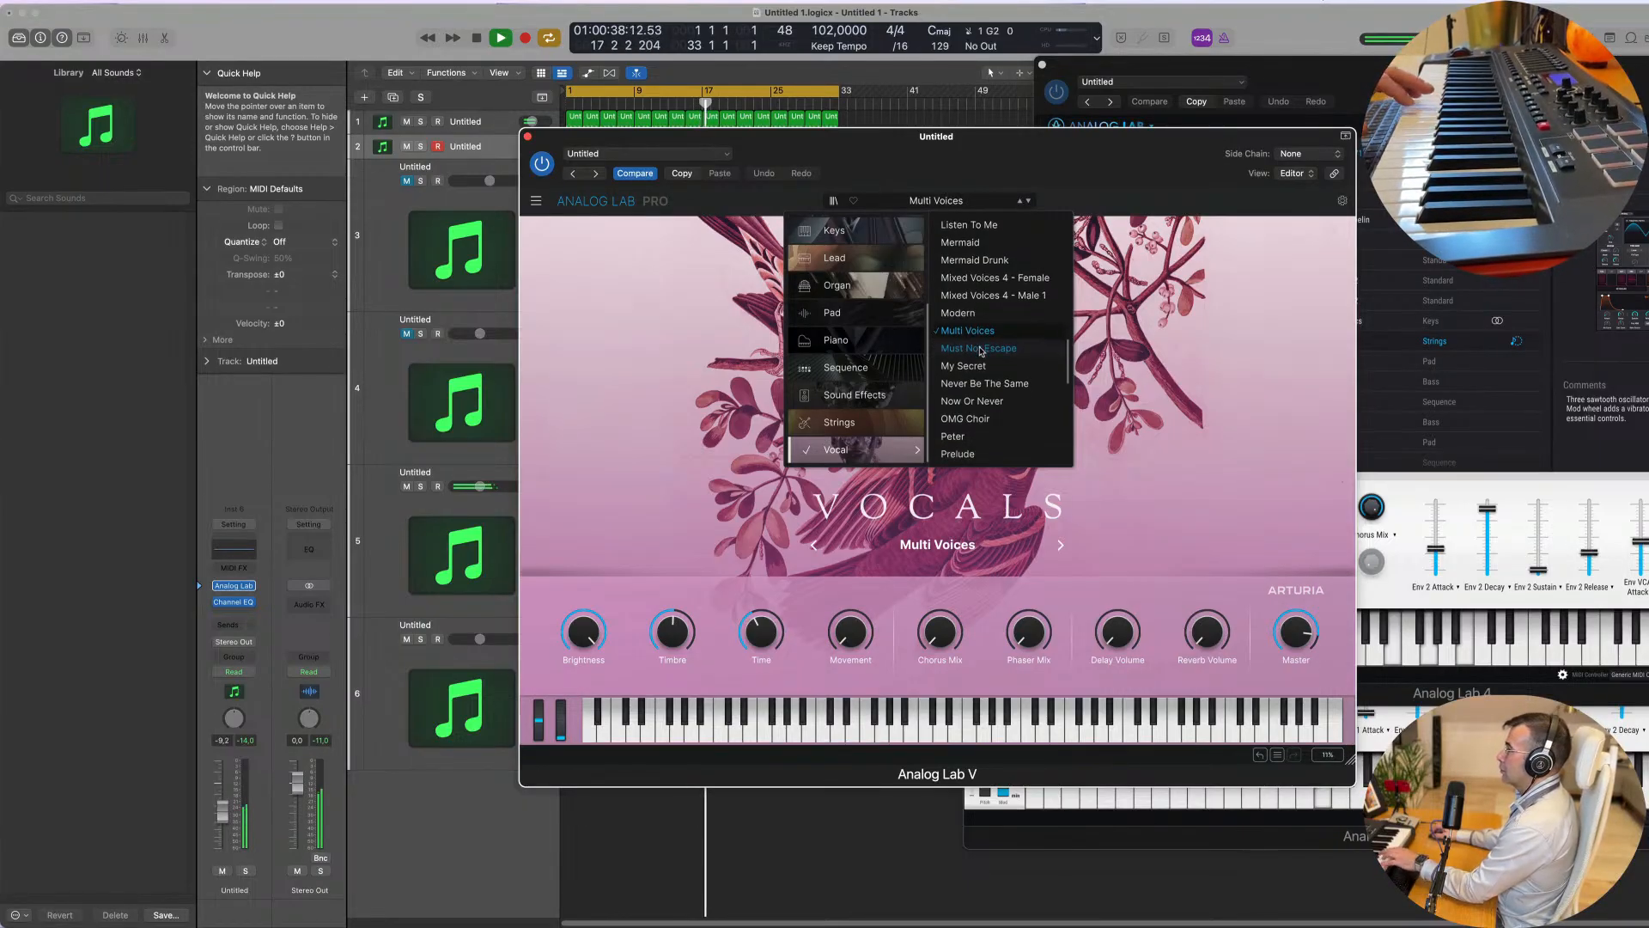
left_click(981, 349)
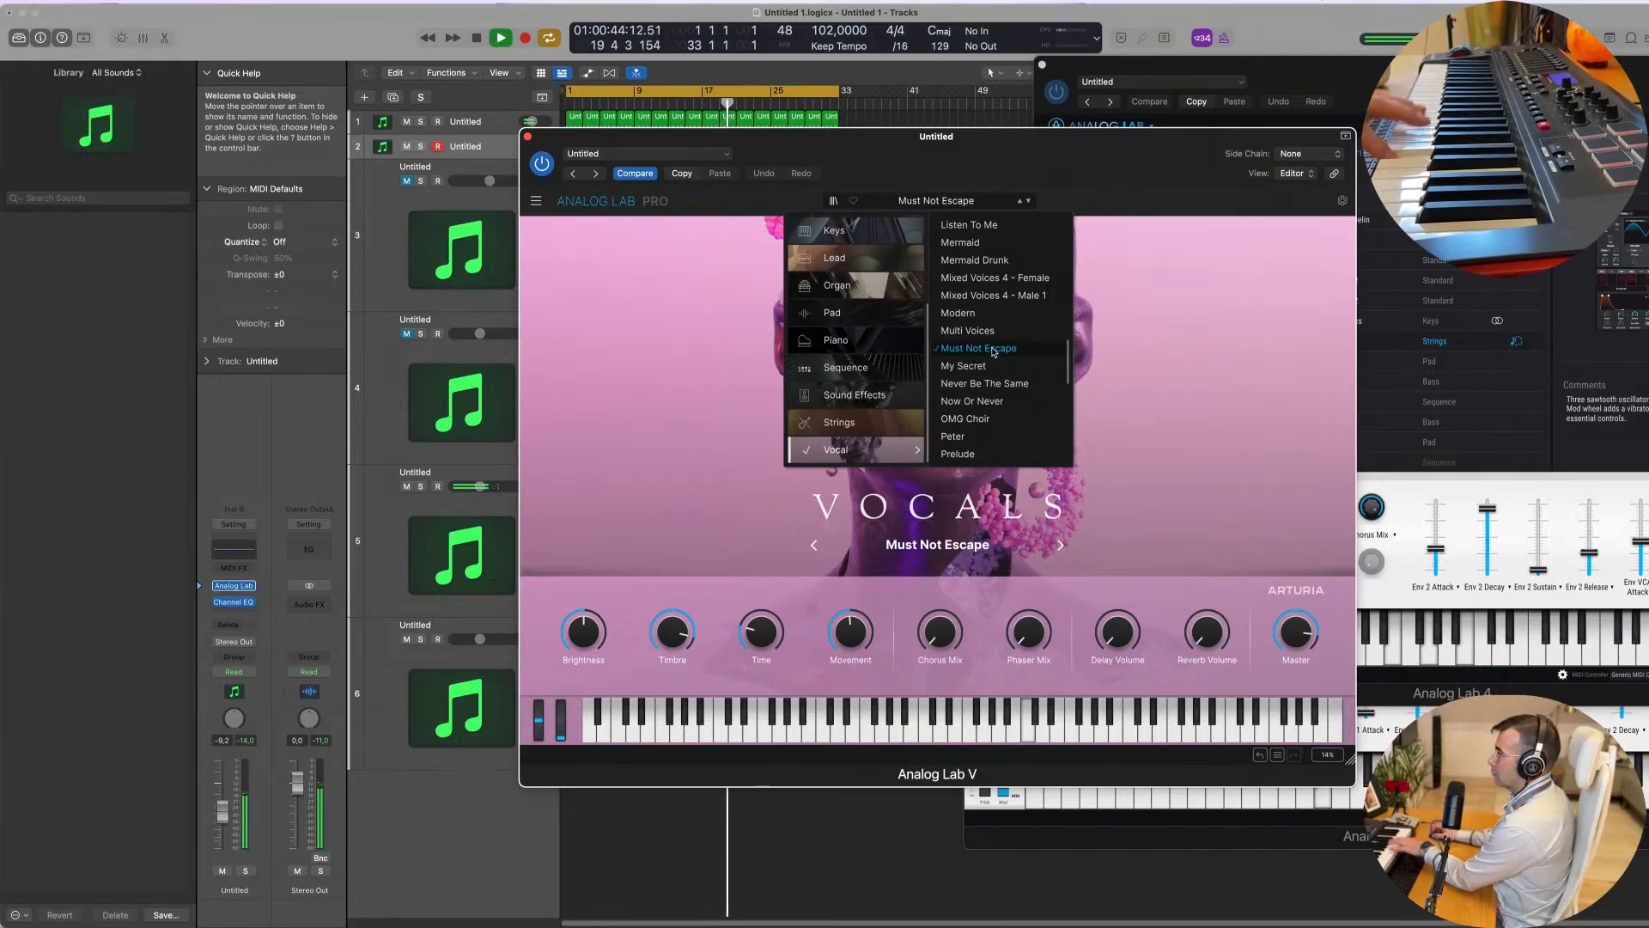
left_click(974, 369)
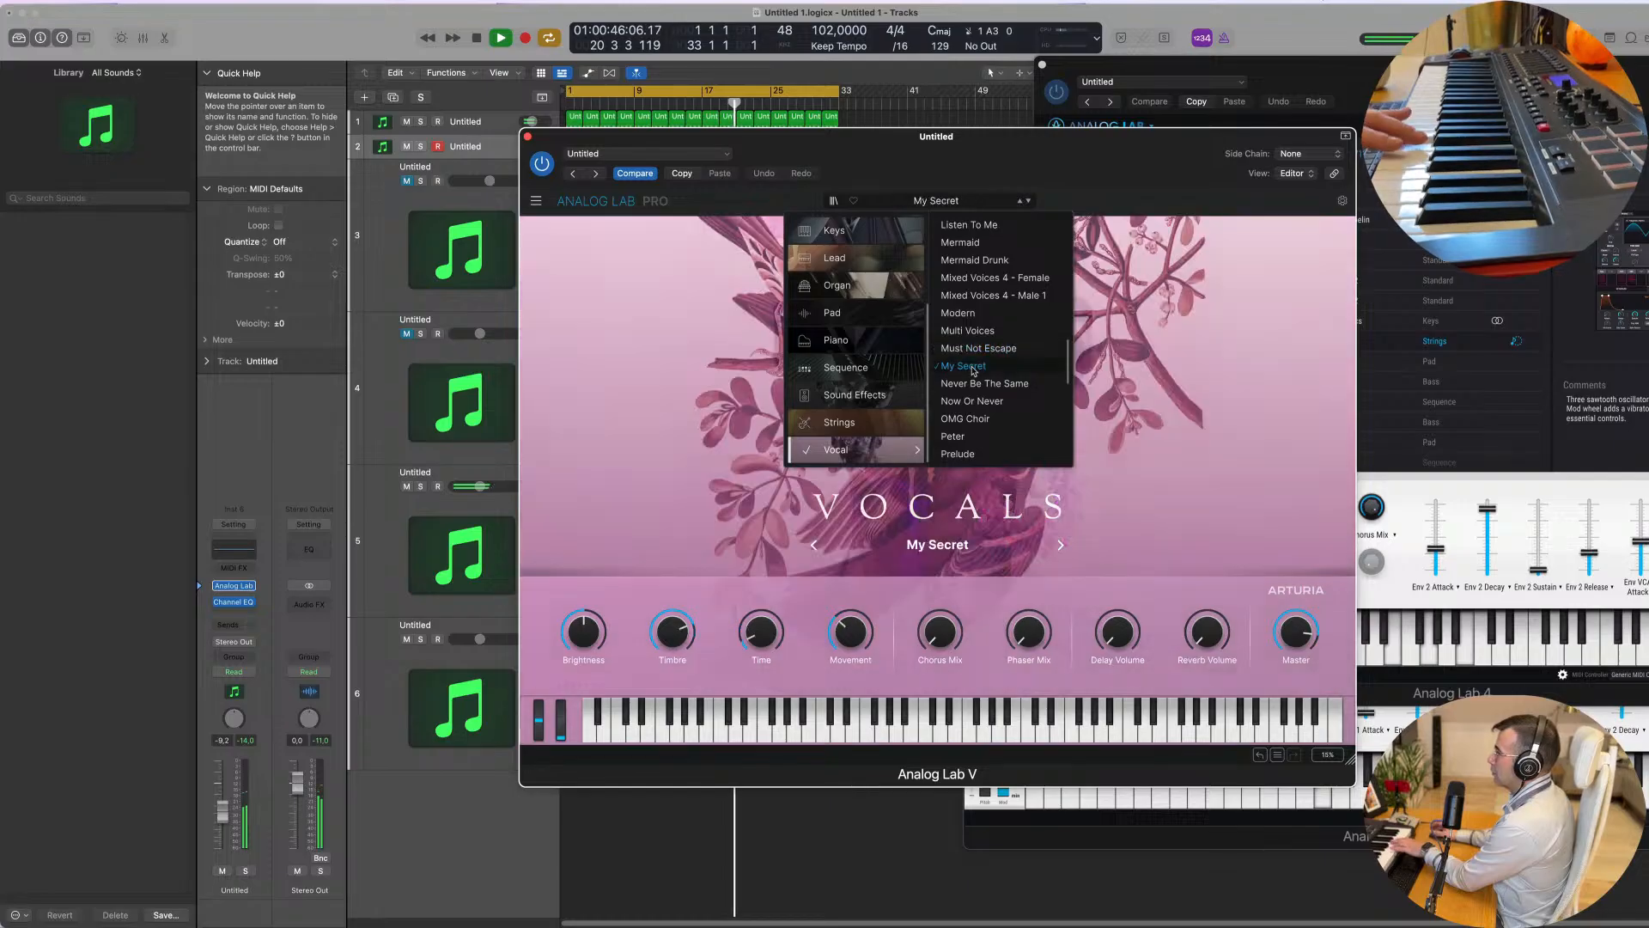
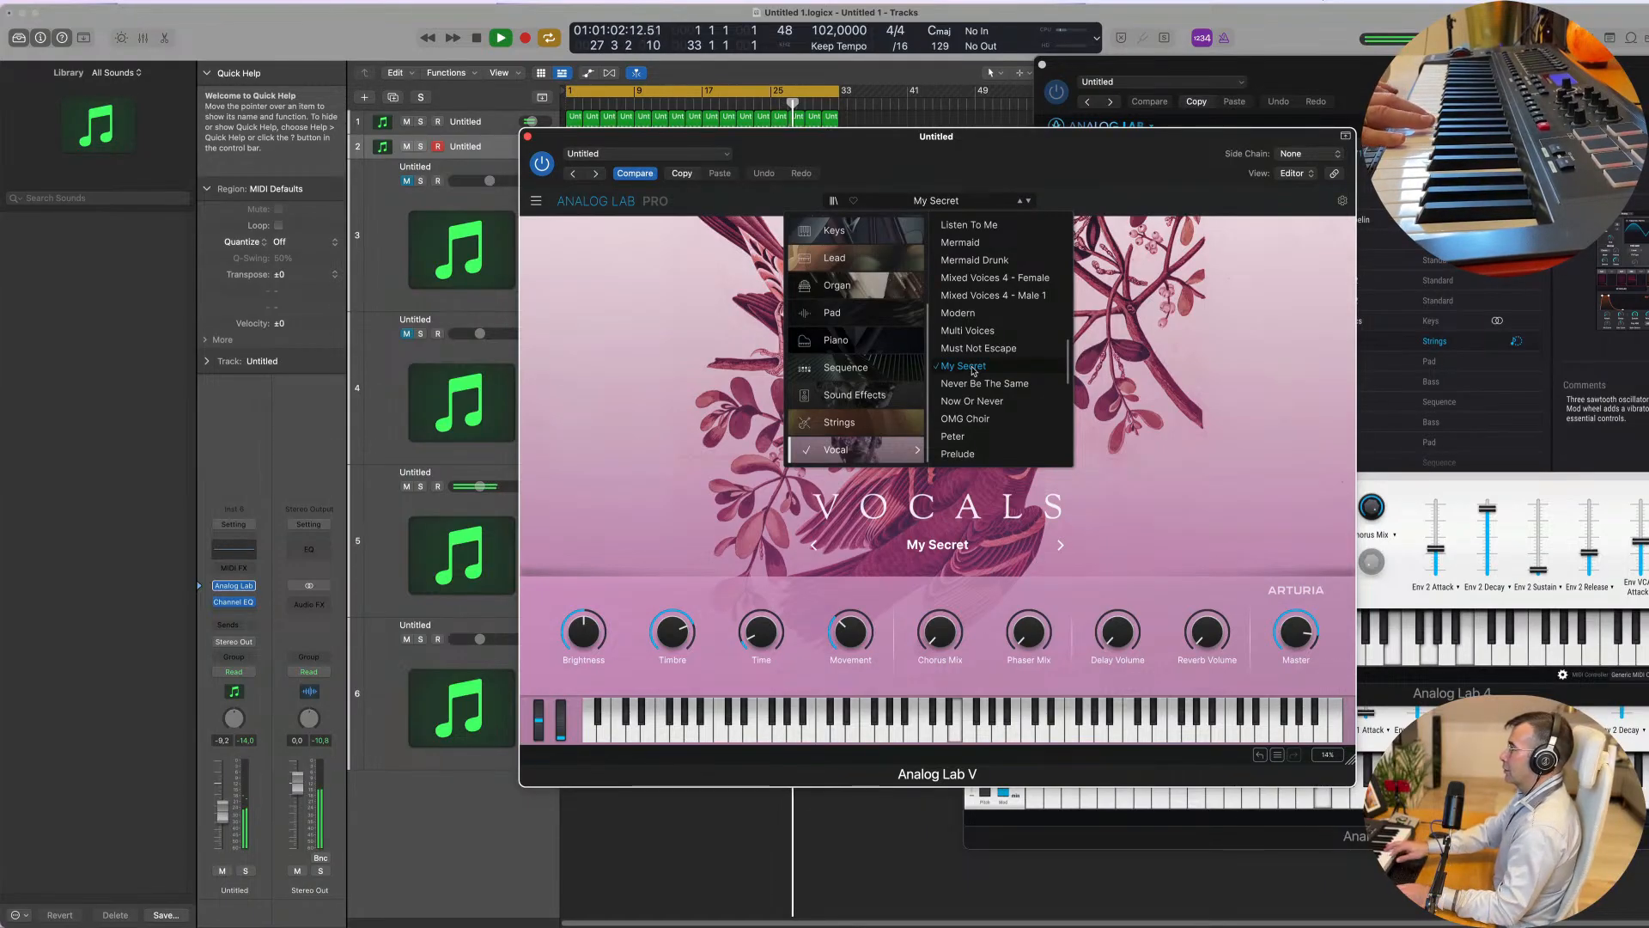
Step: Record a short vocal note on track 2 and align the region and its note with the start of bar 1
left_click_drag(859, 136, 1506, 286)
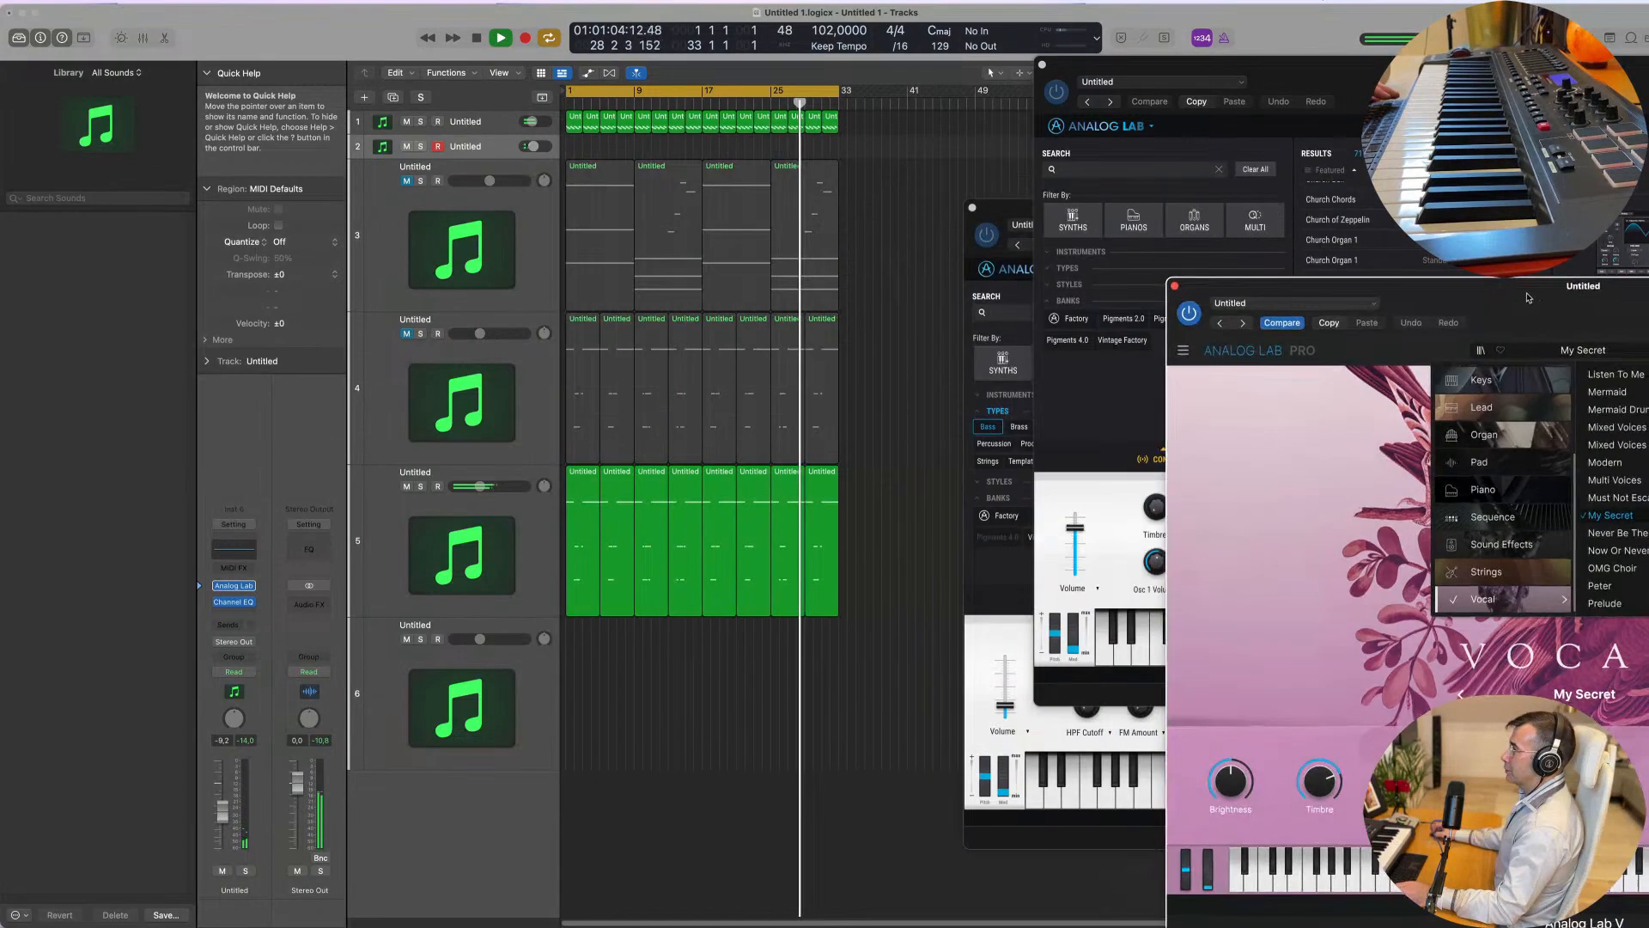
left_click(507, 156)
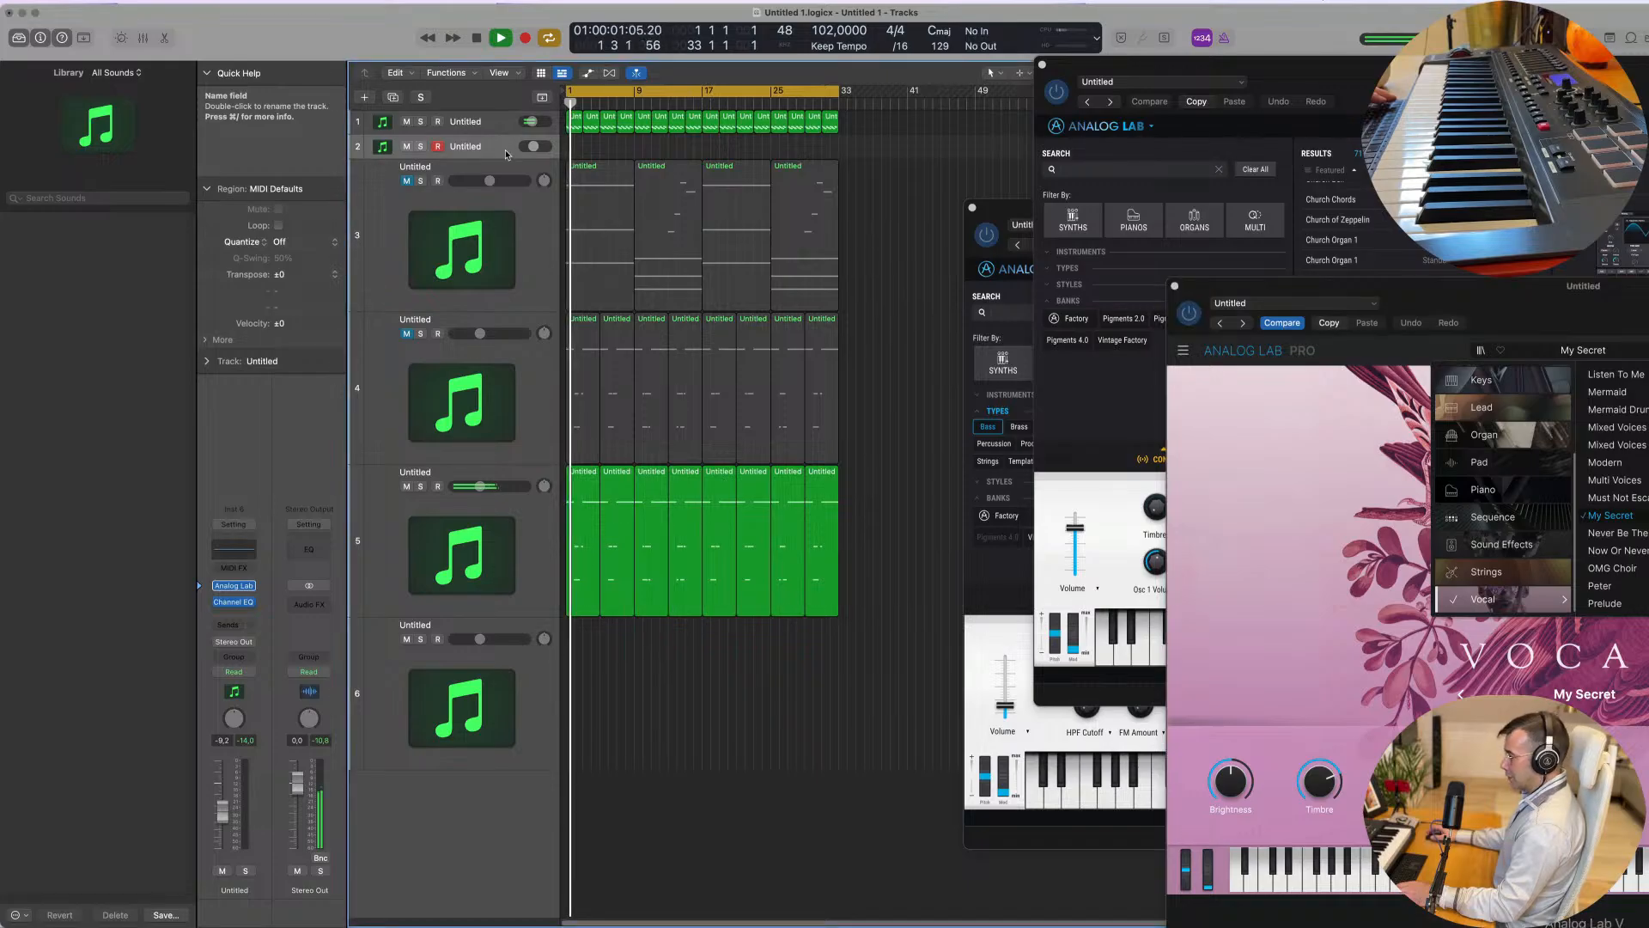
key("r")
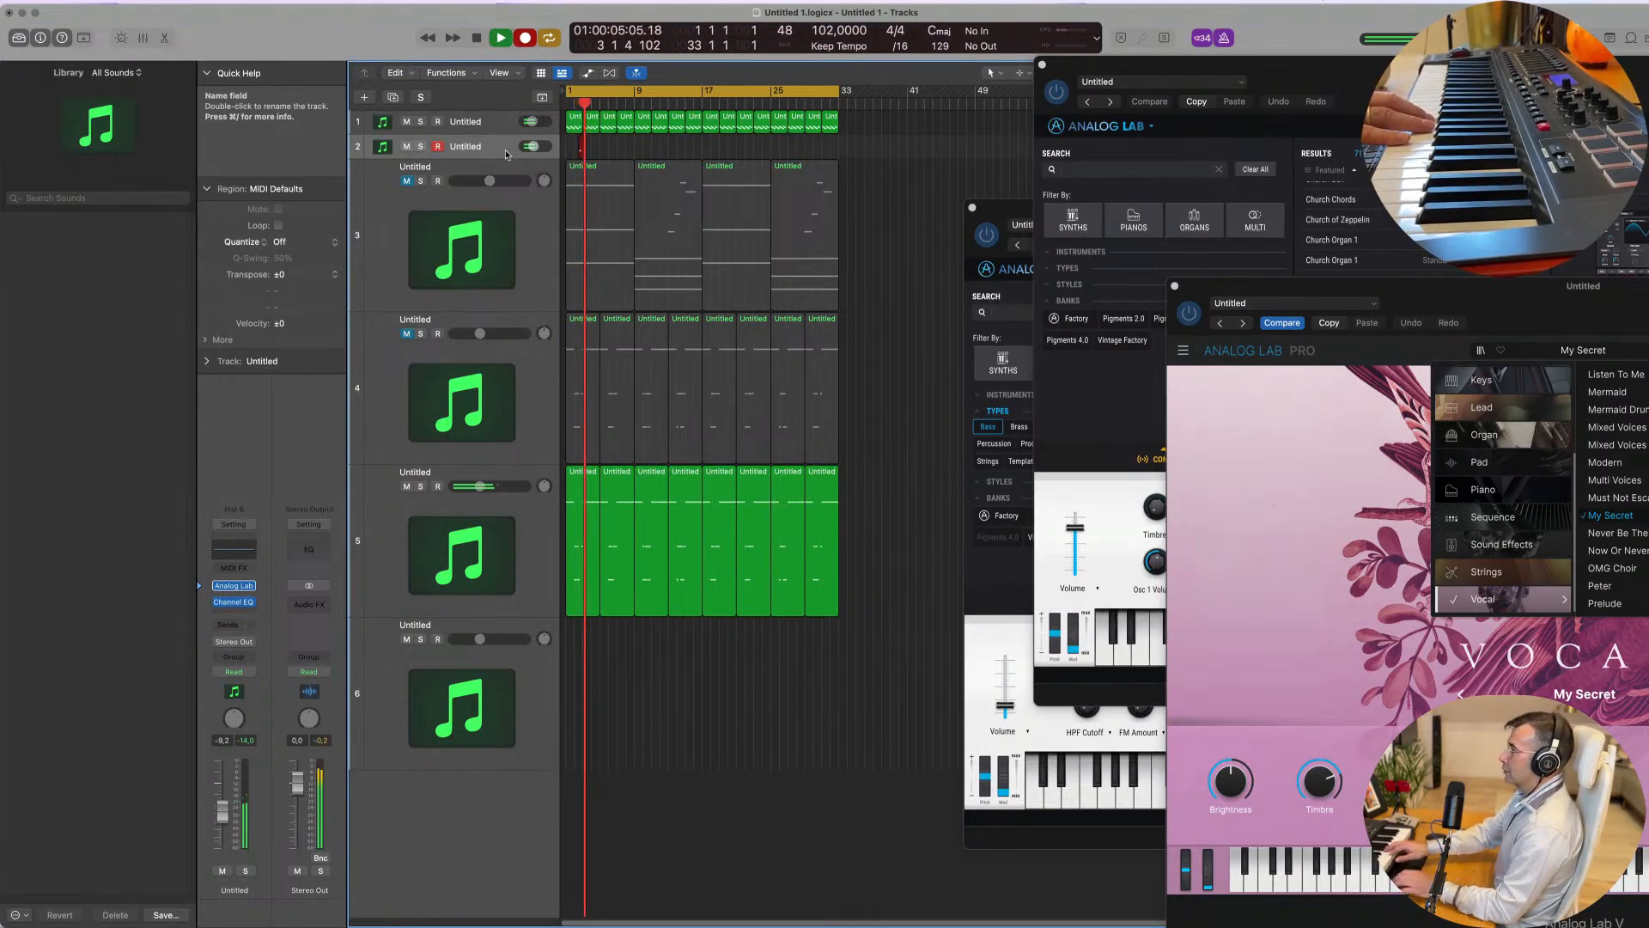
key("space")
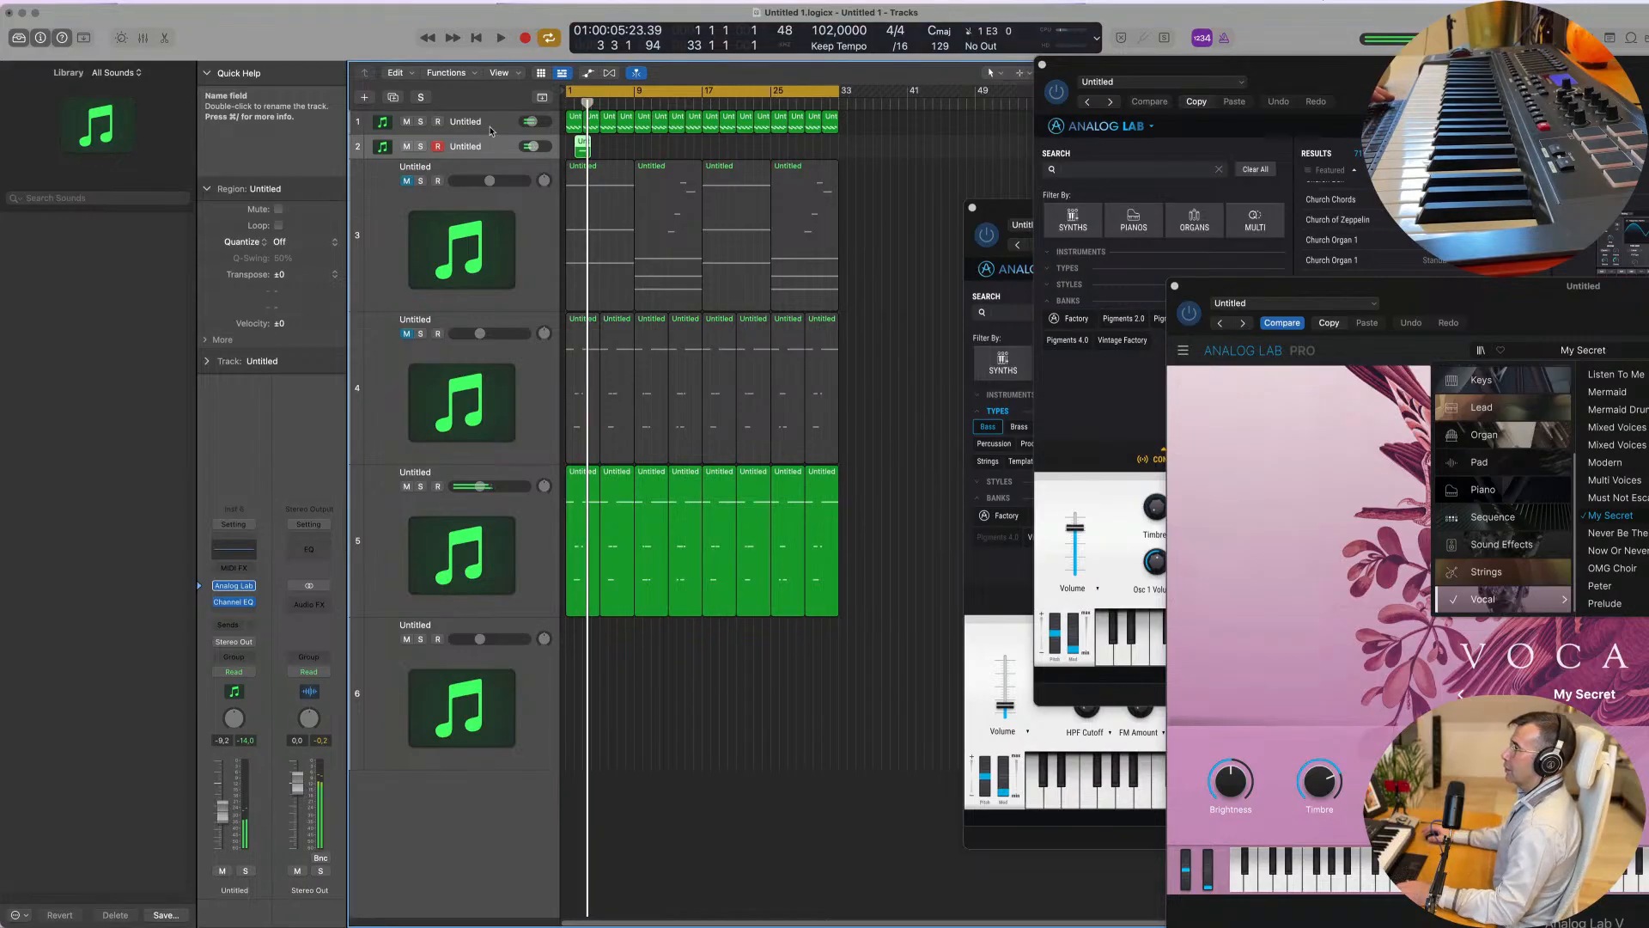
double_click(575, 145)
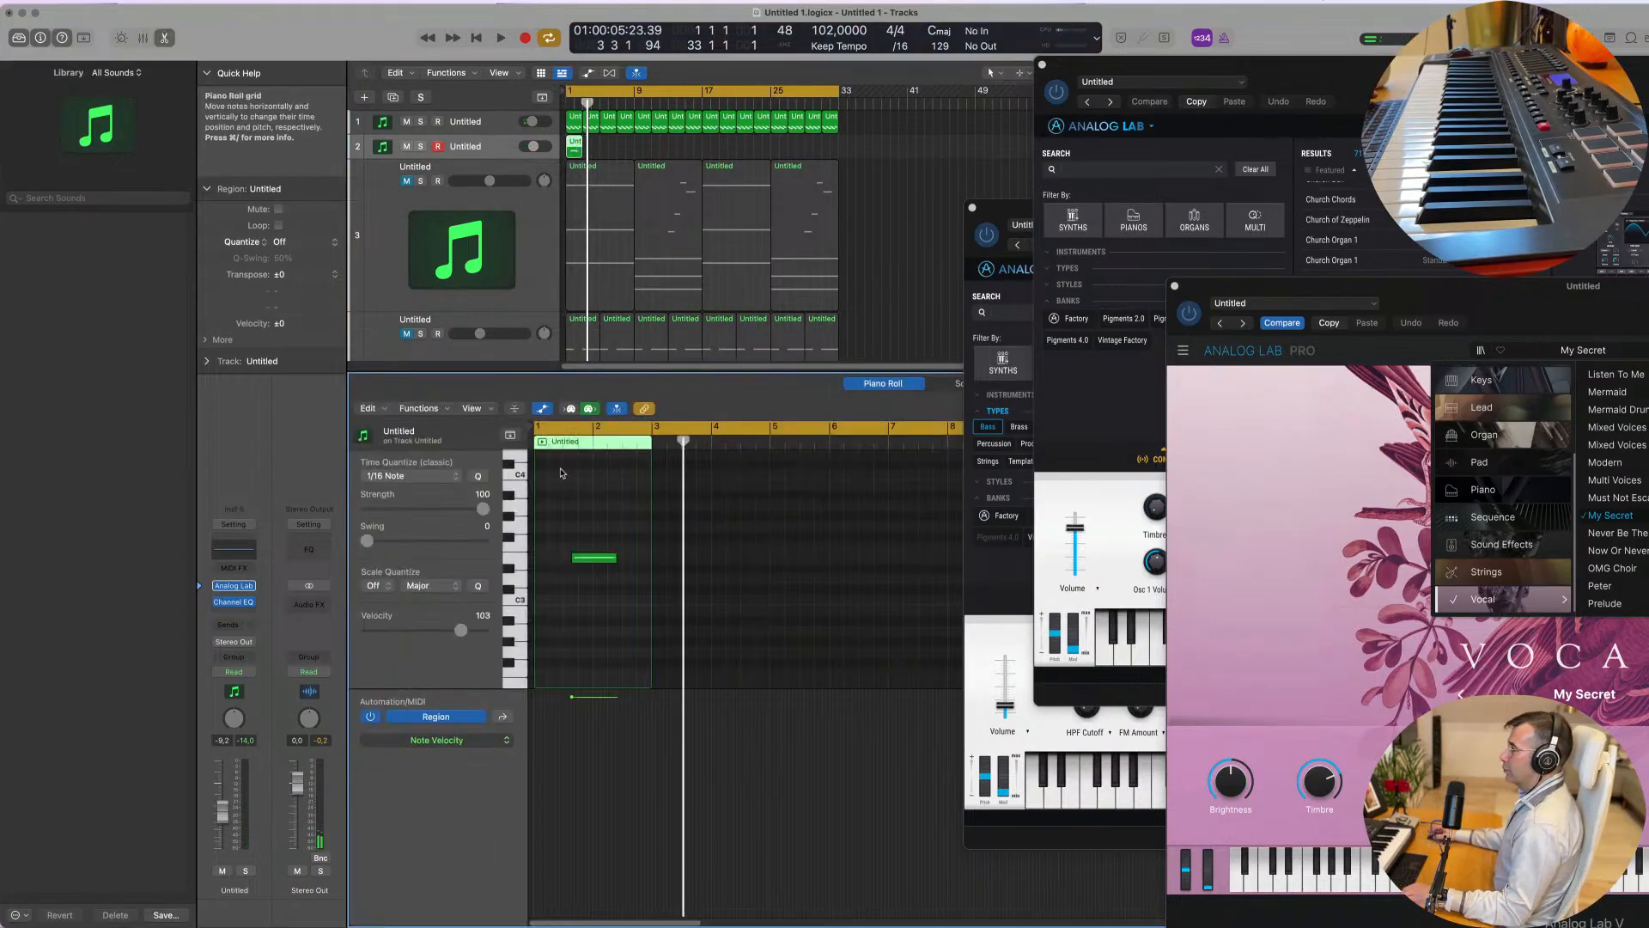
left_click_drag(595, 557, 558, 558)
Step: Try different Timbre settings on the My Secret vocal while playing back the recorded note
left_click_drag(1490, 319, 1144, 62)
left_click(578, 324)
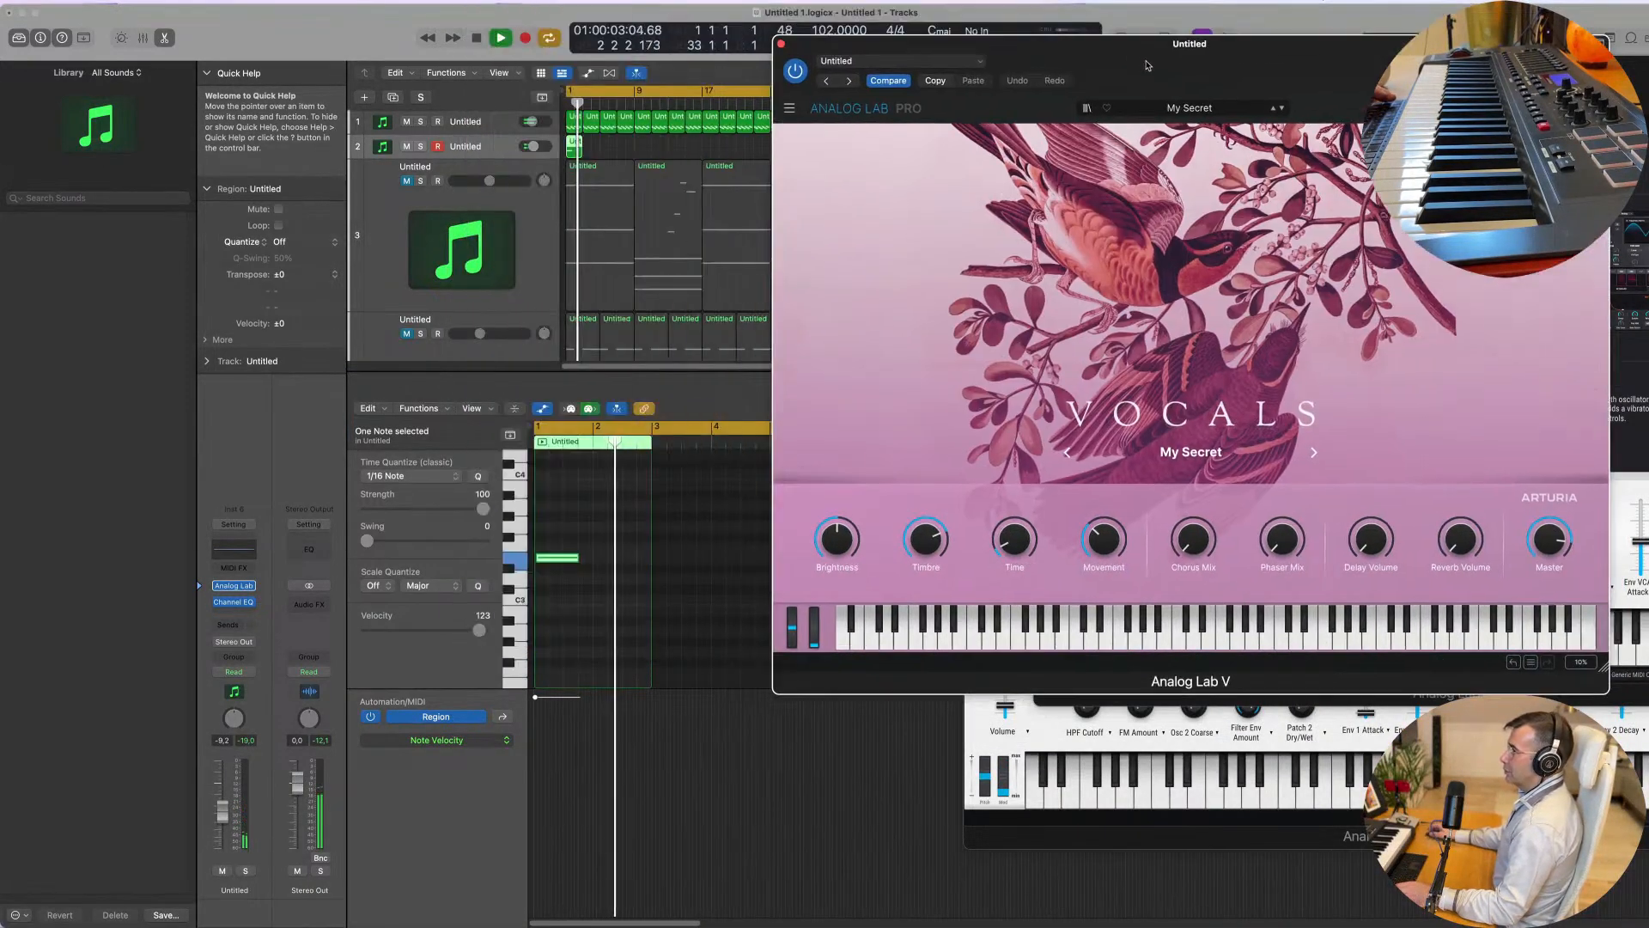
key("space")
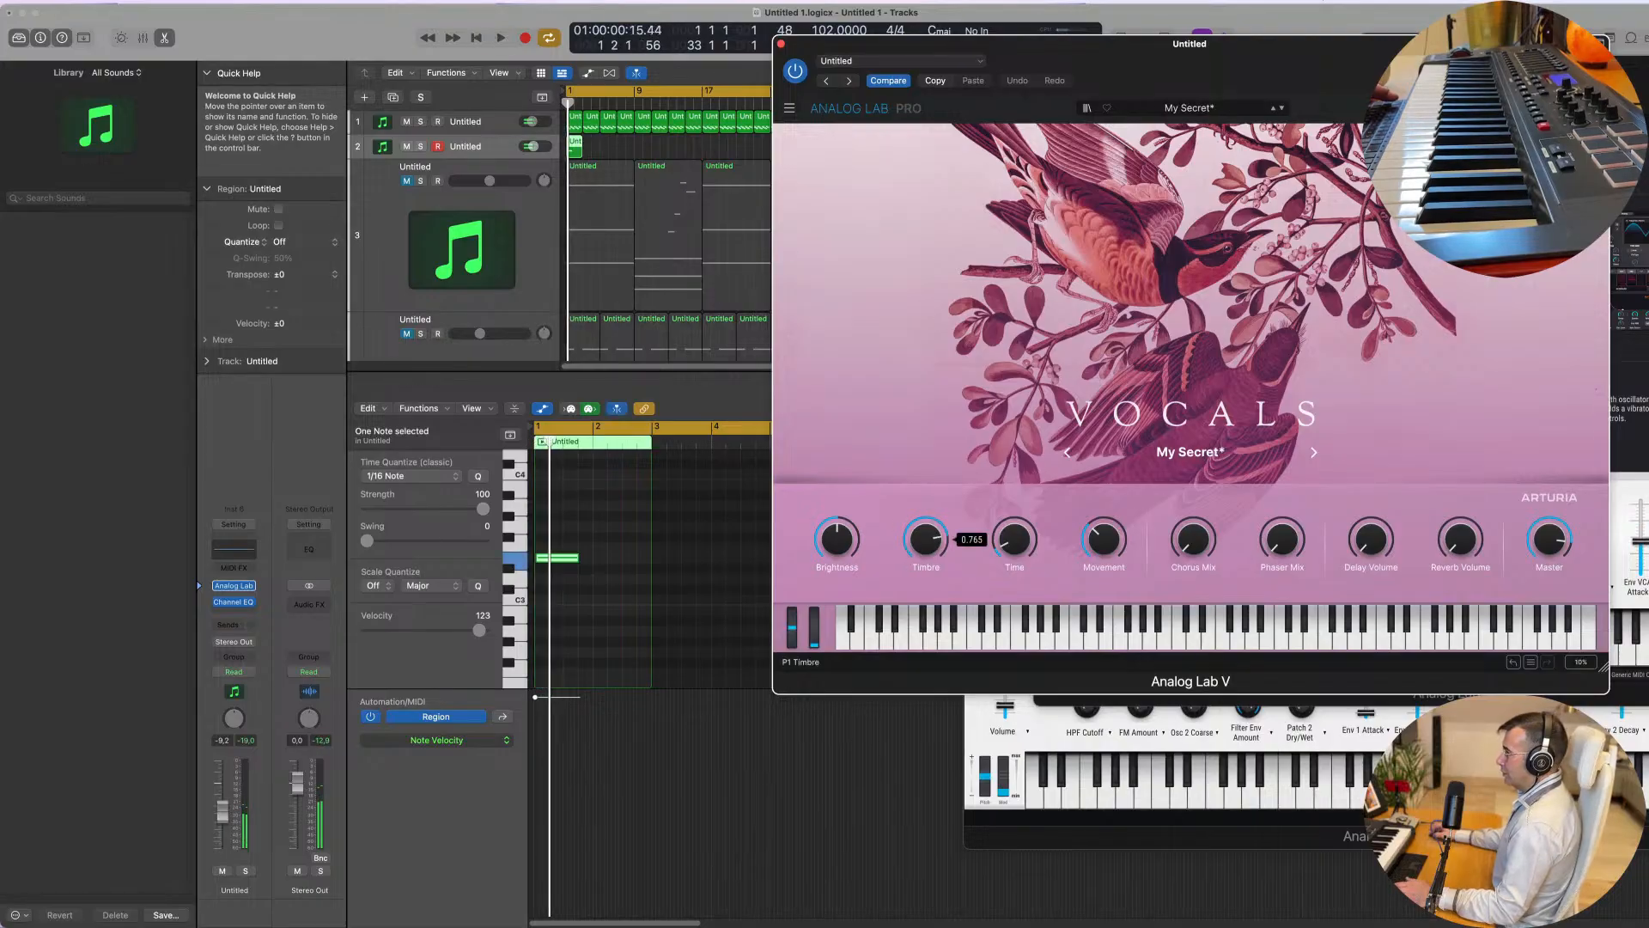
left_click_drag(917, 557, 917, 531)
key("space")
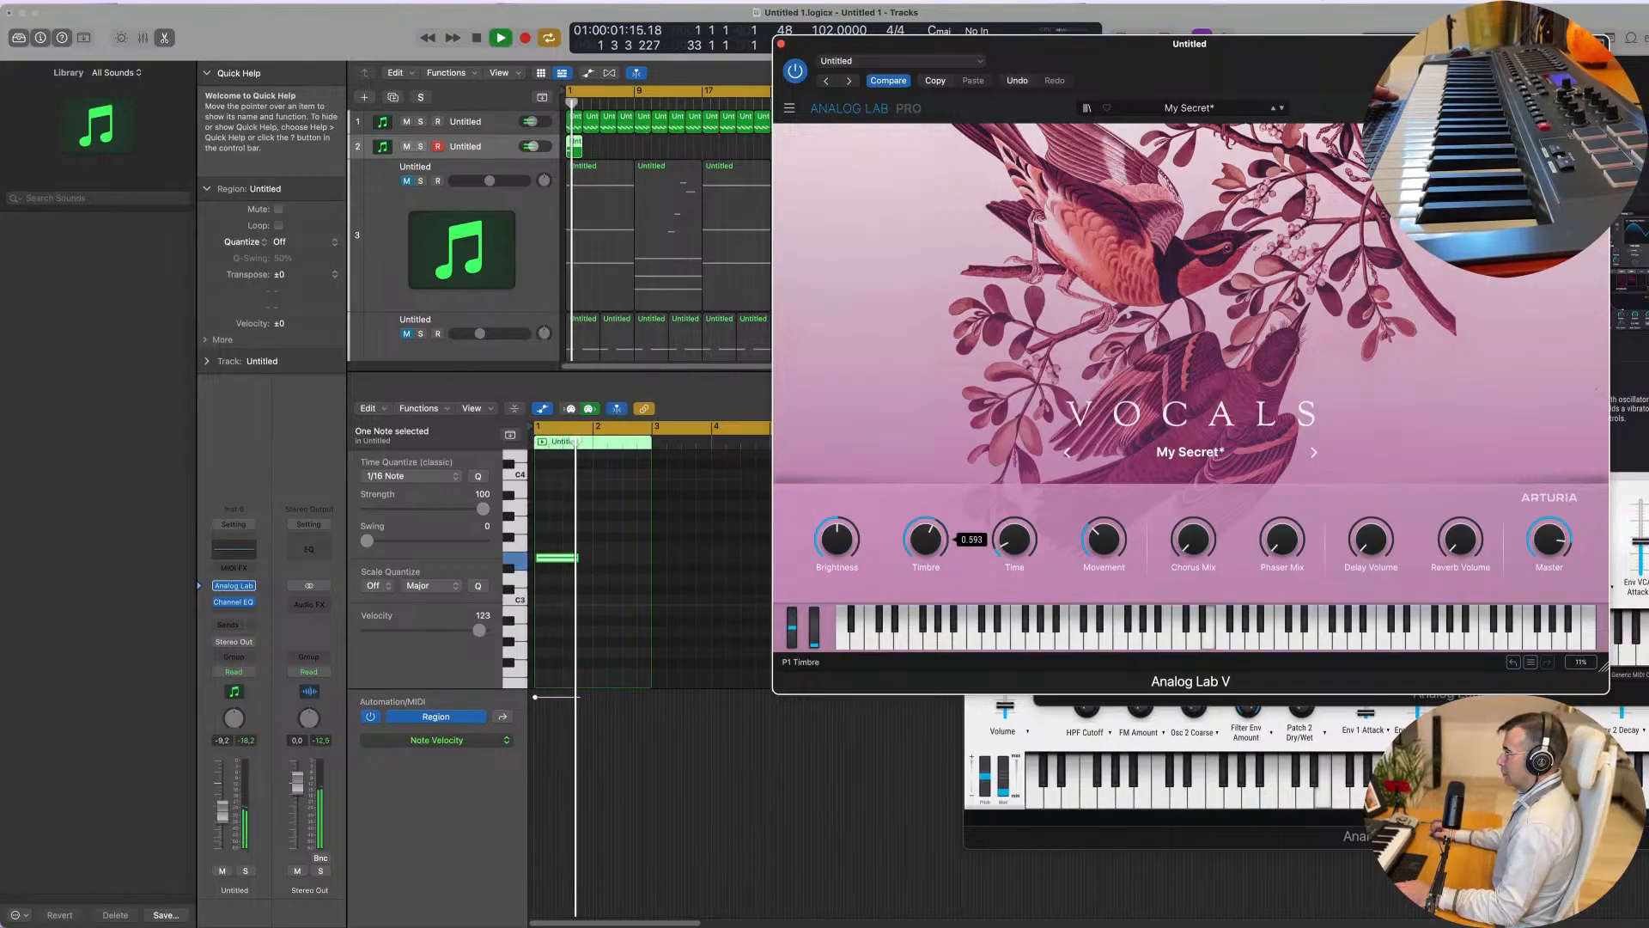
key("space")
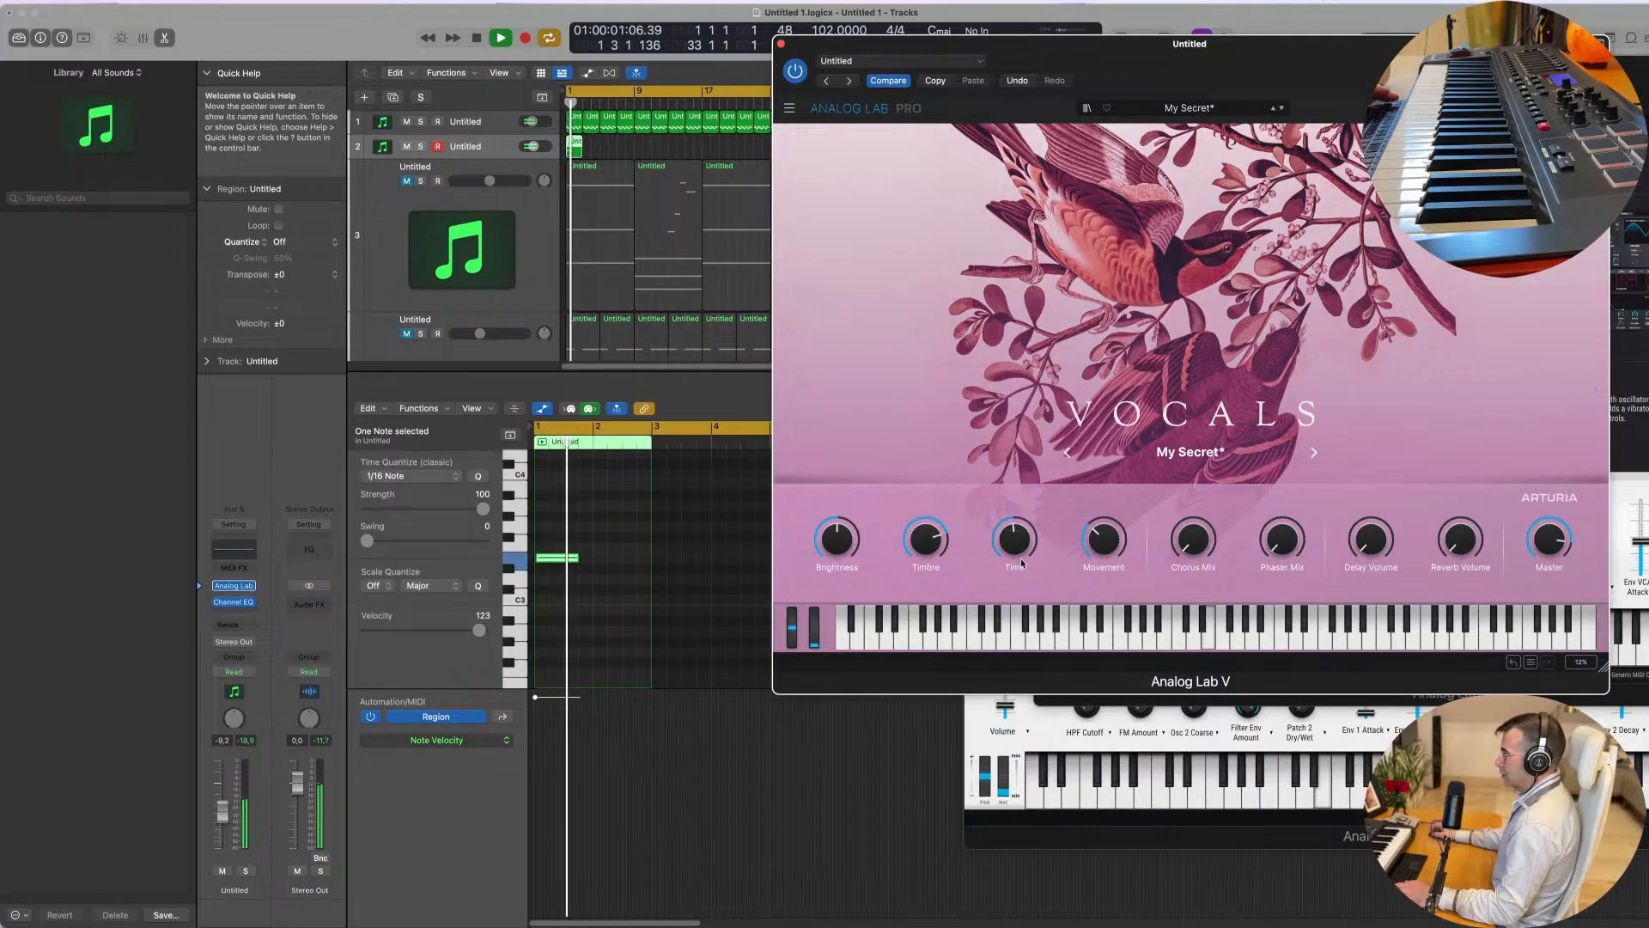
Step: Try different Time and Movement settings on the My Secret vocal during playback
key("space")
key("space")
left_click_drag(1022, 533, 1016, 535)
key("space")
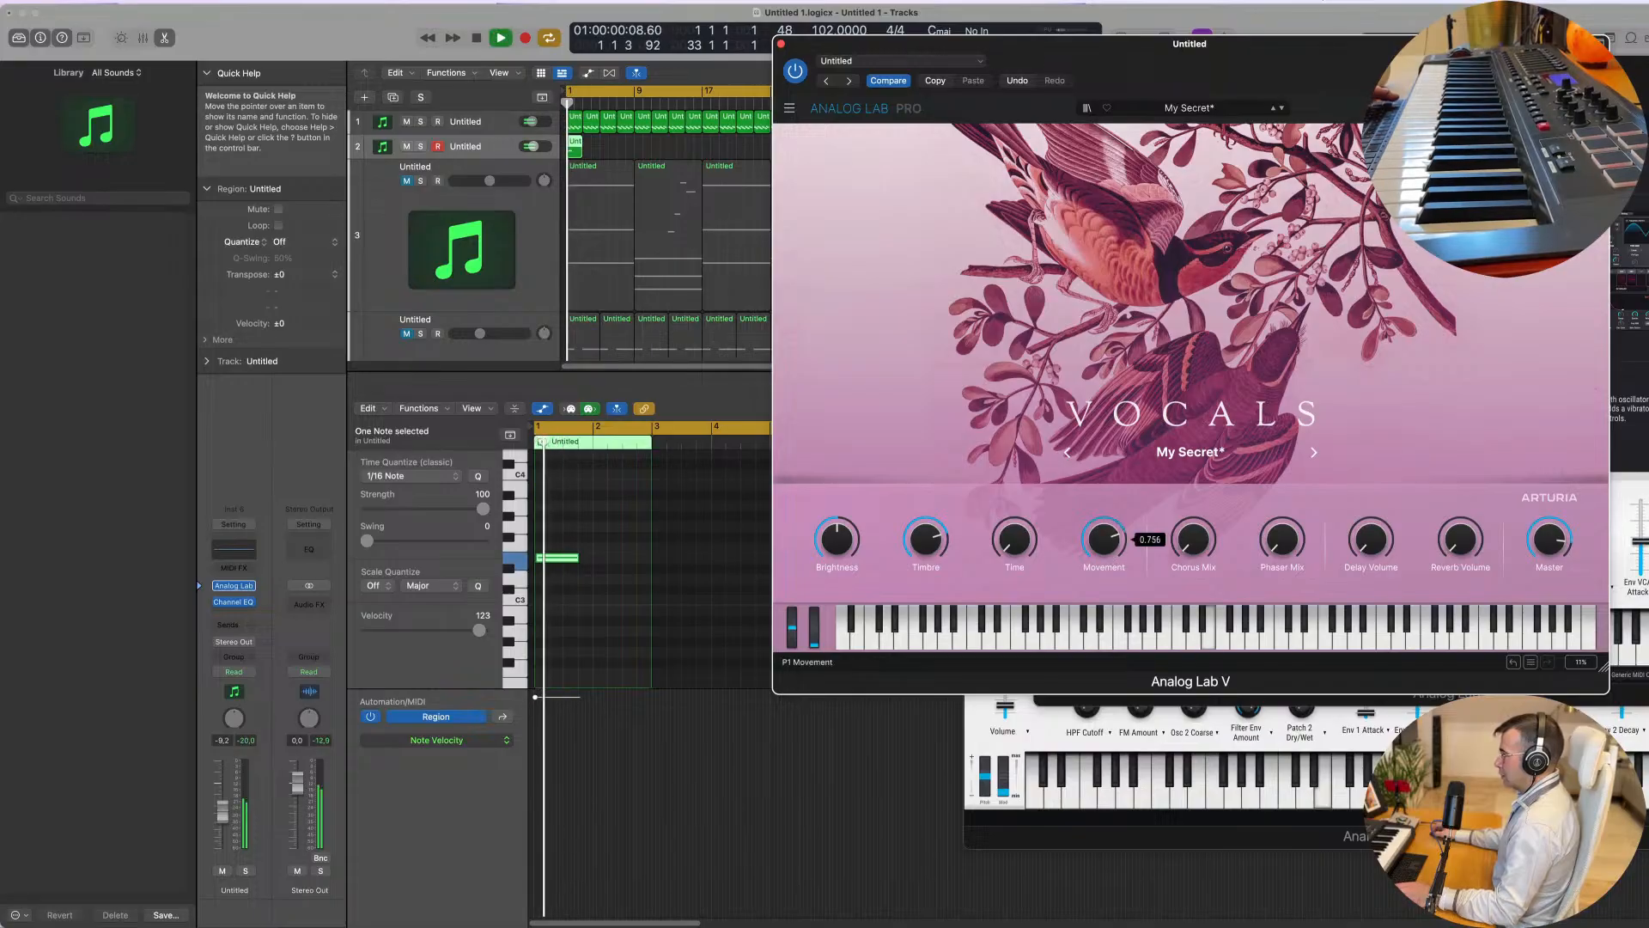
Step: Raise the My Secret vocal's Chorus Mix and Delay Volume, and try its Reverb Volume at about 0.76
key("space")
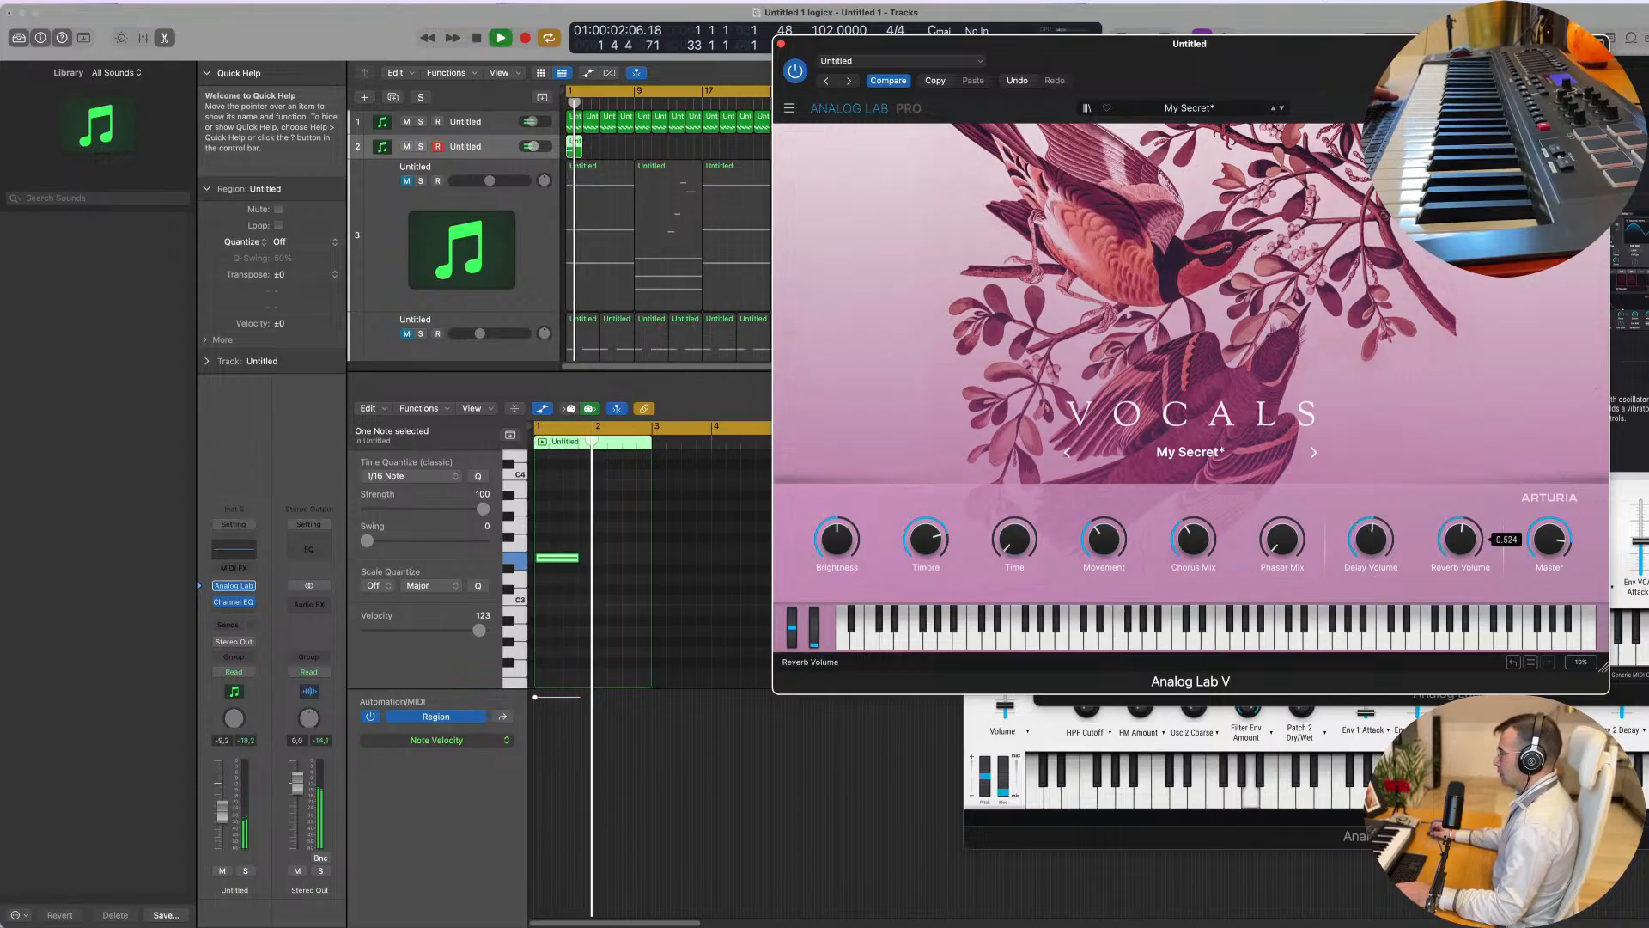
key("space")
key("space")
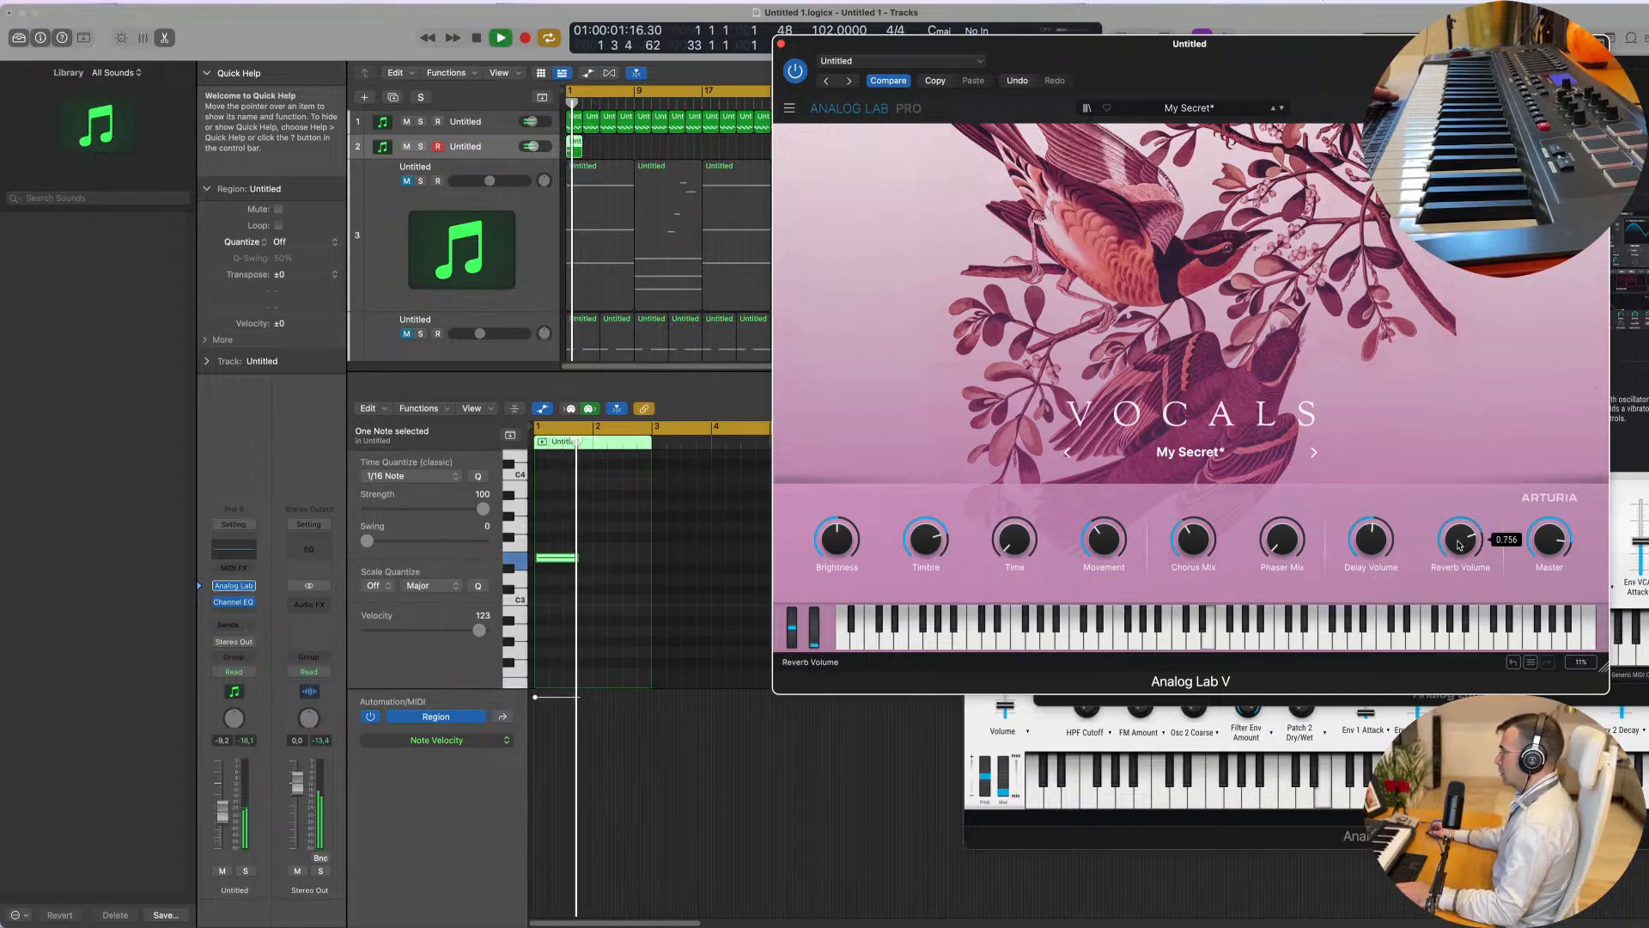
Step: Add a send to Bus 1 on the vocal track
left_click_drag(1356, 53, 1237, 86)
key("space")
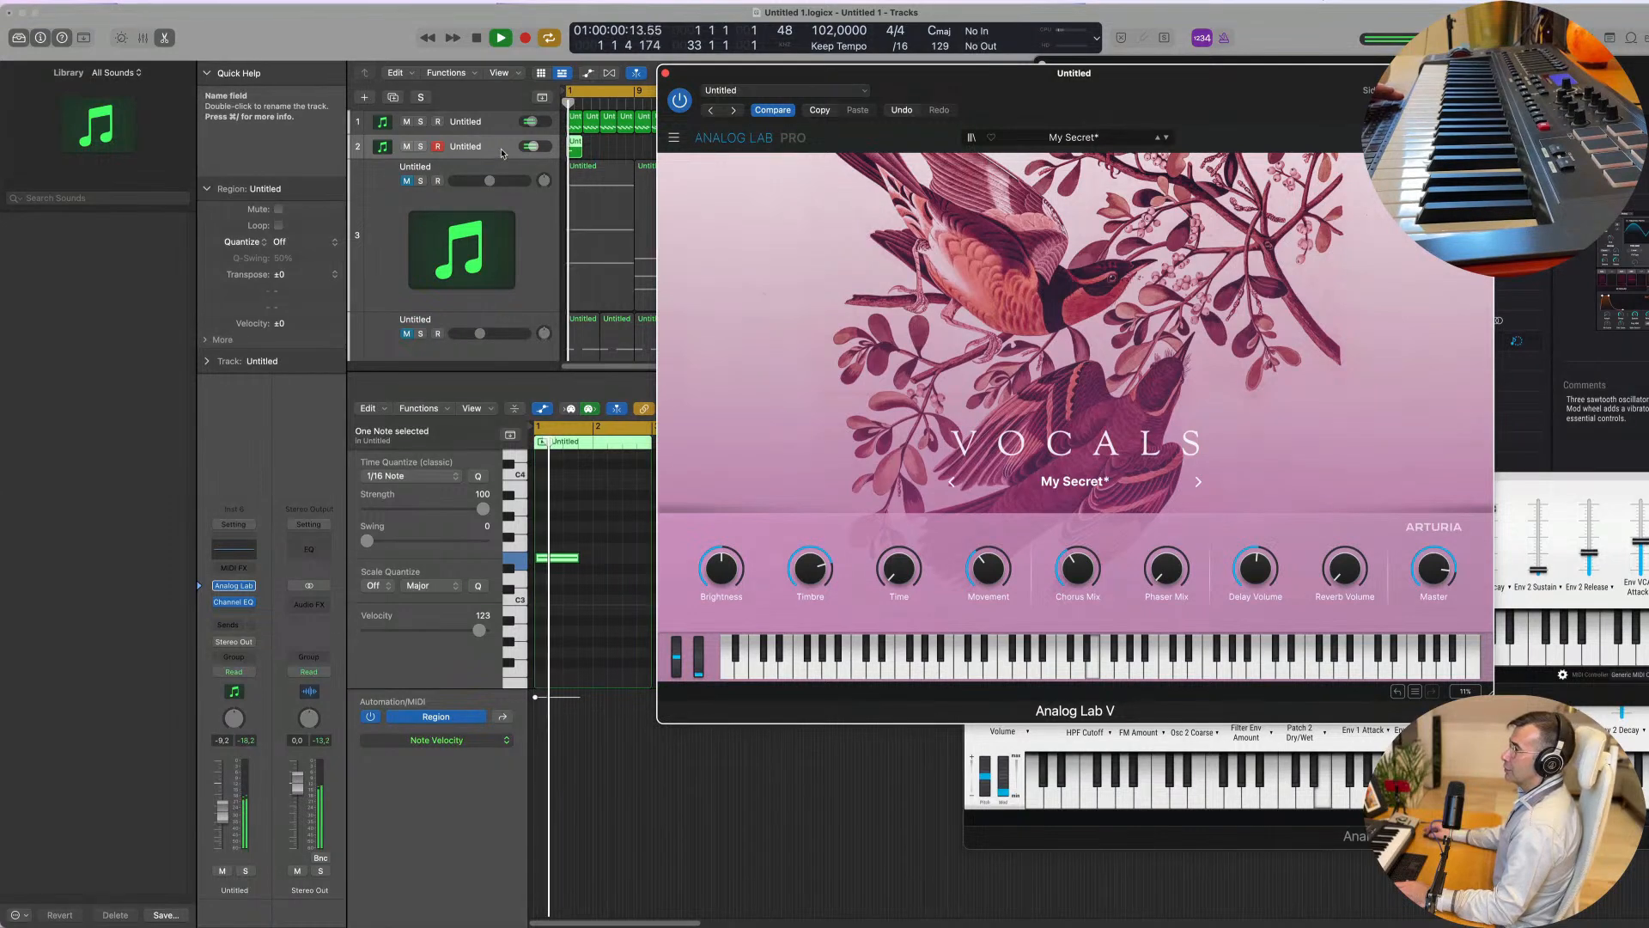
left_click(229, 625)
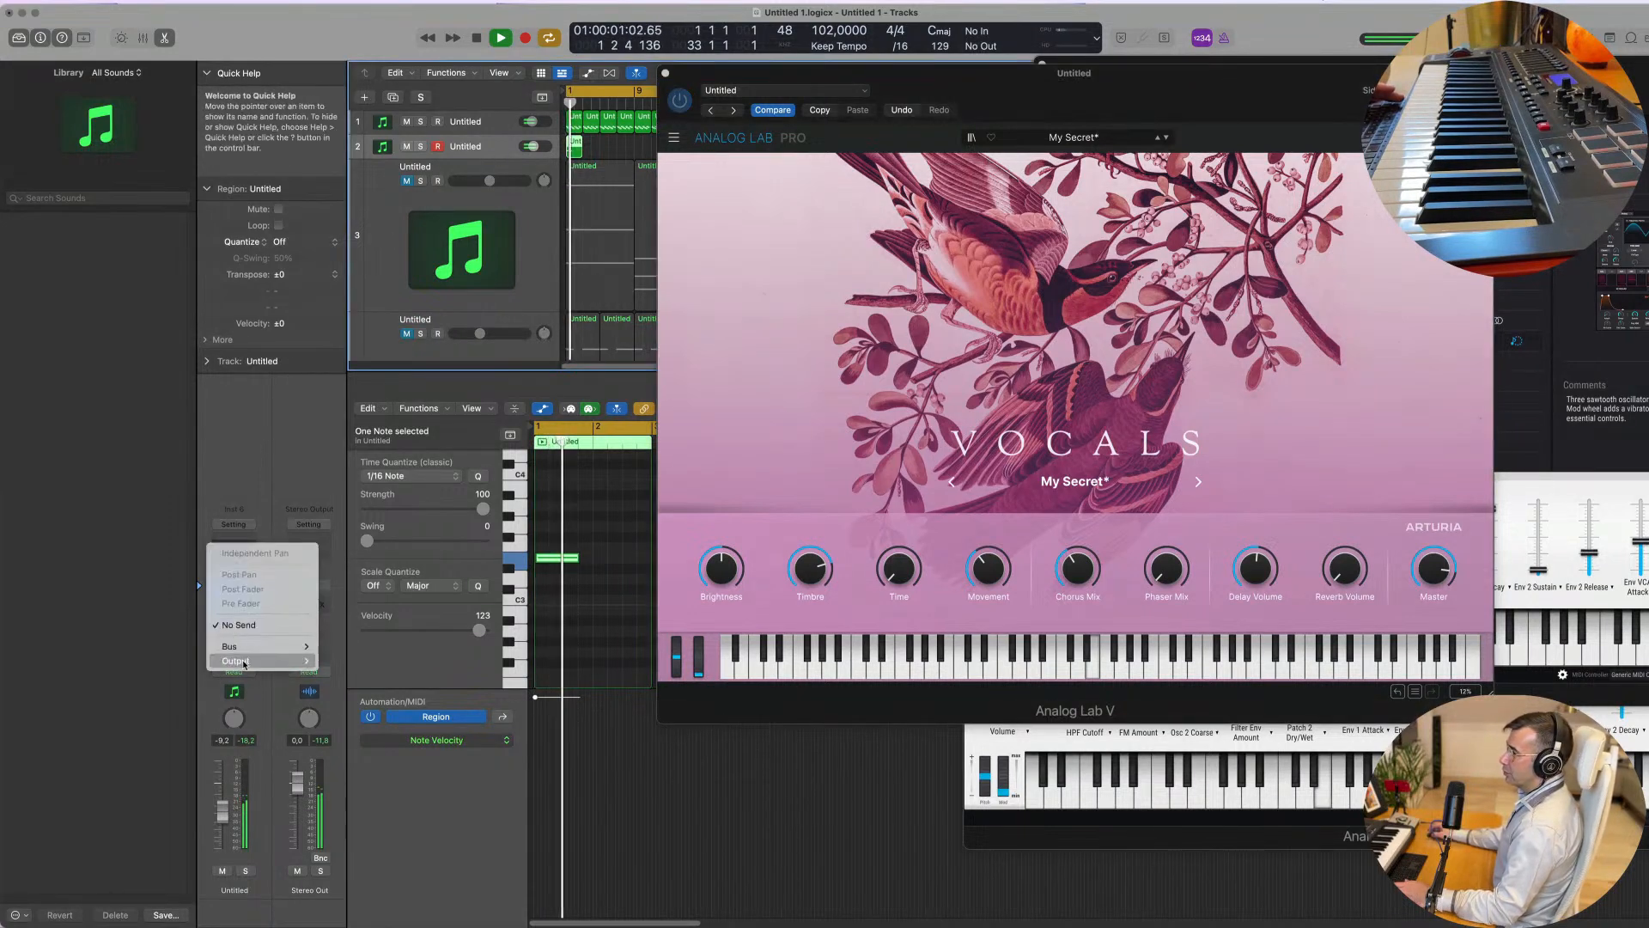
mouse_move(260, 646)
left_click(335, 361)
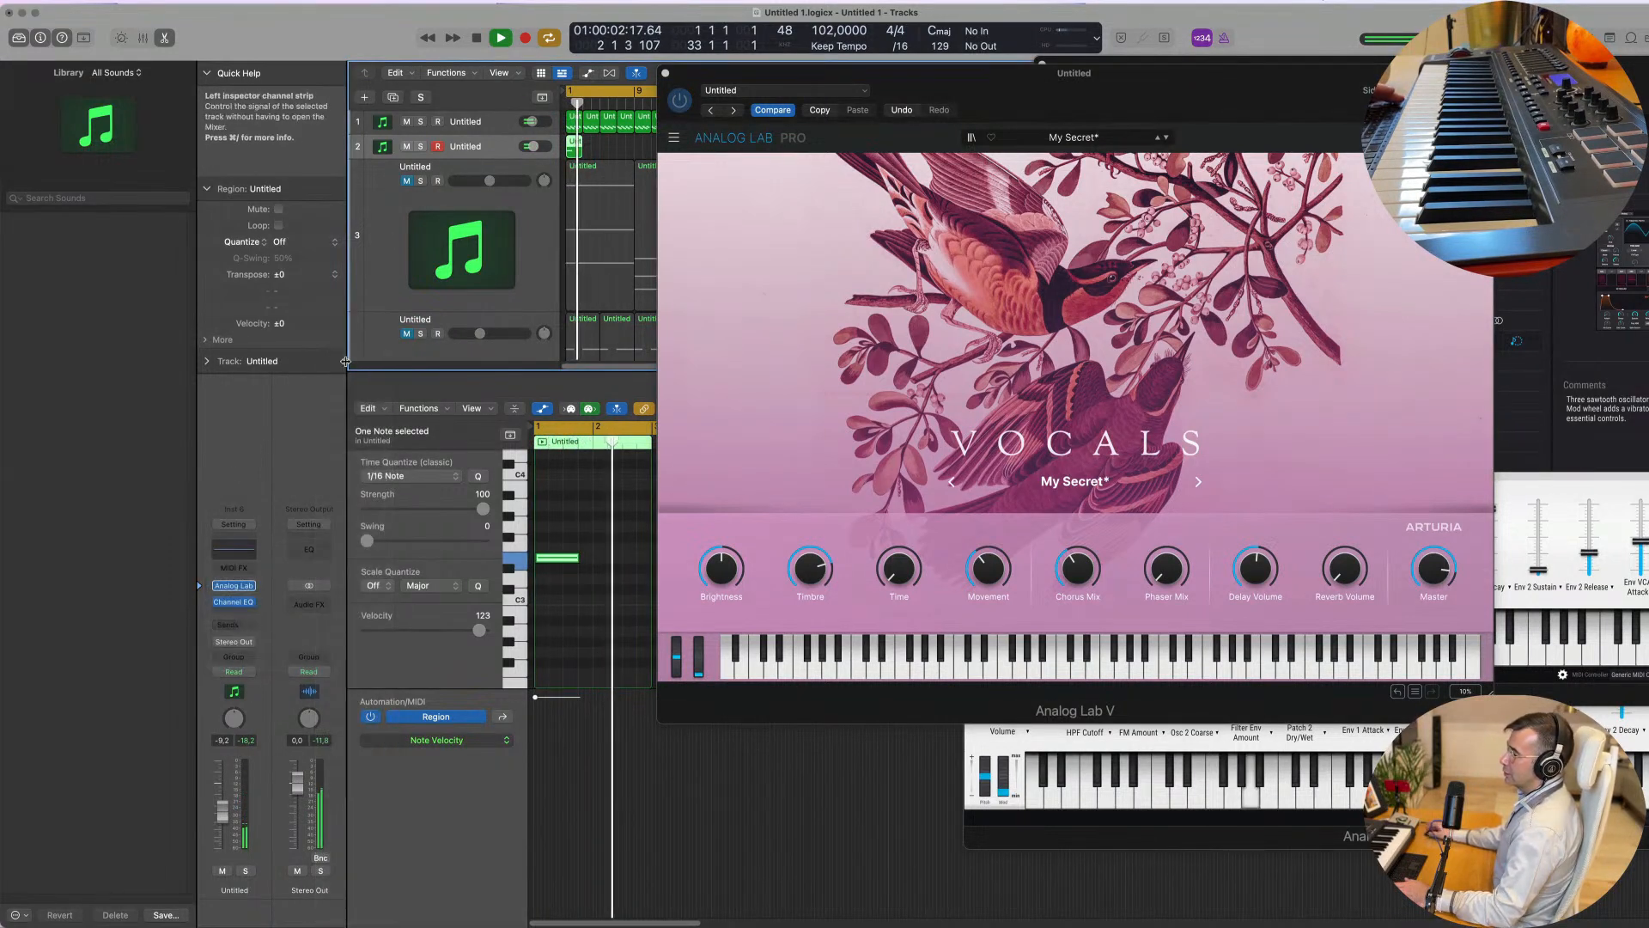
Step: Insert the Delay Designer effect on the Aux 1 channel fed by Bus 1
left_click(300, 598)
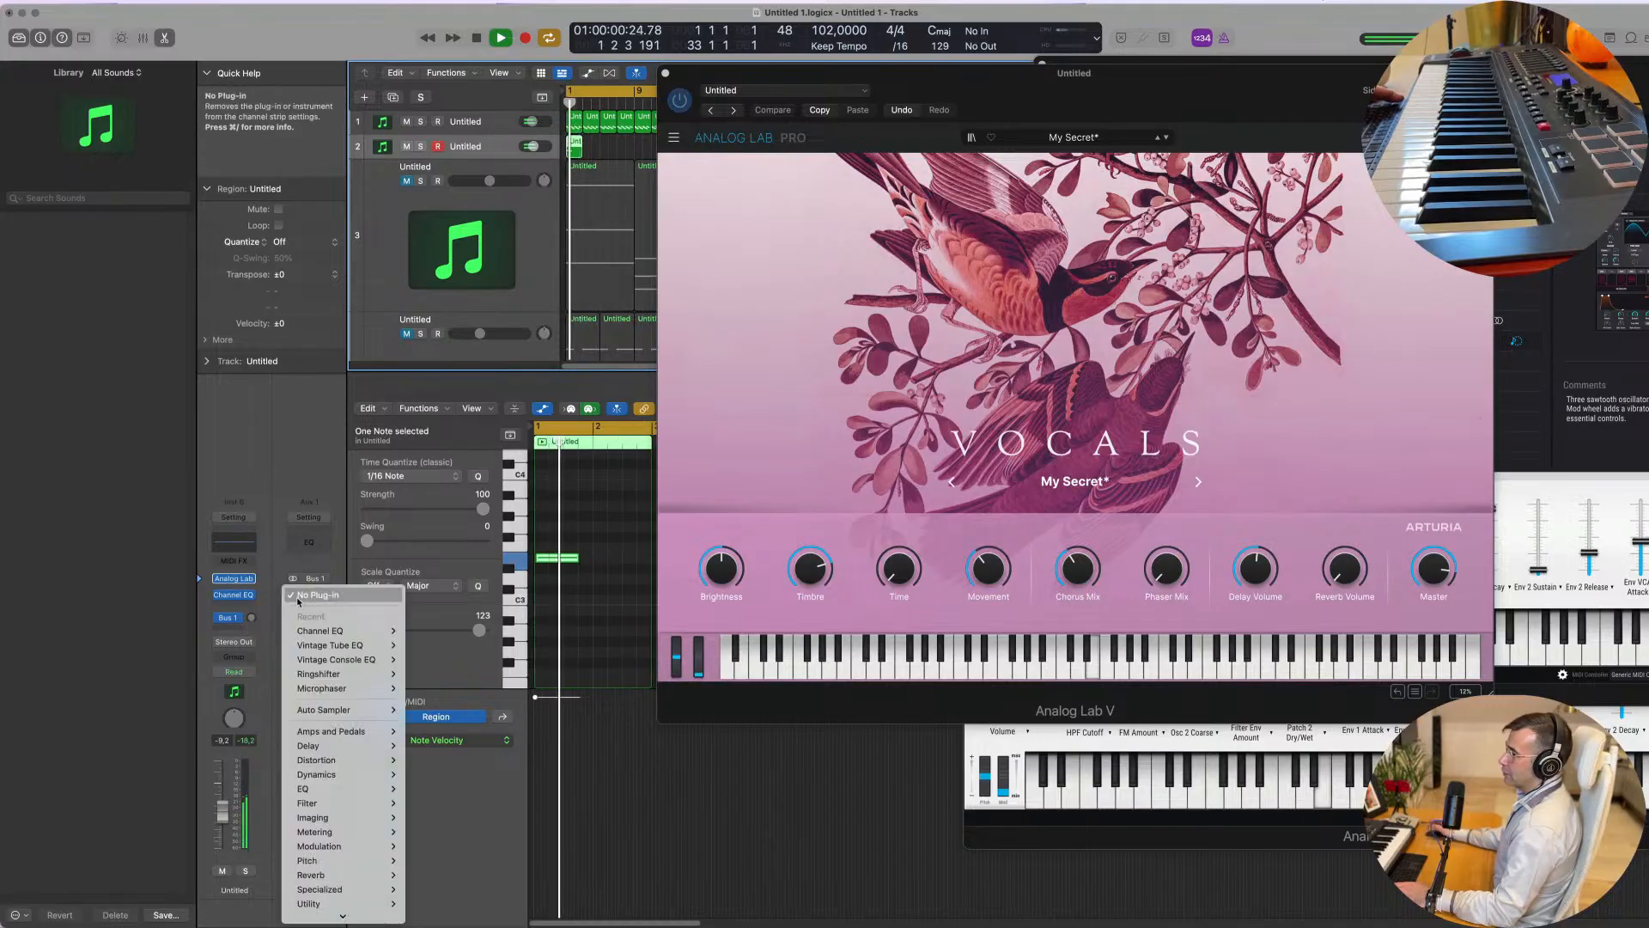
mouse_move(335, 746)
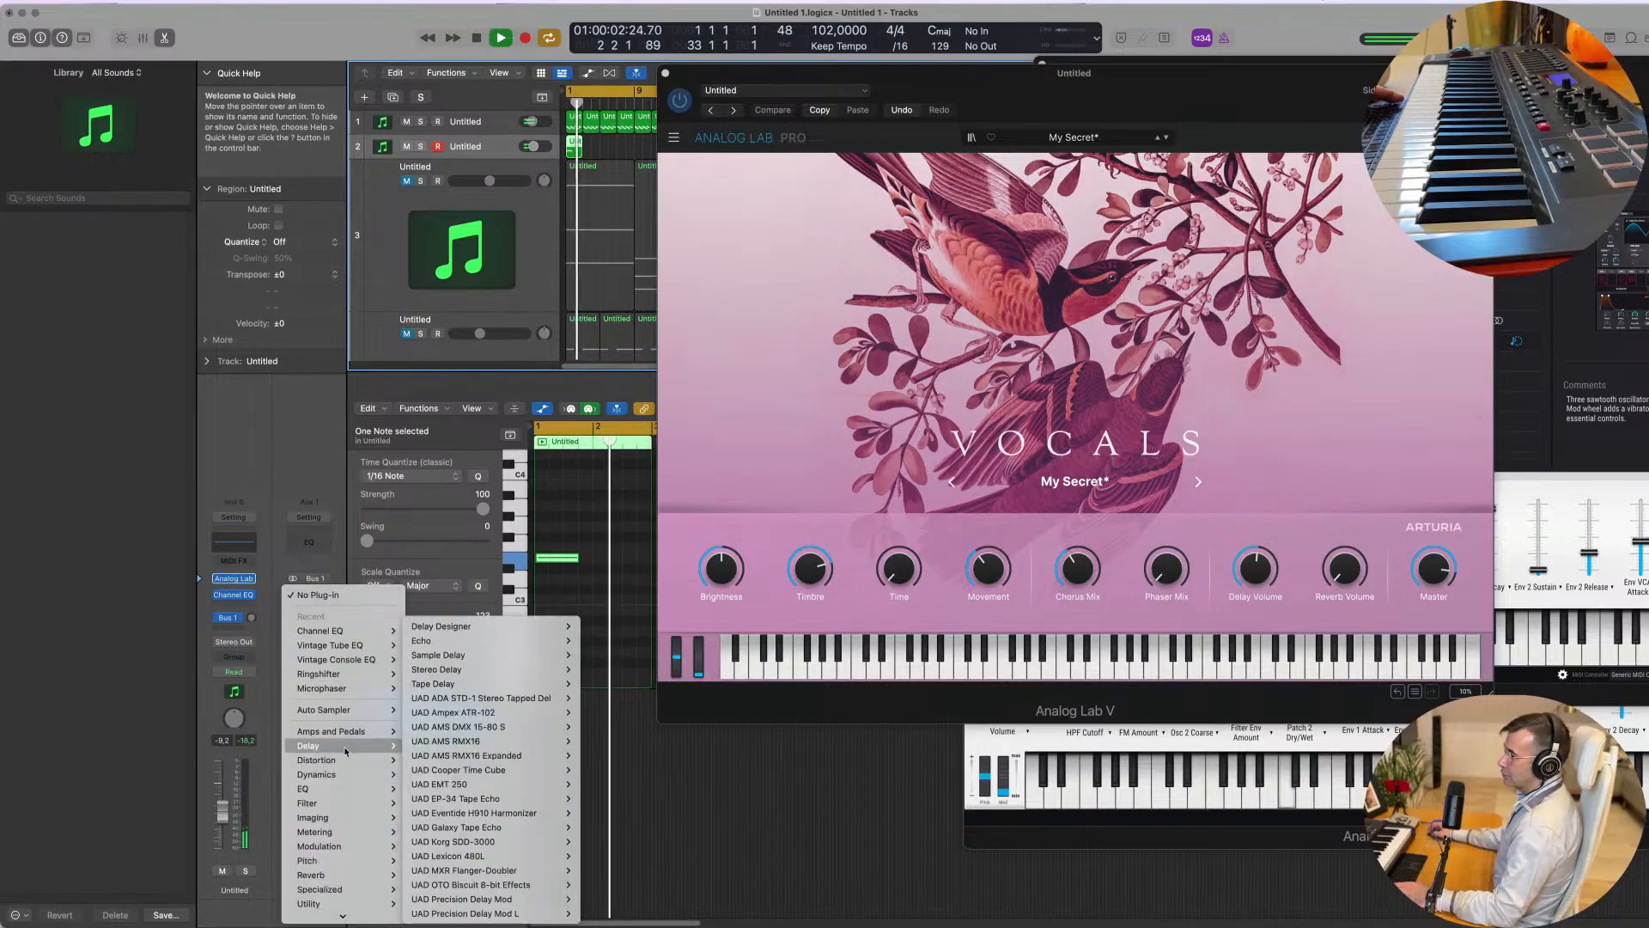
mouse_move(489, 629)
left_click(599, 626)
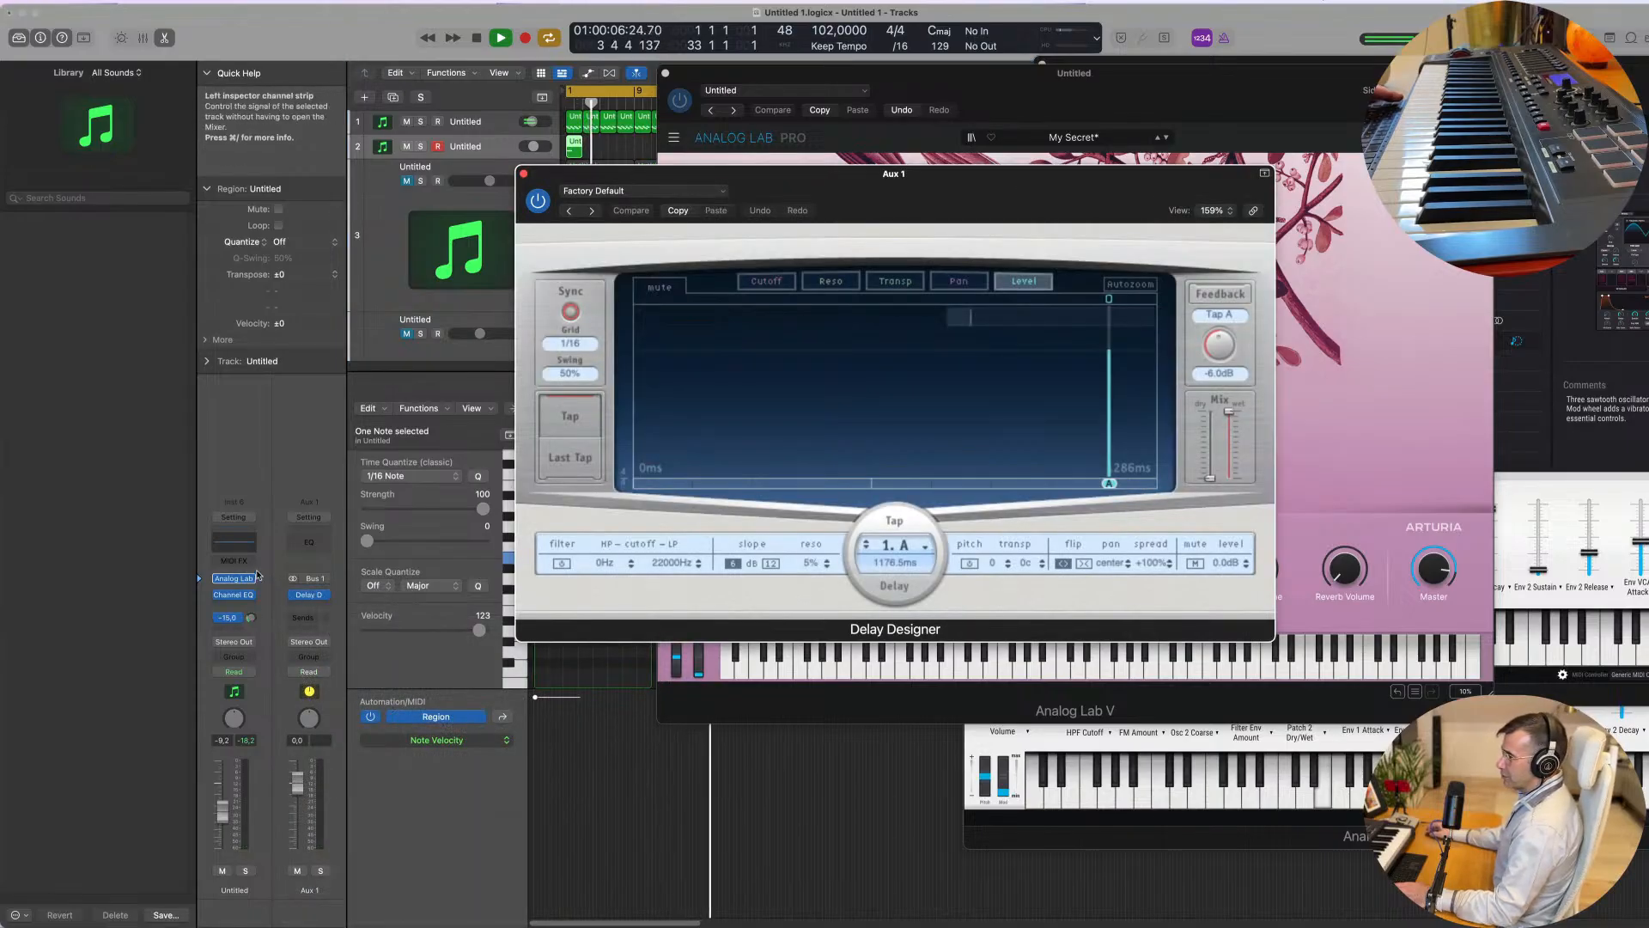
Step: Load the Ease Out 02 preset in Delay Designer and raise the vocal's Bus 1 send to about -6.1 dB
left_click(687, 197)
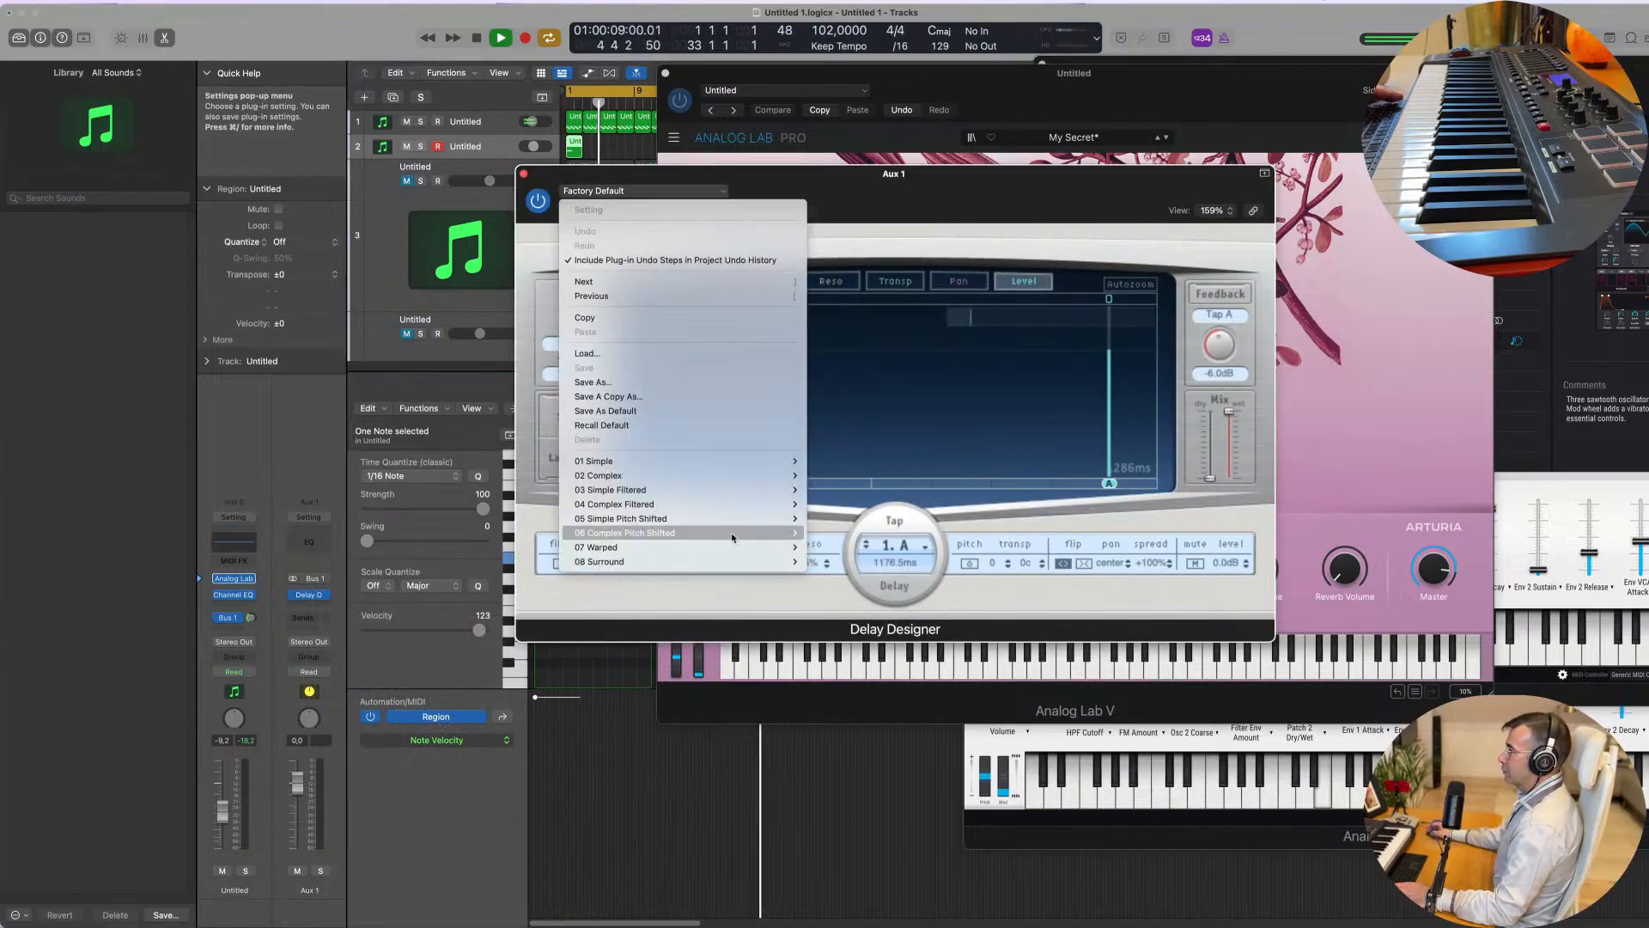
mouse_move(743, 536)
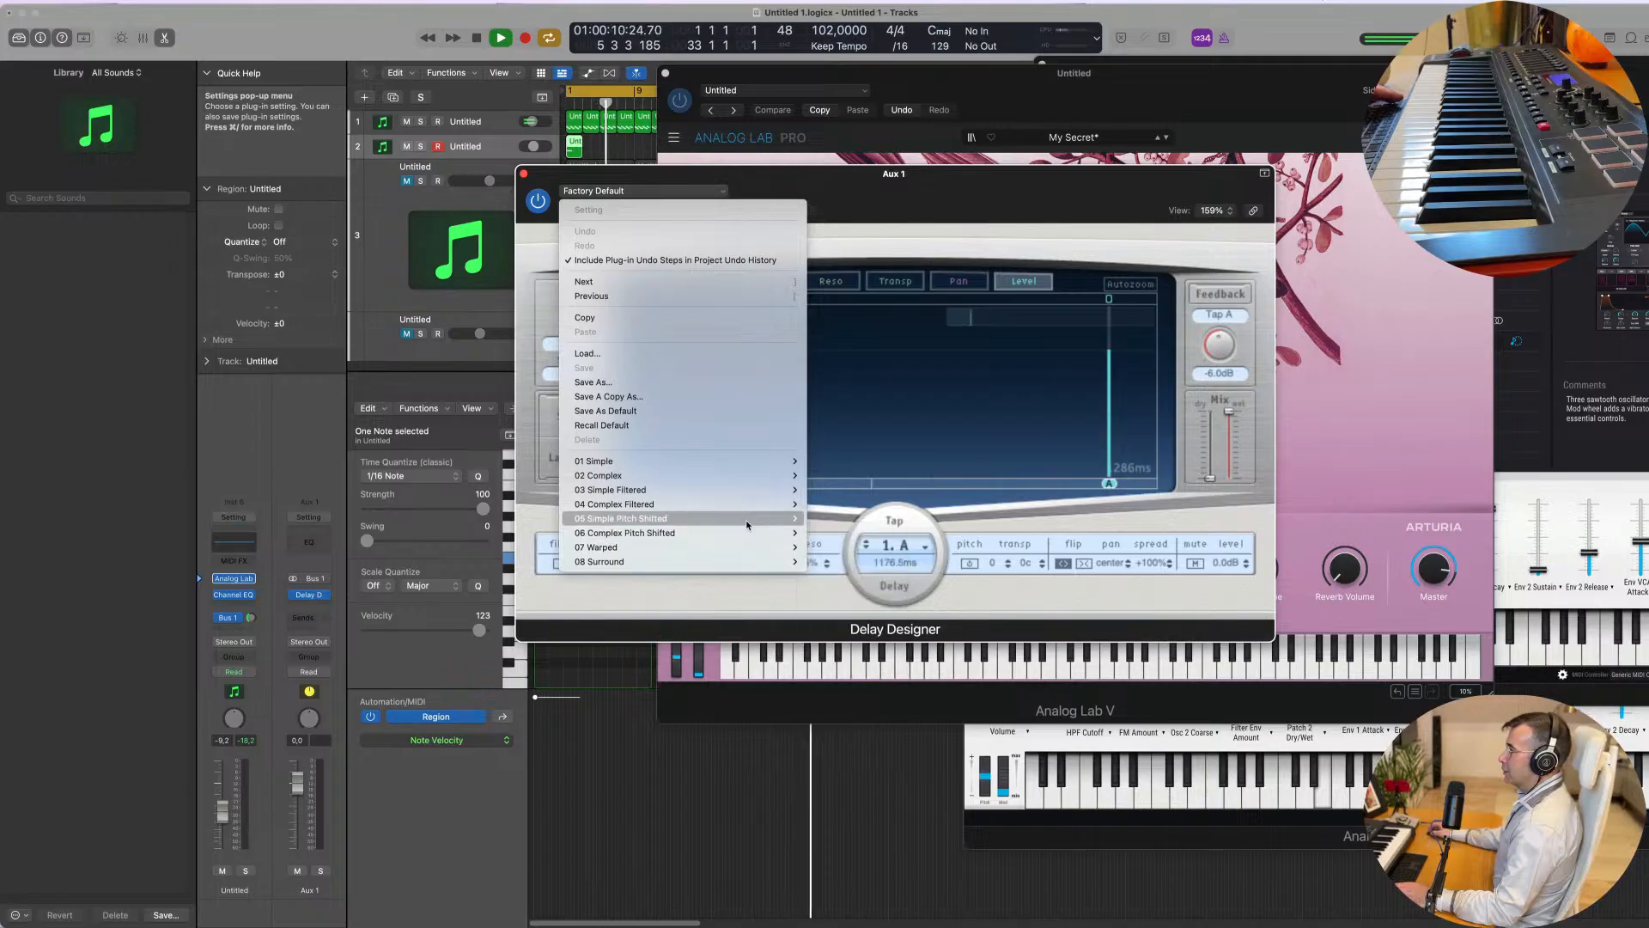
mouse_move(756, 504)
left_click(840, 506)
key("space")
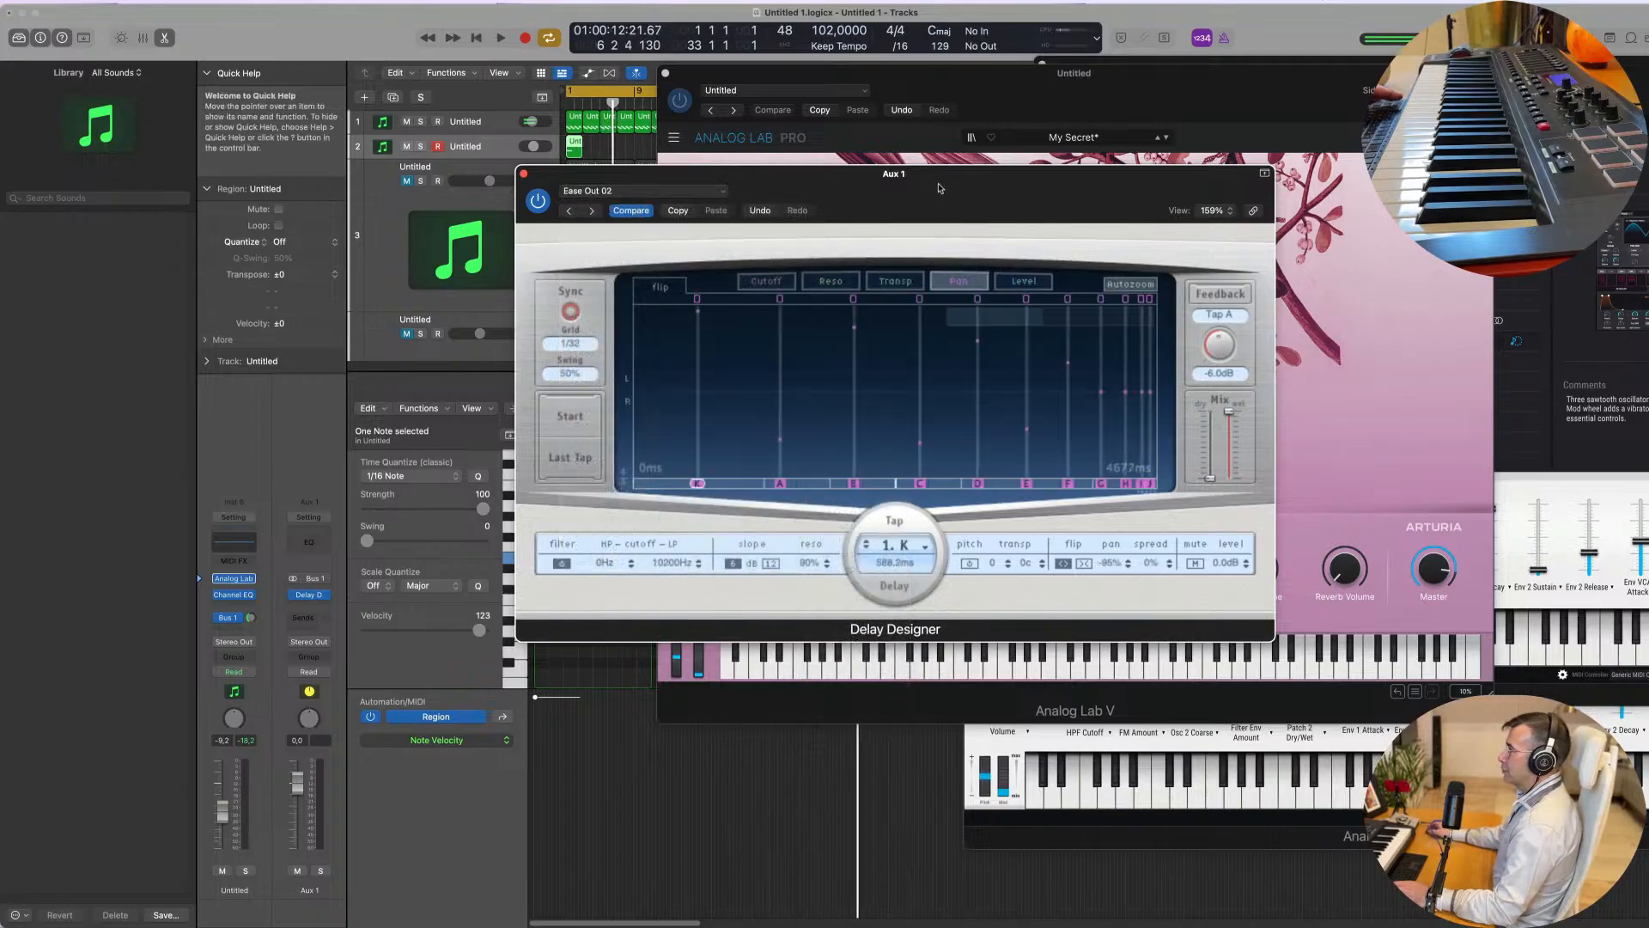
left_click_drag(920, 187, 971, 336)
key("space")
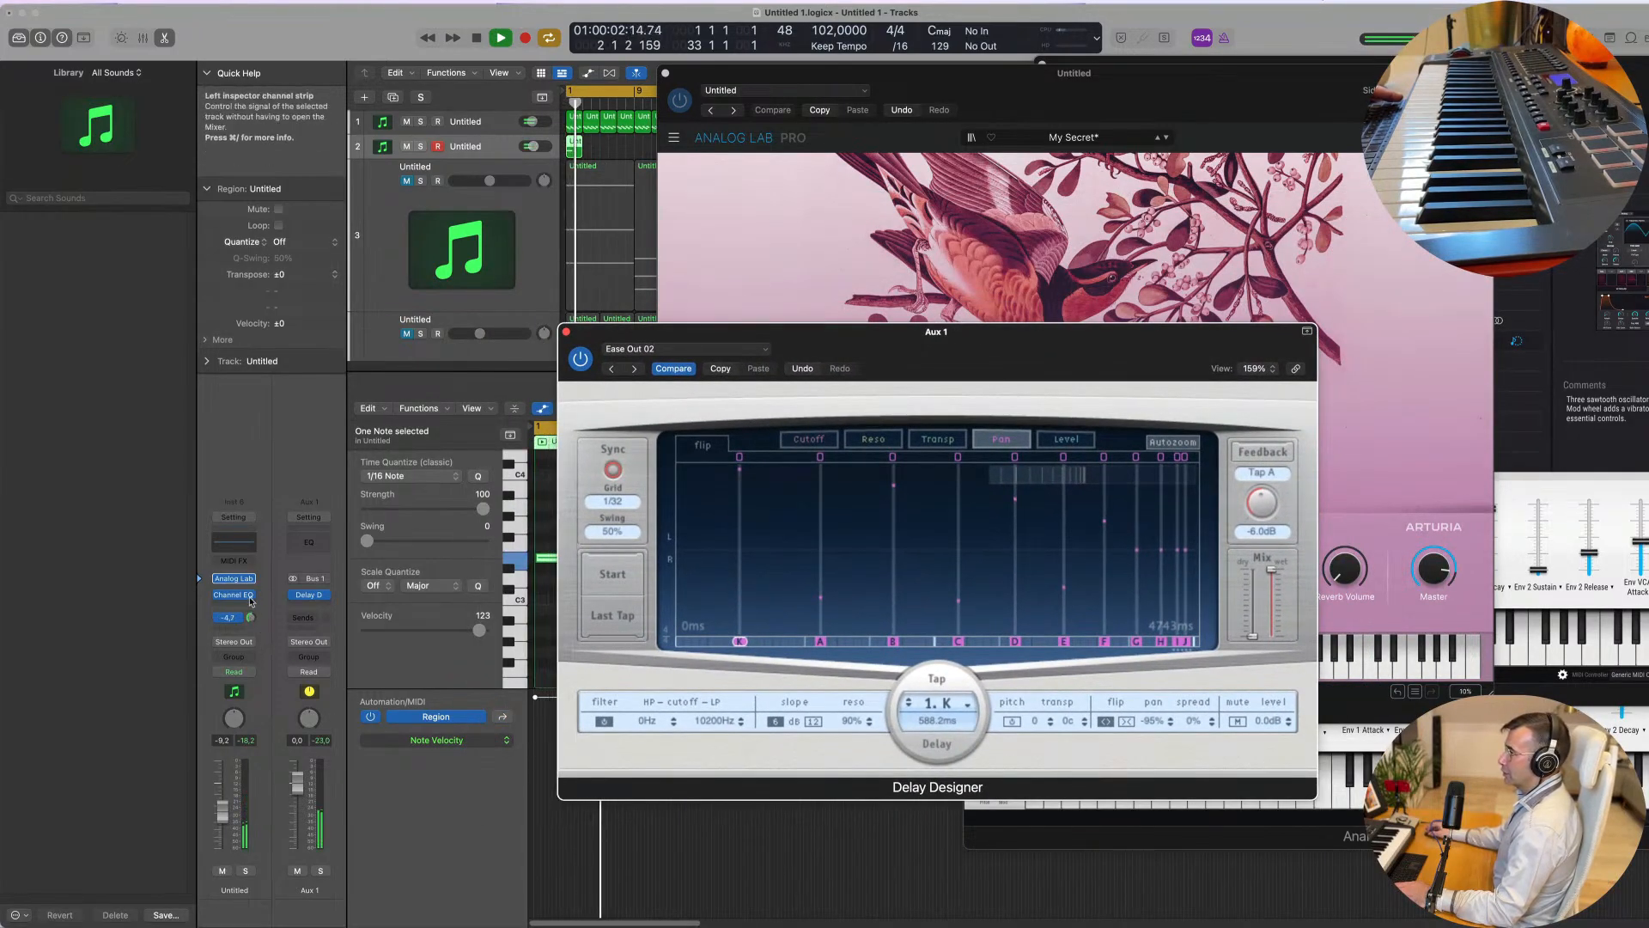
left_click_drag(250, 617, 255, 620)
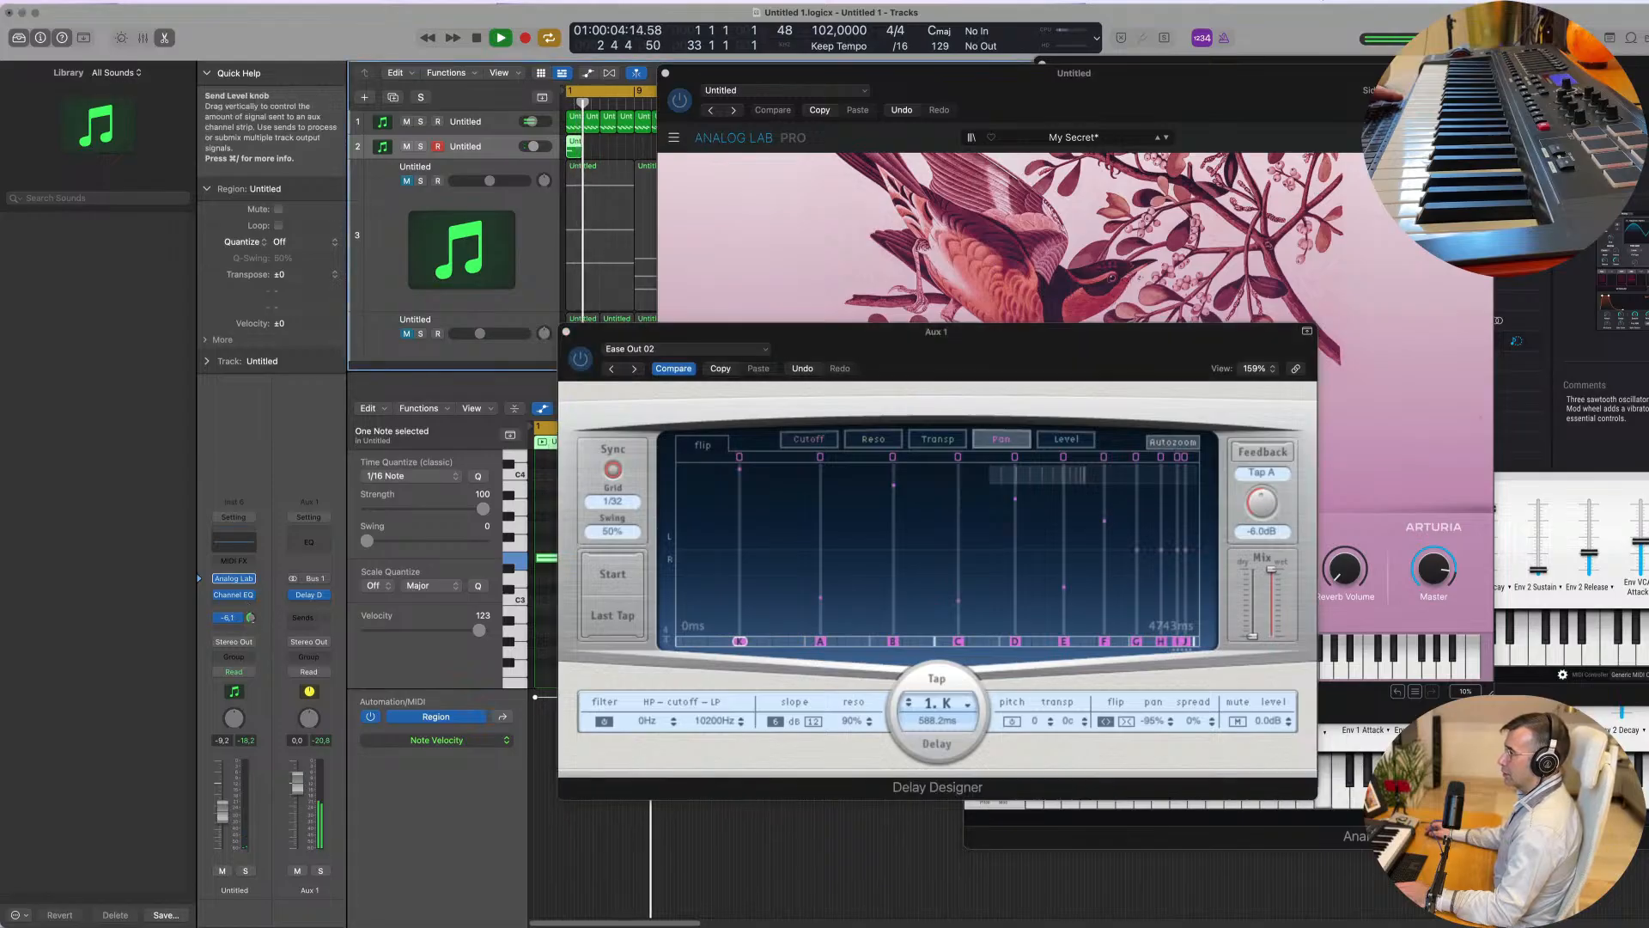
Step: Switch Delay Designer to the Ease Out 03 preset and play the vocal with it
left_click(634, 368)
left_click_drag(849, 339, 880, 396)
key("space")
key("space")
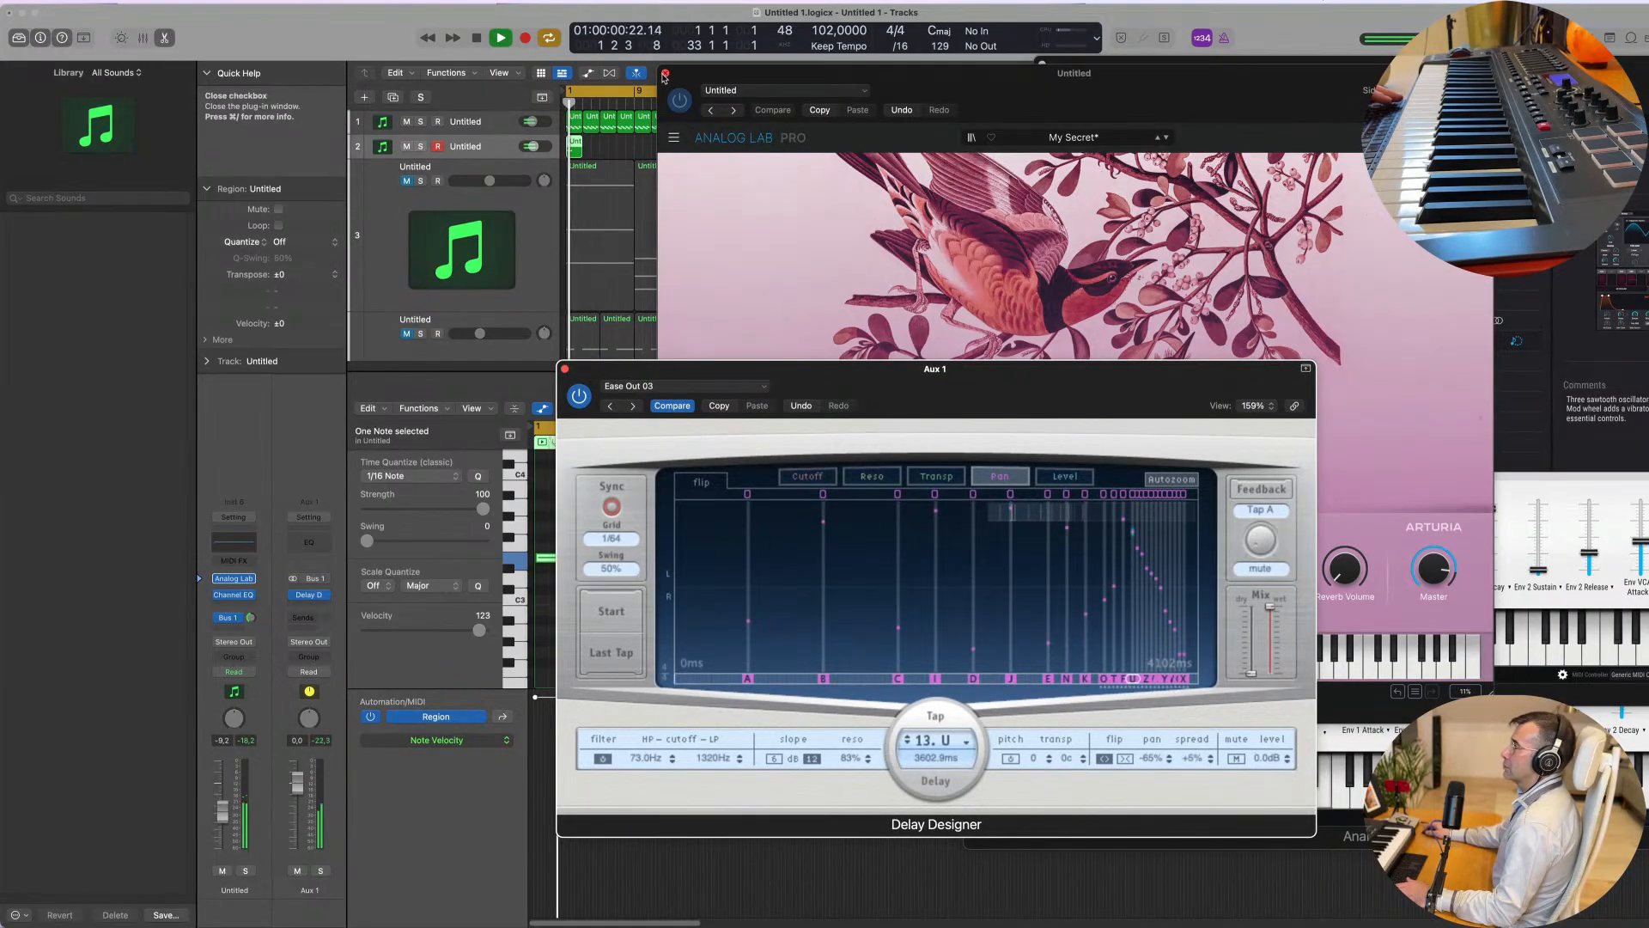
Step: Close the vocal's instrument window and lower the vocal track's volume to -13.0 dB
left_click(666, 73)
key("space")
key("space")
left_click_drag(223, 810, 222, 818)
key("space")
key("space")
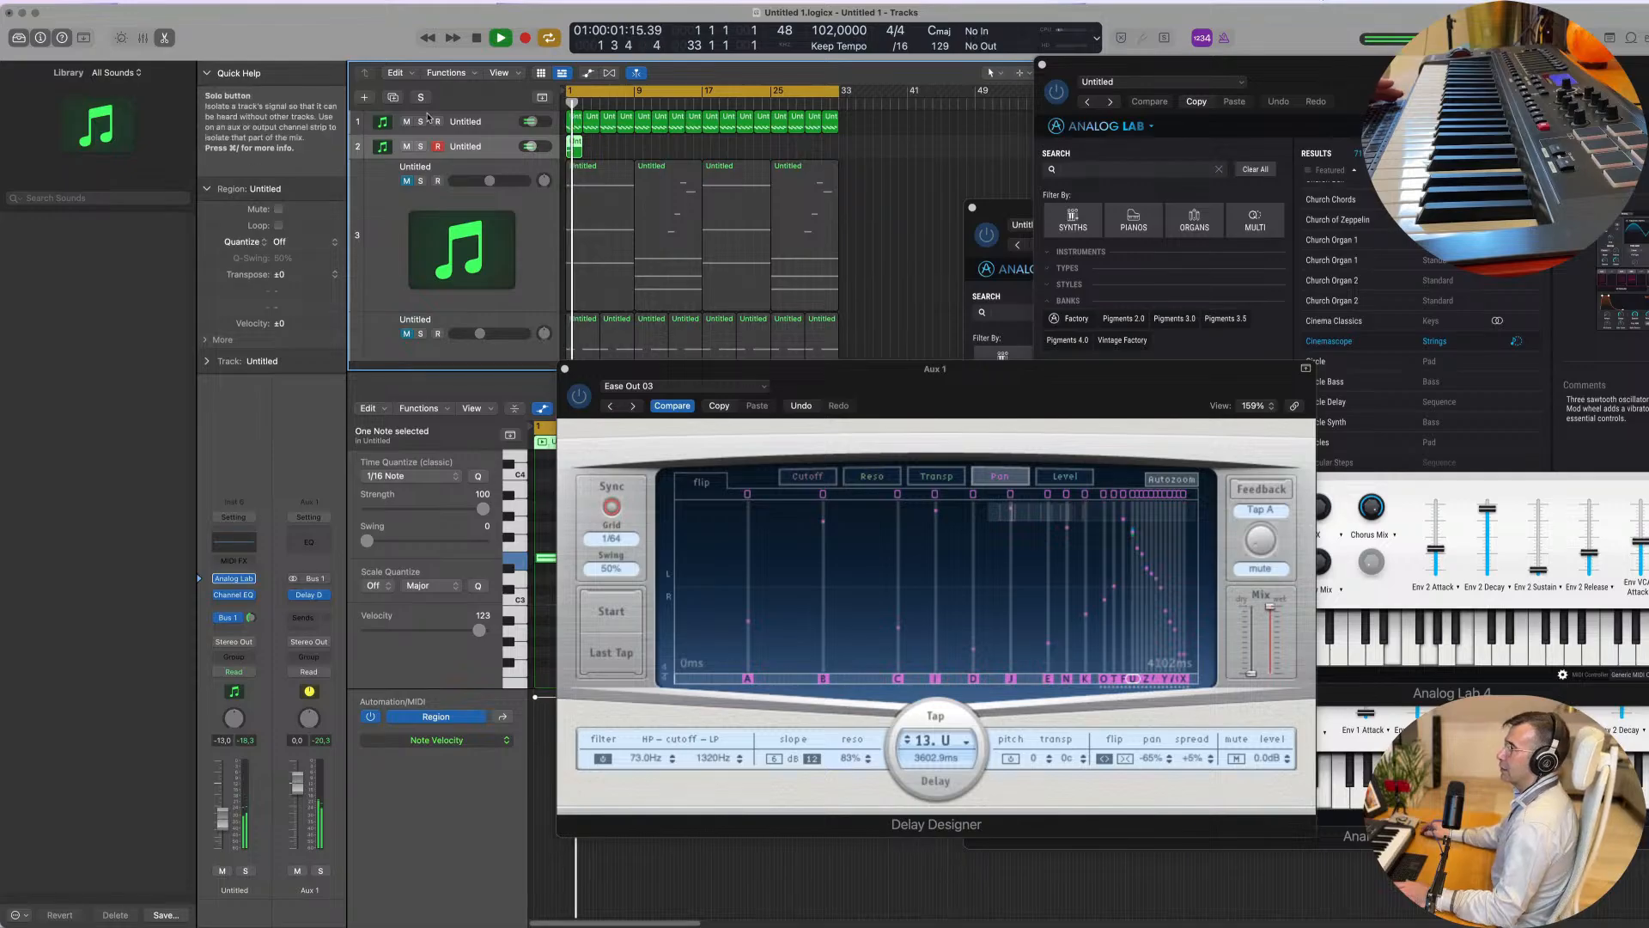
Step: Copy the vocal region on track 2 to bars 9, 17 and 25
left_click_drag(577, 148, 780, 148)
left_click(569, 146, "shift")
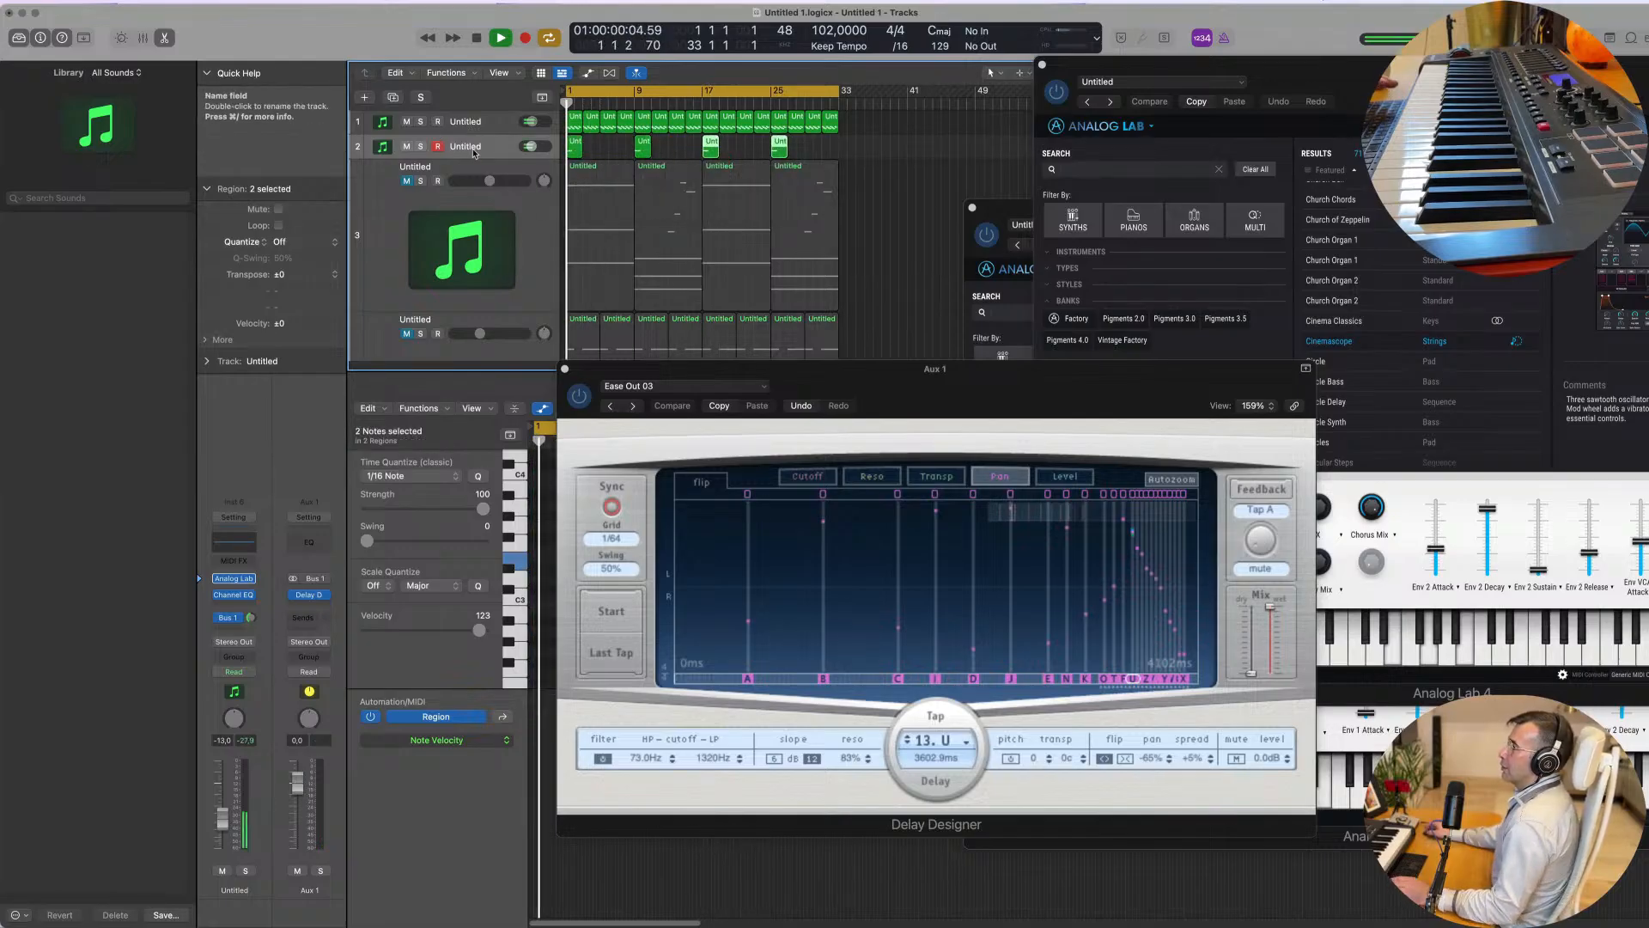
Step: Stop playback and duplicate the vocal track with its settings as a new track below it
left_click(473, 153)
key("space")
left_click(393, 101)
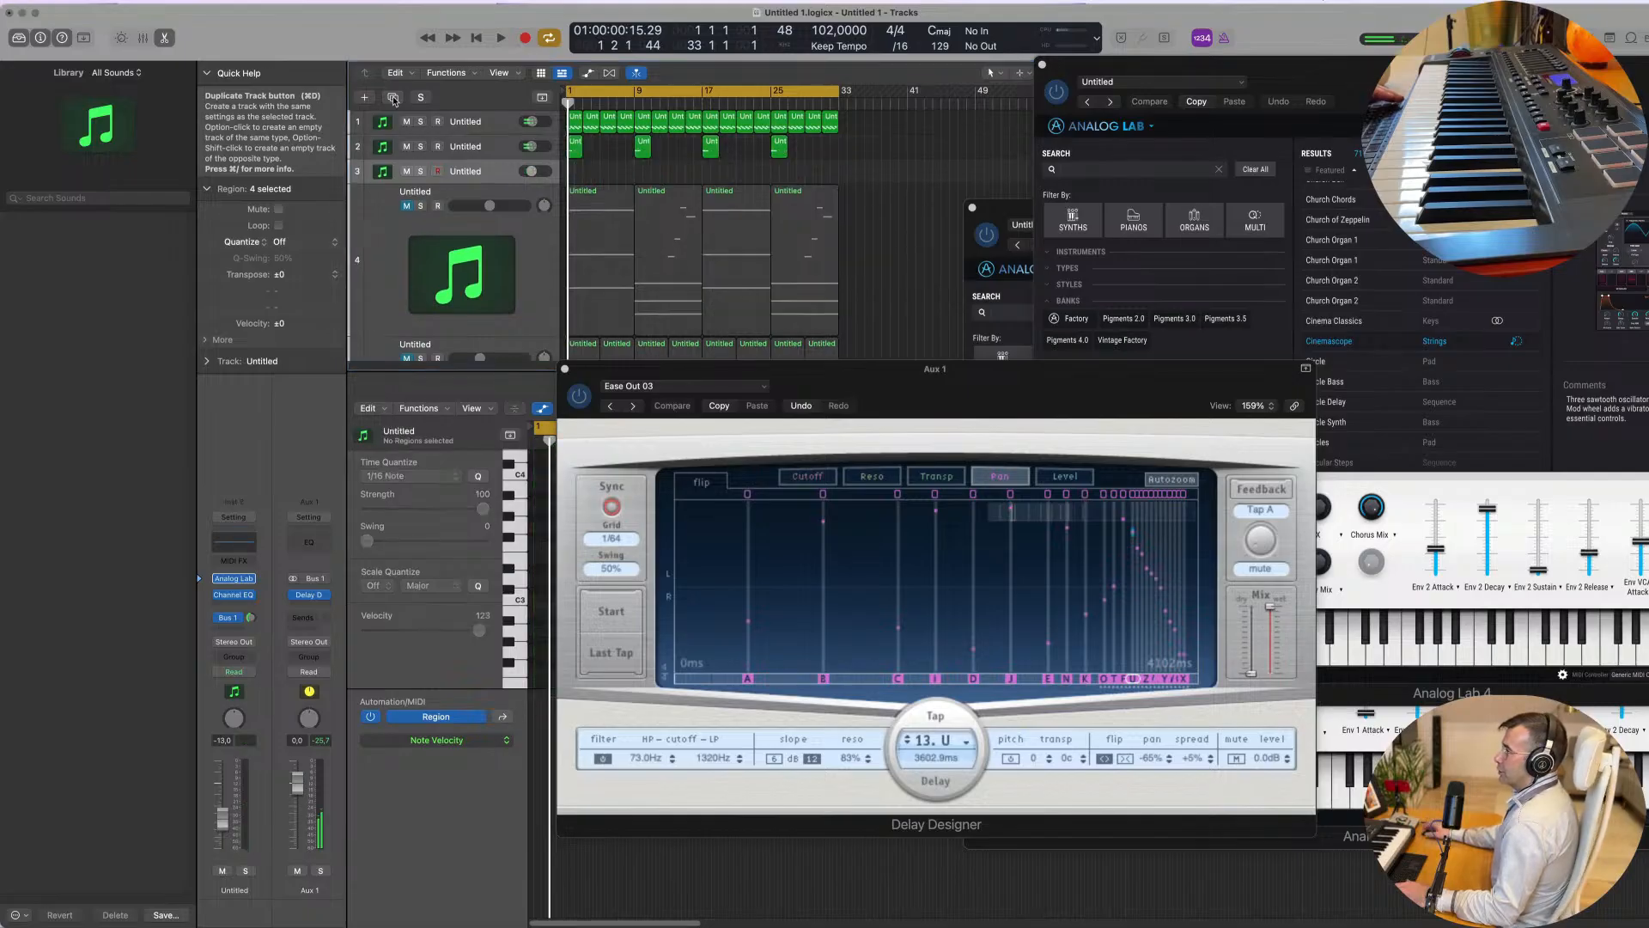
Step: Start playback, open the duplicated track's Analog Lab instrument and load the Chariots Titles Split preset from the Piano category
key("space")
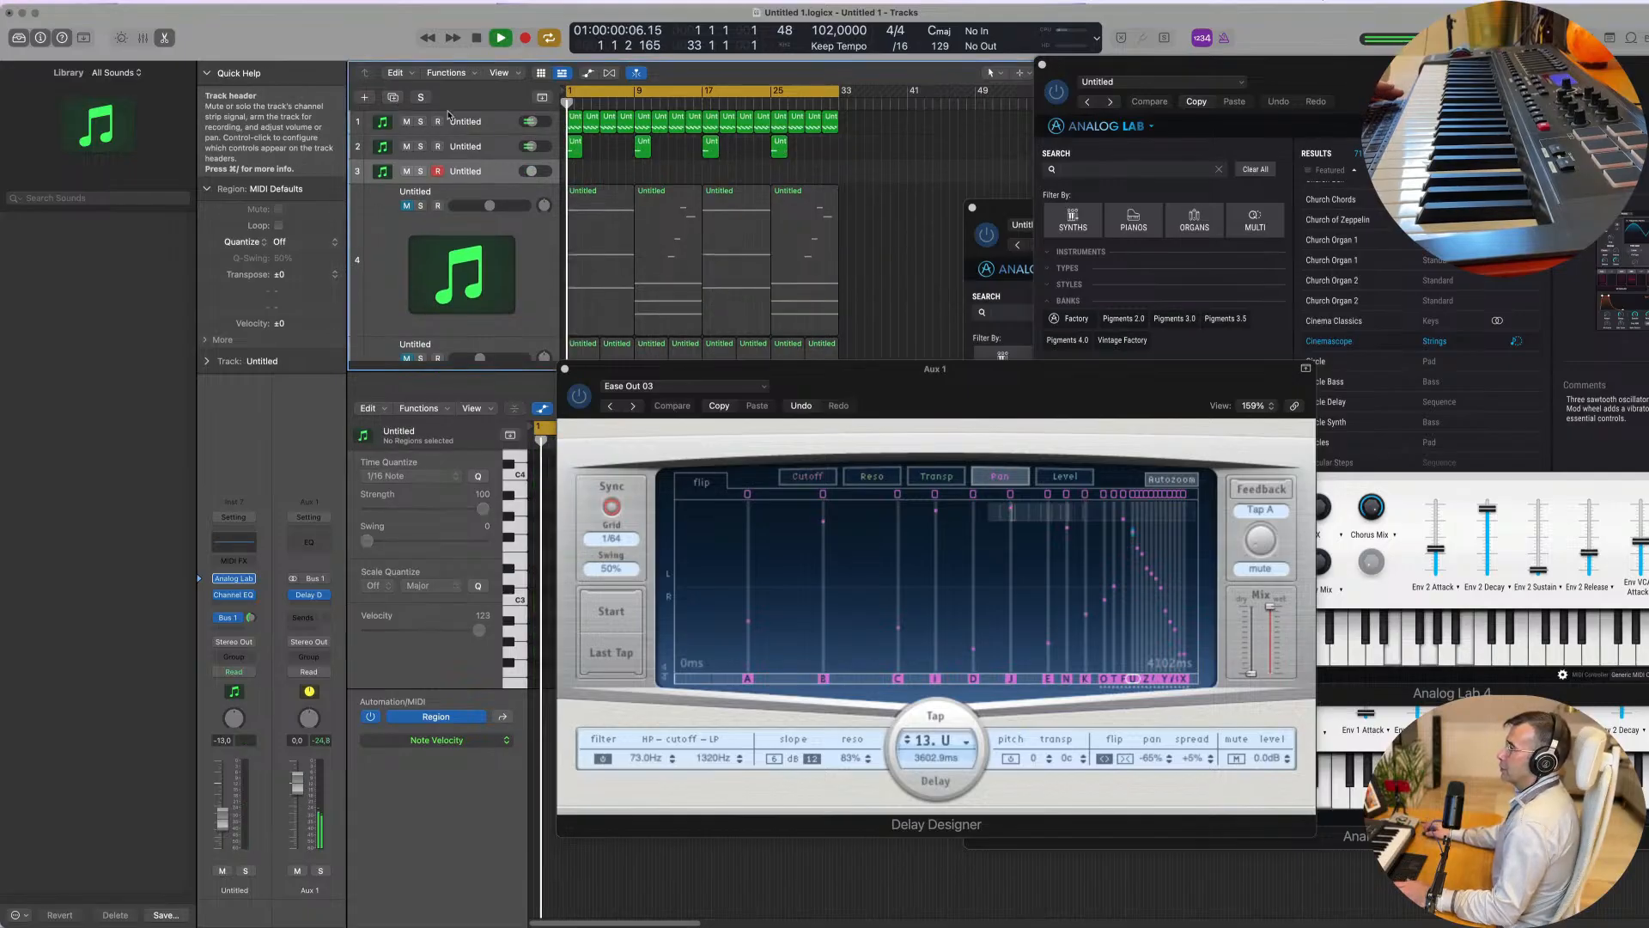
left_click(232, 580)
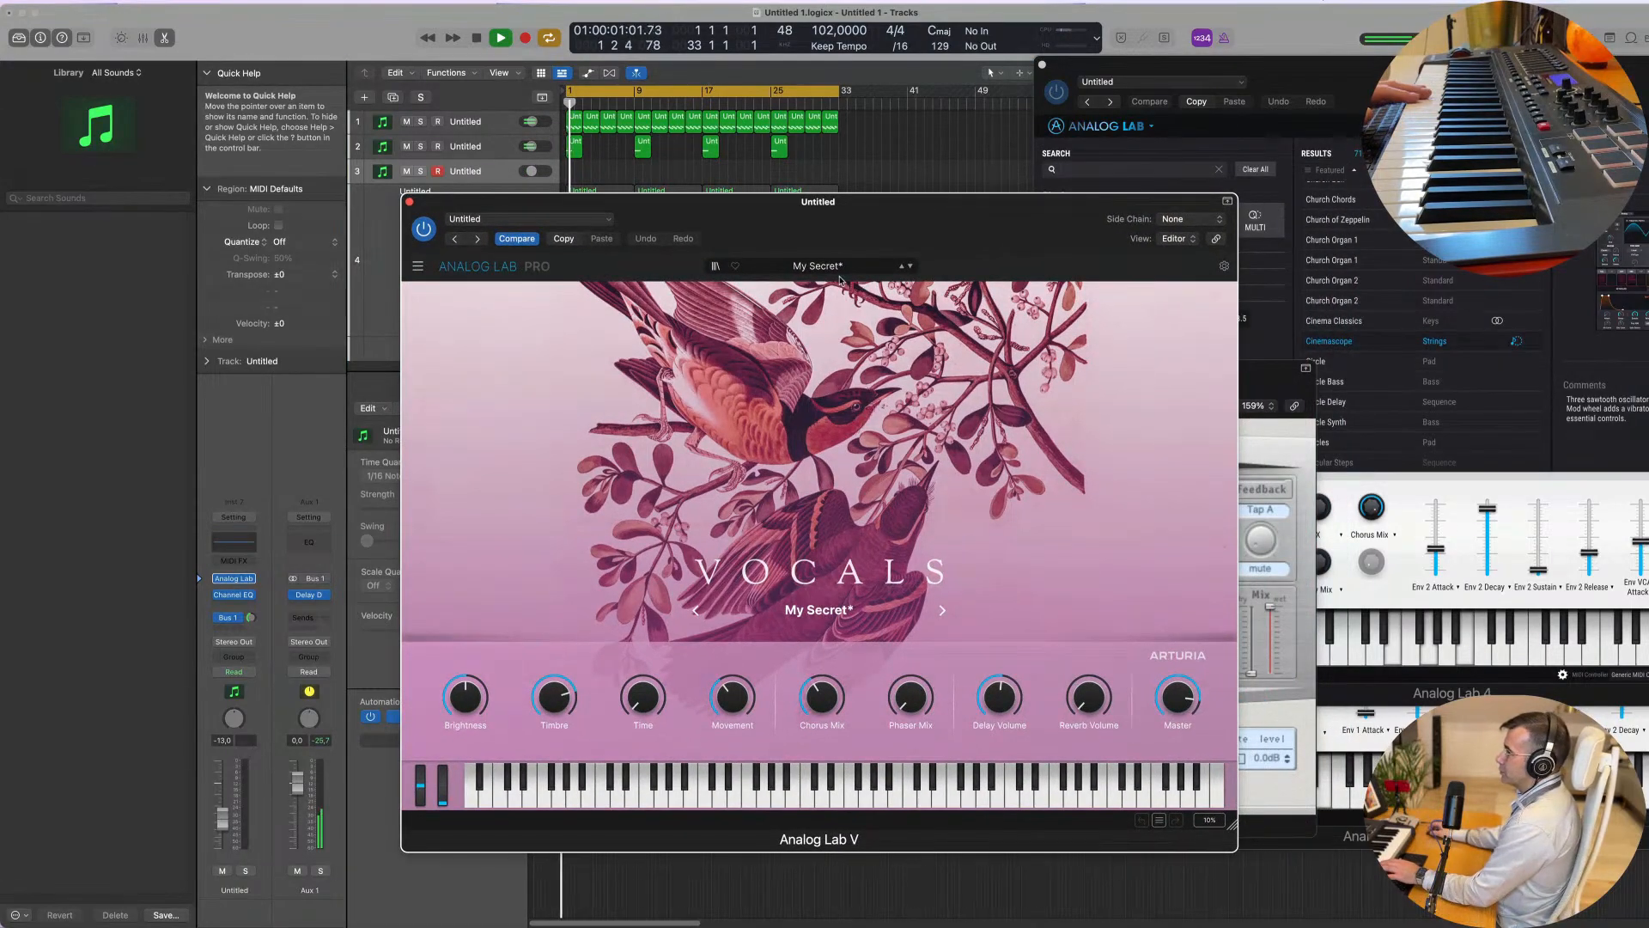
left_click(792, 268)
scroll(730, 447, "down", 3)
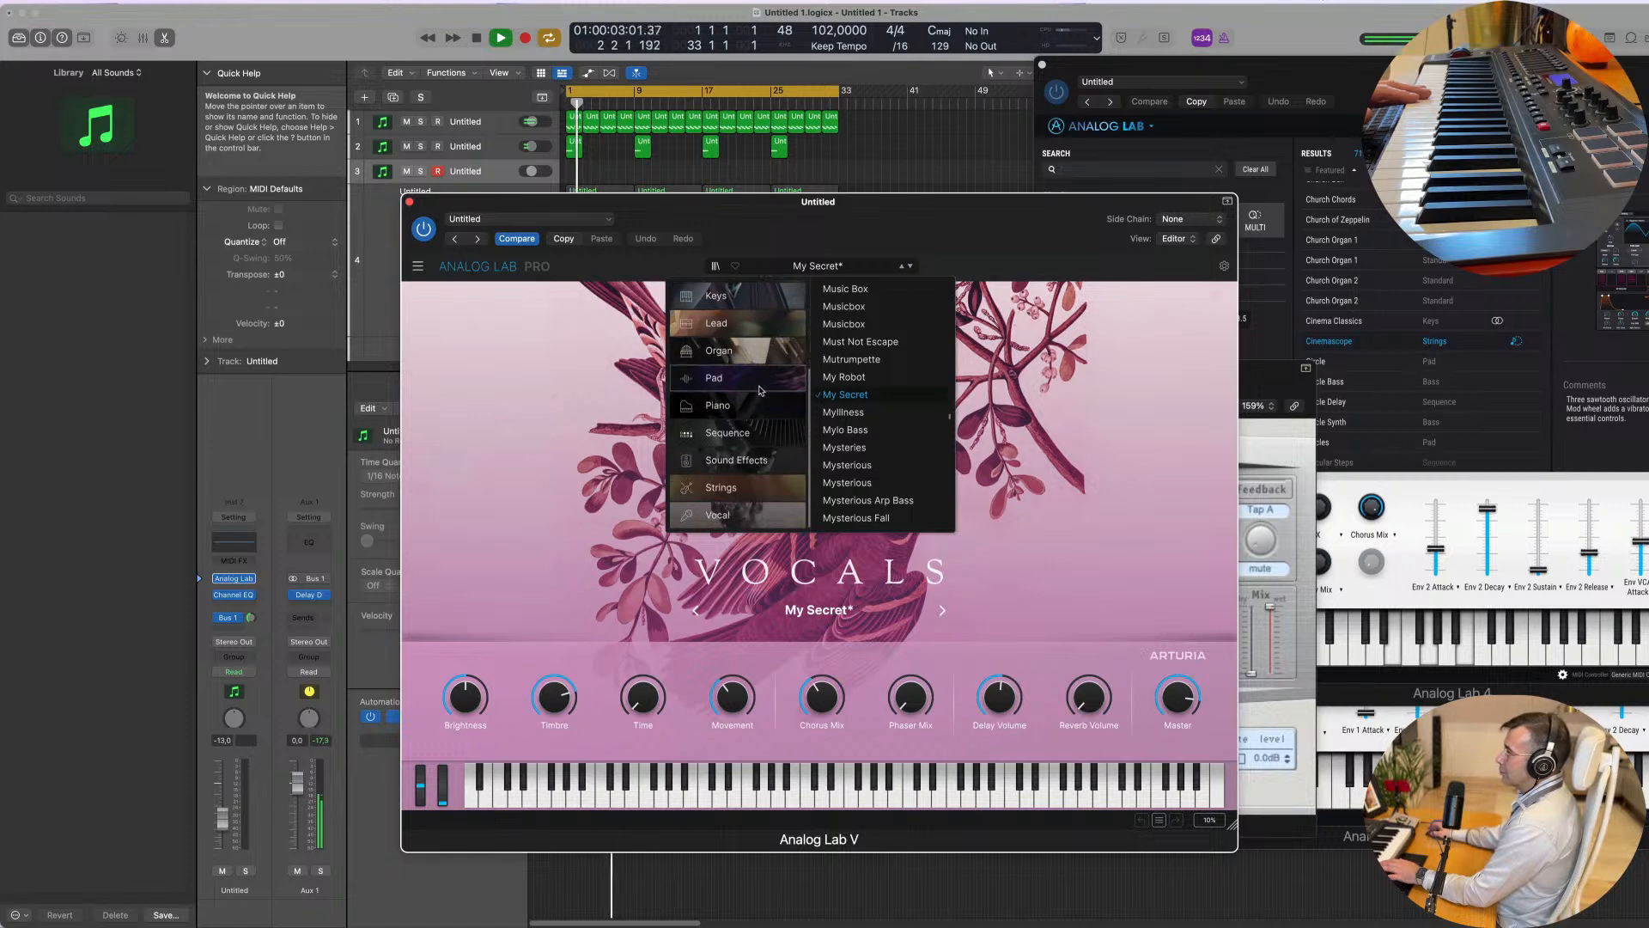
scroll(747, 472, "up", 1)
left_click(738, 424)
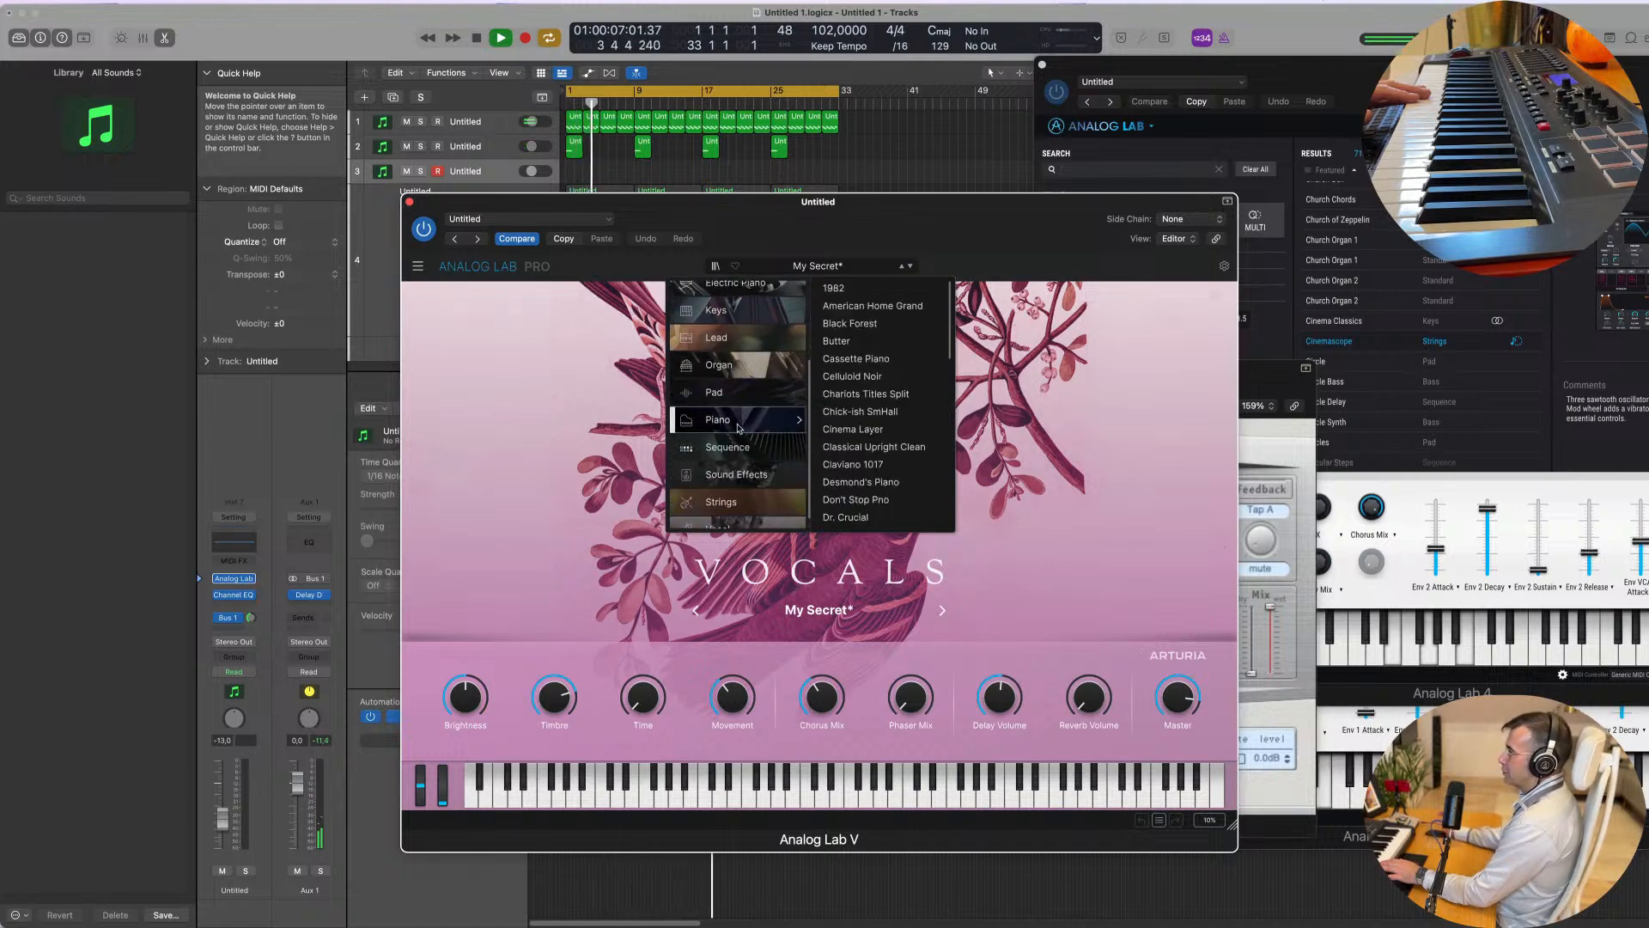
left_click(870, 394)
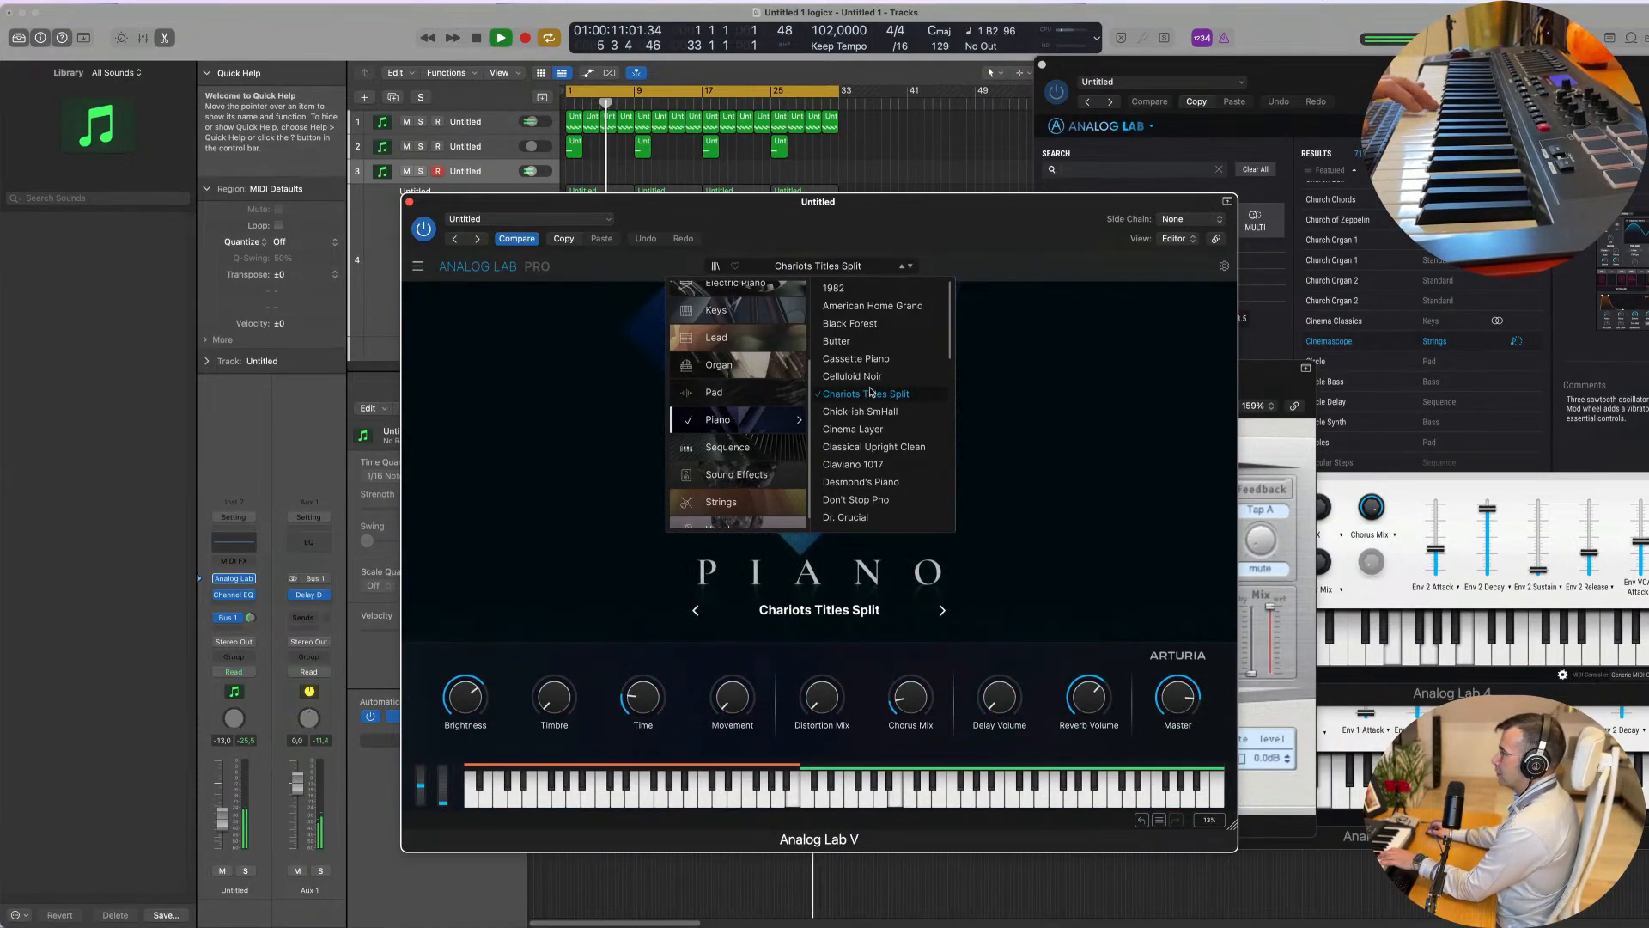
Step: Switch to the 1982 piano preset and raise the track's volume to -5.5 dB
left_click(834, 289)
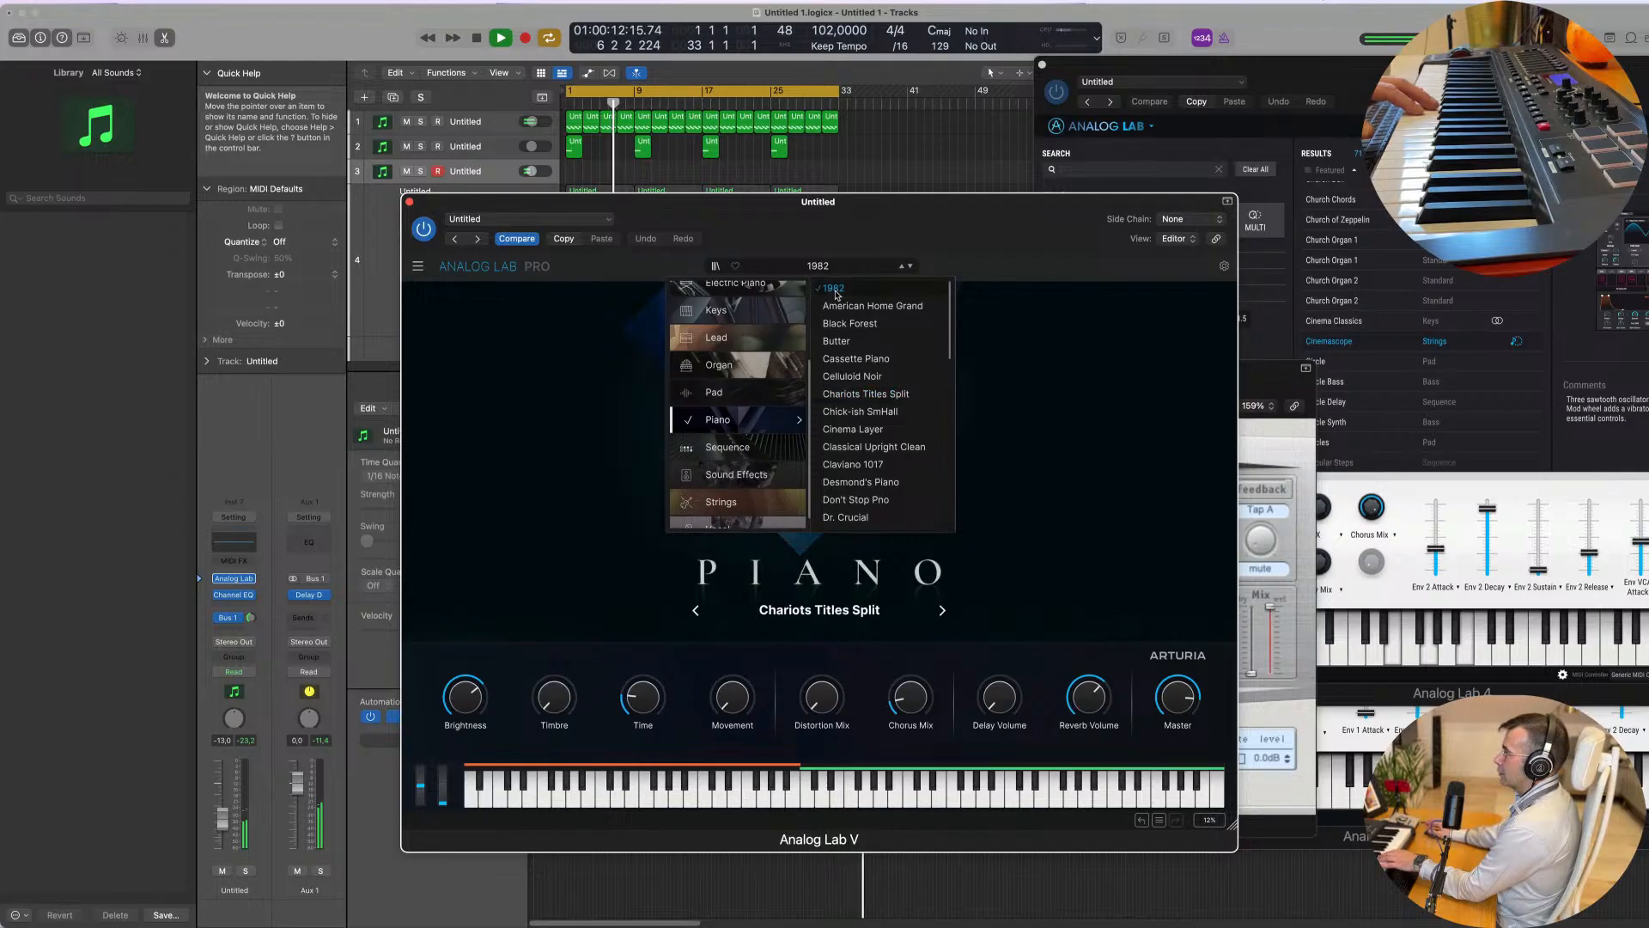
left_click_drag(707, 227, 790, 250)
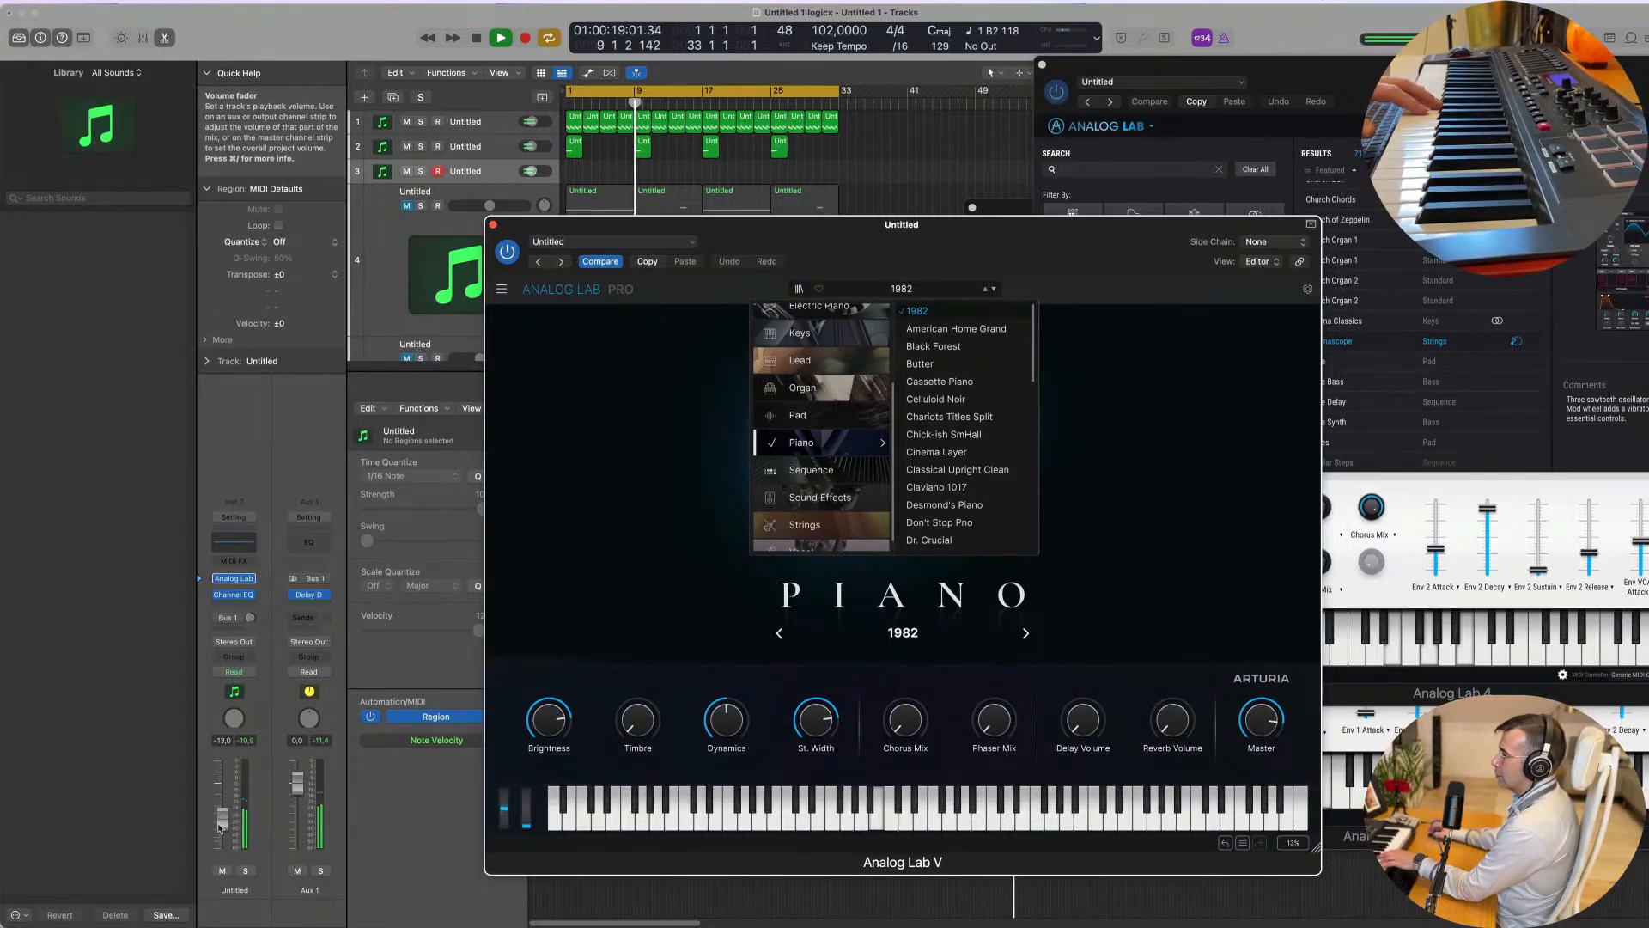
left_click_drag(222, 819, 222, 801)
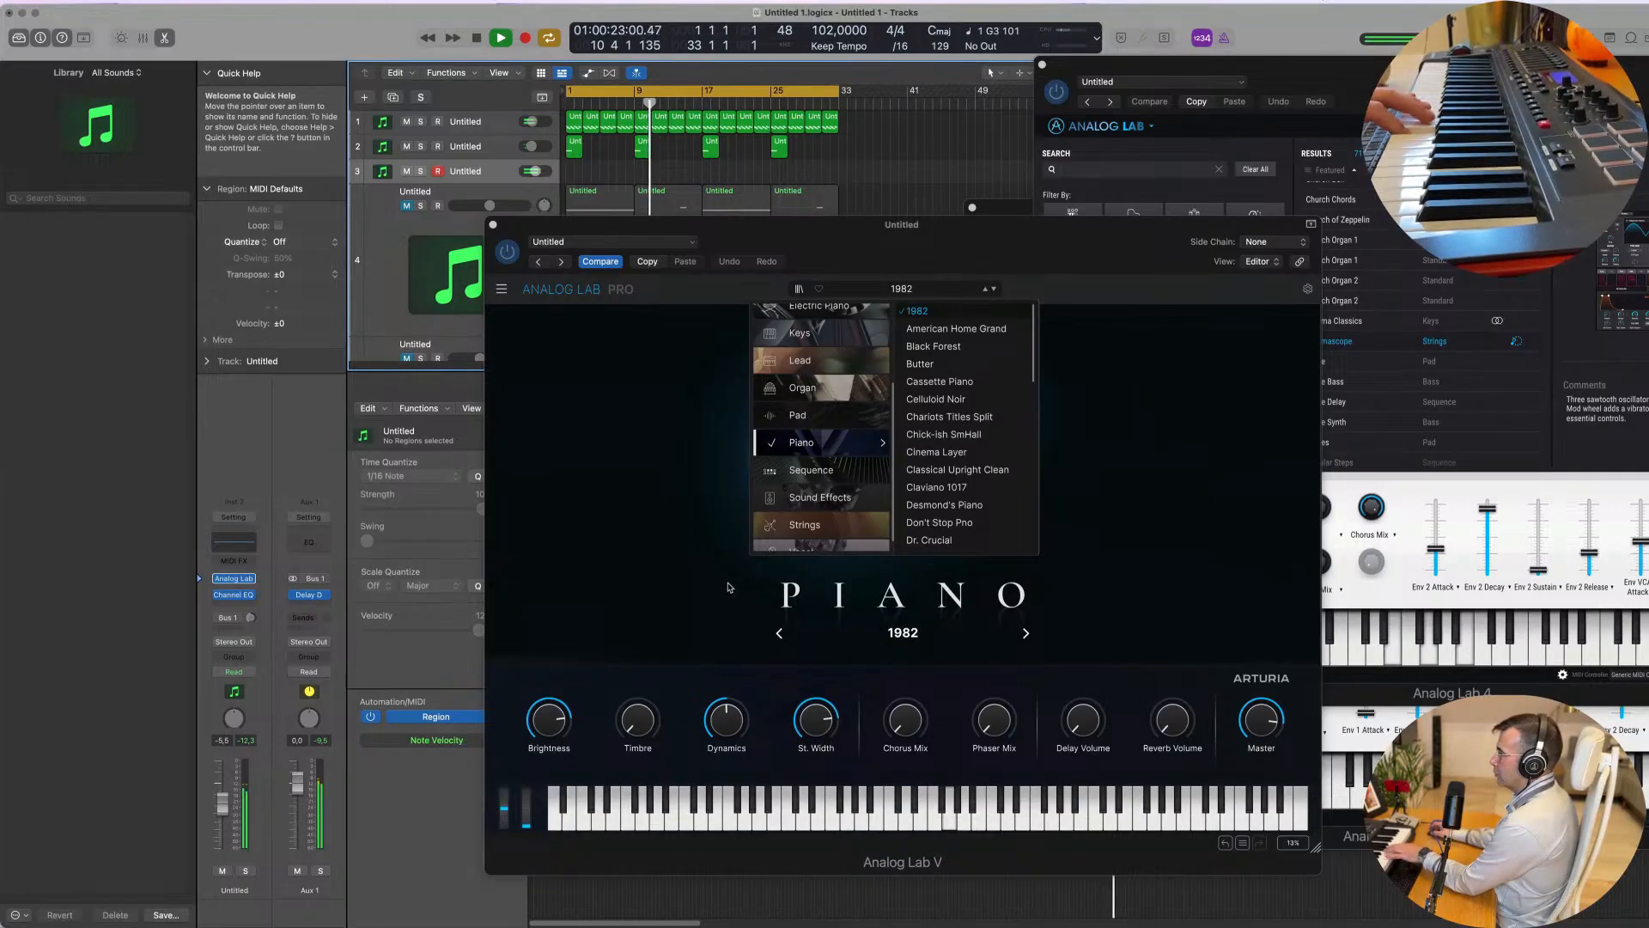
Step: Audition the Cassette Piano, Don't Stop Pno and Emotional Piano presets against the arrangement
left_click(952, 385)
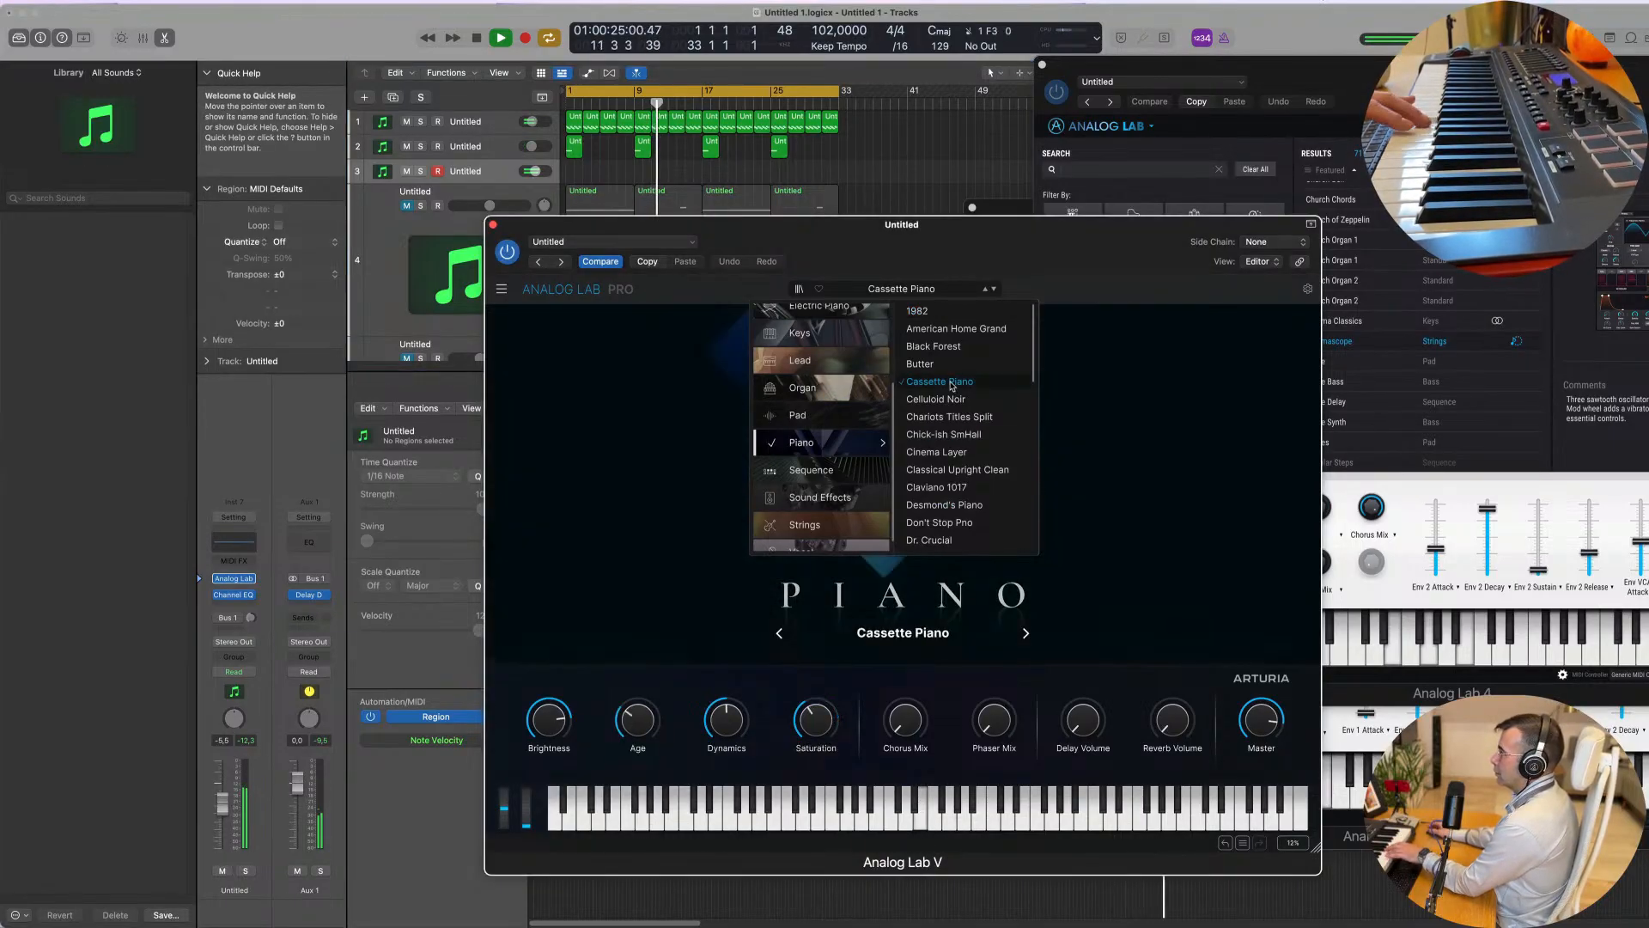
scroll(956, 403, "down", 2)
scroll(955, 406, "down", 5)
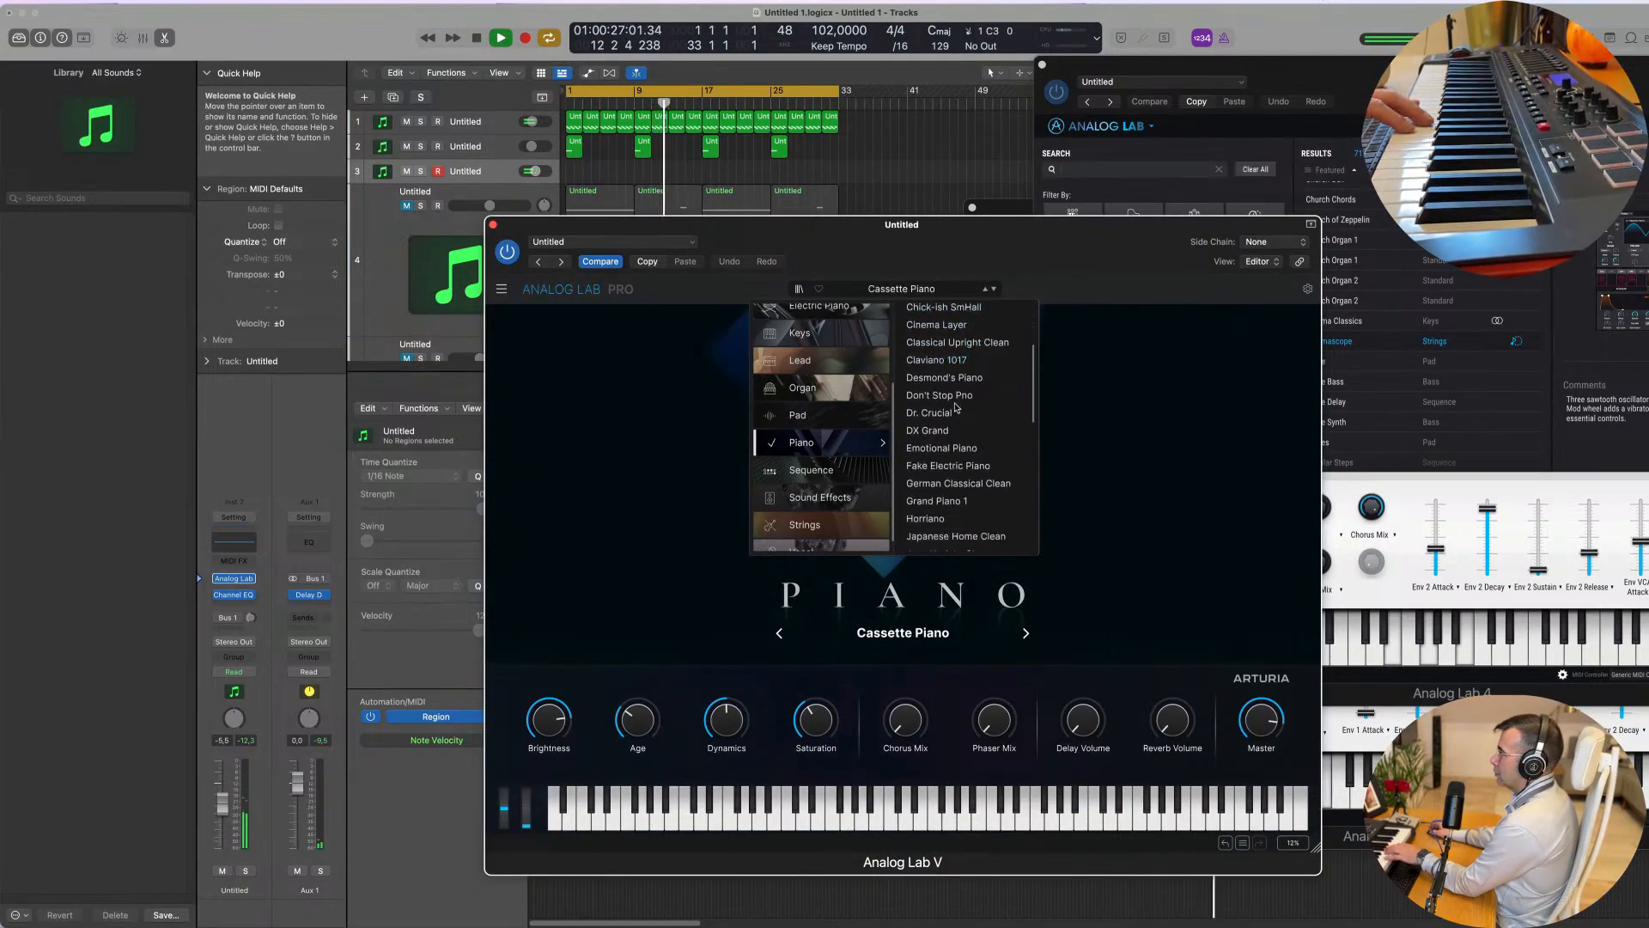
left_click(945, 396)
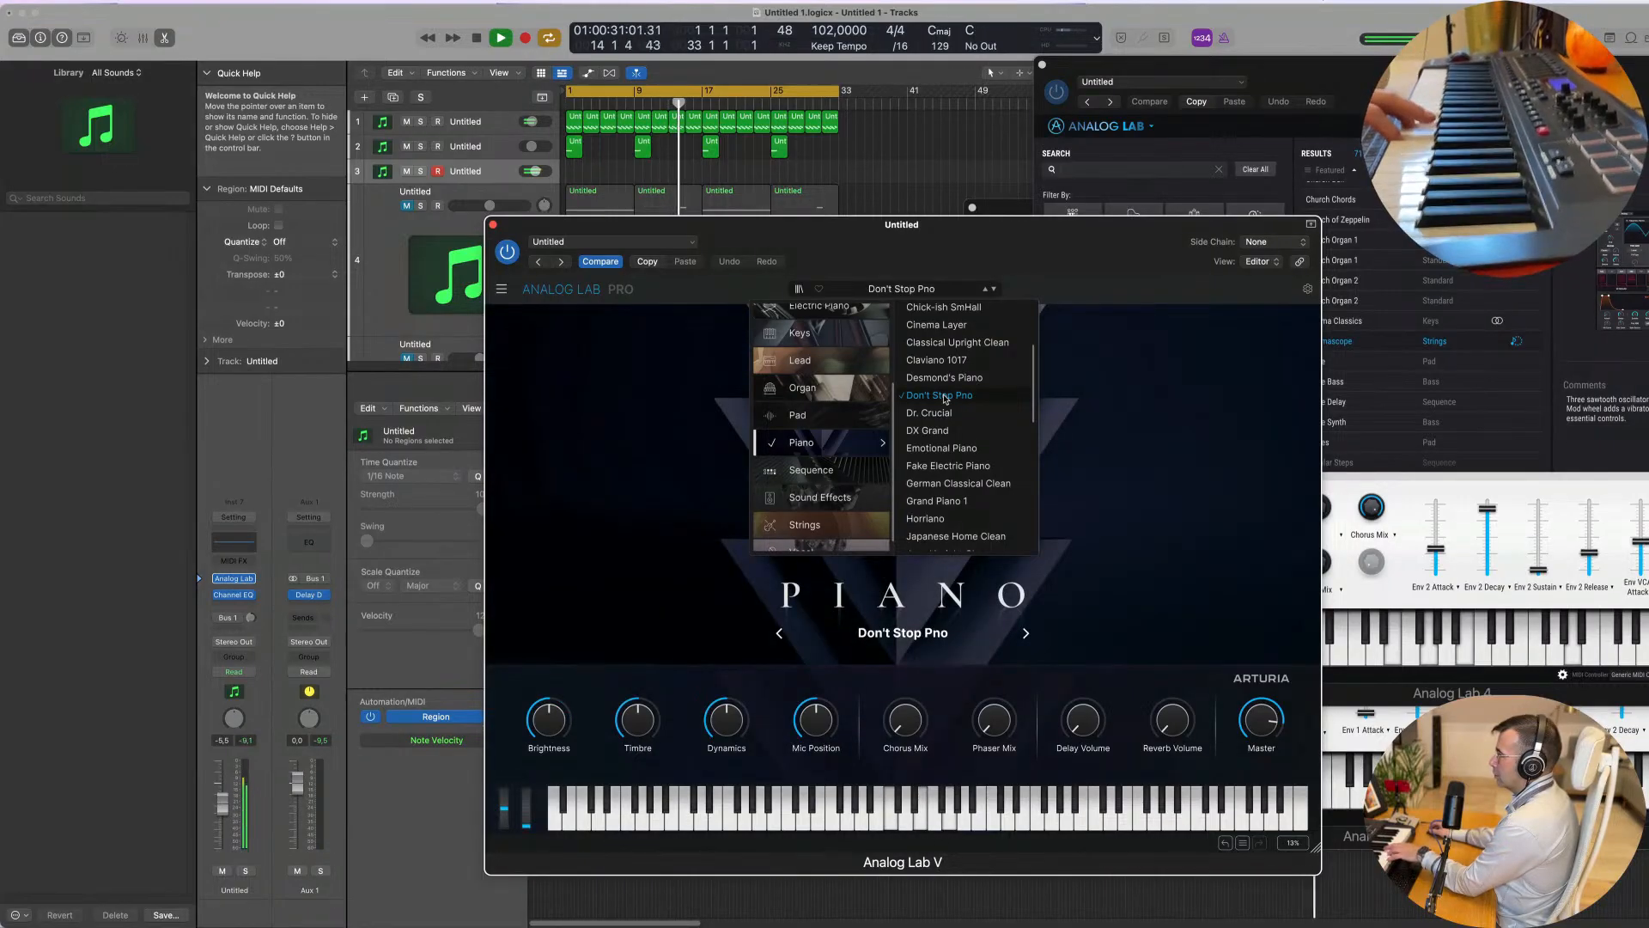
left_click(951, 449)
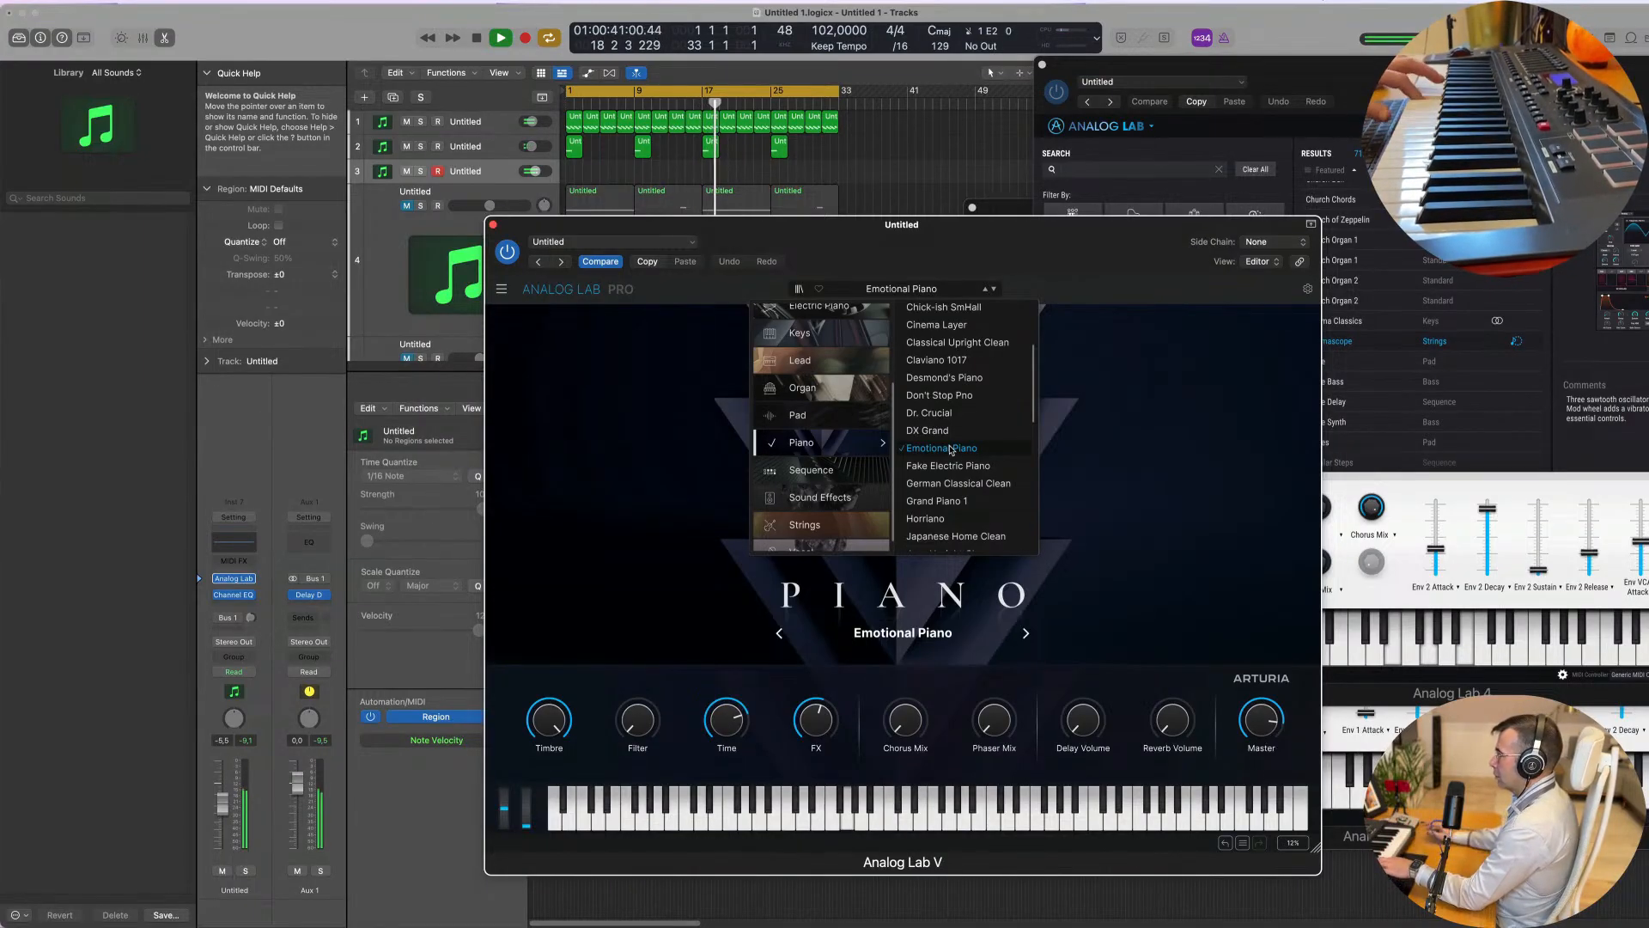
Step: Try the Horriano preset and settle on Japanese Home Clean for the piano track
scroll(945, 455, "down", 2)
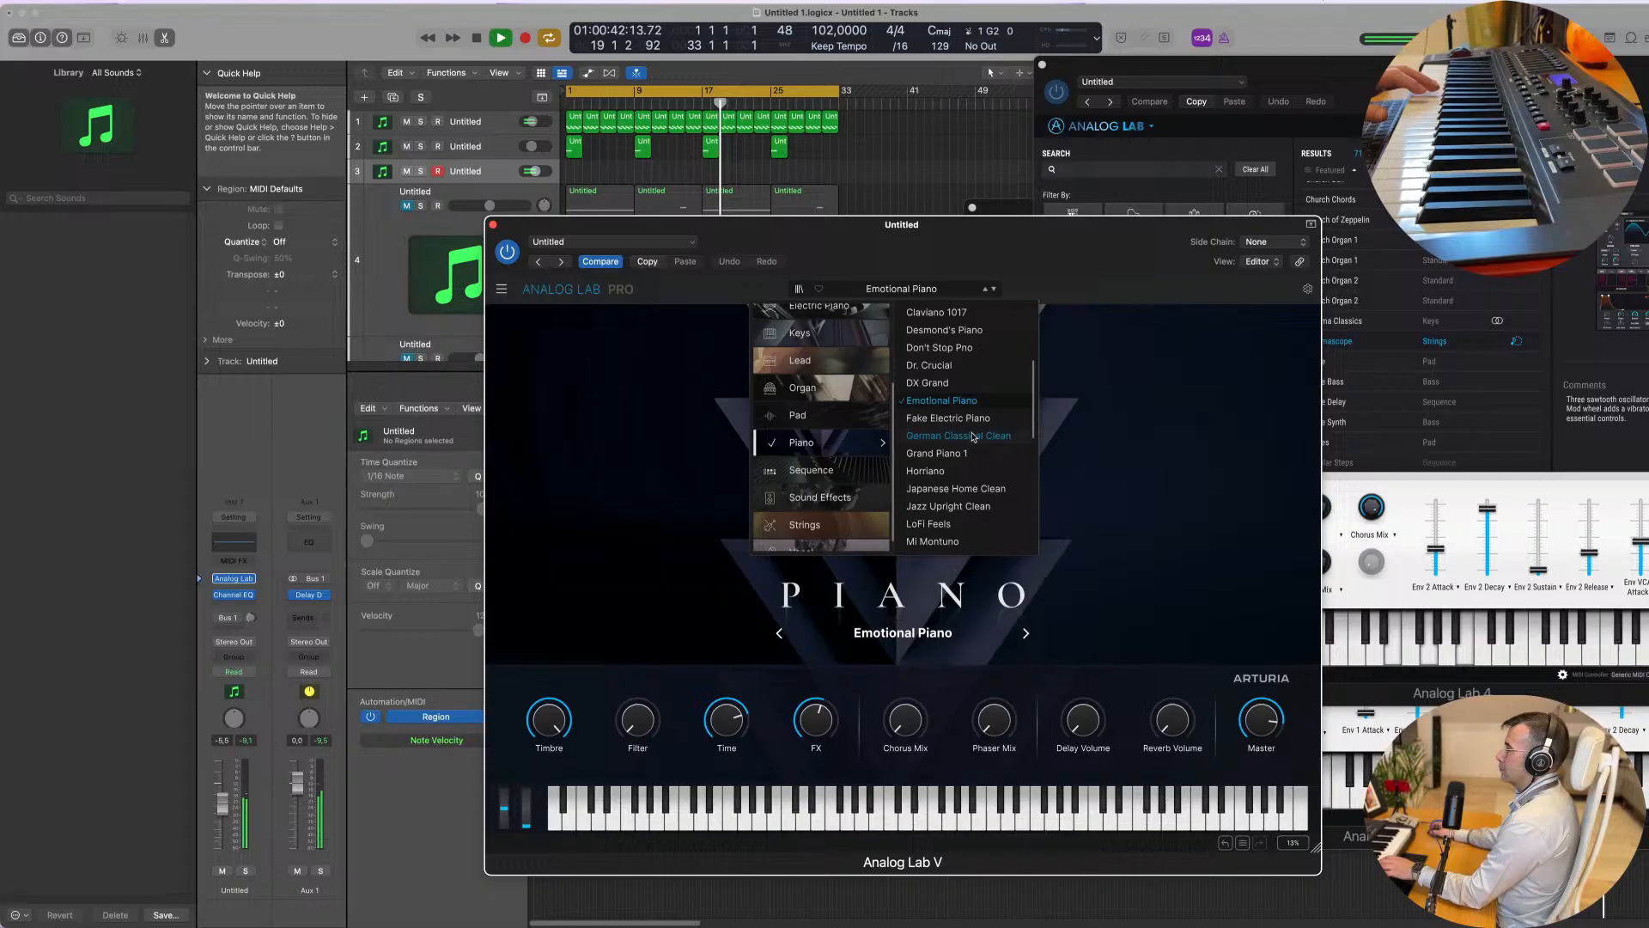
left_click(928, 472)
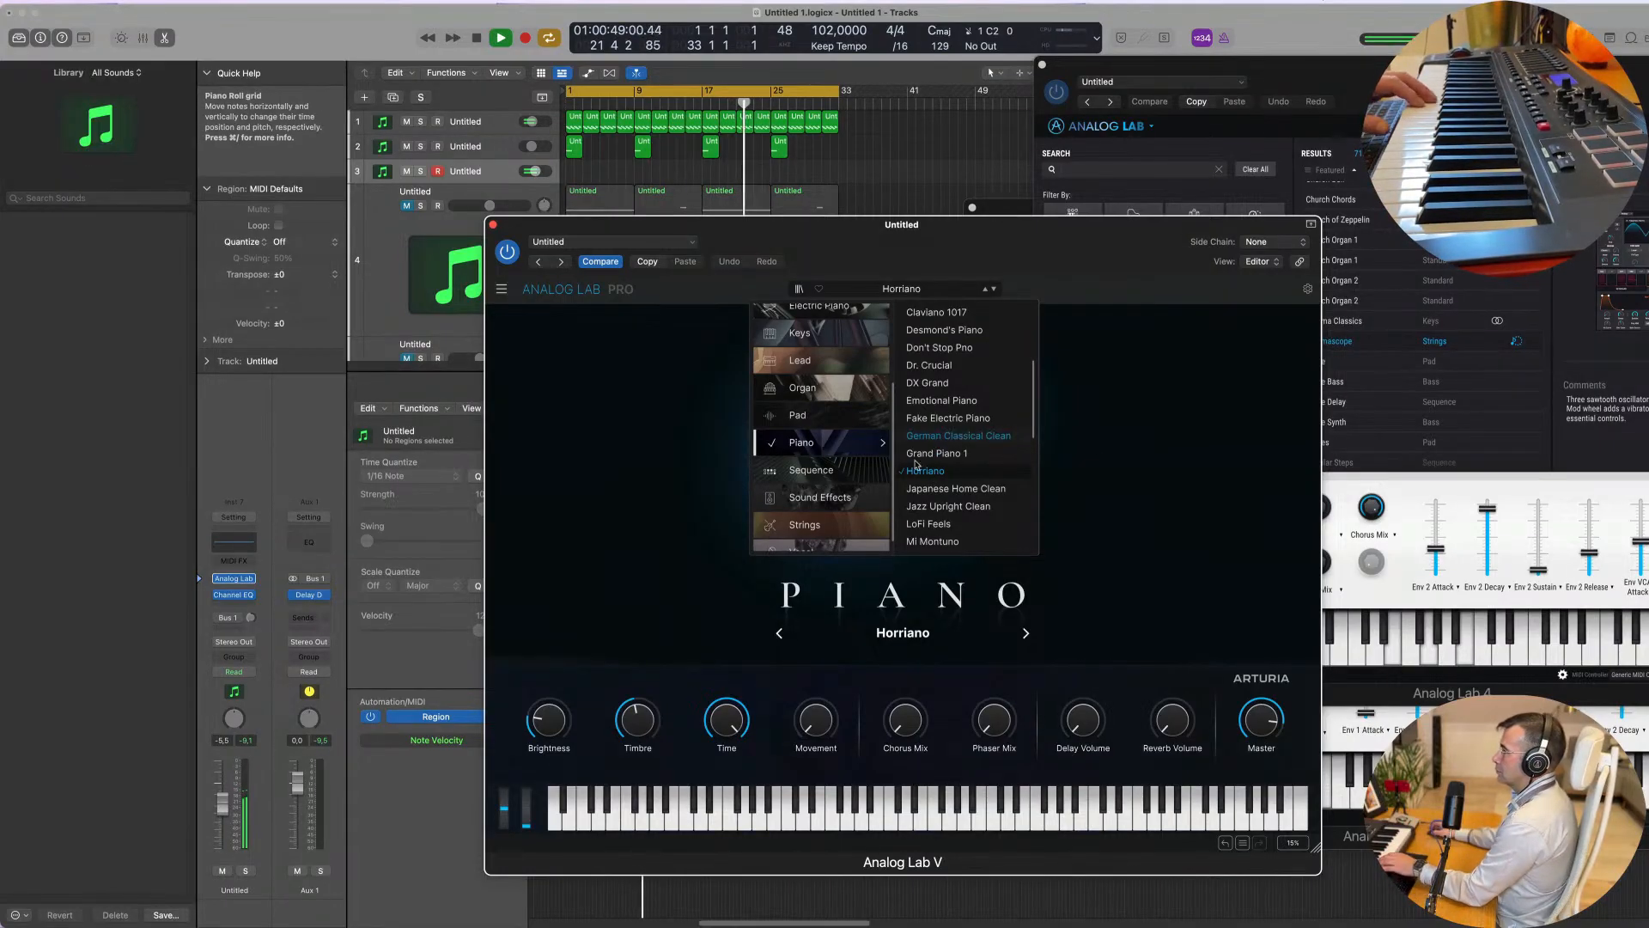
scroll(925, 474, "down", 1)
left_click(929, 475)
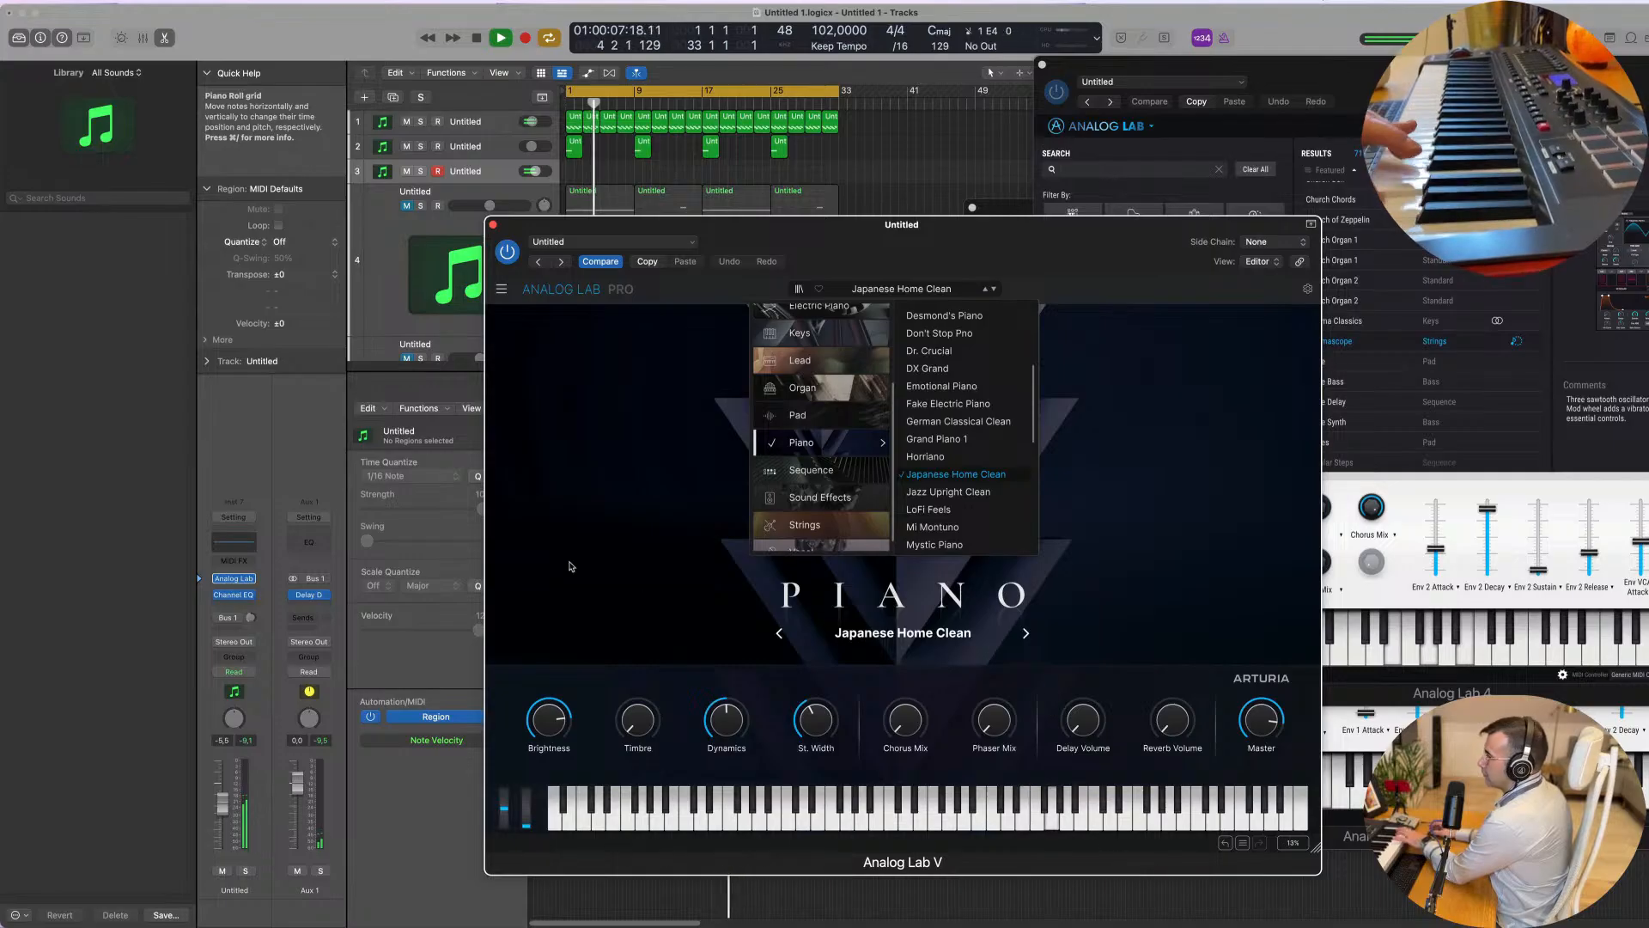
Step: Add a send to Bus 2 on the piano track
left_click(230, 630)
mouse_move(249, 649)
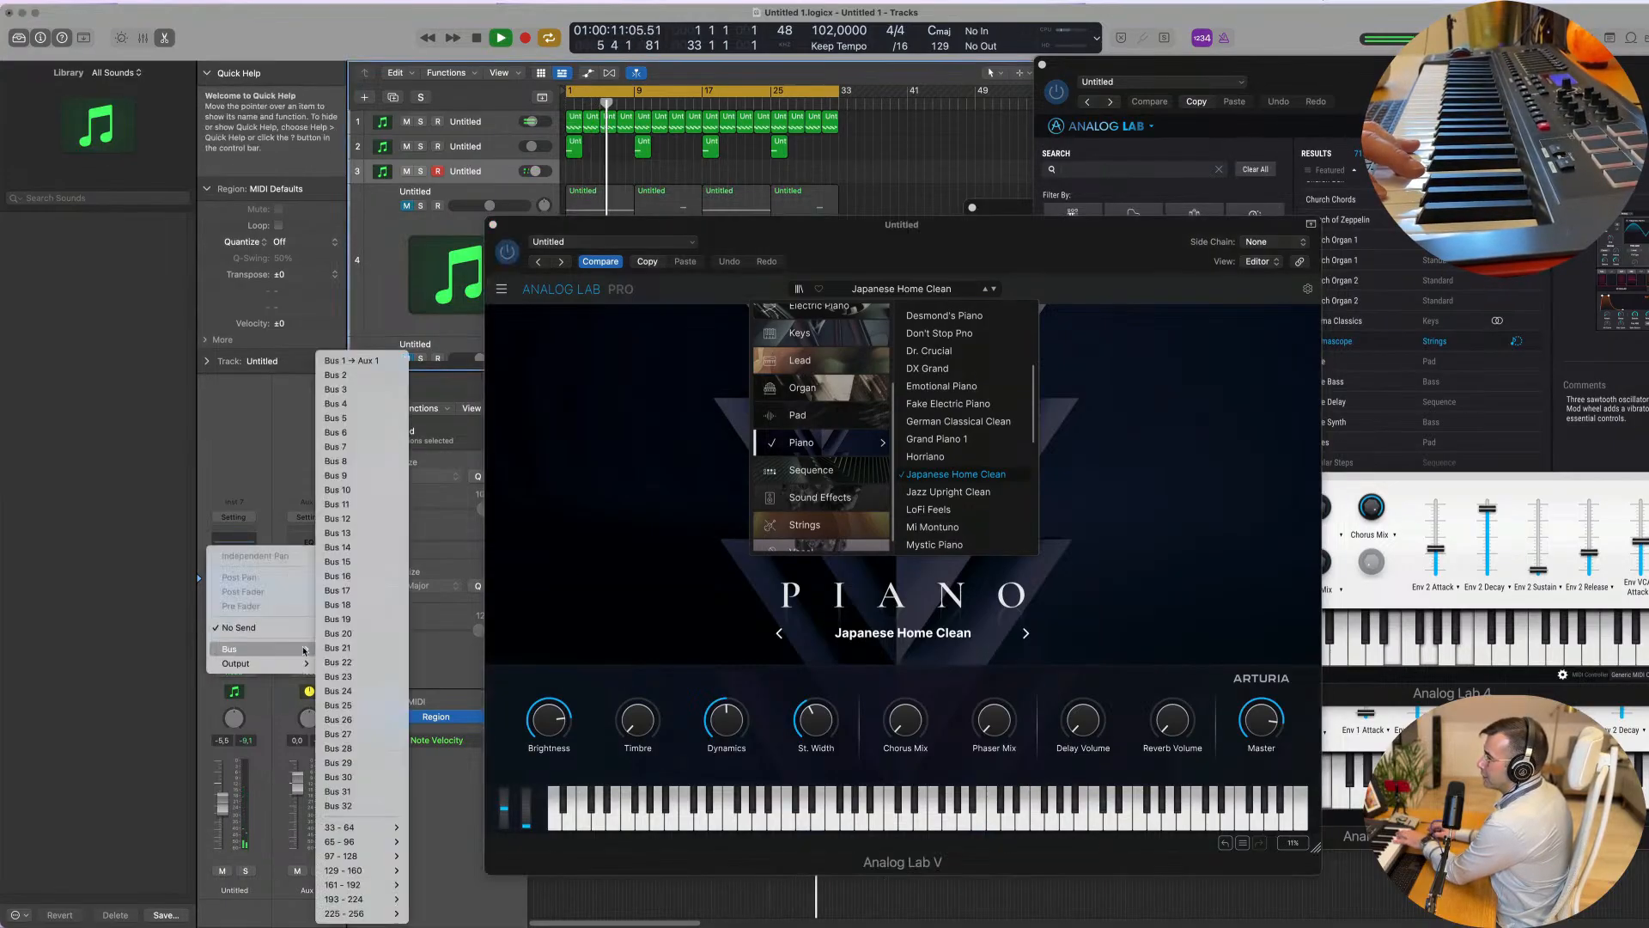
left_click(356, 375)
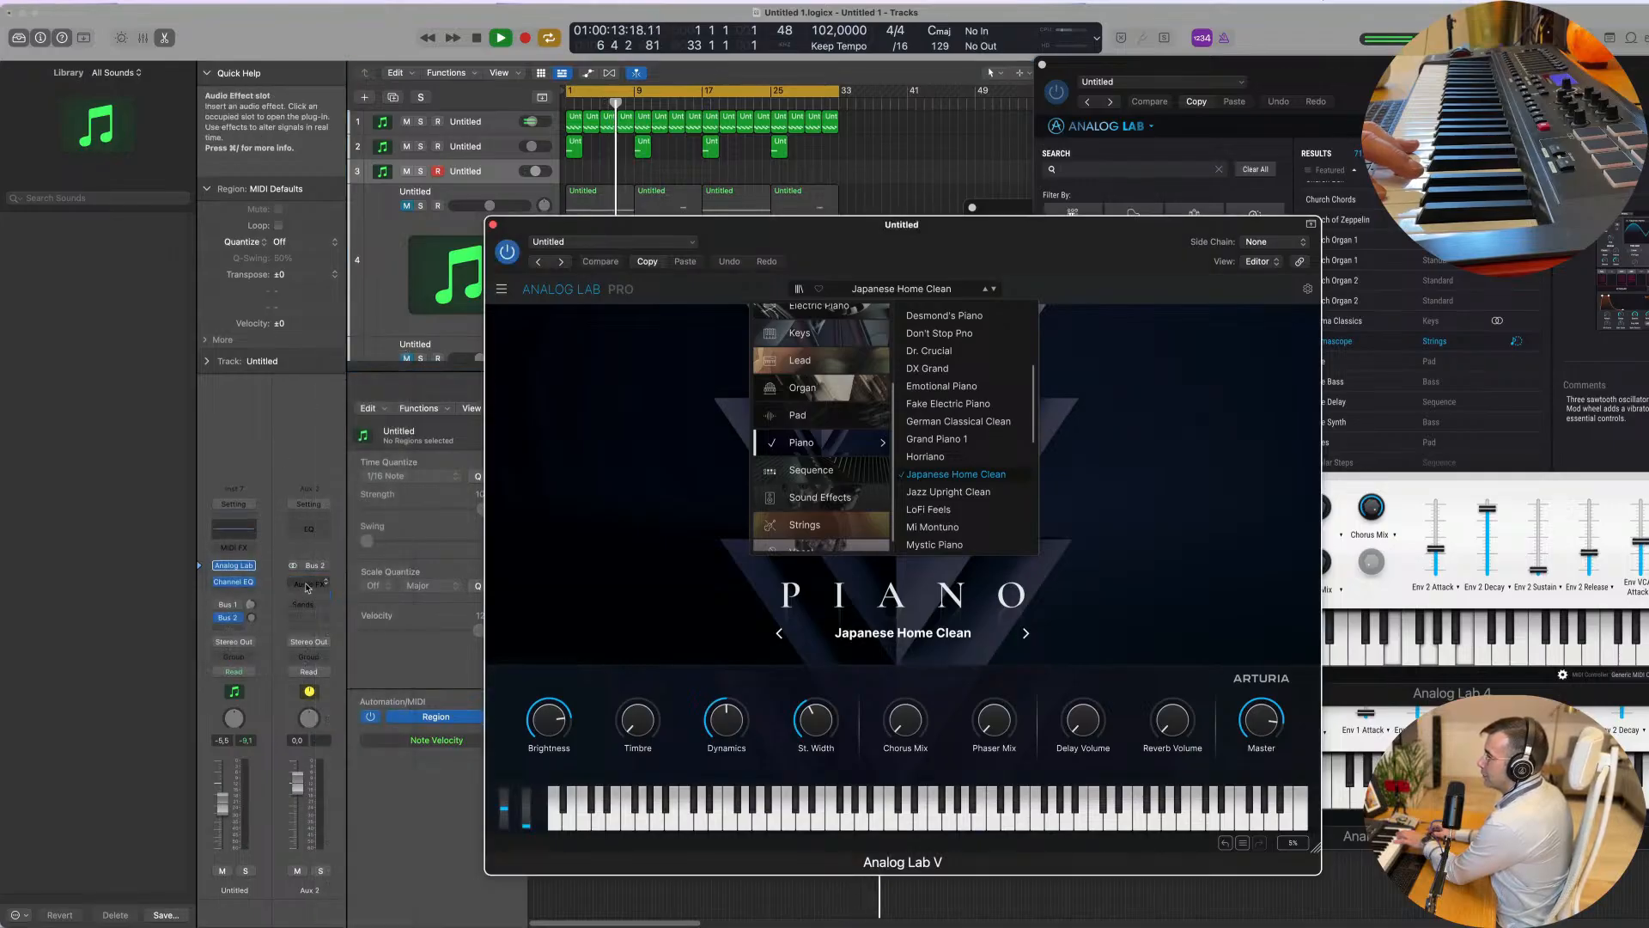
Step: Insert a stereo SilverVerb reverb on the aux channel fed by Bus 2
left_click(306, 585)
mouse_move(323, 700)
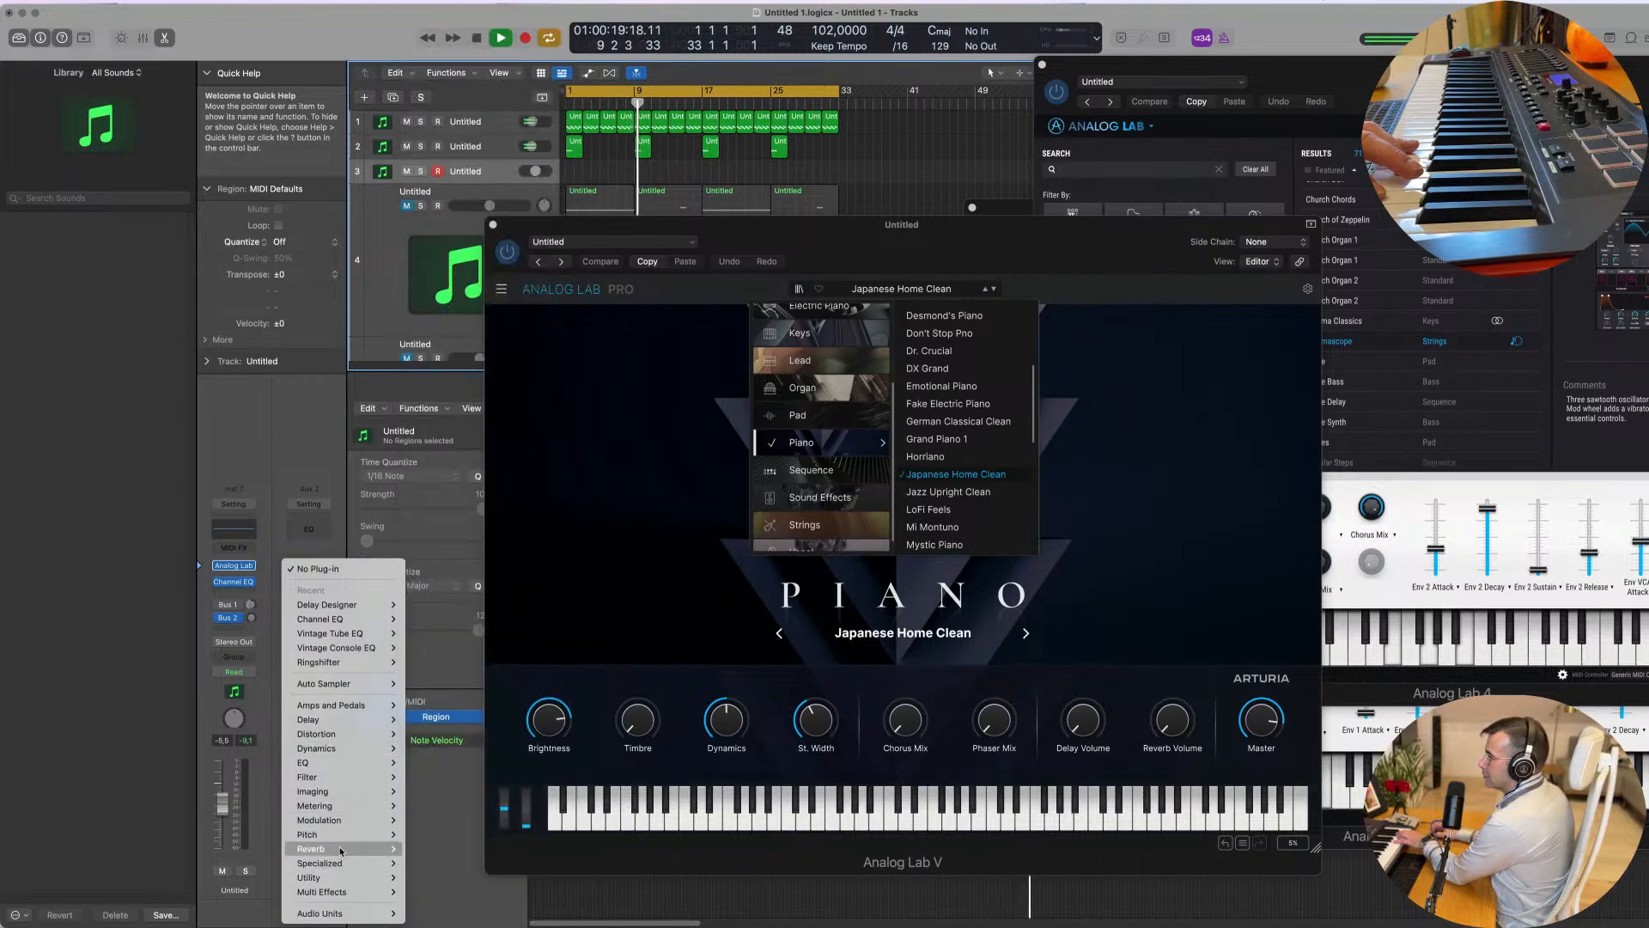
mouse_move(391, 836)
mouse_move(515, 698)
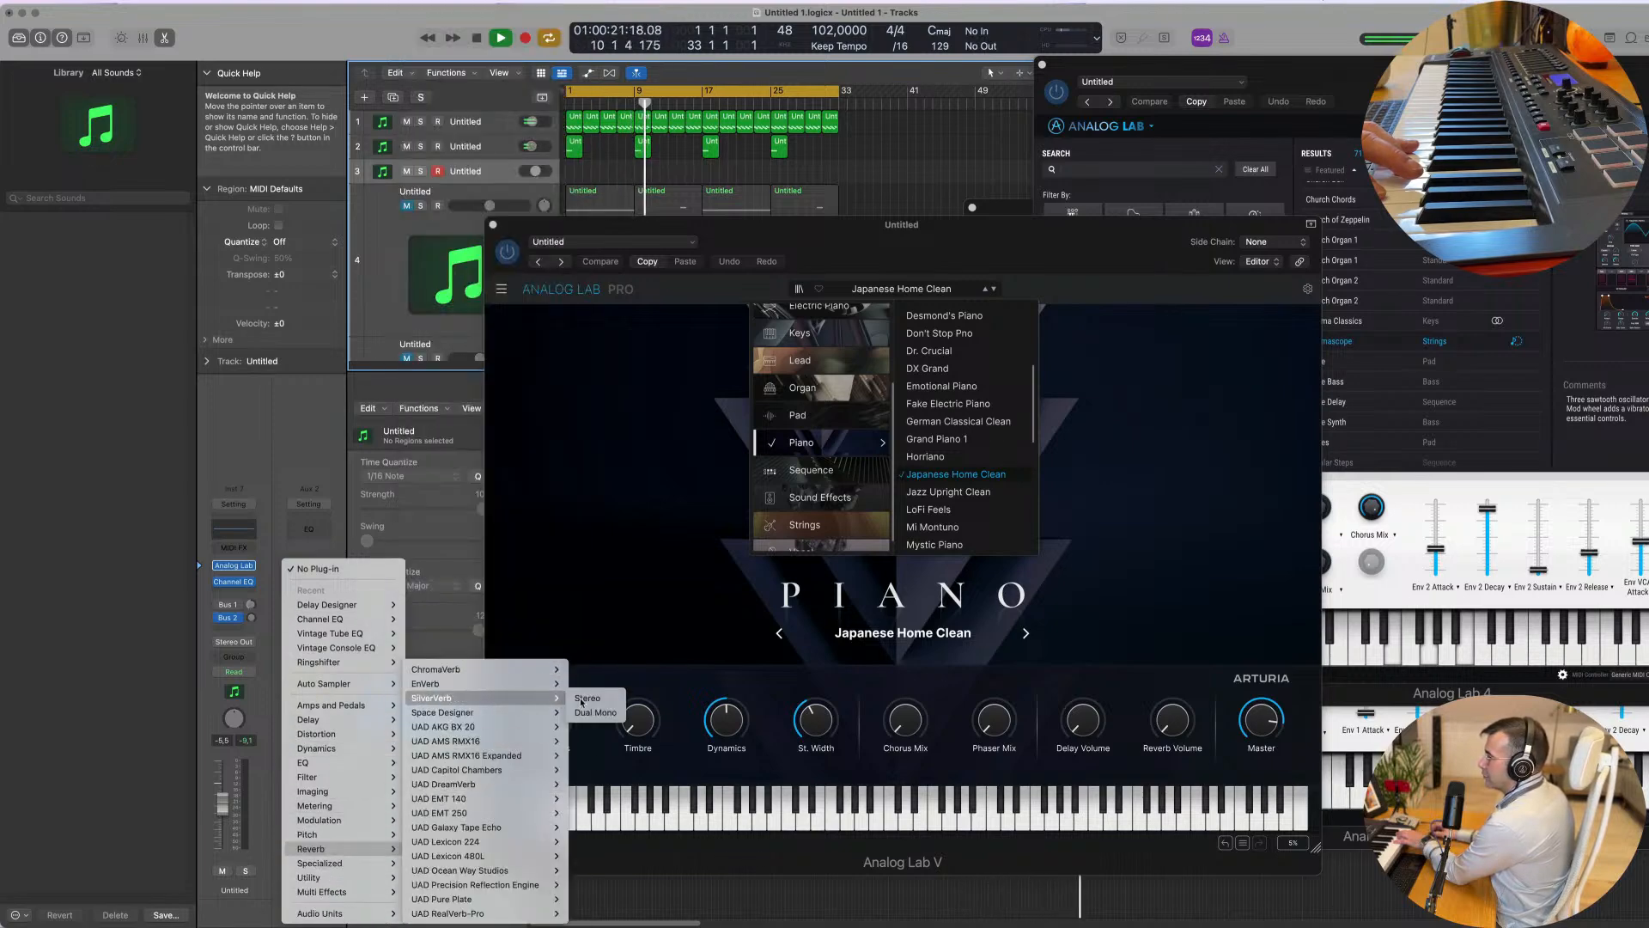
left_click(608, 701)
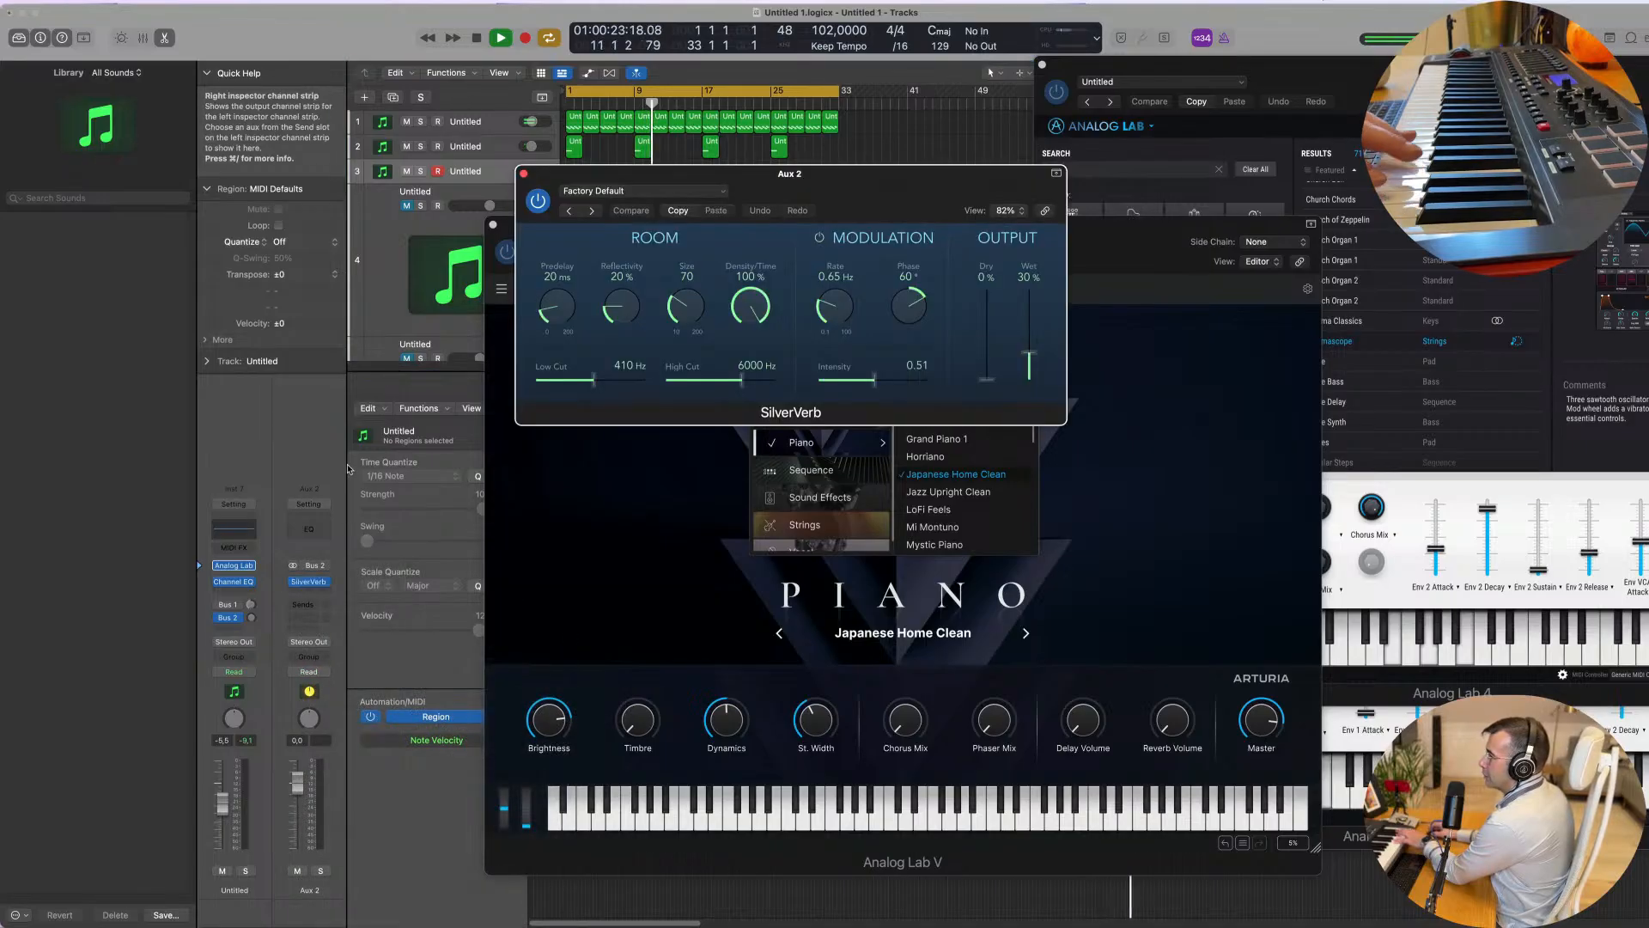
Step: Load the grandiose SilverVerb preset with 100% wet output and raise the piano track's Bus 2 send level
left_click(672, 191)
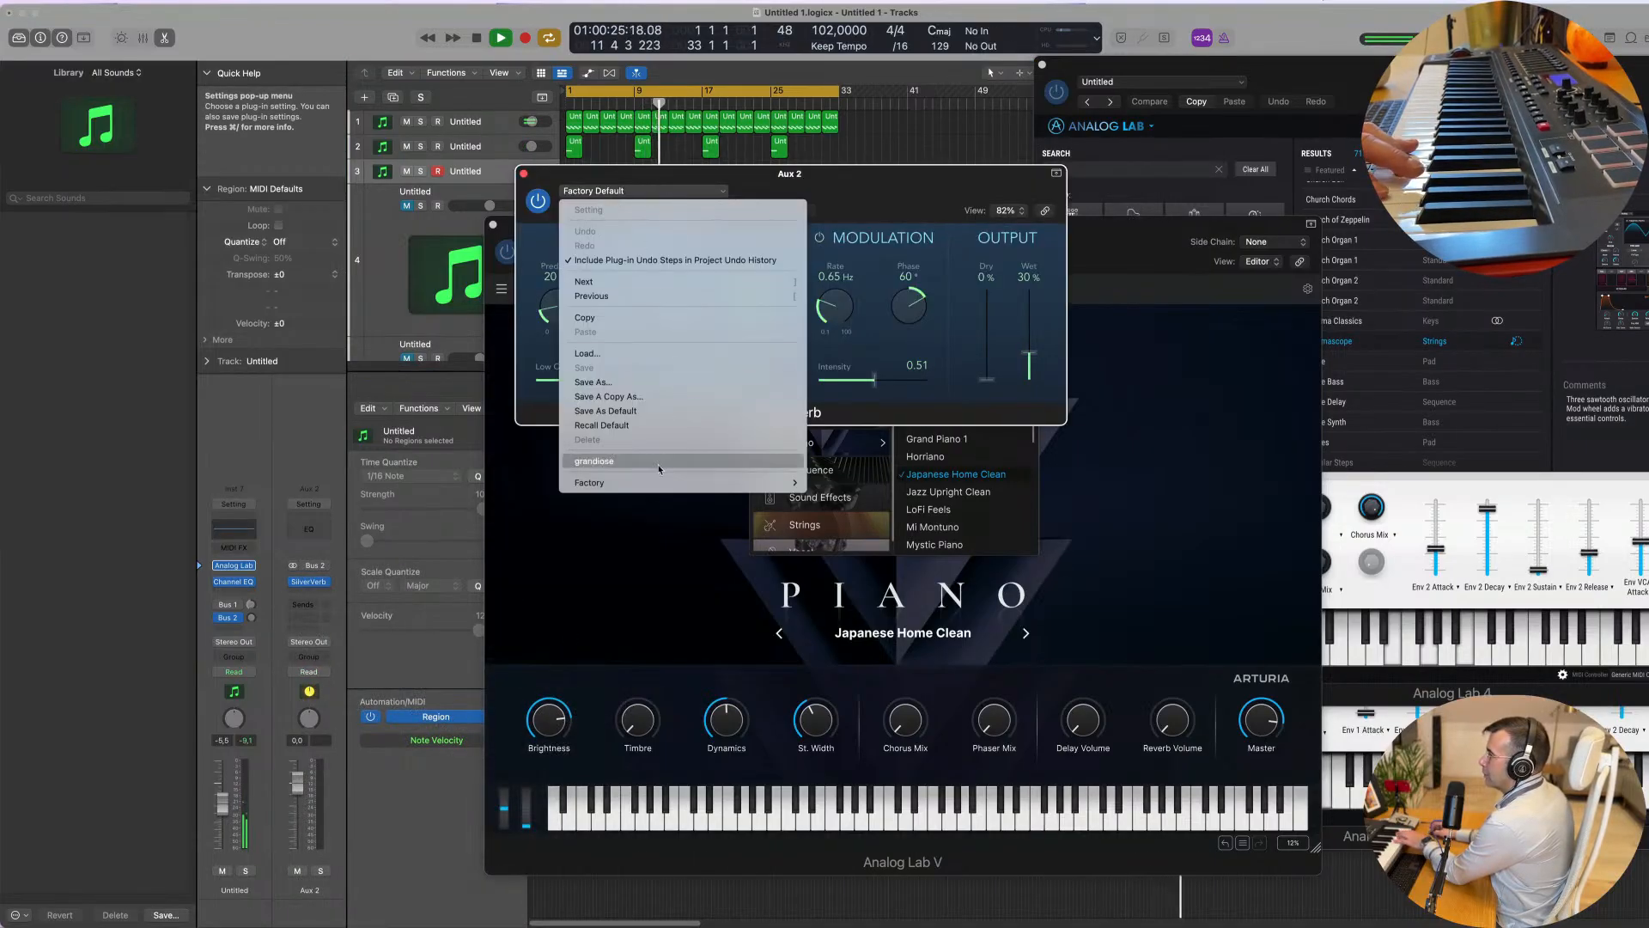
left_click(1036, 296)
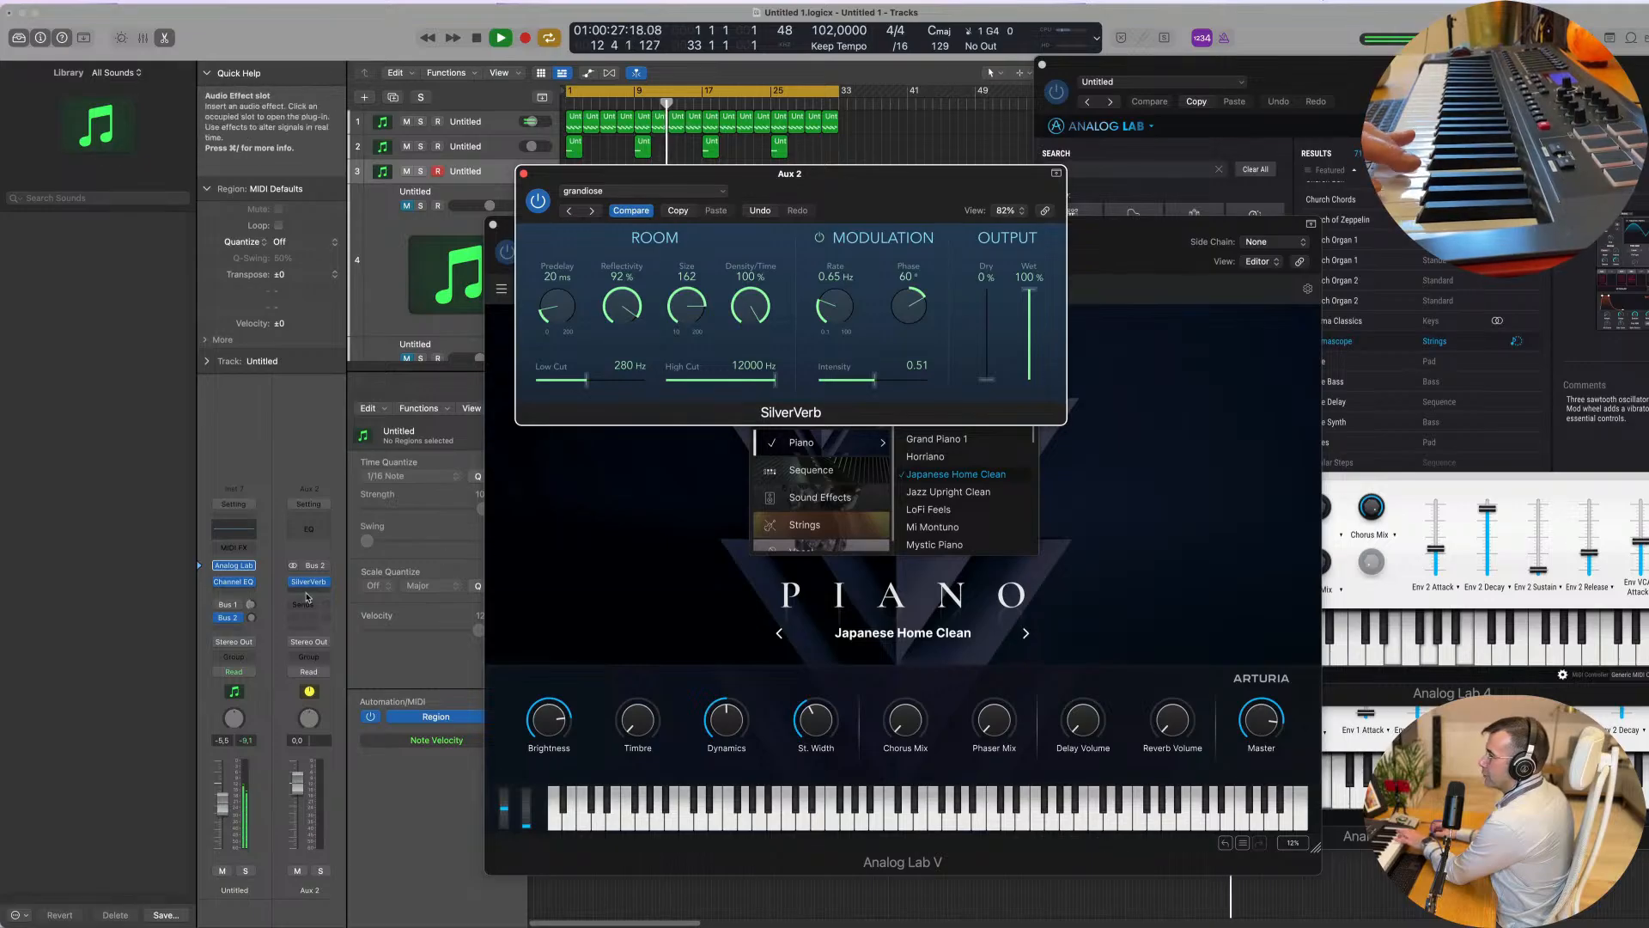
left_click(264, 565)
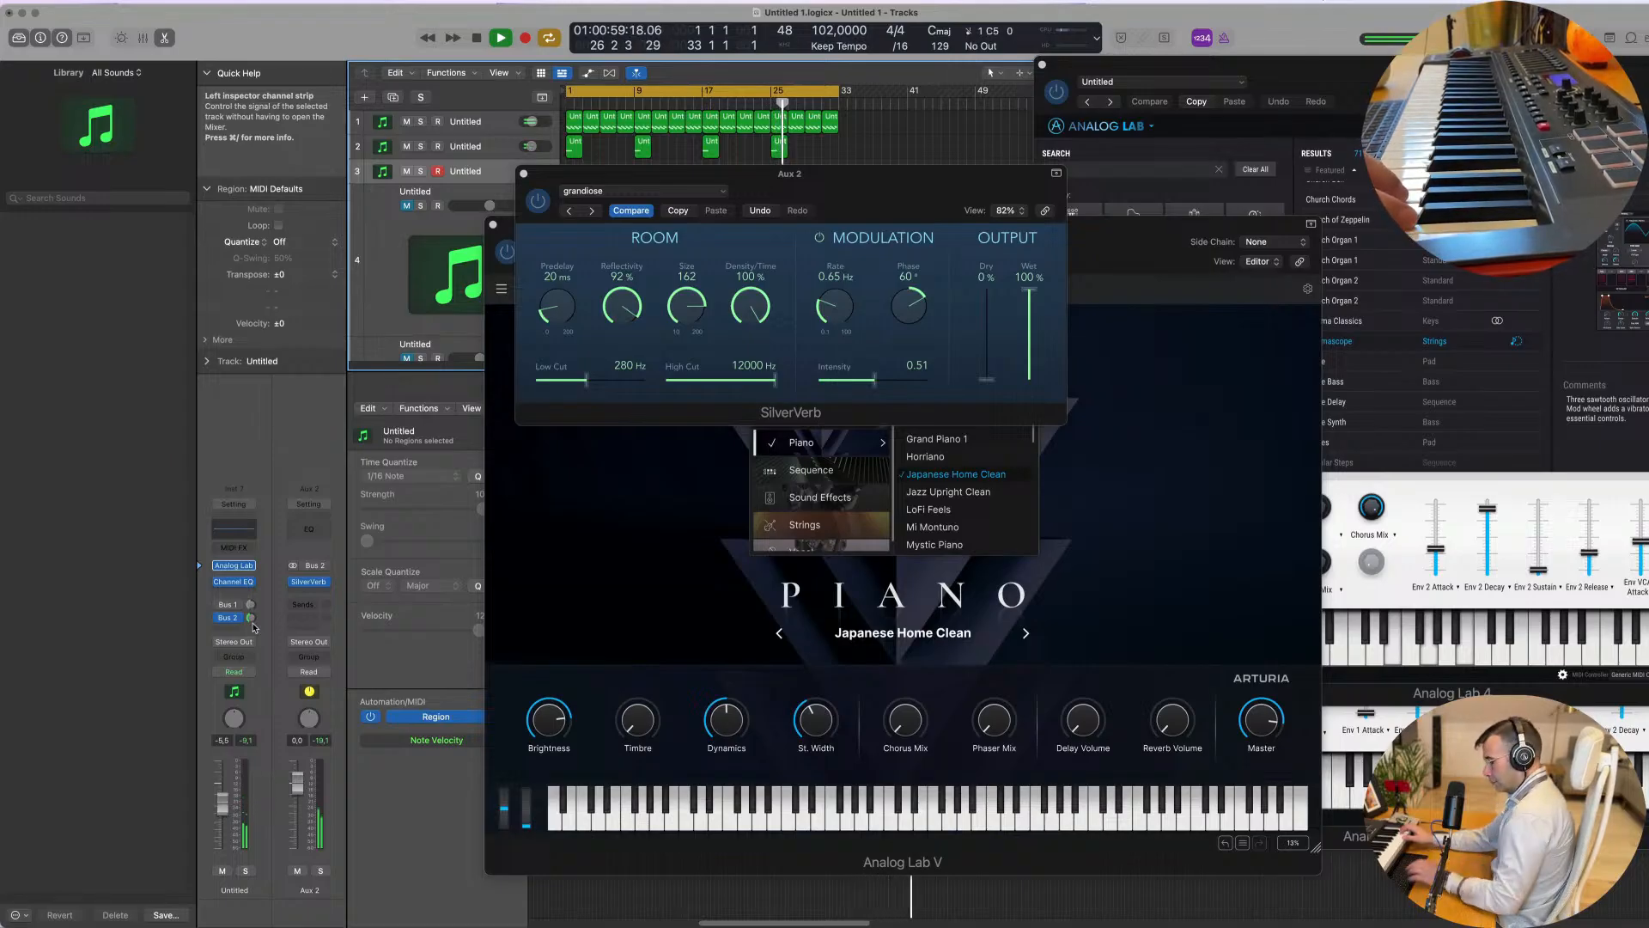
Step: Record a piano part on track 3 with the cycle running, then end the take by playing from bar 17
key("r")
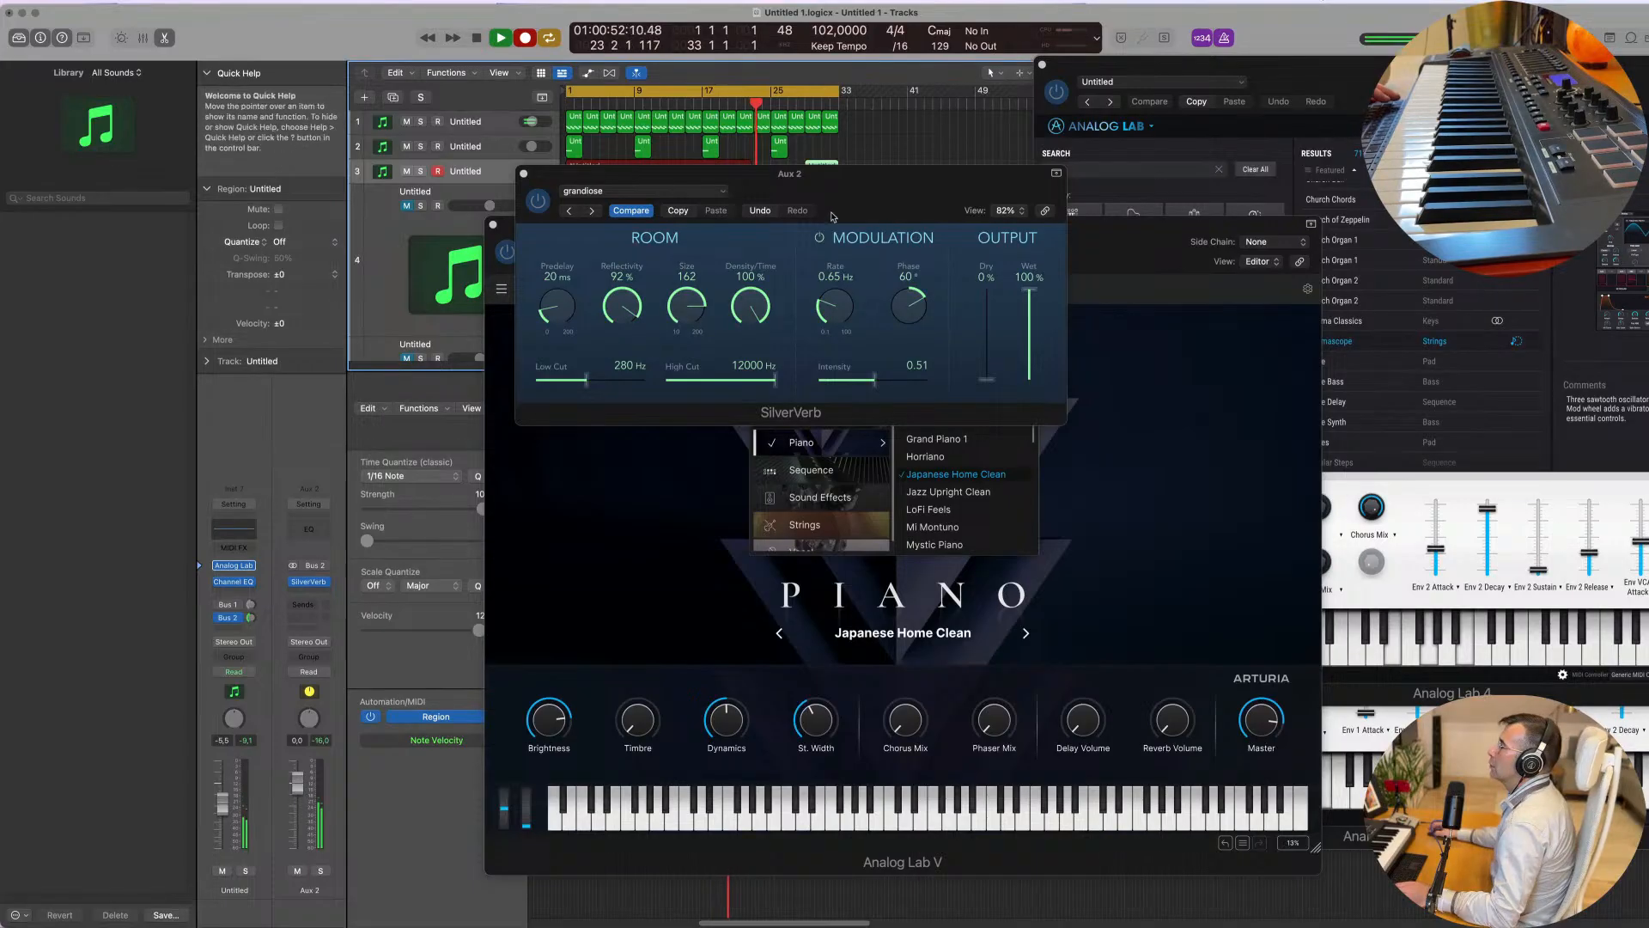
left_click_drag(831, 216, 1308, 539)
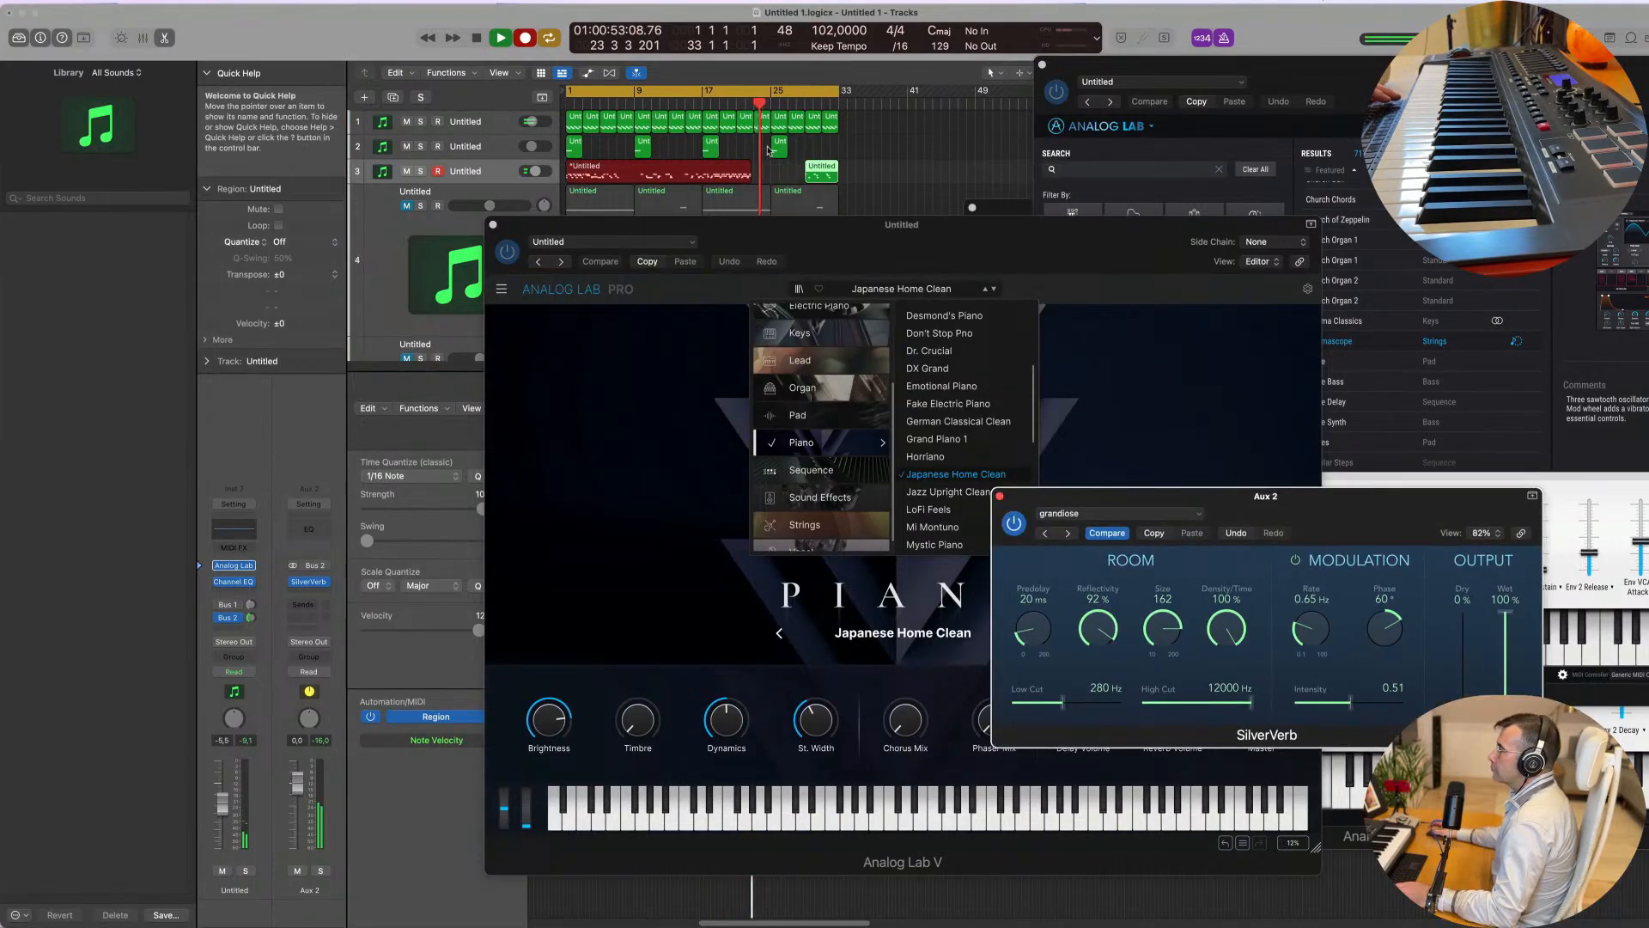
left_click(706, 101)
Step: Clear the view of the tracks by moving the piano's Analog Lab window aside and closing Delay Designer
key("e")
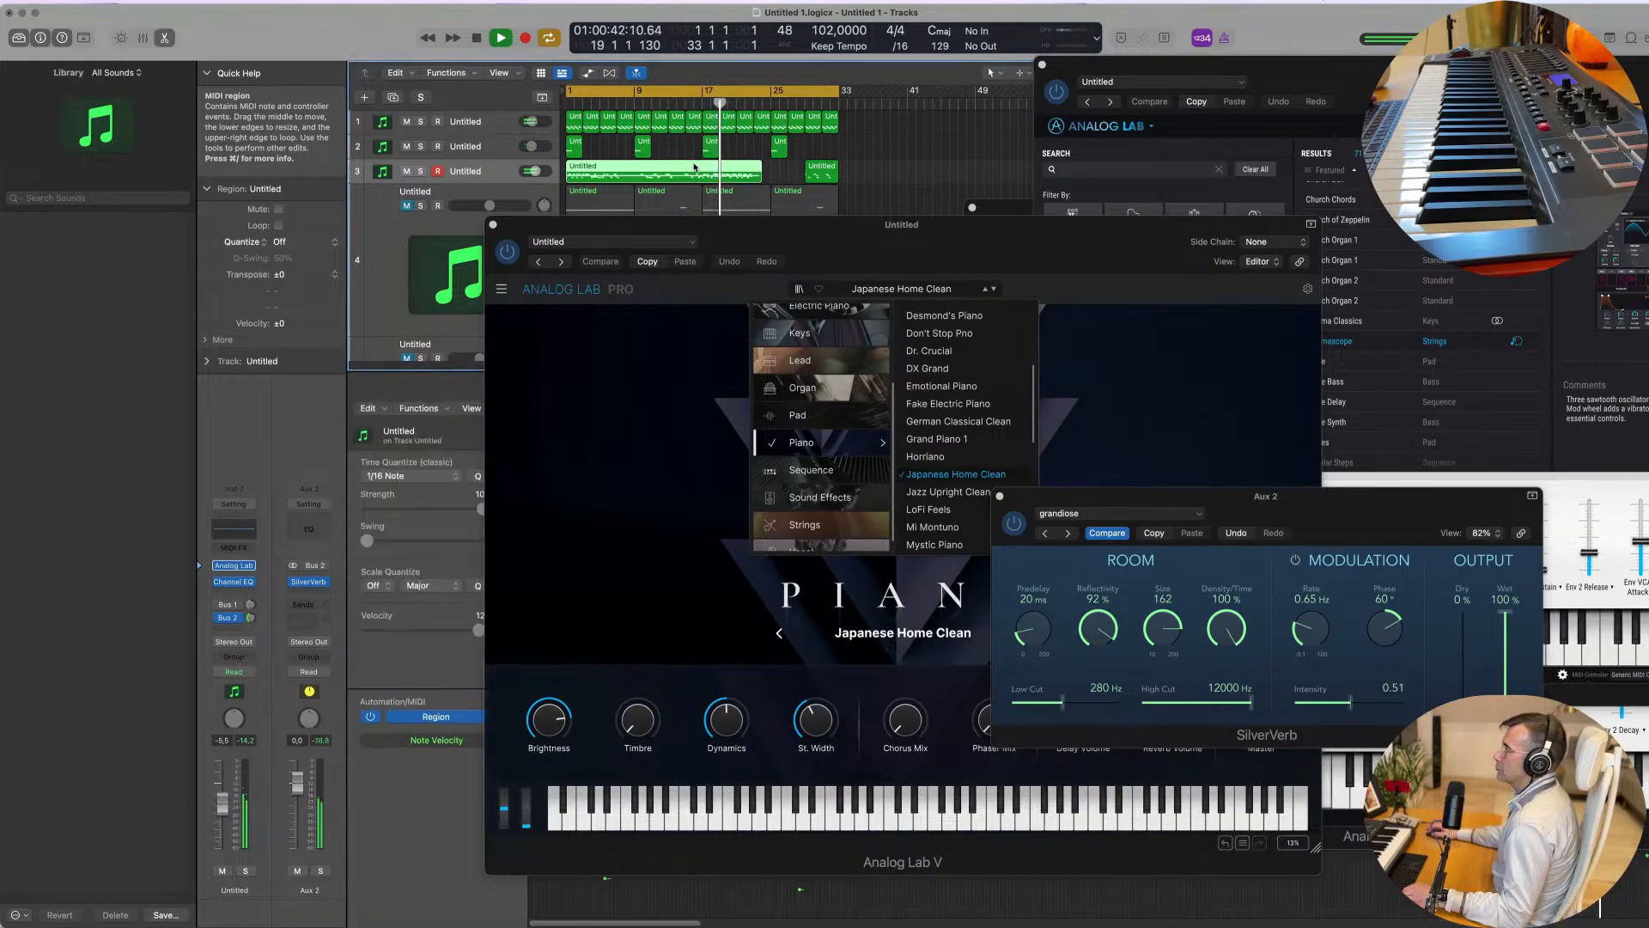
left_click_drag(692, 225, 1391, 193)
left_click_drag(774, 369, 813, 367)
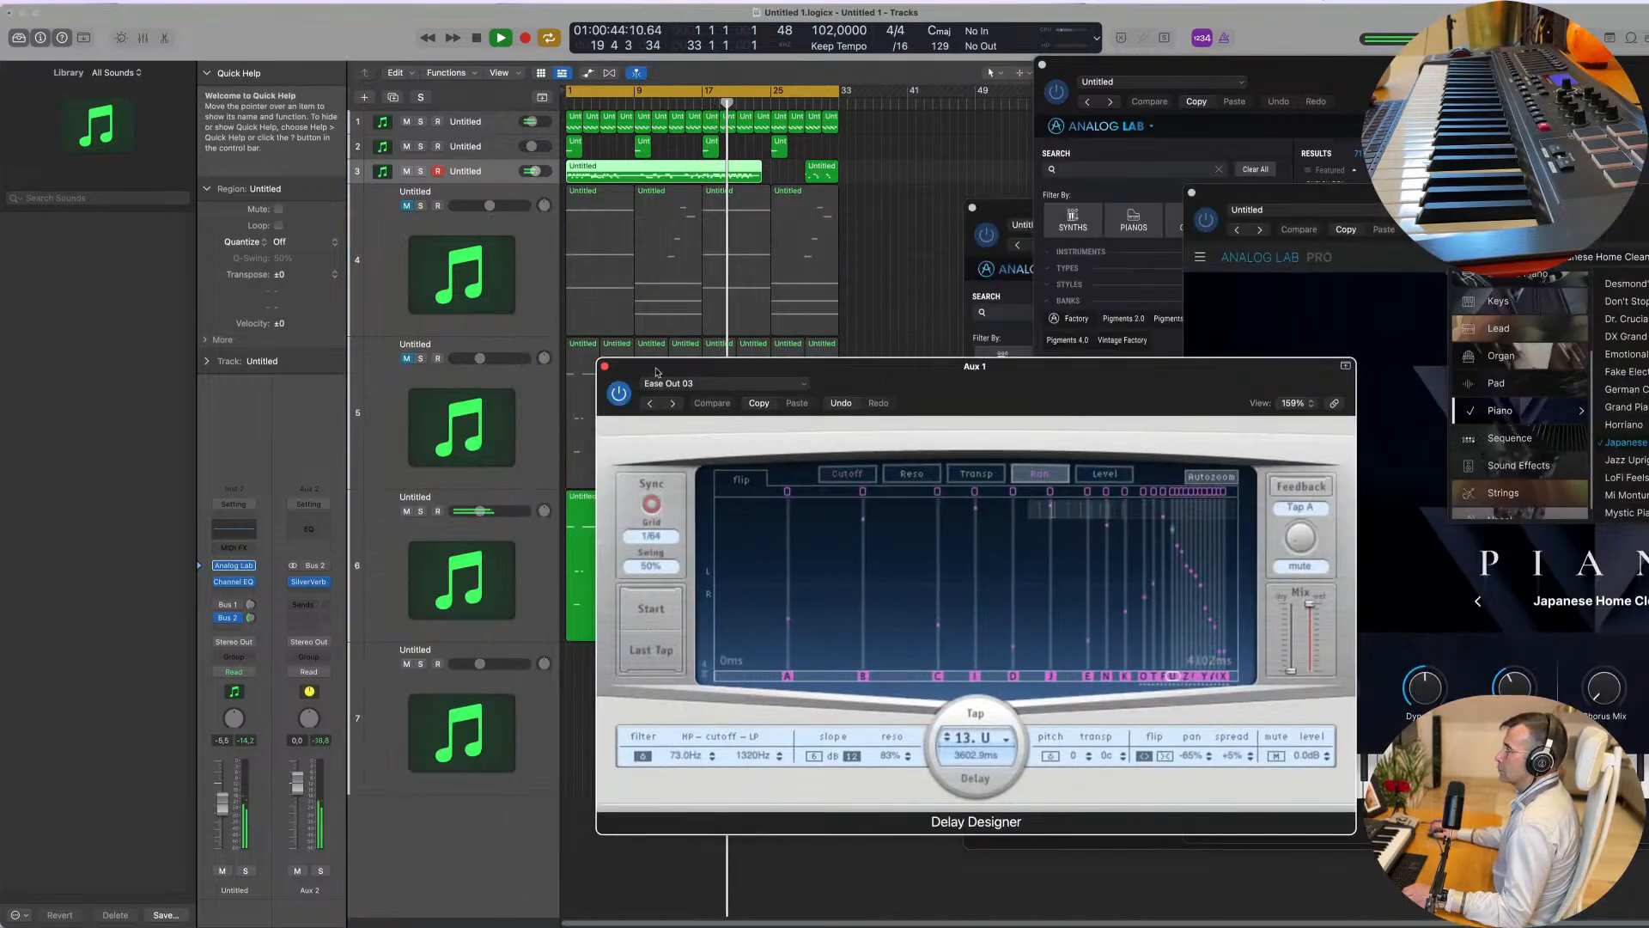
left_click(604, 366)
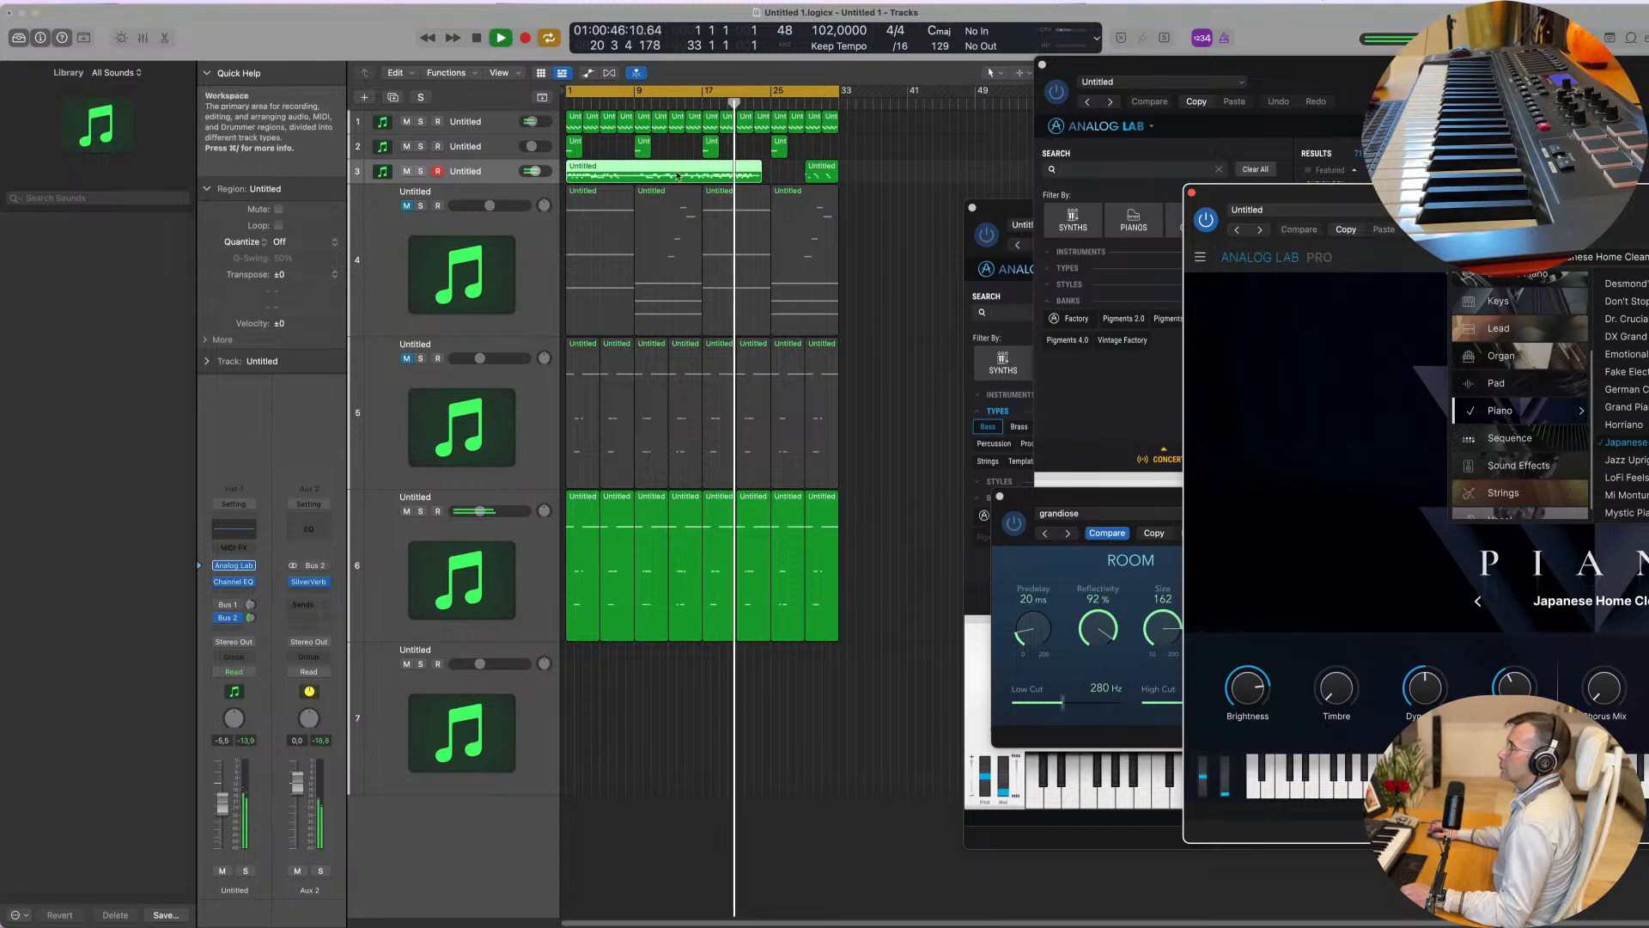
Step: Open the recorded piano region in the Piano Roll and look over its notes up to about bar 23
key("e")
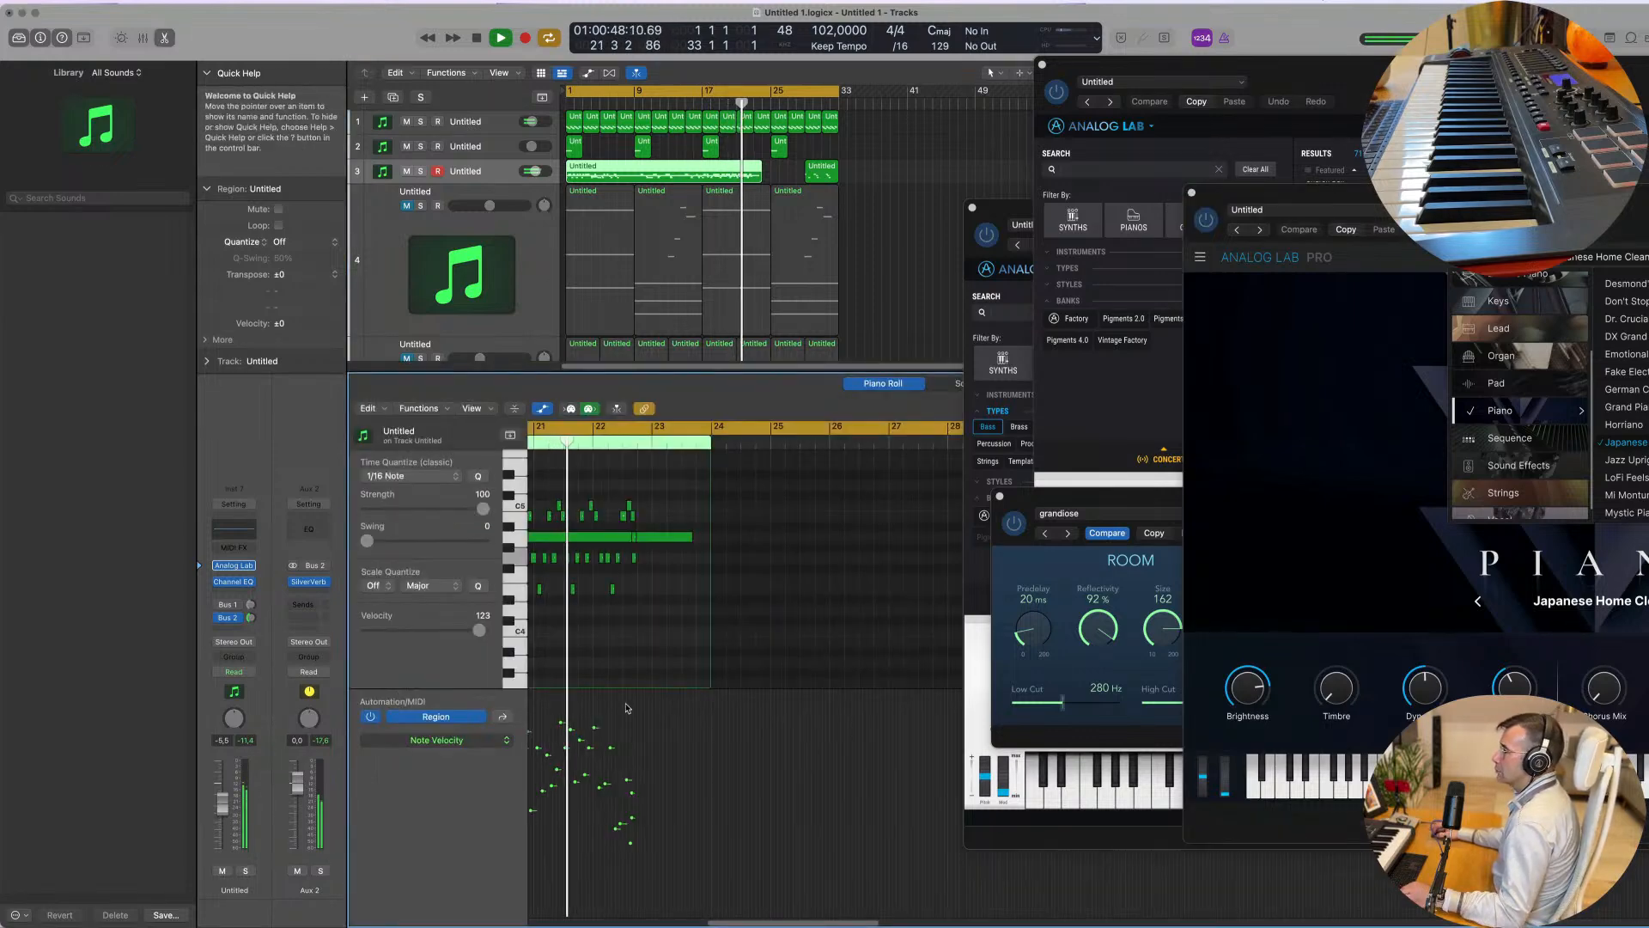
scroll(644, 675, "up", 1)
scroll(643, 676, "down", 3)
scroll(653, 670, "left", 4)
scroll(654, 669, "left", 3)
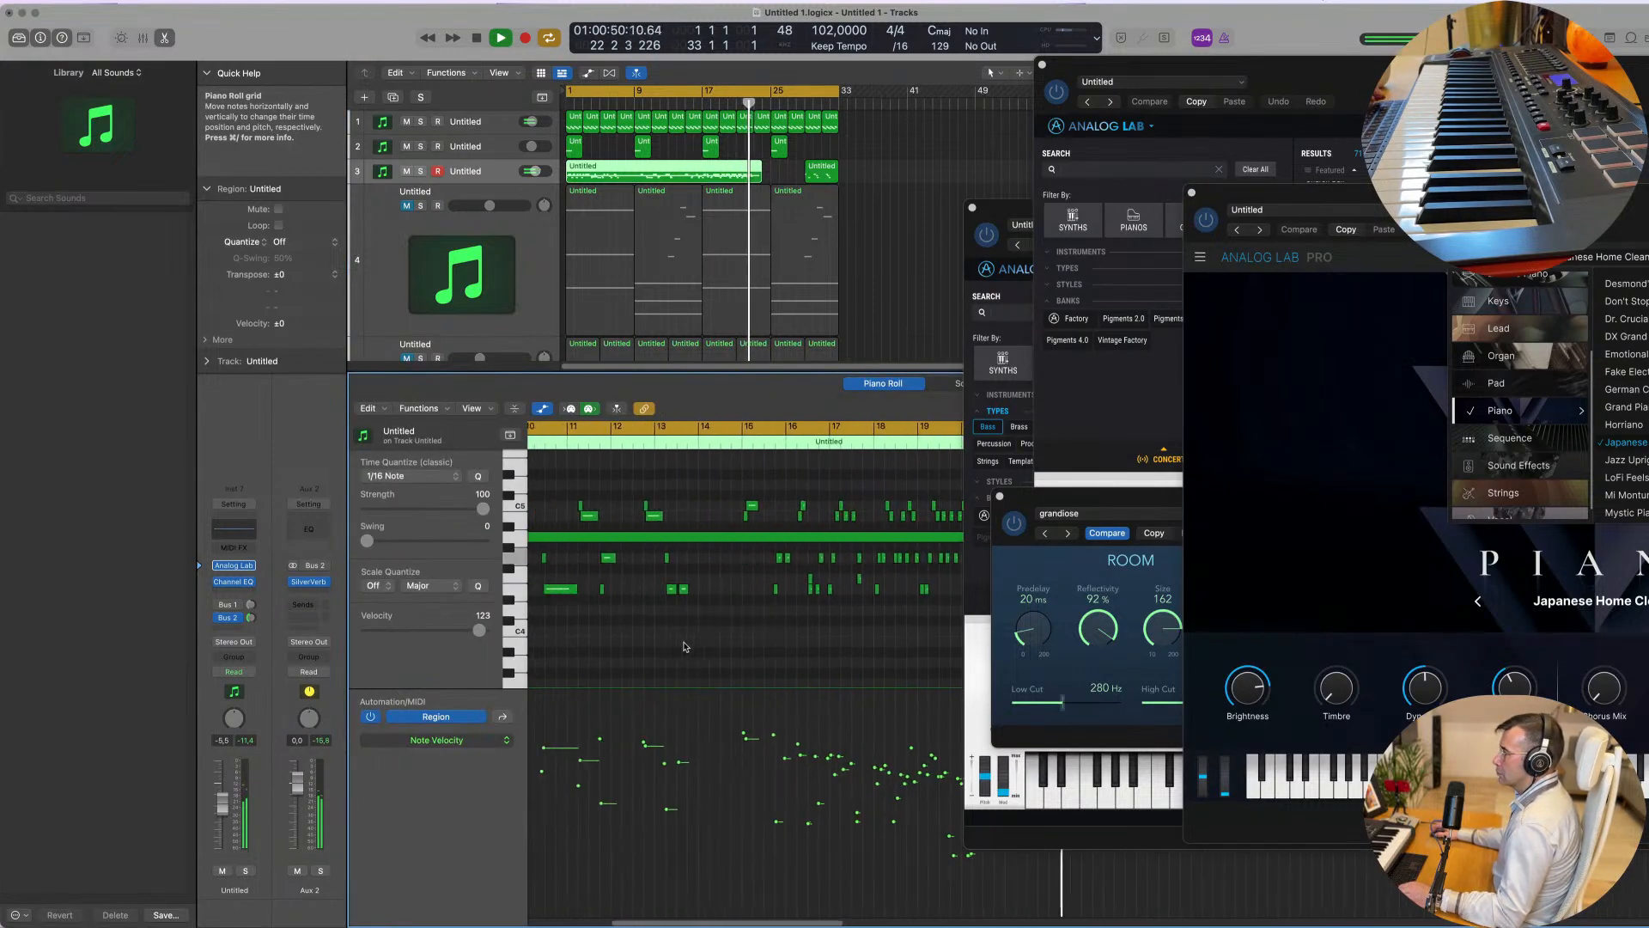
scroll(687, 645, "down", 5)
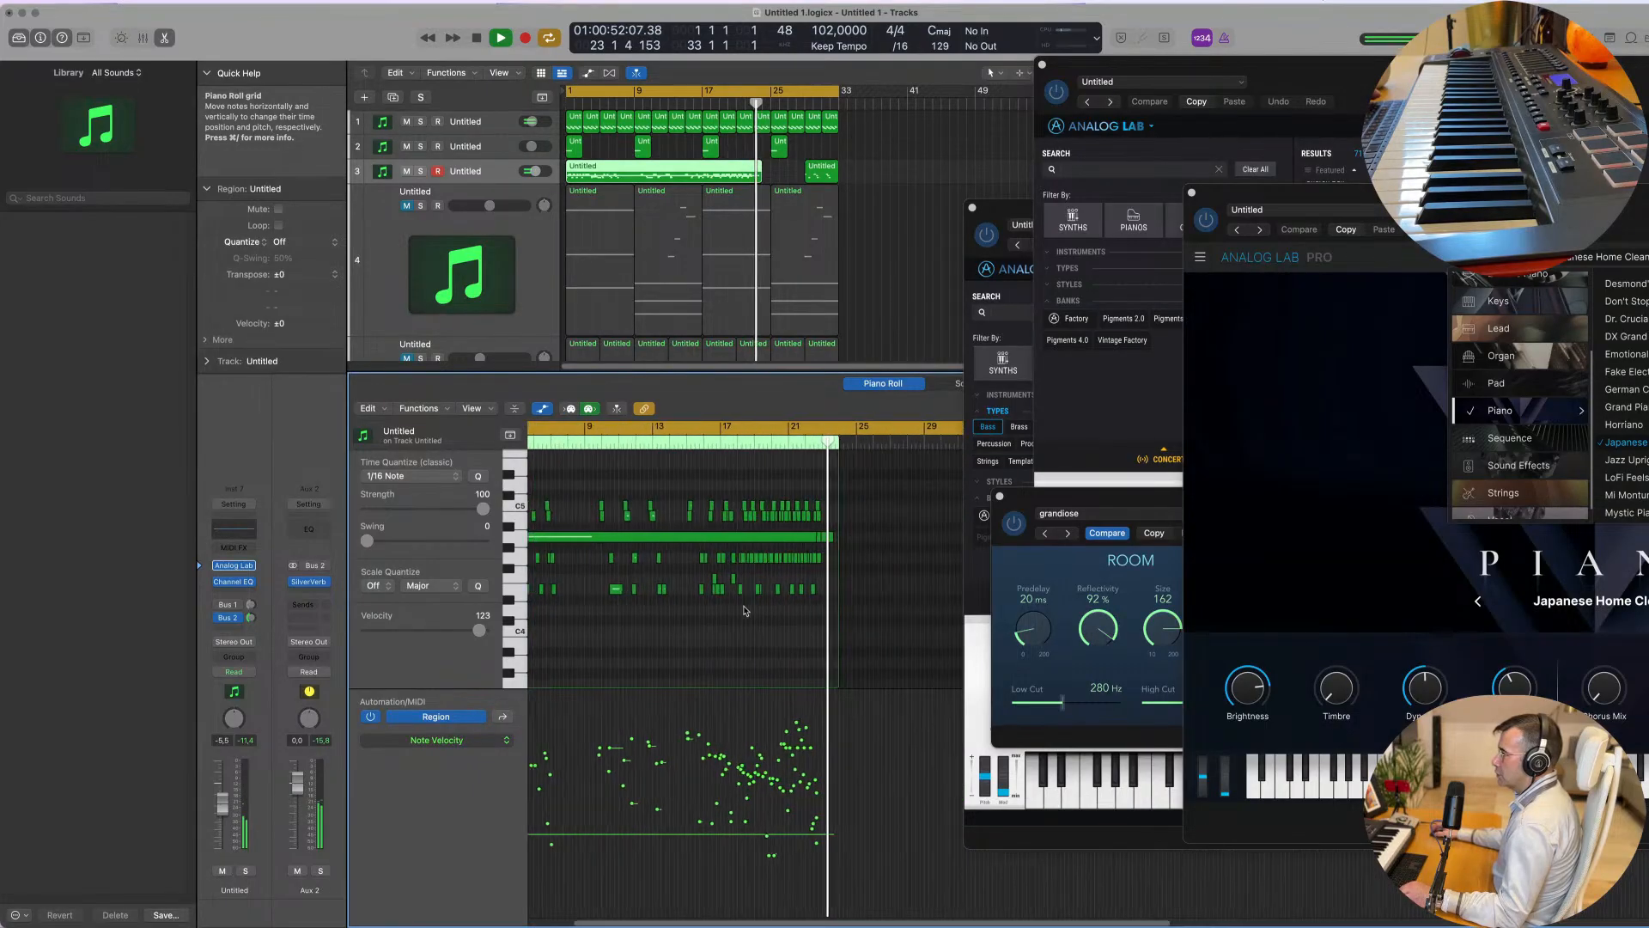
Step: Delete the long sustained note that runs through the region on track 3
scroll(739, 515, "up", 2)
left_click(744, 538)
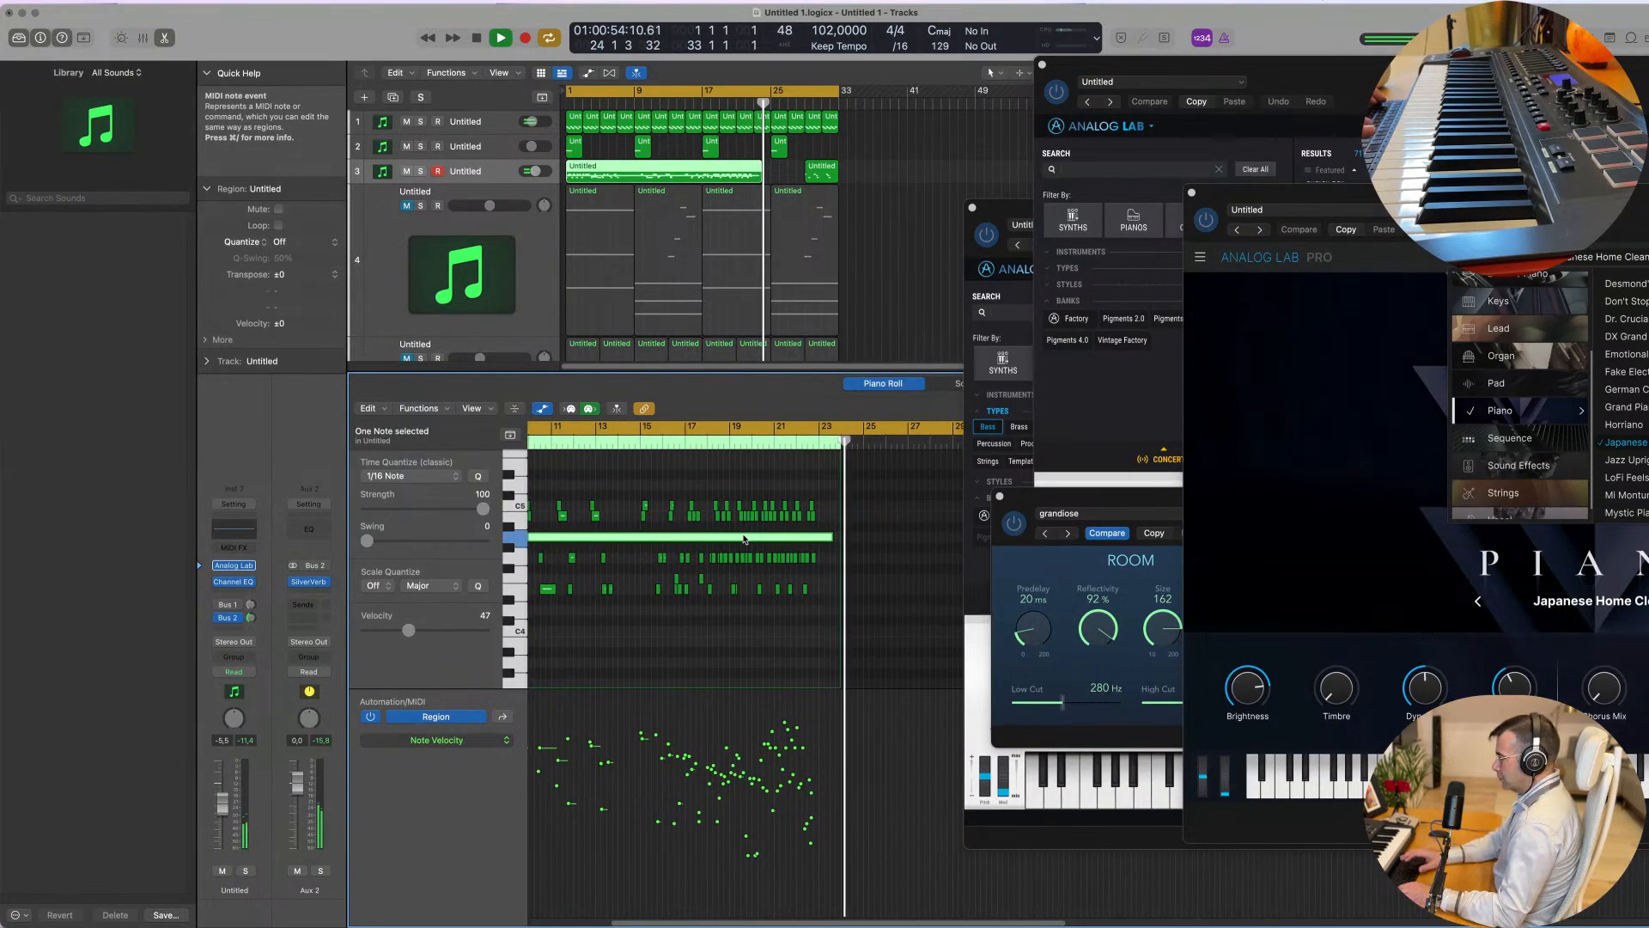
key("Delete")
Step: Play the track 3 region from about bar 18 to bar 21 to check the remaining notes
left_click(694, 448)
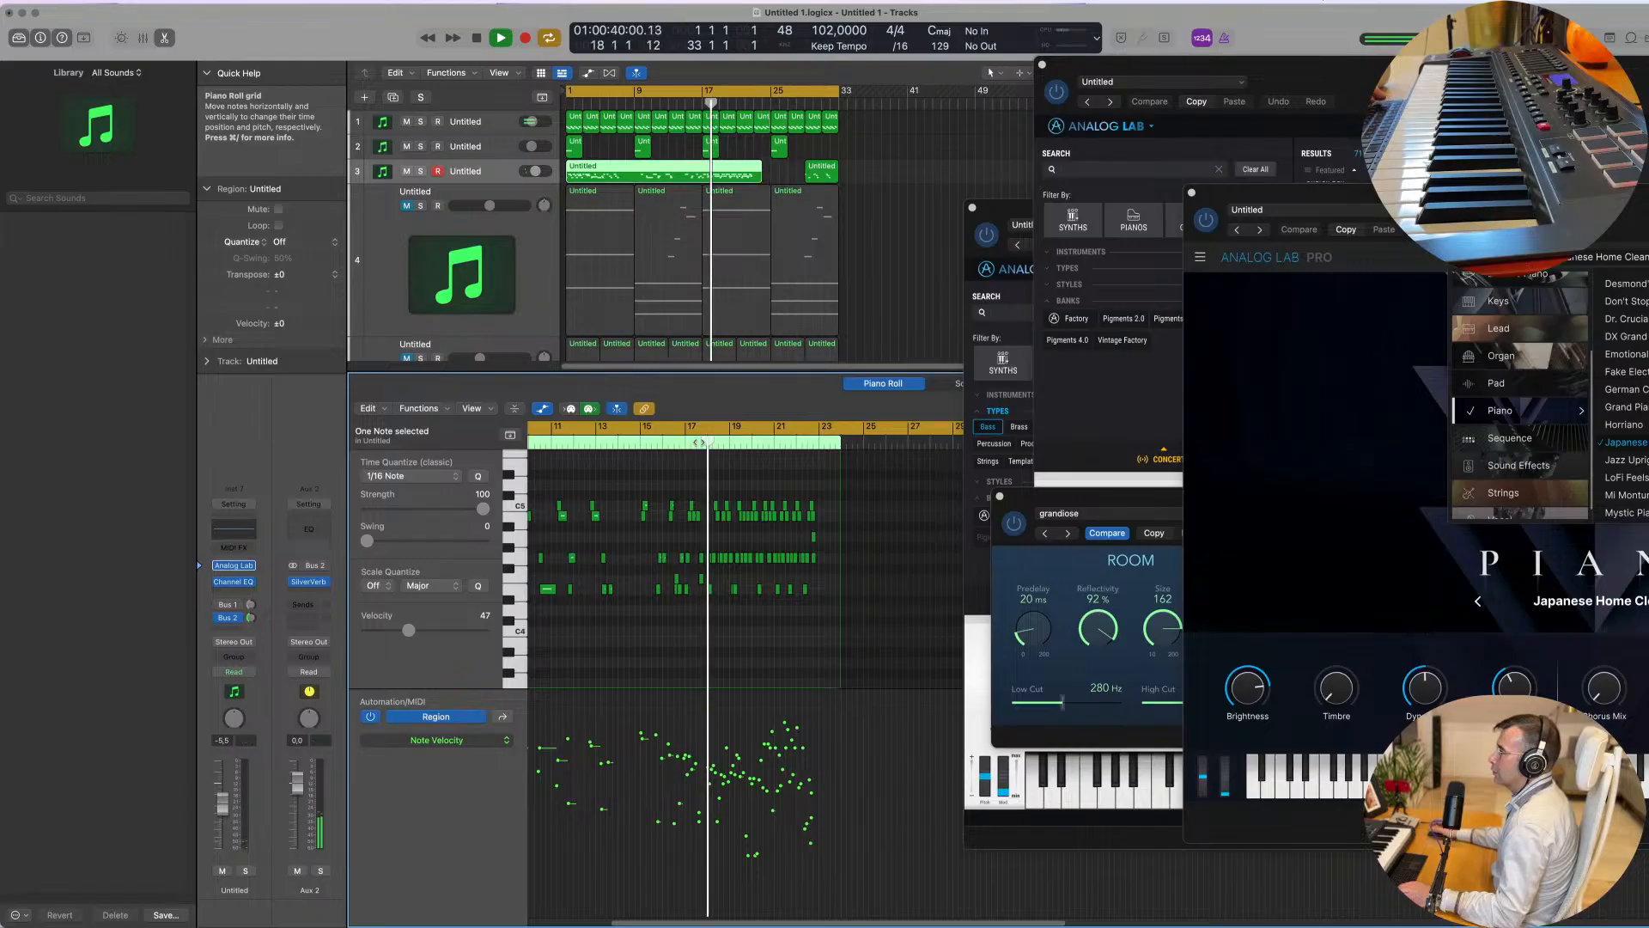
scroll(911, 533, "up", 2)
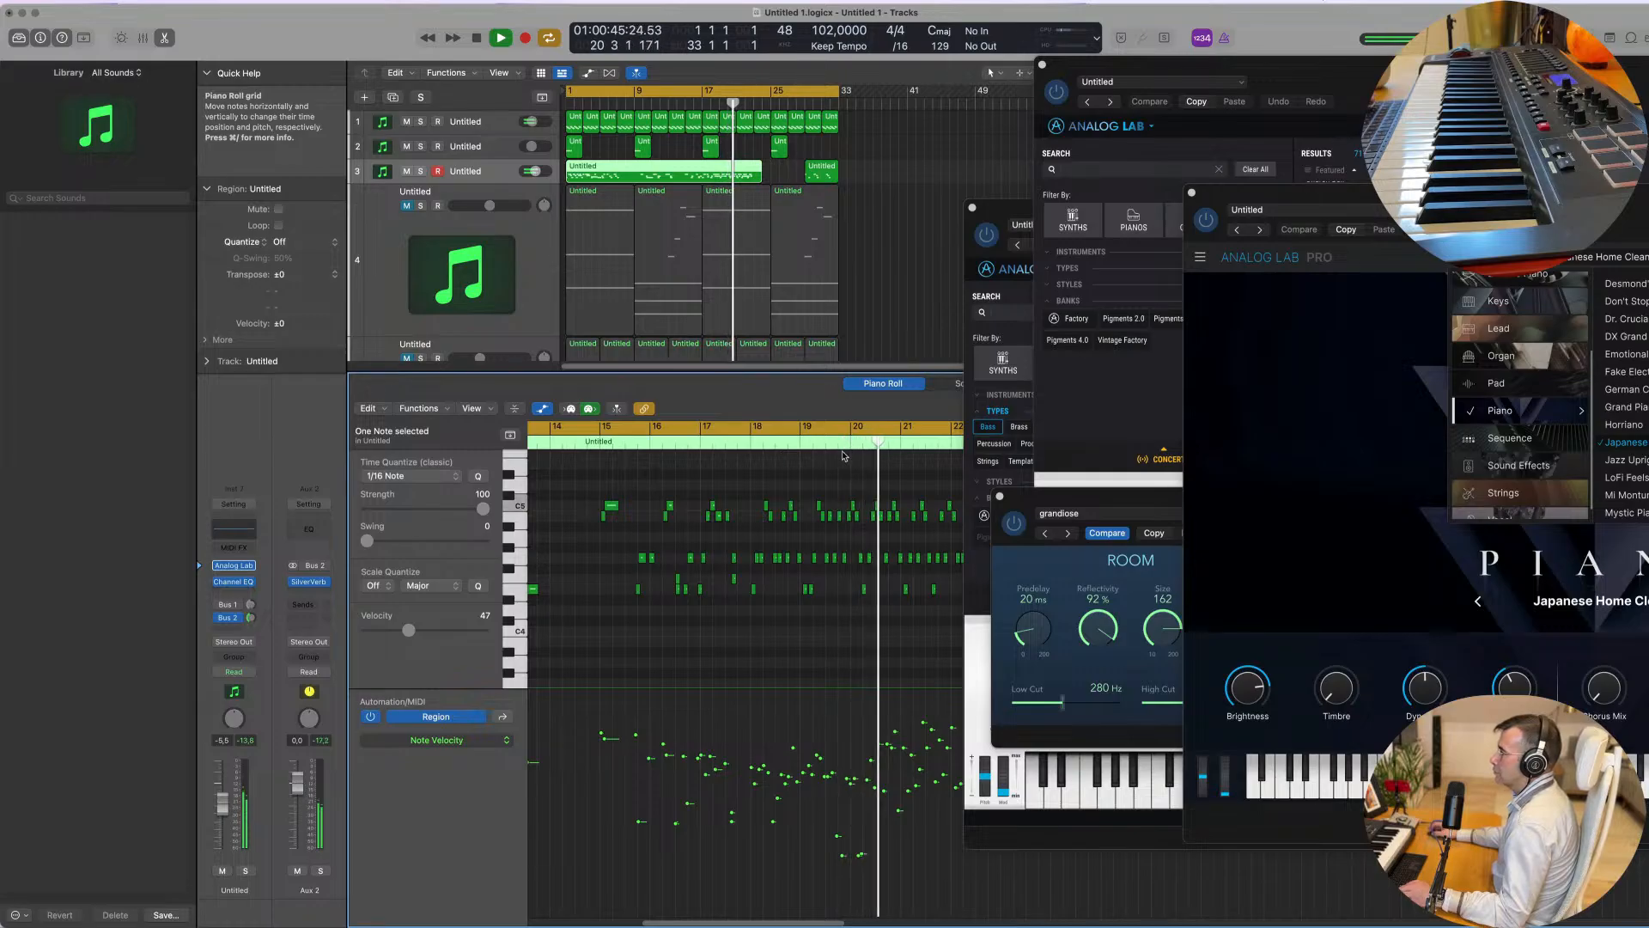
key("space")
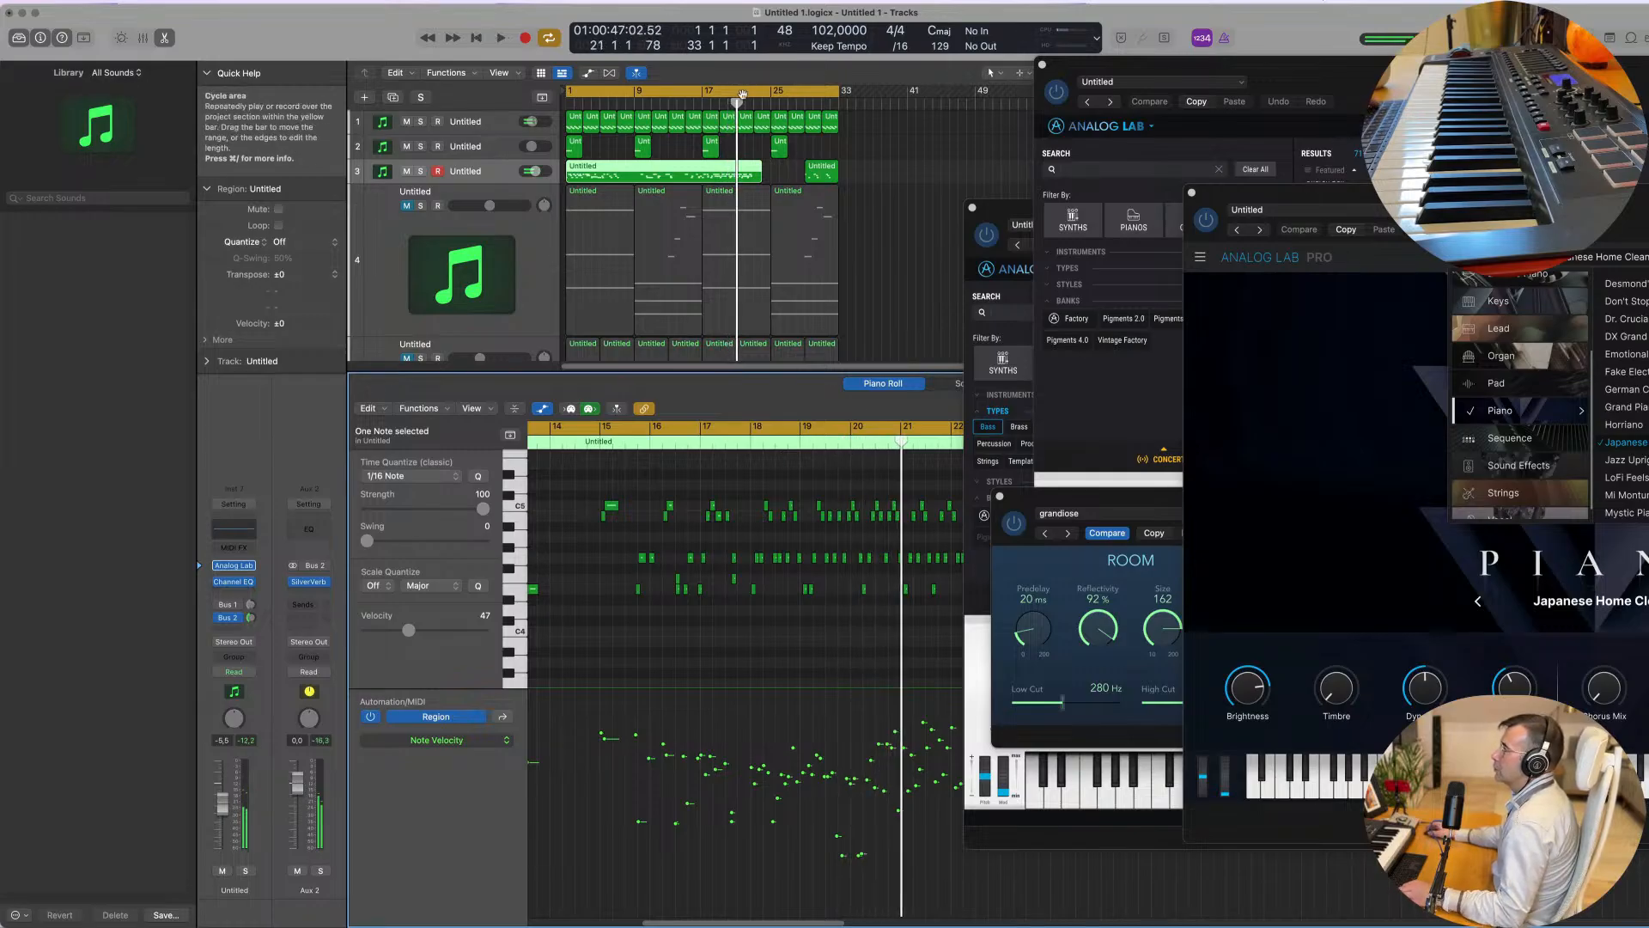
Step: Cut the track 3 region at bar 20 and bar 22, choosing Split for the notes that cross each cut
scroll(744, 127, "up", 5)
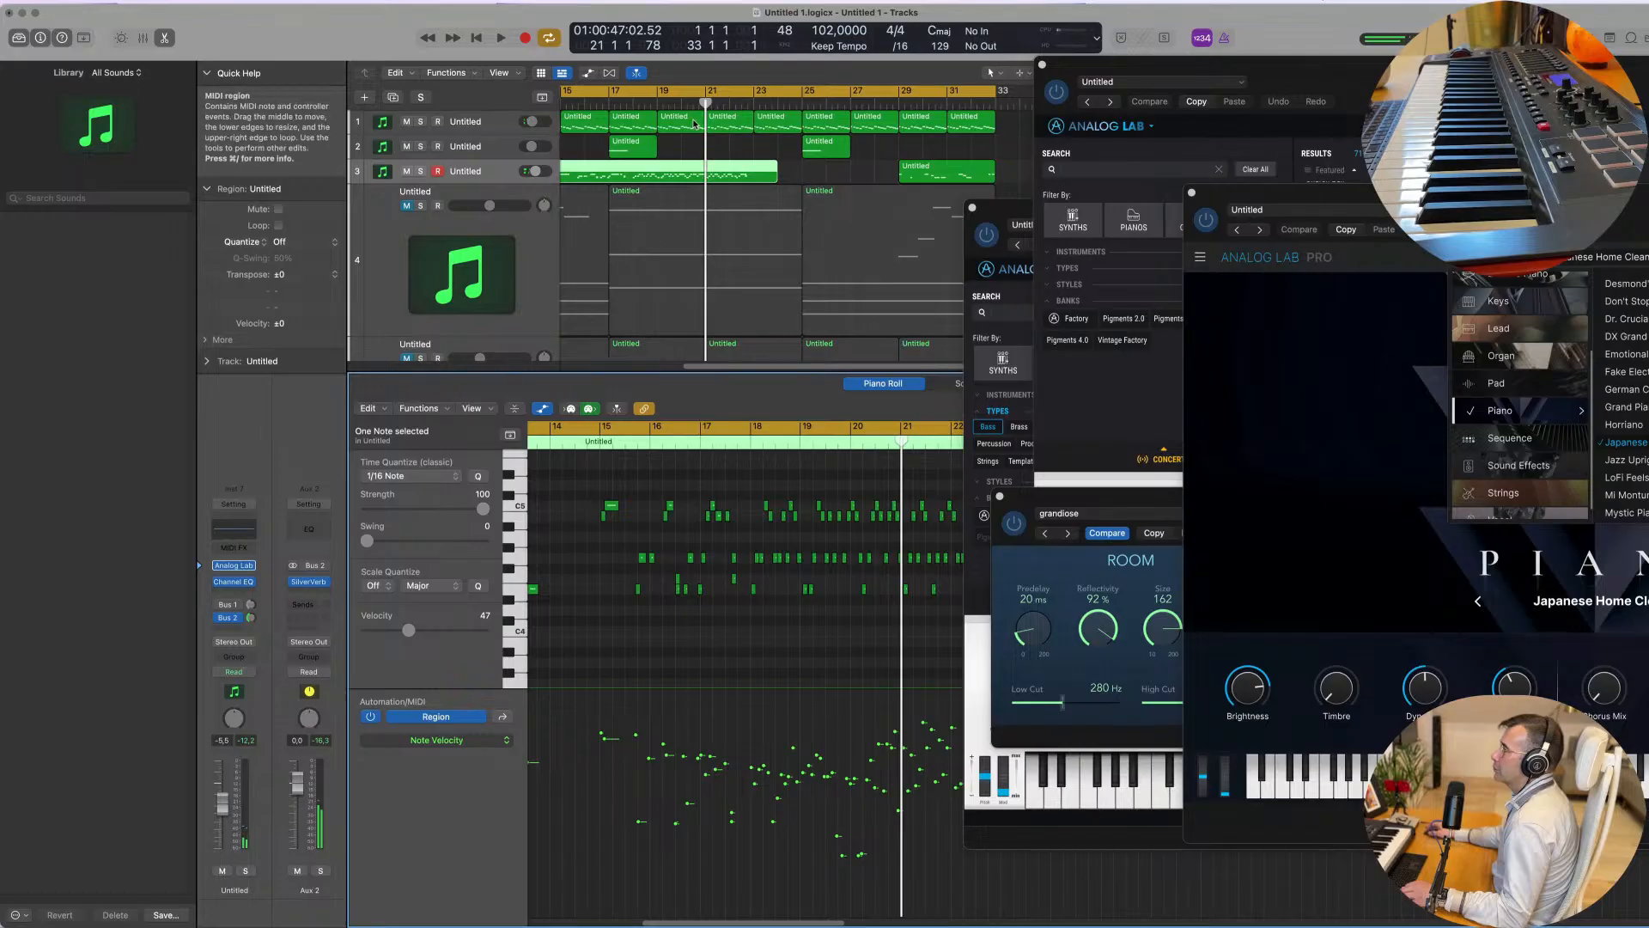
scroll(696, 122, "up", 2)
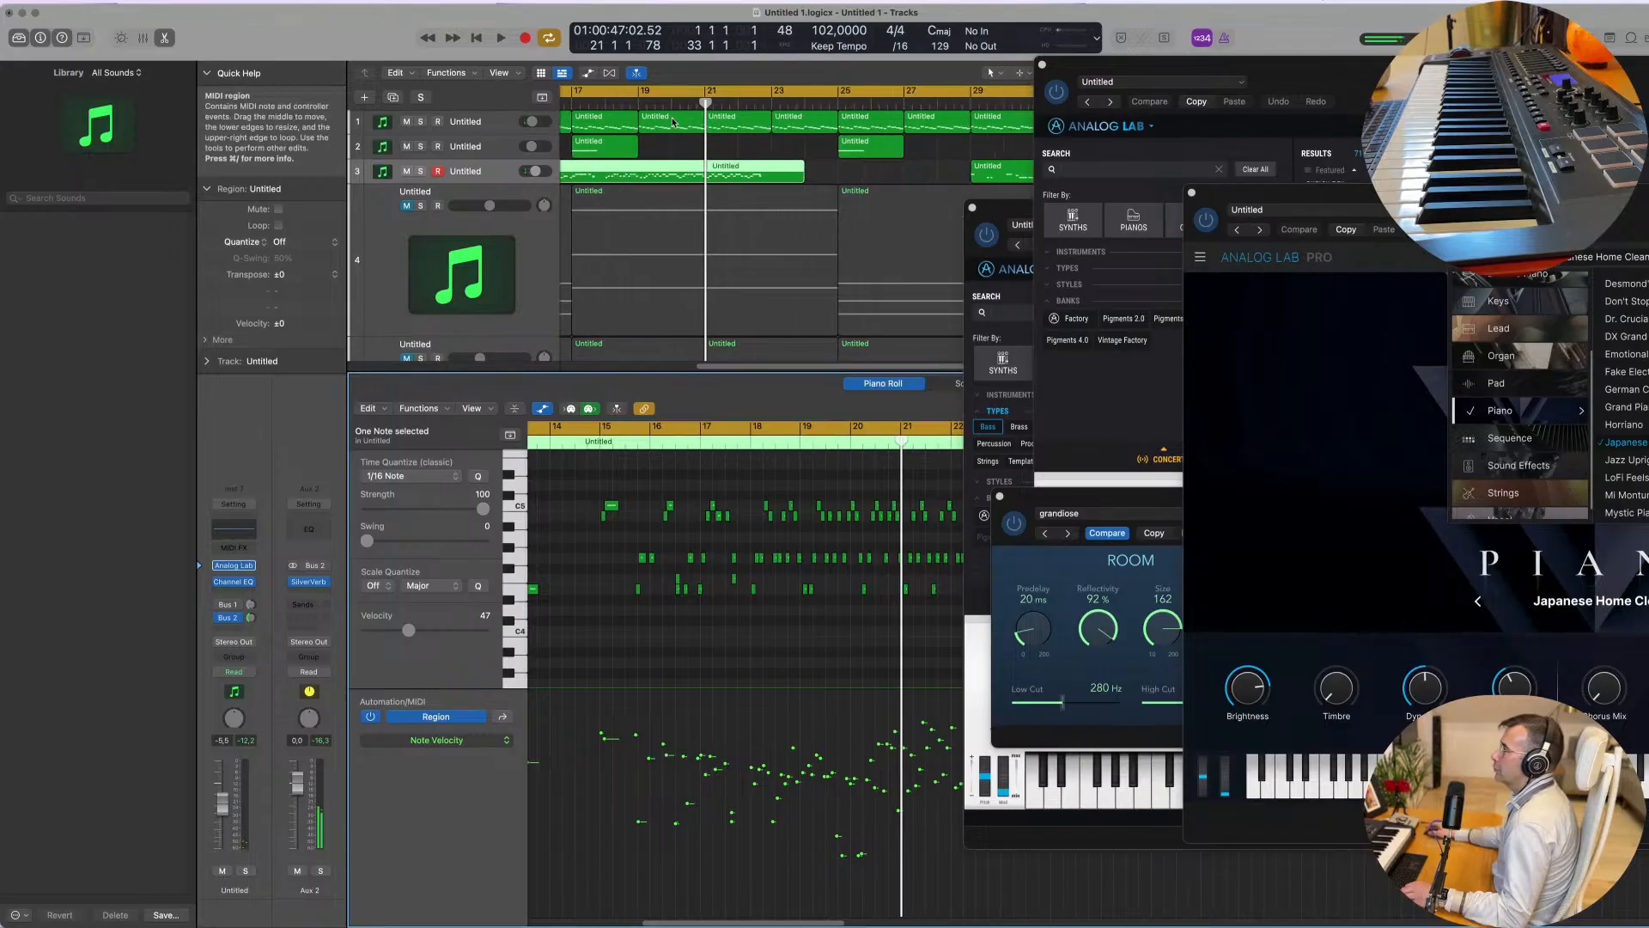
left_click(672, 165)
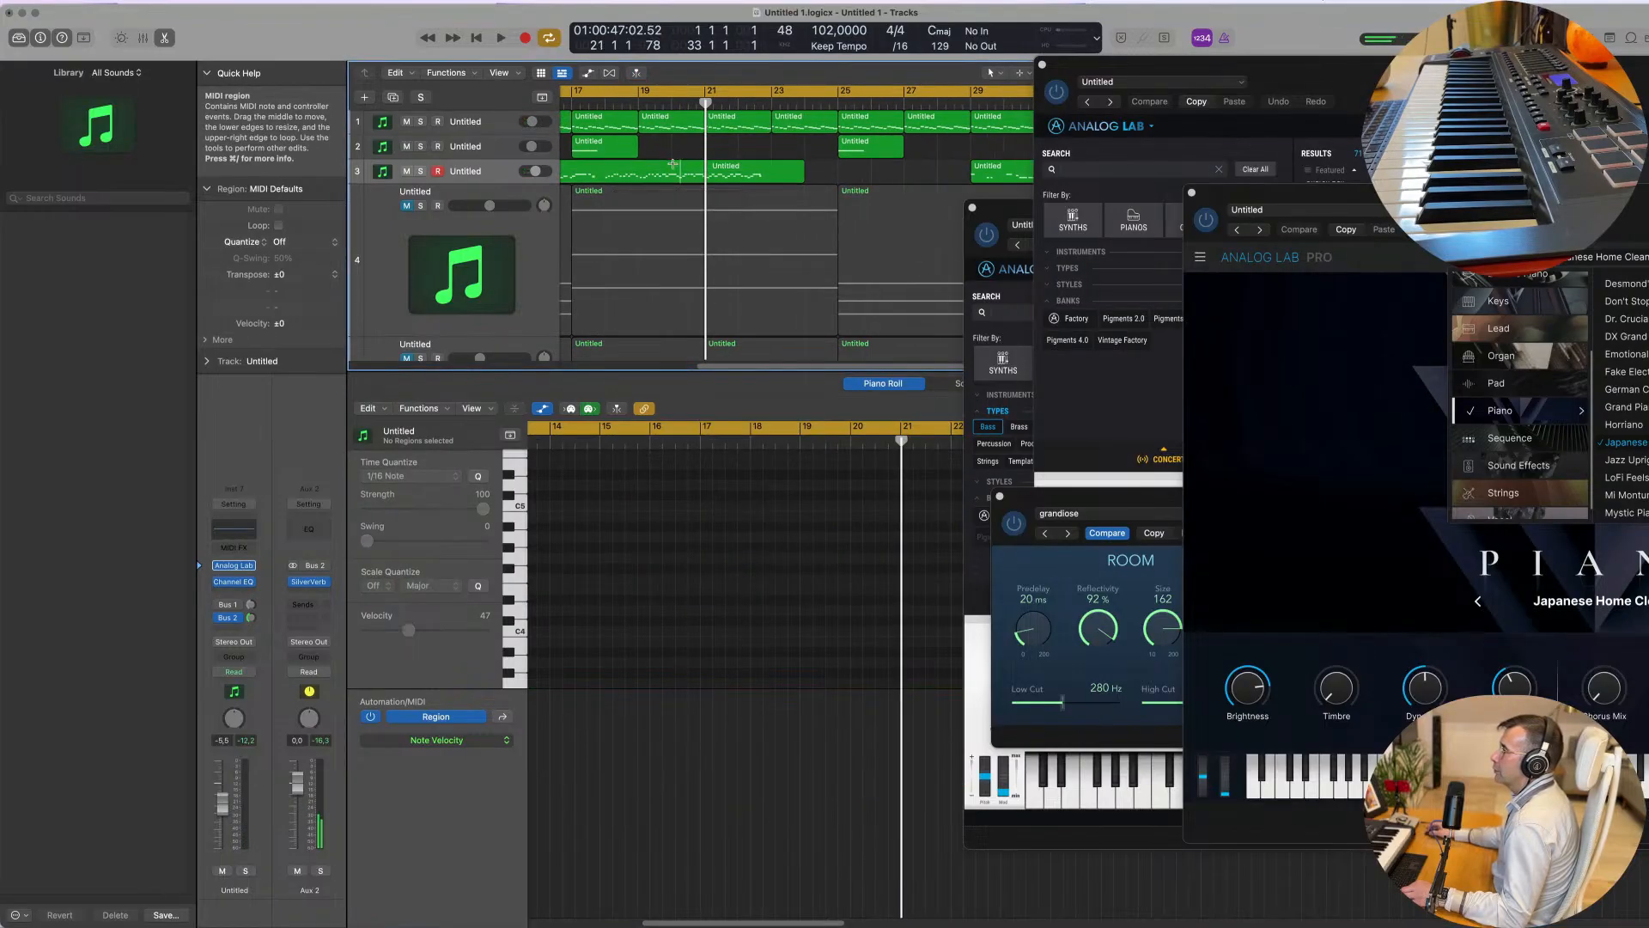
left_click(670, 169)
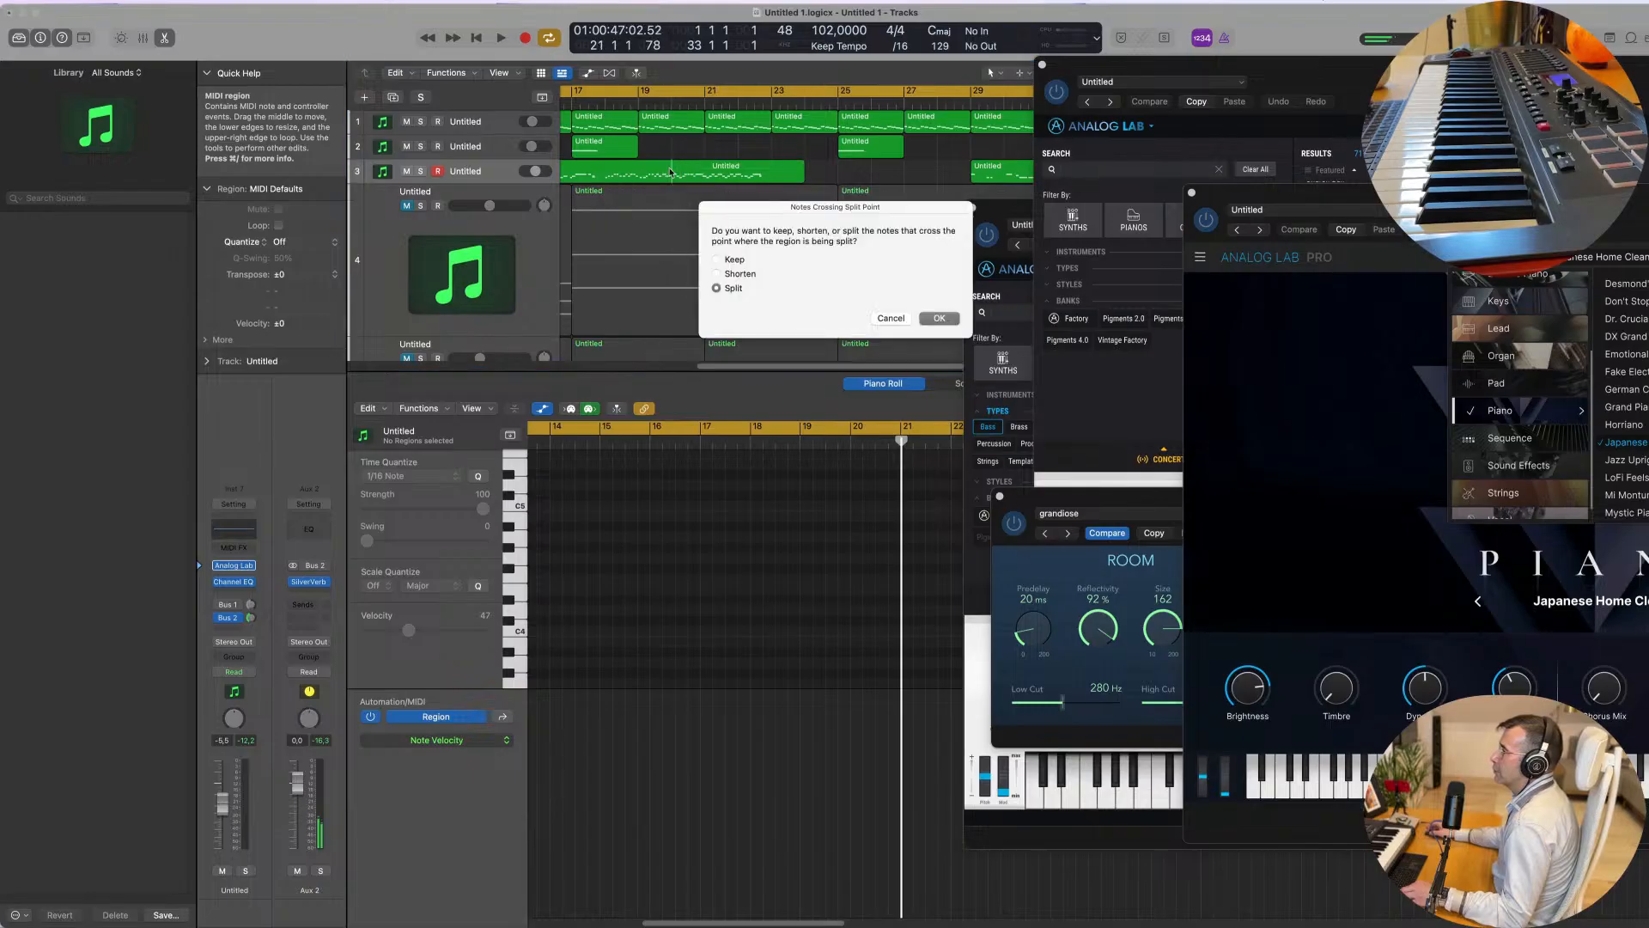
left_click(939, 319)
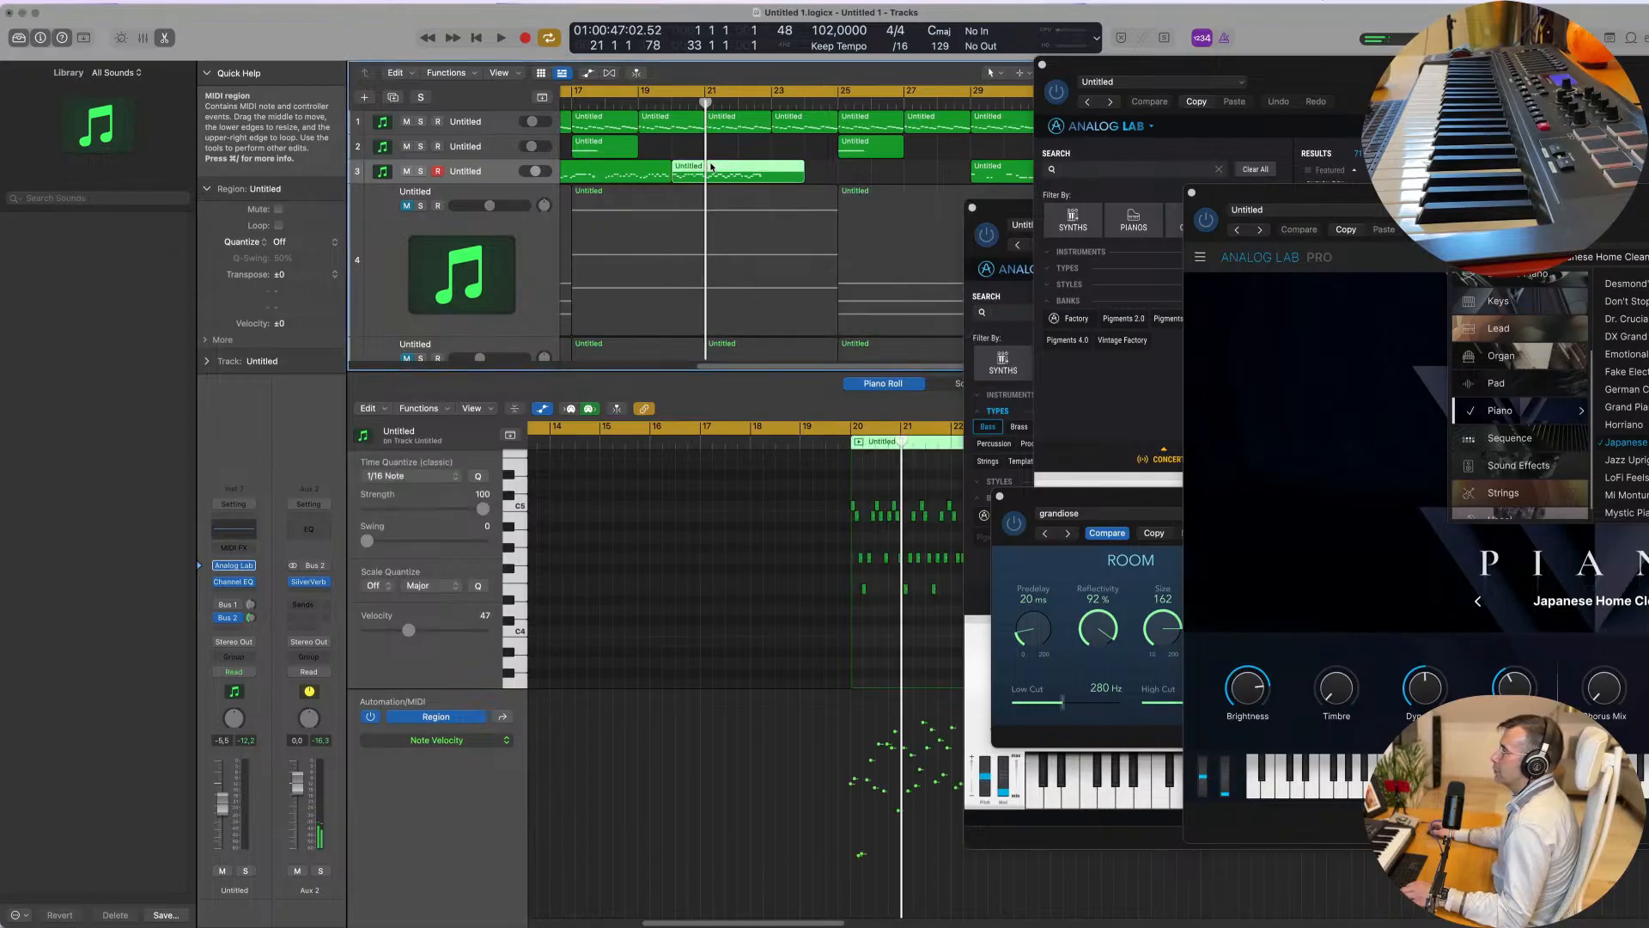
left_click(739, 169)
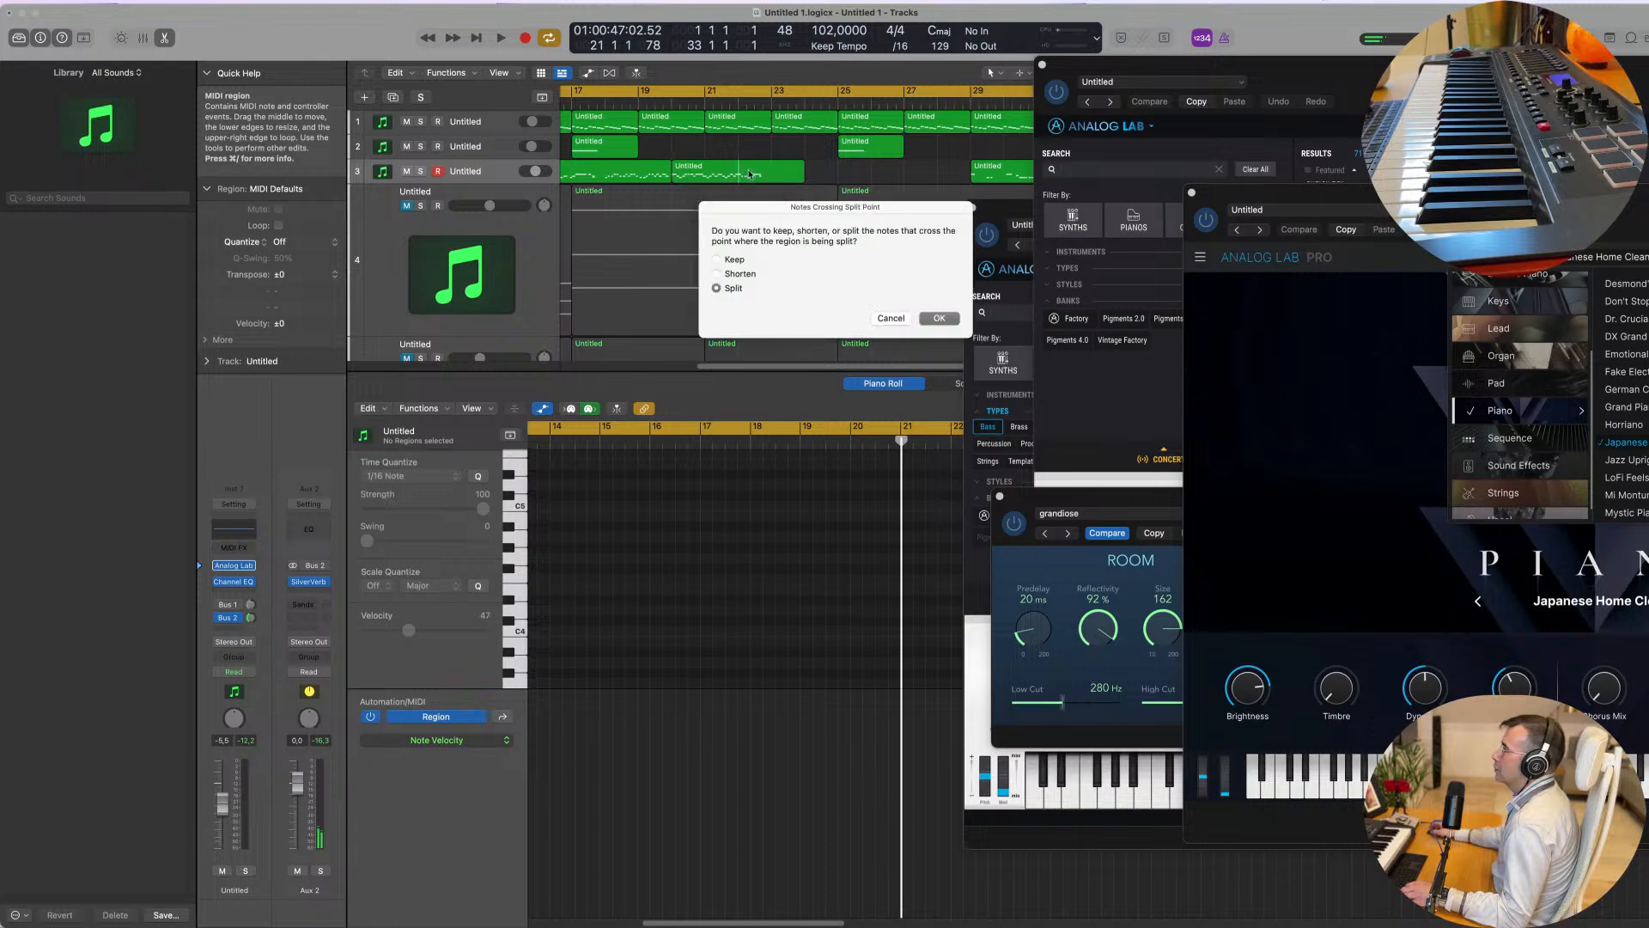
left_click(935, 318)
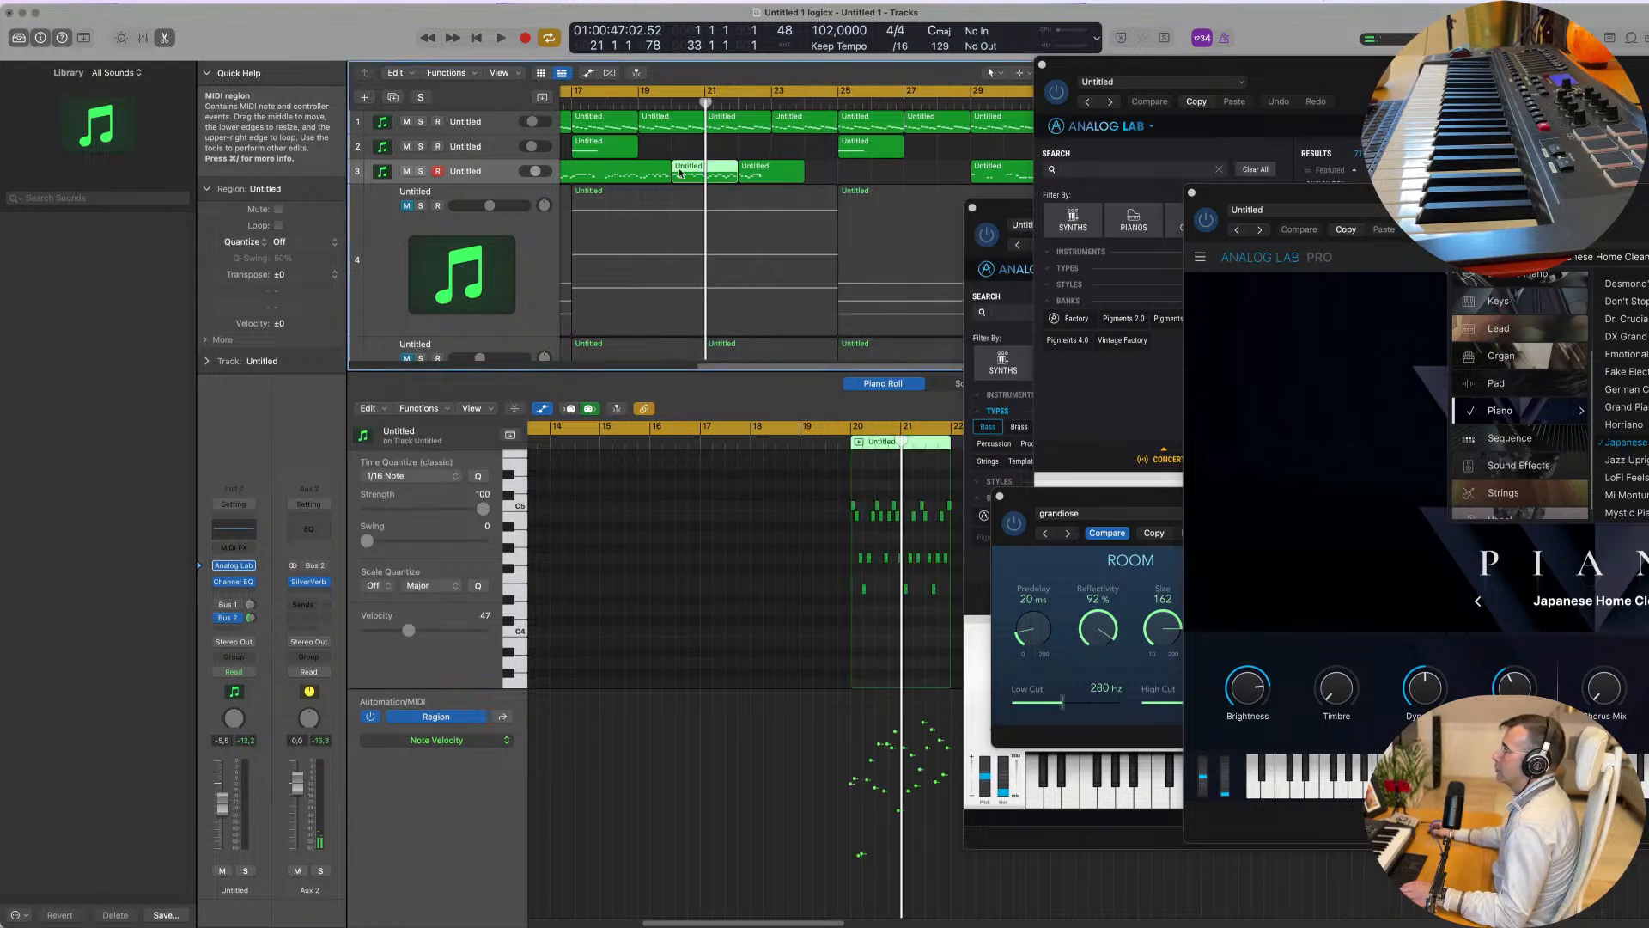
Step: Delete the part of track 3 before bar 20 and move the two-bar region at bar 20 to bar 1
left_click(642, 175)
key("Delete")
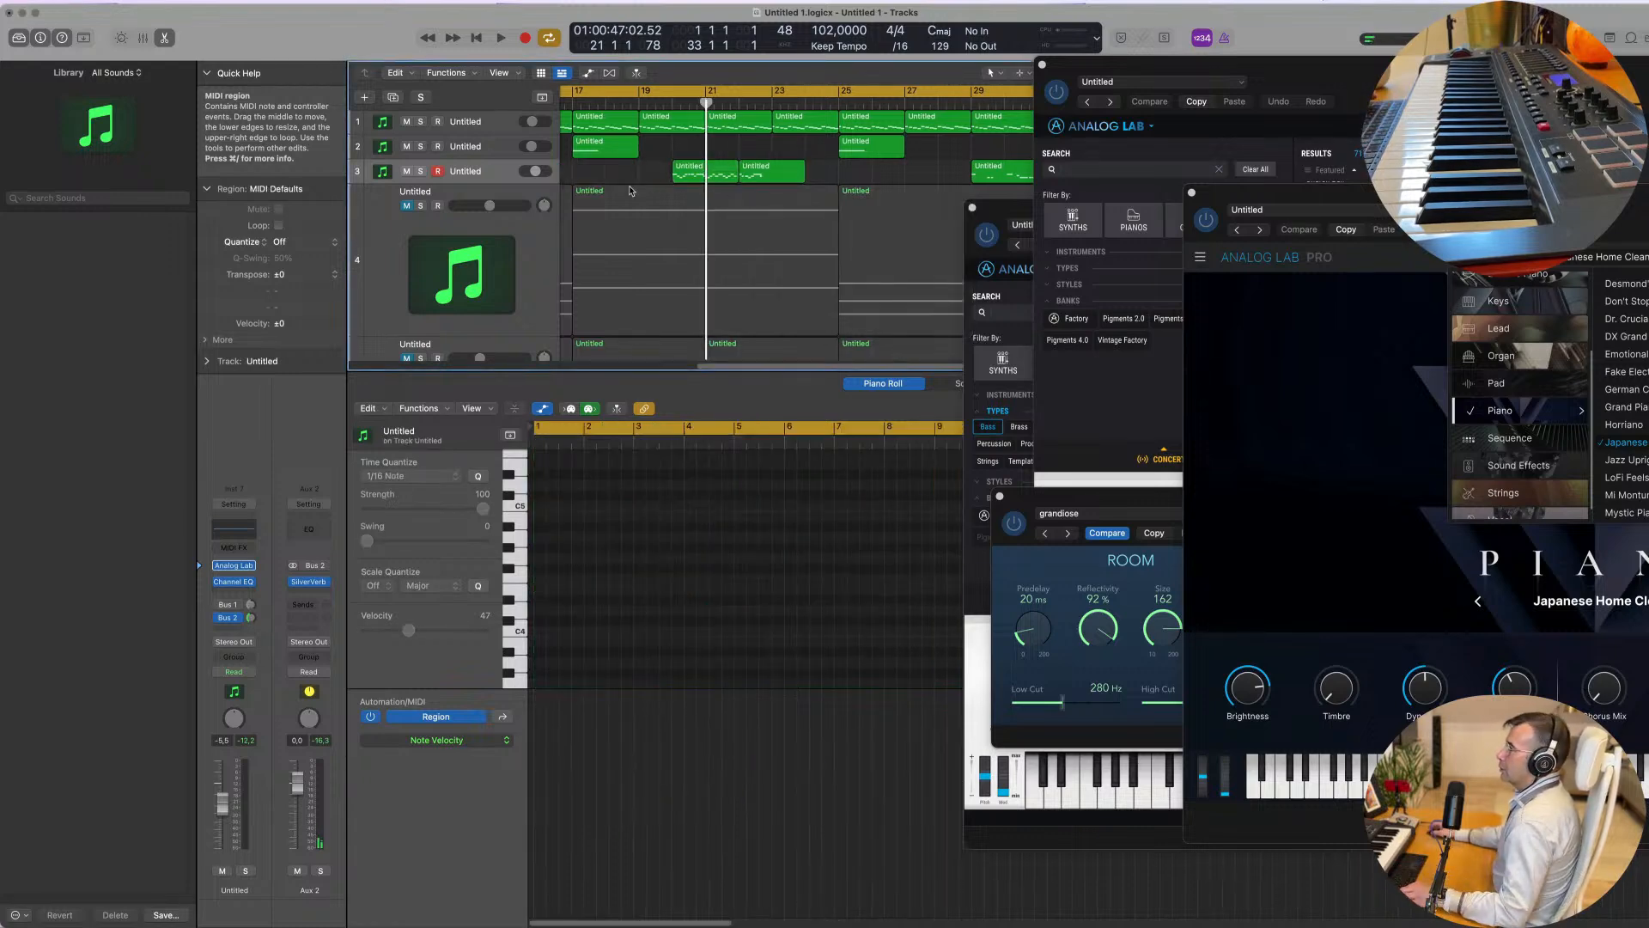
scroll(676, 177, "left", 4)
scroll(676, 178, "down", 5)
left_click_drag(736, 172, 554, 179)
Step: Select all notes of the two-bar region at bar 1 and play it while examining the note pattern closely
left_click(541, 499)
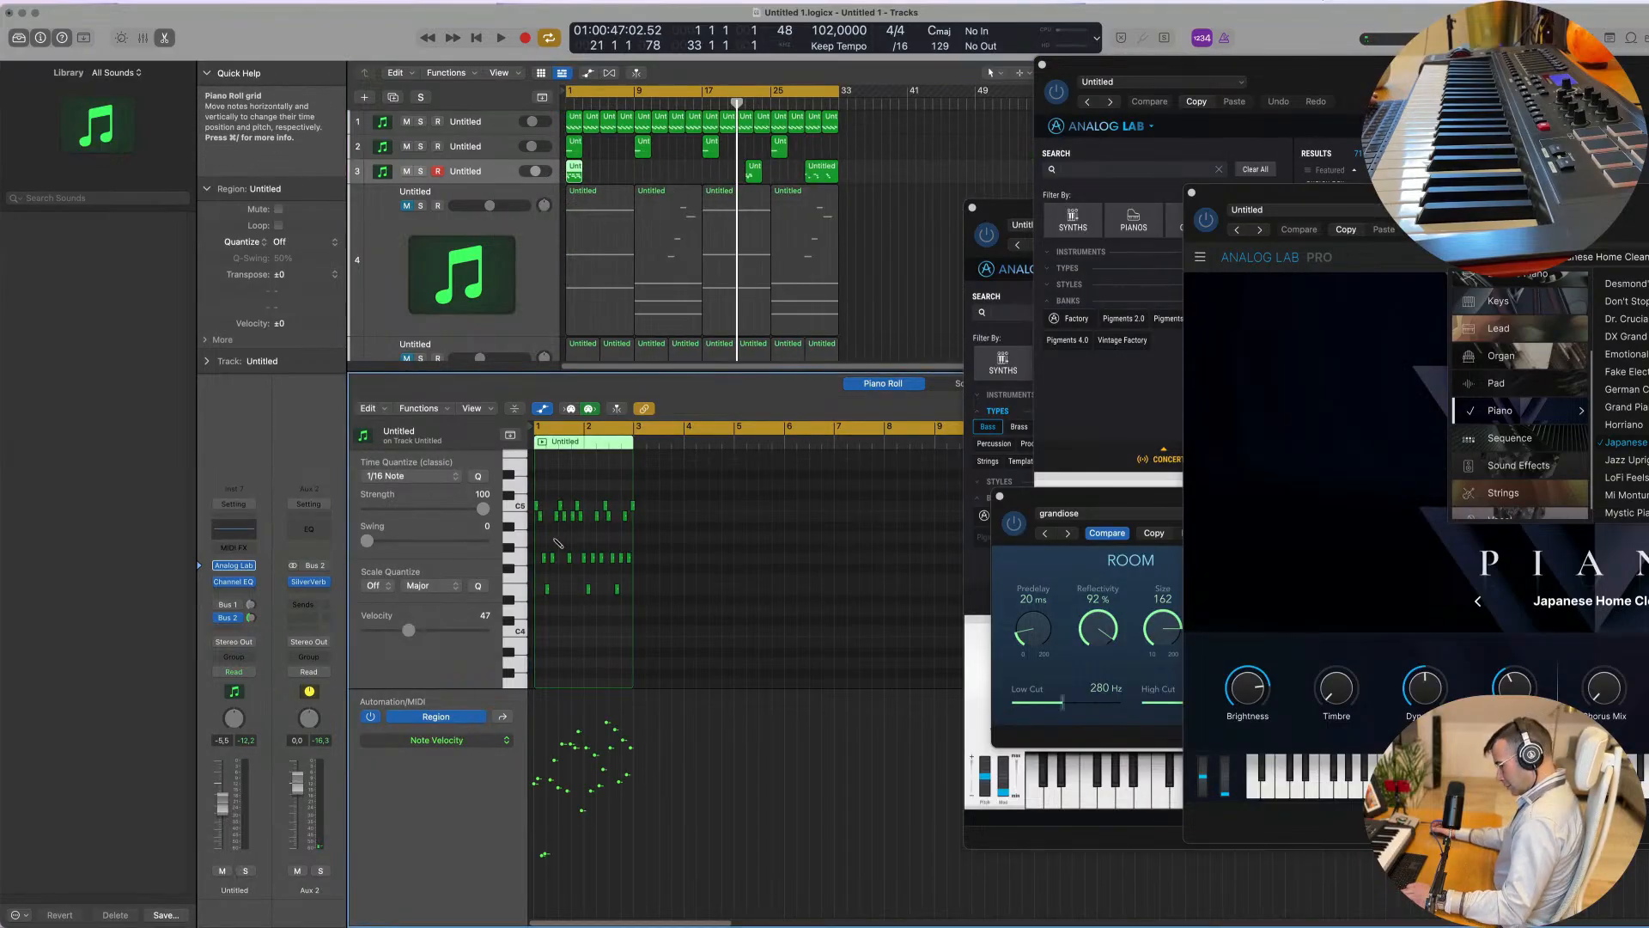
key("super+w")
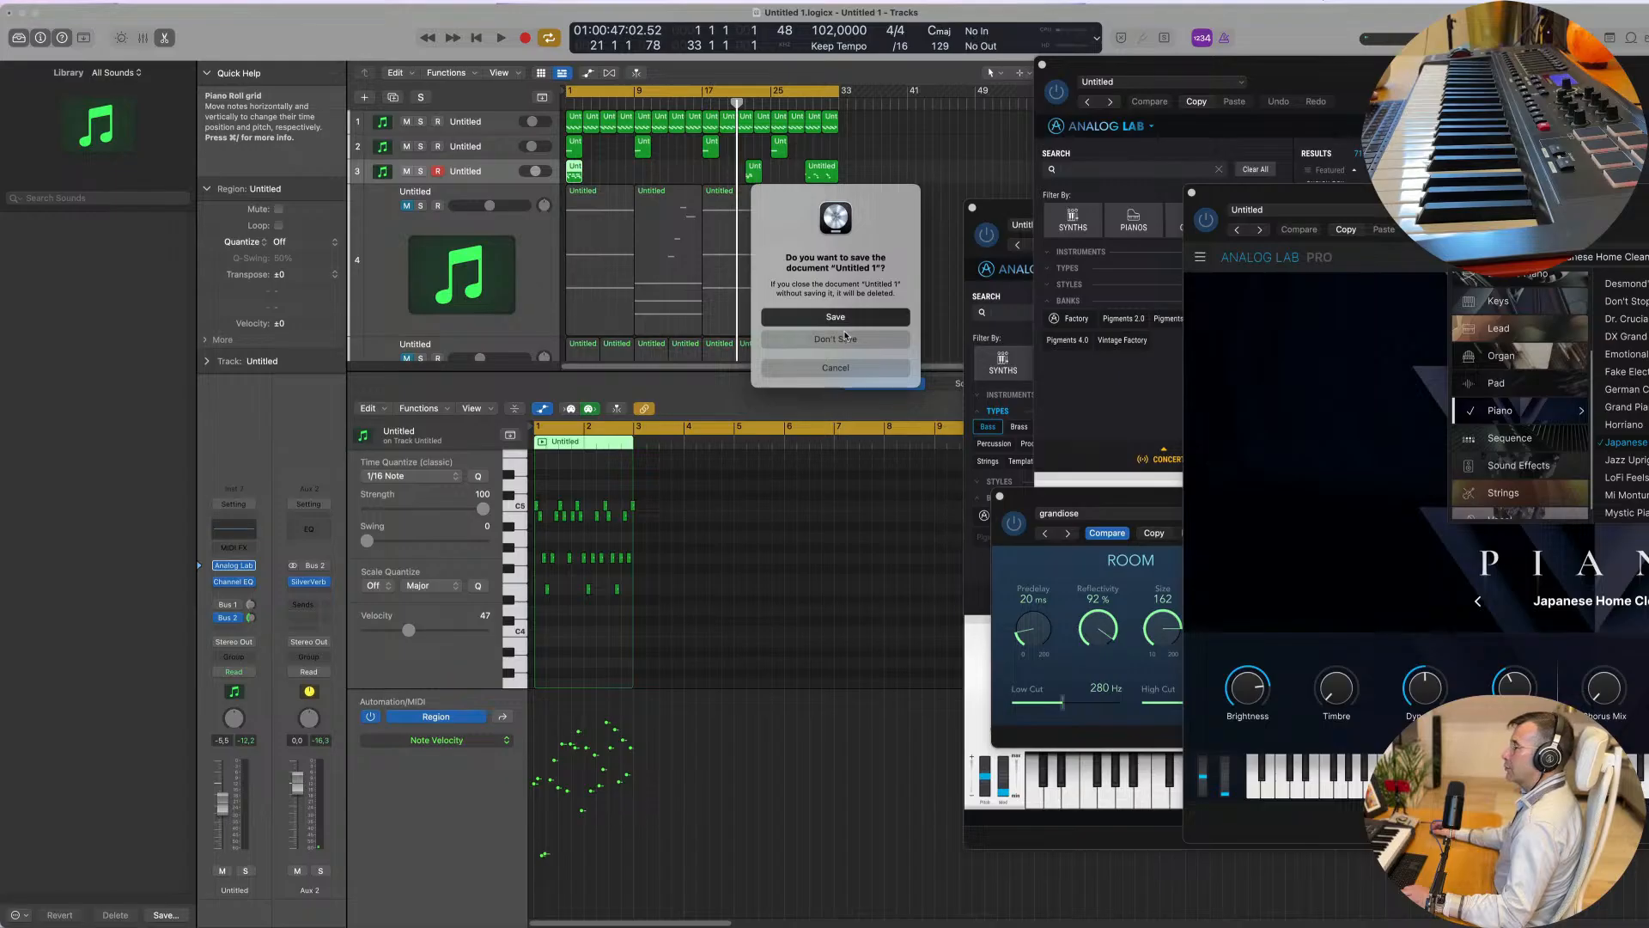
left_click(835, 367)
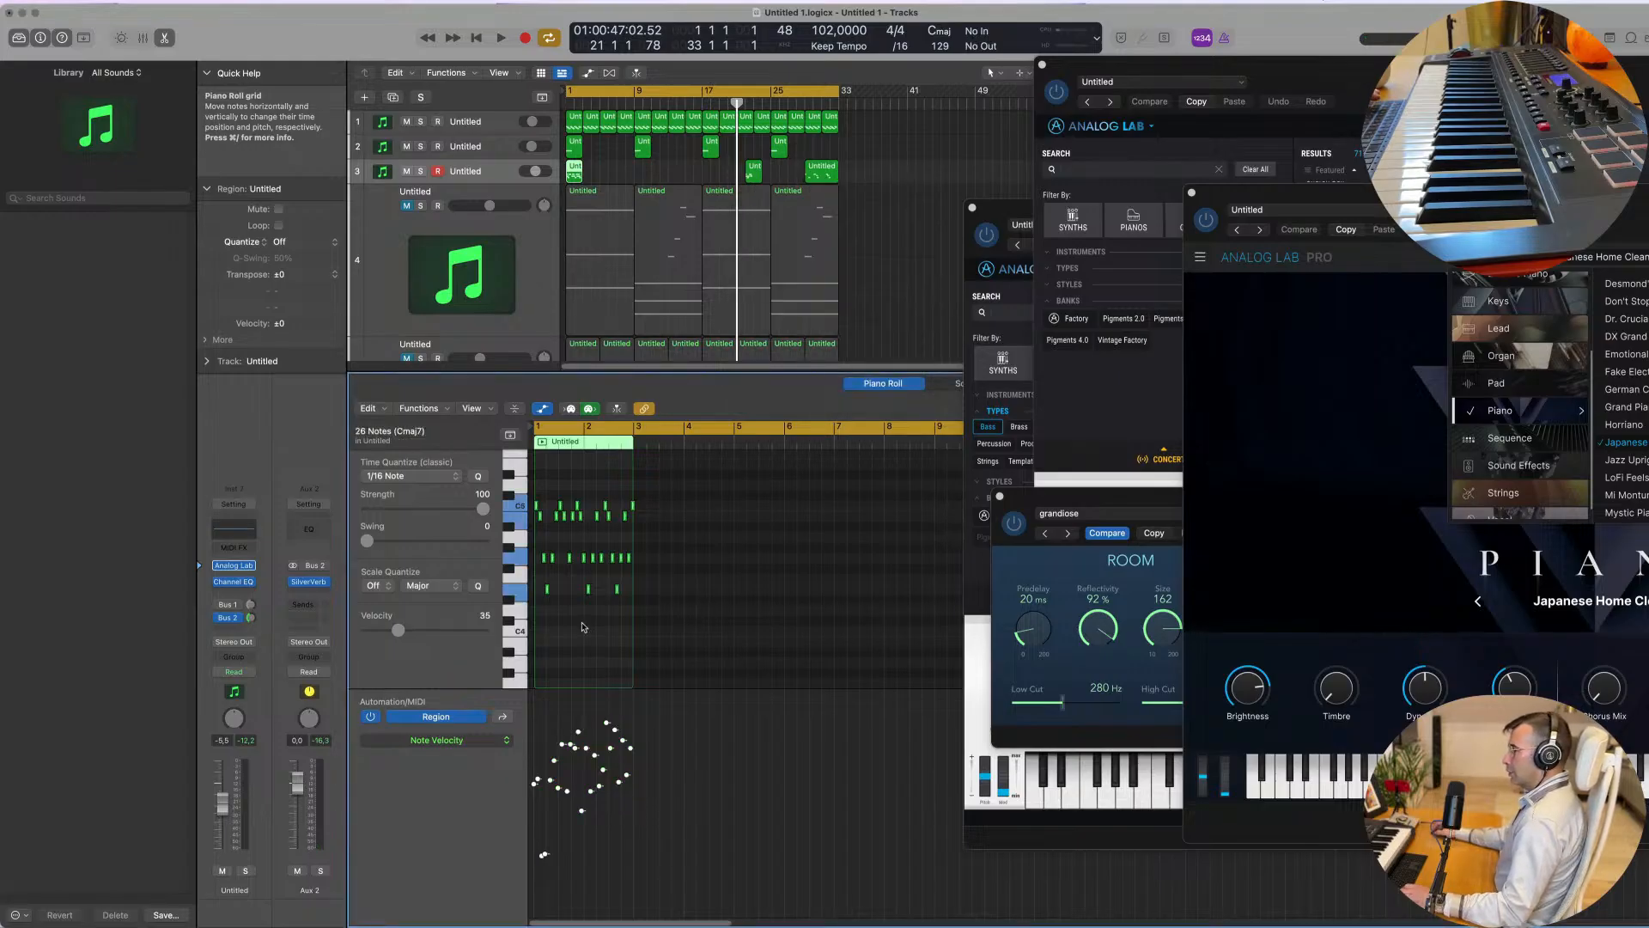
key("space")
scroll(582, 625, "up", 5)
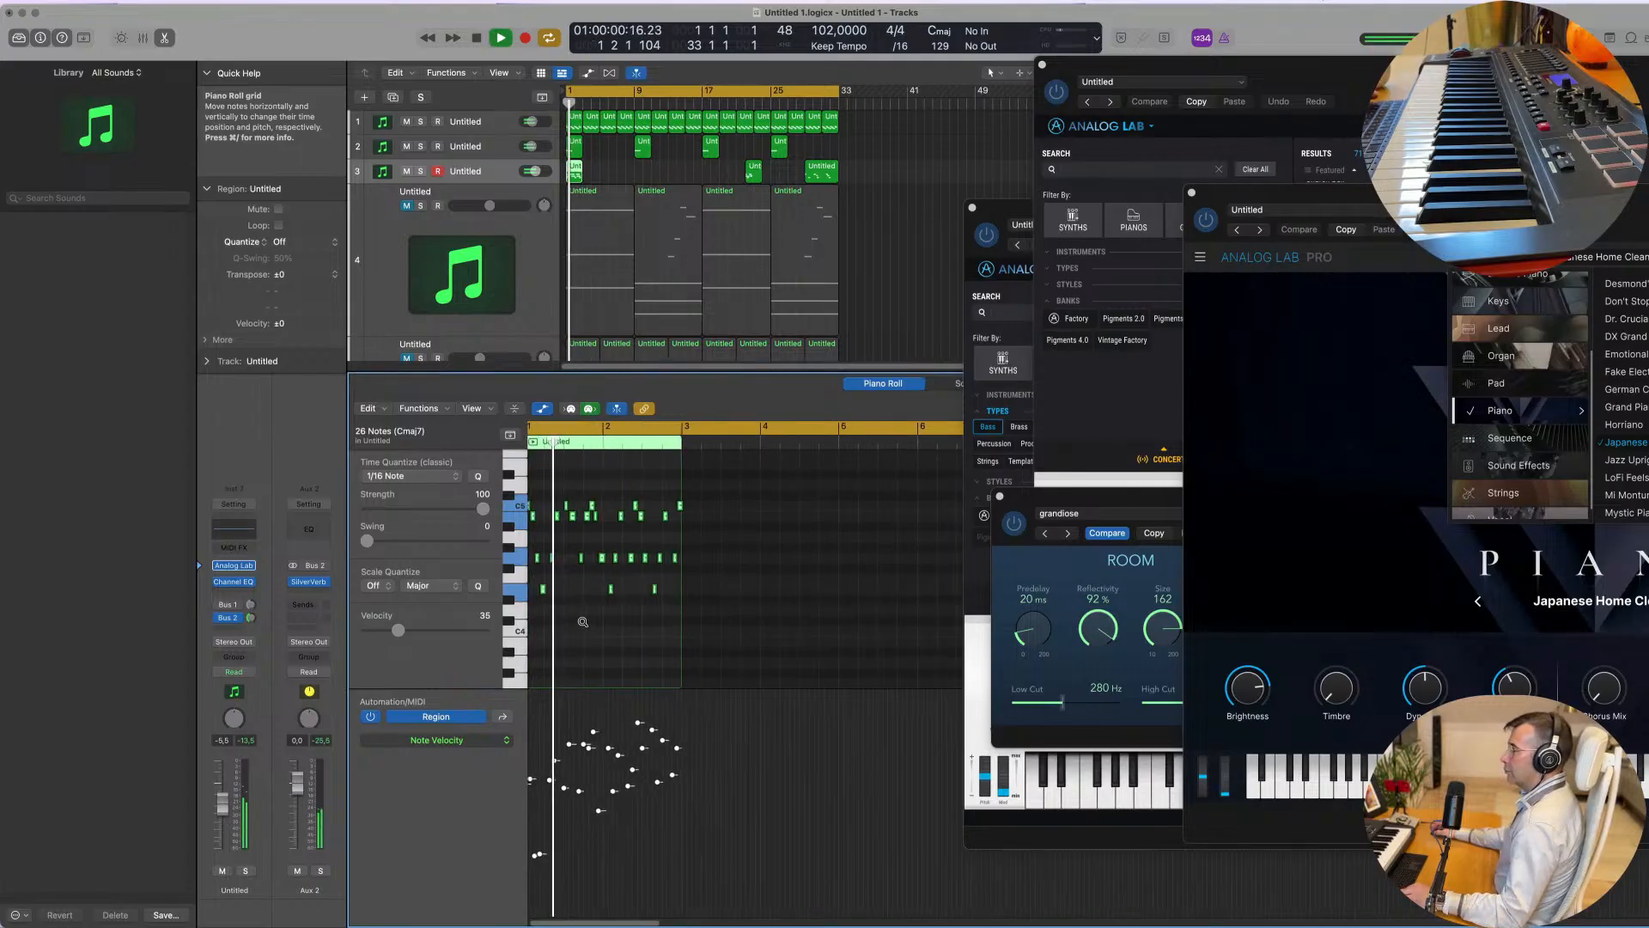
scroll(607, 621, "up", 6)
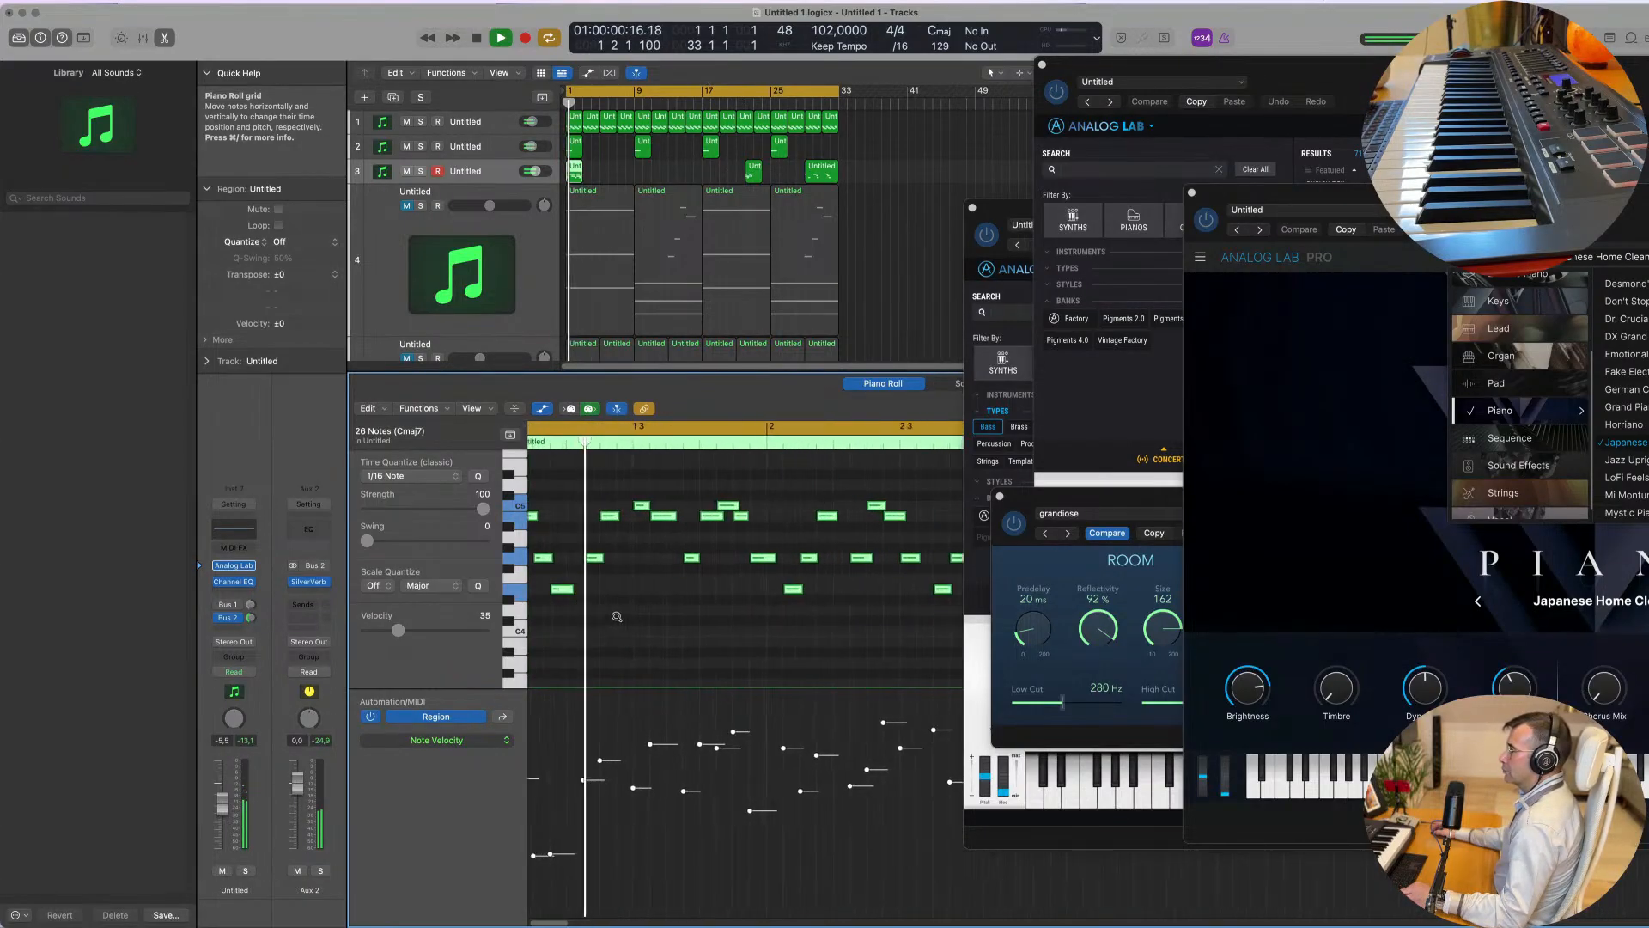
key("space")
scroll(676, 608, "right", 1)
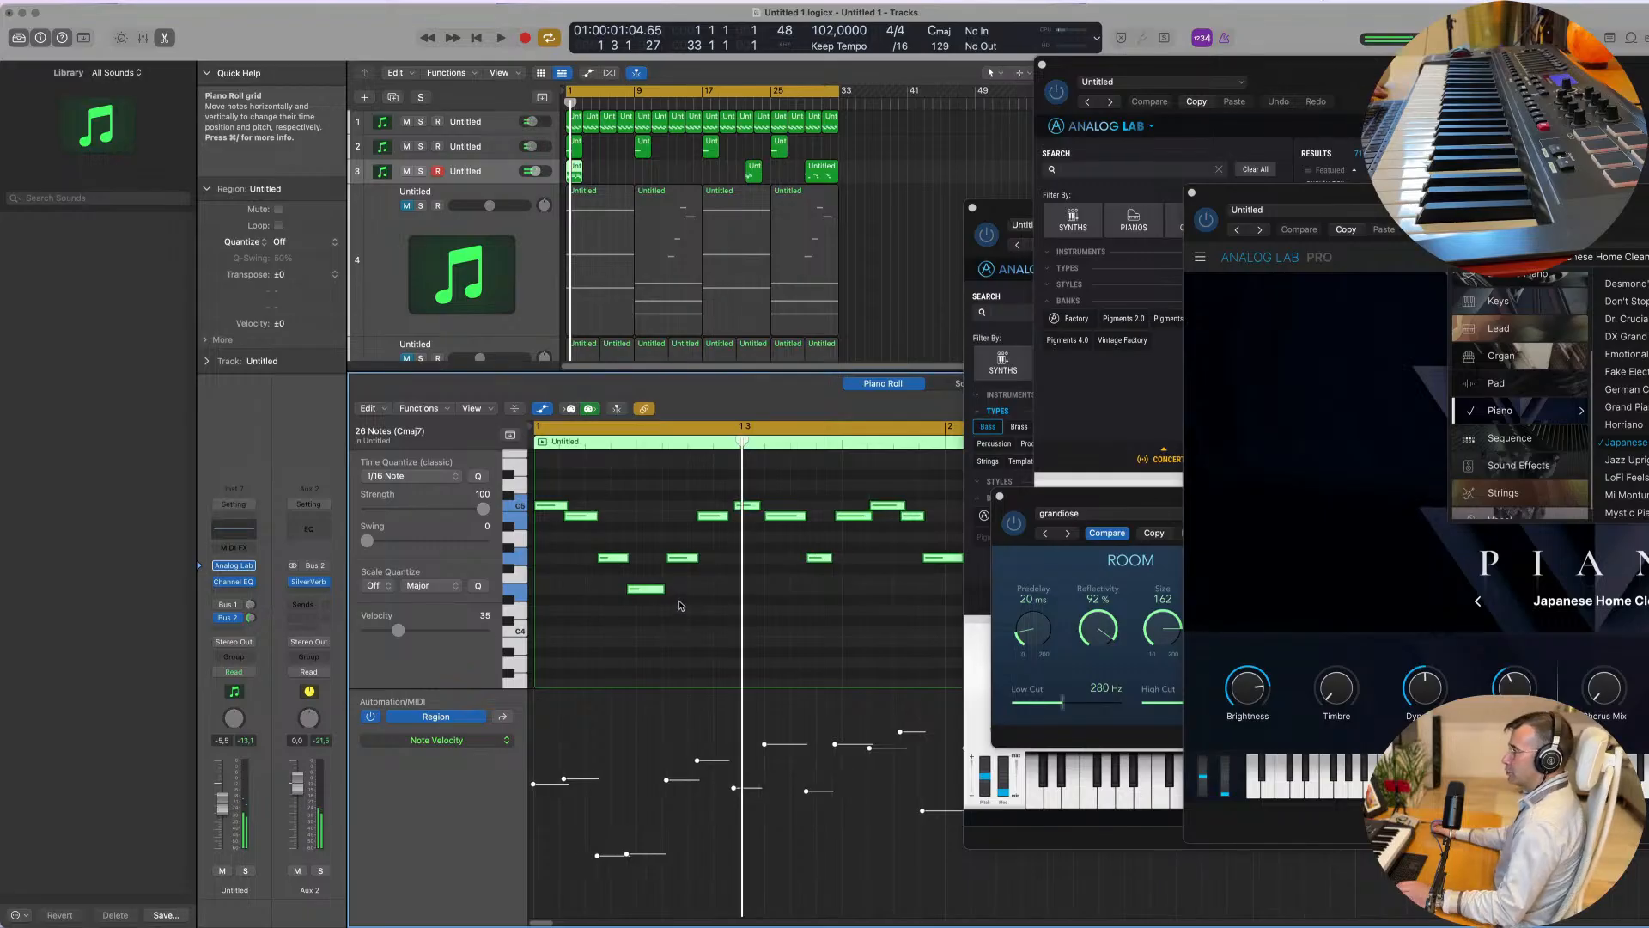
scroll(681, 632, "down", 4)
key("space")
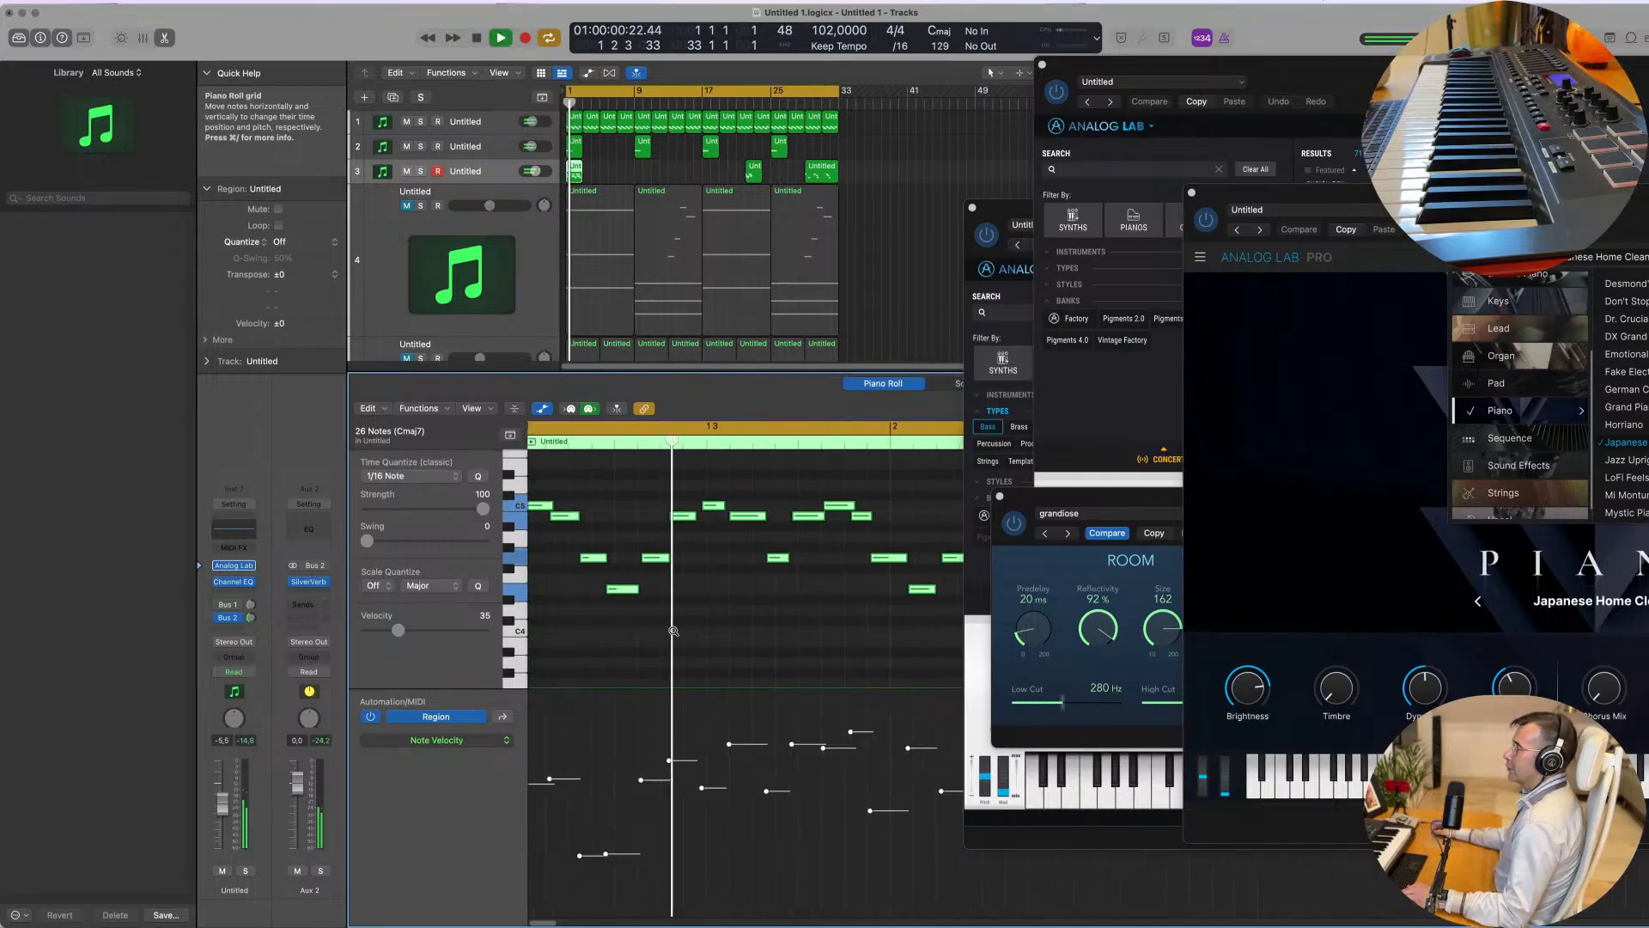
scroll(676, 631, "down", 2)
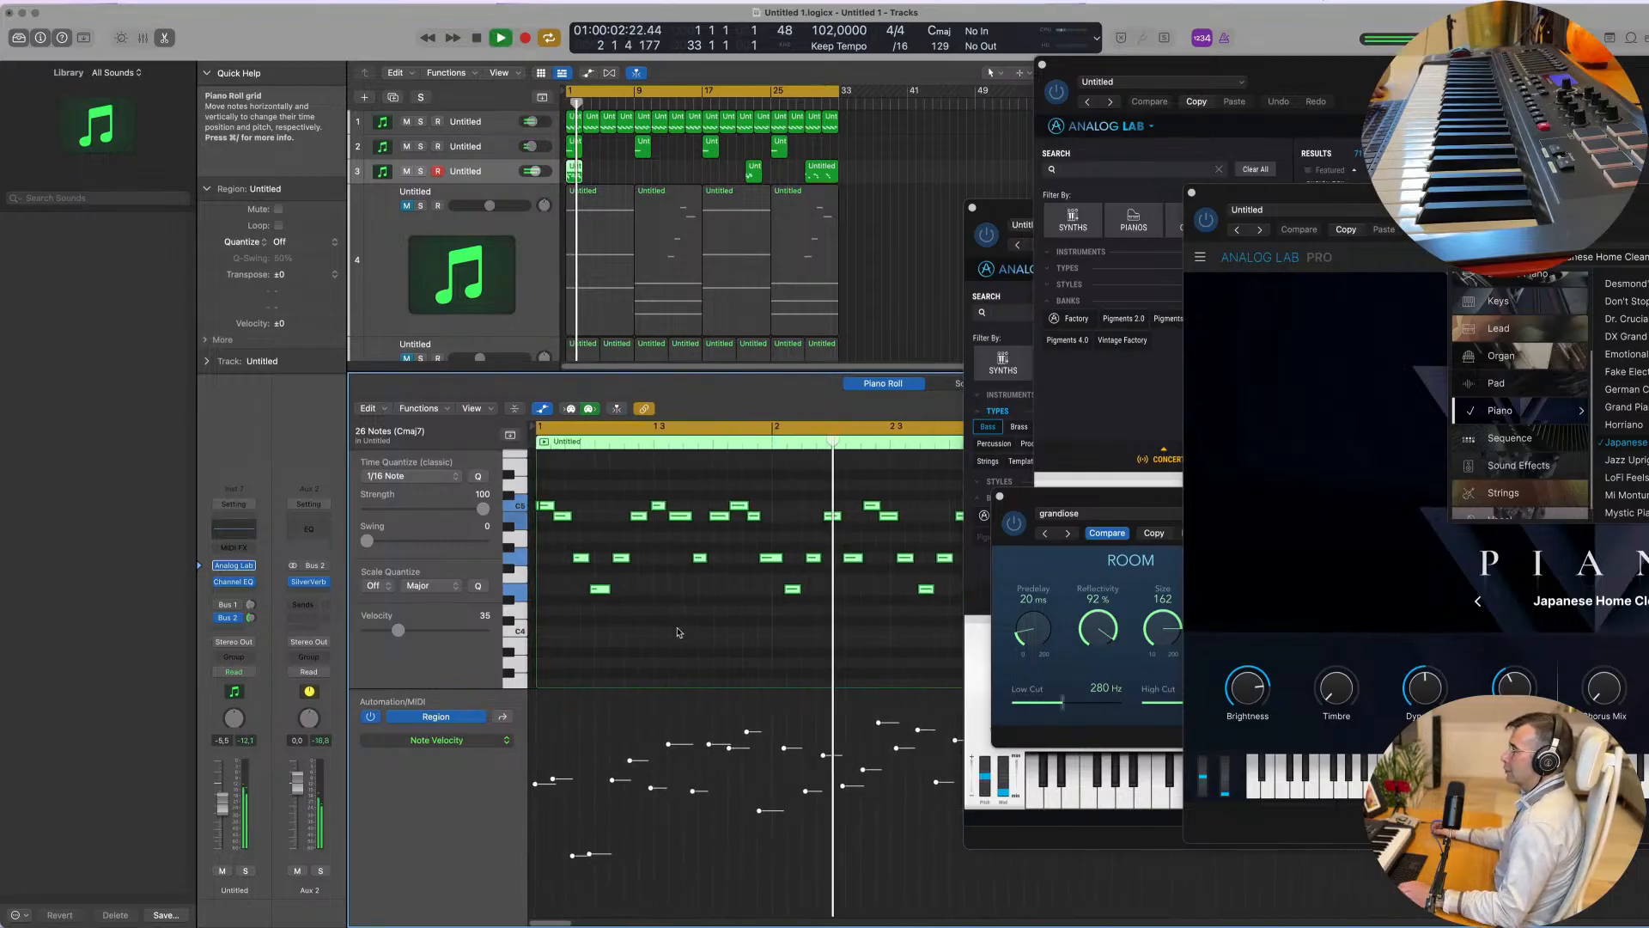
scroll(714, 618, "down", 1)
scroll(714, 618, "down", 3)
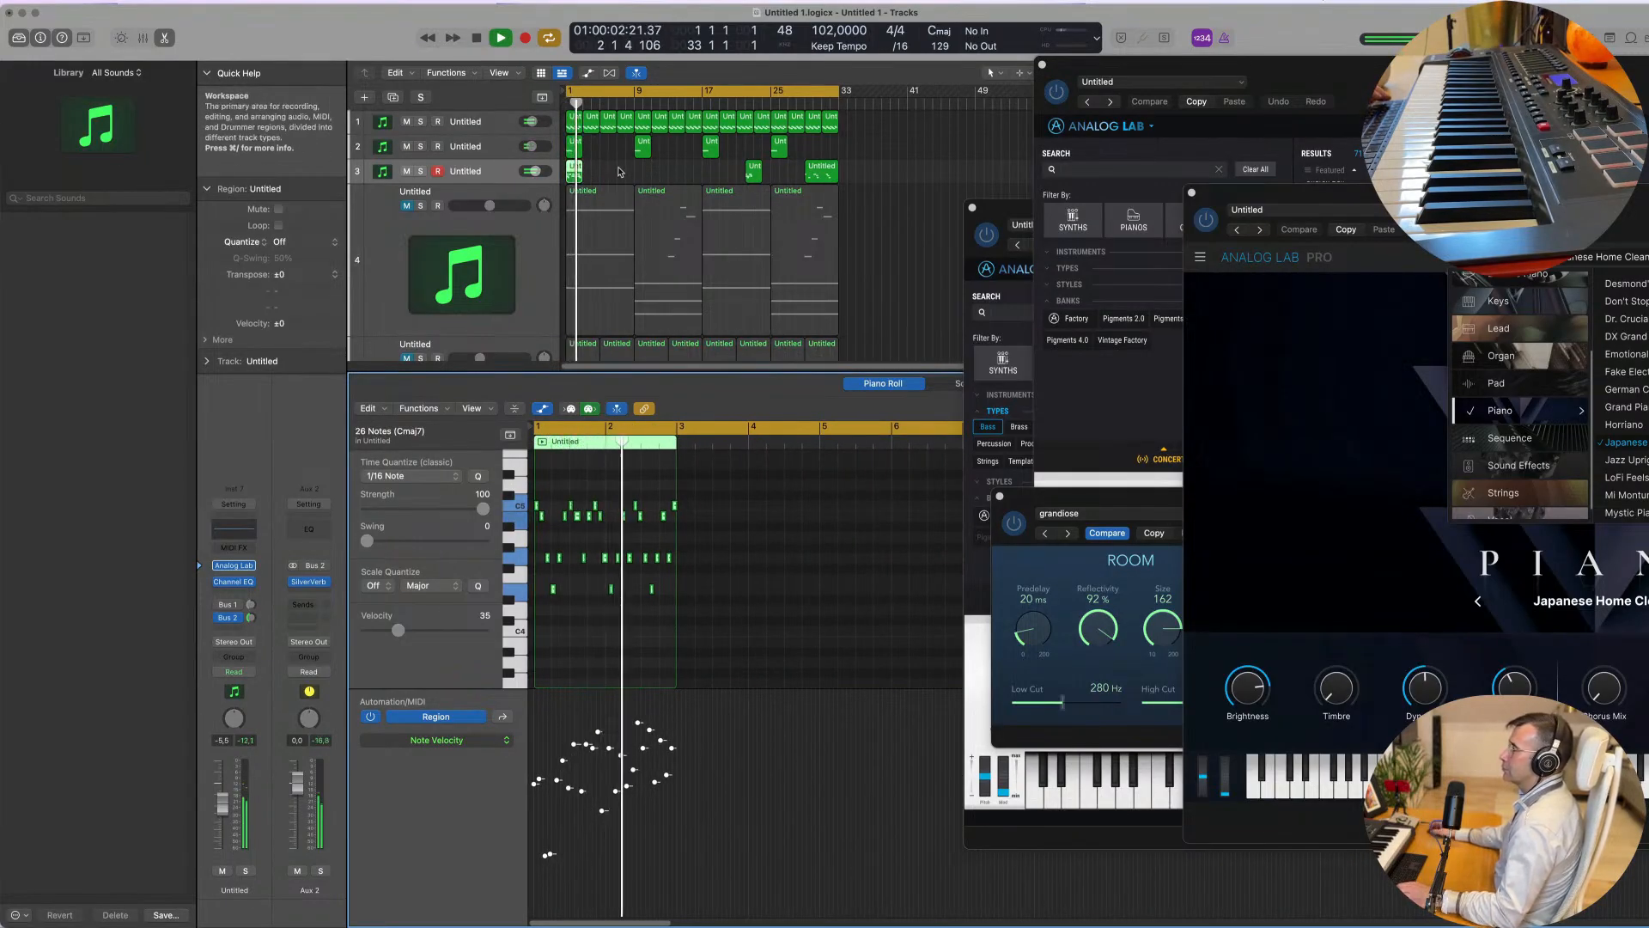
Step: Stop playback and undo the move to bar 1 and the deletion of the earlier track 3 region
key("space")
key("super+z")
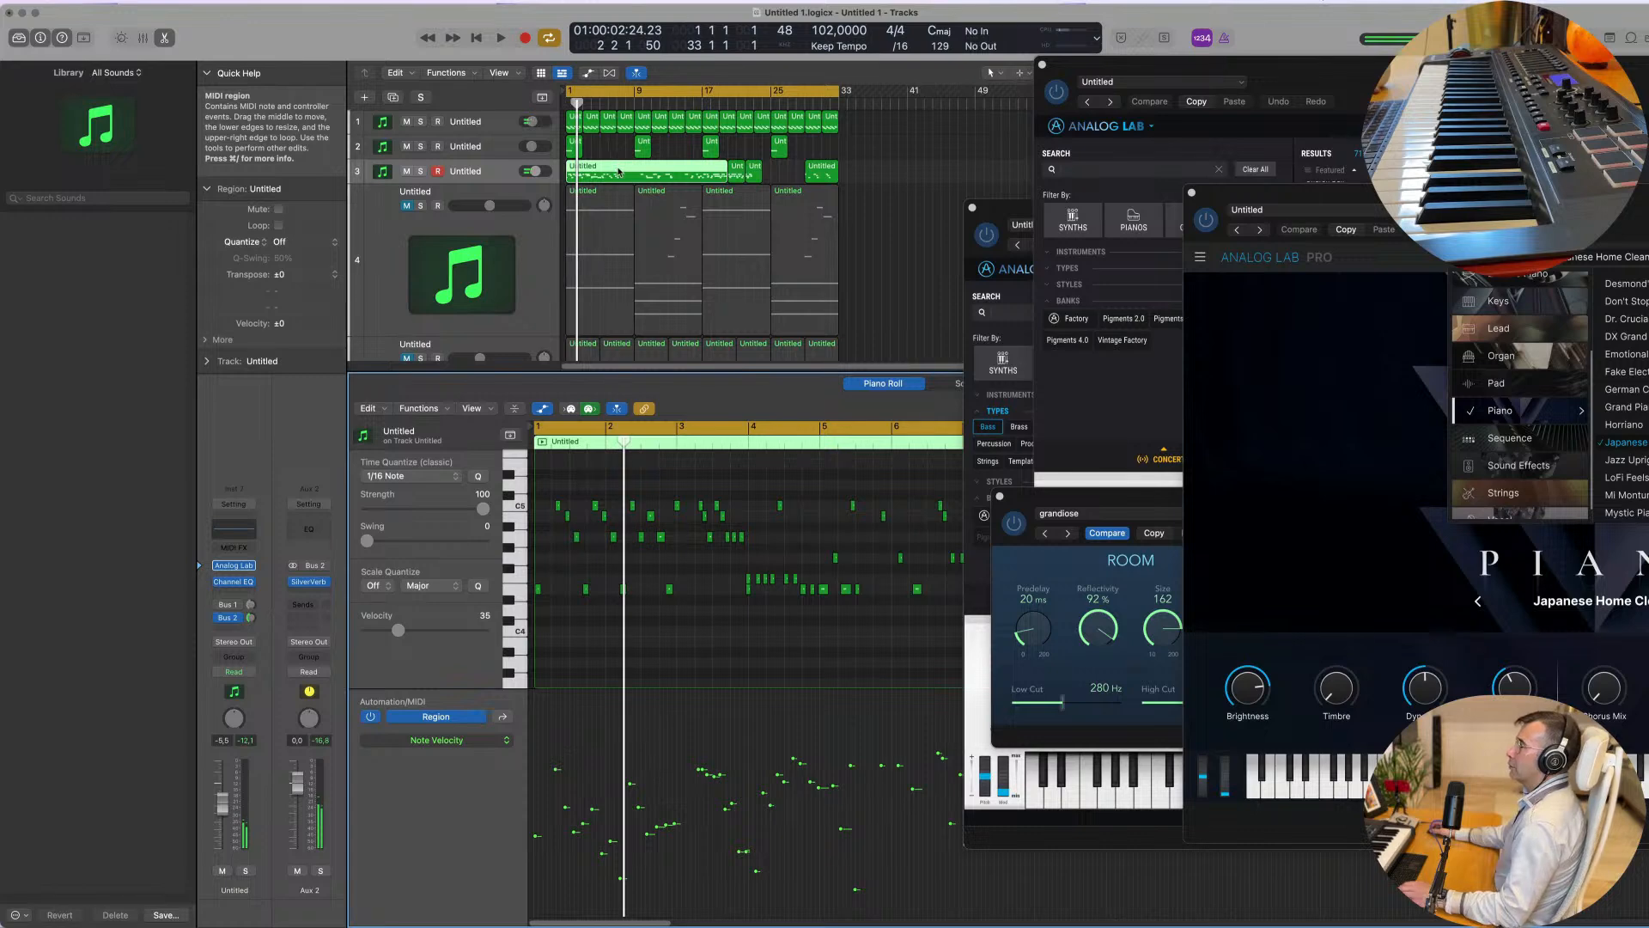
Step: Play the long track 3 region from bar 1 and examine its notes over the whole length
key("Return")
key("space")
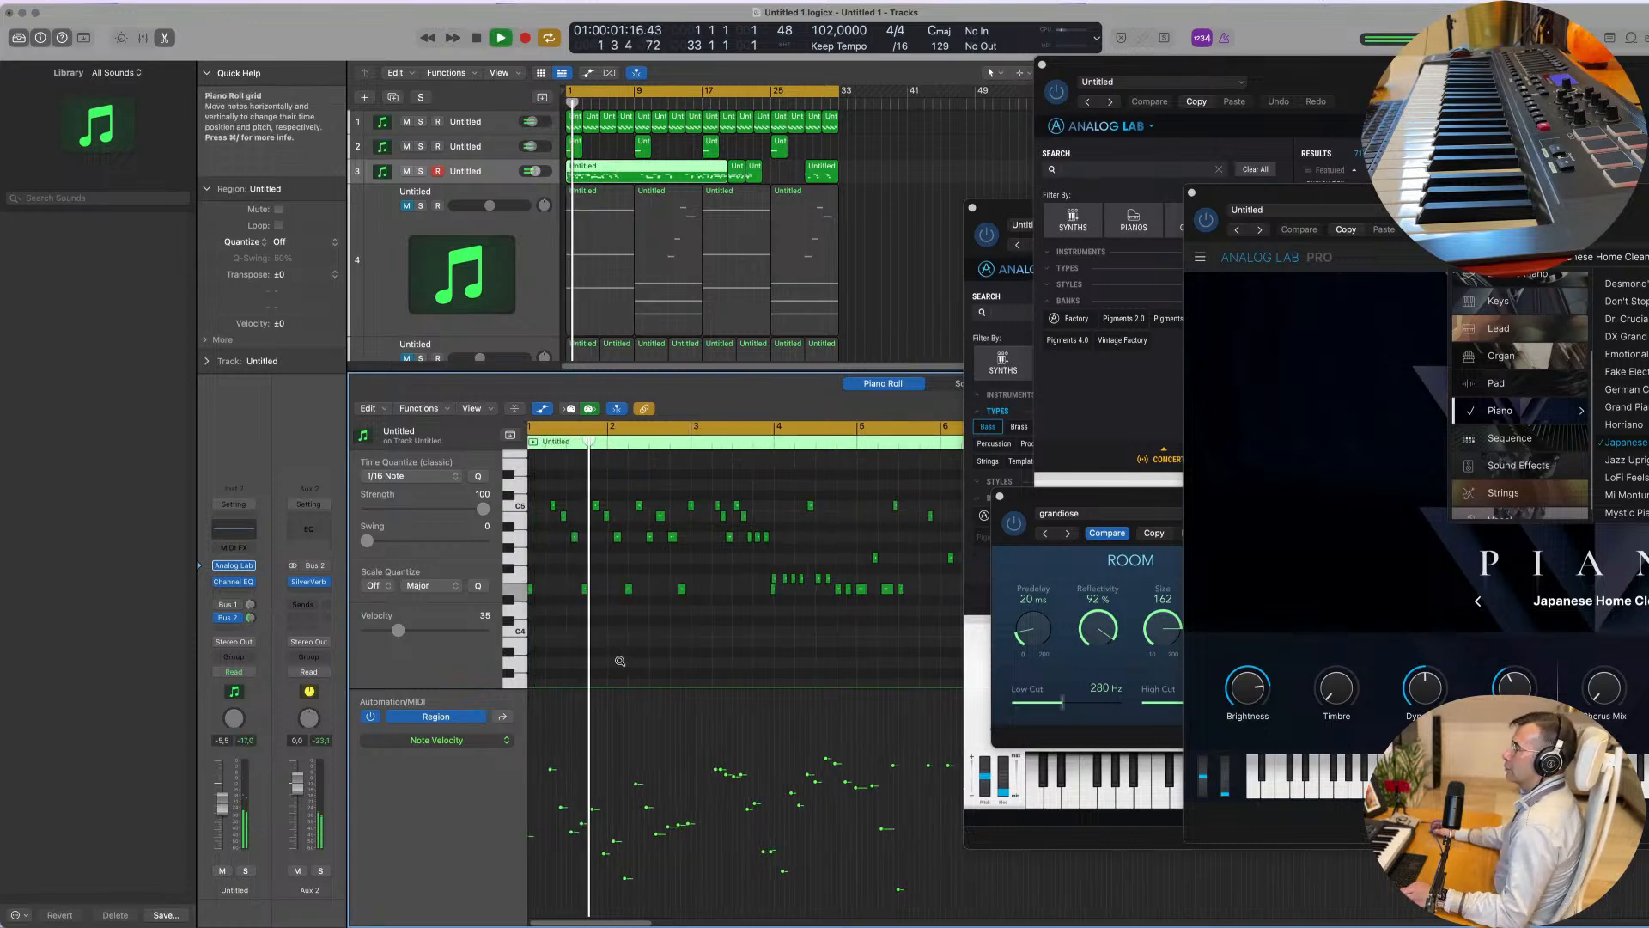
scroll(620, 661, "down", 2)
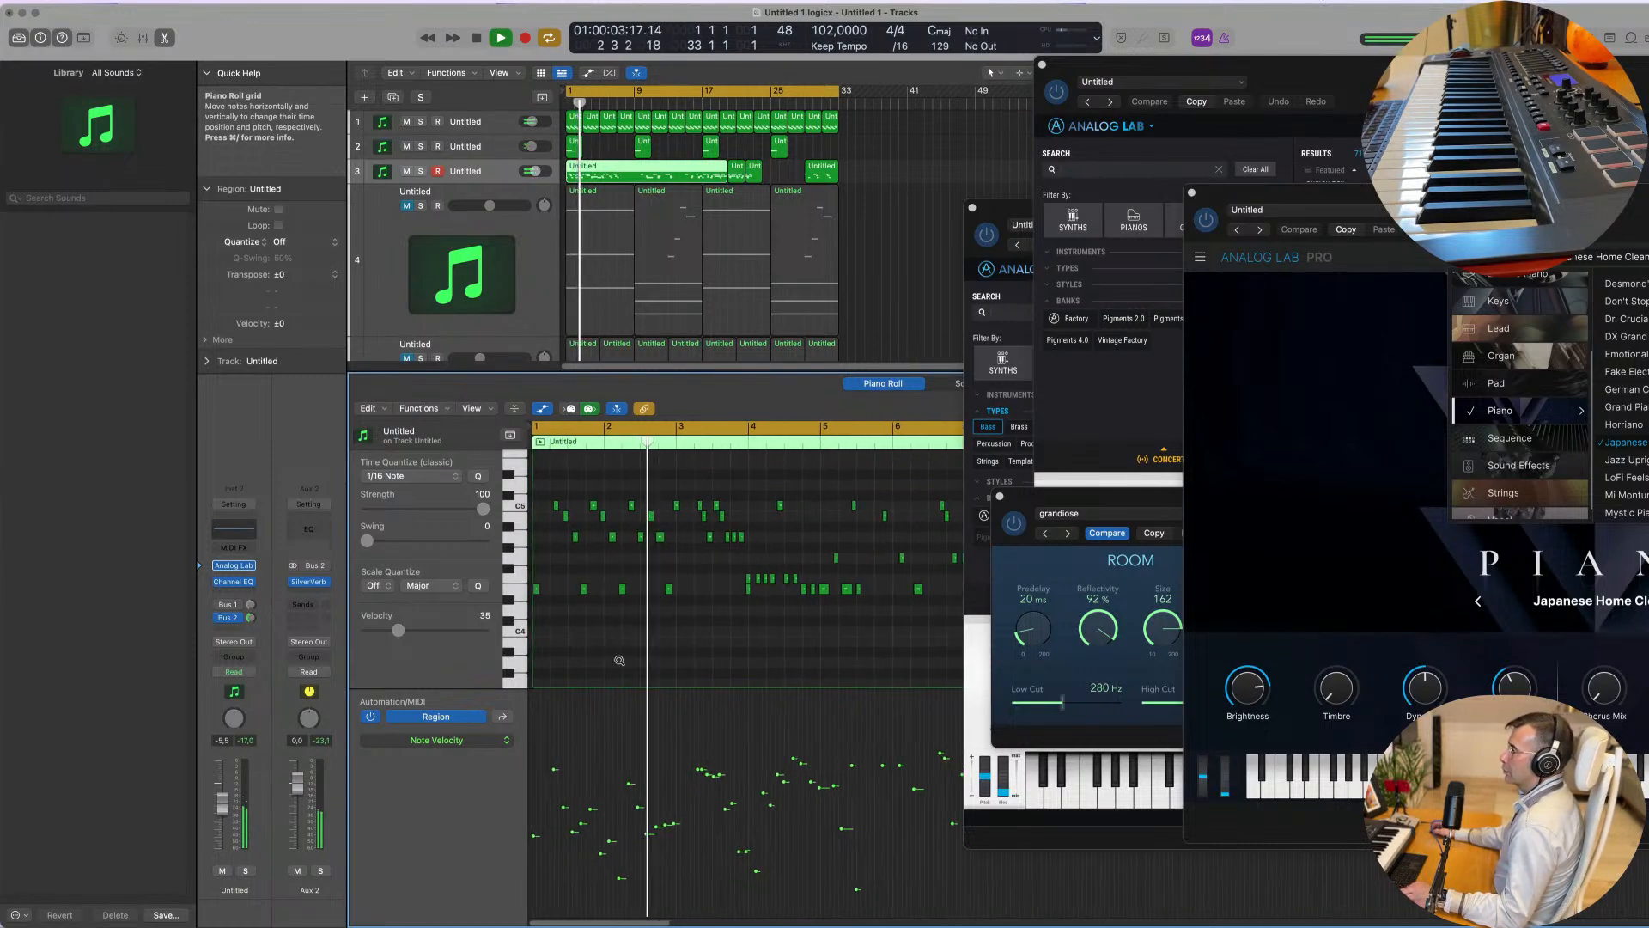
scroll(620, 661, "down", 2)
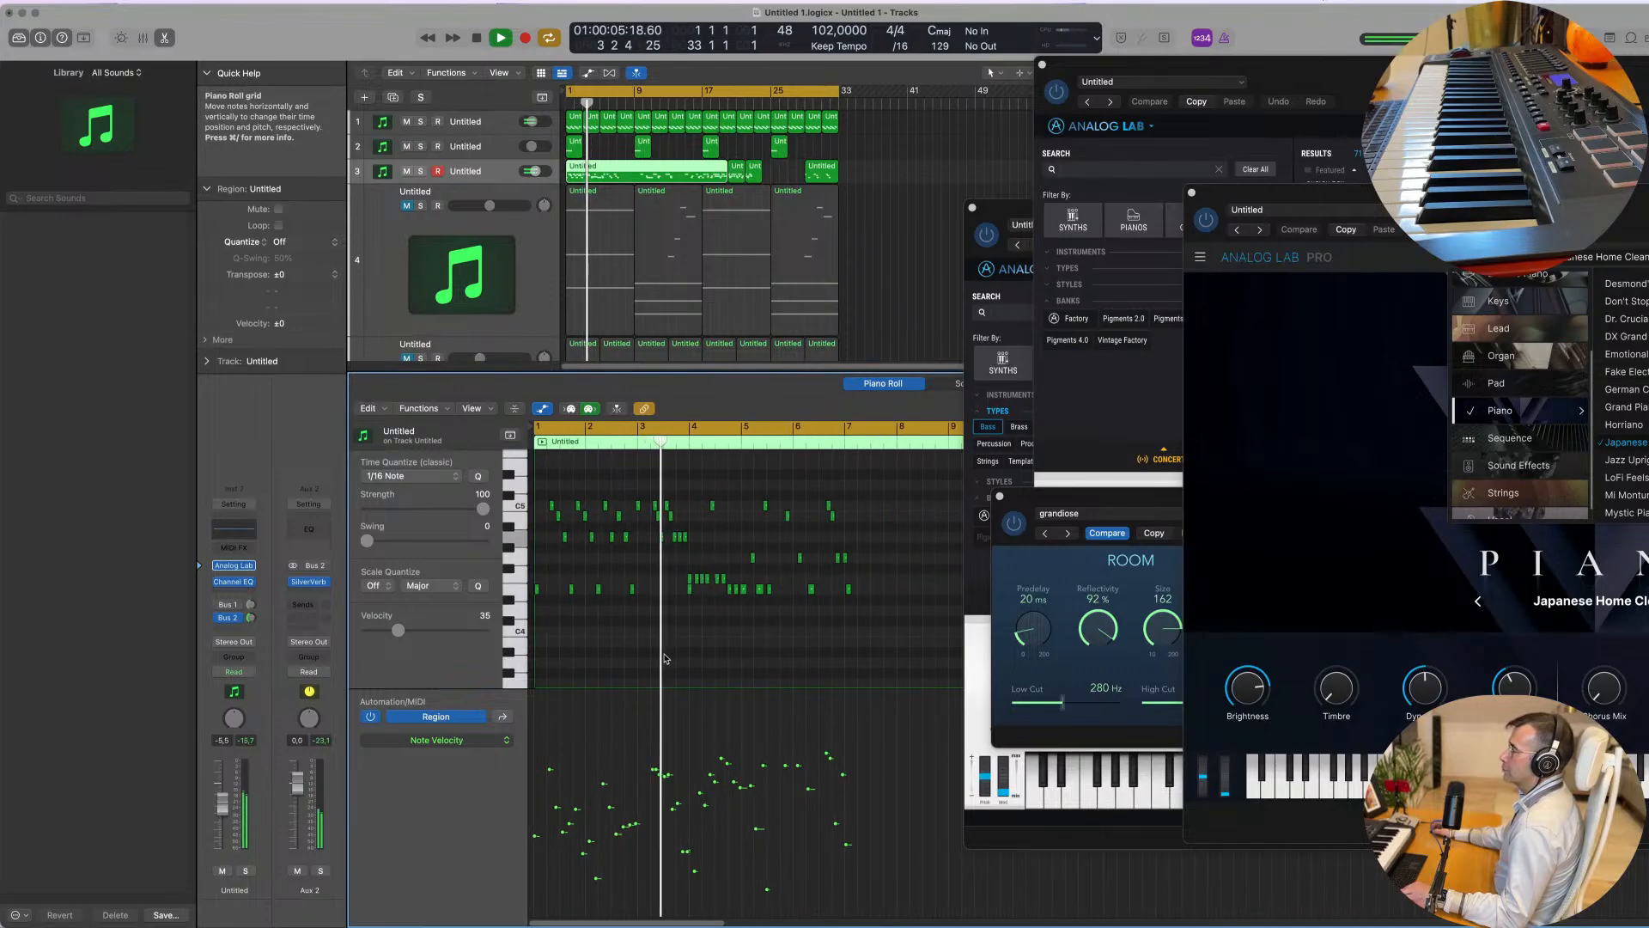
scroll(652, 657, "down", 1)
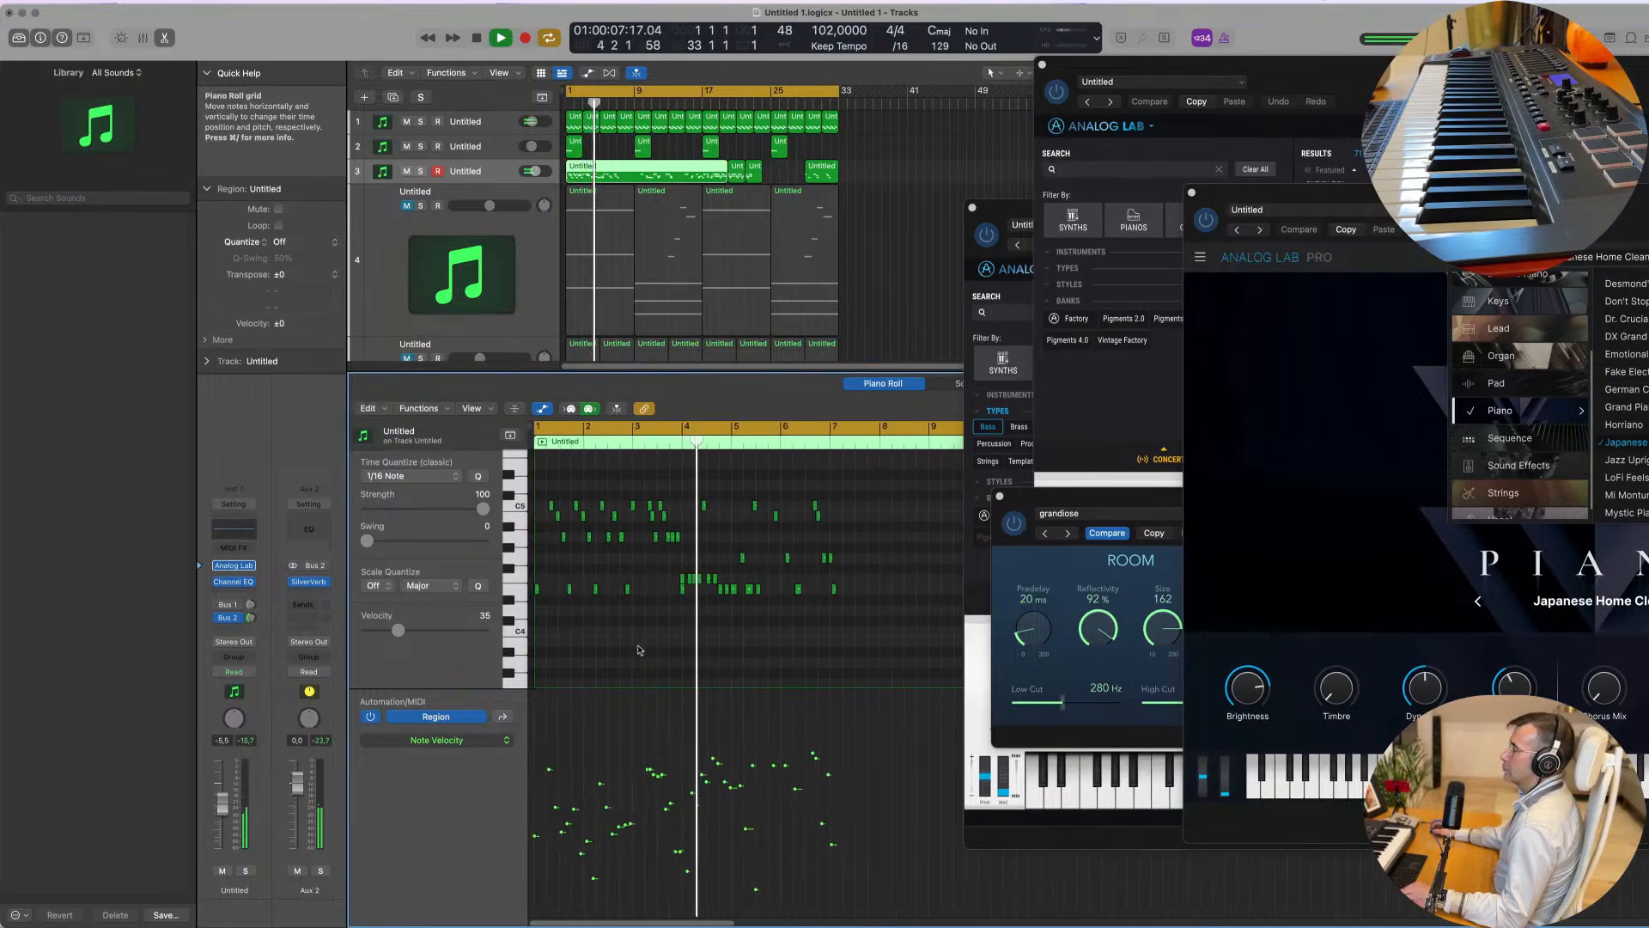
scroll(653, 636, "down", 3)
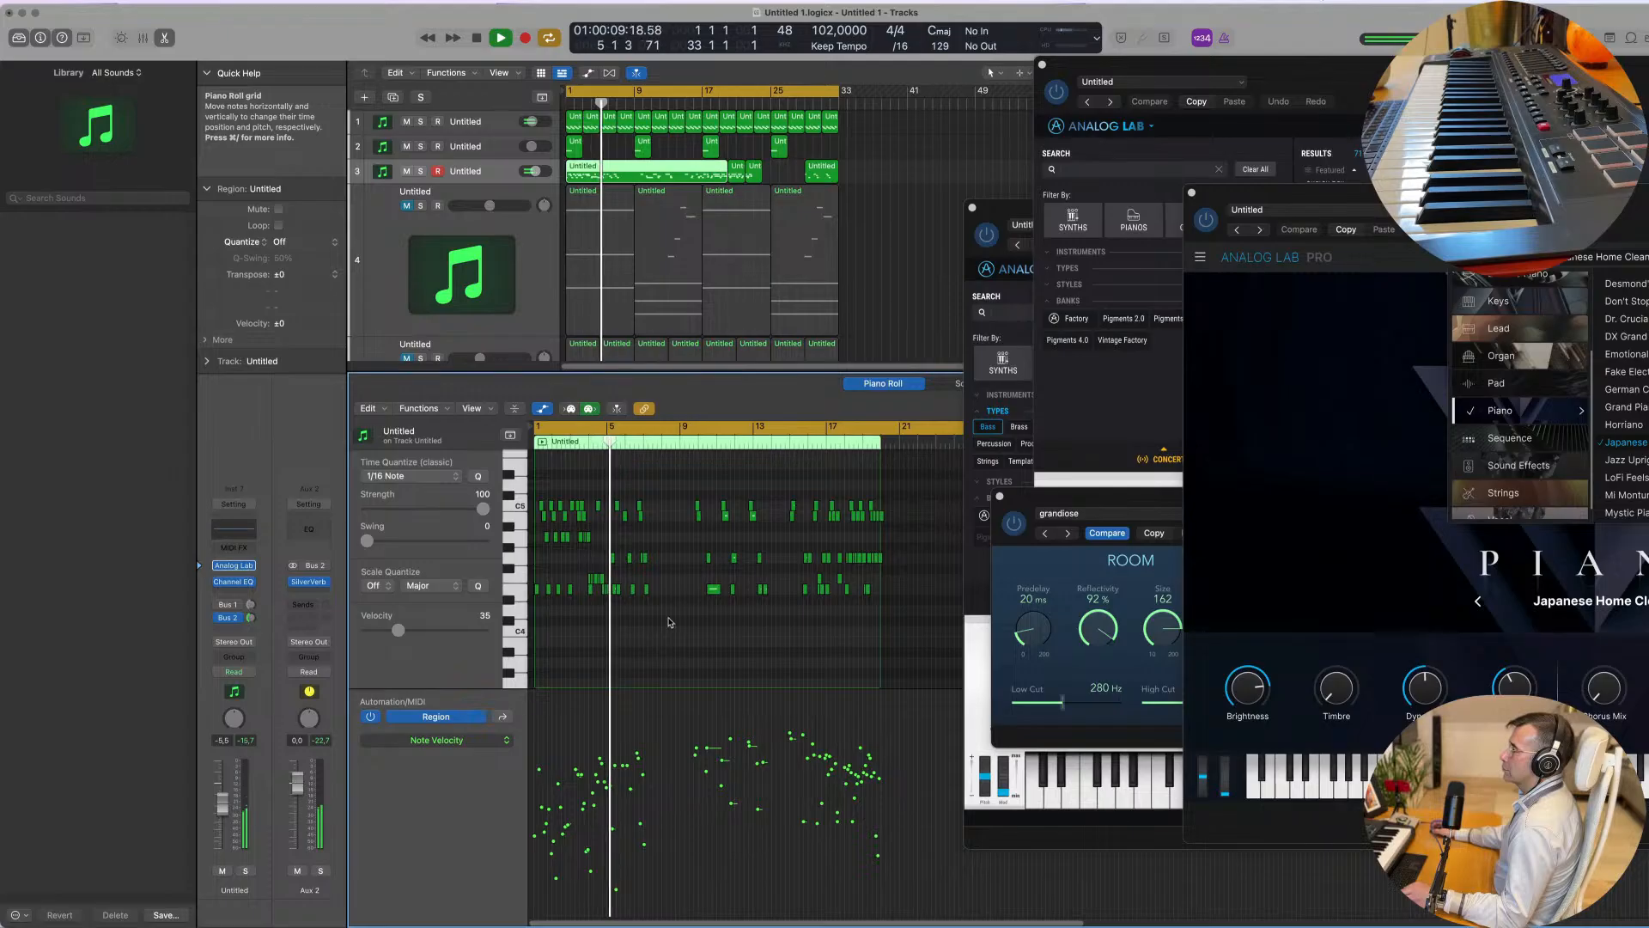
Step: Play track 3 from bar 17 with cycling kept on and examine the notes between bars 16 and 20
left_click(702, 93)
left_click(703, 101)
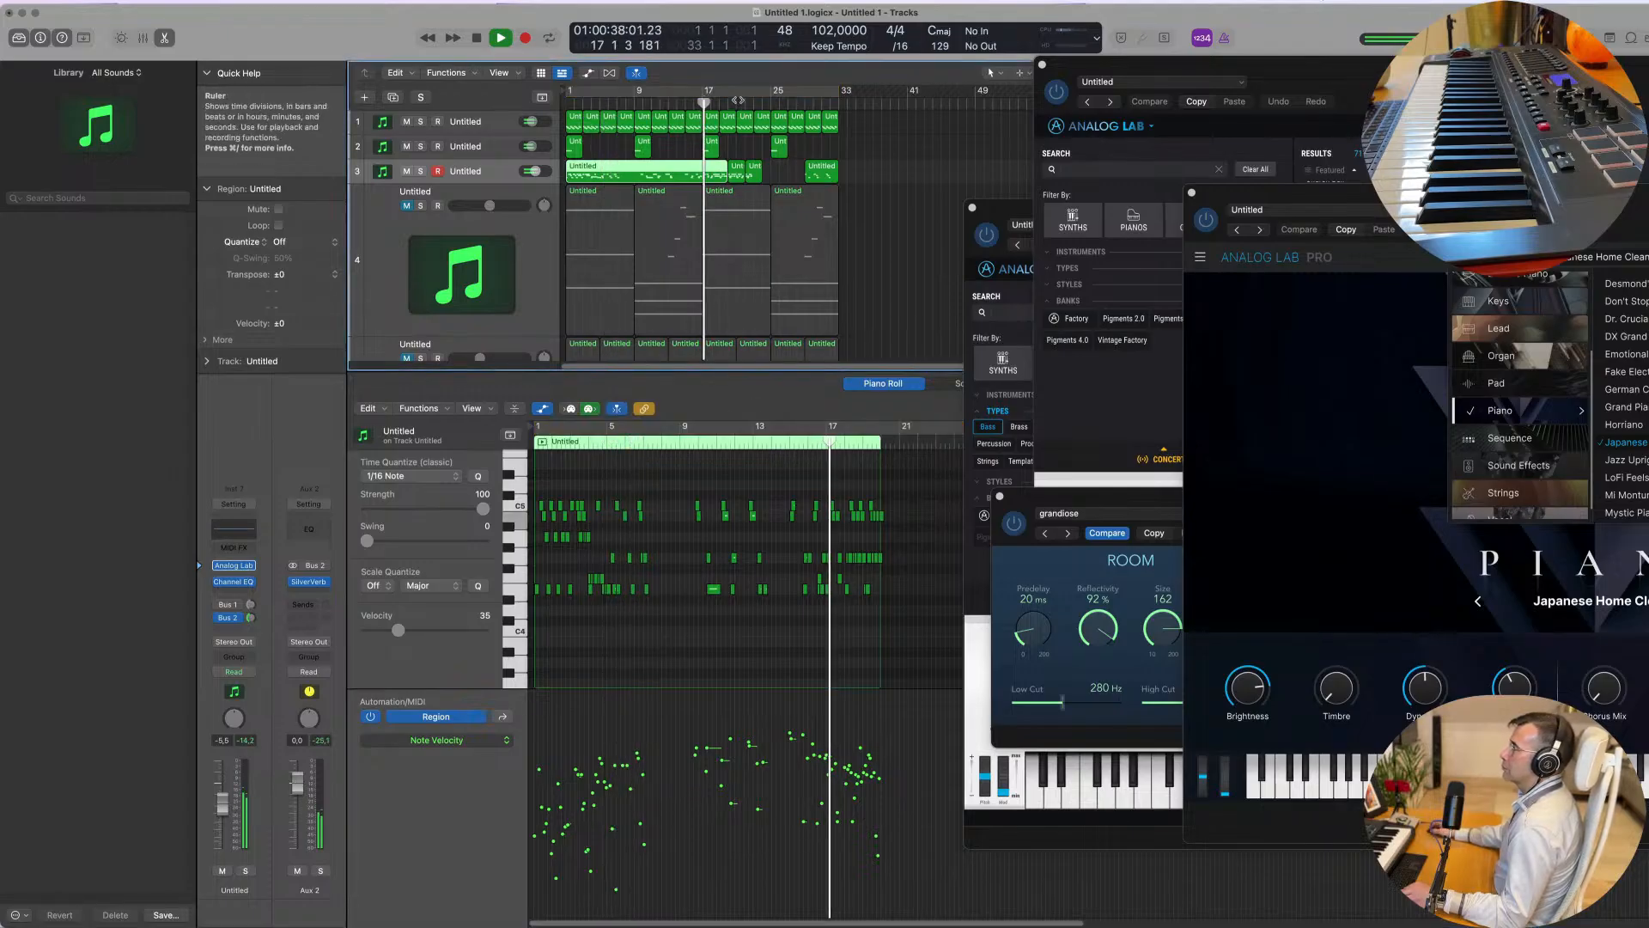
left_click(744, 92)
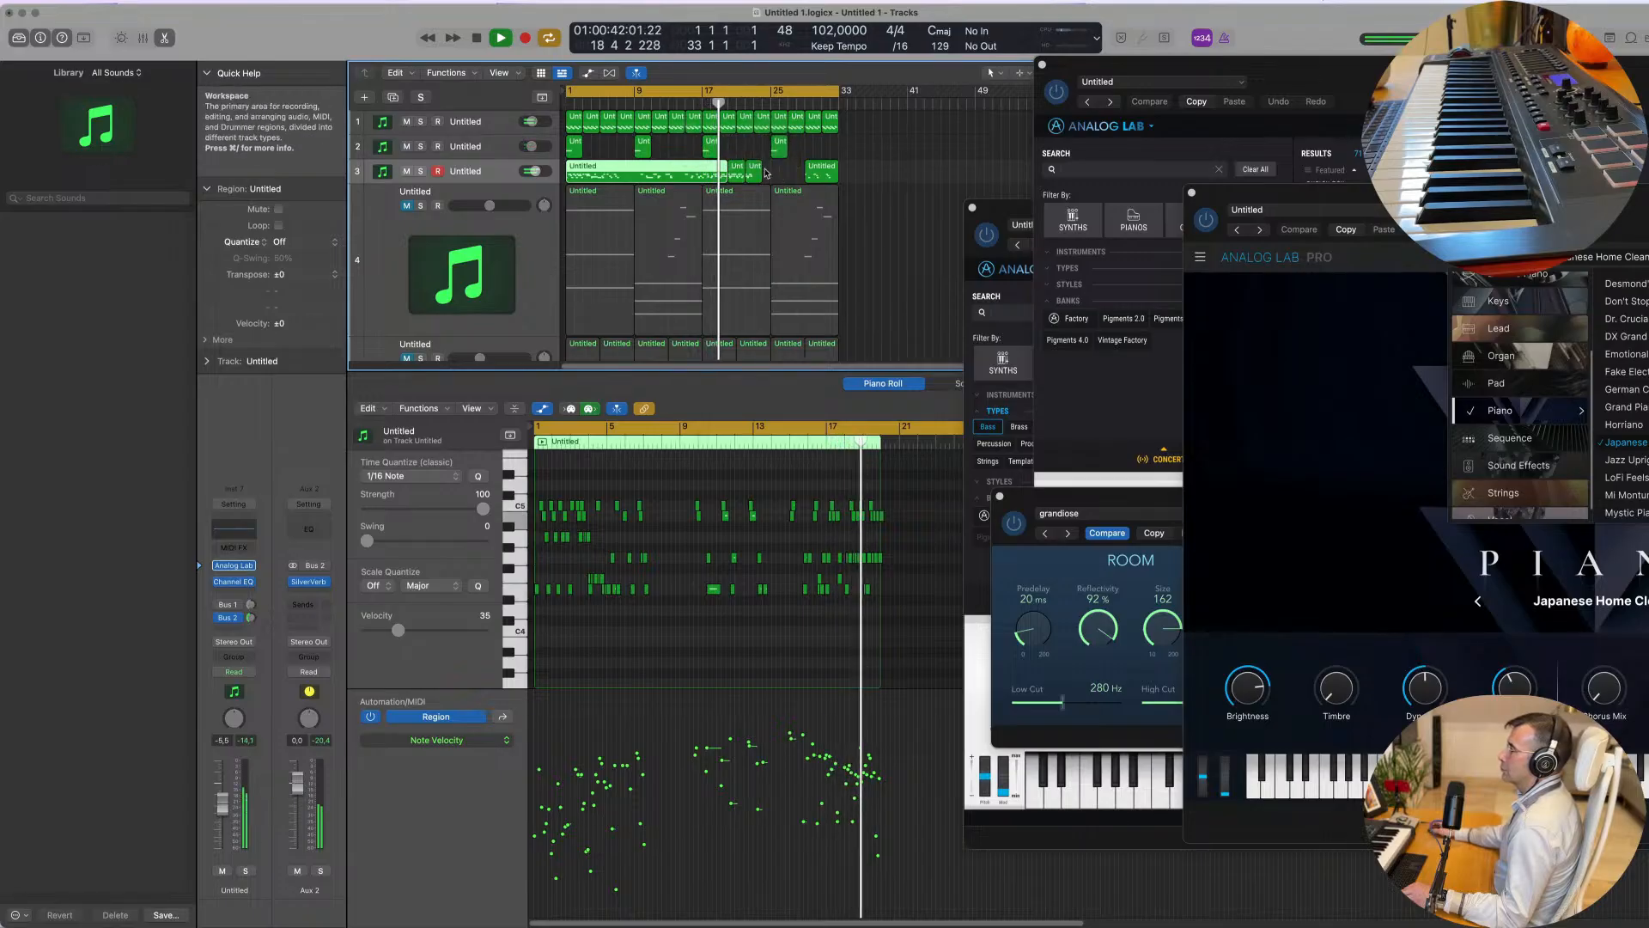
key("super+Right")
key("super+Right")
key("super+Right")
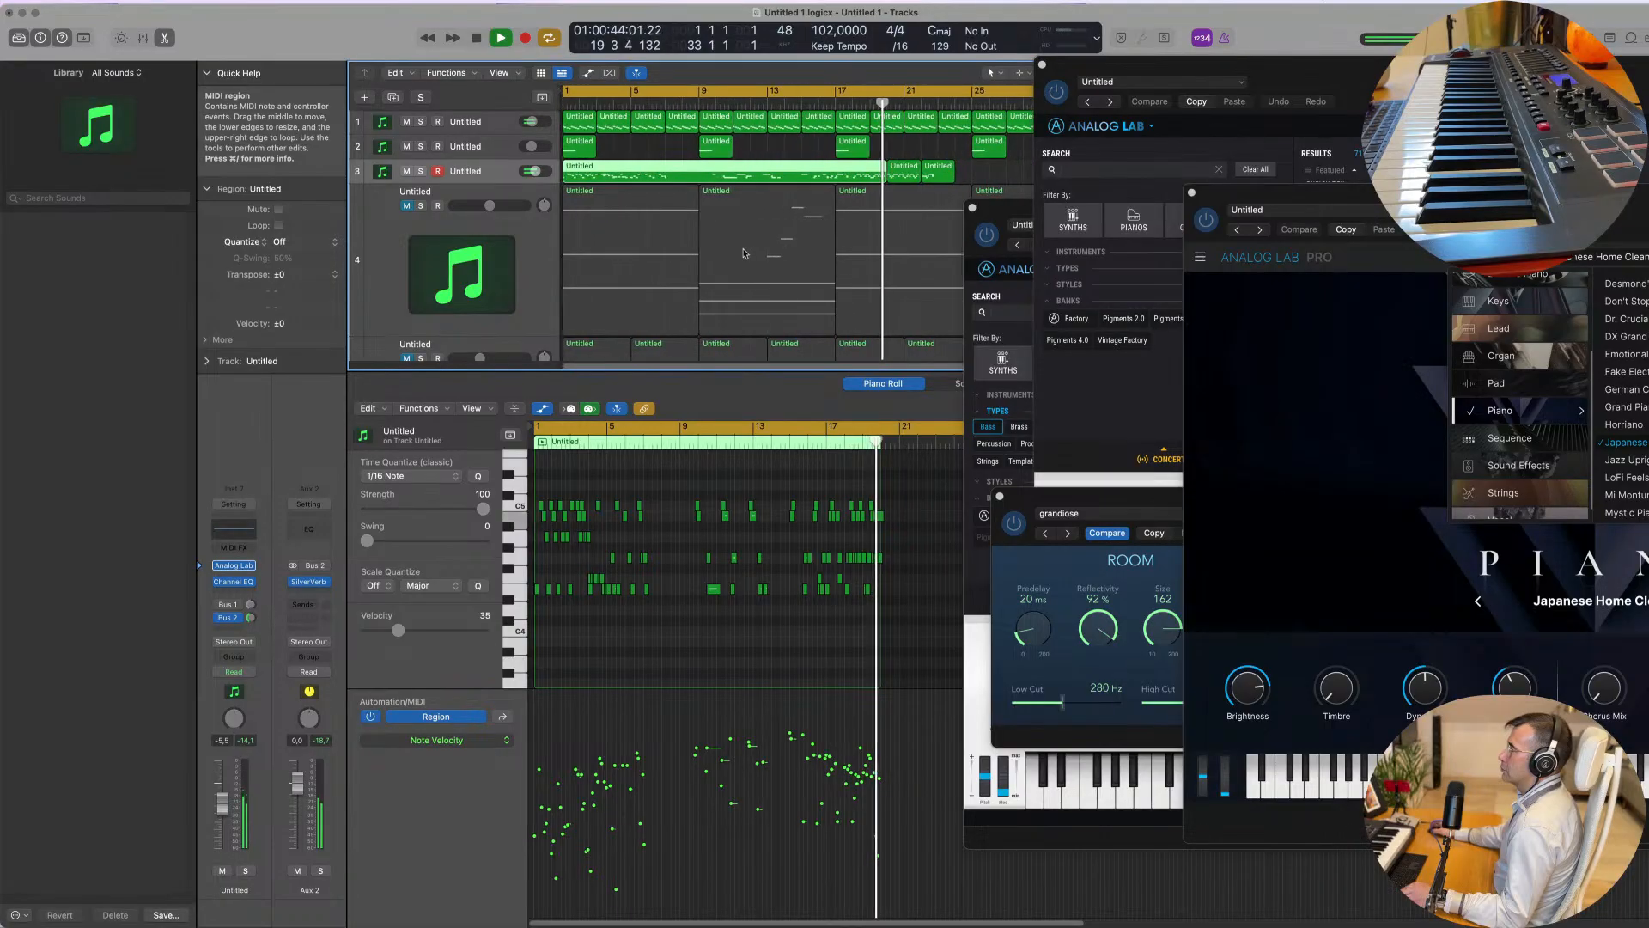
key("comma")
key("comma")
scroll(824, 639, "up", 5)
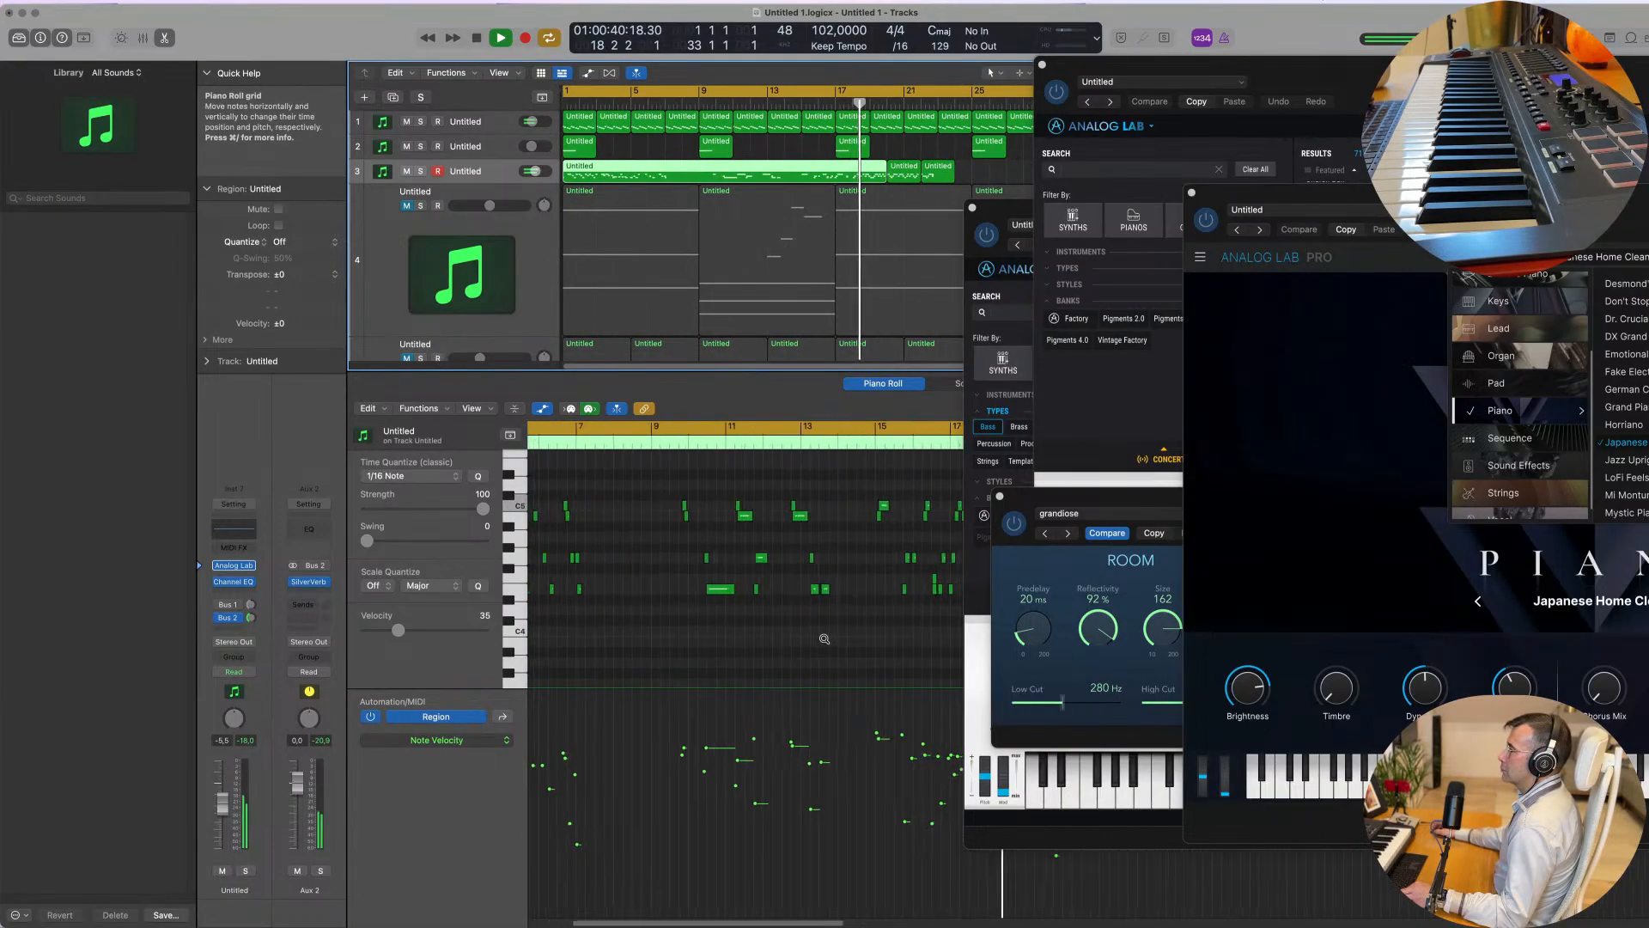
scroll(832, 635, "right", 5)
scroll(695, 606, "up", 3)
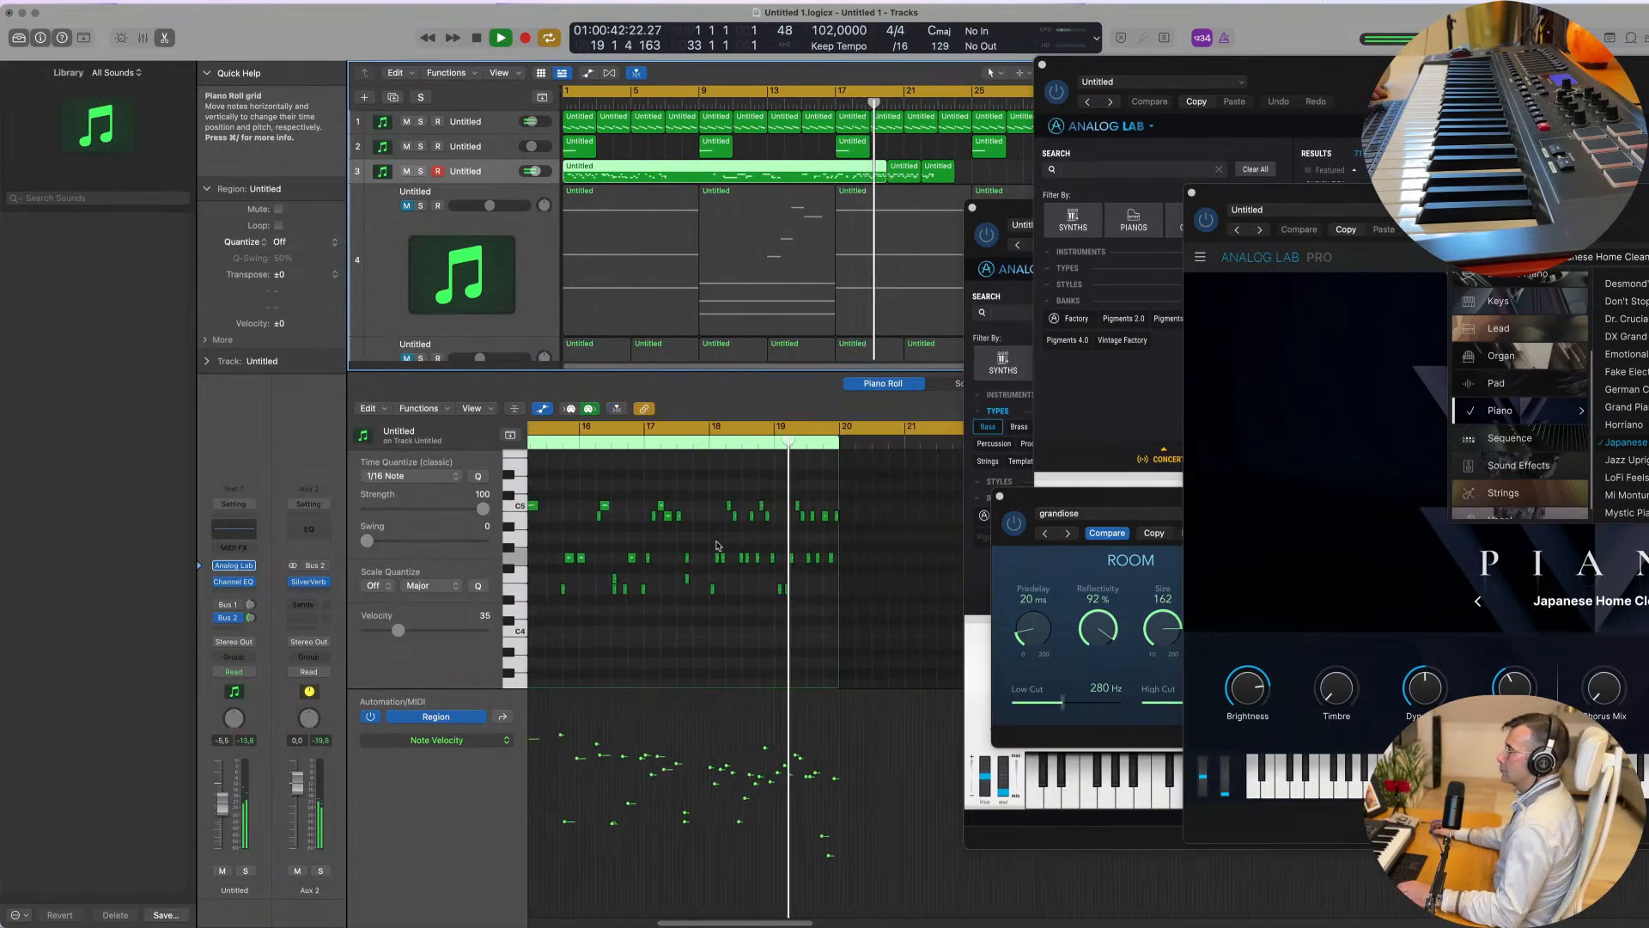
Step: Set the cycle area from bar 18 to bar 21 and play that section
key("space")
left_click(753, 445)
key("space")
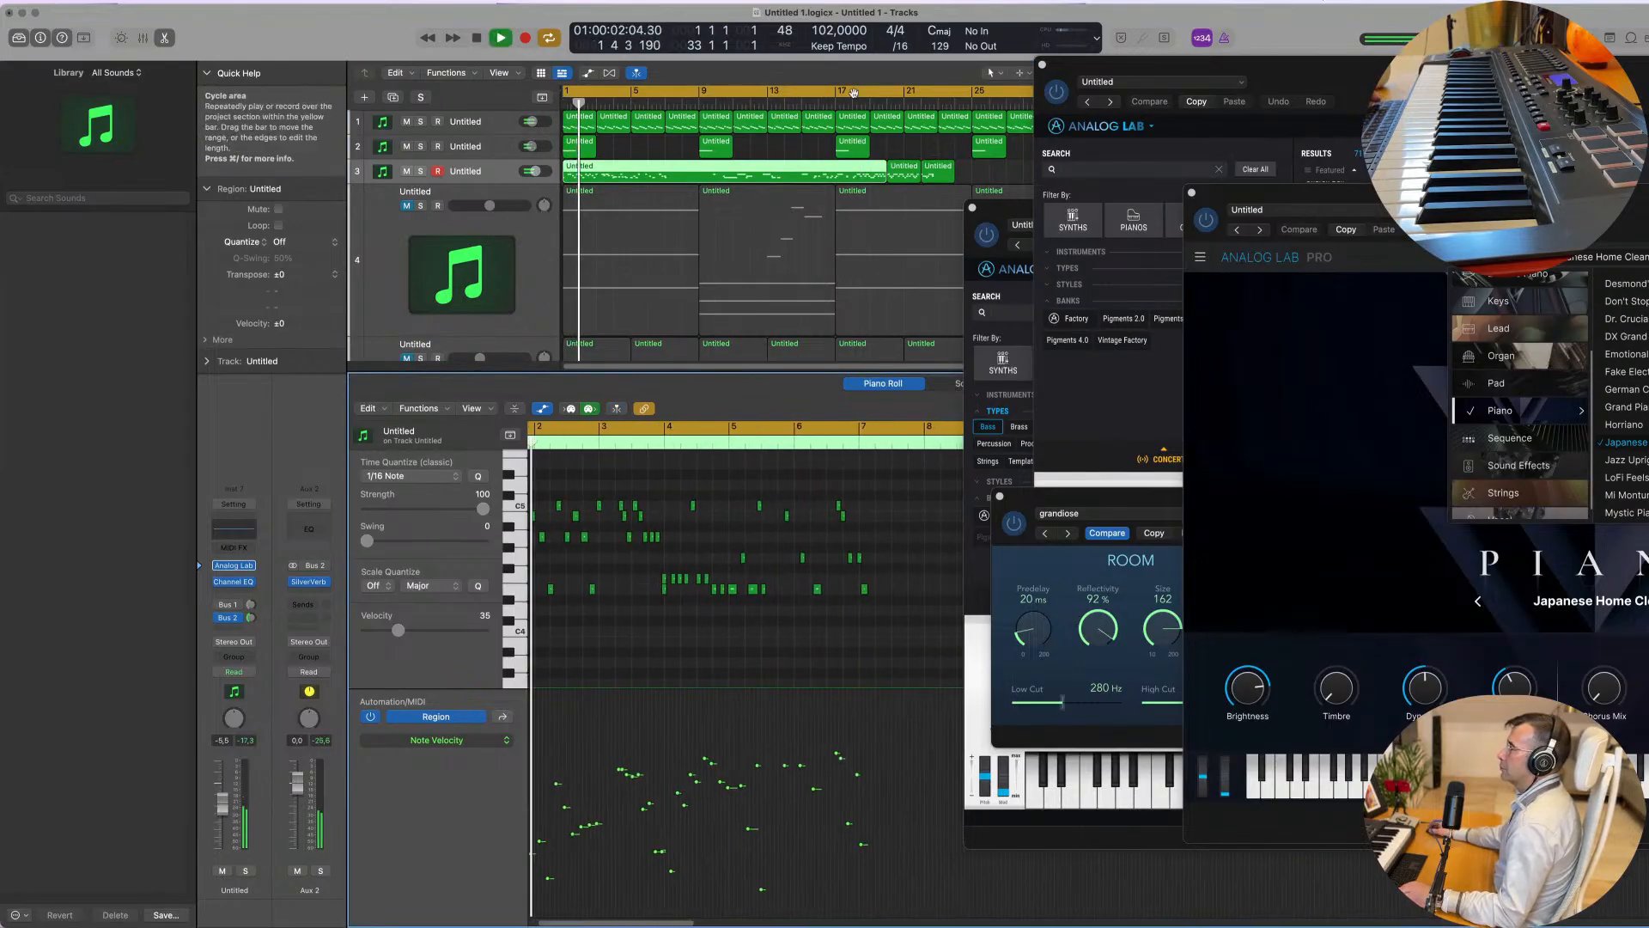
left_click(854, 92)
left_click_drag(854, 92, 904, 92)
key("space")
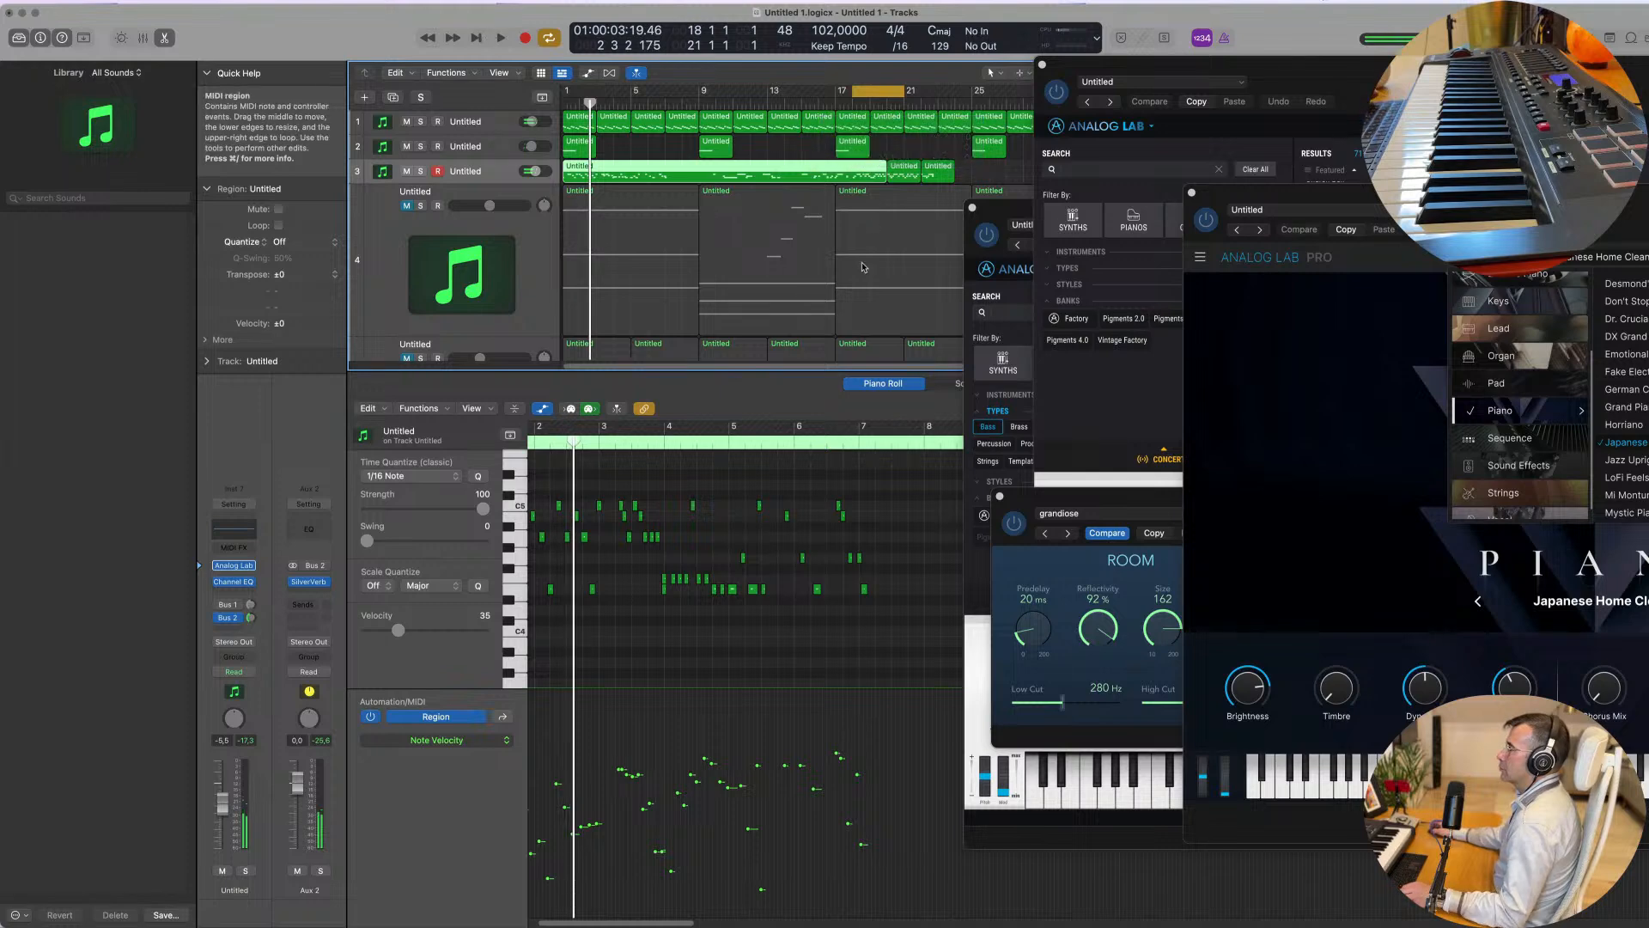
key("space")
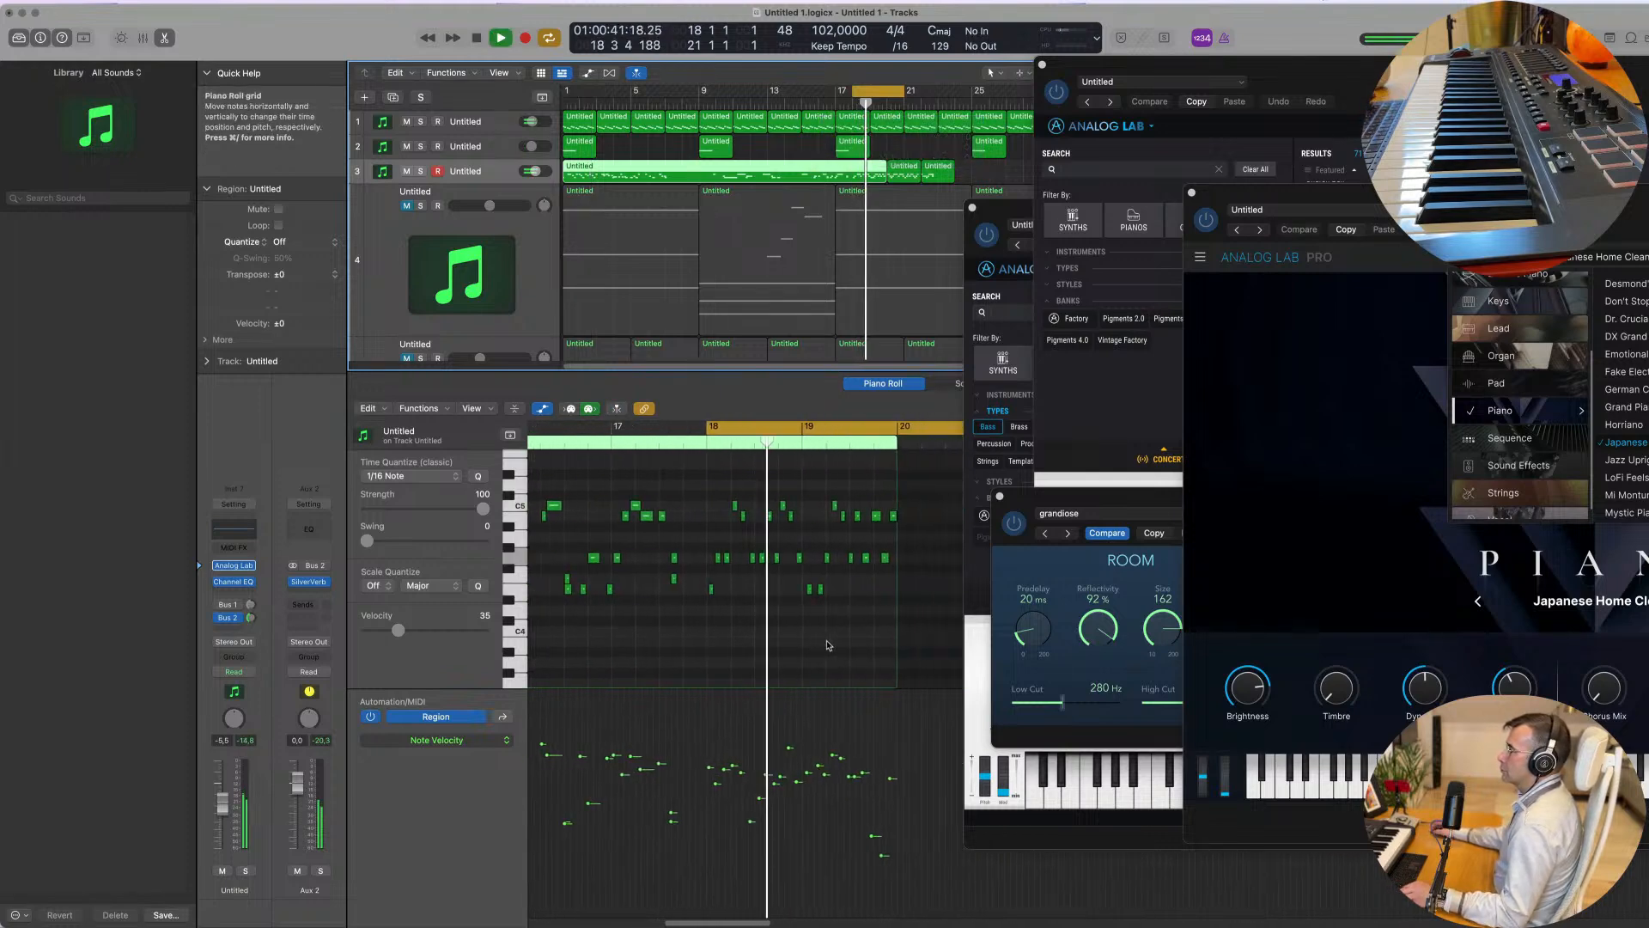
Step: Move the start of the cycle area to bar 18 beat 3 and play the section up to bar 21
scroll(816, 631, "right", 5)
key("space")
scroll(725, 567, "left", 2)
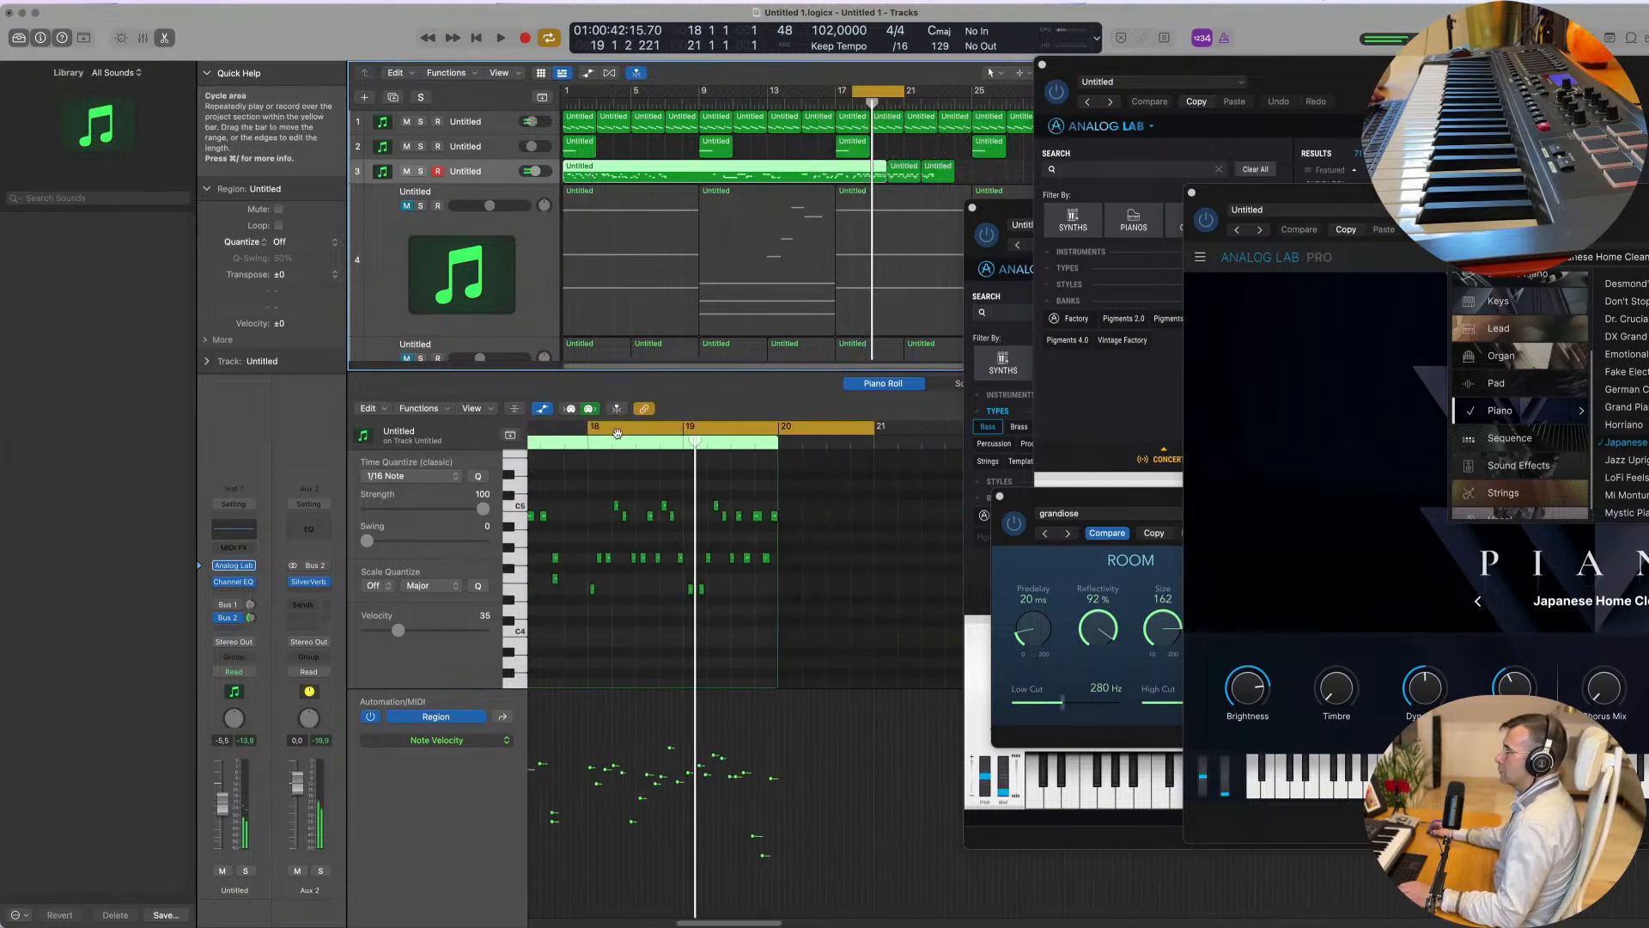
left_click_drag(589, 430, 660, 427)
key("space")
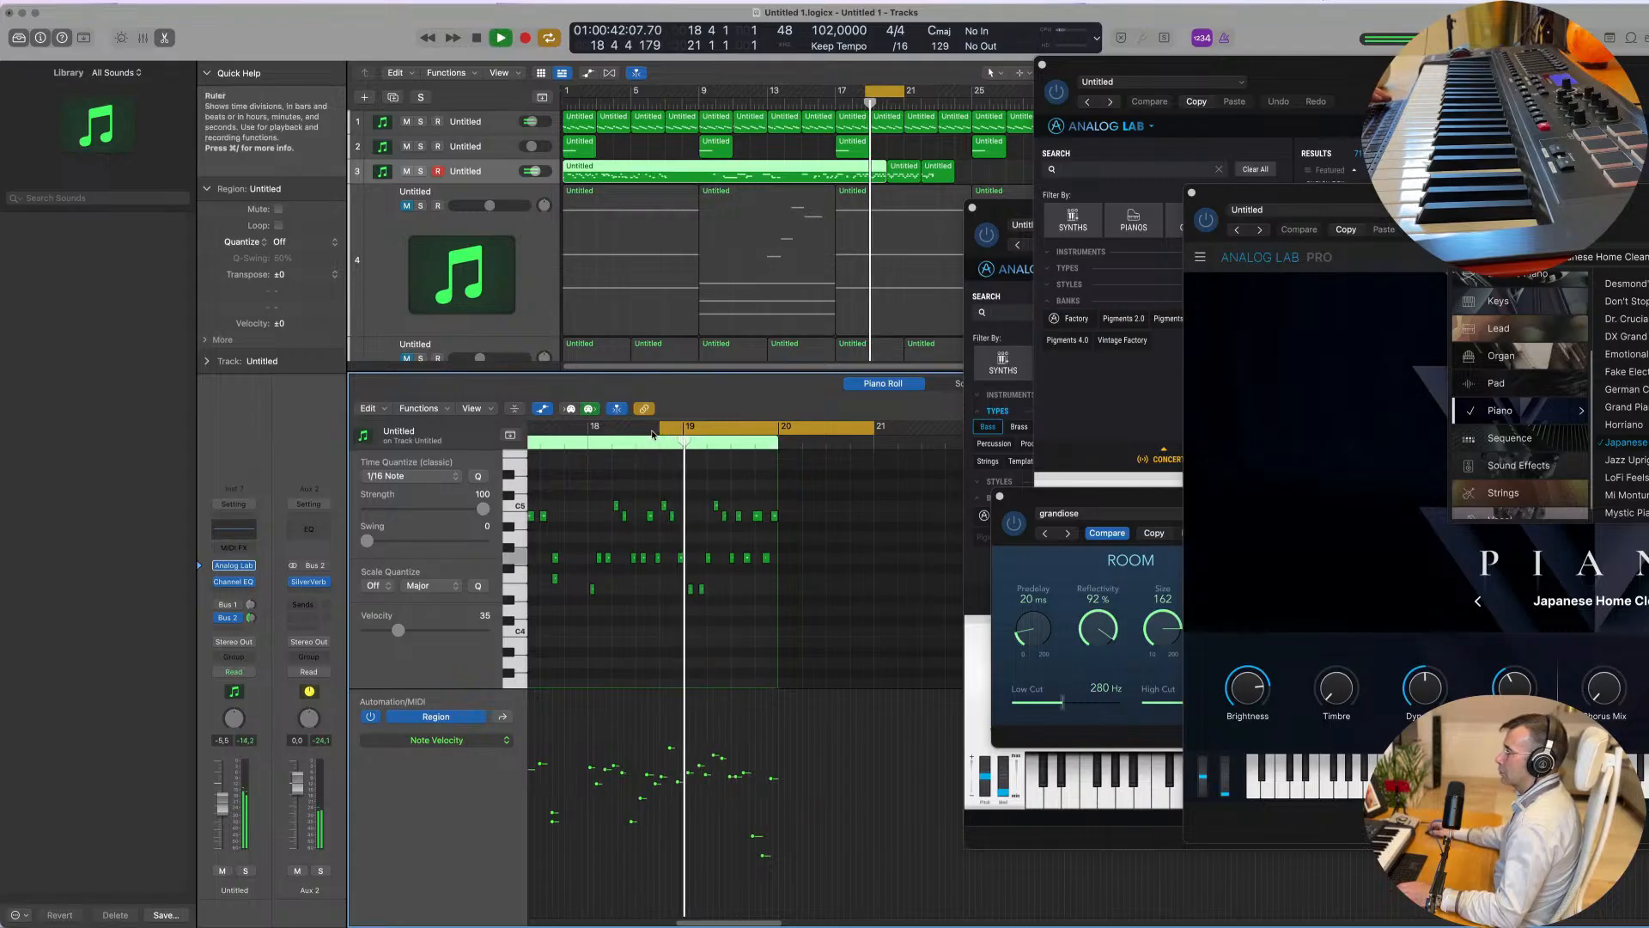
left_click_drag(661, 427, 631, 431)
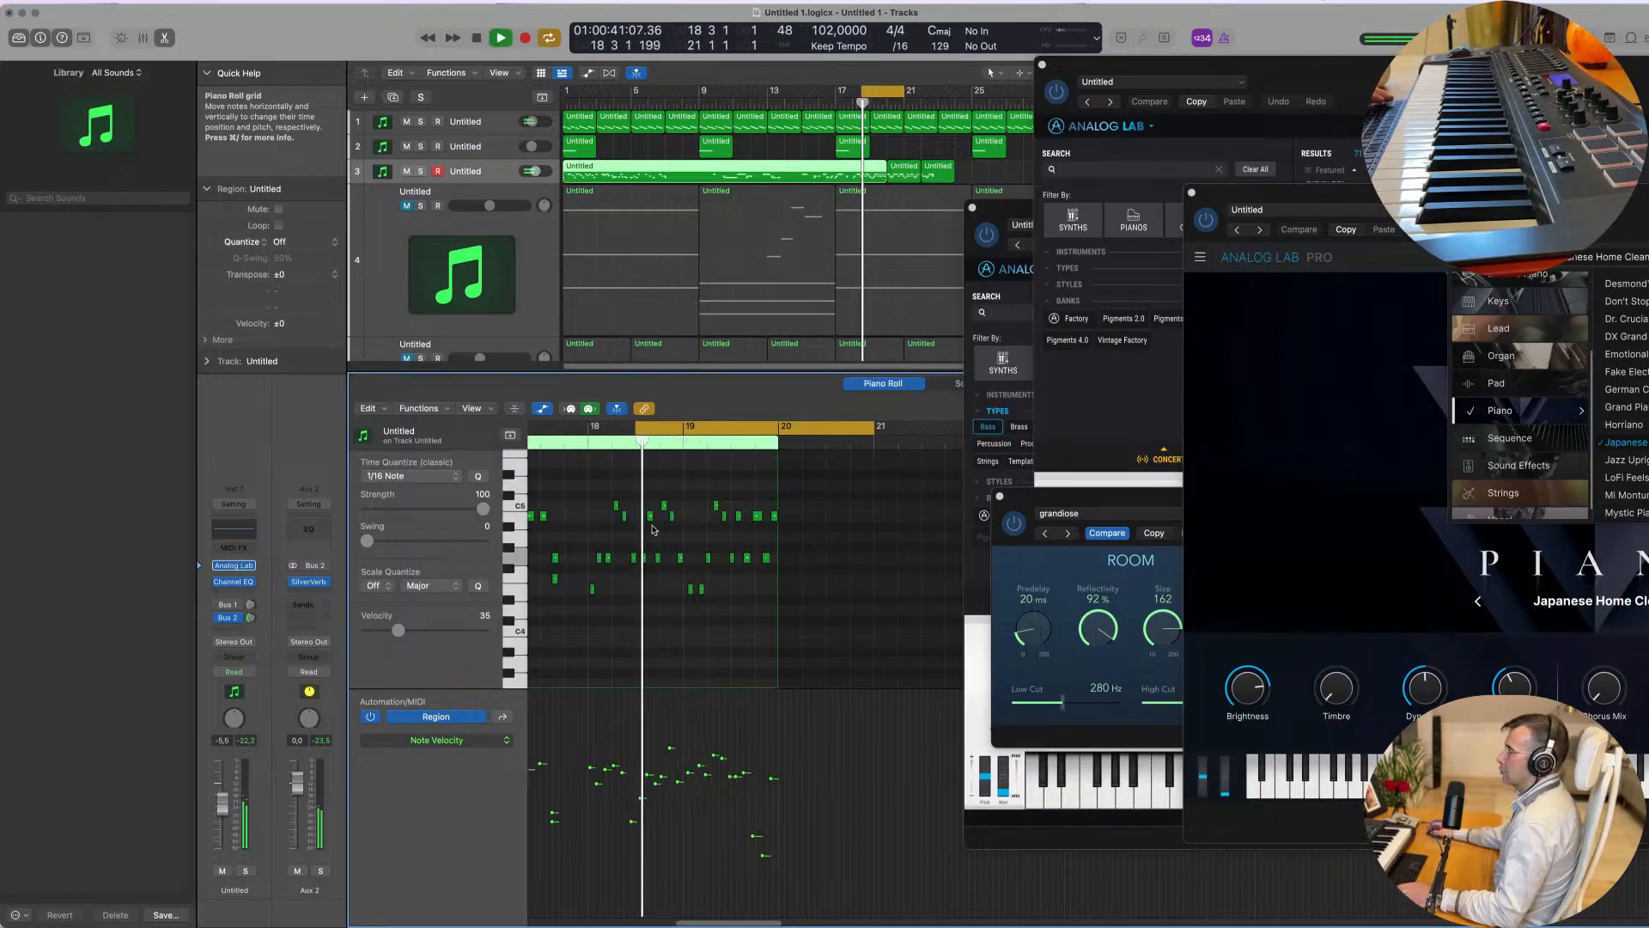
key("space")
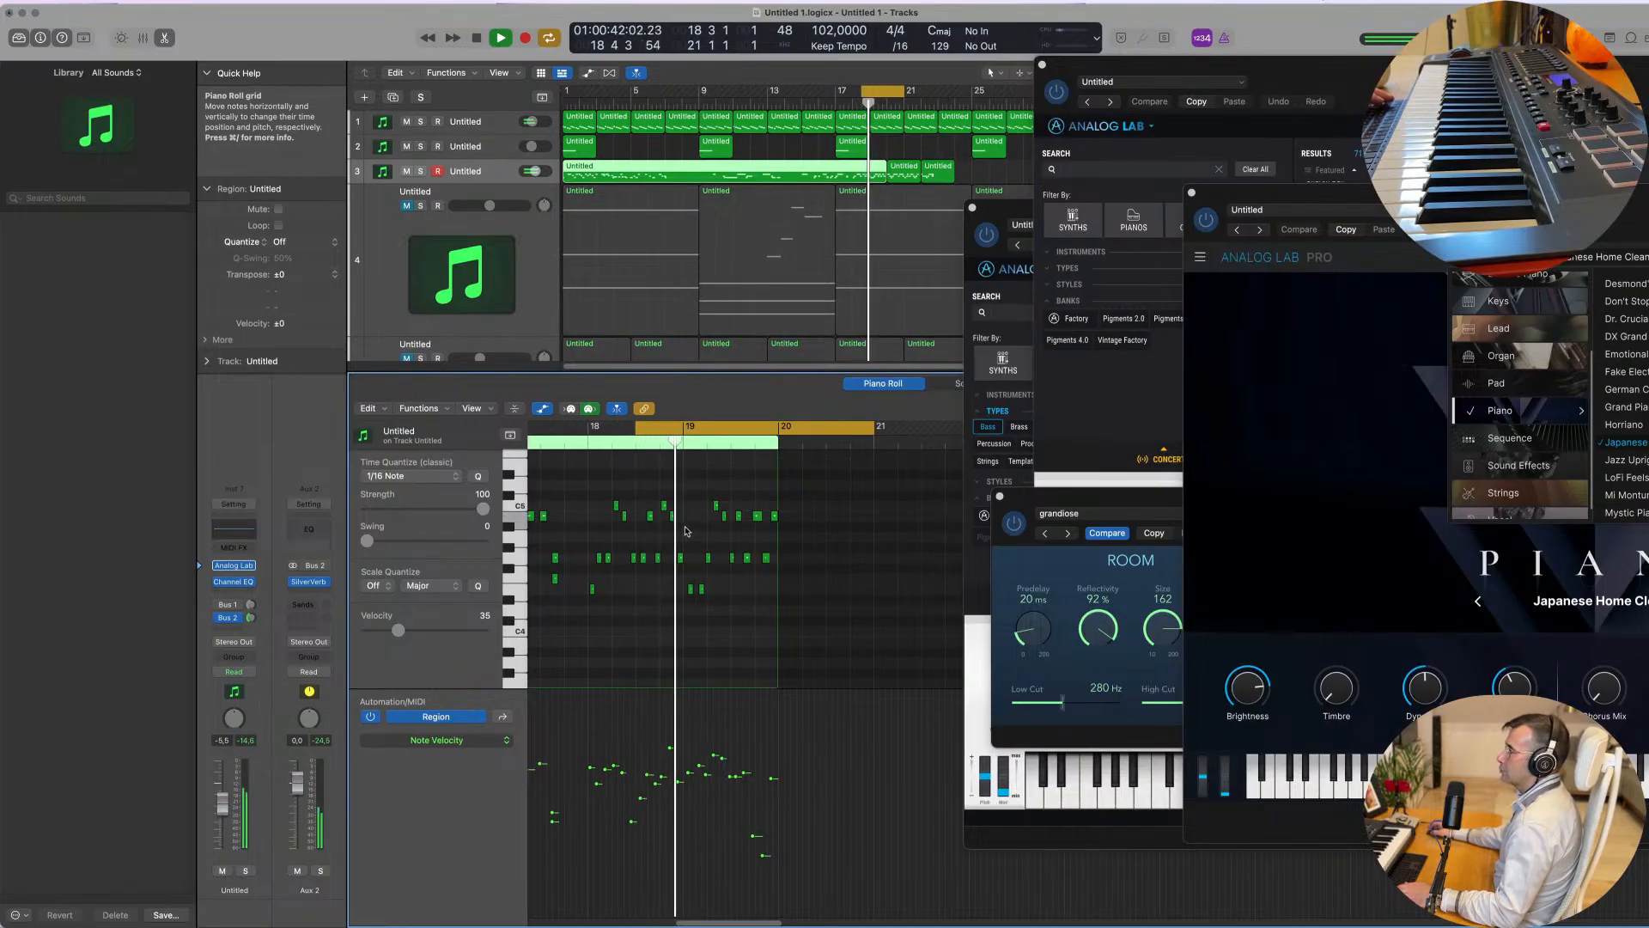
Step: Delete the busy notes in bar 19 after the short phrase and the group just before the phrase in bar 18
left_click_drag(689, 495, 792, 634)
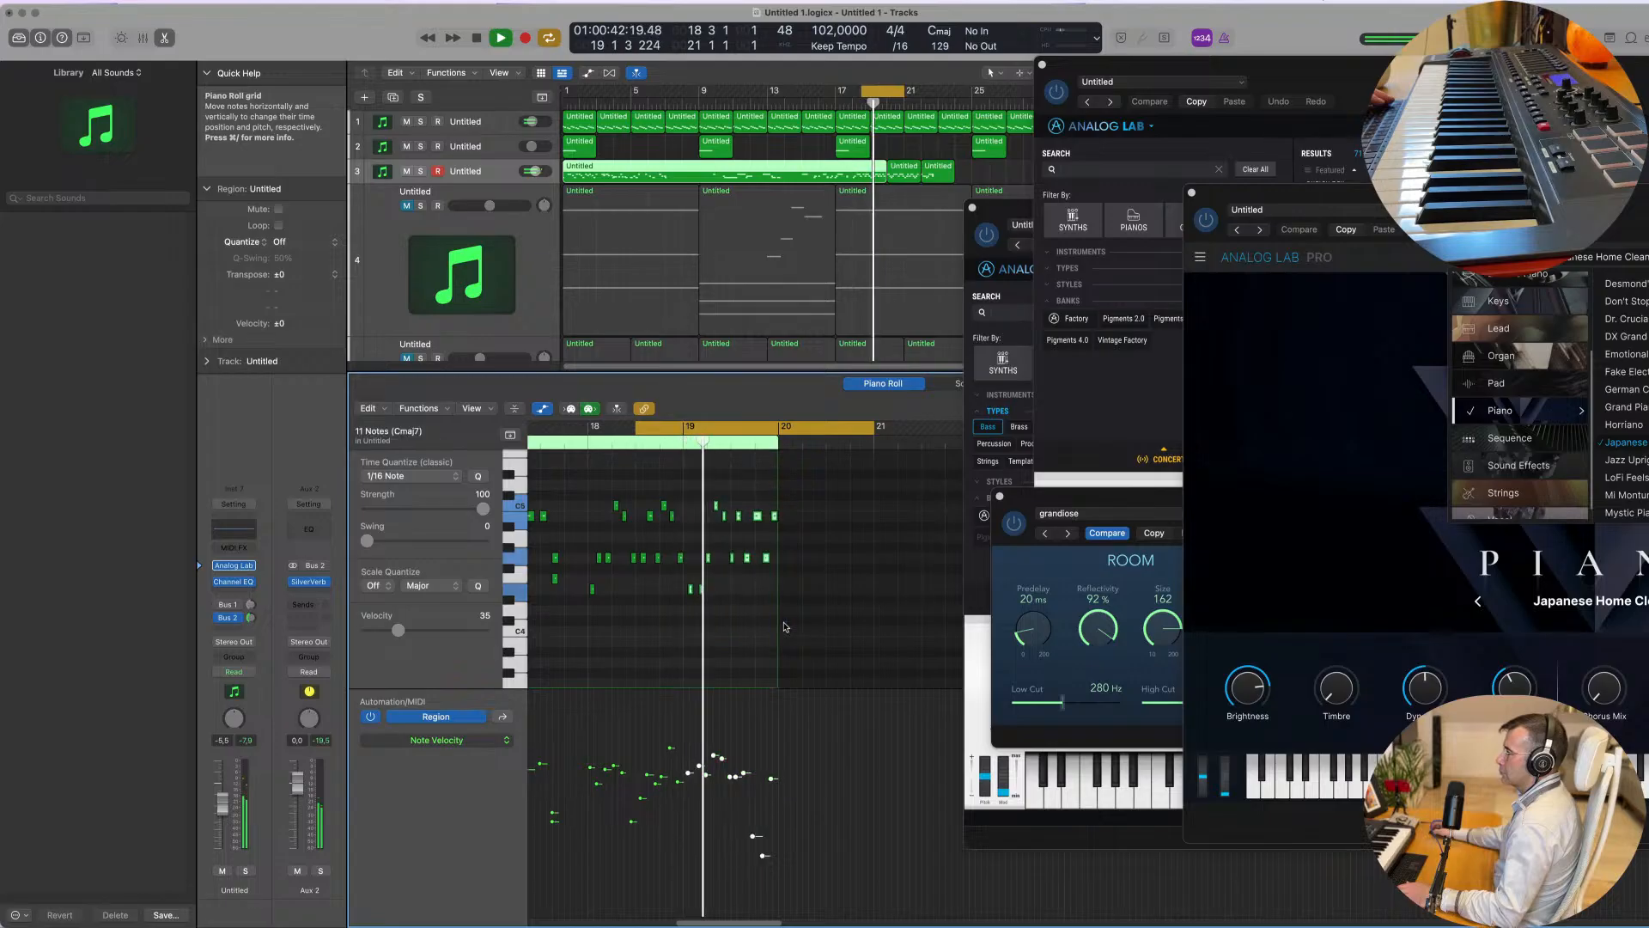
key("Delete")
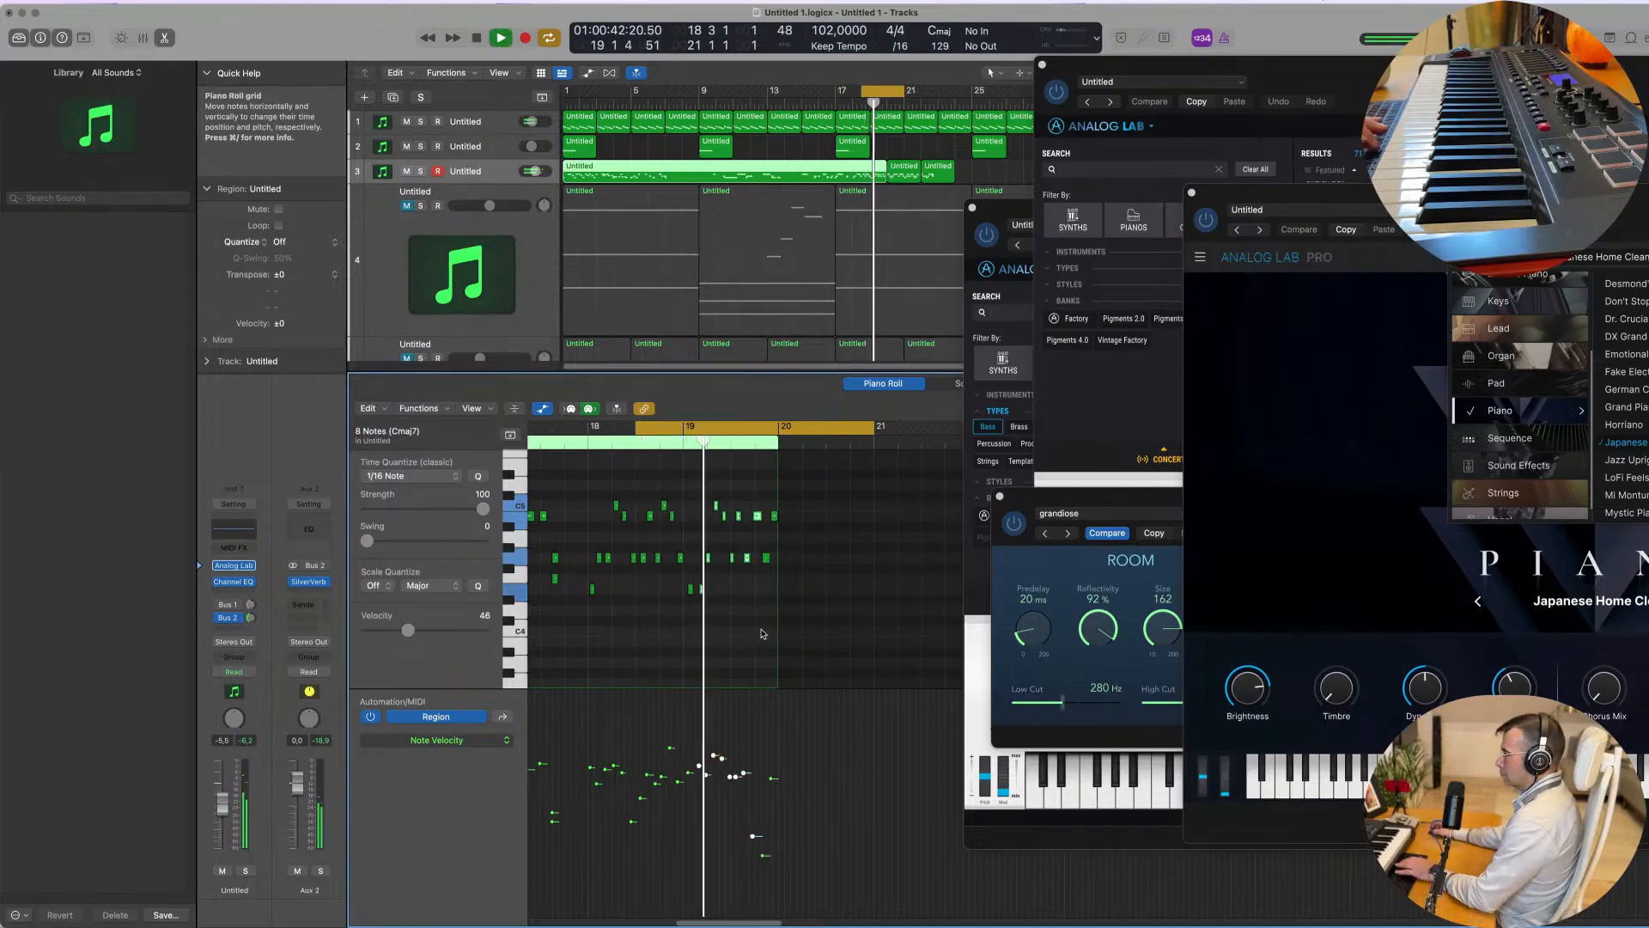
left_click_drag(634, 492, 600, 622)
key("Delete")
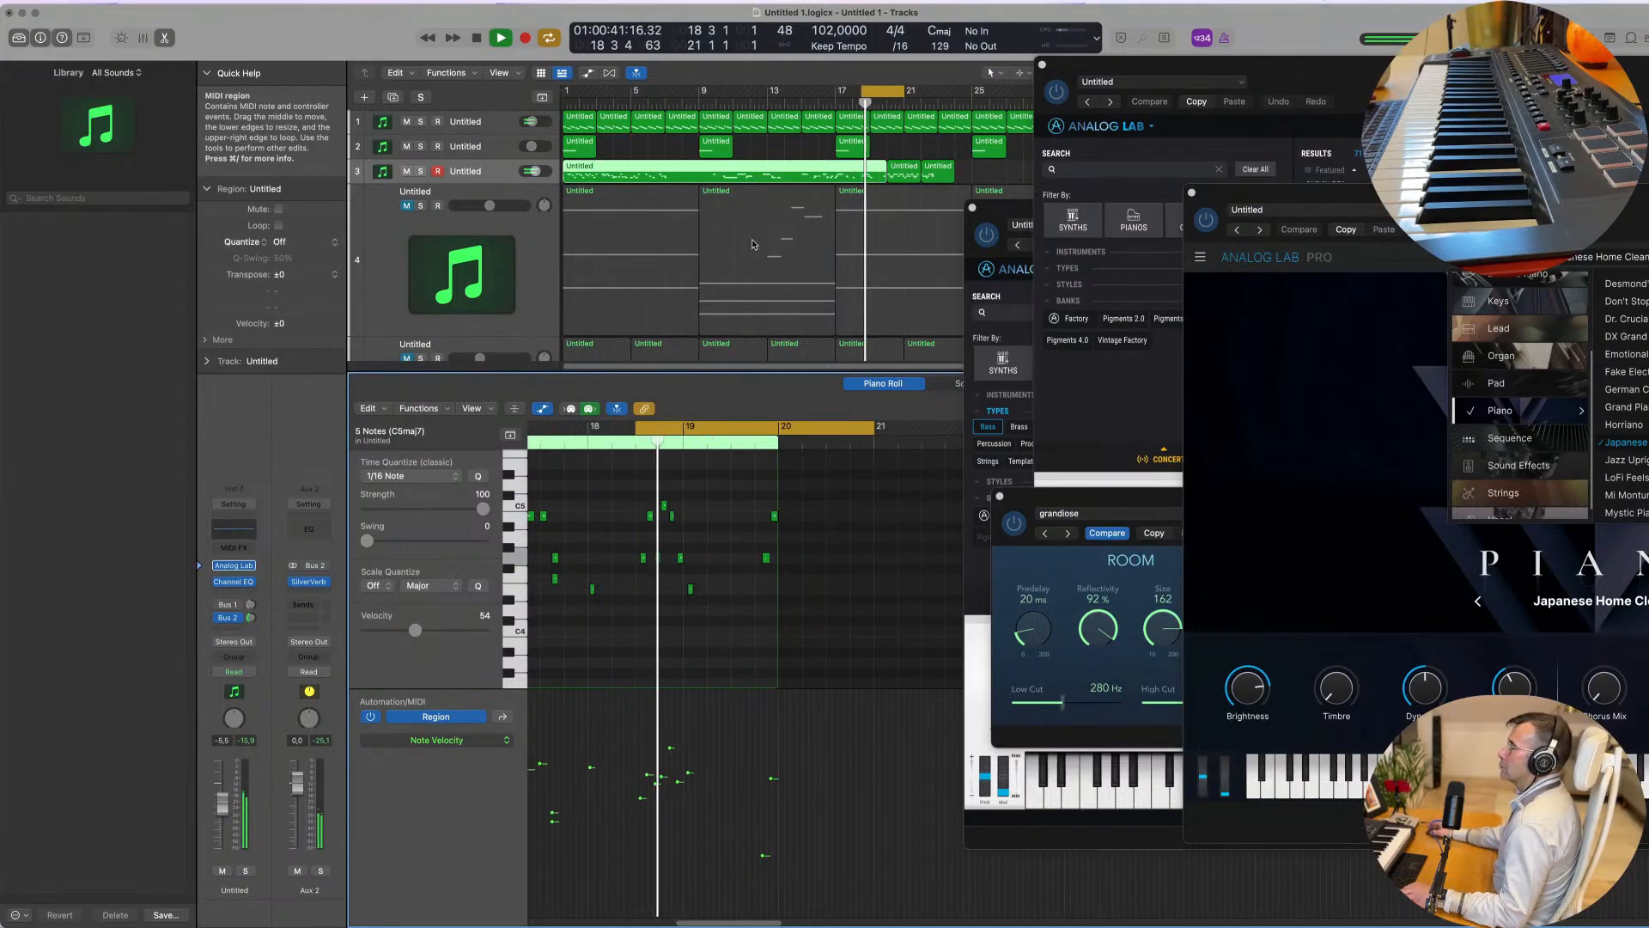
Step: Split the long track 3 region at bar 18 beat 3
double_click(862, 167)
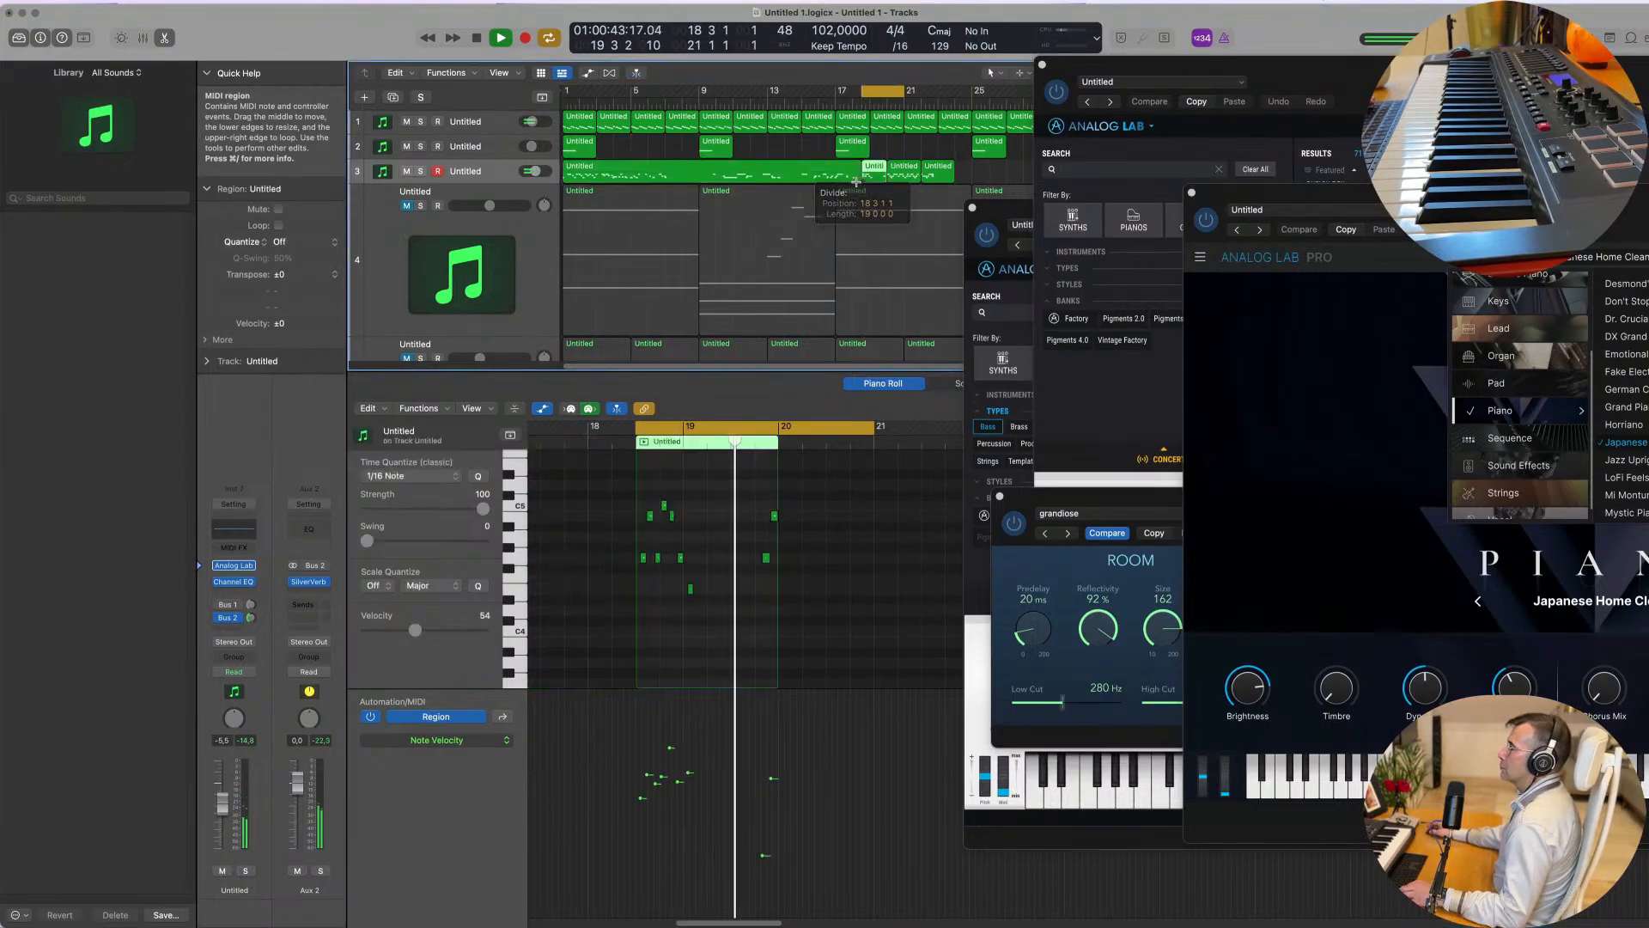
key("space")
key("space")
Step: Move the short split-off region to bar 1 of track 3 and delete all other regions on that track
key("super+Left")
key("super+Left")
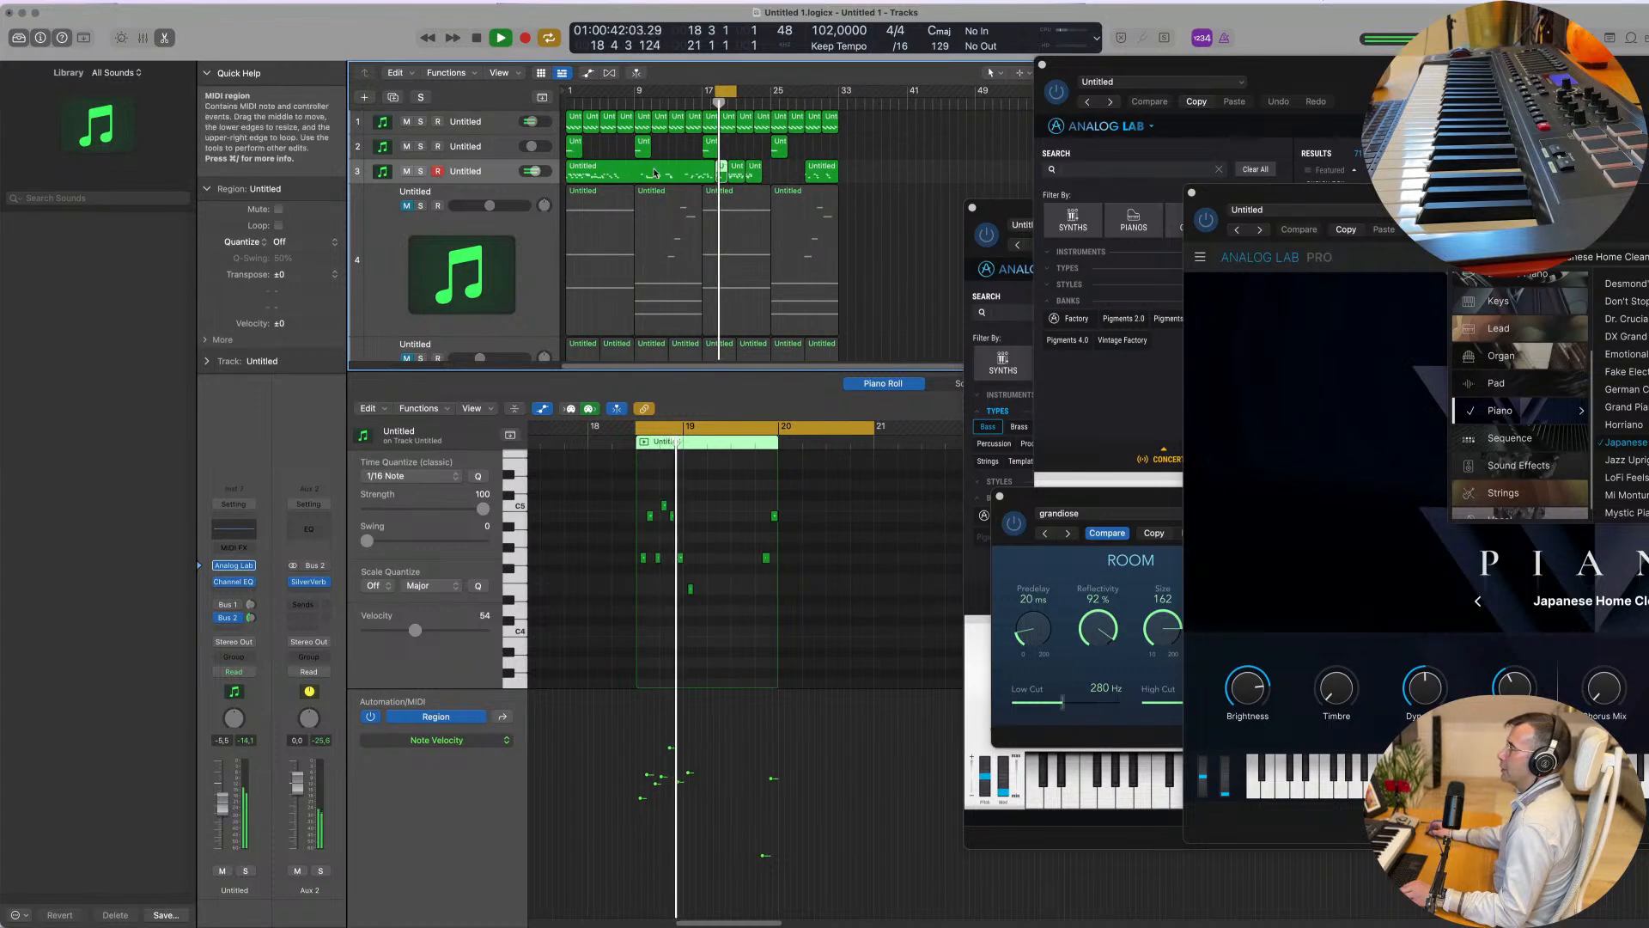
left_click(654, 173)
left_click_drag(658, 172, 564, 182)
left_click_drag(866, 177, 706, 177)
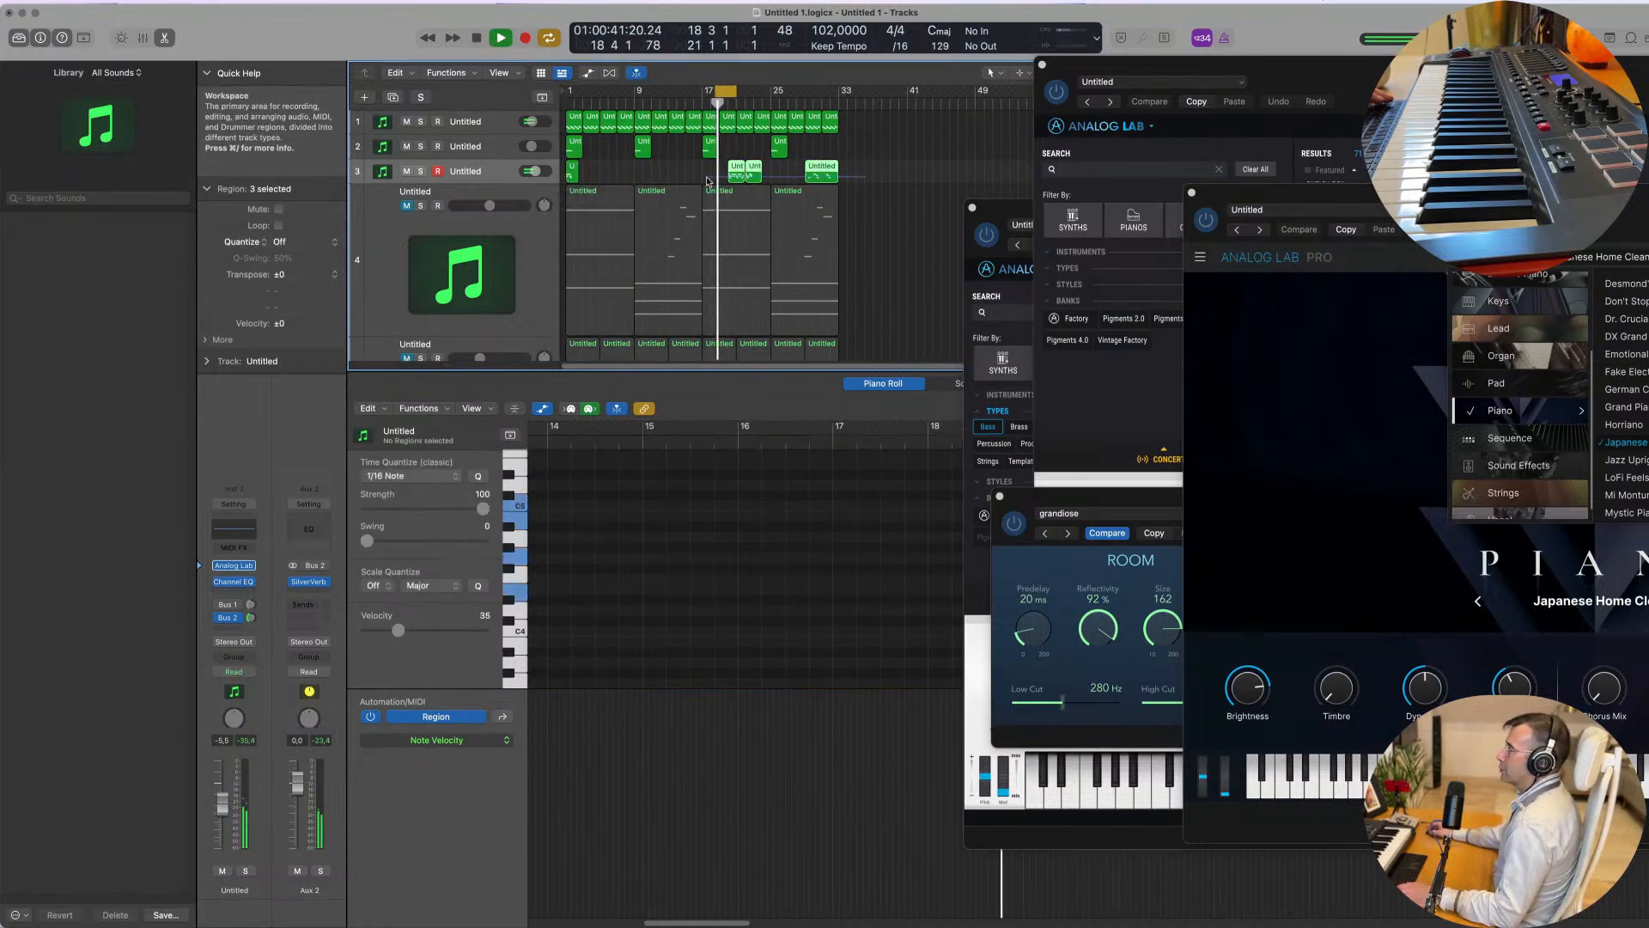
key("Delete")
Step: Extend the cycle area to run from bar 1 to bar 21 and play the short region from the start
key("Return")
key("space")
left_click_drag(717, 91, 539, 137)
key("r")
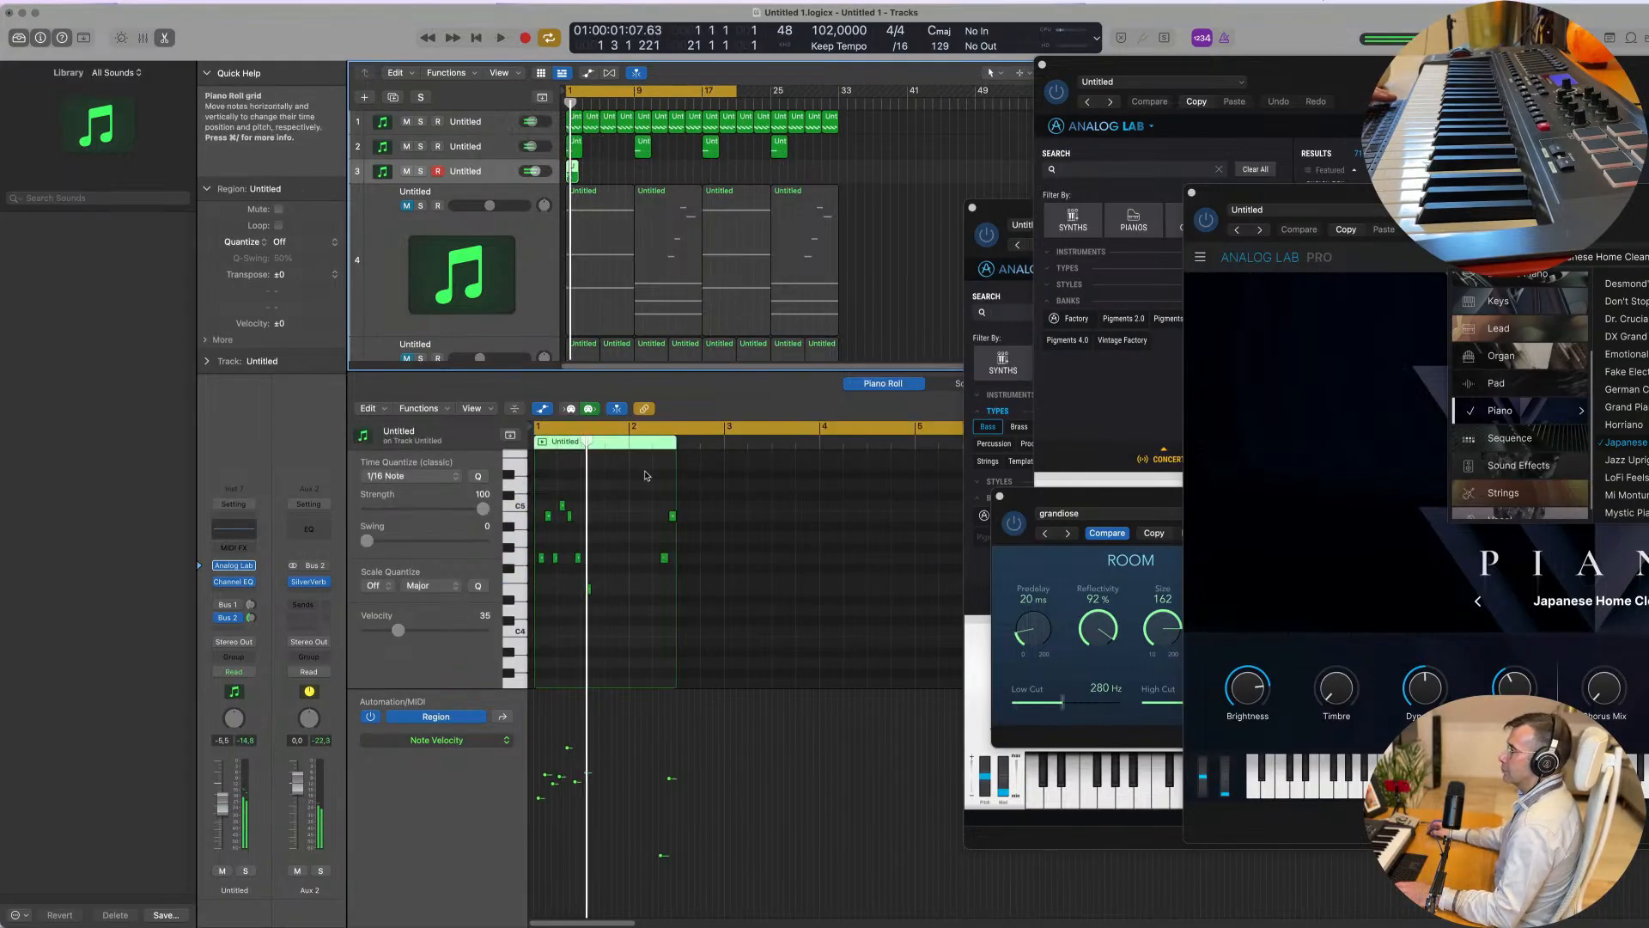
Step: Delete the two stray notes near the end of the short track 3 region
scroll(609, 568, "up", 3)
left_click_drag(718, 516, 774, 584)
key("Delete")
key("Return")
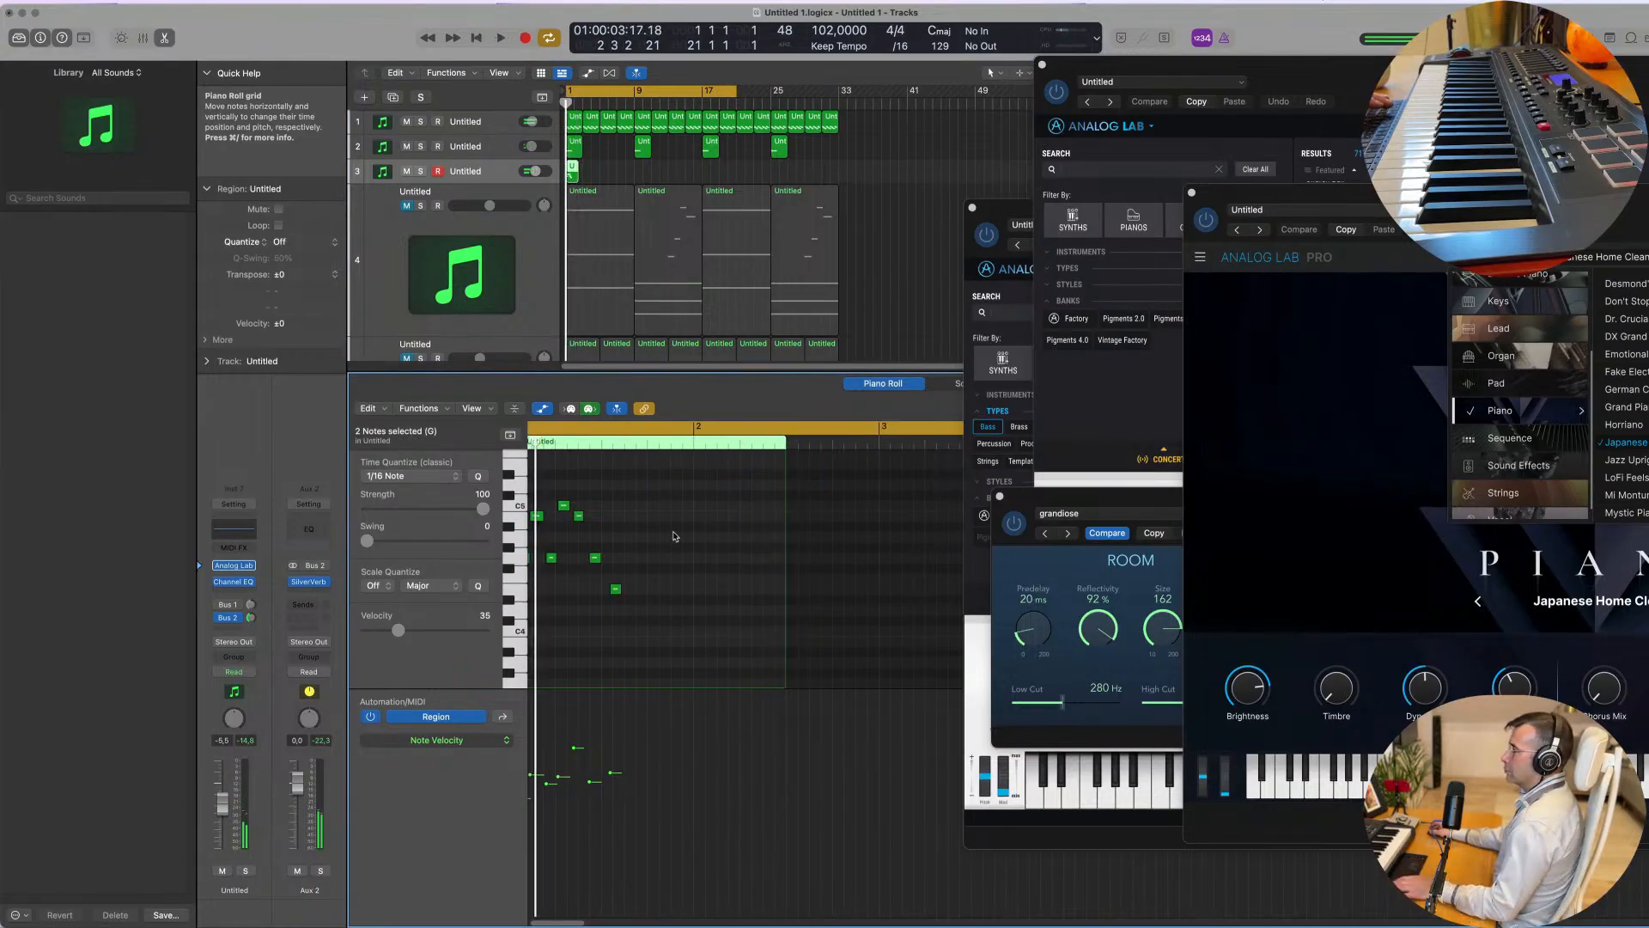
Step: Try quantizing all notes of the phrase to 1/16 notes and play it repeatedly from bar 1
key("Return")
key("super+a")
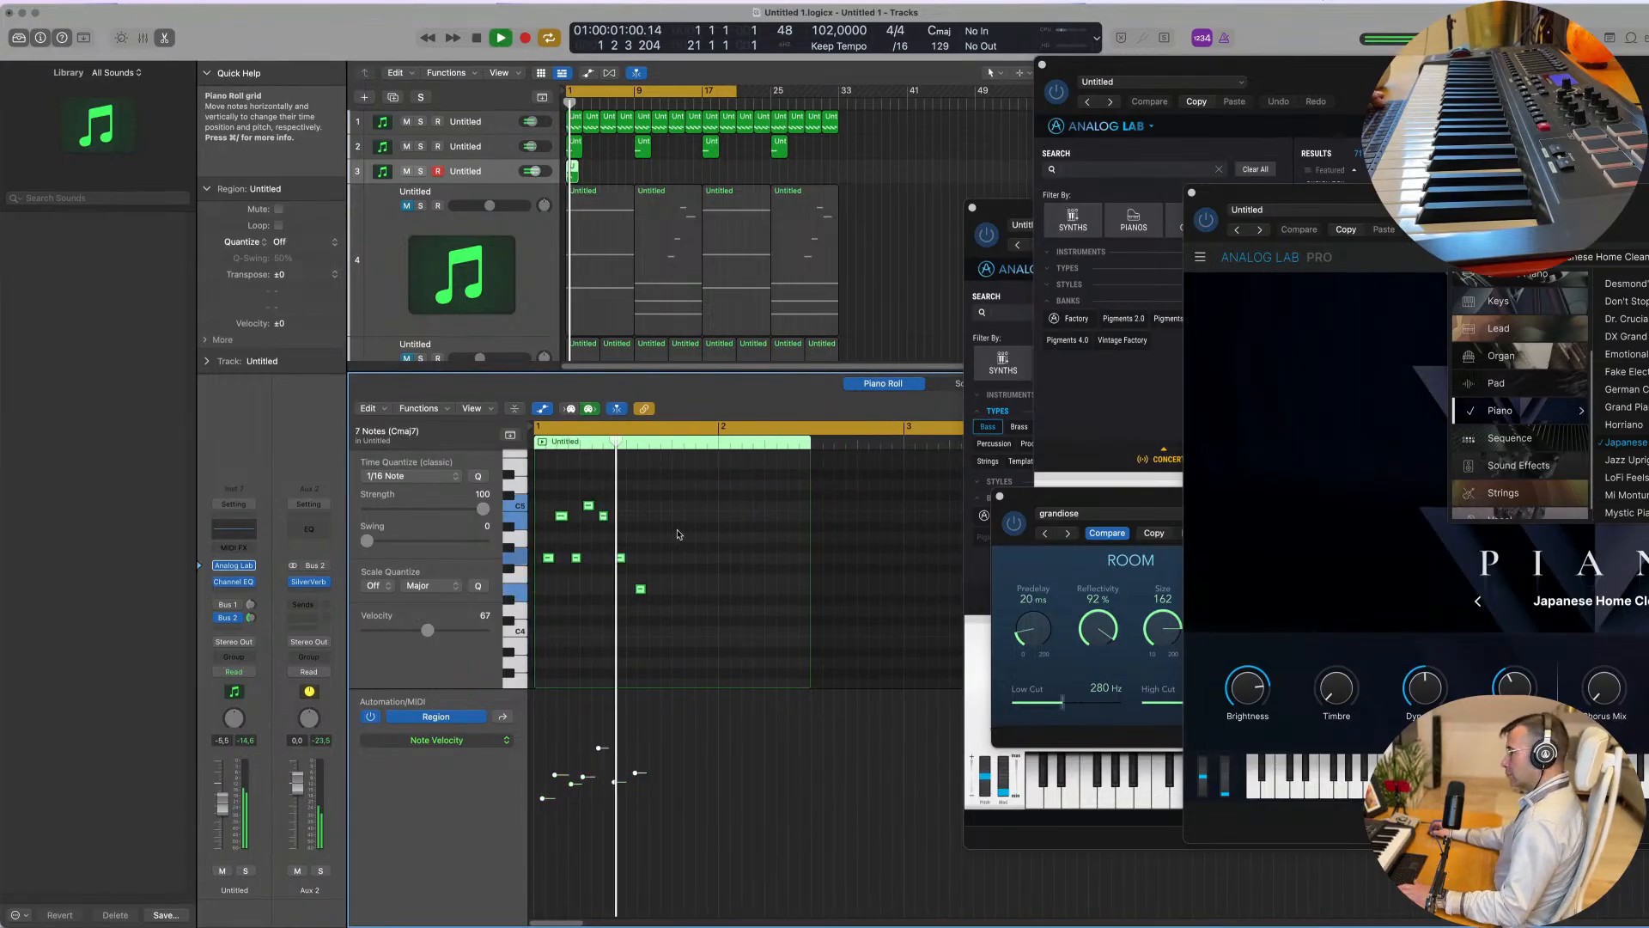
key("q")
key("Return")
scroll(689, 542, "up", 2)
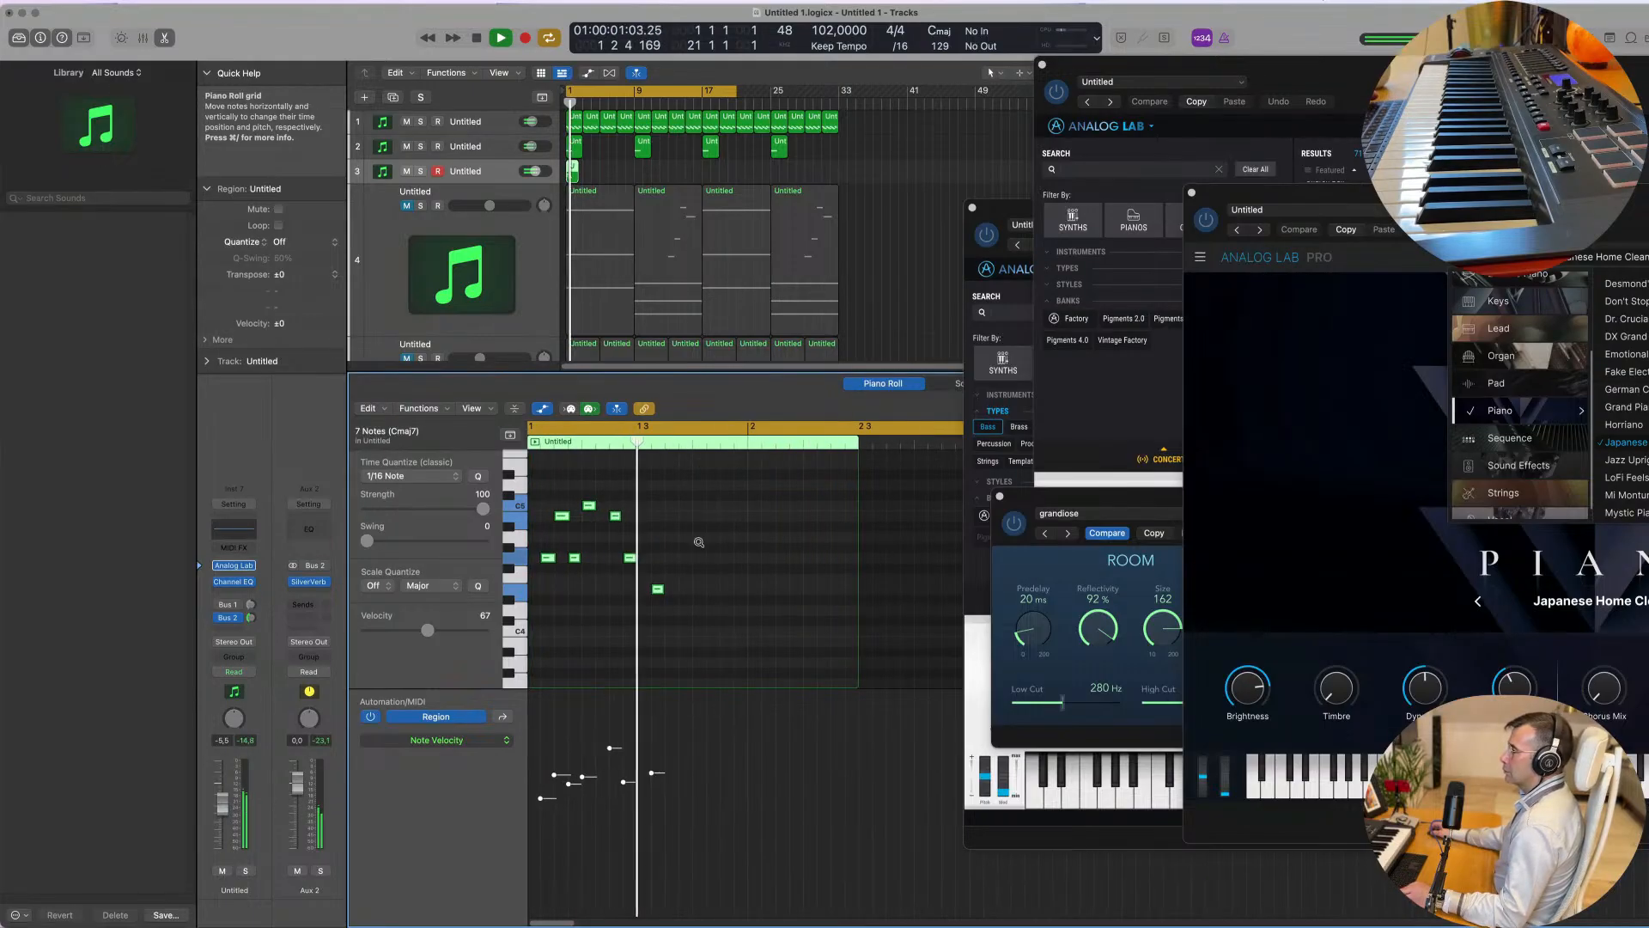
key("space")
key("Return")
key("space")
key("Return")
key("space")
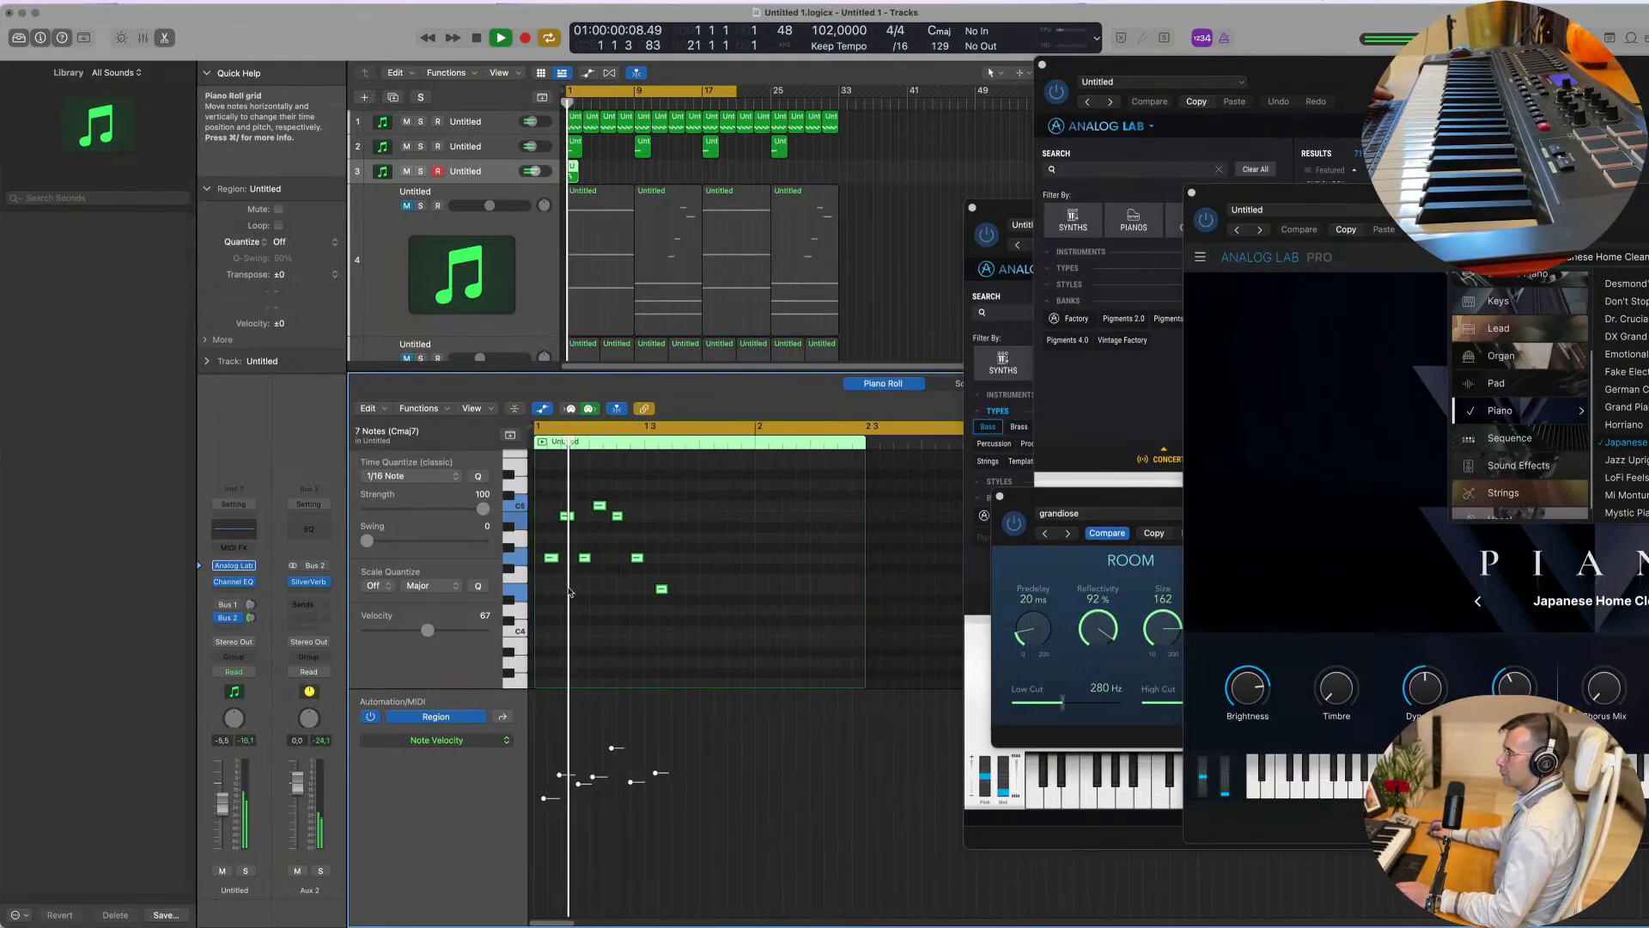
Step: Move the first note of the phrase to the very start of bar 1 and play it
left_click(697, 544)
key("space")
key("space")
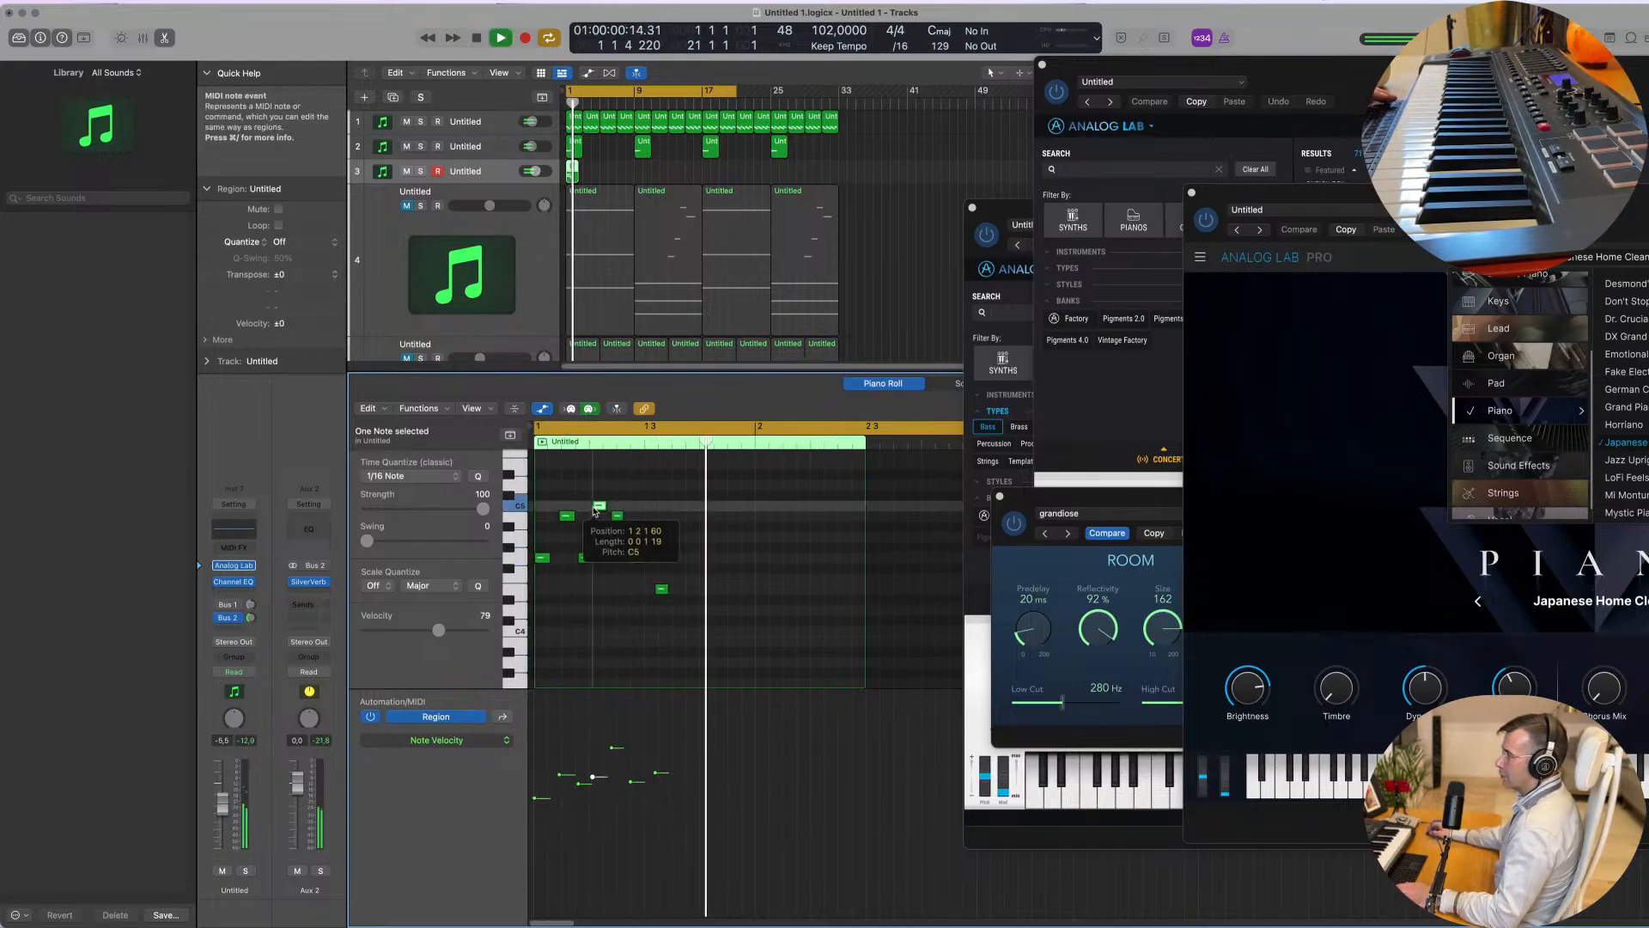
Step: Play the phrase with all its notes quantized to 1/16 again and undo that quantization
key("space")
key("space")
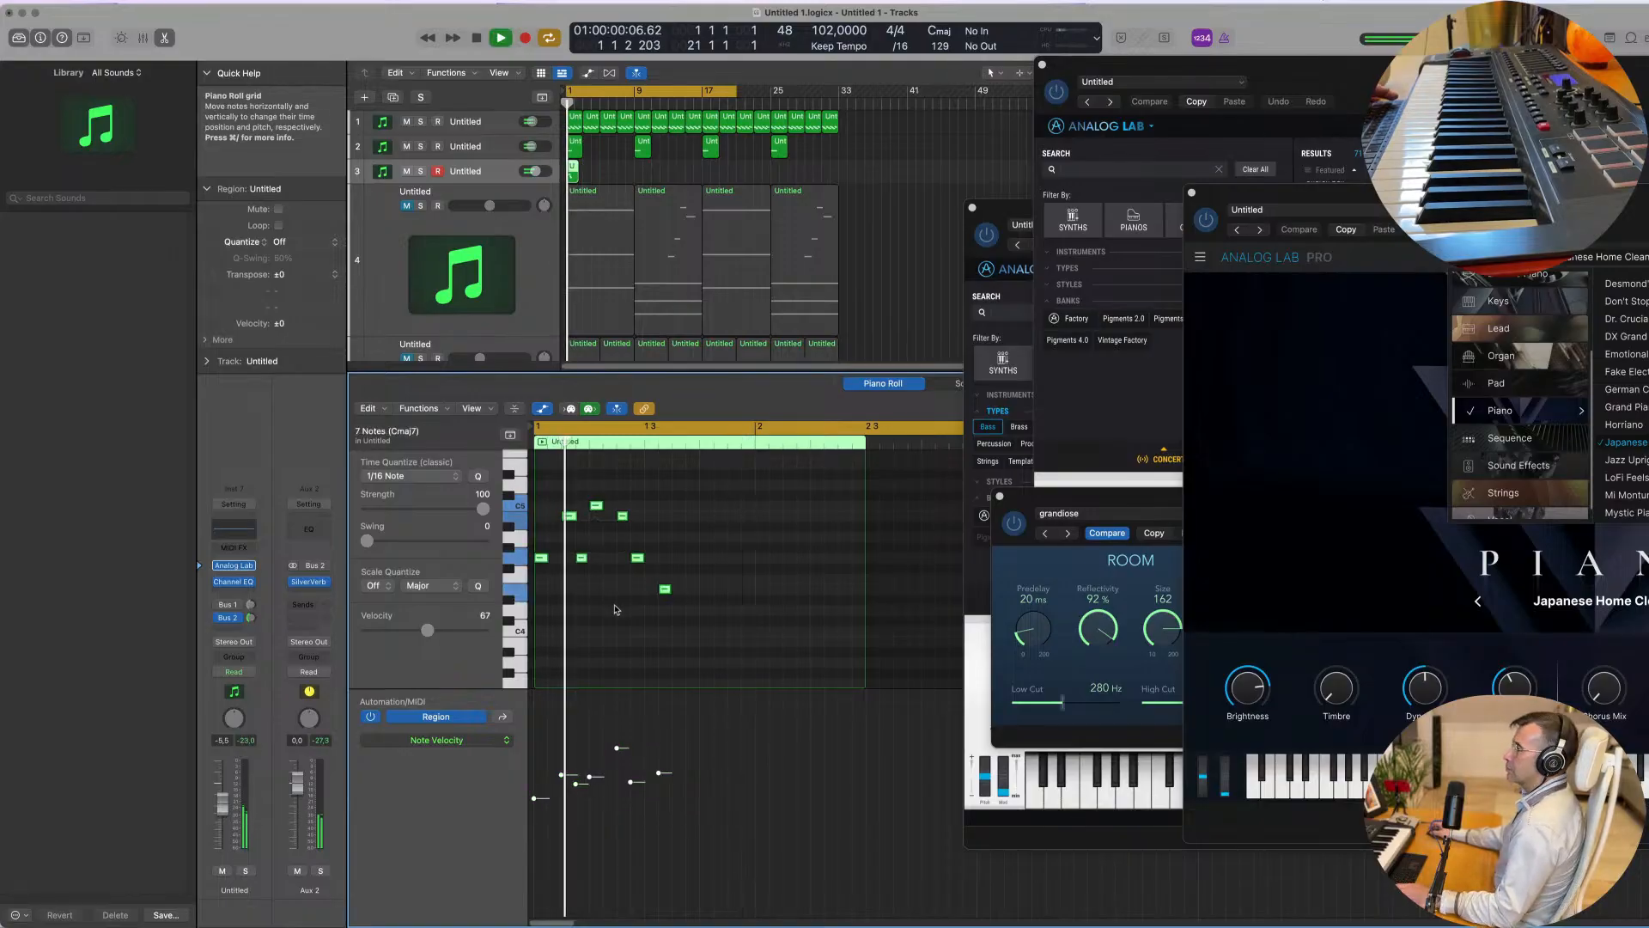
key("Return")
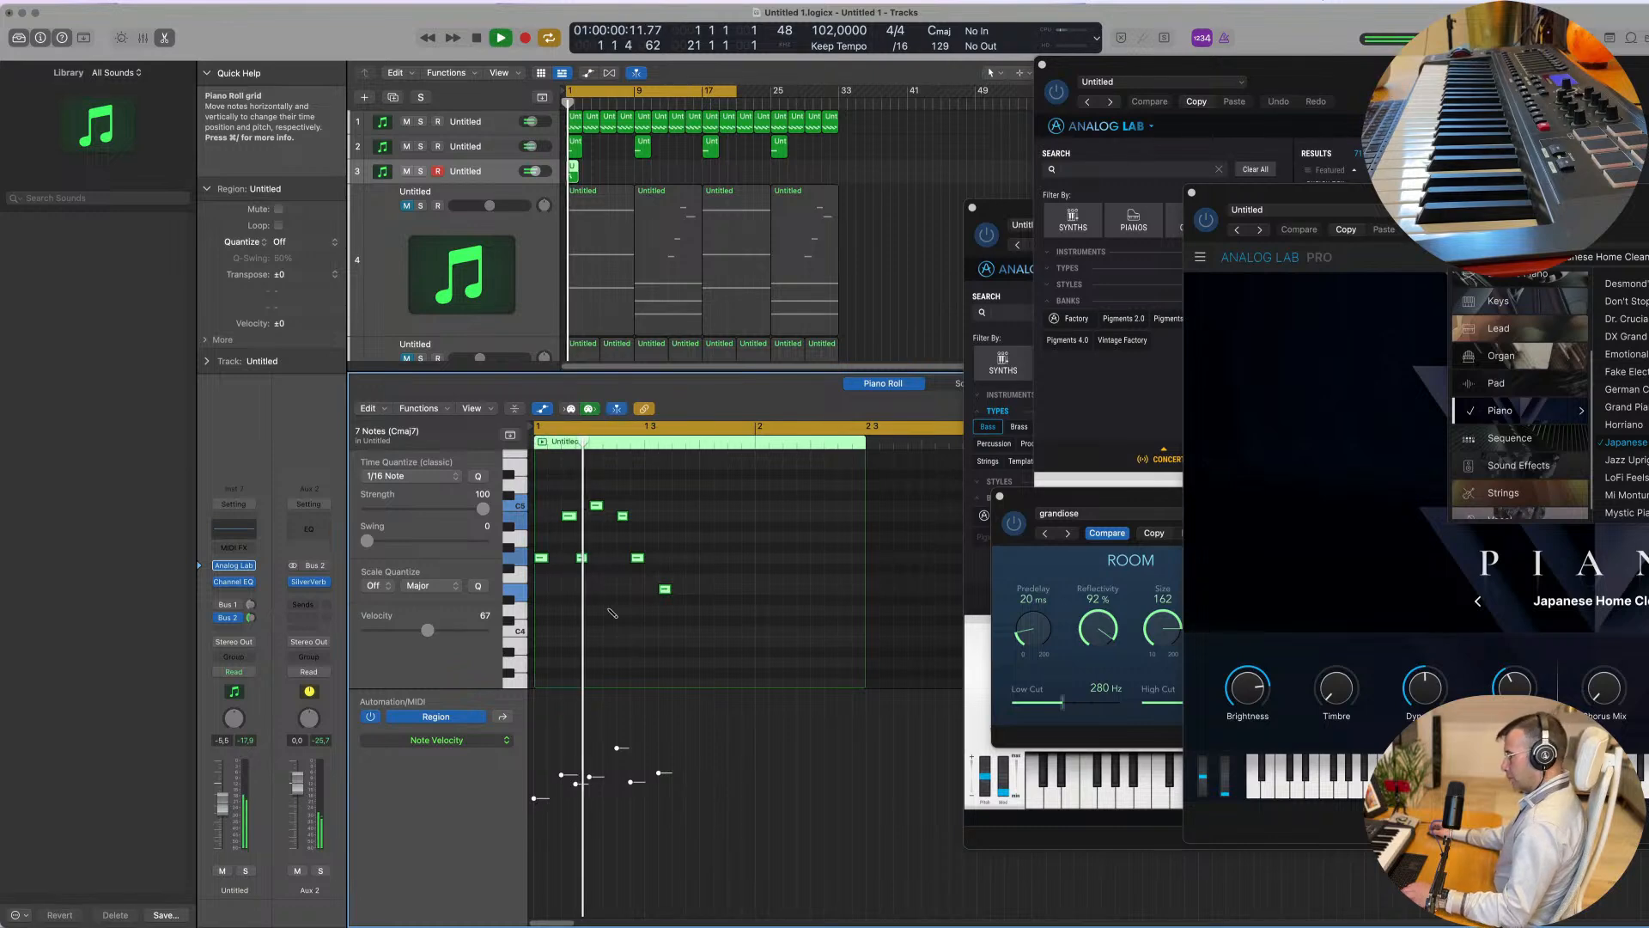
key("Return")
key("super+z")
scroll(607, 598, "up", 3)
scroll(608, 595, "down", 3)
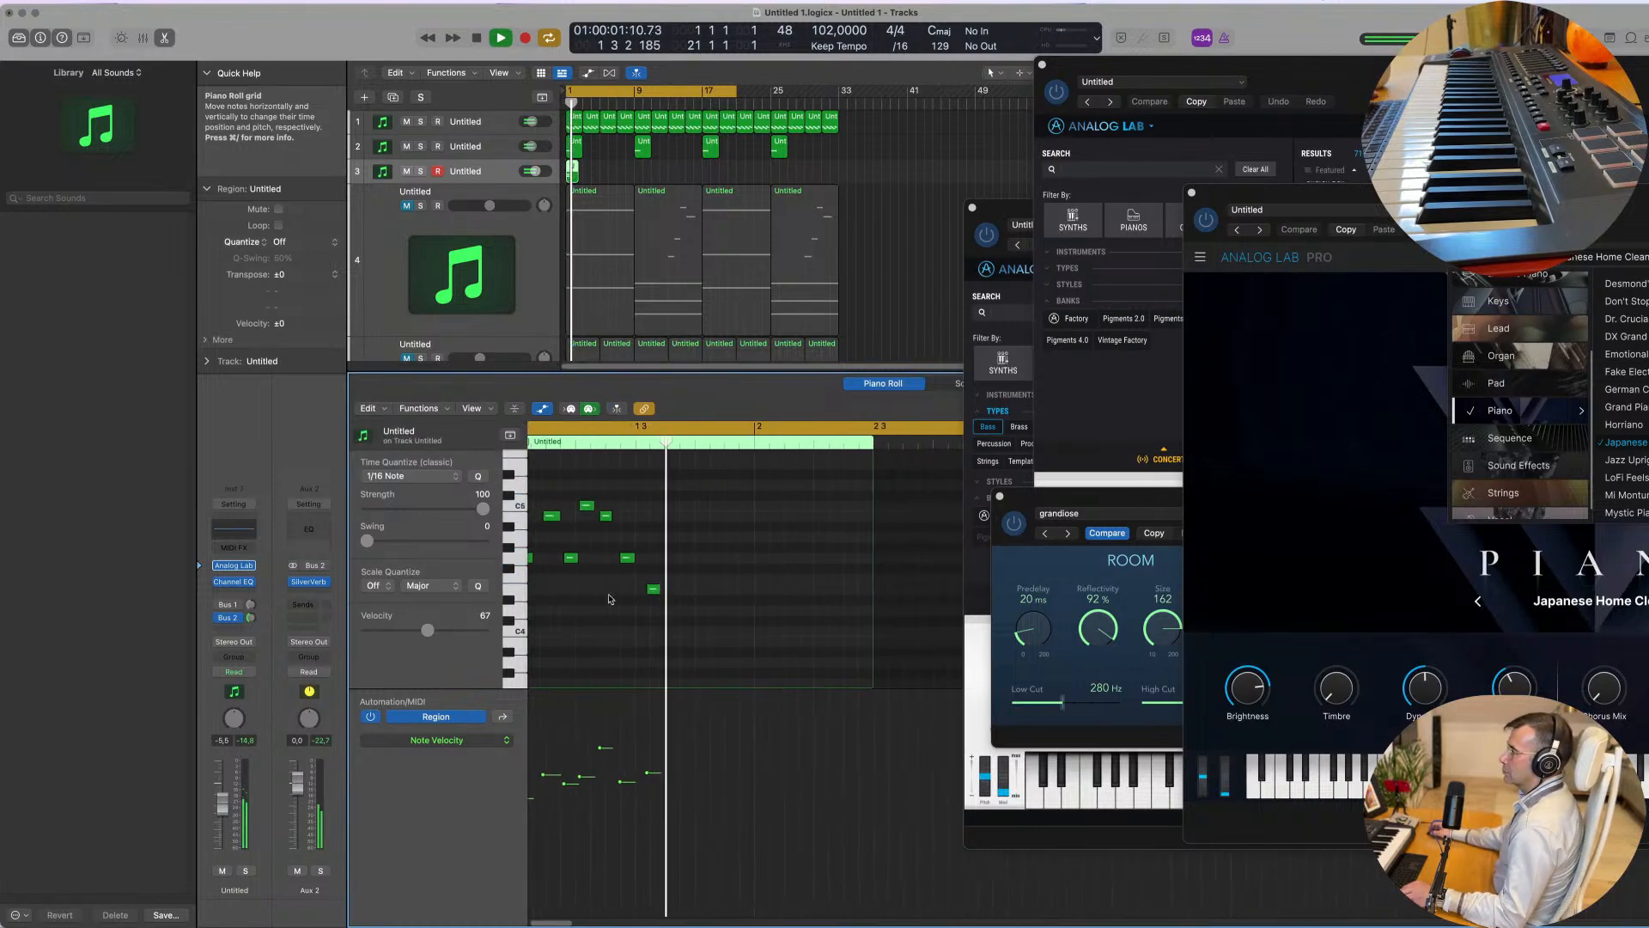
Step: Play the phrase from bar 1 and copy its region on track 3 to bar 5
key("Return")
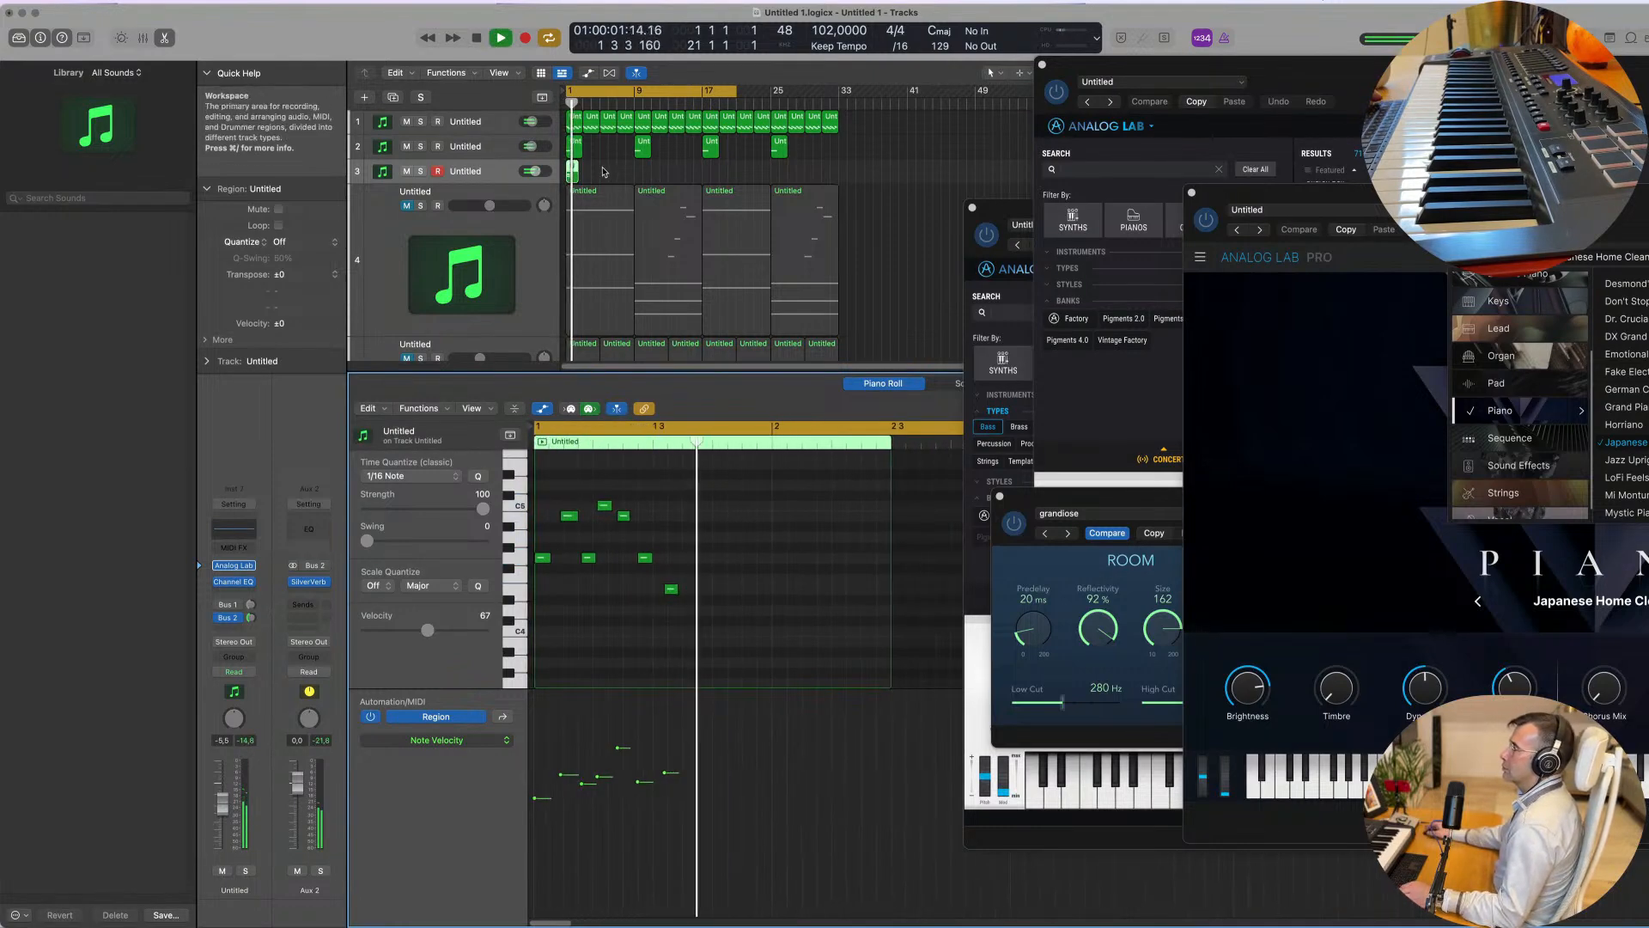
left_click(573, 170)
key("Return")
left_click_drag(577, 175, 606, 174)
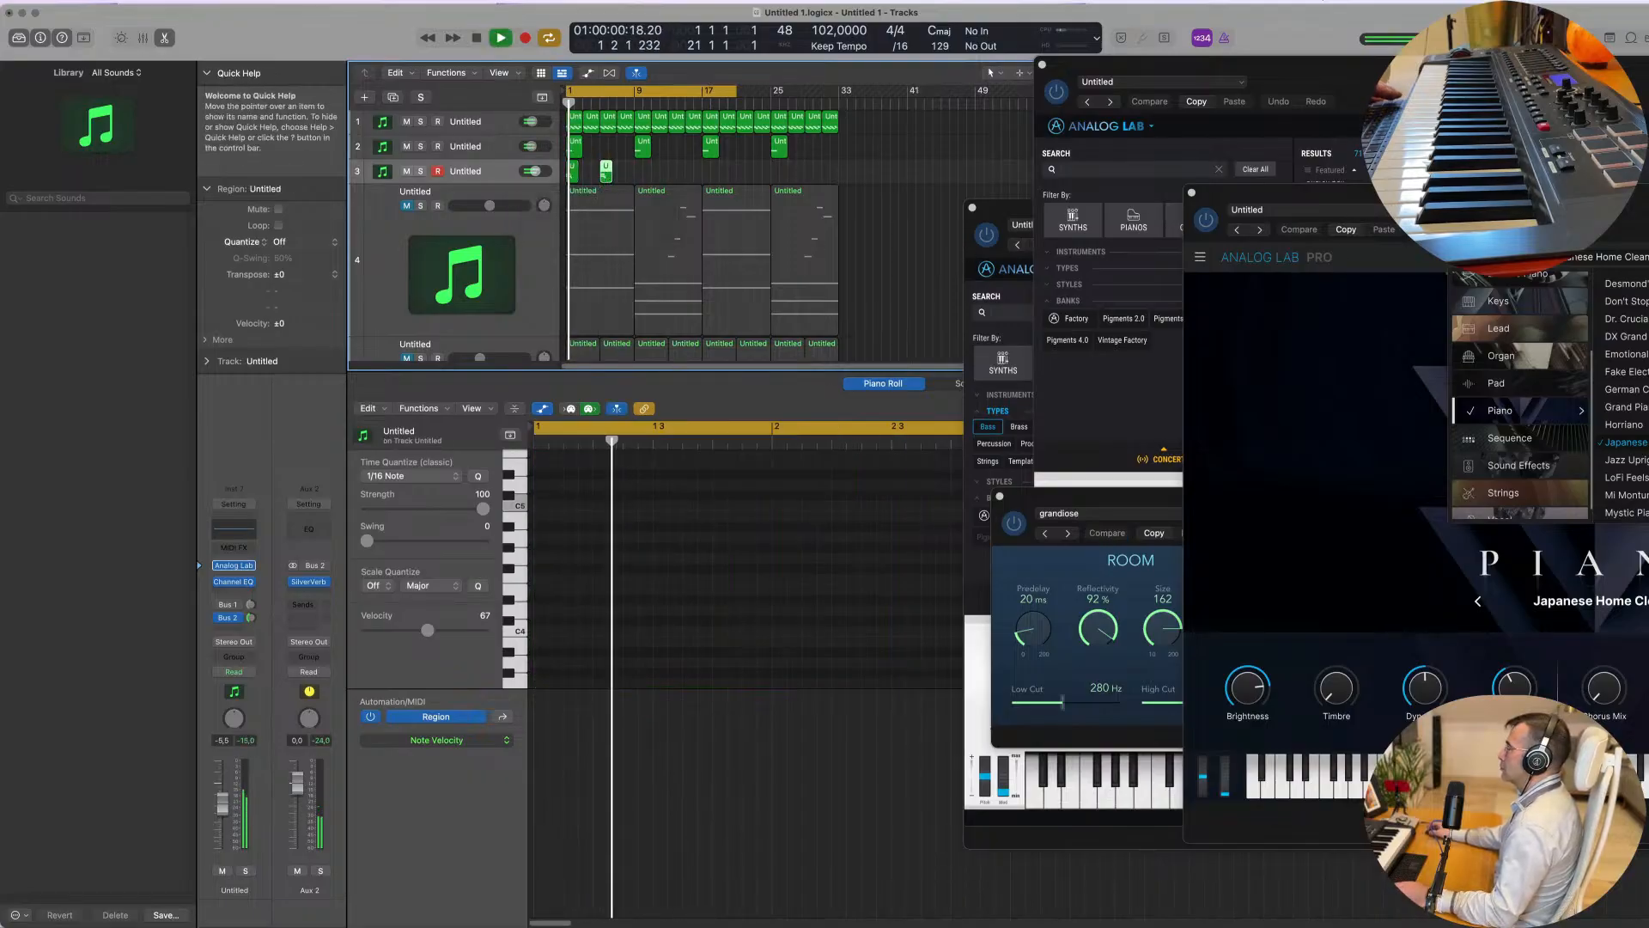
Step: Move the piano instrument window clear of the track 3 regions and load the Nuevo Ritmo preset
left_click_drag(1435, 205, 879, 174)
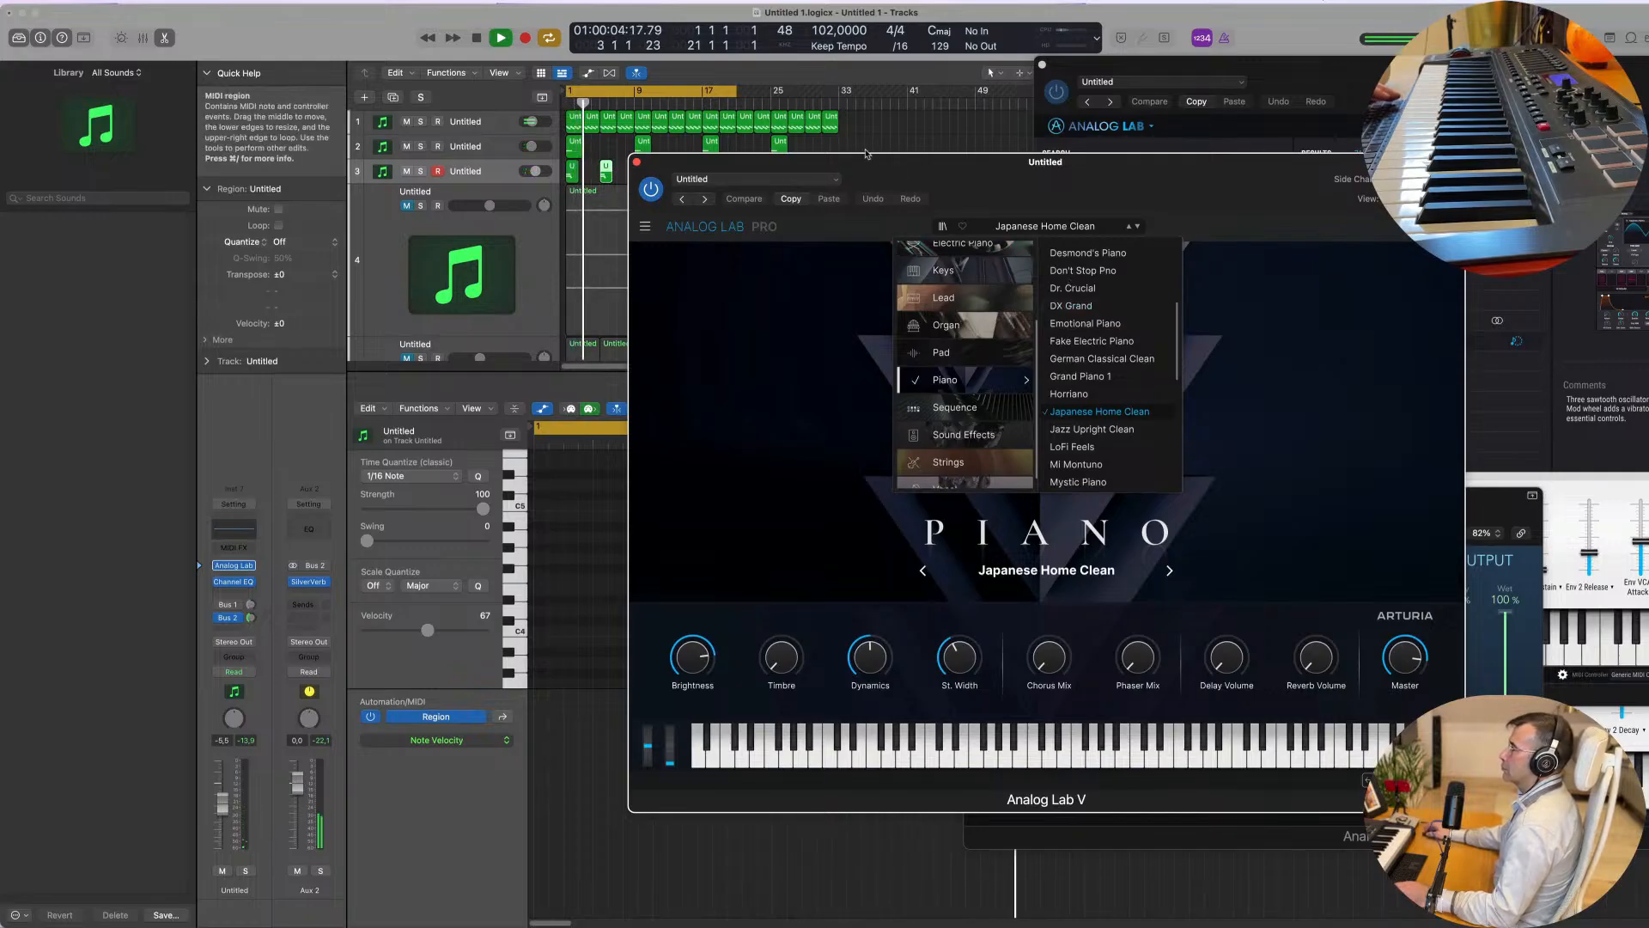
left_click_drag(866, 154, 1072, 128)
left_click(673, 178)
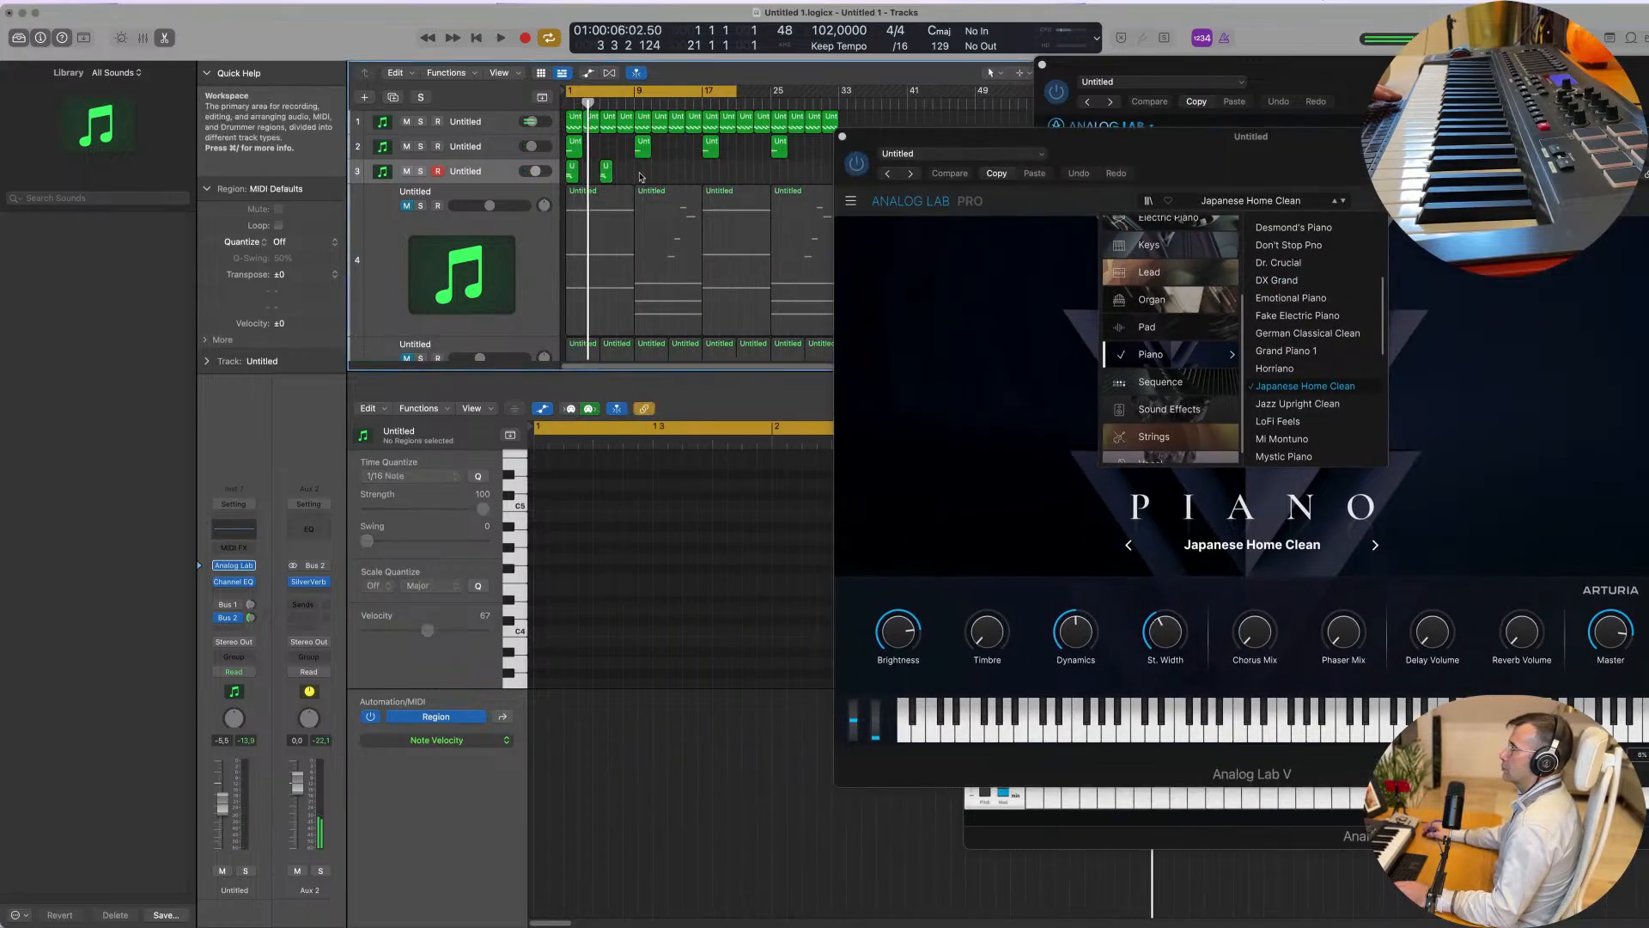
scroll(1321, 416, "down", 3)
left_click(1284, 369)
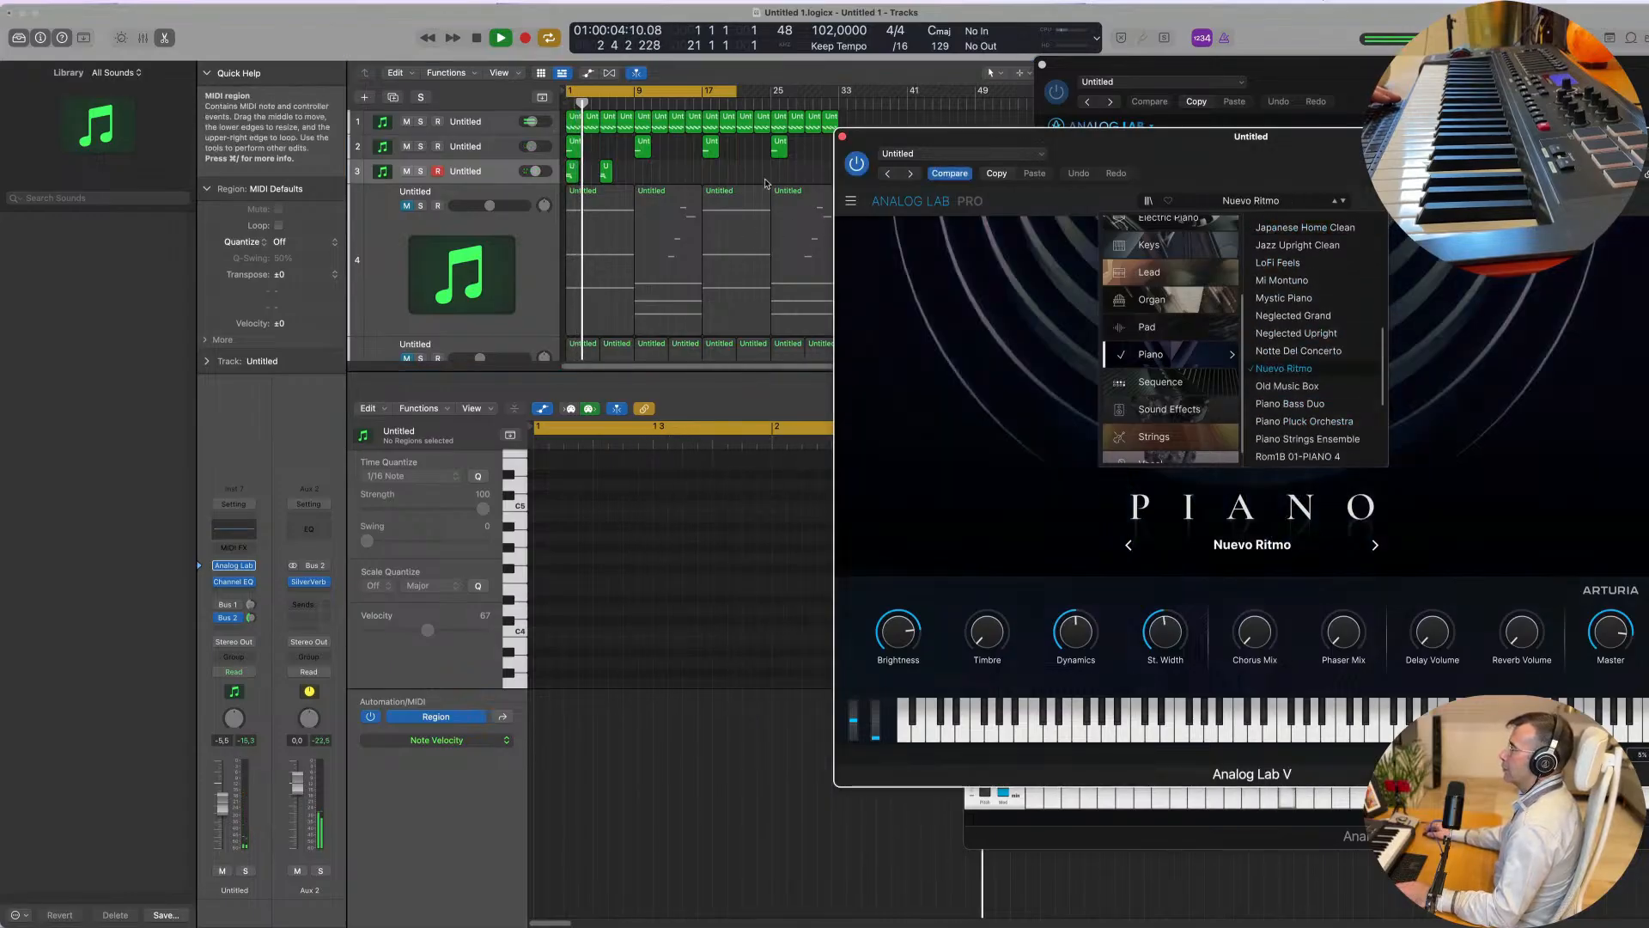
Step: Shorten the cycle area to bars 1 to 3, play from the start and select track 3
left_click(691, 174)
key("Return")
left_click_drag(734, 91, 575, 119)
key("Return")
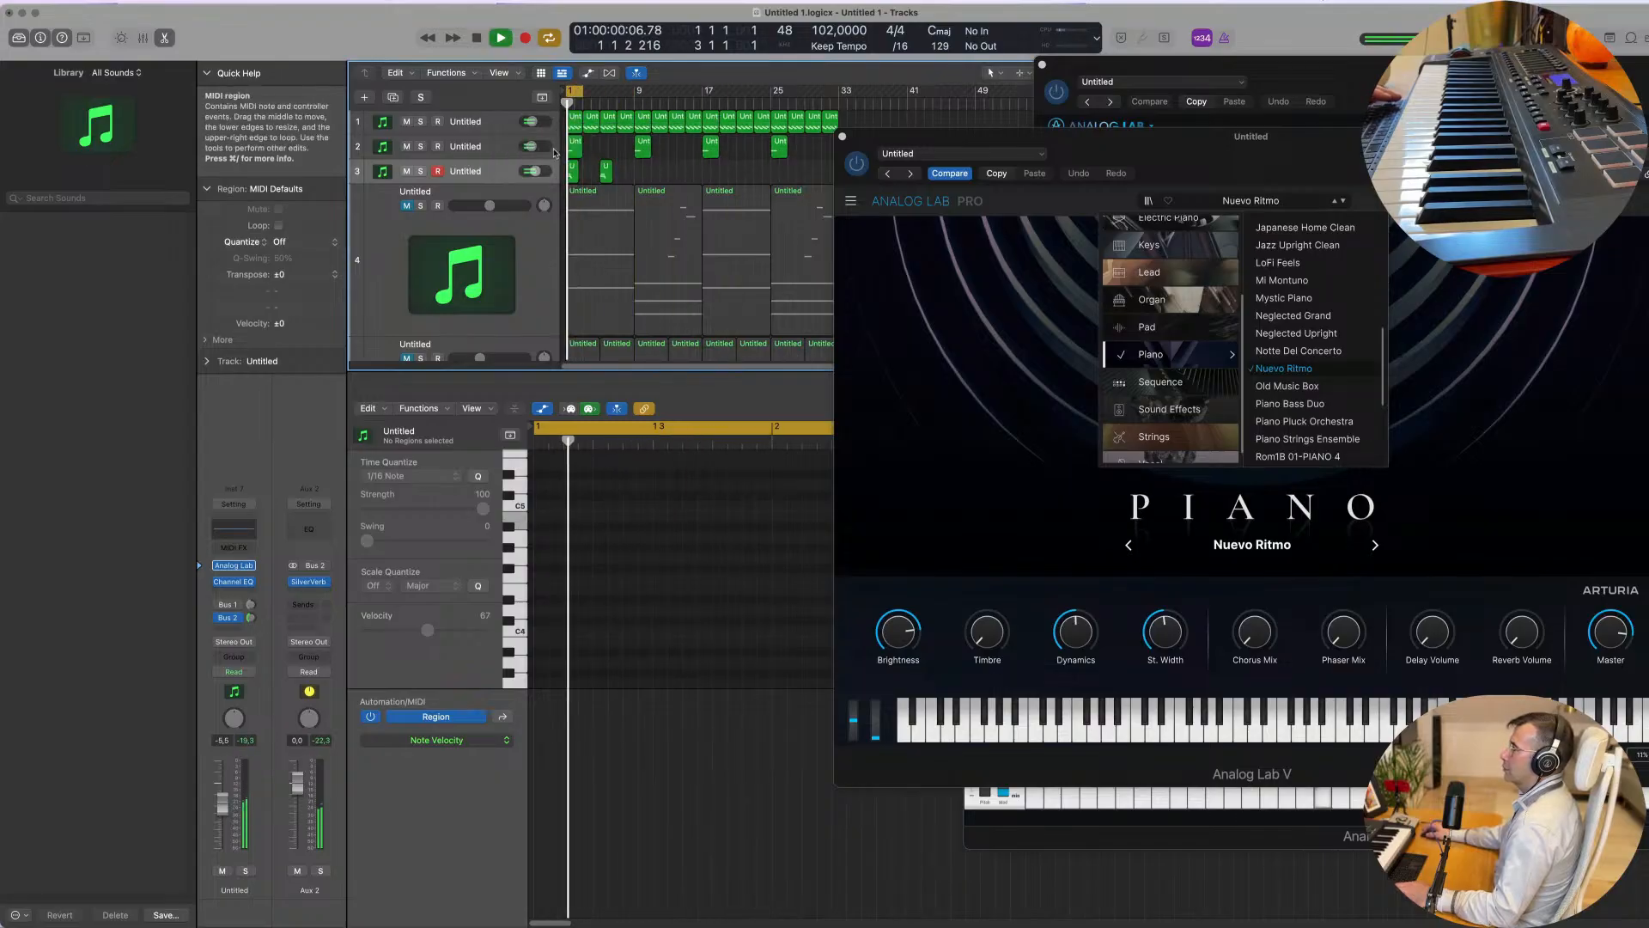
left_click(498, 170)
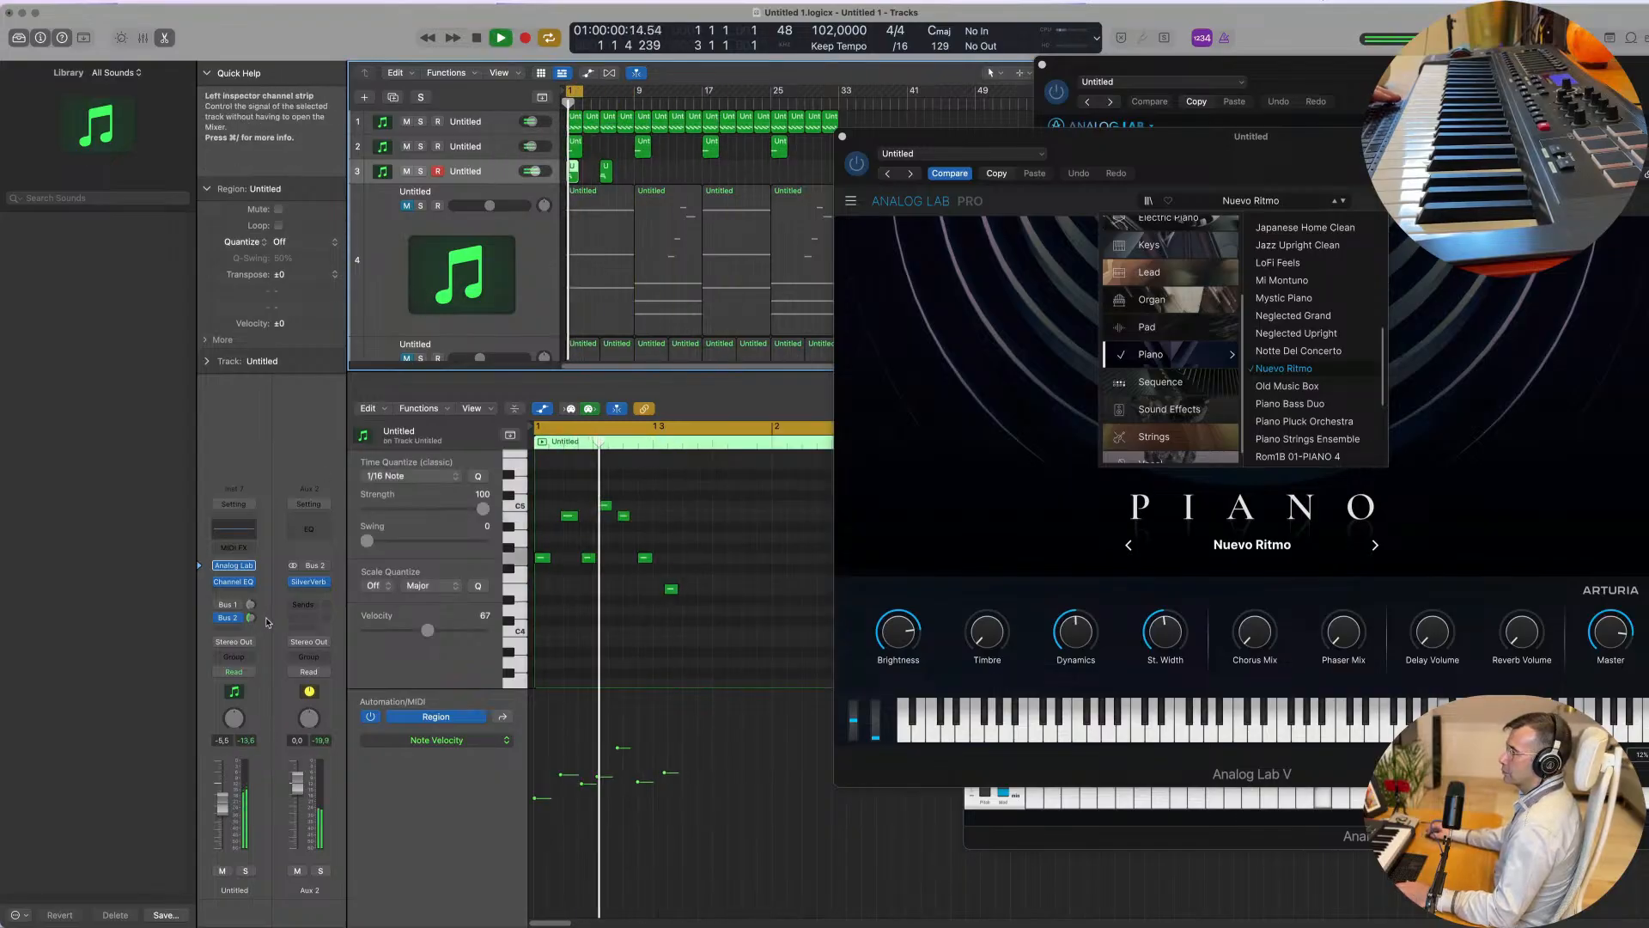
Step: Audition the Piano Bass Duo, Piano Pluck Orchestra and Rom1B 01-PIANO 4 presets, then return to Piano Pluck Orchestra
left_click(238, 567)
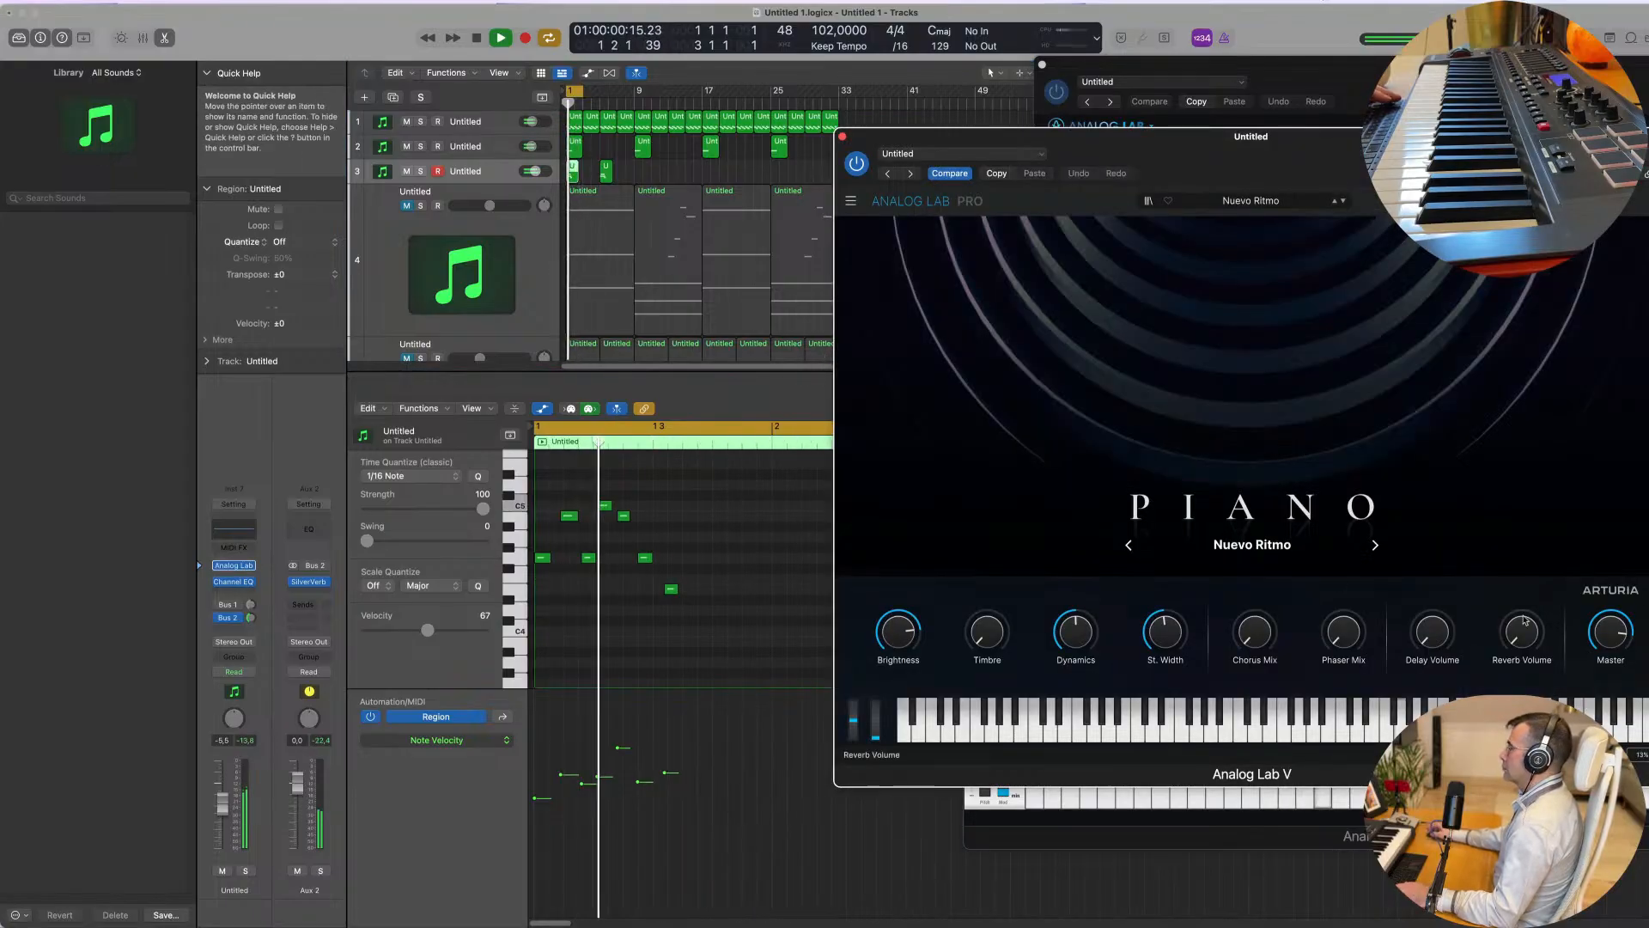
left_click(1373, 546)
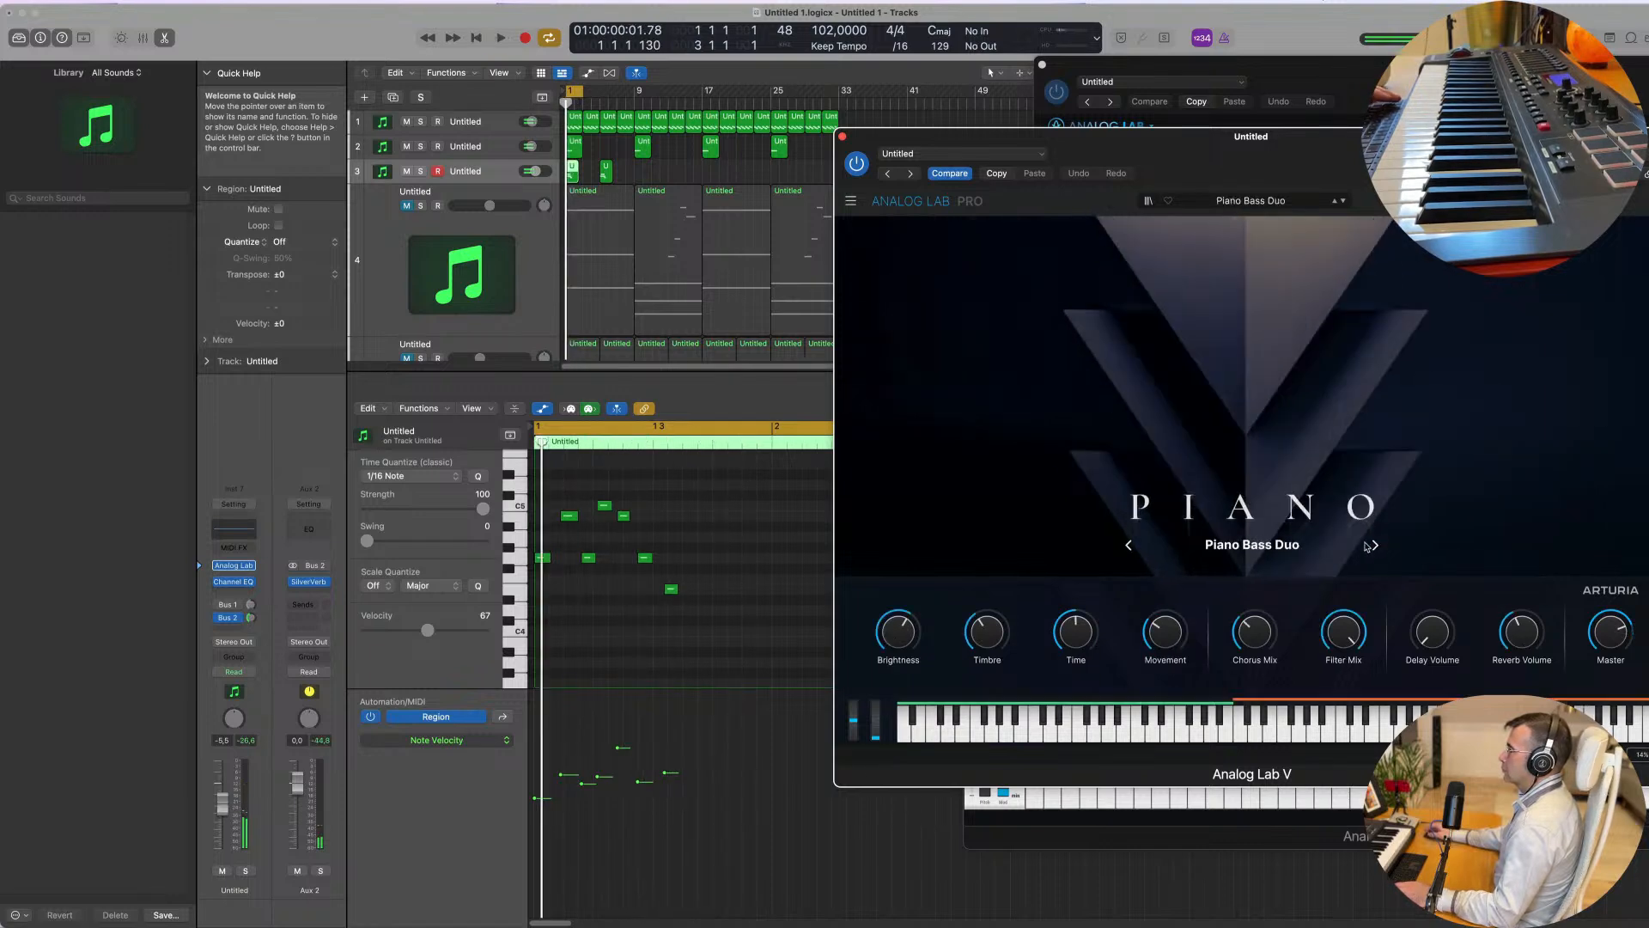
key("space")
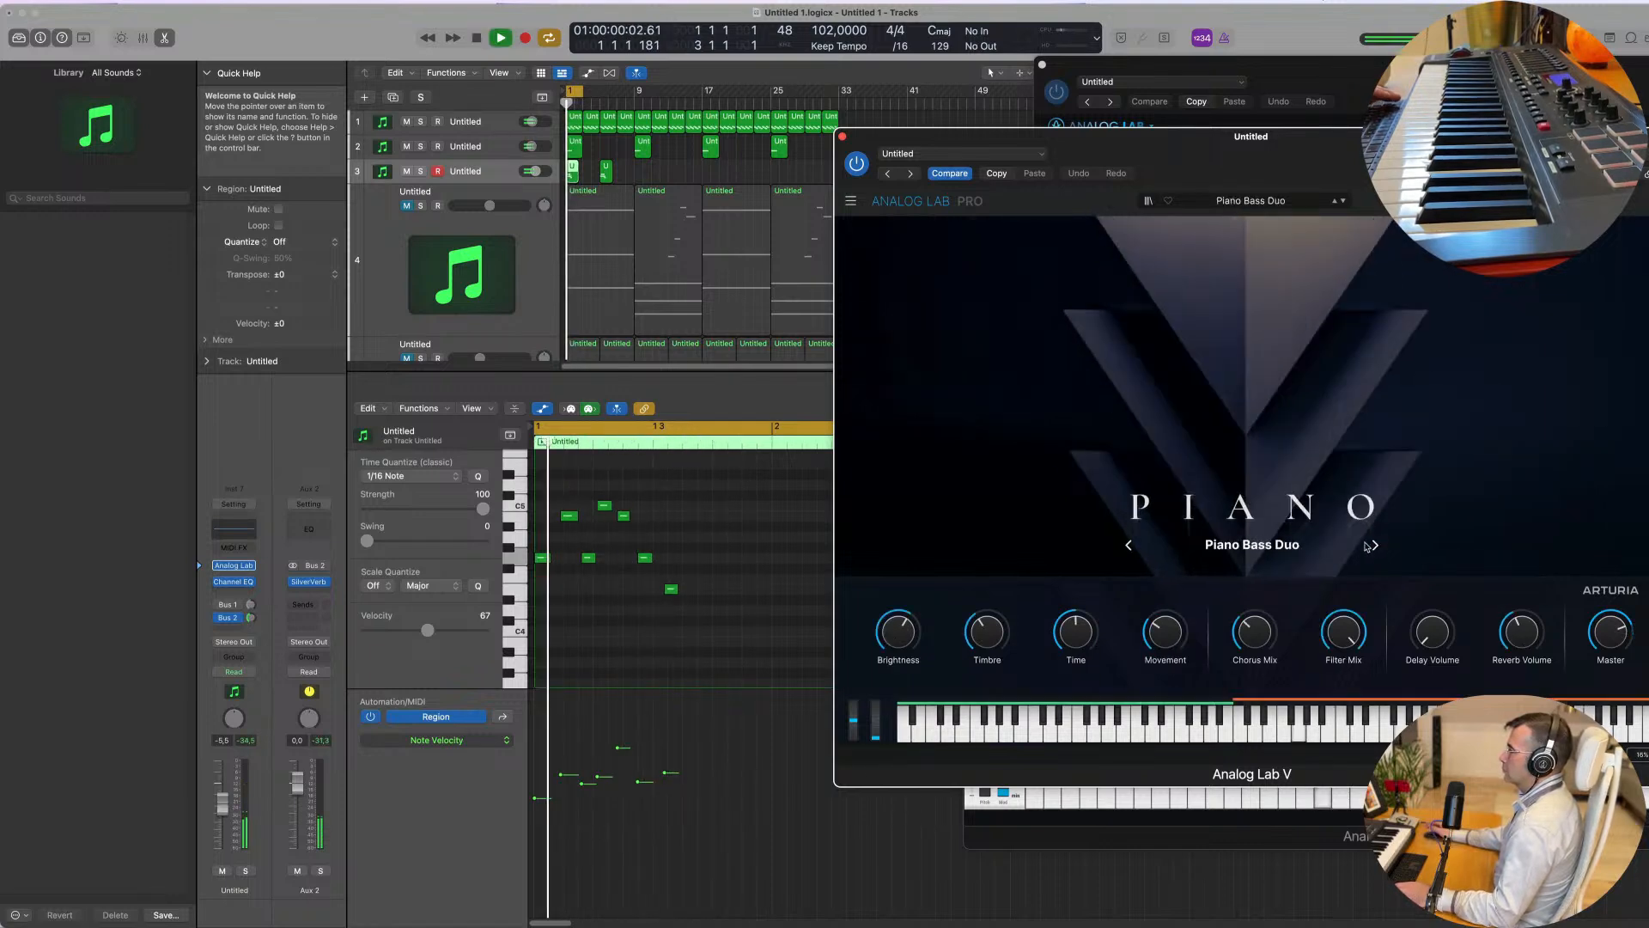
left_click(1373, 546)
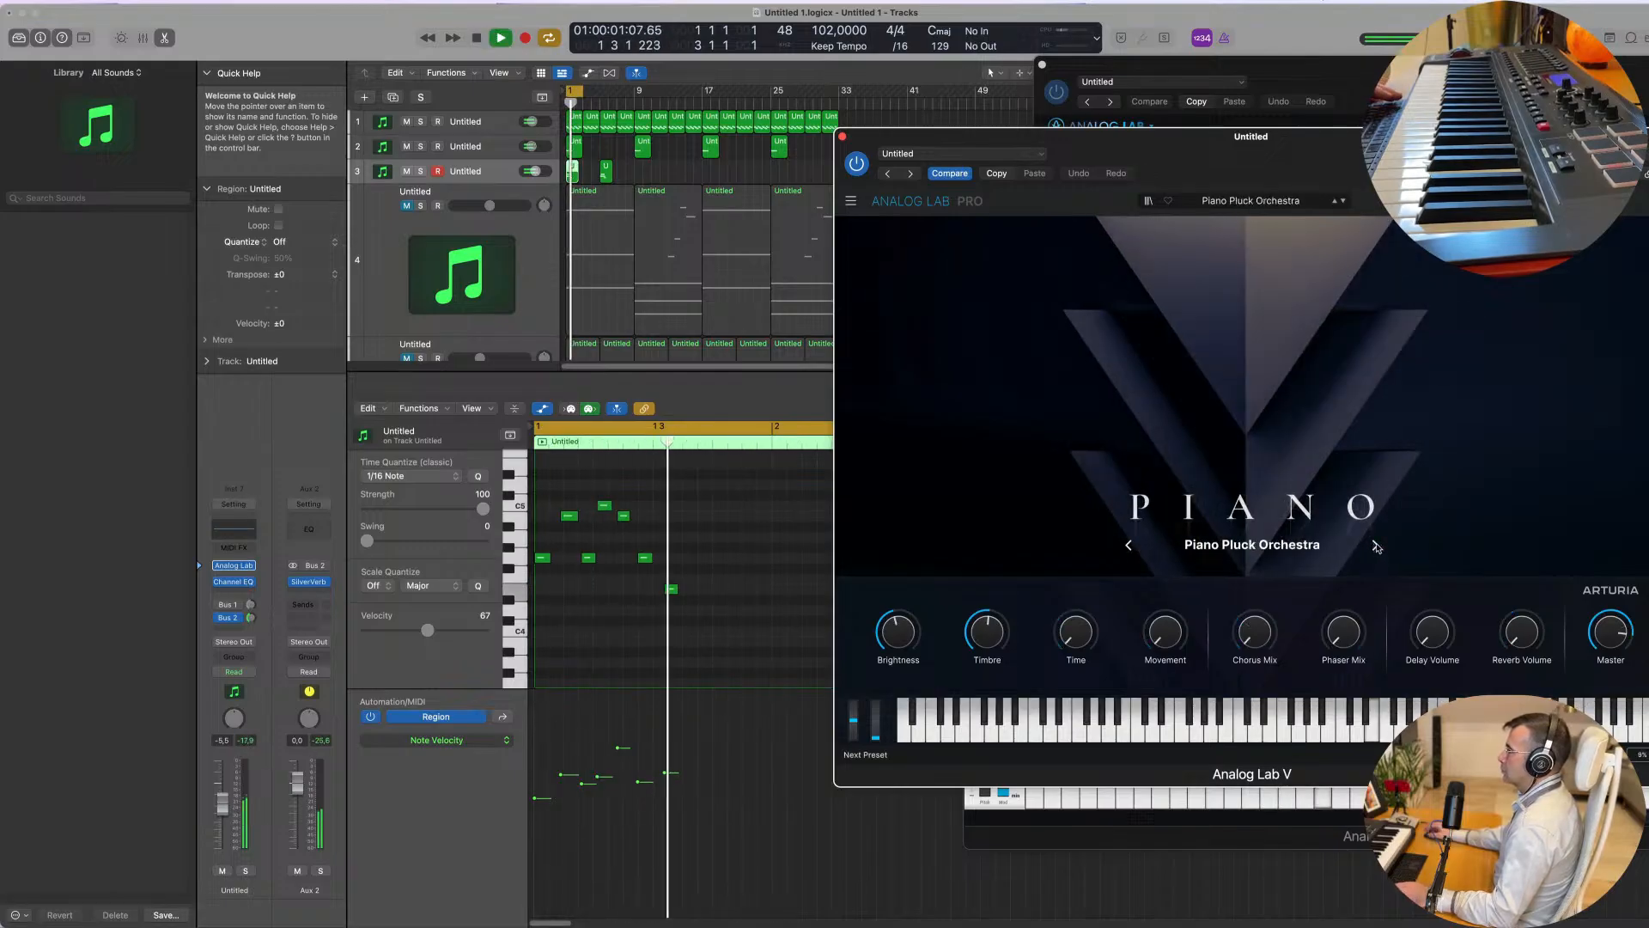
left_click(1375, 545)
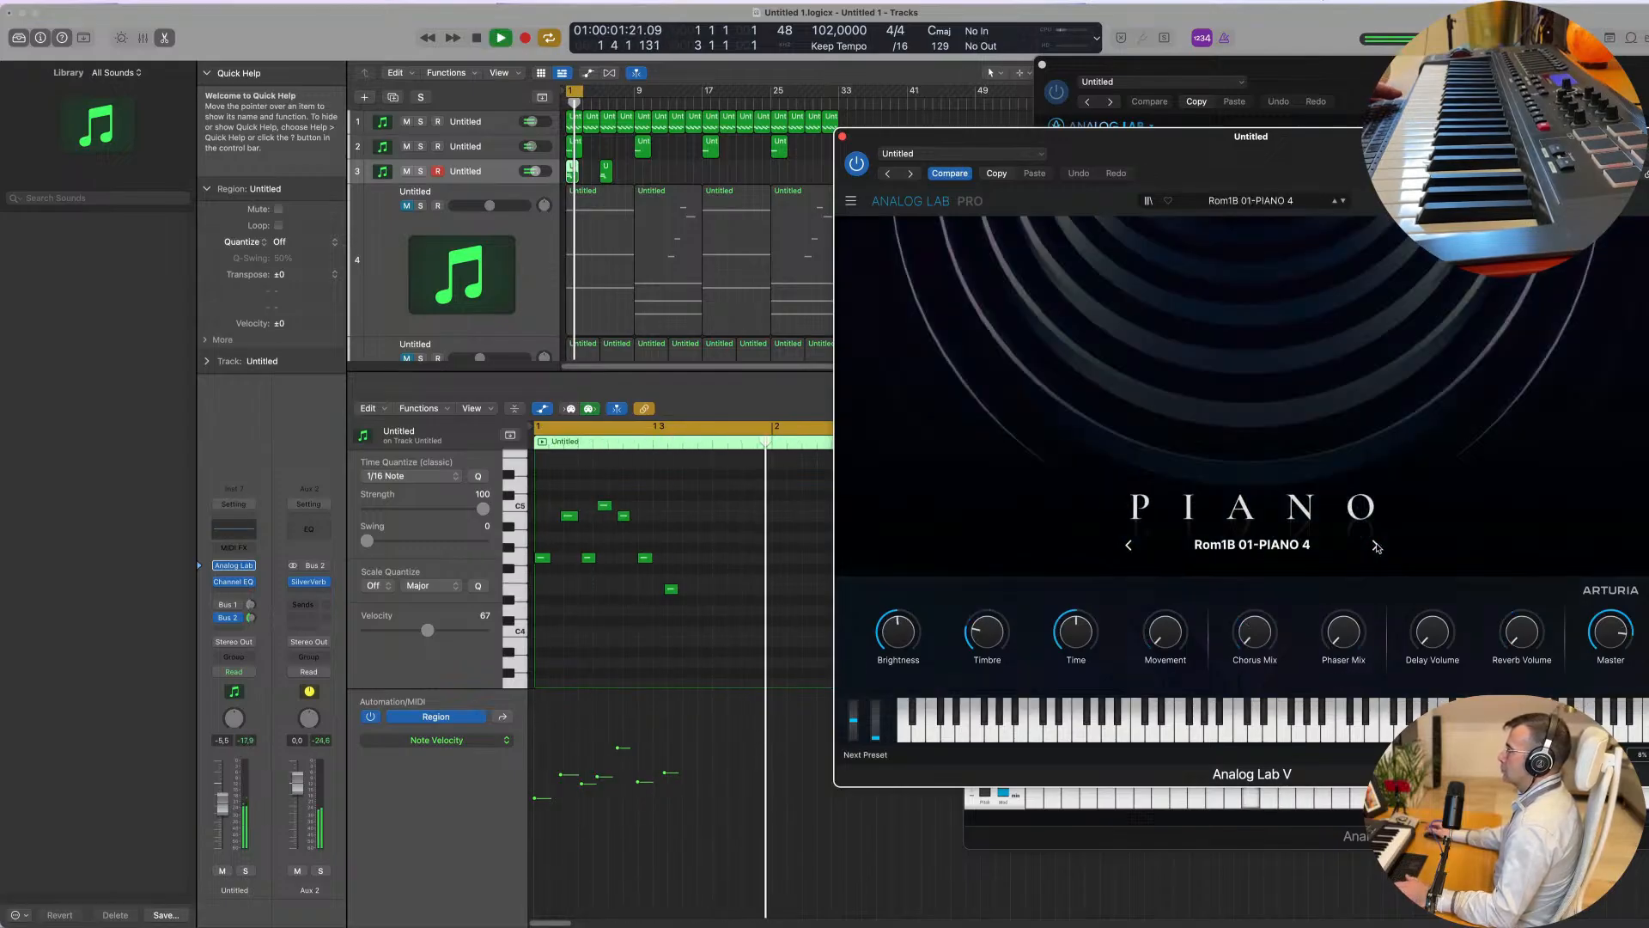
left_click(1128, 546)
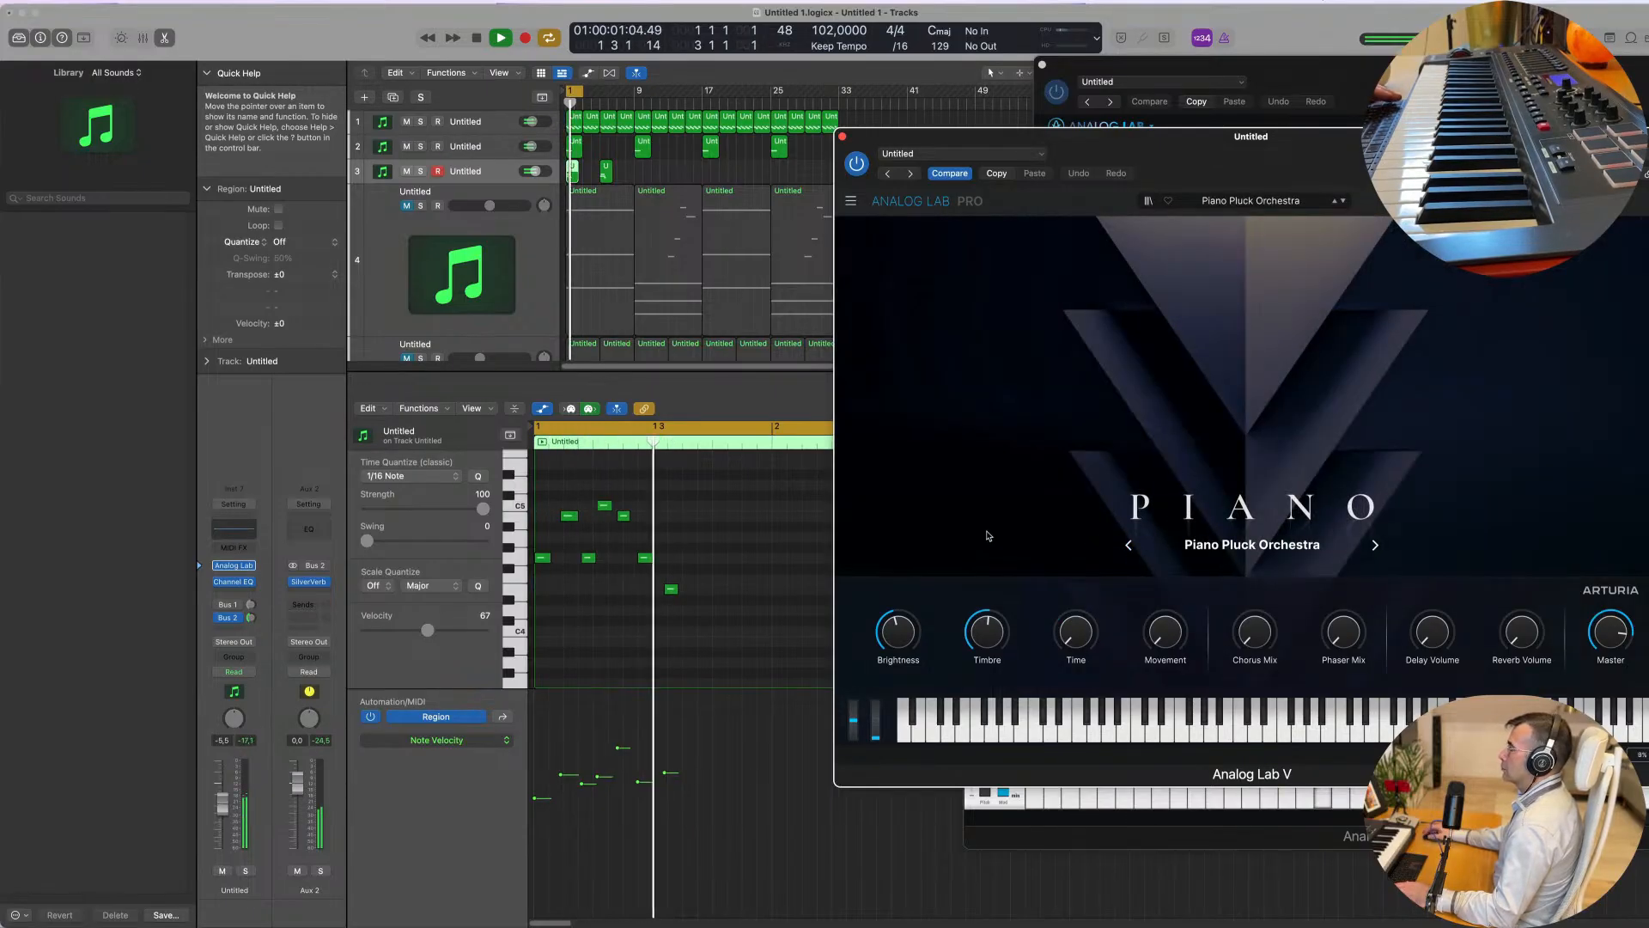
Step: Audition the Toys We R - Toy Piano preset and load Tack Piano for track 3
left_click(1294, 206)
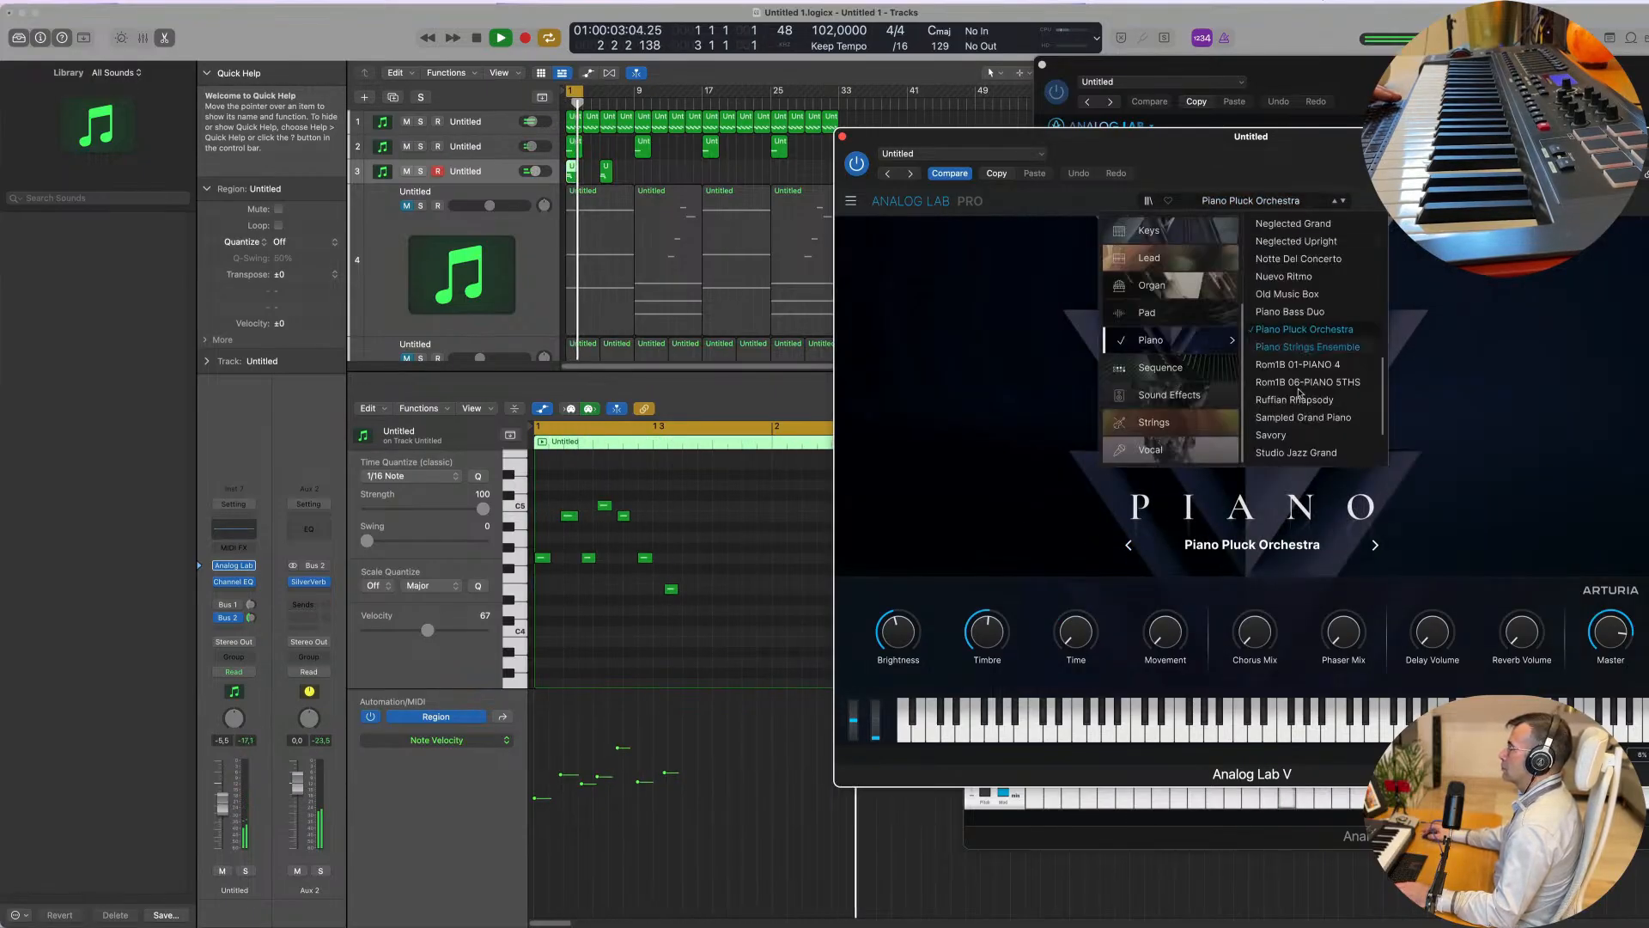
scroll(1341, 376, "down", 5)
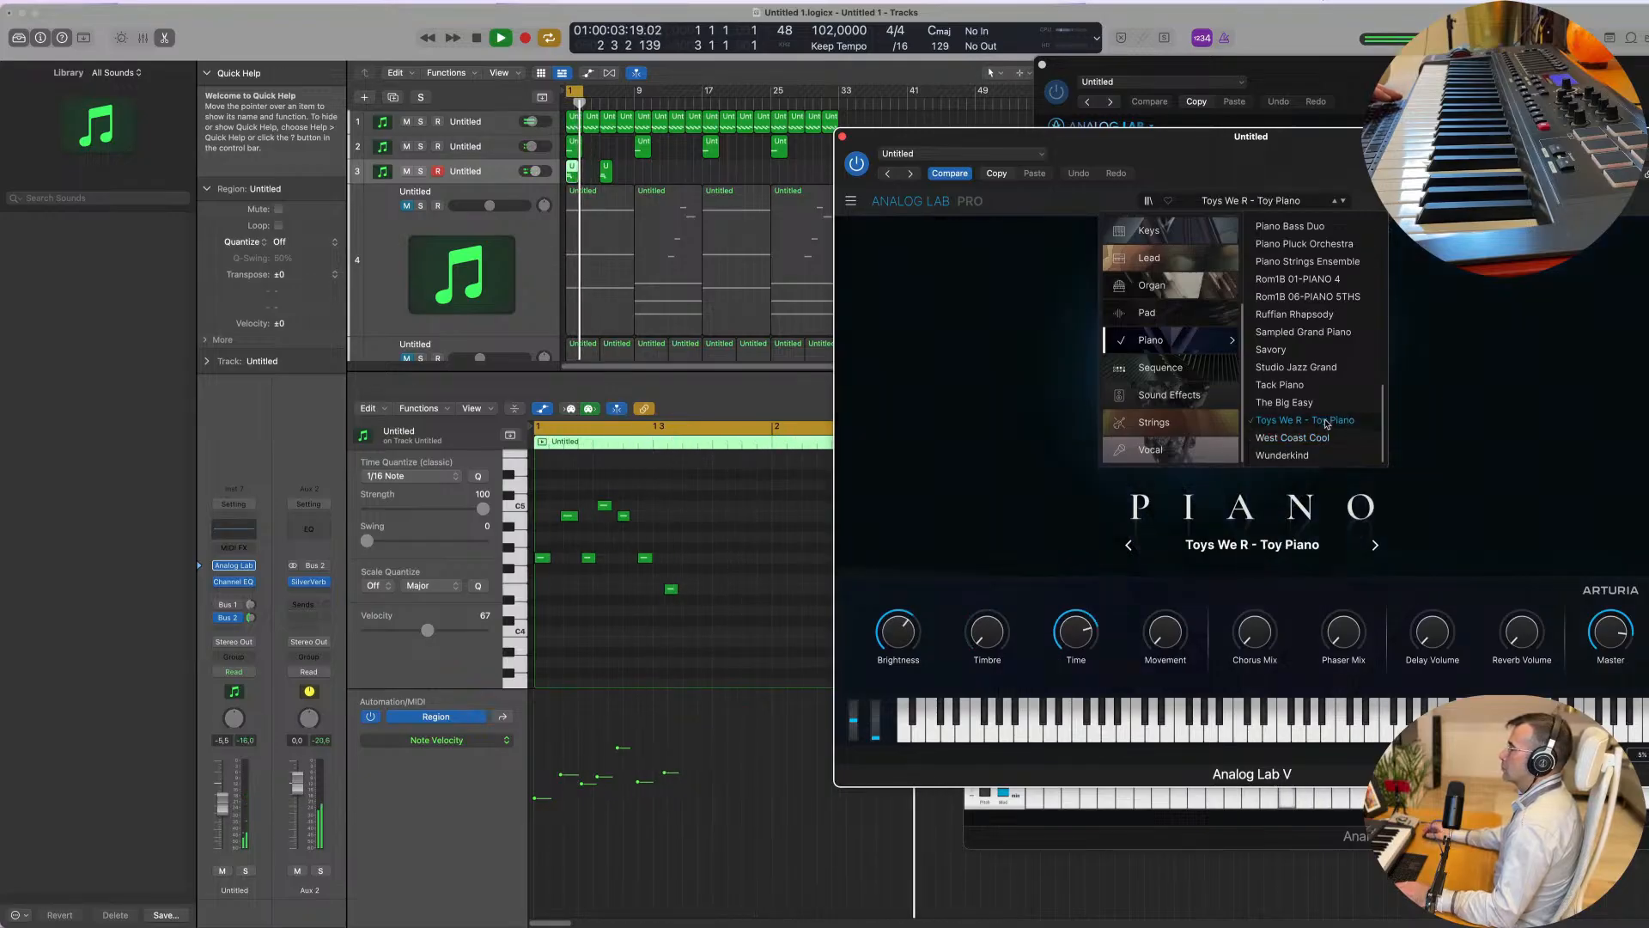
left_click(1297, 385)
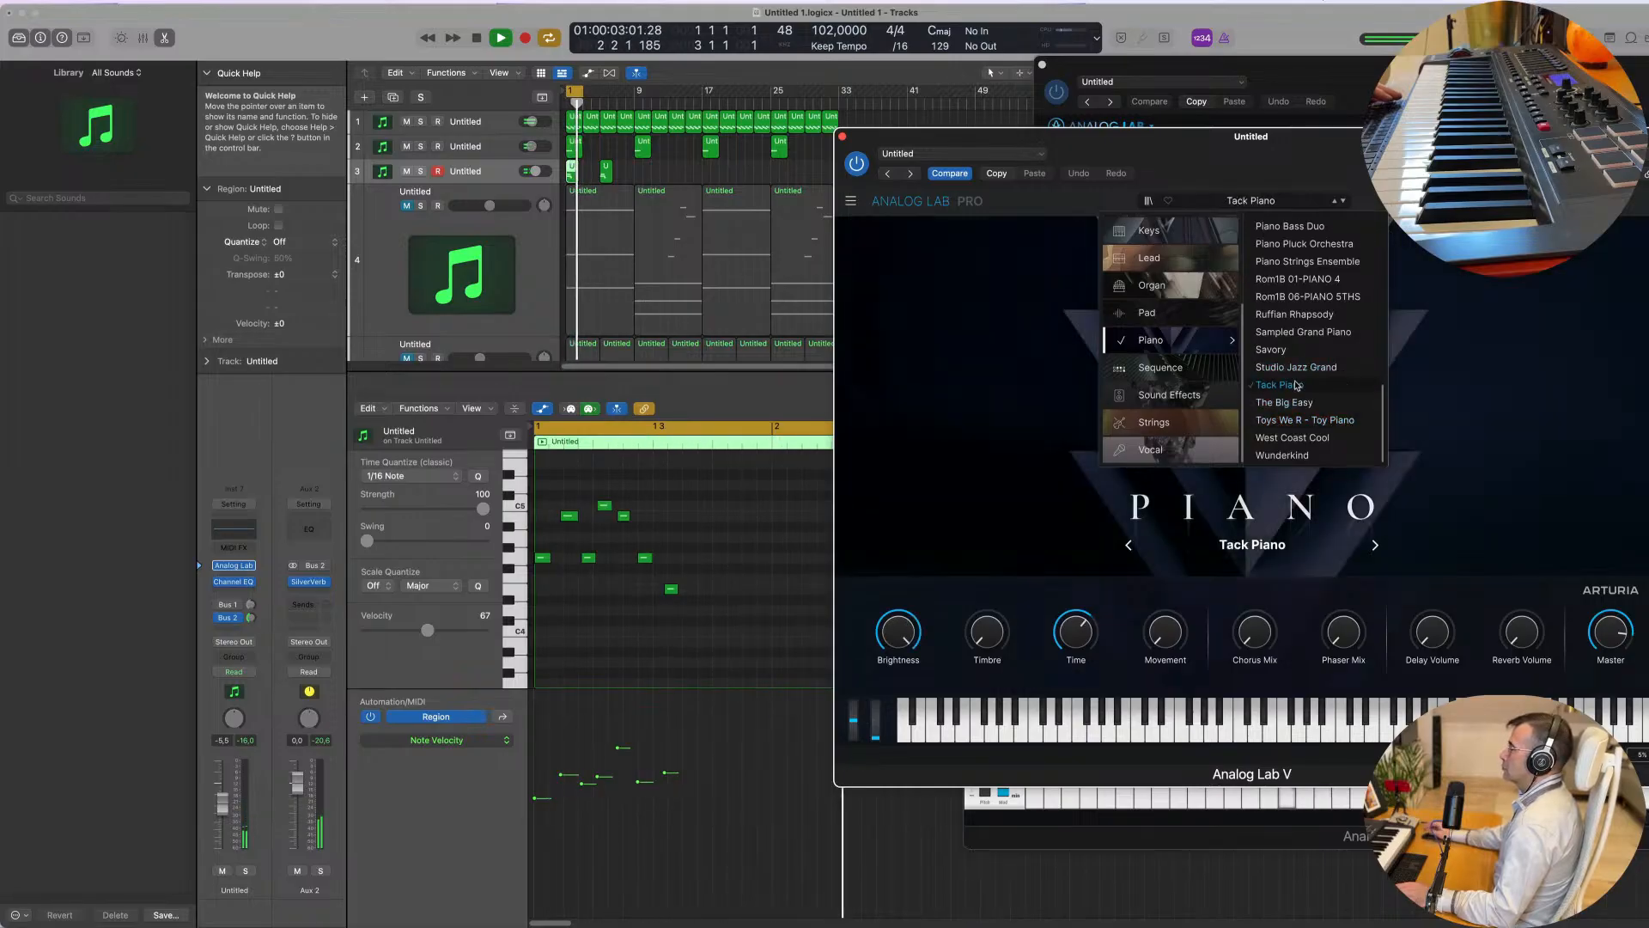
Step: Audition the Sampled Grand Piano and Piano Strings Ensemble presets, and load Piano Pluck Orchestra for track 3
left_click(1303, 333)
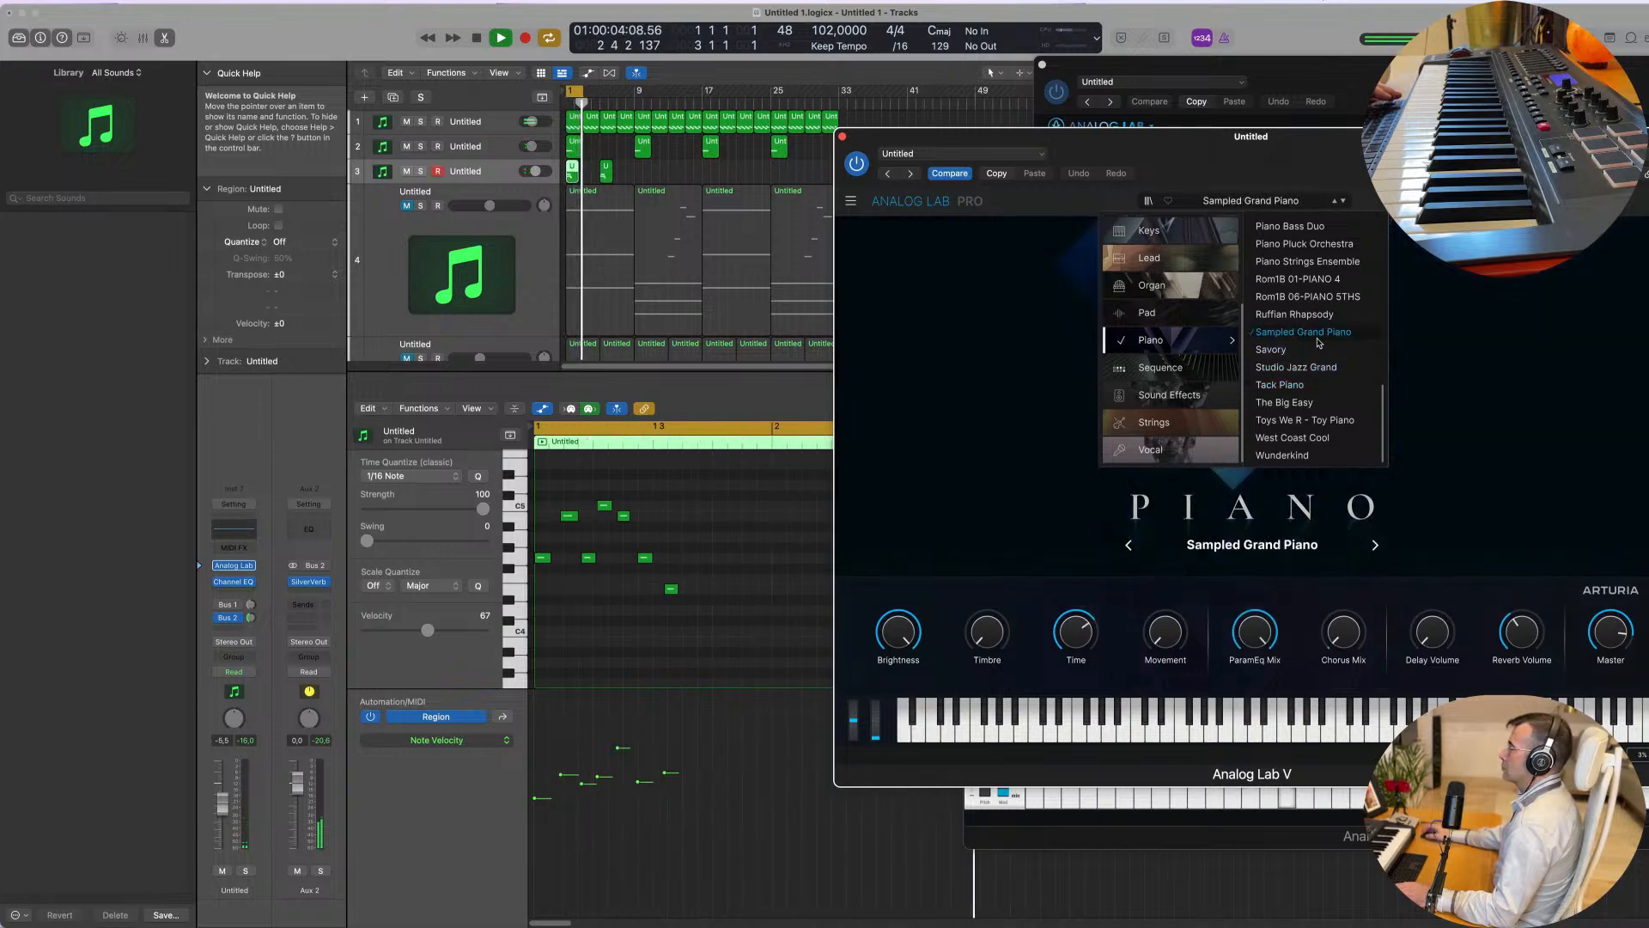
scroll(1316, 331, "up", 3)
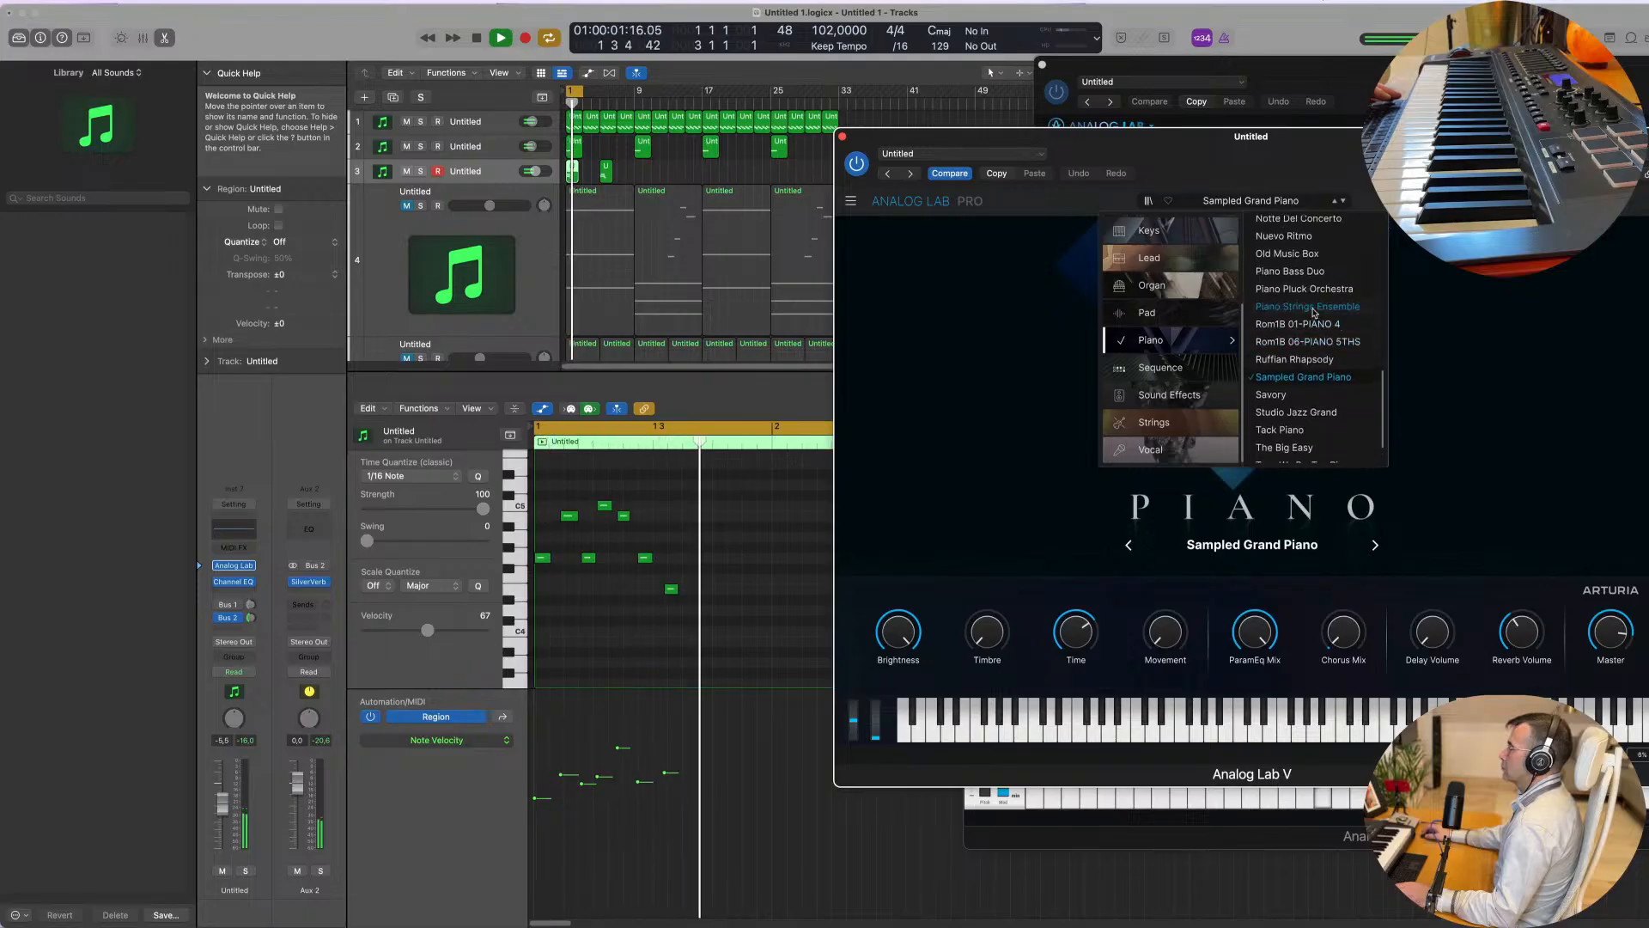
left_click(1314, 308)
scroll(1316, 314, "down", 1)
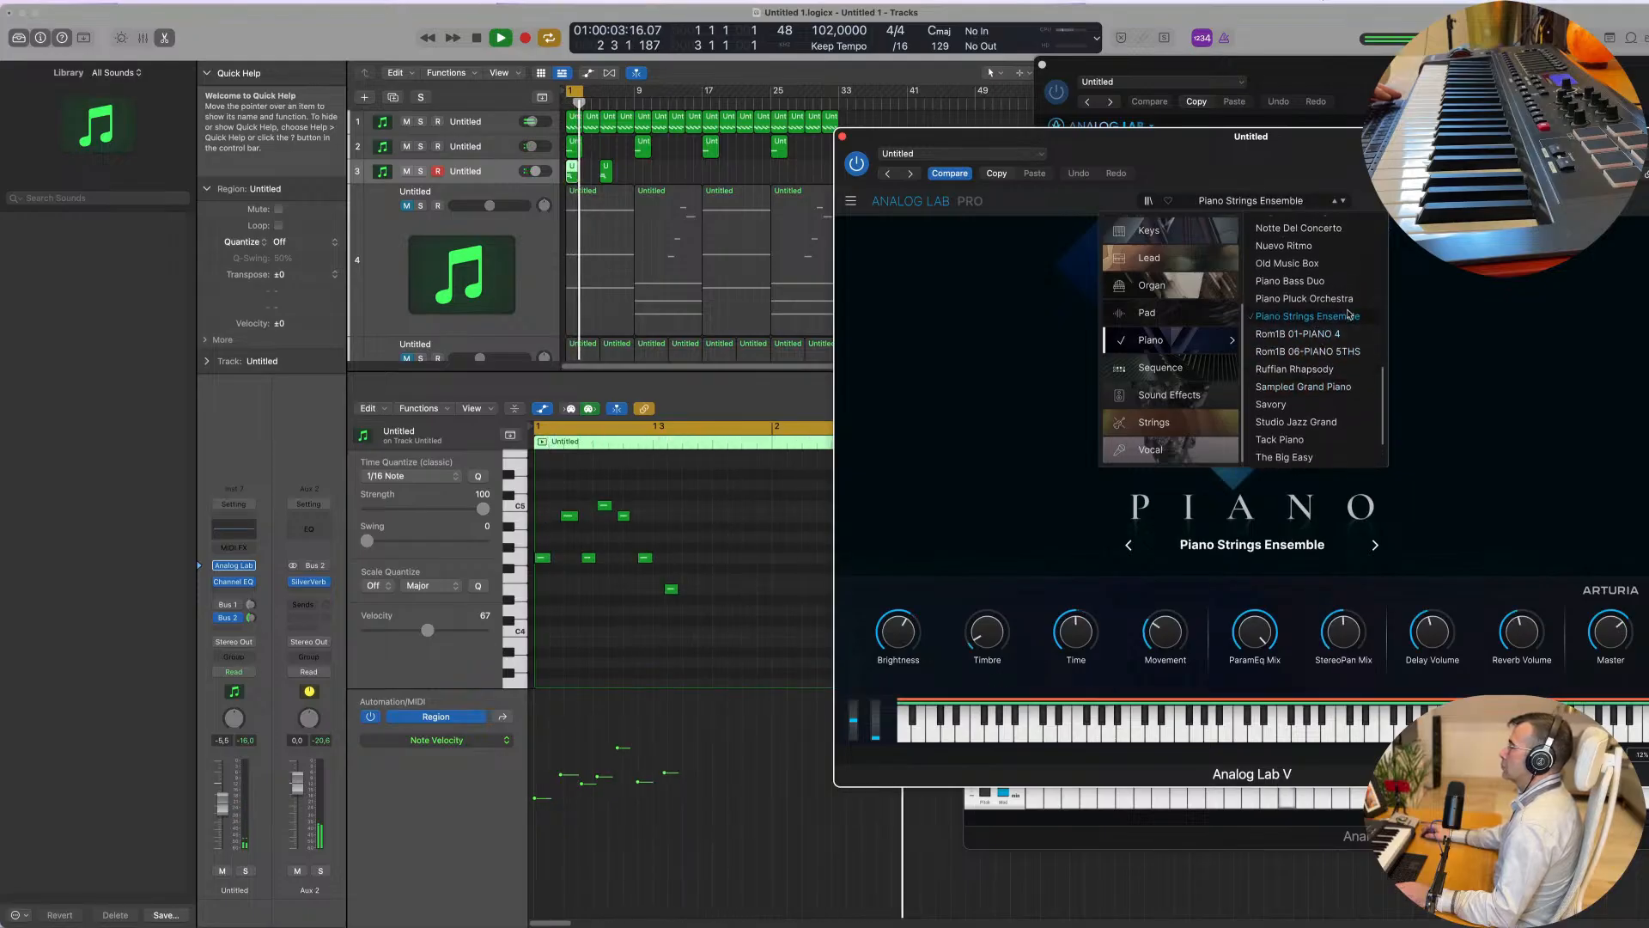
scroll(1345, 300, "up", 1)
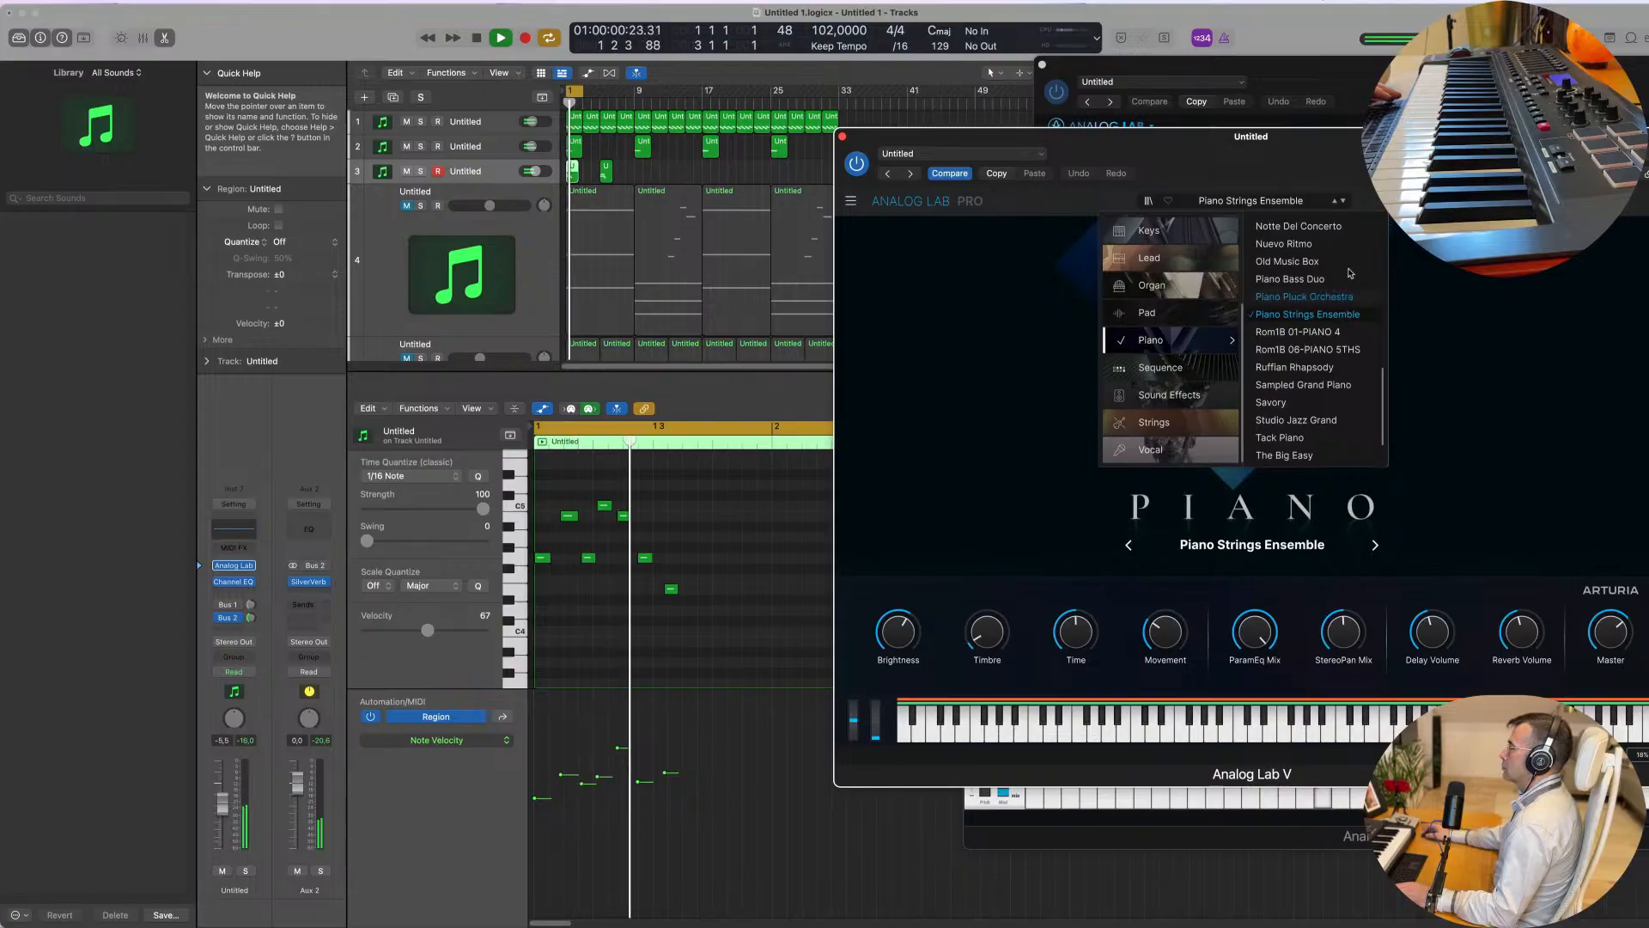
left_click(1323, 296)
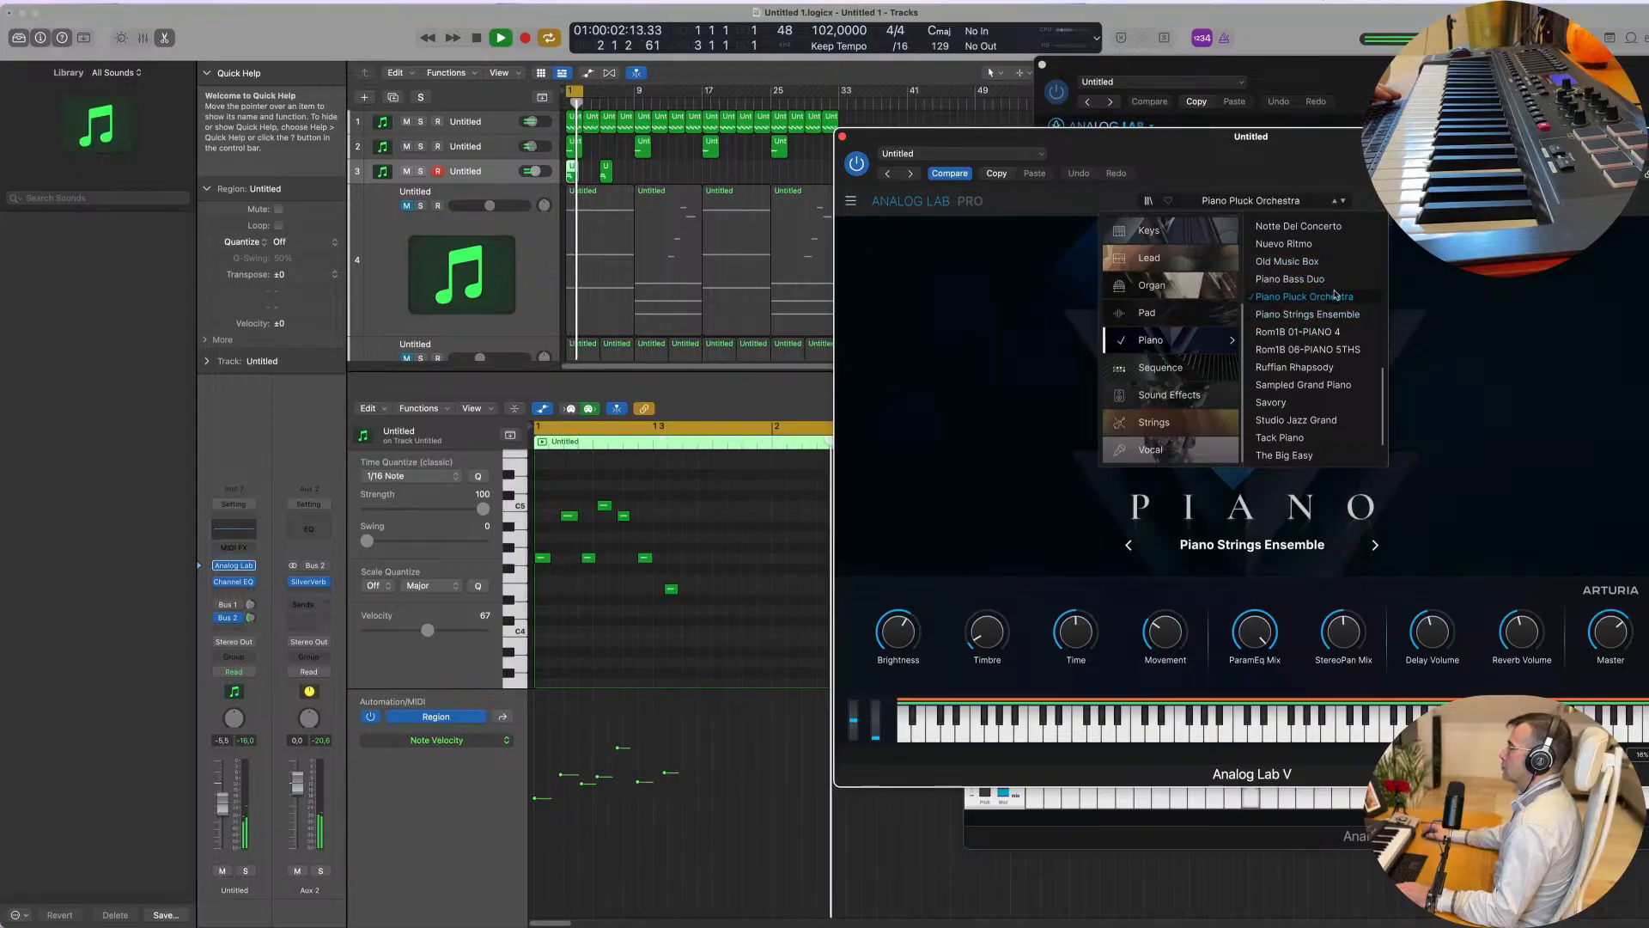
scroll(1340, 258, "up", 1)
scroll(1332, 292, "up", 4)
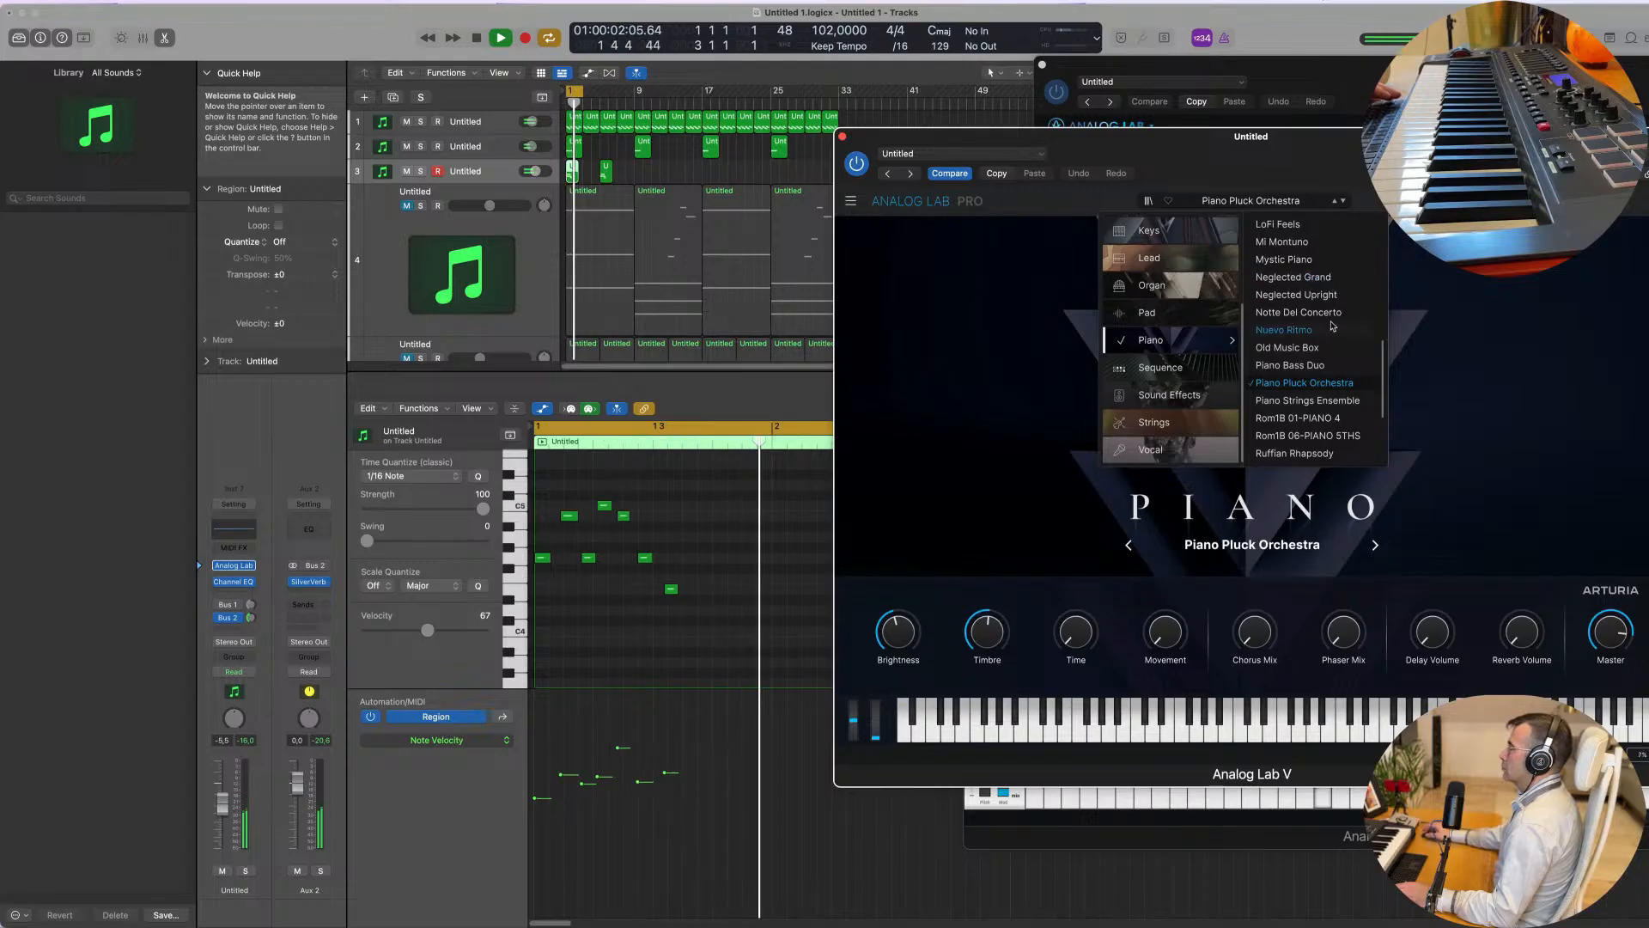
Step: Close the preset list and the piano instrument window, and extend the cycle area to bar 9
left_click(999, 411)
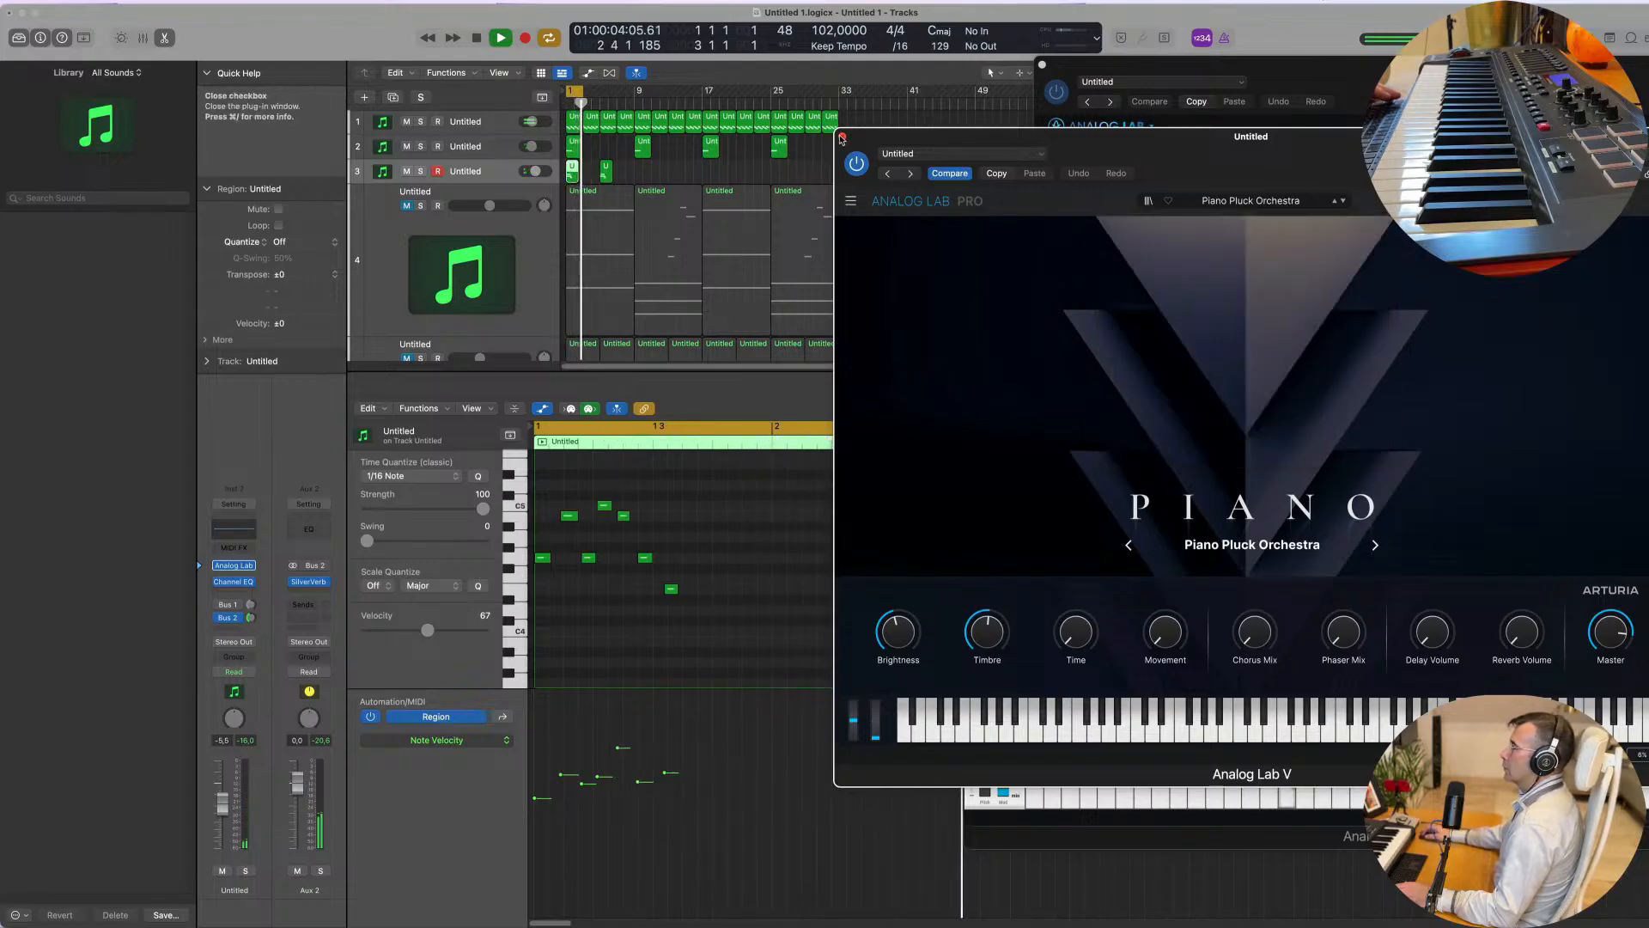
left_click(842, 136)
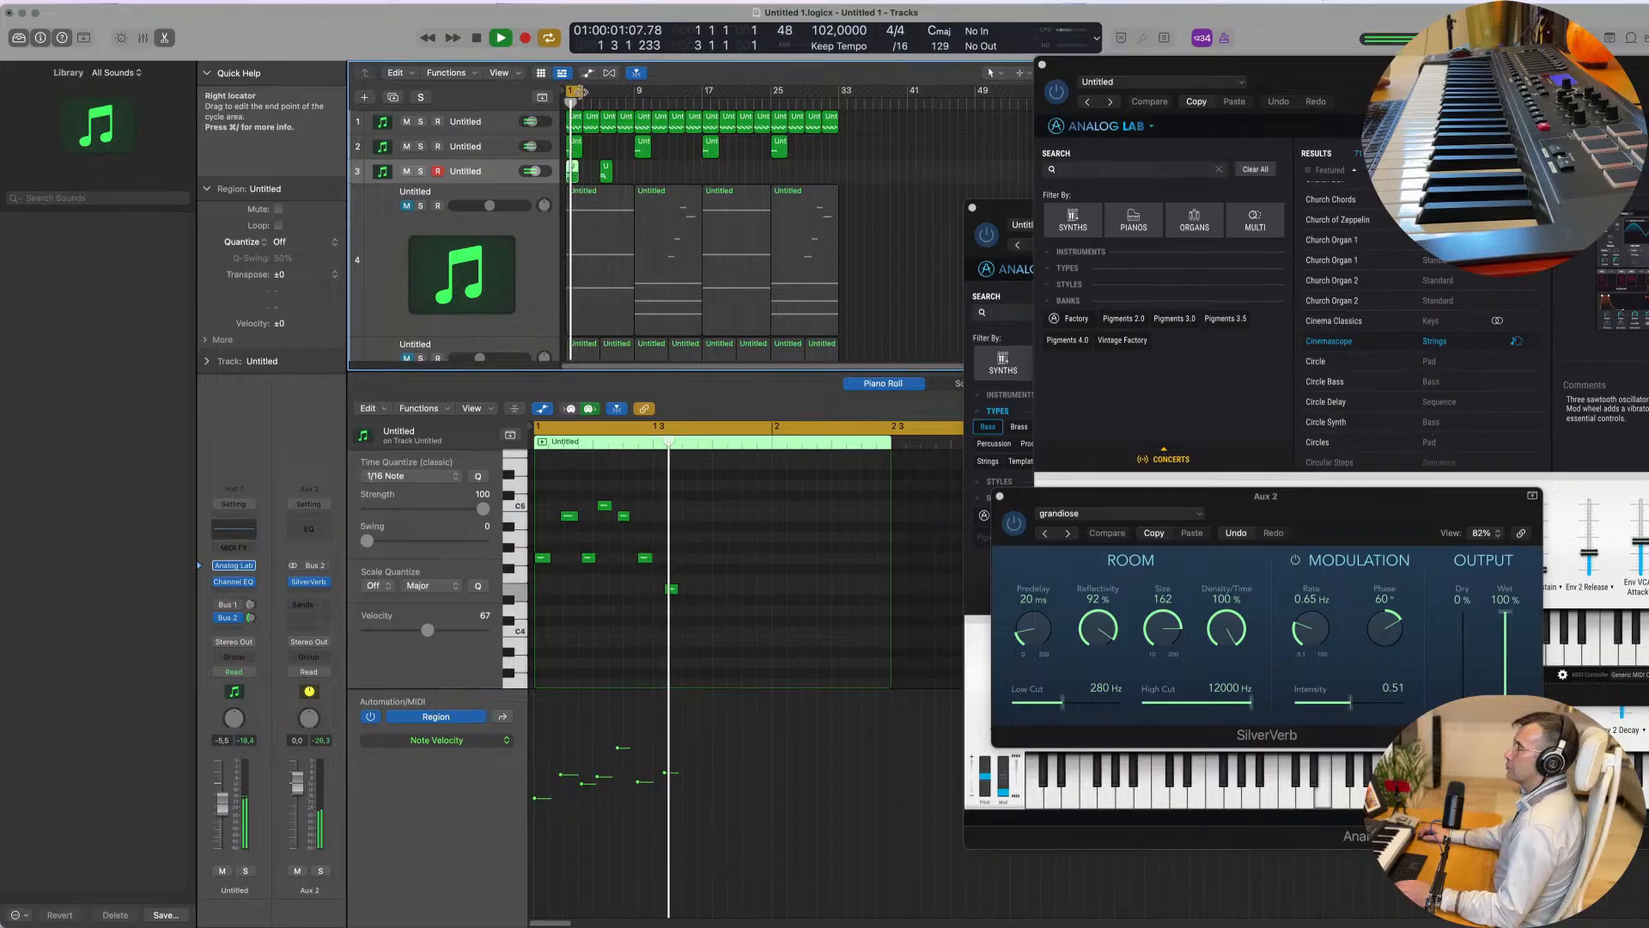
left_click_drag(584, 90, 635, 89)
Step: Move the last note (E4) of the track 3 phrase to position 1 3 2 1 and play it back
scroll(623, 602, "up", 5)
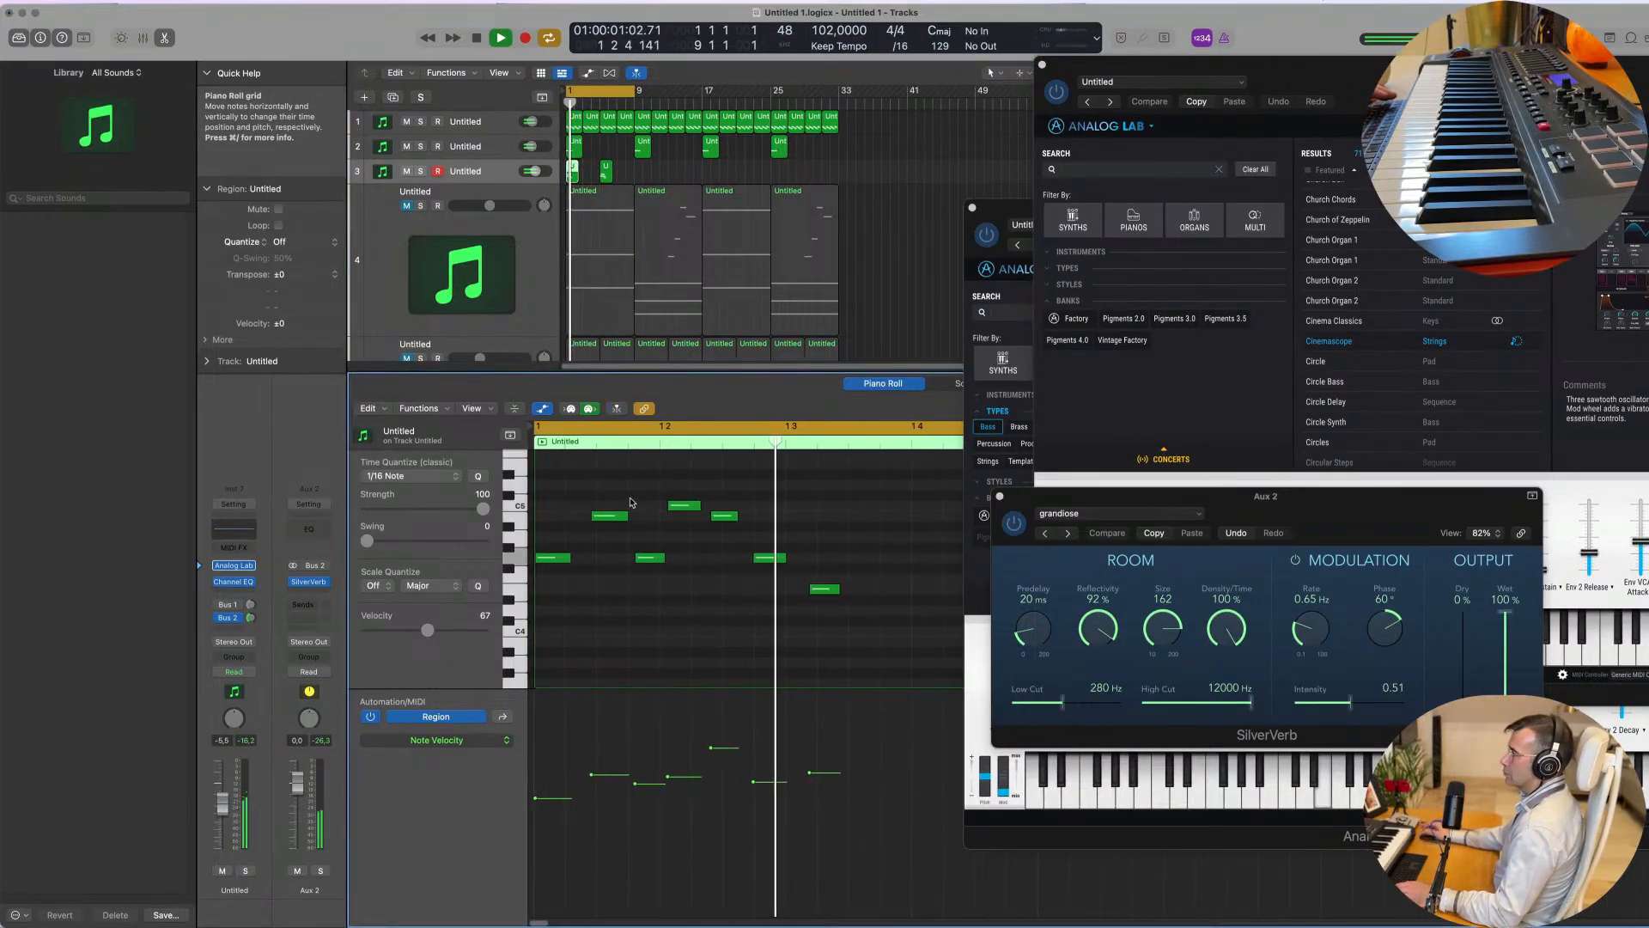
scroll(679, 496, "down", 5)
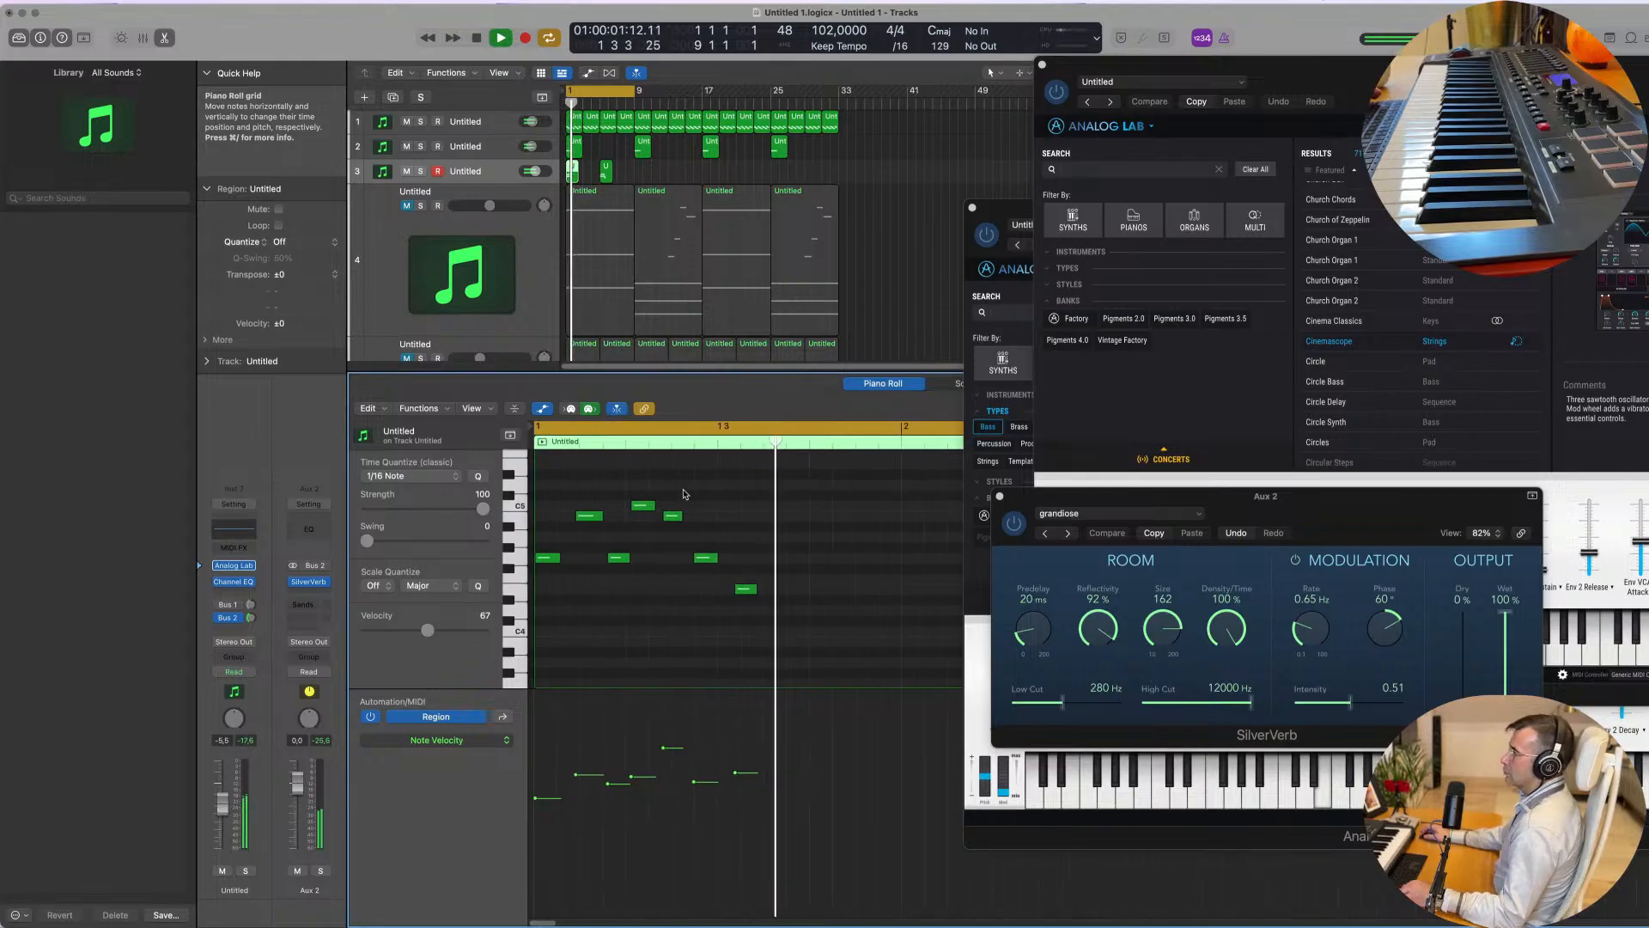
left_click(688, 590)
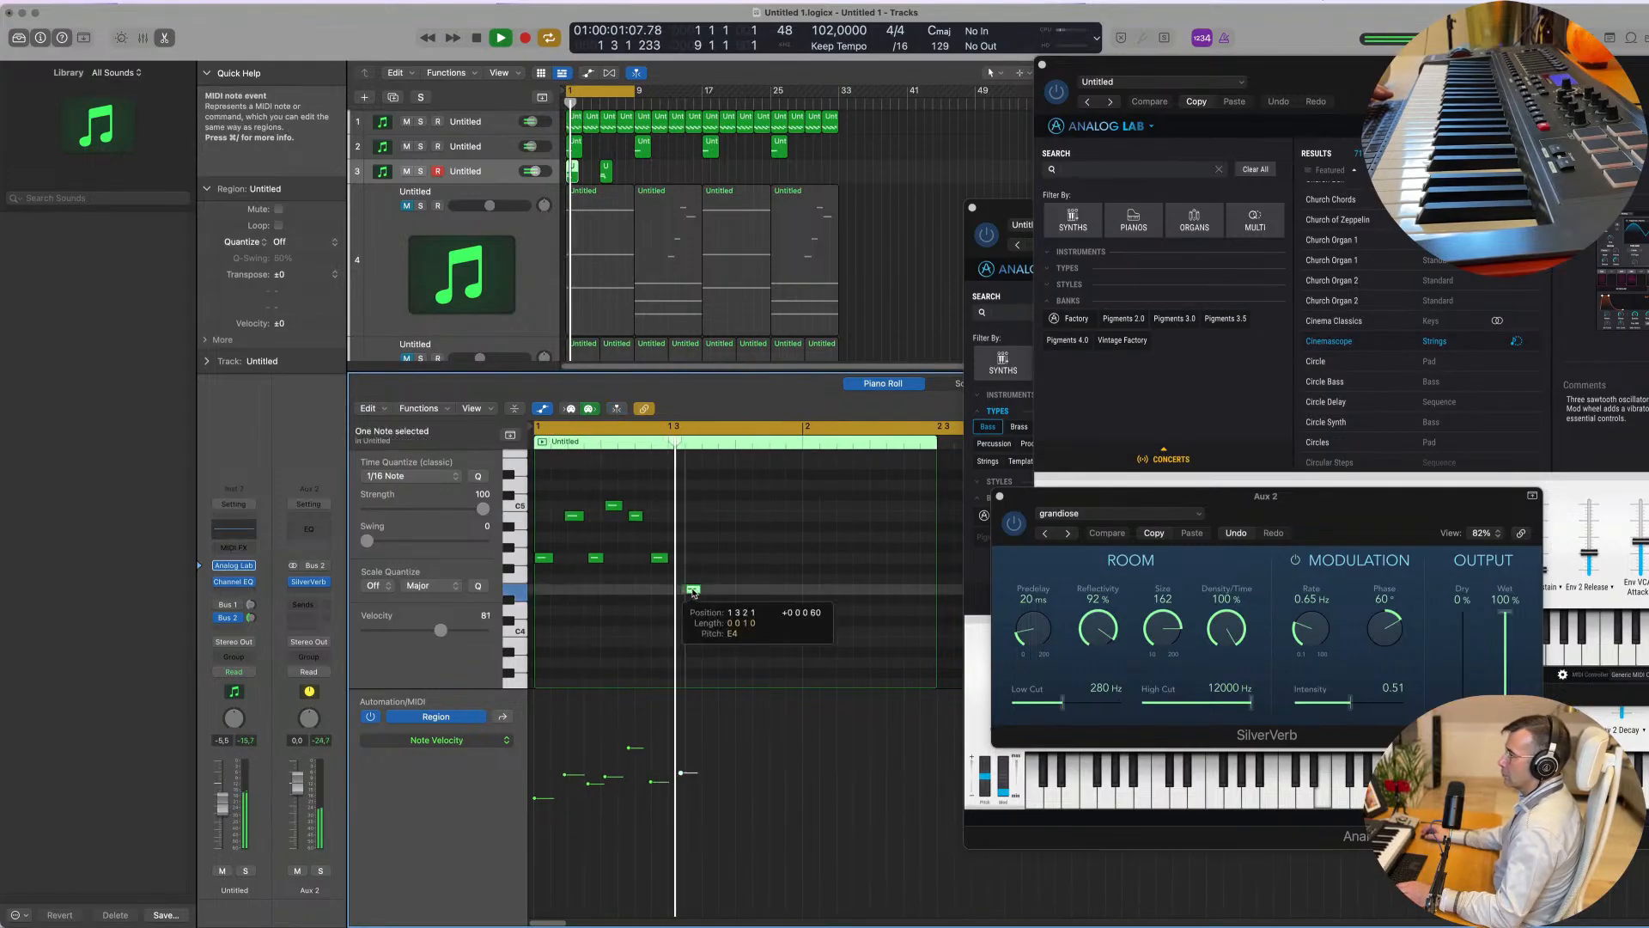
scroll(683, 602, "up", 3)
scroll(679, 612, "left", 1)
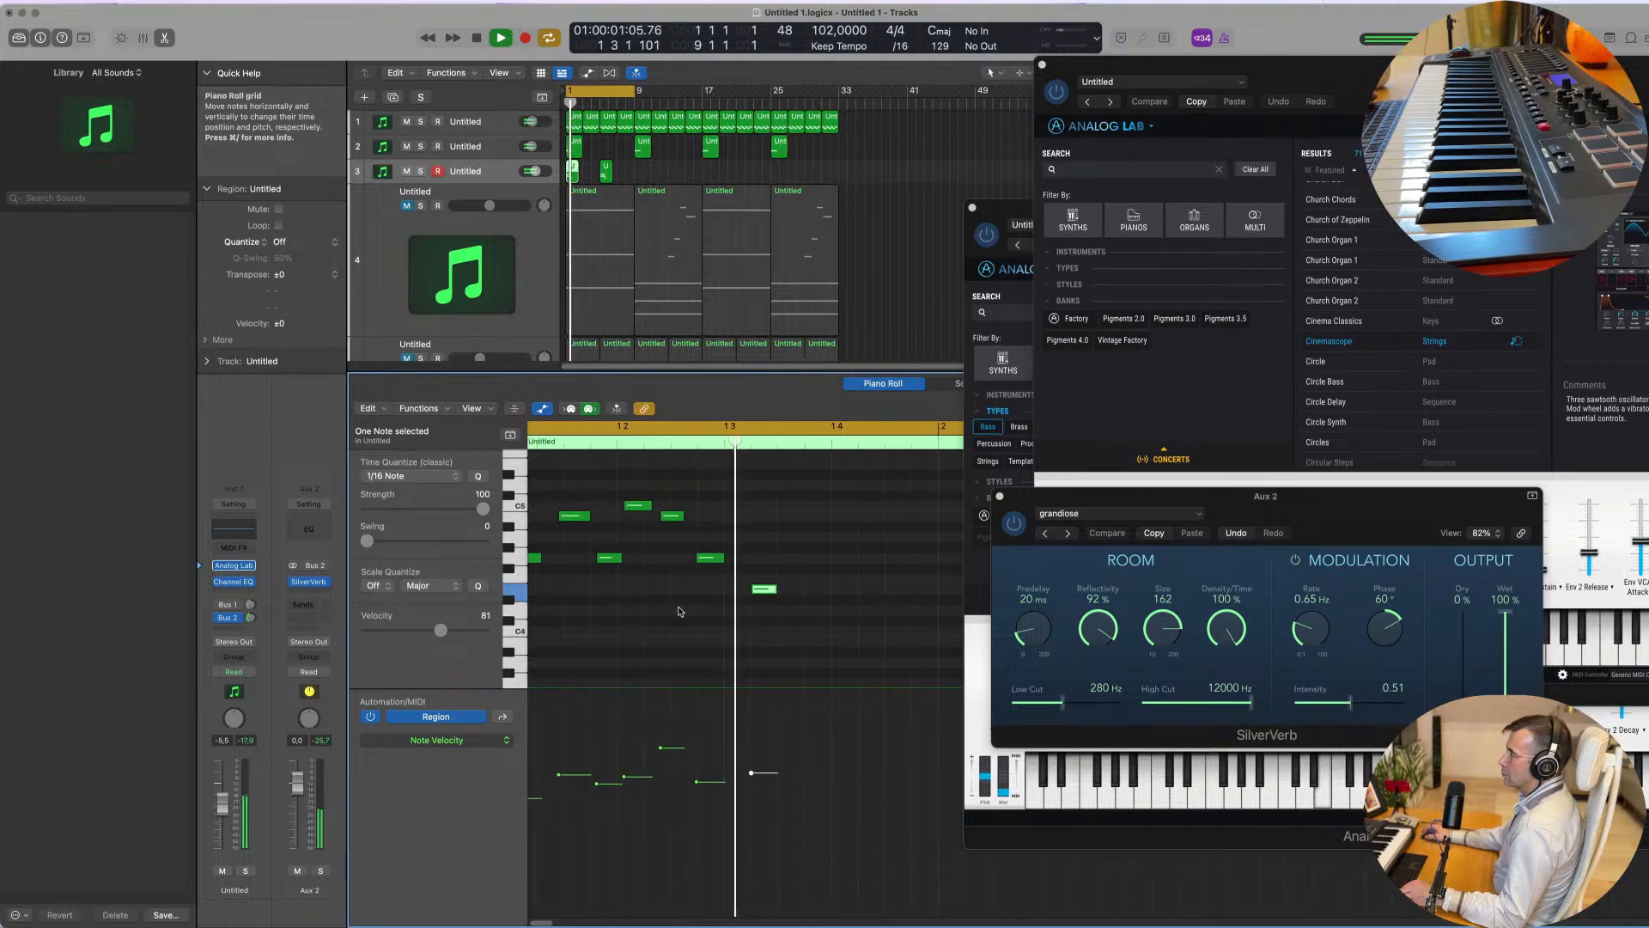
scroll(677, 612, "down", 1)
key("space")
key("space")
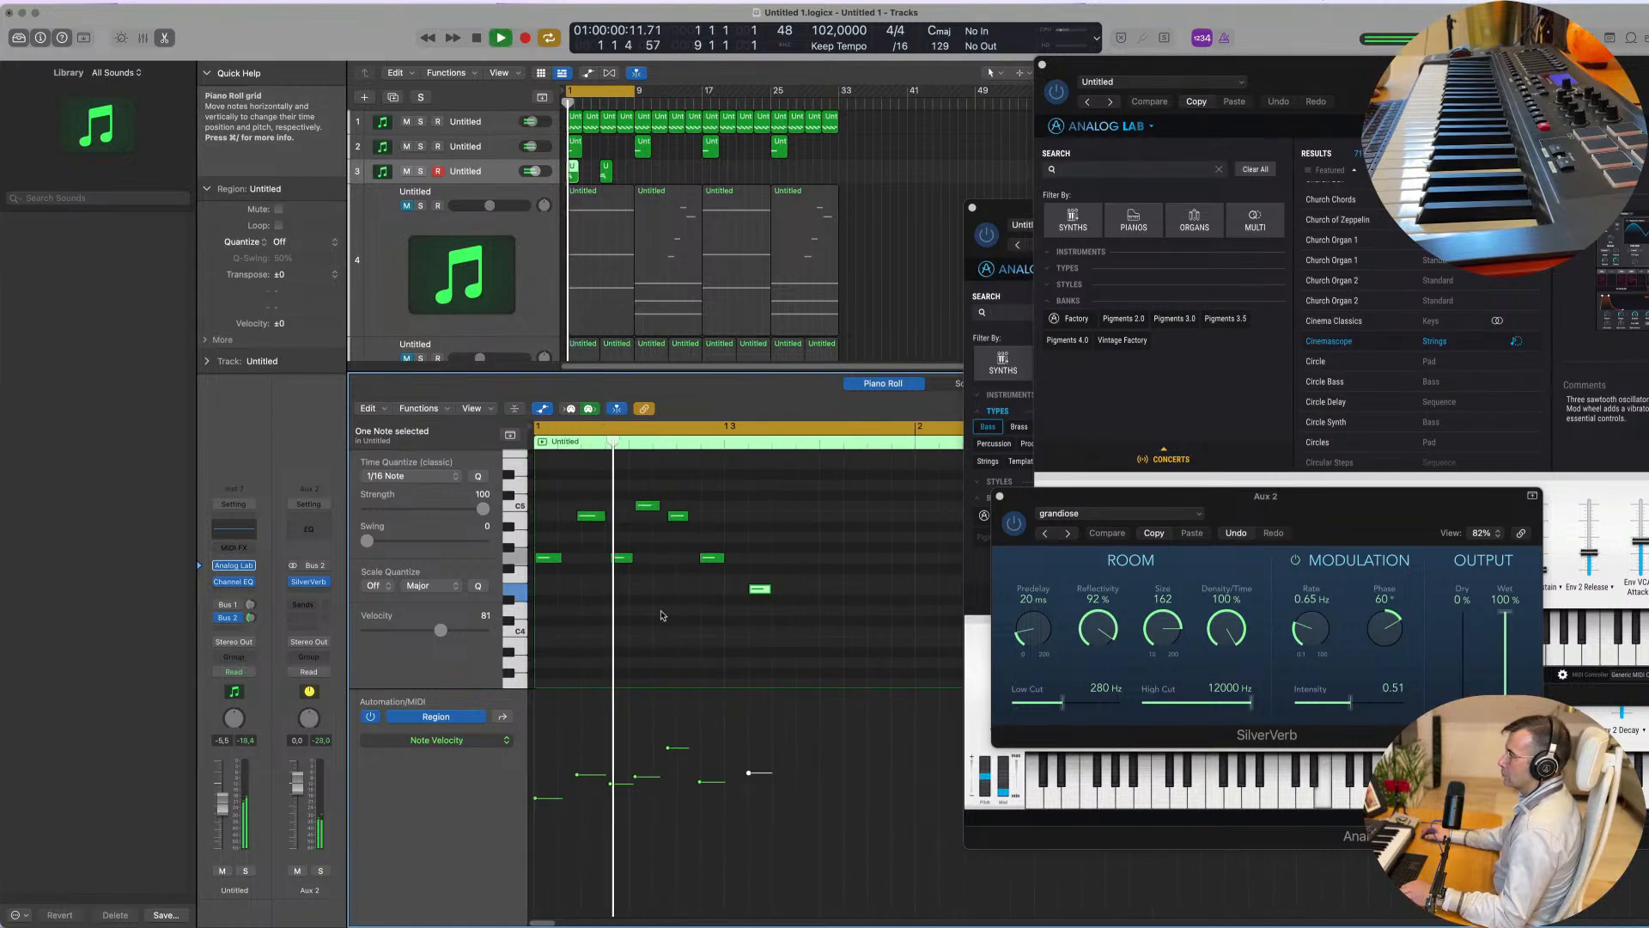
key("space")
key("space")
Step: Shift the first B4 note of the track 3 phrase about 40 ticks later and the second G4 note slightly earlier, checking by playback
left_click_drag(587, 518, 593, 517)
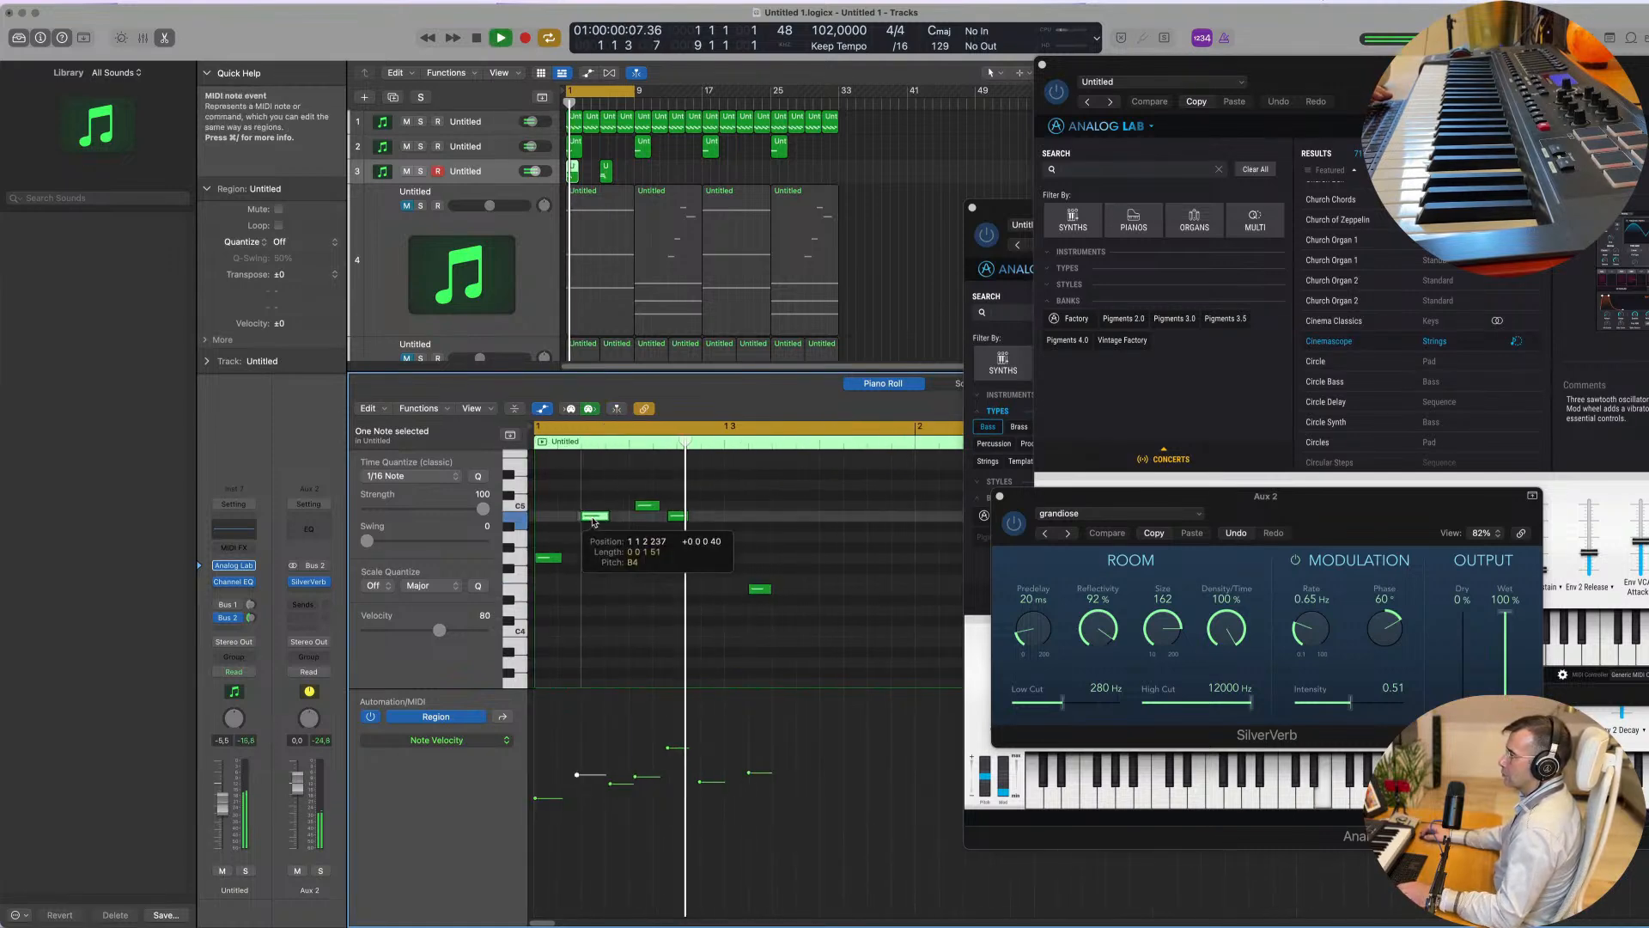
key("space")
key("space")
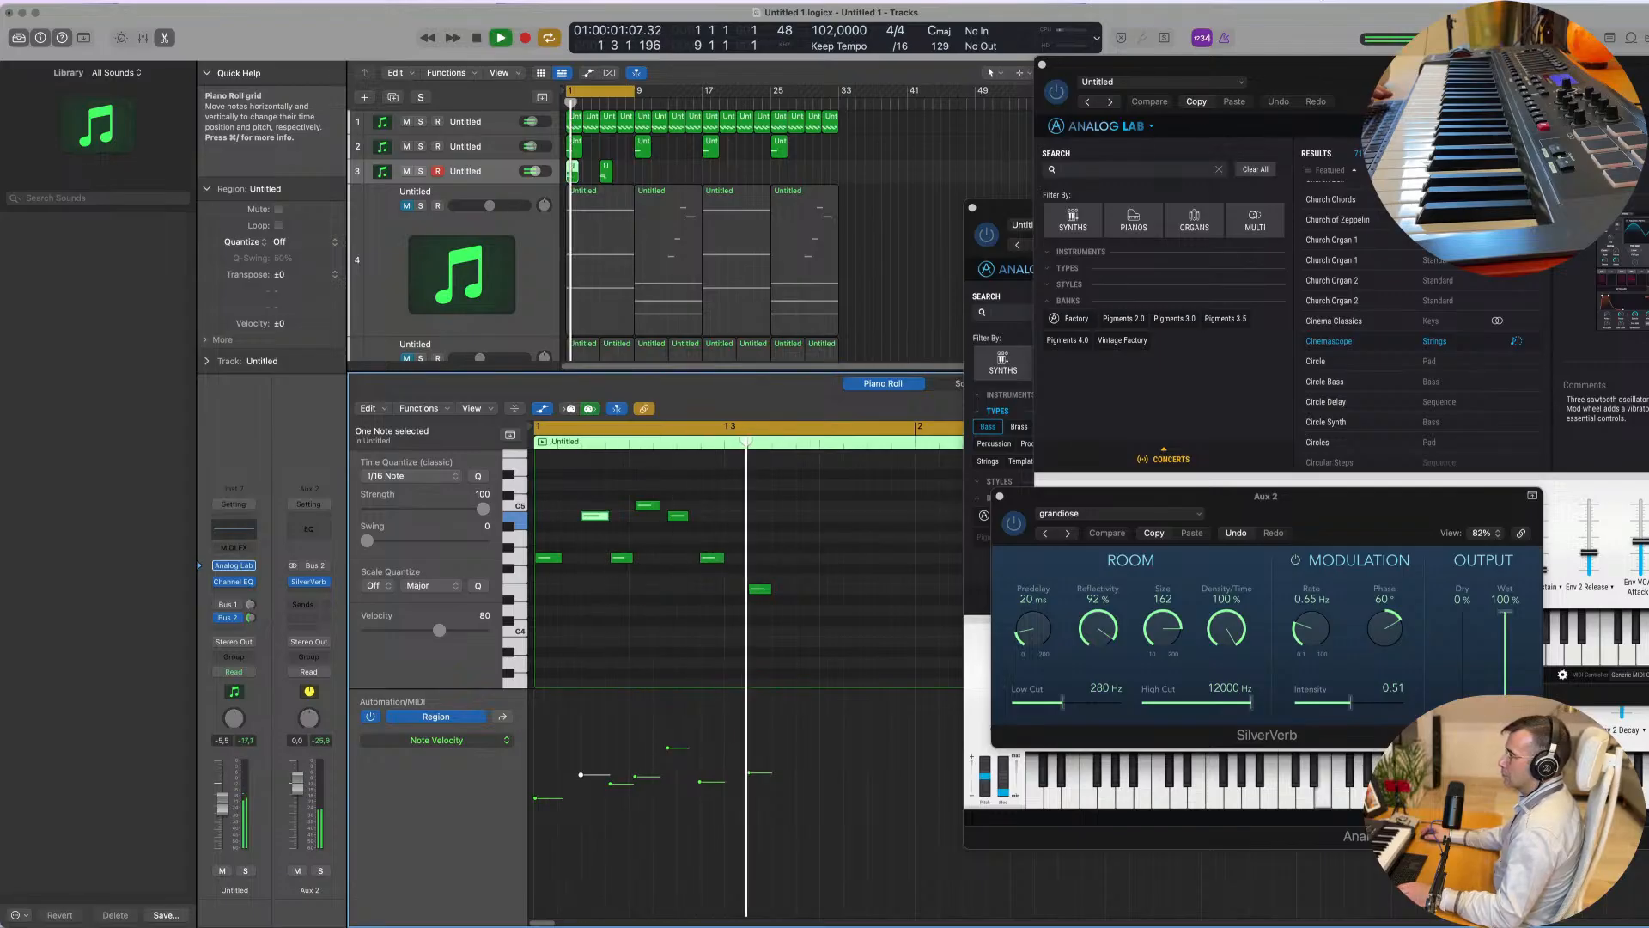
left_click_drag(621, 558, 617, 558)
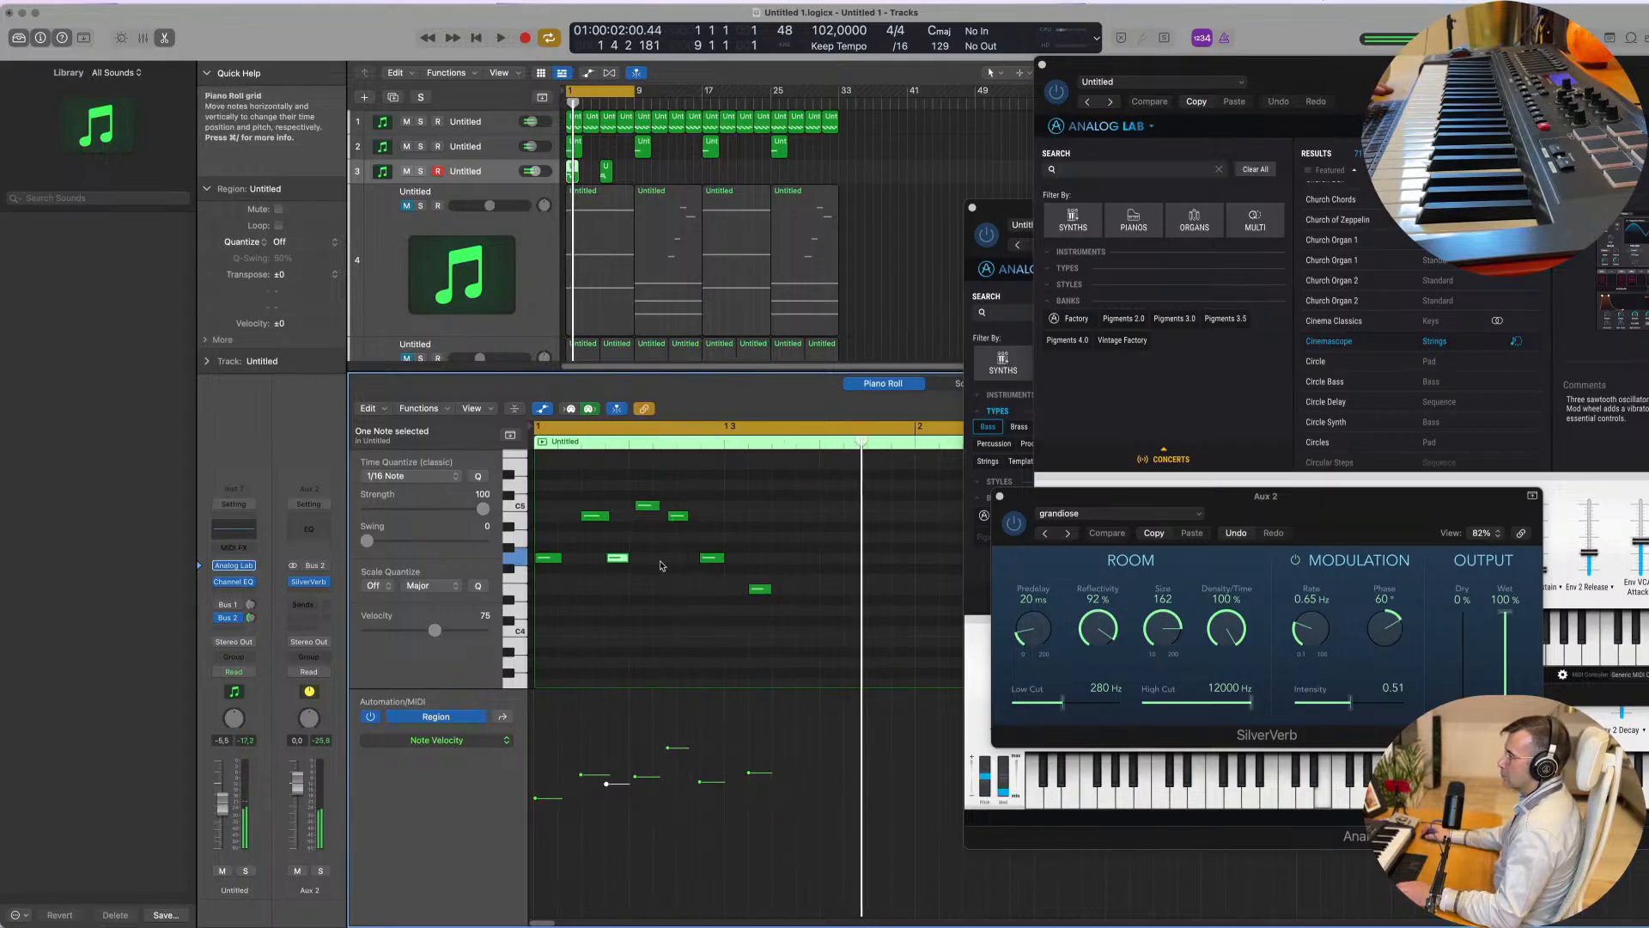
key("space")
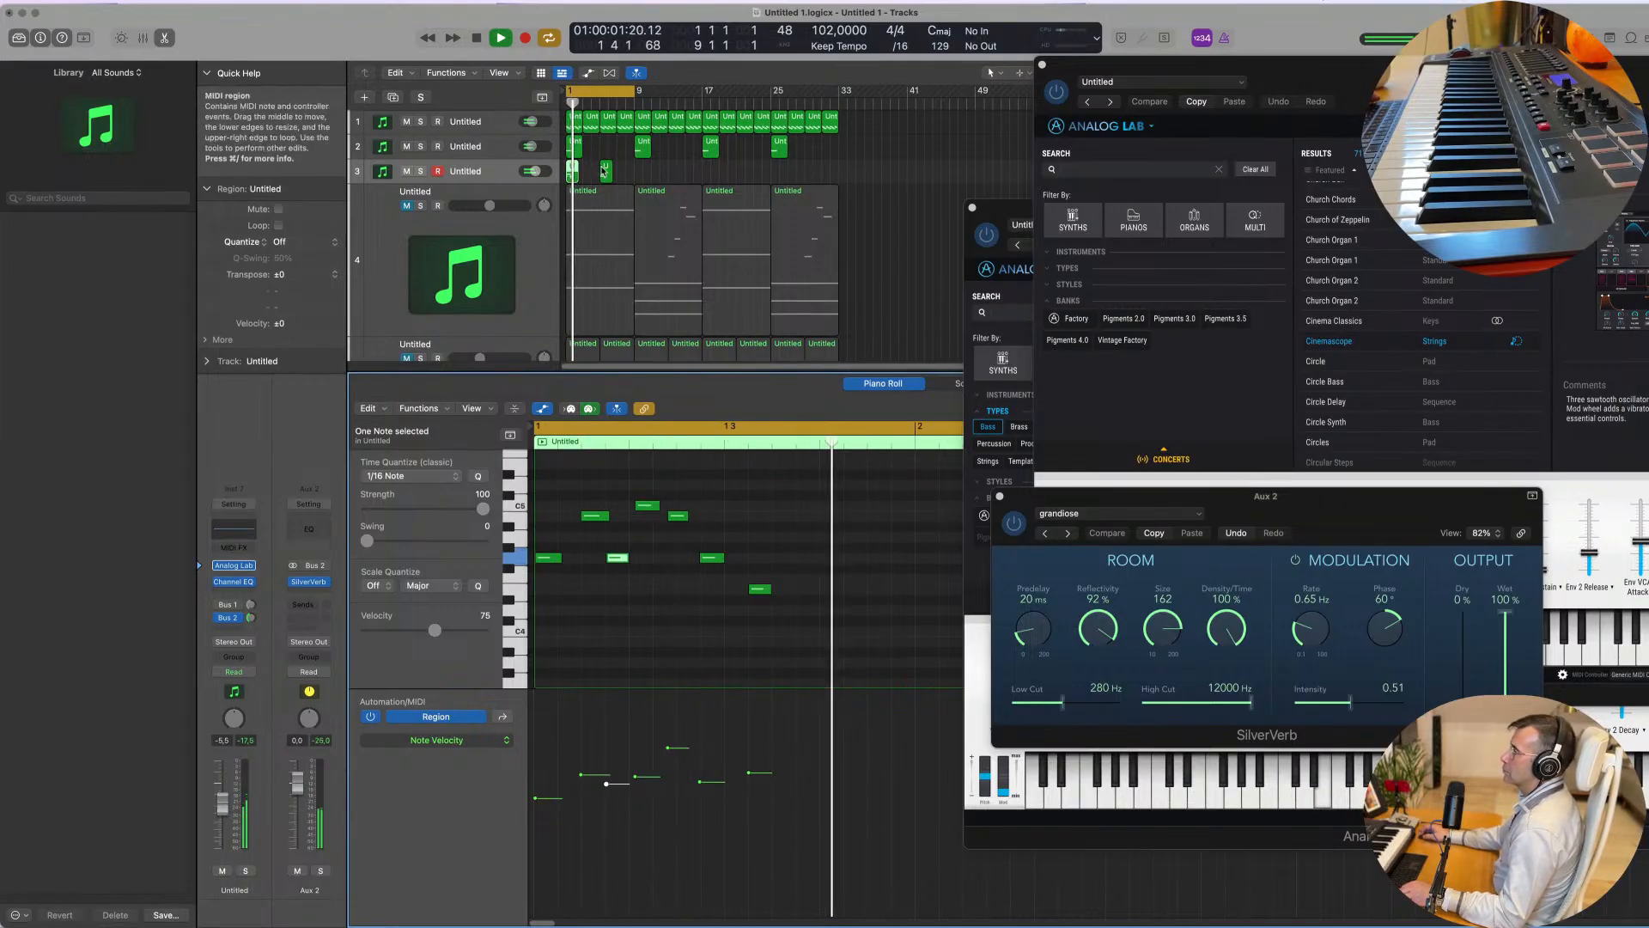
Step: Delete the second track 3 region at bar 5 and restart playback from the beginning
left_click(612, 179)
scroll(615, 189, "down", 7)
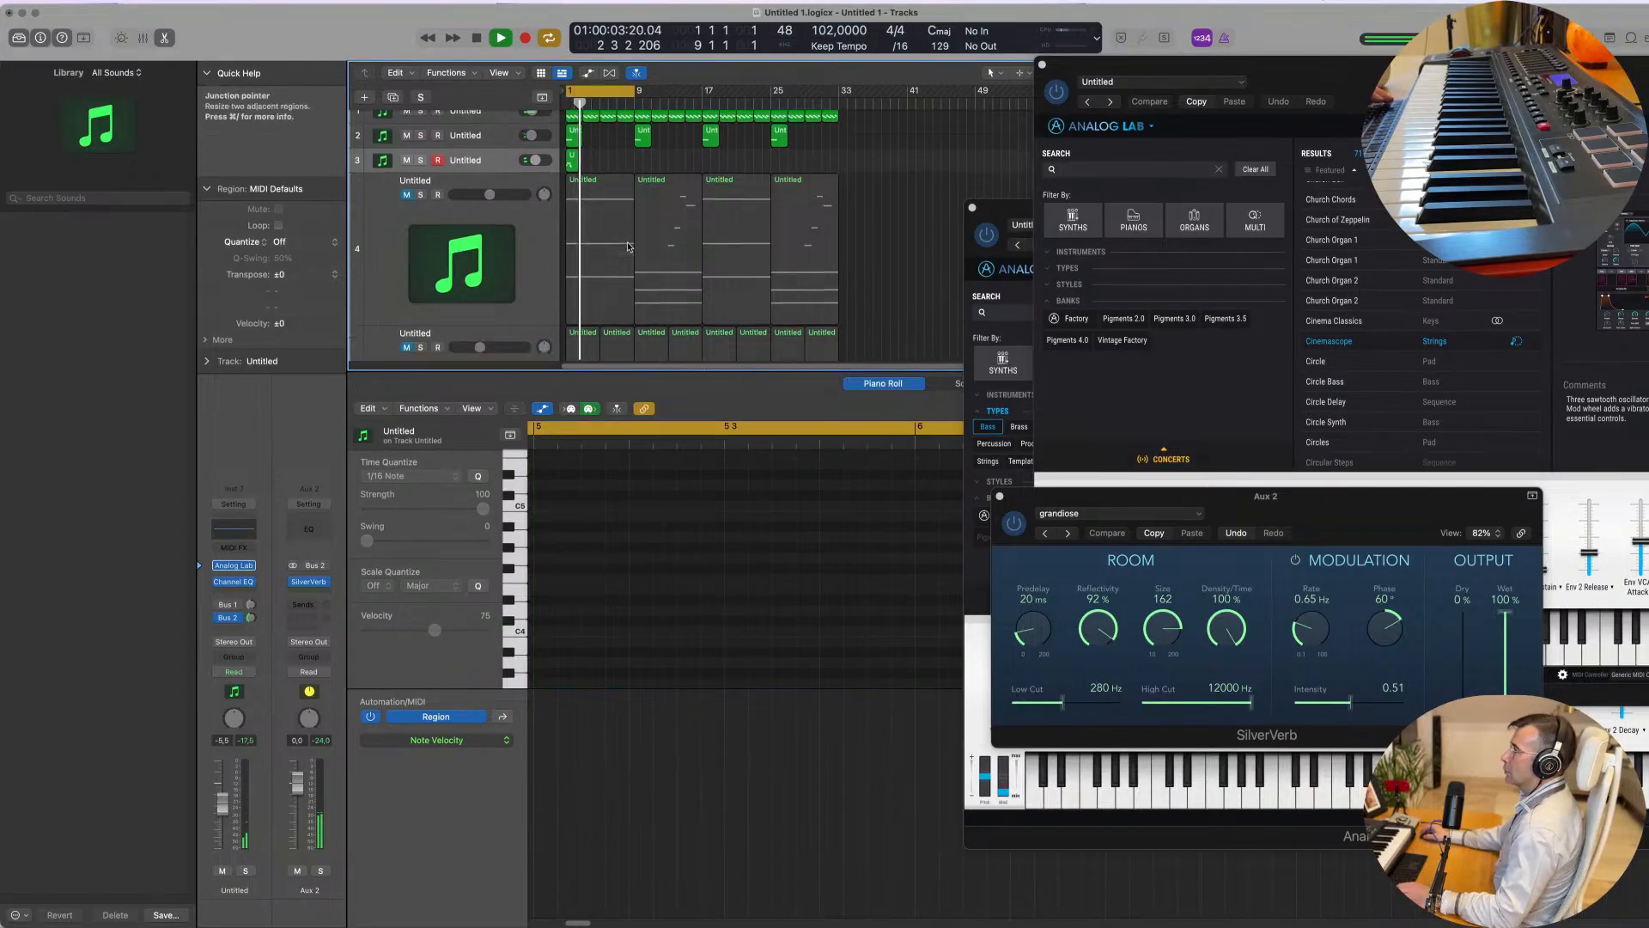
key("Return")
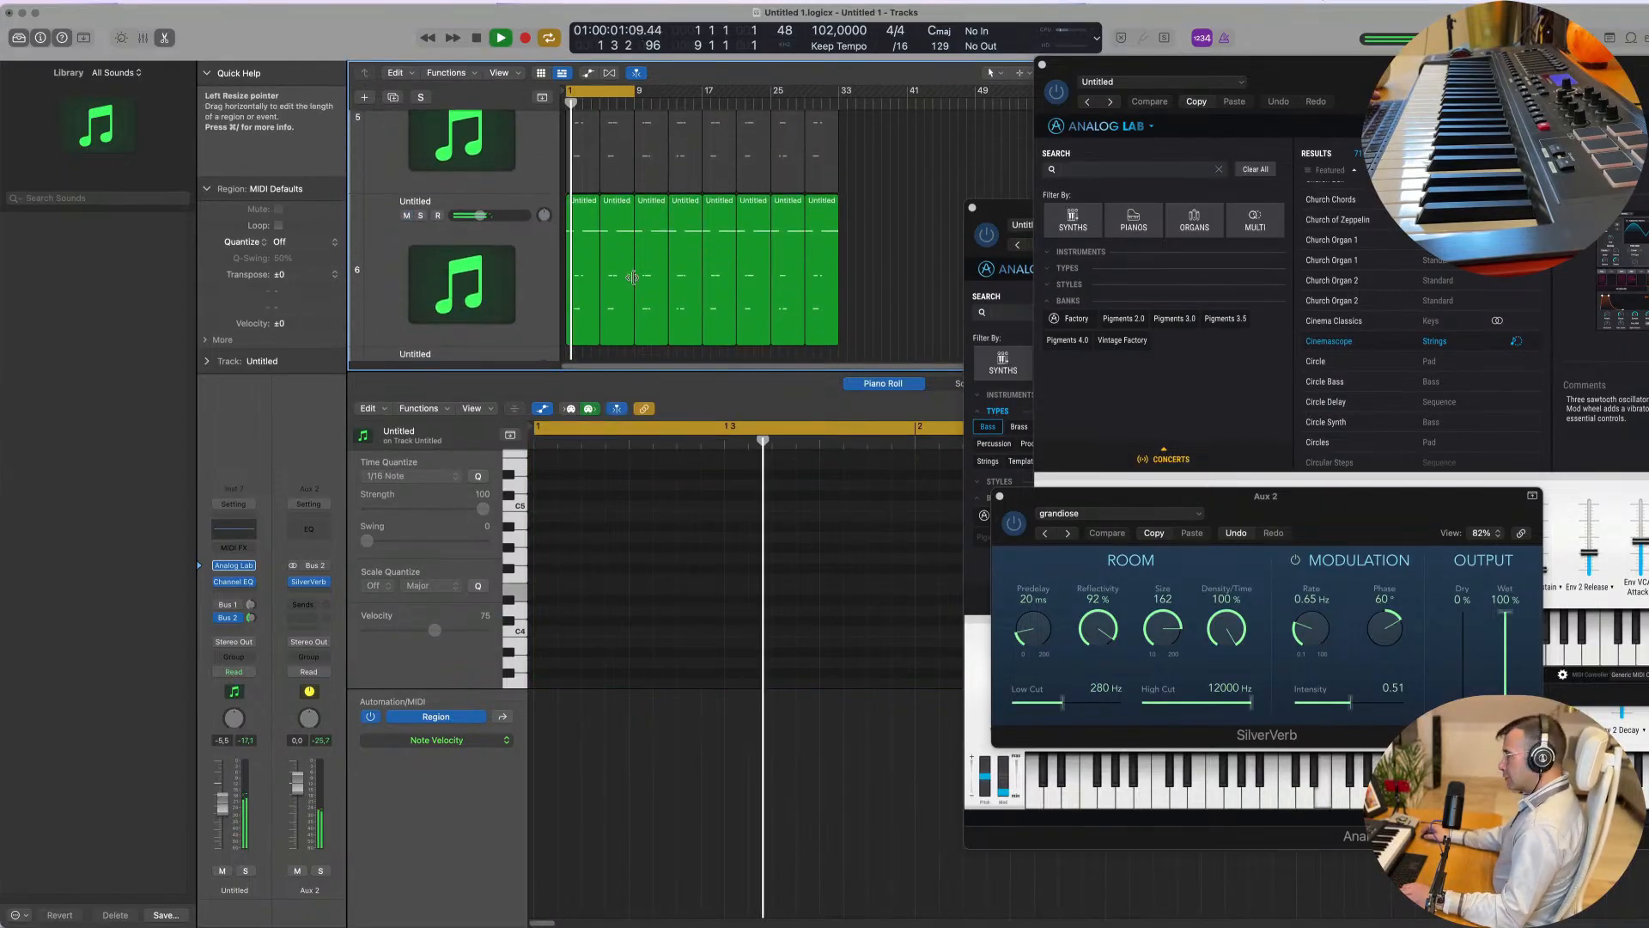
Step: Open the first region on track 6 in the Piano Roll and stop playback
key("x")
key("x")
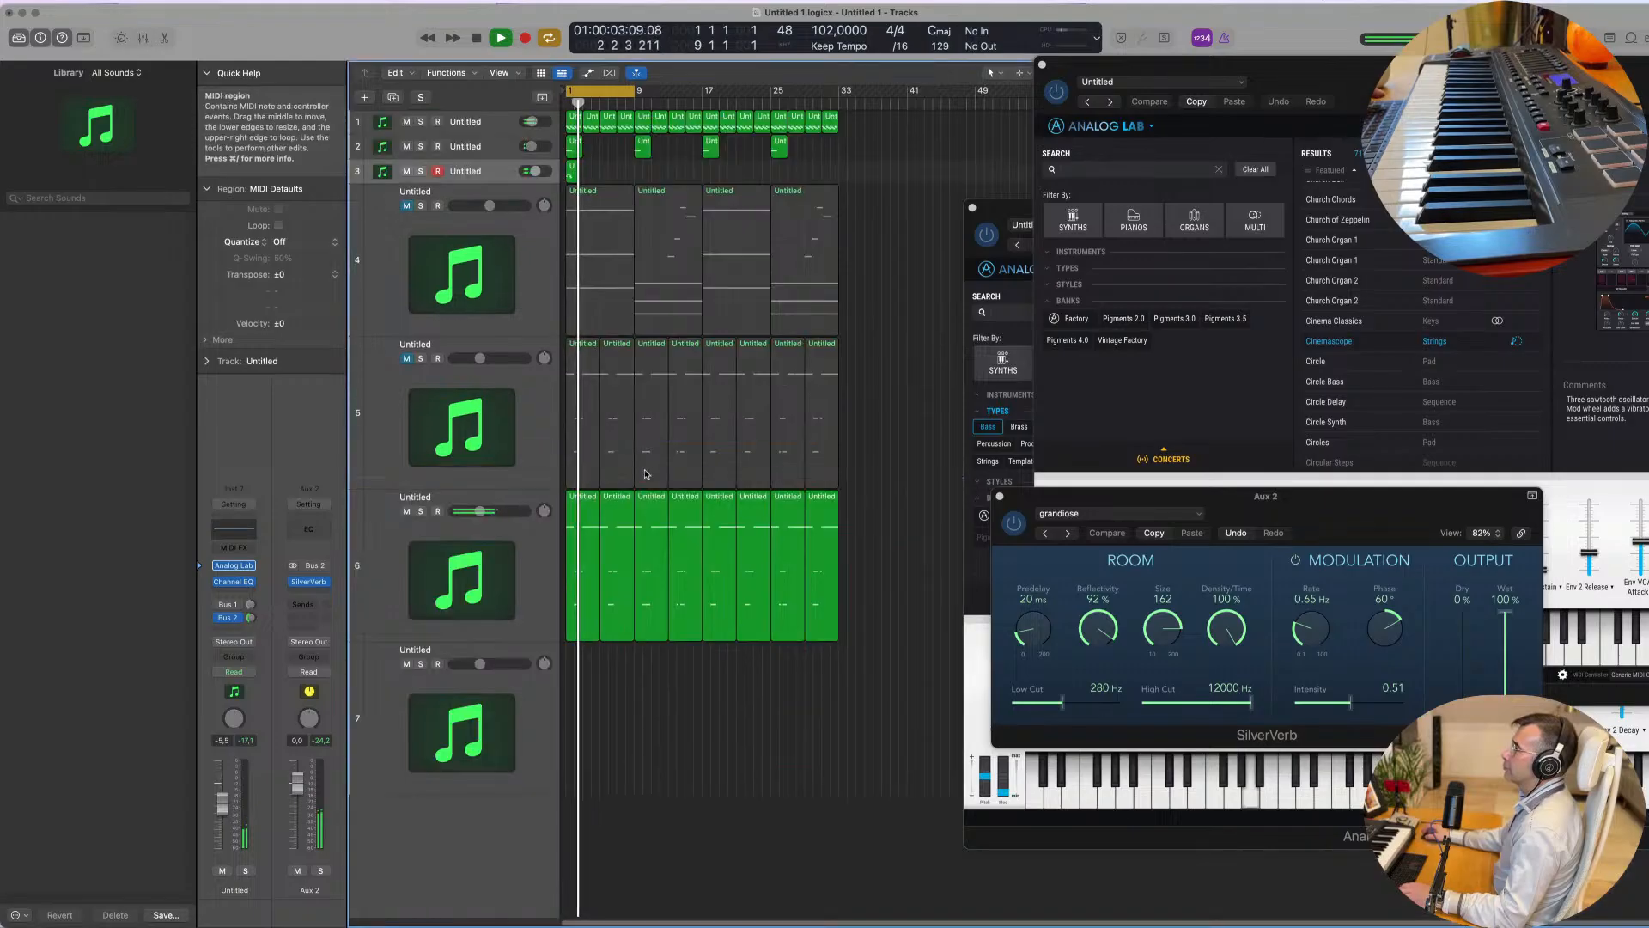
left_click(582, 524)
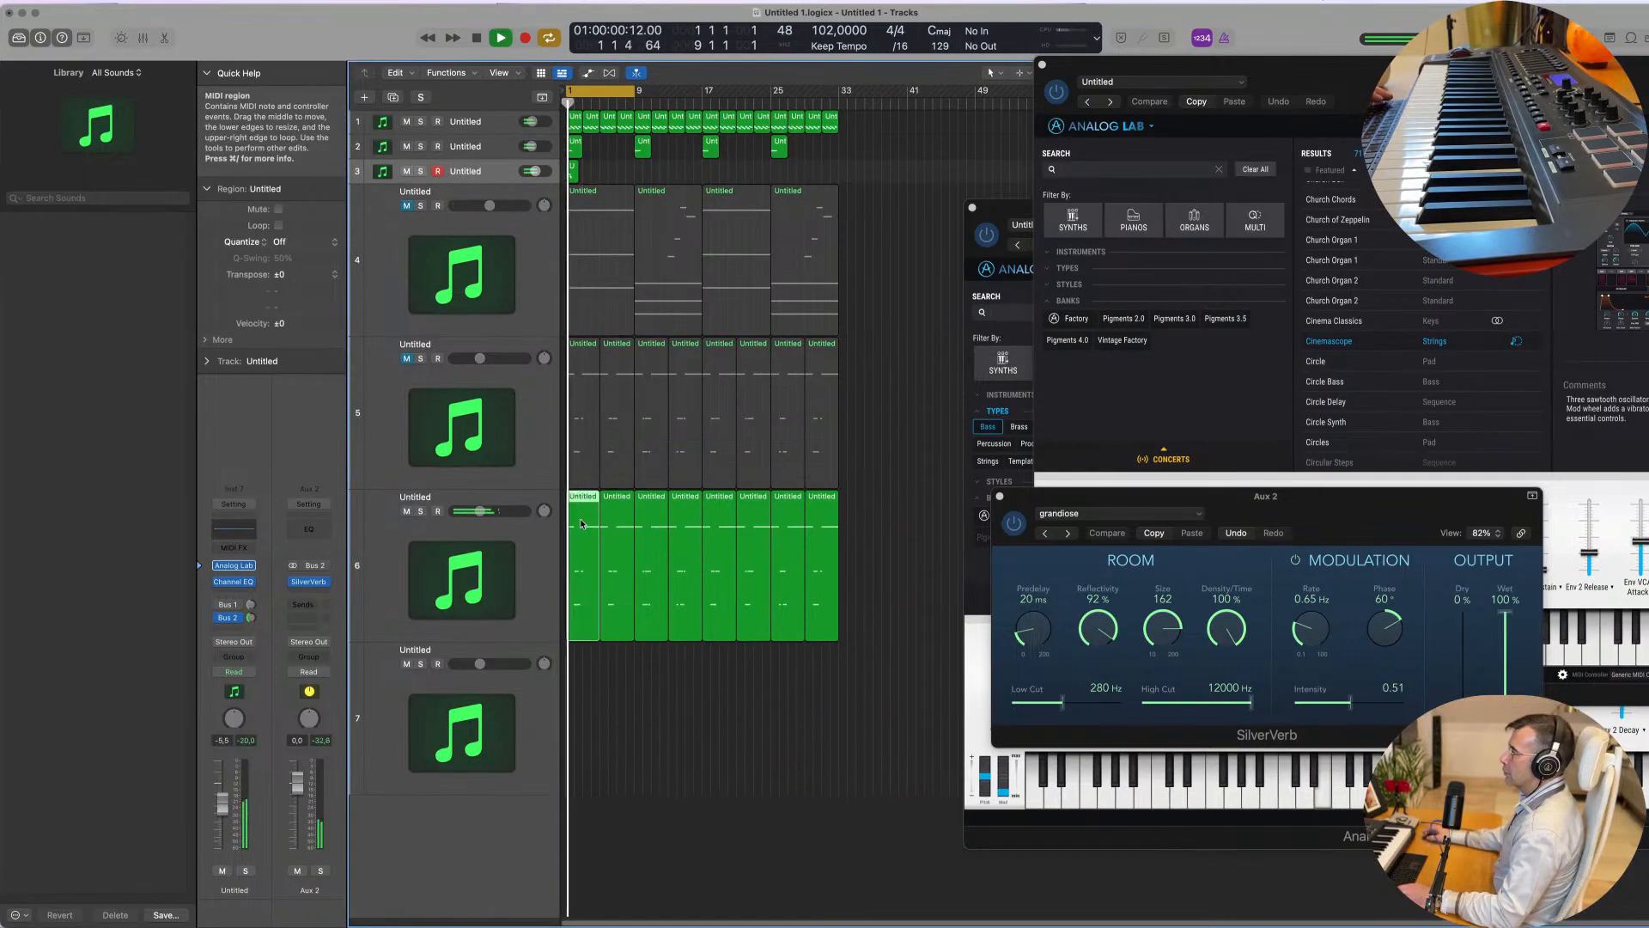
double_click(581, 524)
key("space")
key("super+Left")
key("super+Left")
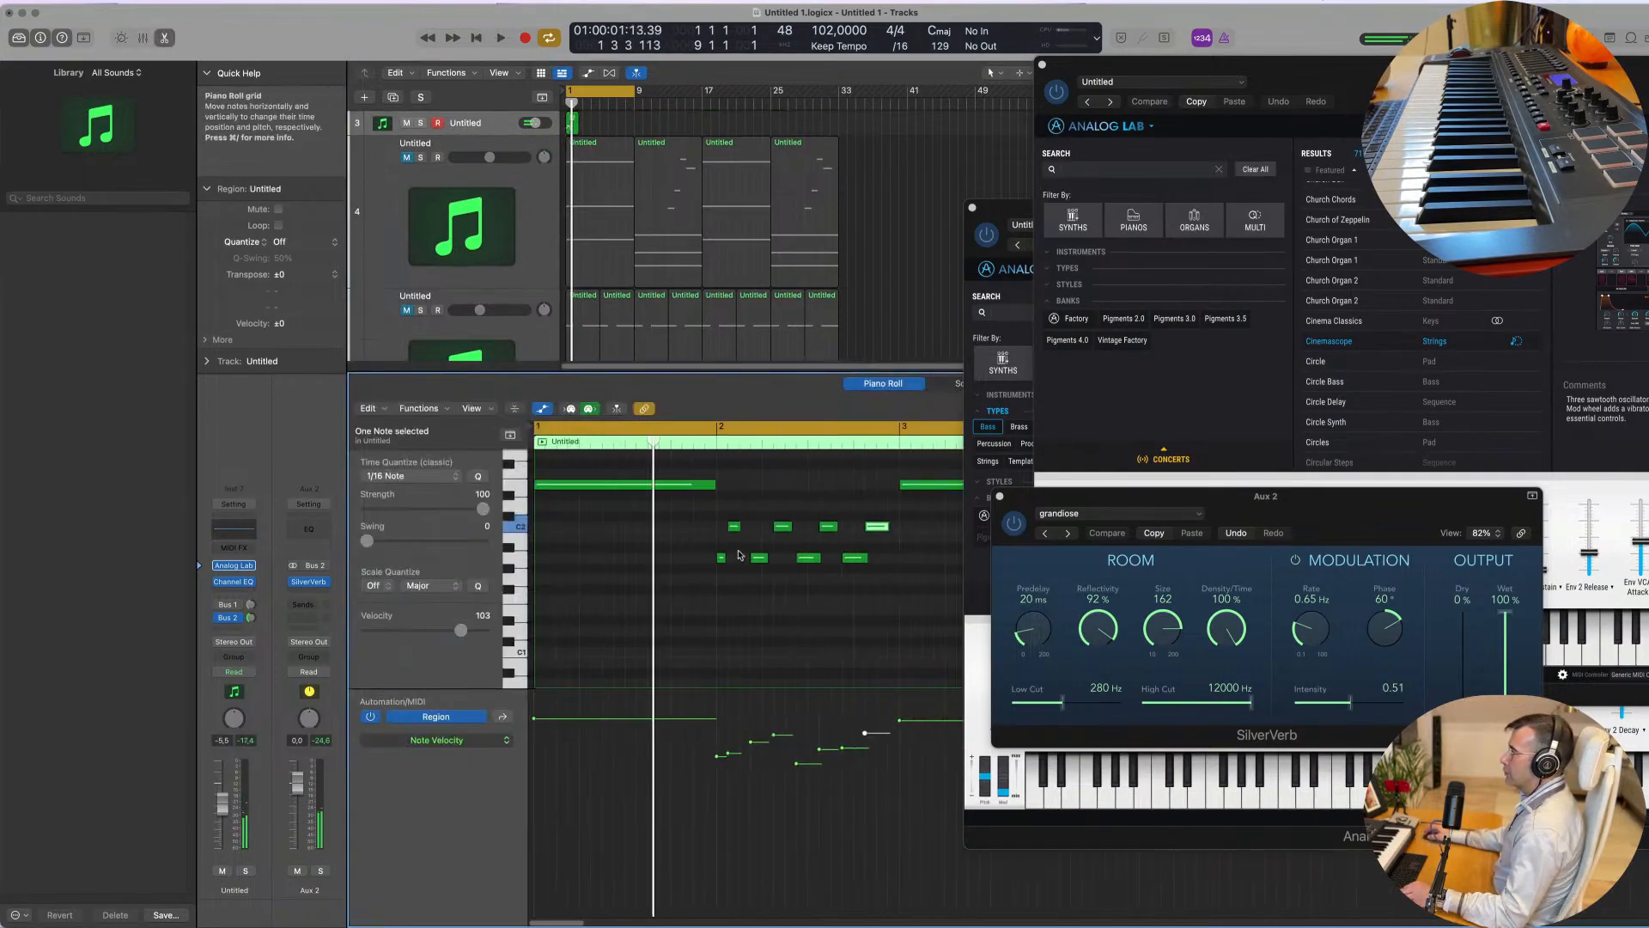
Step: Delete the eight short notes in bar 2 and the long note starting at bar 3 of the track 6 region
left_click_drag(688, 514, 1047, 658)
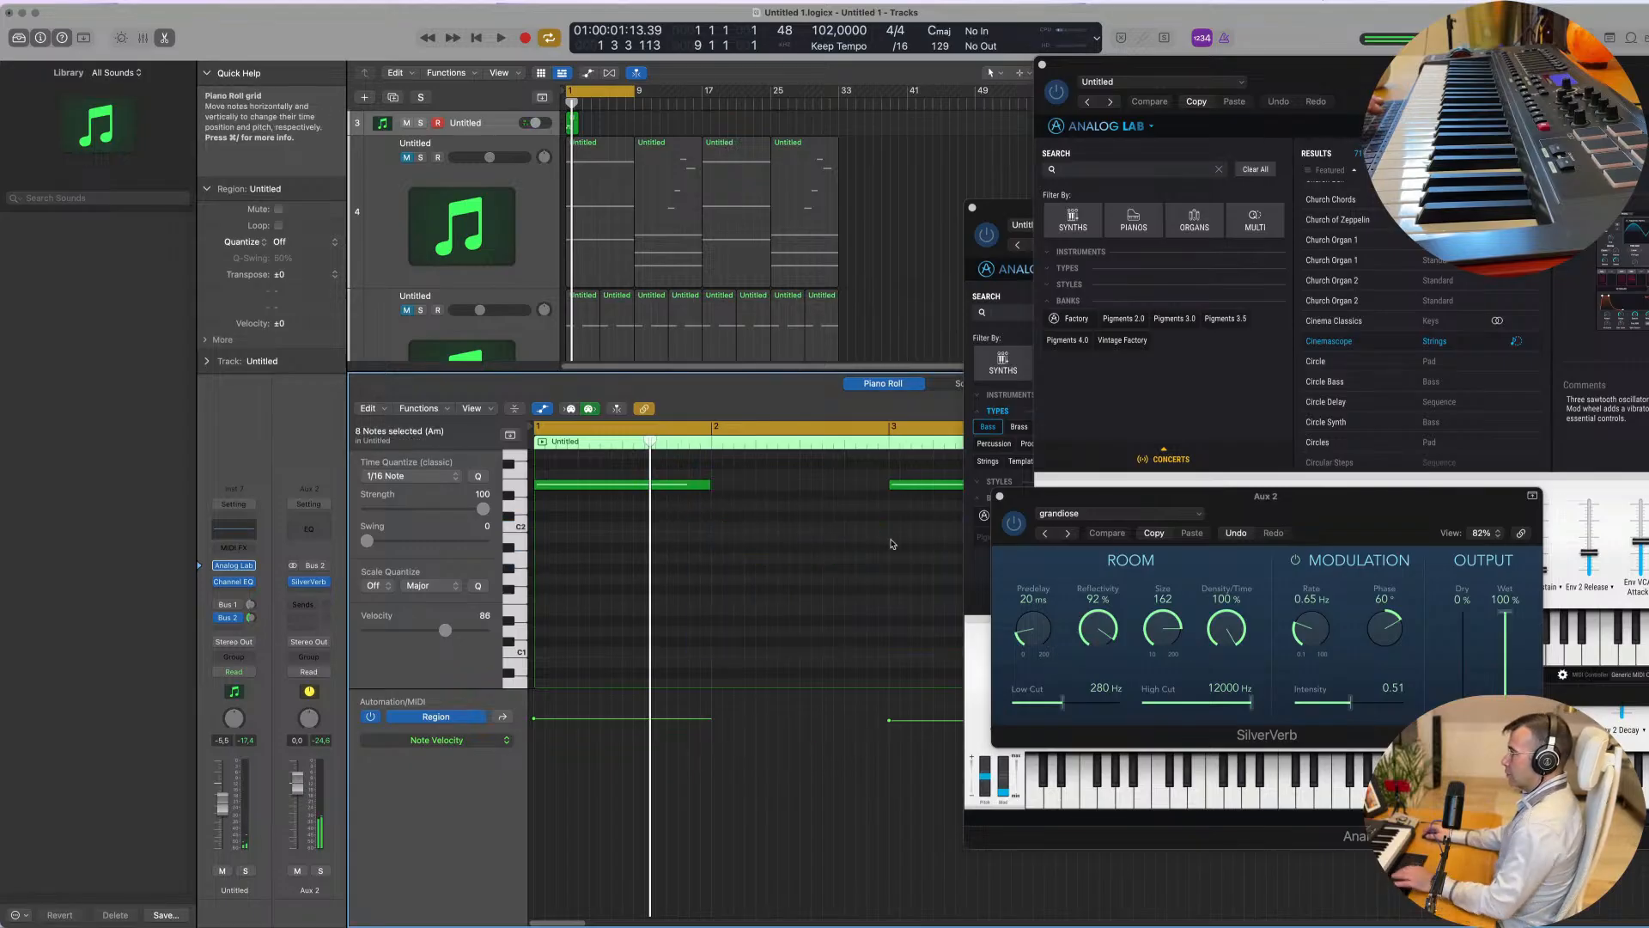
key("super+Left")
key("super+Left")
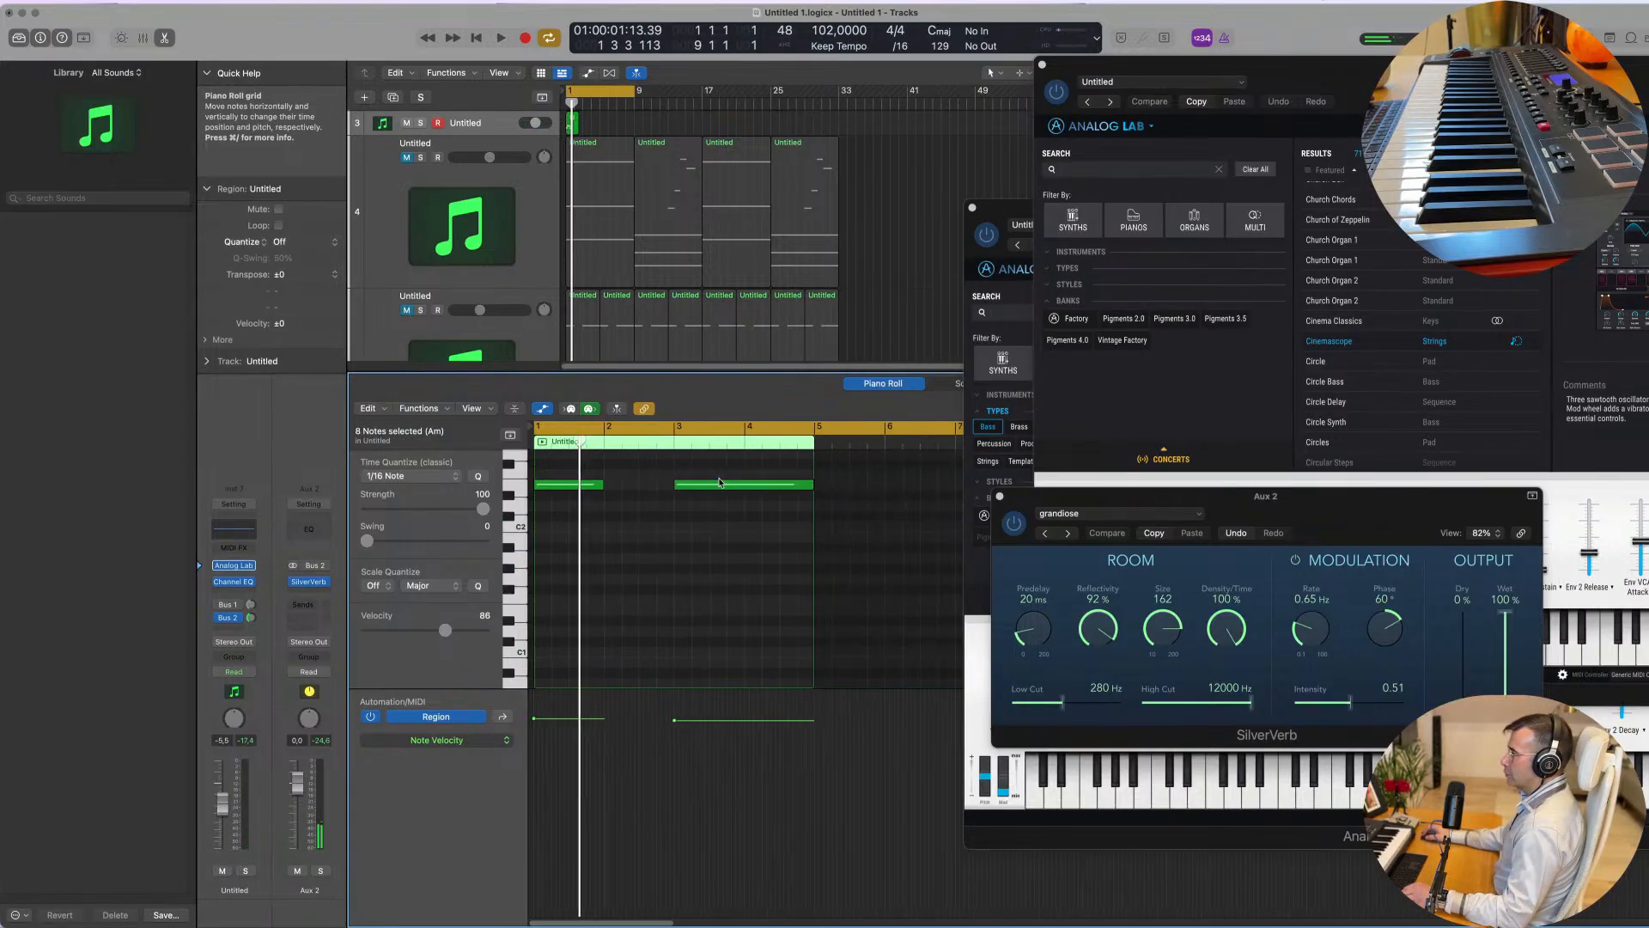
key("Delete")
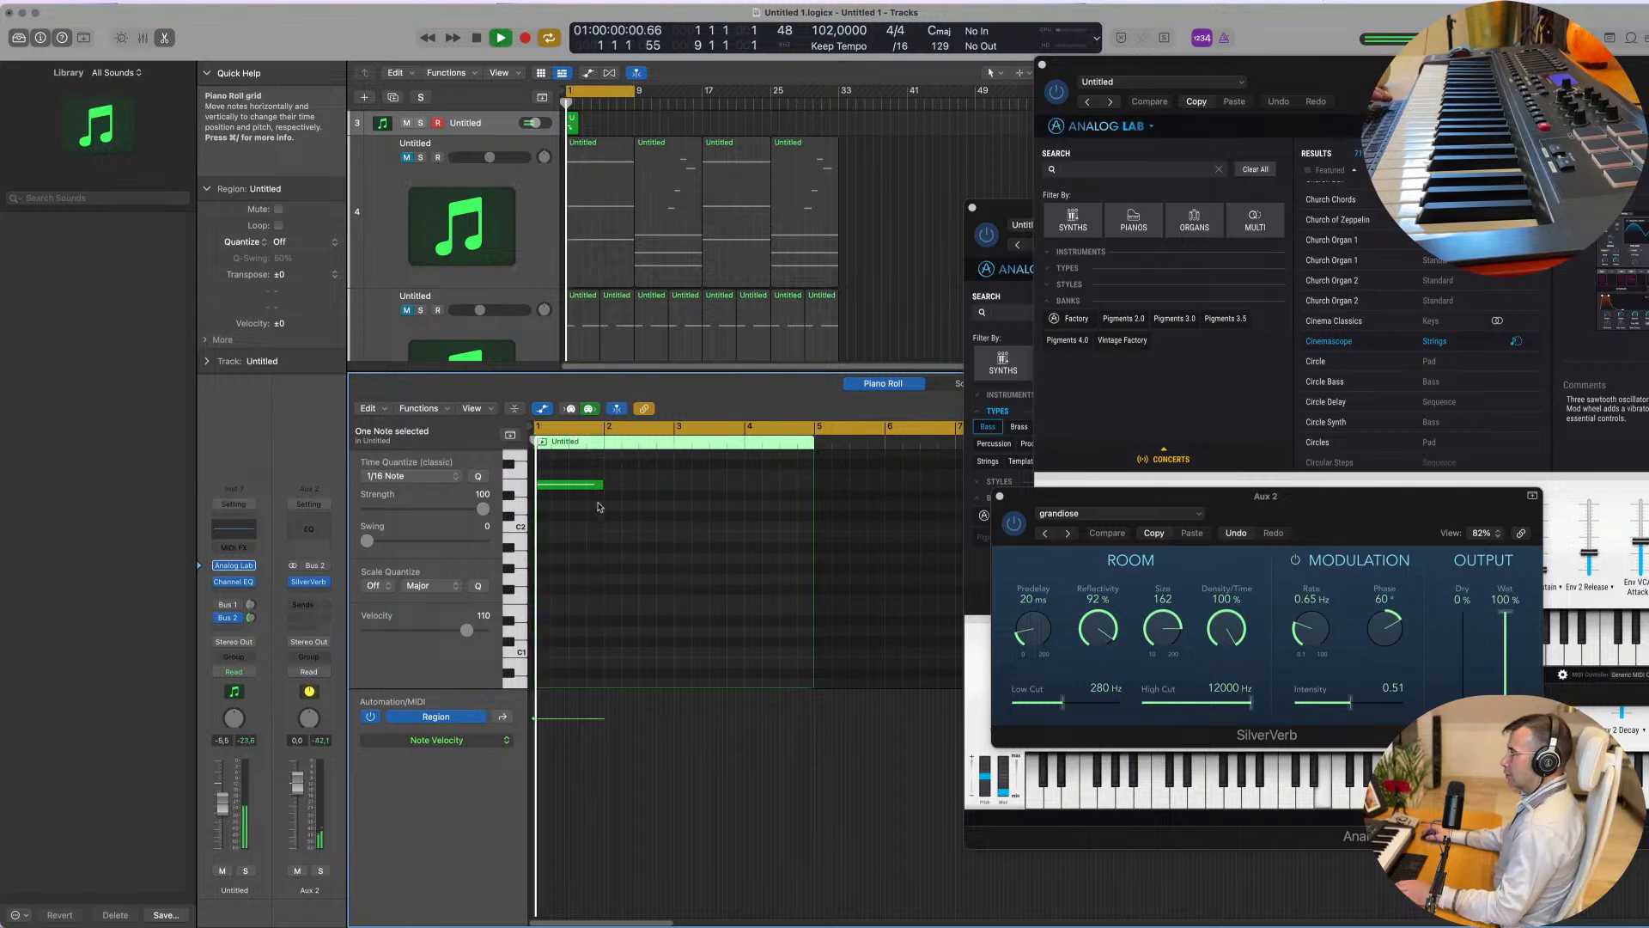
Step: Shorten the remaining bass note to half a bar, repeat it up to bar 5 and play the result
key("super+Right")
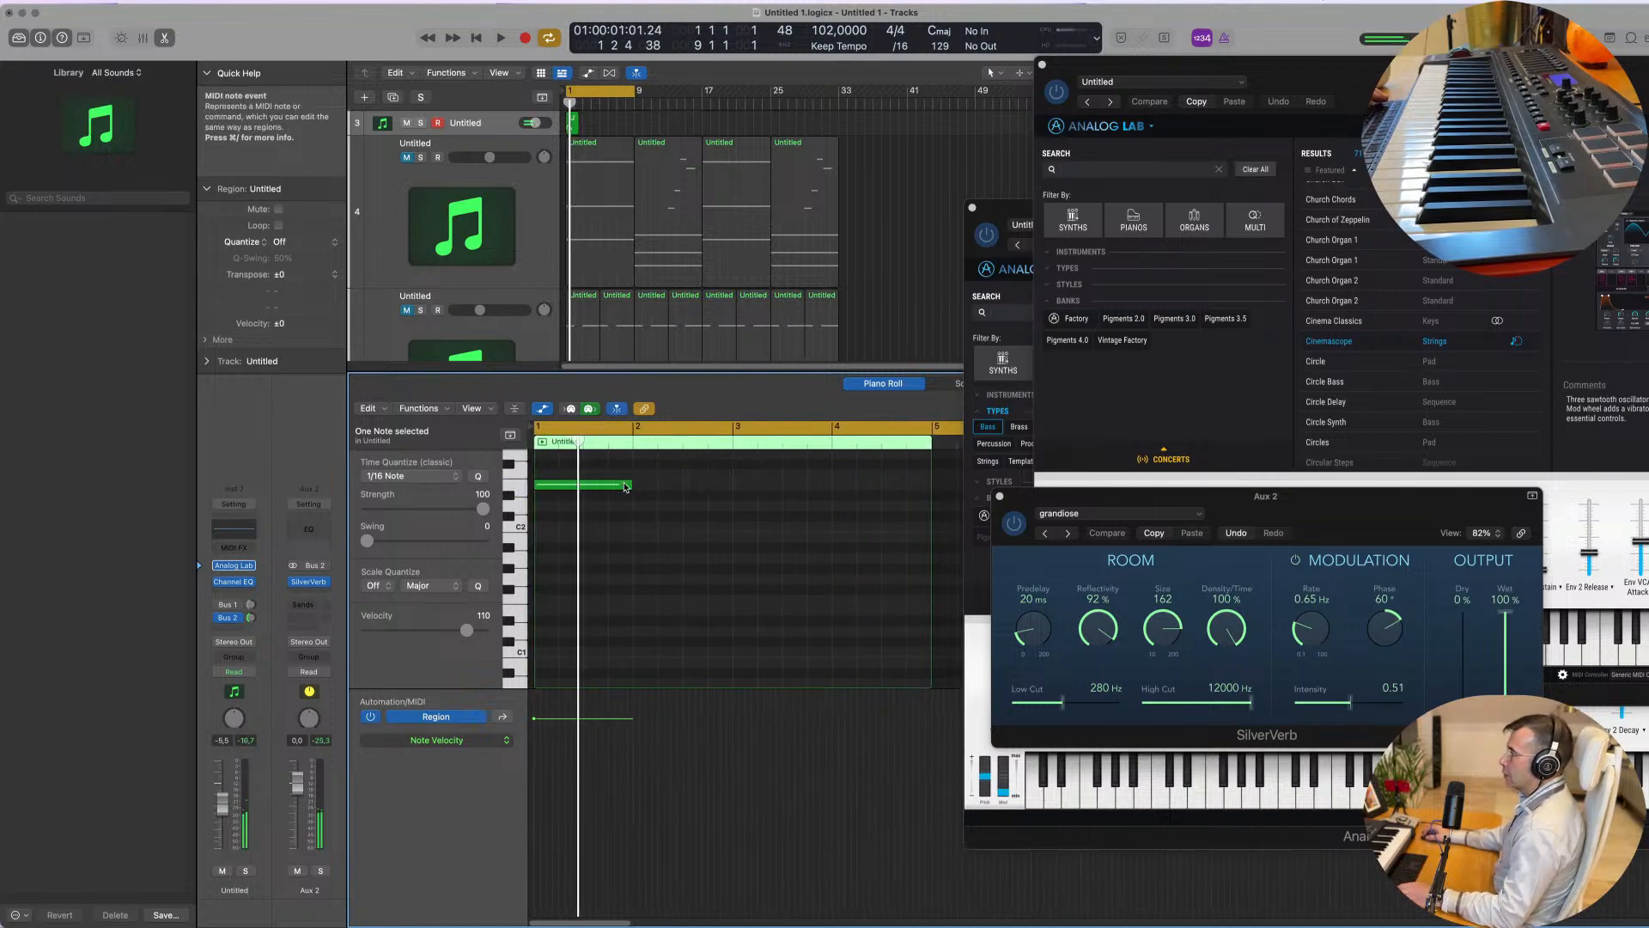
left_click_drag(626, 487, 582, 491)
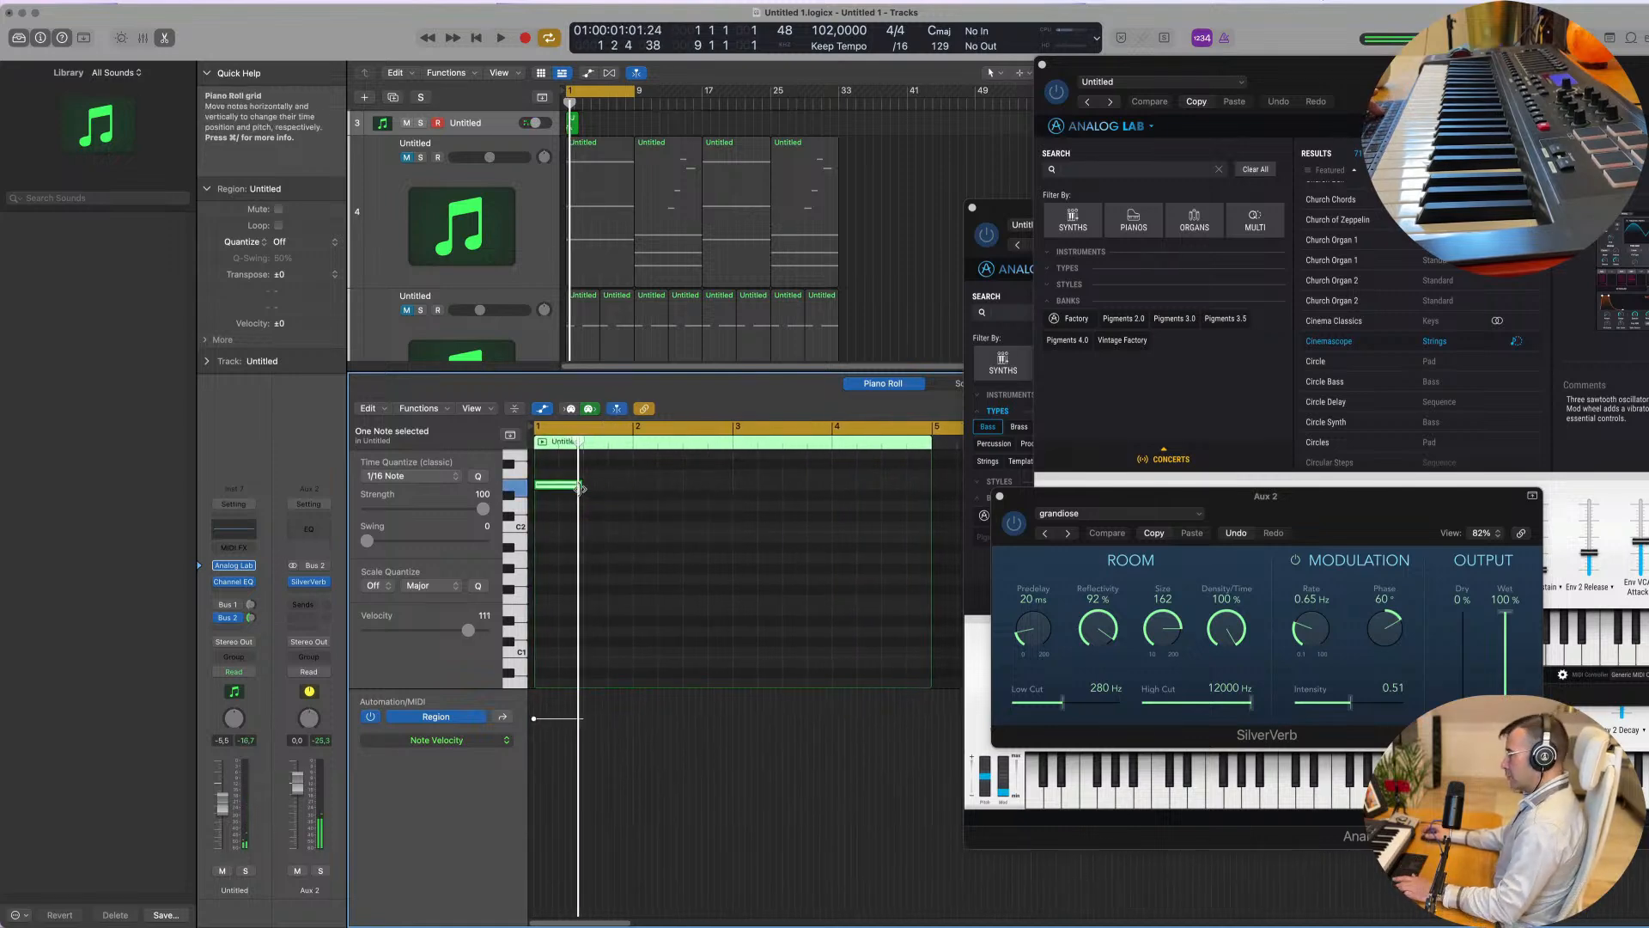
key("super+r")
key("space")
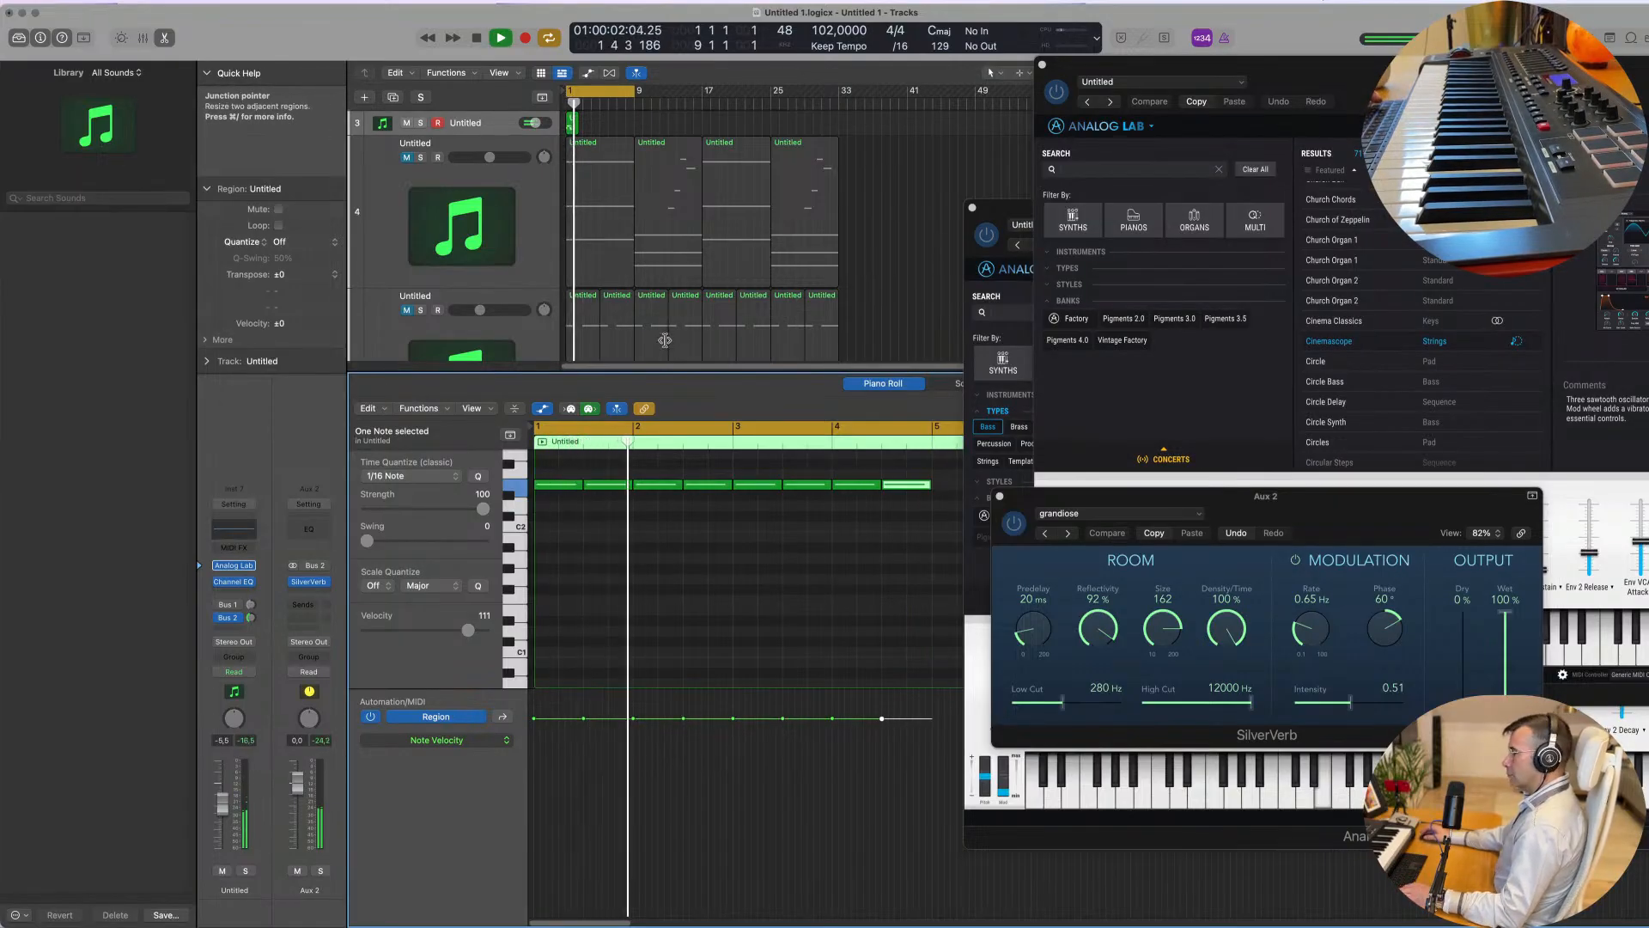
Step: Repeat the last two notes of track 6's first region until they reach bar 9, and deselect the region
key("x")
key("x")
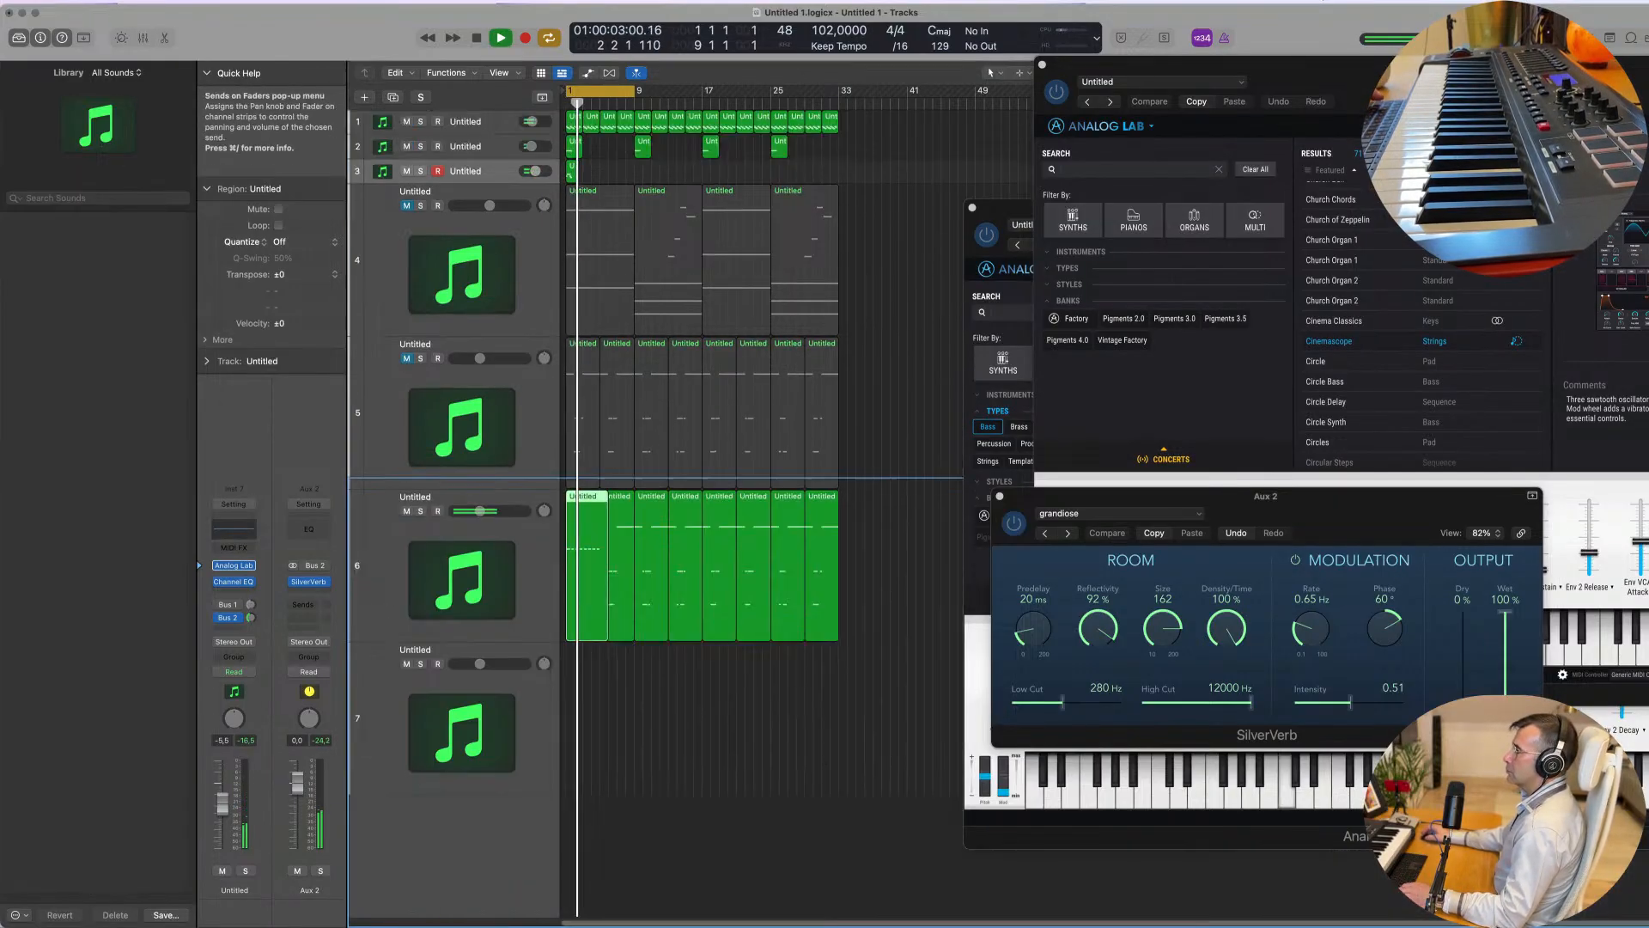
double_click(588, 501)
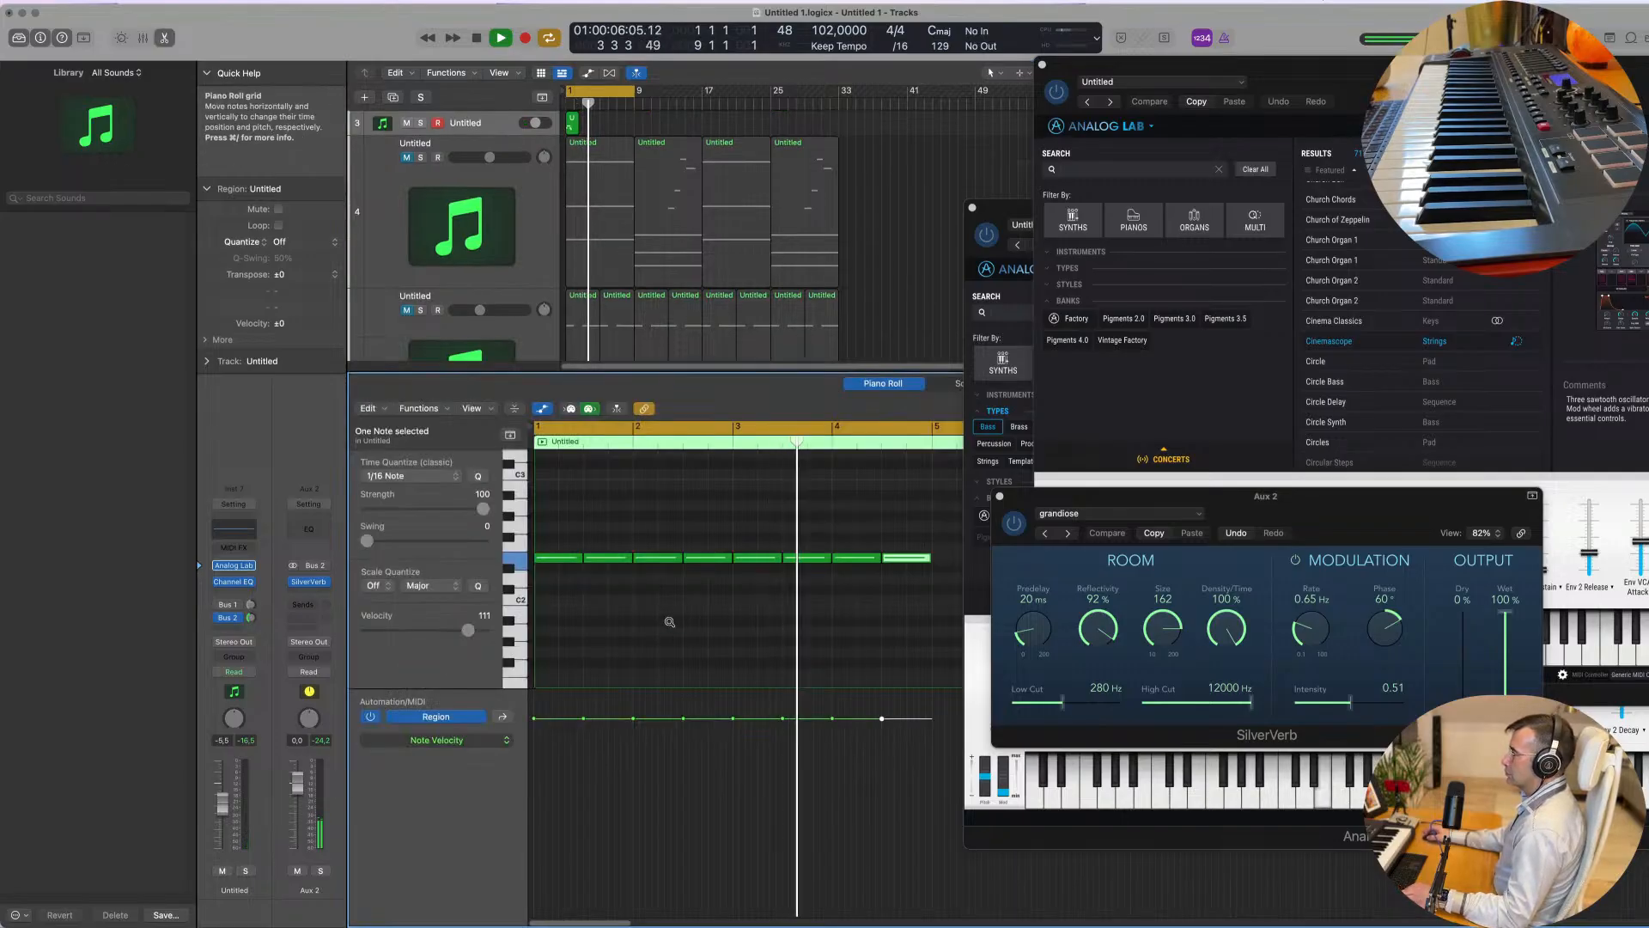
scroll(670, 622, "left", 5)
left_click_drag(732, 549, 696, 569)
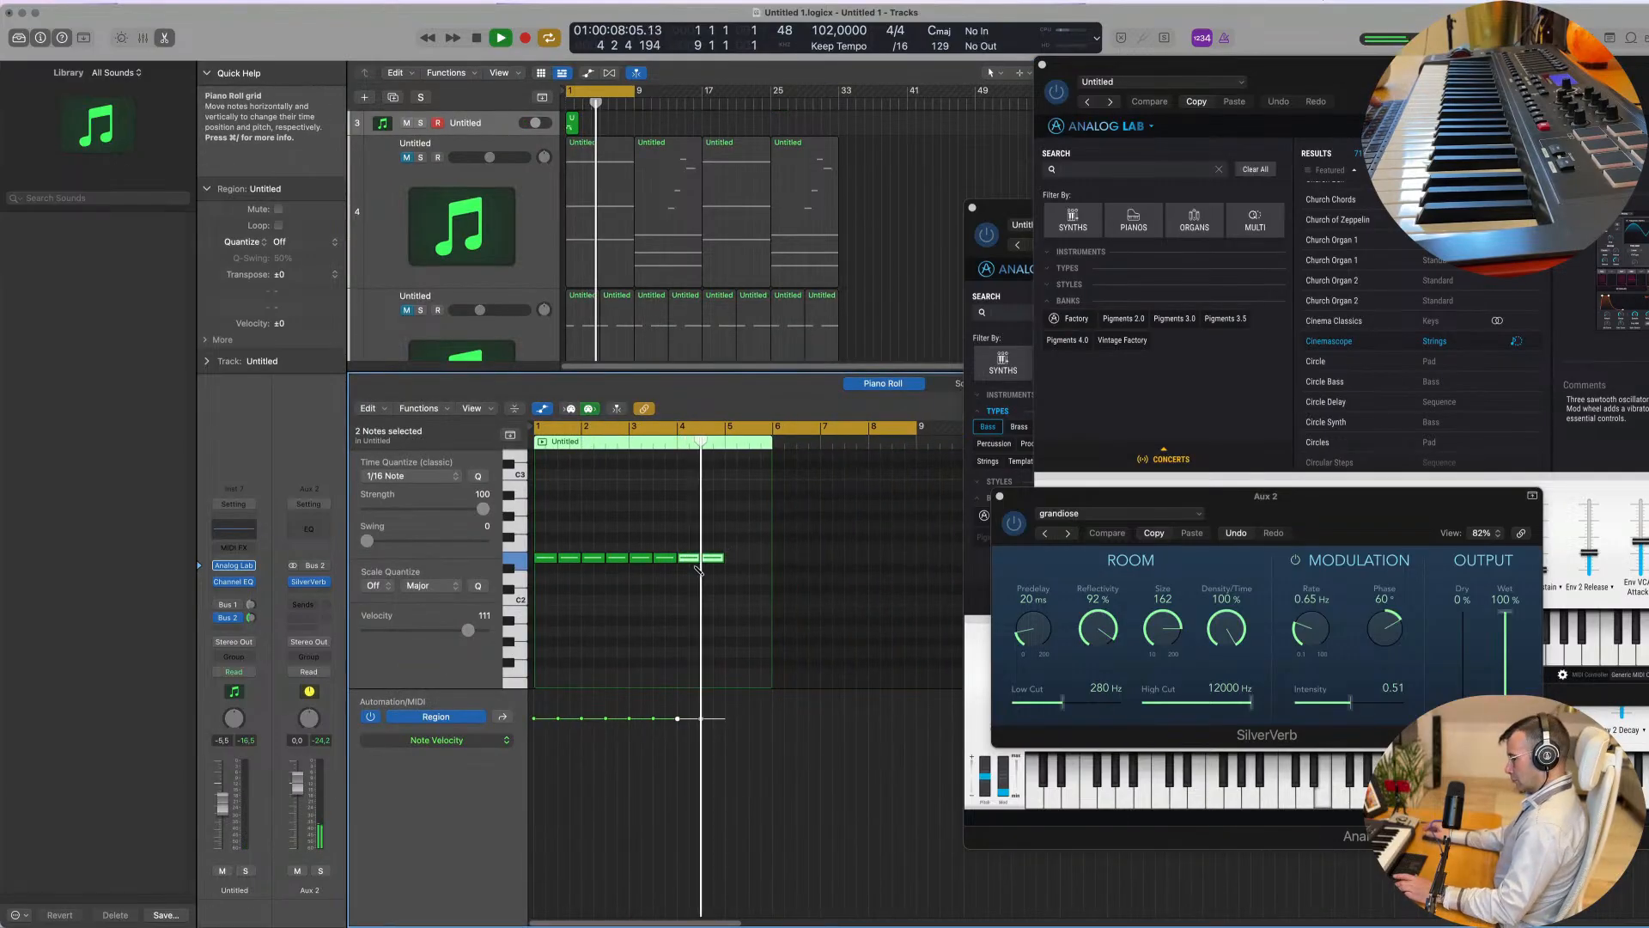
key("super+r")
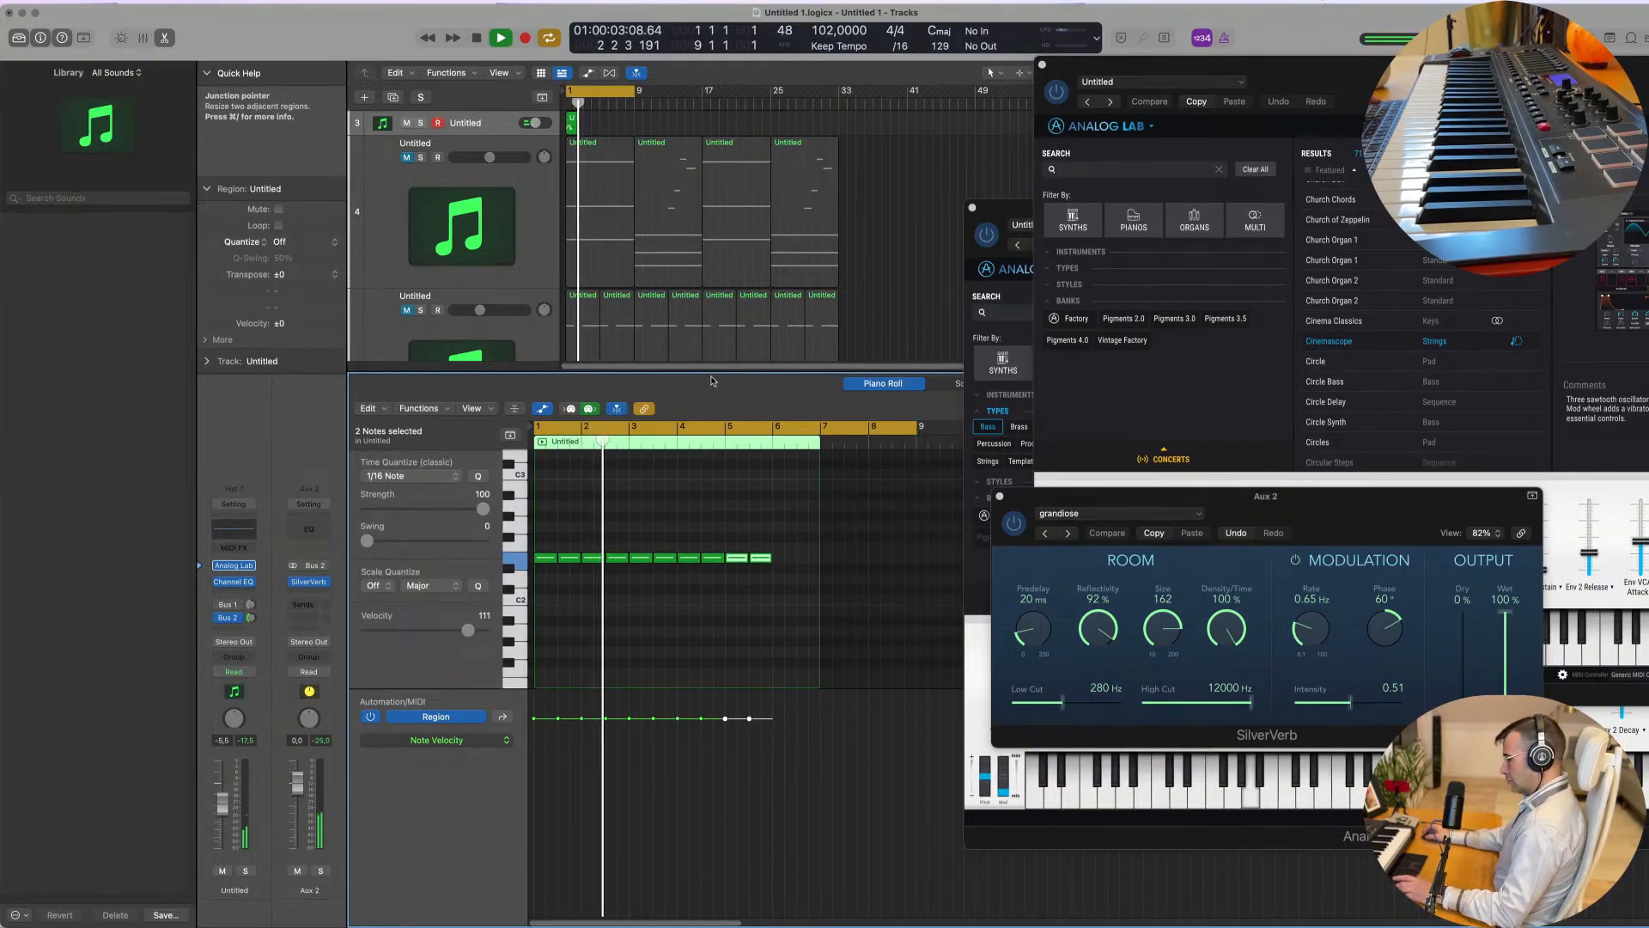
key("super+r")
key("super+r")
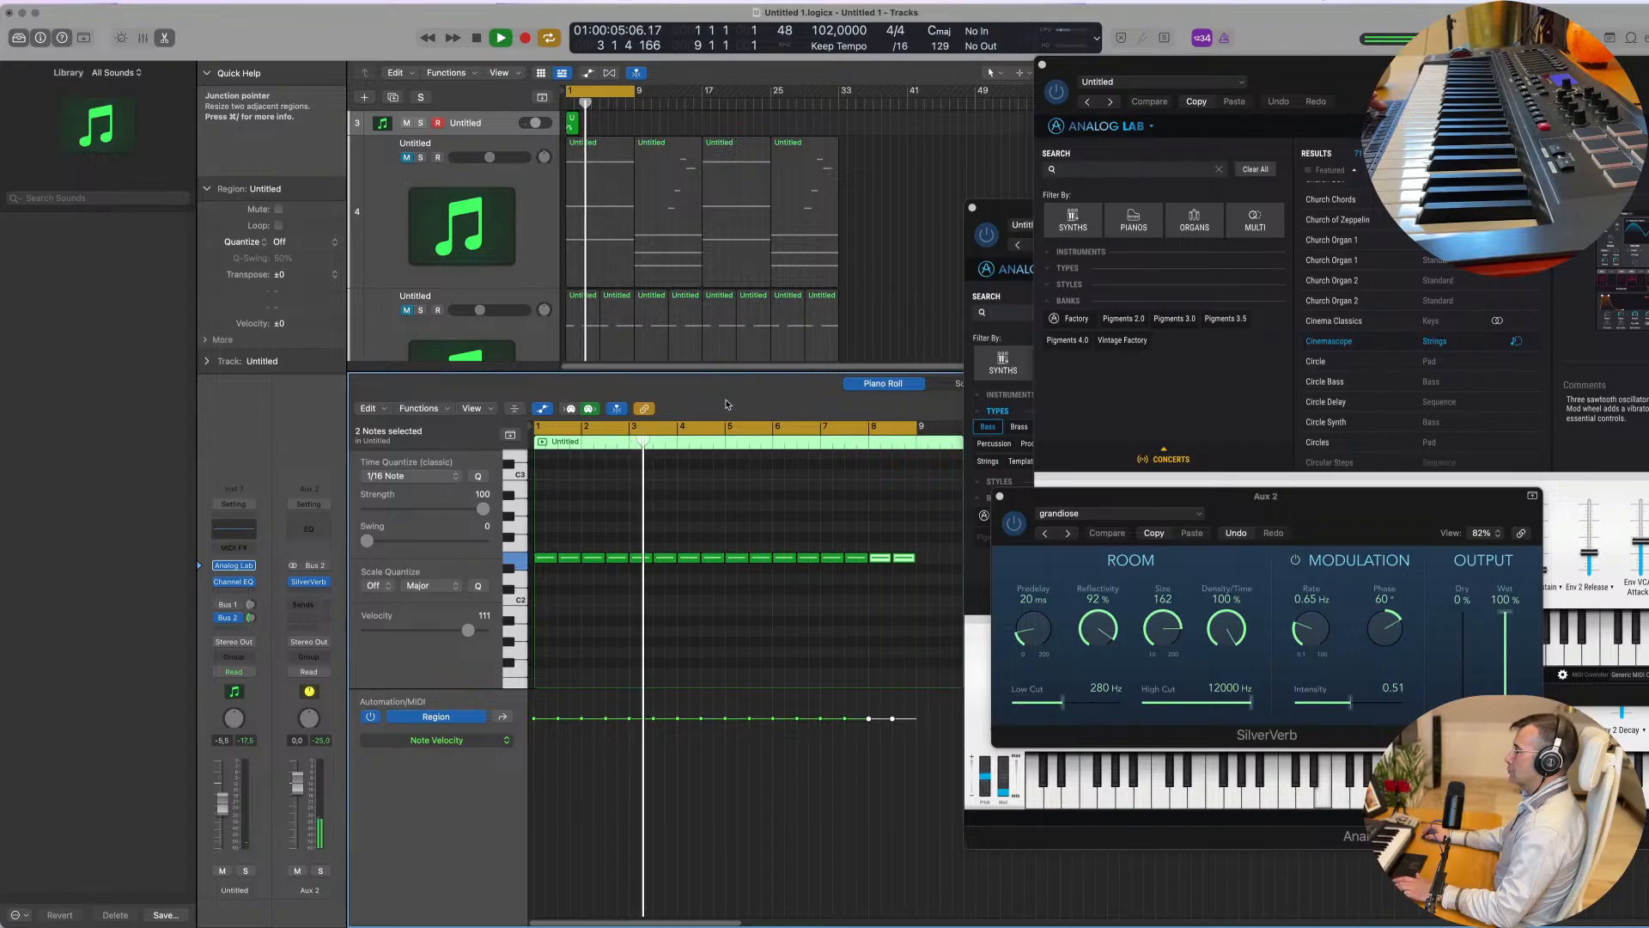
key("super+r")
scroll(671, 157, "down", 5)
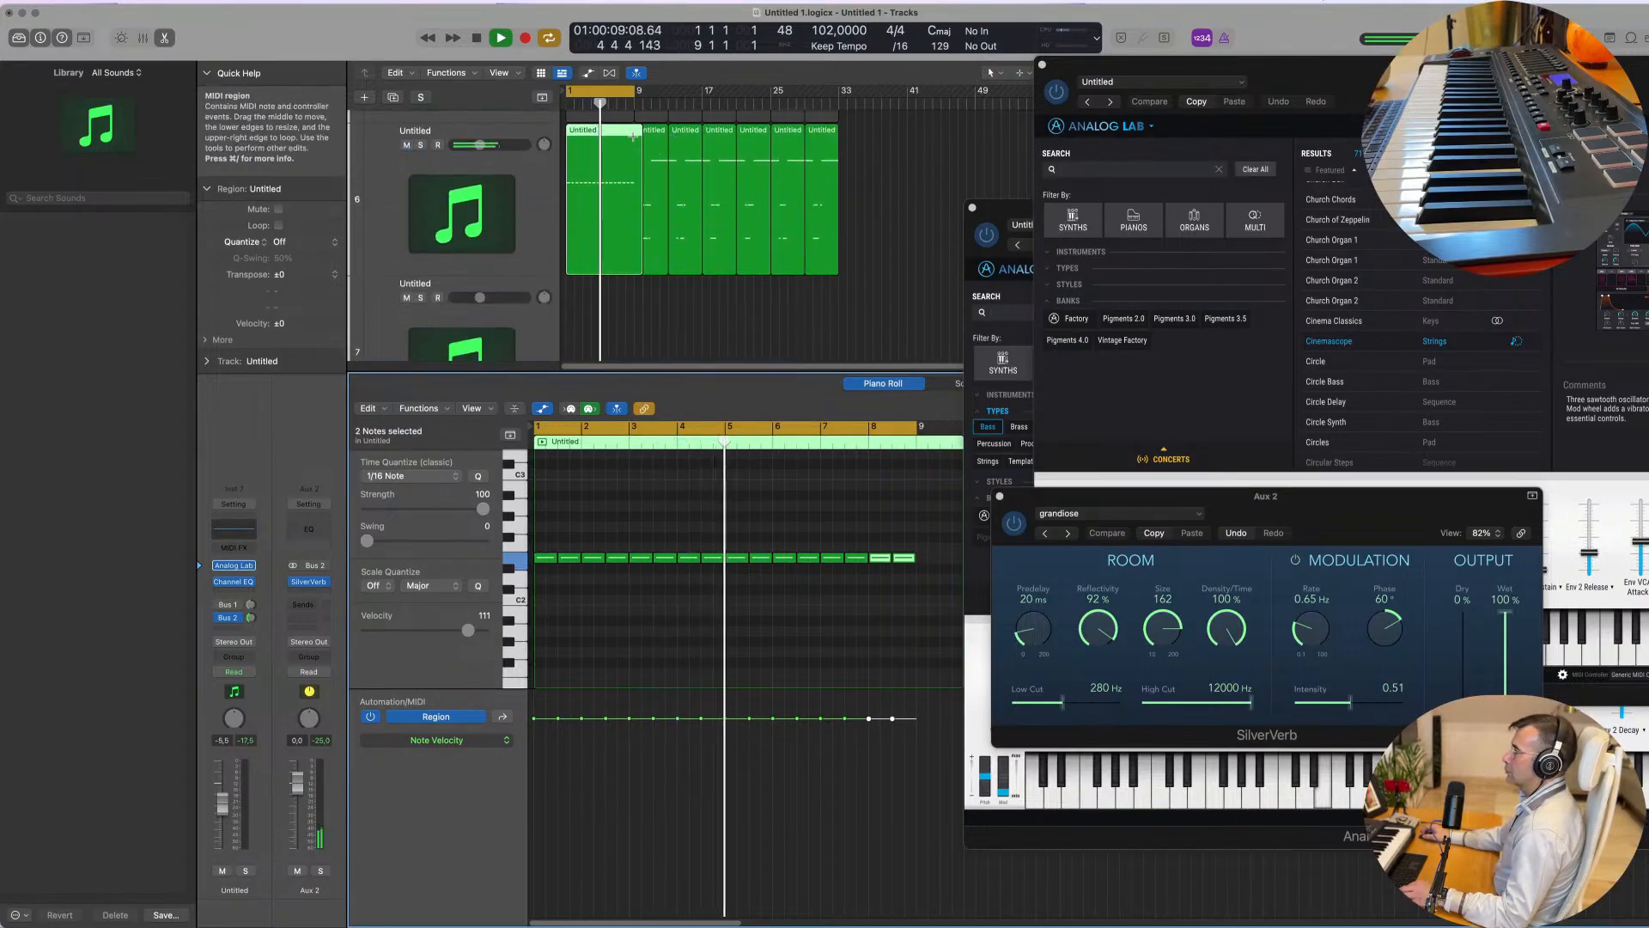
left_click(636, 156, "shift")
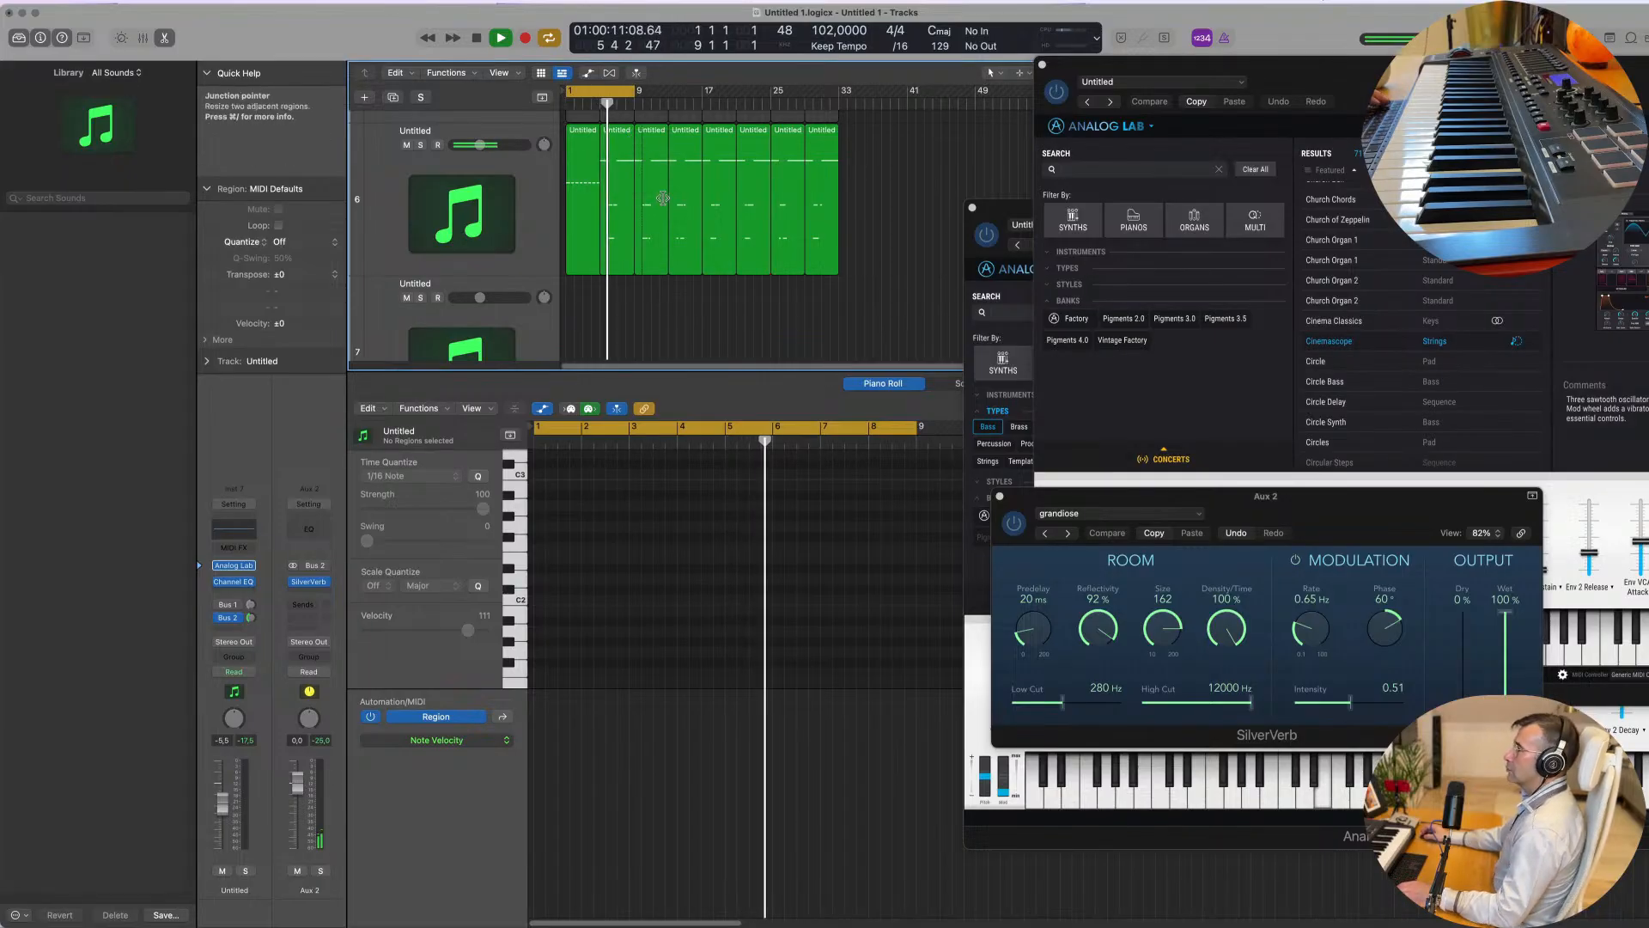
Step: Dismiss the track deletion request and delete the second region on track 6, starting at bar 5
key("super+BackSpace")
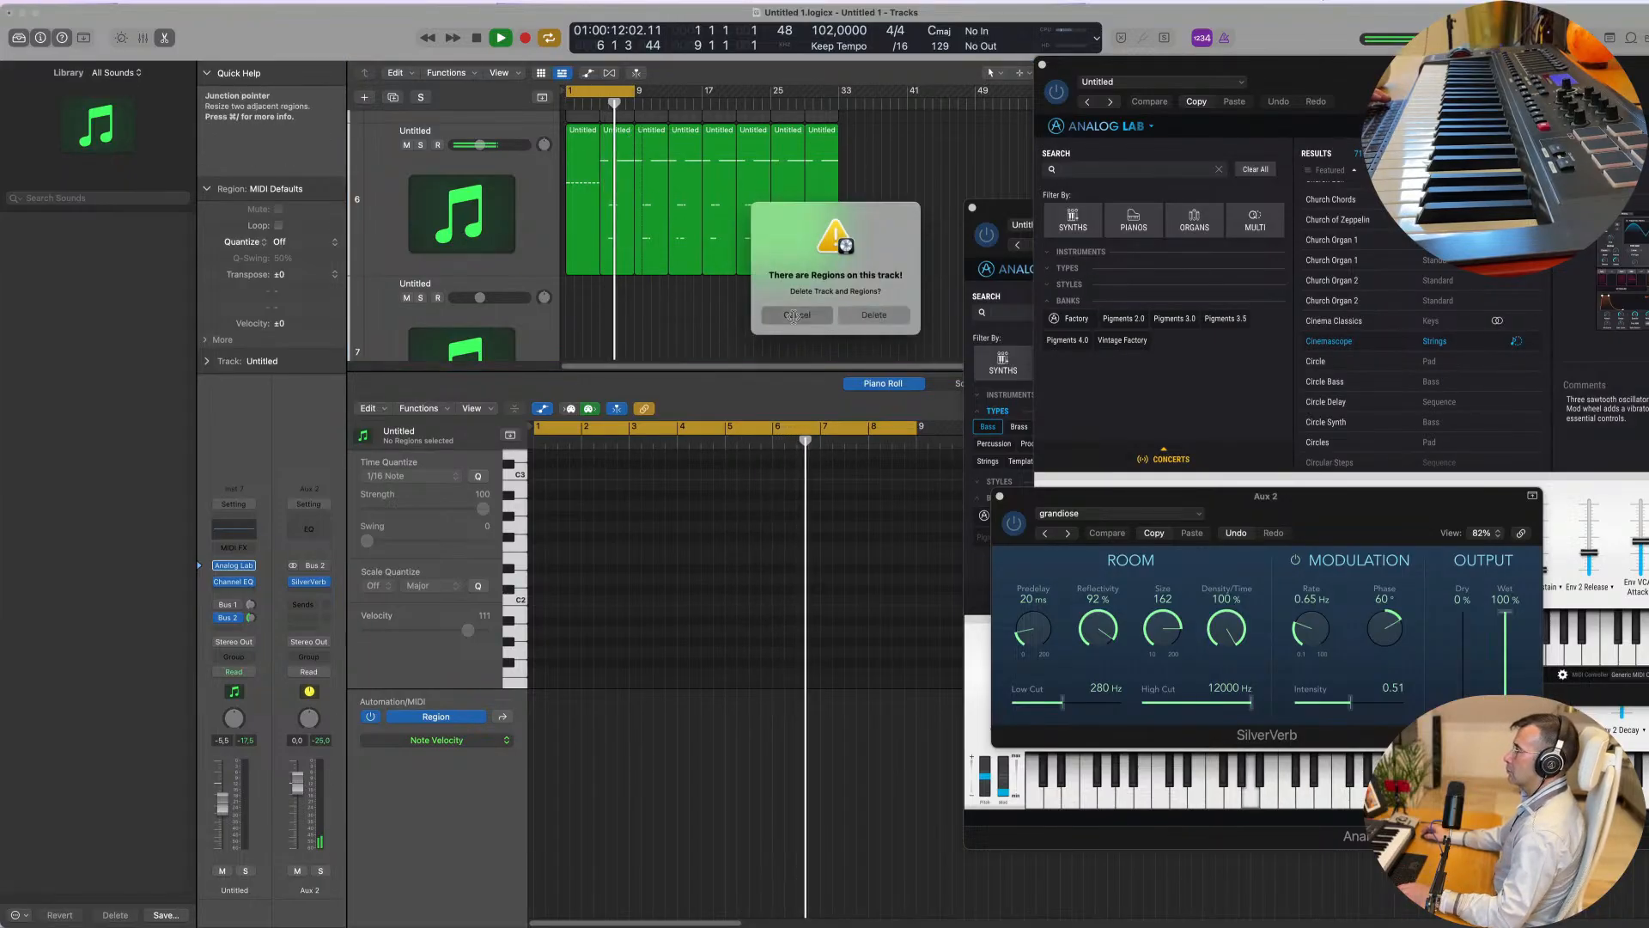
left_click(829, 323)
left_click(645, 257)
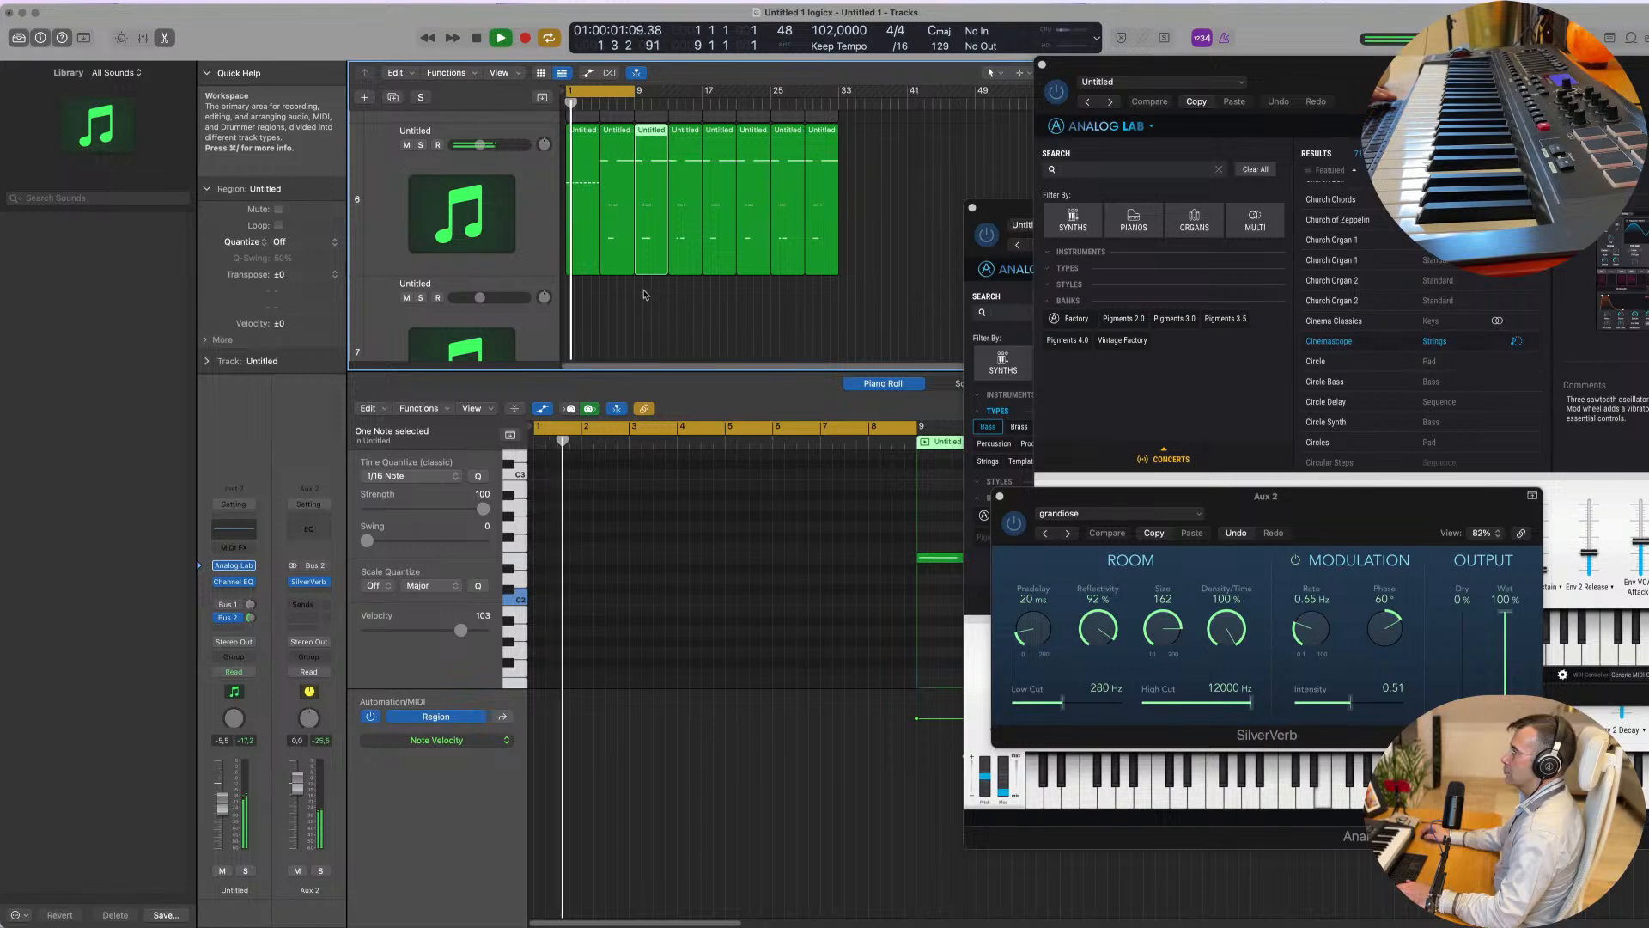
left_click(615, 256)
key("BackSpace")
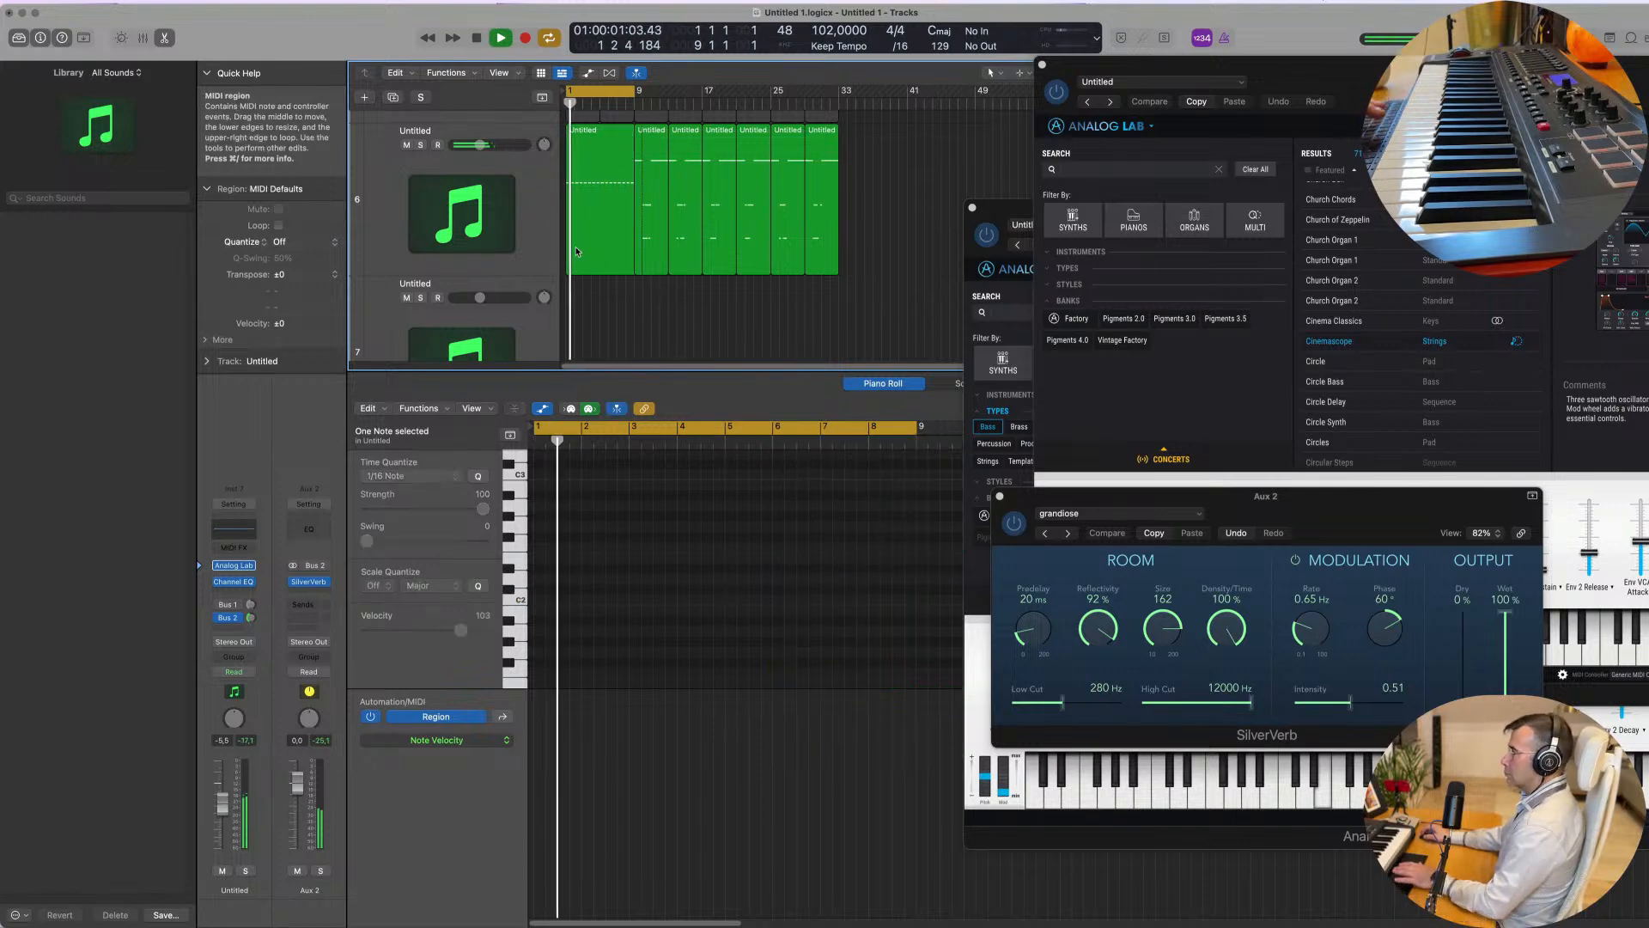
Step: Examine where track 6's first region ends around bar 9 and restart playback
left_click(591, 234)
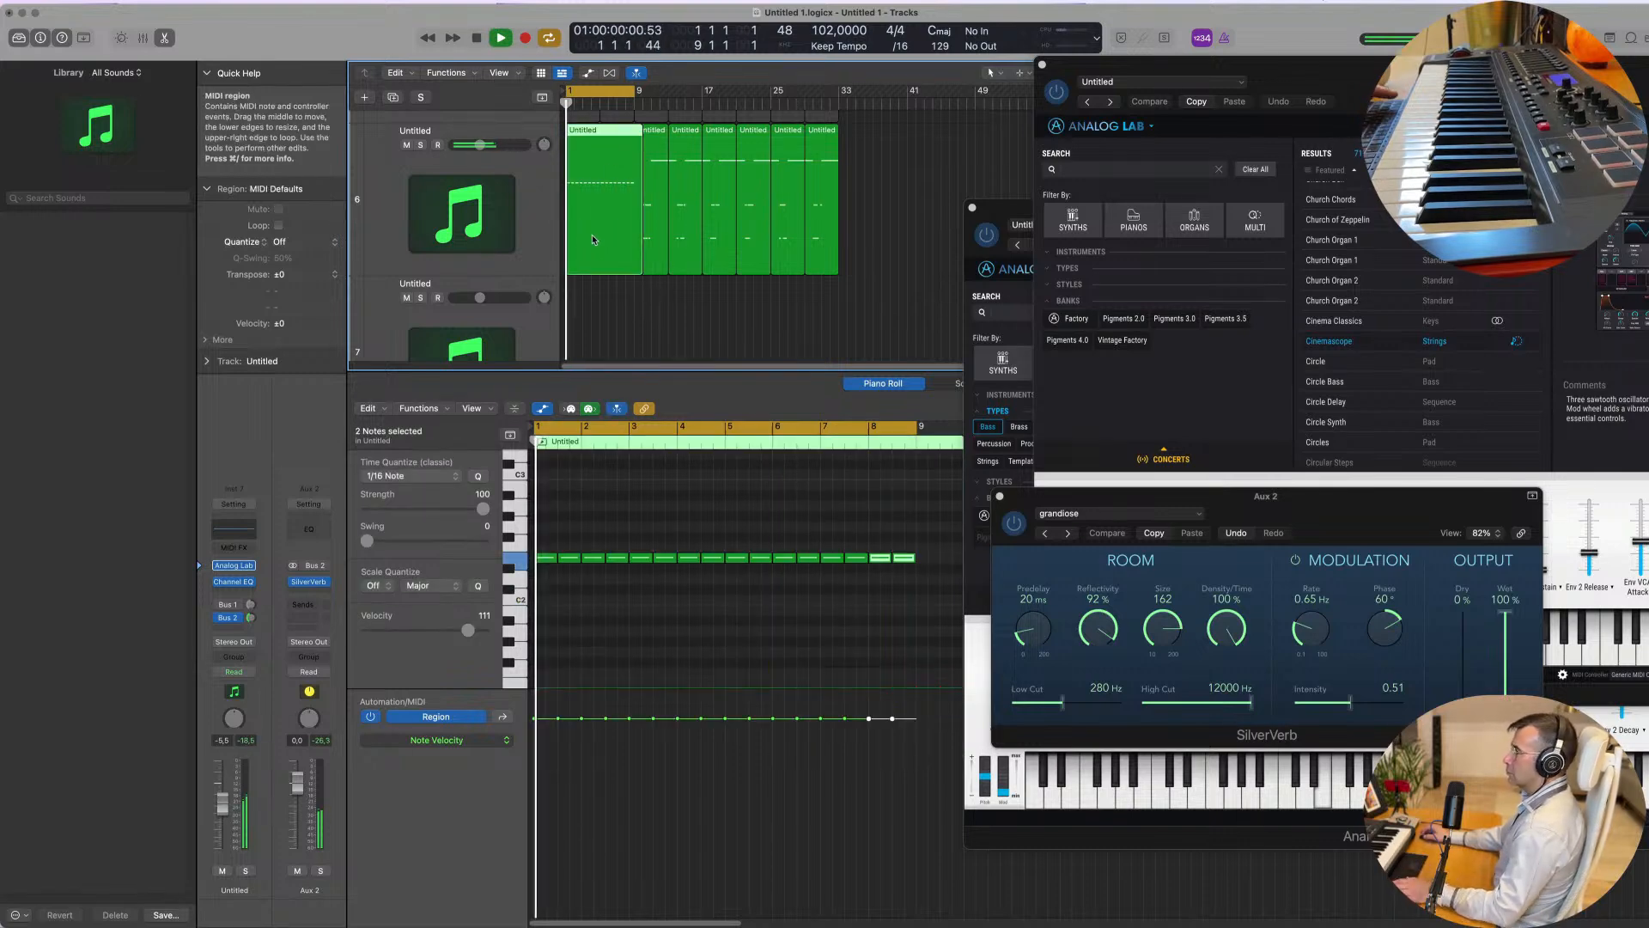
mouse_move(632, 132)
left_mouse_down()
mouse_move(633, 260)
mouse_move(632, 134)
left_mouse_up()
left_click(622, 155)
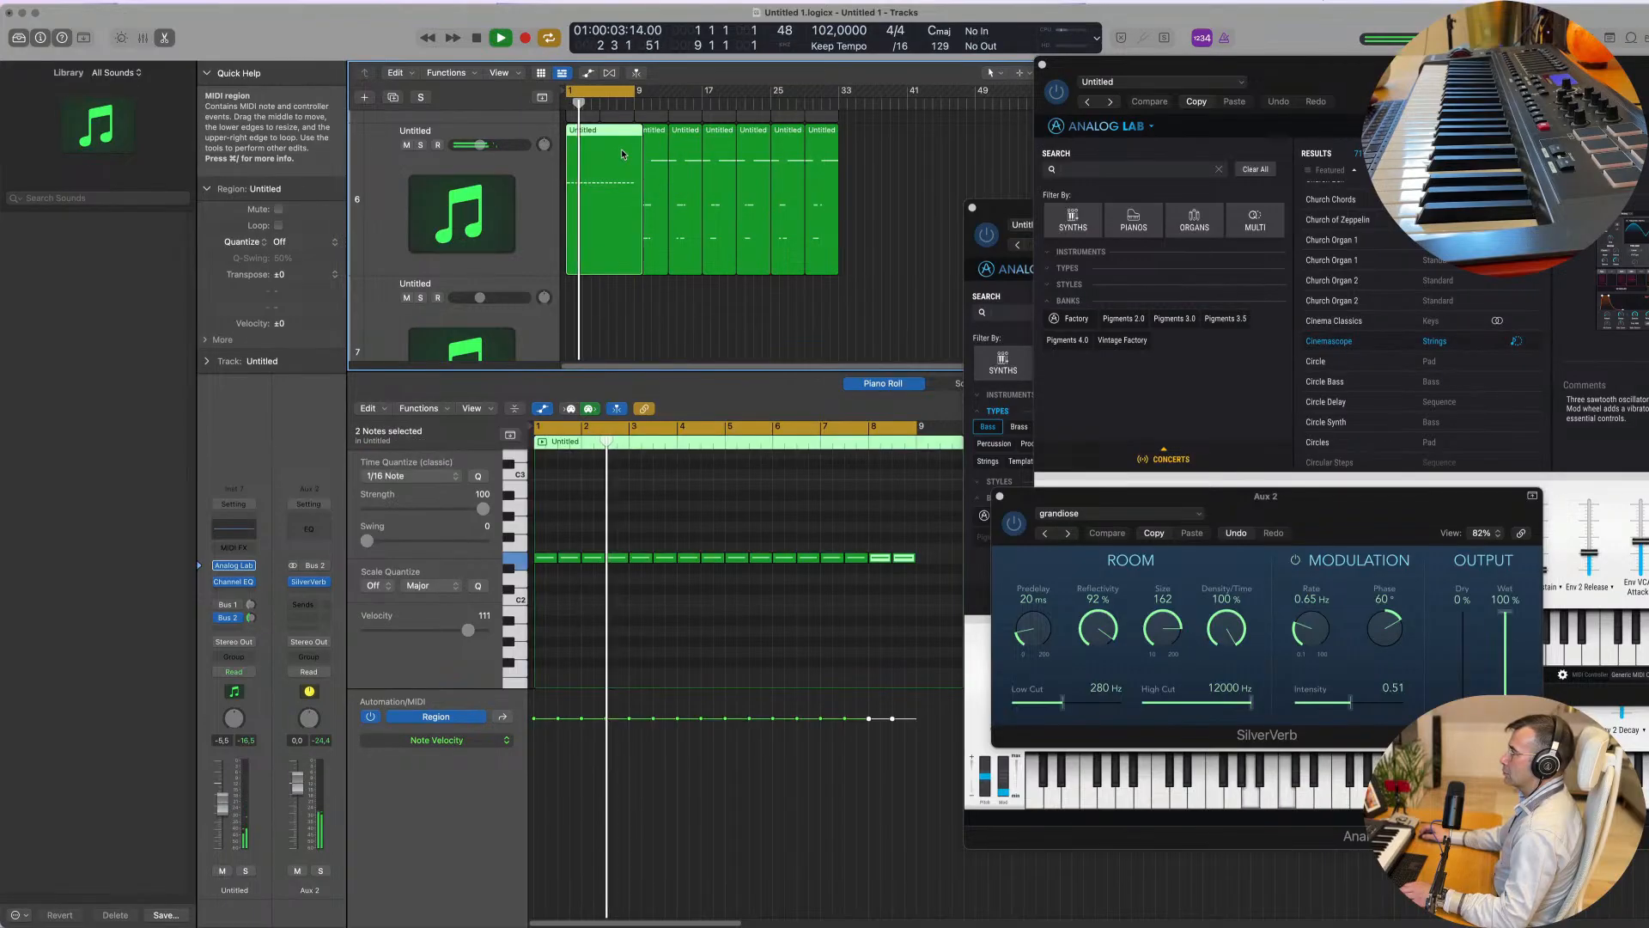
key("space")
left_click(624, 322)
key("space")
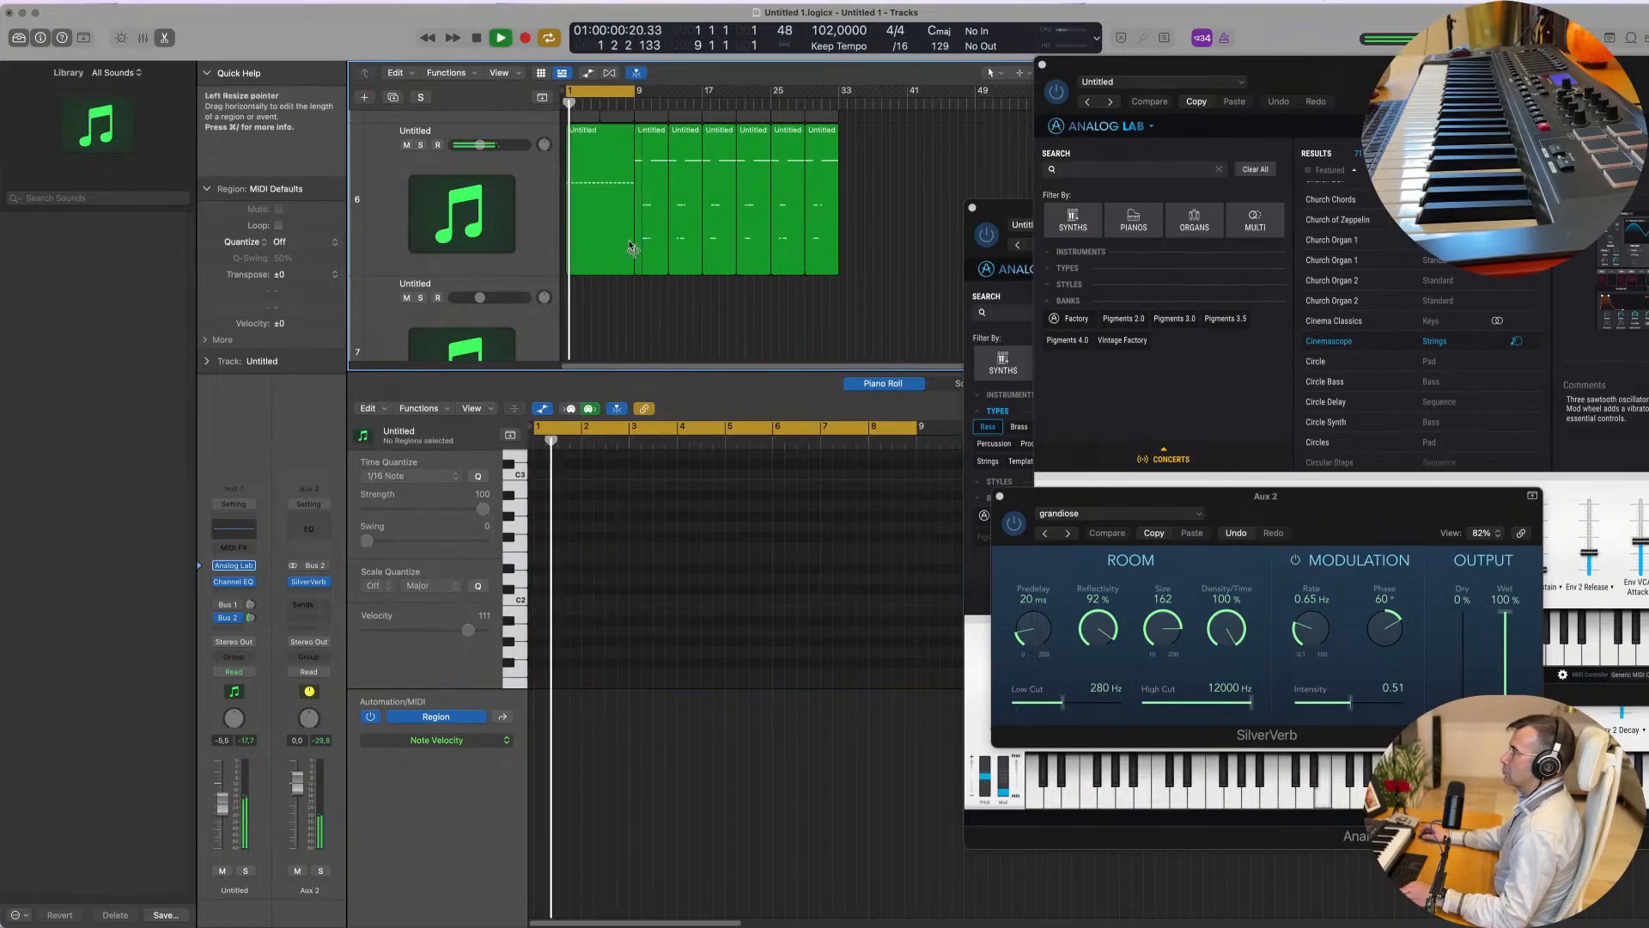
Step: Delete the region starting at bar 9 on track 6
key("super+Right")
key("super+Right")
key("super+Right")
key("super+Right")
key("super+Right")
key("super+Right")
left_click(936, 186)
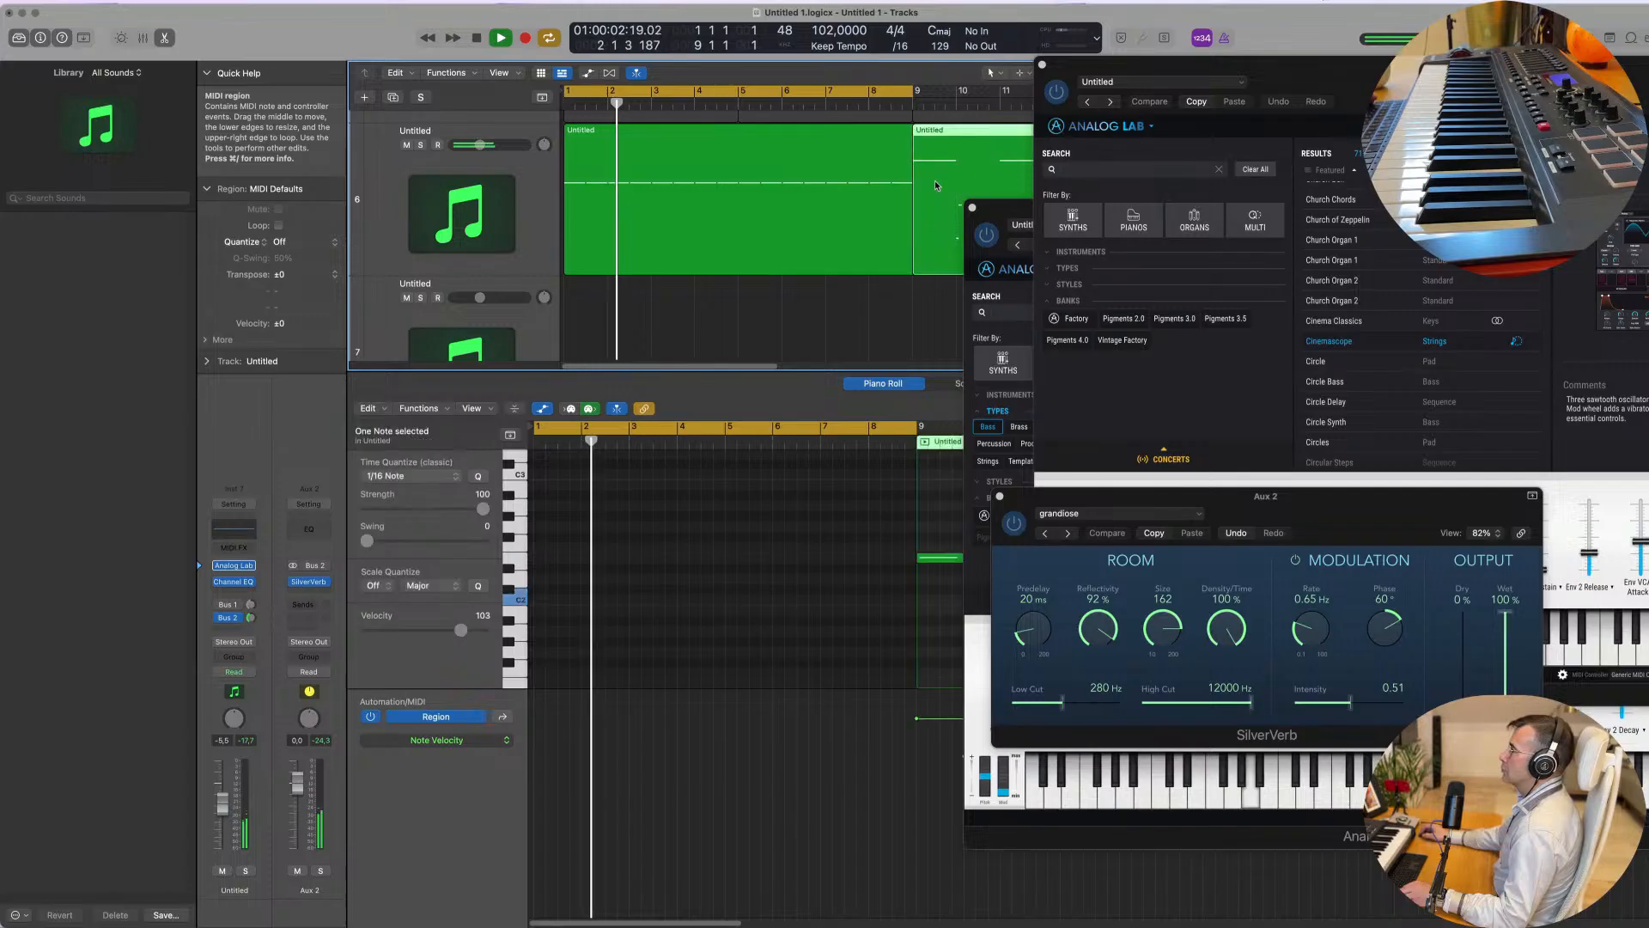
key("super+Left")
key("super+Left")
key("super+Left")
key("super+Left")
key("Delete")
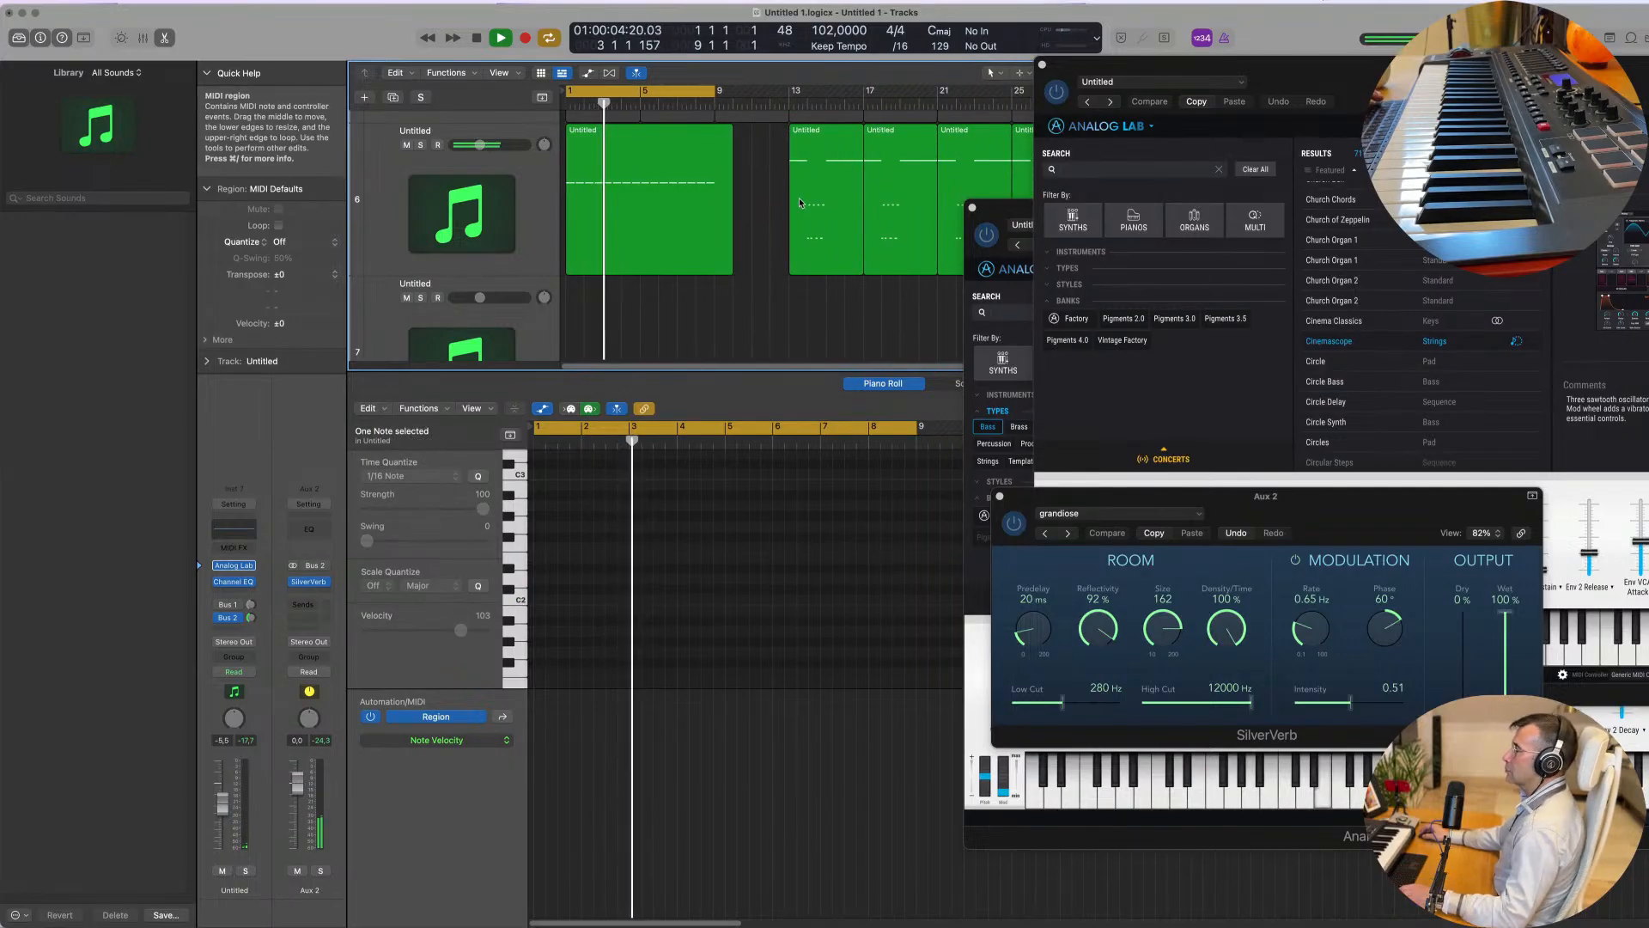
Step: Split track 6's first region at bar 9 and delete the leftover piece beyond it
double_click(715, 183, "super")
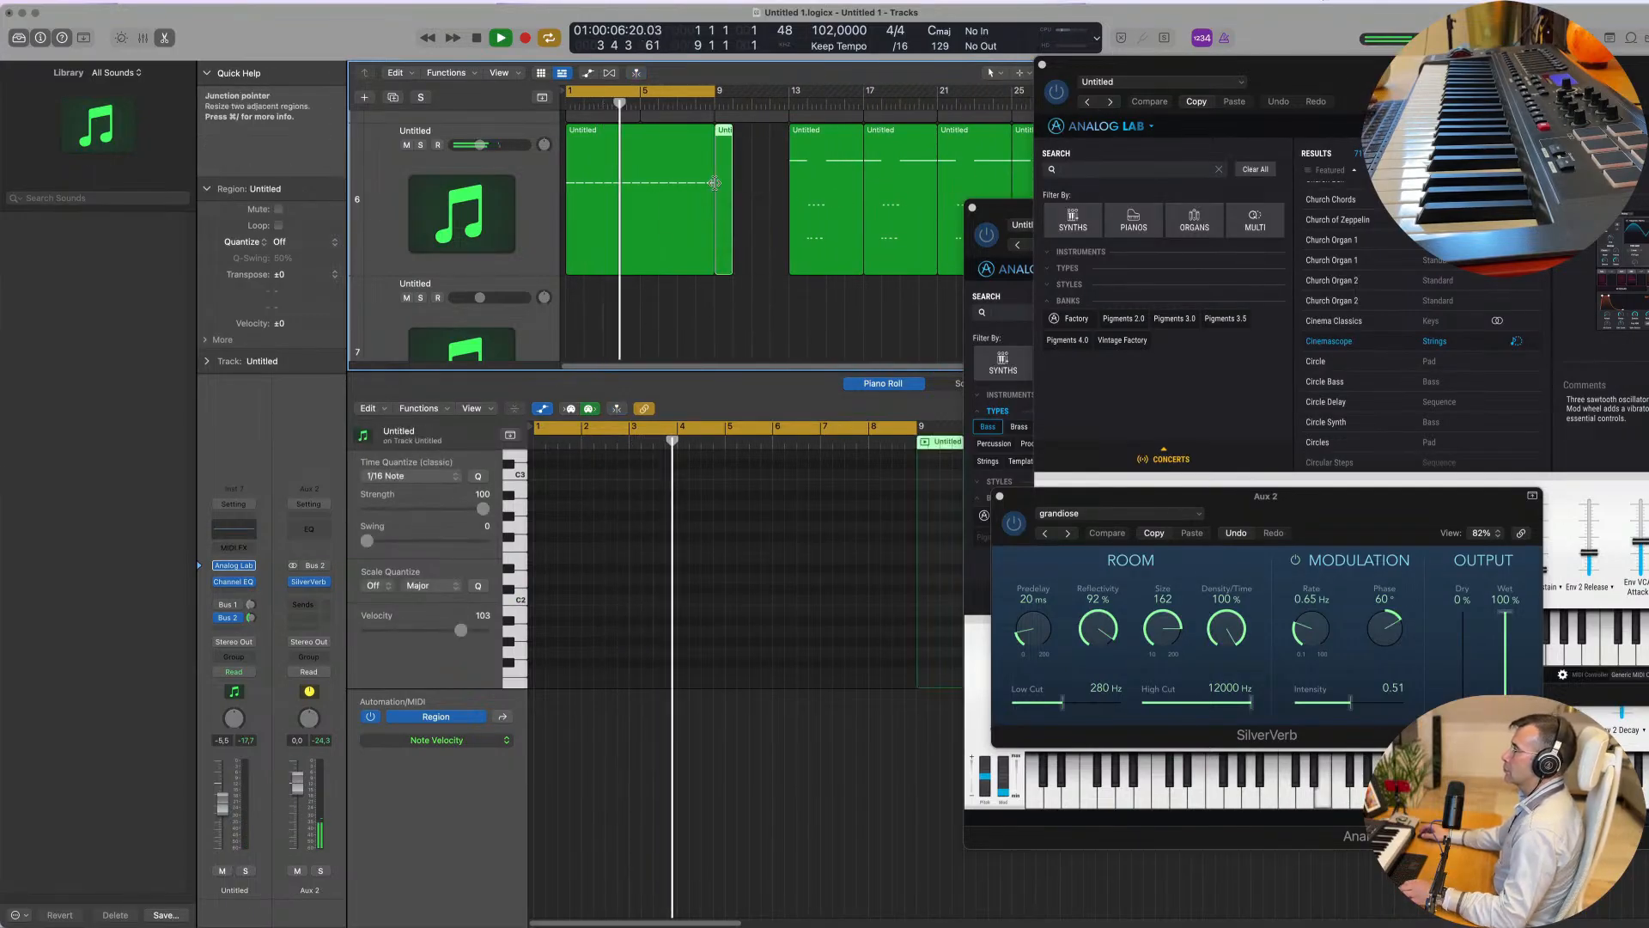
key("Delete")
key("super+Left")
key("super+Left")
Step: Stop playback, move track 3's region to start at bar 5, unmute track 4 and play the result
scroll(729, 213, "up", 5)
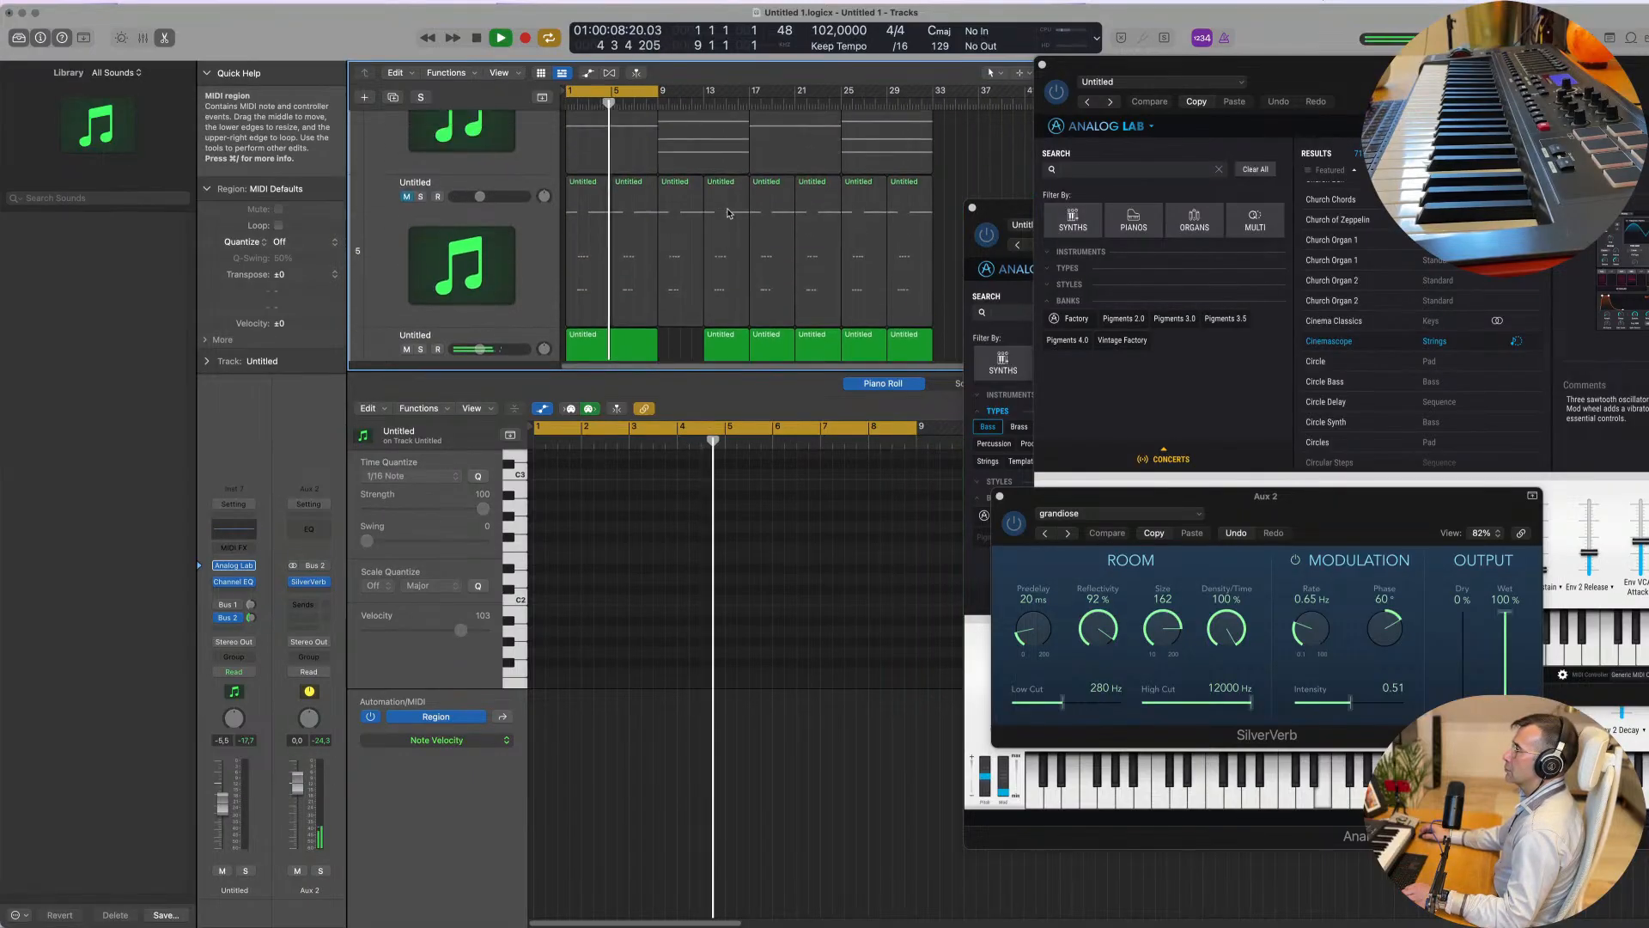
scroll(730, 213, "up", 4)
key("super+Right")
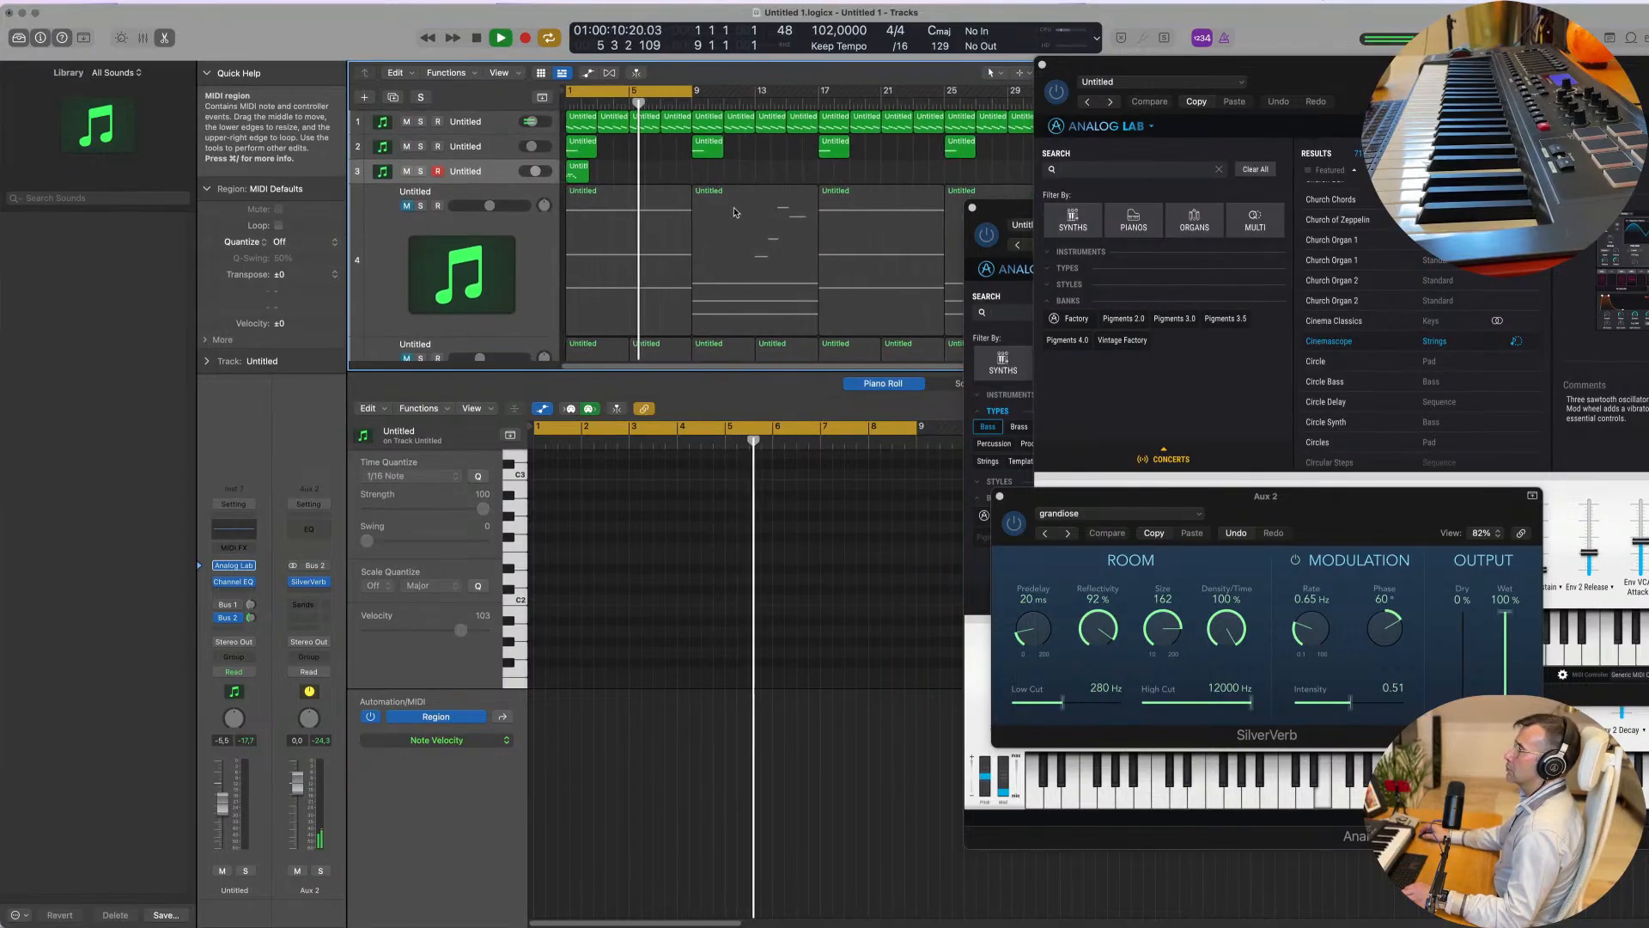
scroll(734, 212, "down", 2)
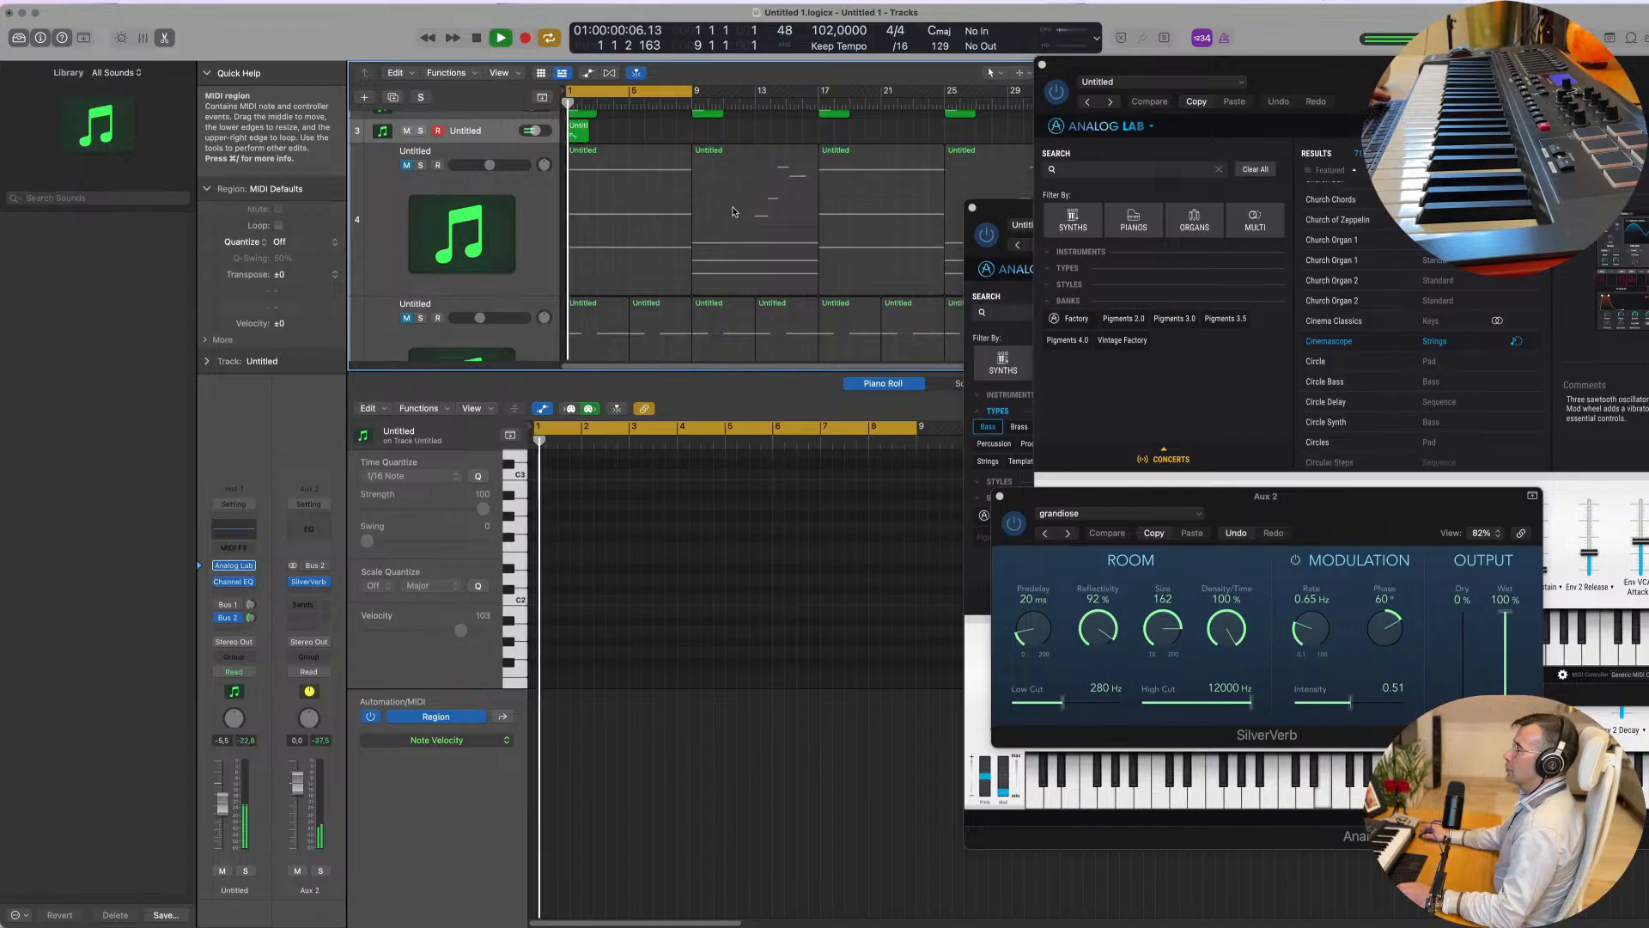
key("space")
scroll(405, 212, "up", 1)
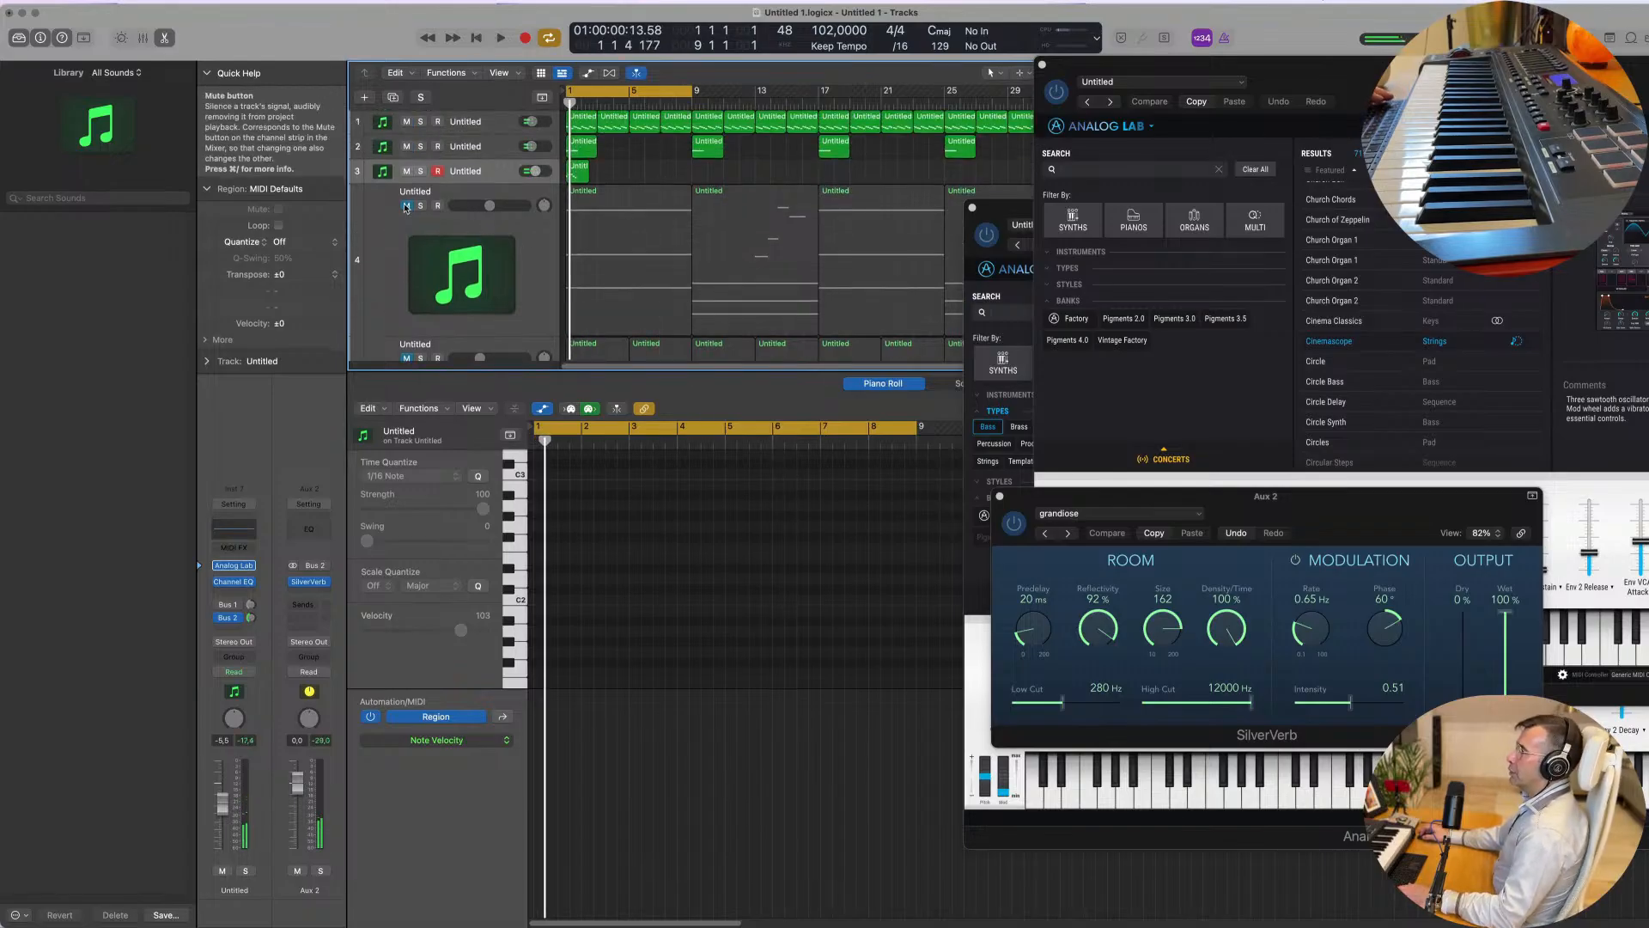
left_click(581, 172)
left_click_drag(589, 177, 642, 176)
left_click(378, 255)
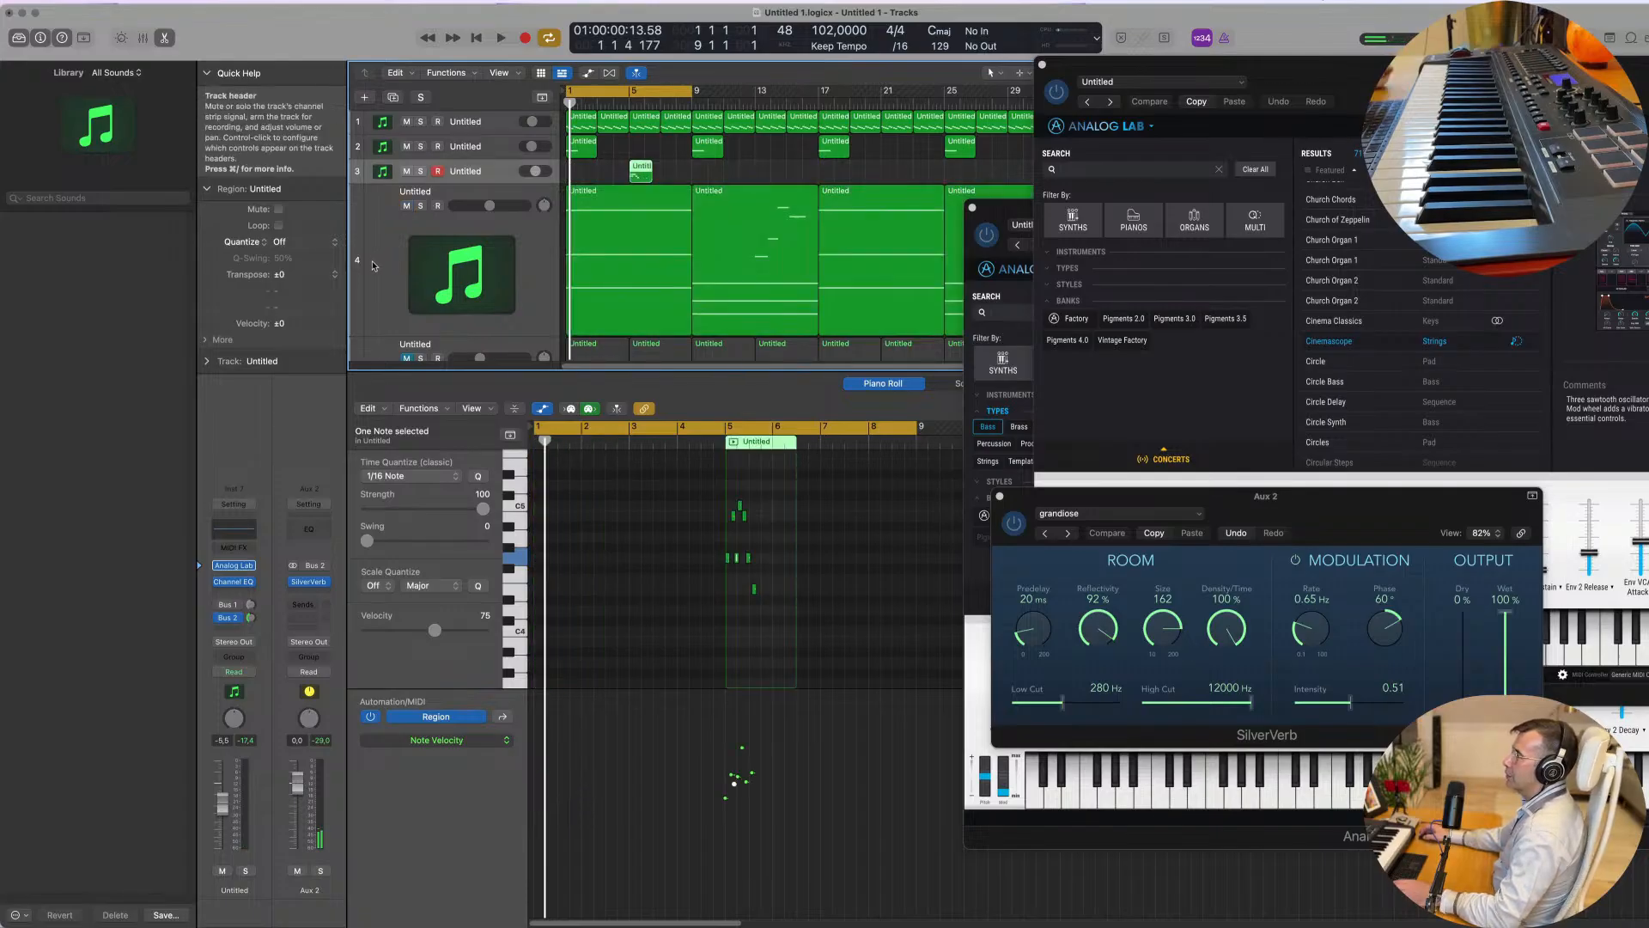
key("space")
Step: Delete the region at bar 13 on track 6 and repeat the track's first region from bar 9 to bar 17
key("super+Left")
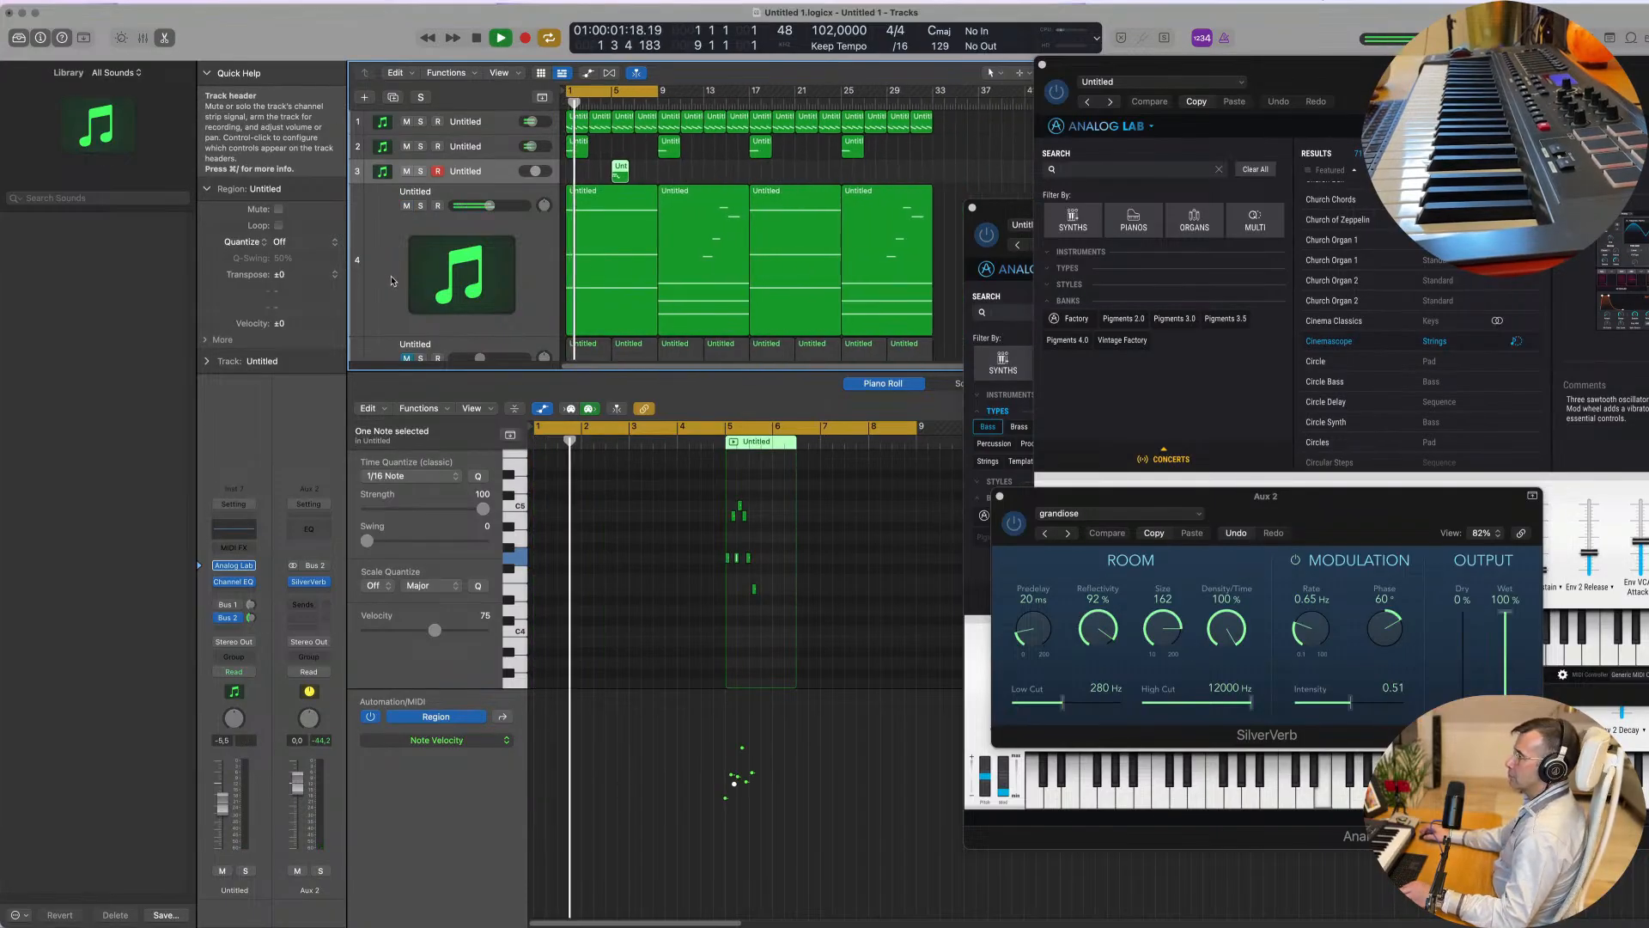
key("x")
key("x")
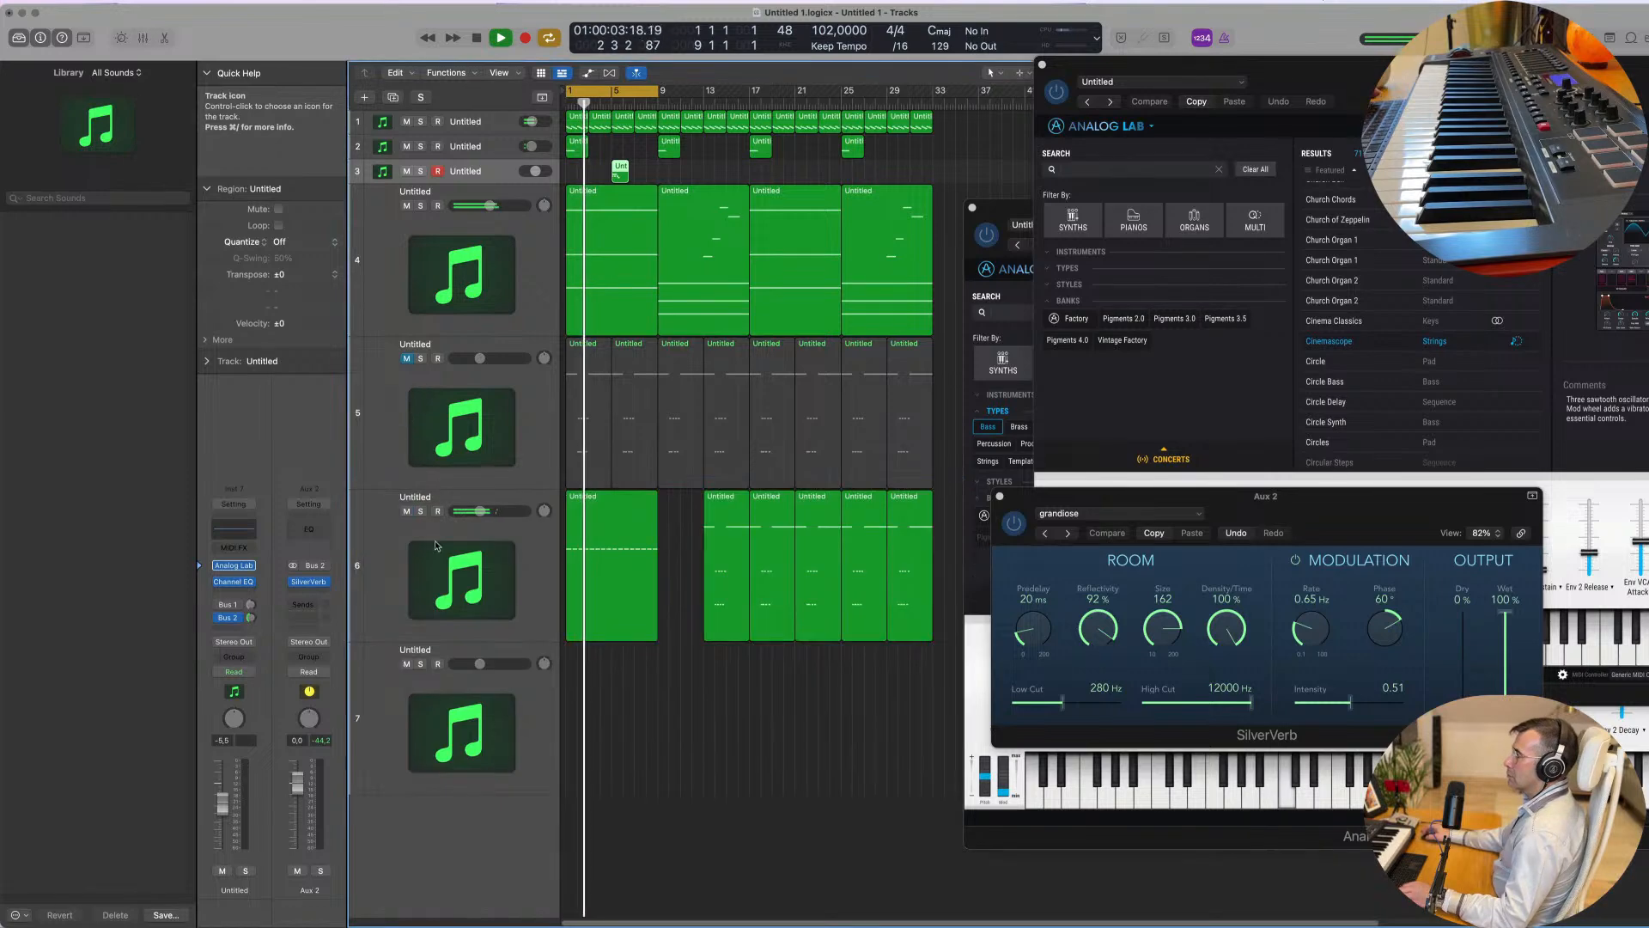
key("super+Up")
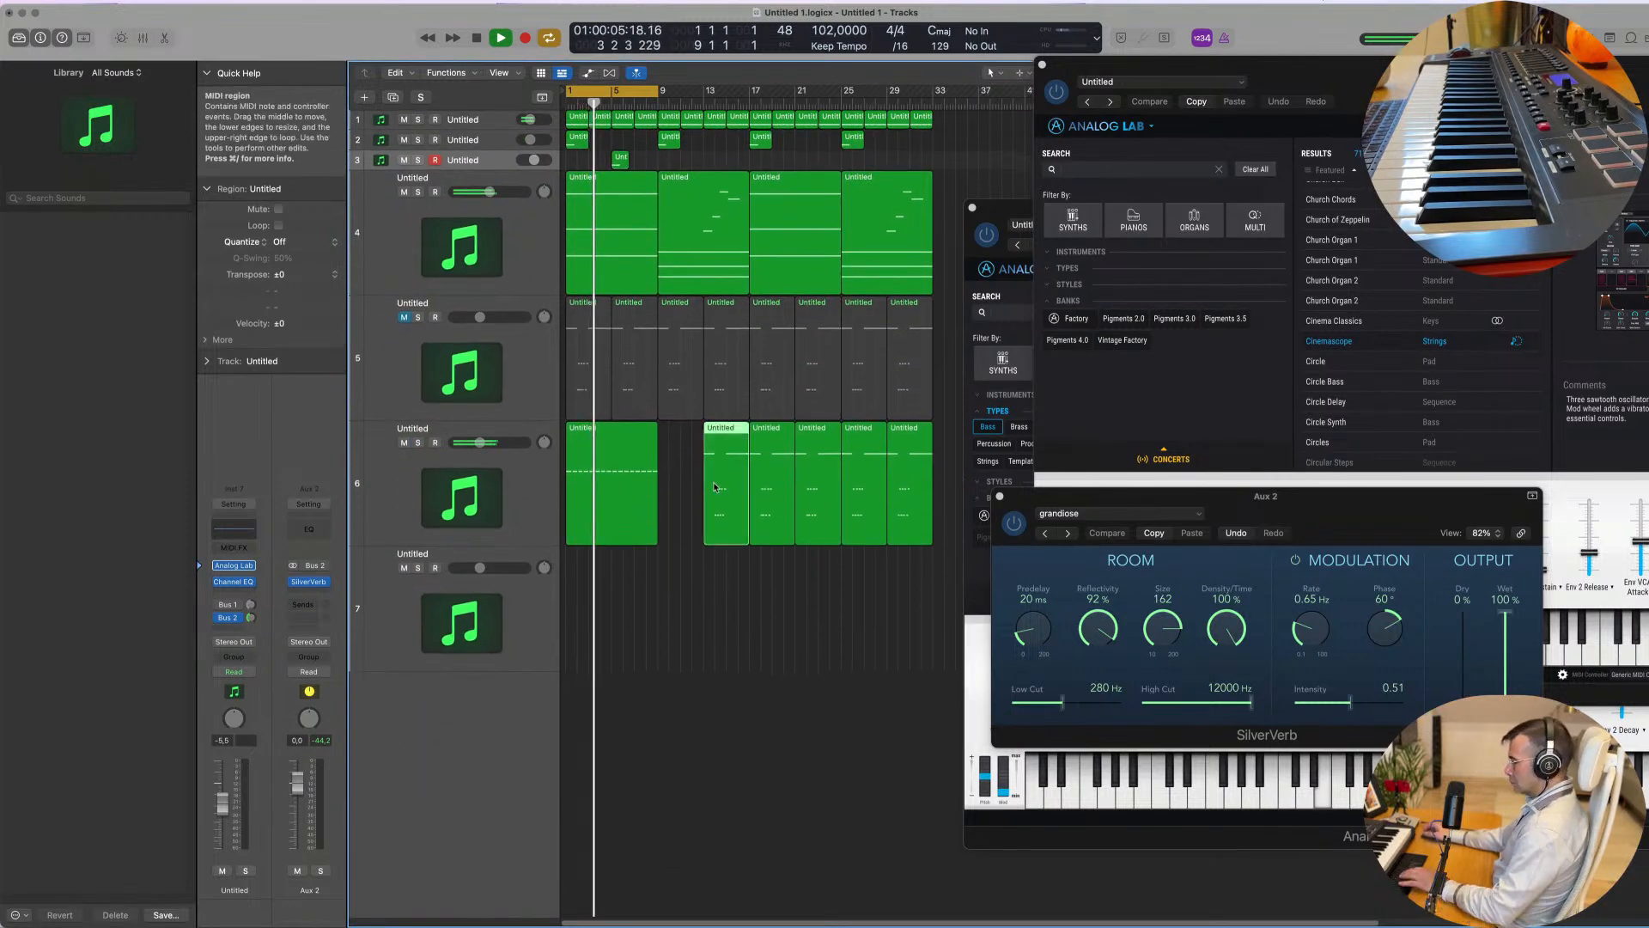
key("Delete")
left_click(634, 477)
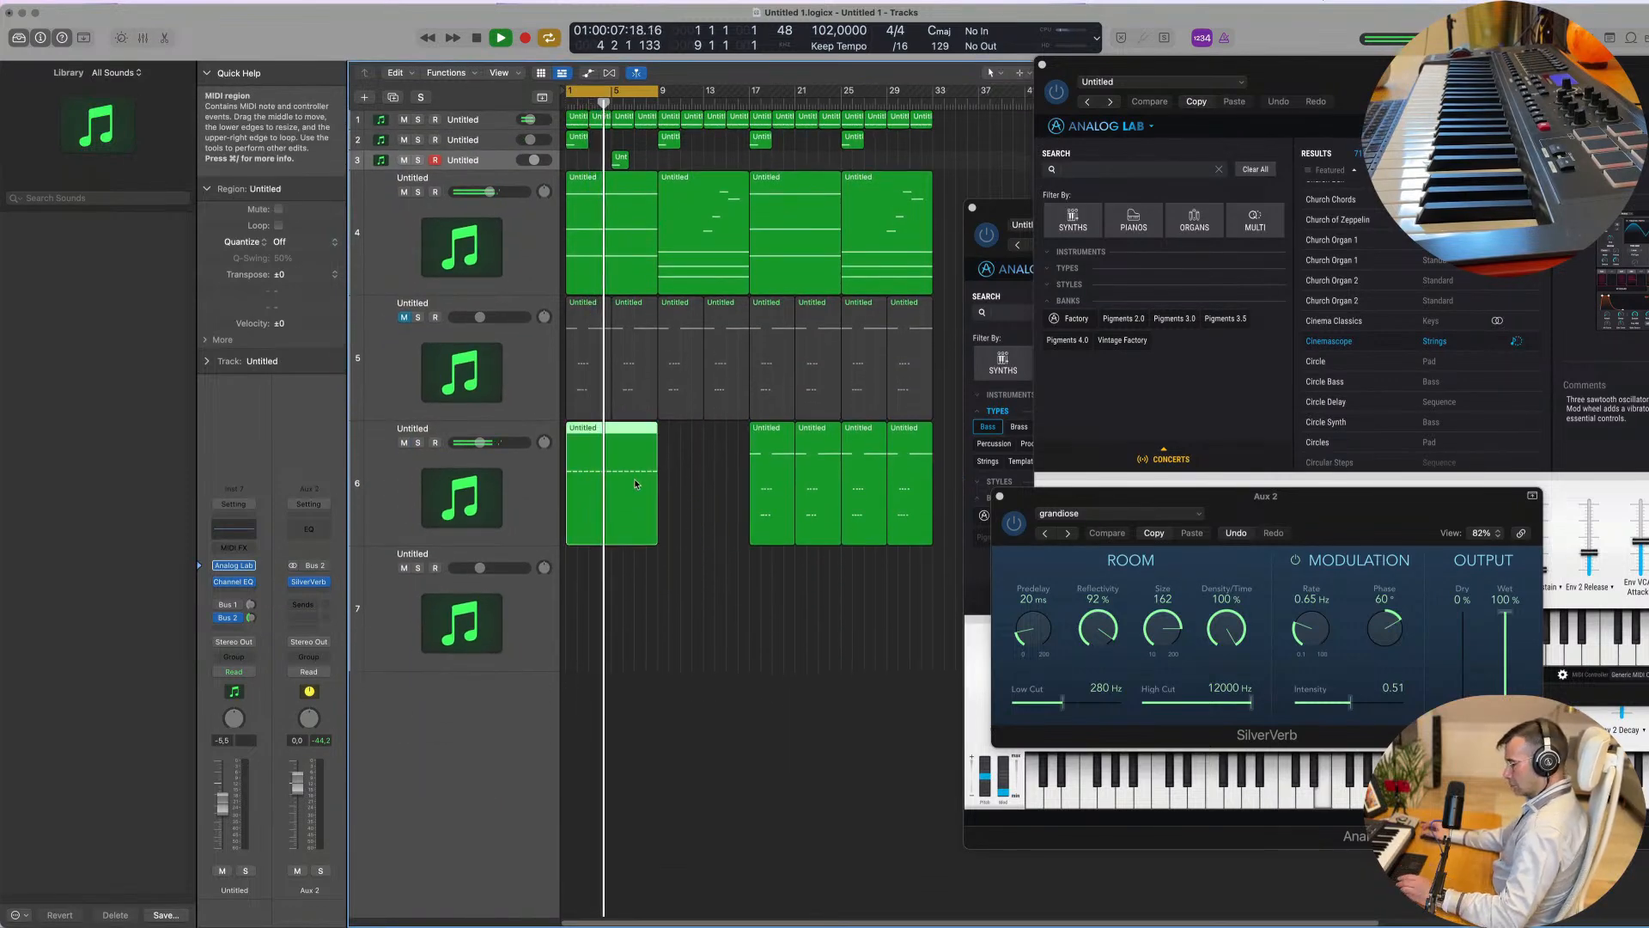
key("super+r")
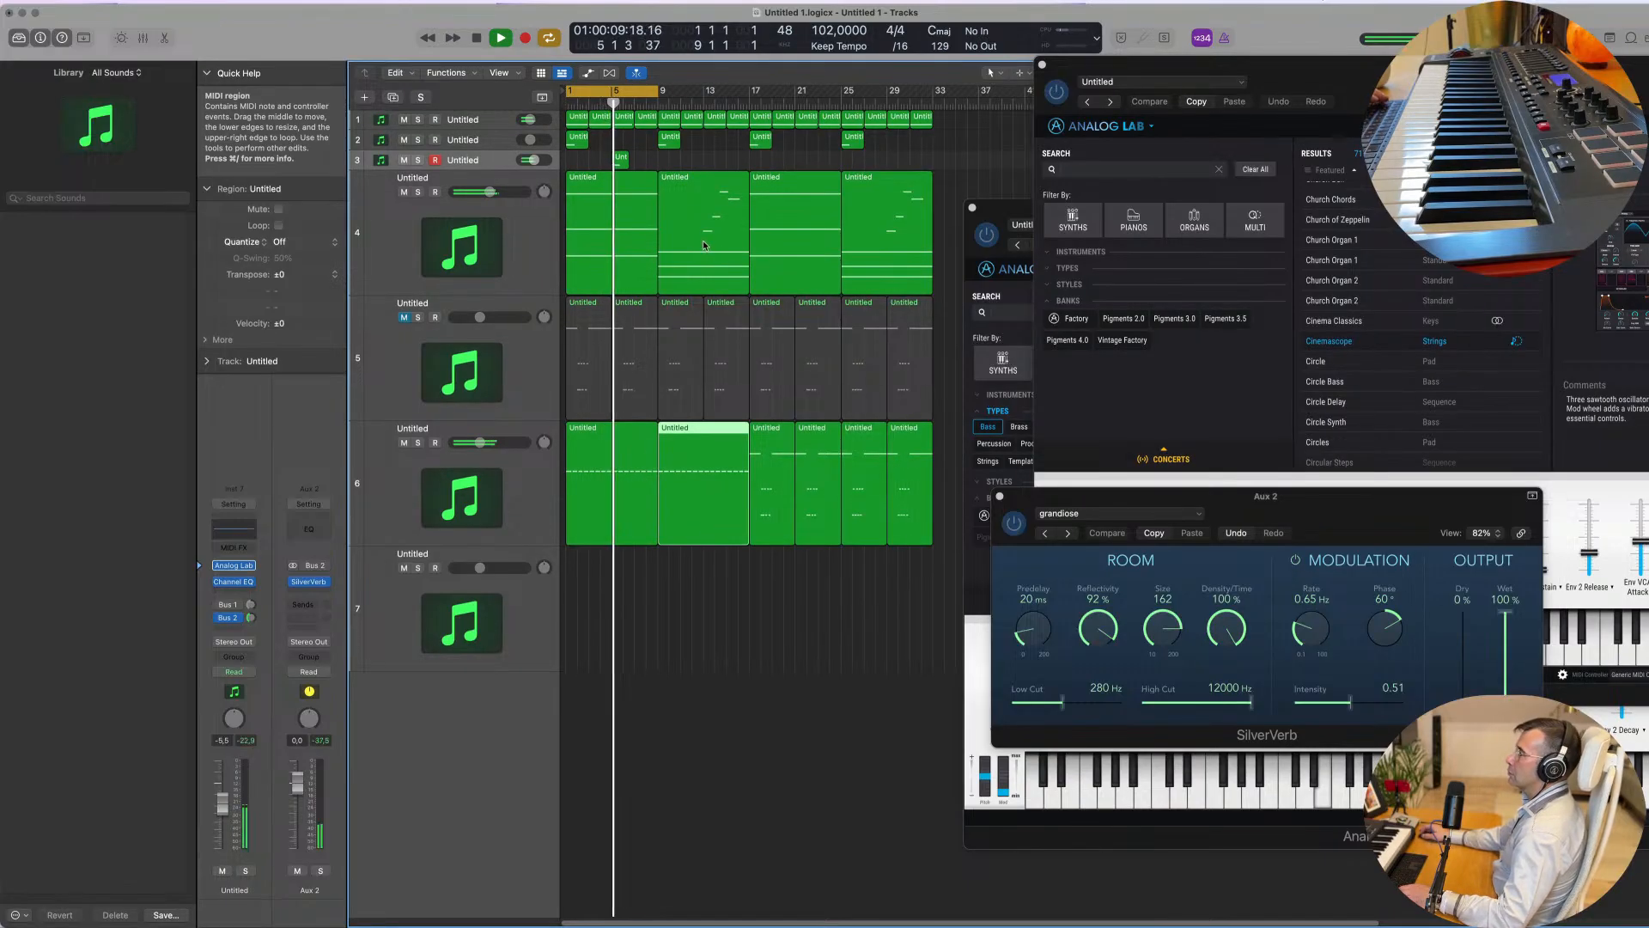
Step: Extend the cycle range so that it ends at bar 17
left_click(670, 137)
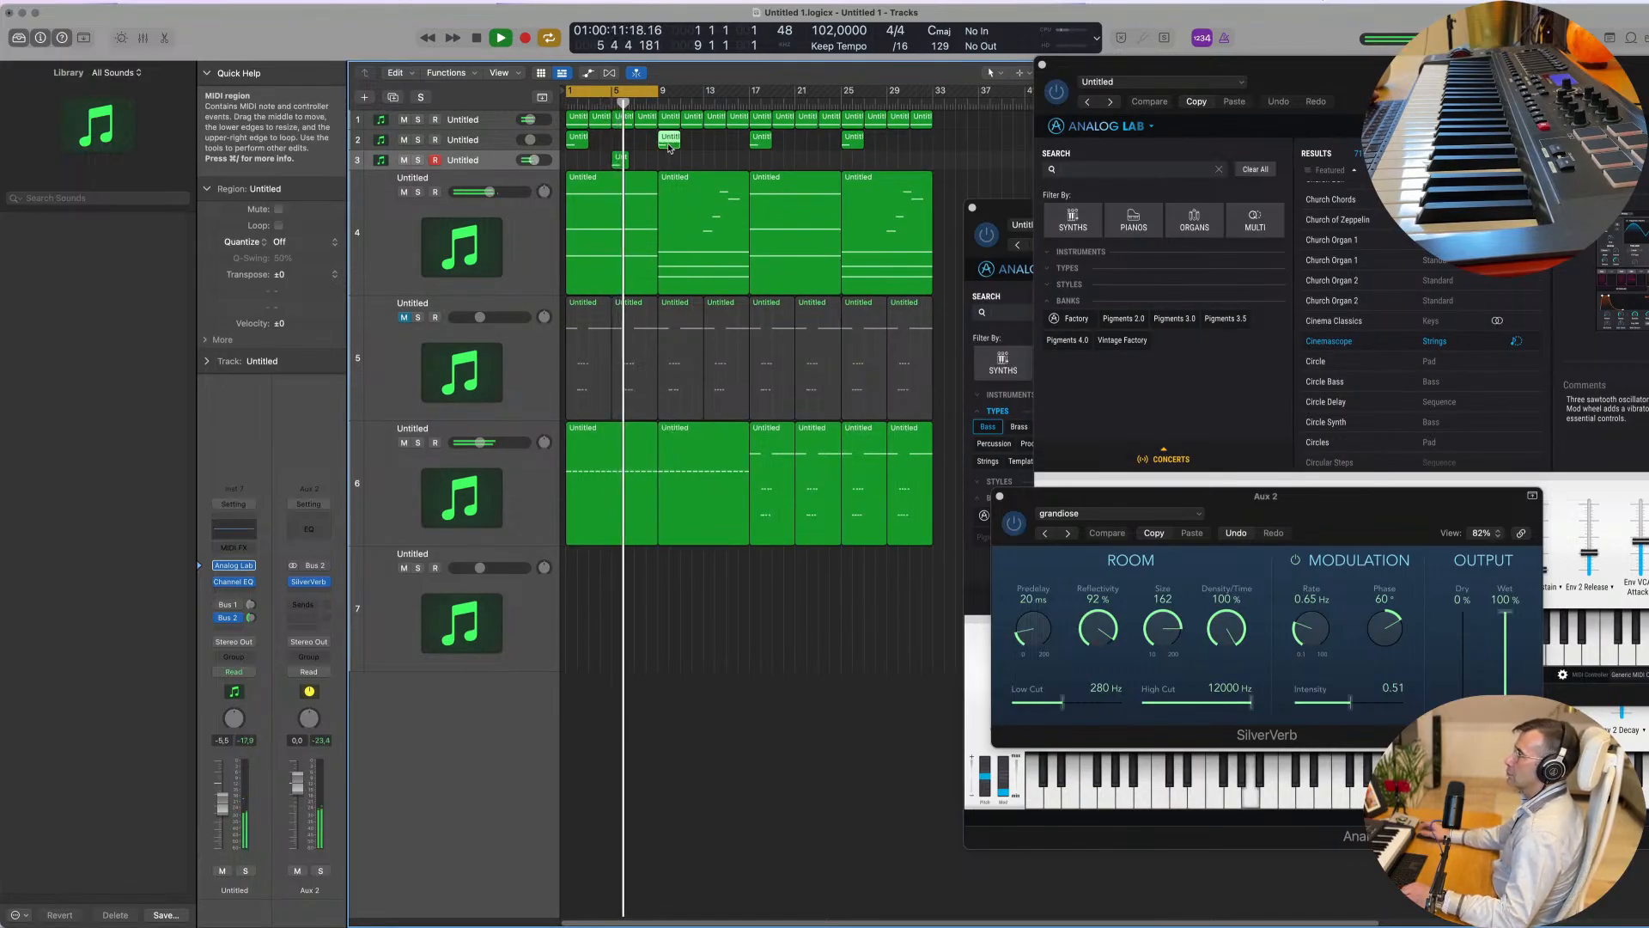
key("super+Right")
key("super+Left")
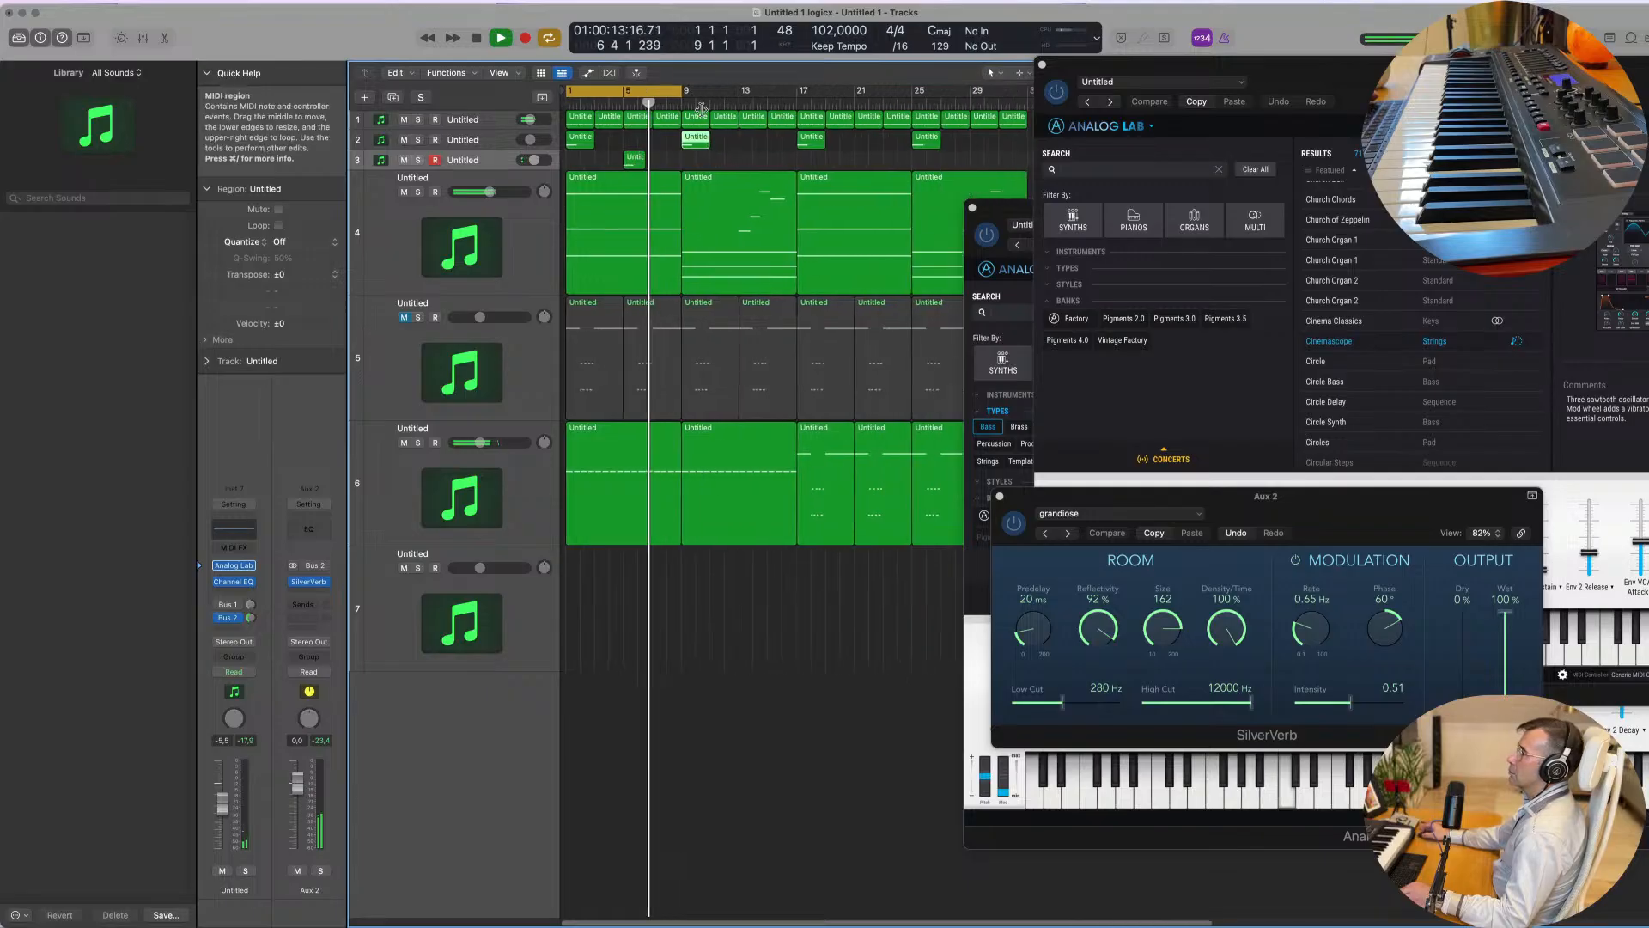
left_click_drag(680, 91, 794, 112)
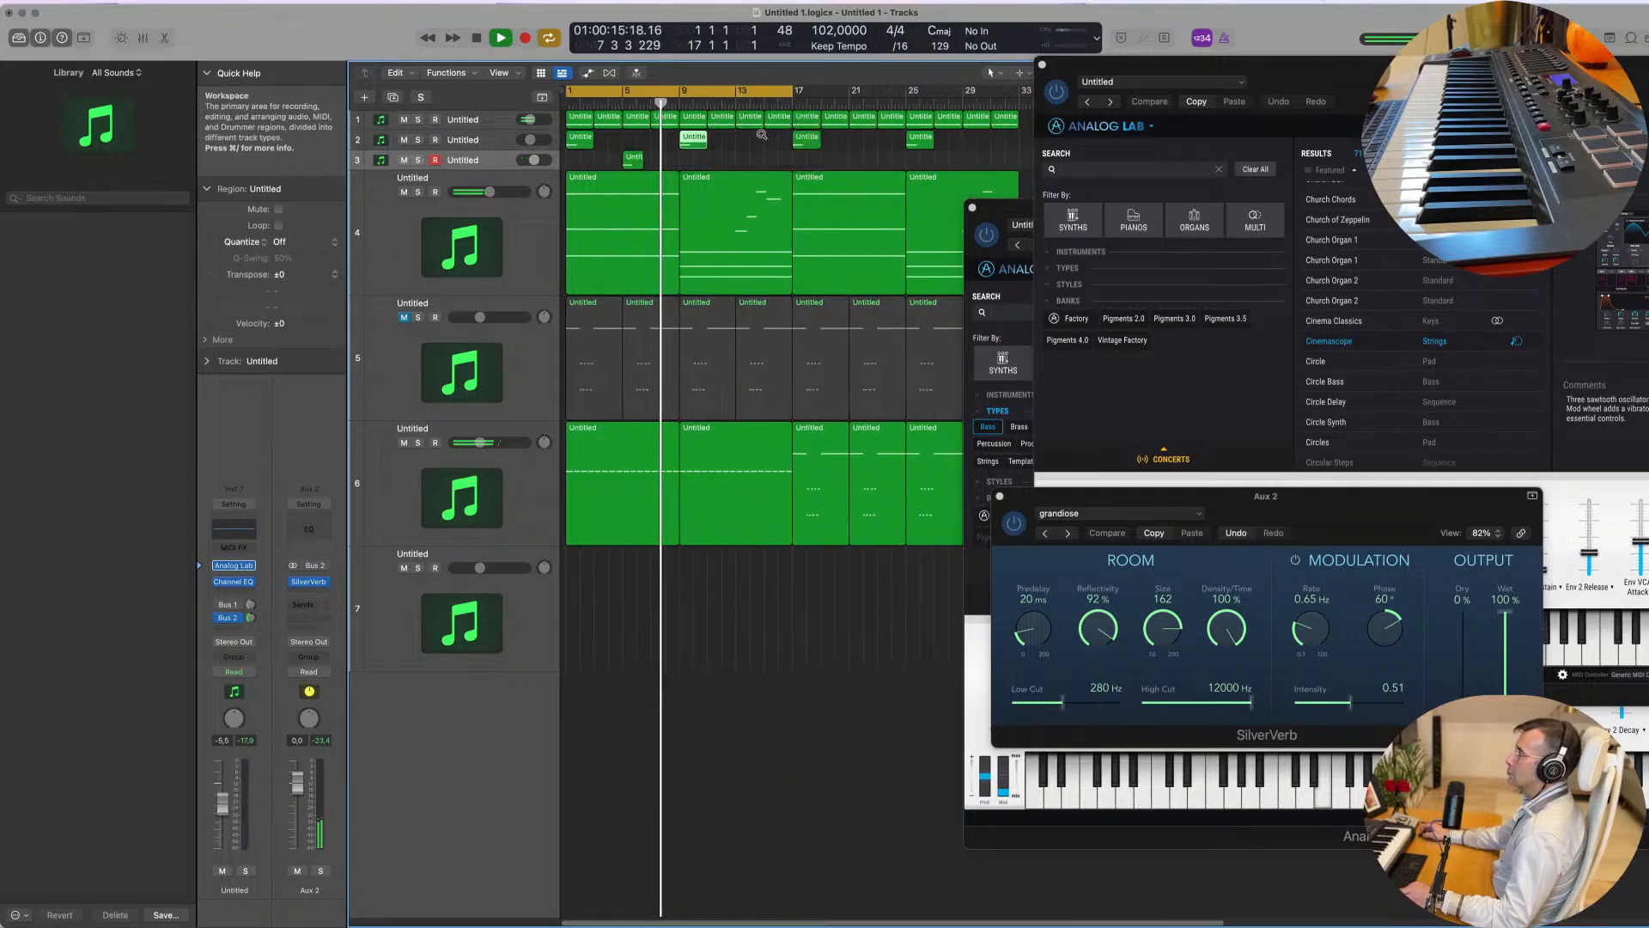
key("super+Left")
Step: Transpose all 16 notes of track 6's first region down one octave in the Piano Roll and play from the start
left_click(590, 507)
key("space")
key("space")
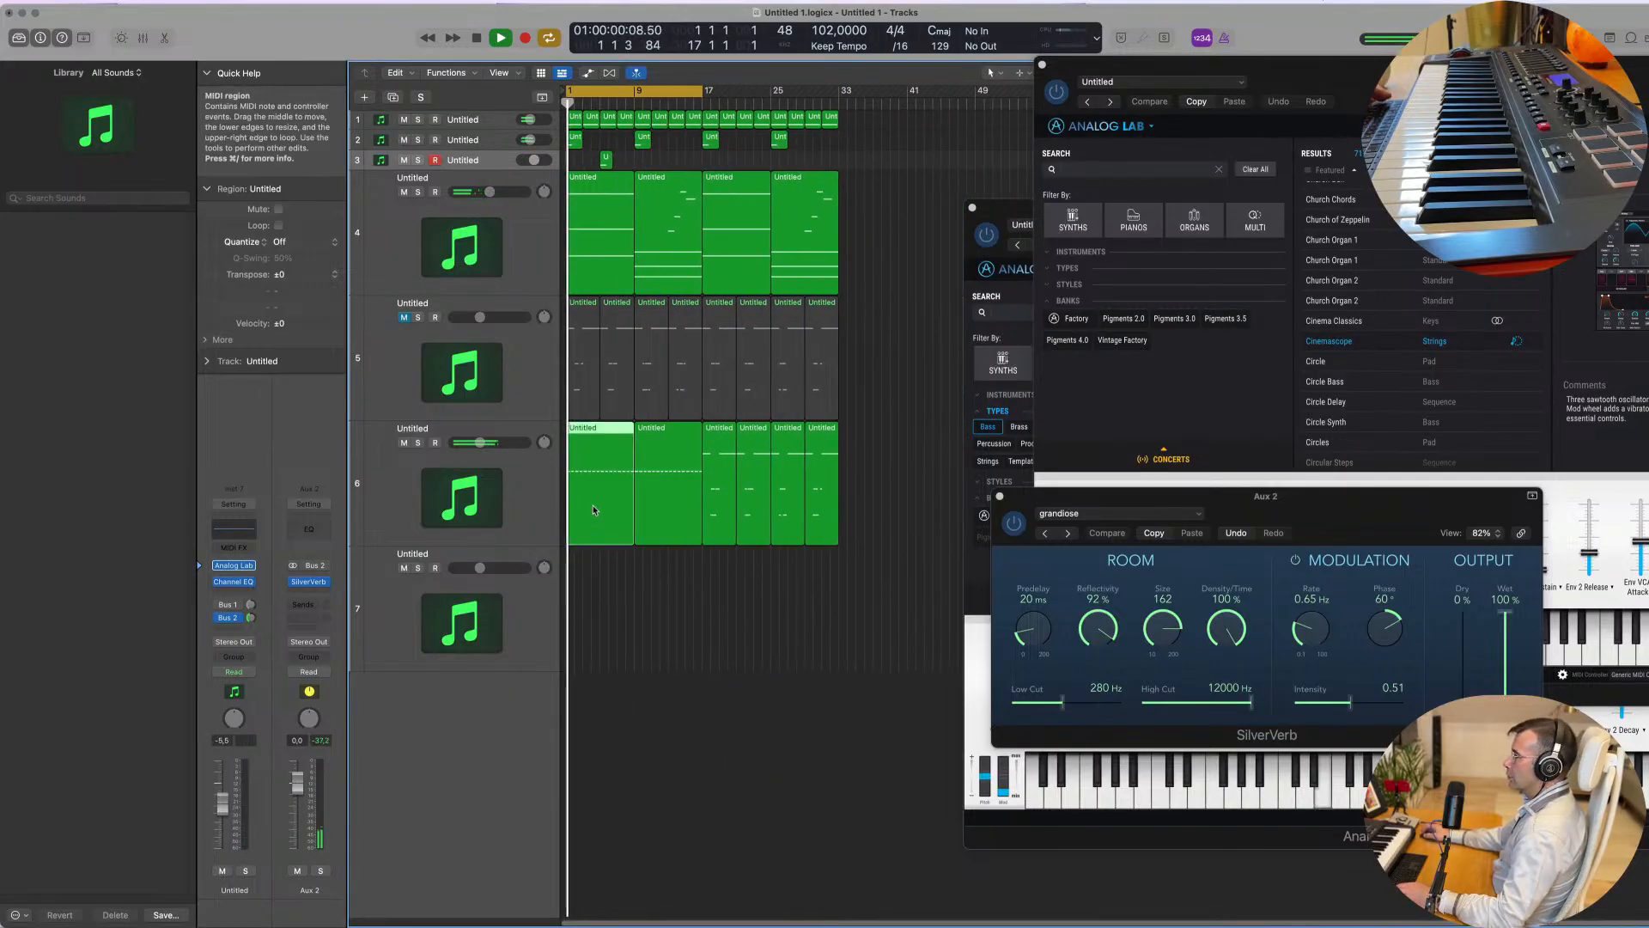
double_click(602, 427)
key("space")
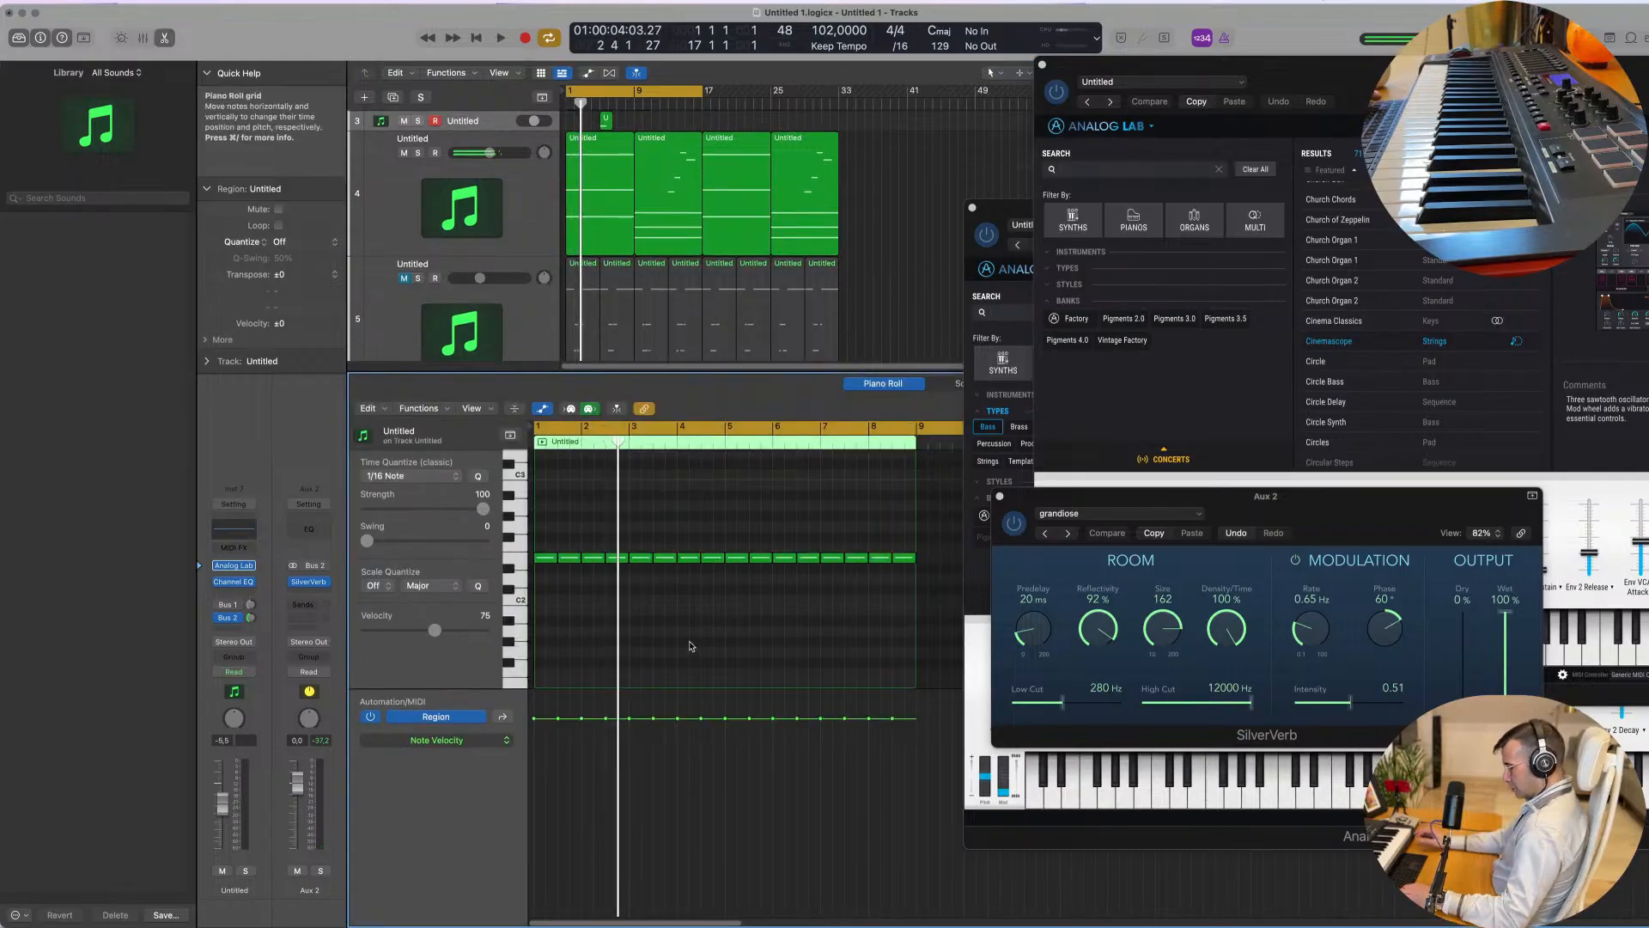
key("alt+shift+Down")
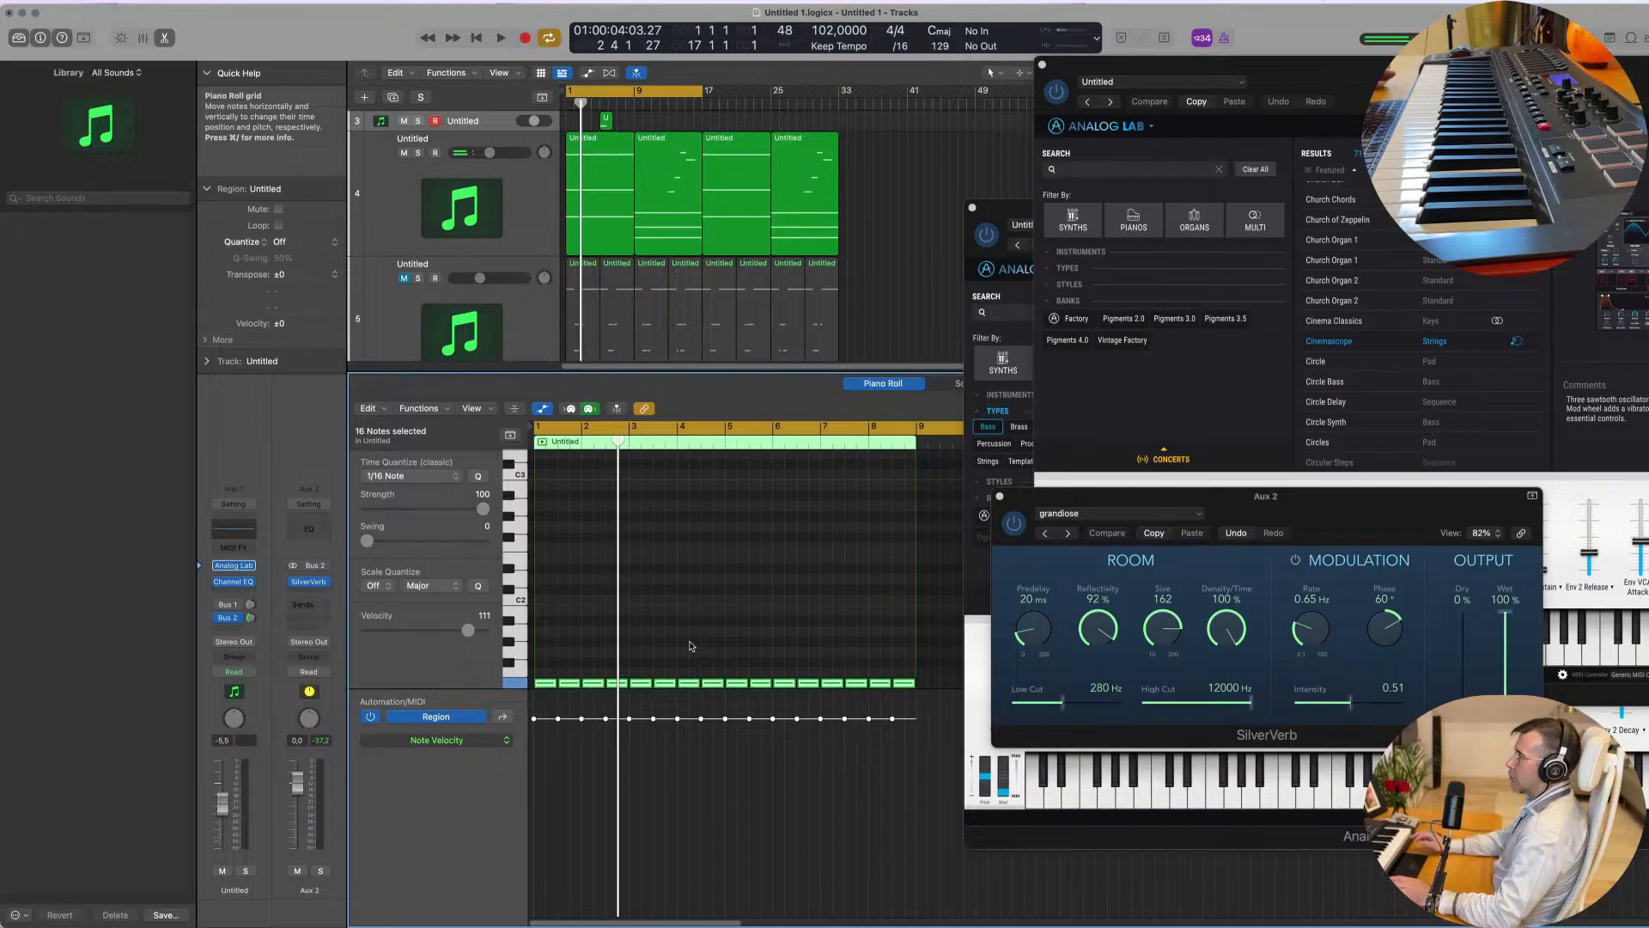
key("Return")
key("space")
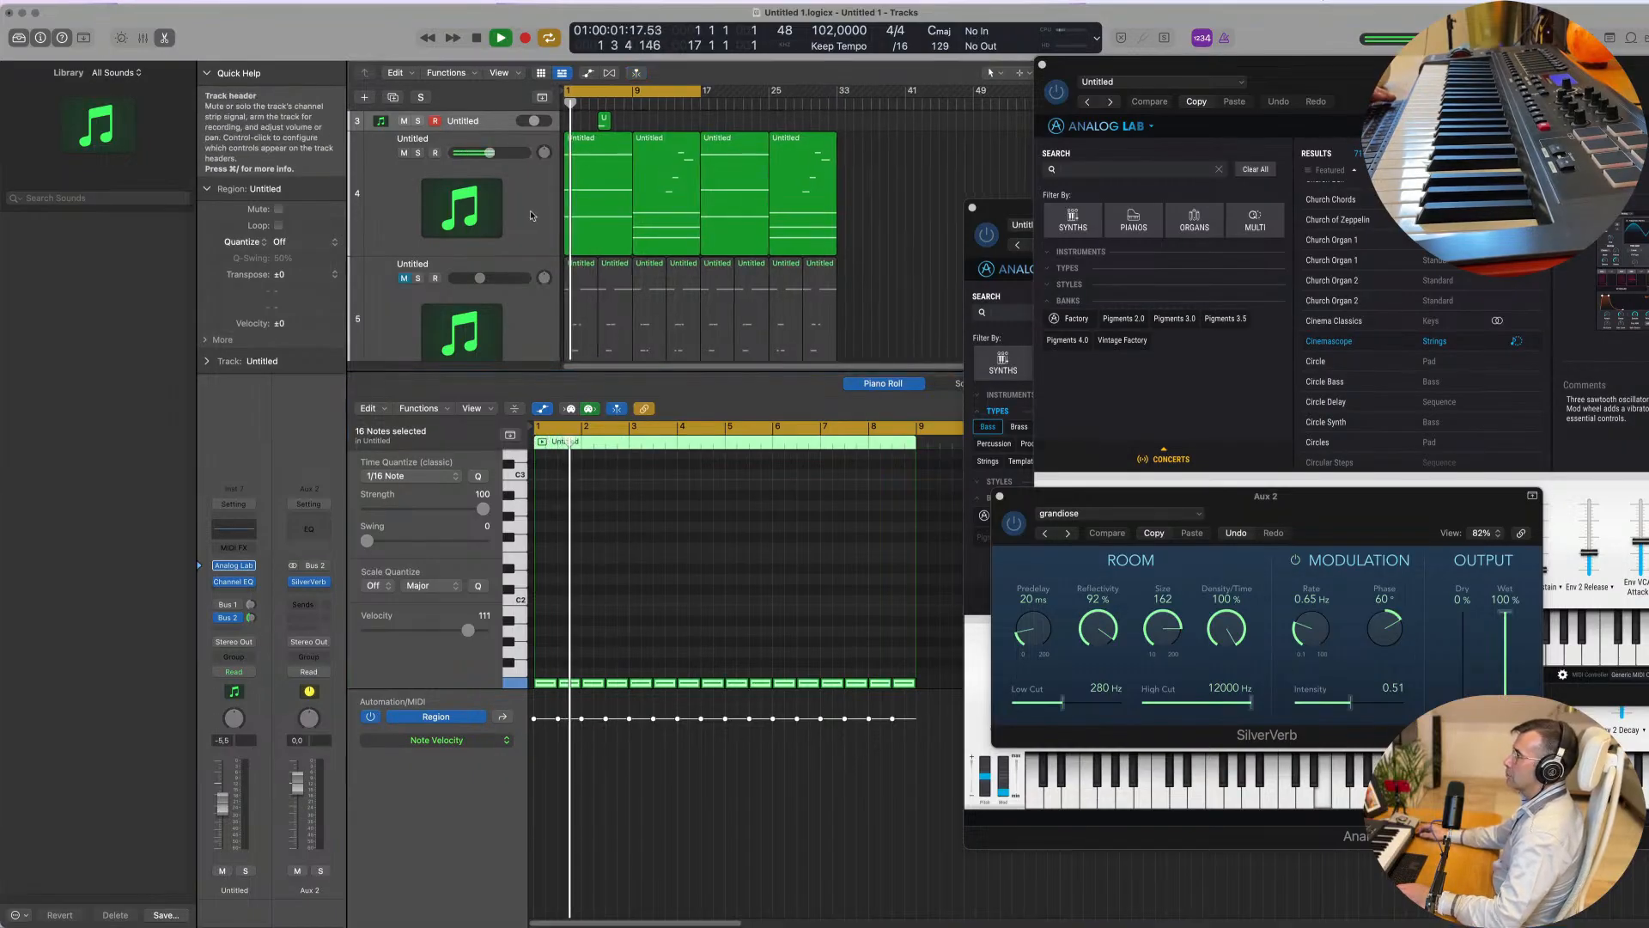
Step: Show both repeated-note regions of track 6 in the Piano Roll and select the second region's notes
left_click(650, 203, "shift")
scroll(649, 202, "up", 1)
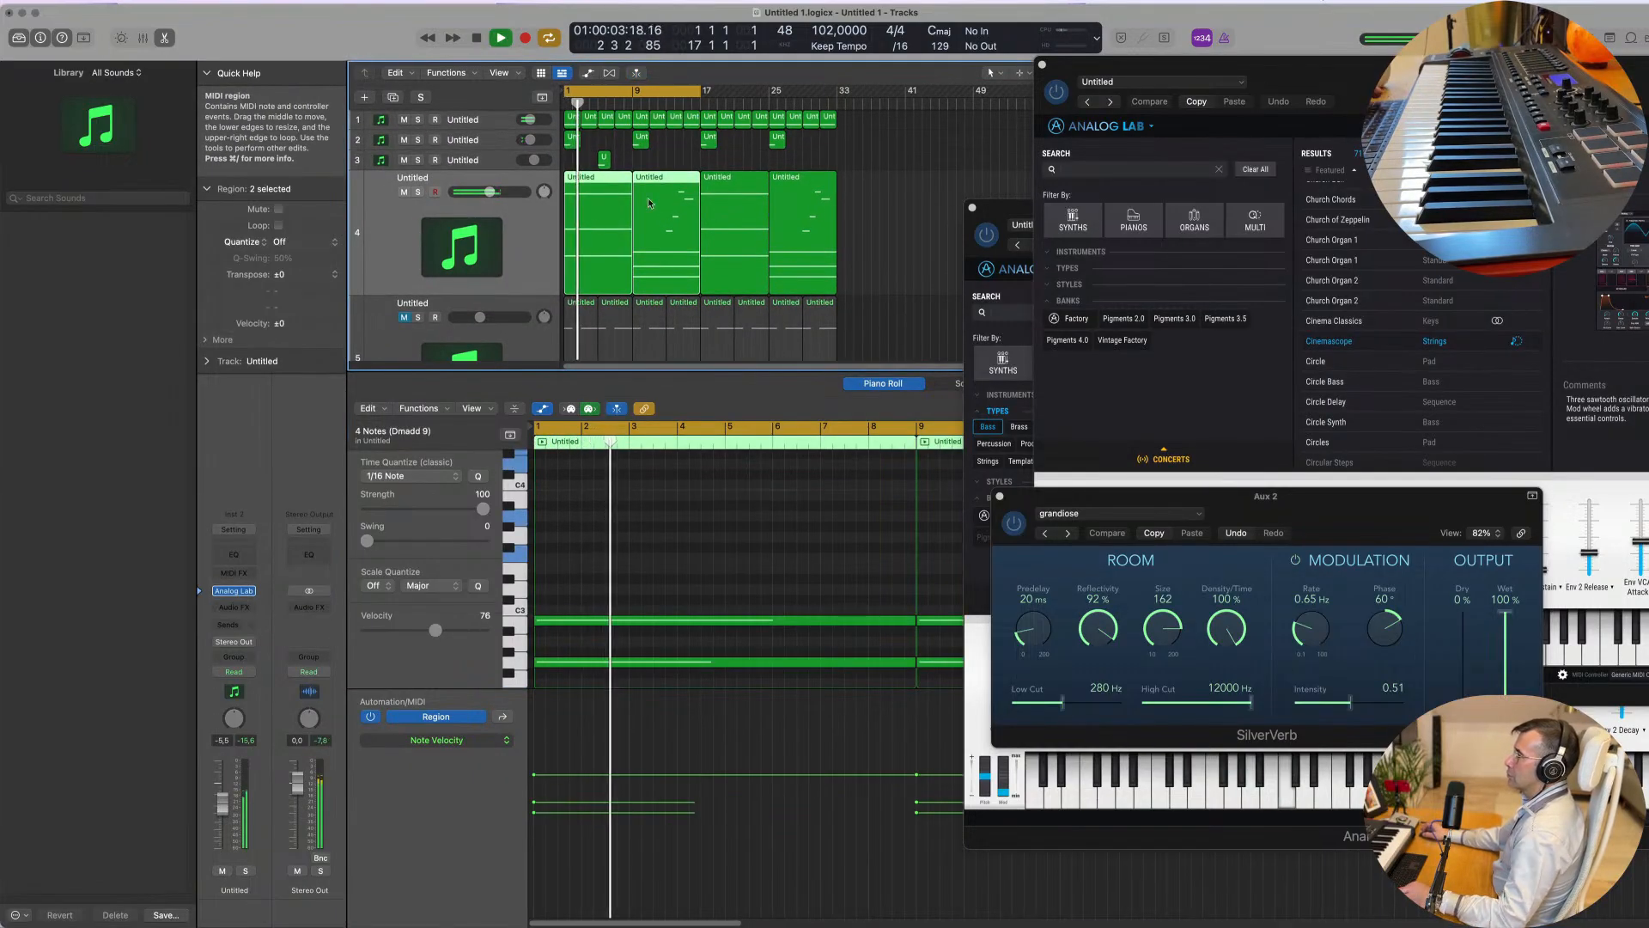
scroll(649, 203, "right", 2)
scroll(664, 210, "down", 5)
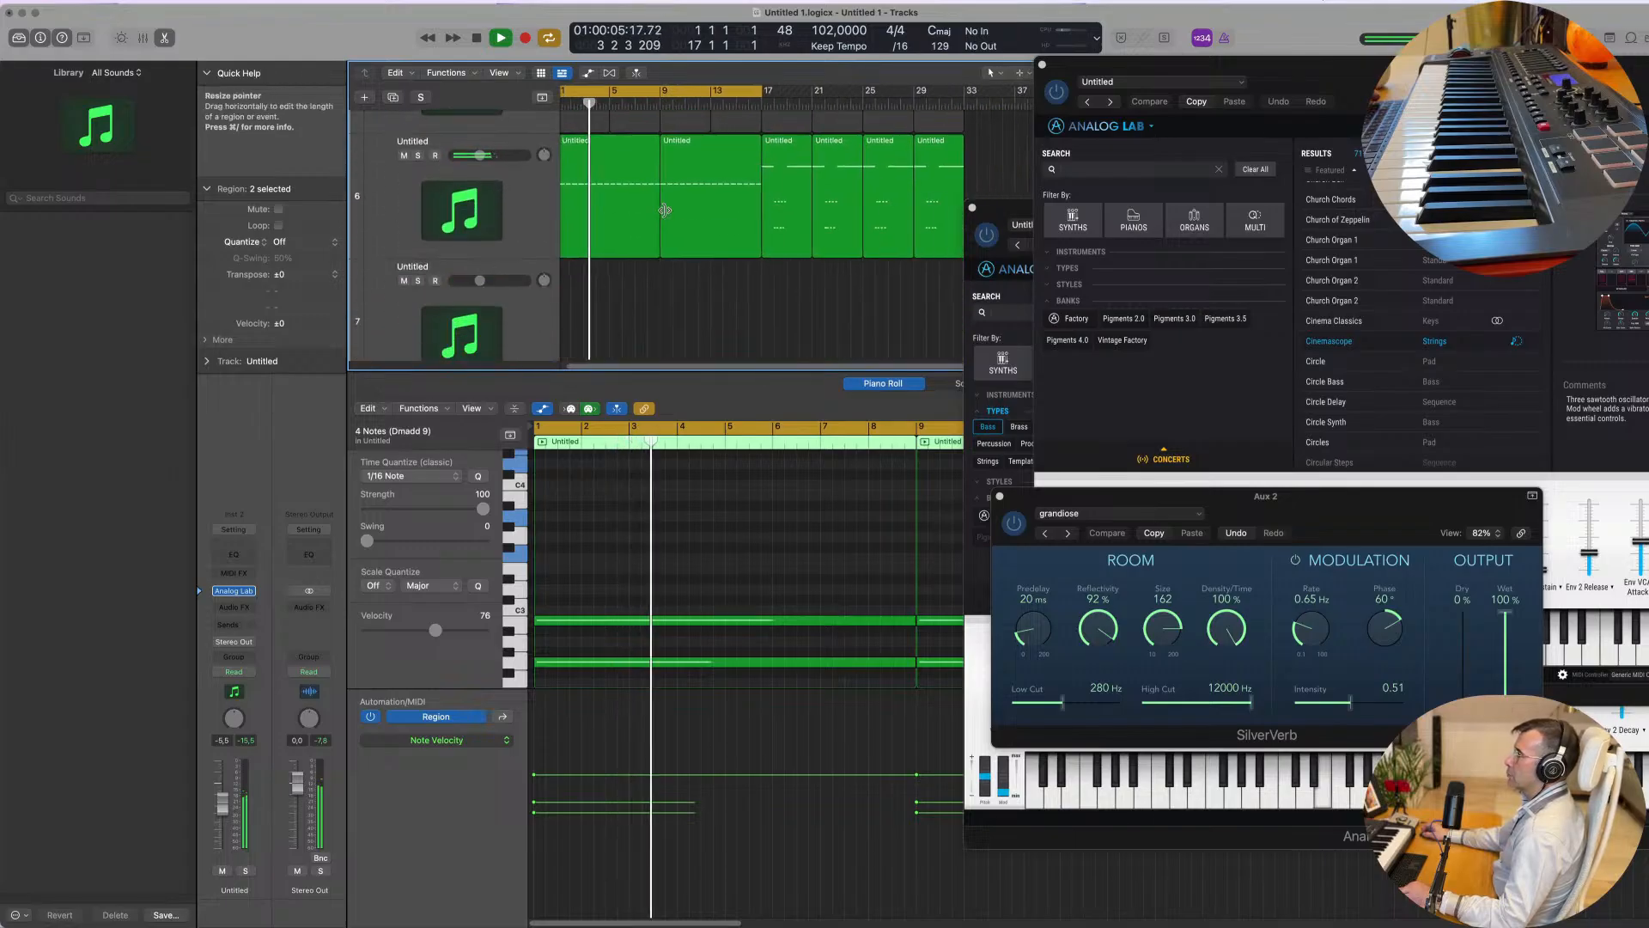
scroll(665, 210, "left", 2)
left_click(678, 194)
left_click_drag(682, 297, 610, 234)
scroll(726, 498, "left", 5)
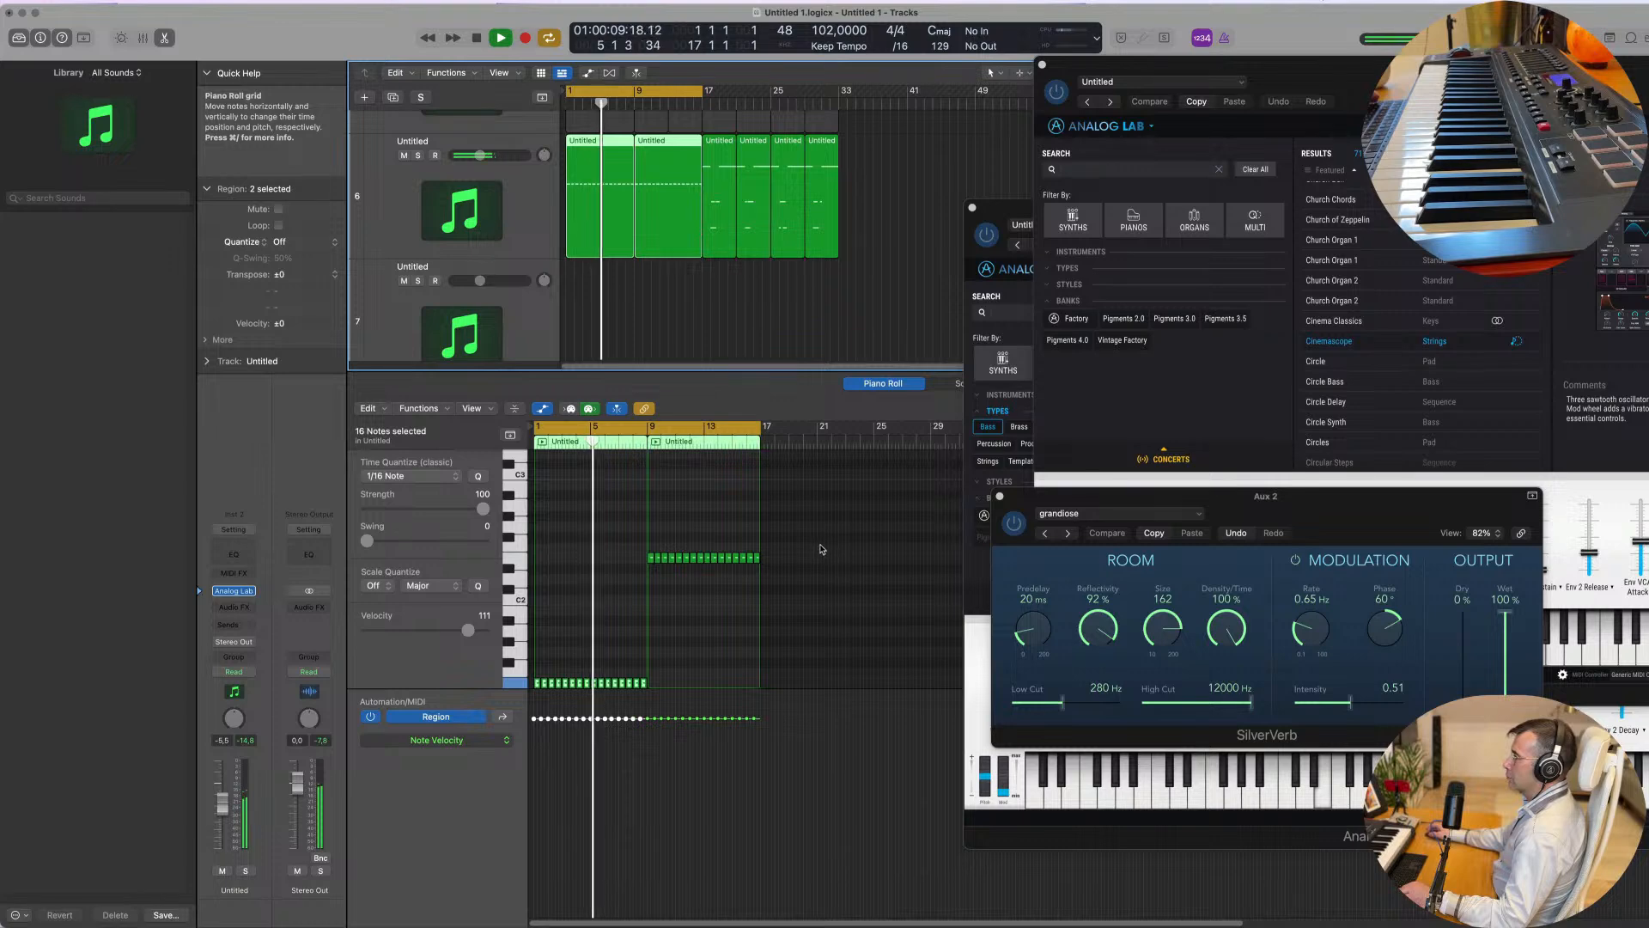
left_click_drag(819, 542, 653, 572)
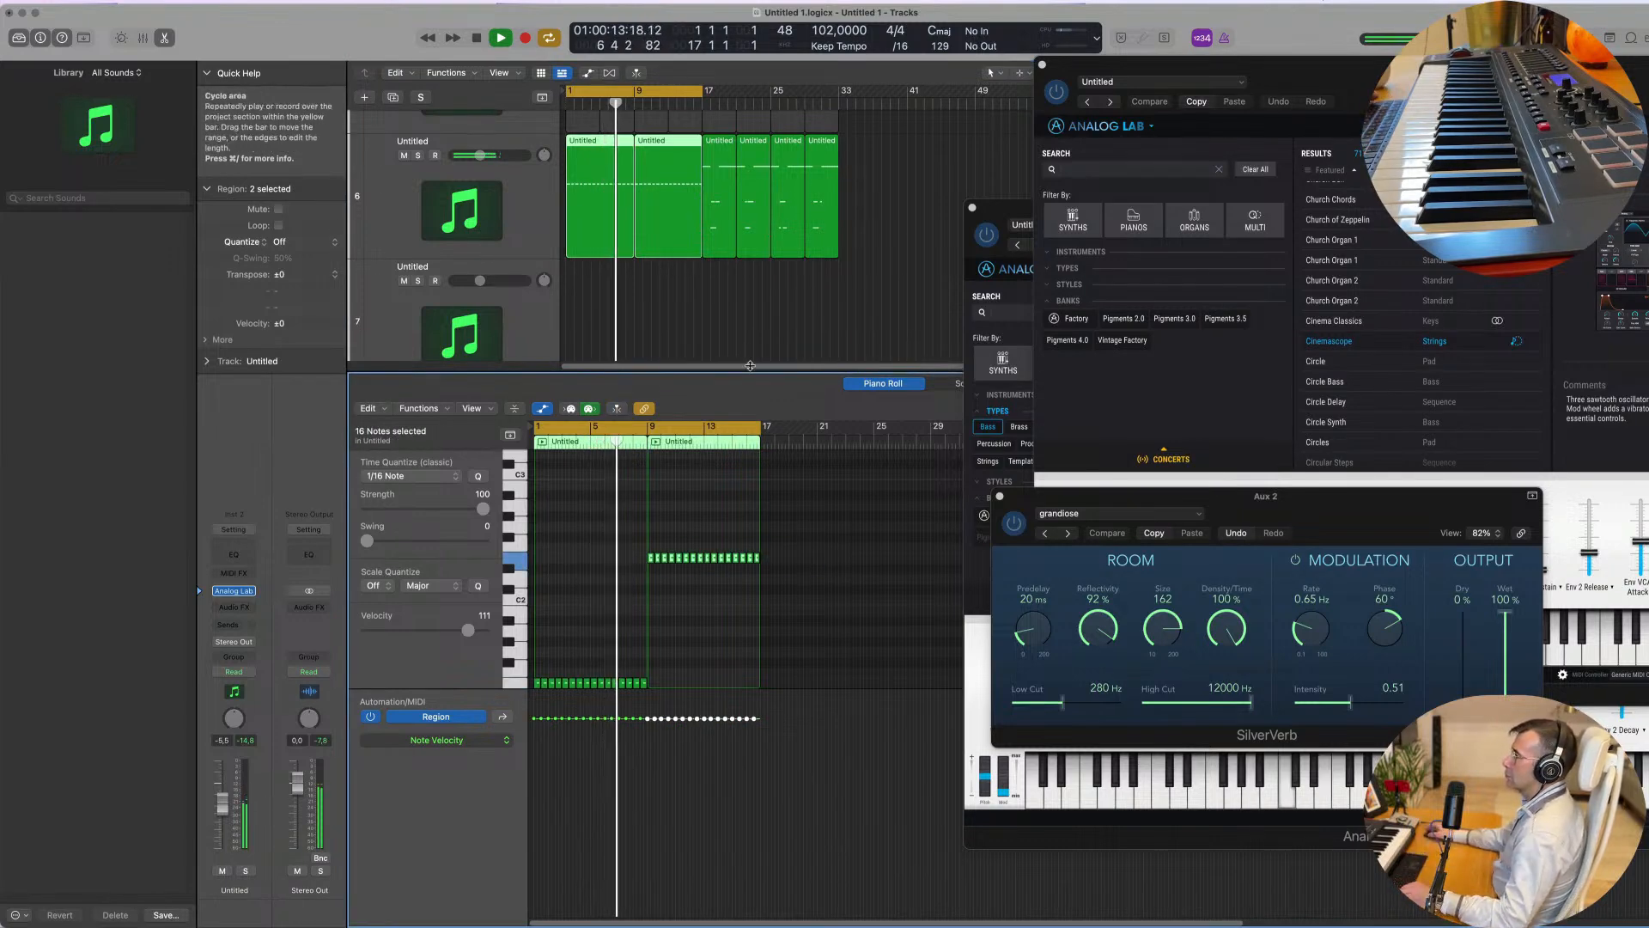
Step: Delete track 6's second region at bar 9 and replace it with a repeat of the first region
left_click(663, 165)
key("Delete")
key("space")
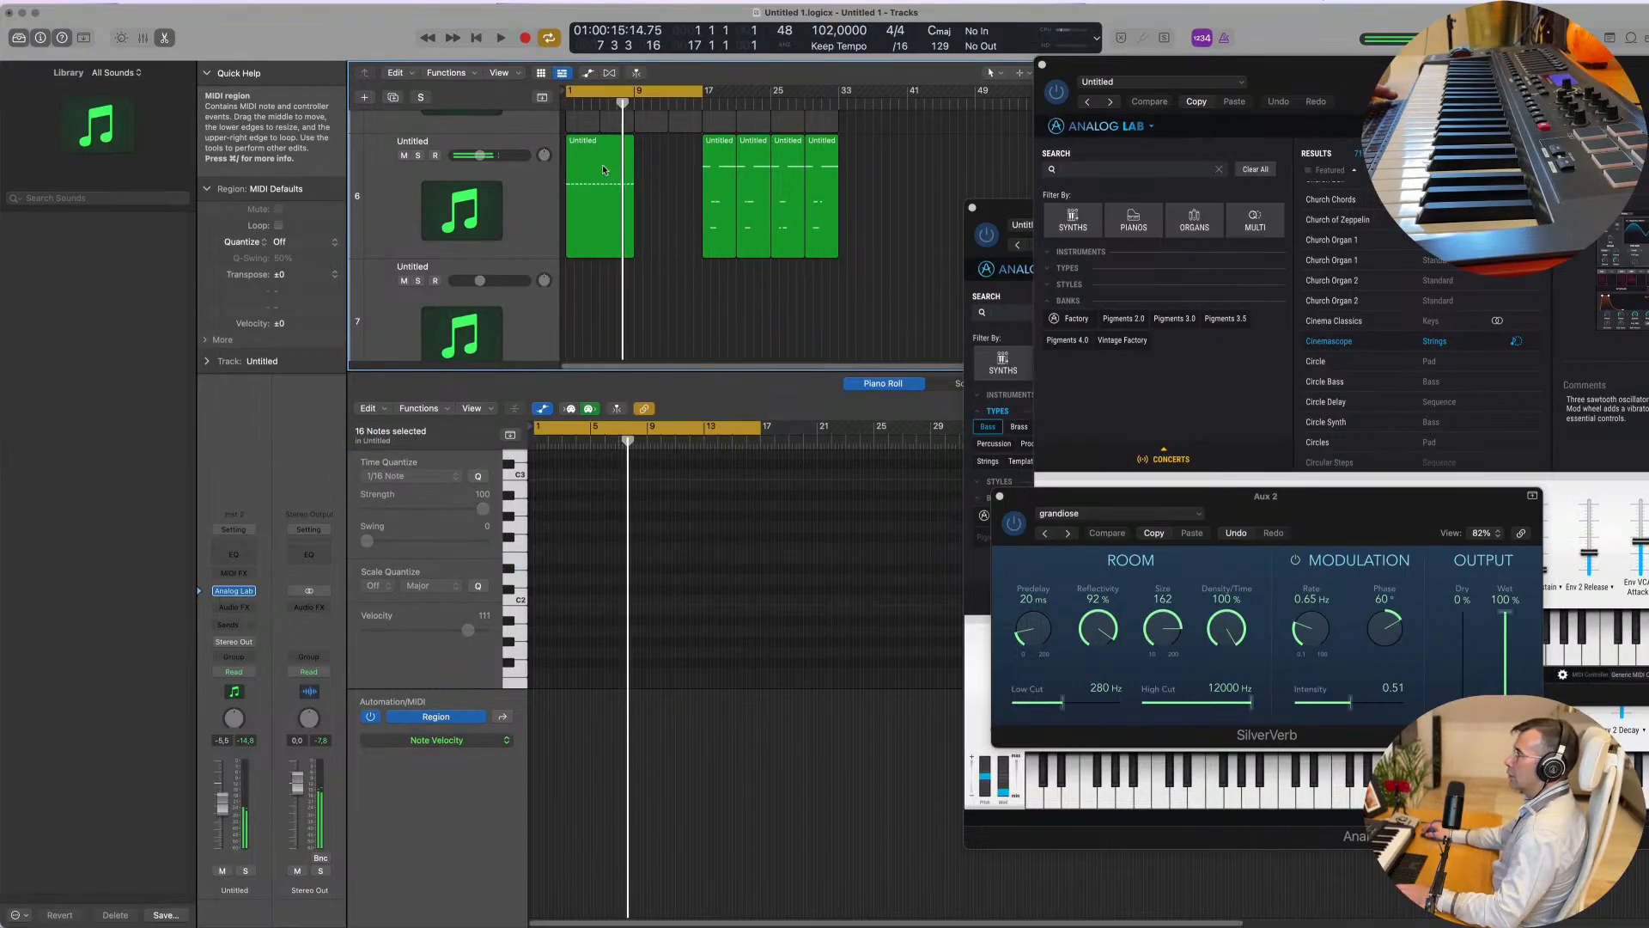
left_click(601, 163)
key("space")
key("super+r")
Step: Save the project, deselect the region, and replay the arrangement with the Piano Roll hidden
scroll(700, 307, "up", 6)
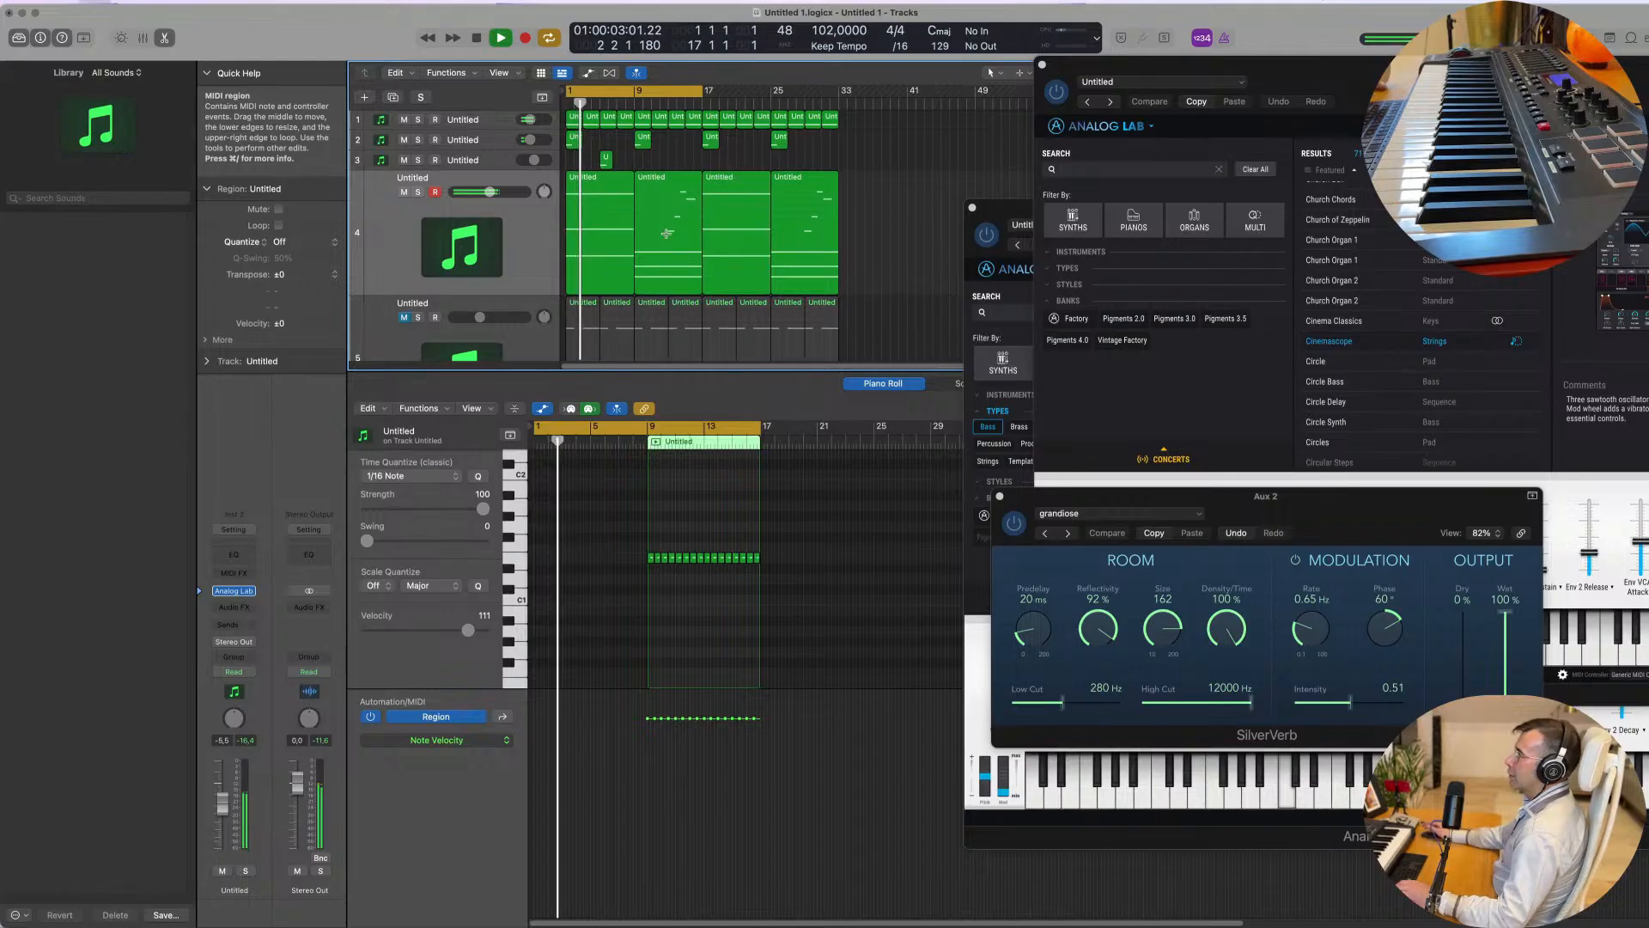
key("super+s")
key("Escape")
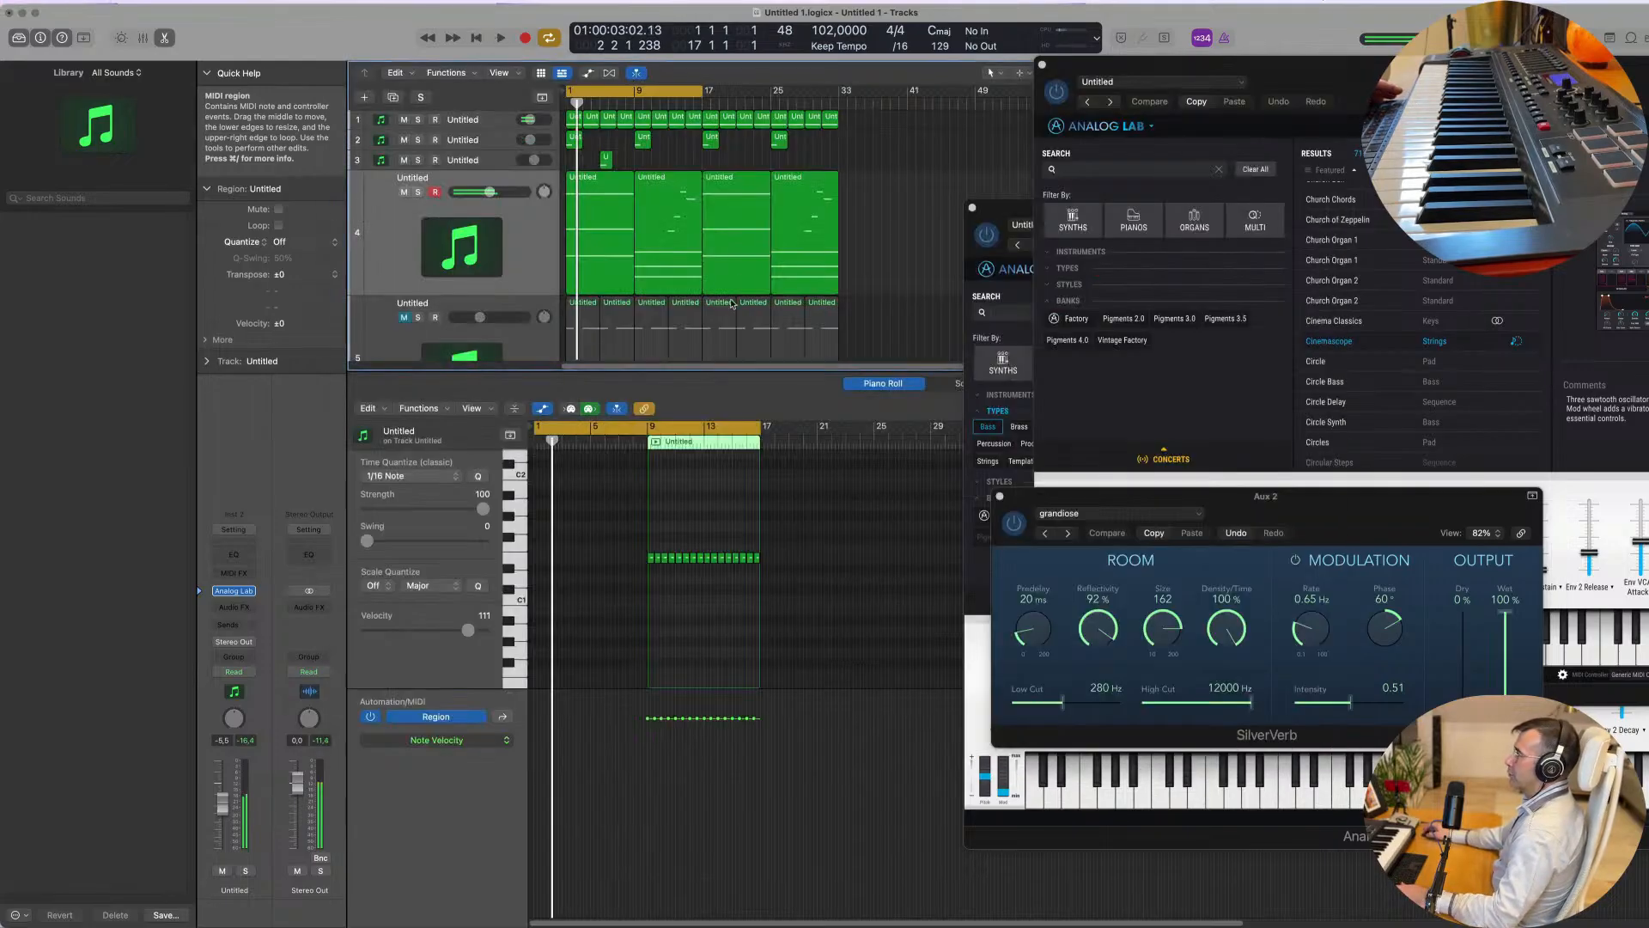
left_click(925, 151)
key("space")
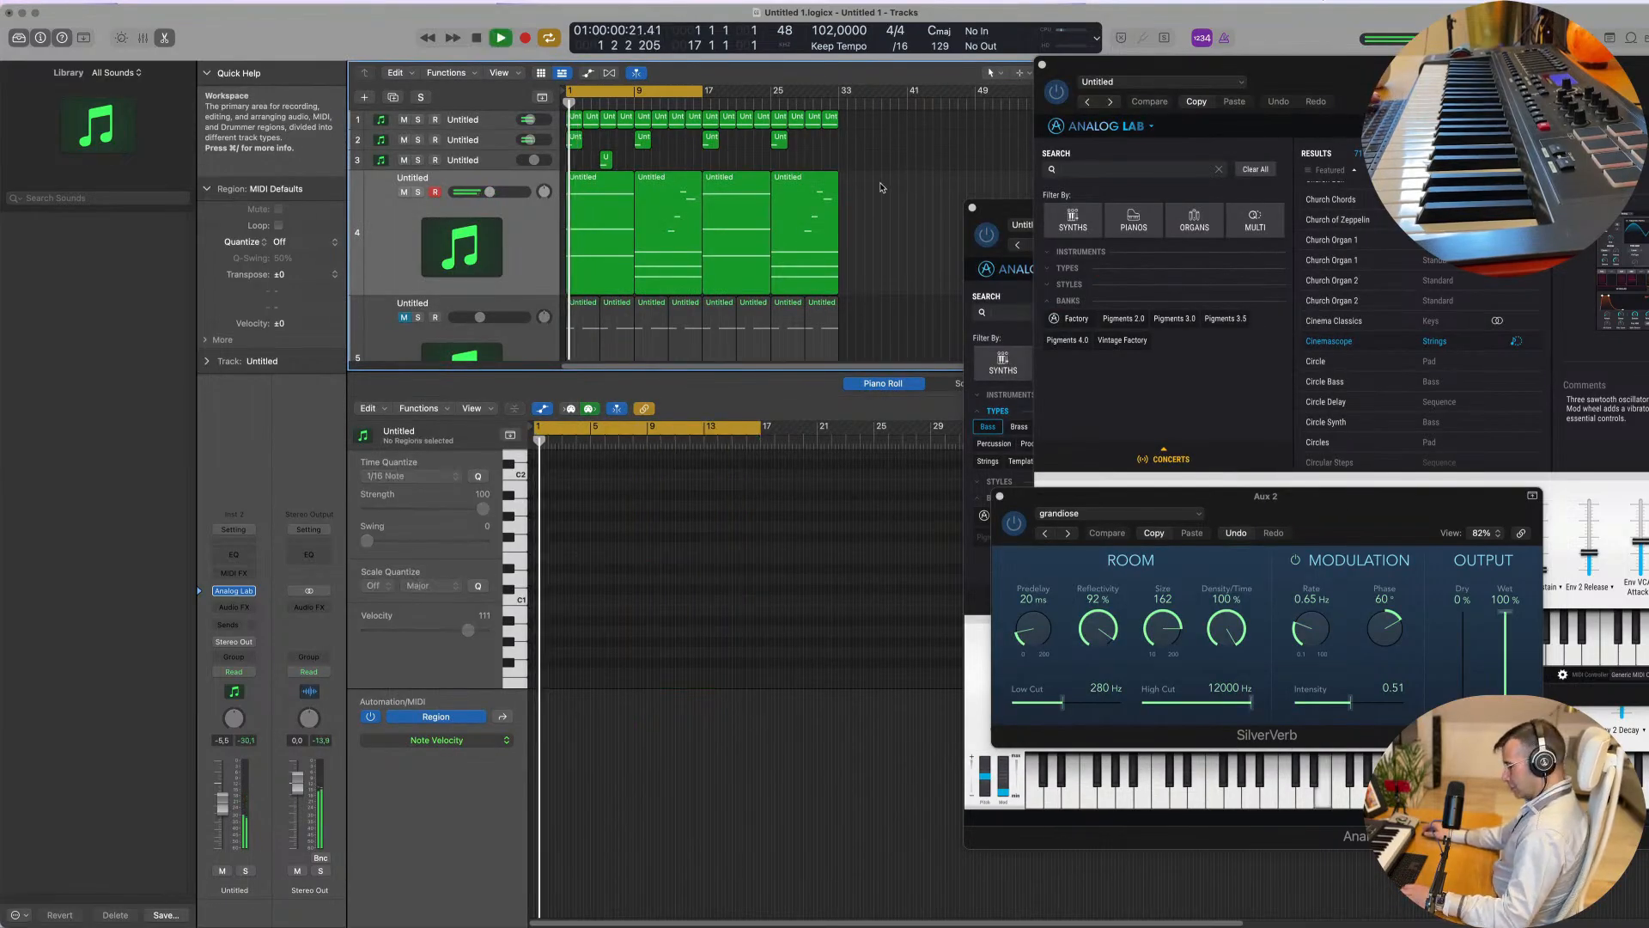
key("x")
key("x")
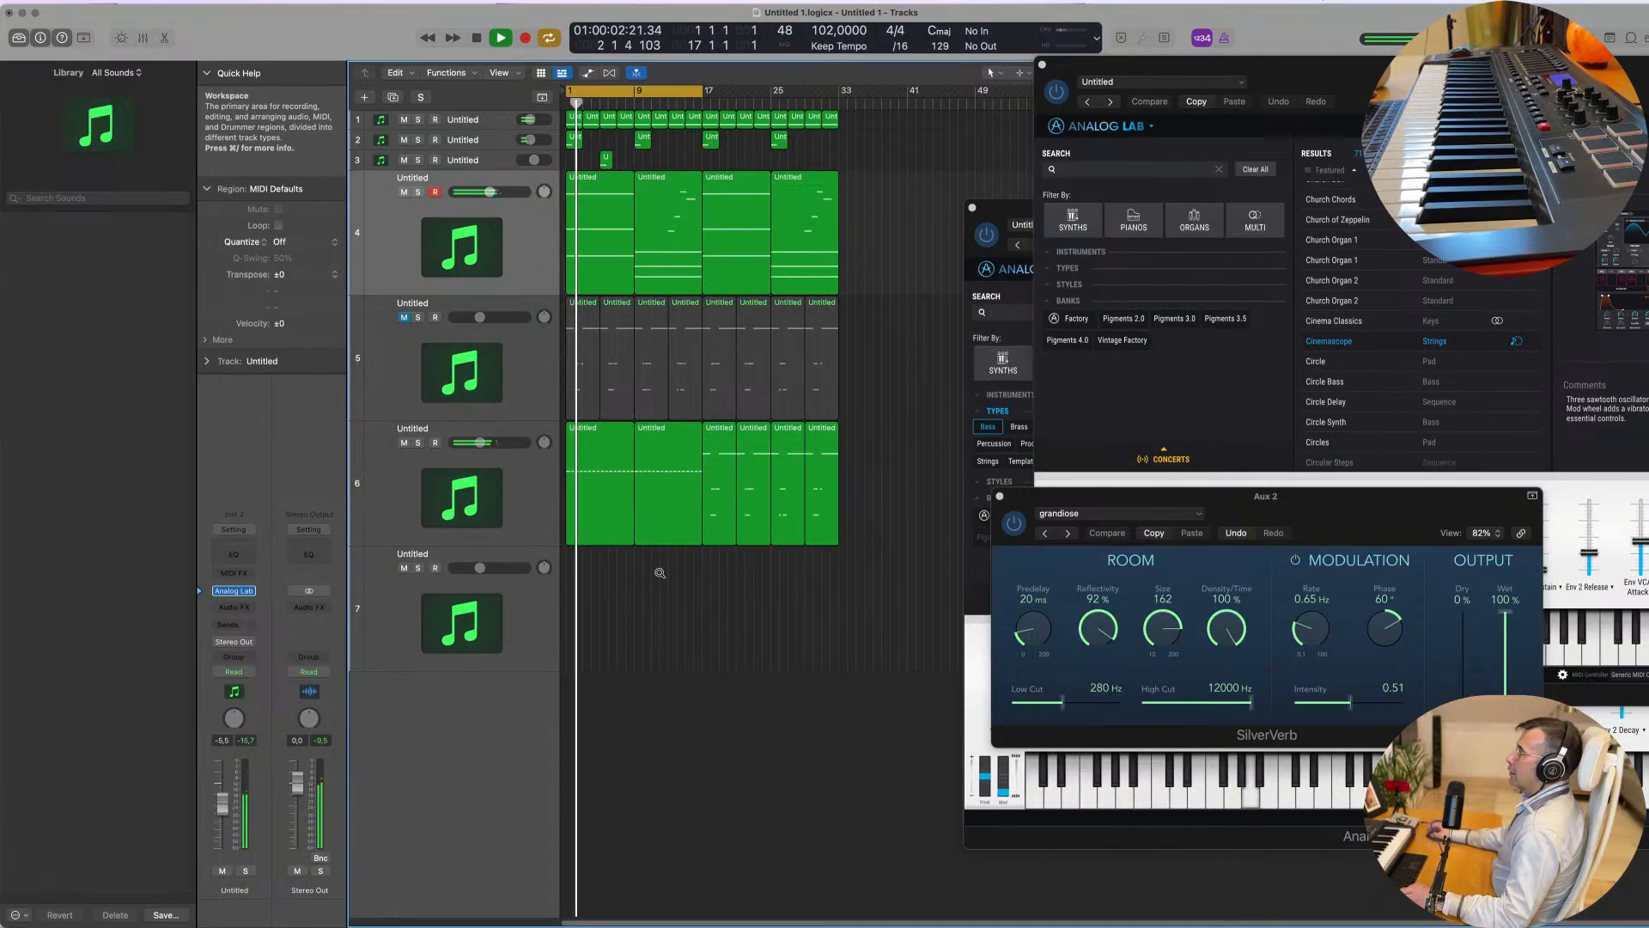
Step: Select track 4 and replay the arrangement from the start
scroll(660, 573, "up", 3)
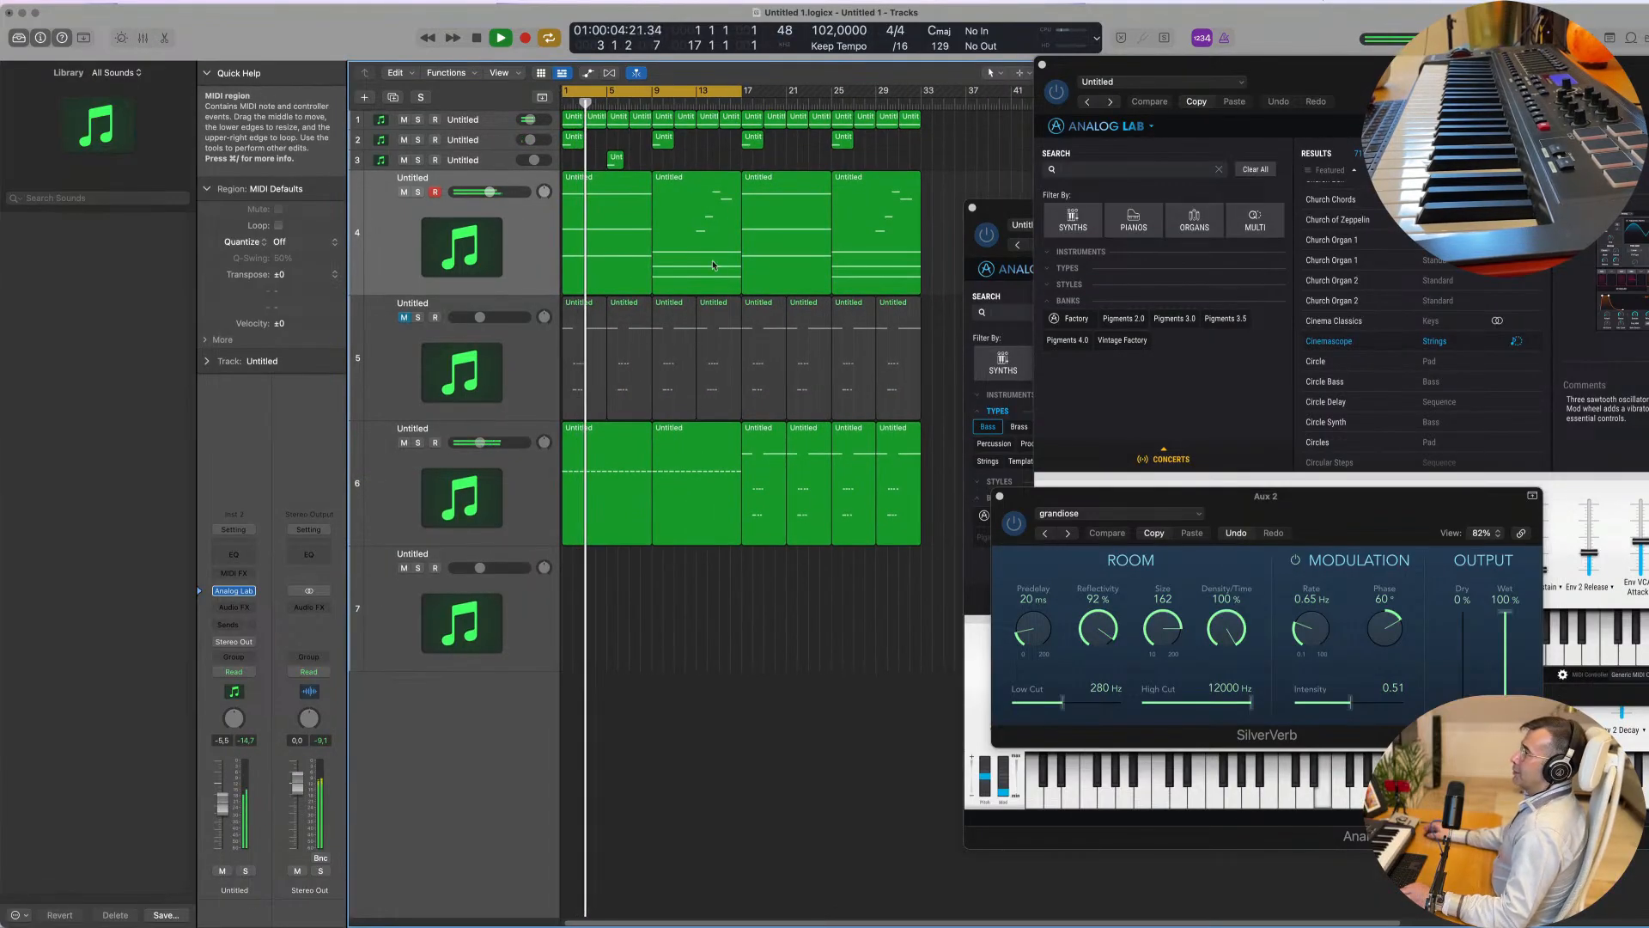
scroll(511, 256, "down", 2)
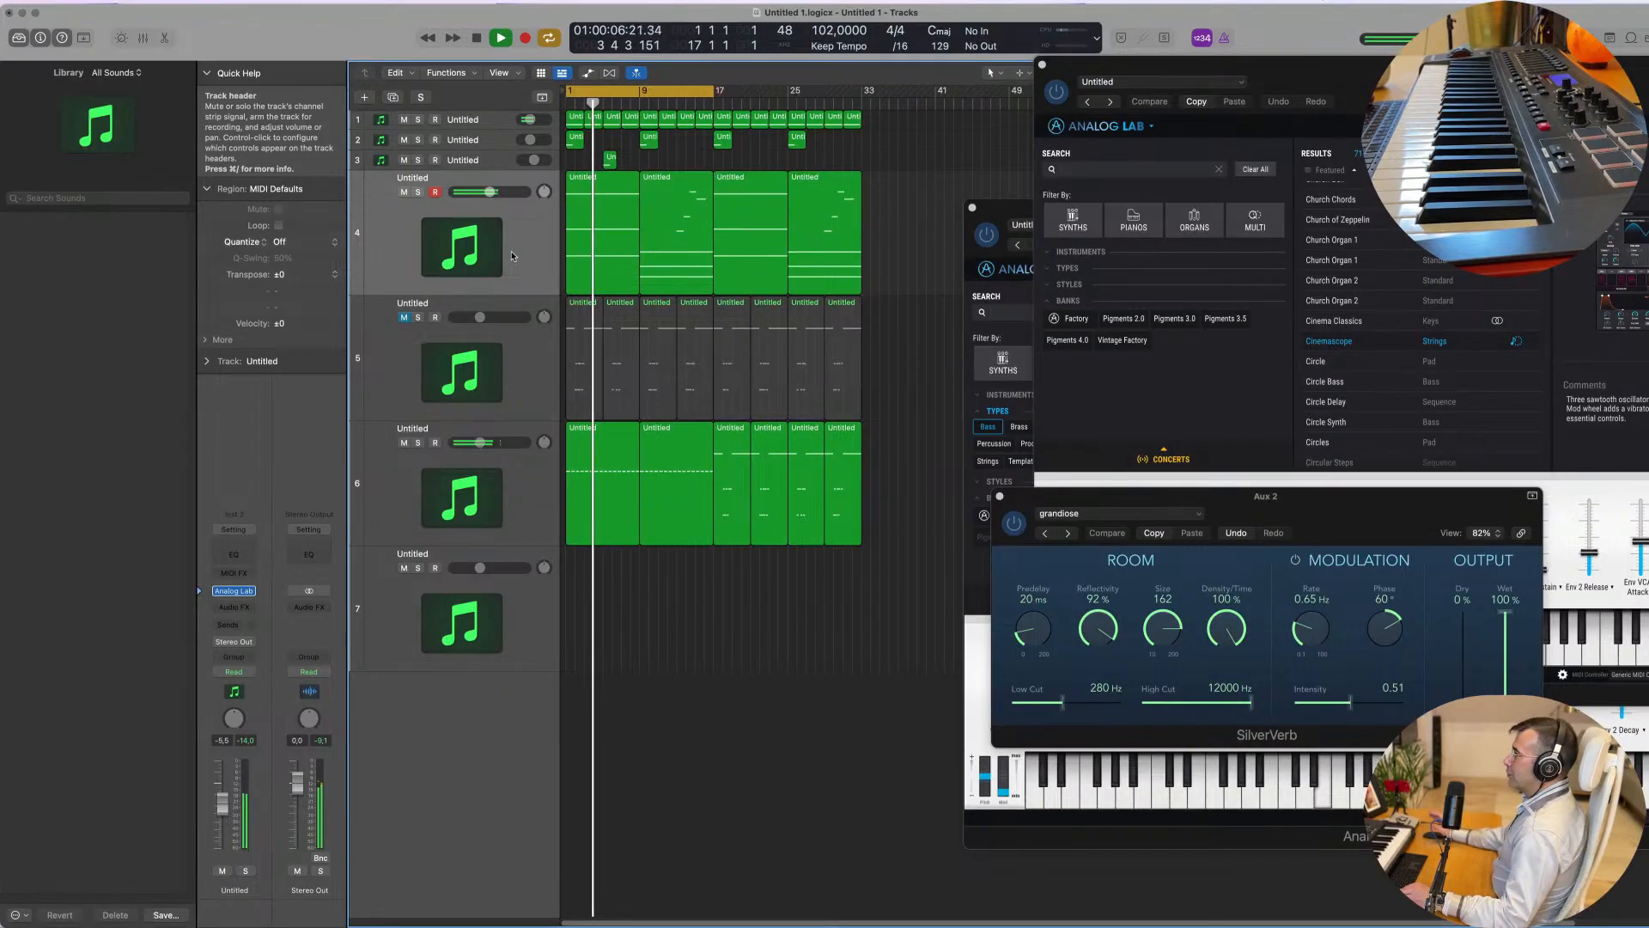
left_click(506, 254)
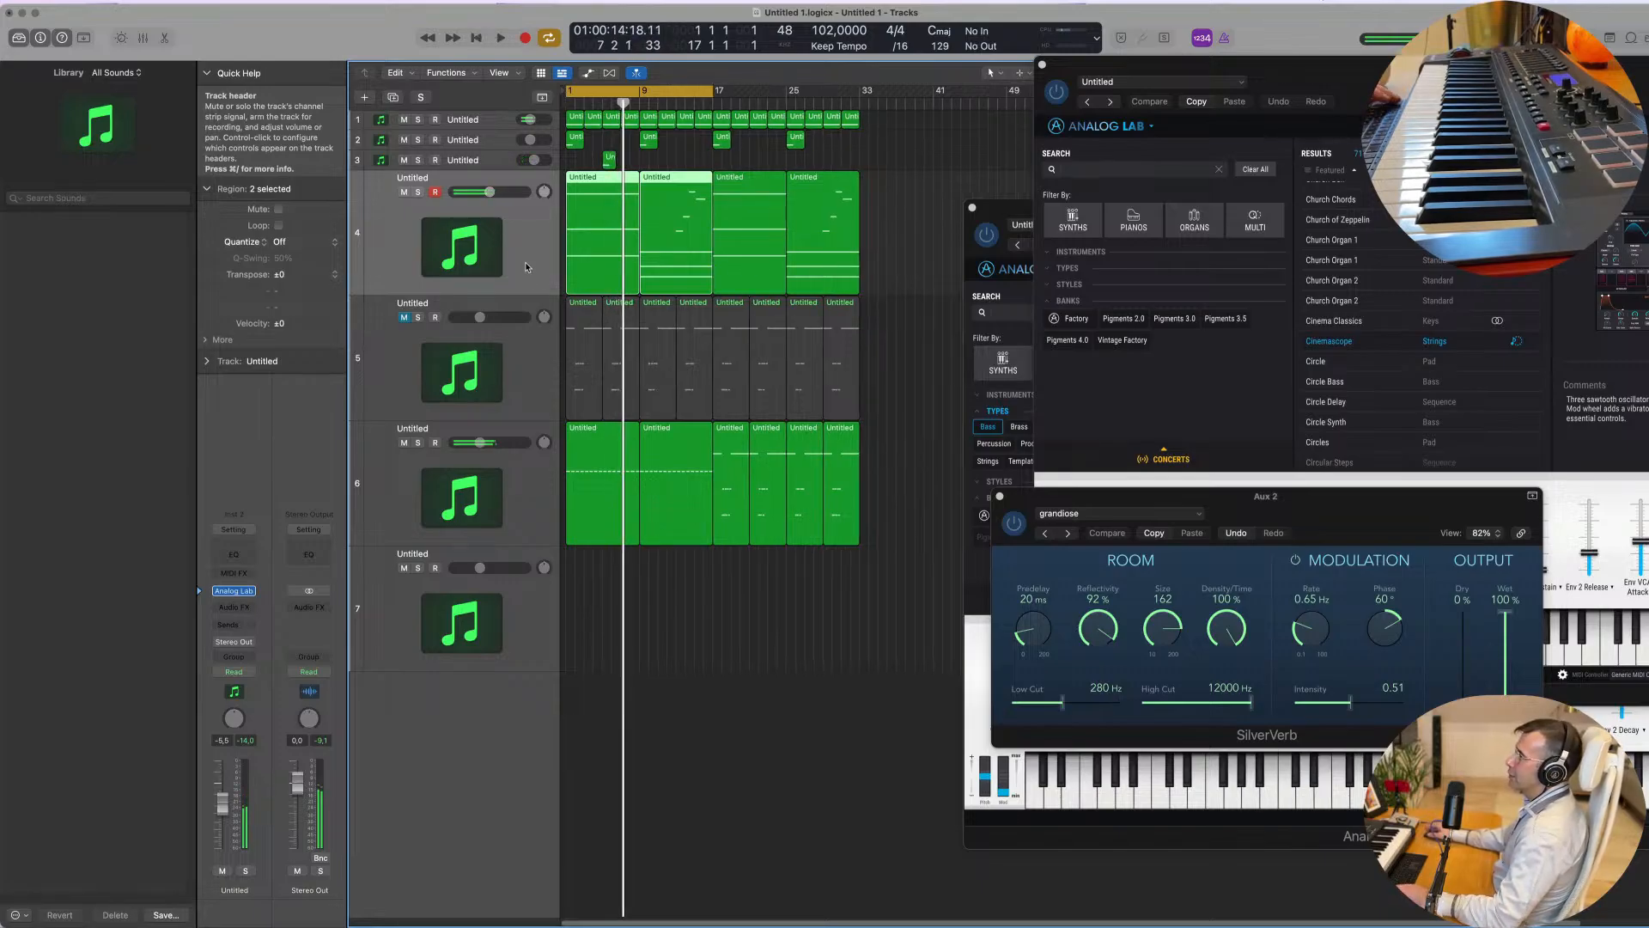
key("space")
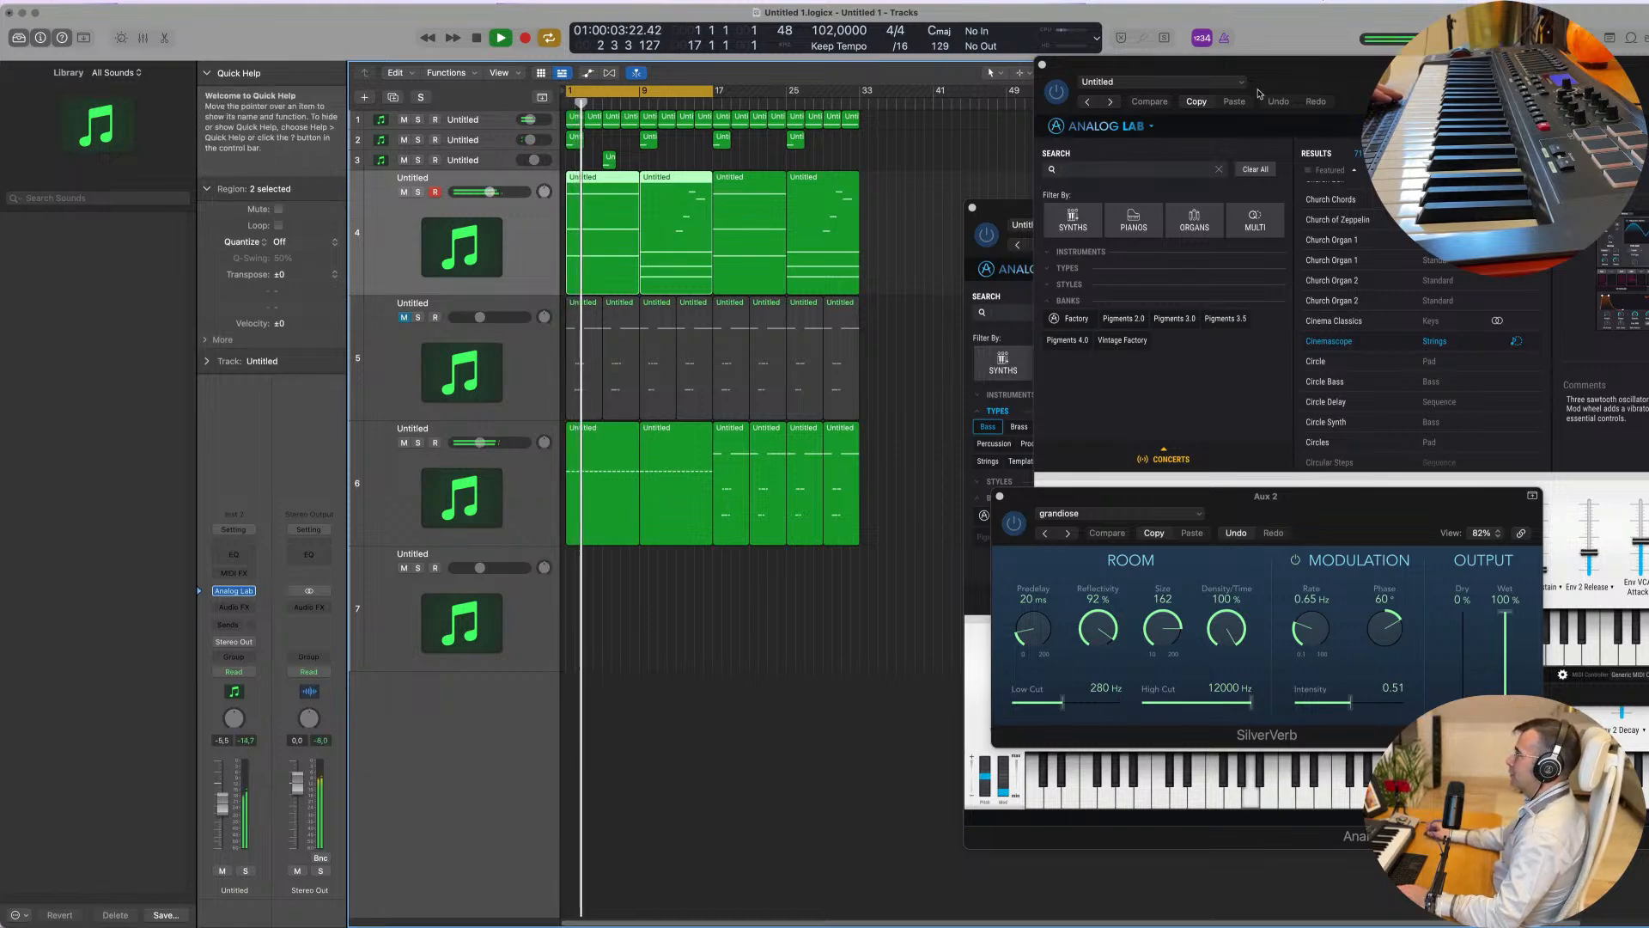
Step: Duplicate track 3 with its settings as a new track 4 and move its Analog Lab window clear of the track headers
left_click(494, 163)
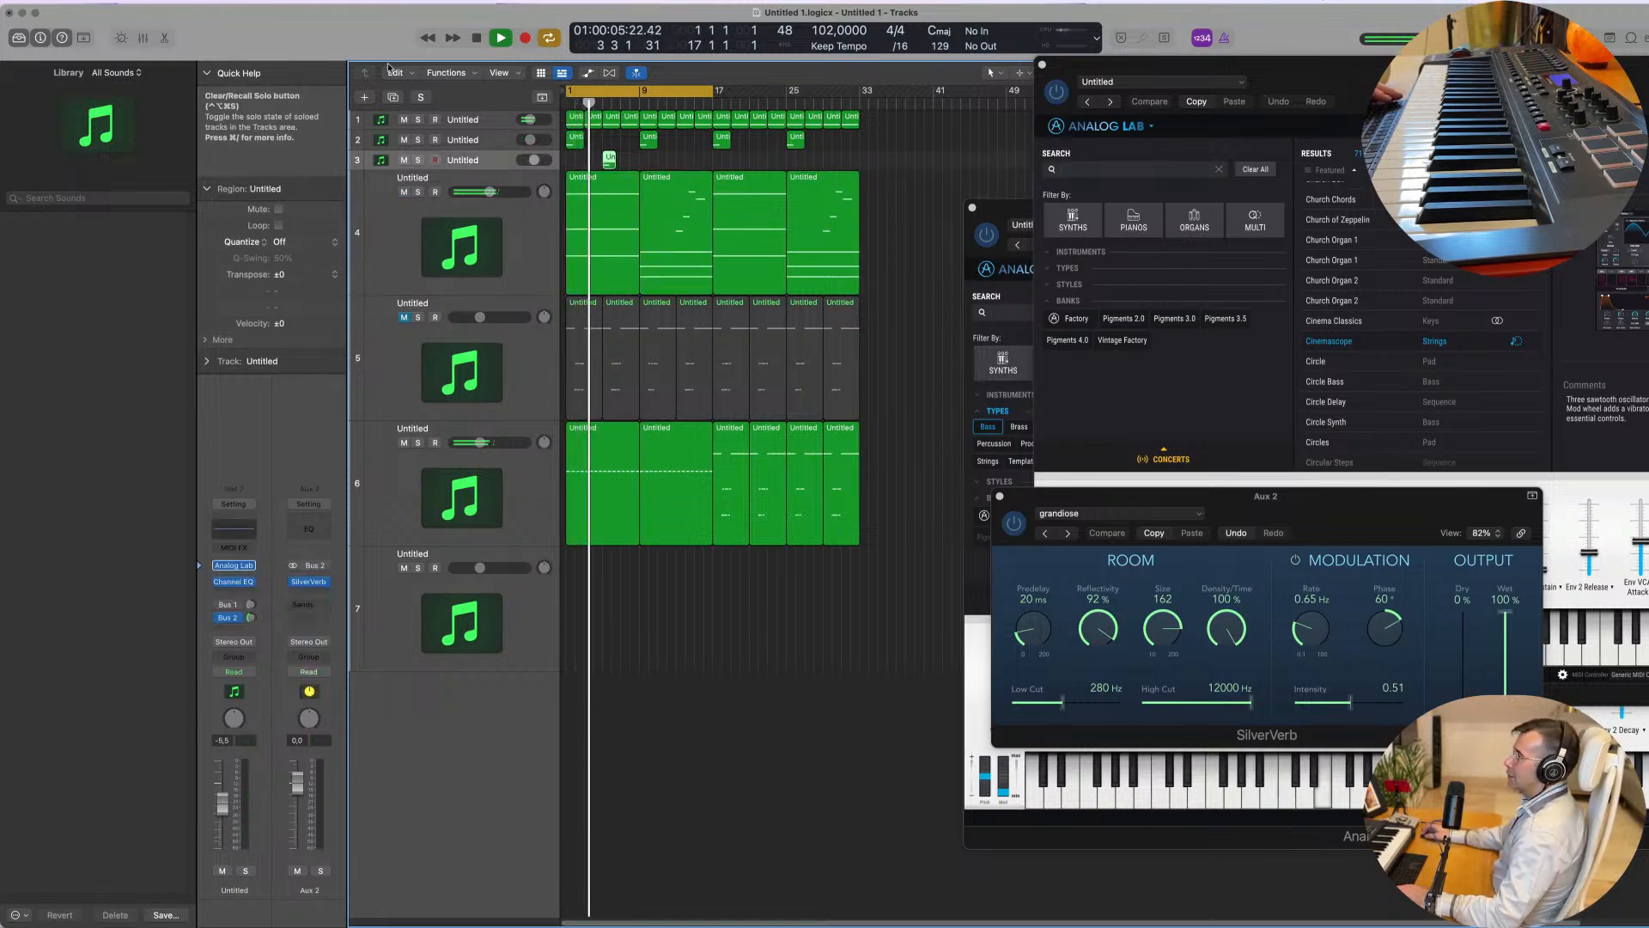
left_click(394, 99)
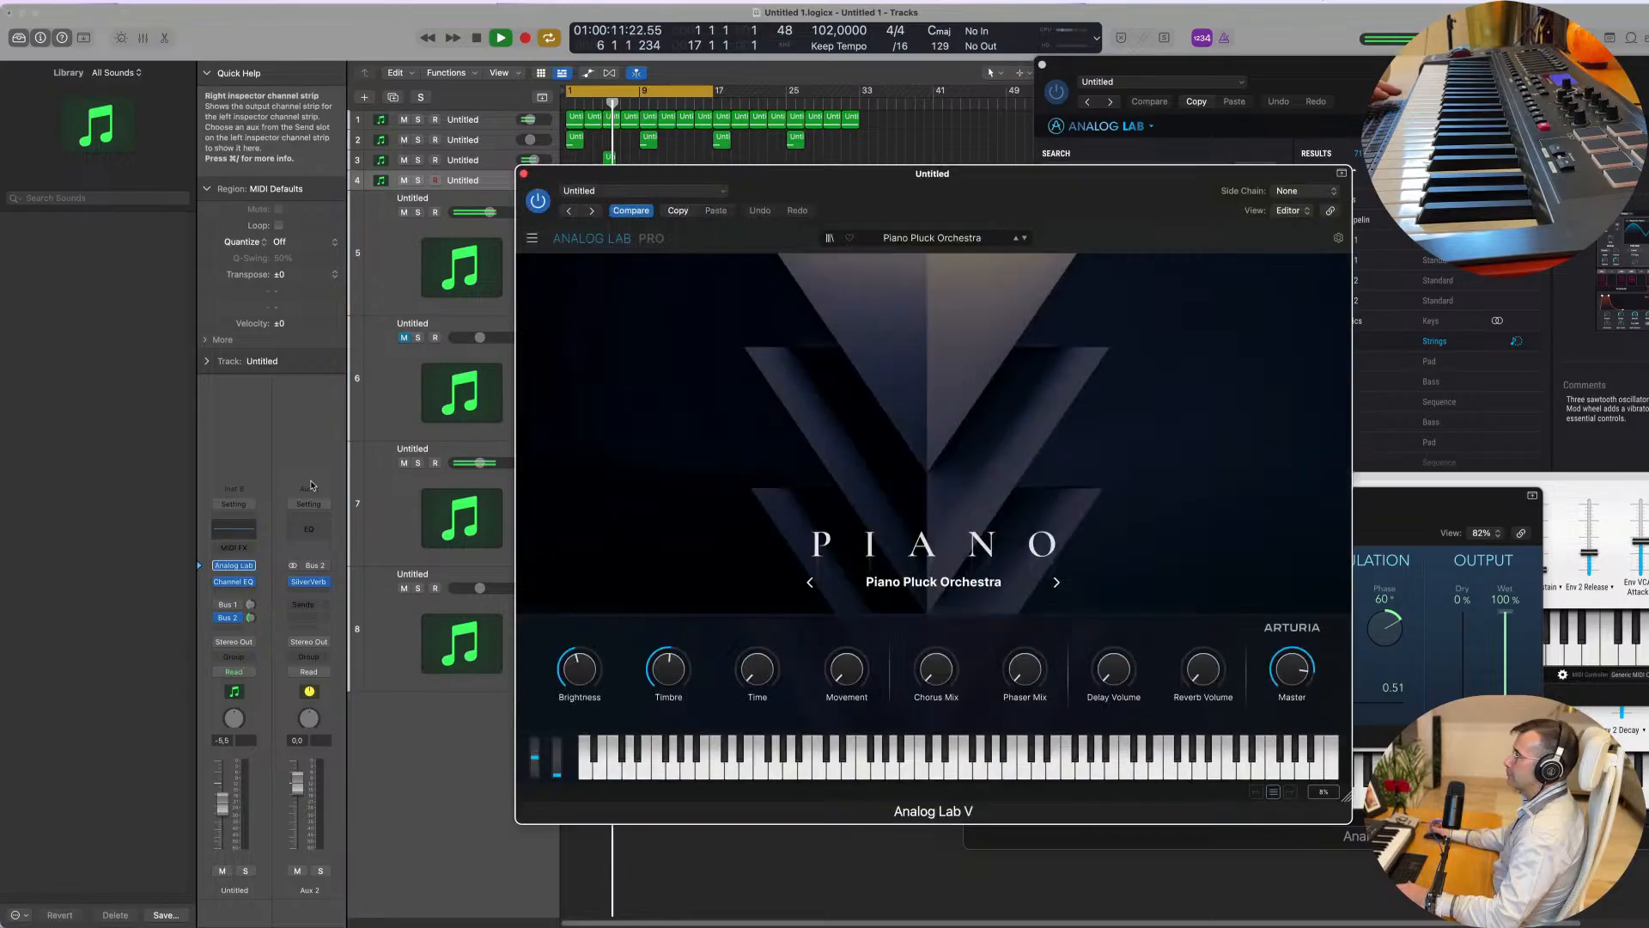
left_click_drag(944, 191, 1176, 168)
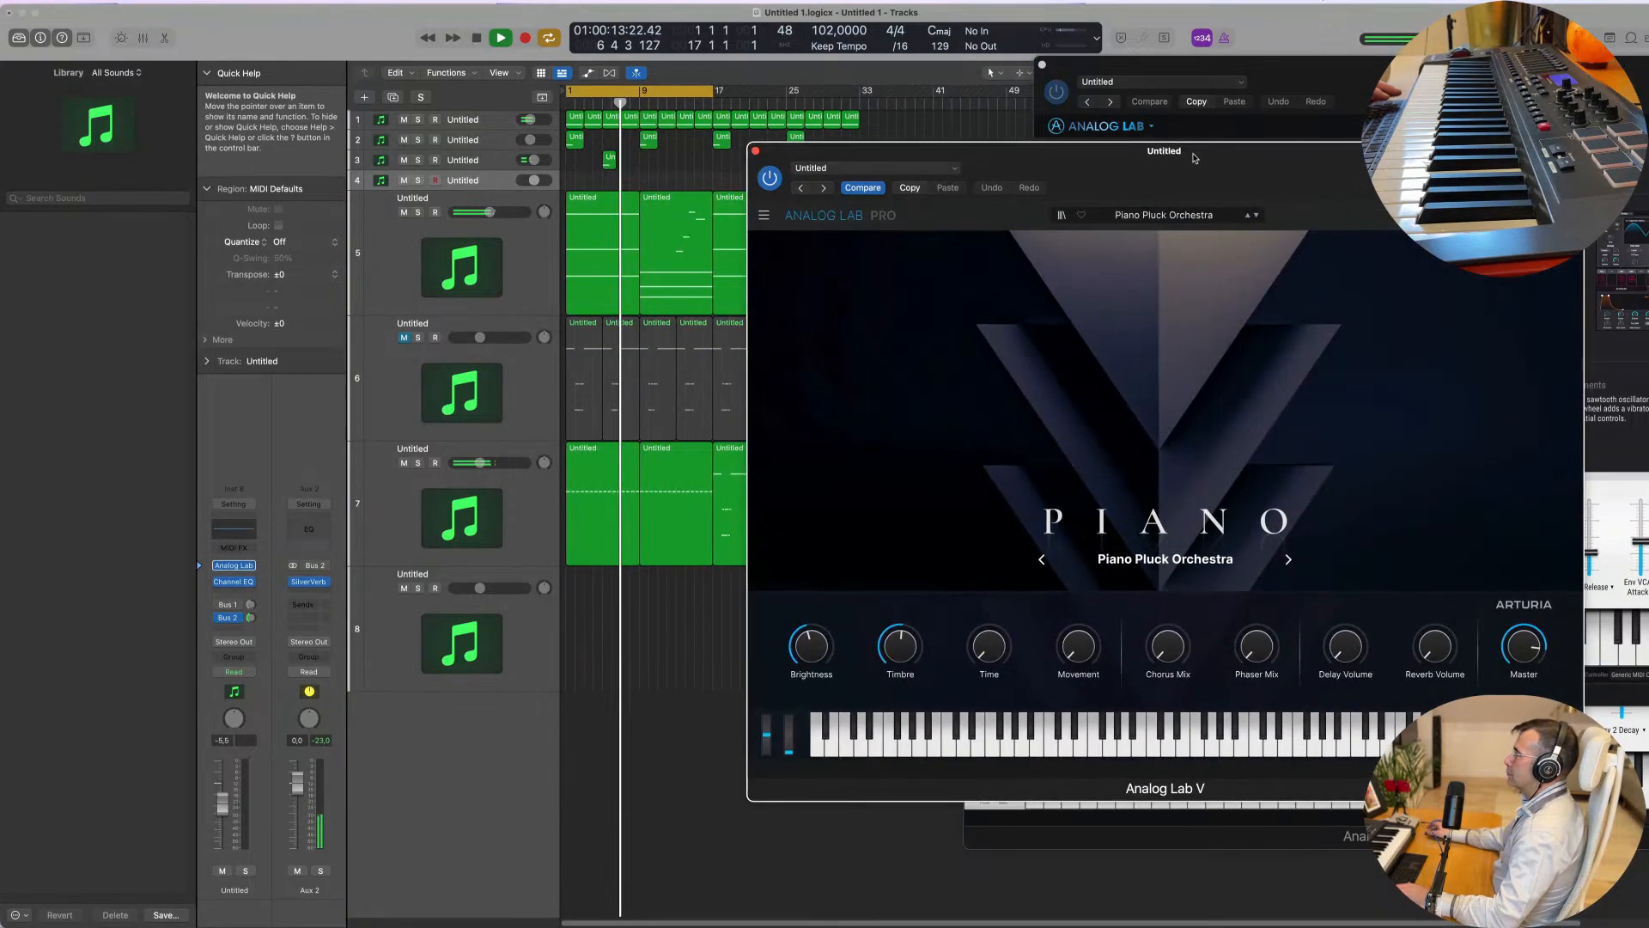
Step: Load the 12 Evolve Partials preset from the Sound Effects category in the new track's Analog Lab
left_click(1198, 214)
scroll(1116, 361, "down", 3)
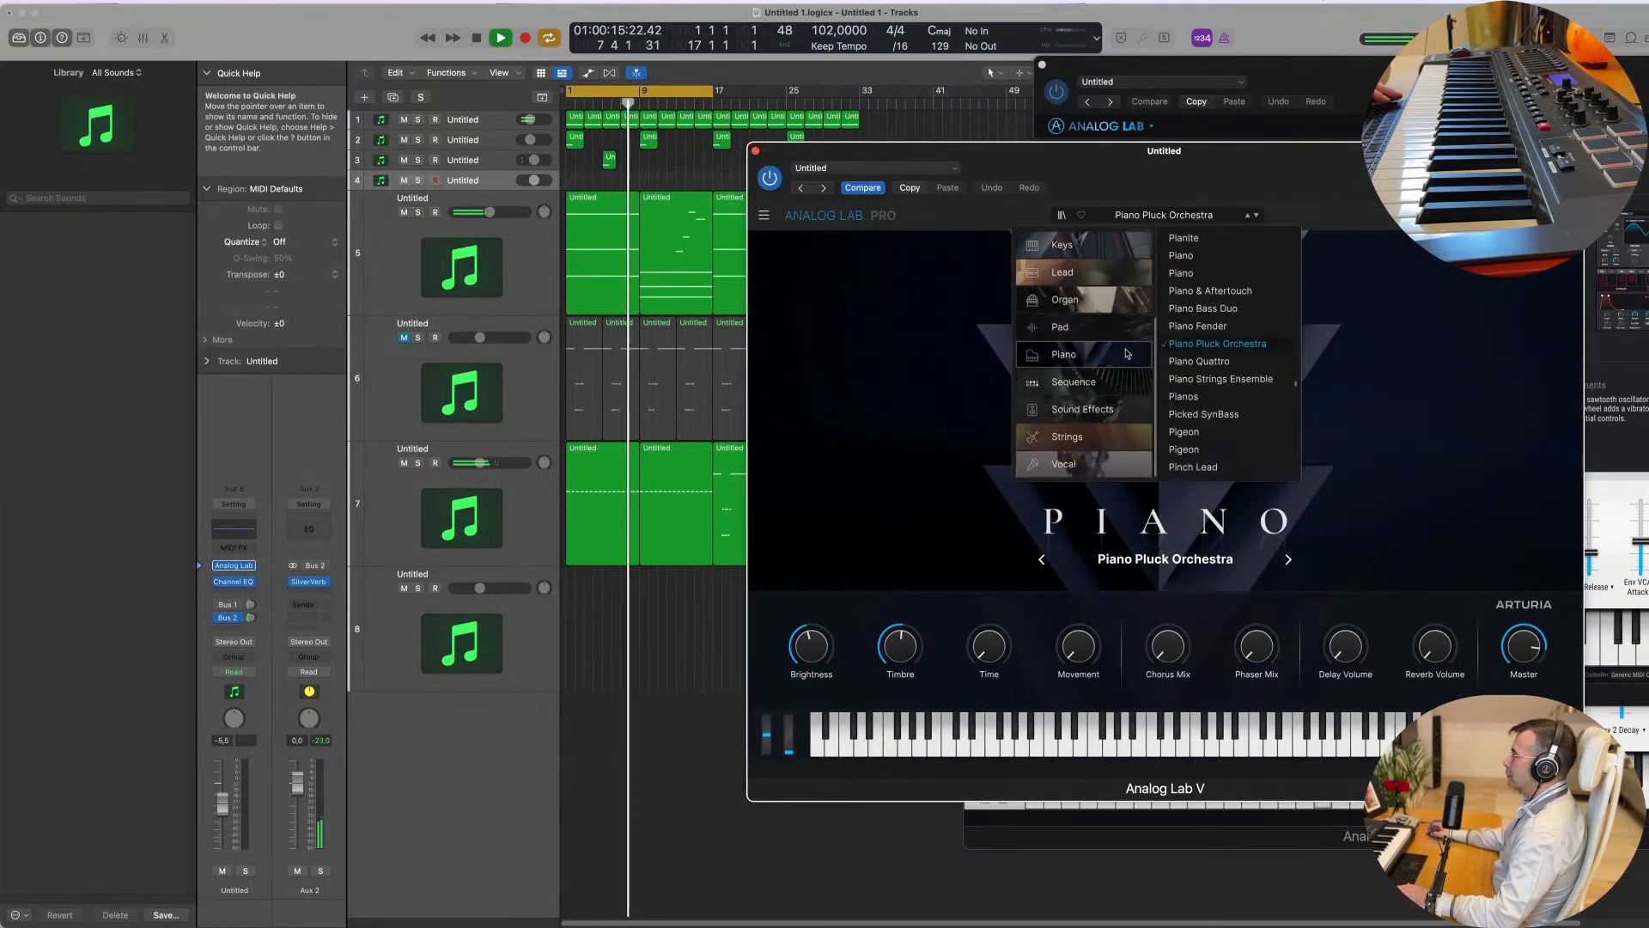
mouse_move(1080, 415)
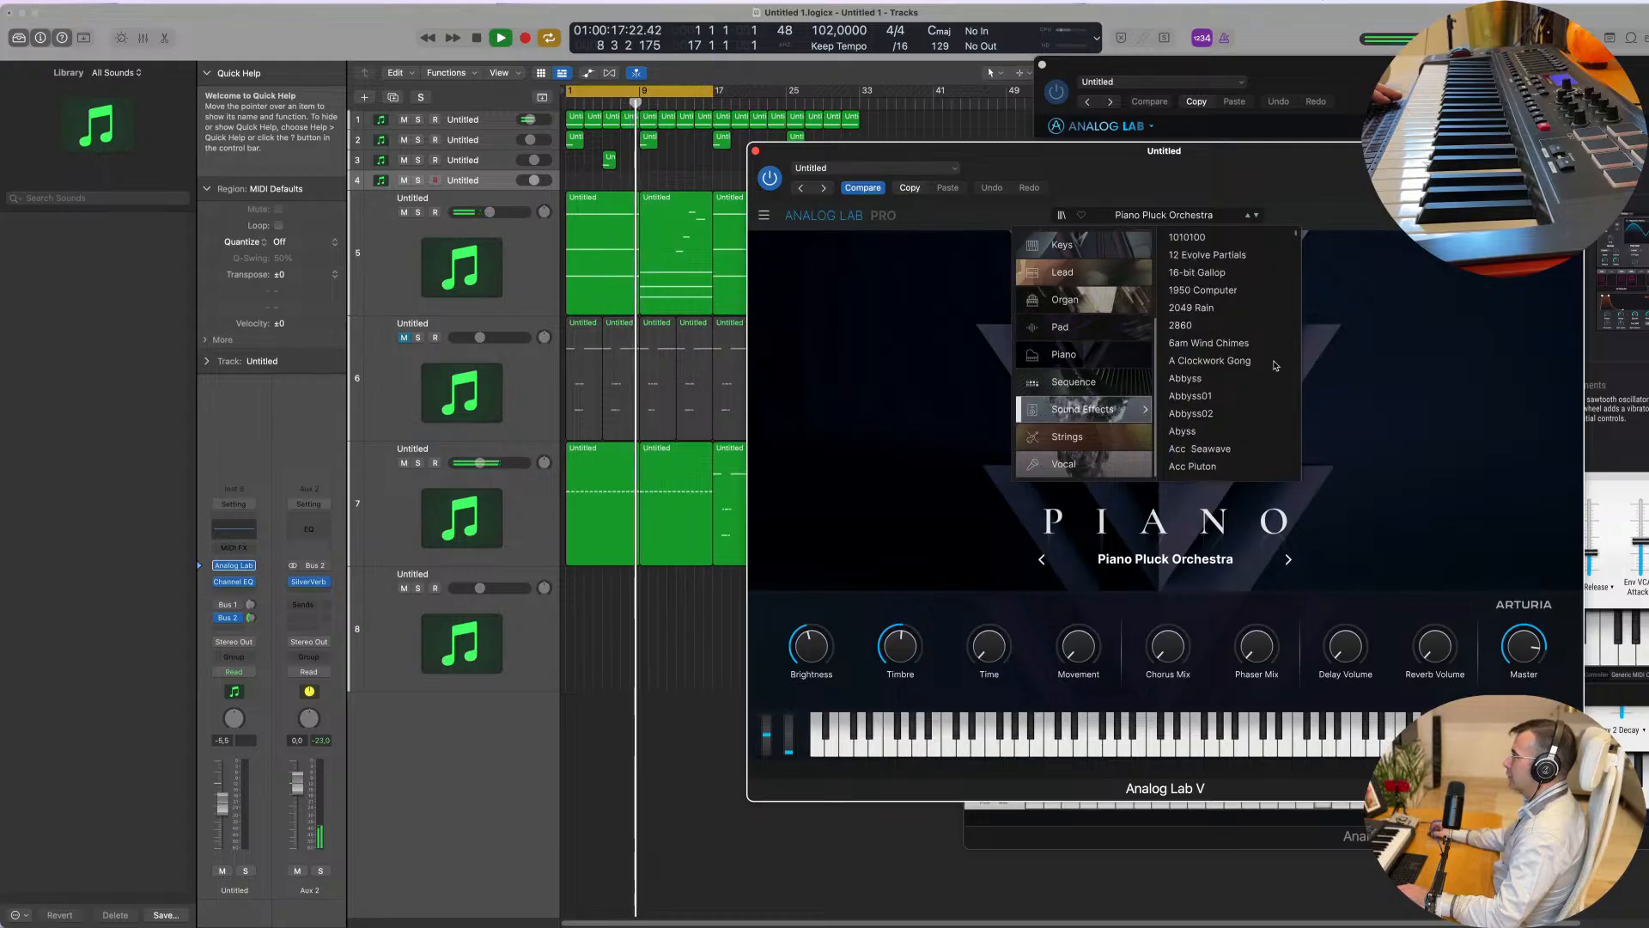
left_click(1216, 257)
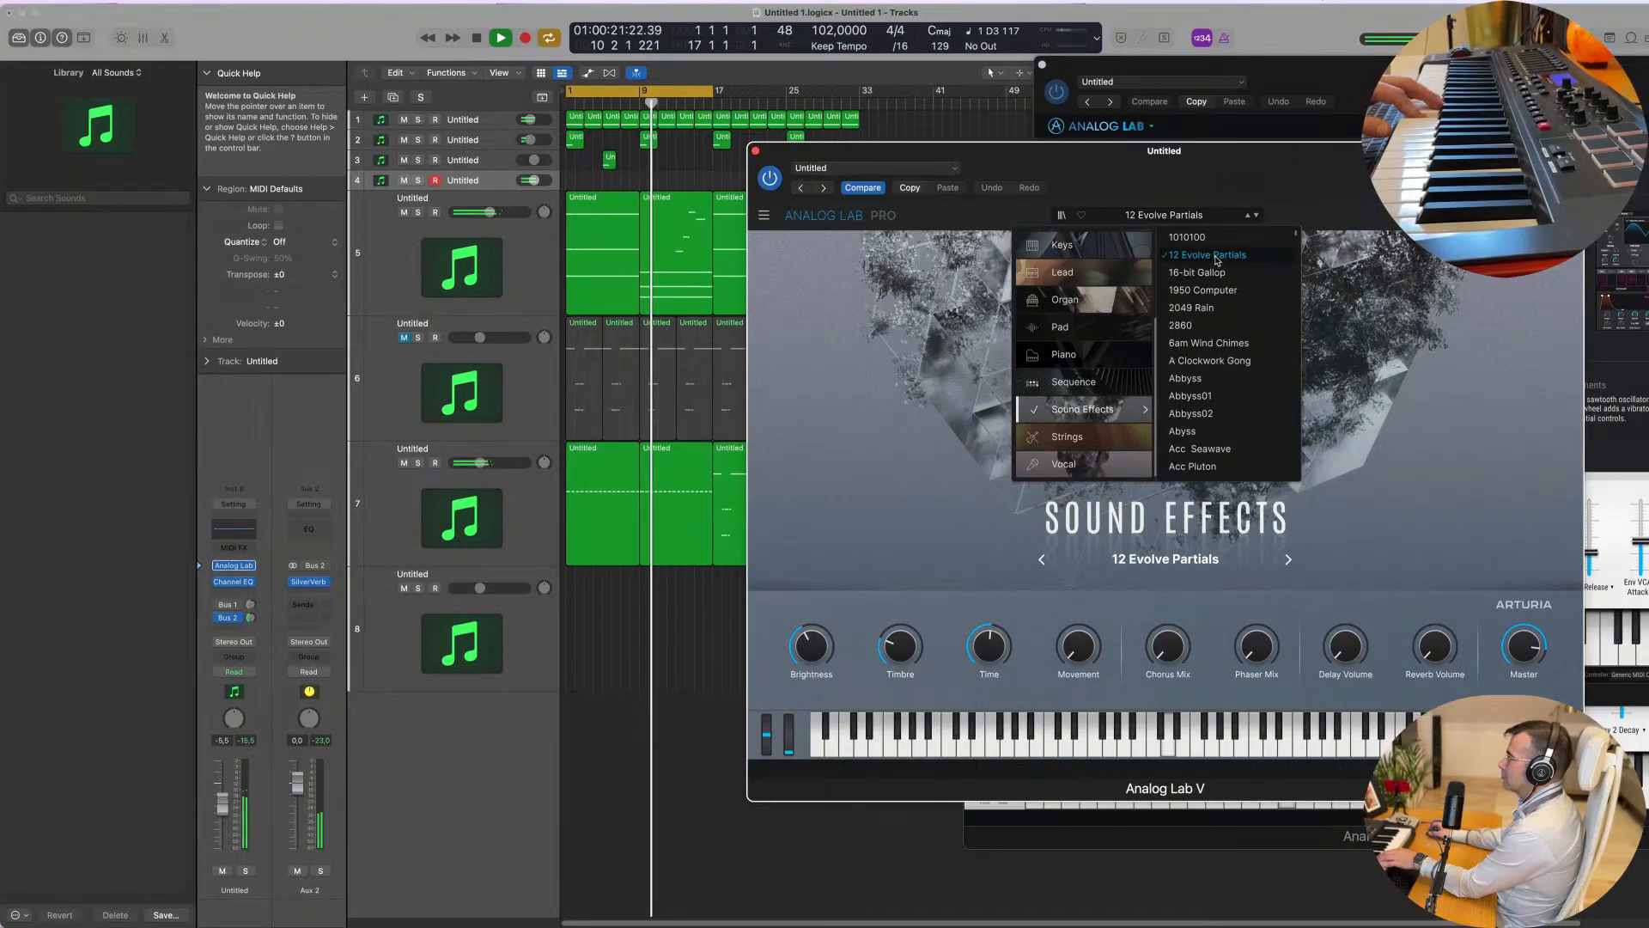
Step: Try the Sound Effects preset Abyss on track 4 with the track volume raised to -2.7 dB
scroll(1219, 345, "down", 1)
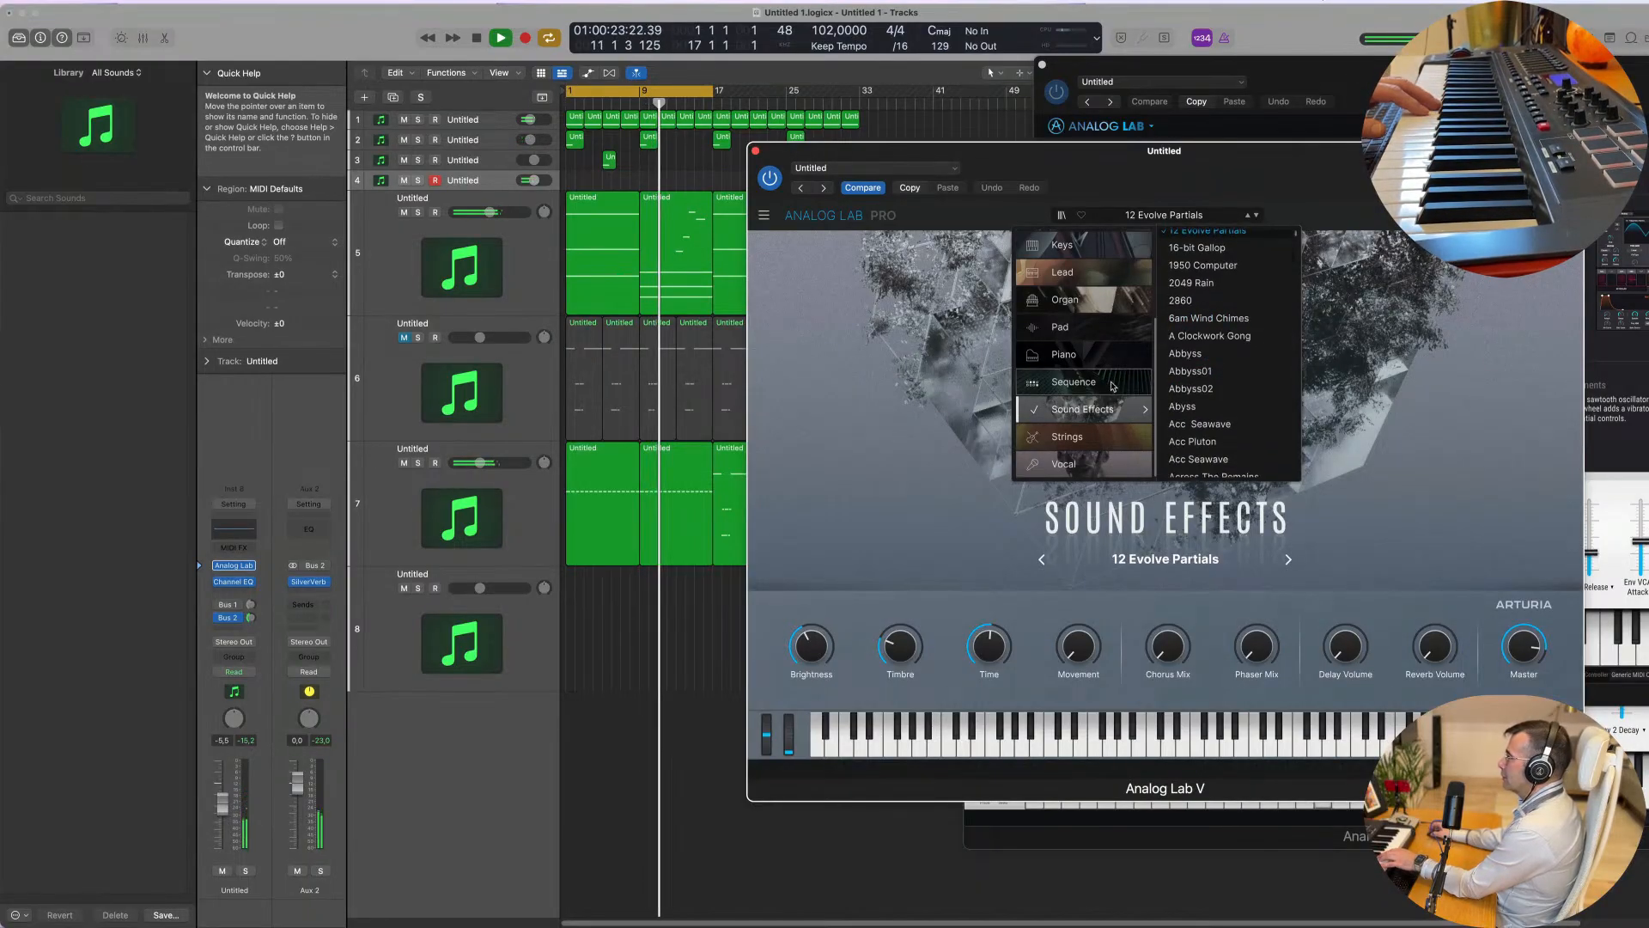
scroll(1091, 432, "up", 1)
scroll(1091, 432, "up", 2)
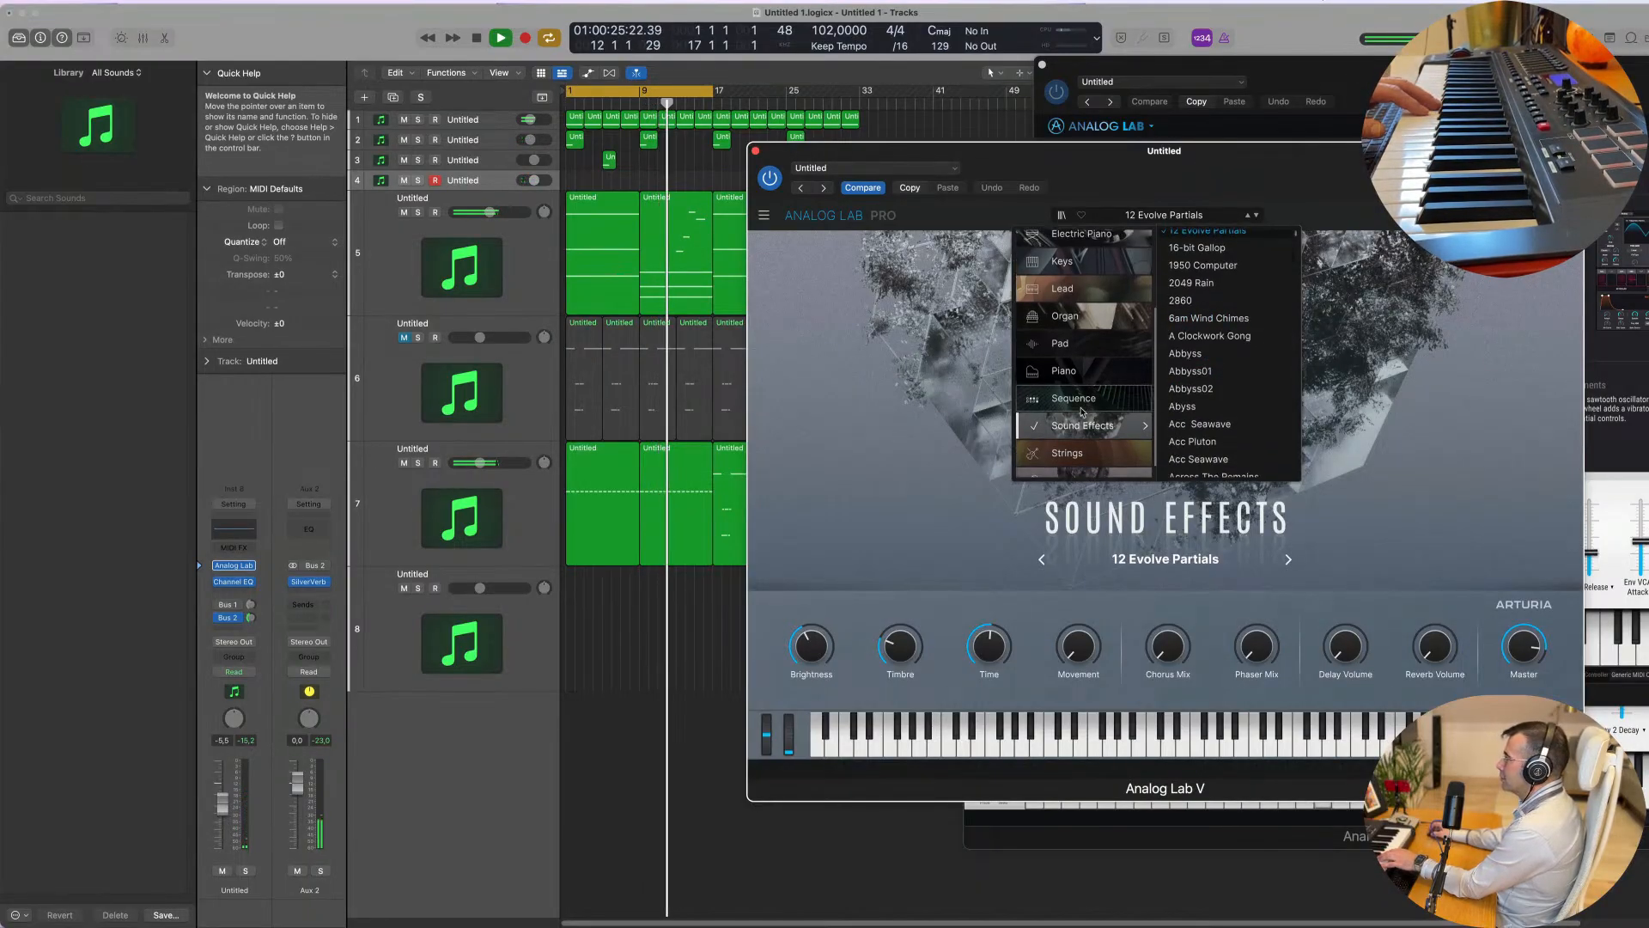
scroll(1083, 403, "up", 5)
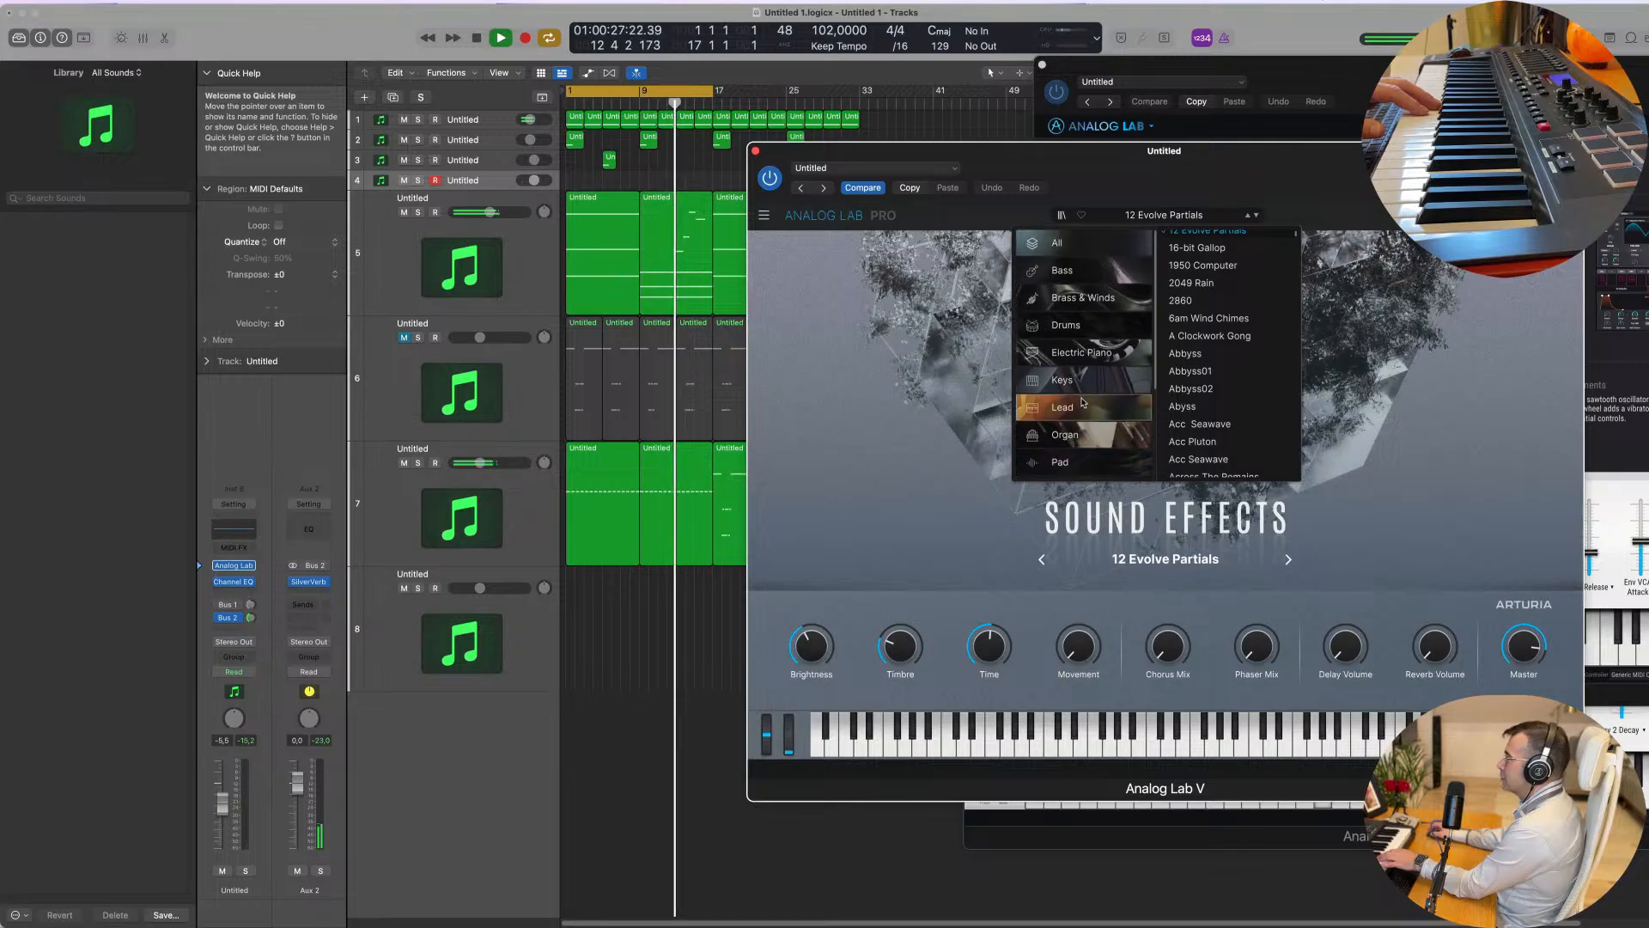
scroll(1092, 361, "down", 5)
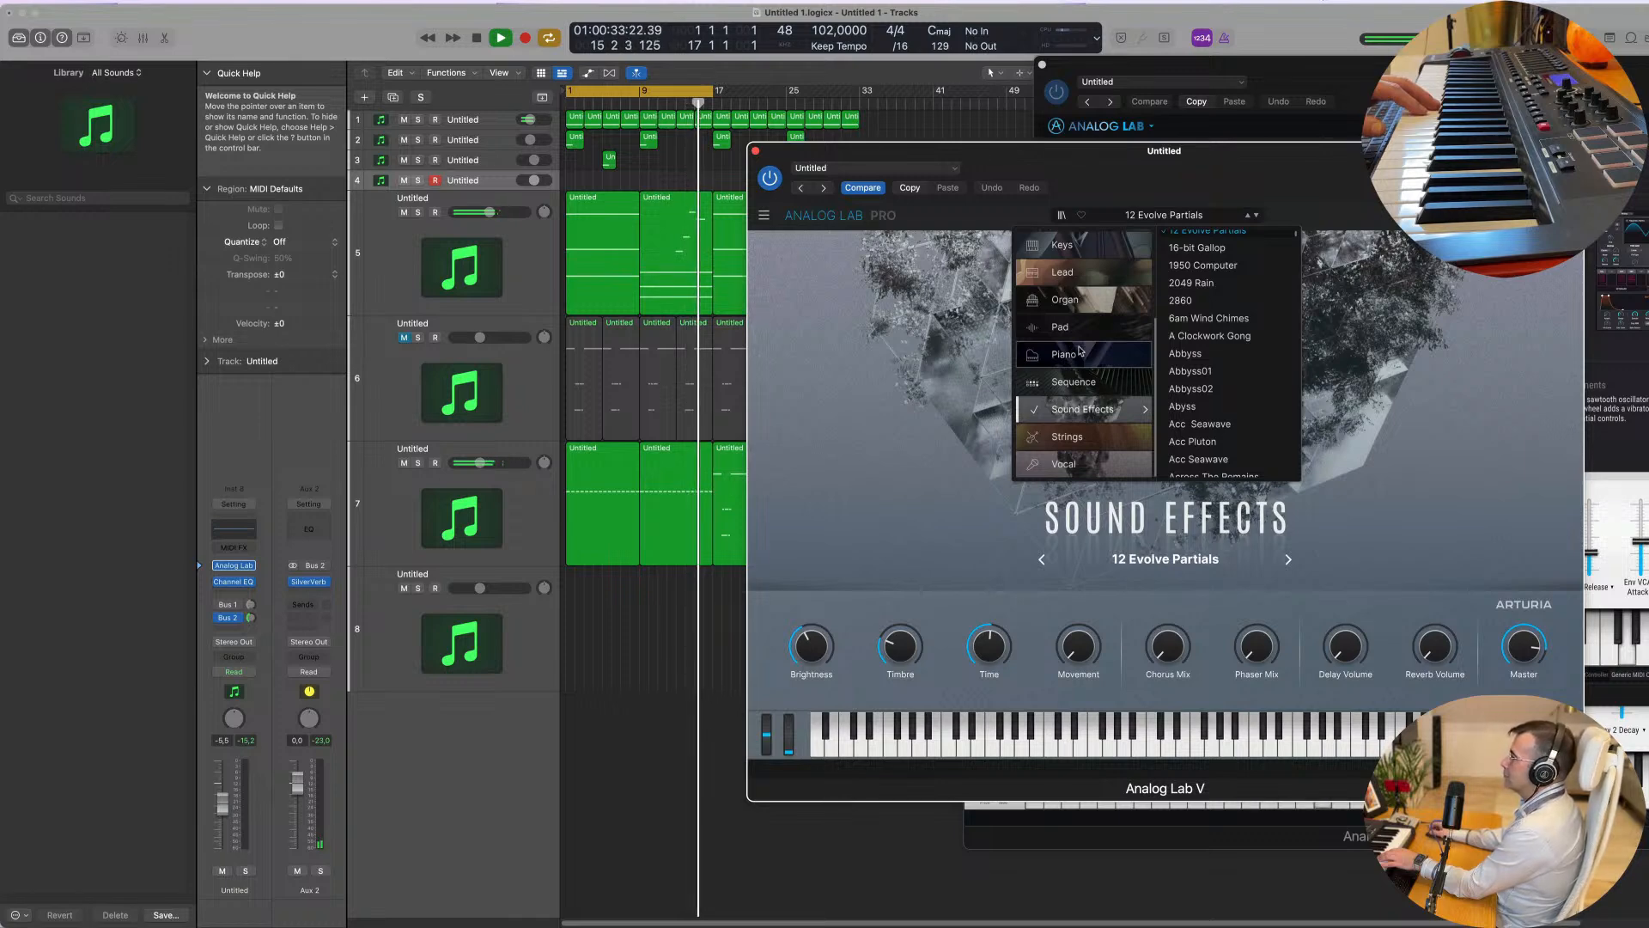
scroll(1189, 389, "down", 1)
left_click(1188, 388)
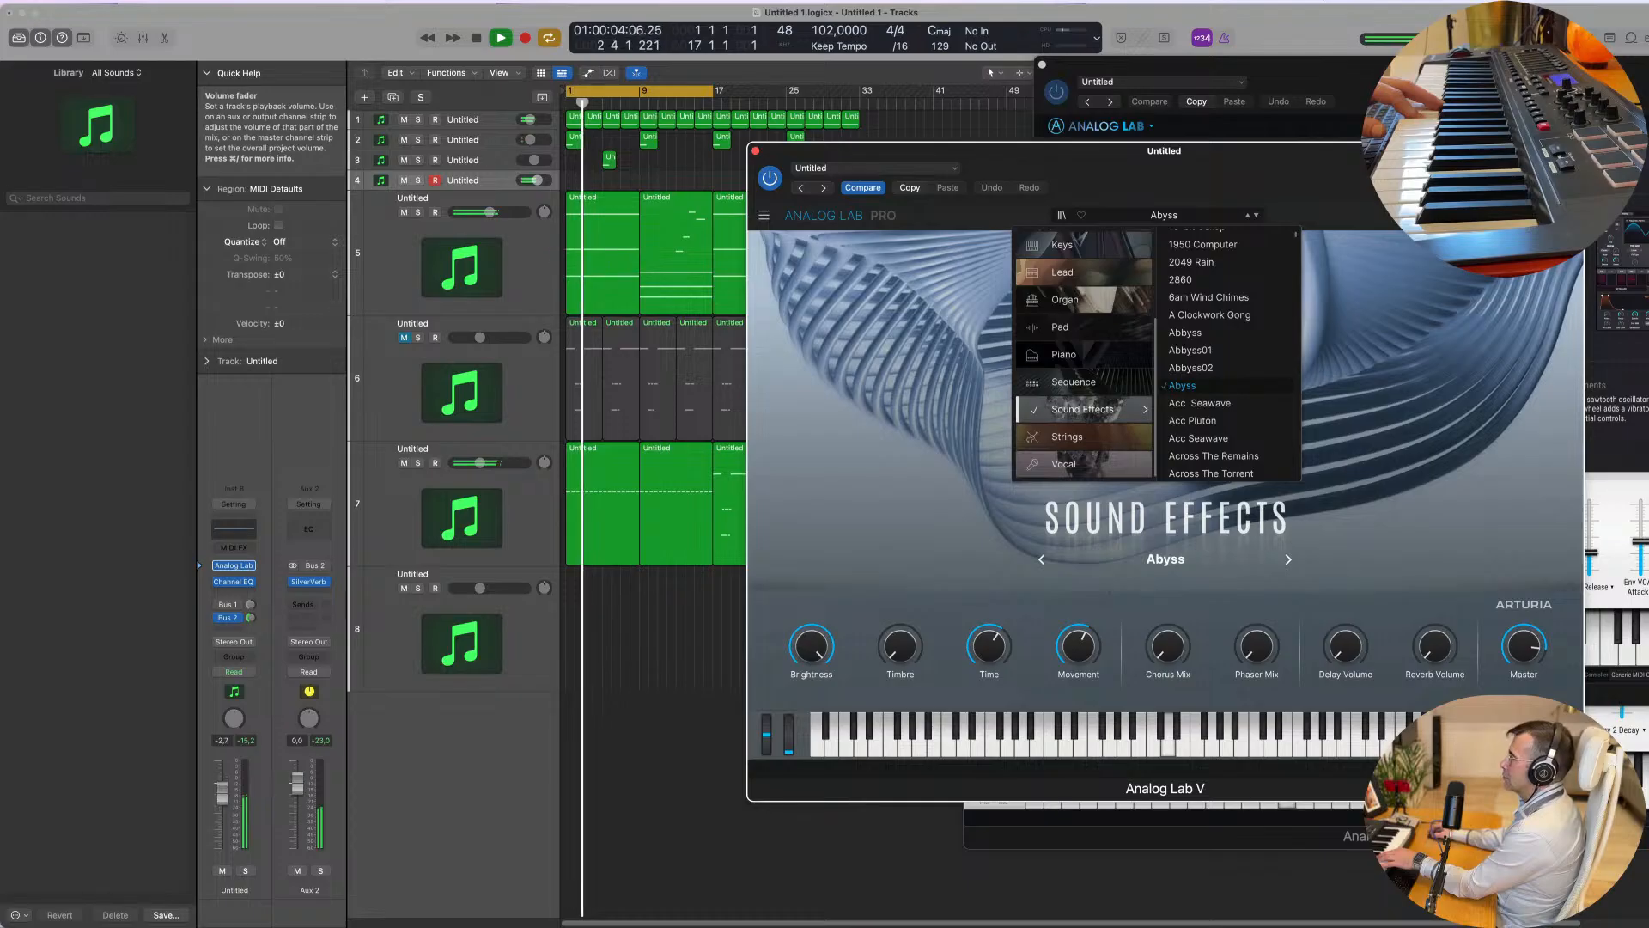
left_click(480, 463)
Step: Audition the Sound Effects presets Acc Pluton, Acc Seawave, Across The Remains and Across The Torrent on track 4
left_click(1192, 420)
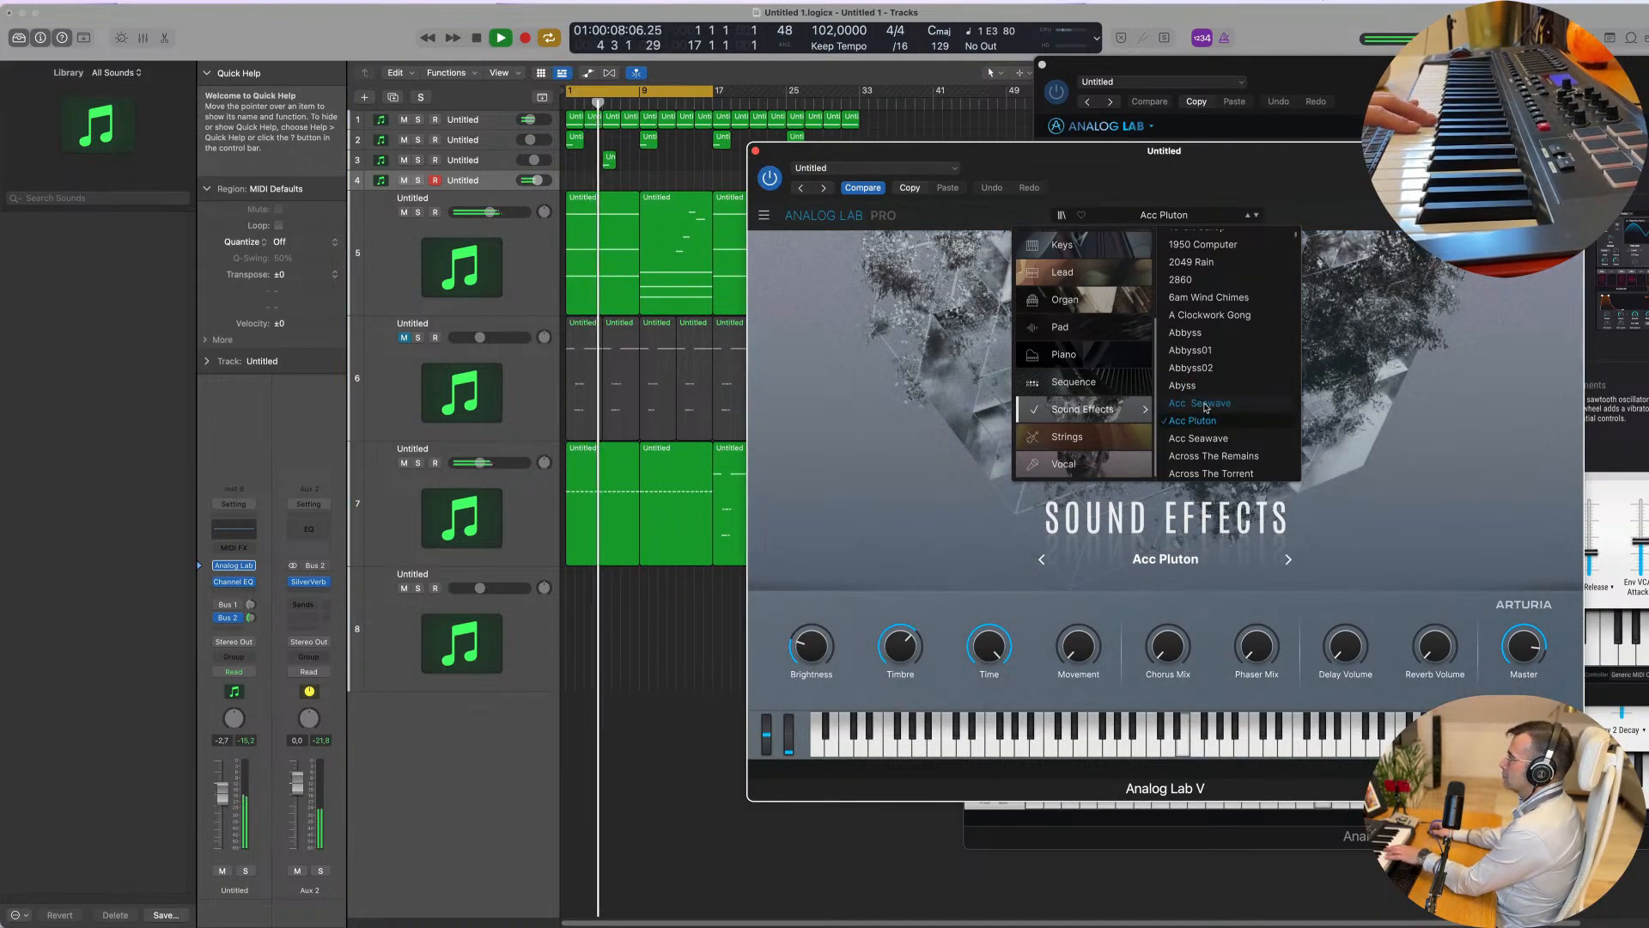
left_click(1206, 404)
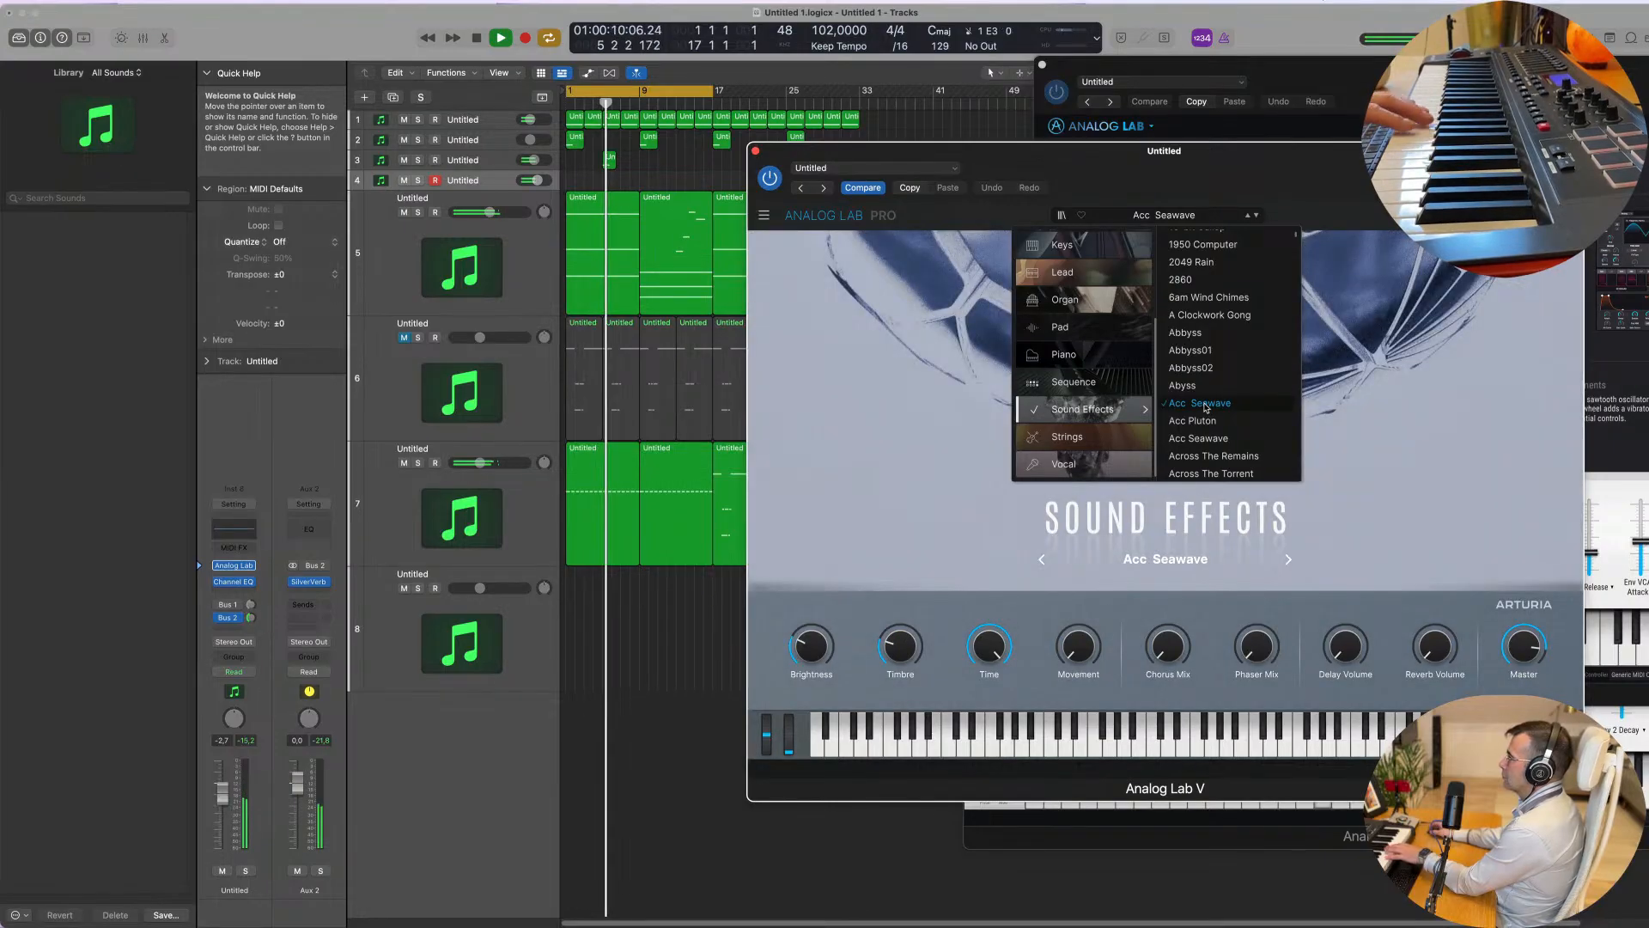
left_click(1224, 437)
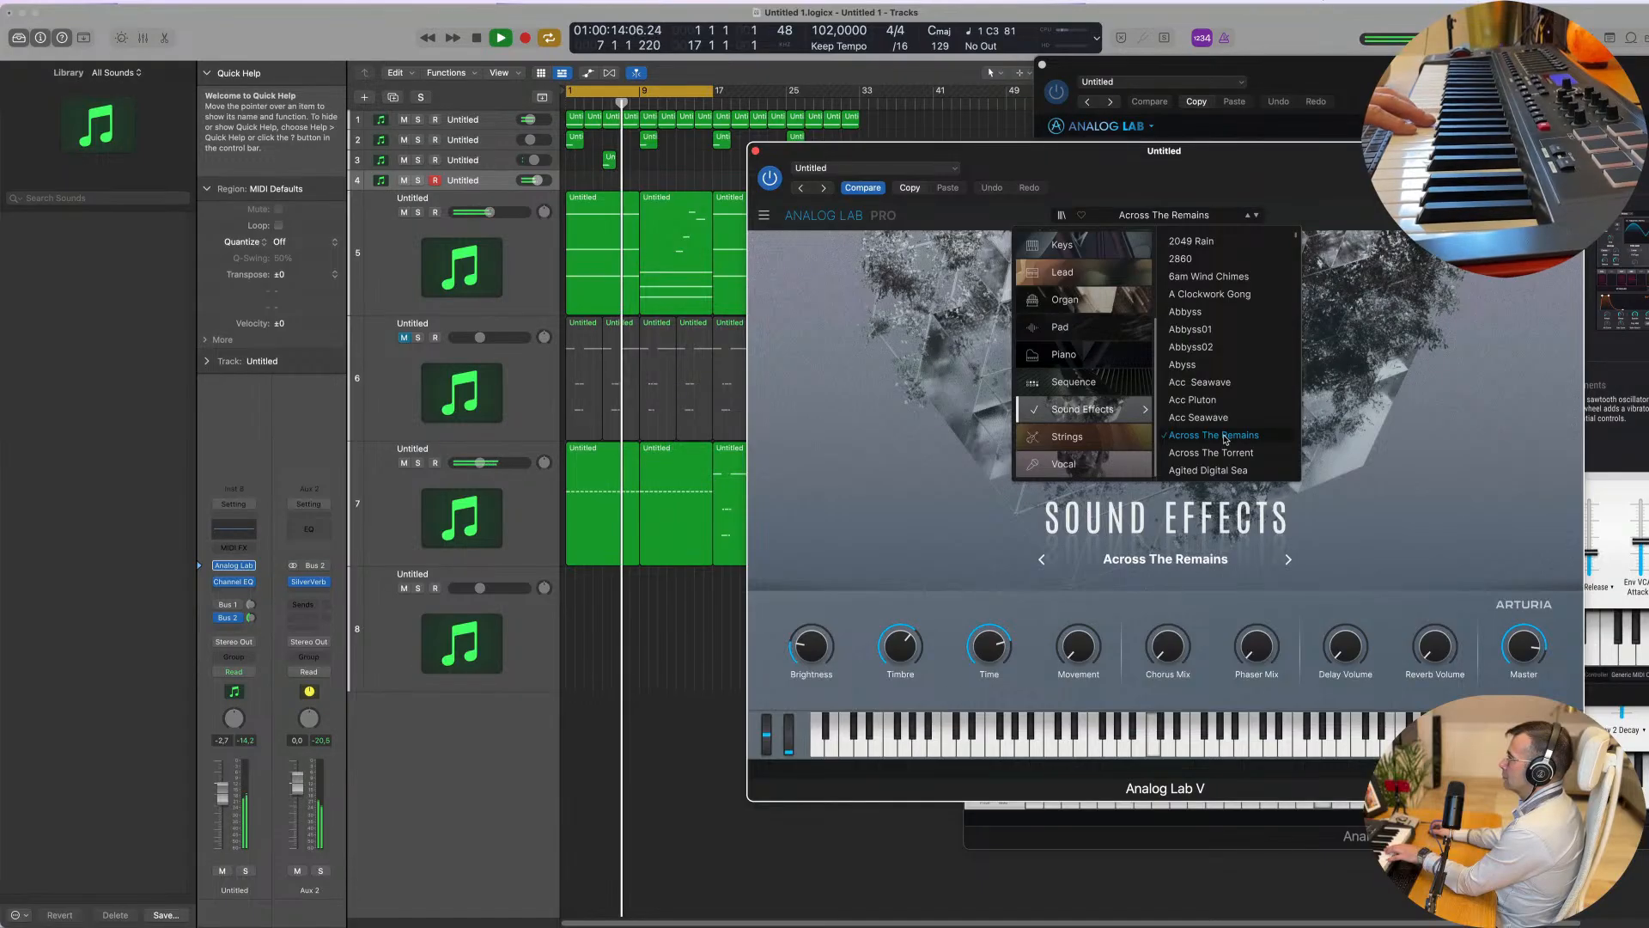
scroll(1233, 421, "down", 1)
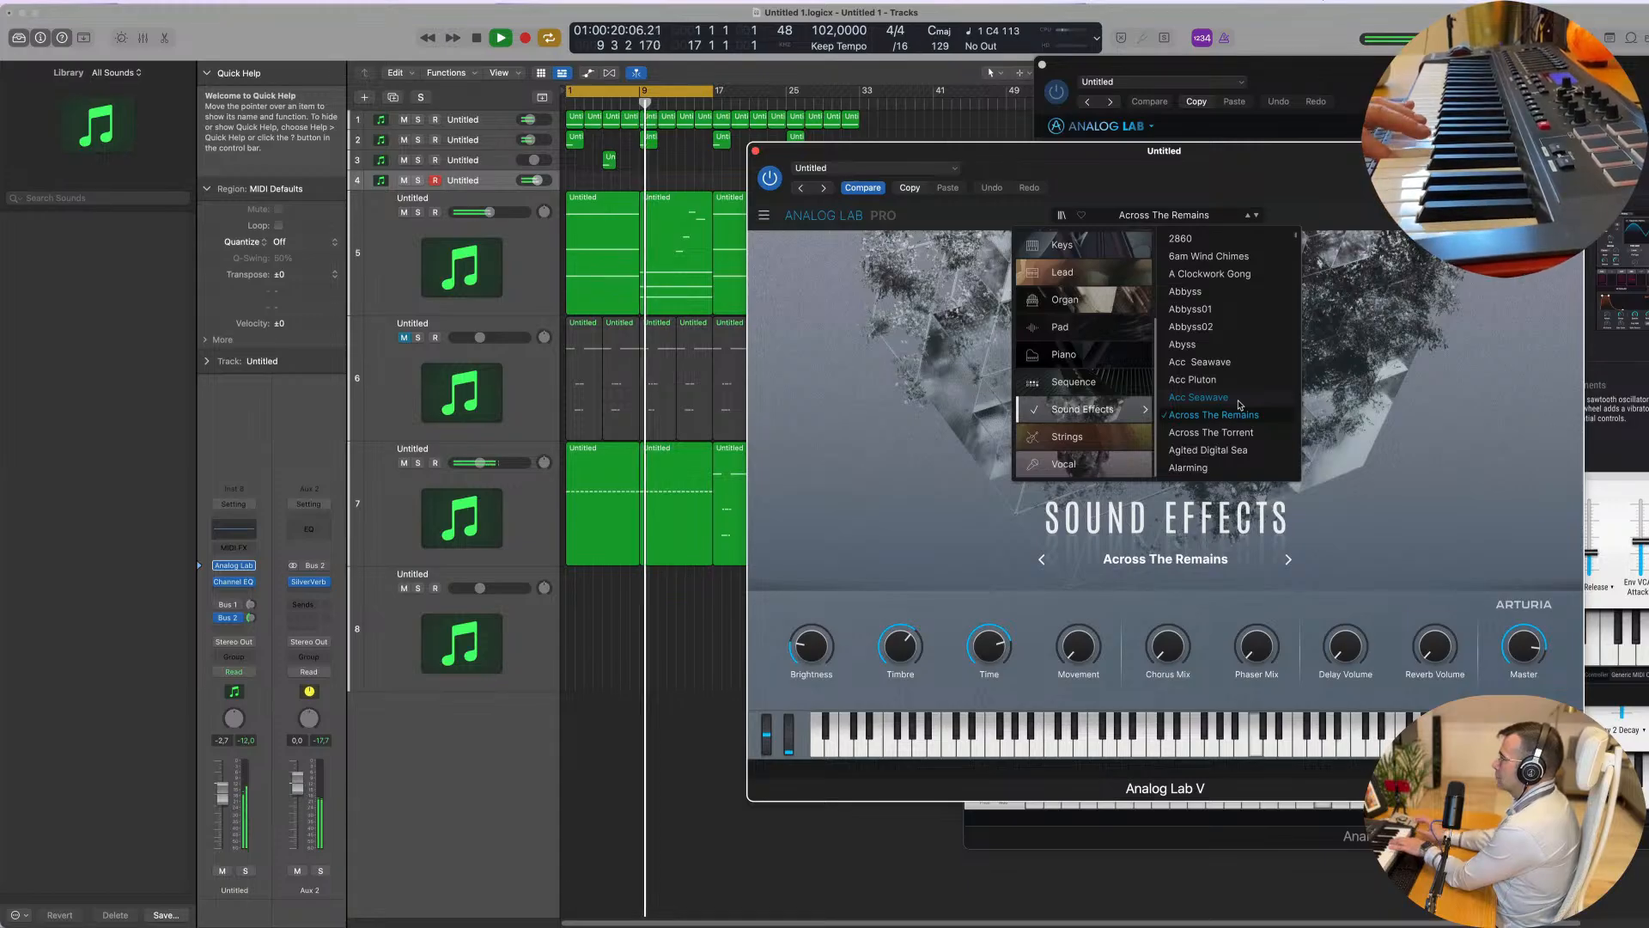
left_click(1200, 434)
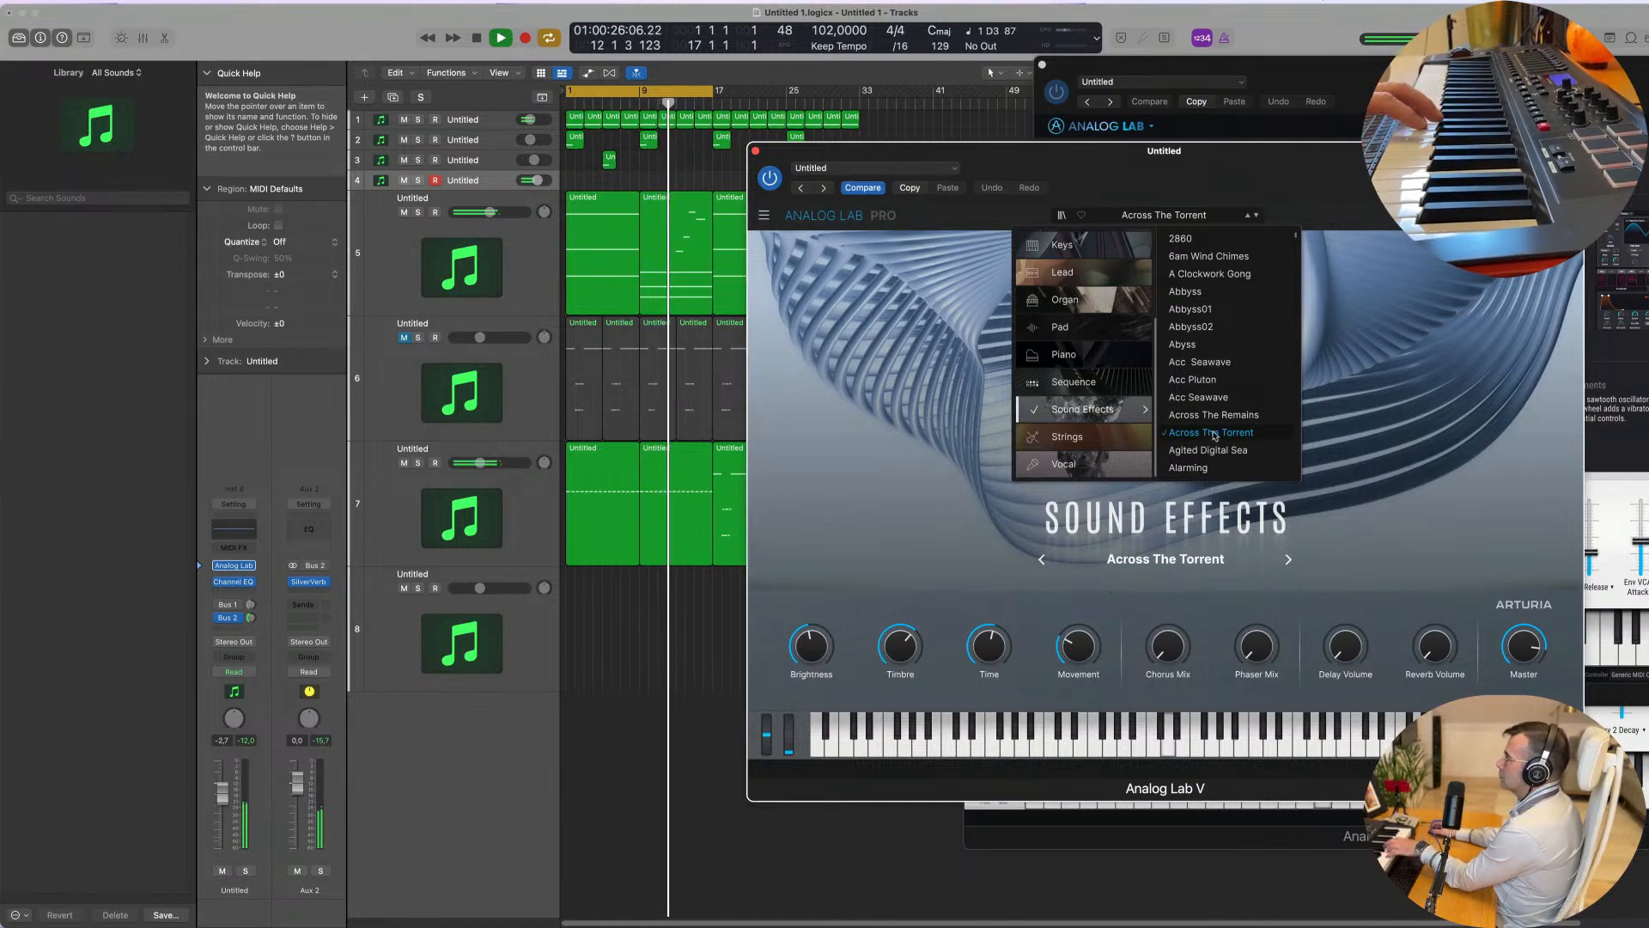
Step: Audition the Sound Effects presets Agited Digital Sea, Alien Dirt, Alien Interface and Alien Morse Code on track 4
scroll(1214, 436, "down", 1)
left_click(1216, 437)
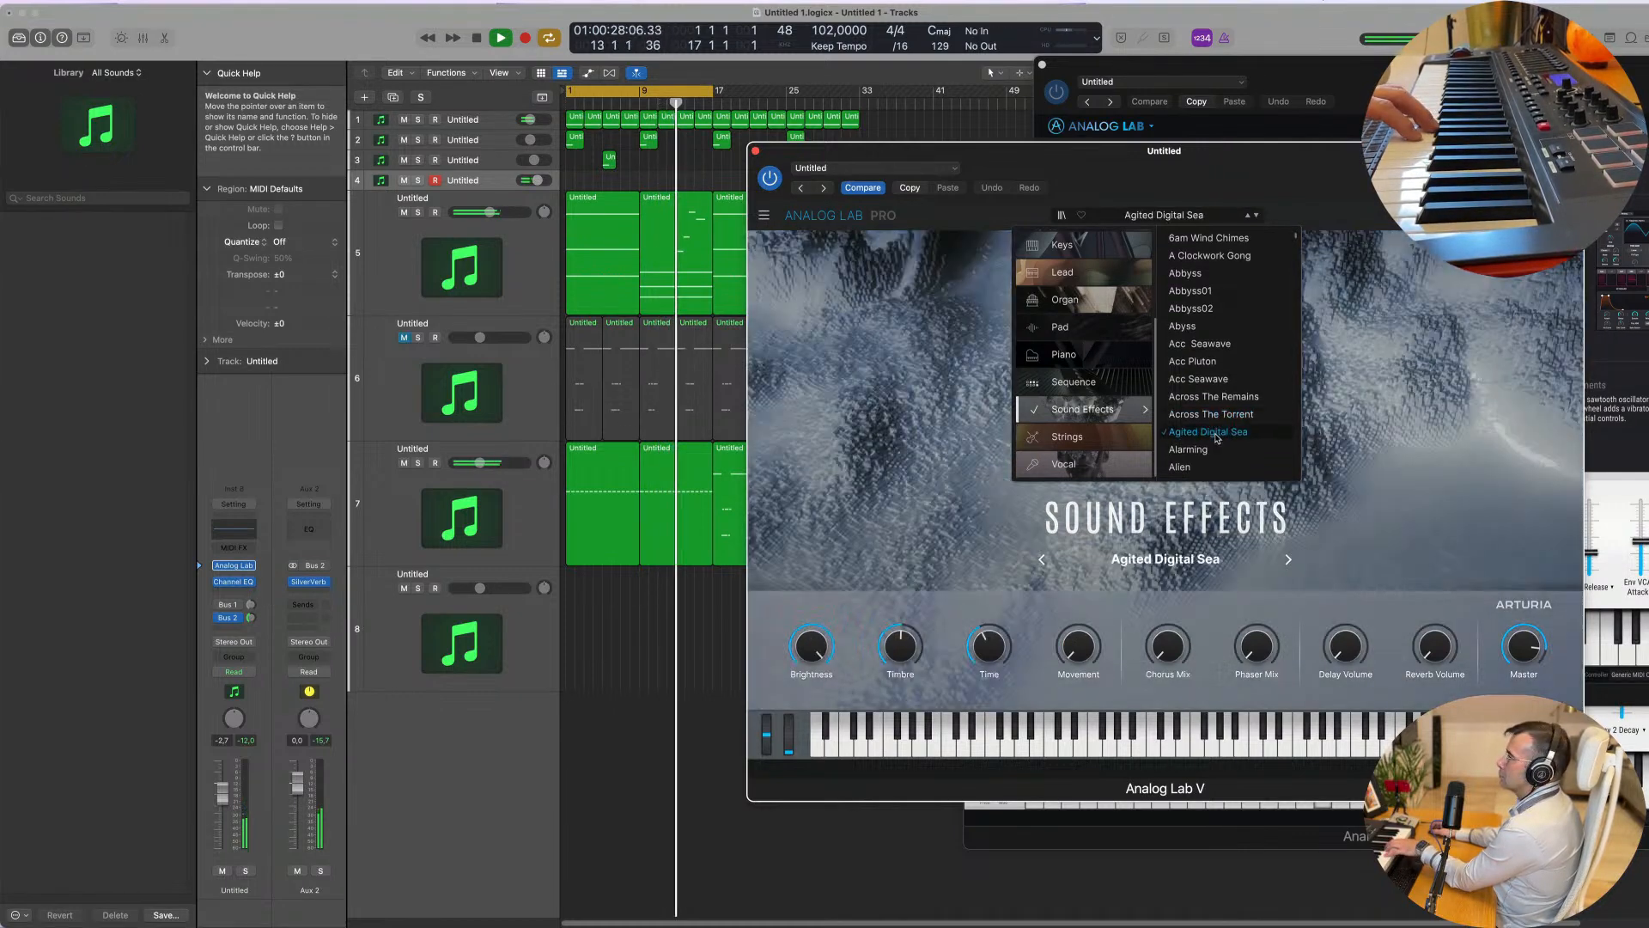
scroll(1224, 436, "down", 3)
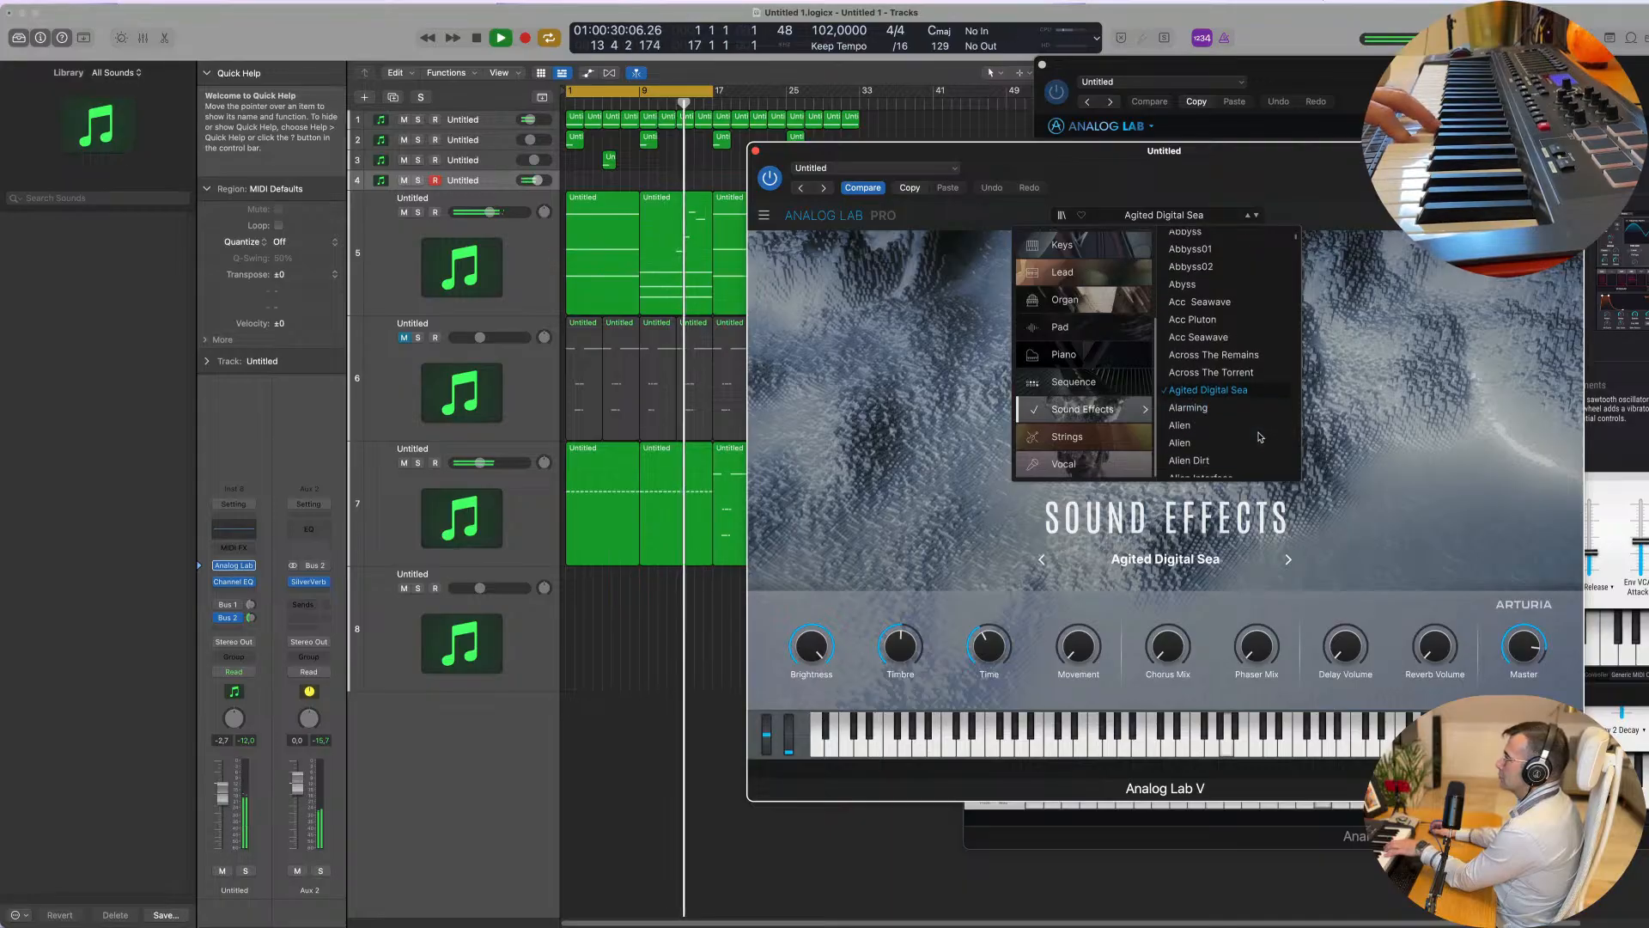
scroll(1235, 436, "down", 1)
left_click(1234, 436)
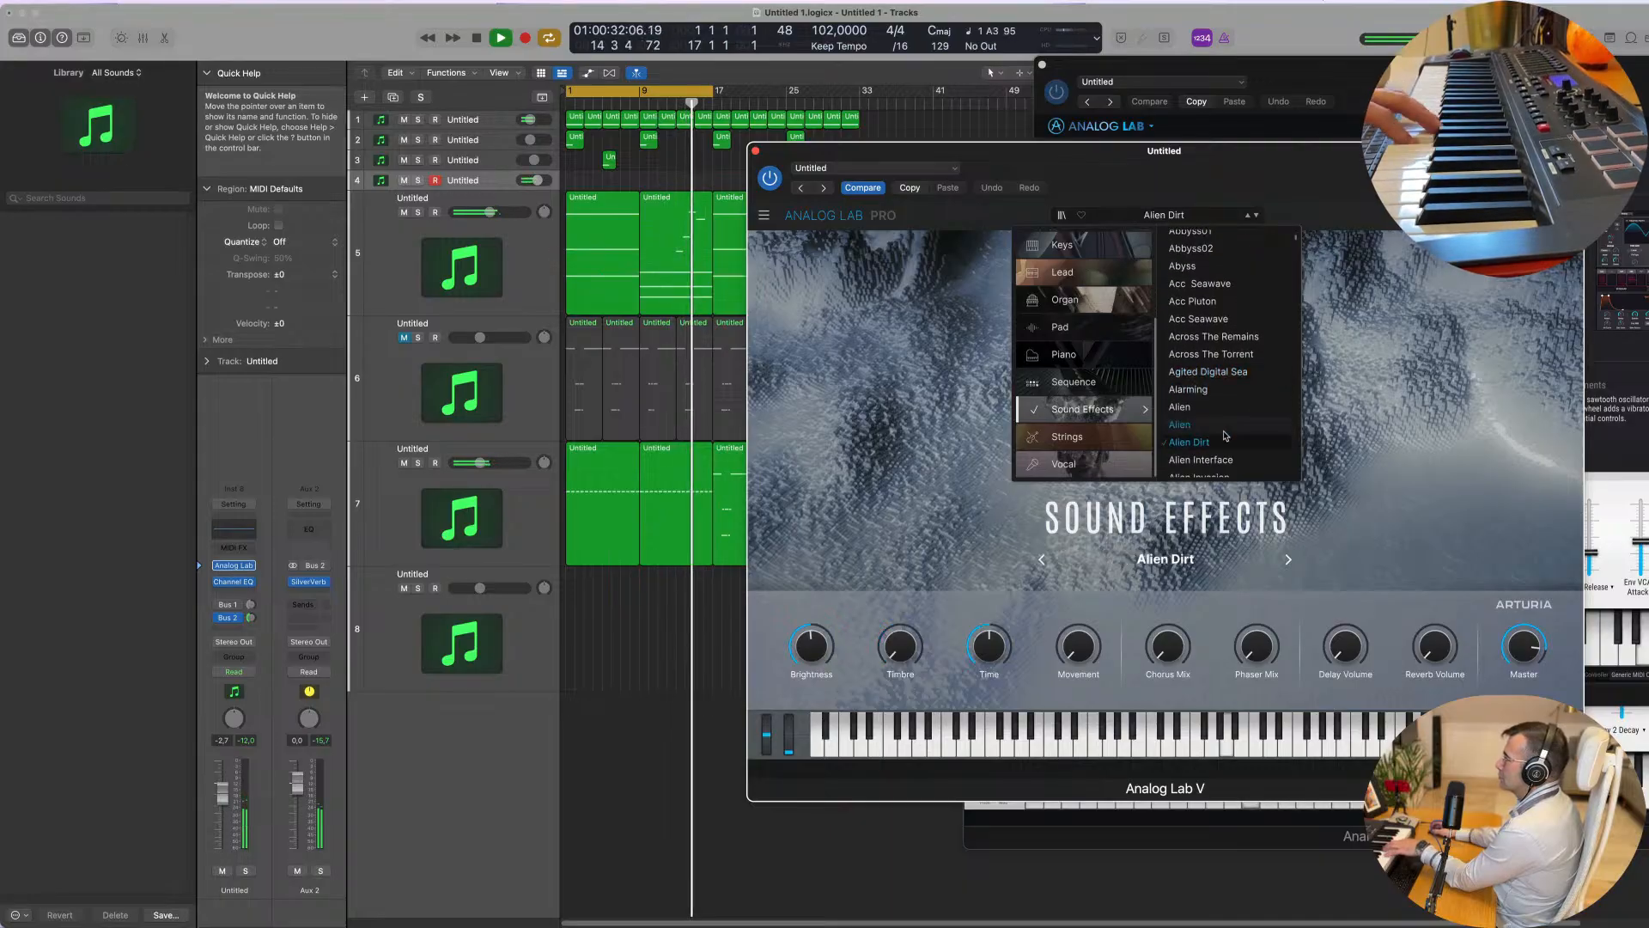
scroll(1235, 436, "down", 1)
scroll(1237, 425, "down", 1)
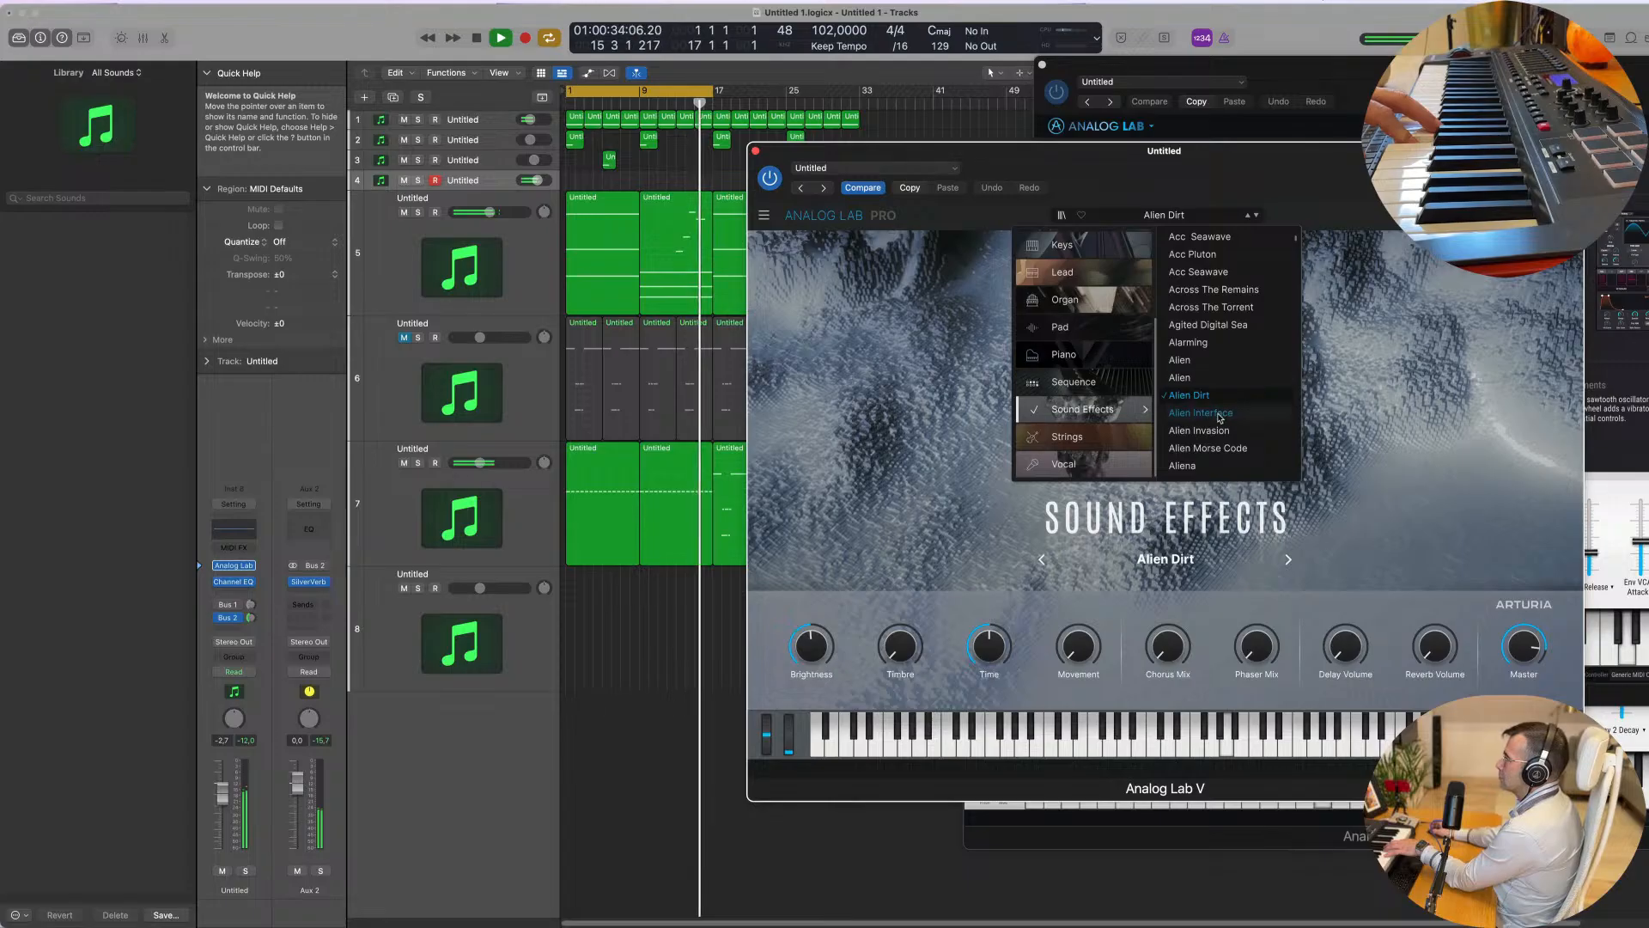
left_click(1220, 416)
scroll(1221, 415, "down", 2)
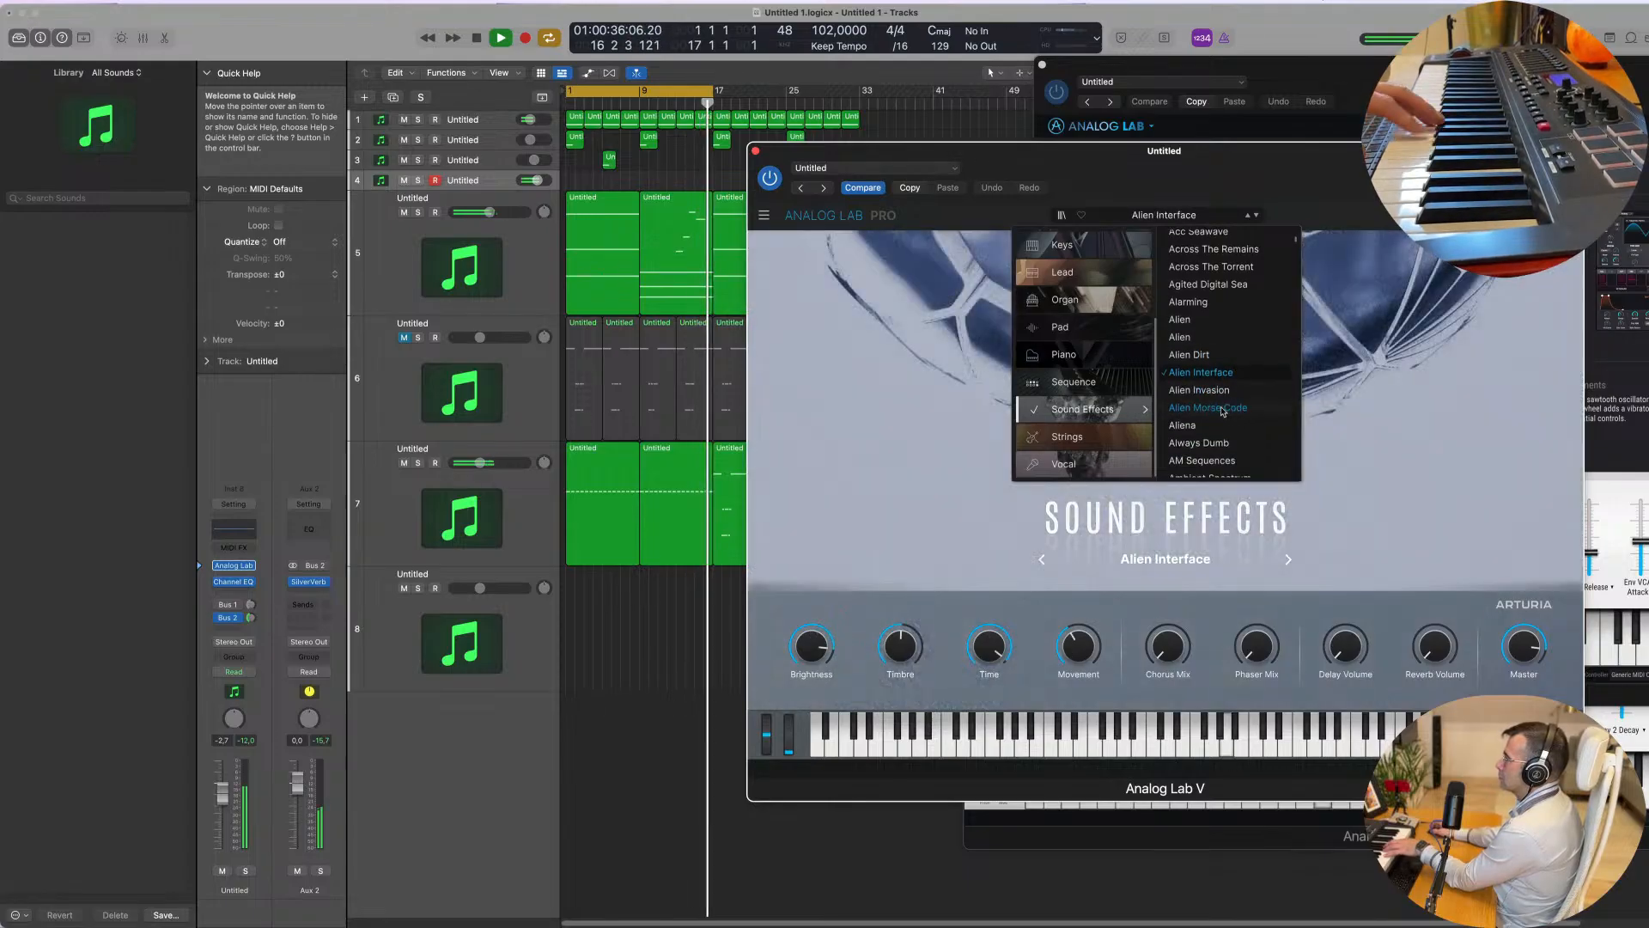
left_click(1223, 409)
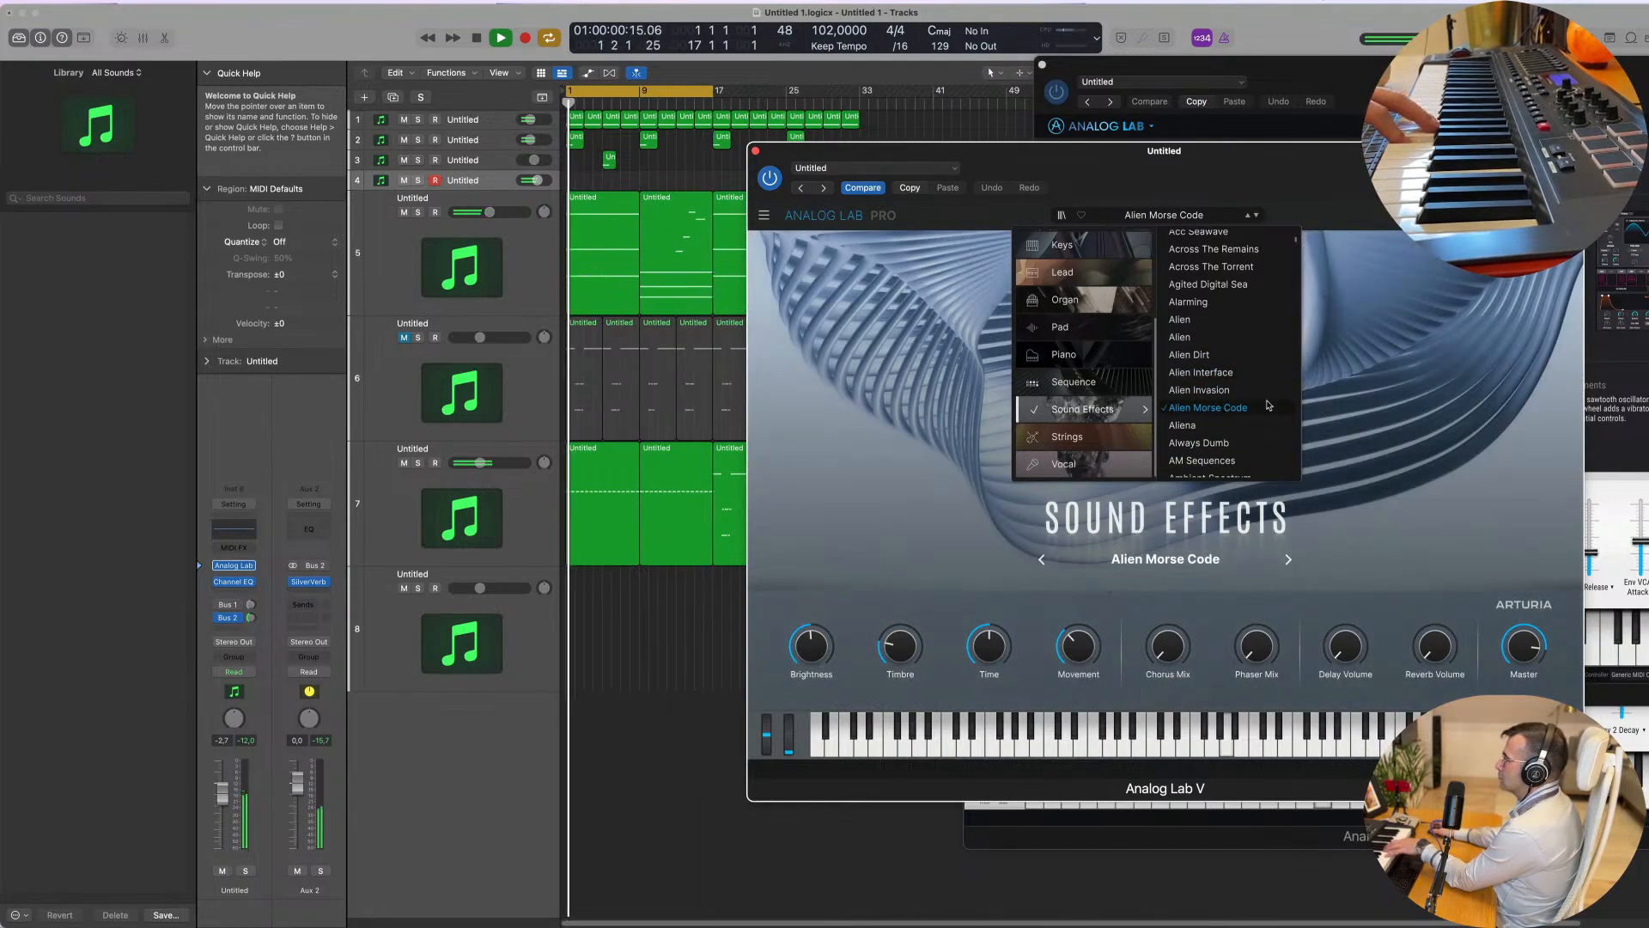
Step: Load the Ambient Spectrum preset and record a held chord as a region on track 4 over bars 1 to 17
scroll(1262, 404, "down", 5)
left_click(1246, 395)
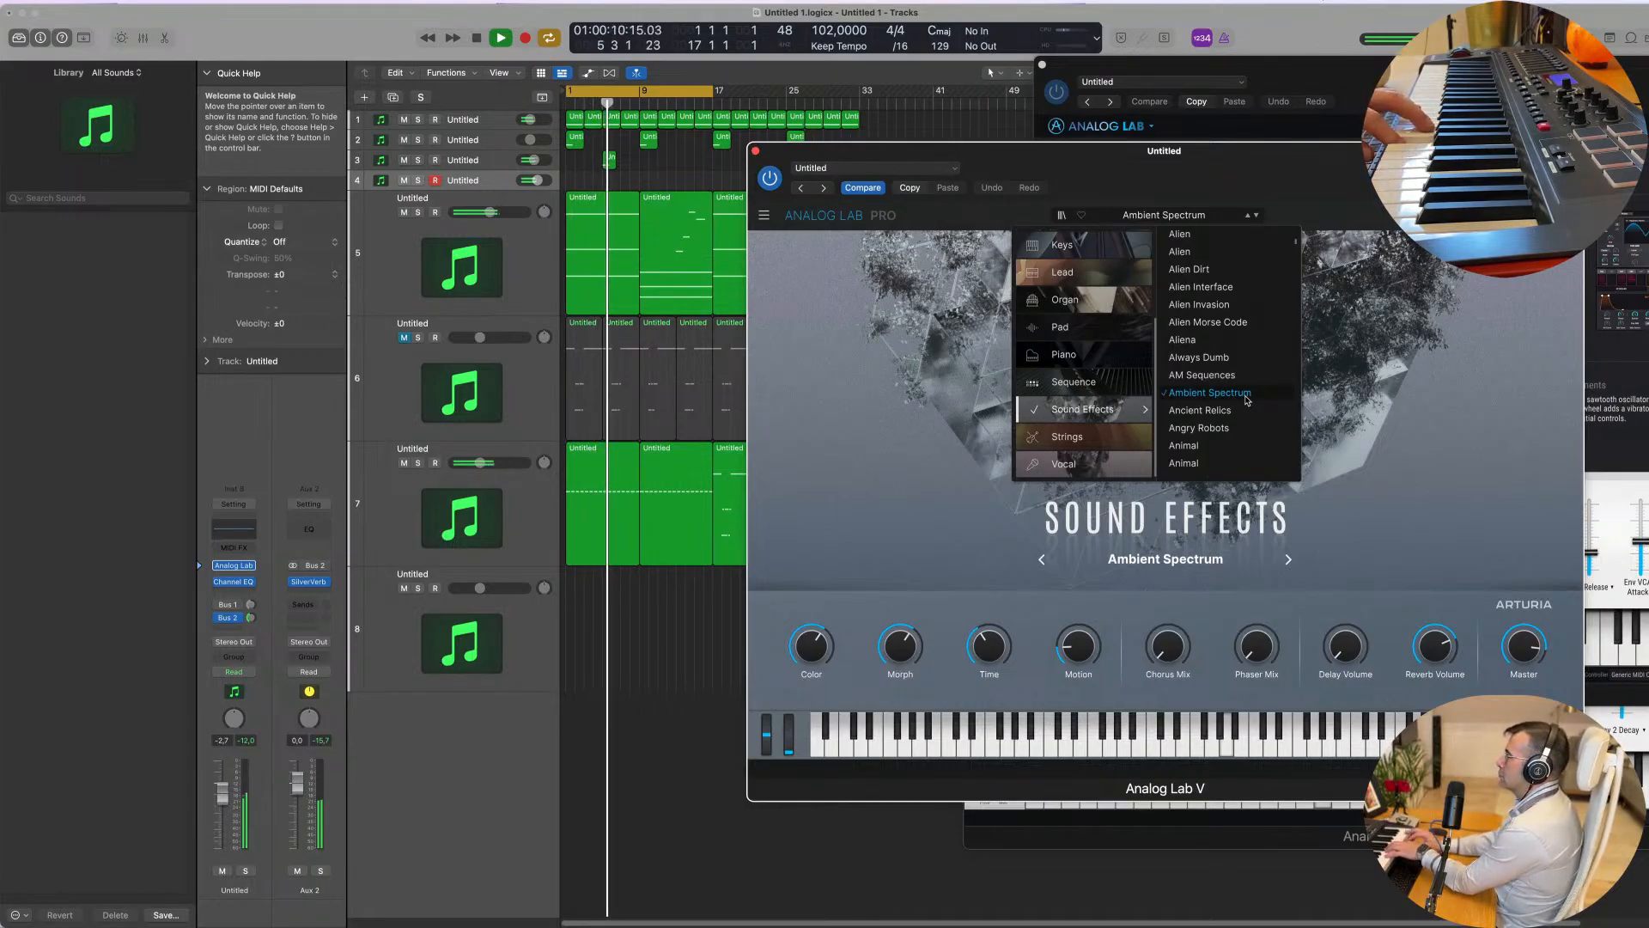
left_click(601, 206)
left_click_drag(602, 206, 1022, 232)
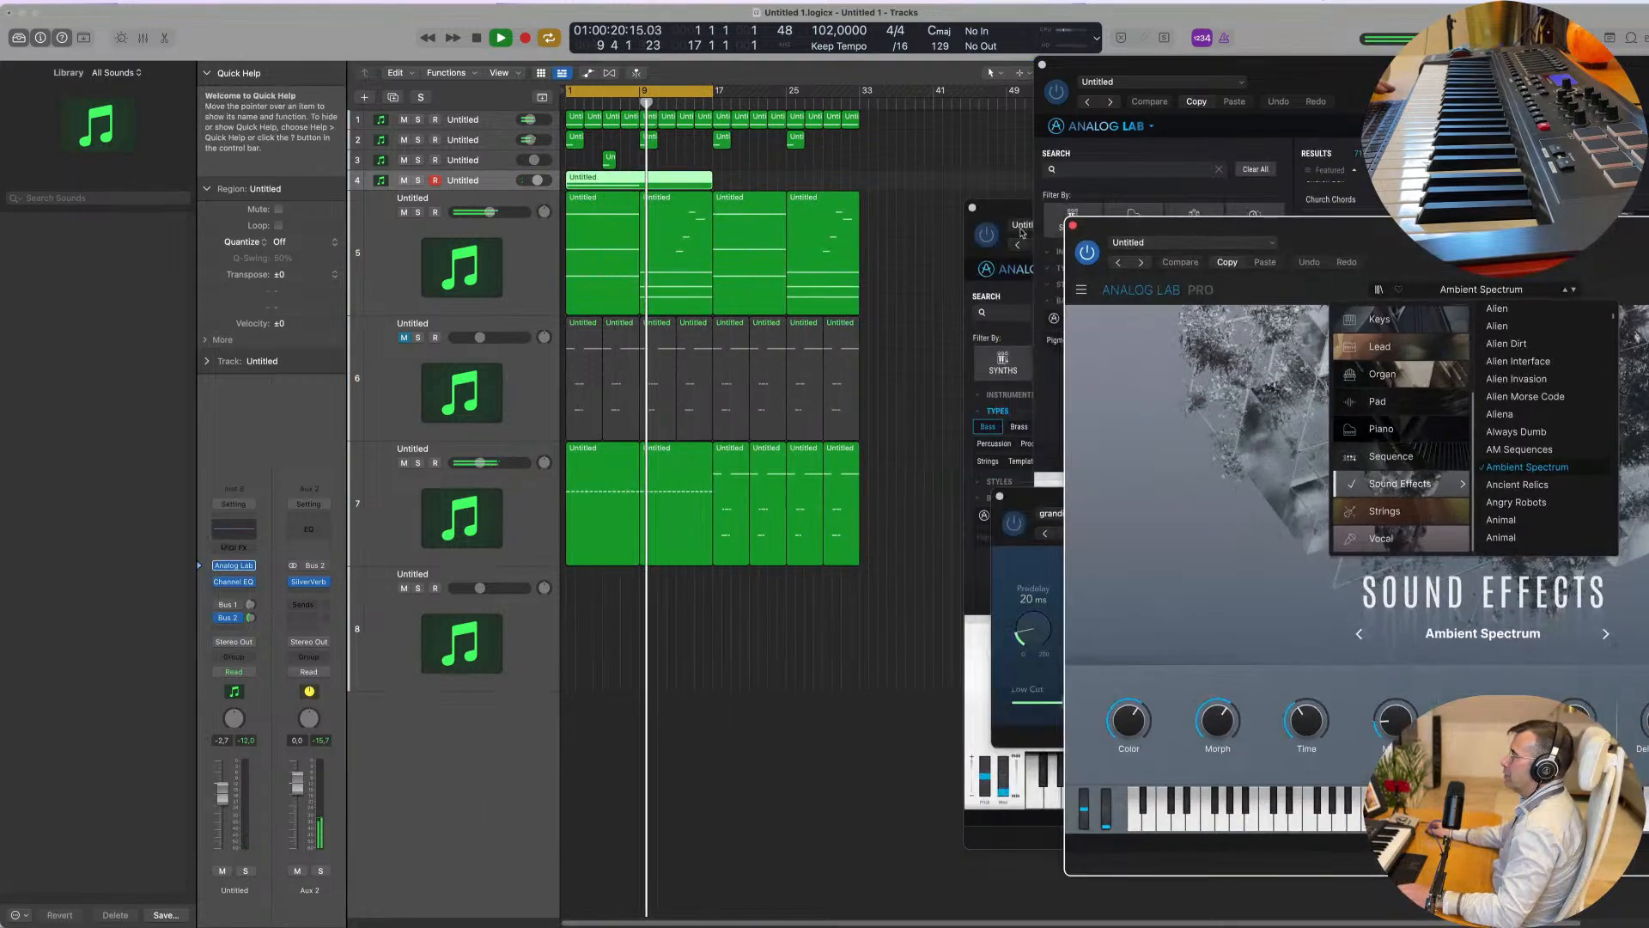
Step: In the Piano Roll, reduce track 4's chord to its lowest note, extended to bar 17 and raised one octave
double_click(667, 180)
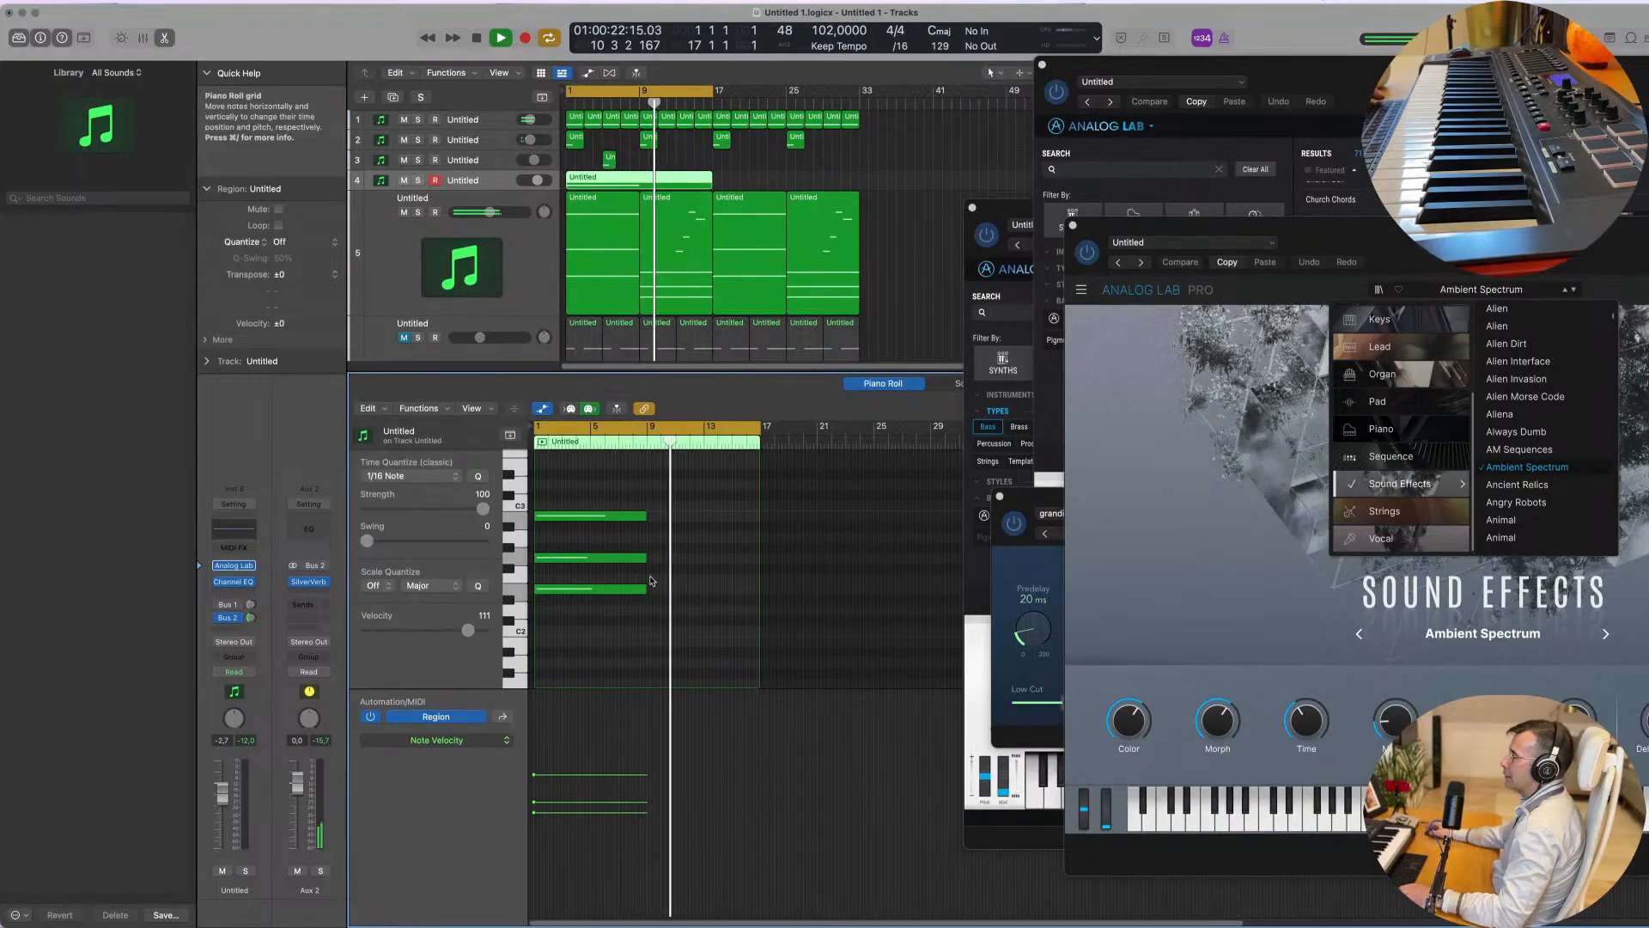
key("space")
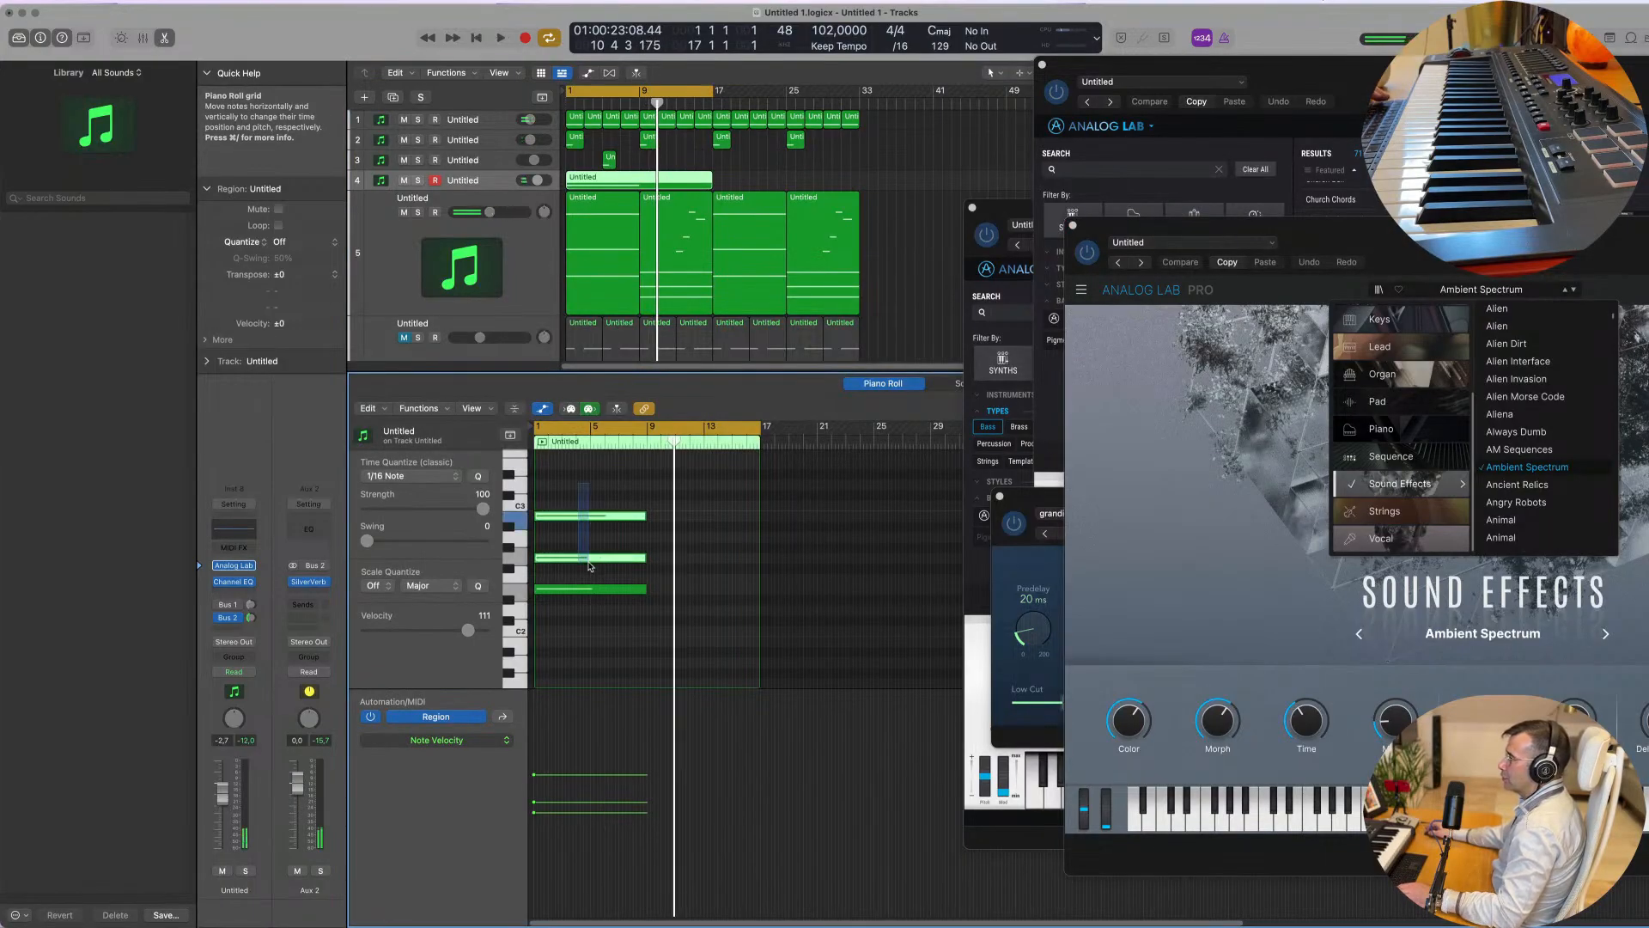
key("Delete")
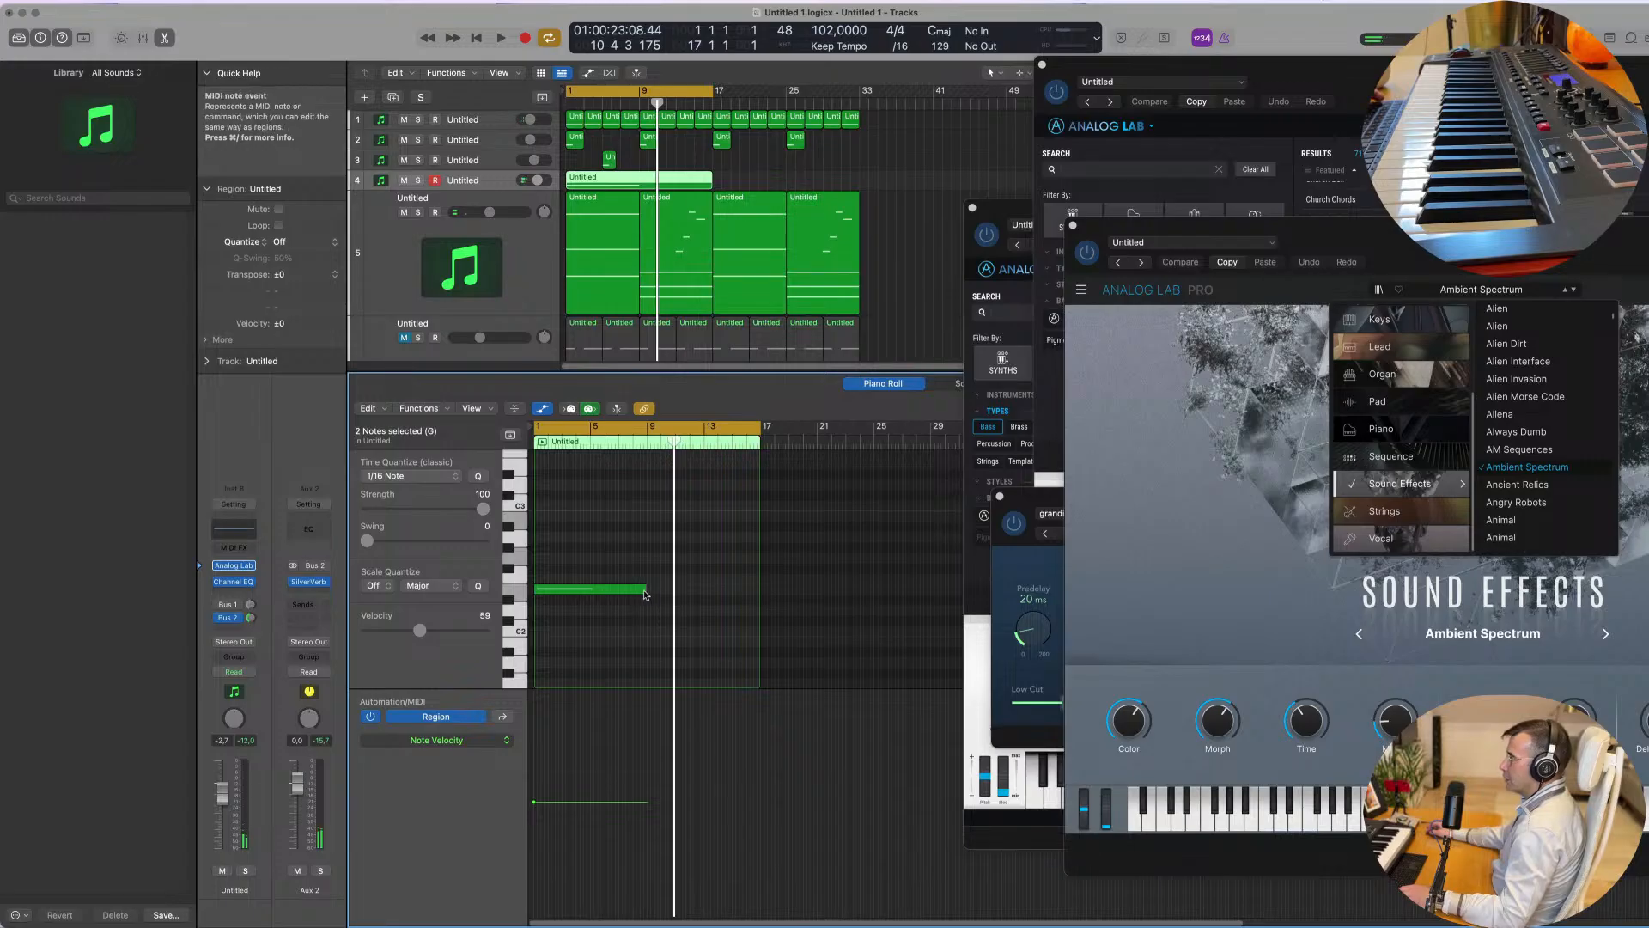
left_click_drag(646, 593, 755, 590)
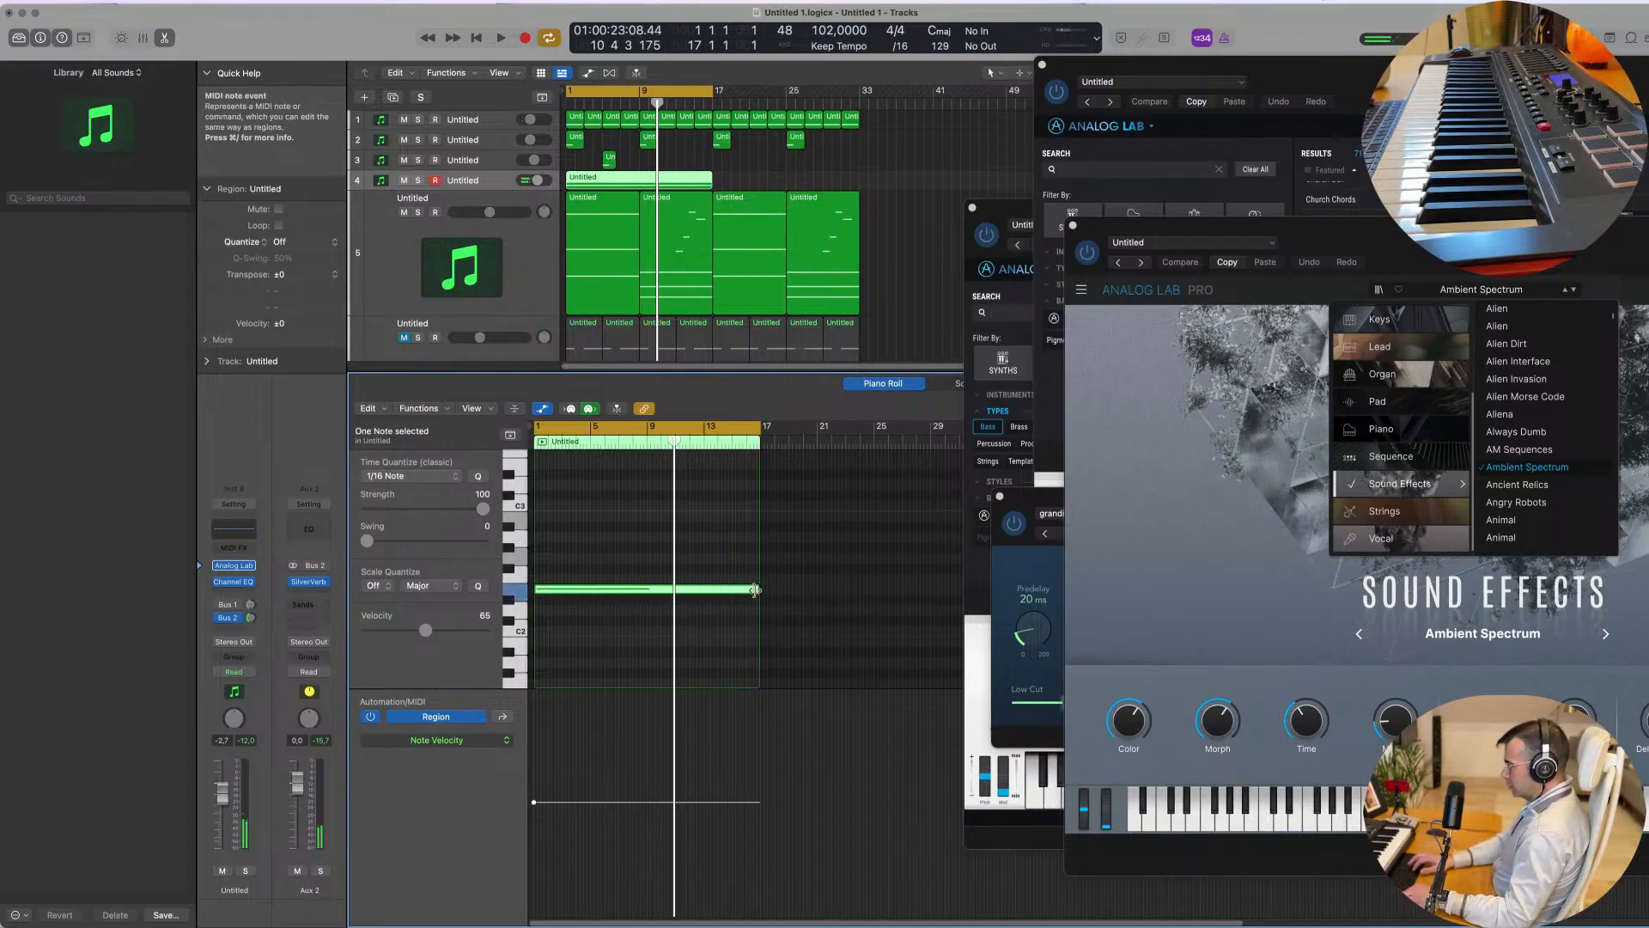
key("alt+shift+Up")
Step: Play from the start, lower track 4's volume to -7.4 dB and solo the track
key("shift+space")
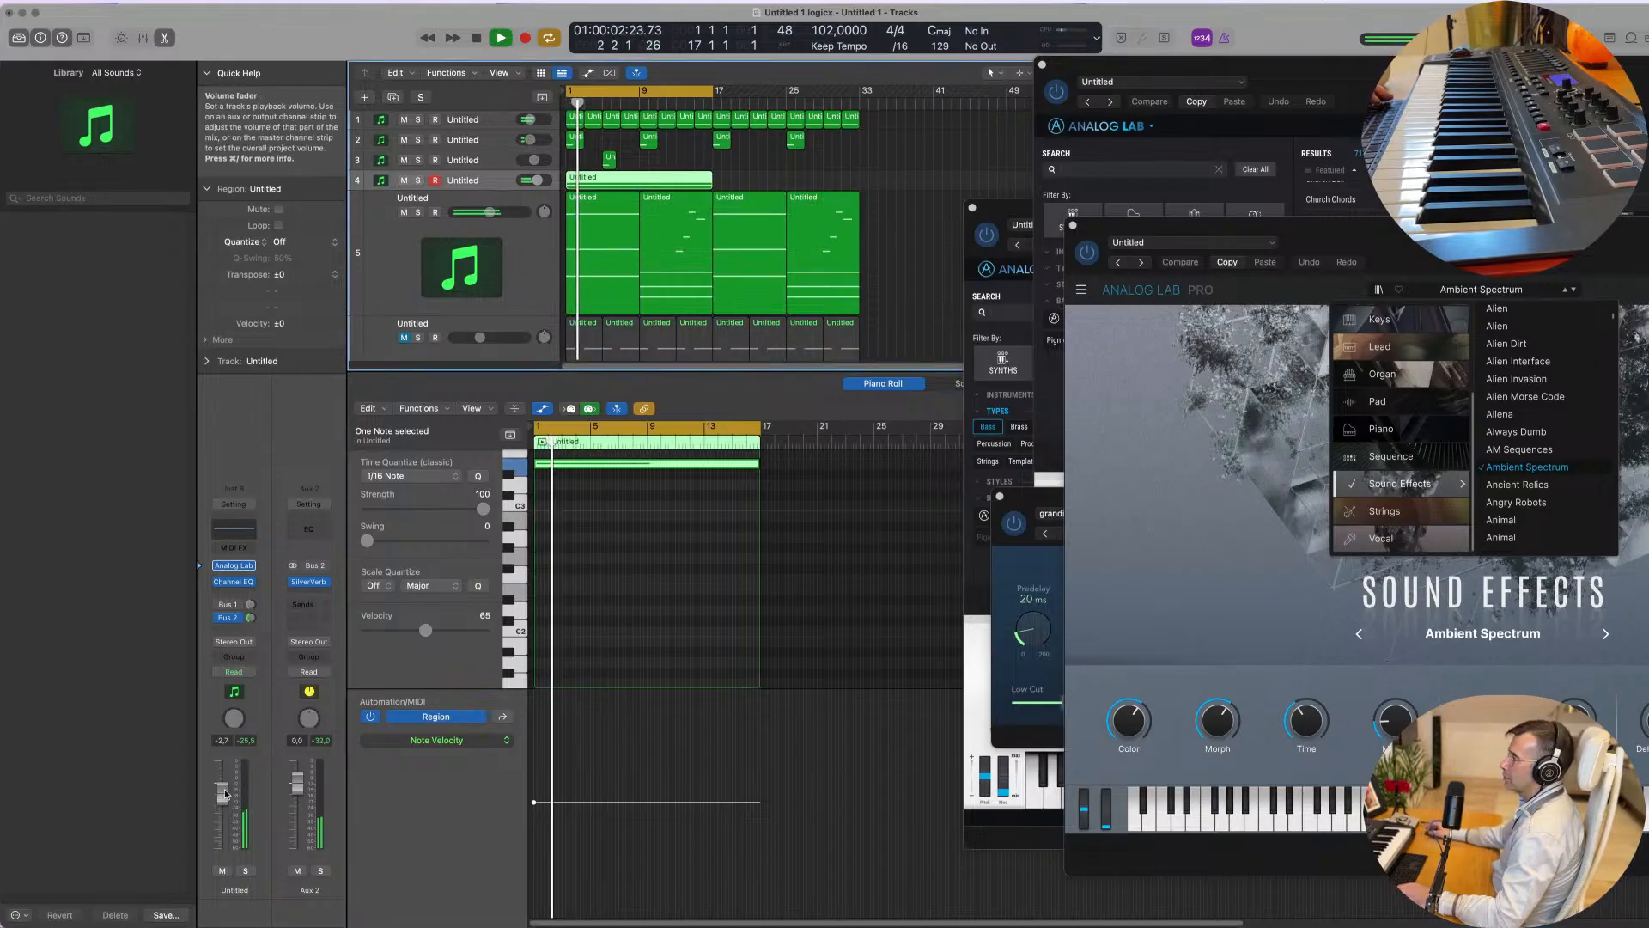
left_click_drag(249, 618, 249, 617)
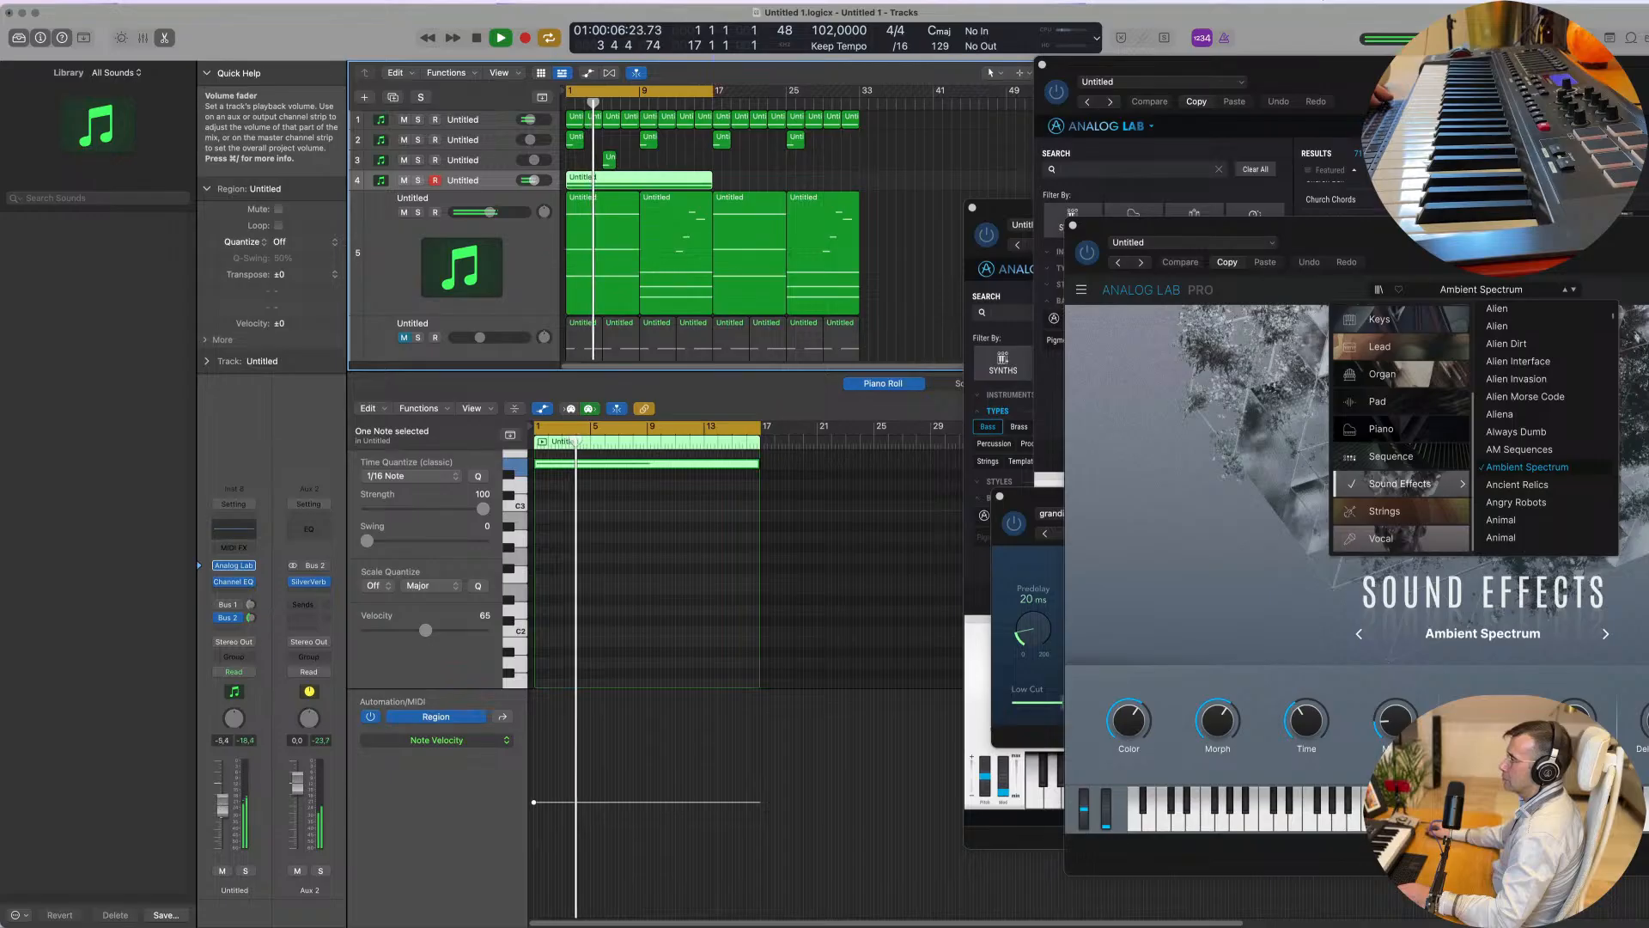
left_click(246, 871)
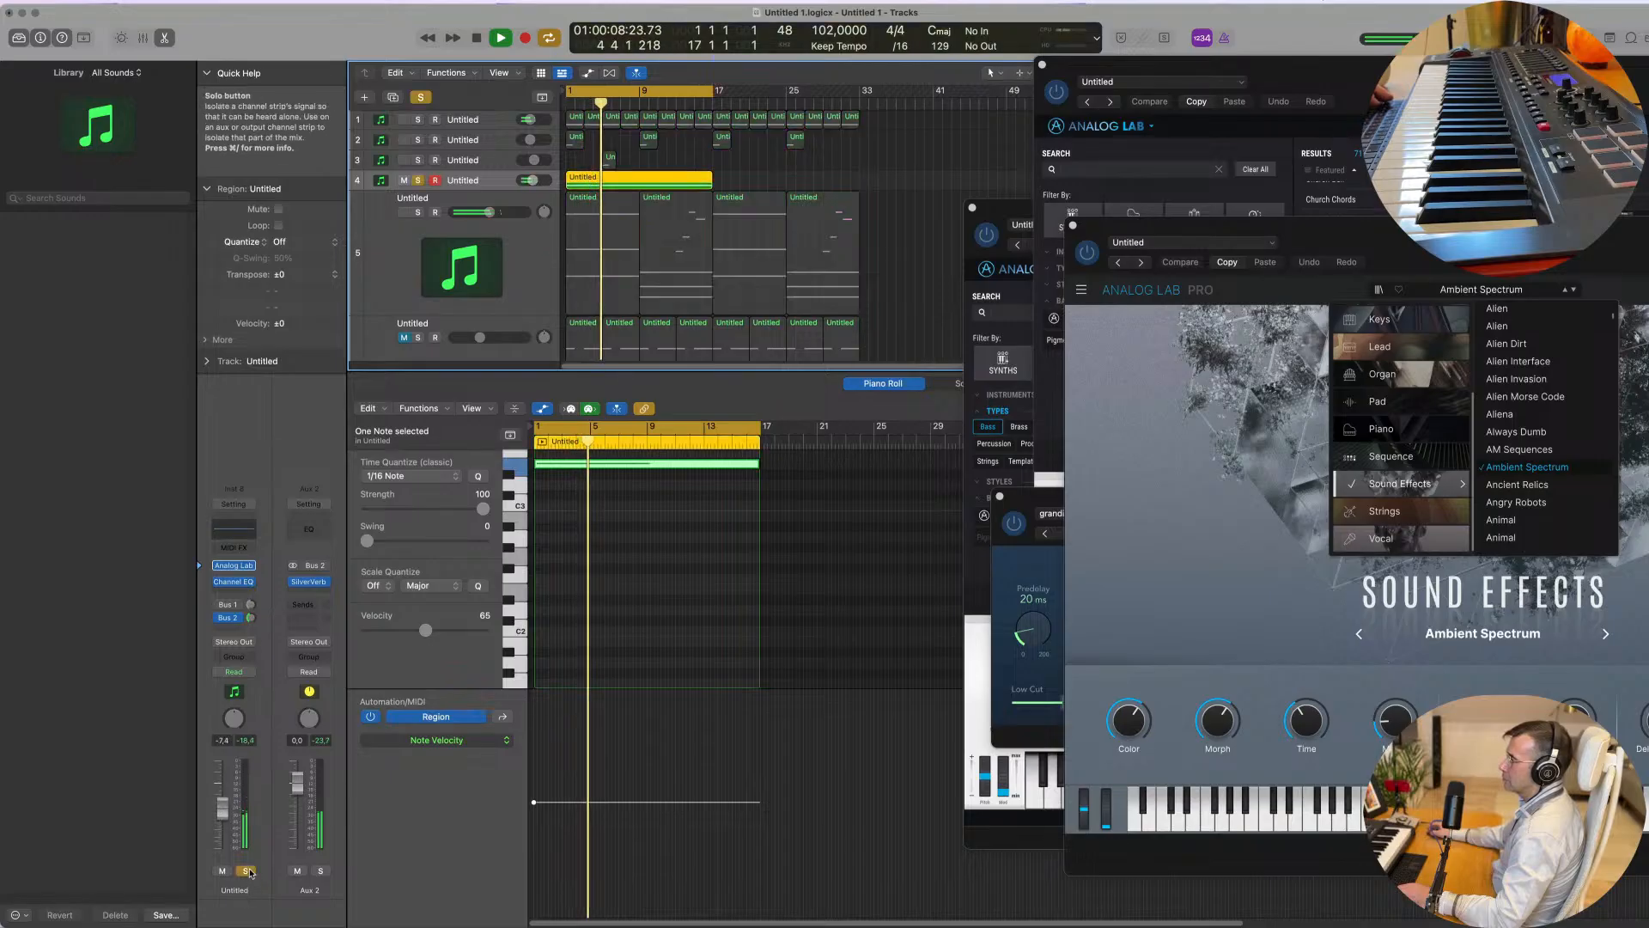
Step: Unsolo track 4 and move its Analog Lab window clear of the arrangement
left_click(247, 871)
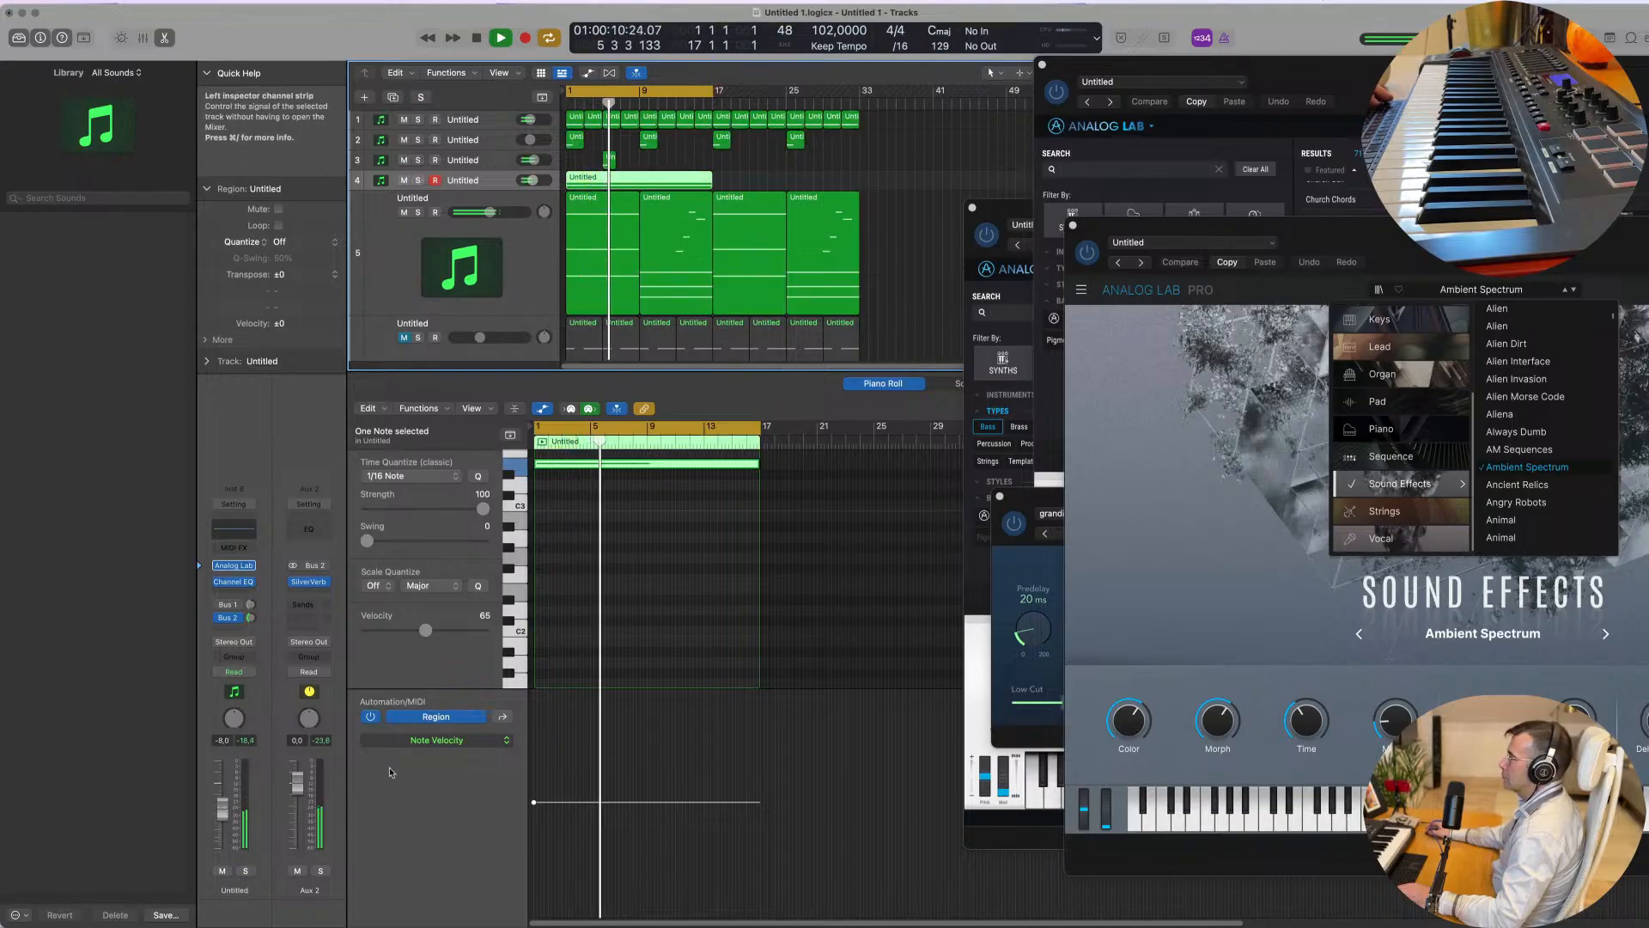
left_click_drag(1396, 255, 1182, 288)
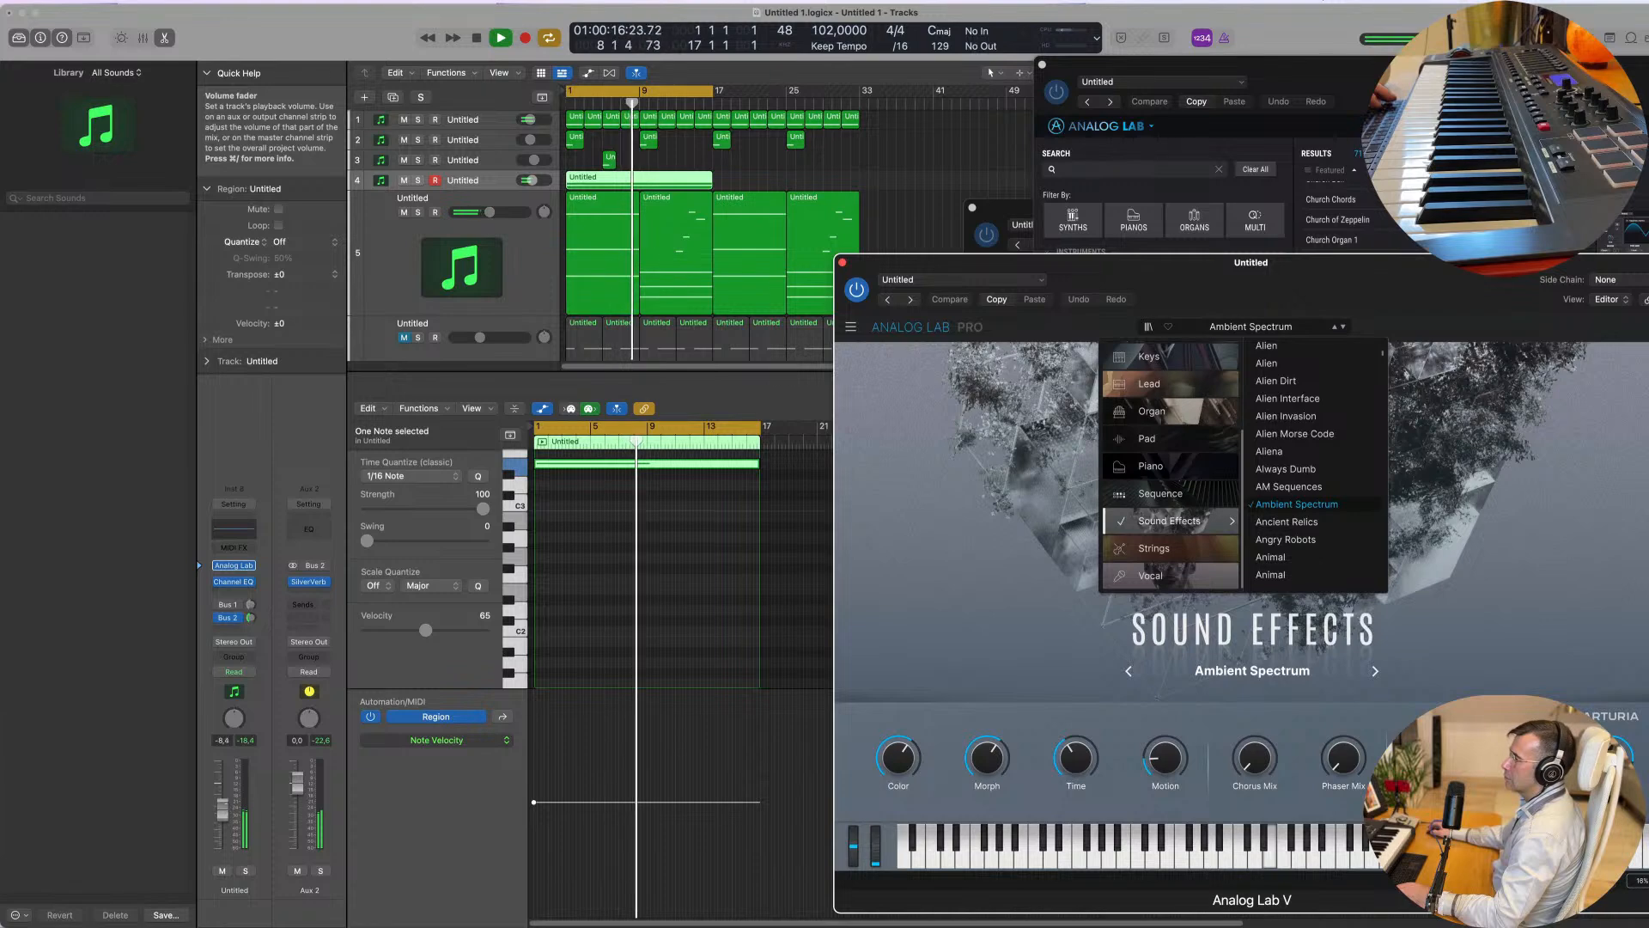
left_click(738, 176)
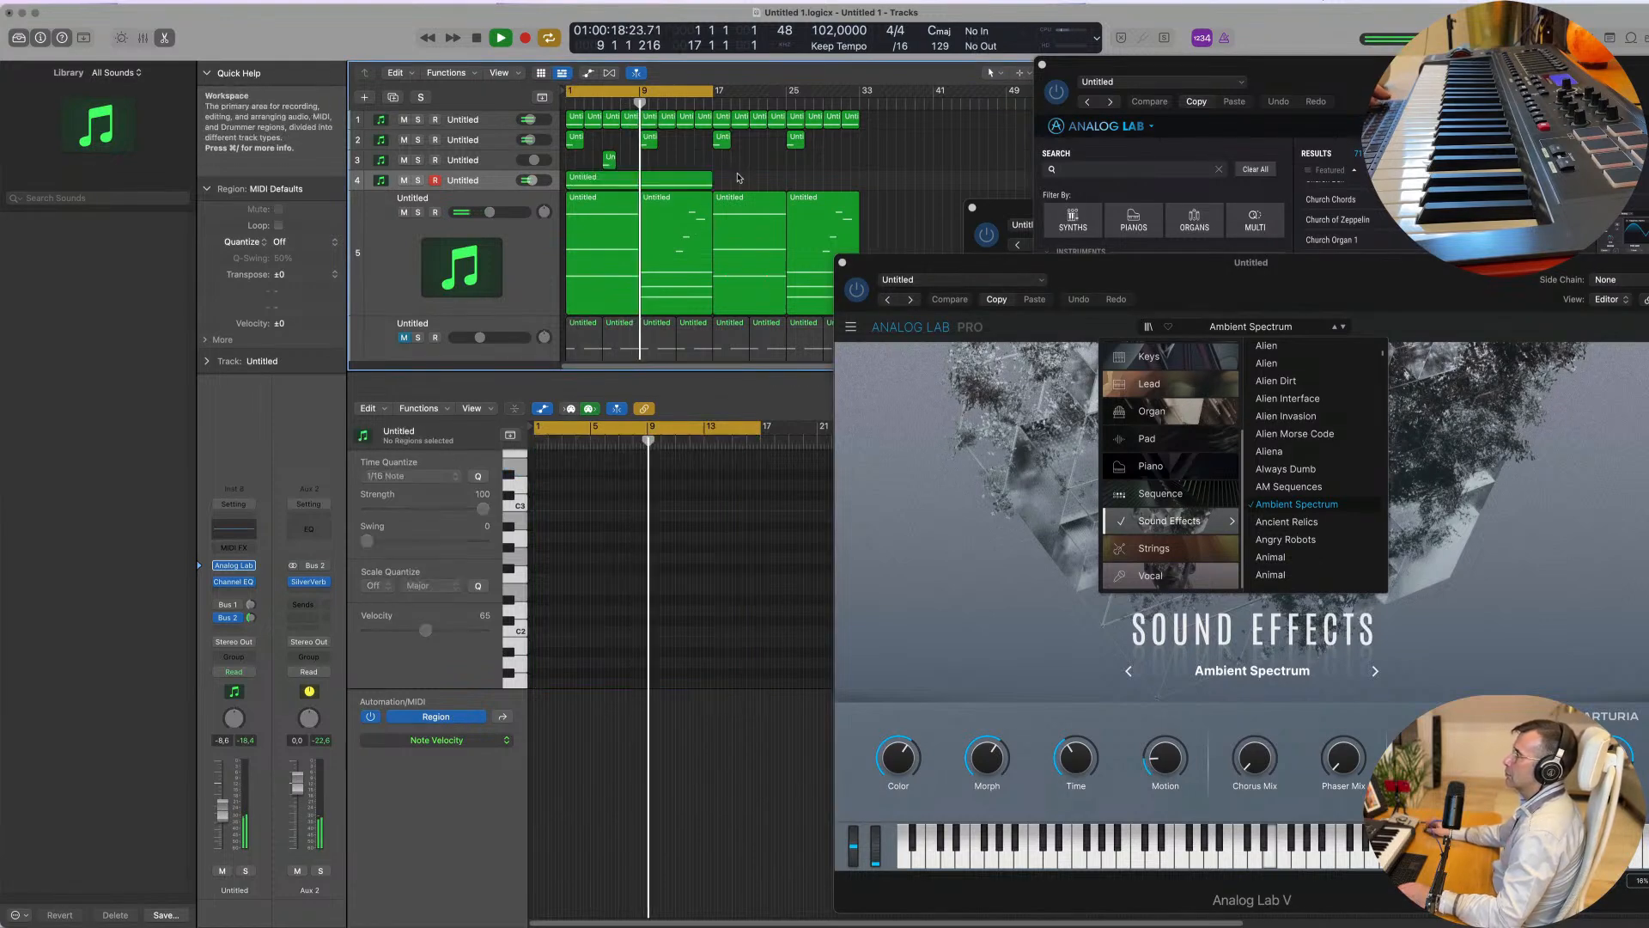
Step: Repeat track 4's region over bars 17 to 33 and duplicate the track with its settings as track 5
scroll(737, 176, "down", 1)
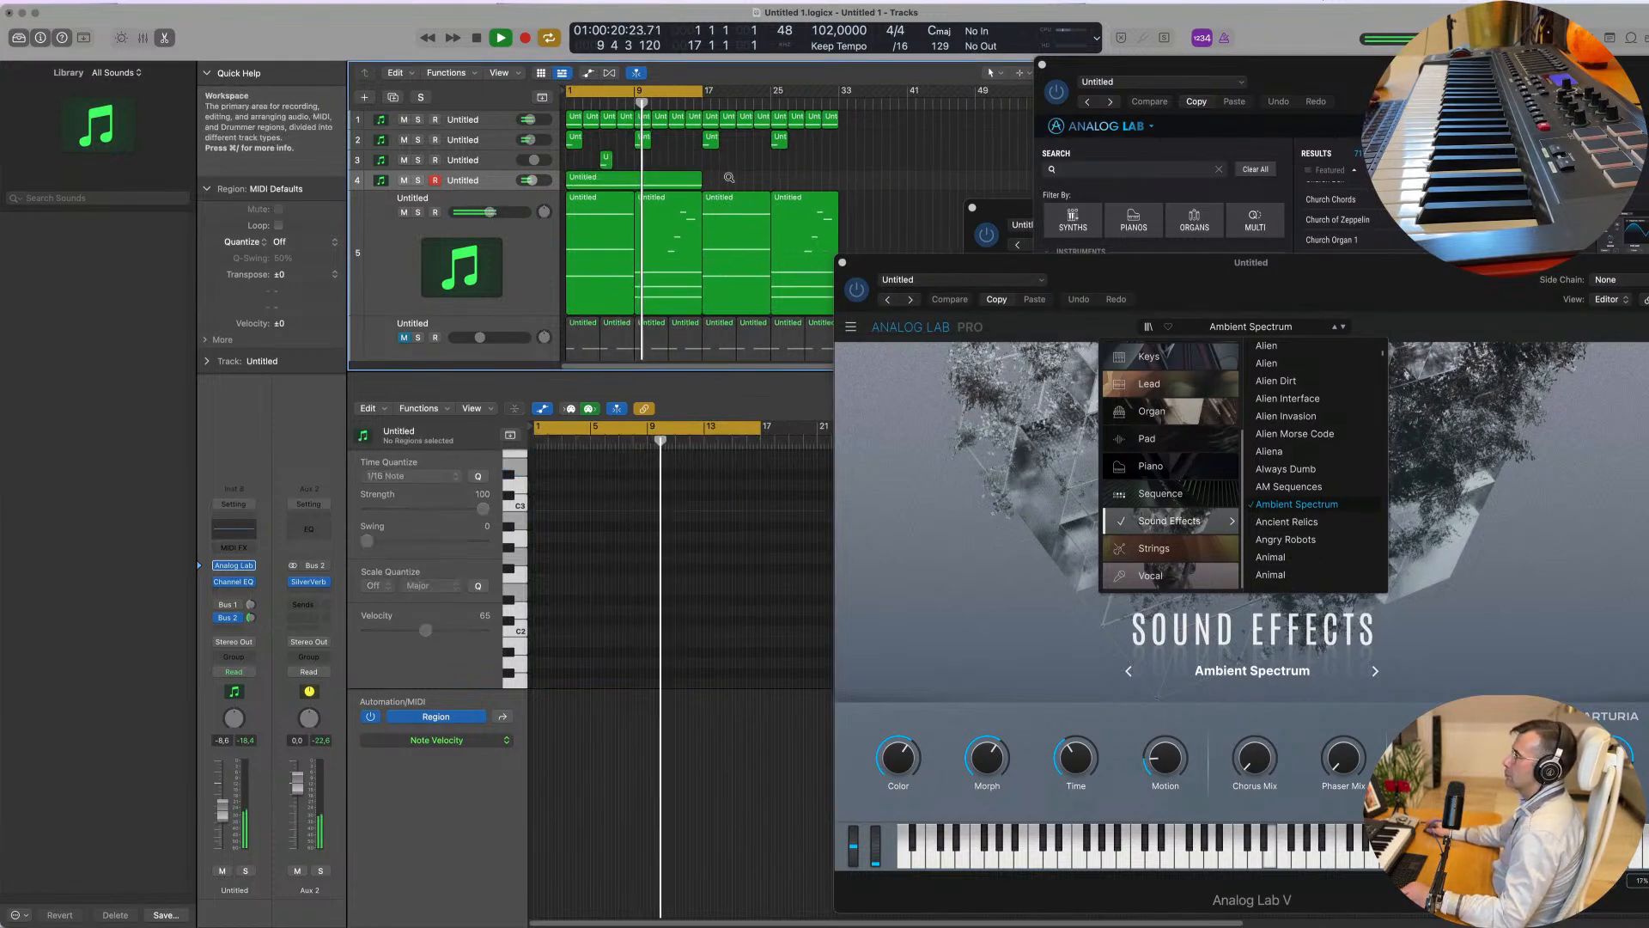
scroll(728, 179, "down", 5)
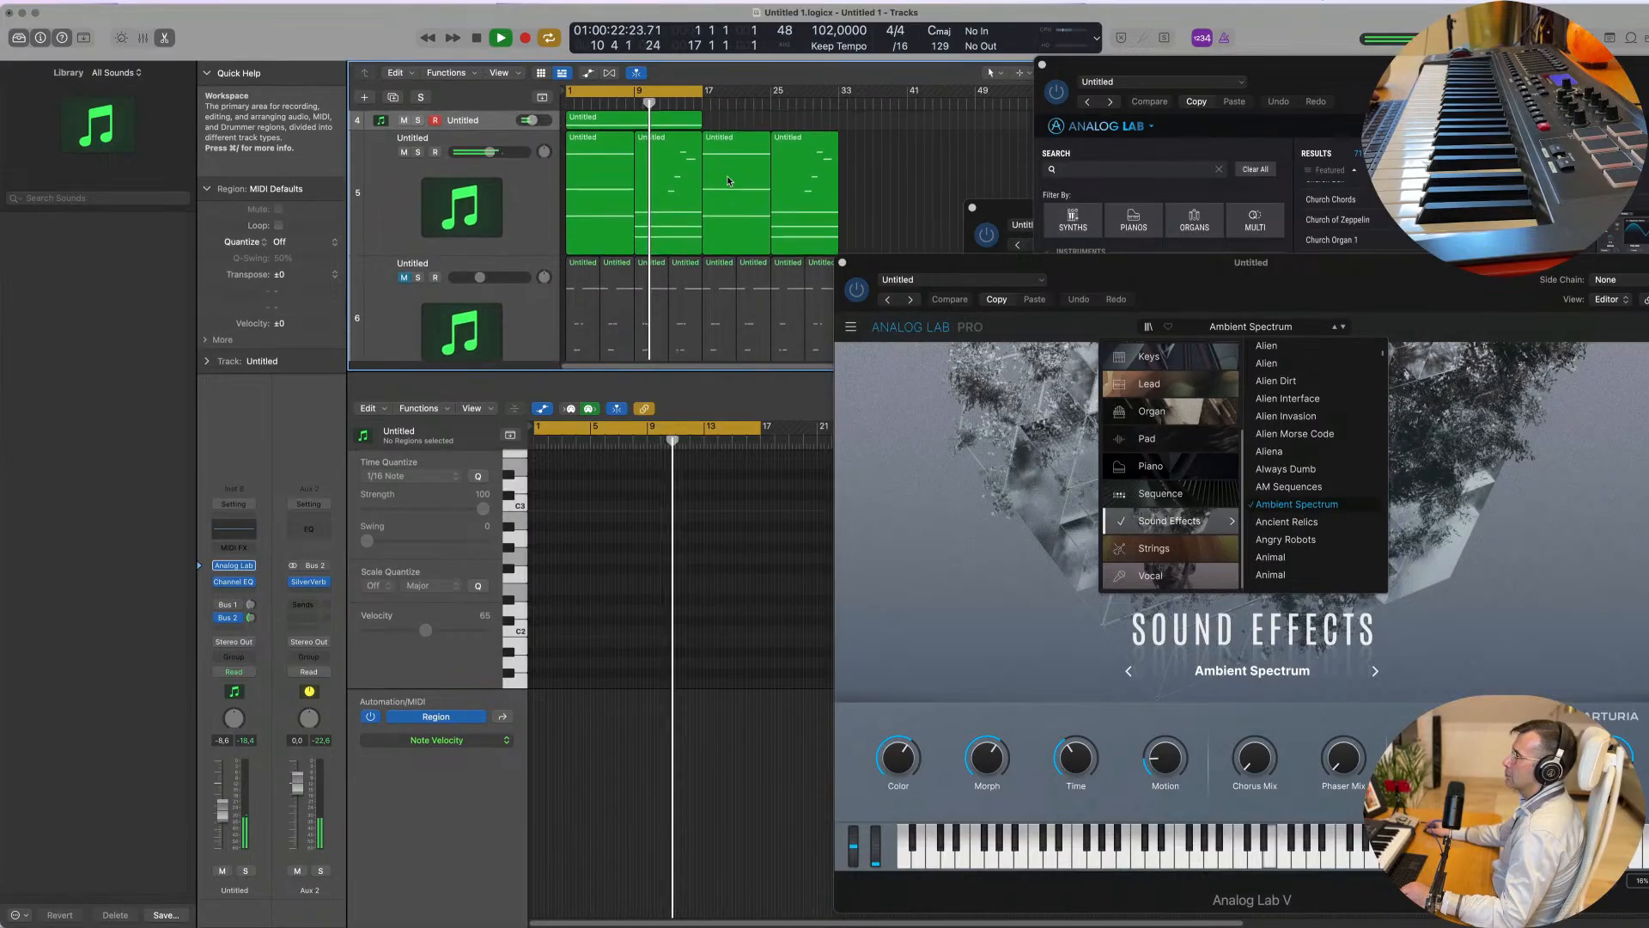
scroll(730, 340, "up", 5)
scroll(729, 338, "down", 3)
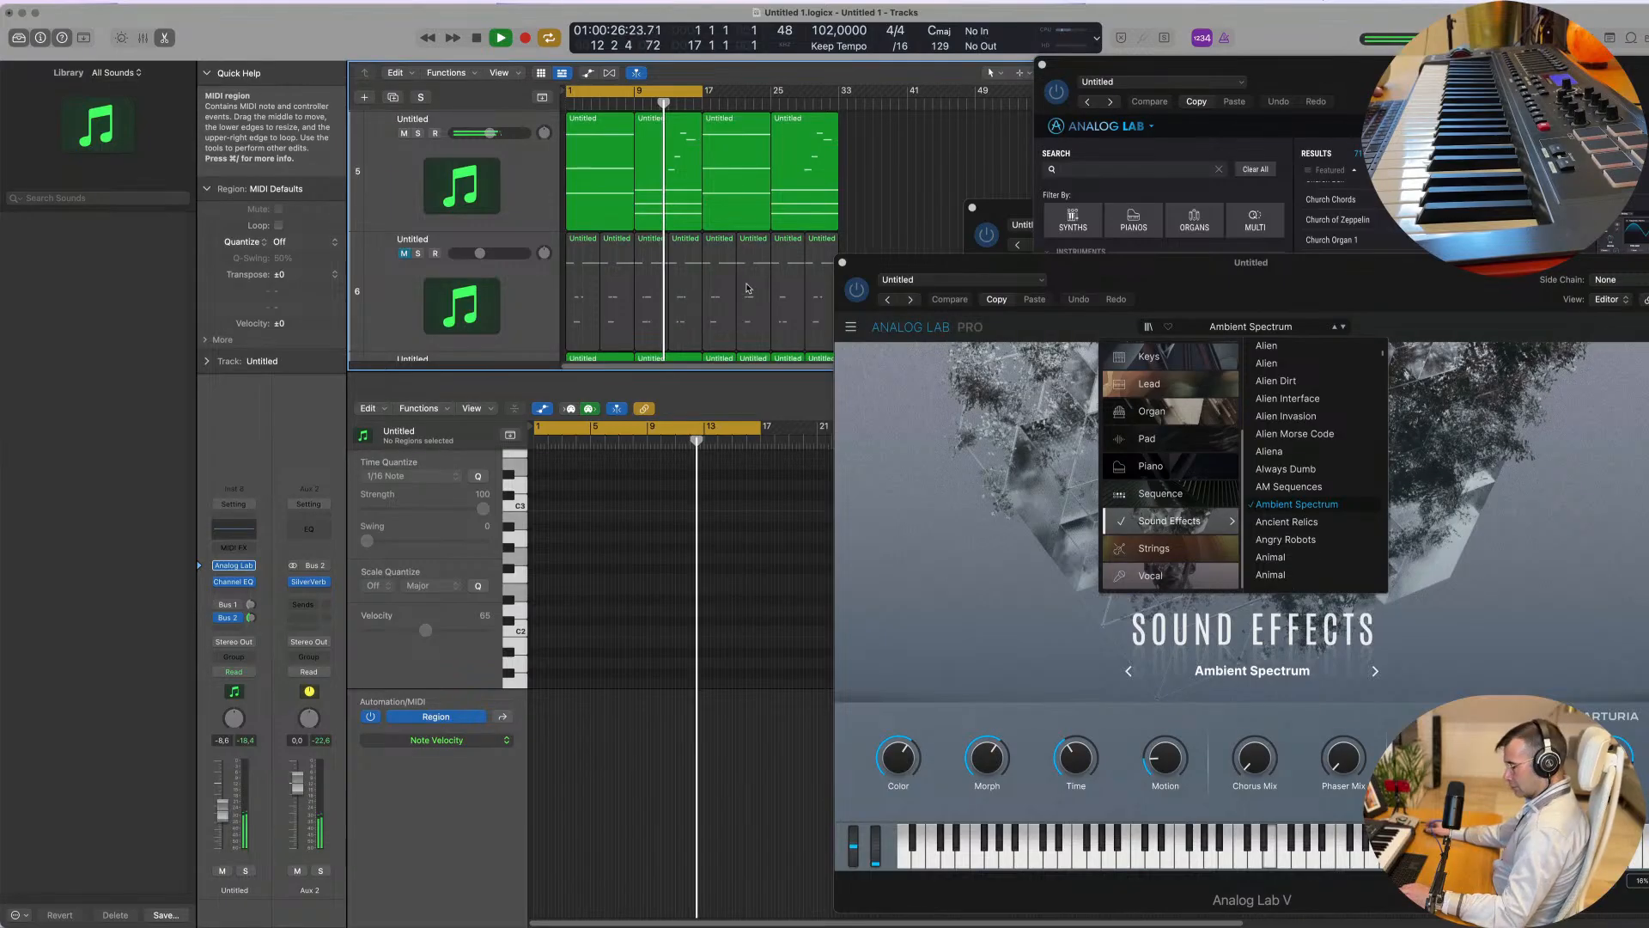
key("x")
key("x")
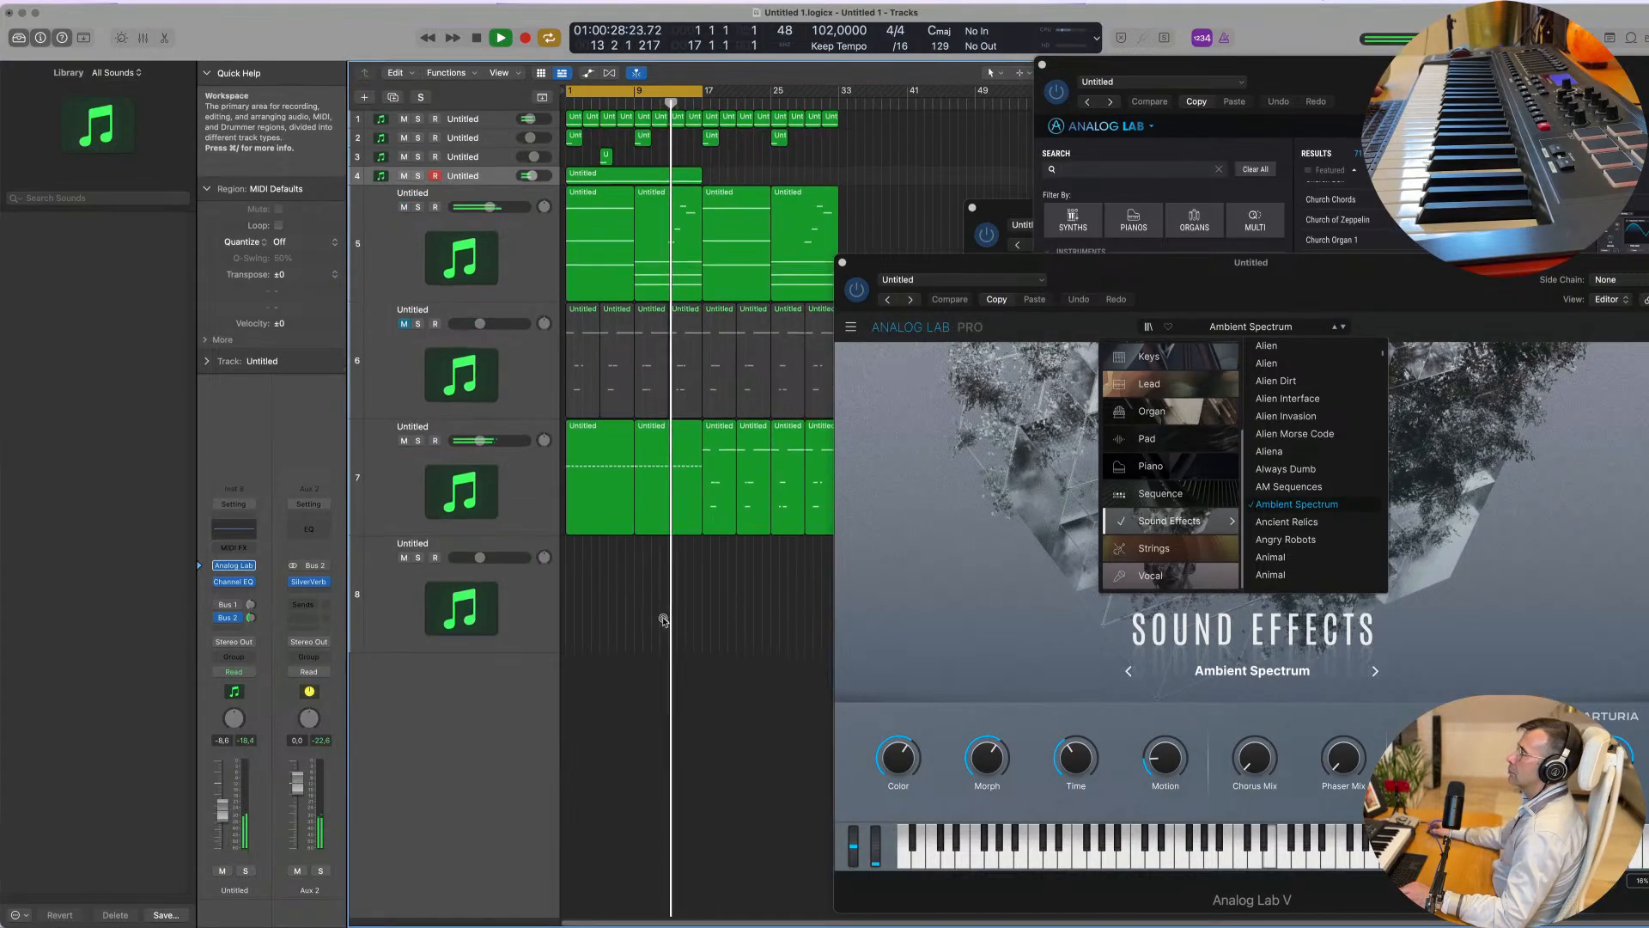
left_click(685, 178)
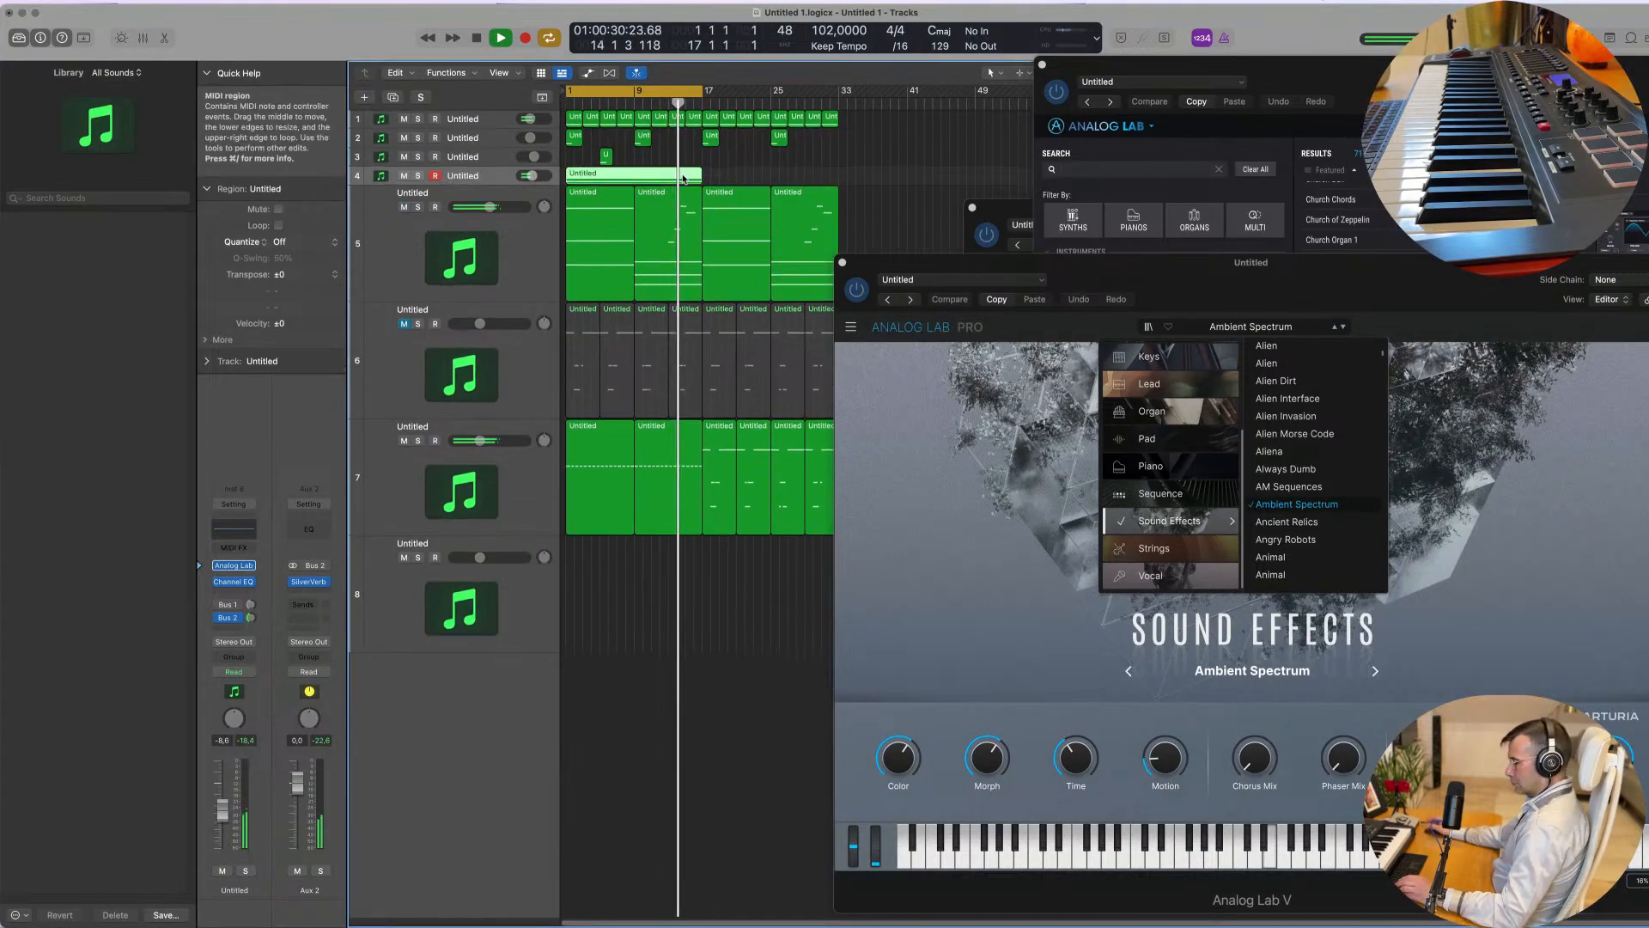
key("super+r")
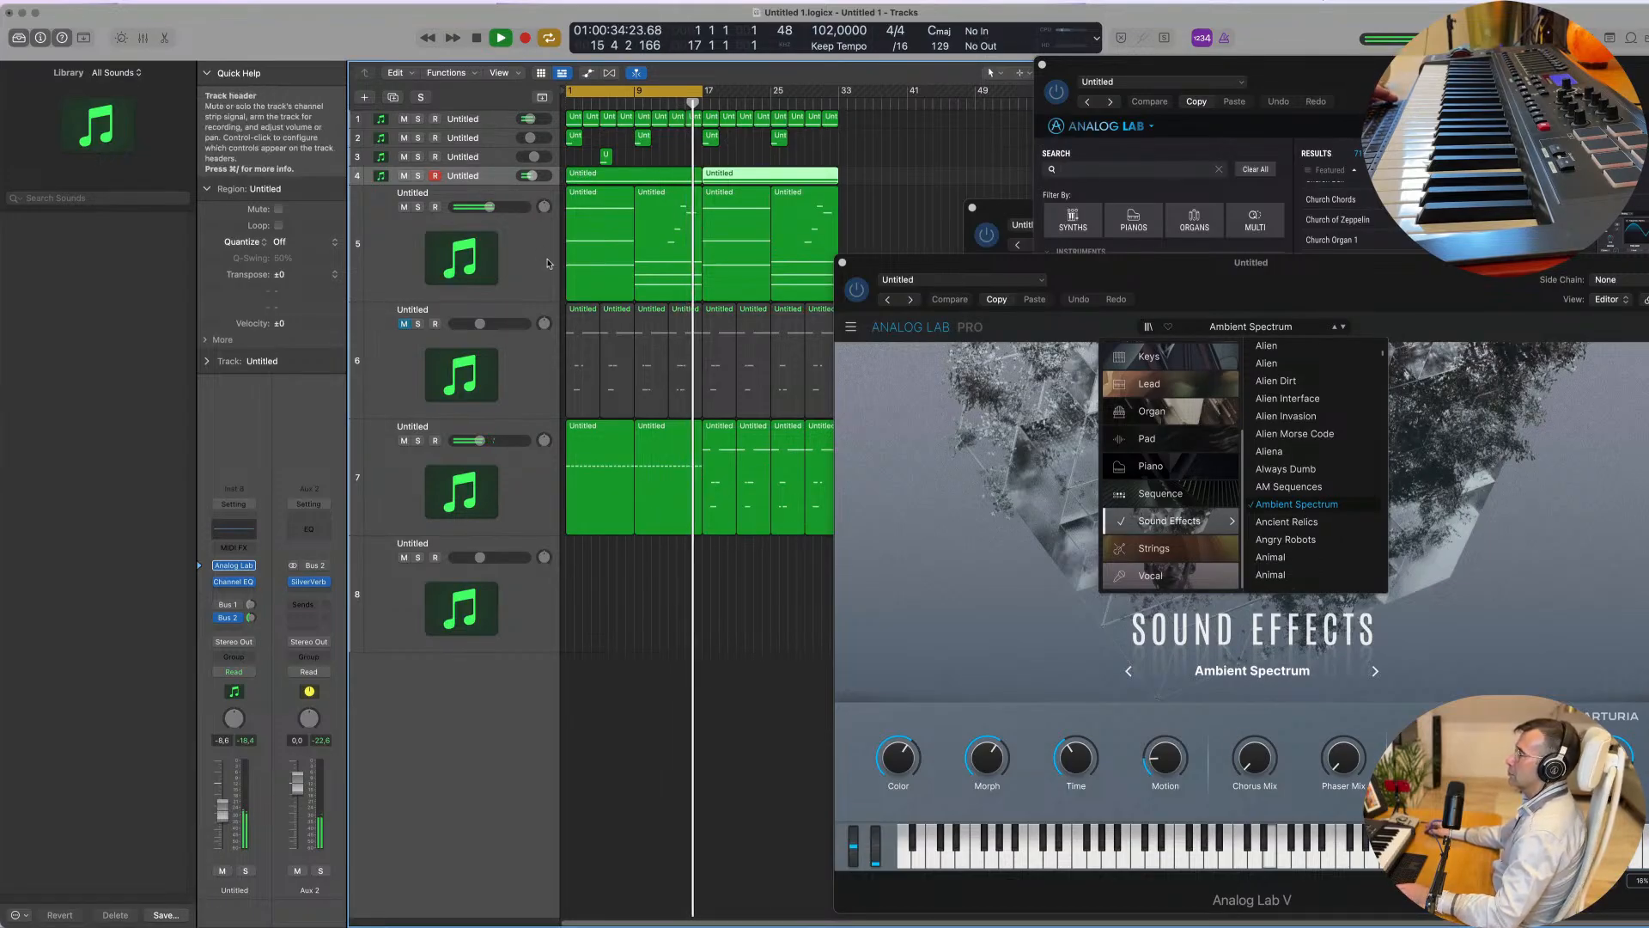
left_click(507, 177)
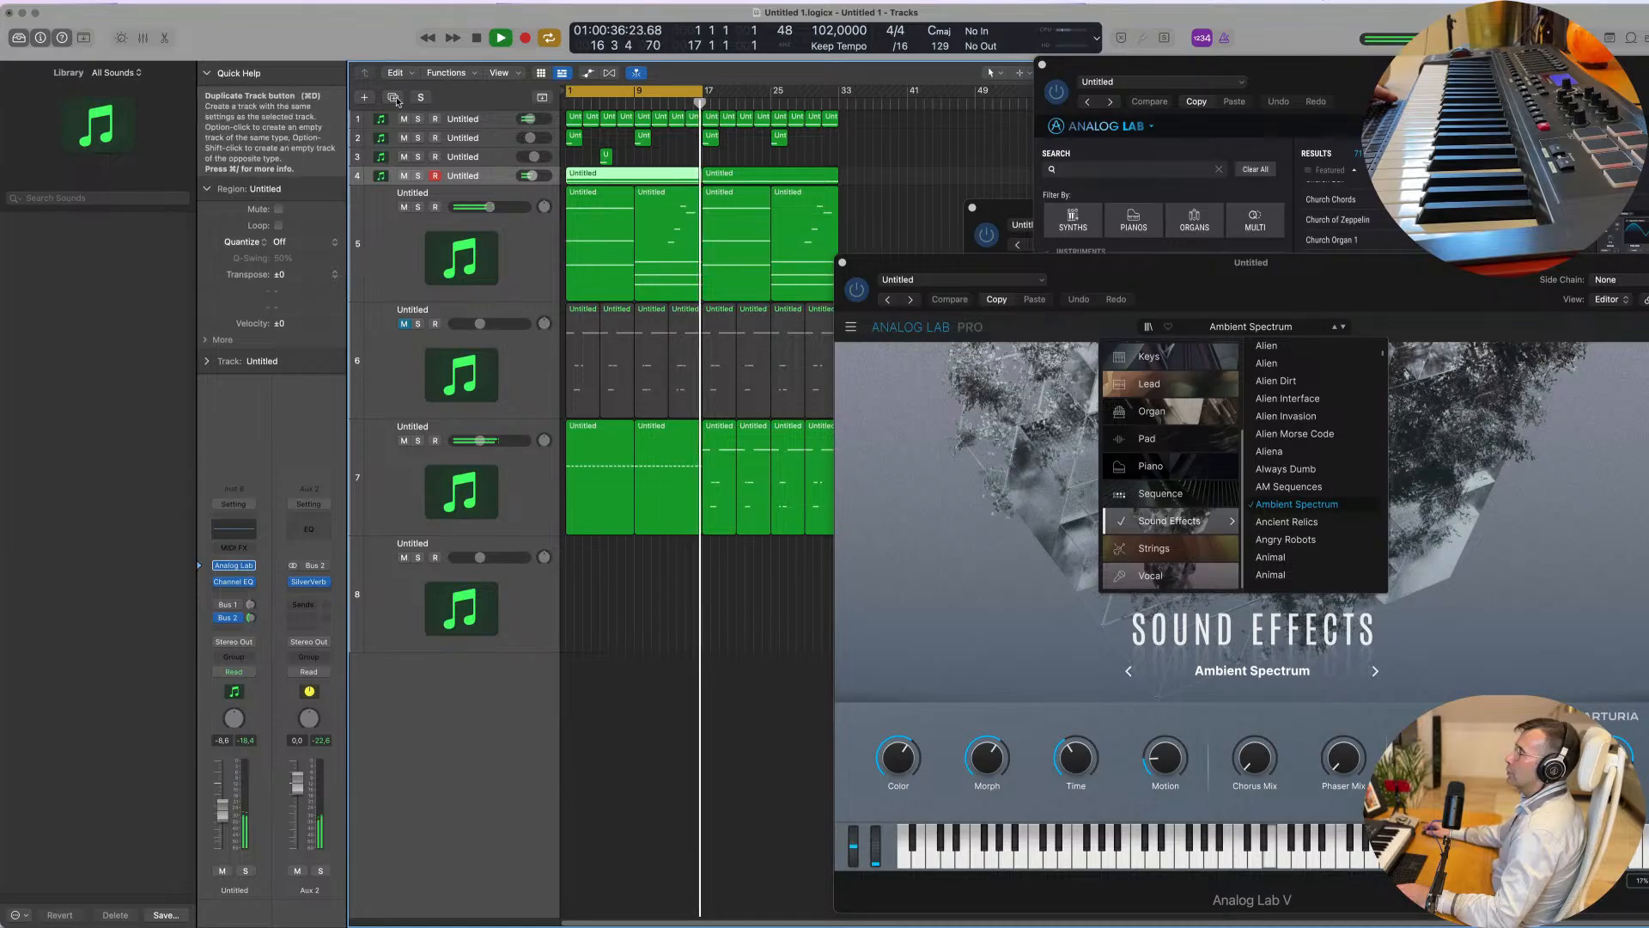
key("super+d")
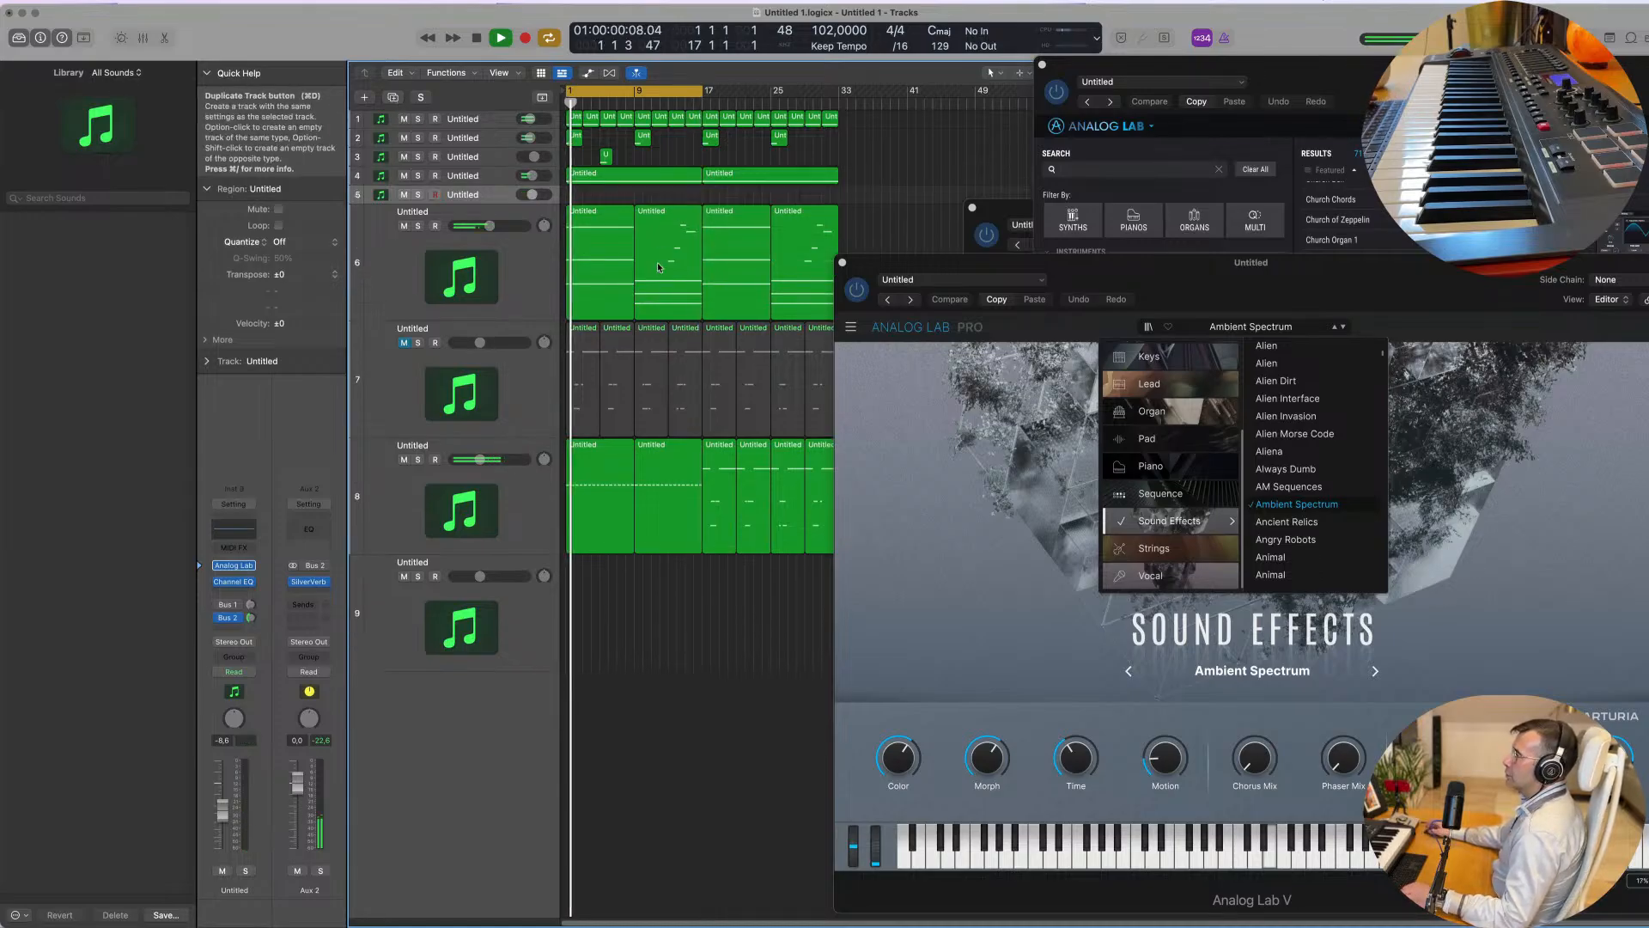
Step: Copy the bar 9 to 17 region from the track below onto track 5 without its held low notes, starting at bar 1
left_click_drag(658, 264, 669, 195)
double_click(669, 194)
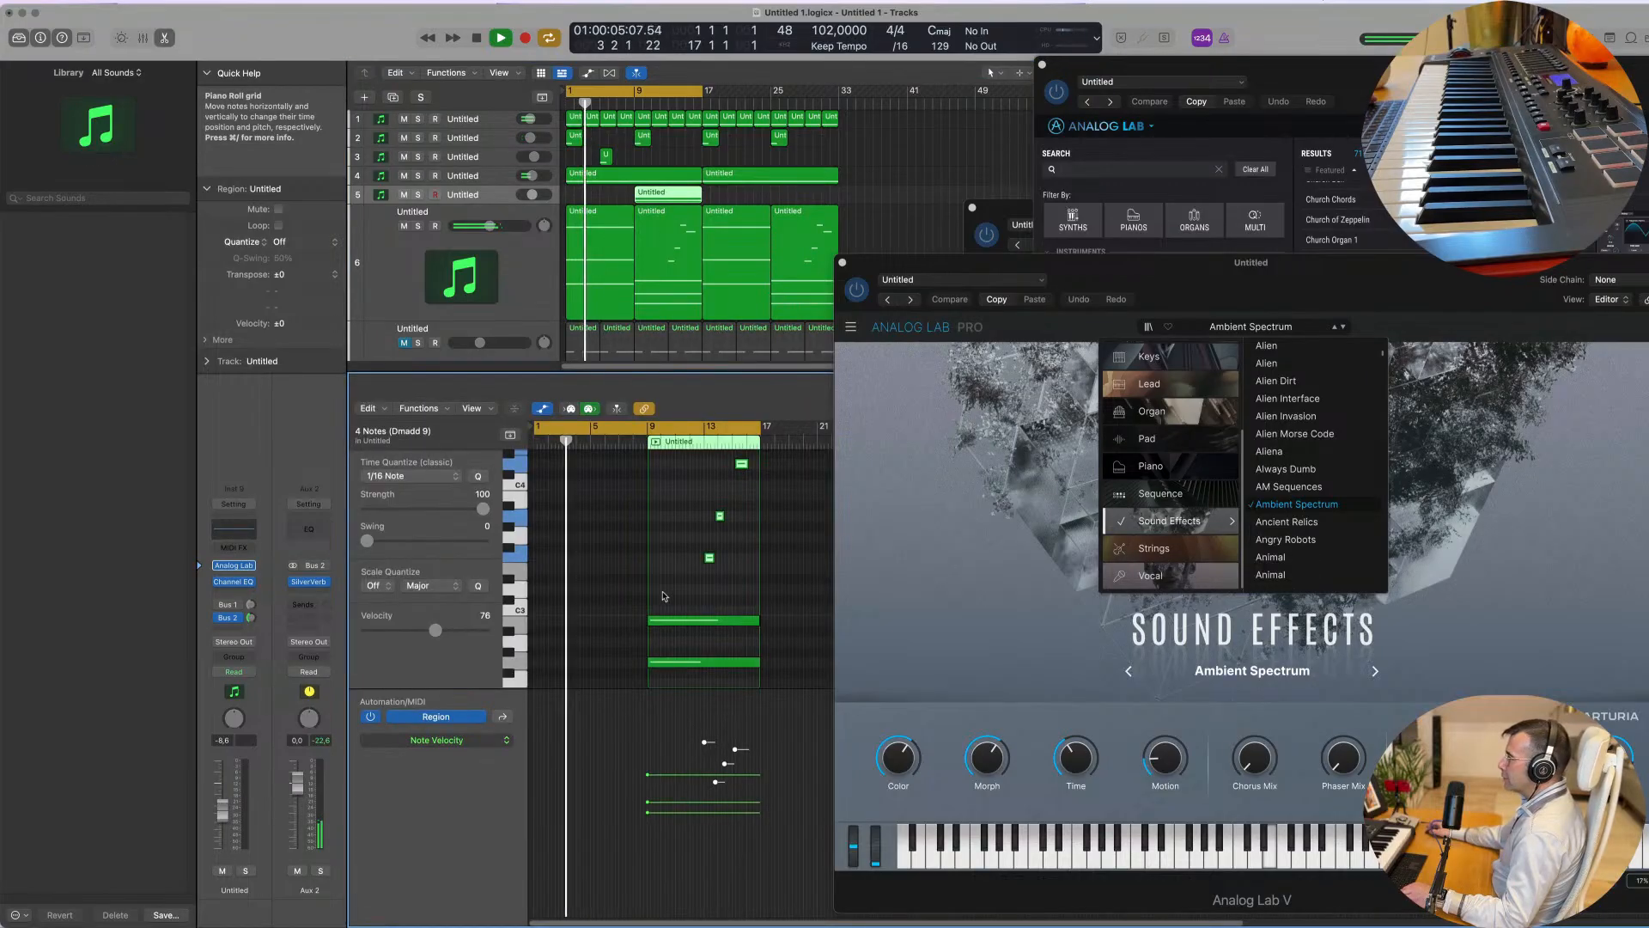
scroll(693, 593, "up", 5)
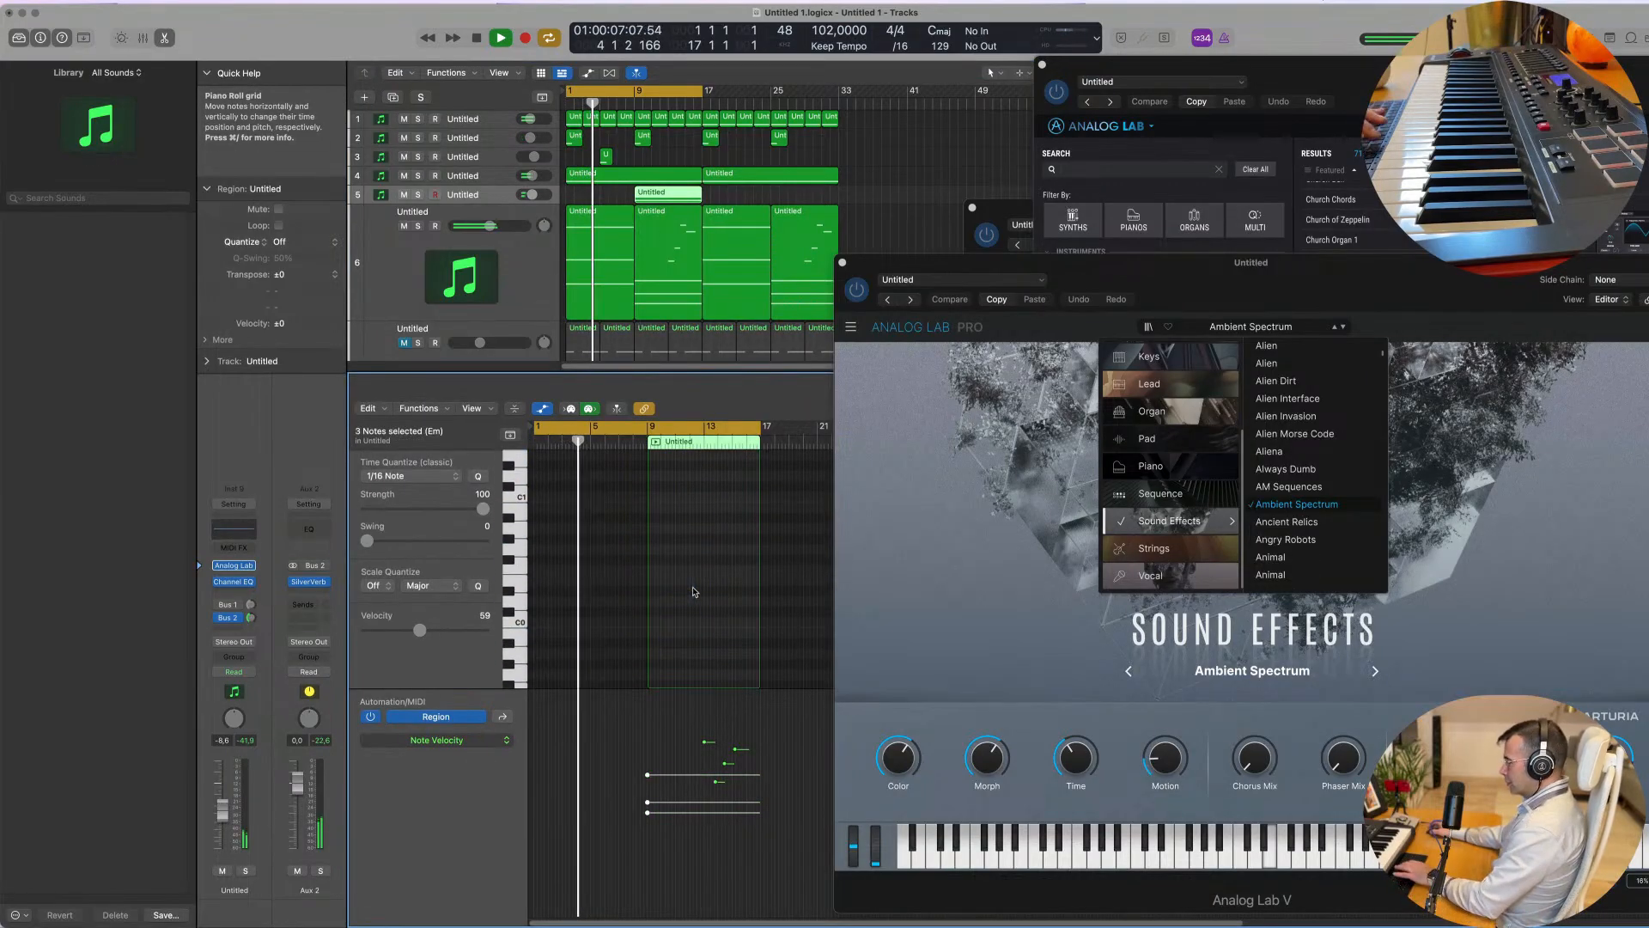
scroll(698, 577, "down", 2)
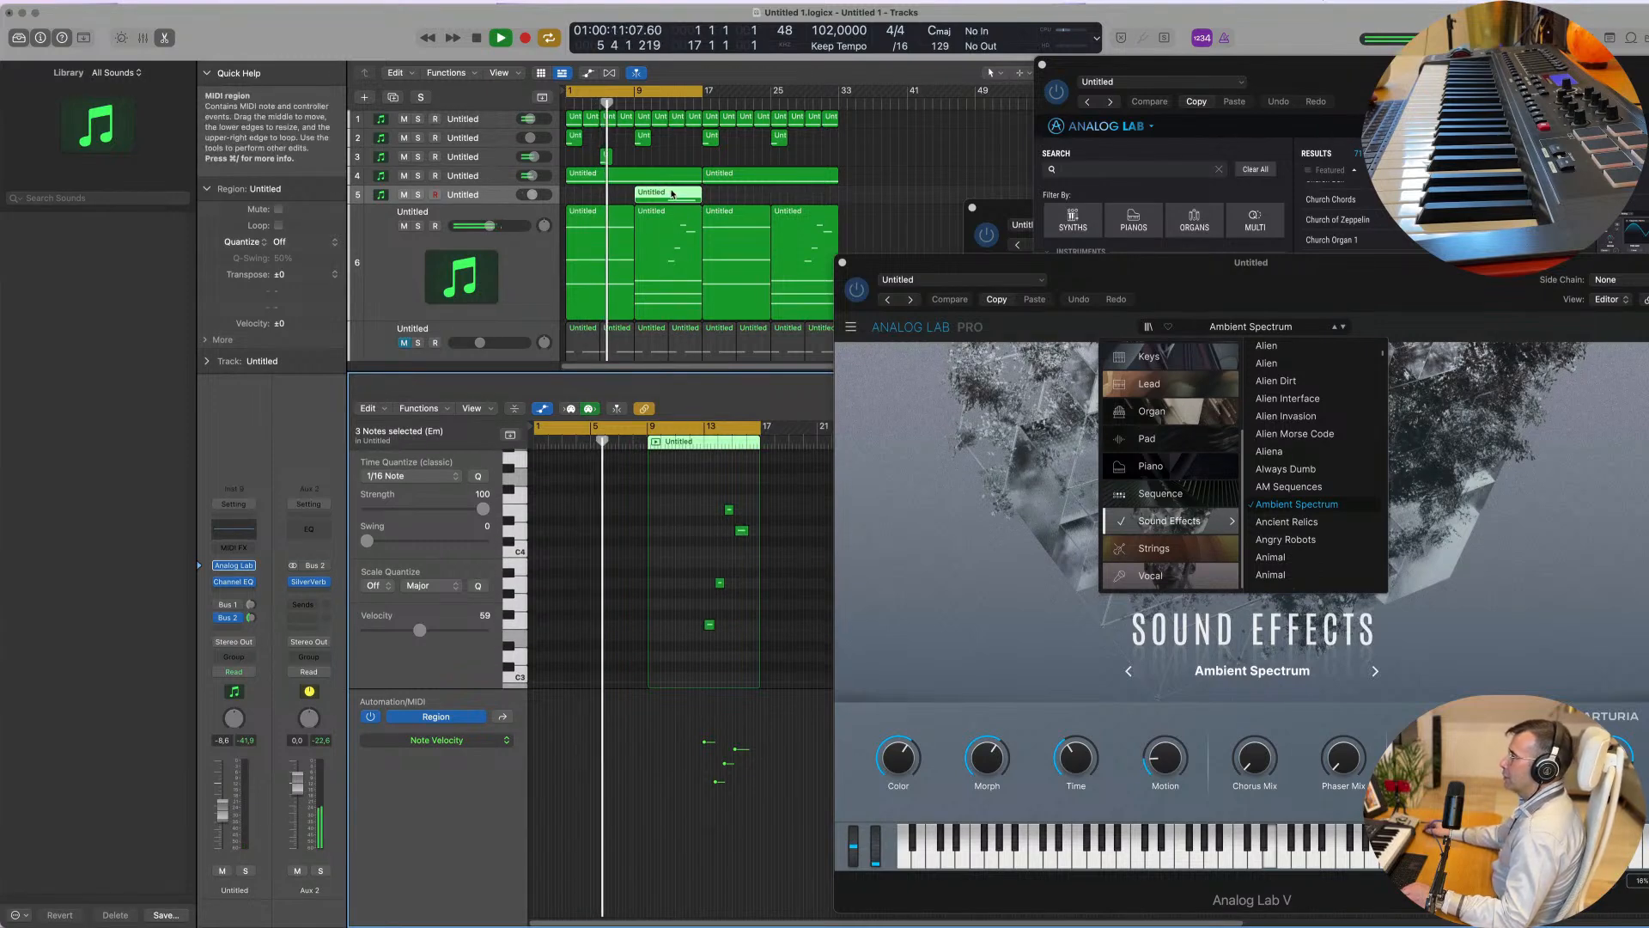
left_click_drag(673, 193, 604, 194)
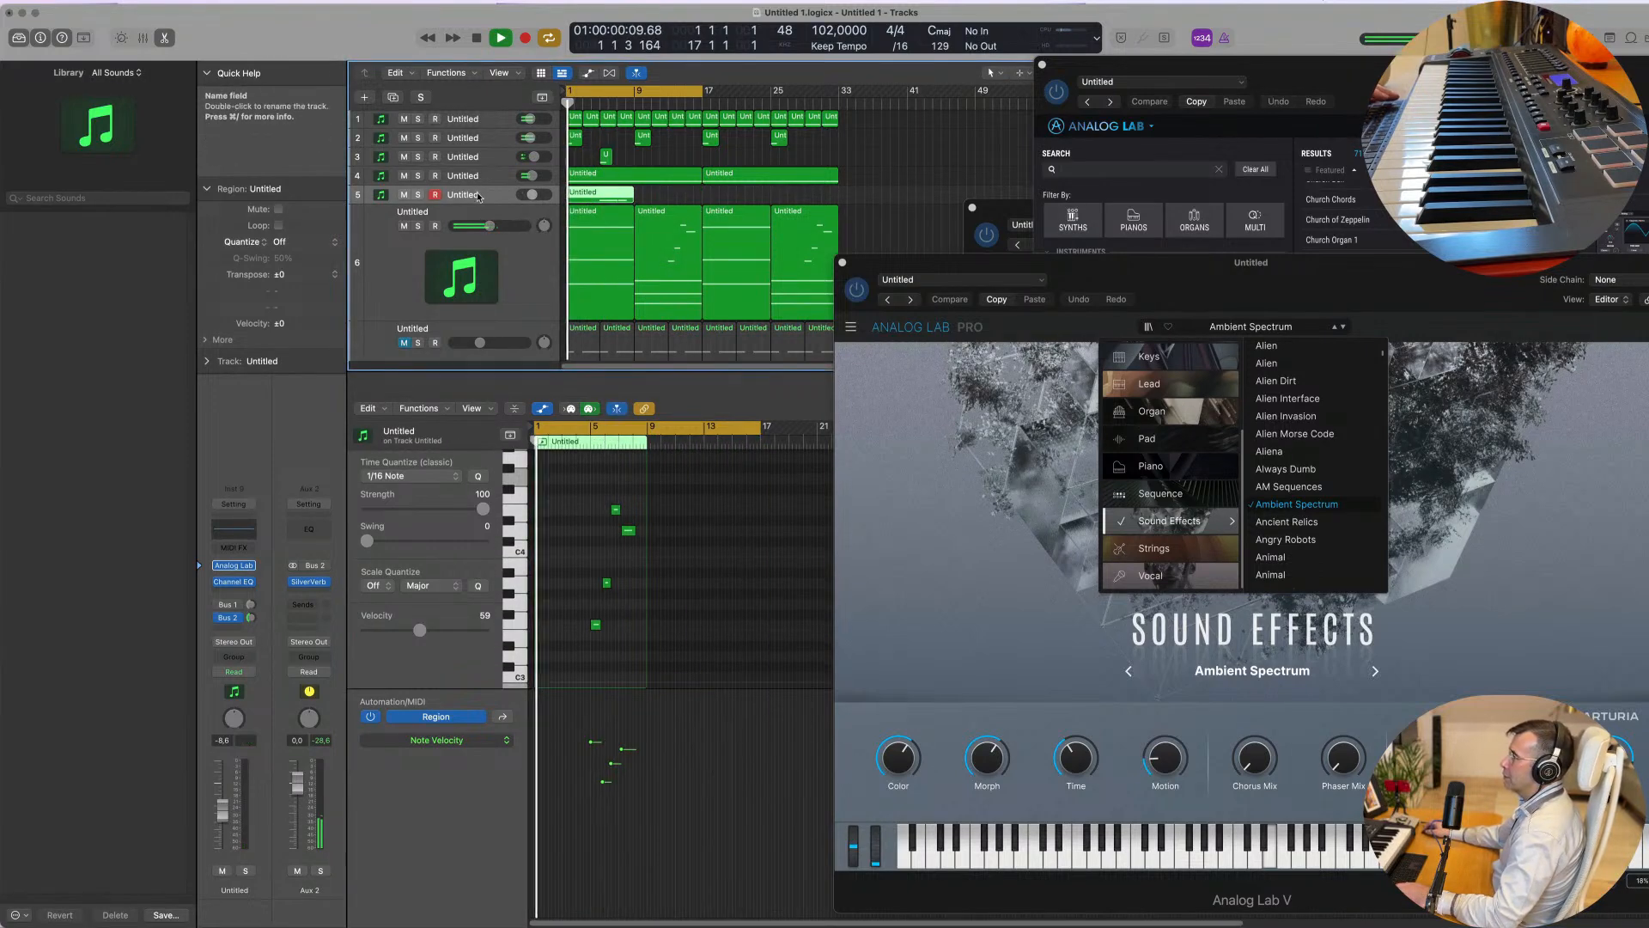
Step: Open track 5's own Analog Lab instance and raise the track's volume to -2.8 dB
left_click(238, 567)
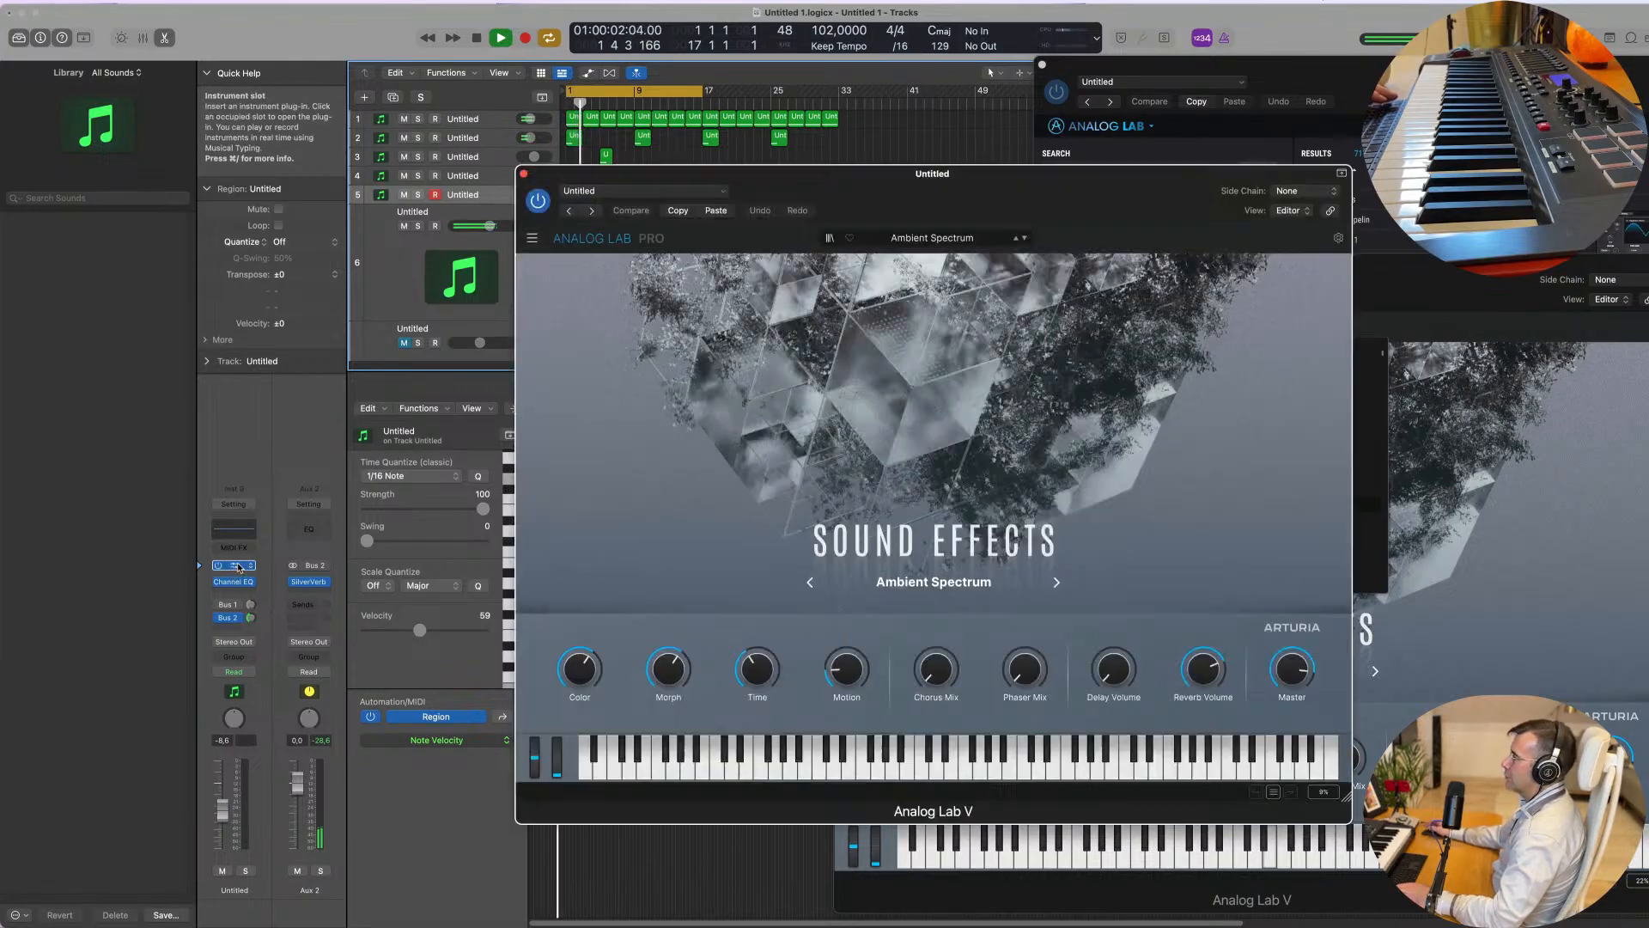
left_click(238, 567)
left_click(234, 565)
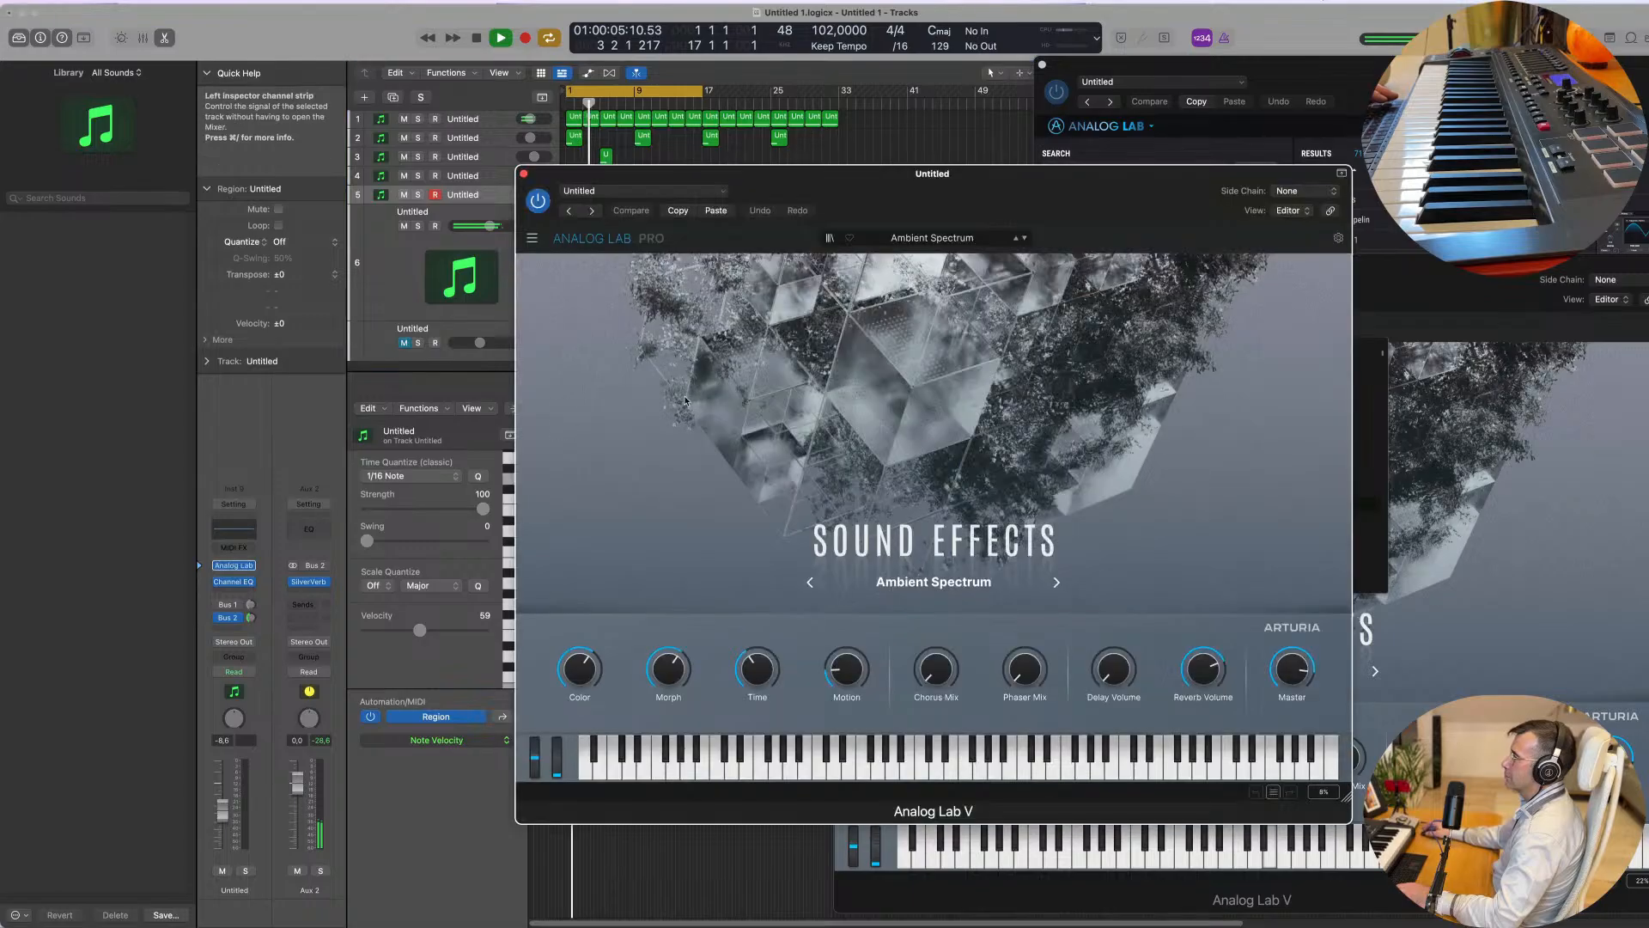
left_click_drag(1030, 181, 1185, 242)
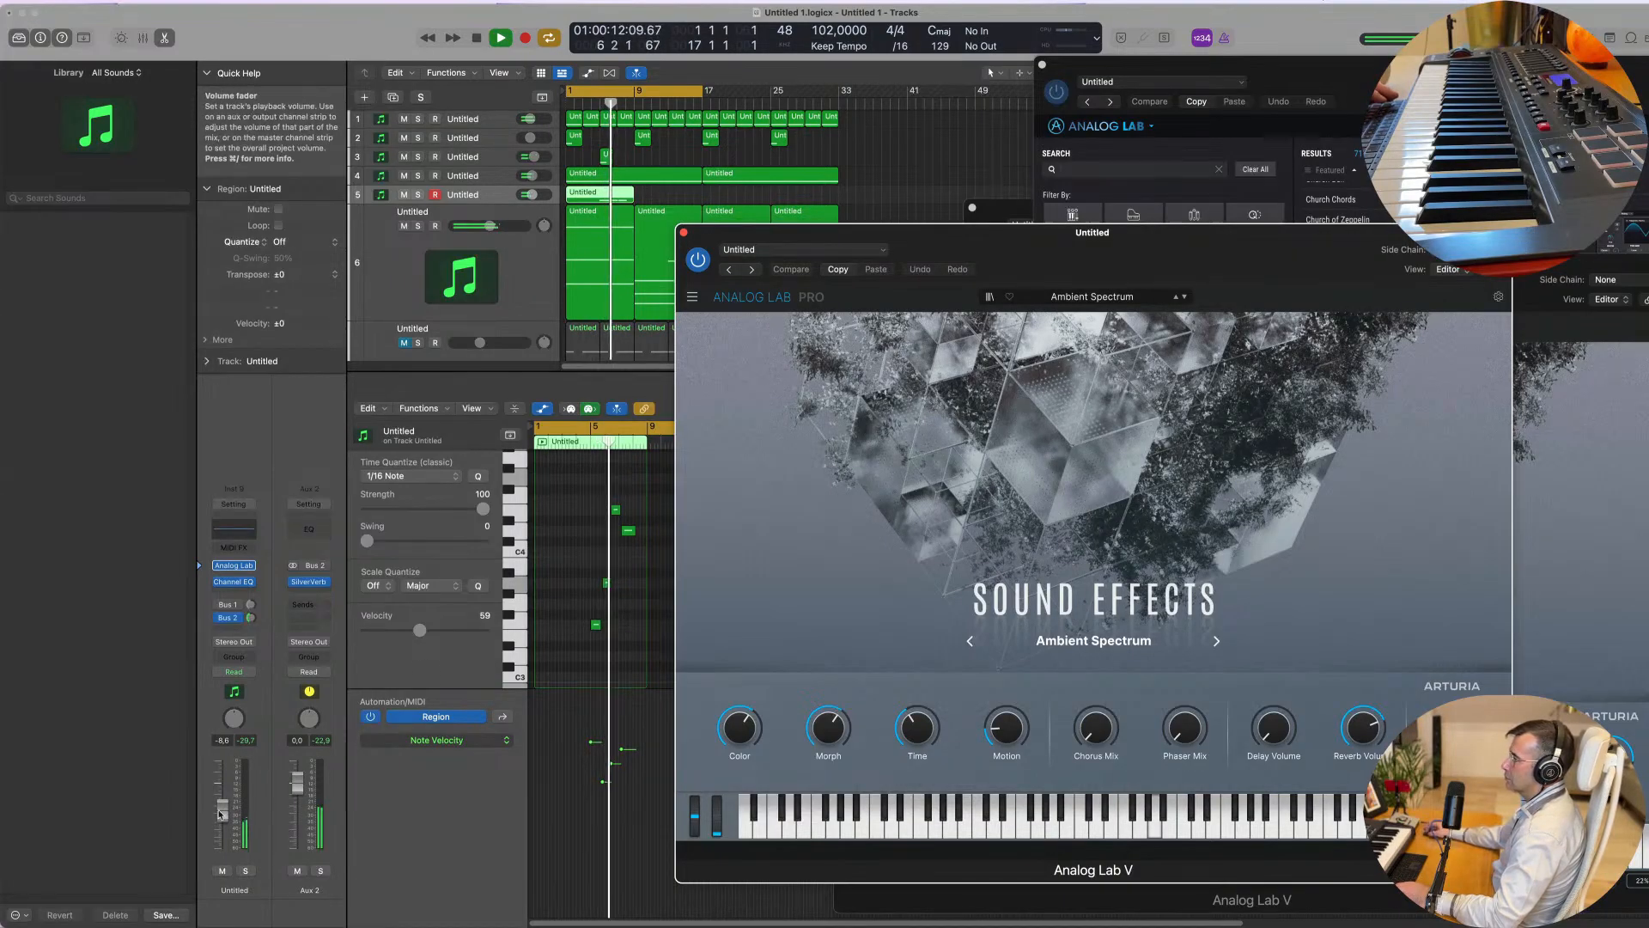
left_click_drag(223, 810, 223, 792)
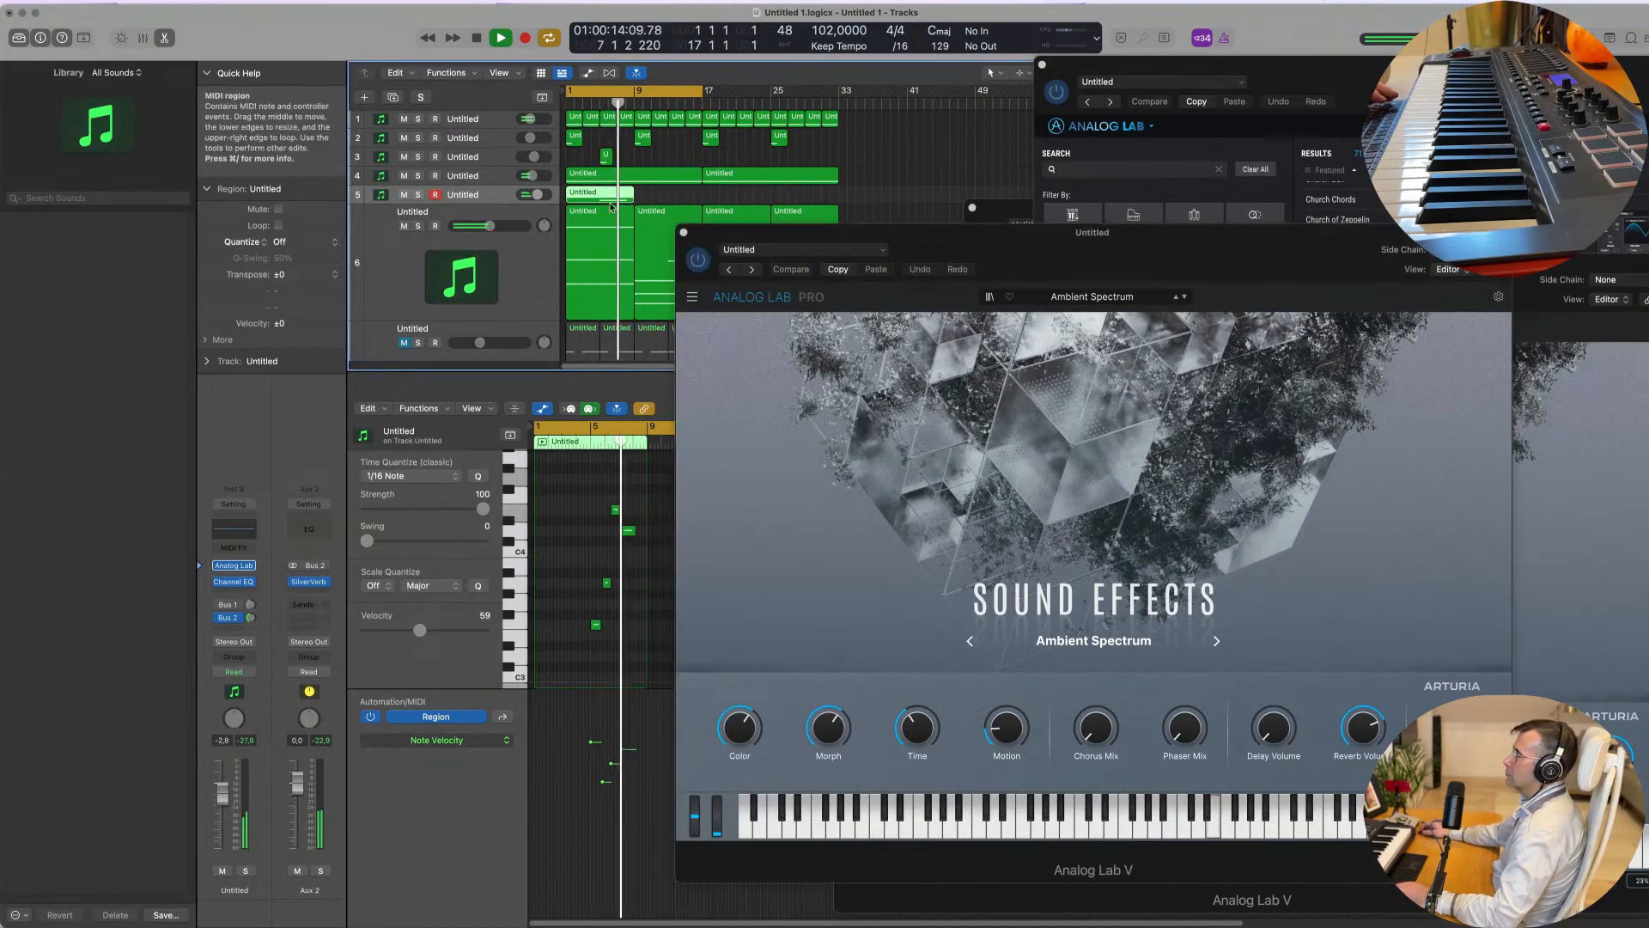
Step: Browse the Pad and Lead presets for track 5 and audition the Lead preset Another Wobbler
left_click(1140, 296)
left_click(1139, 297)
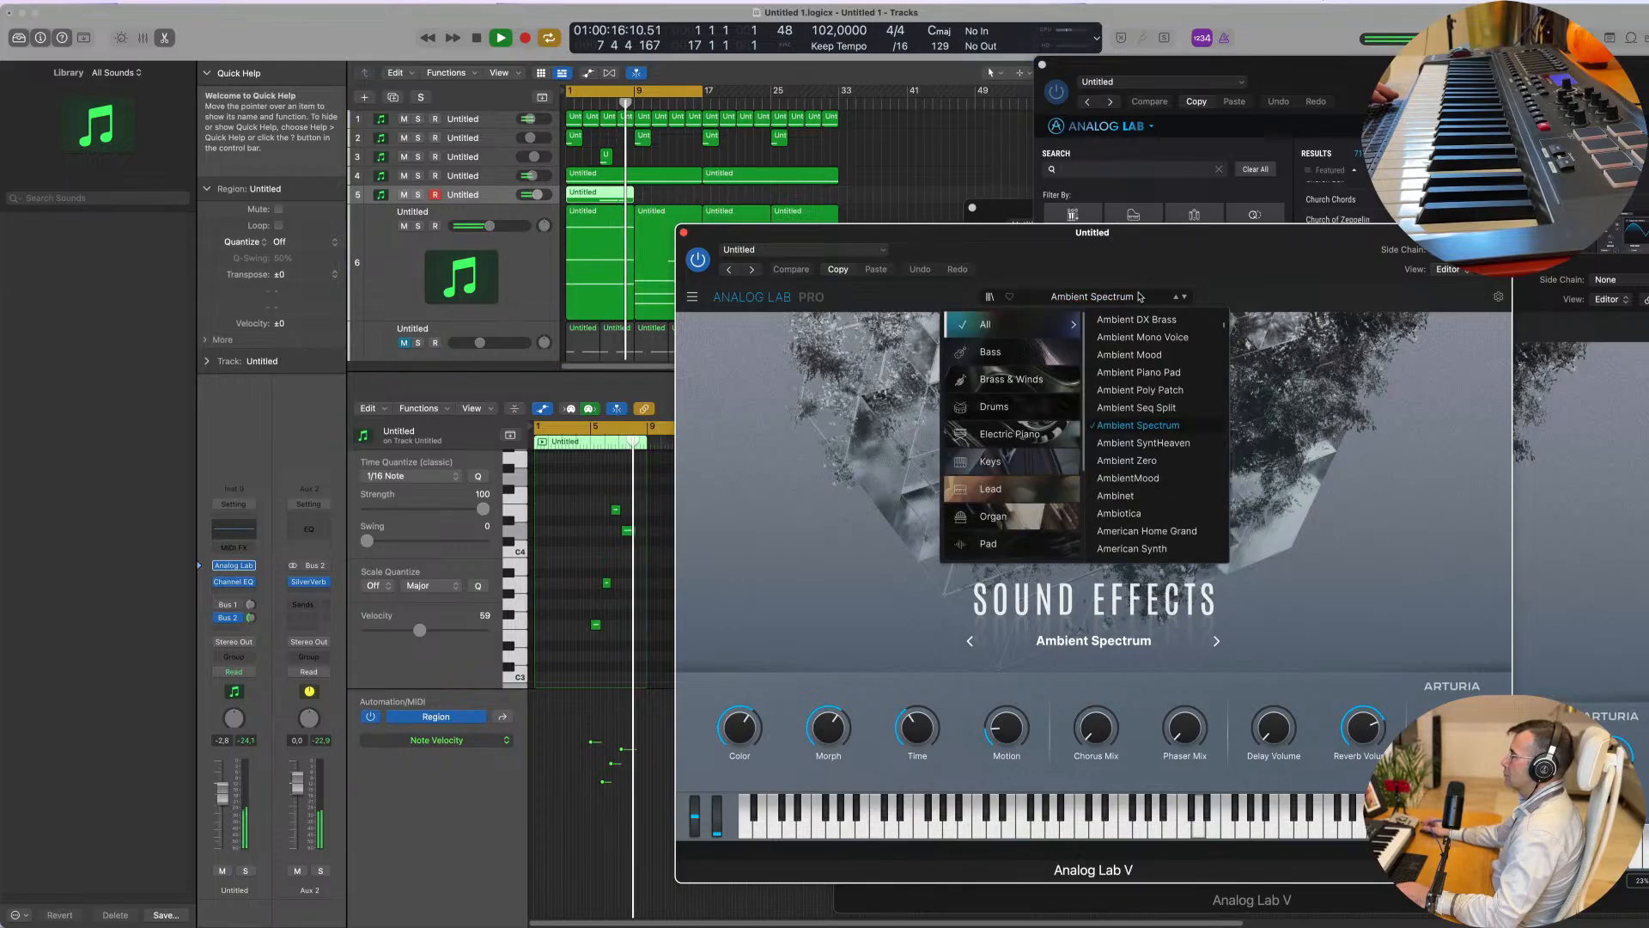
scroll(1037, 407, "down", 2)
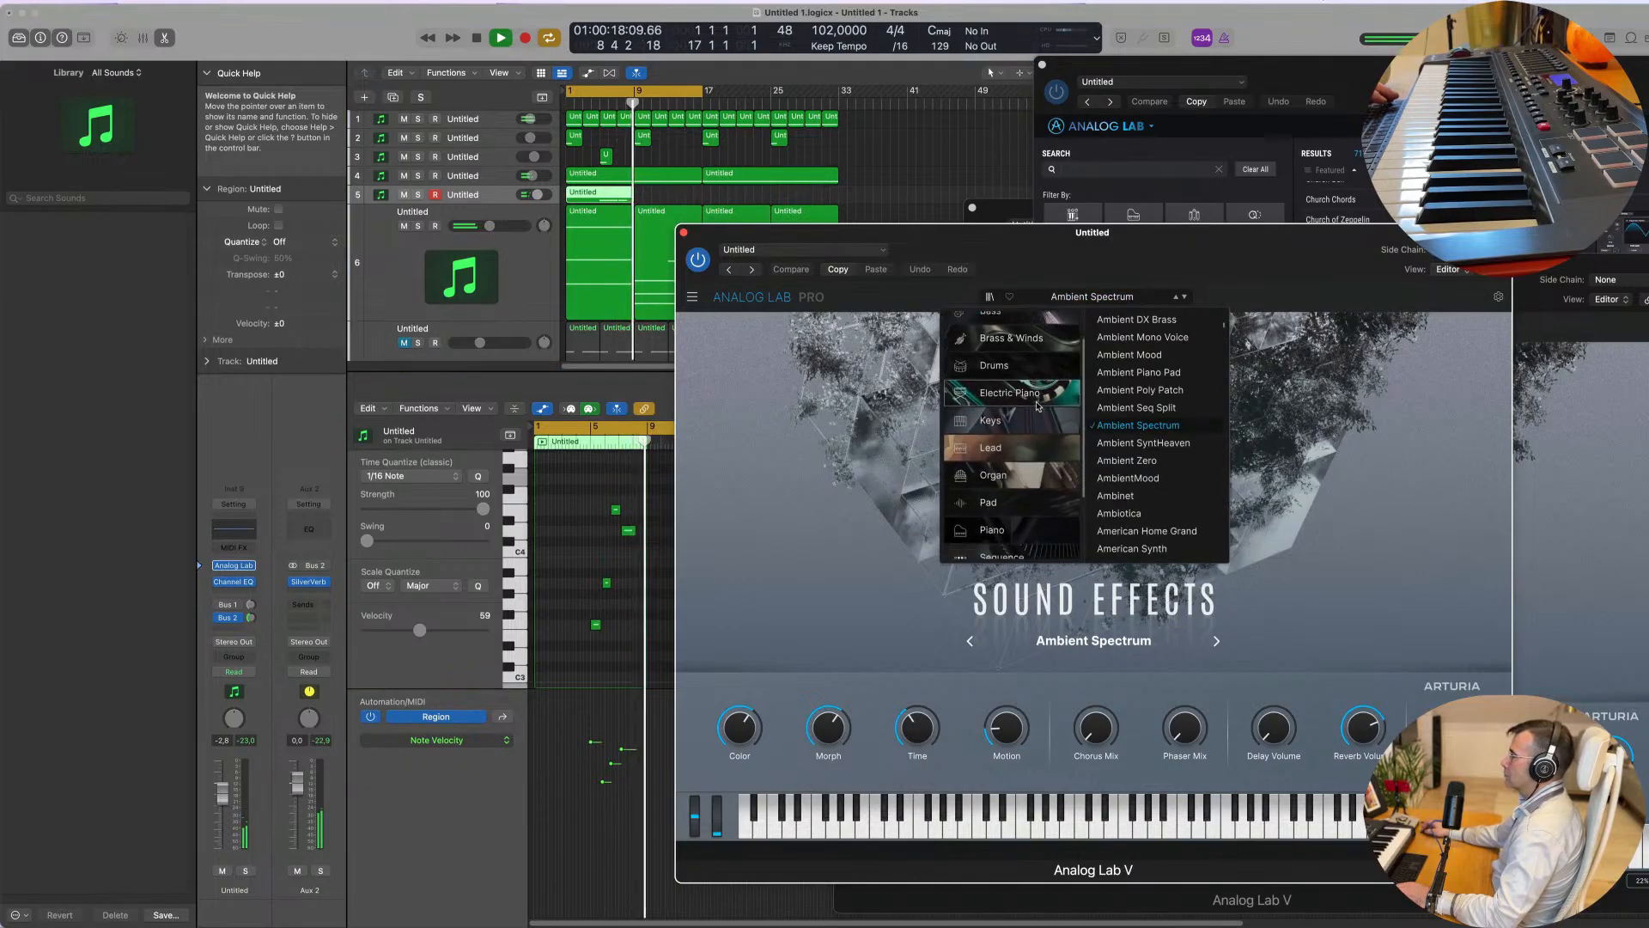
left_click(1015, 472)
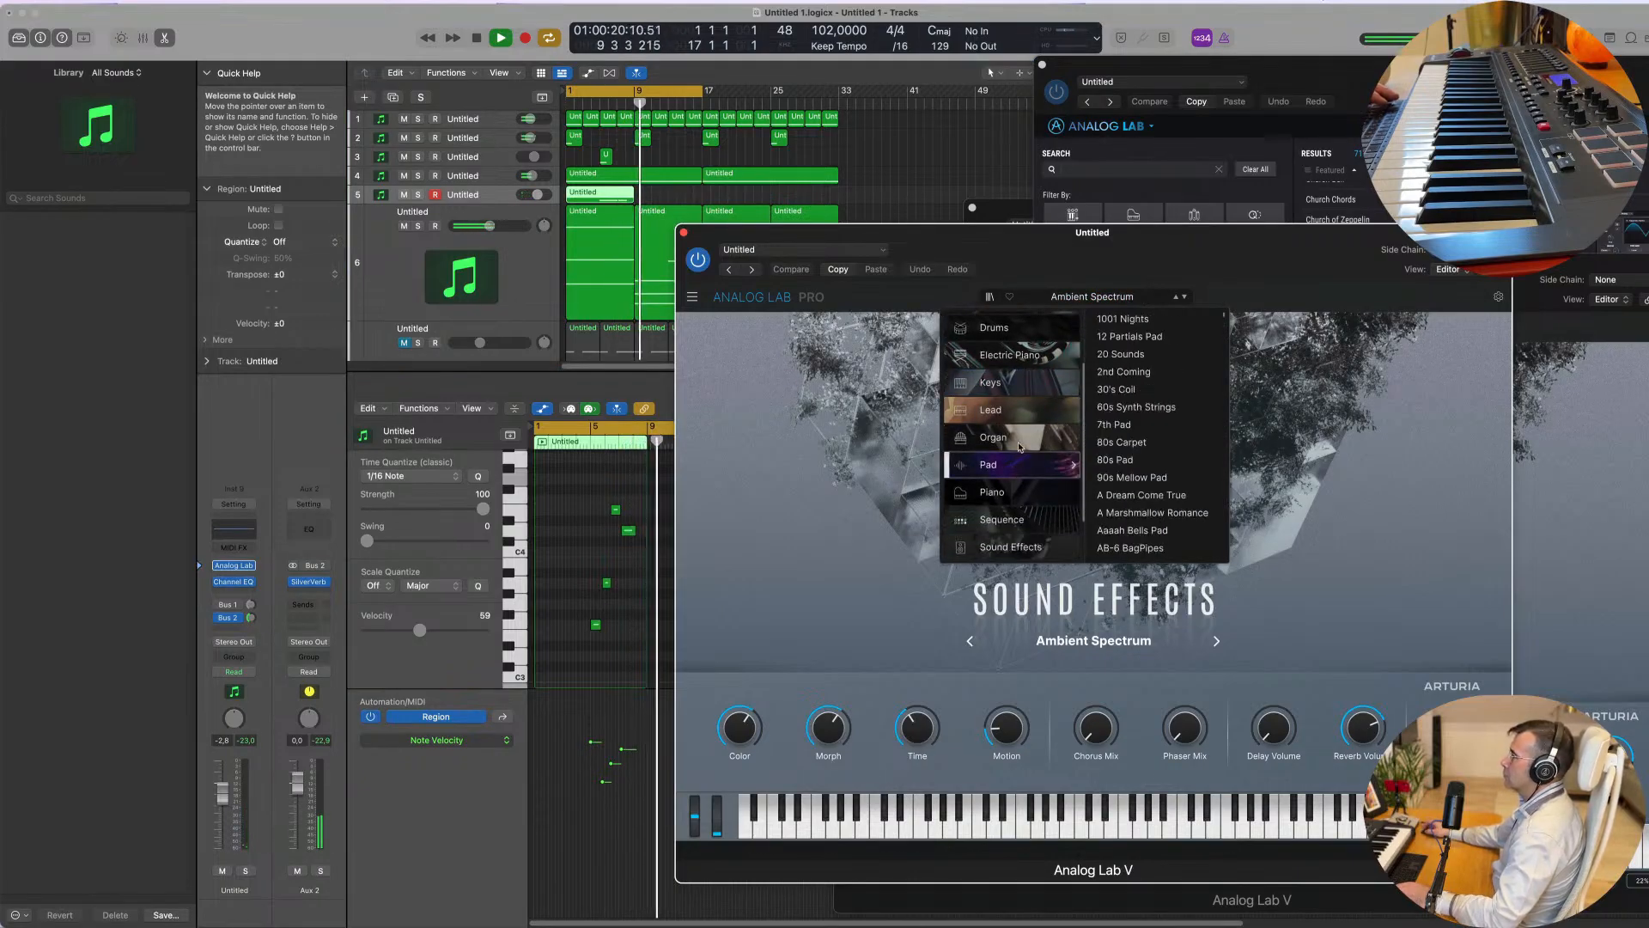
mouse_move(1014, 416)
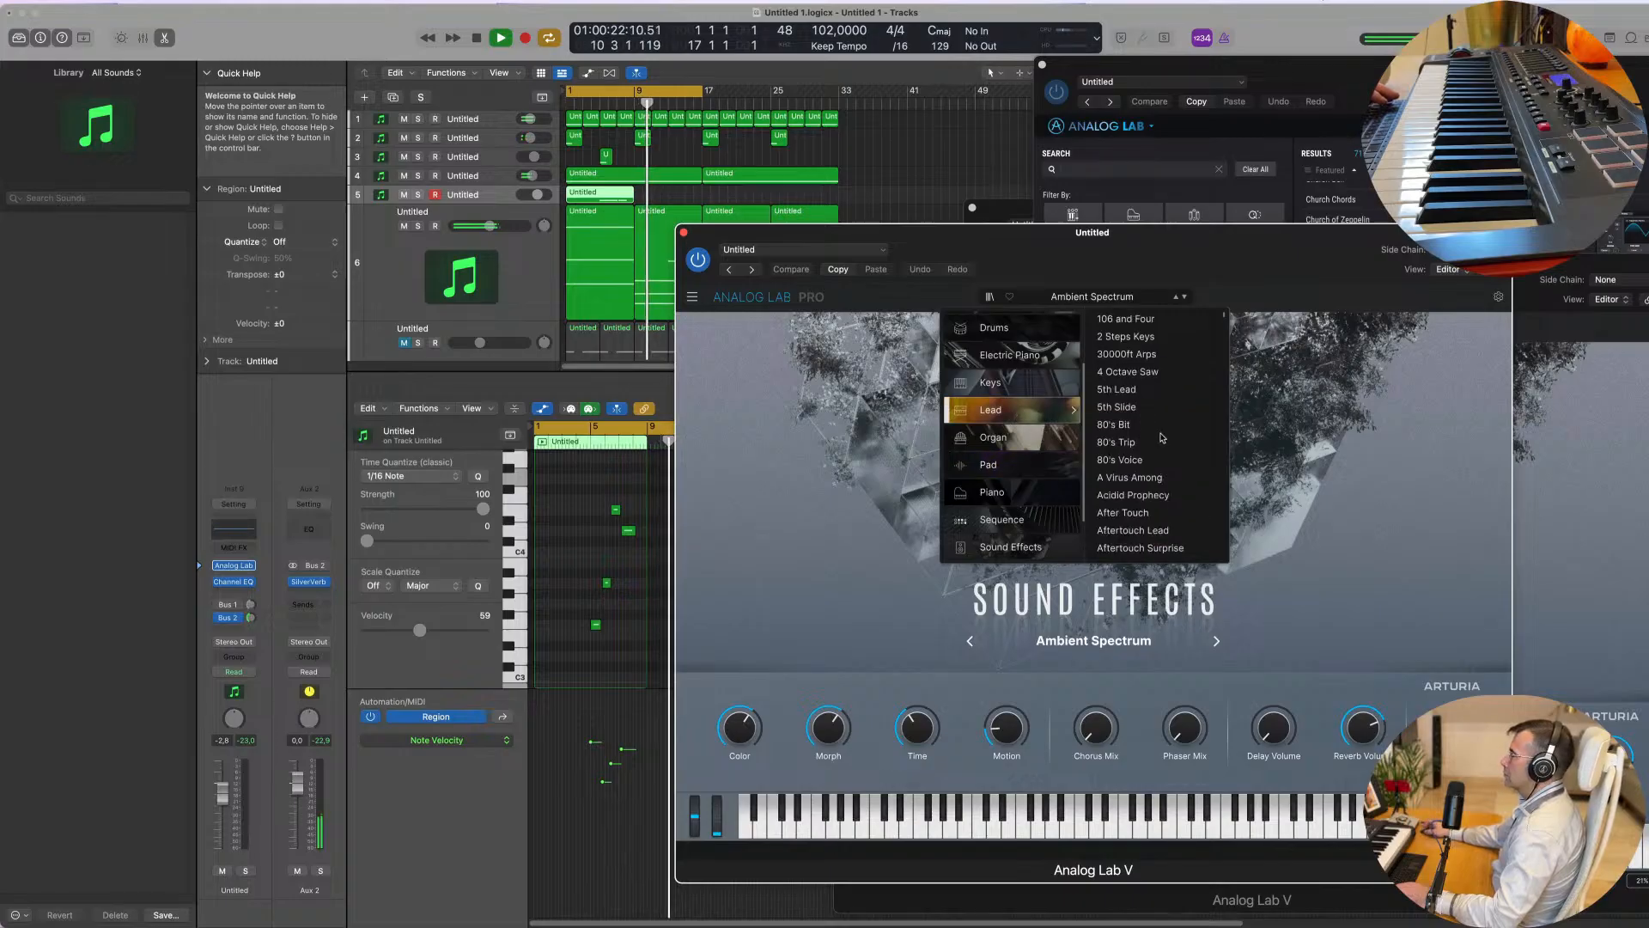
scroll(1161, 436, "down", 5)
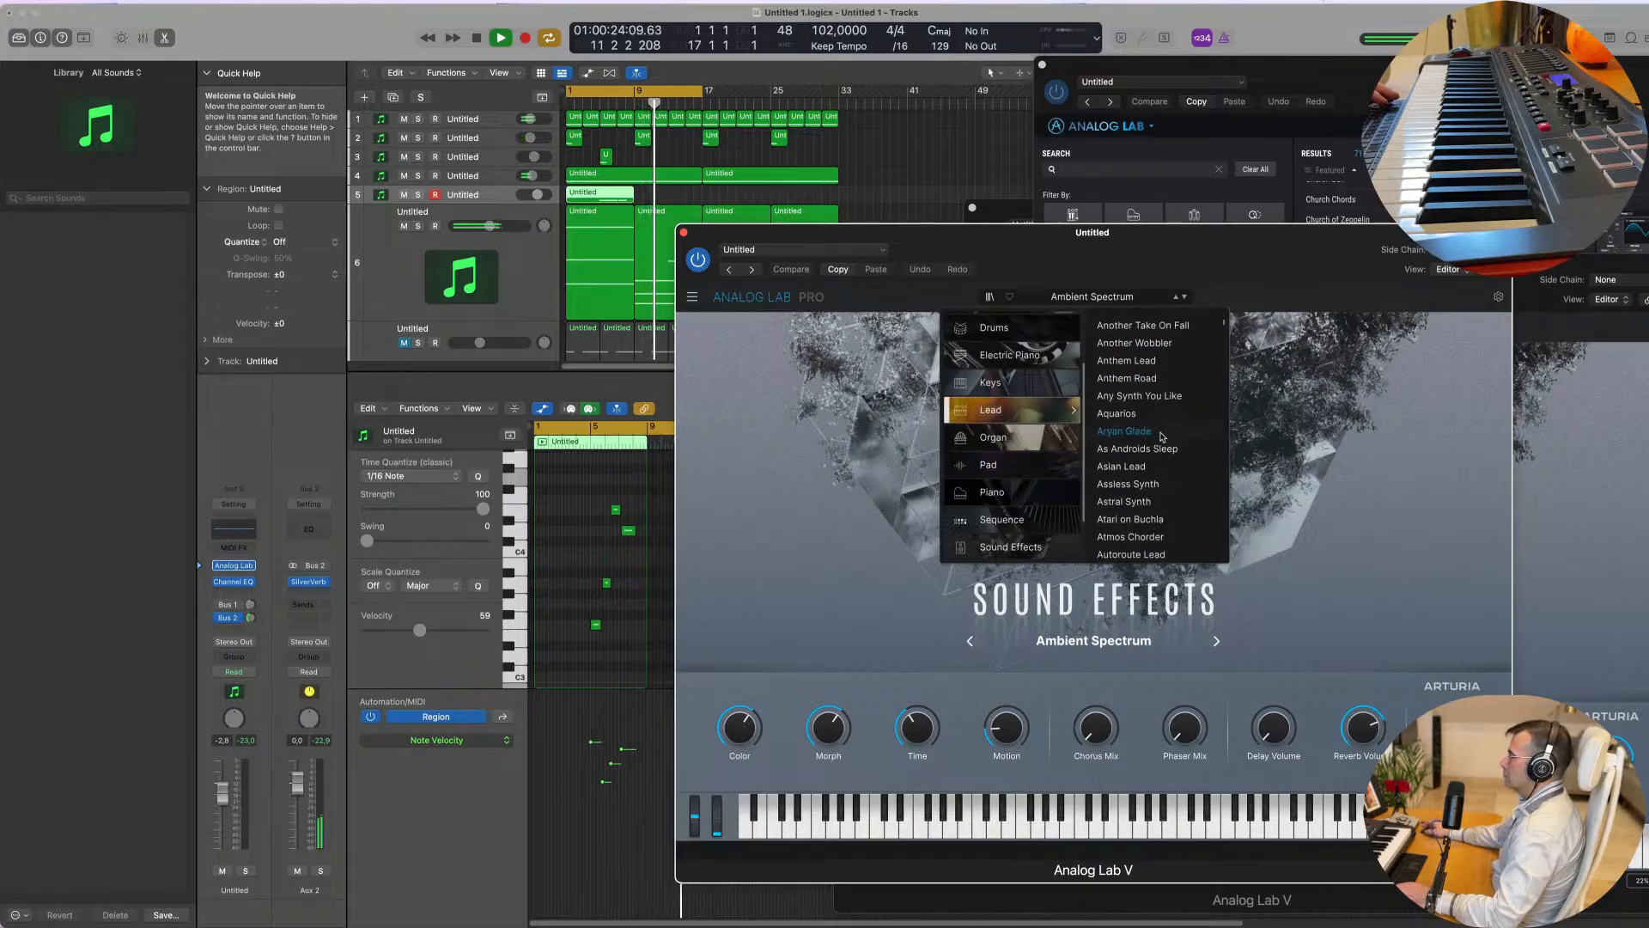
scroll(1163, 371, "up", 1)
left_click(1152, 355)
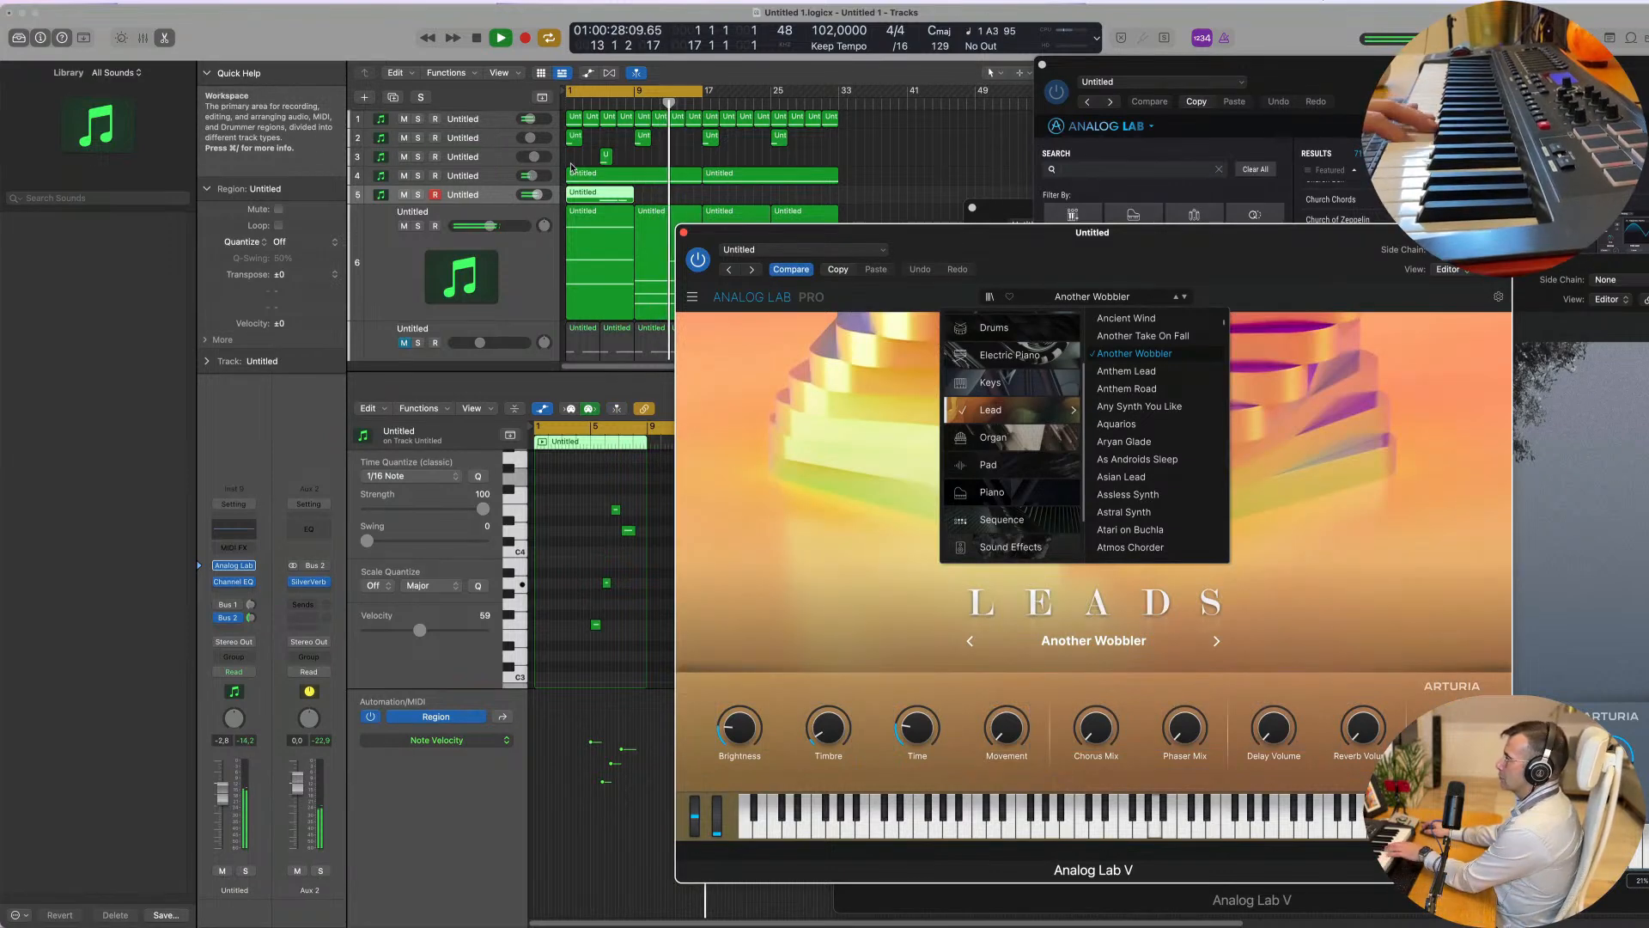
scroll(990, 413, "down", 2)
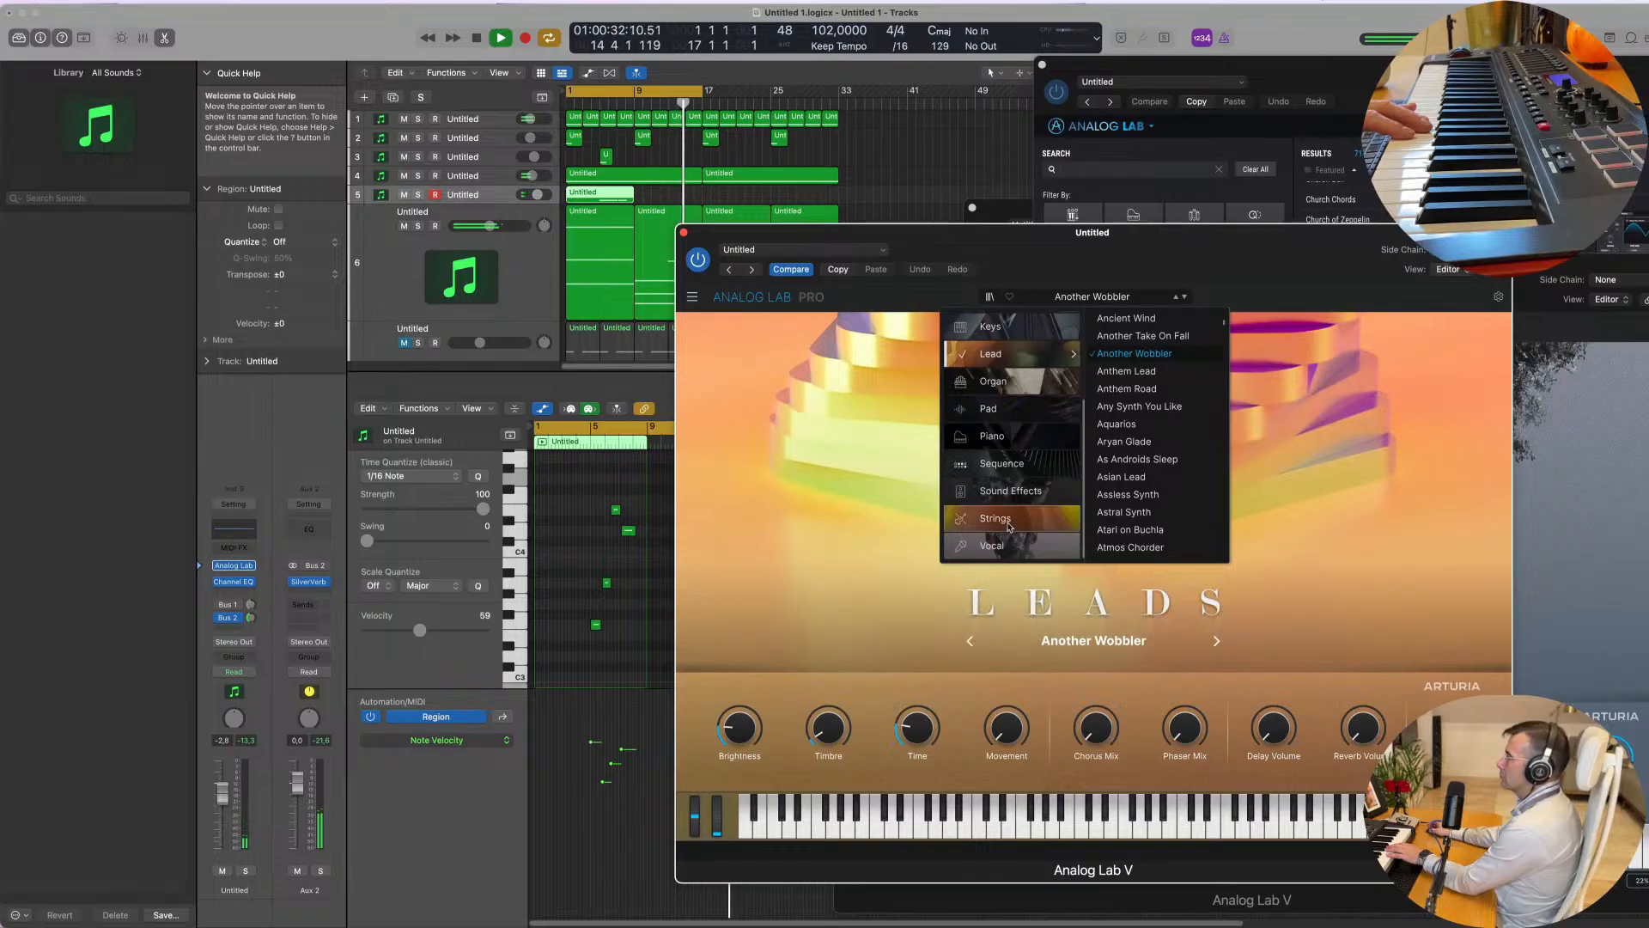
scroll(1019, 489, "up", 5)
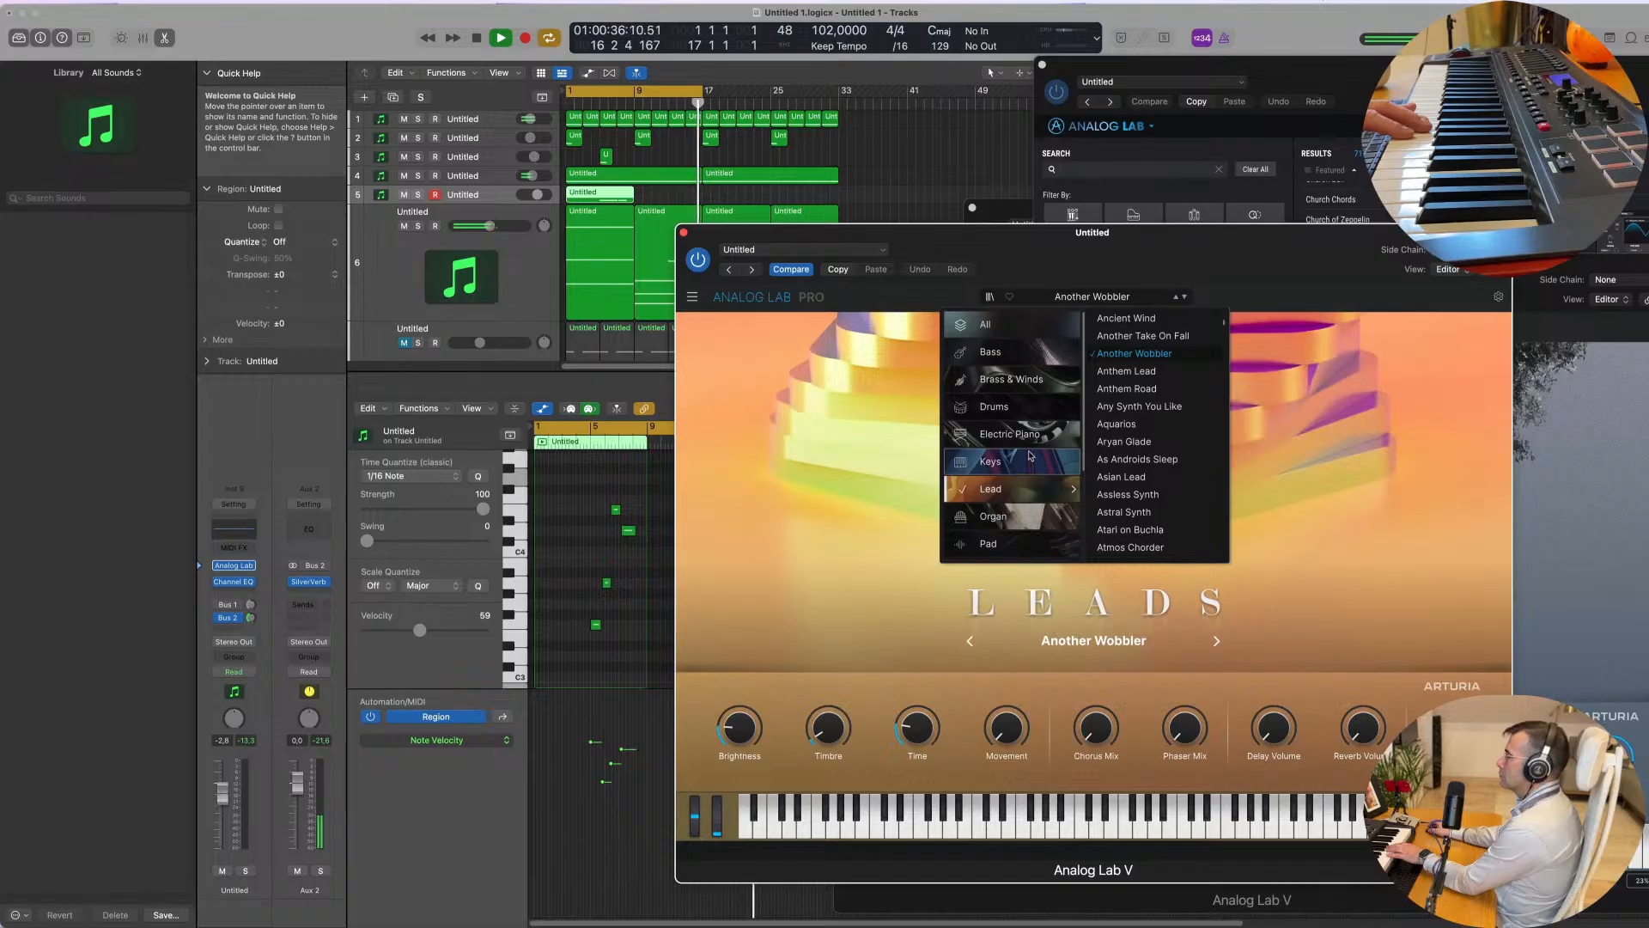
Step: Delete the copied melody region from track 5
left_click(584, 198)
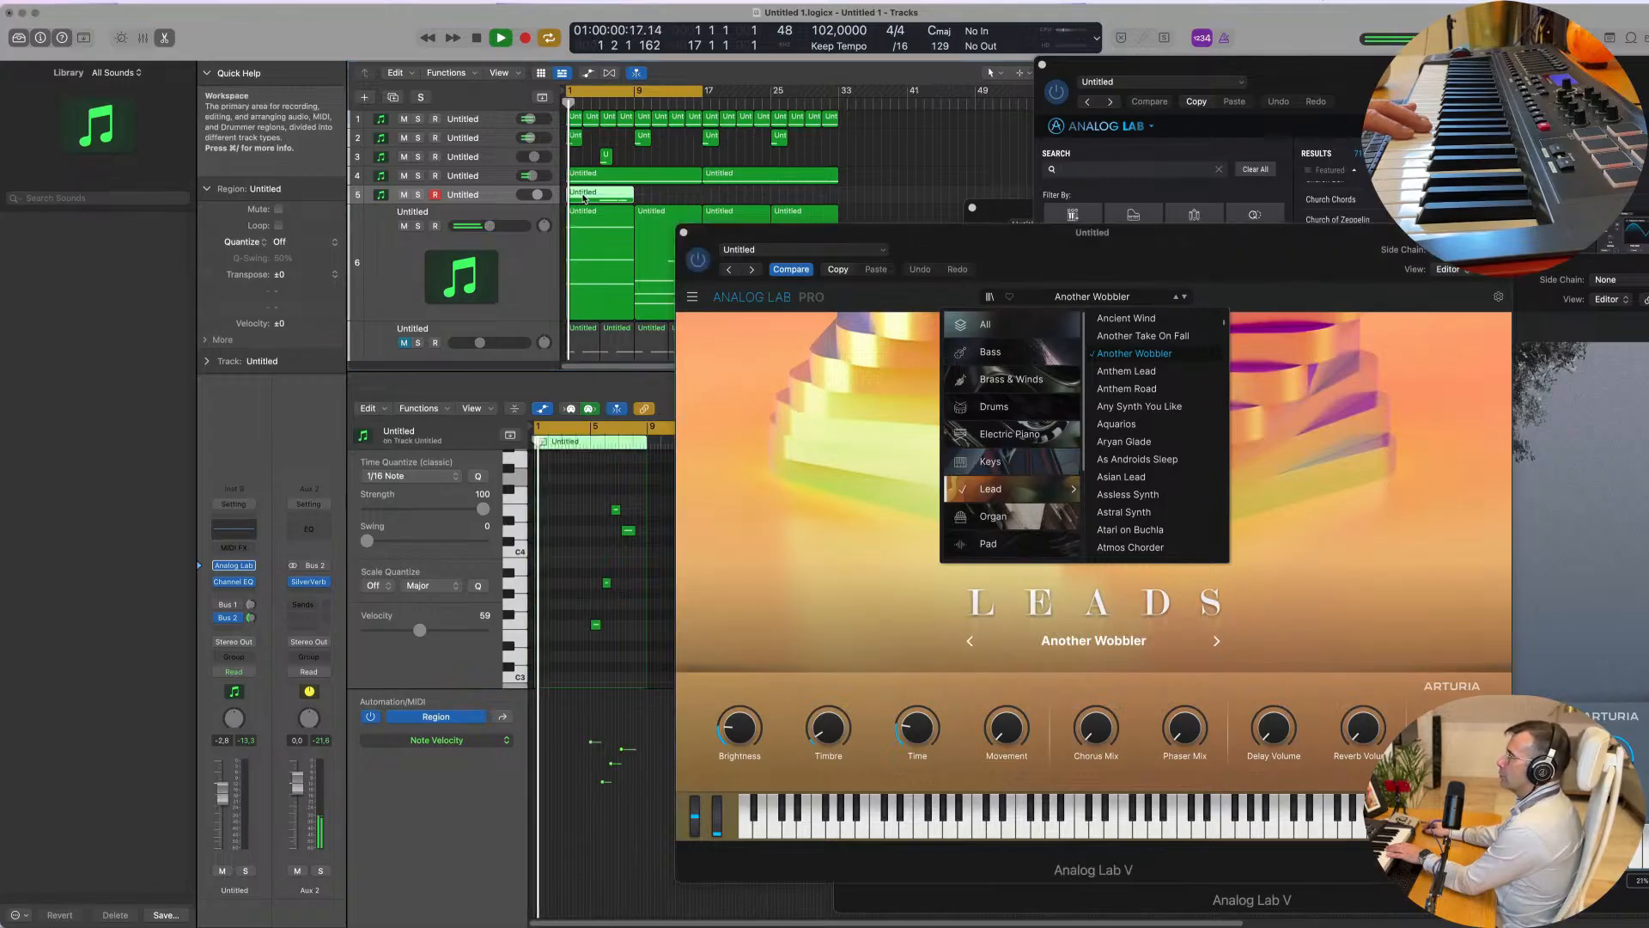
key("Delete")
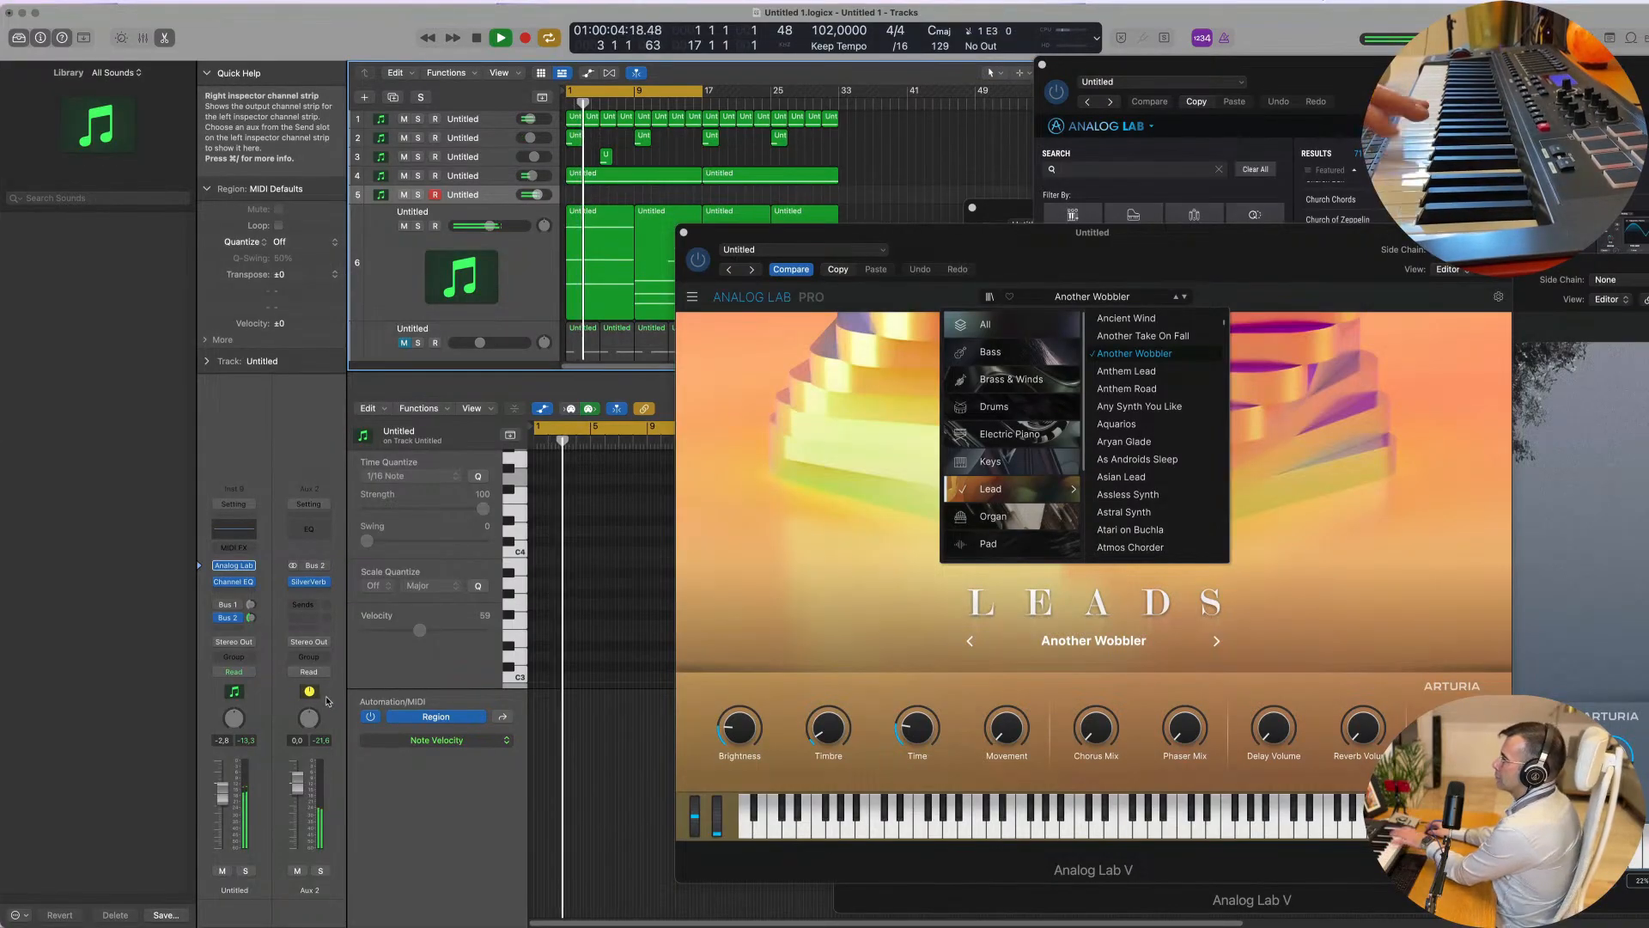
Step: Audition the Sound Effects presets Artificial Frogs, Ascent Tranquille and Berlin Dreams on track 5
scroll(1005, 446, "down", 5)
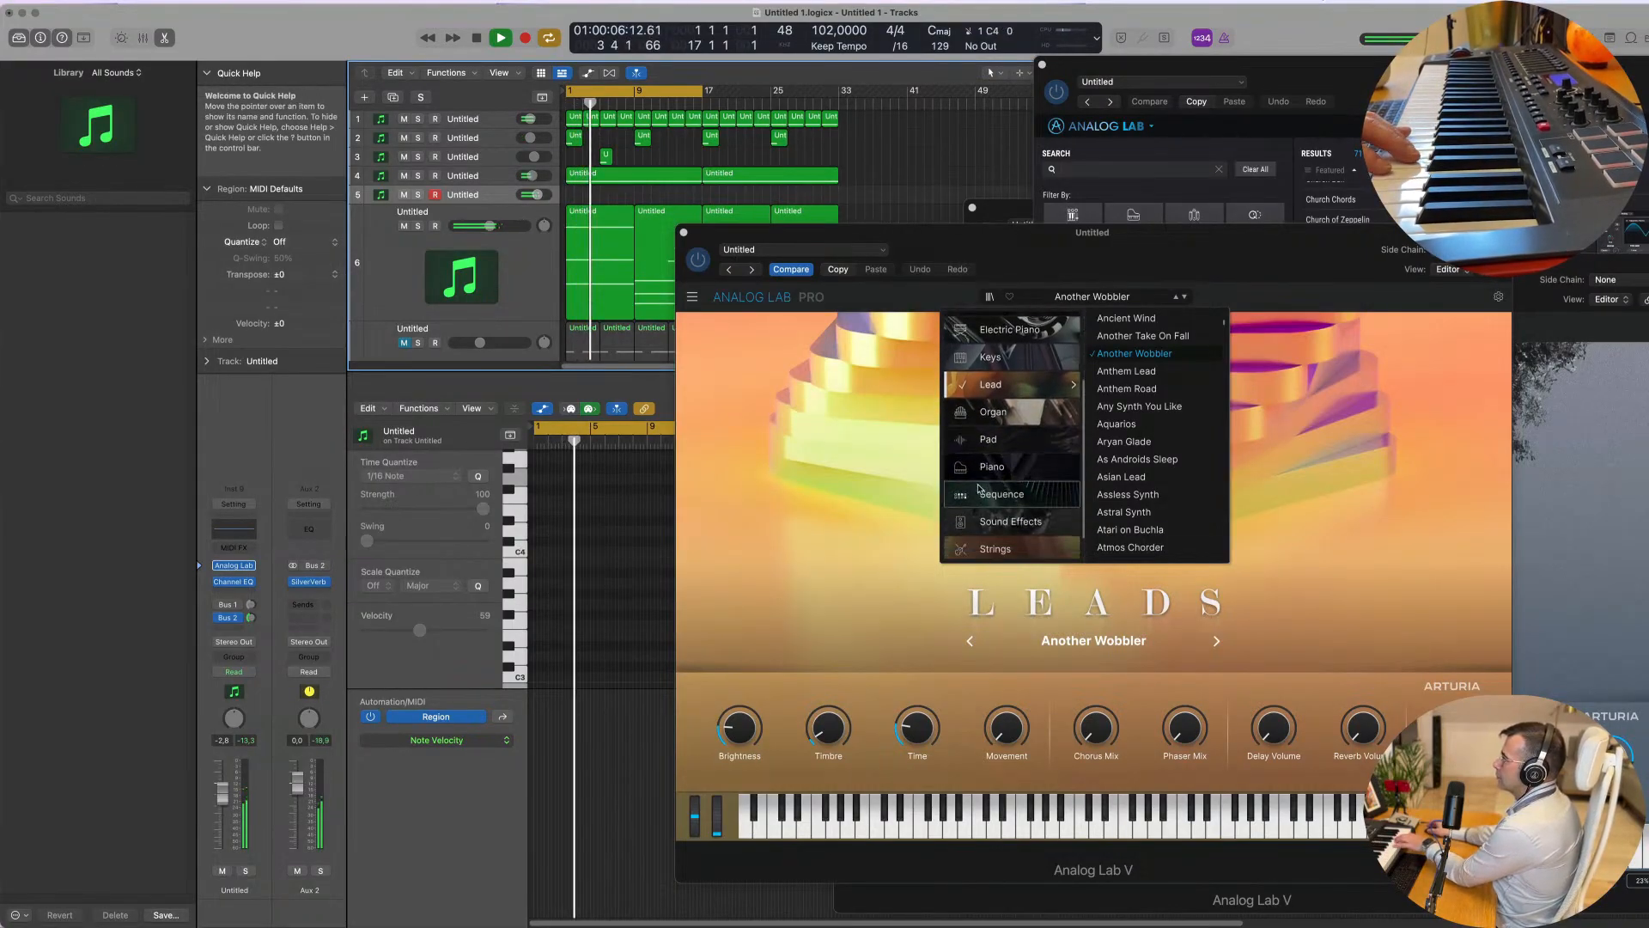
mouse_move(1014, 490)
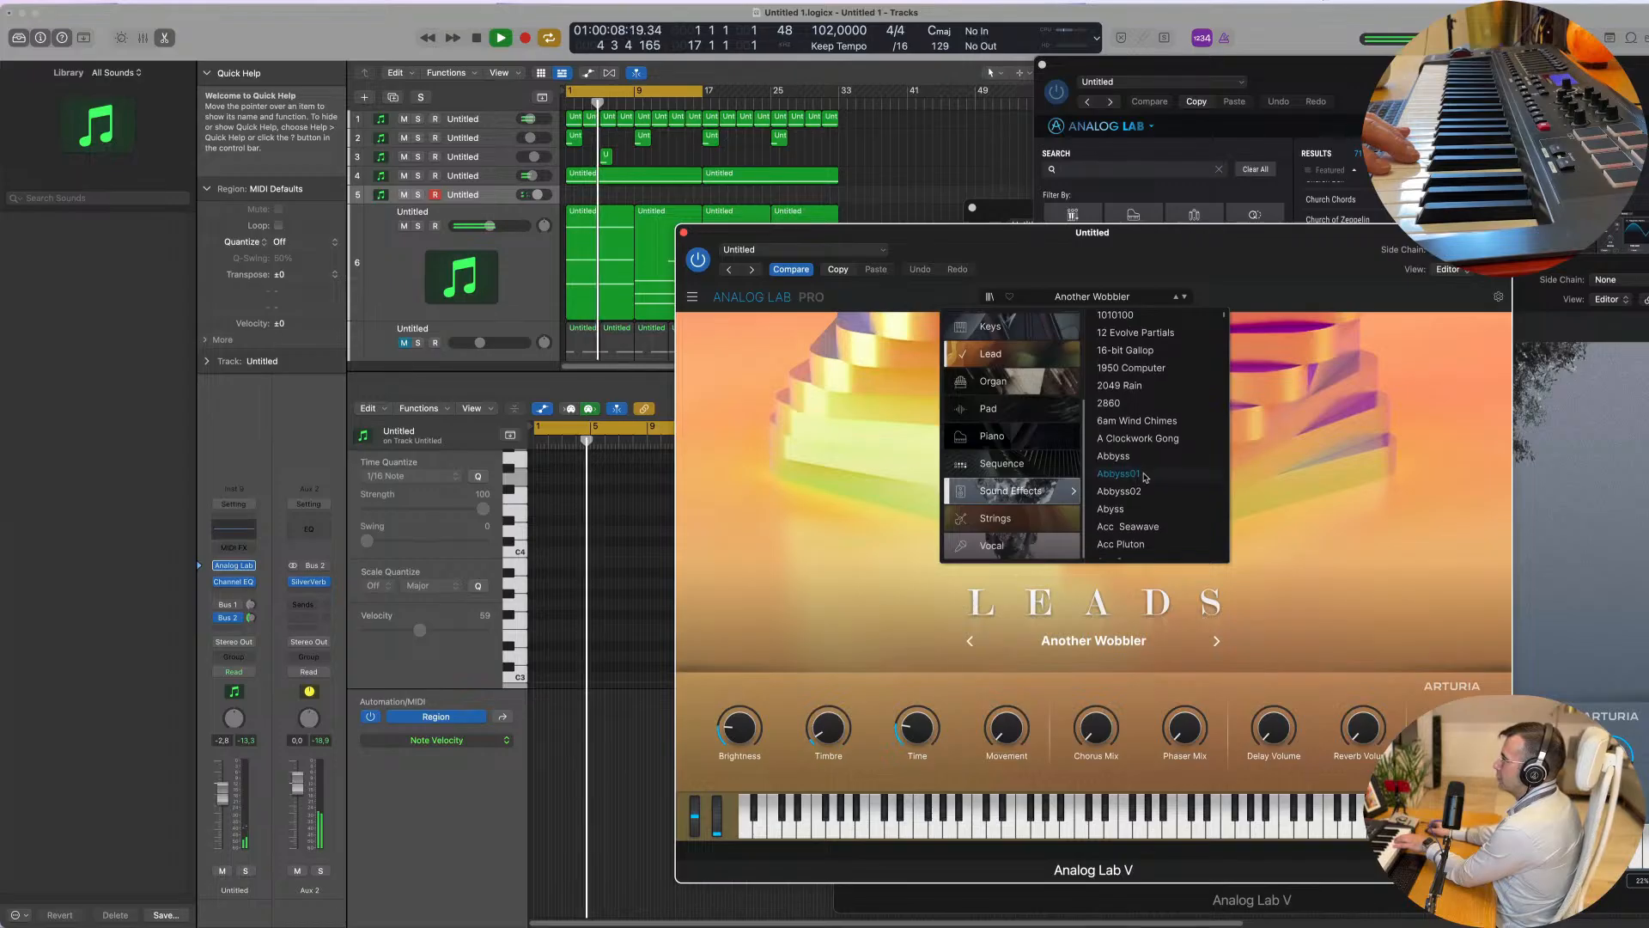
scroll(1146, 479, "down", 3)
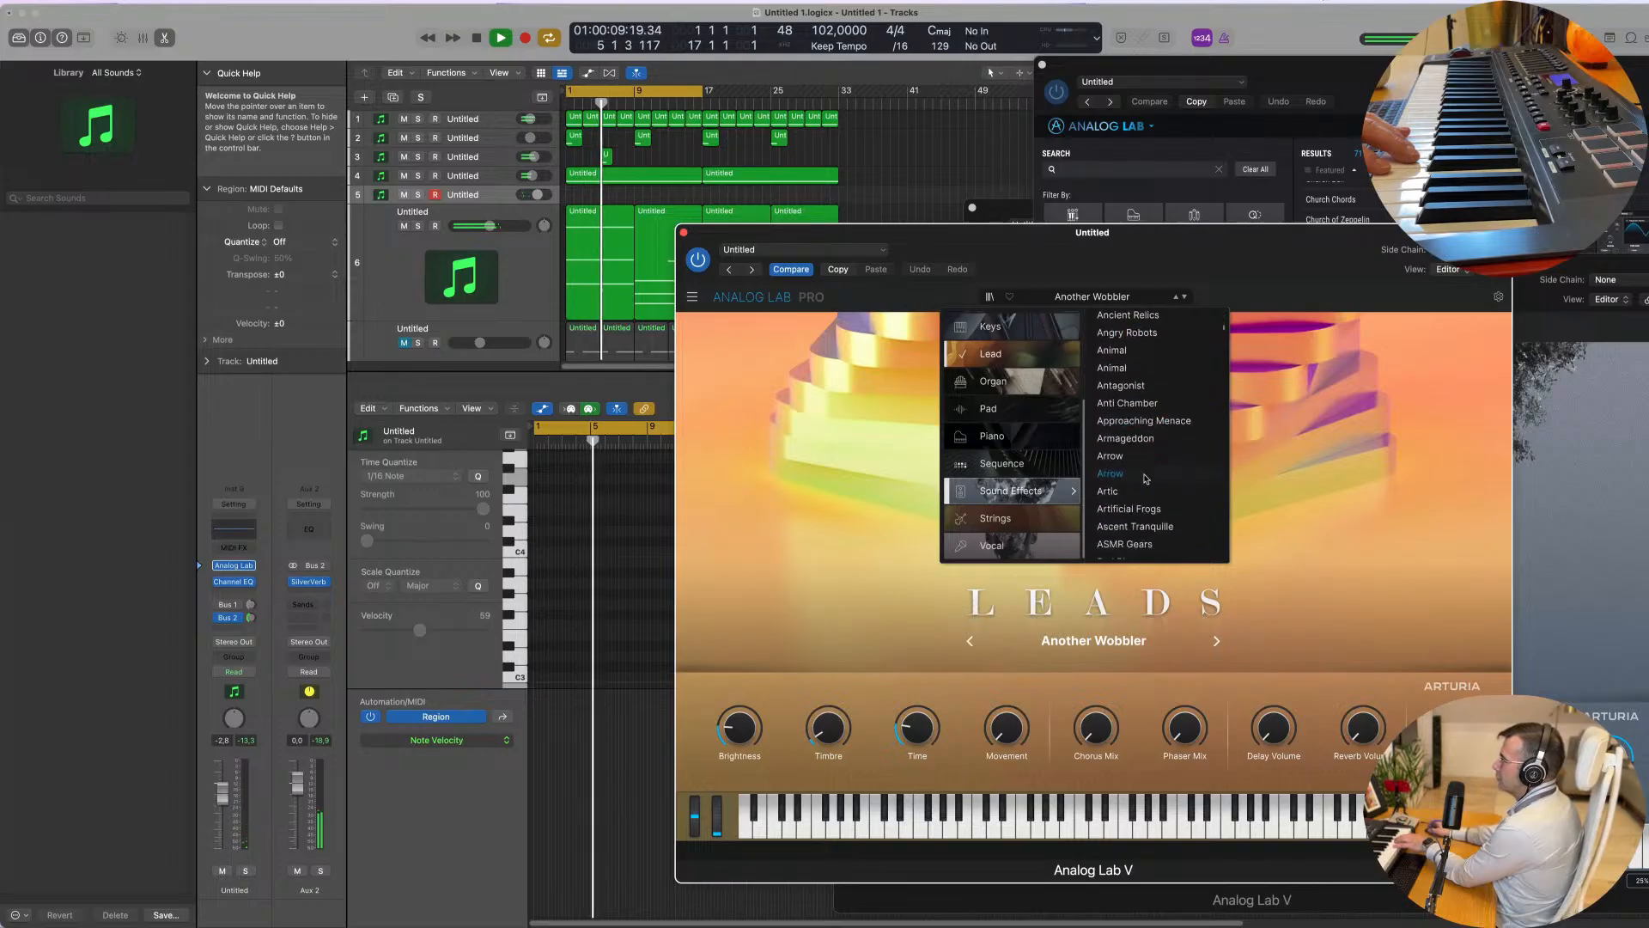
left_click(1120, 510)
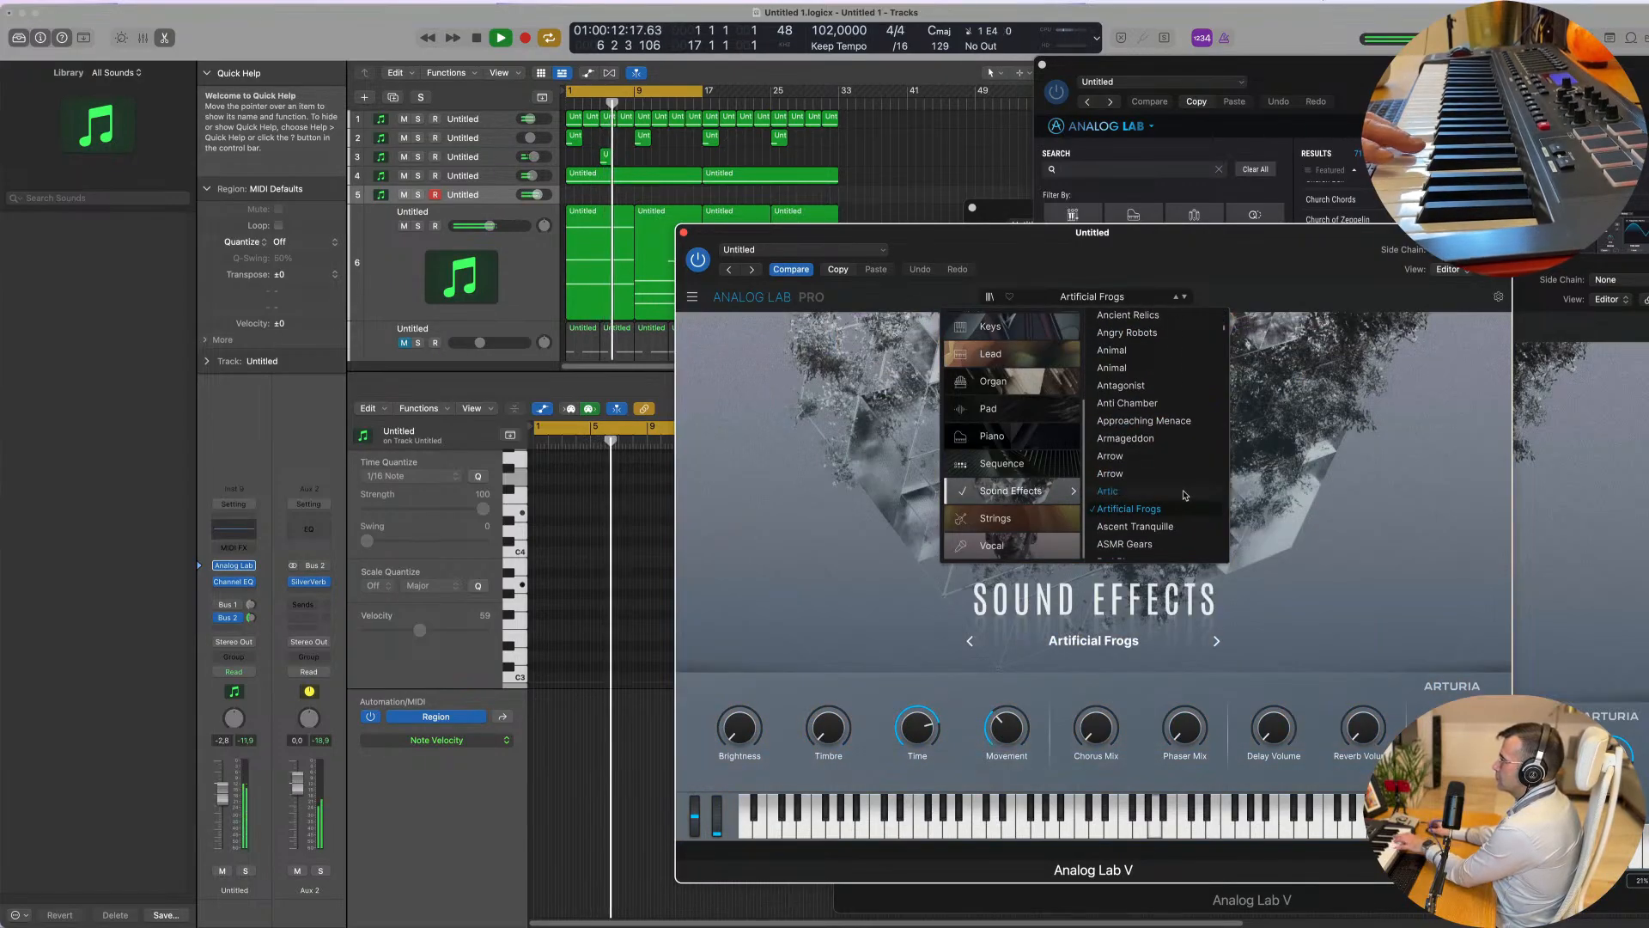
scroll(1183, 496, "down", 2)
left_click(1157, 494)
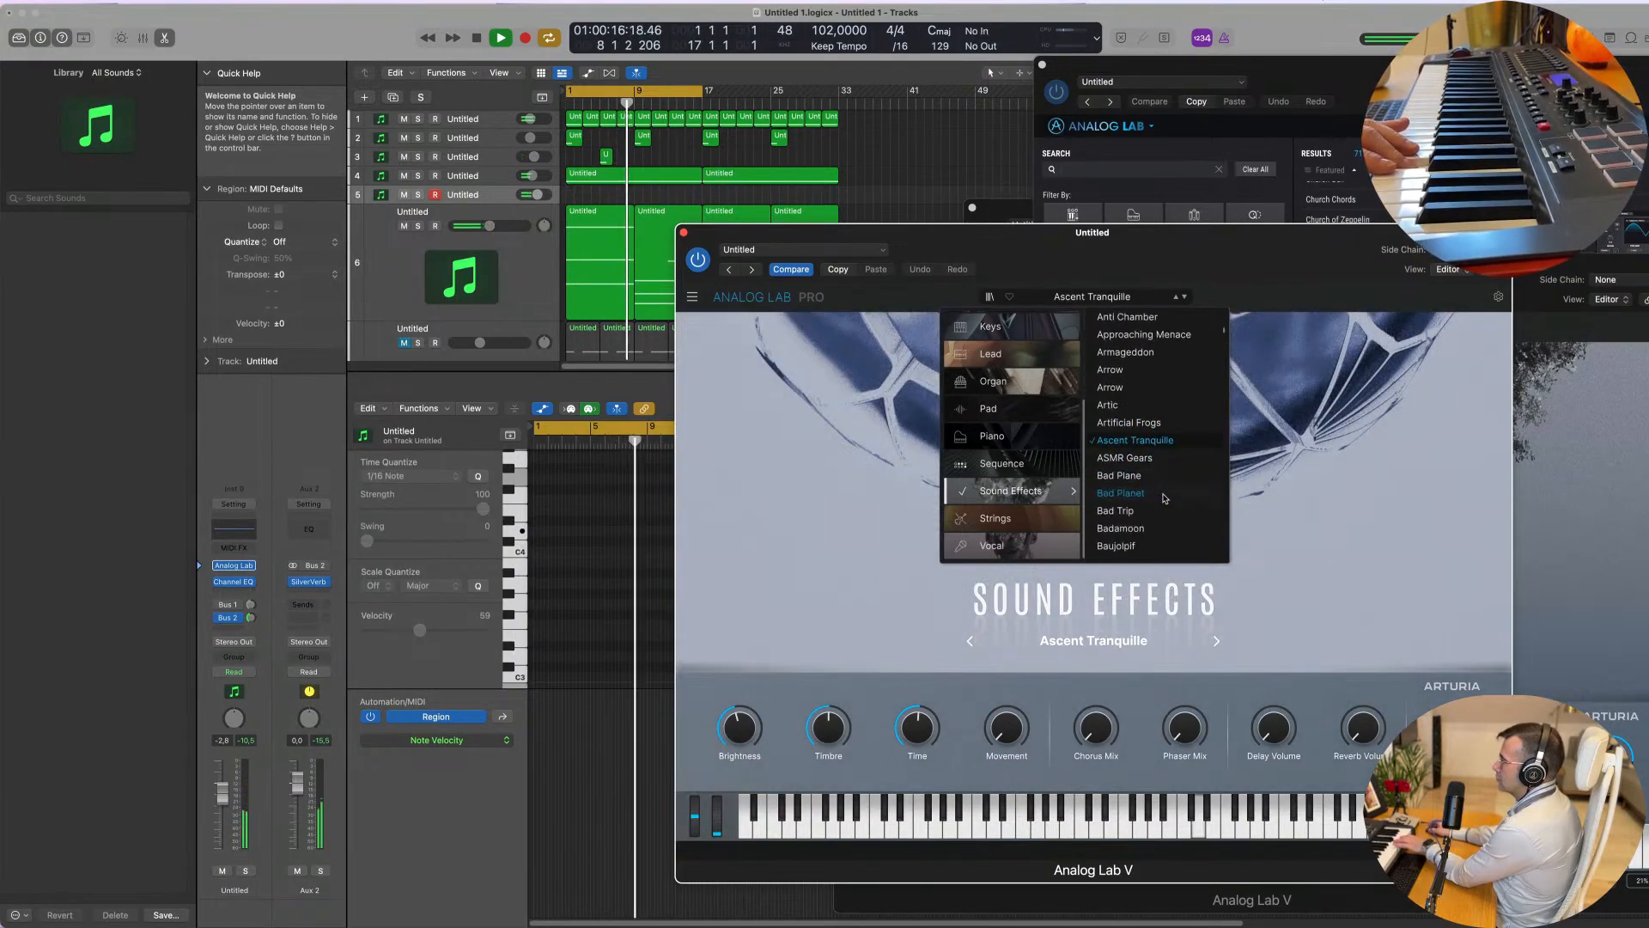
scroll(1161, 498, "down", 5)
scroll(1164, 498, "down", 8)
left_click(1135, 433)
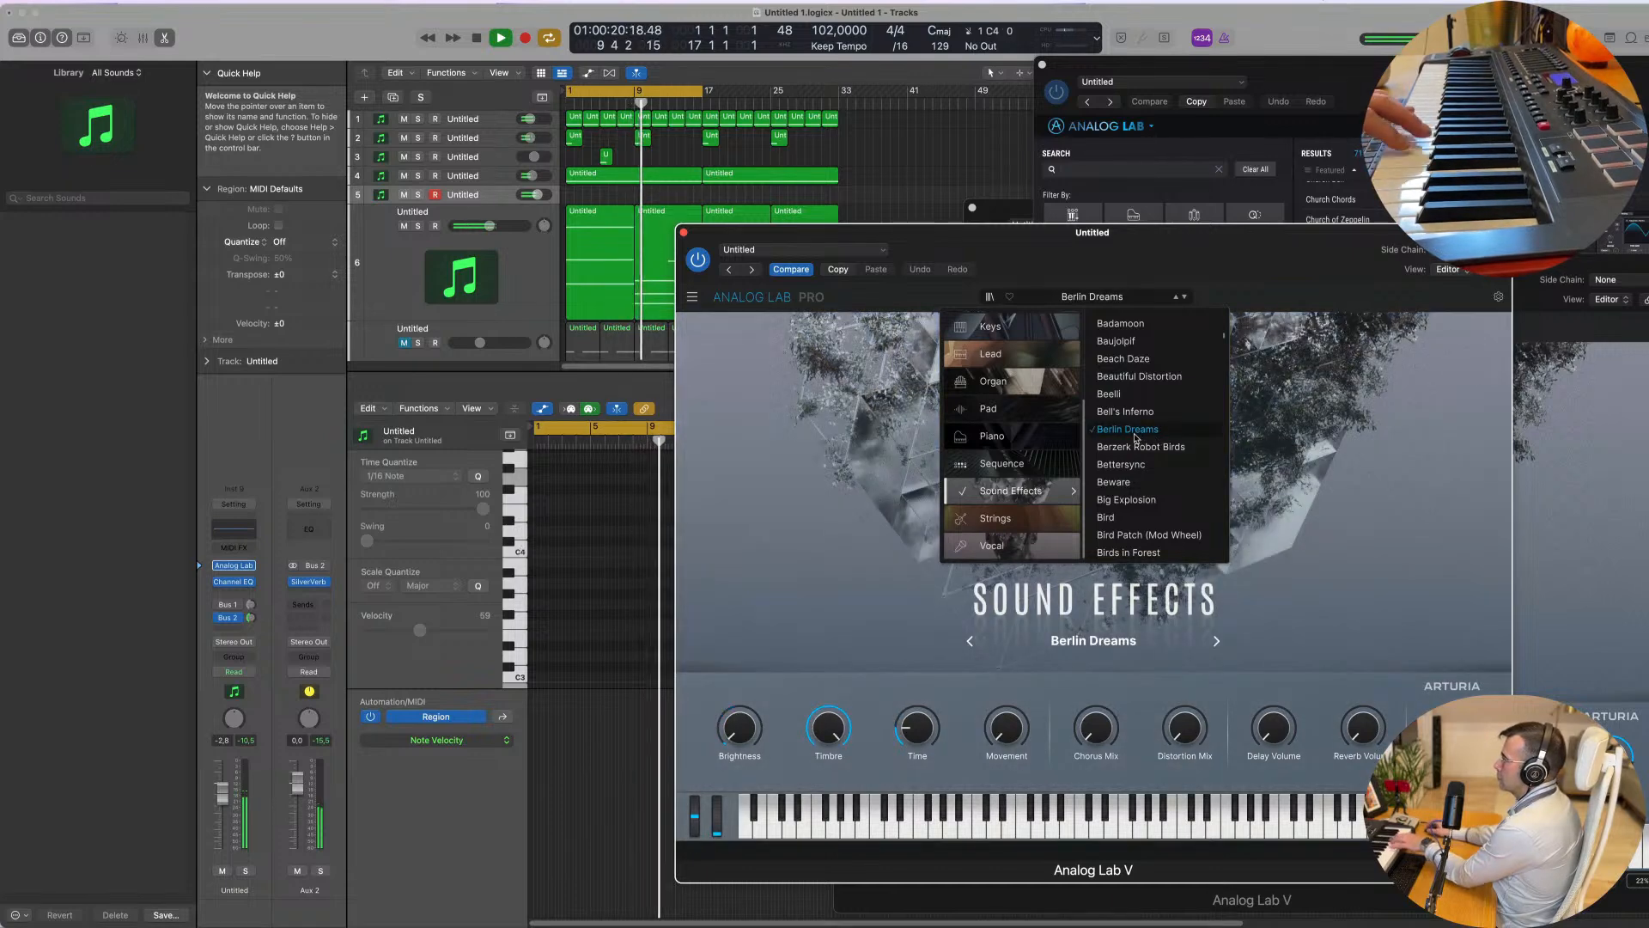
Step: Audition the Sound Effects presets Berzerk Robot Birds, Bettersync and Beware on track 5 and adjust the track's volume to -2.4 dB
left_click(1138, 450)
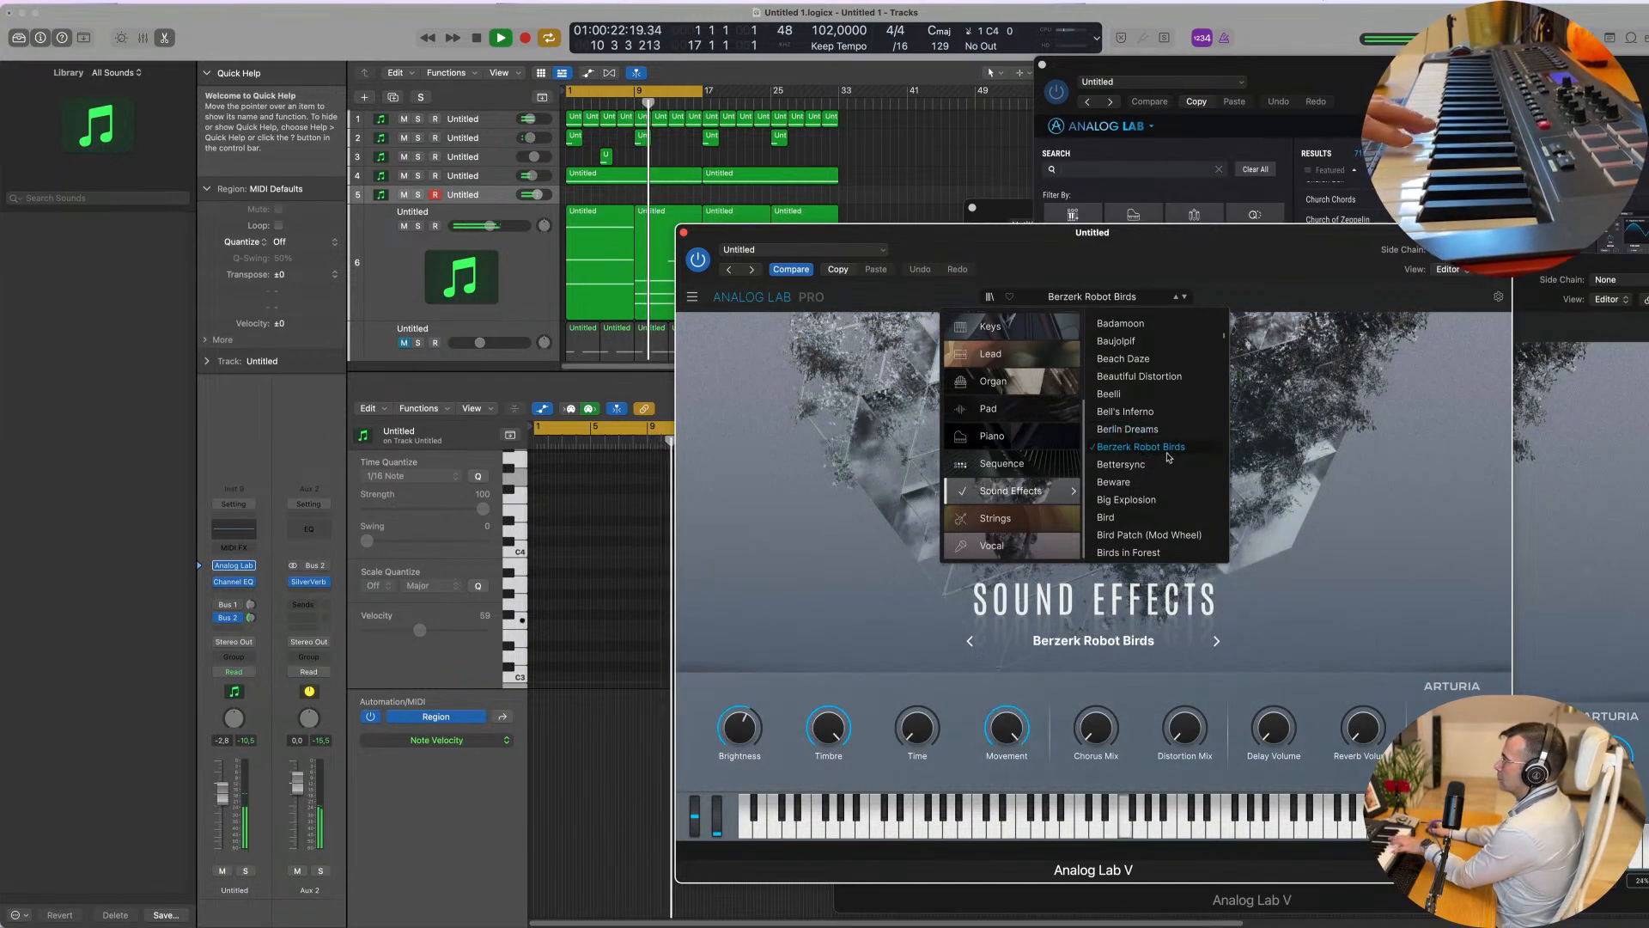
left_click(1138, 464)
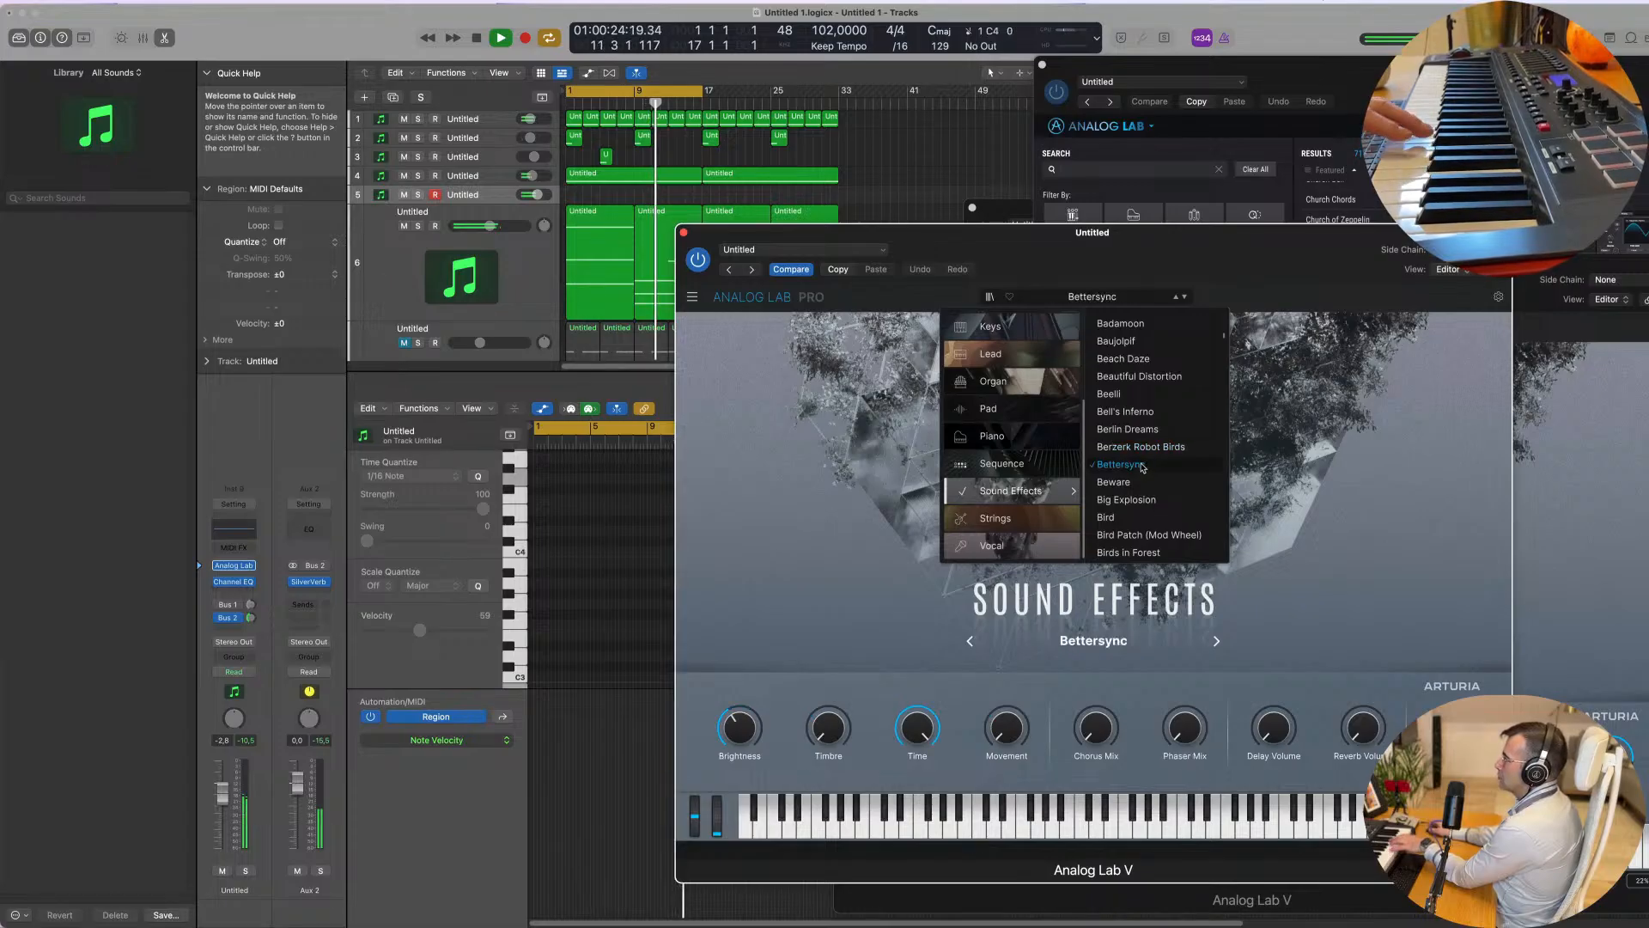
scroll(1143, 469, "down", 1)
left_click(1143, 470)
scroll(1160, 456, "down", 1)
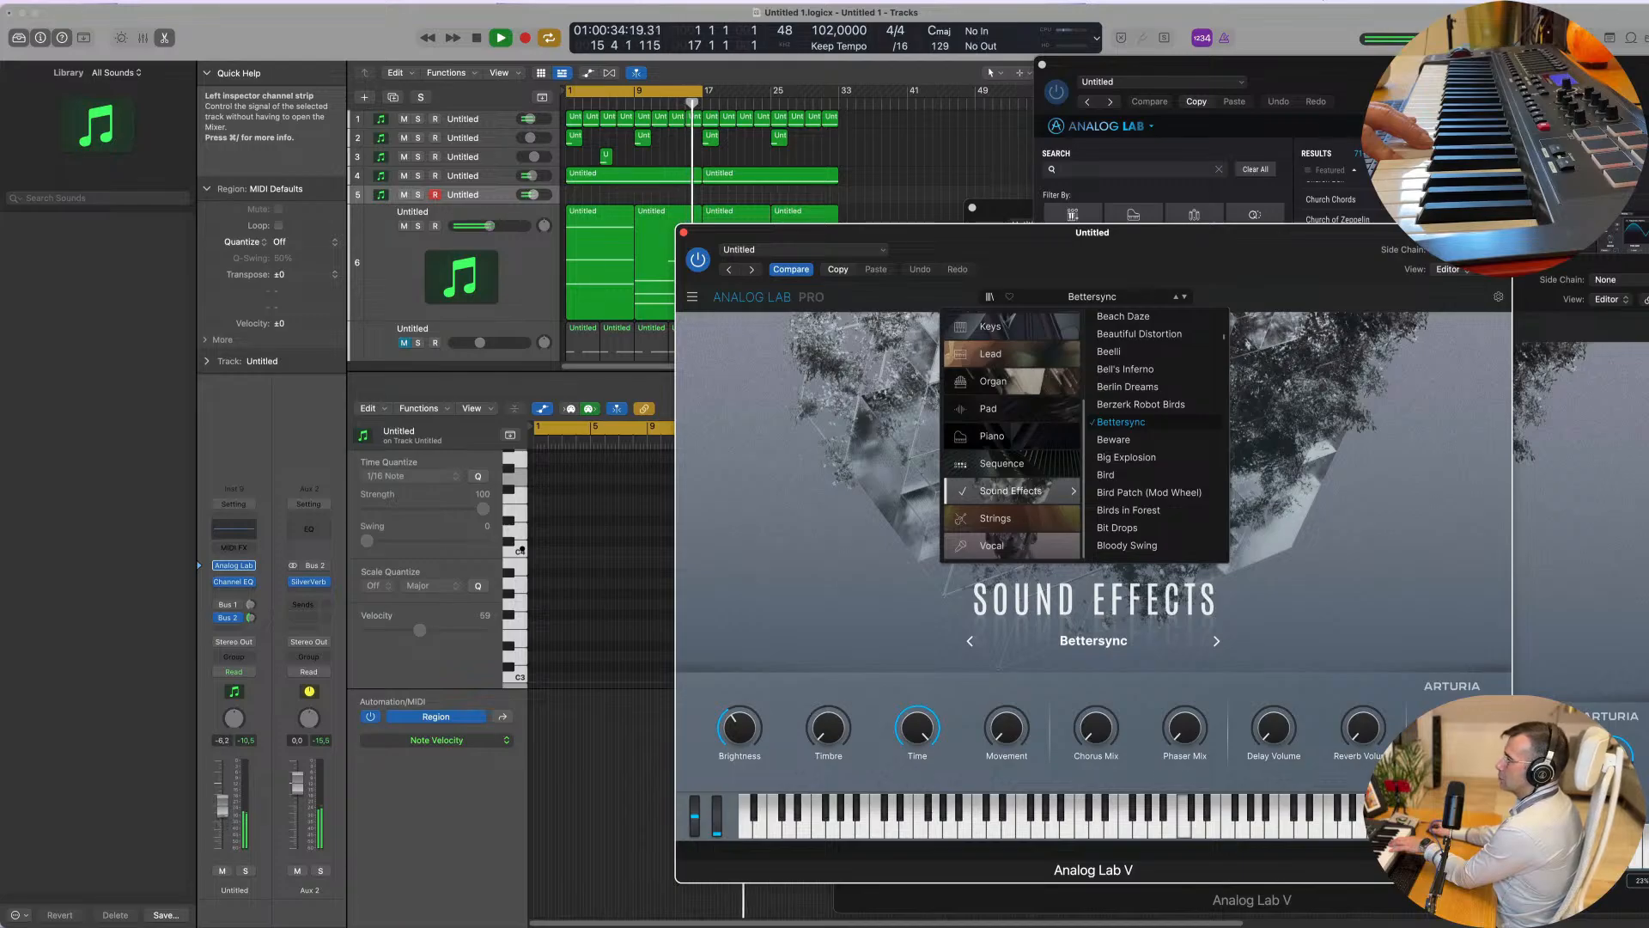
left_click(208, 817)
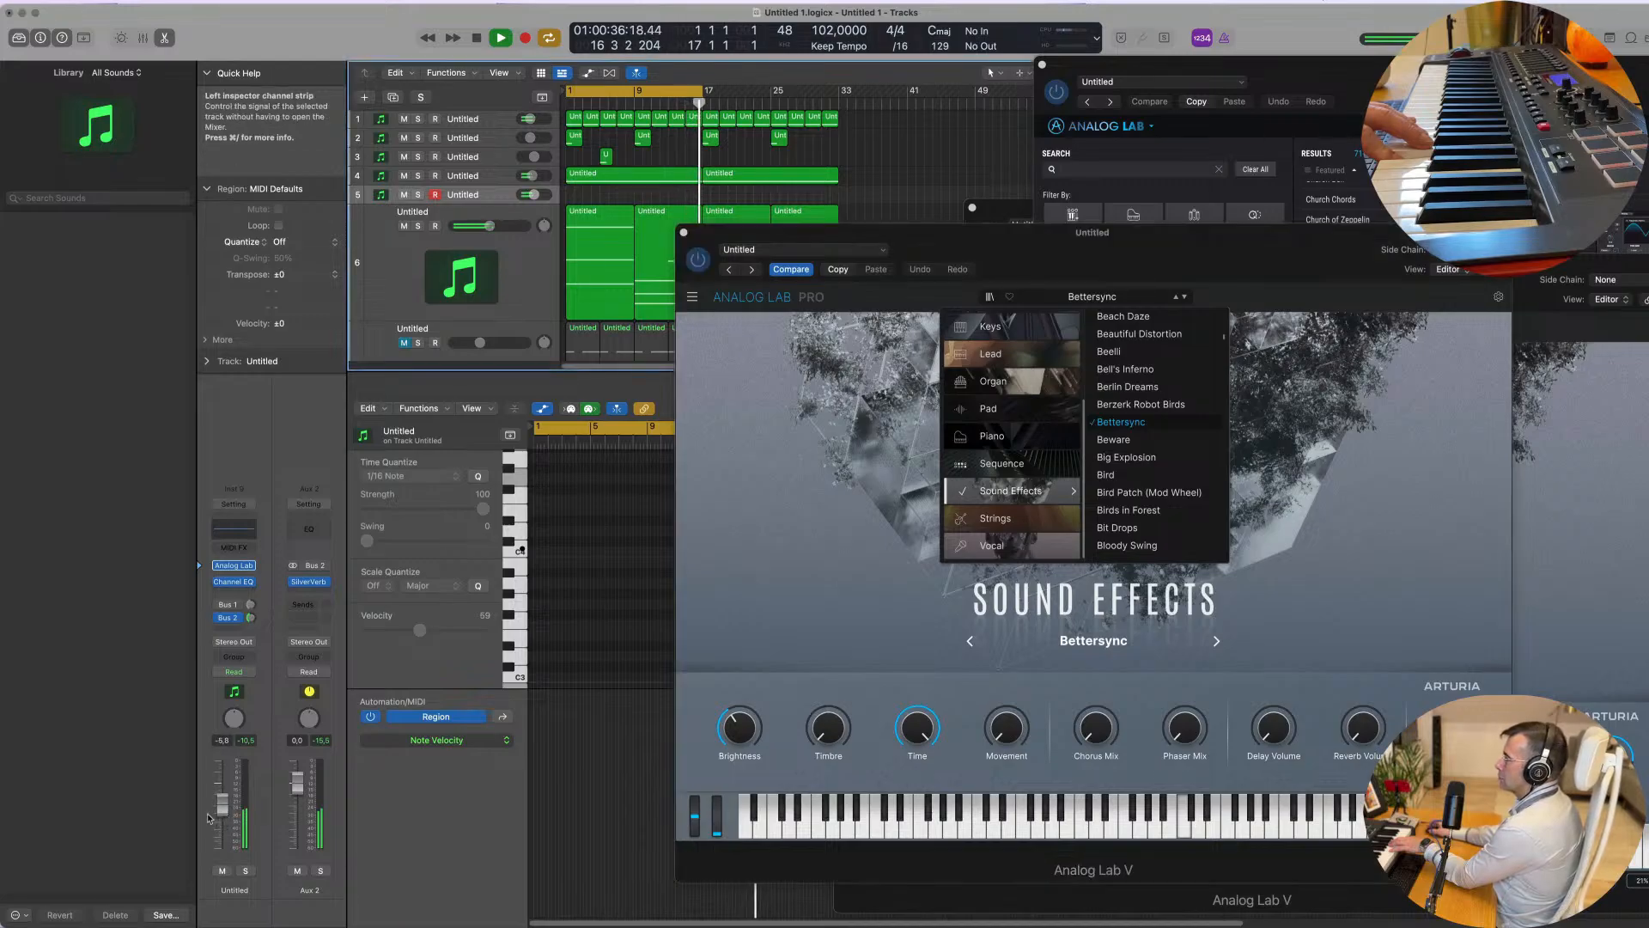
left_click(1115, 440)
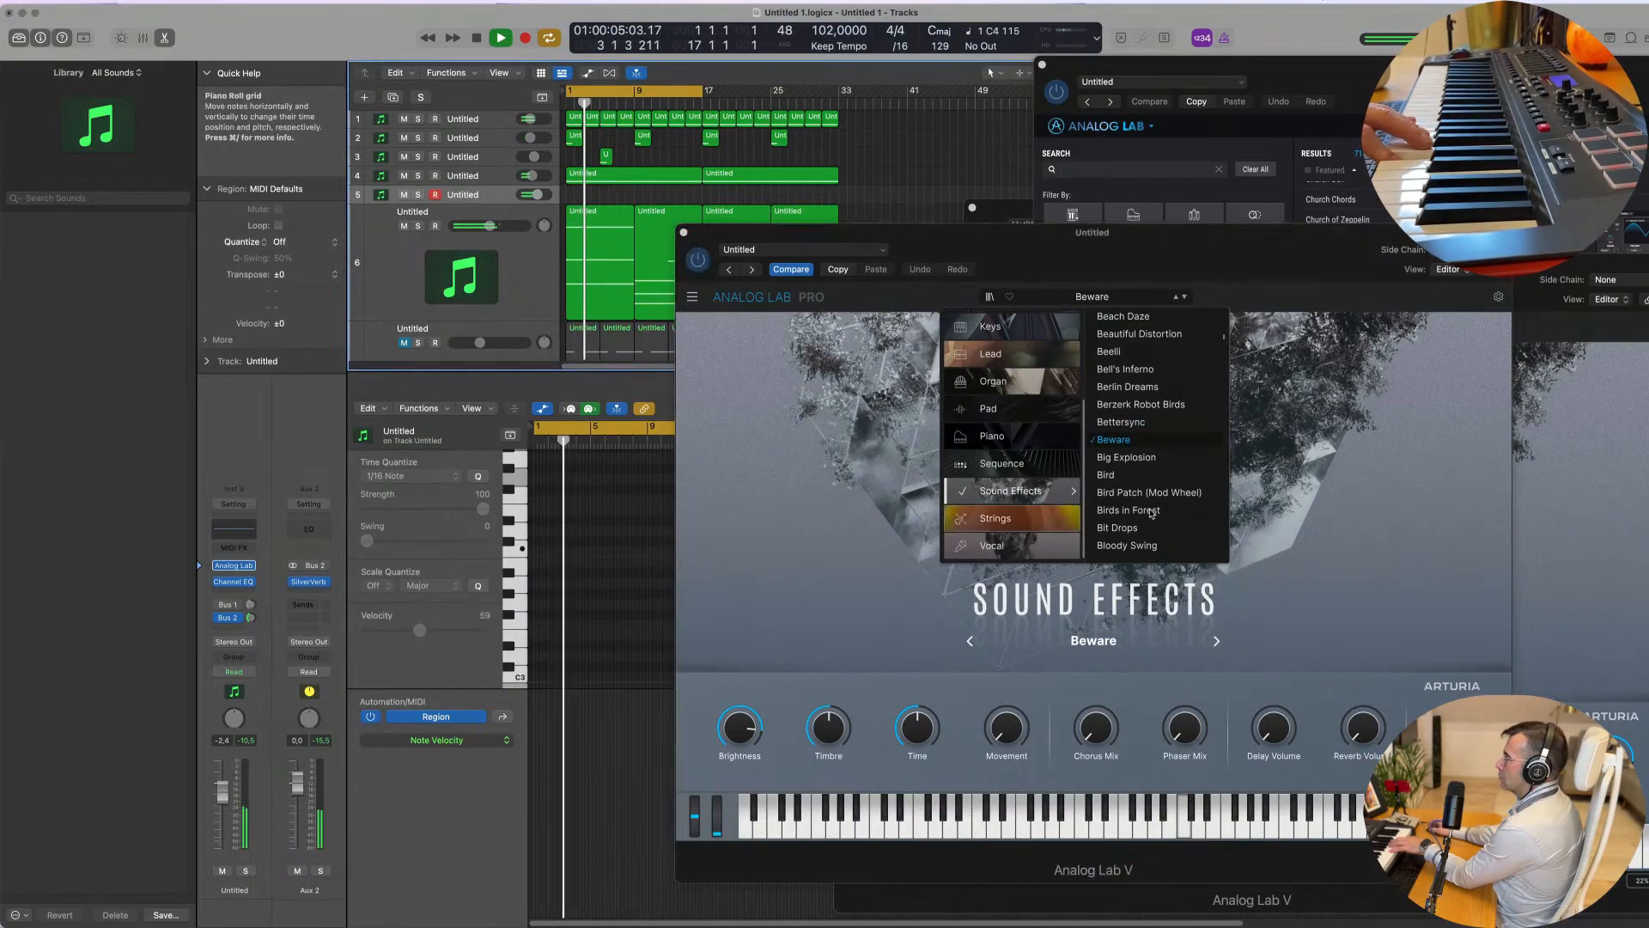
Step: Audition the Sound Effects presets Bloody Swing, Bouncing Bells and Bumble Groove on track 5
scroll(1174, 499, "down", 1)
scroll(1159, 493, "down", 3)
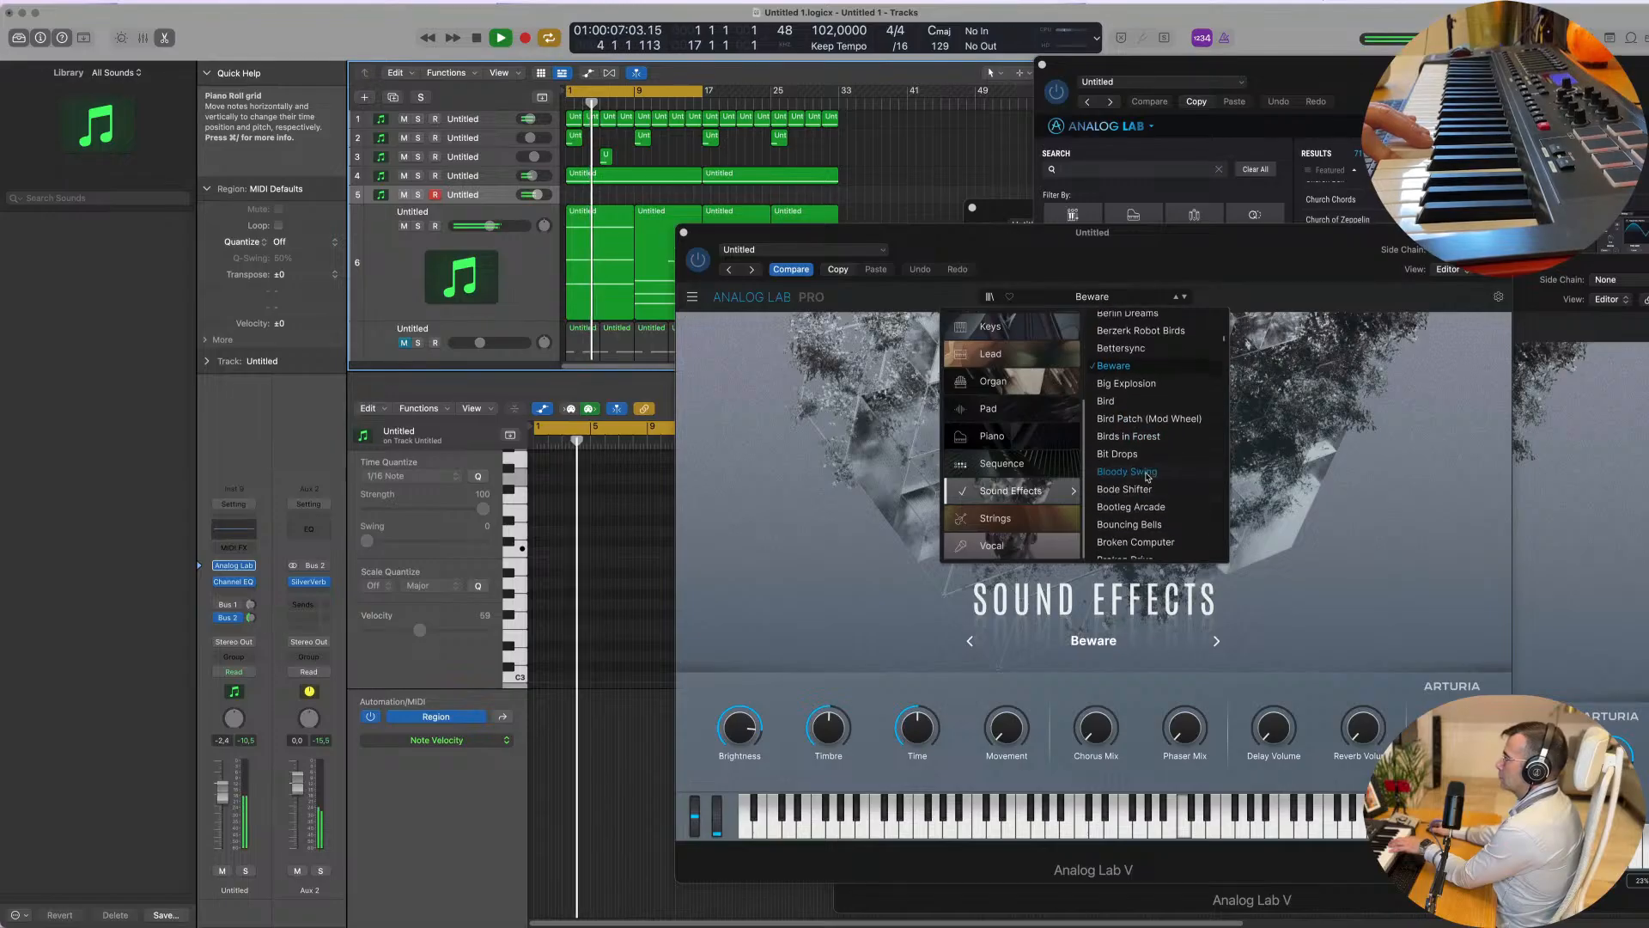
left_click(1146, 474)
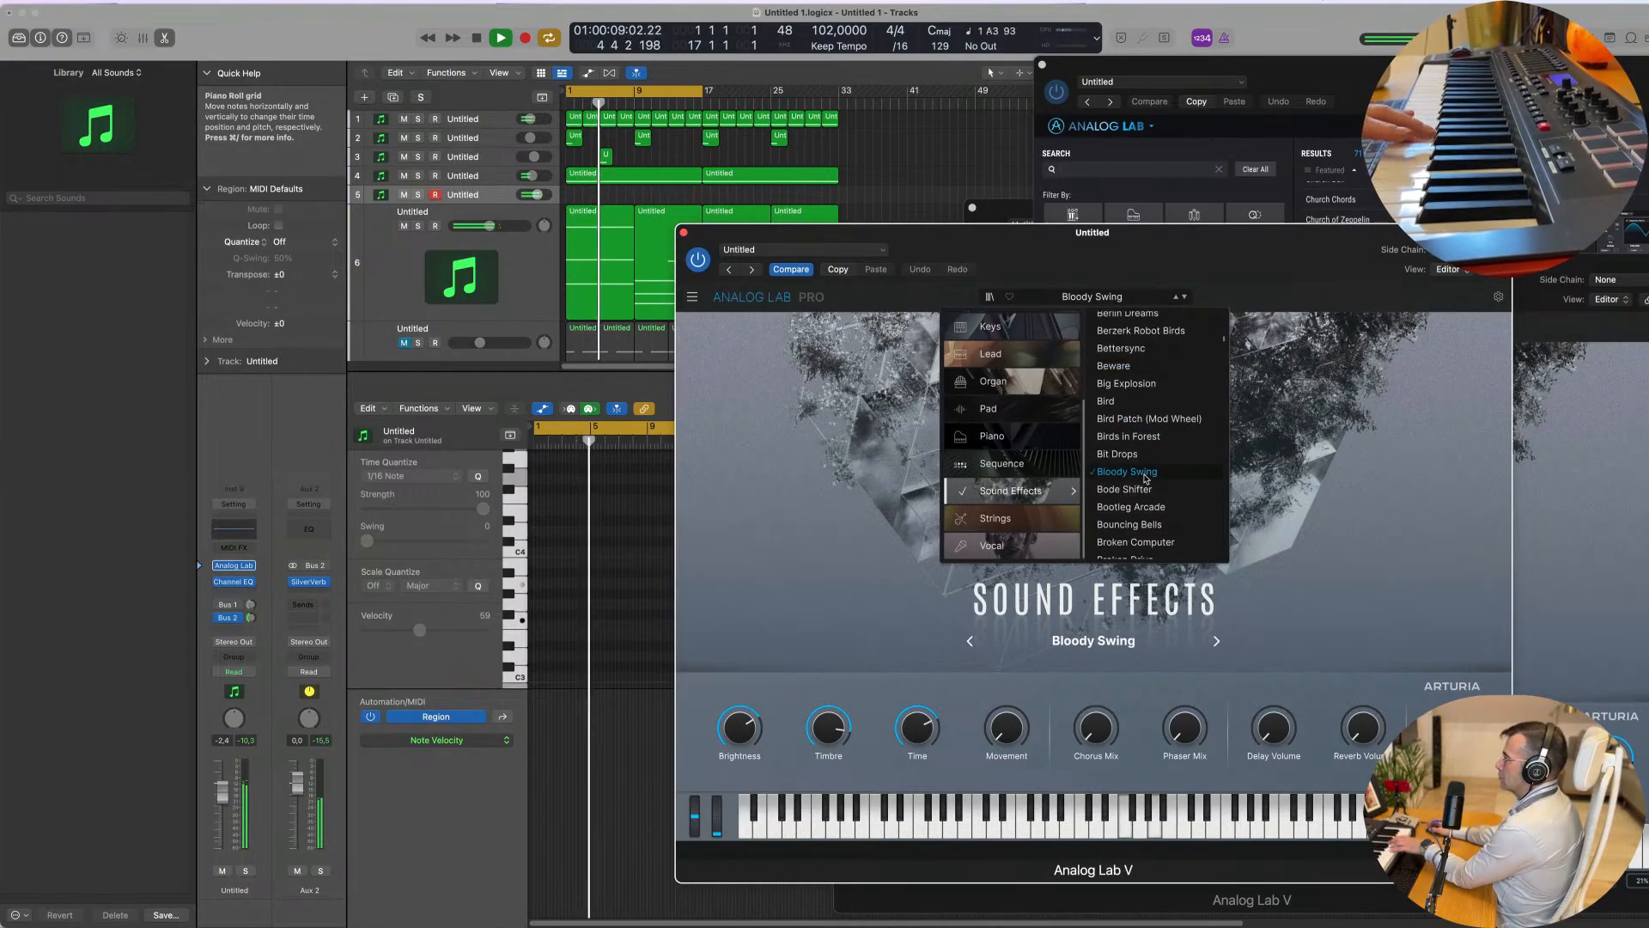
scroll(1166, 489, "down", 1)
left_click(1145, 501)
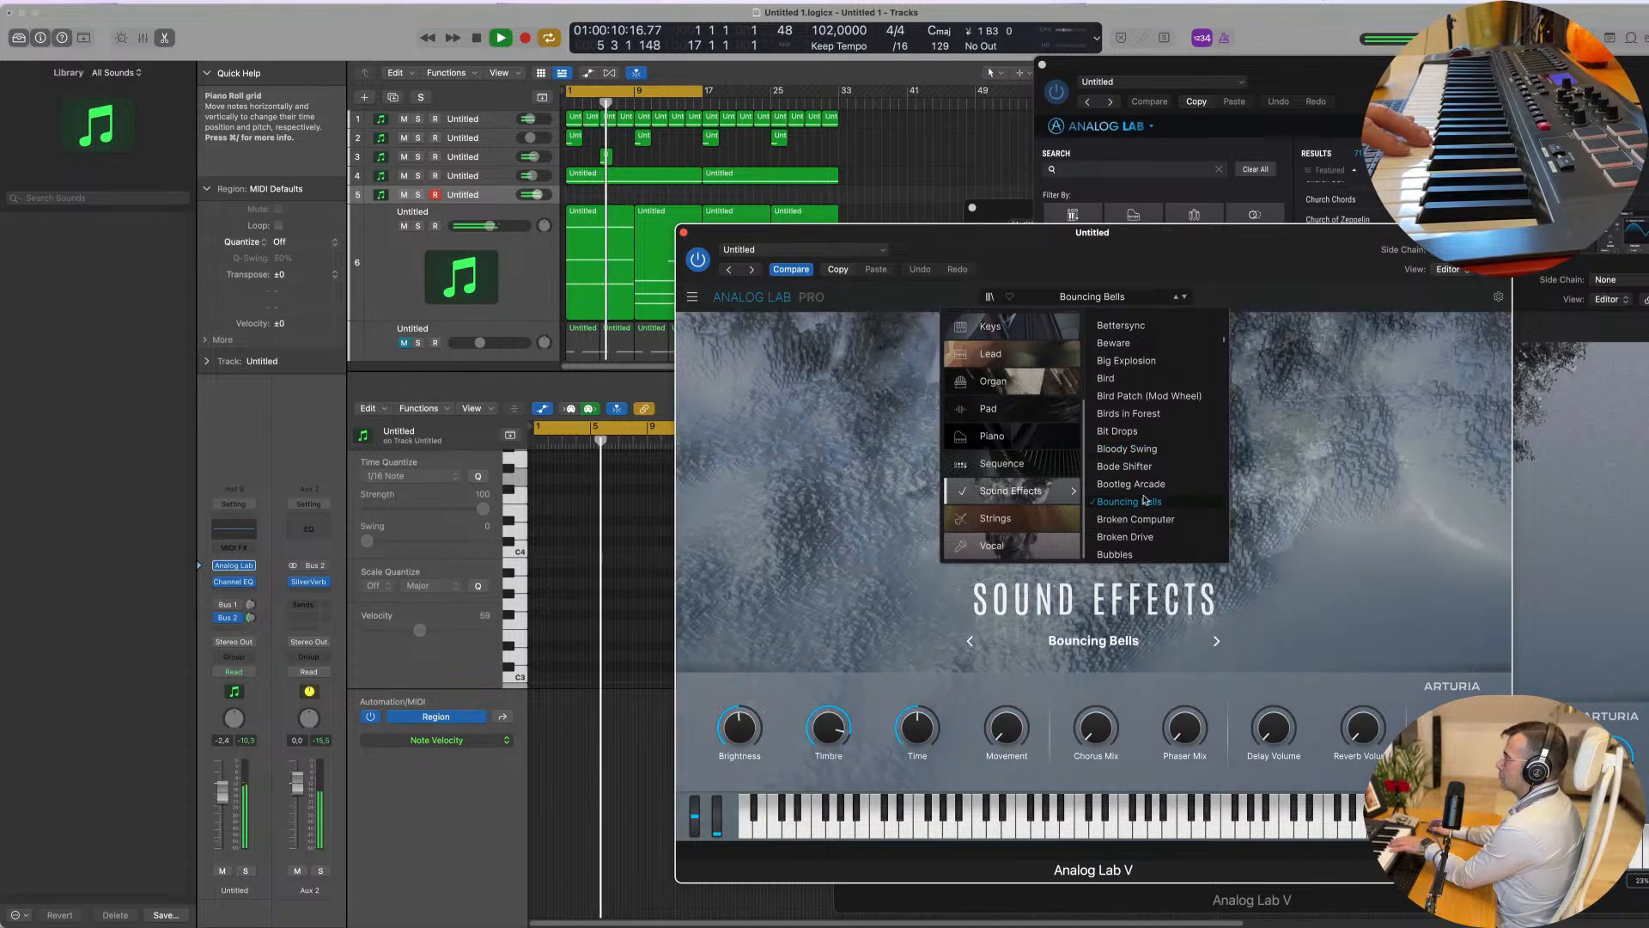
scroll(1142, 500, "down", 4)
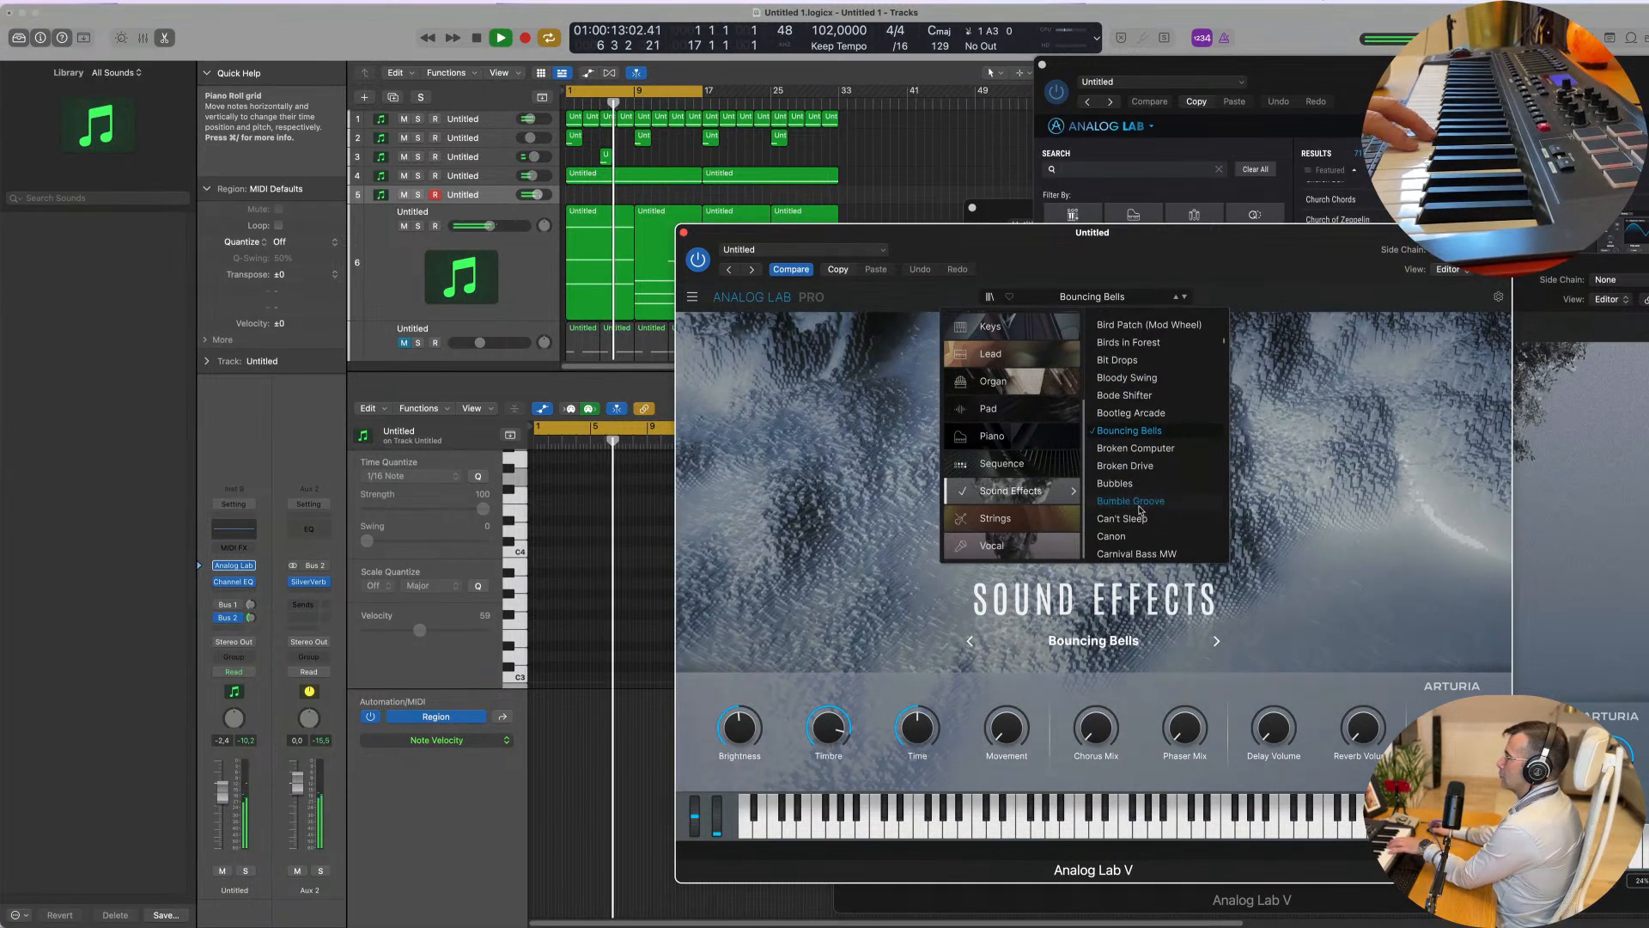
left_click(1130, 497)
Step: Load the Sound Effects preset Canon on track 5
scroll(1151, 489, "down", 2)
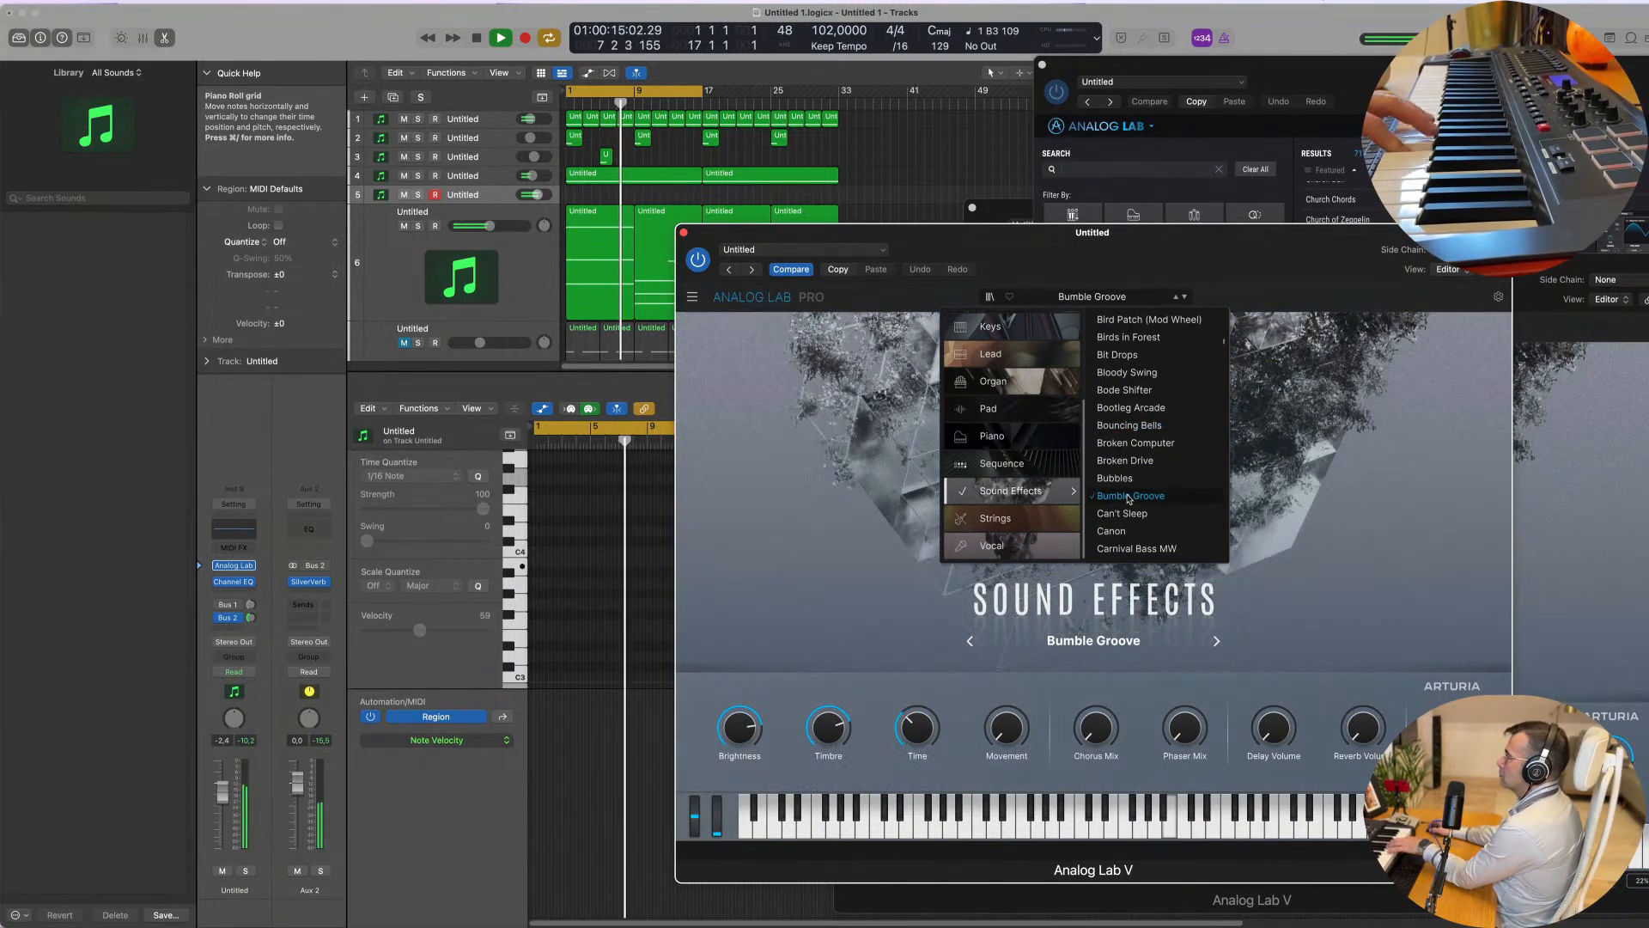
scroll(1186, 483, "down", 2)
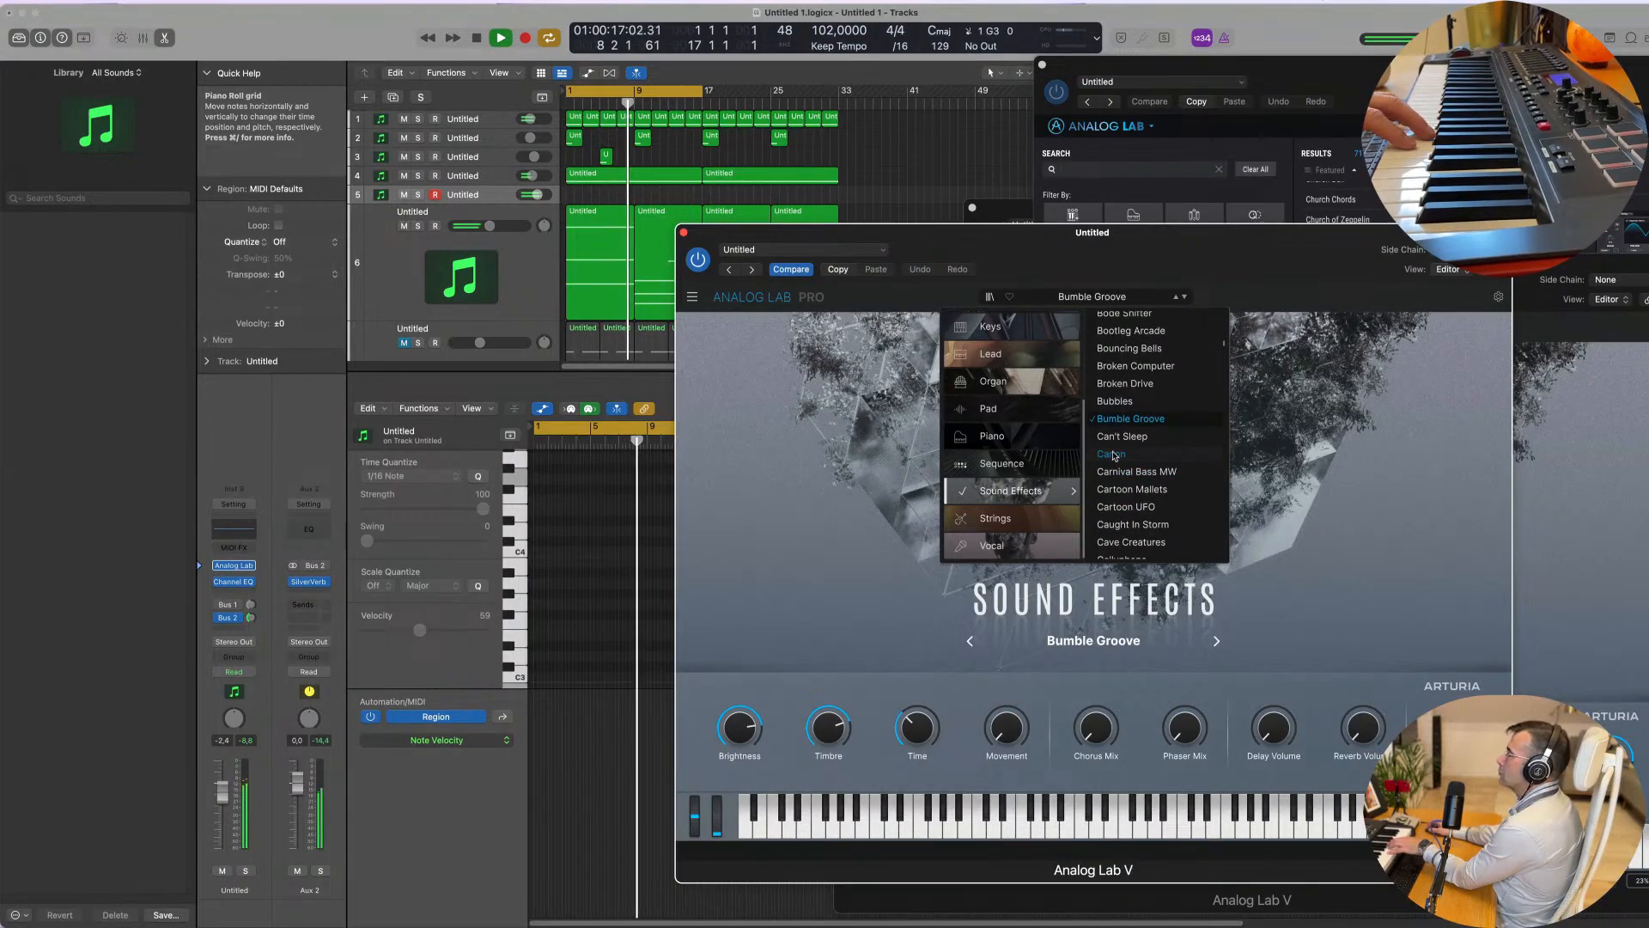
left_click(1112, 455)
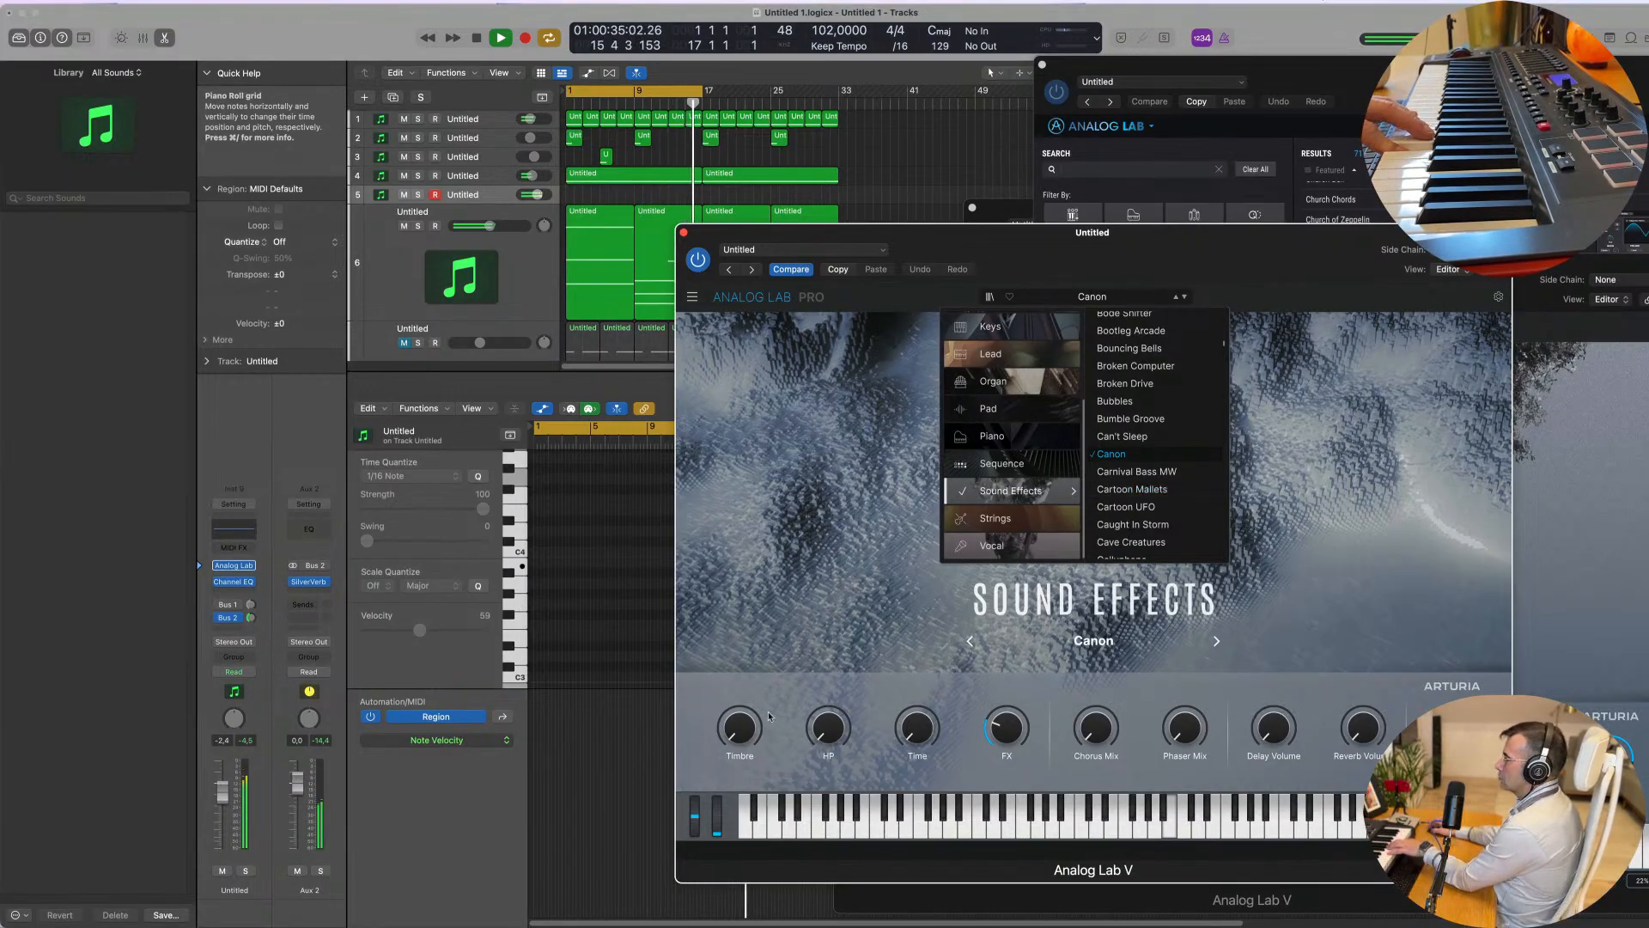
Step: Try the Canon preset's HP and Time controls, return both to zero, and raise FX slightly
left_click(838, 727)
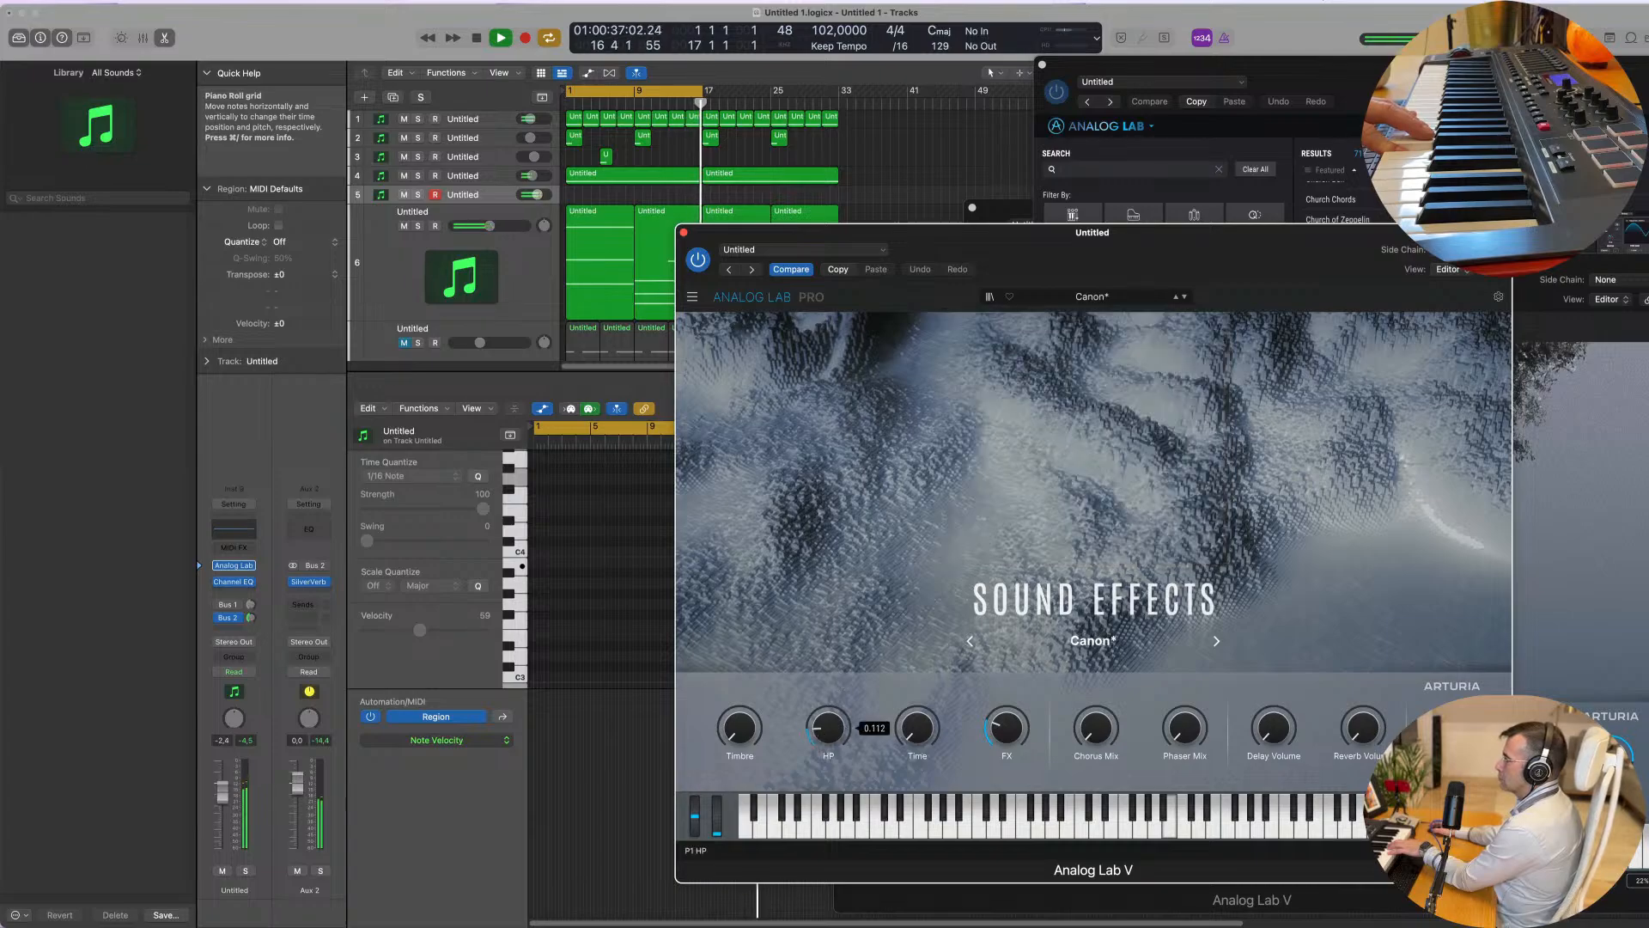
left_click_drag(830, 729, 917, 648)
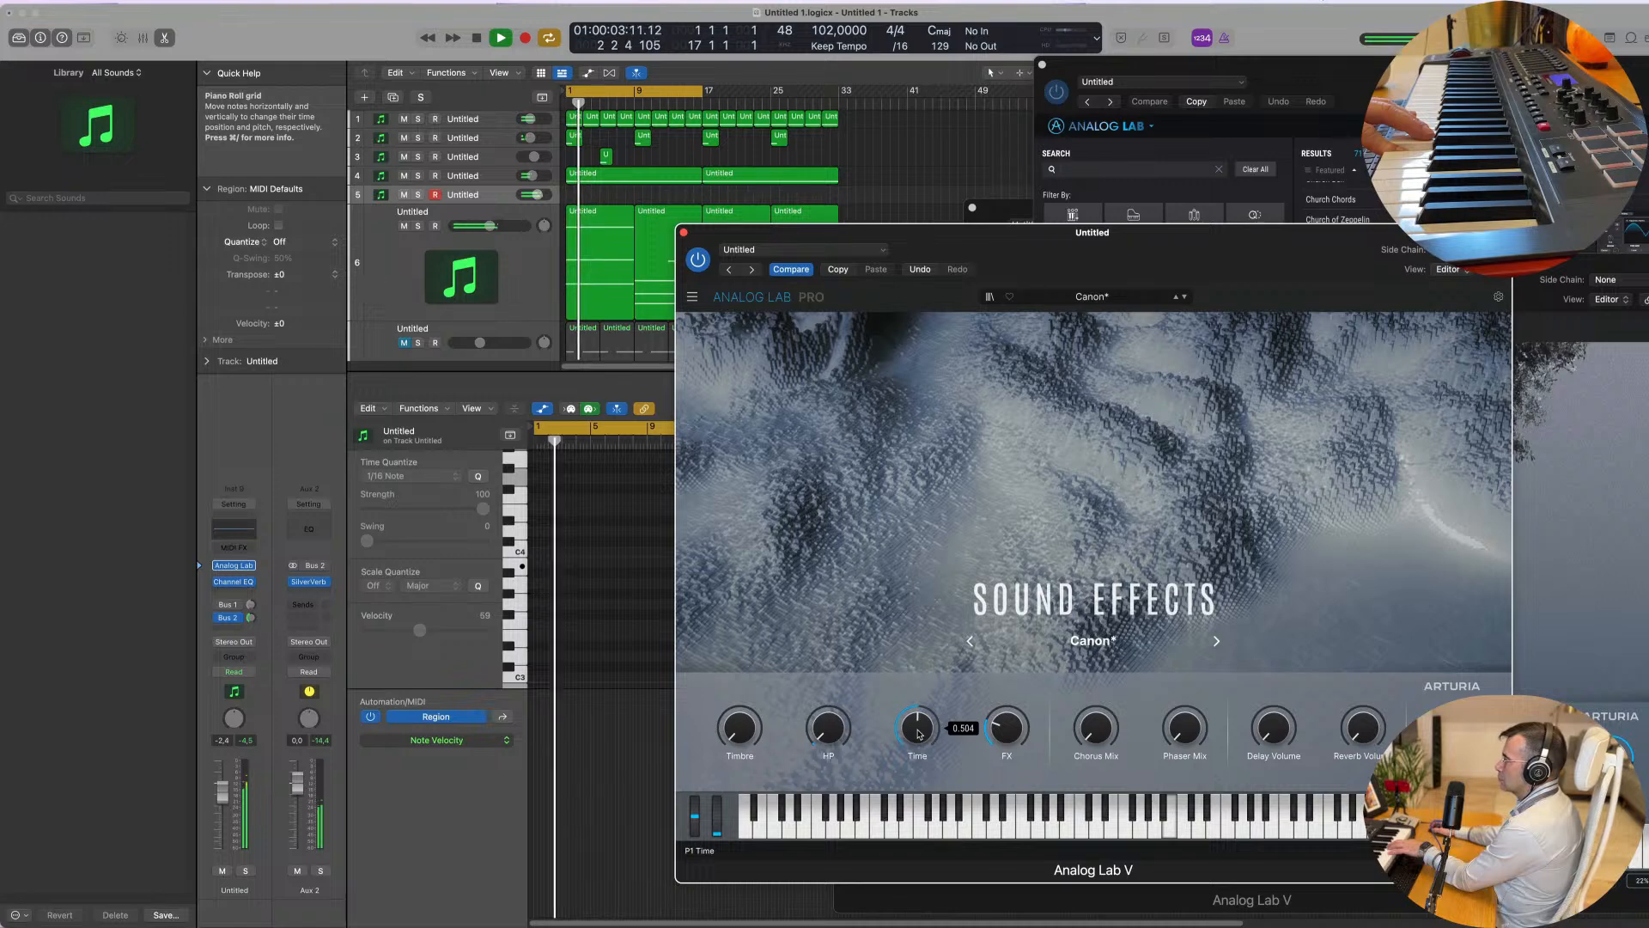
left_click_drag(918, 734, 917, 819)
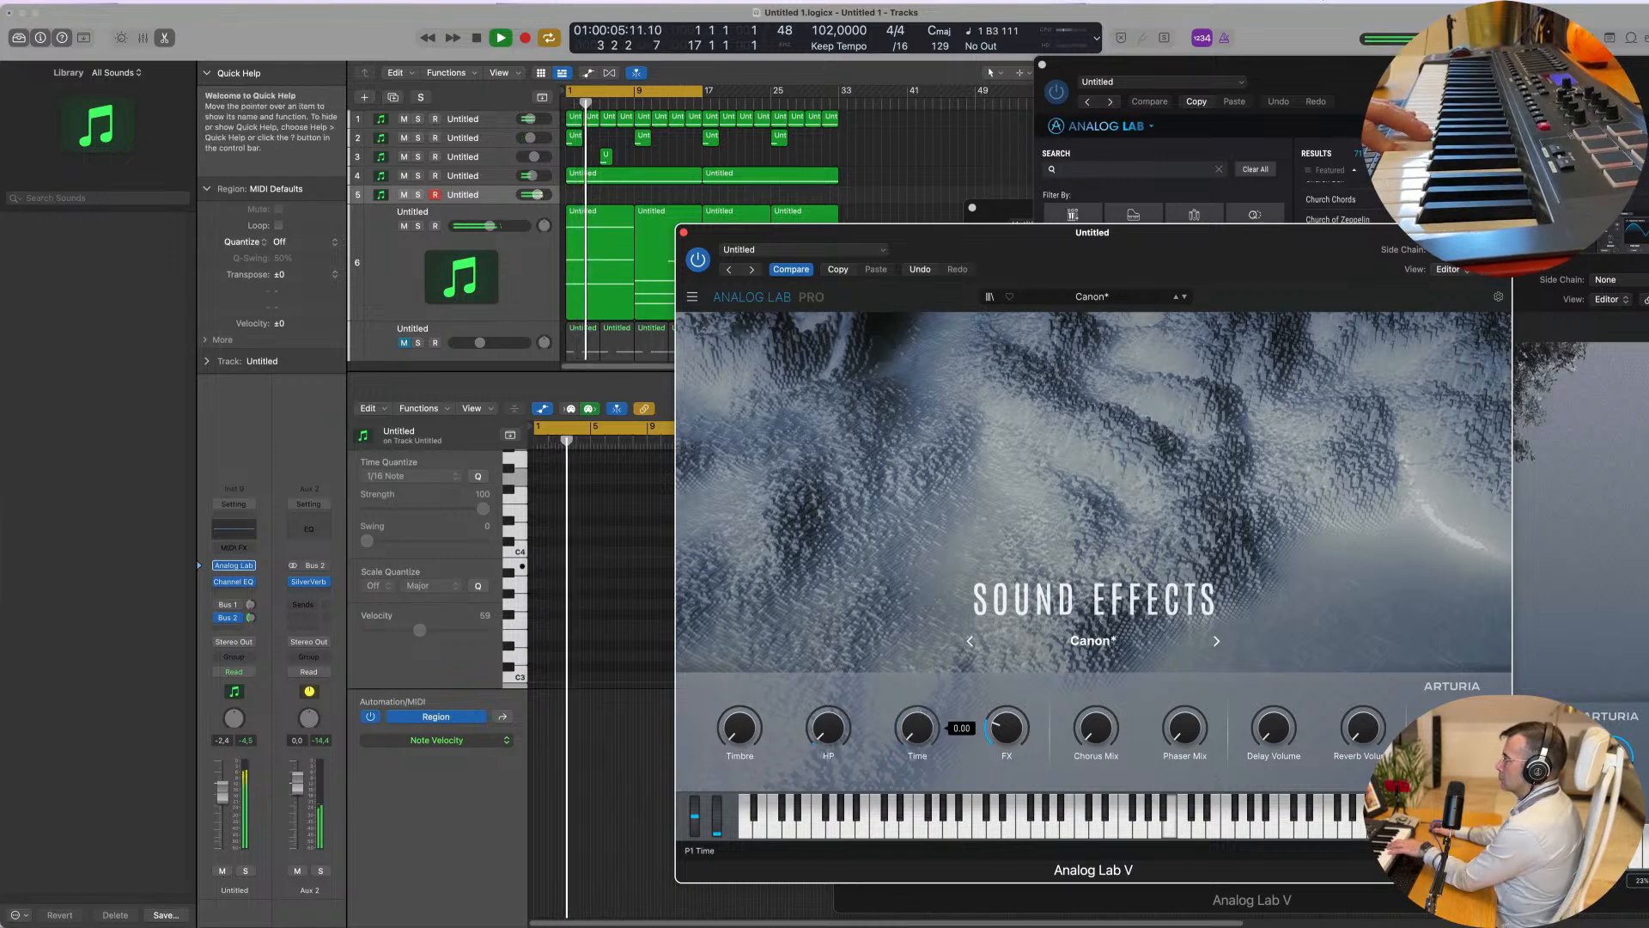
left_click_drag(1010, 737, 1010, 698)
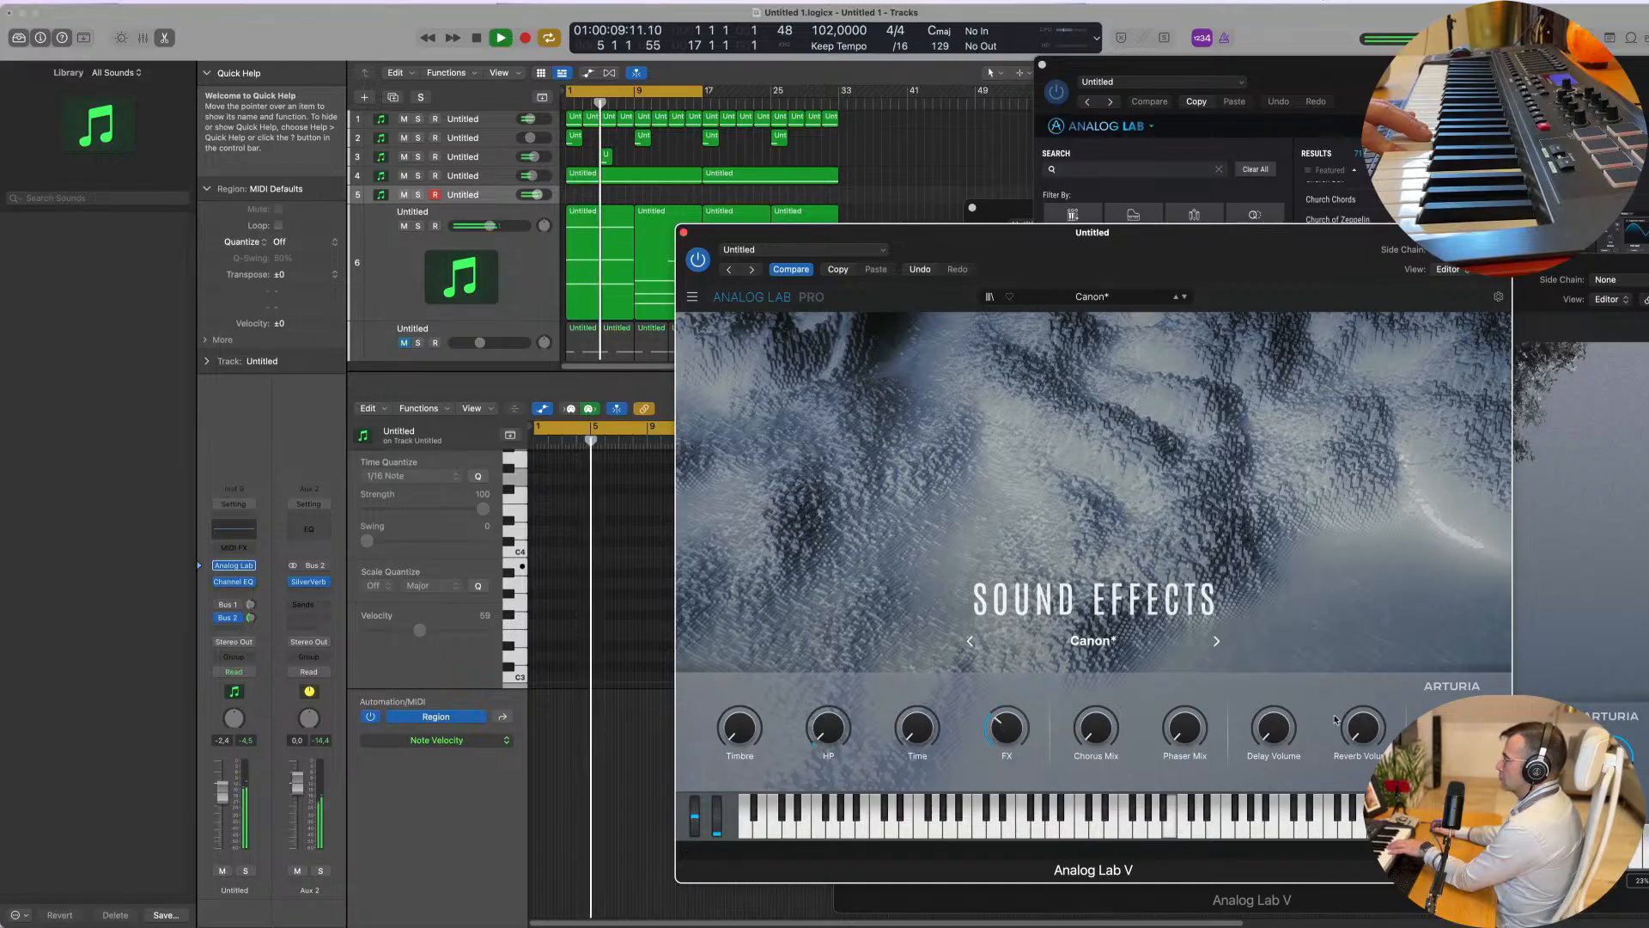
mouse_move(1279, 723)
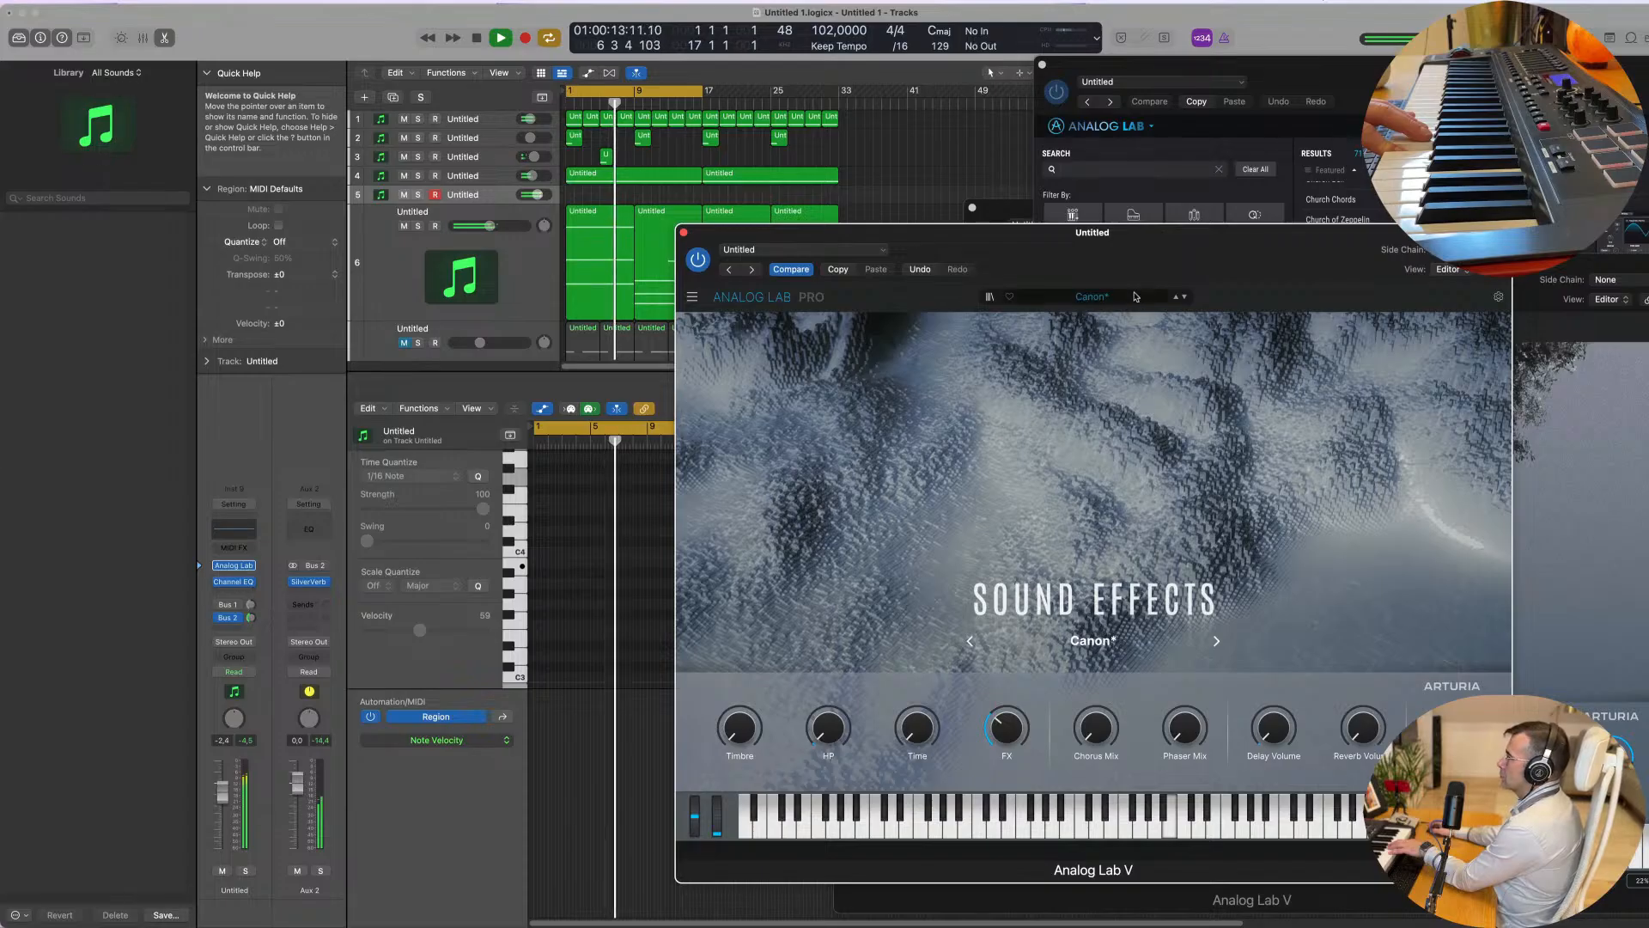
Step: Lower track 5's volume to -10.2 dB and open the track's Channel EQ
left_click_drag(1233, 247, 1166, 253)
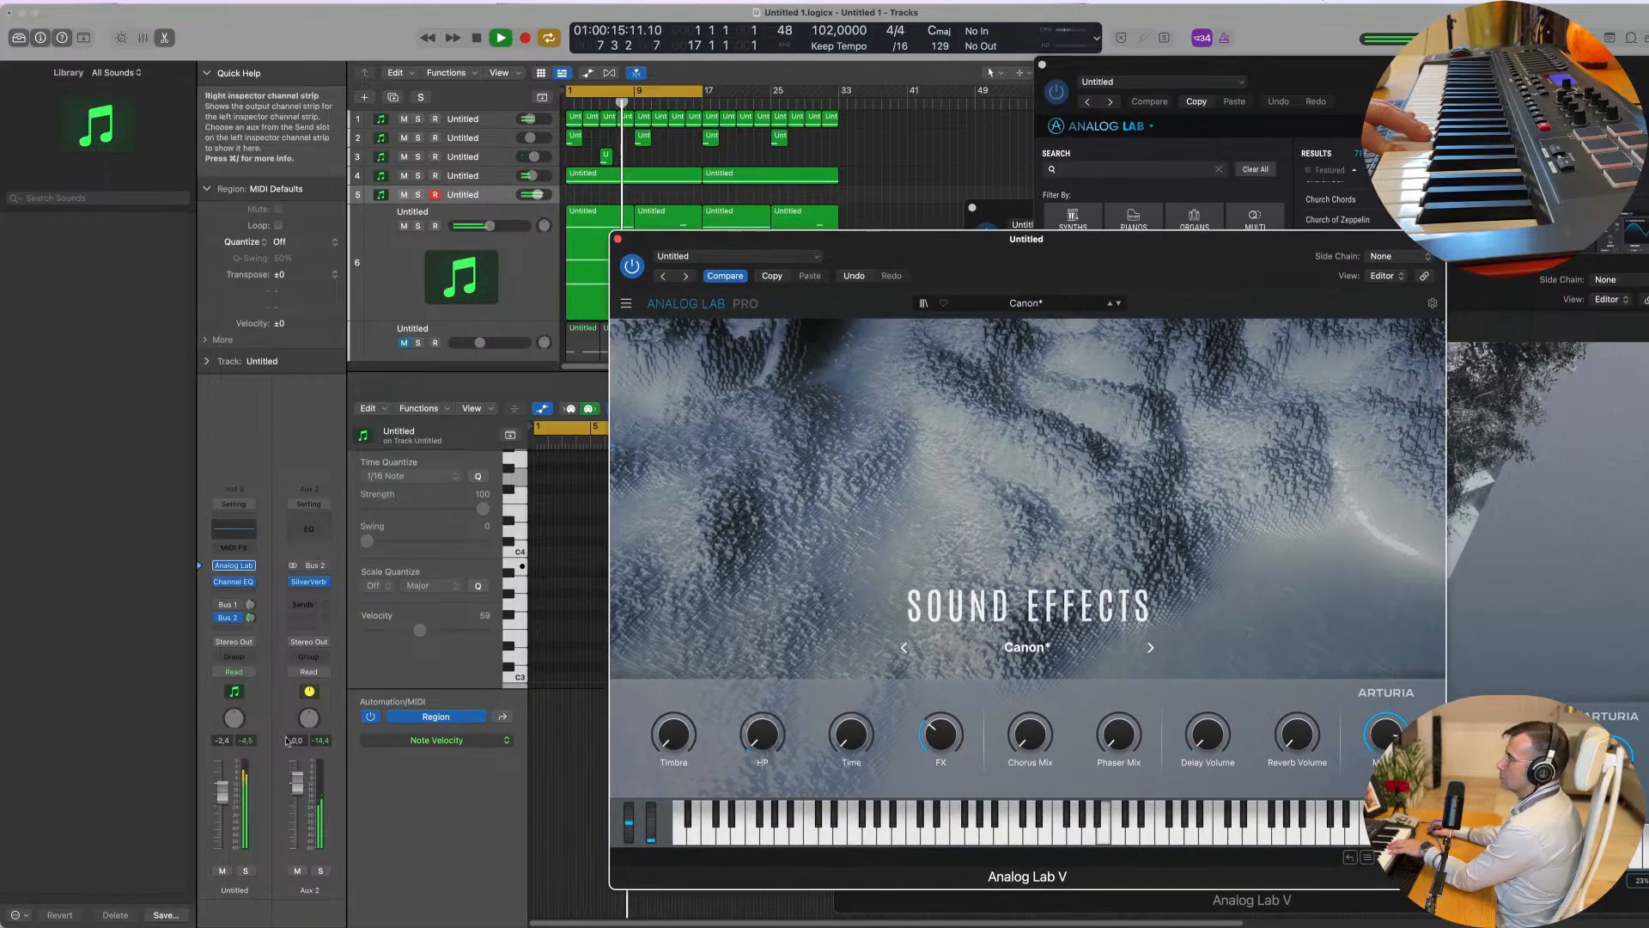
left_click_drag(222, 816, 222, 814)
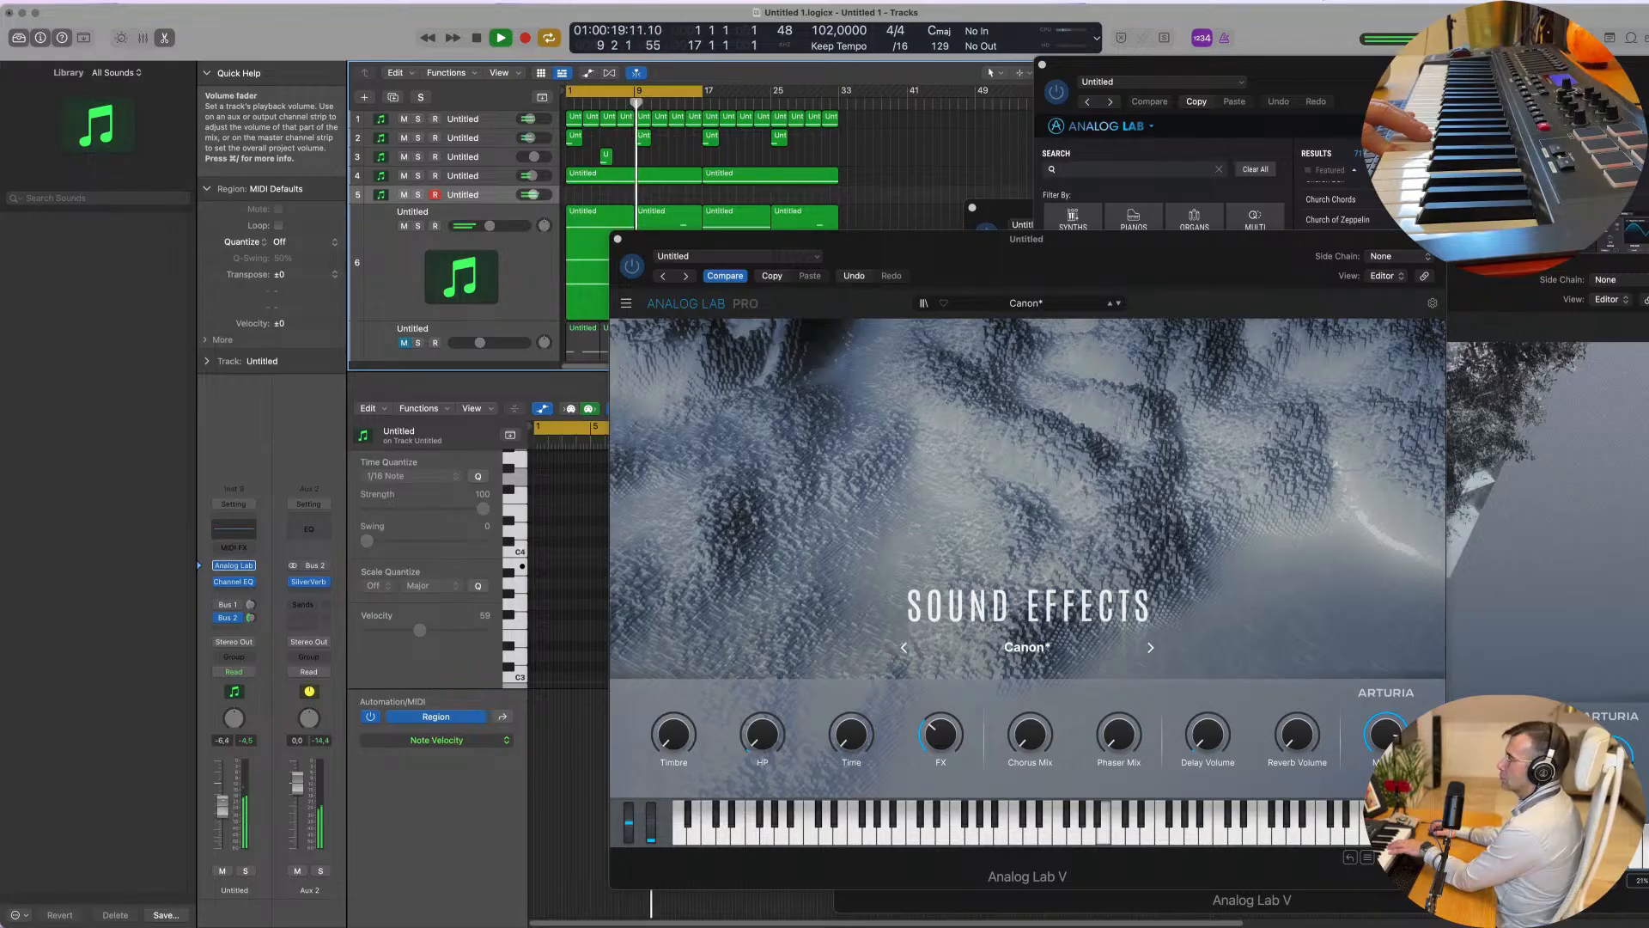
left_click(233, 581)
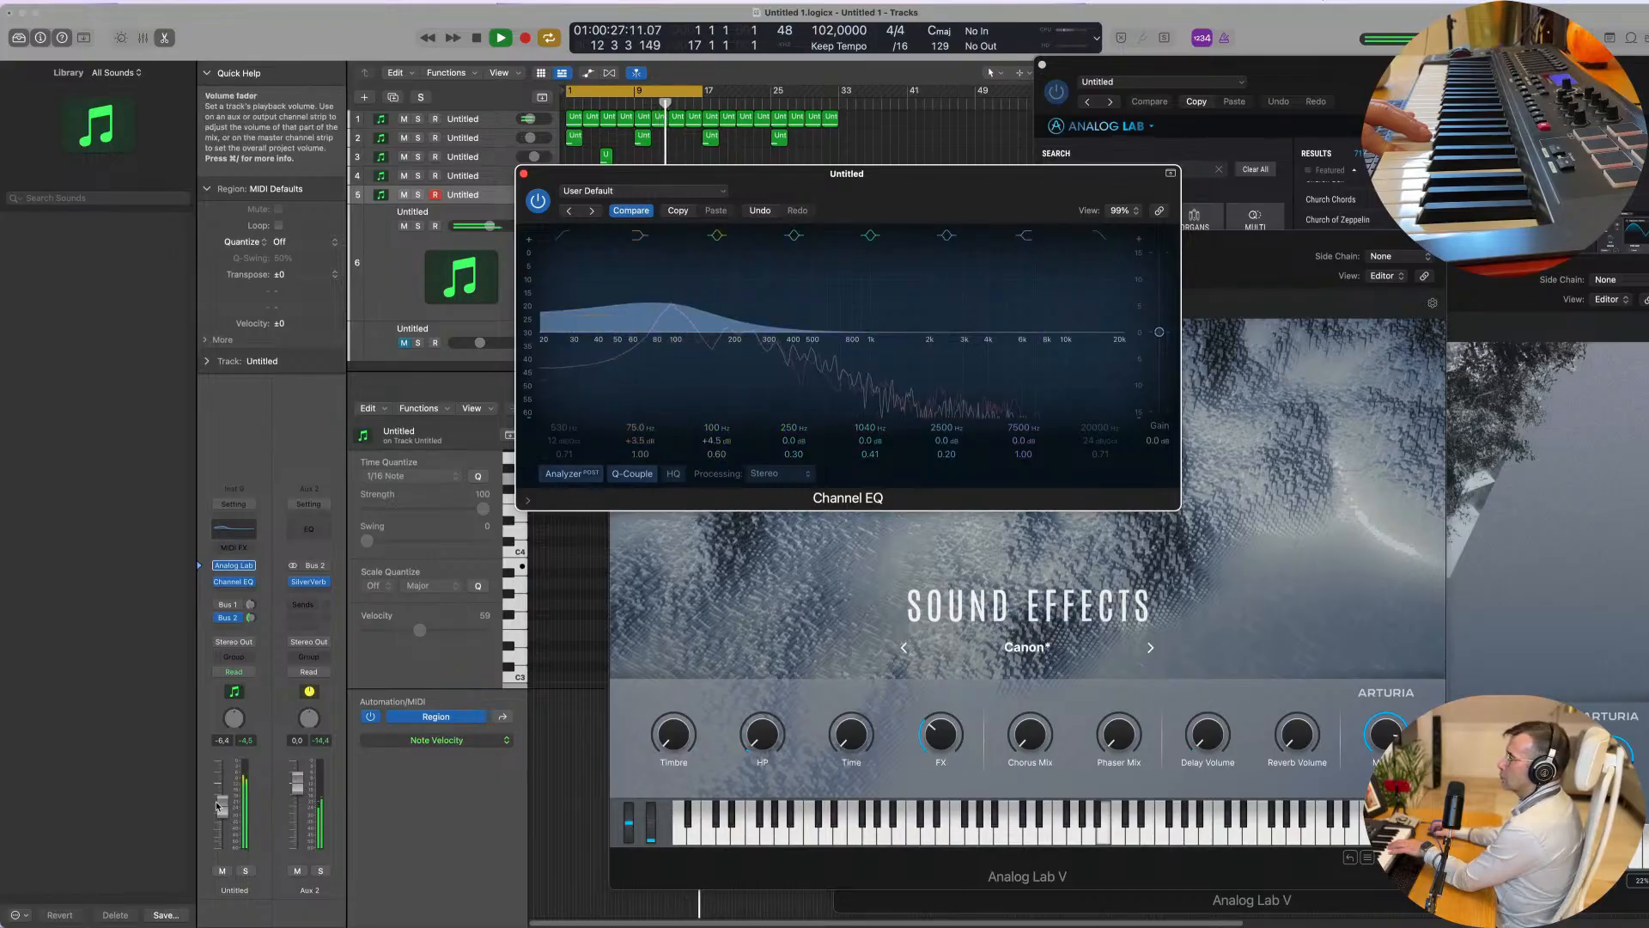
left_click_drag(221, 827, 222, 832)
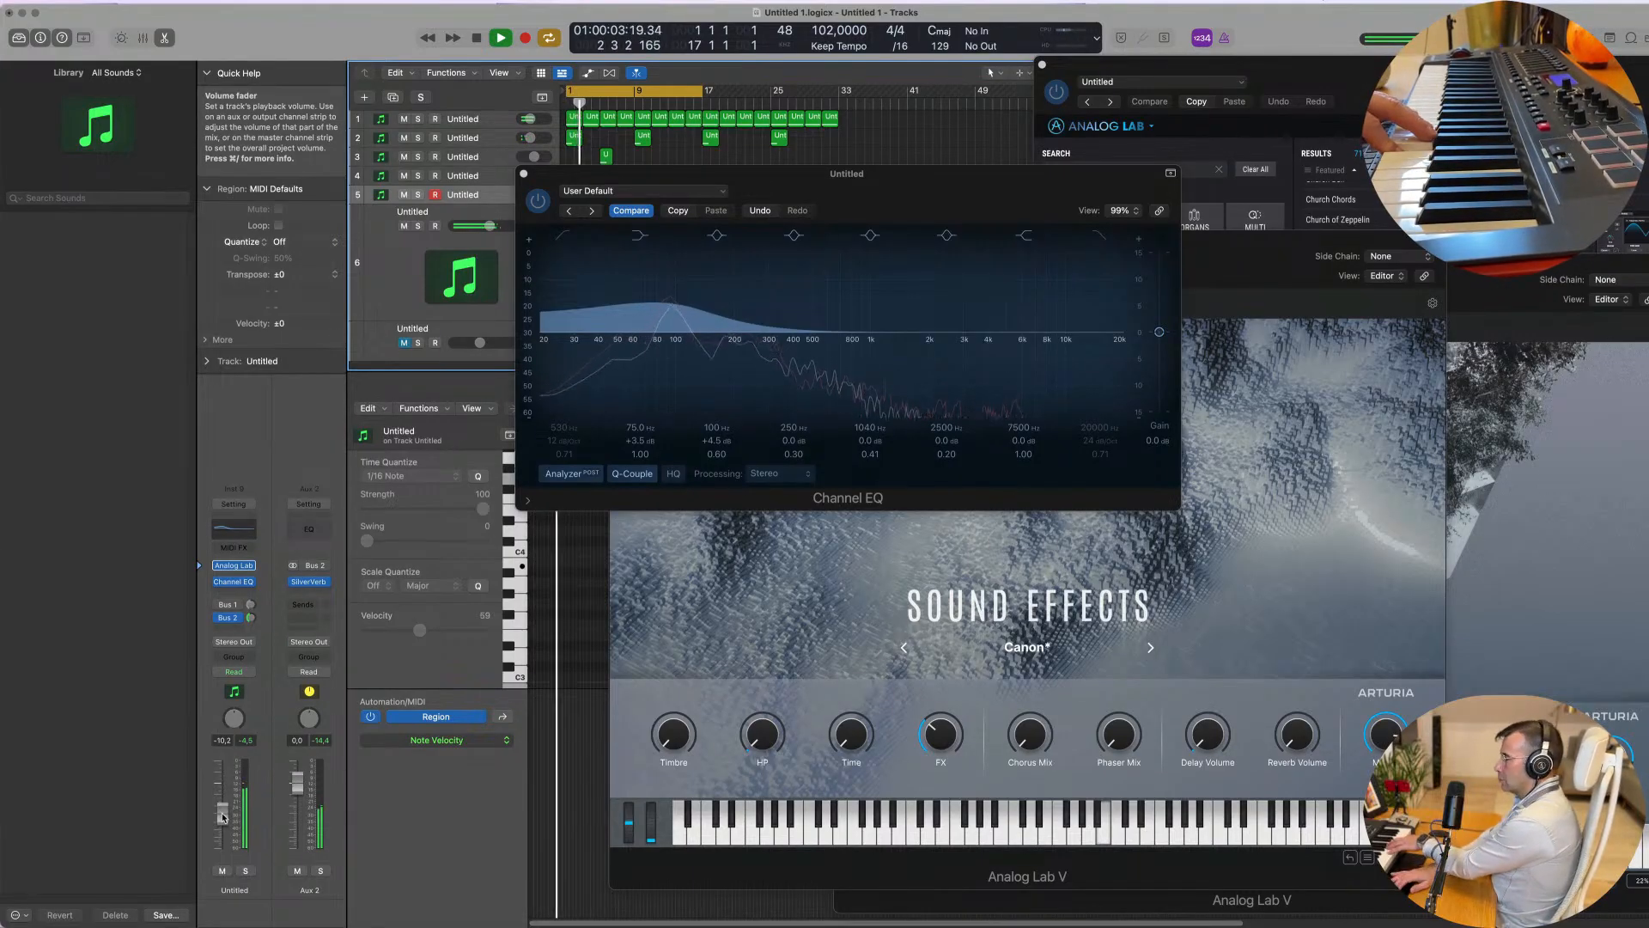
Step: Record a MIDI take of the Canon sound on track 5 and move the Channel EQ window off the arrangement
key("r")
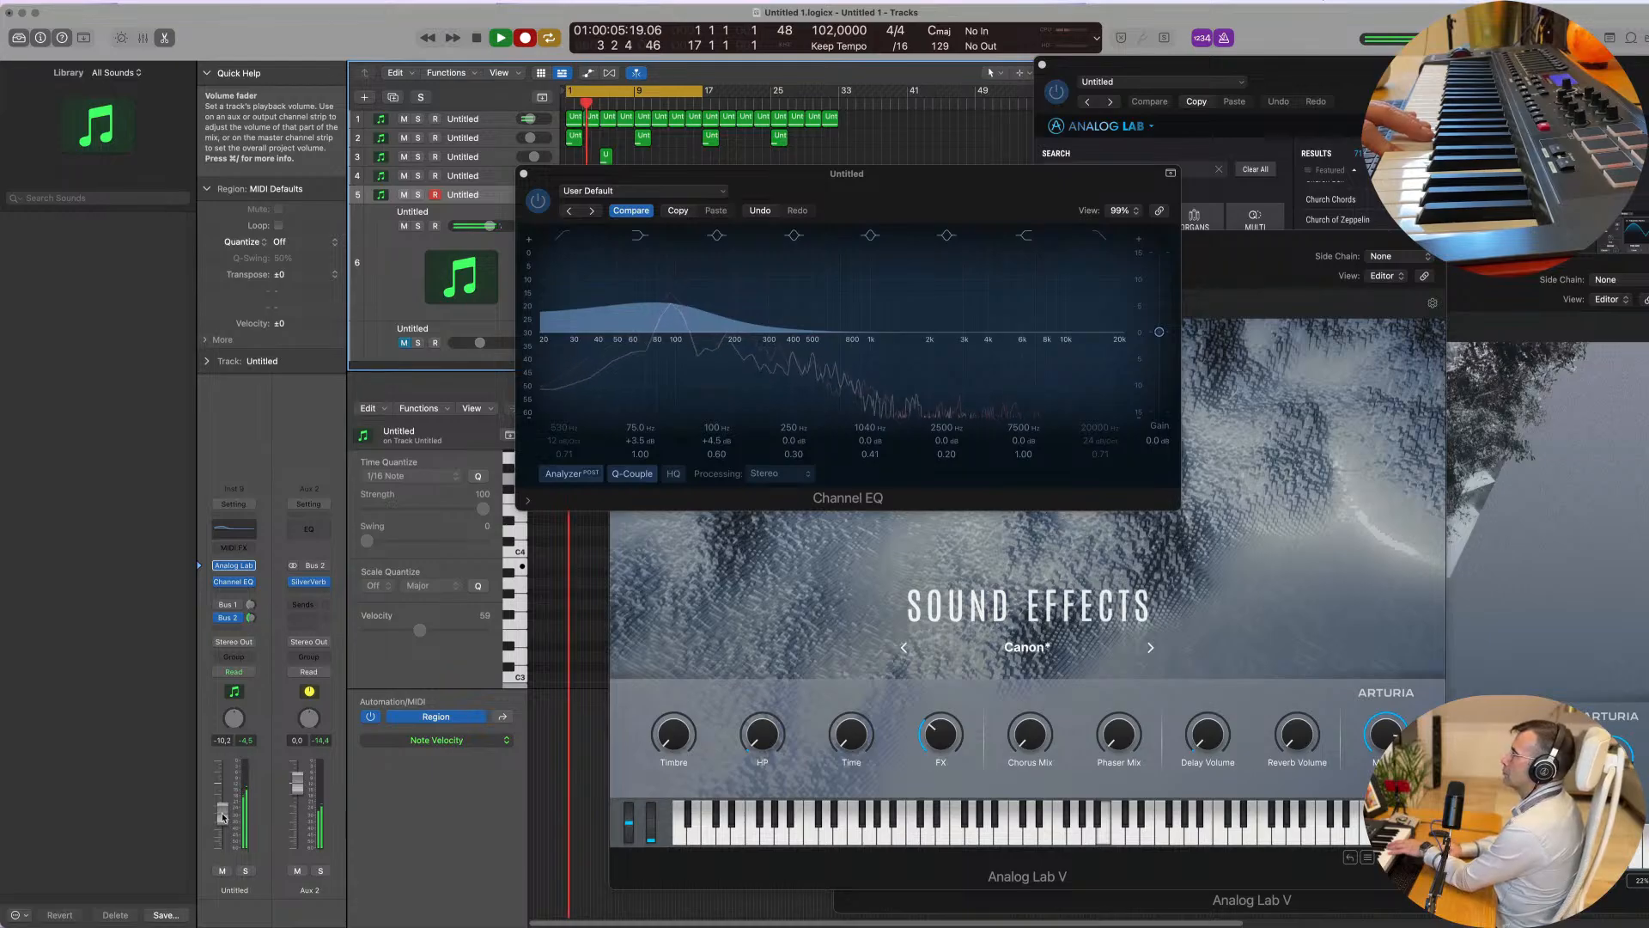
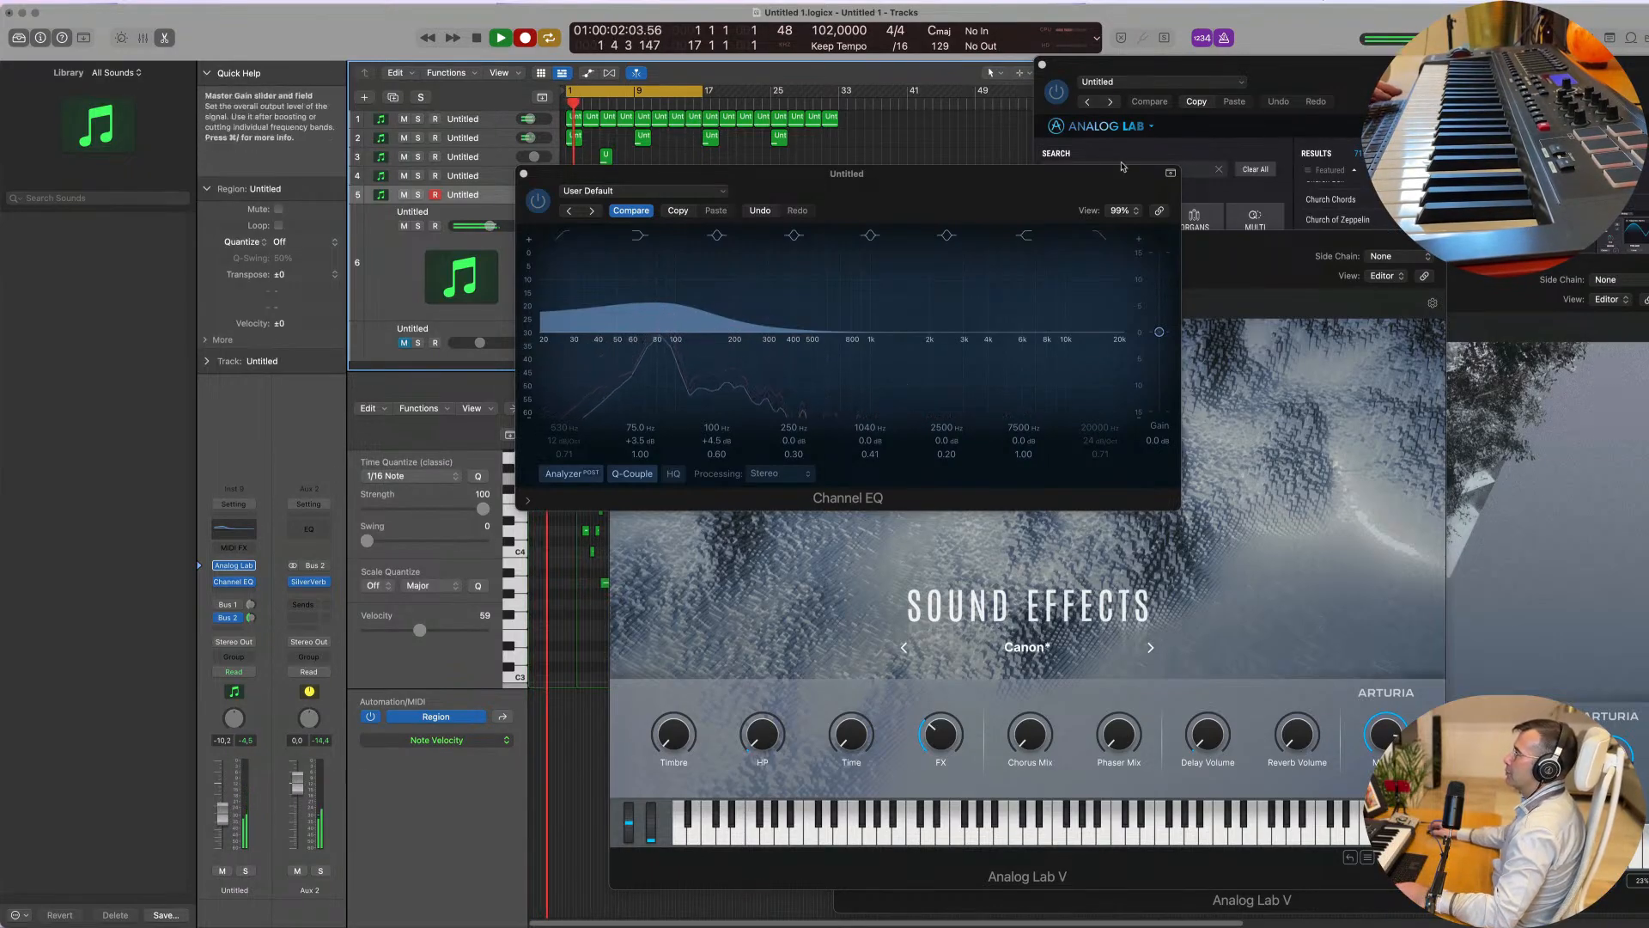
left_click_drag(670, 174, 1361, 239)
key("space")
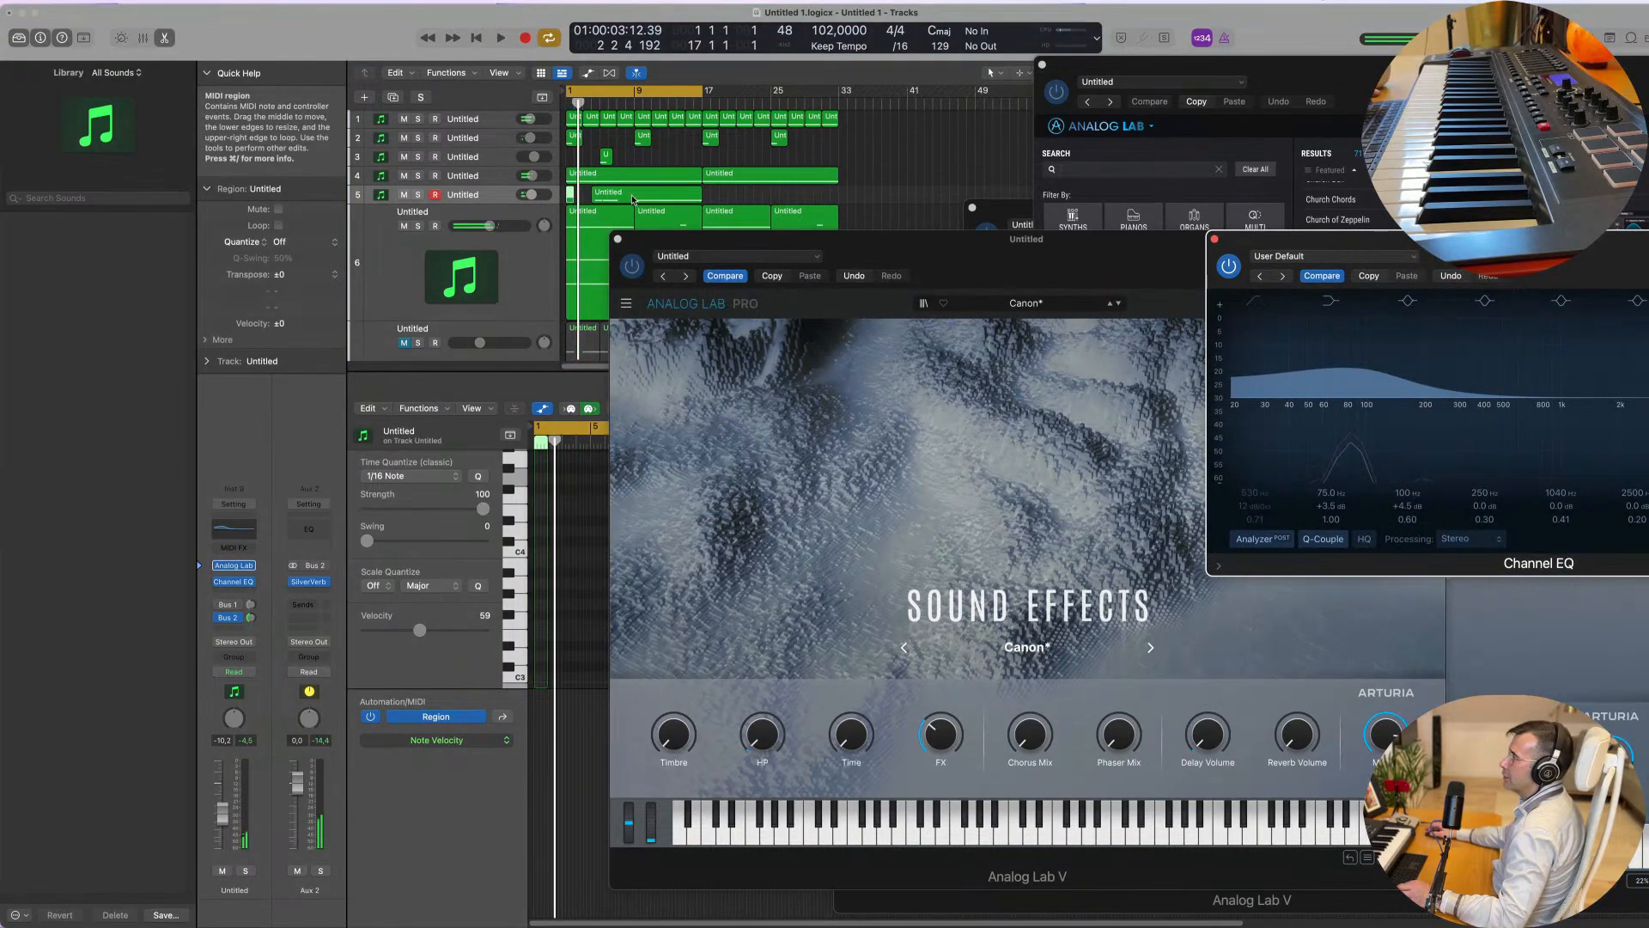
Step: Split track 5's long recorded region at bar 9, splitting the crossing notes, and delete the pieces before bar 9
double_click(634, 200, "super")
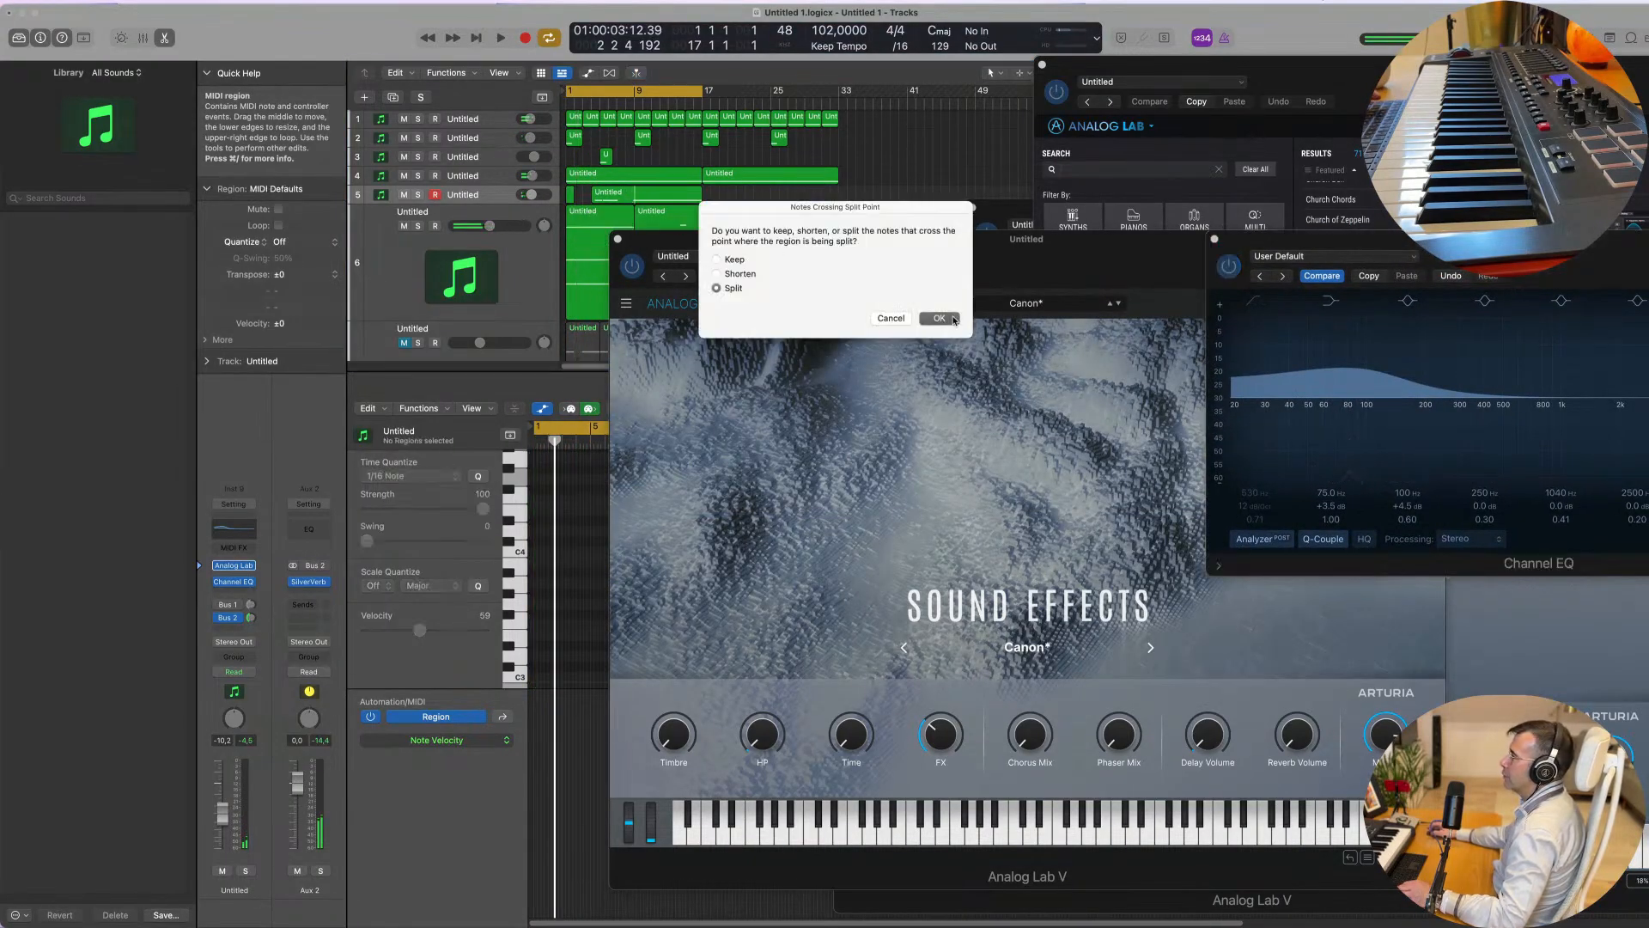
left_click(939, 318)
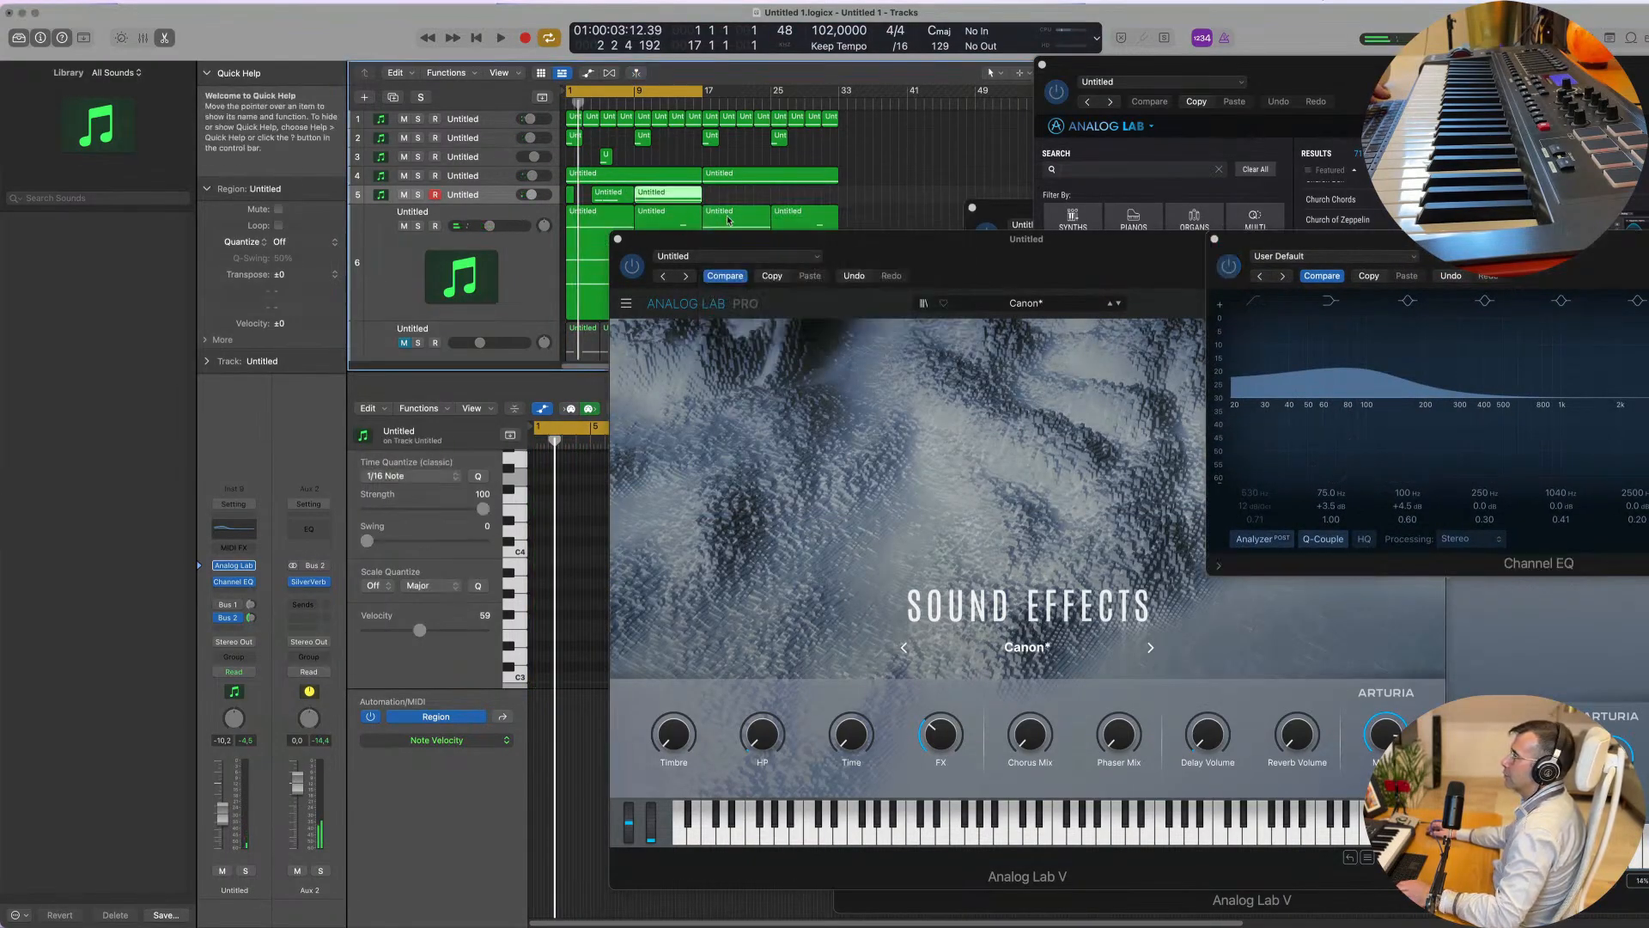
key("Delete")
left_click(571, 197)
key("Delete")
Step: Move track 5's remaining region to start at bar 1 and play it back
left_click(660, 197)
left_click_drag(661, 198, 591, 198)
key("space")
left_click_drag(865, 248, 1311, 416)
Step: Open track 5's region in the Piano Roll, select all its notes, and bring the Canon instrument window back into view
double_click(603, 197)
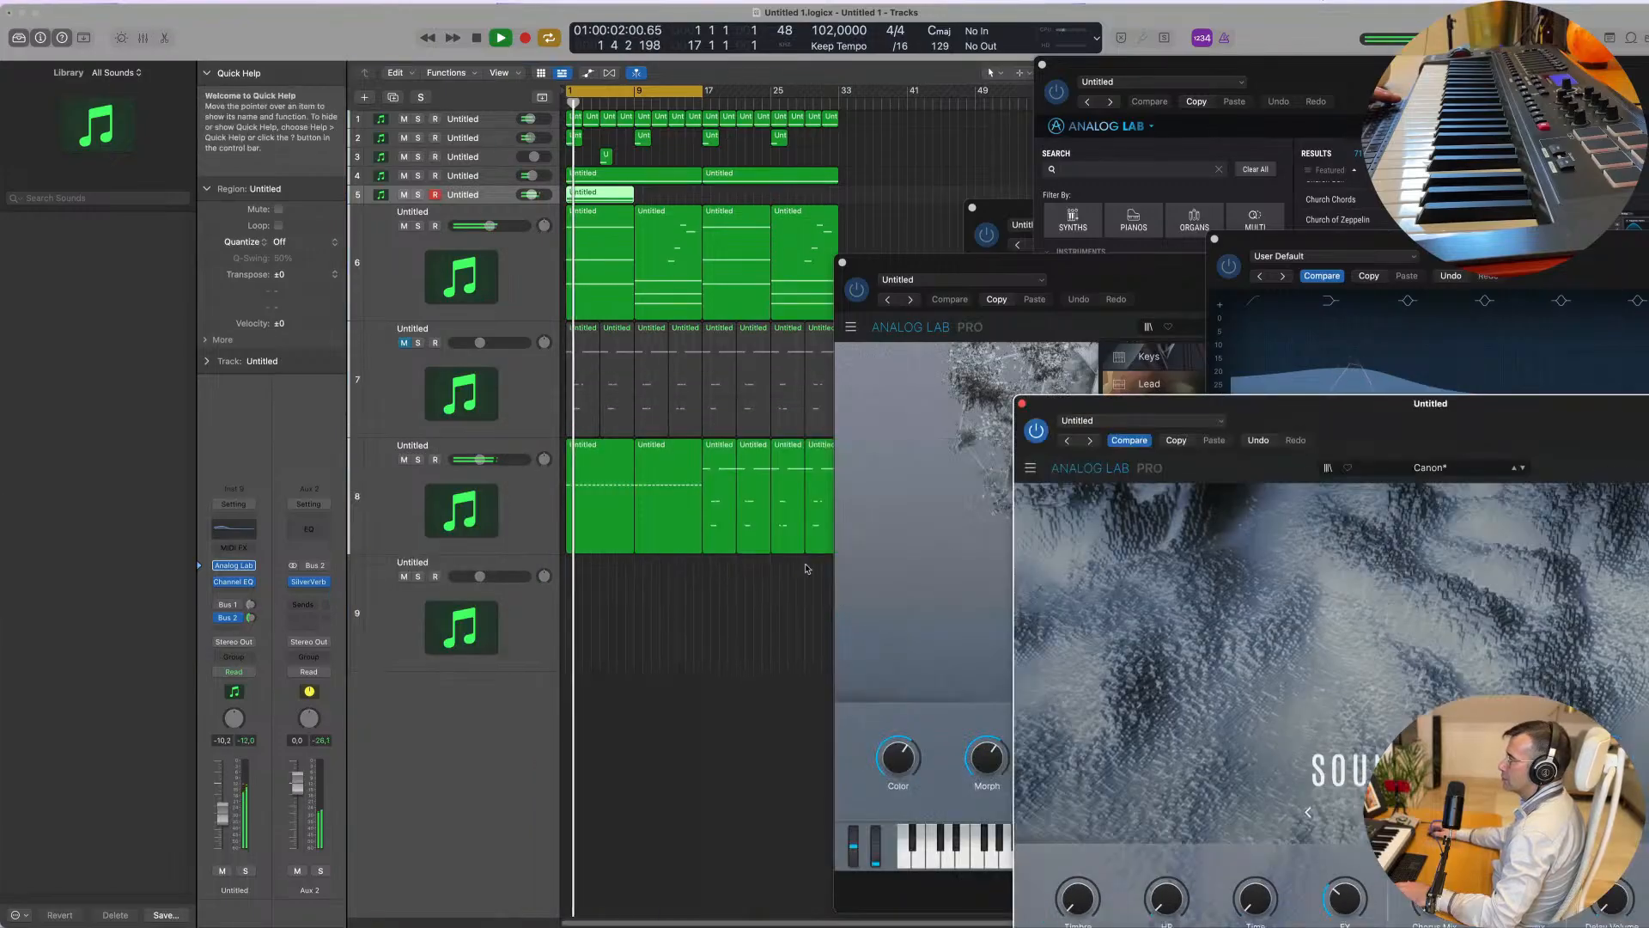
double_click(609, 198)
key("super+a")
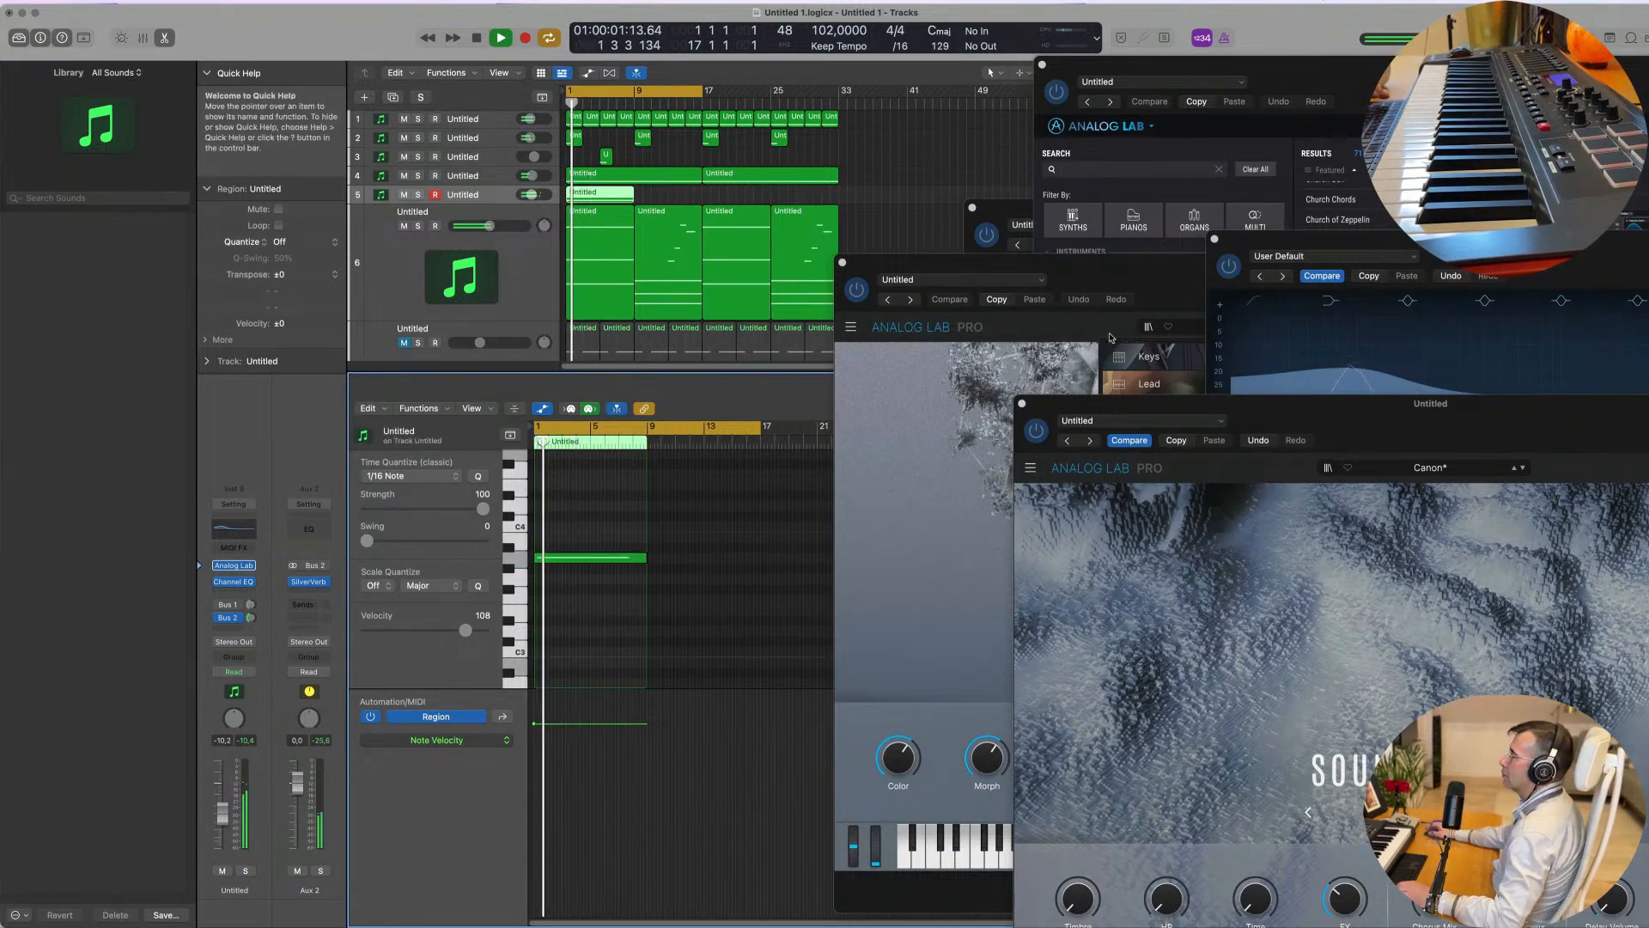
left_click_drag(1381, 406, 1146, 215)
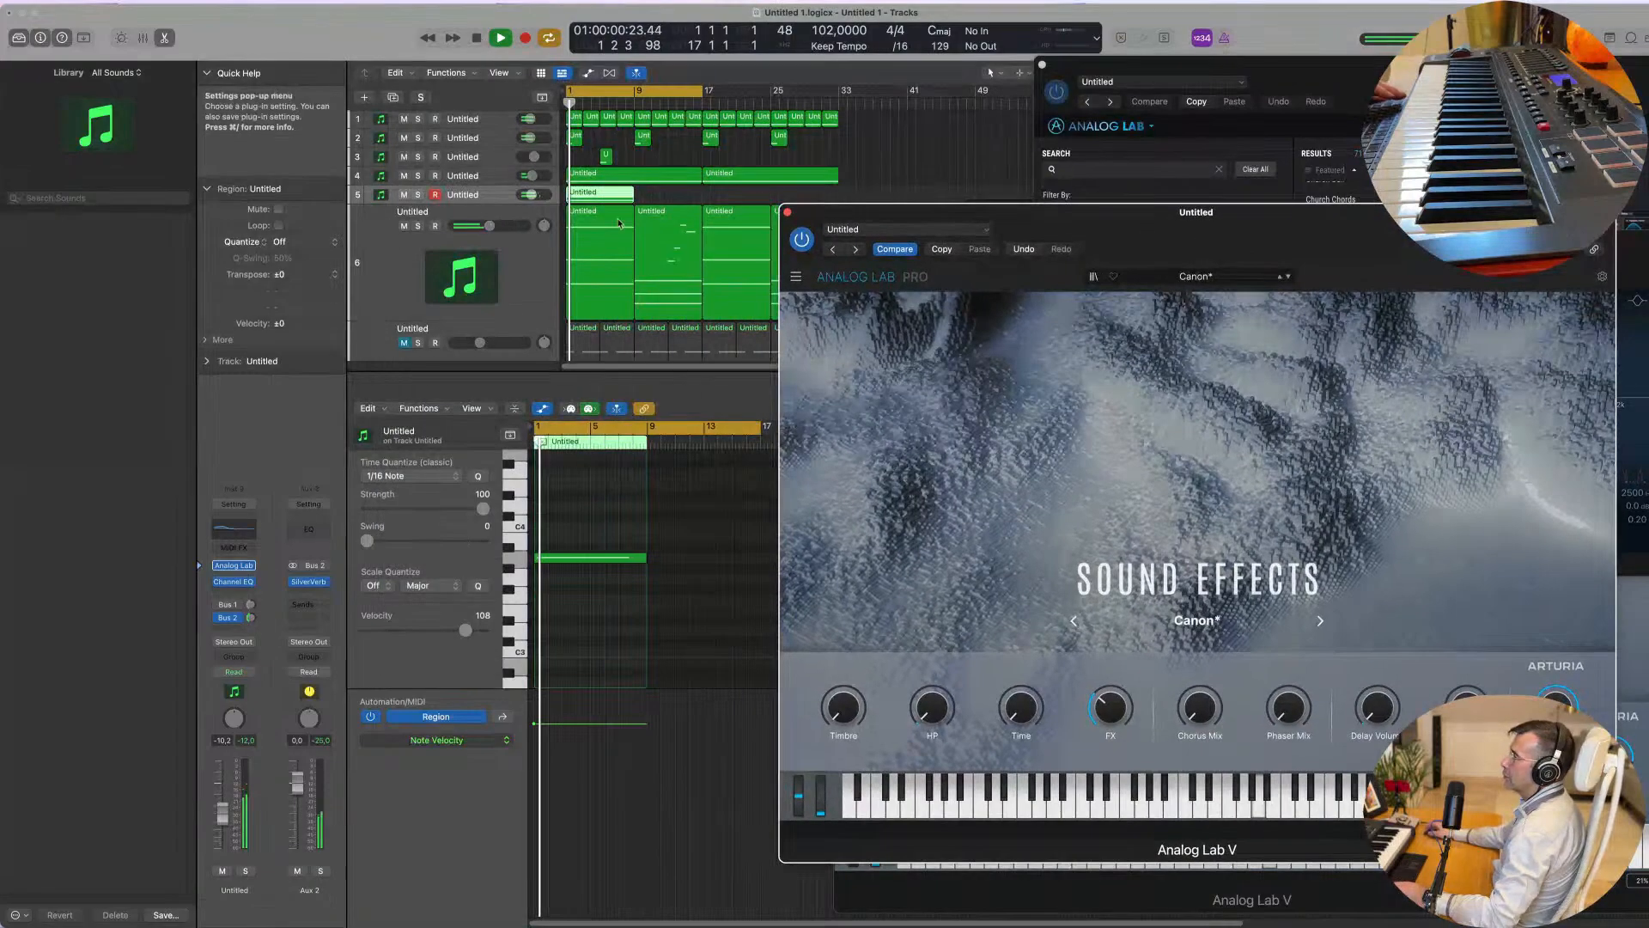
Step: Mute tracks 1, 2 and 3 and restart playback
left_click(403, 139)
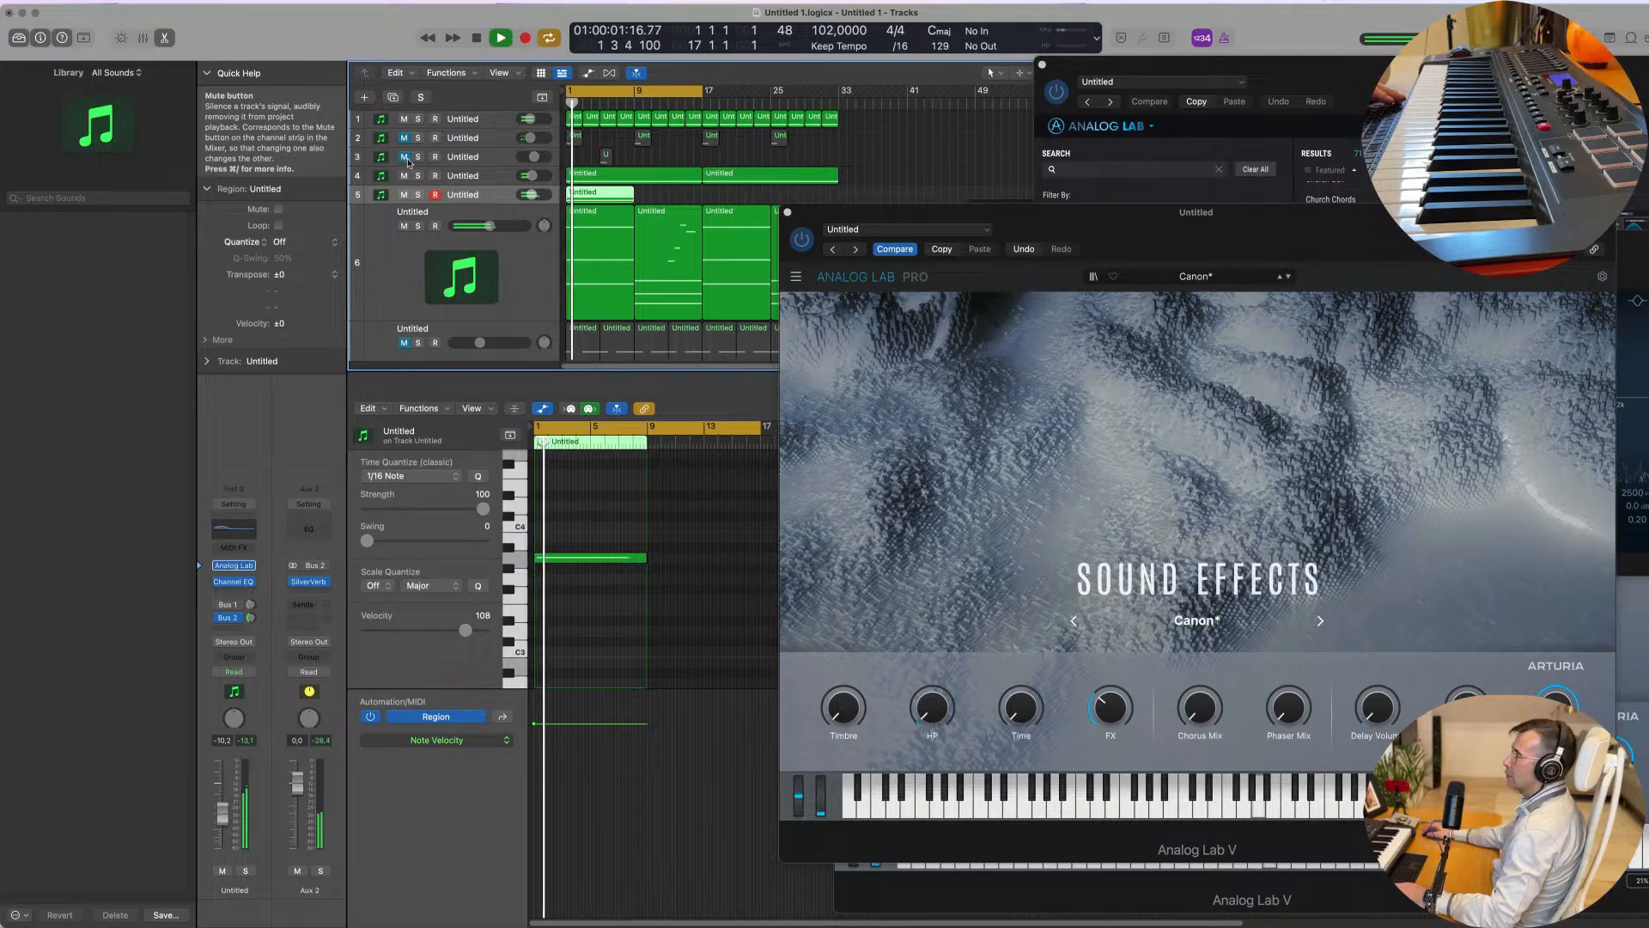
left_click(404, 118)
key("space")
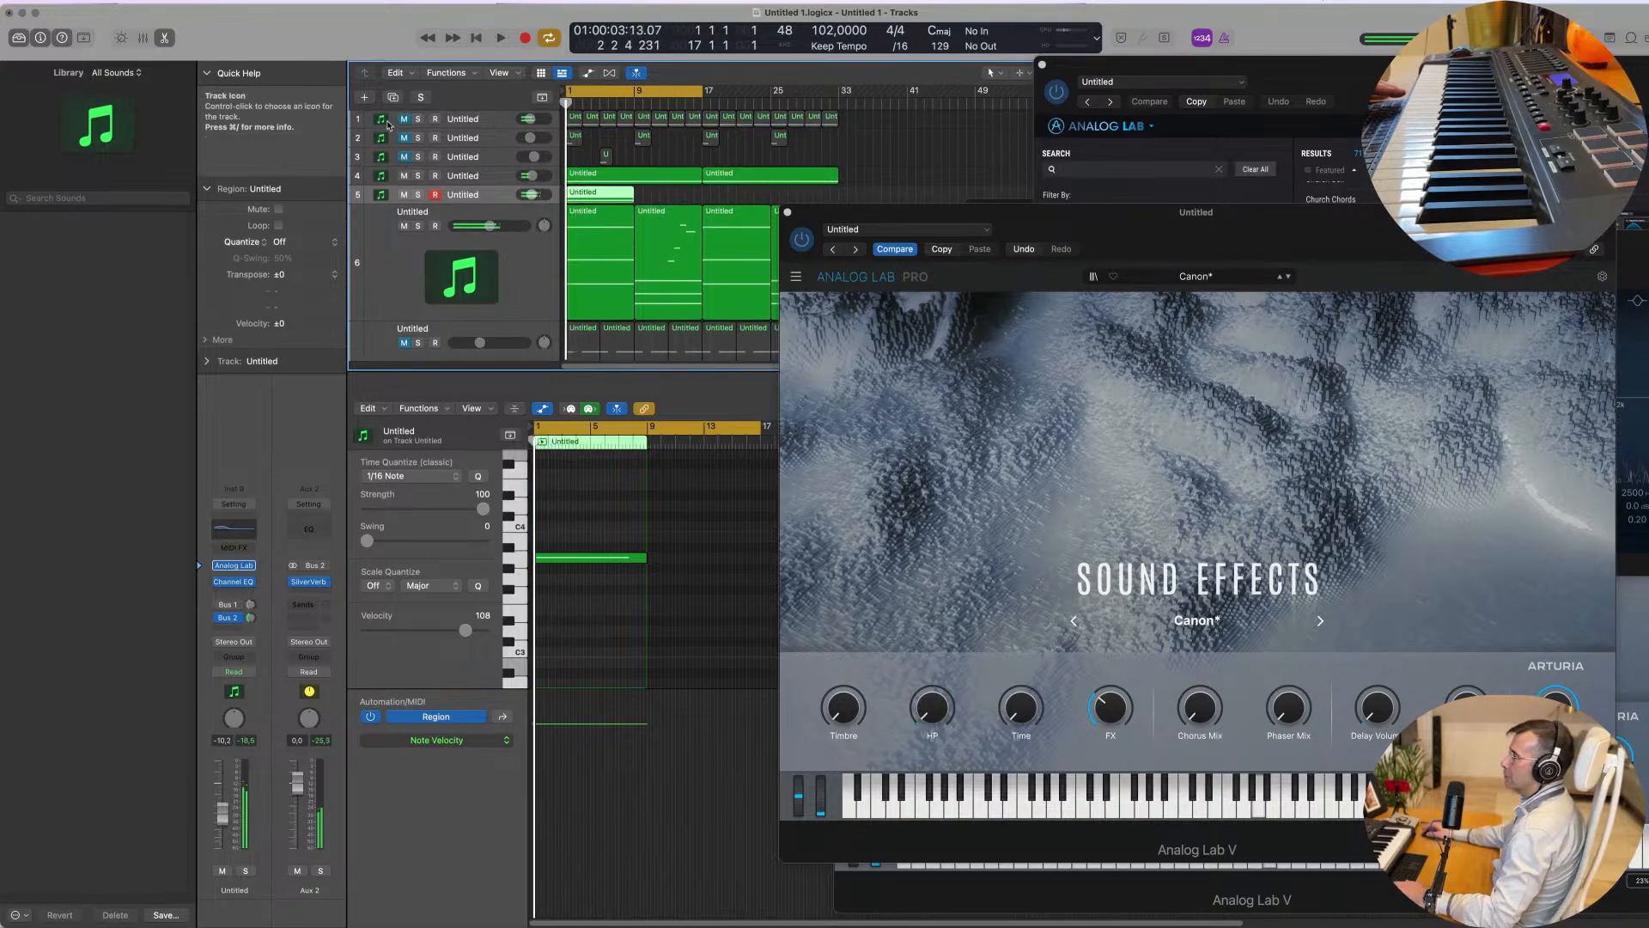
key("space")
Step: Try Canon's Phaser Mix, add a small amount of Delay Volume, and close track 5's Analog Lab window
left_click_drag(1012, 212, 932, 179)
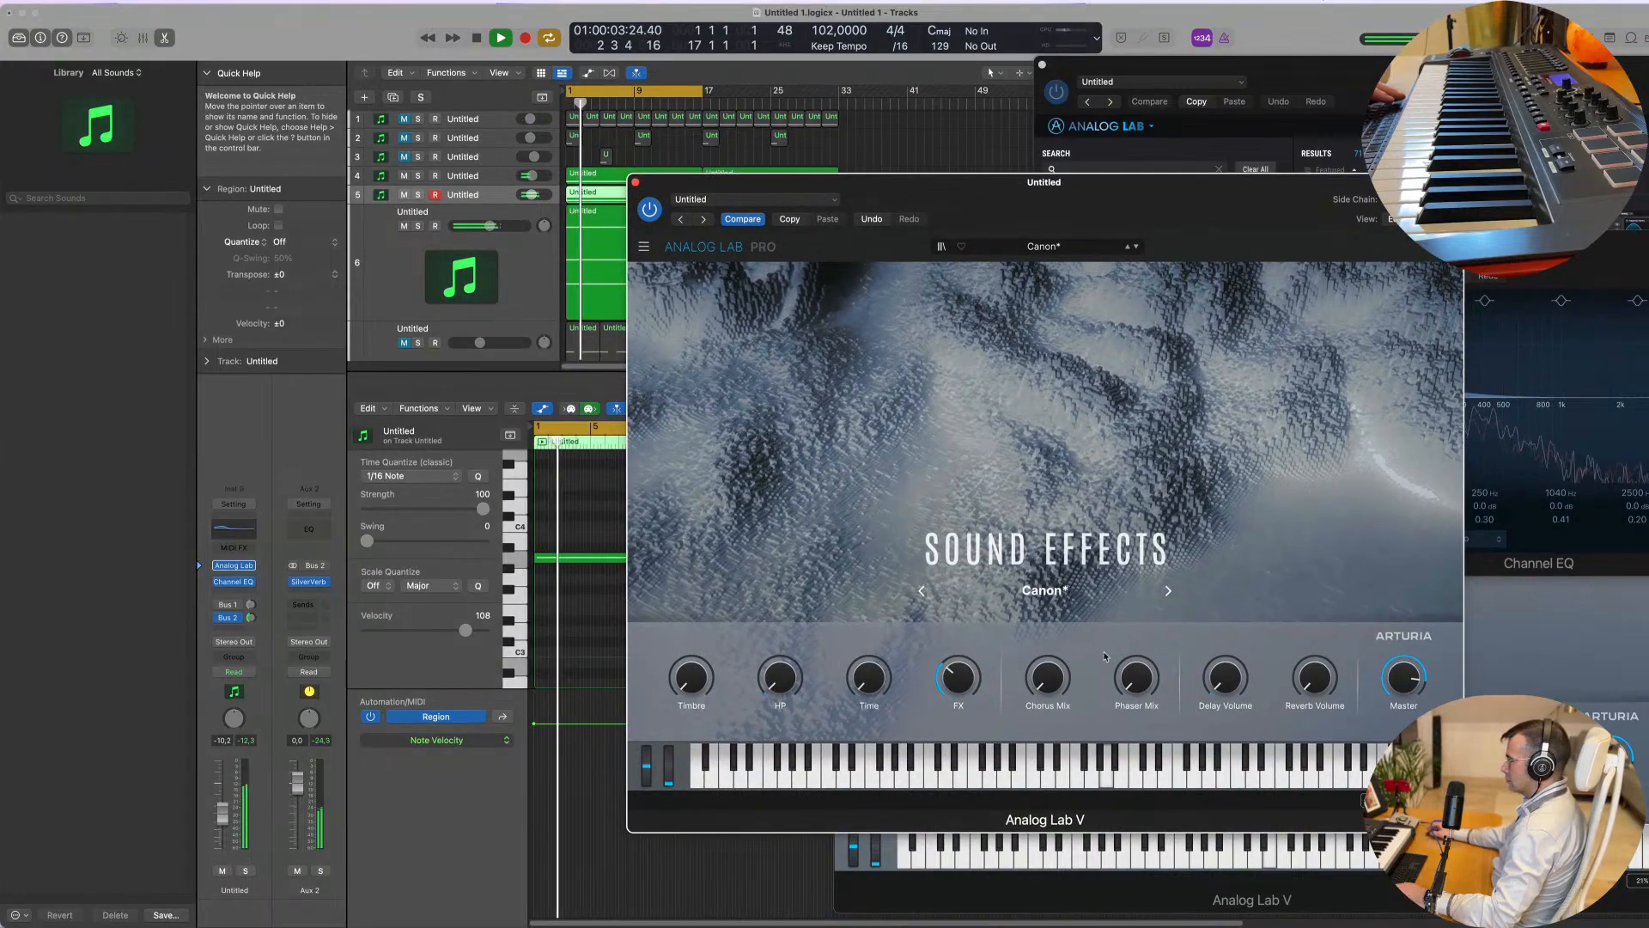
left_click_drag(1146, 684, 1146, 722)
left_click_drag(1225, 685, 1225, 674)
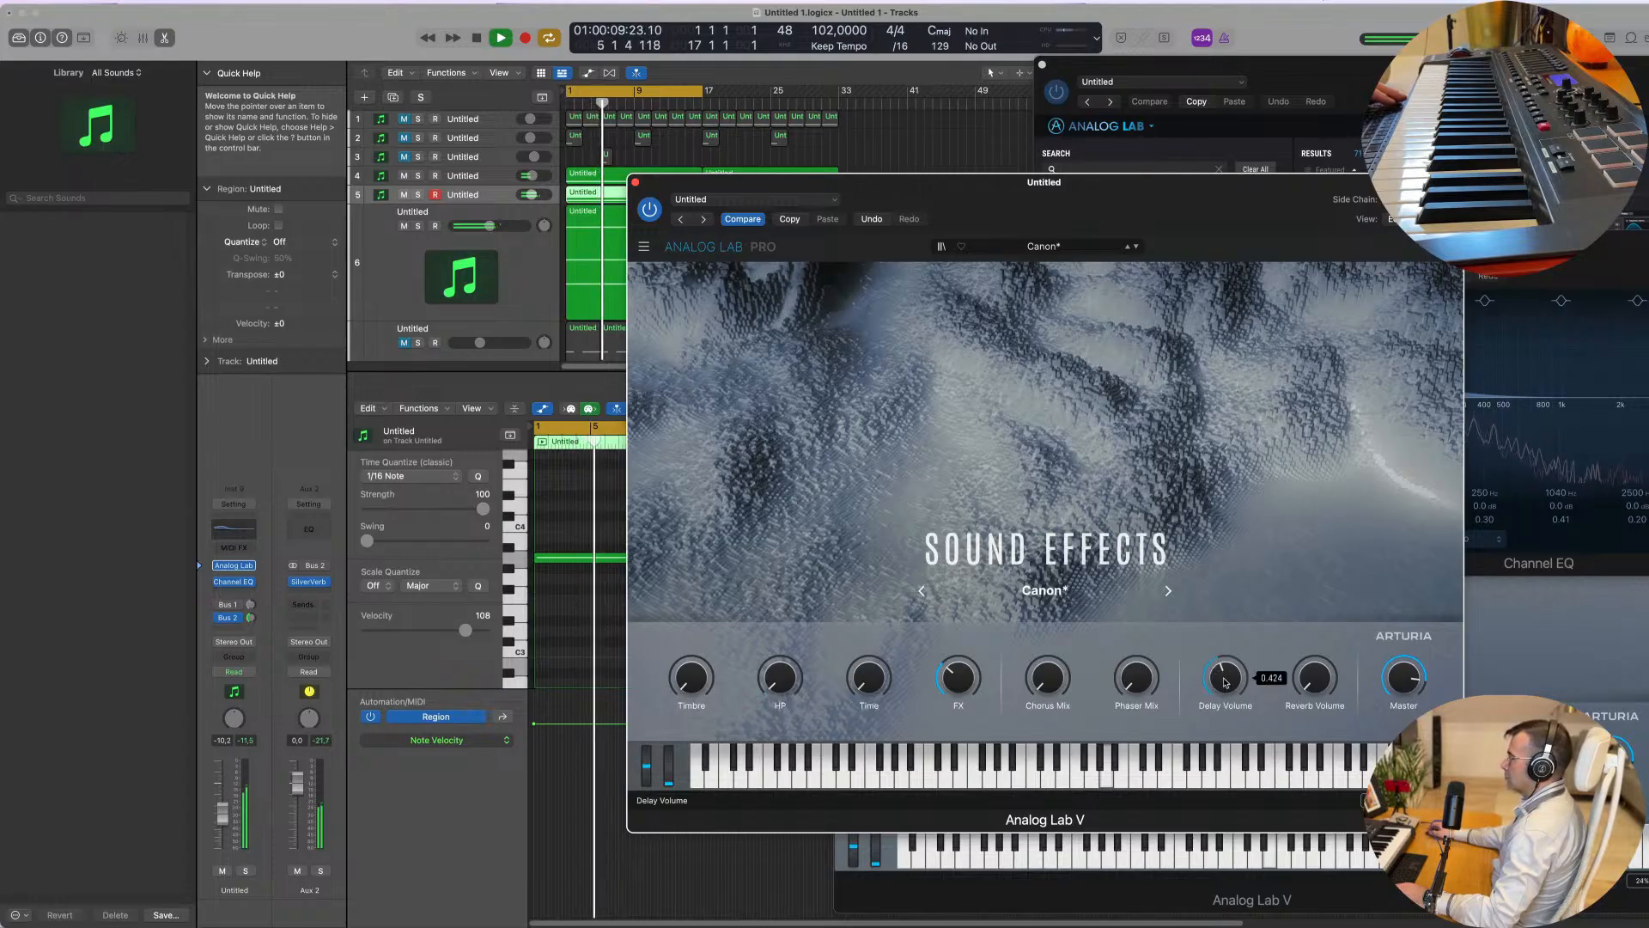
left_click_drag(1225, 678, 1225, 709)
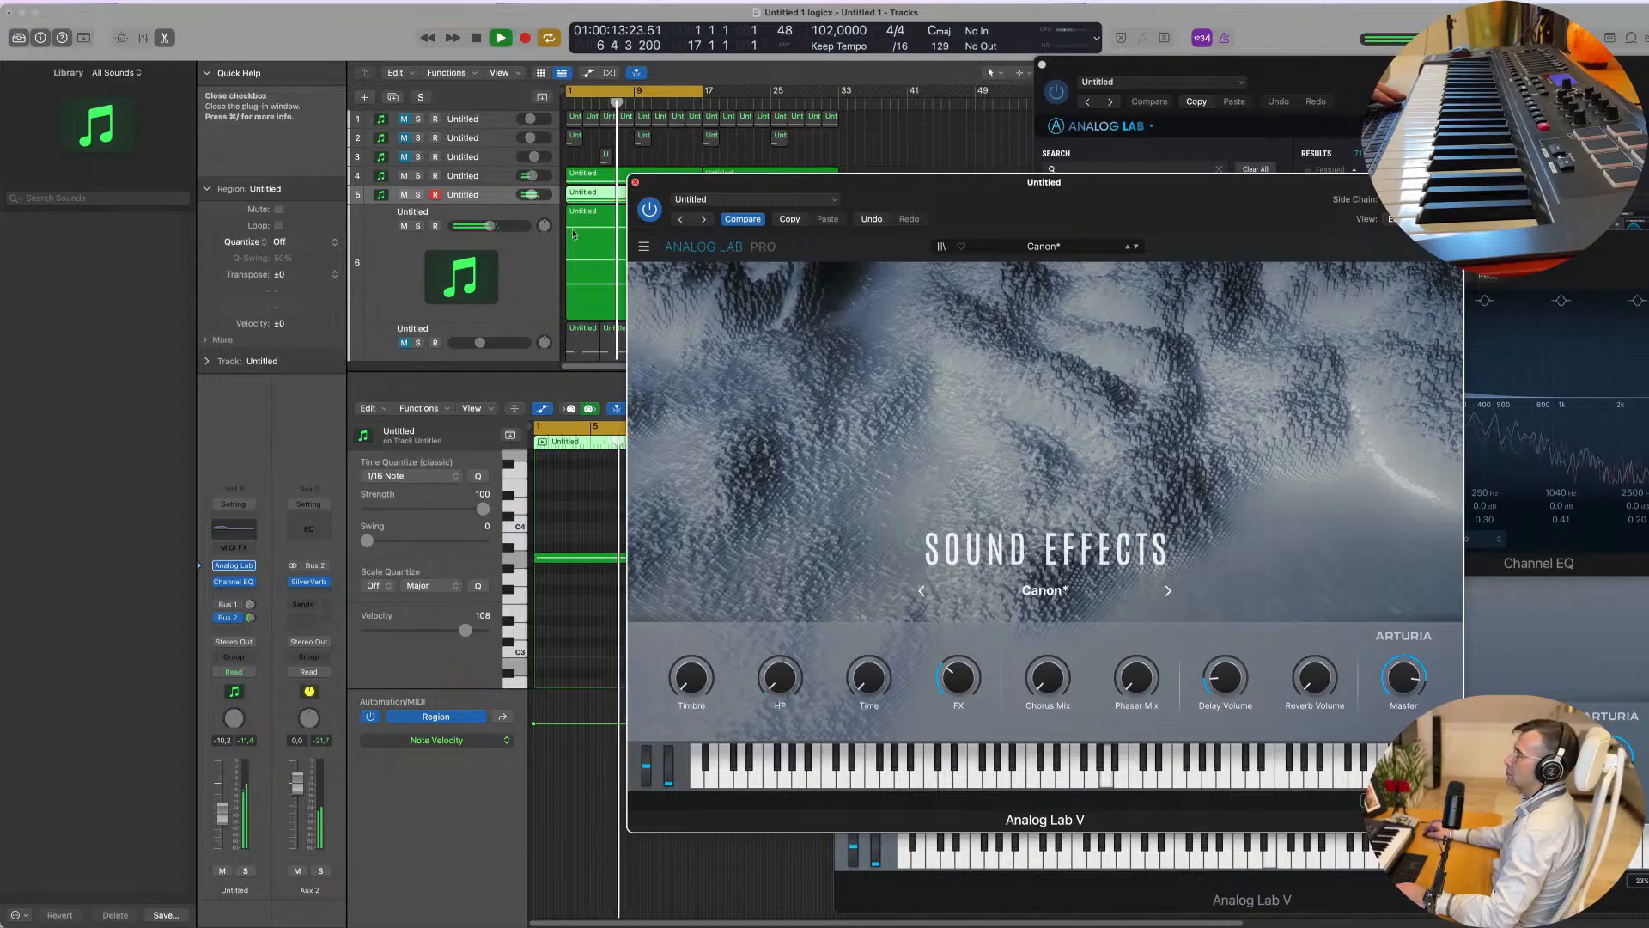
left_click(635, 182)
scroll(514, 273, "down", 5)
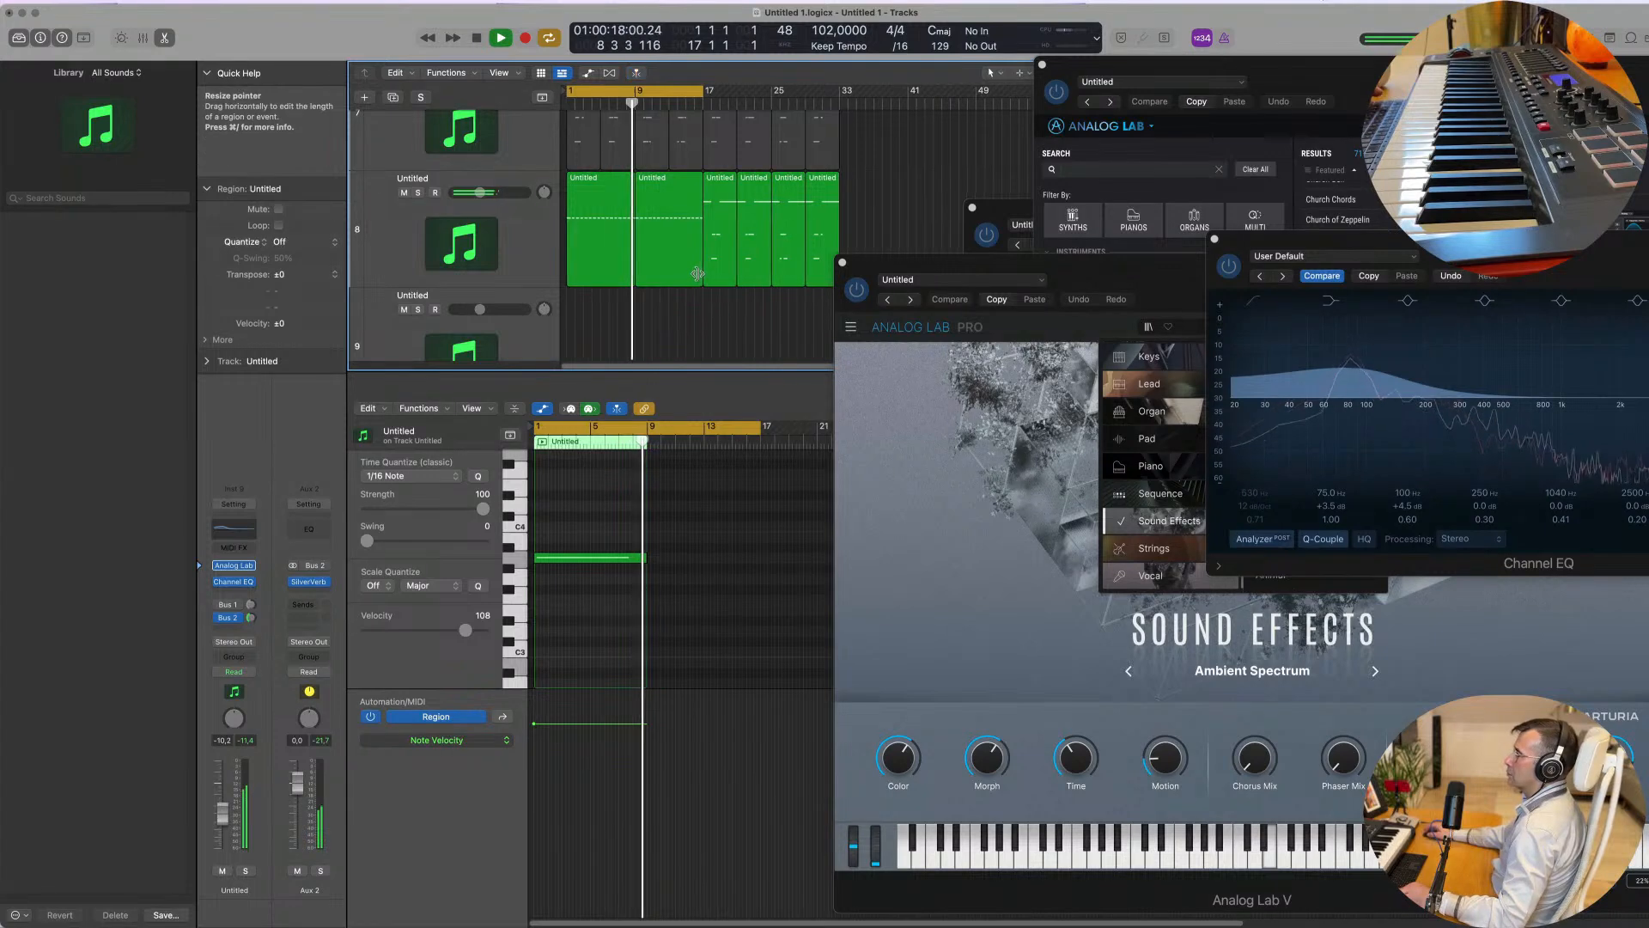
Step: Return to the start of the song and repeat track 5's eight-bar region once so it fills bars 1 to 17
key("super+Up")
key("super+Up")
key("super+Up")
key("super+Up")
key("super+Up")
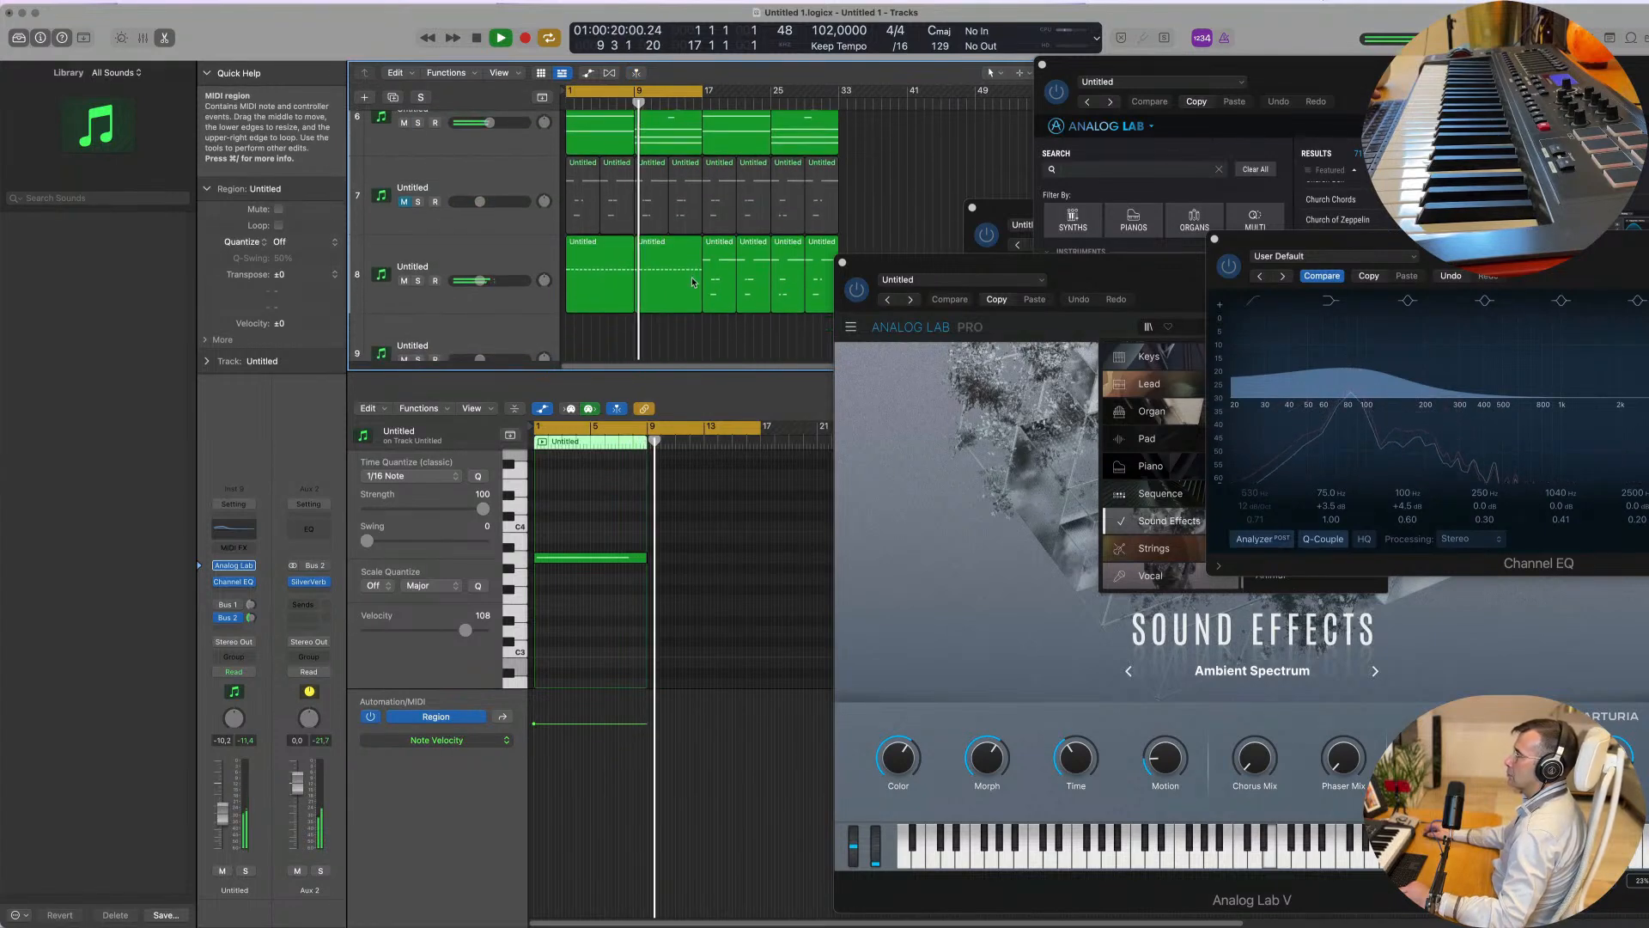
scroll(690, 282, "up", 3)
key("Return")
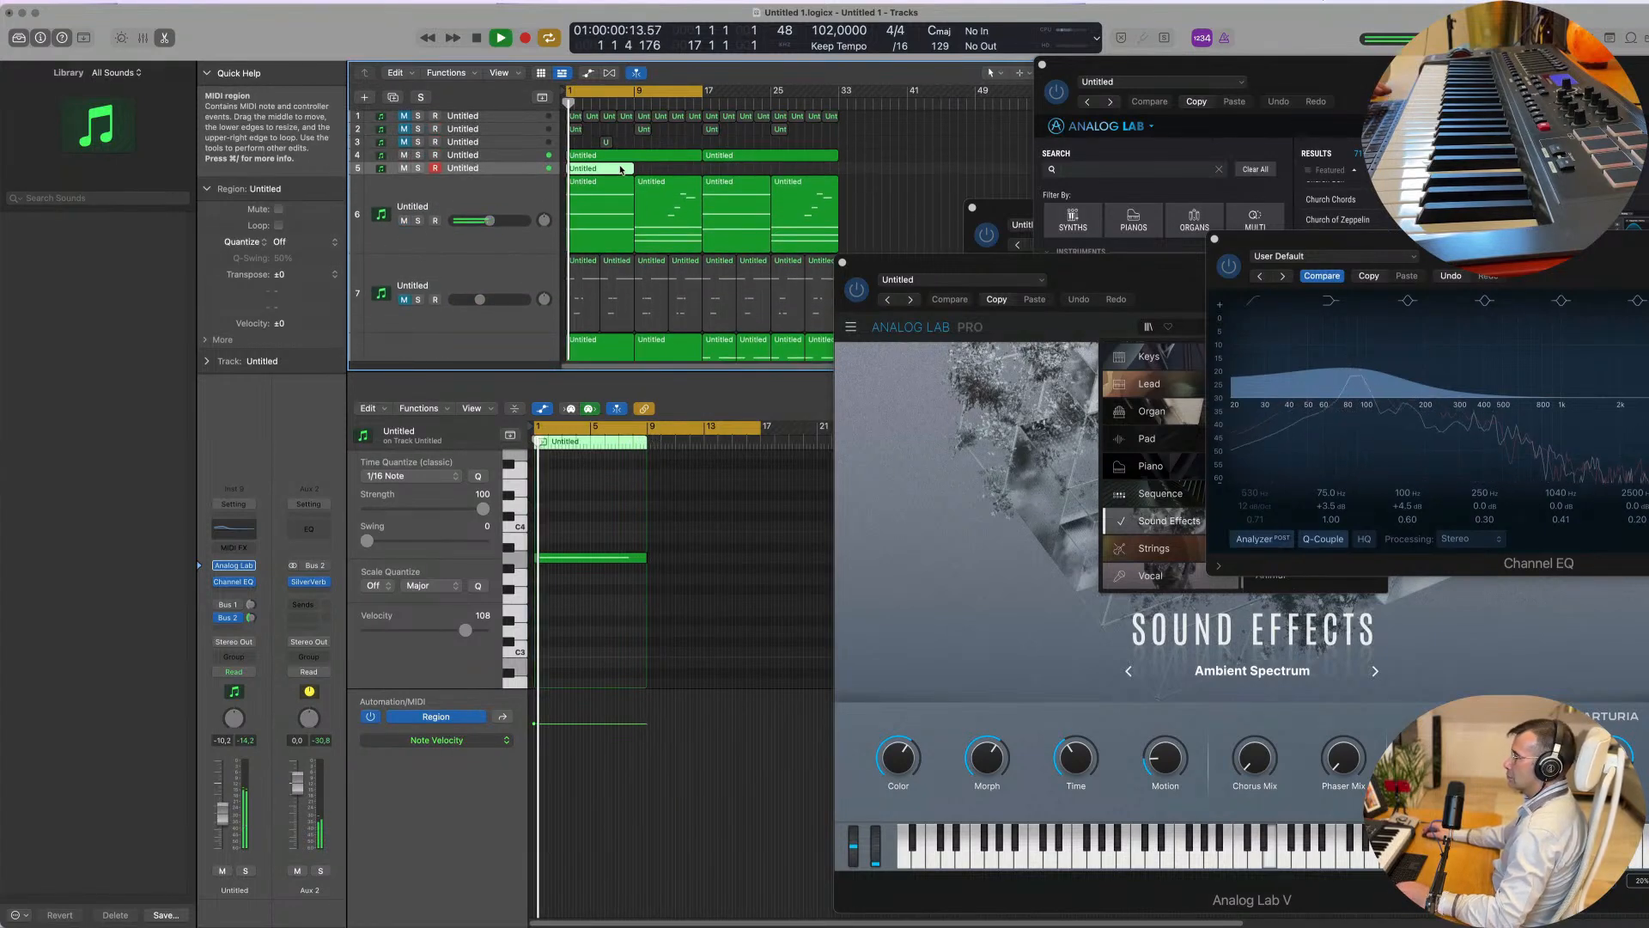
key("super+r")
left_click(882, 179)
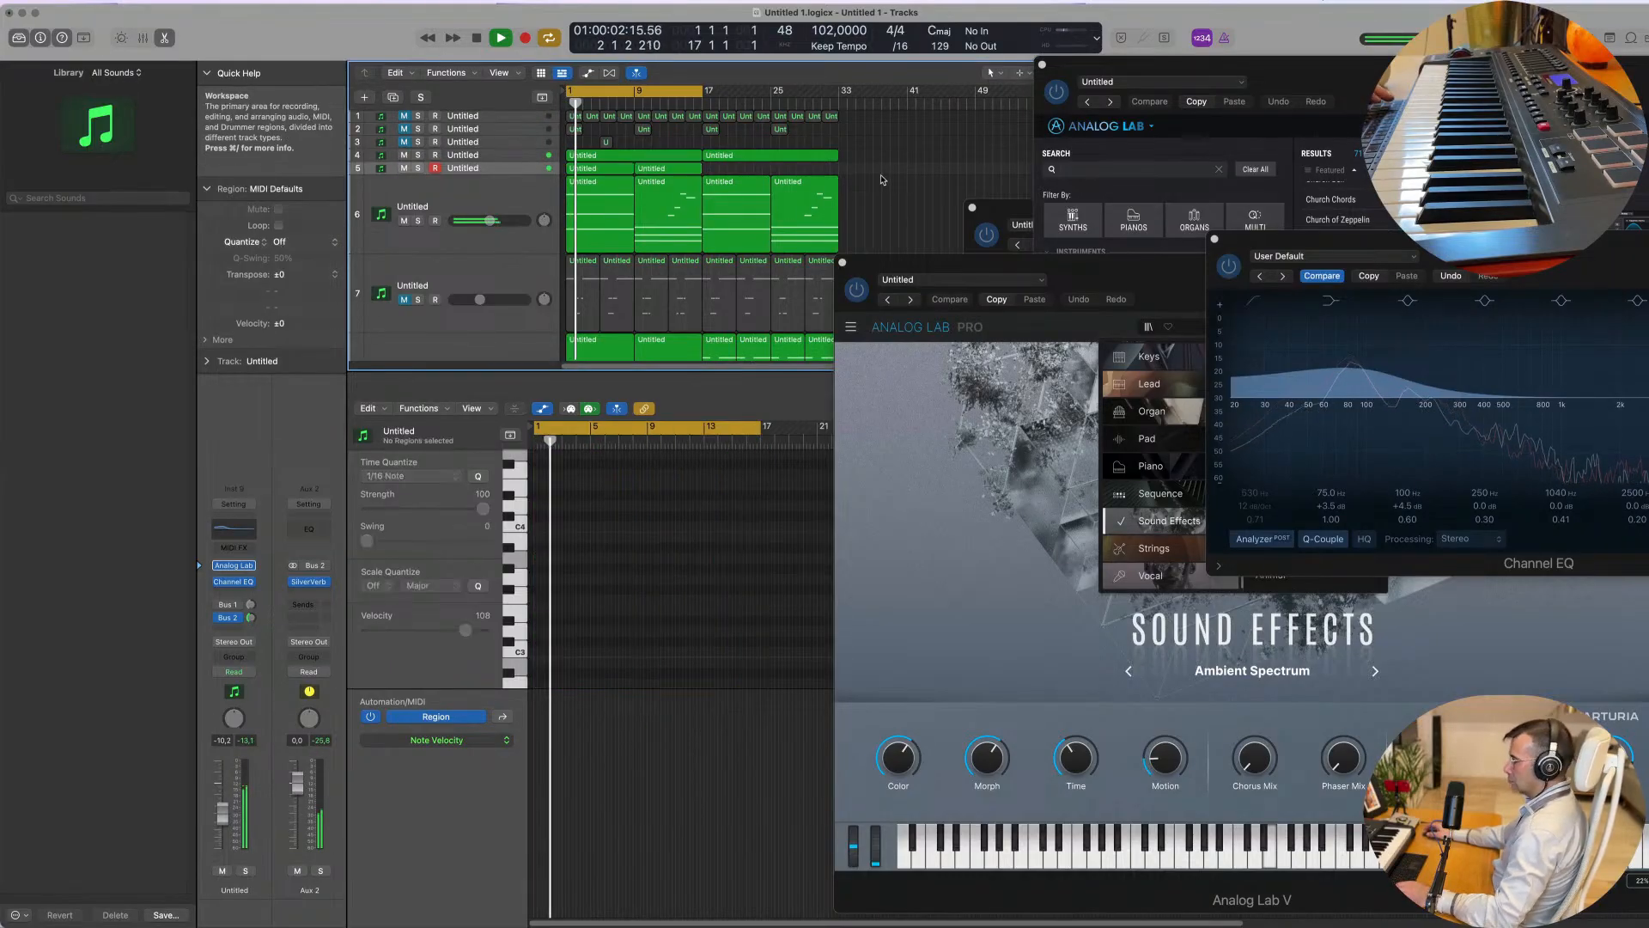
Step: Close the Piano Roll, duplicate track 5 as a new track 6, and move the Ambient Spectrum window clear of the tracks
key("x")
key("x")
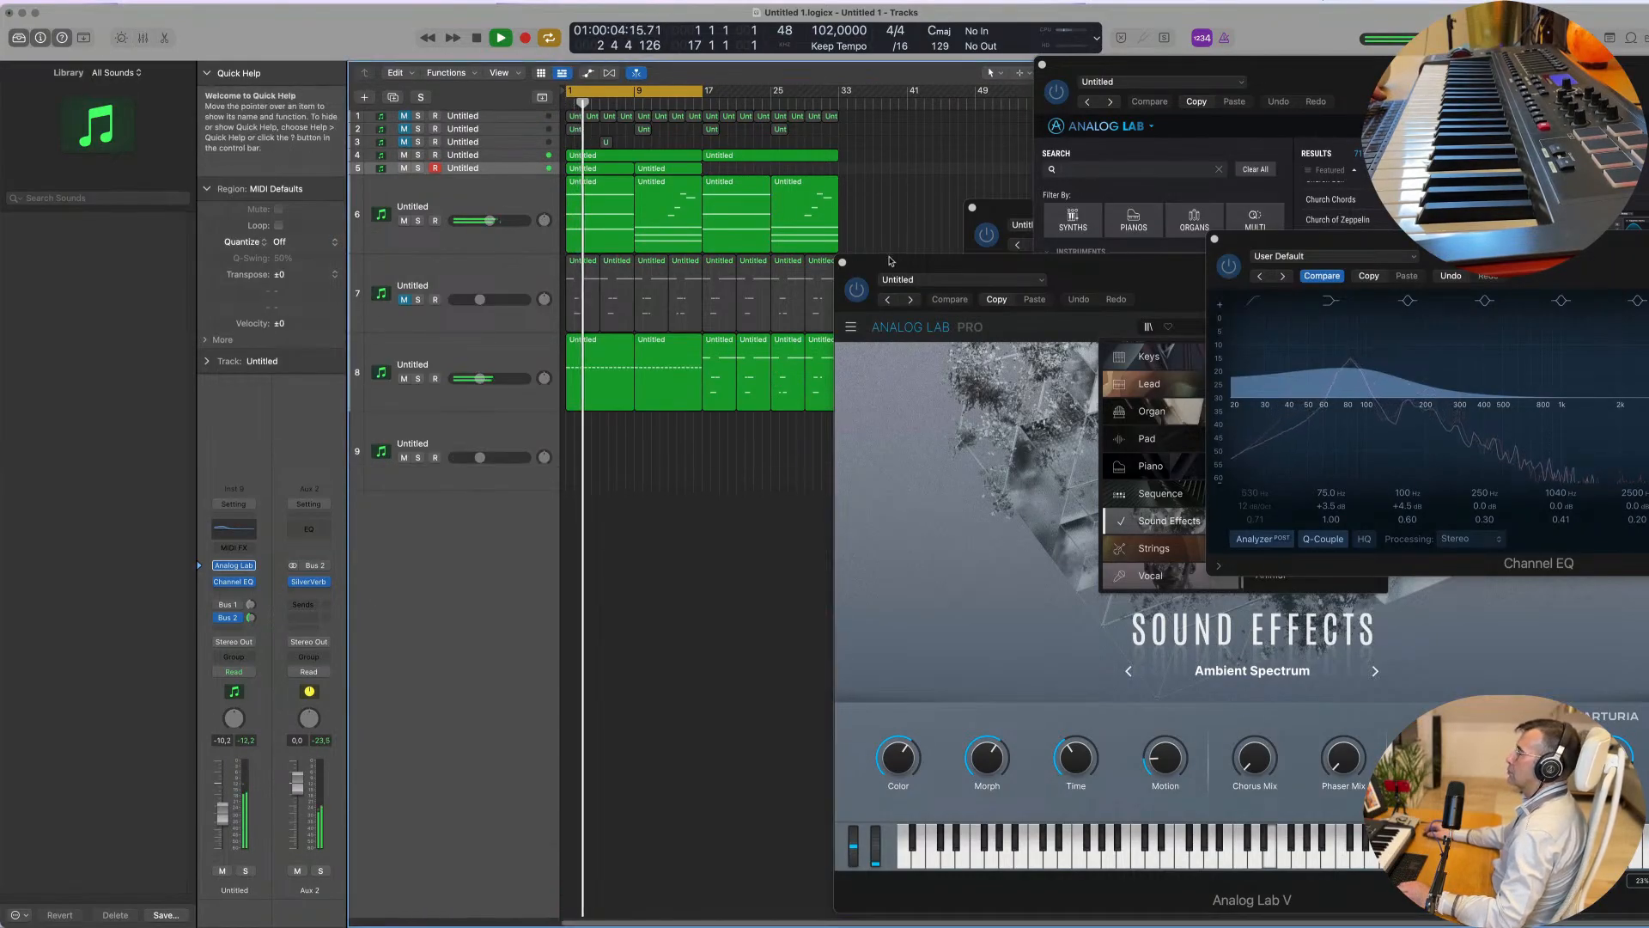
left_click_drag(891, 261, 725, 221)
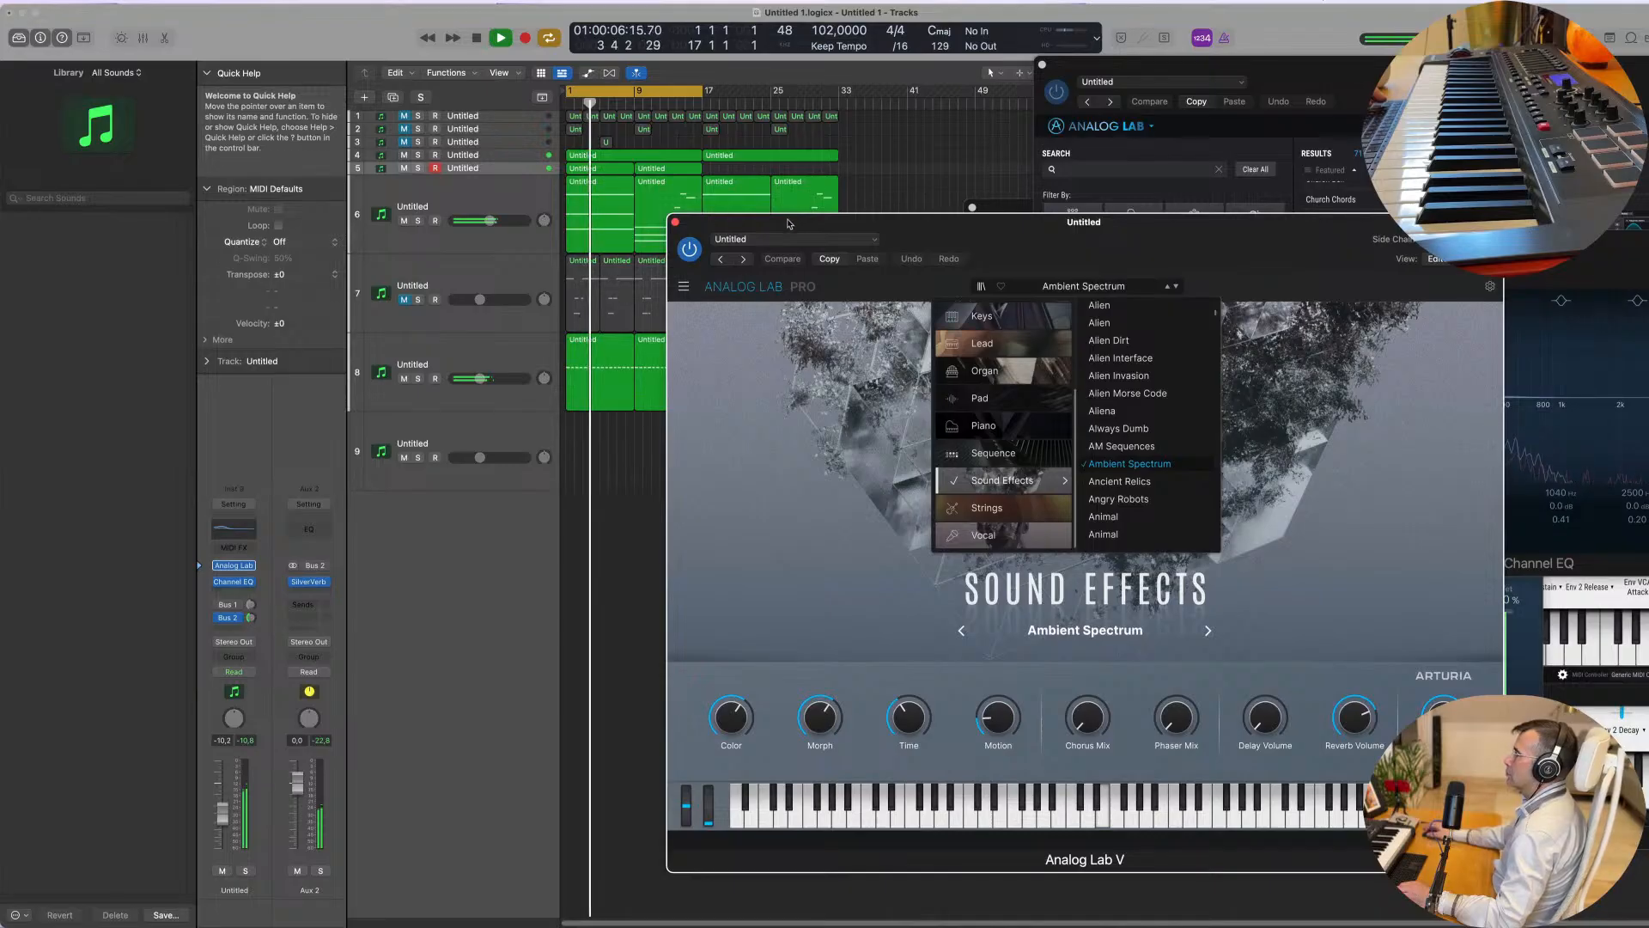
left_click(481, 168)
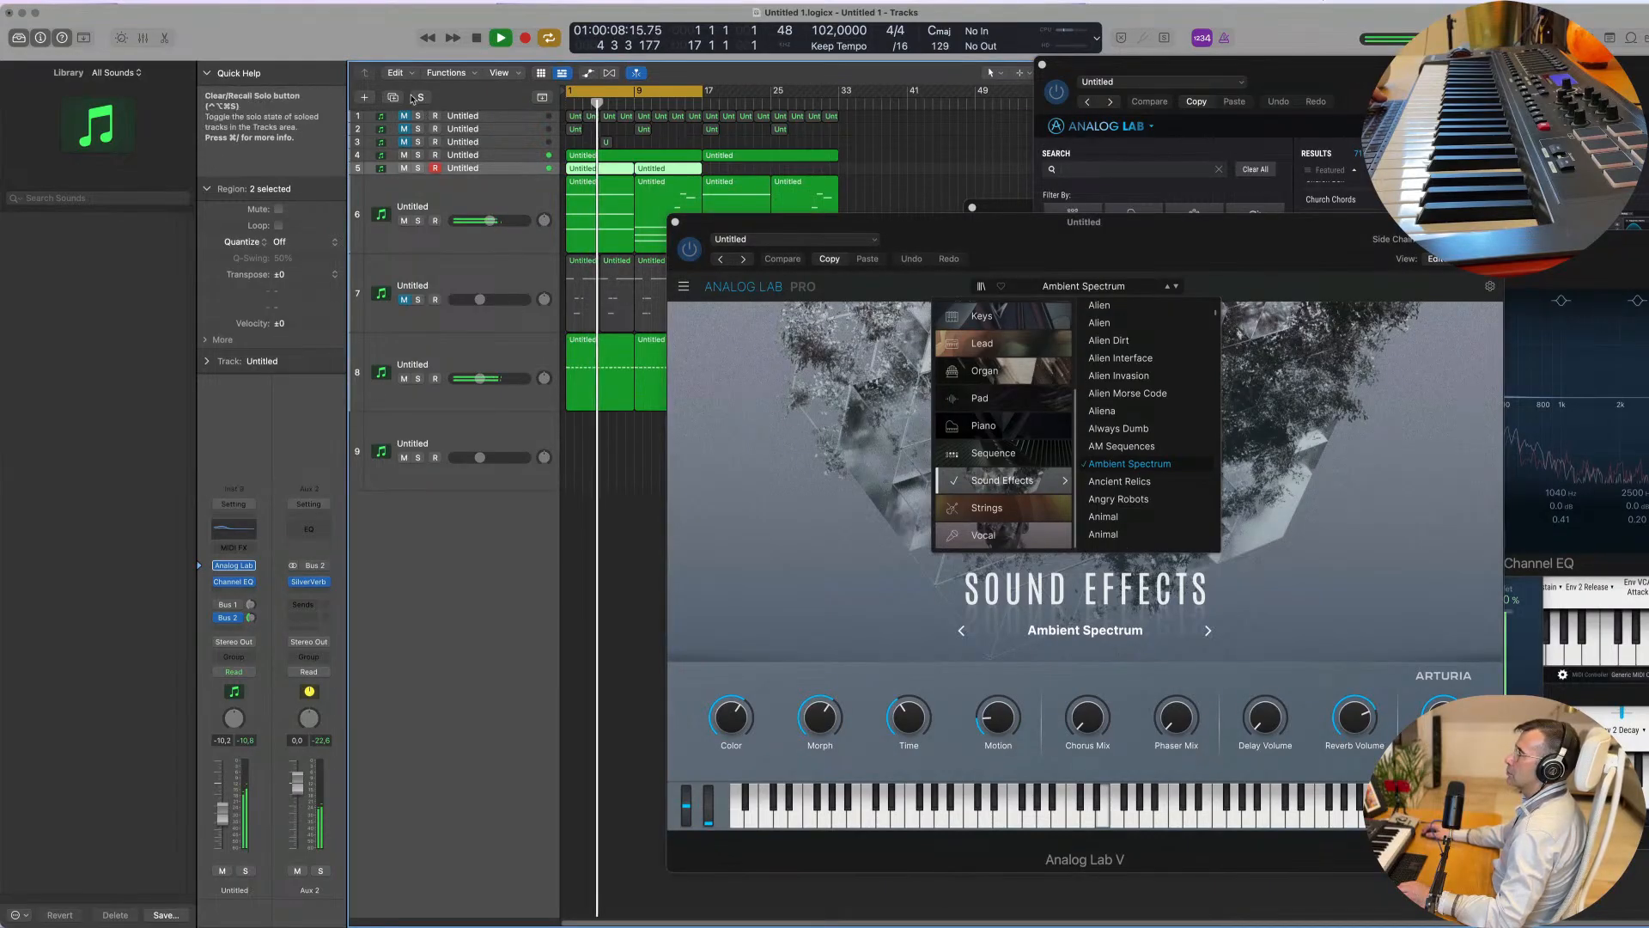
left_click(394, 98)
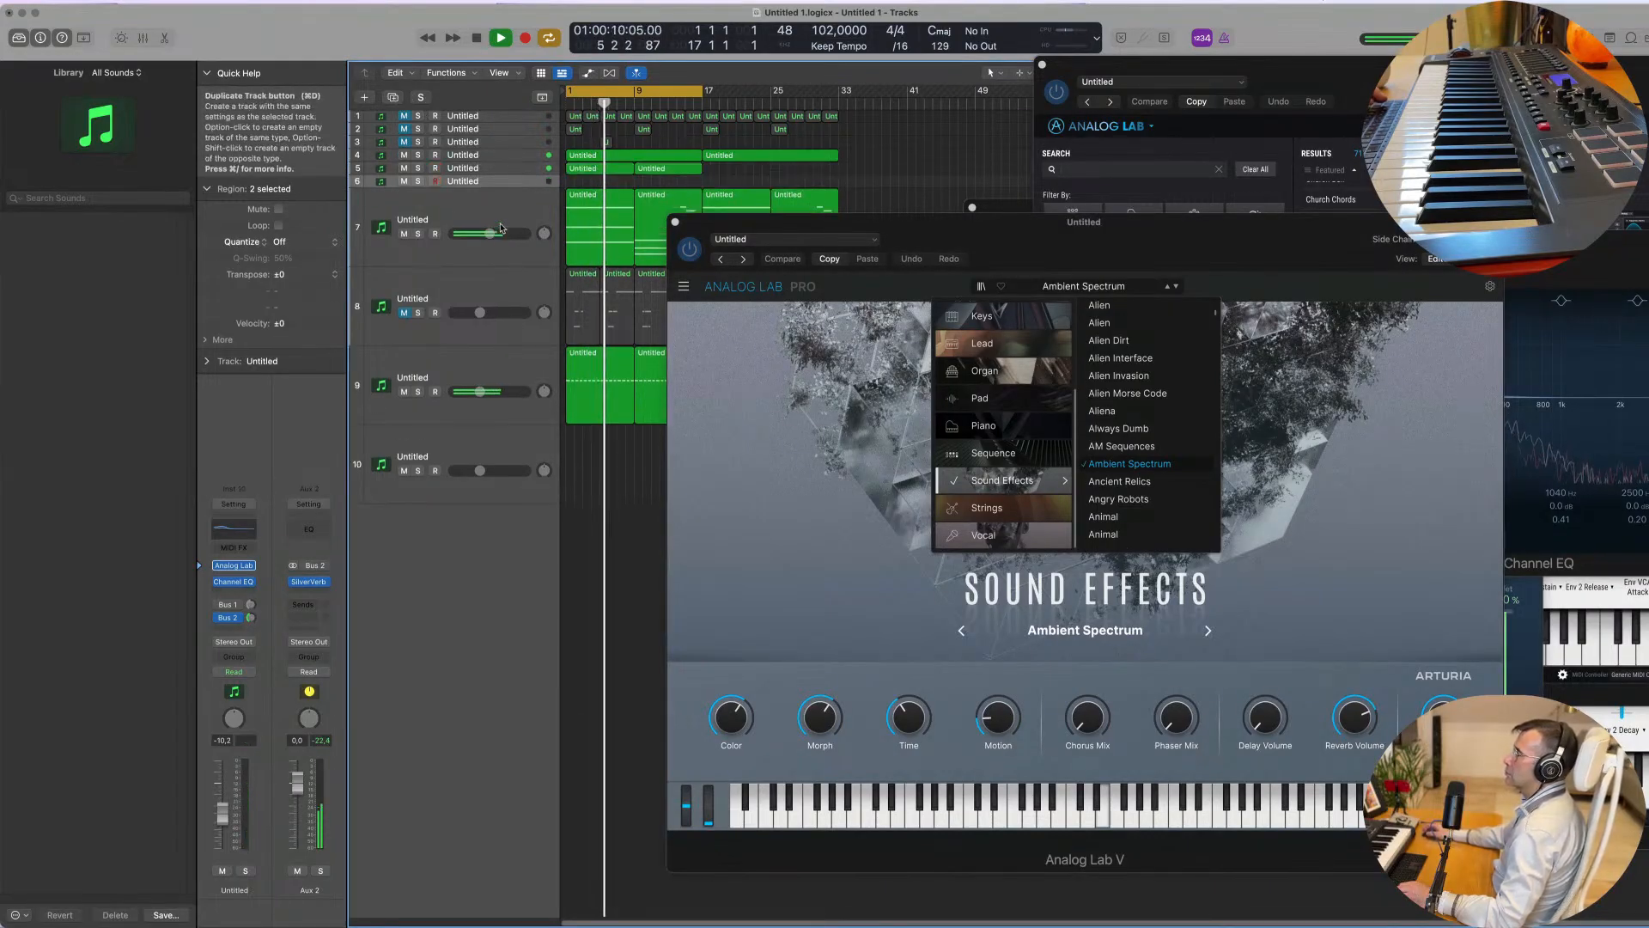
left_click_drag(755, 221, 627, 382)
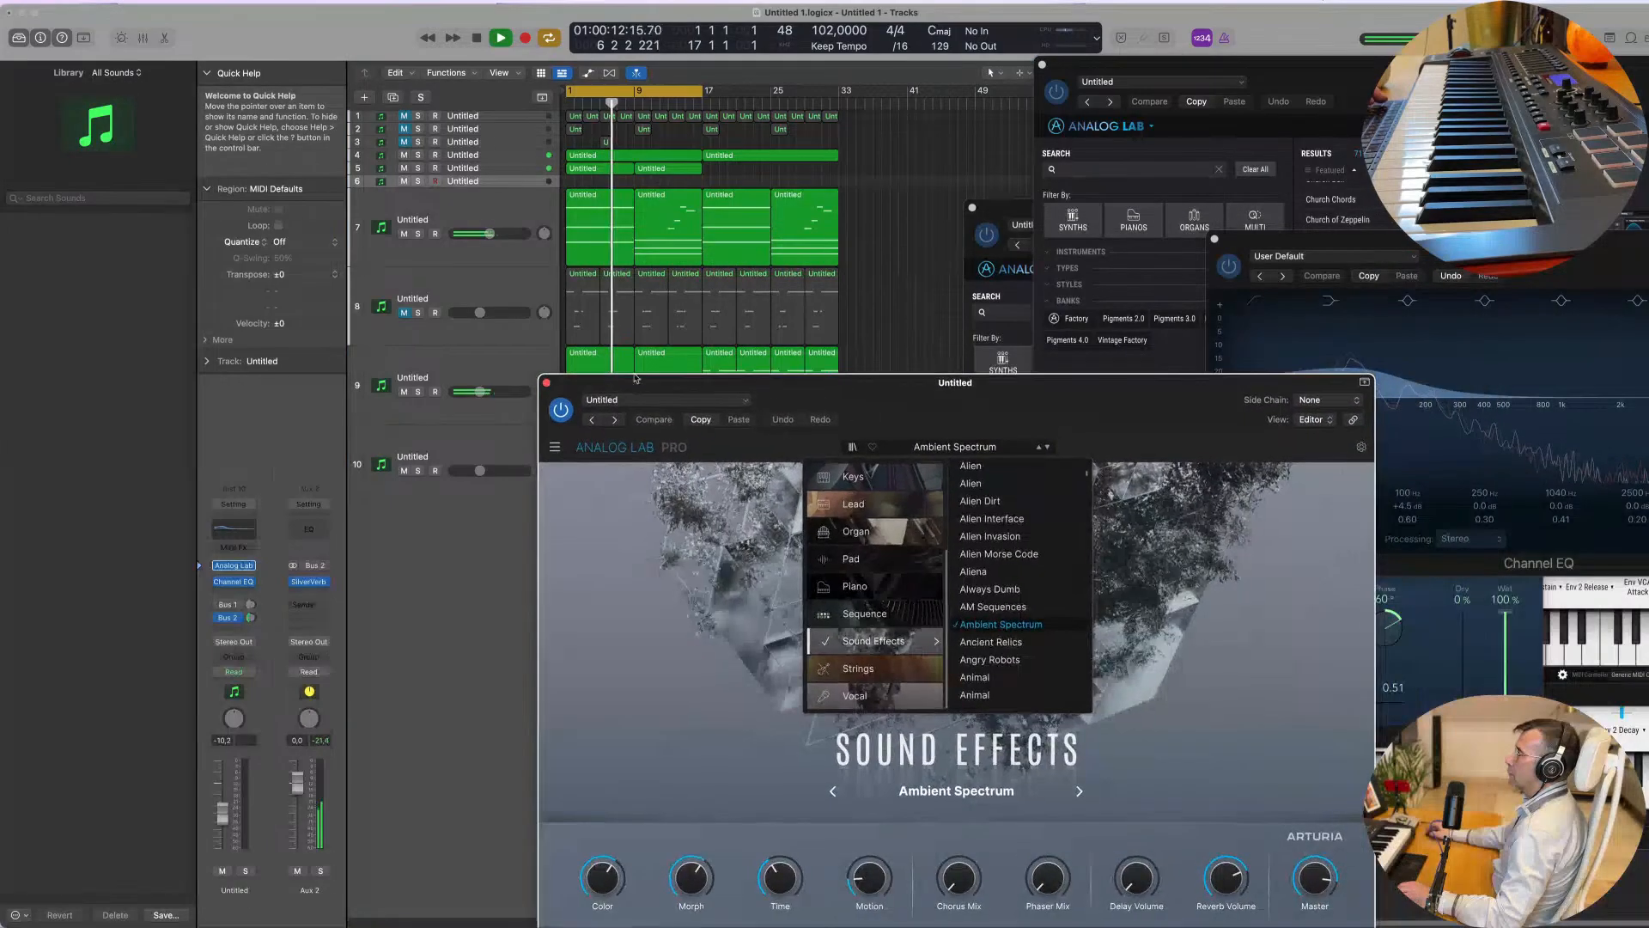
Step: Repeat the bars 1 to 17 section twice, extend the cycle range to bar 49, and restart playback
key("ctrl+super+r")
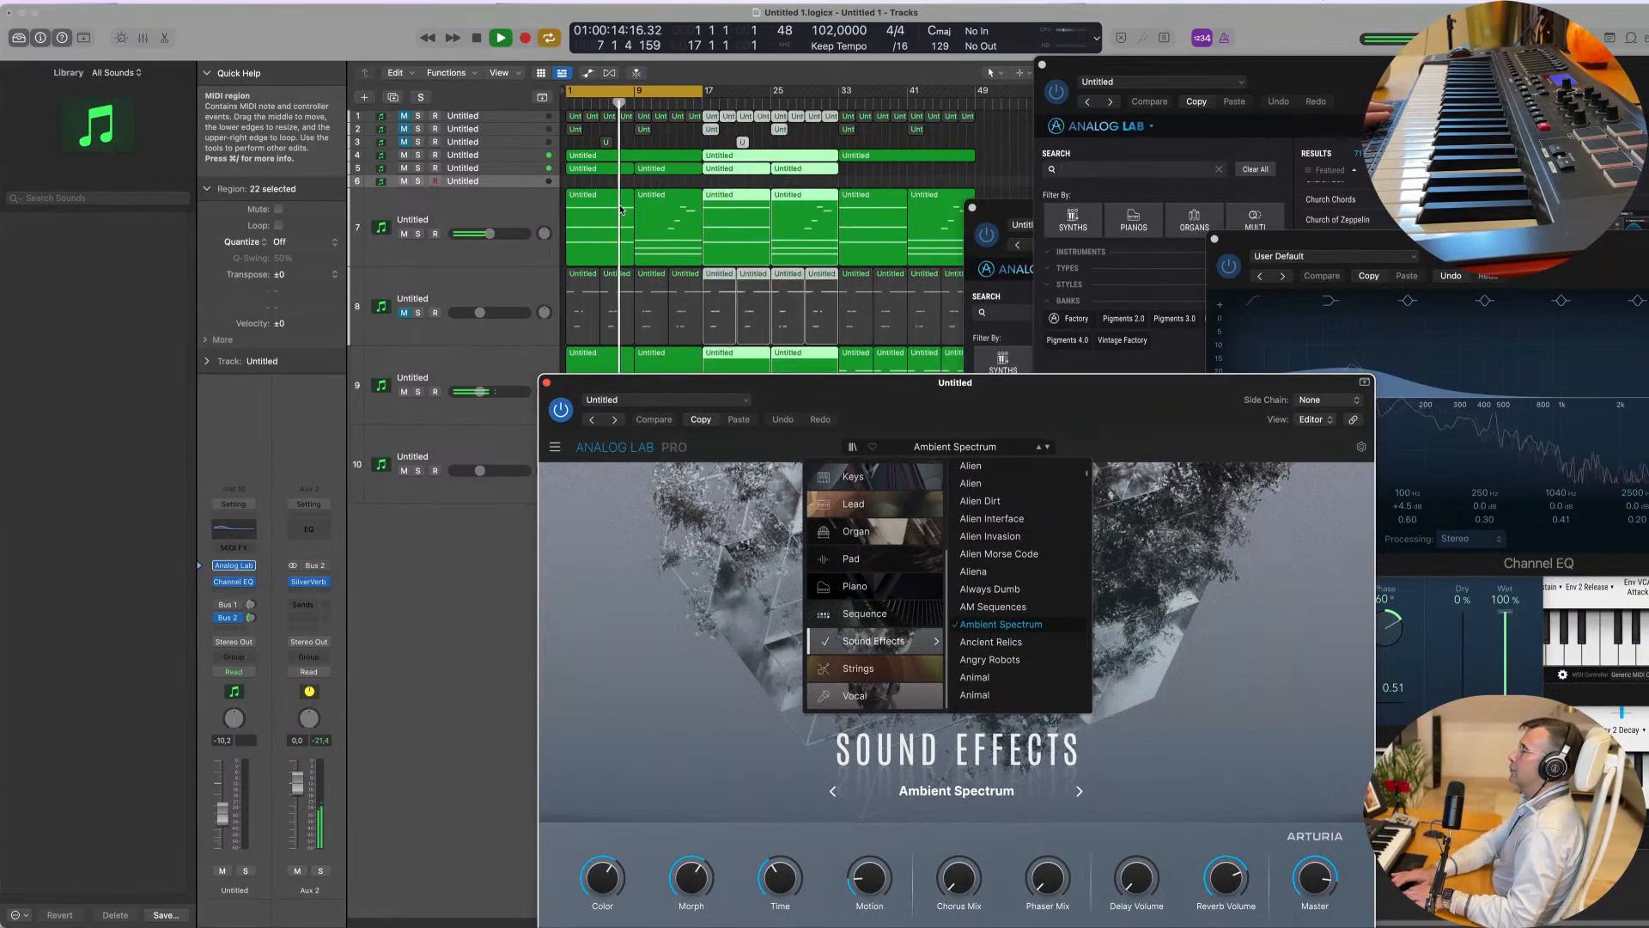
key("ctrl+super+r")
key("space")
key("space")
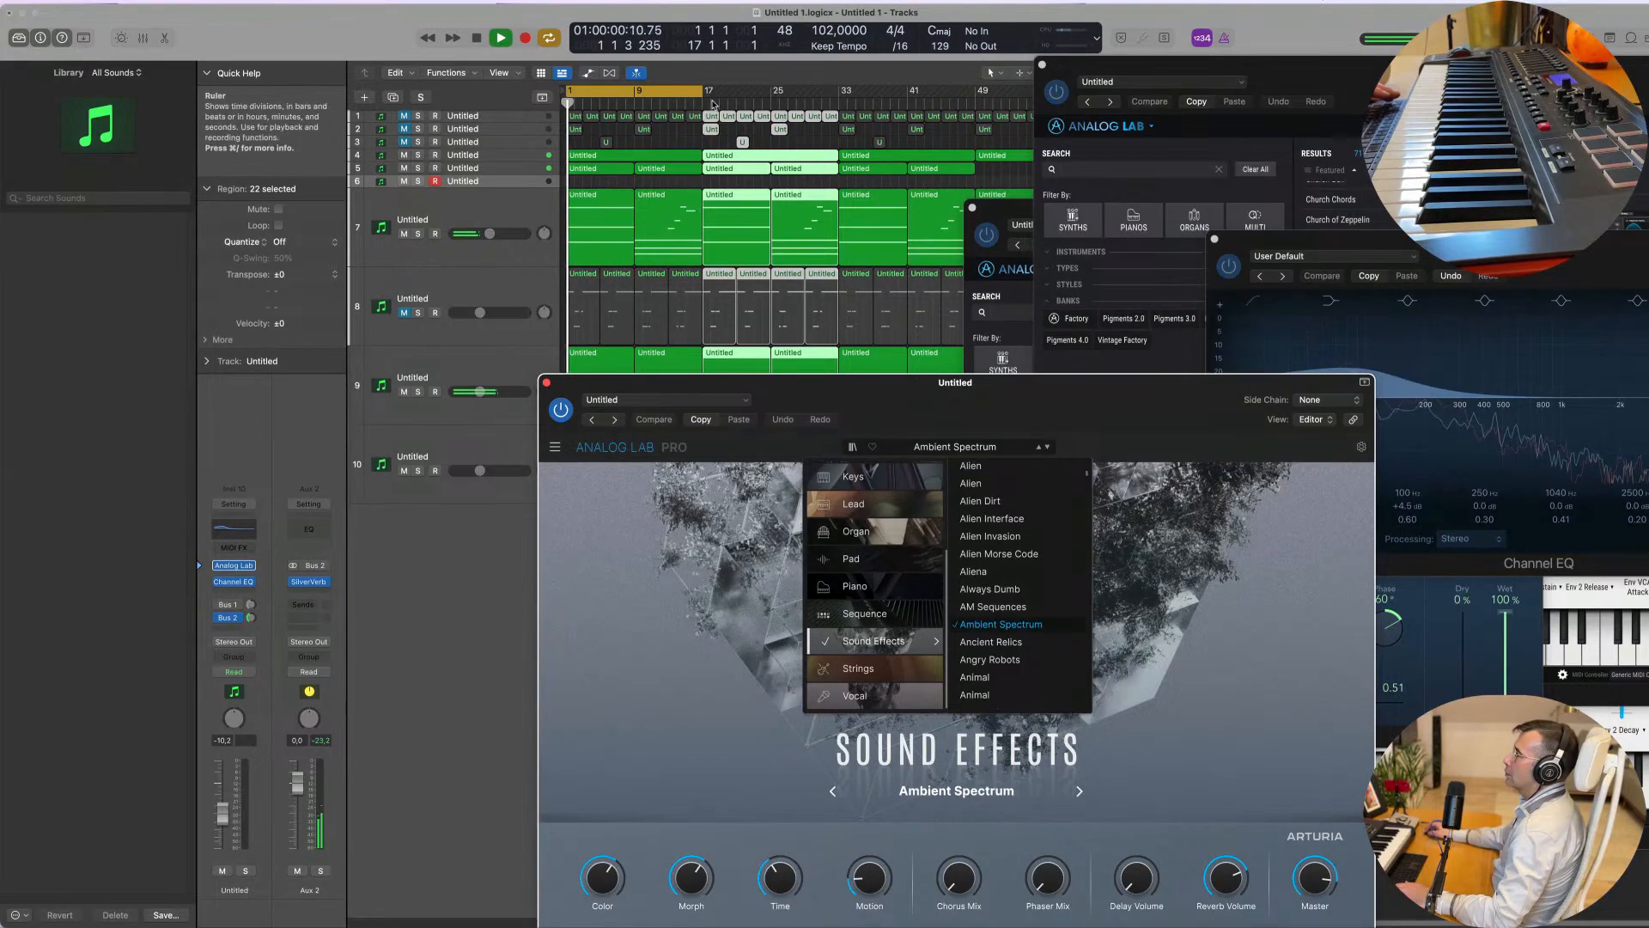
left_click_drag(712, 103, 975, 114)
key("space")
key("space")
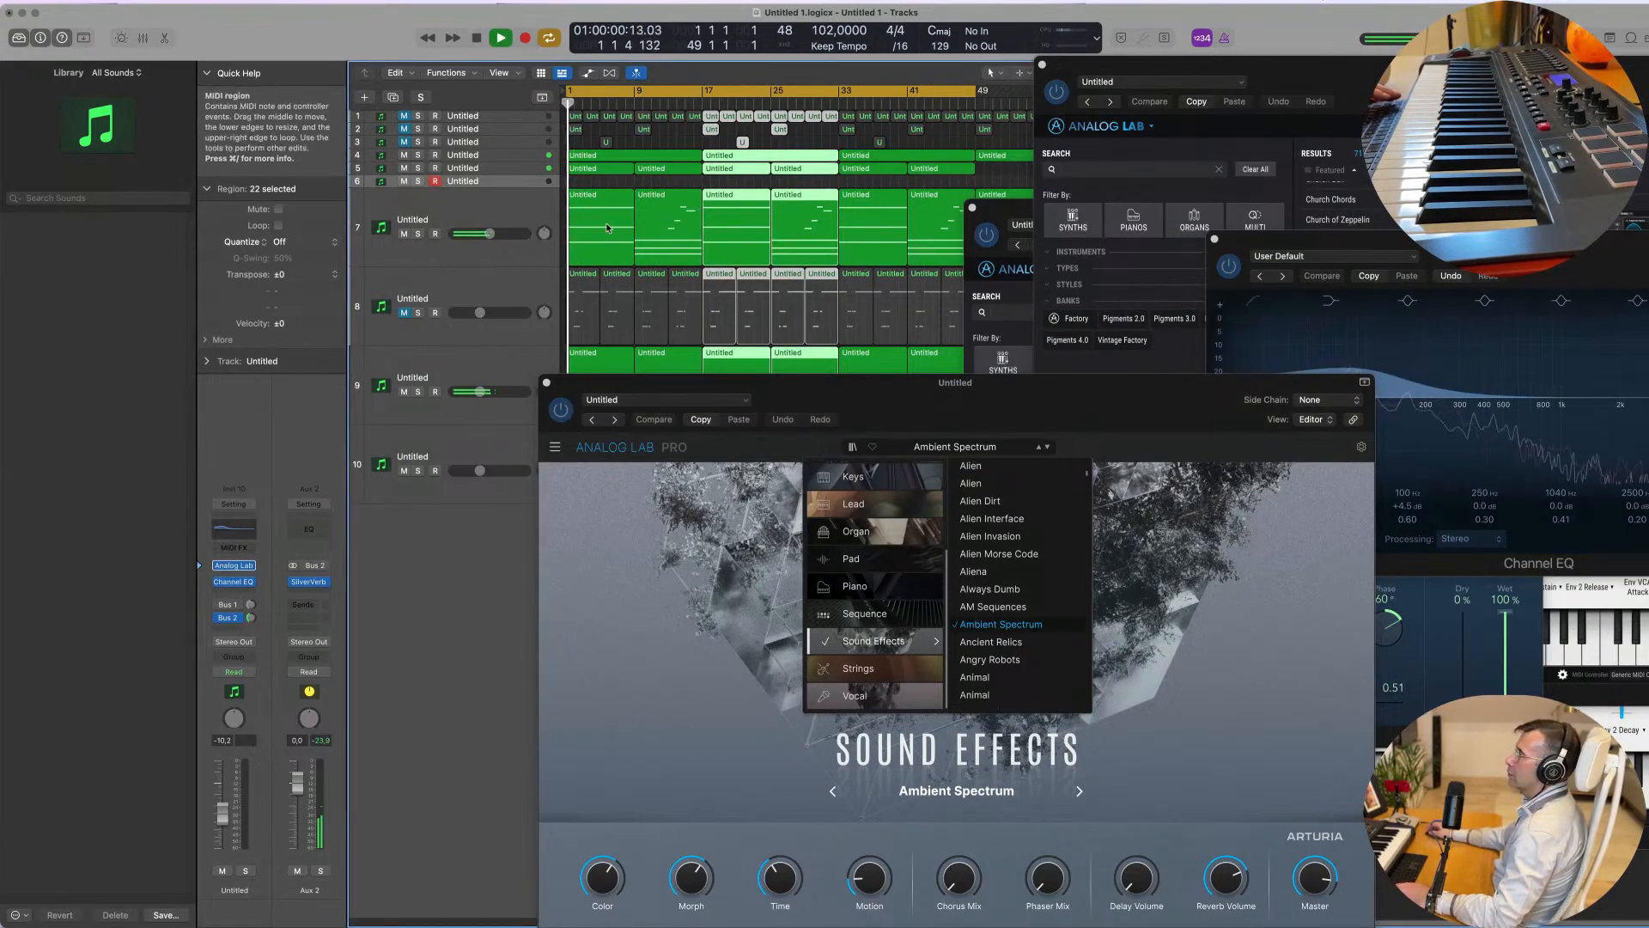
Step: Open the Analog Lab instrument on track 6 and load the Lead preset 106 and Four
left_click(519, 183)
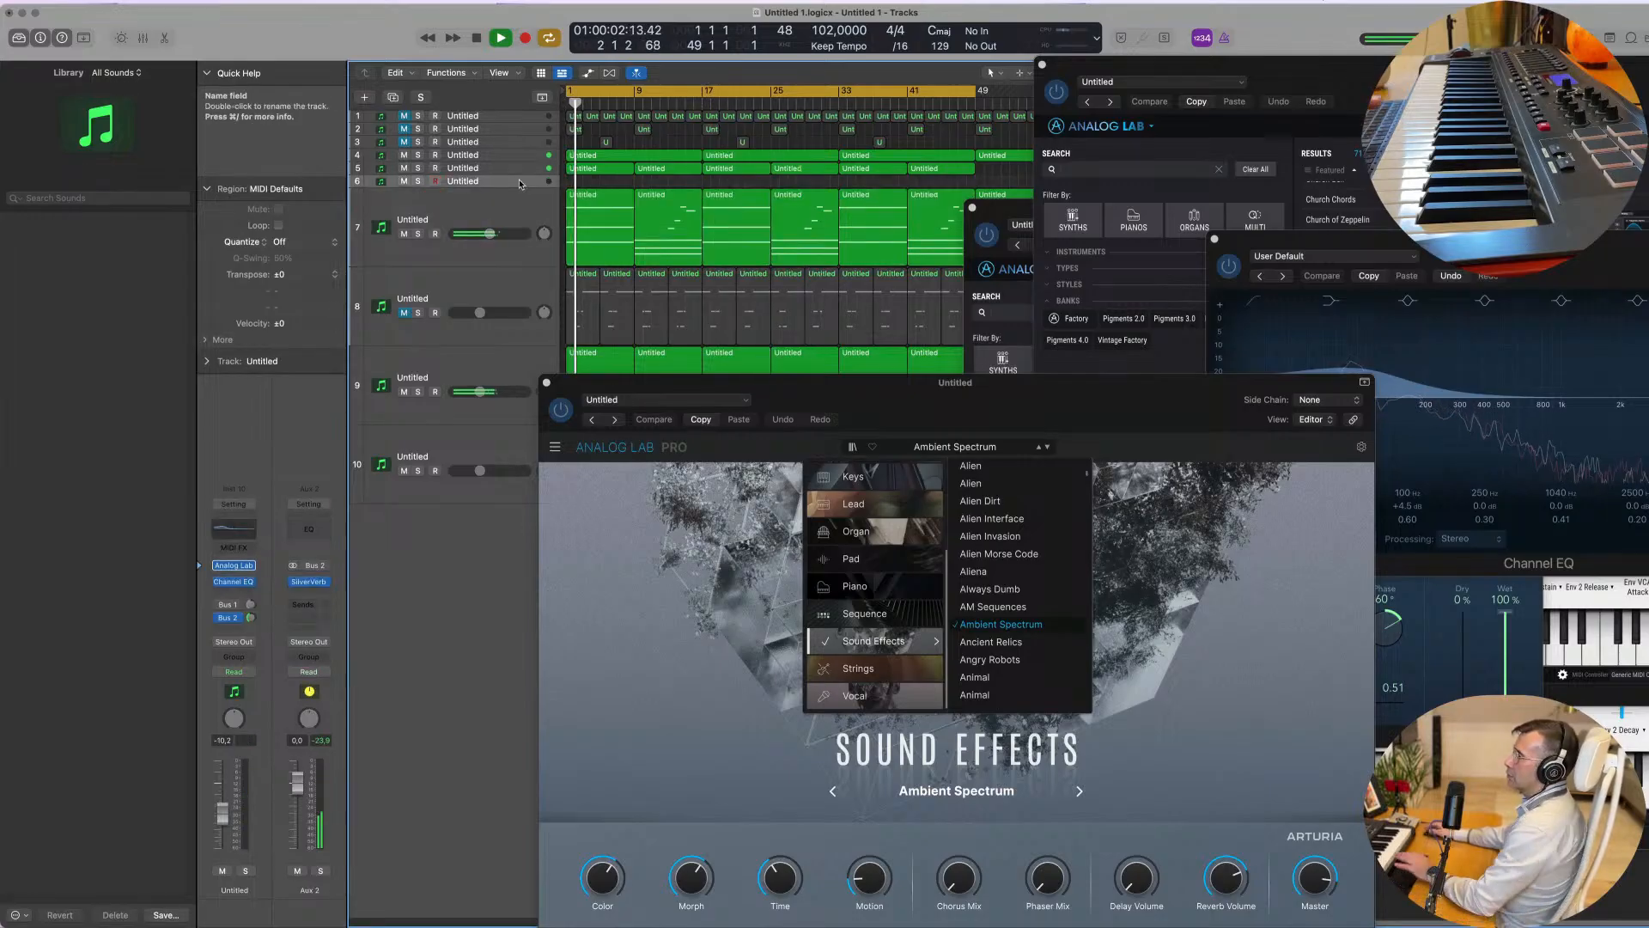
left_click(233, 566)
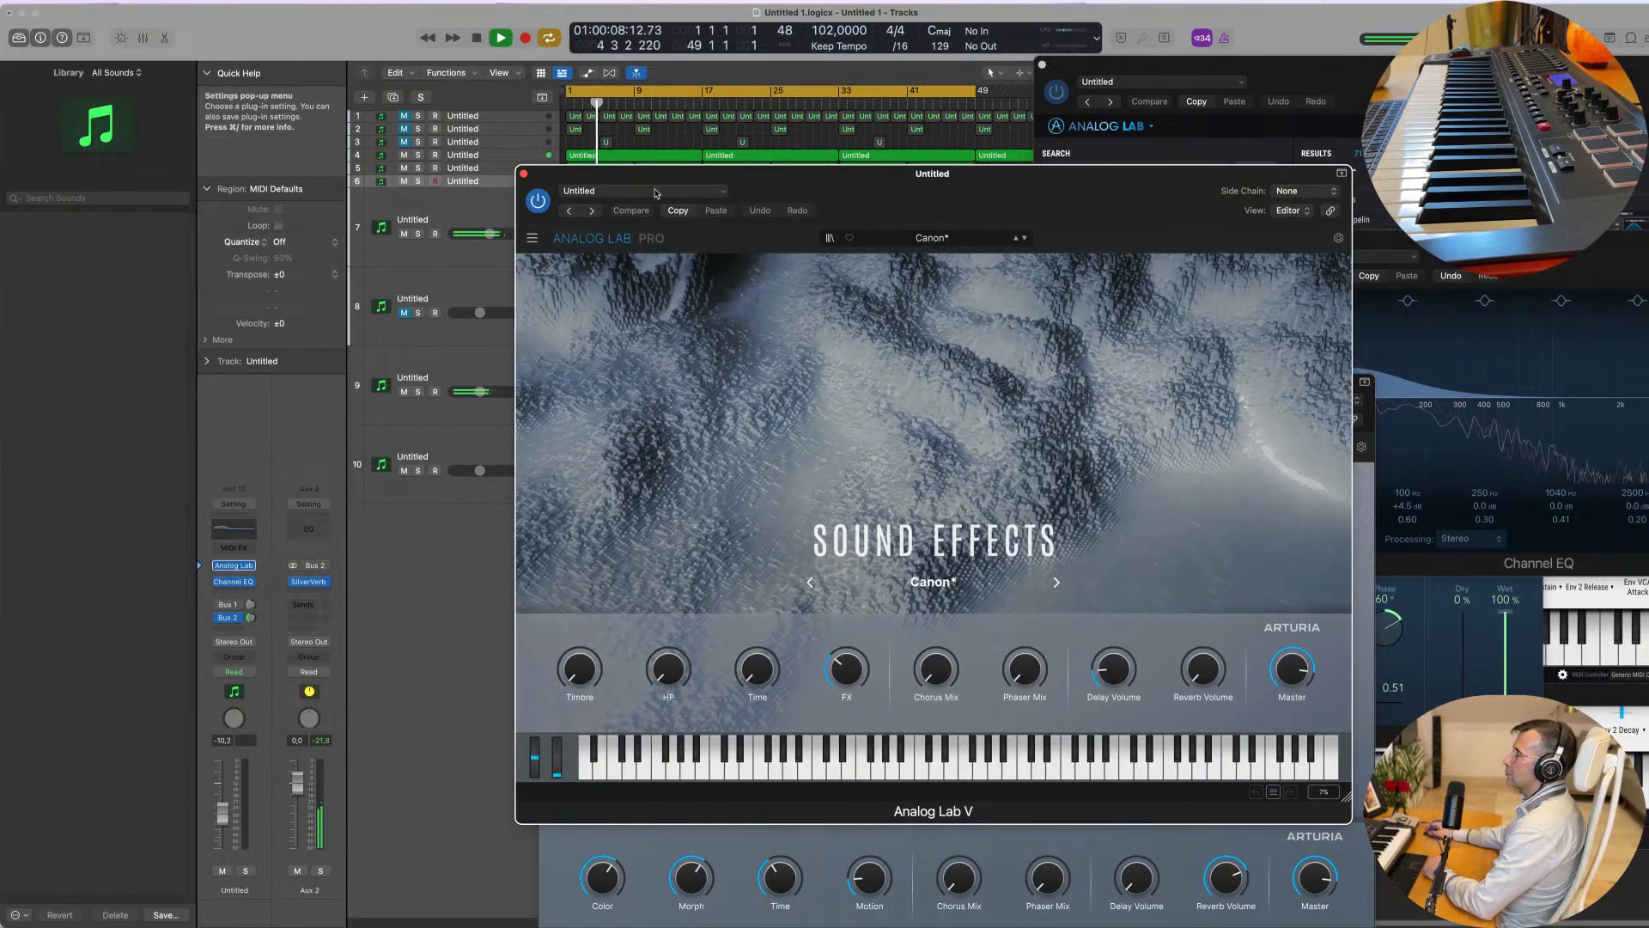
left_click(931, 238)
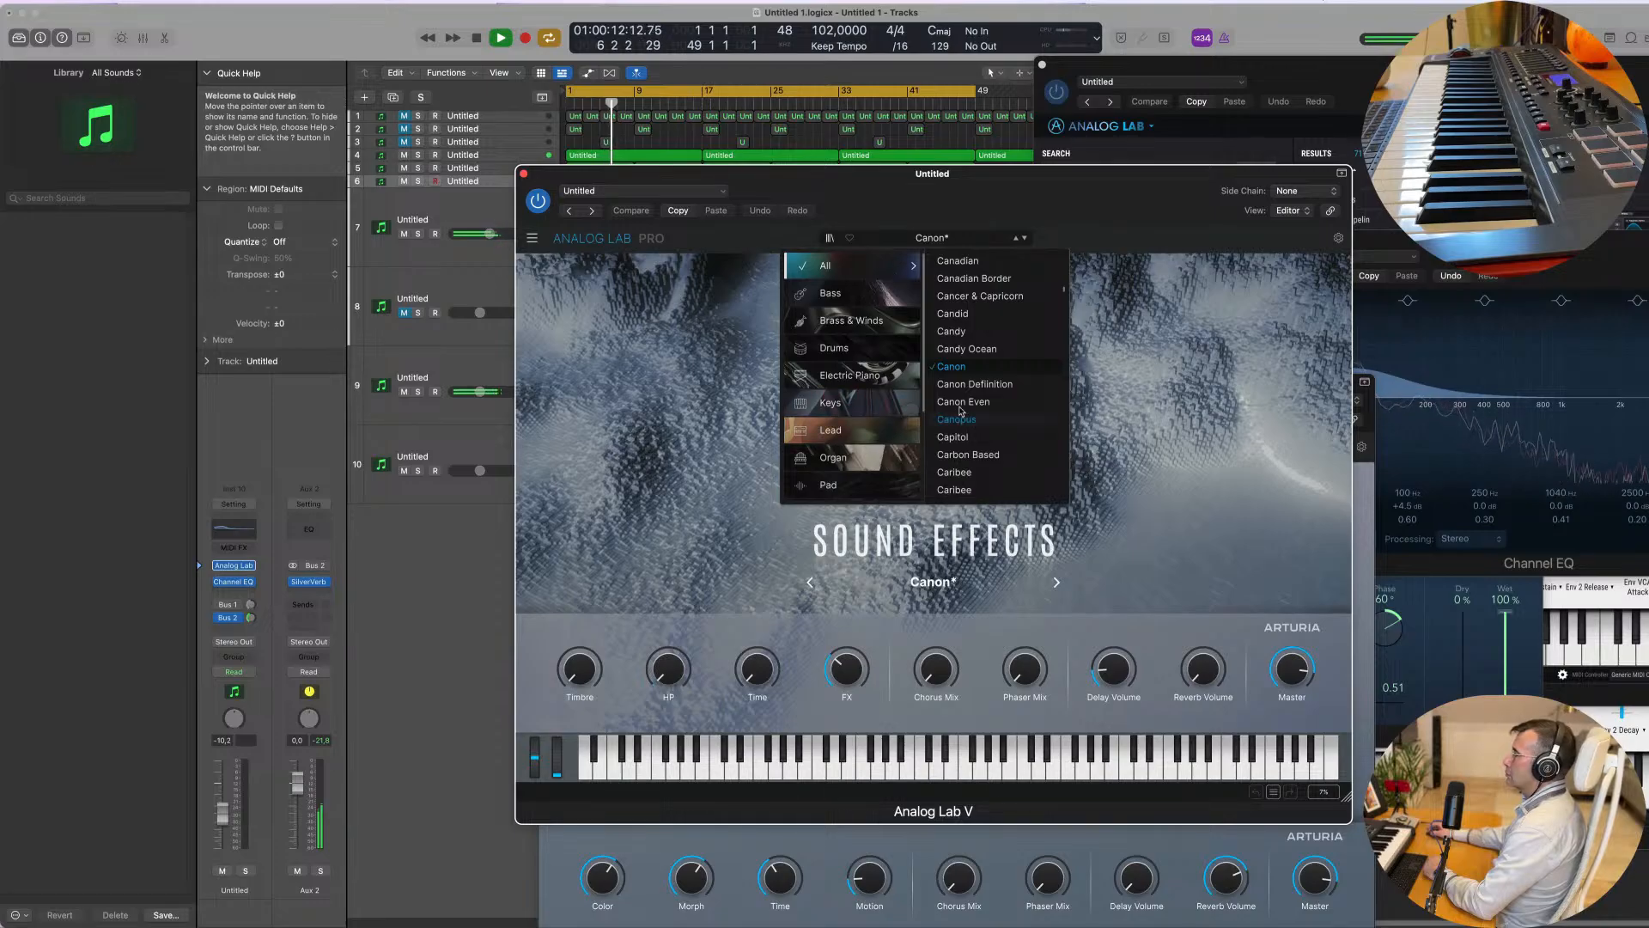
mouse_move(874, 435)
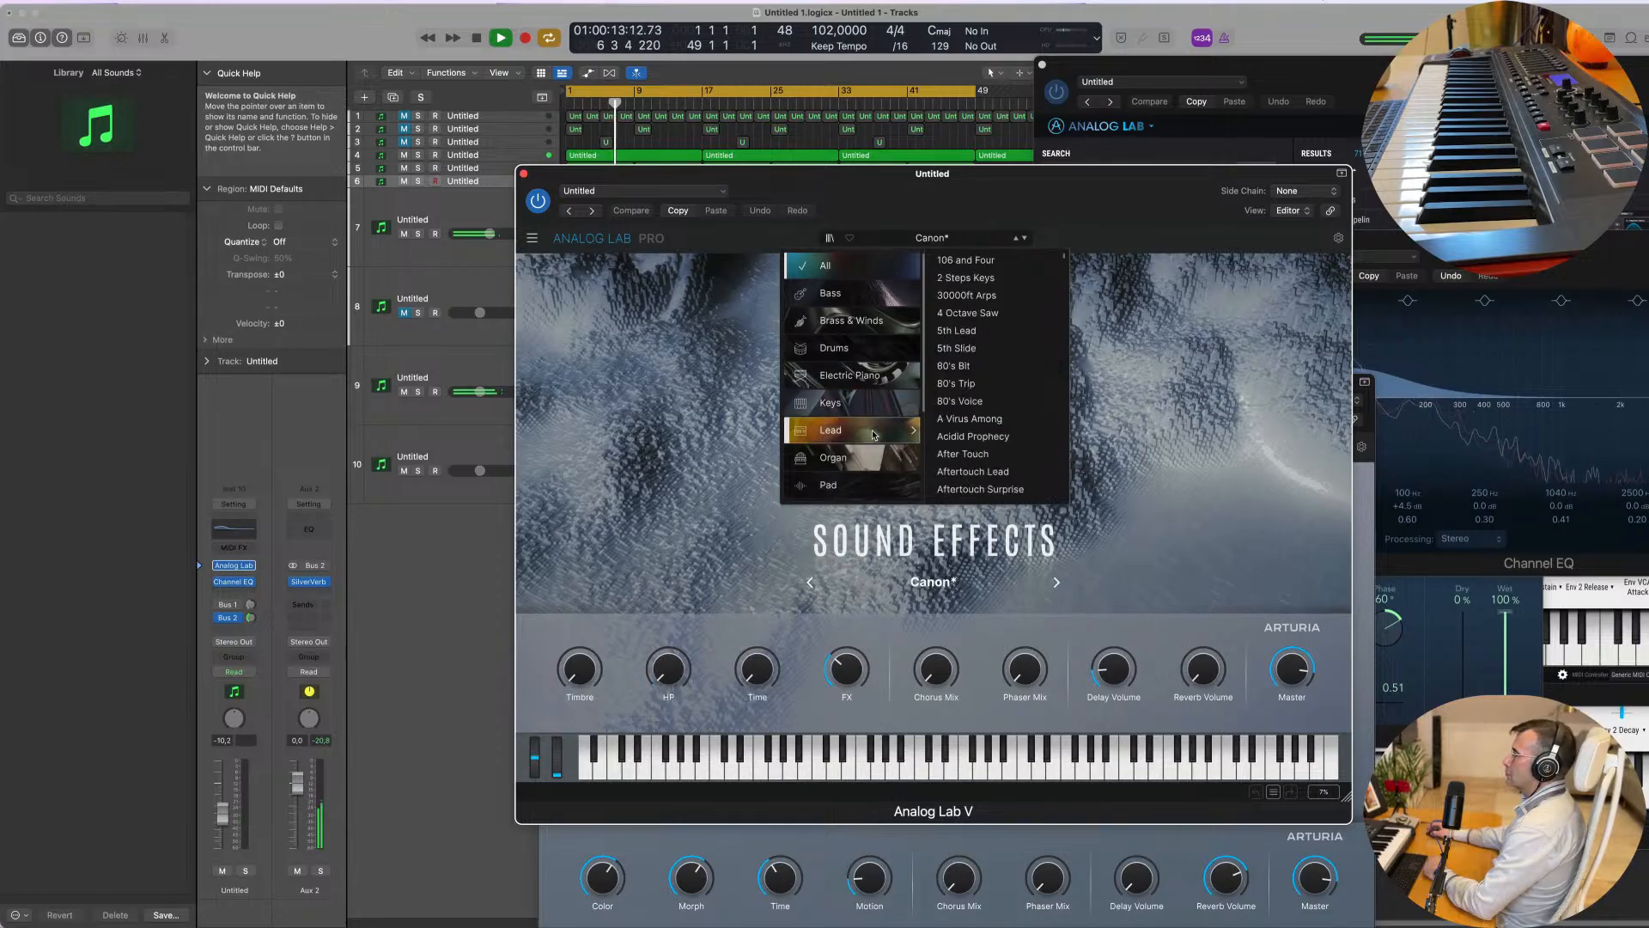
left_click(985, 262)
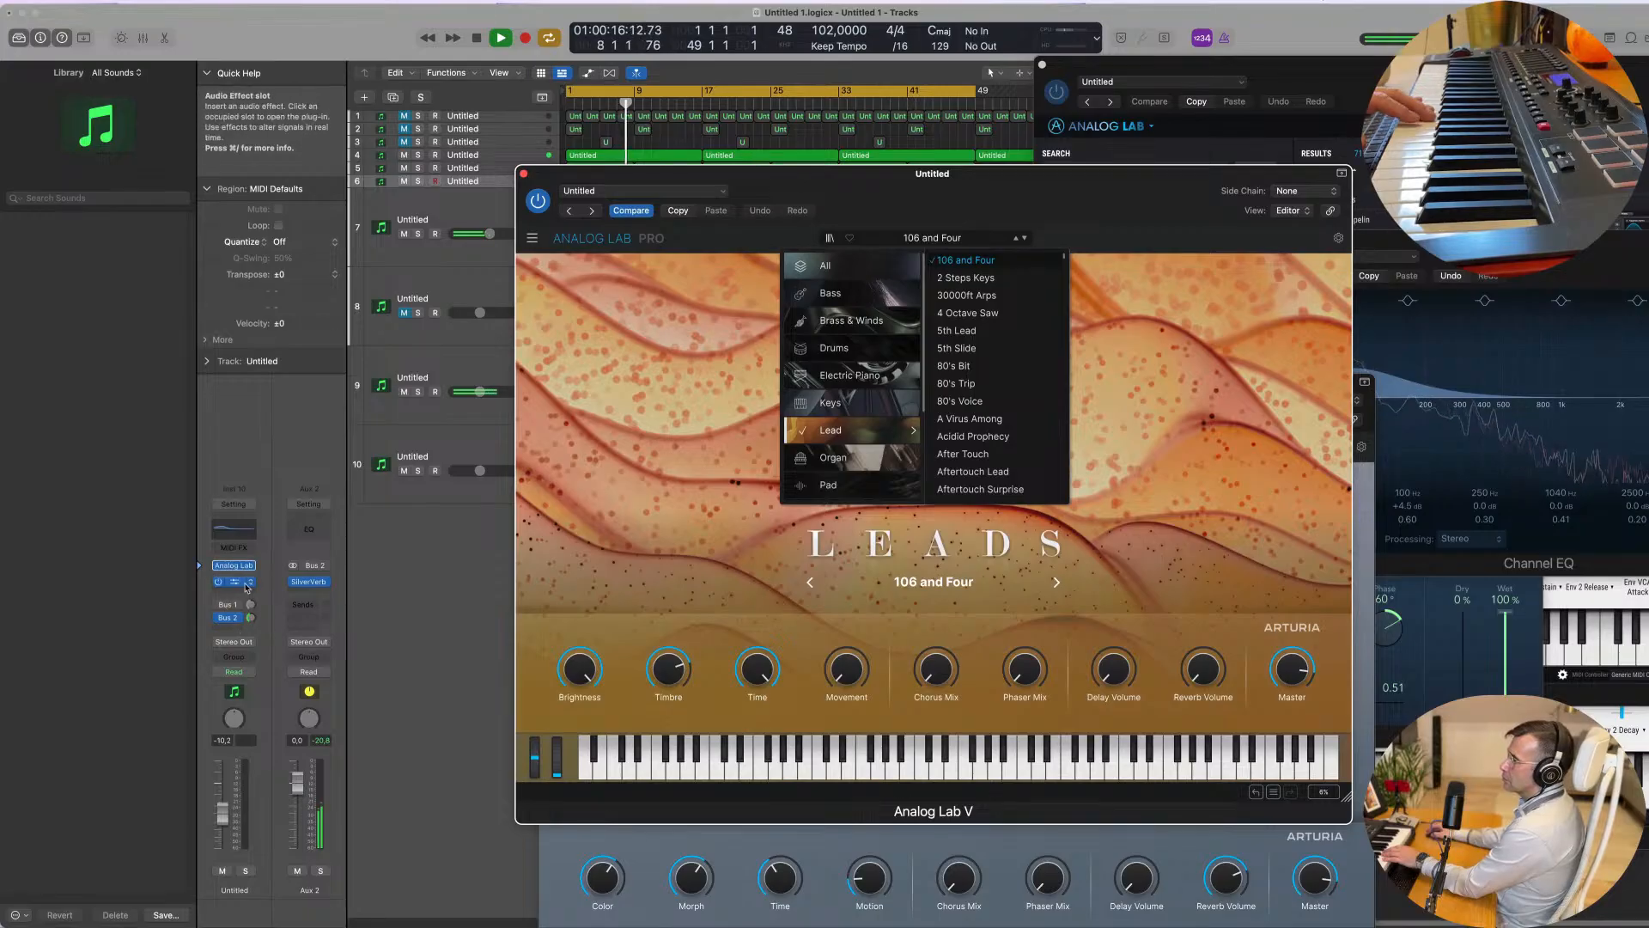
Step: Enable the low cut in track 6's Channel EQ, adjust its low-end curve, and close the EQ window
left_click(230, 530)
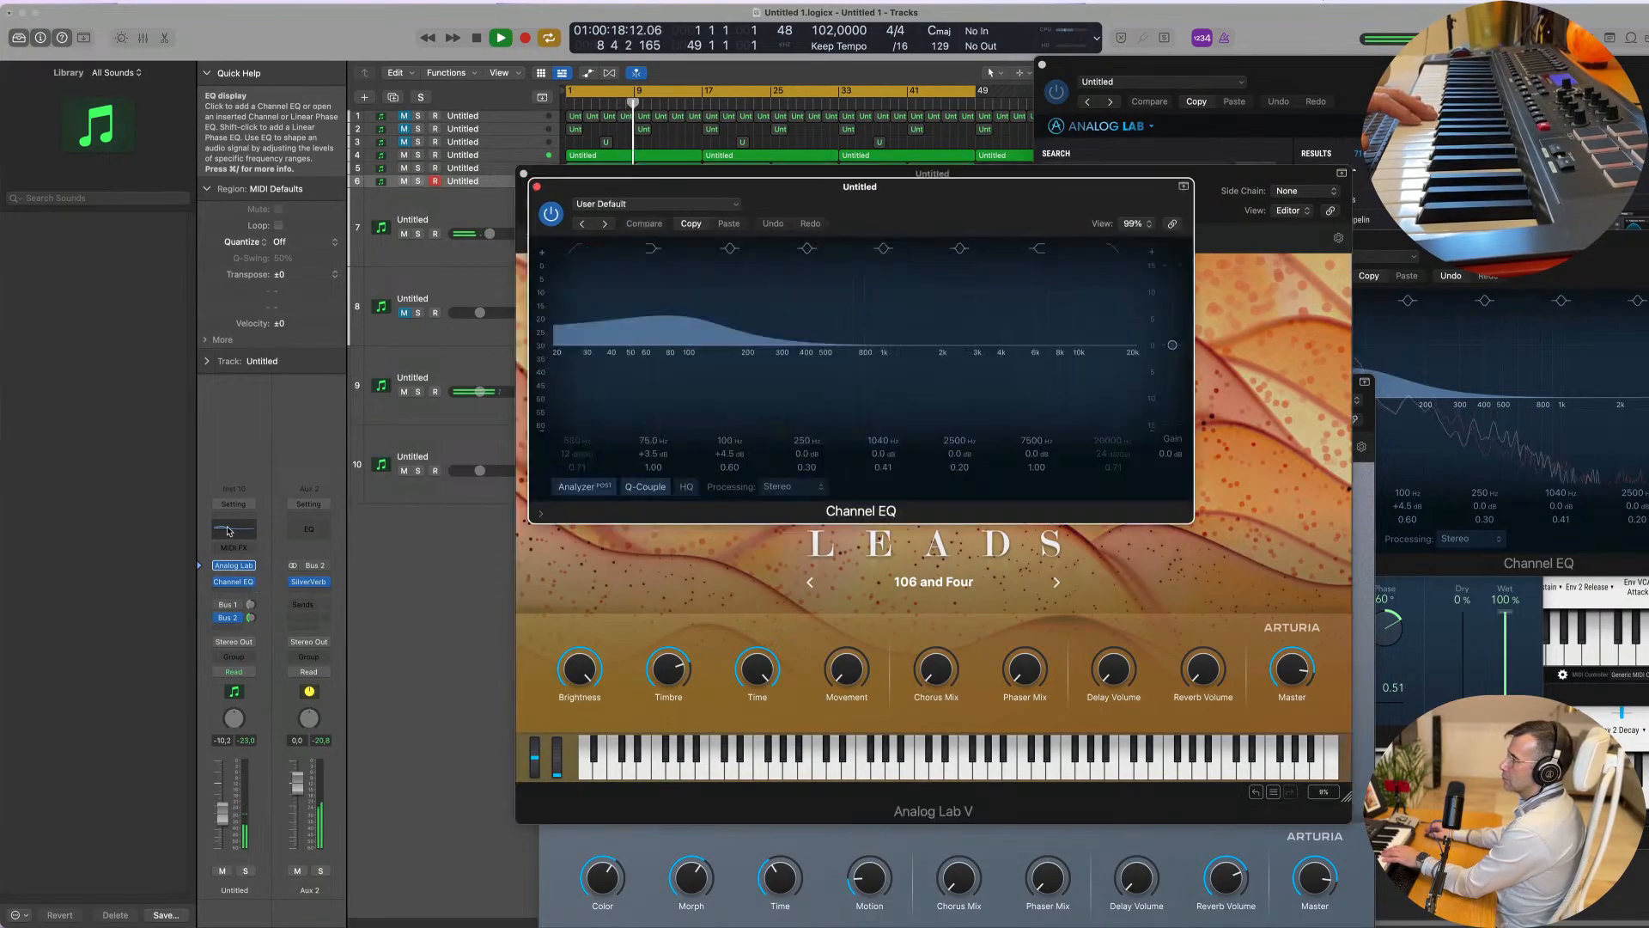
left_click(229, 530)
left_click(230, 530)
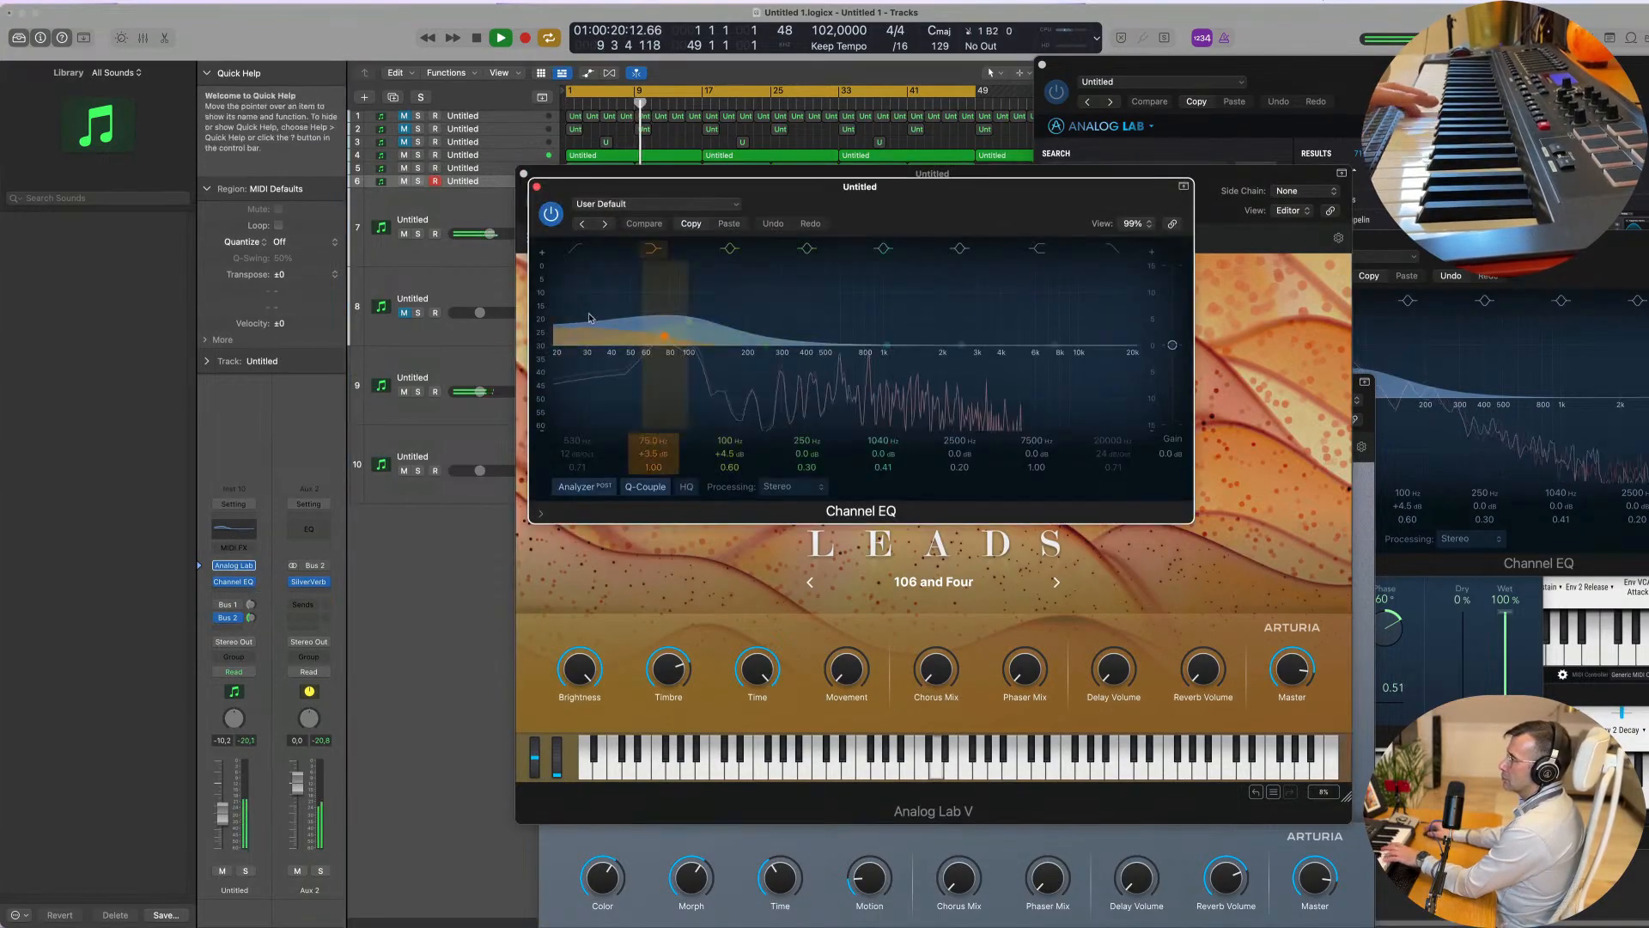
left_click(581, 252)
left_click_drag(592, 298, 687, 312)
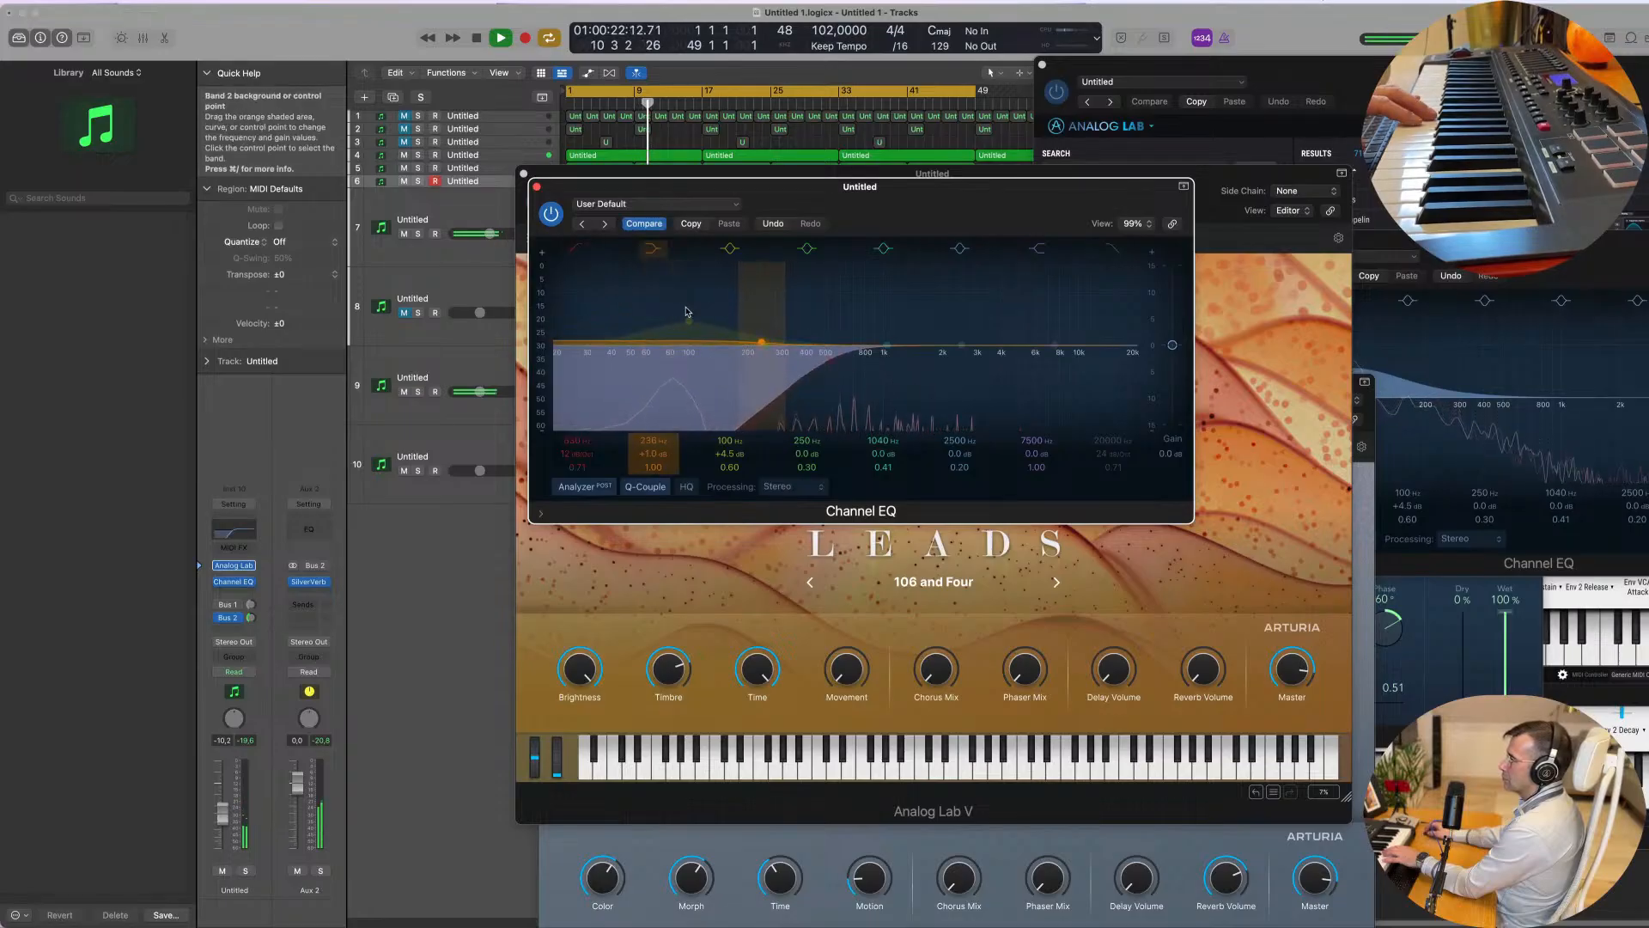
mouse_move(823, 362)
left_mouse_down()
mouse_move(670, 362)
mouse_move(731, 362)
left_mouse_up()
left_click(537, 187)
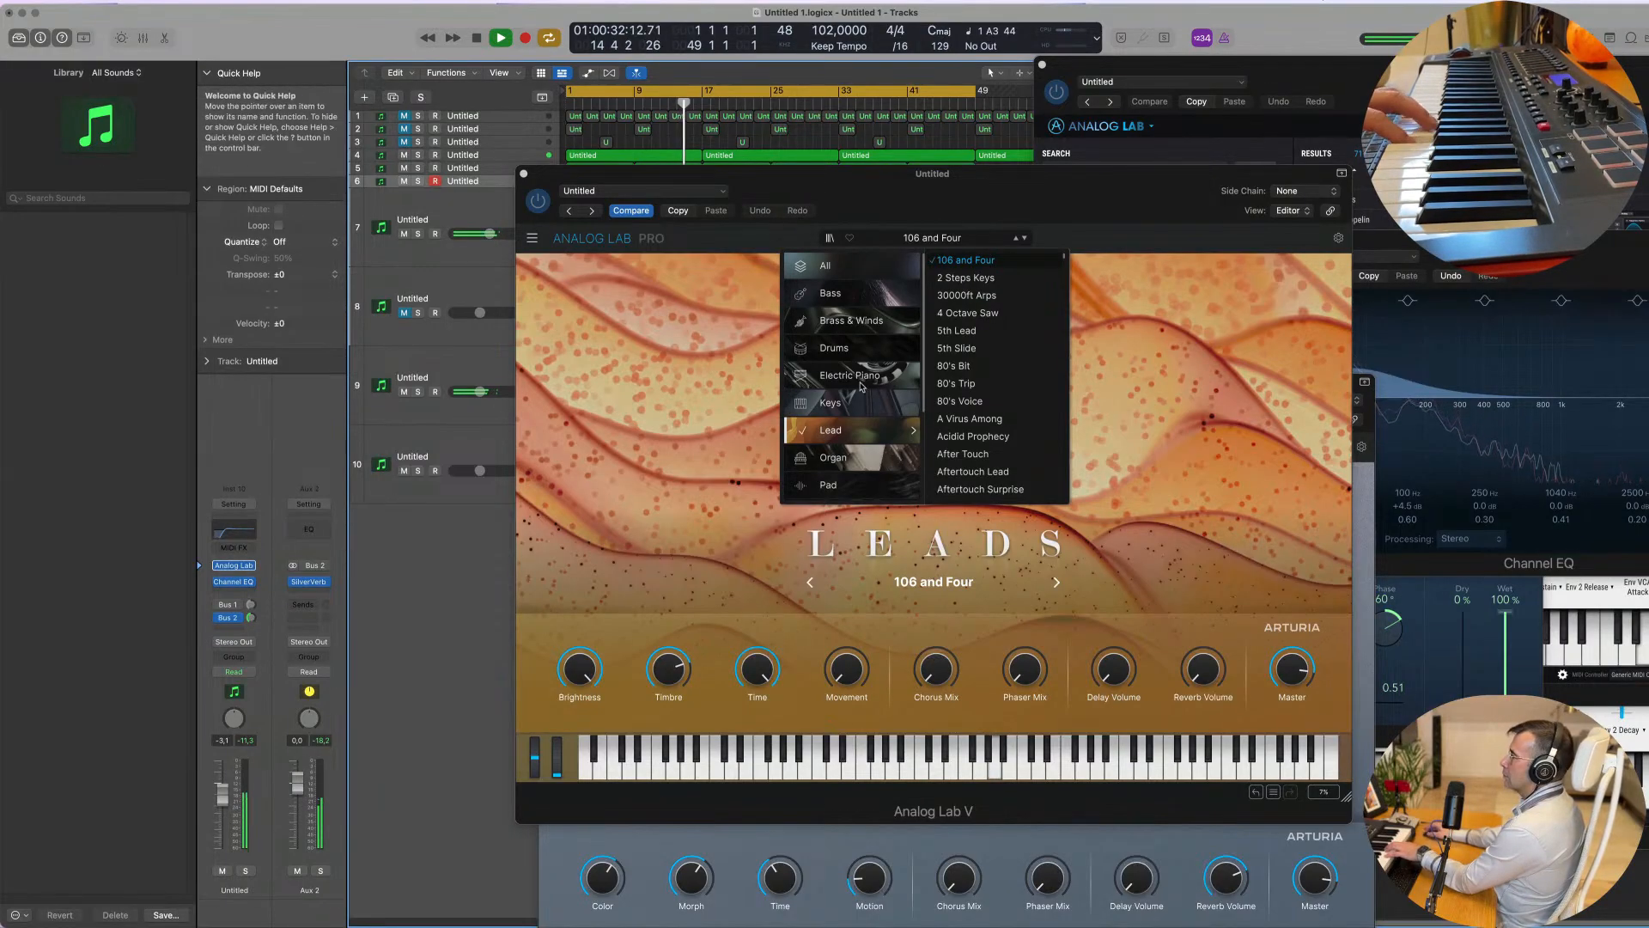
Step: Try the 30000ft Arps lead preset on track 6 and lower the track's volume
left_click(966, 285)
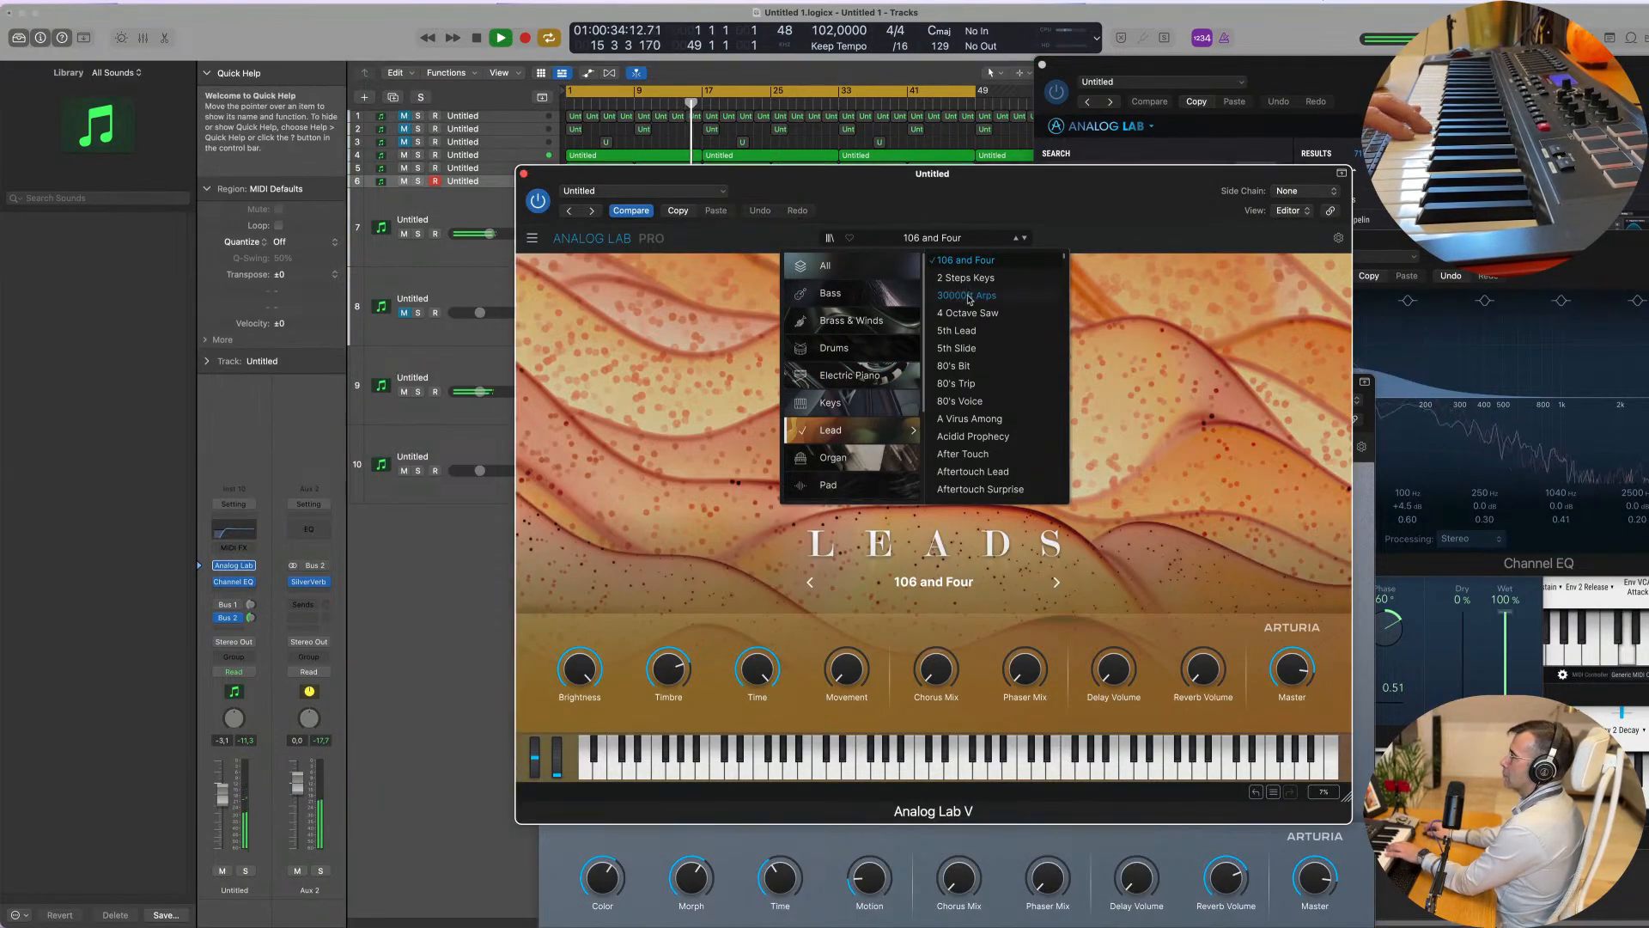
left_click(968, 296)
left_click_drag(1051, 175, 1216, 264)
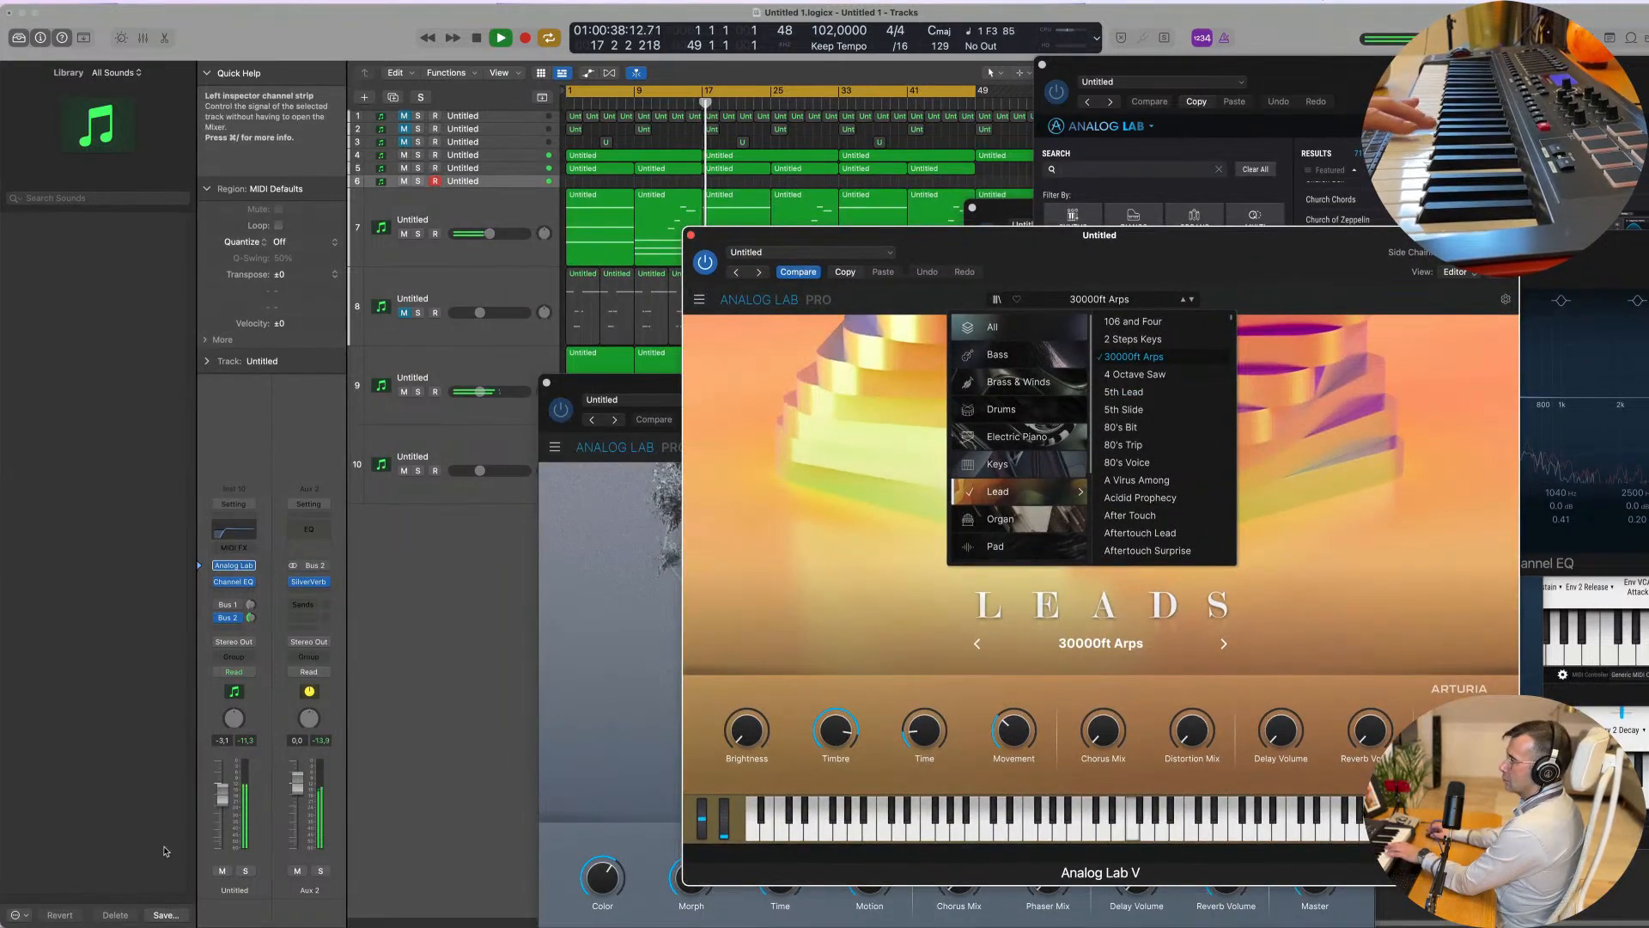
left_click_drag(222, 795, 228, 814)
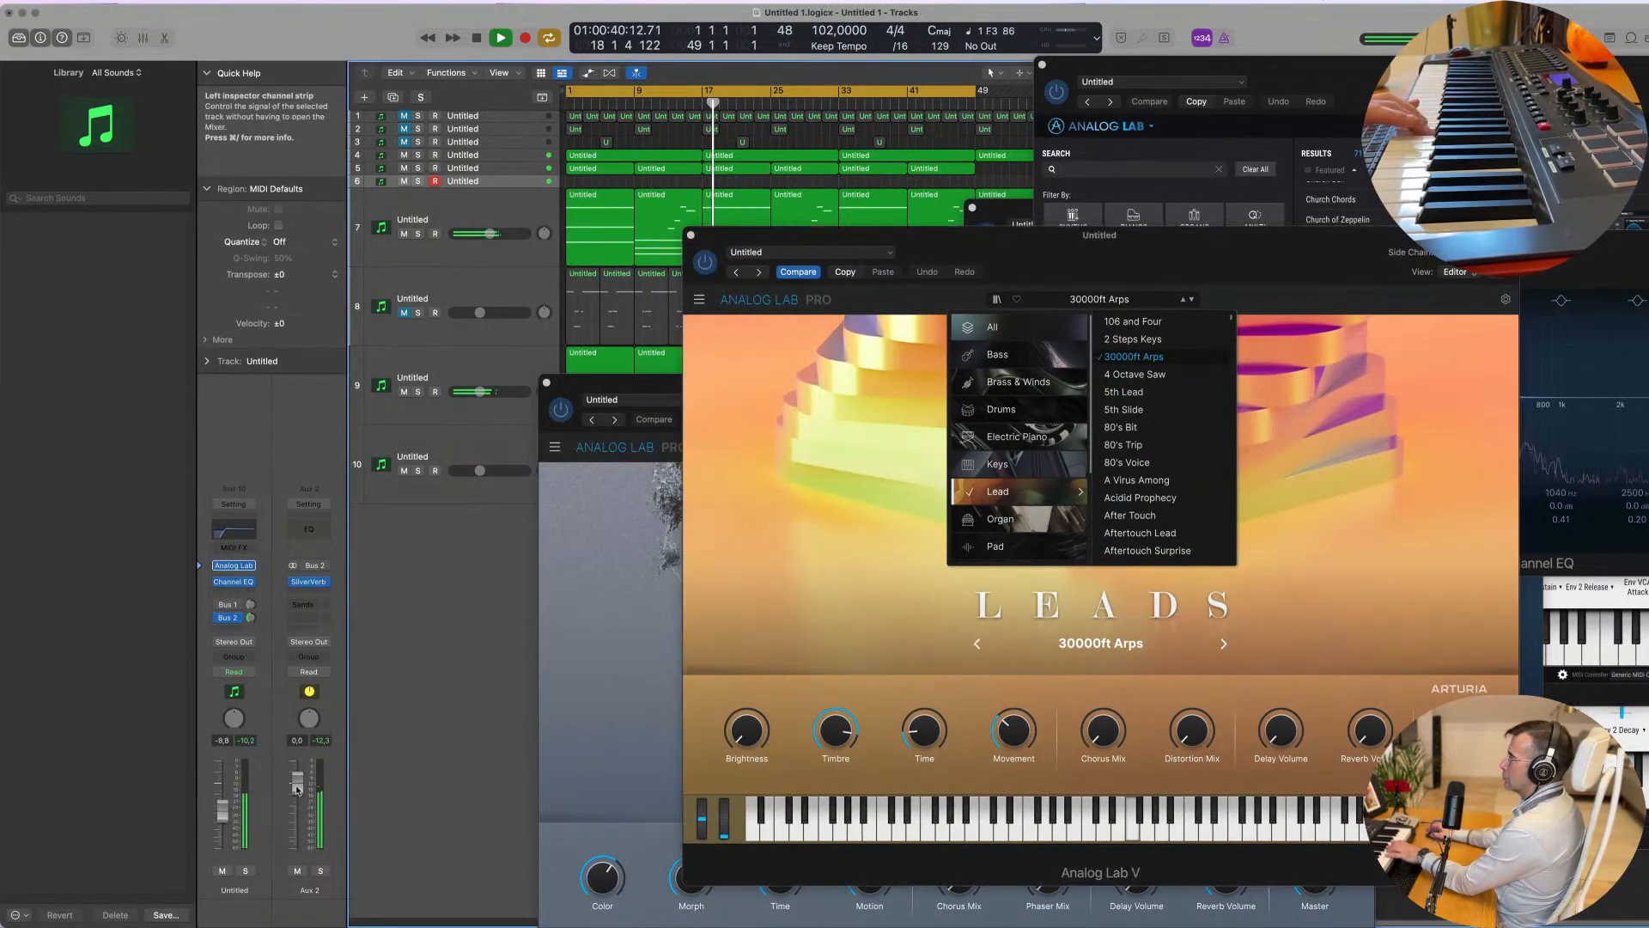
Step: Audition the 5th Lead, 5th Slide and After Touch presets on track 6, and choose Aftertouch Lead
left_click(1130, 394)
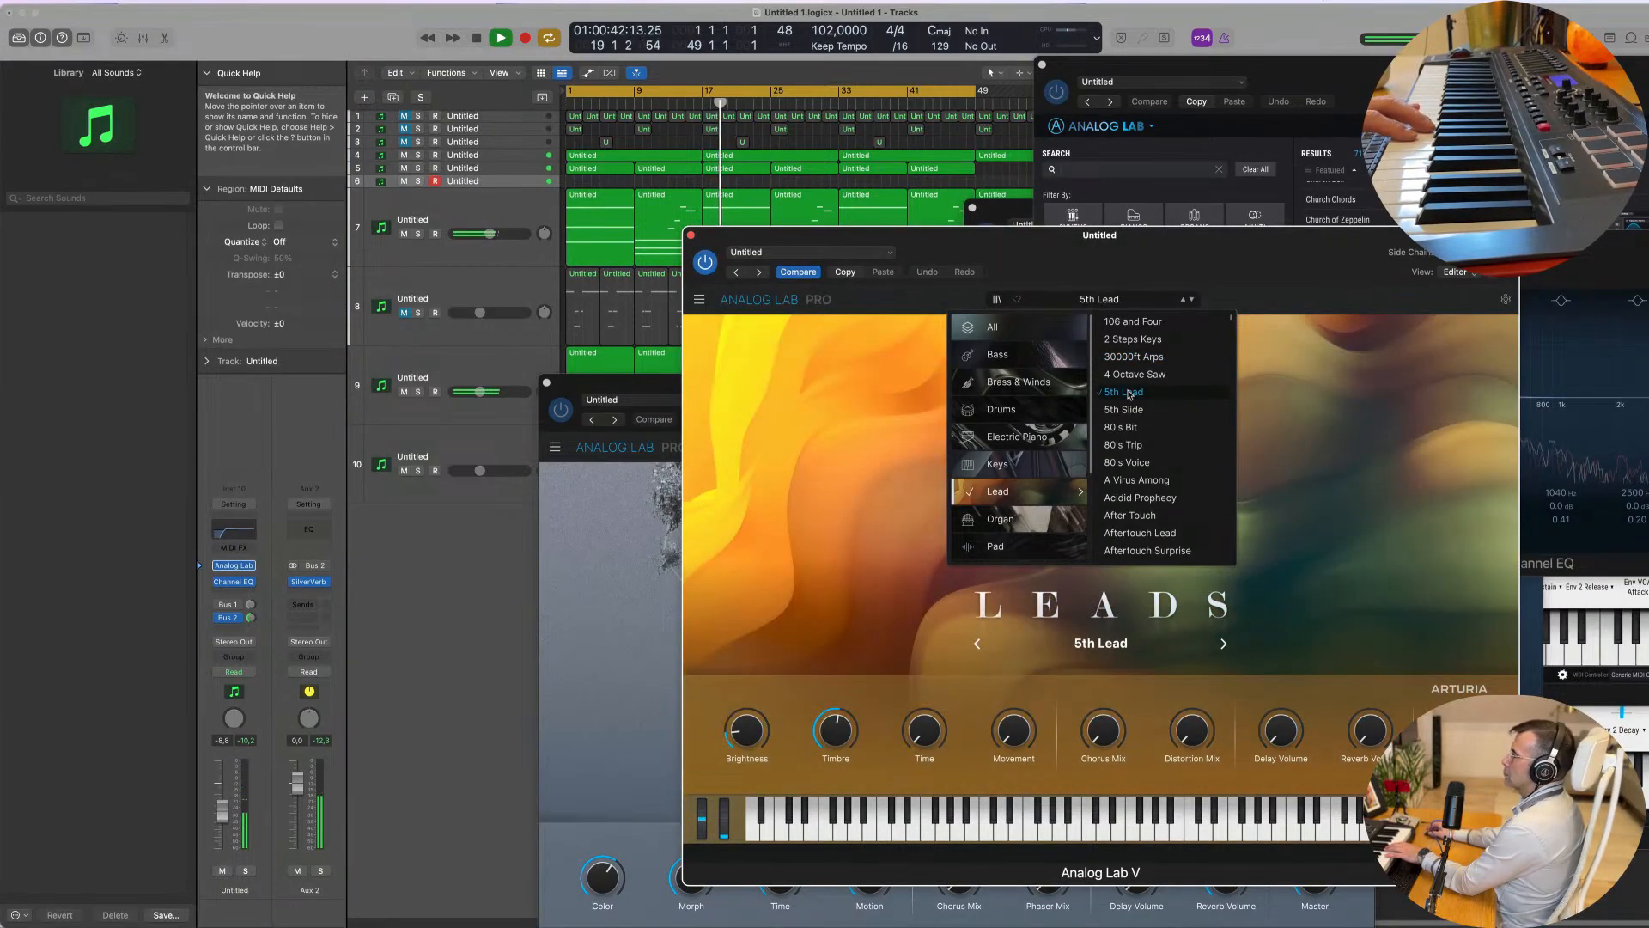
left_click(1128, 410)
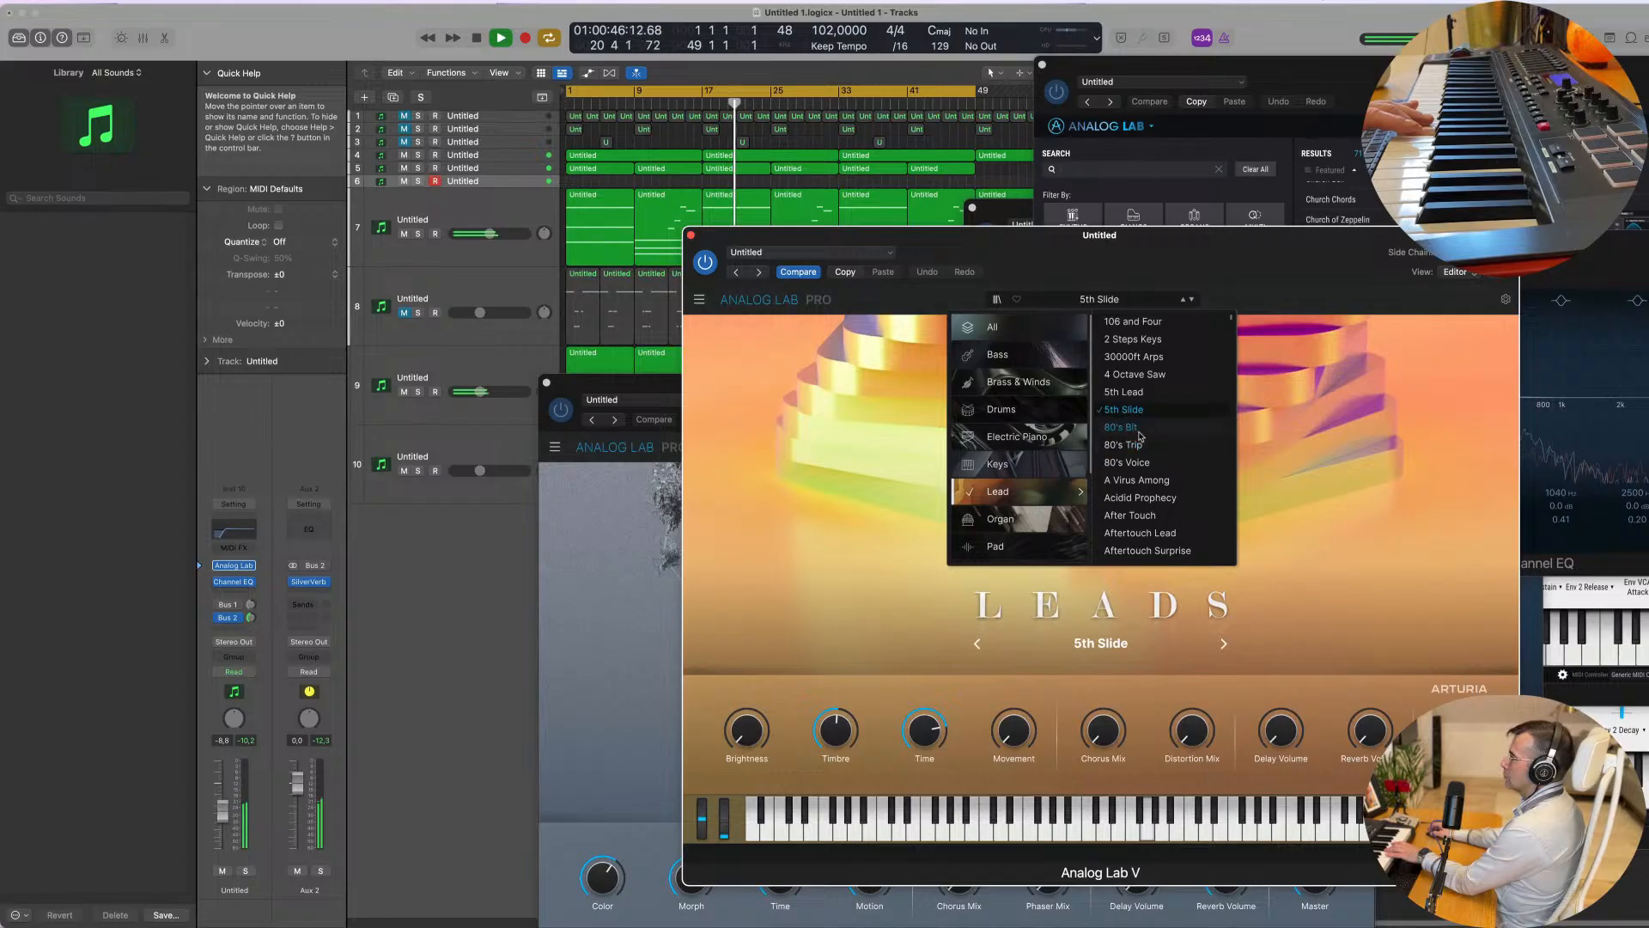
left_click(1141, 515)
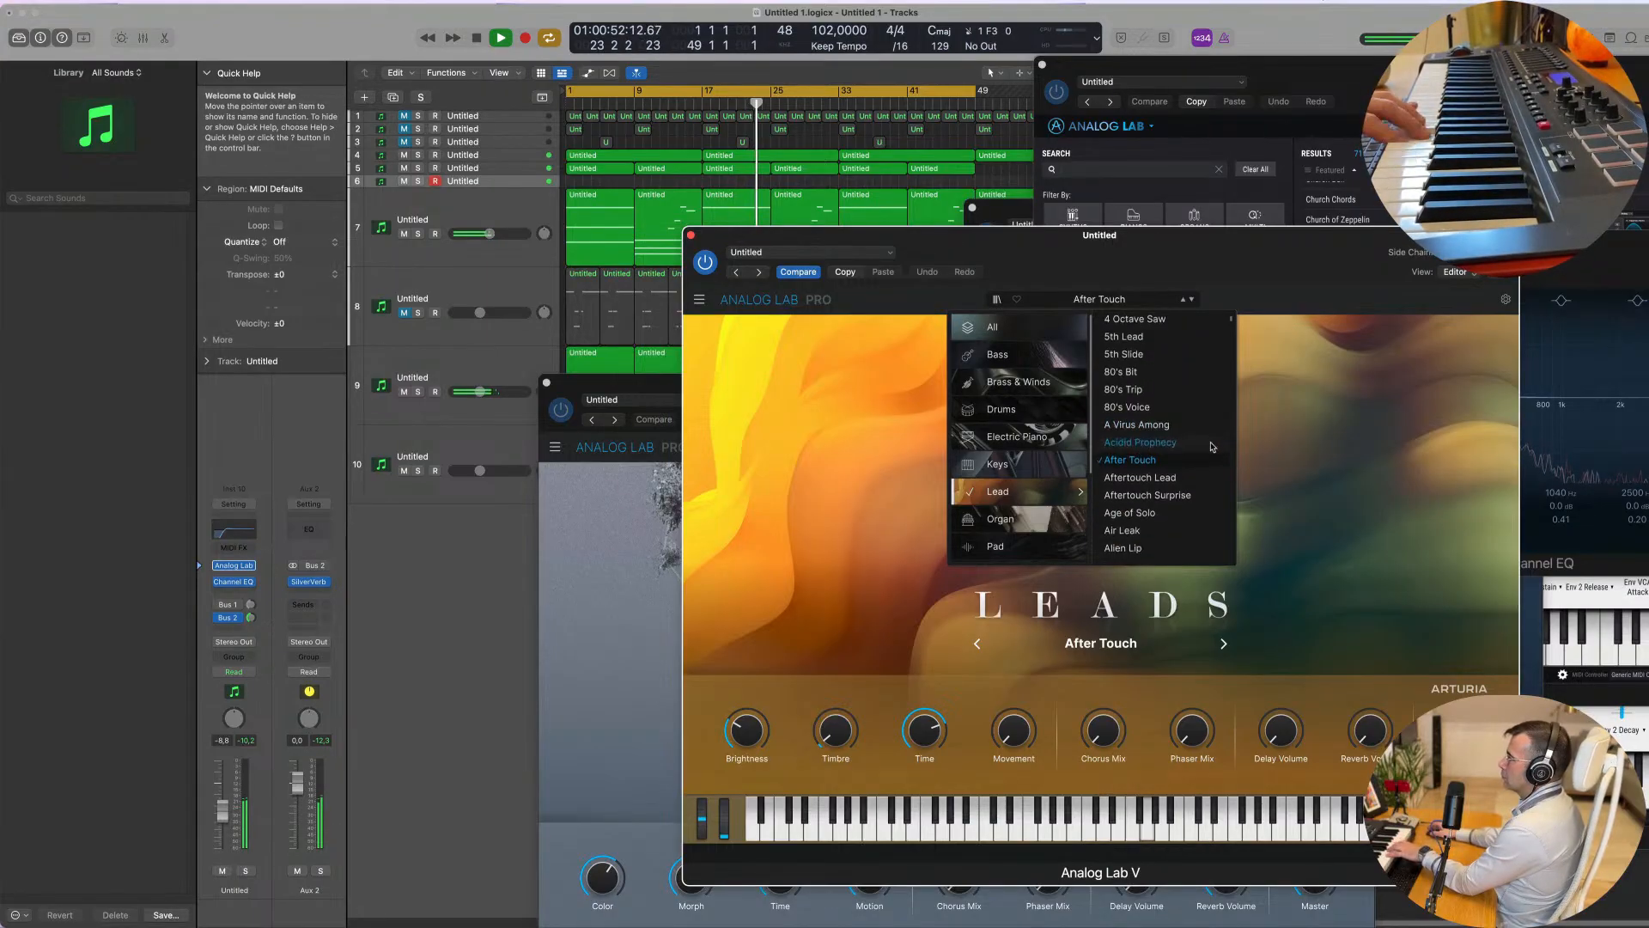
scroll(1168, 481, "down", 2)
left_click(1164, 465)
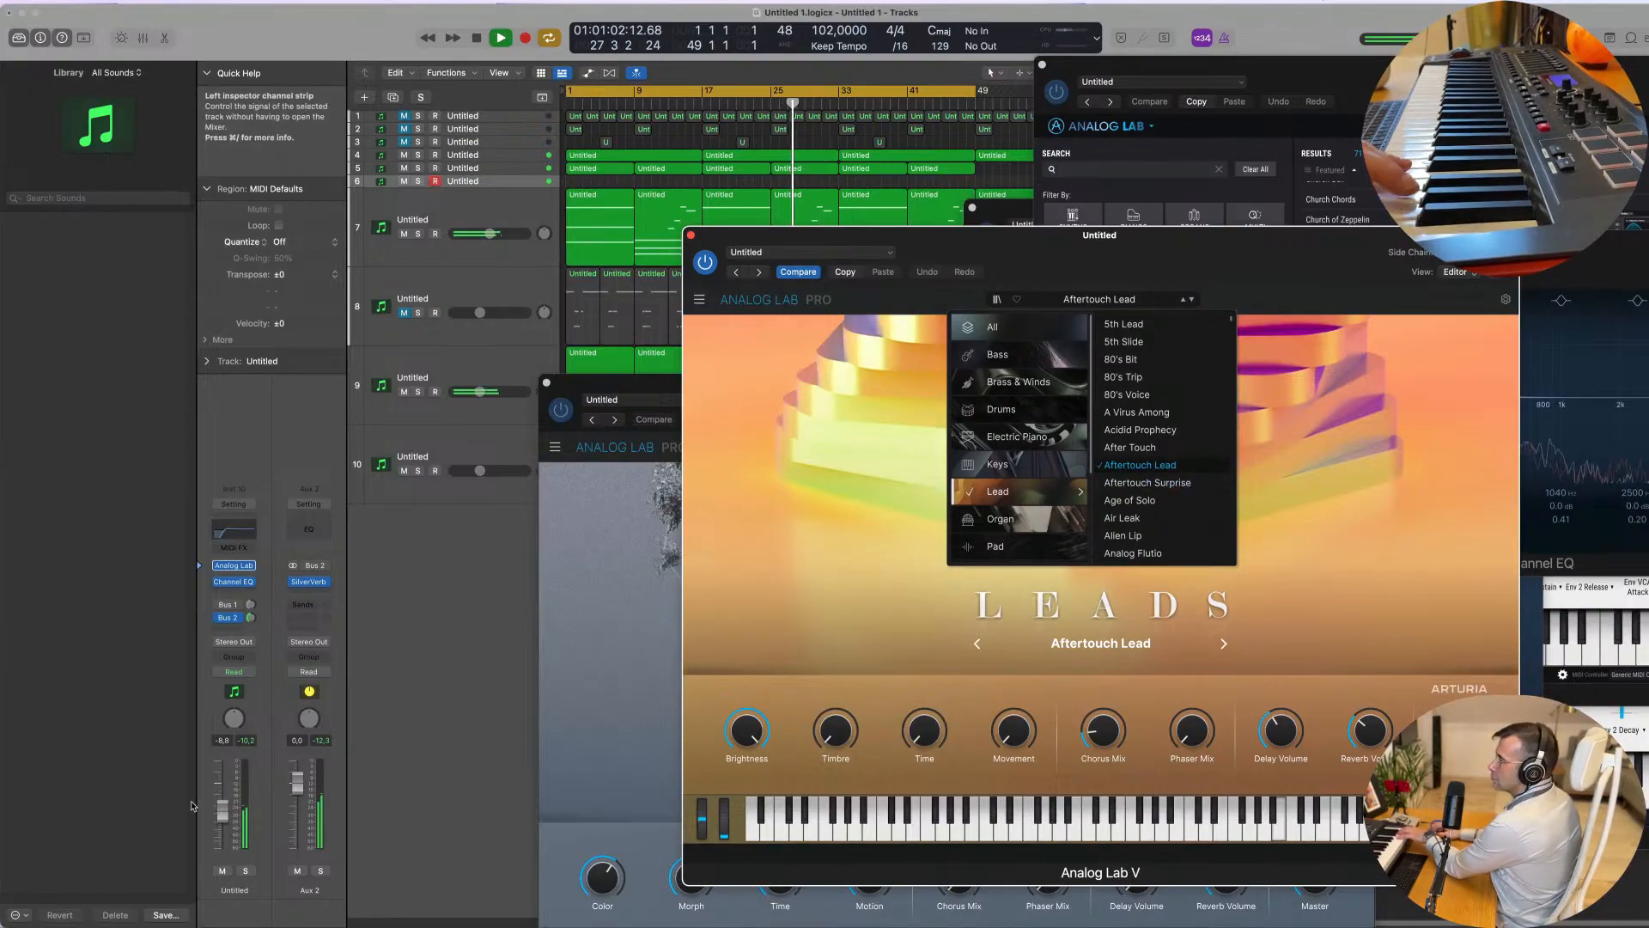
Step: Raise track 6's Bus 2 send level, record a lead part on the track, and restart playback
left_click_drag(253, 617, 257, 609)
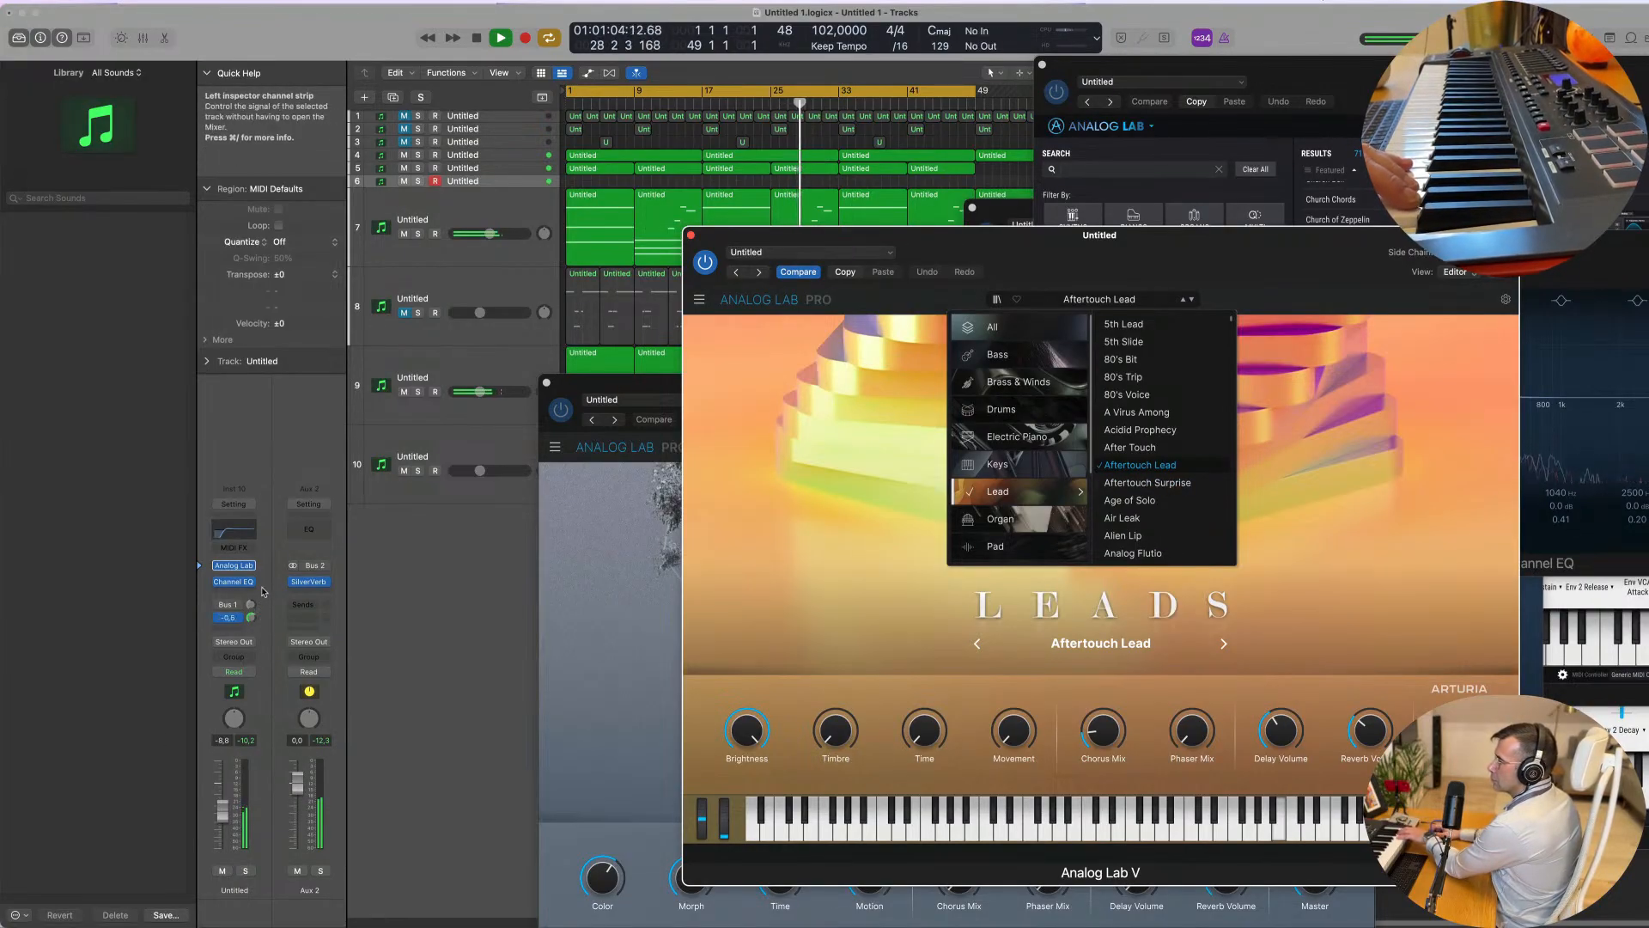
left_click(250, 620)
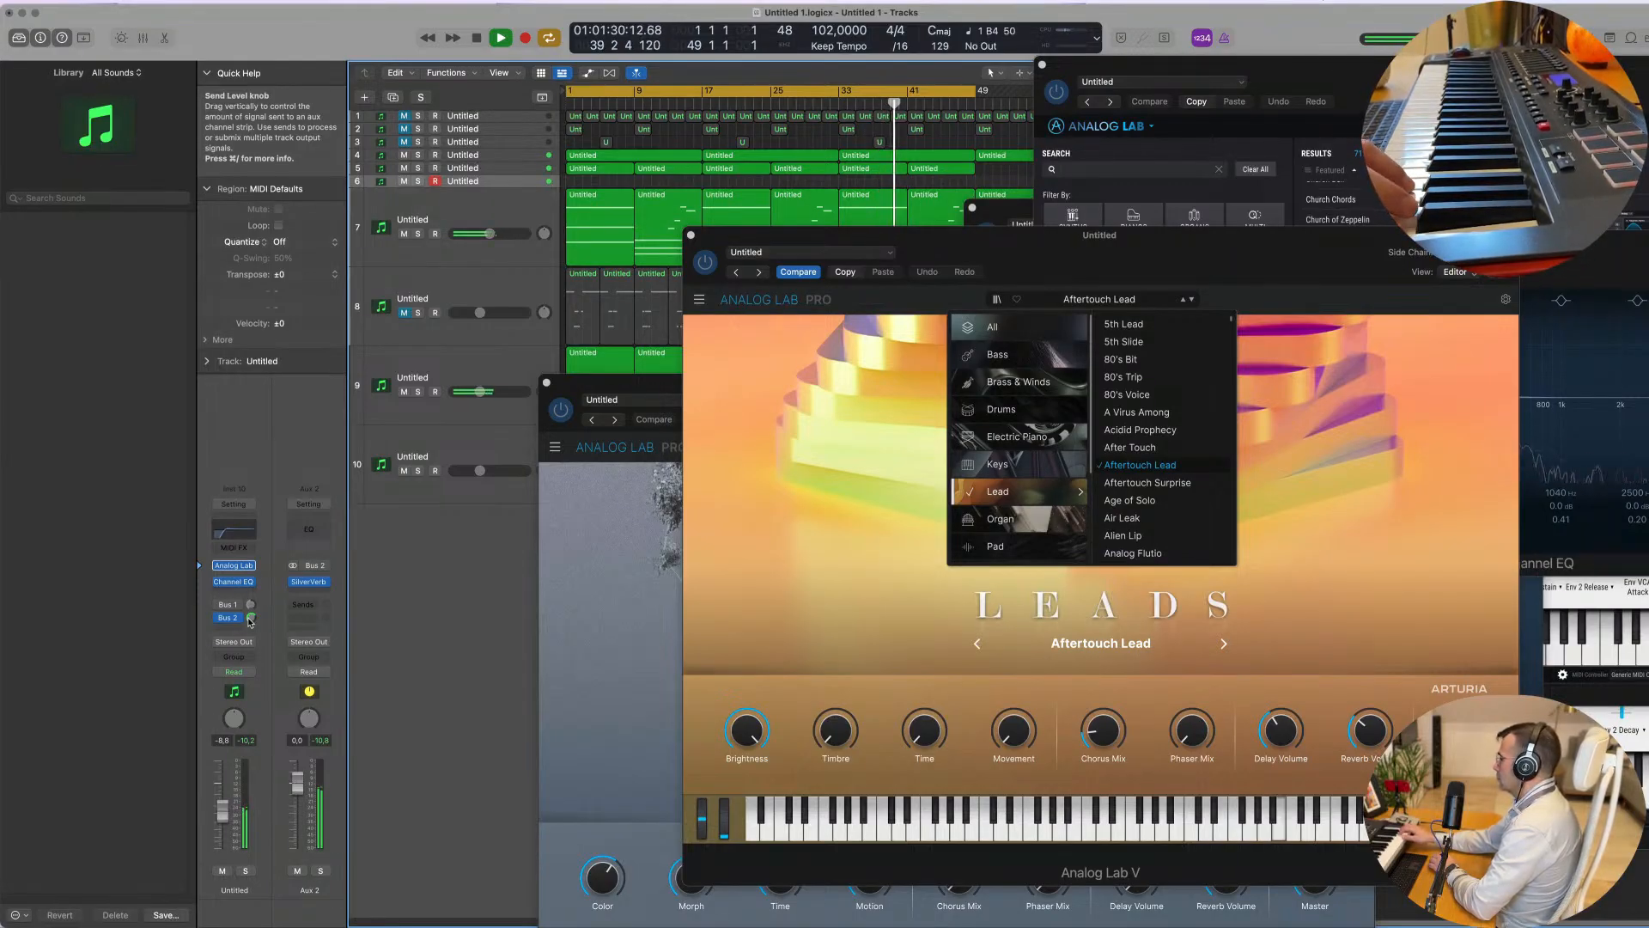
key("r")
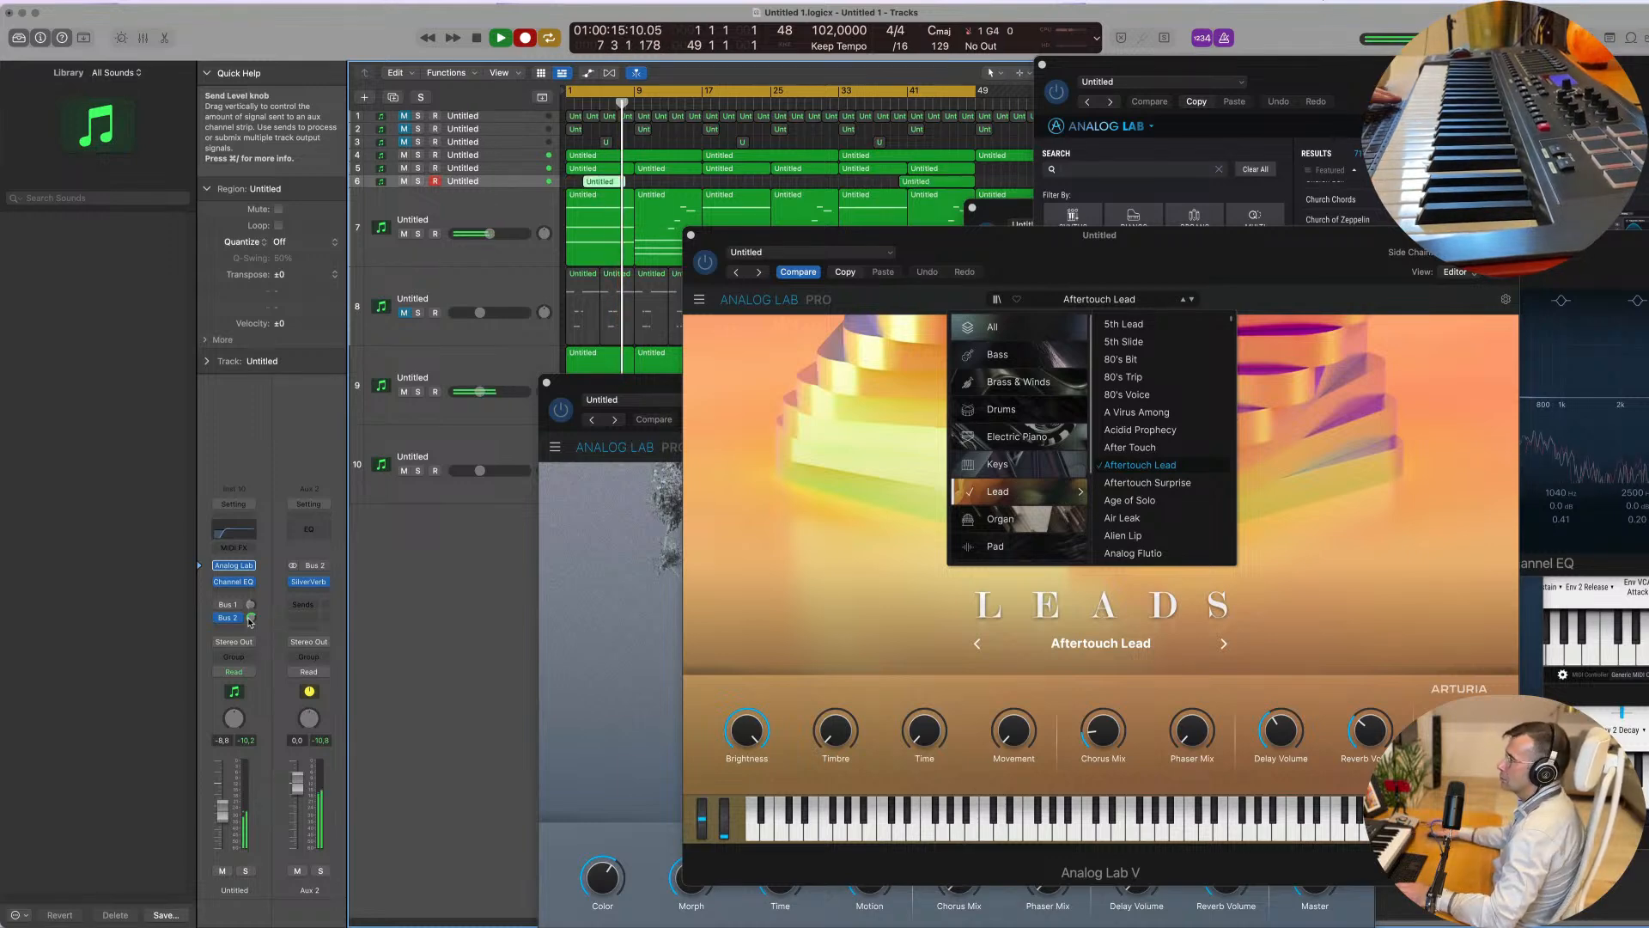
key("space")
key("space")
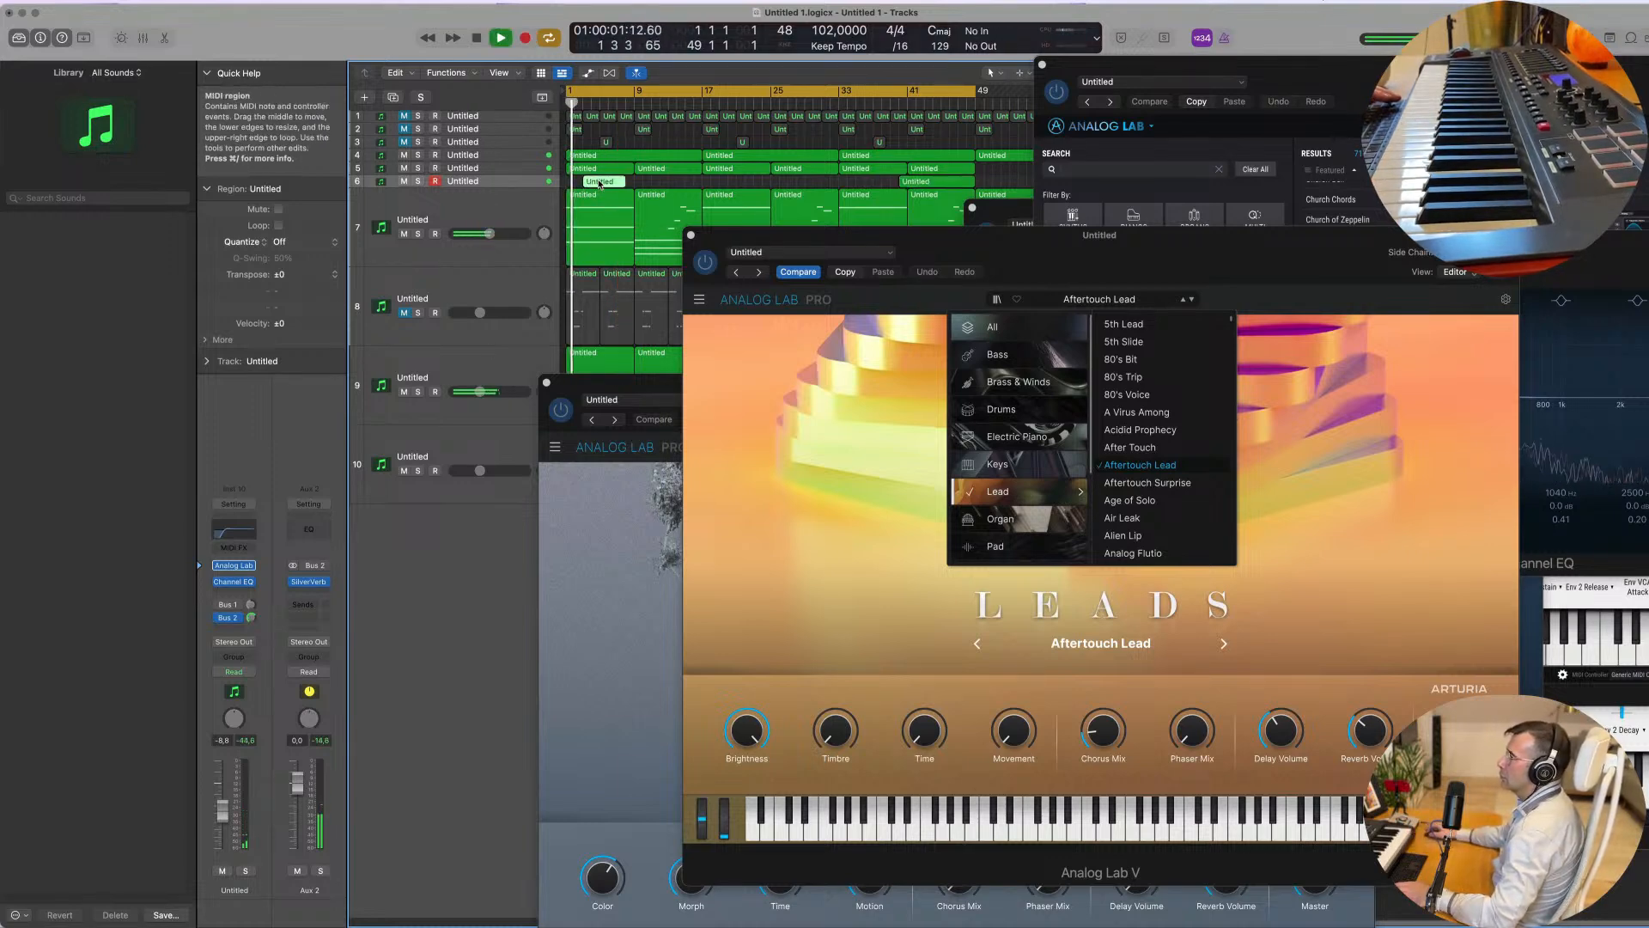
Step: Open track 6's first recorded region in the Piano Roll and move the Aftertouch Lead instrument window aside
double_click(600, 183)
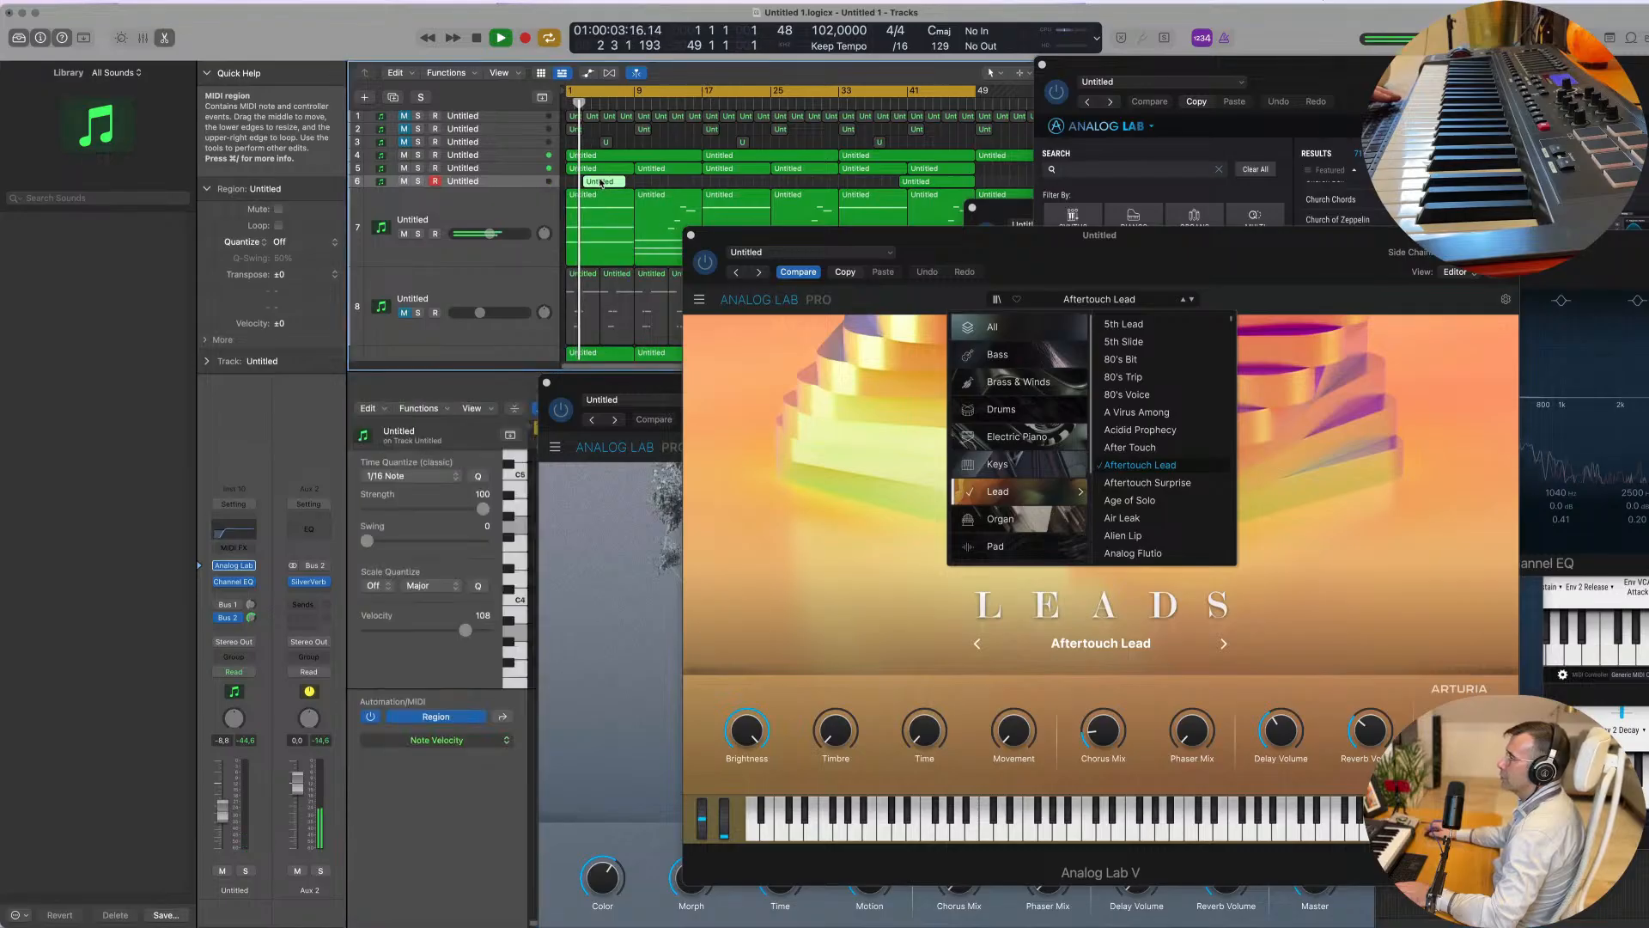
left_click_drag(903, 235, 1648, 289)
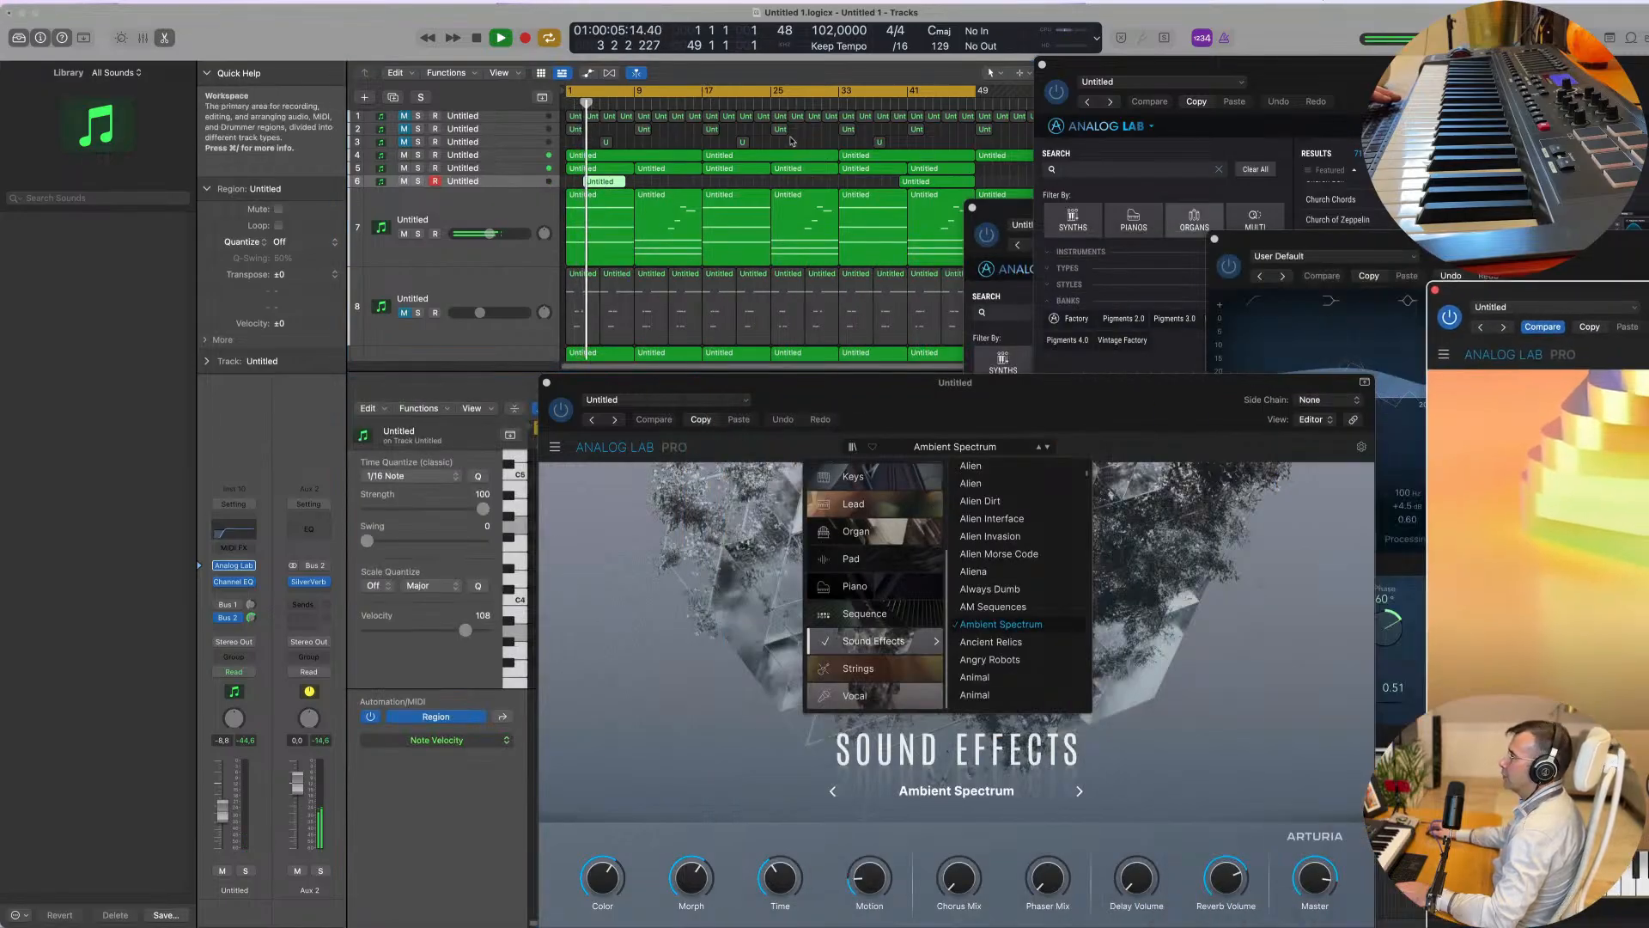
key("e")
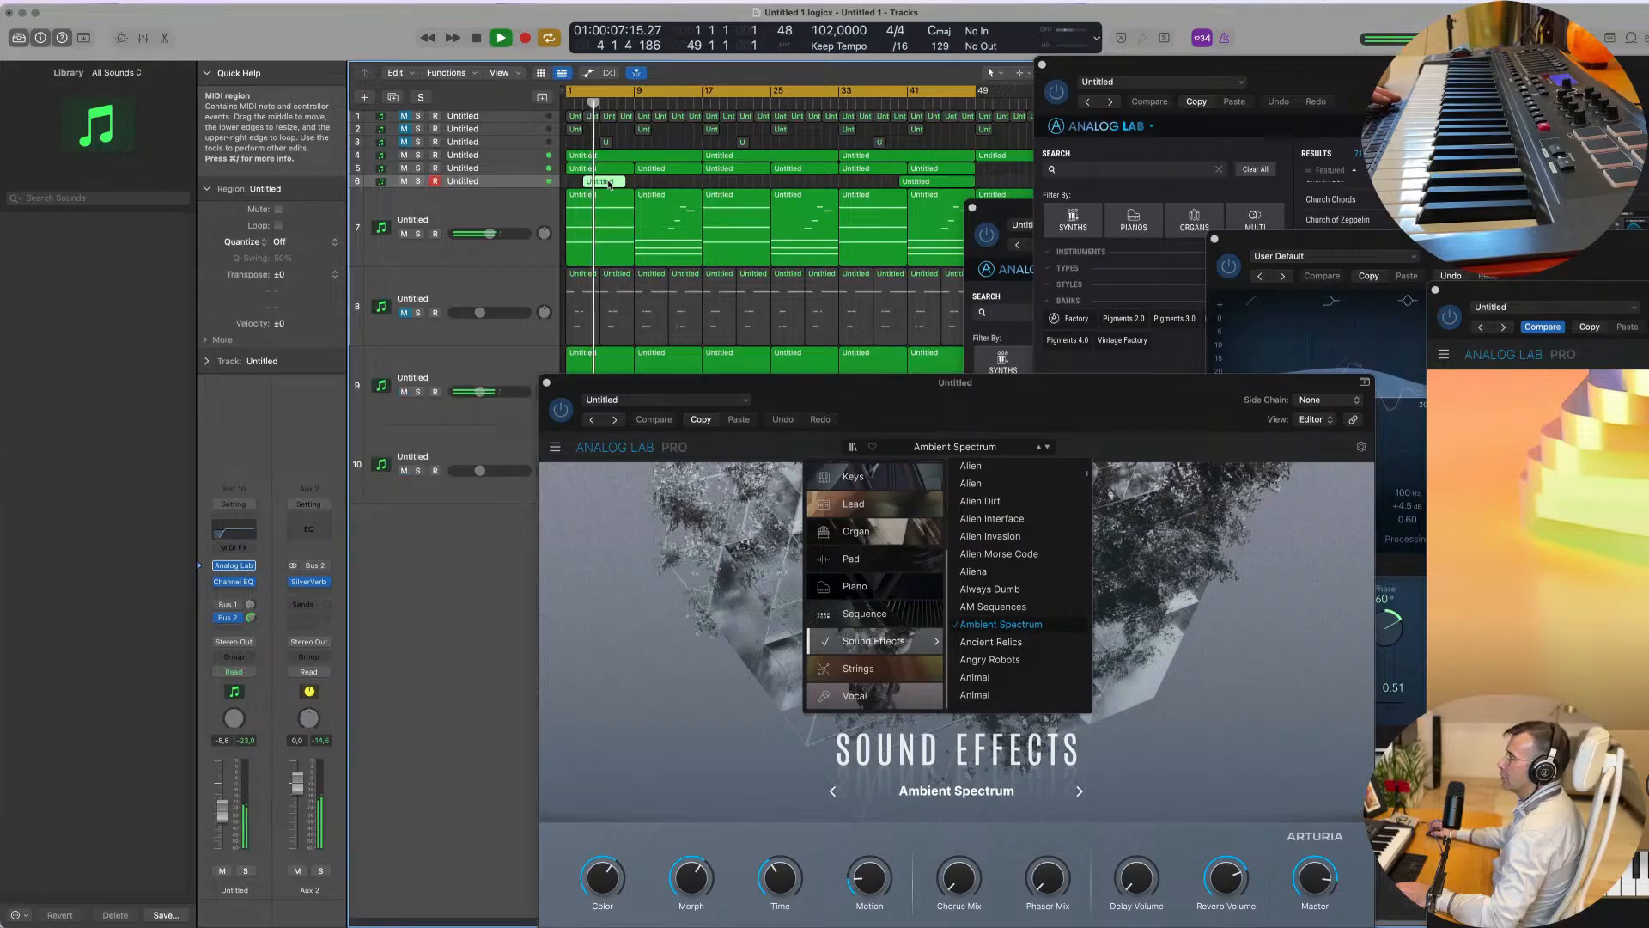
key("e")
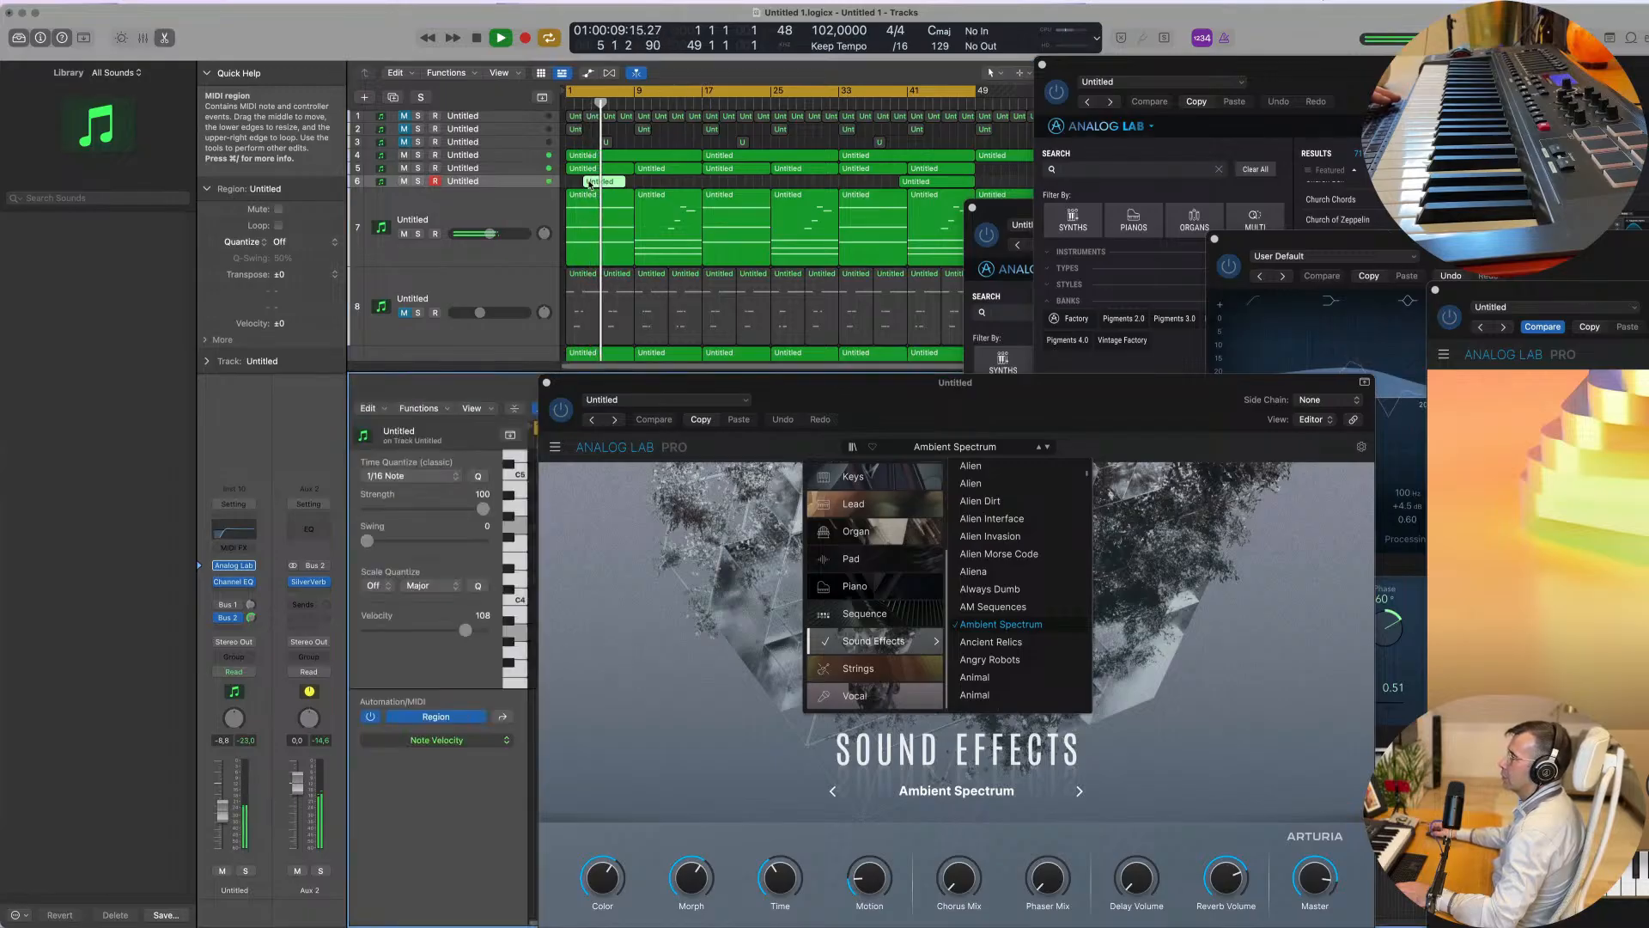
Step: Extend the start of track 6's first region back to bar 1, then select all regions on the track and restart playback
left_click(577, 182)
left_click_drag(584, 181, 567, 183)
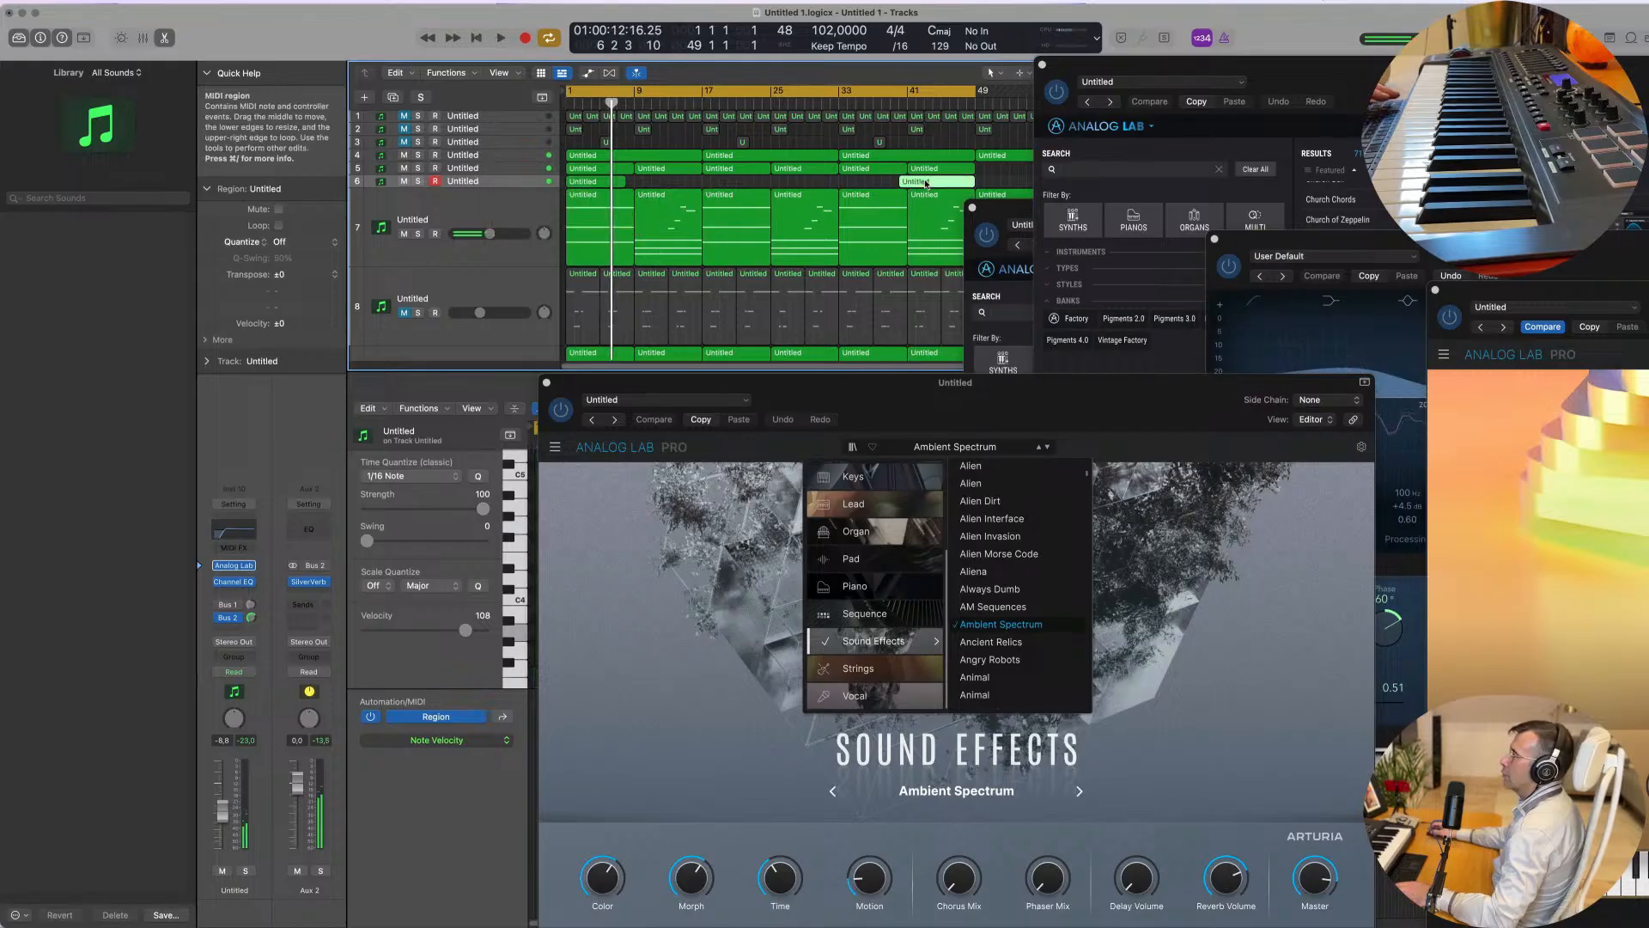
key("space")
left_click(529, 182)
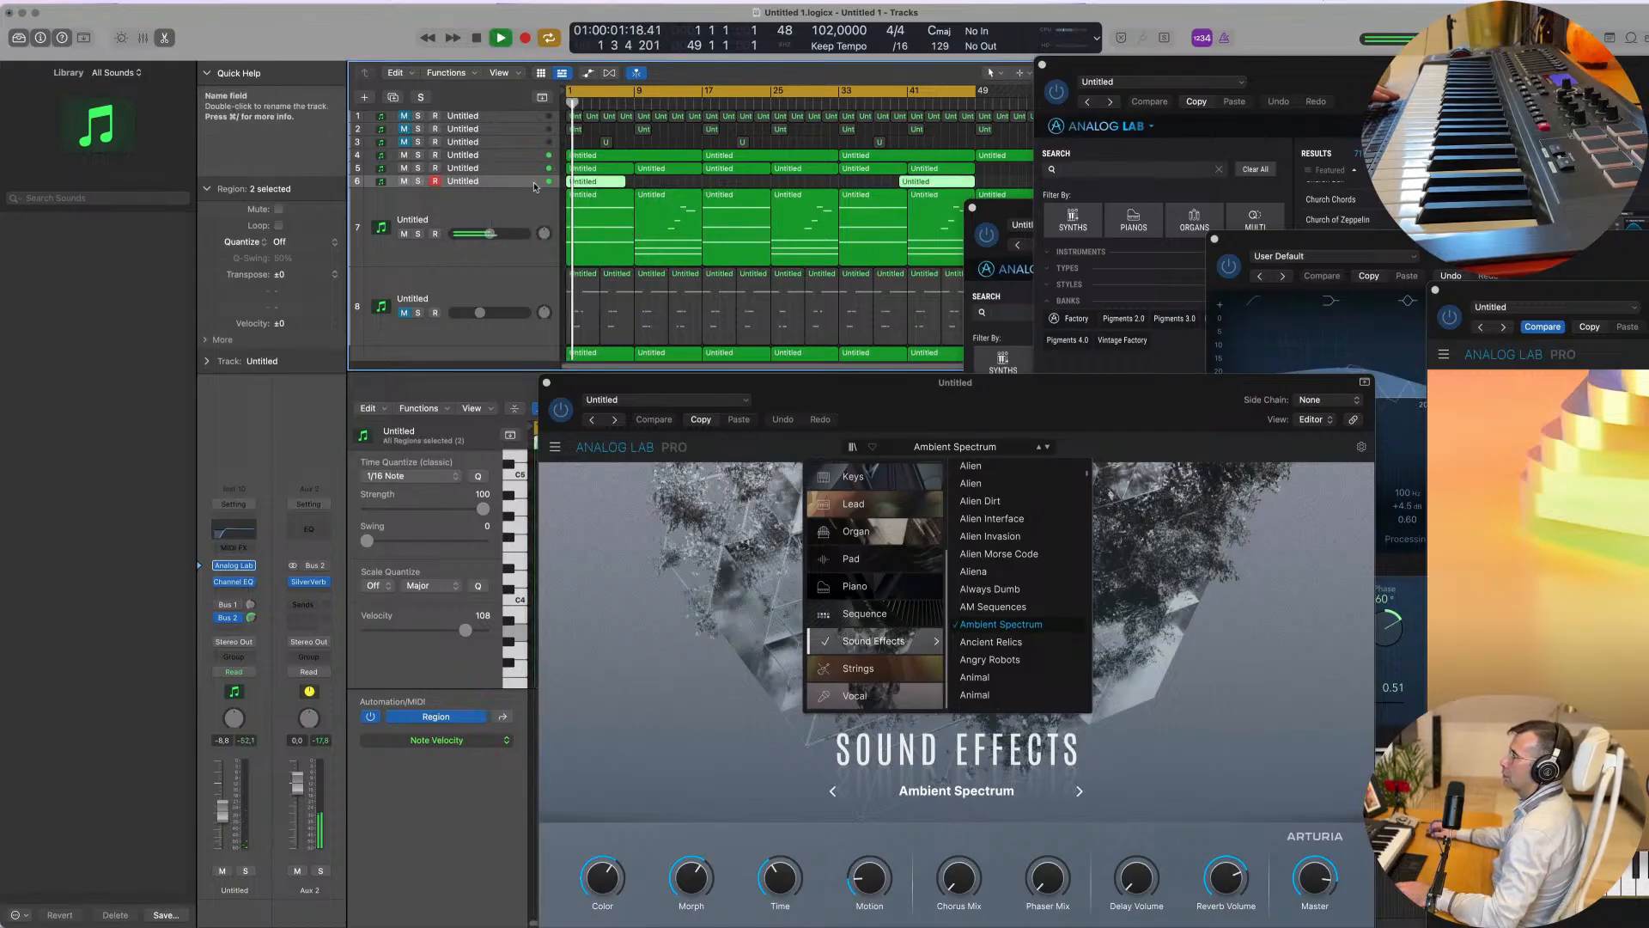
Step: Close the open Analog Lab and Channel EQ plug-in windows, leaving only the SilverVerb window open
left_click(547, 382)
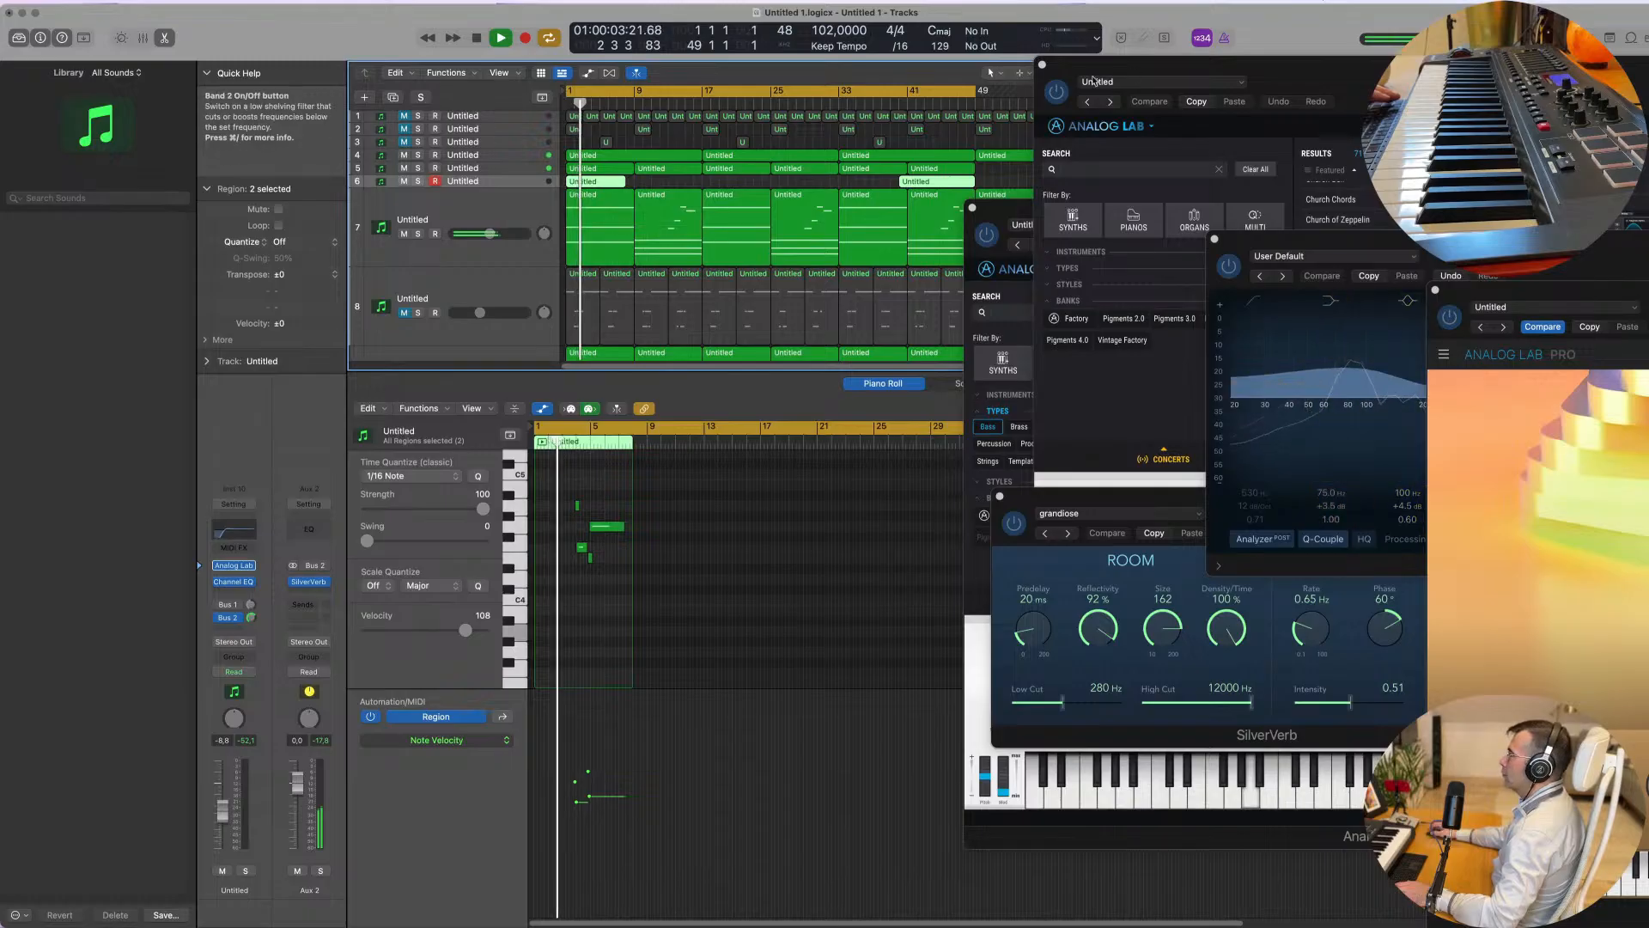
left_click(1042, 64)
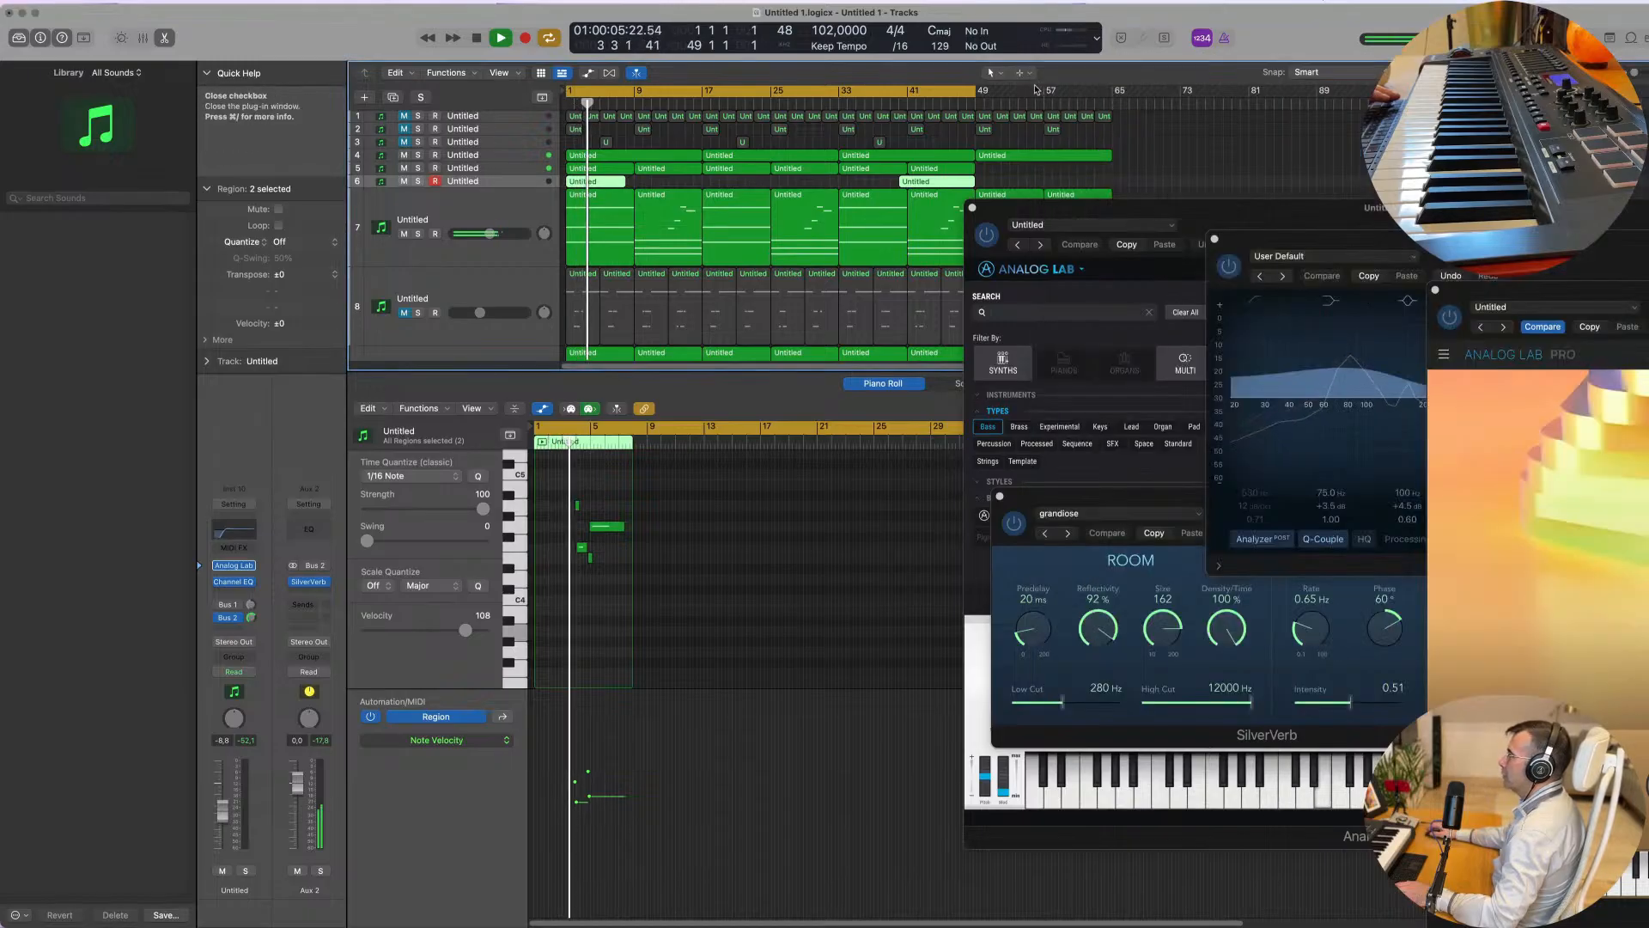
left_click(987, 210)
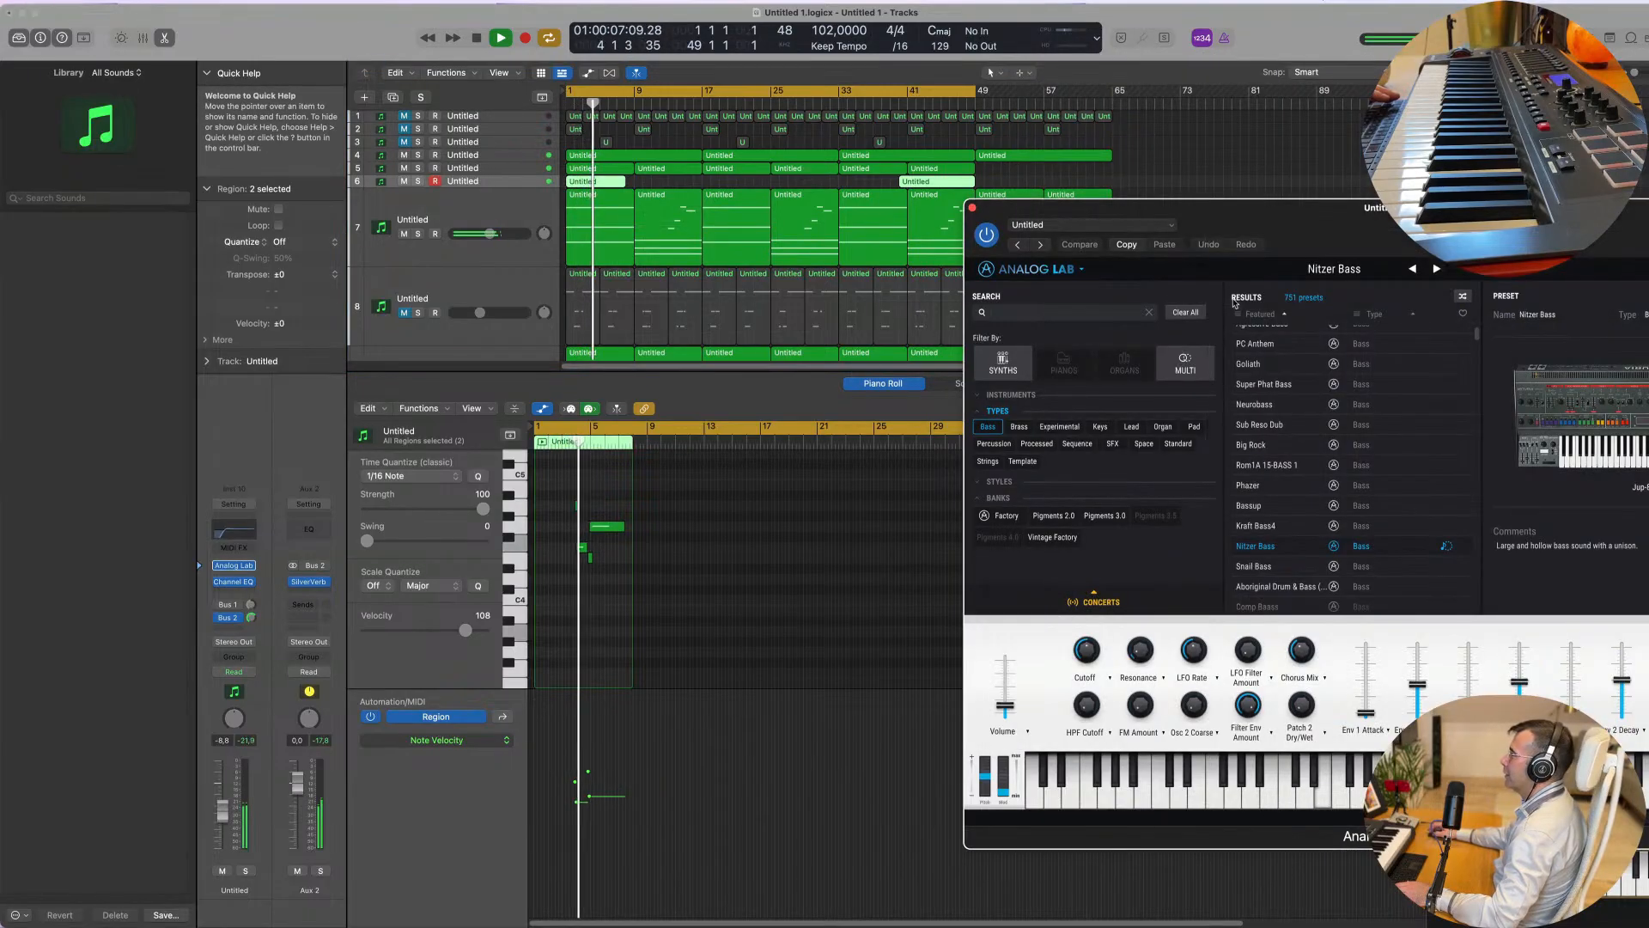
left_click(972, 209)
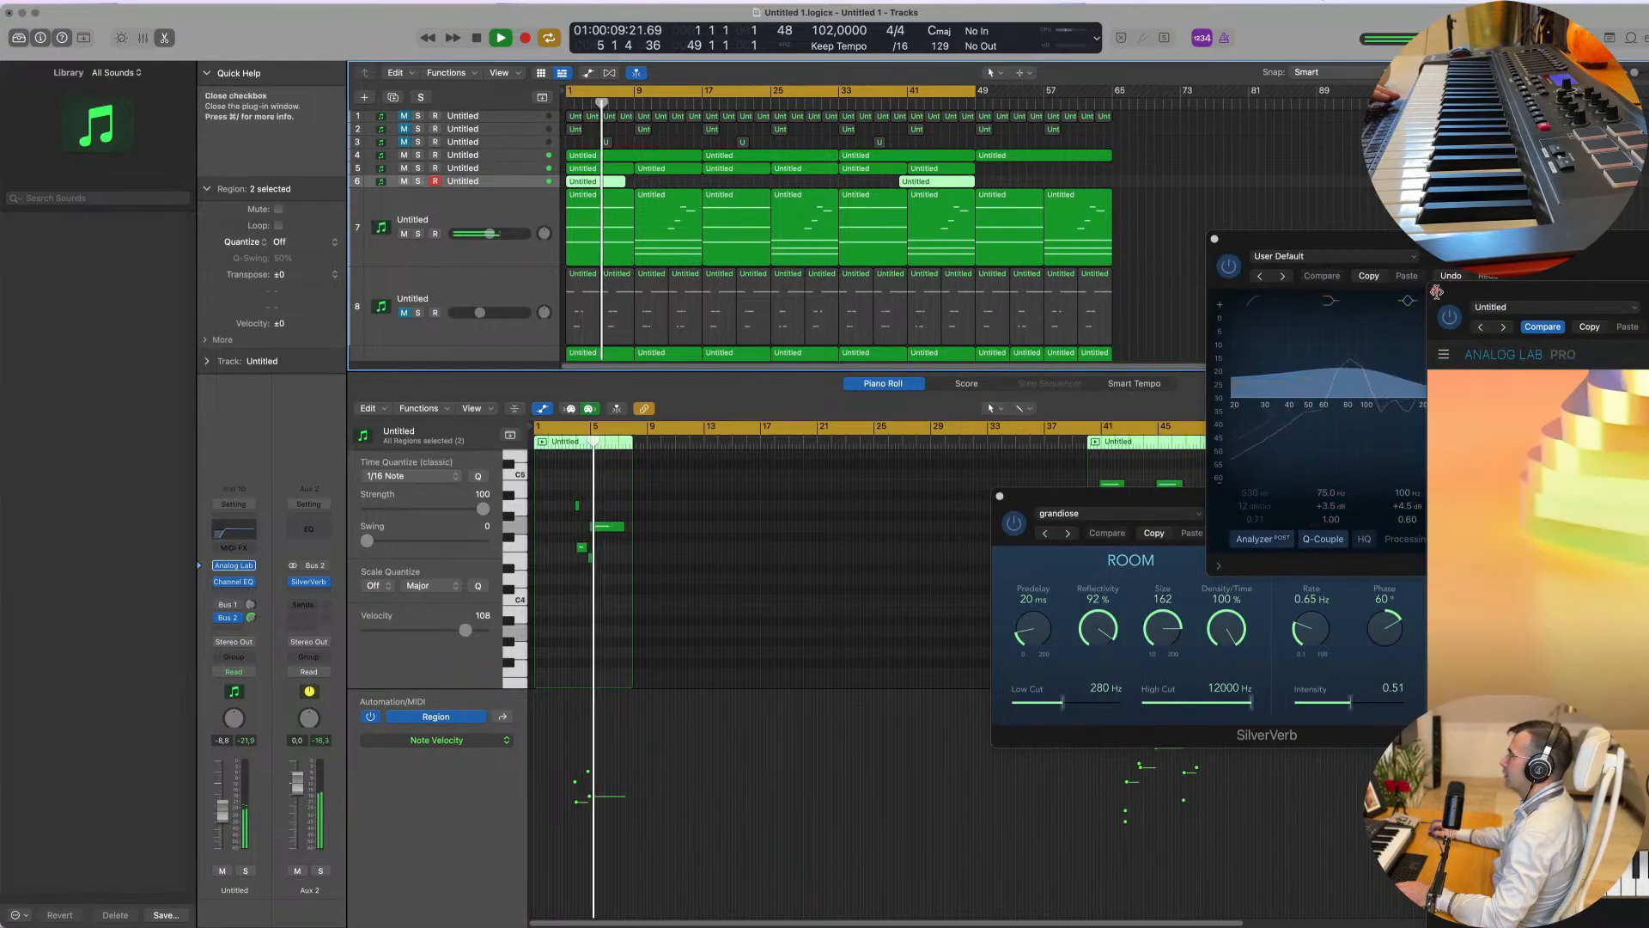
left_click(1437, 292)
left_click(1213, 239)
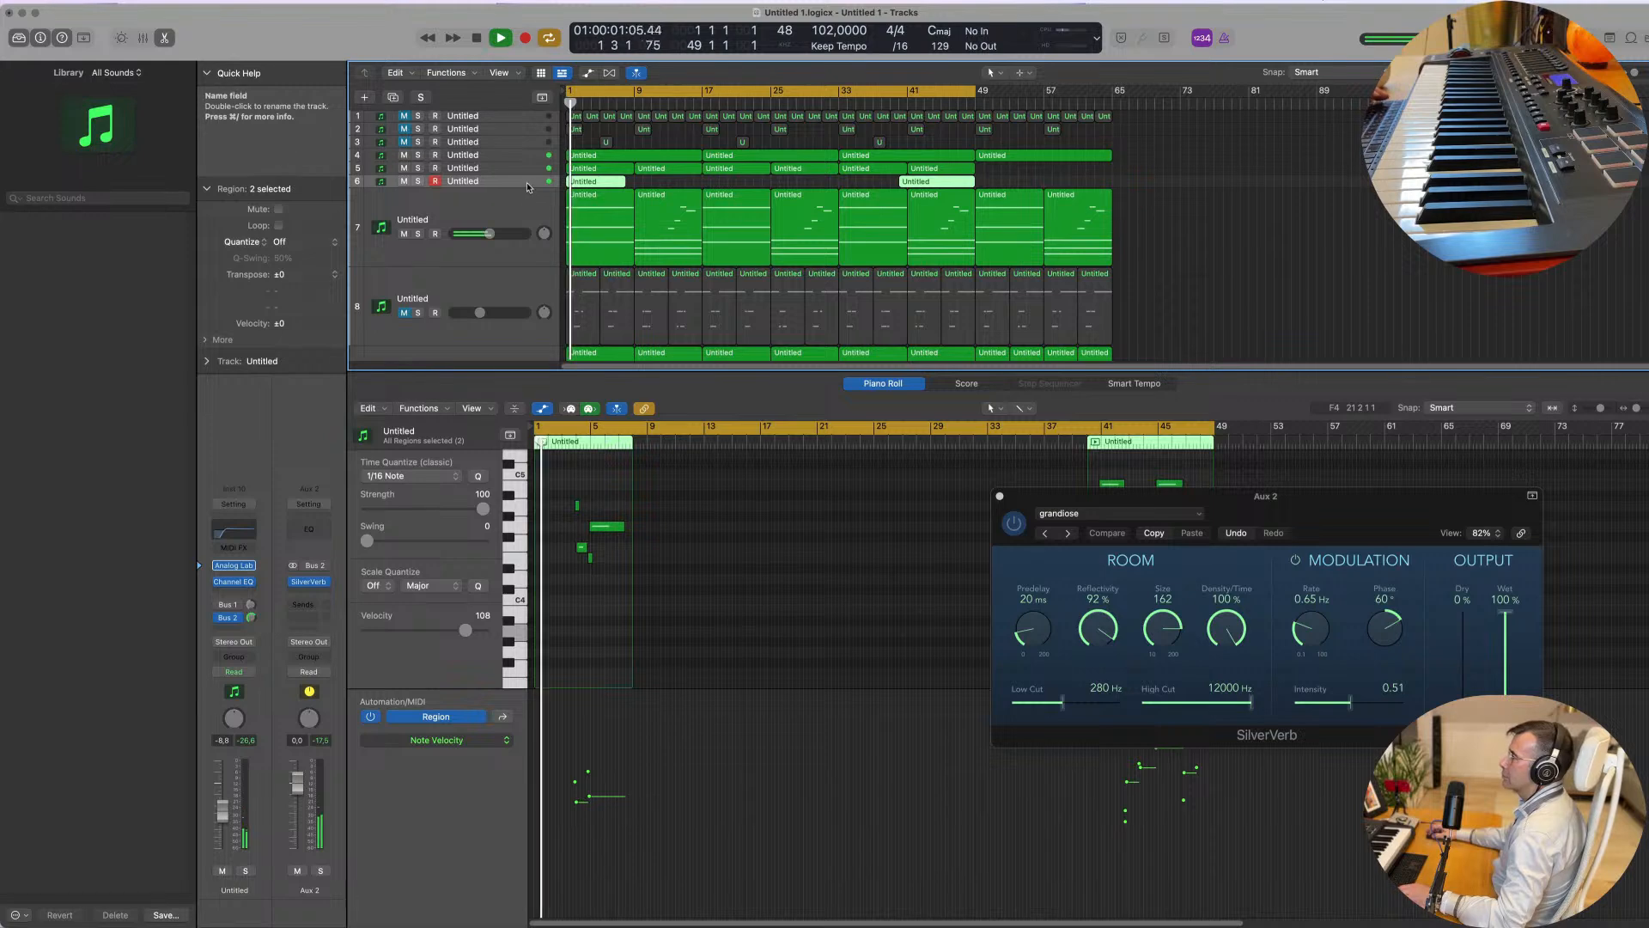
Step: Record an extra high note into track 6's first region around bar 4
key("super+Right")
key("super+Right")
key("super+Right")
key("super+Right")
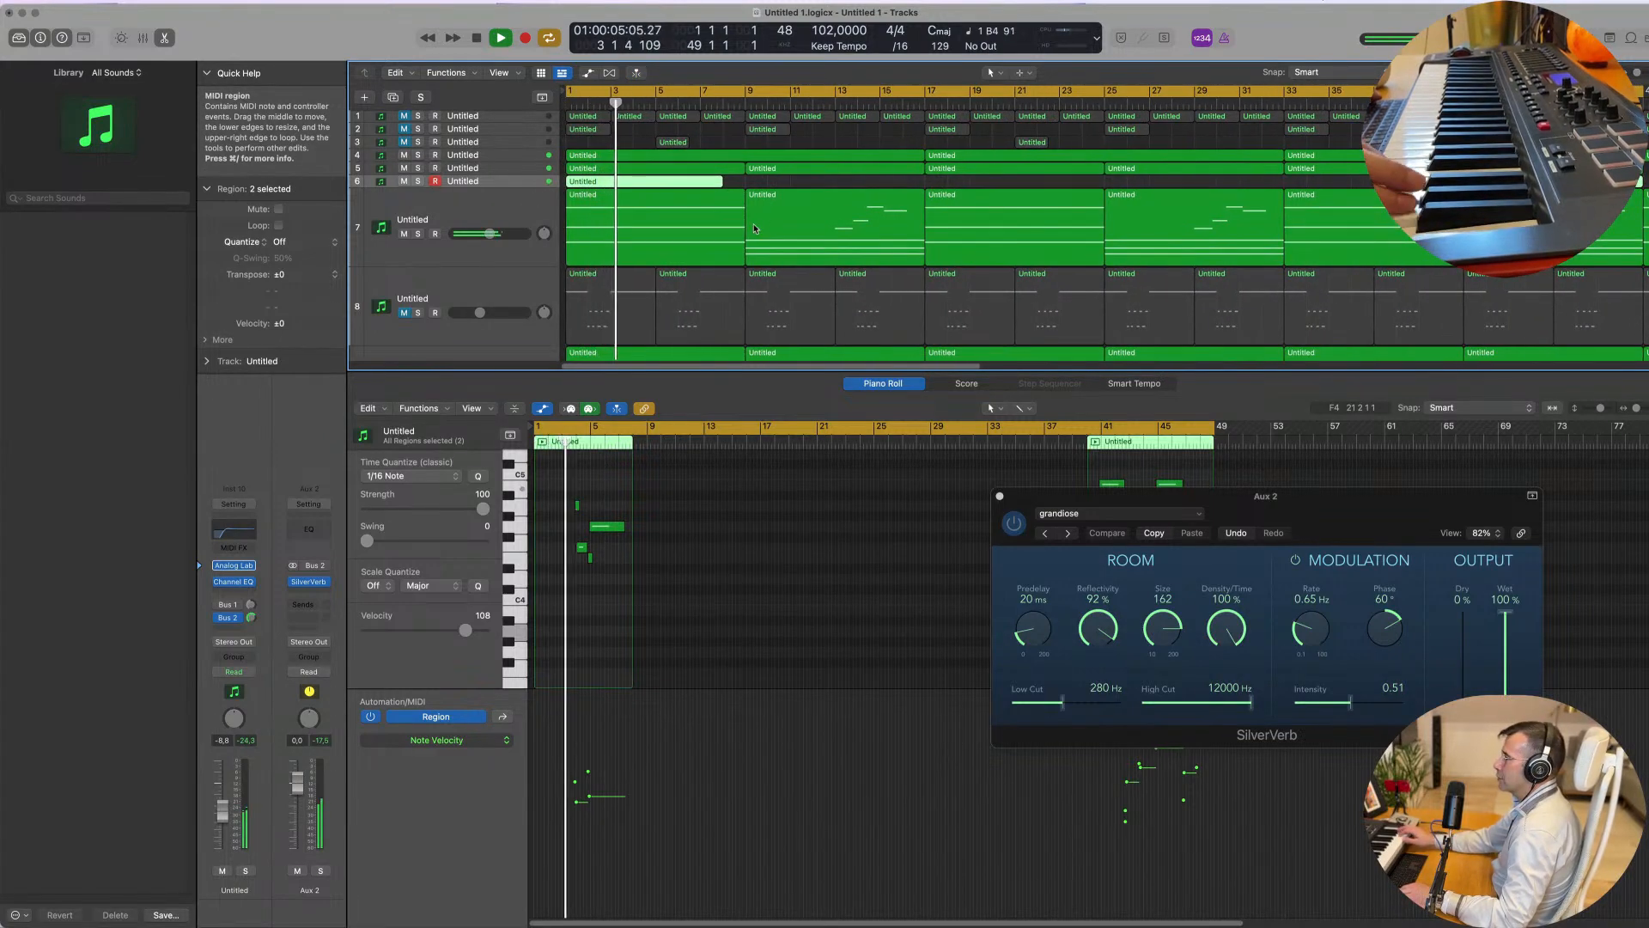
key("r")
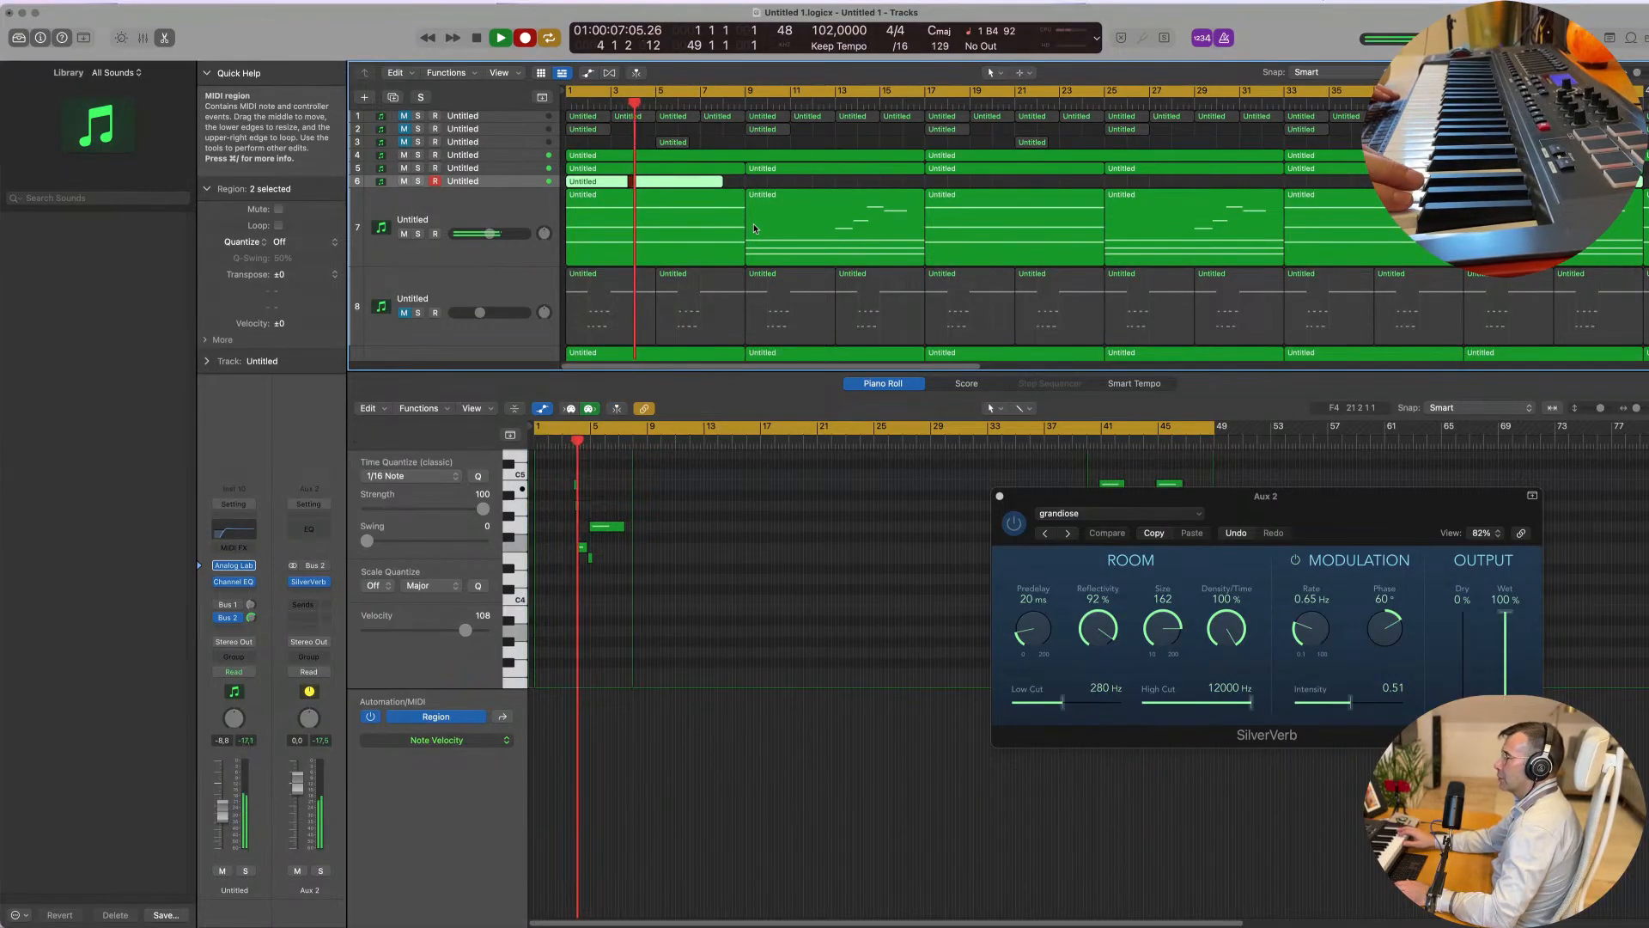
key("space")
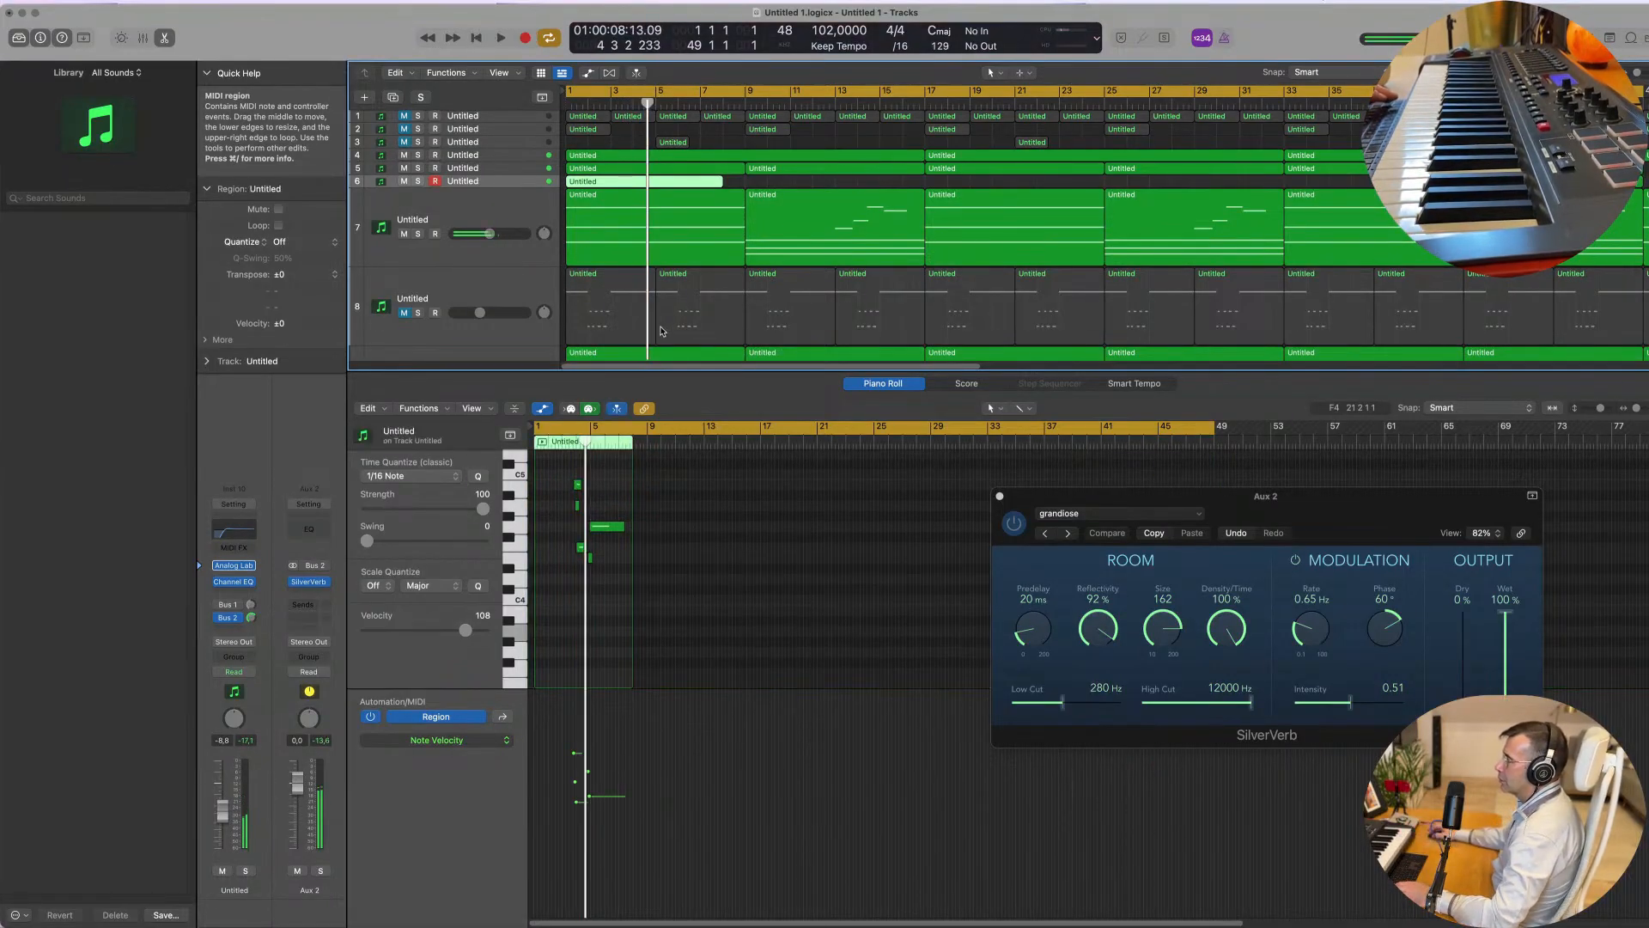
Step: Extend the start of the new high note back to bar 1 and delete the short note just below it
key("space")
left_click_drag(578, 487, 544, 487)
key("space")
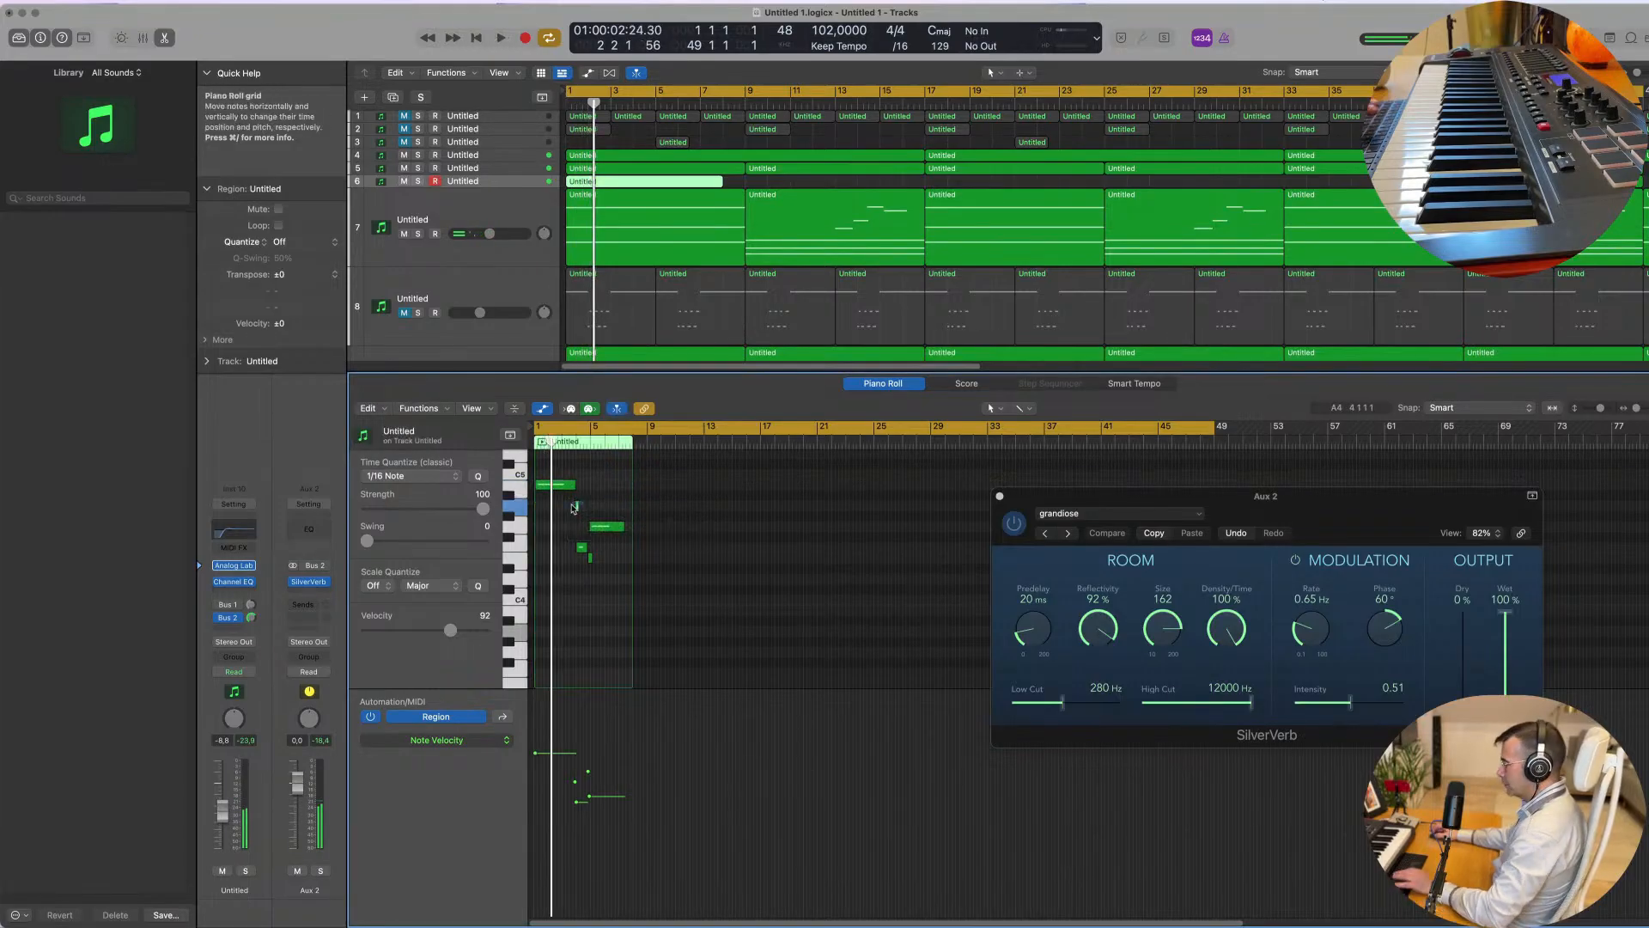
key("space")
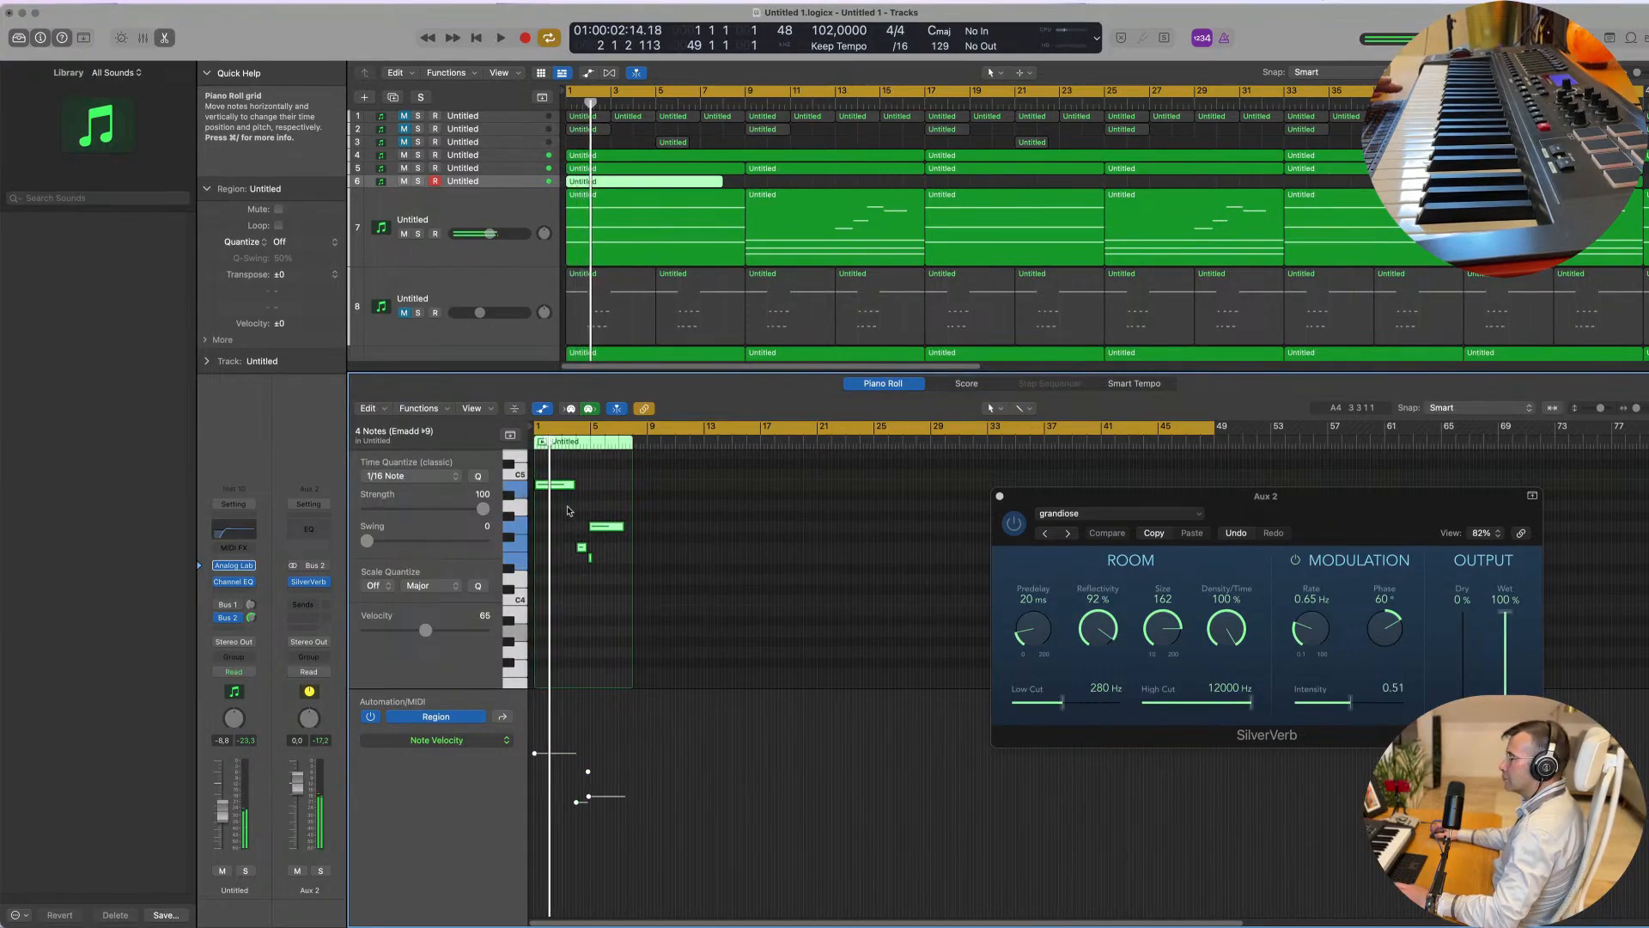
Step: Shift the long high note slightly earlier in the Piano Roll and lengthen its end to nearly bar 4
scroll(587, 514, "up", 5)
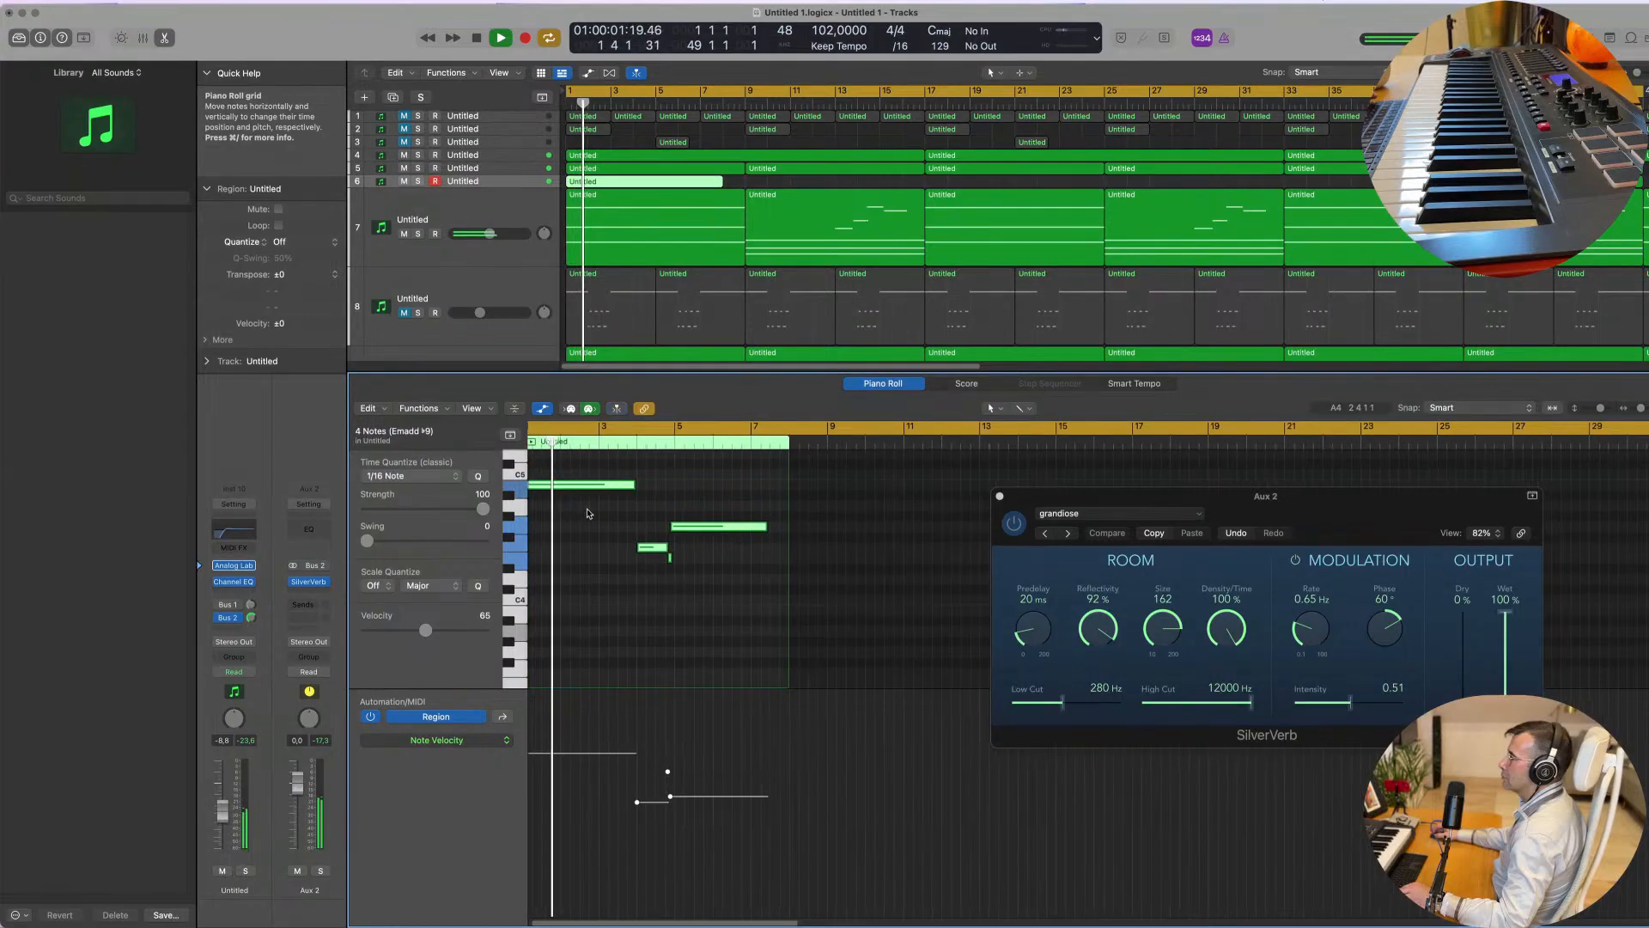
scroll(581, 511, "up", 3)
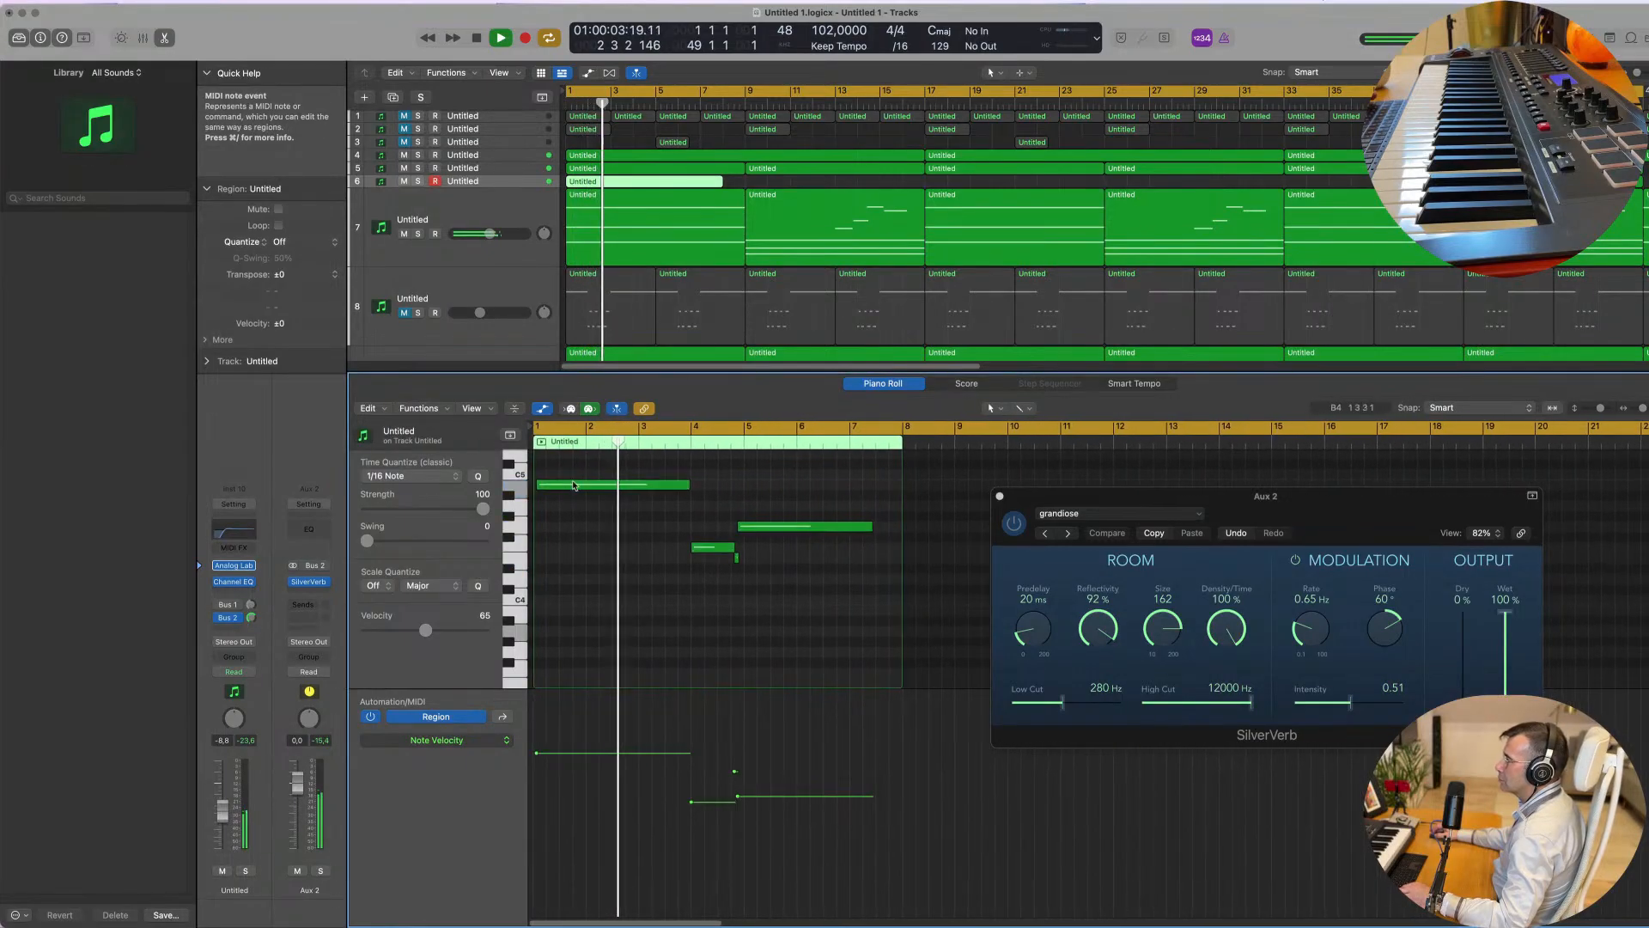
left_click(573, 485)
key("Return")
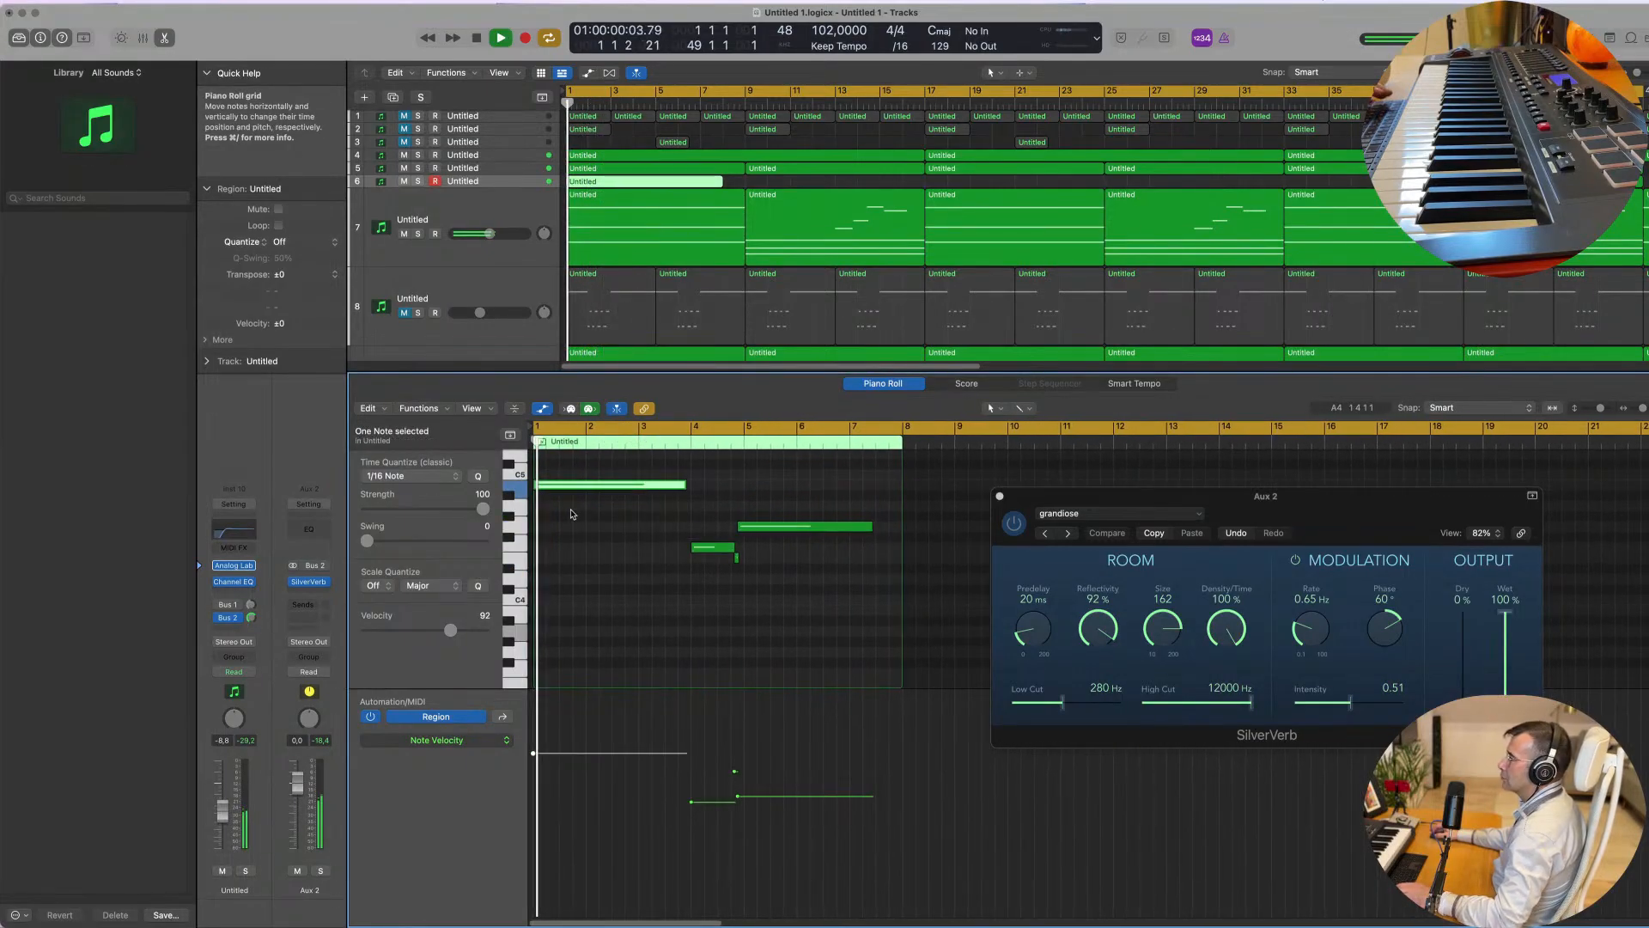
left_click(600, 519)
scroll(602, 520, "down", 1)
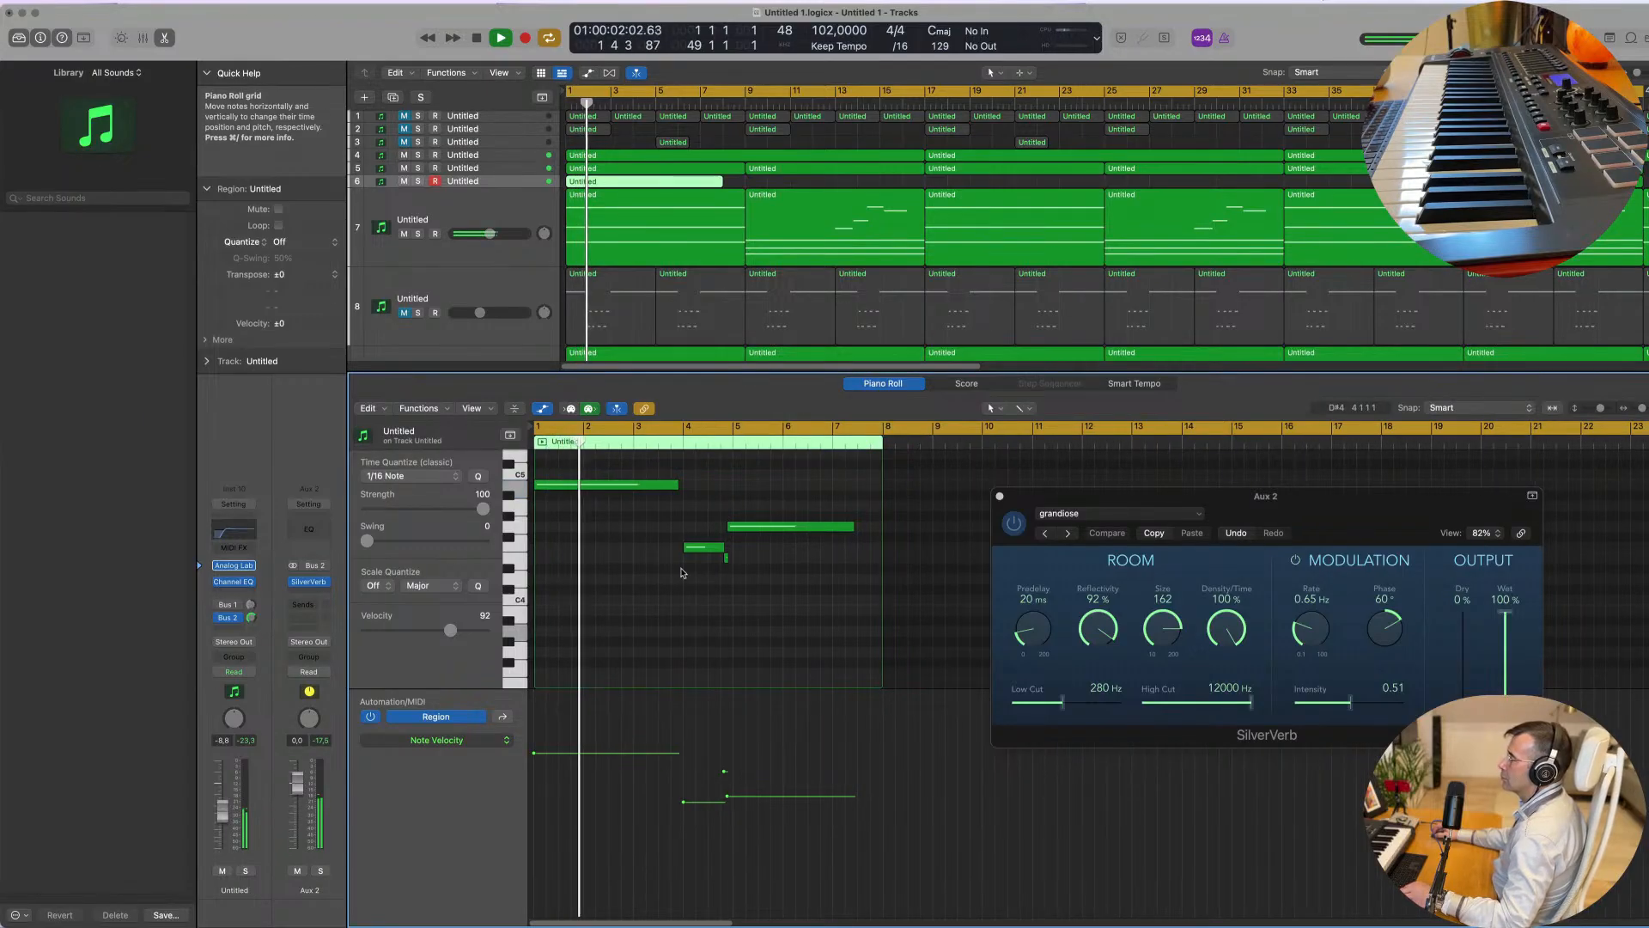
scroll(678, 577, "down", 1)
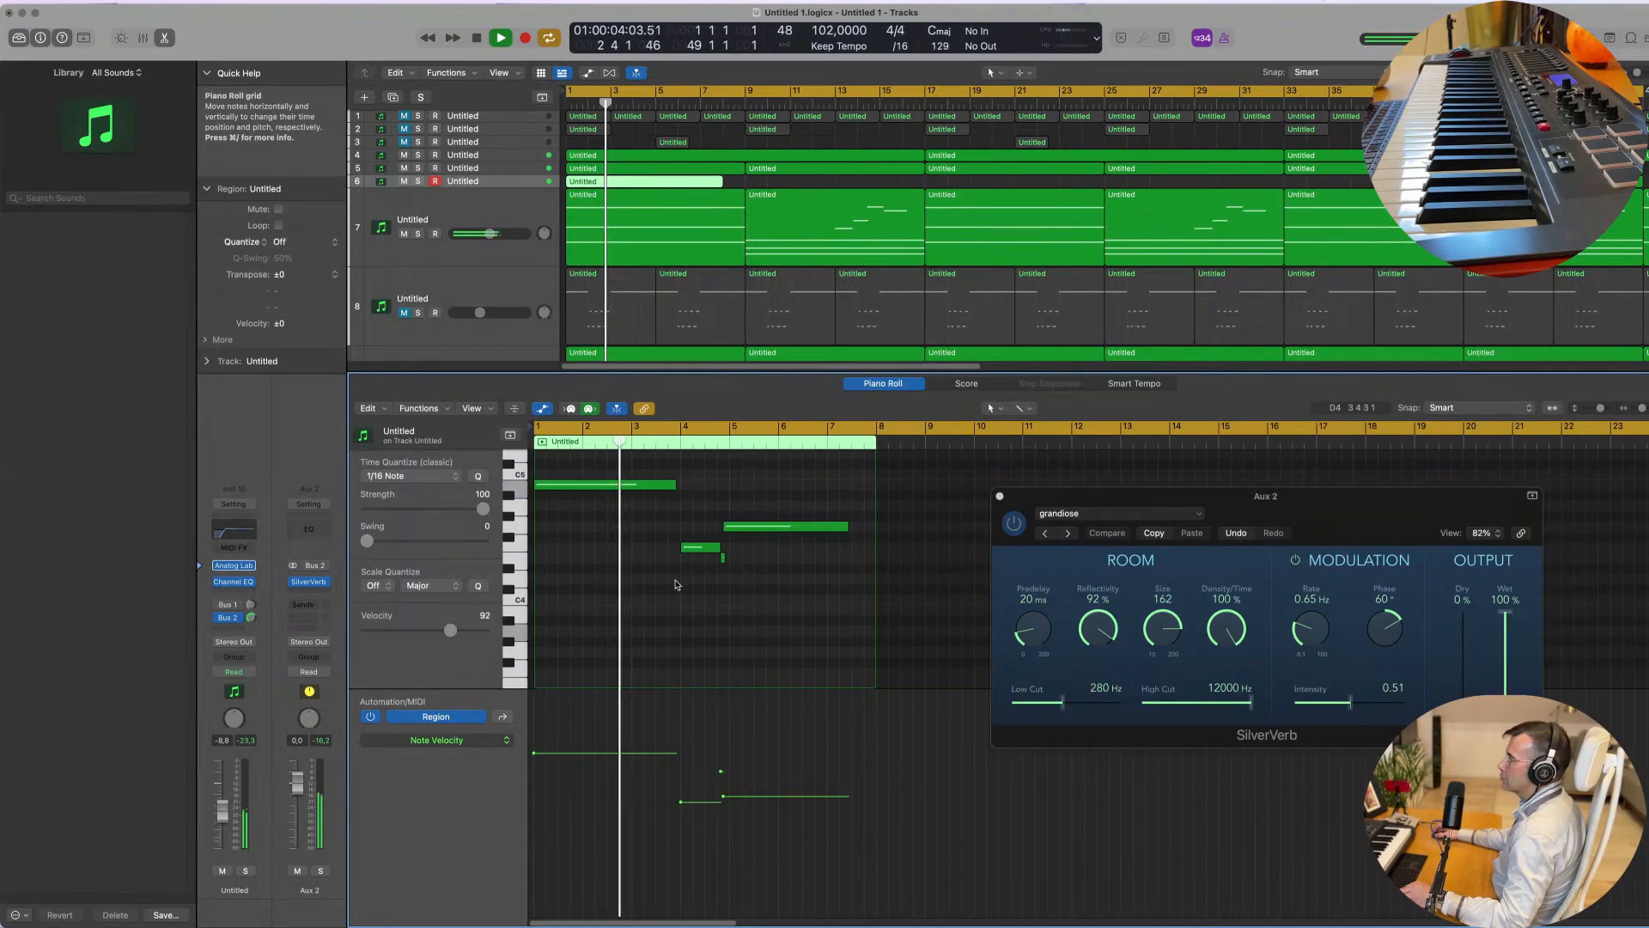
scroll(665, 582, "down", 1)
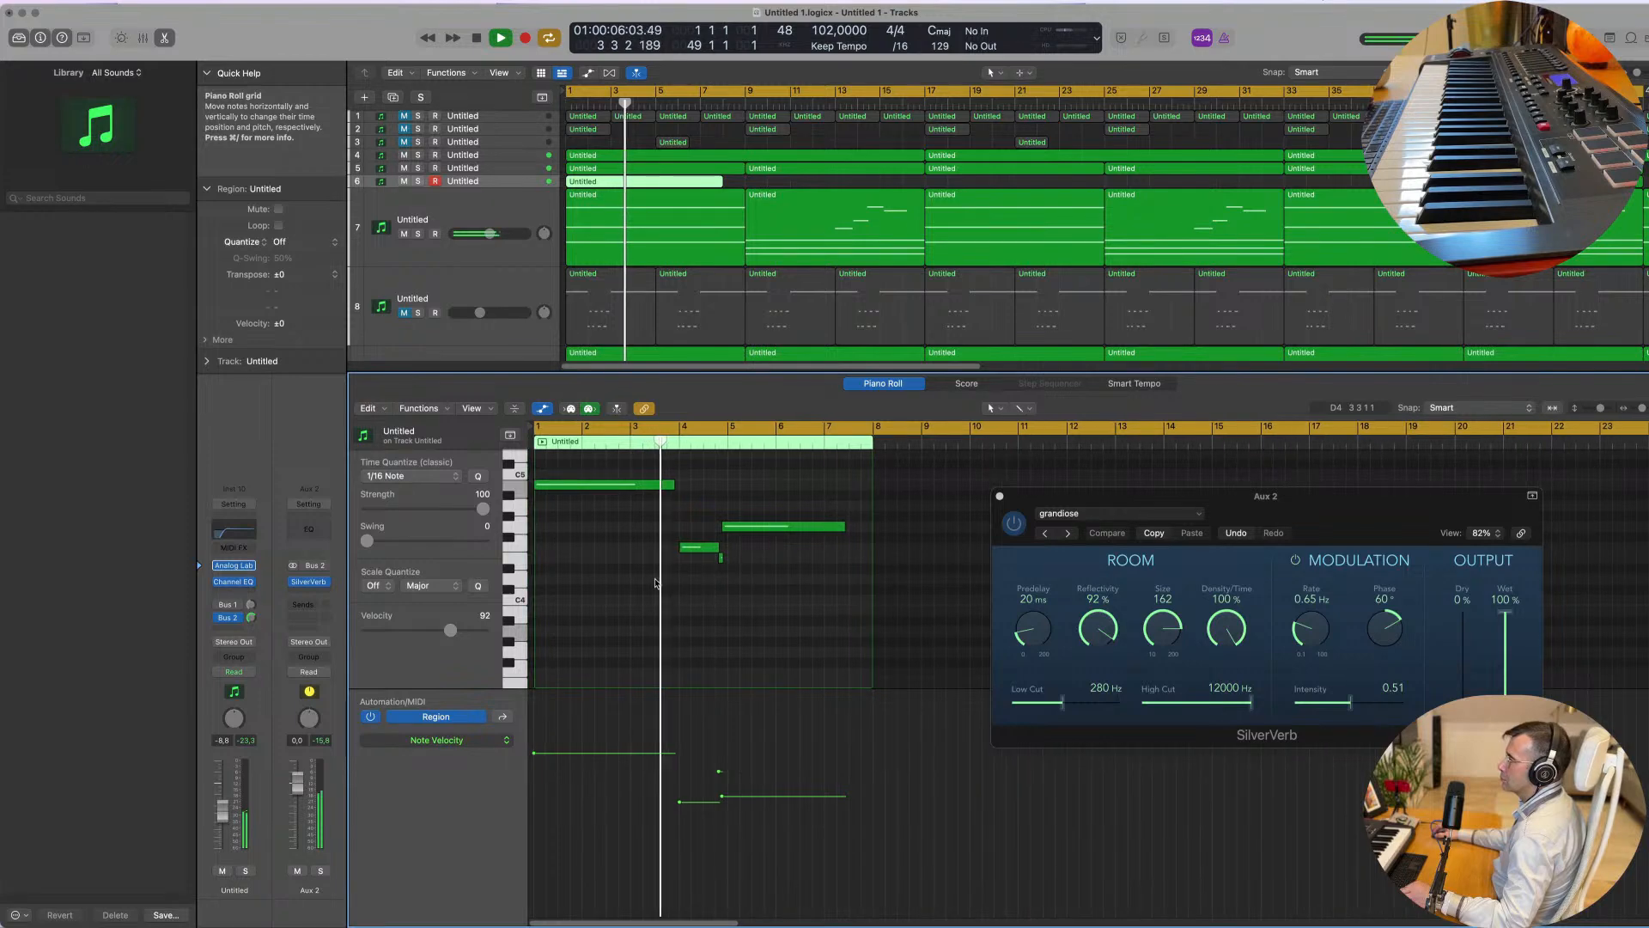
scroll(660, 559, "down", 1)
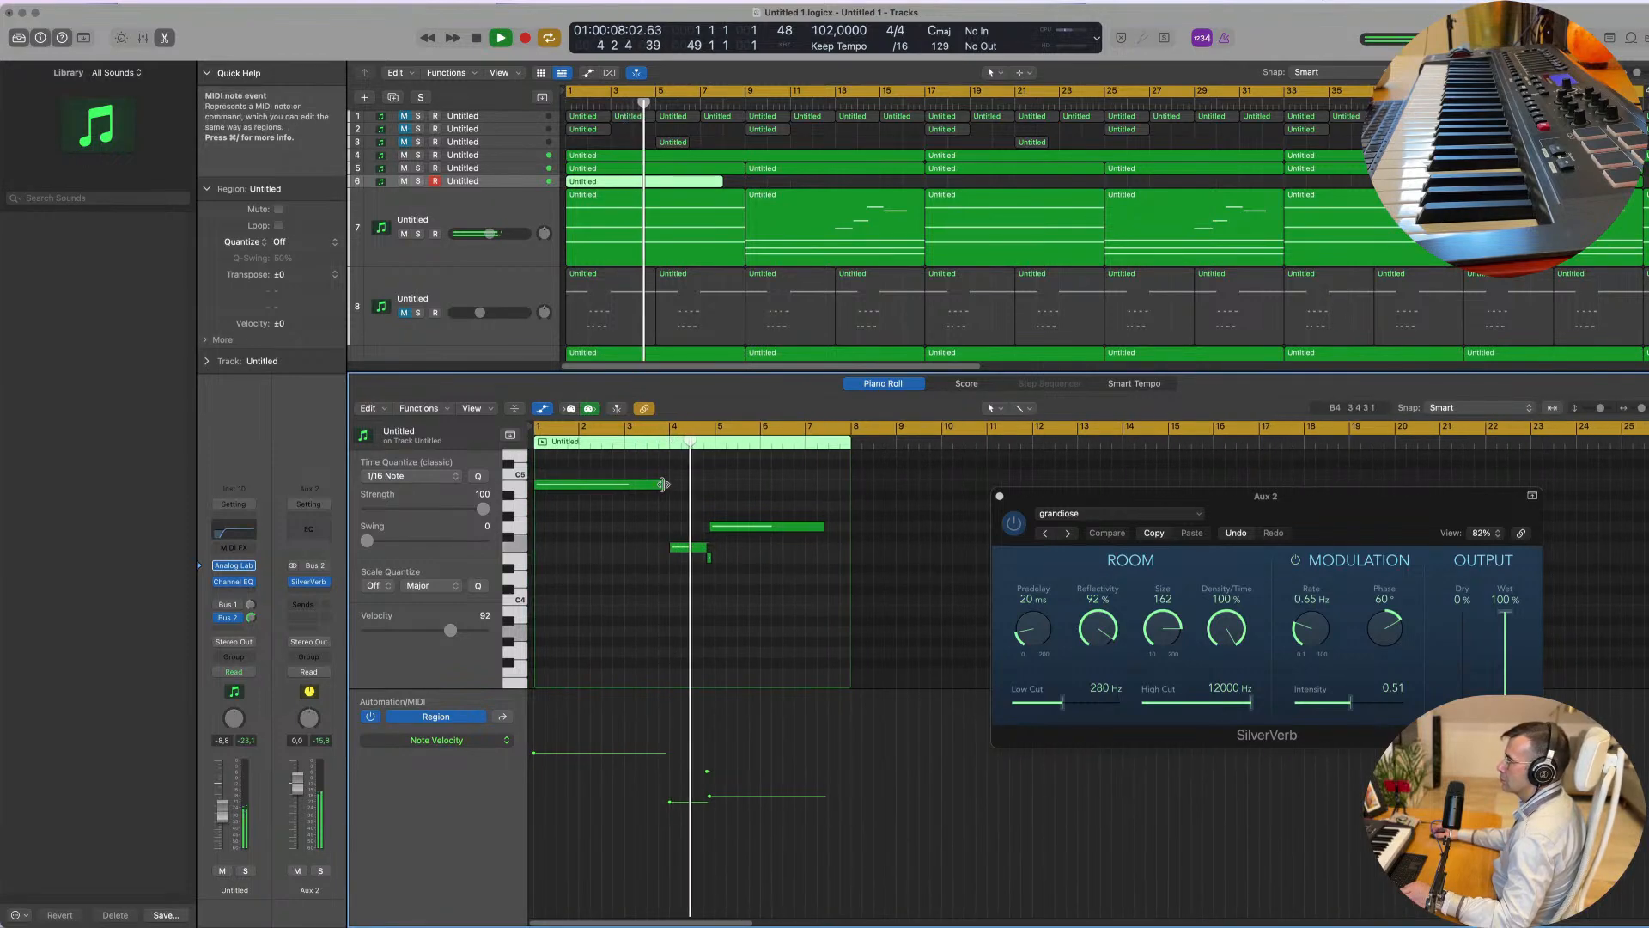
left_click_drag(662, 484, 671, 483)
scroll(709, 541, "down", 2)
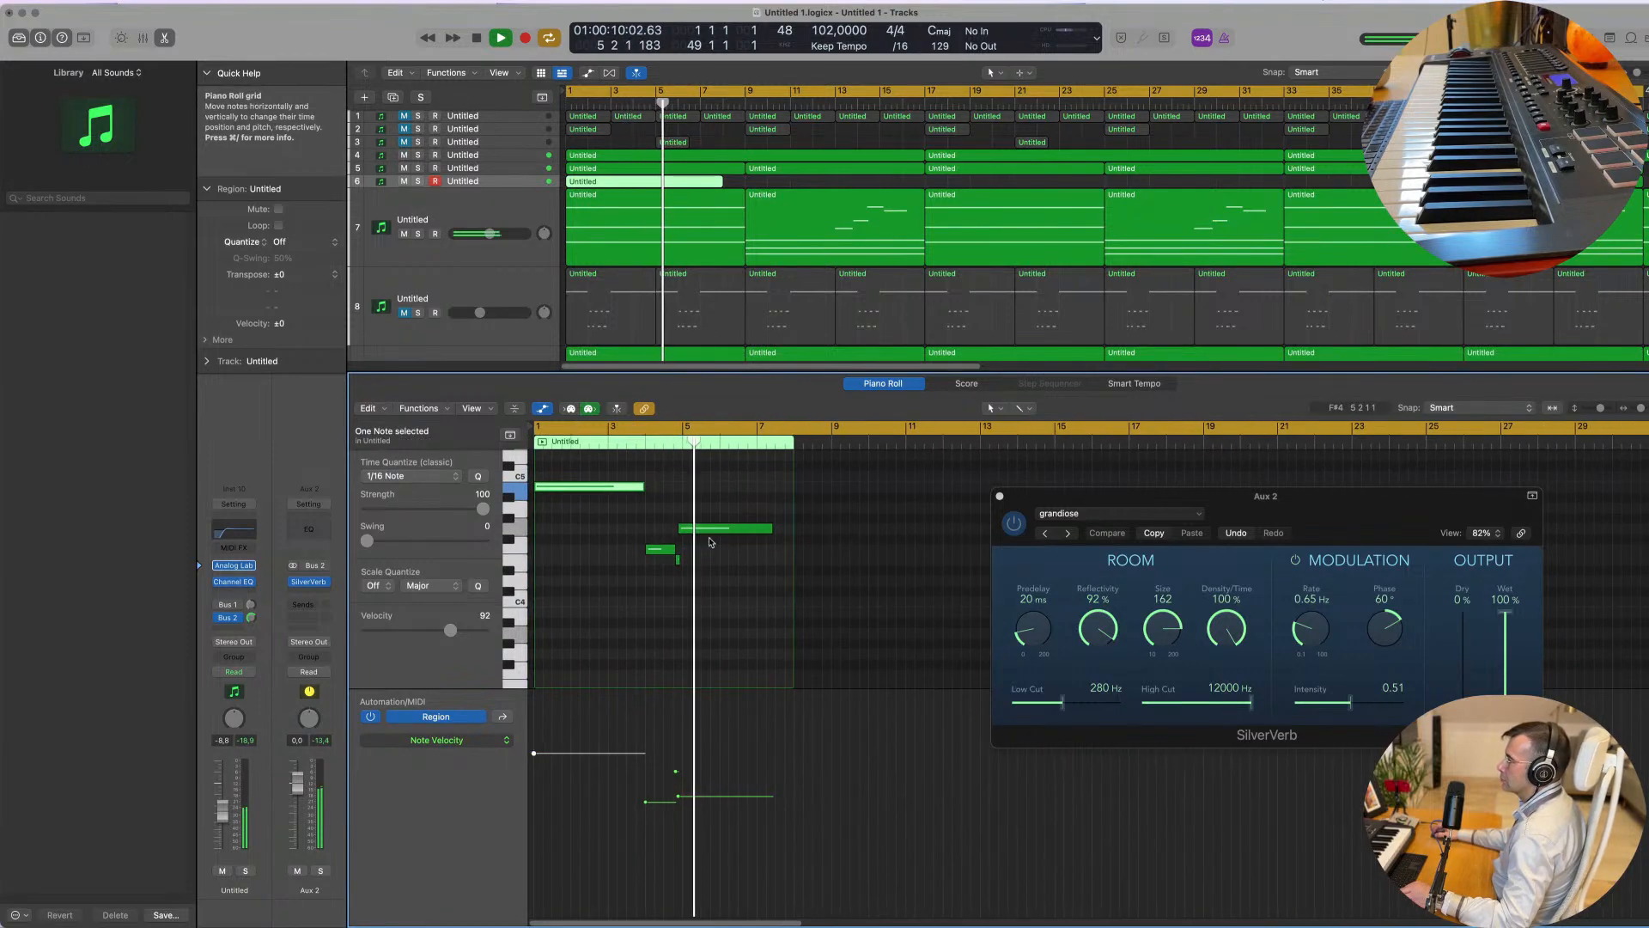
Step: Record a second lead part on track 6 from about bar 25 to bar 38, then play back from bar 25
scroll(1005, 272, "down", 4)
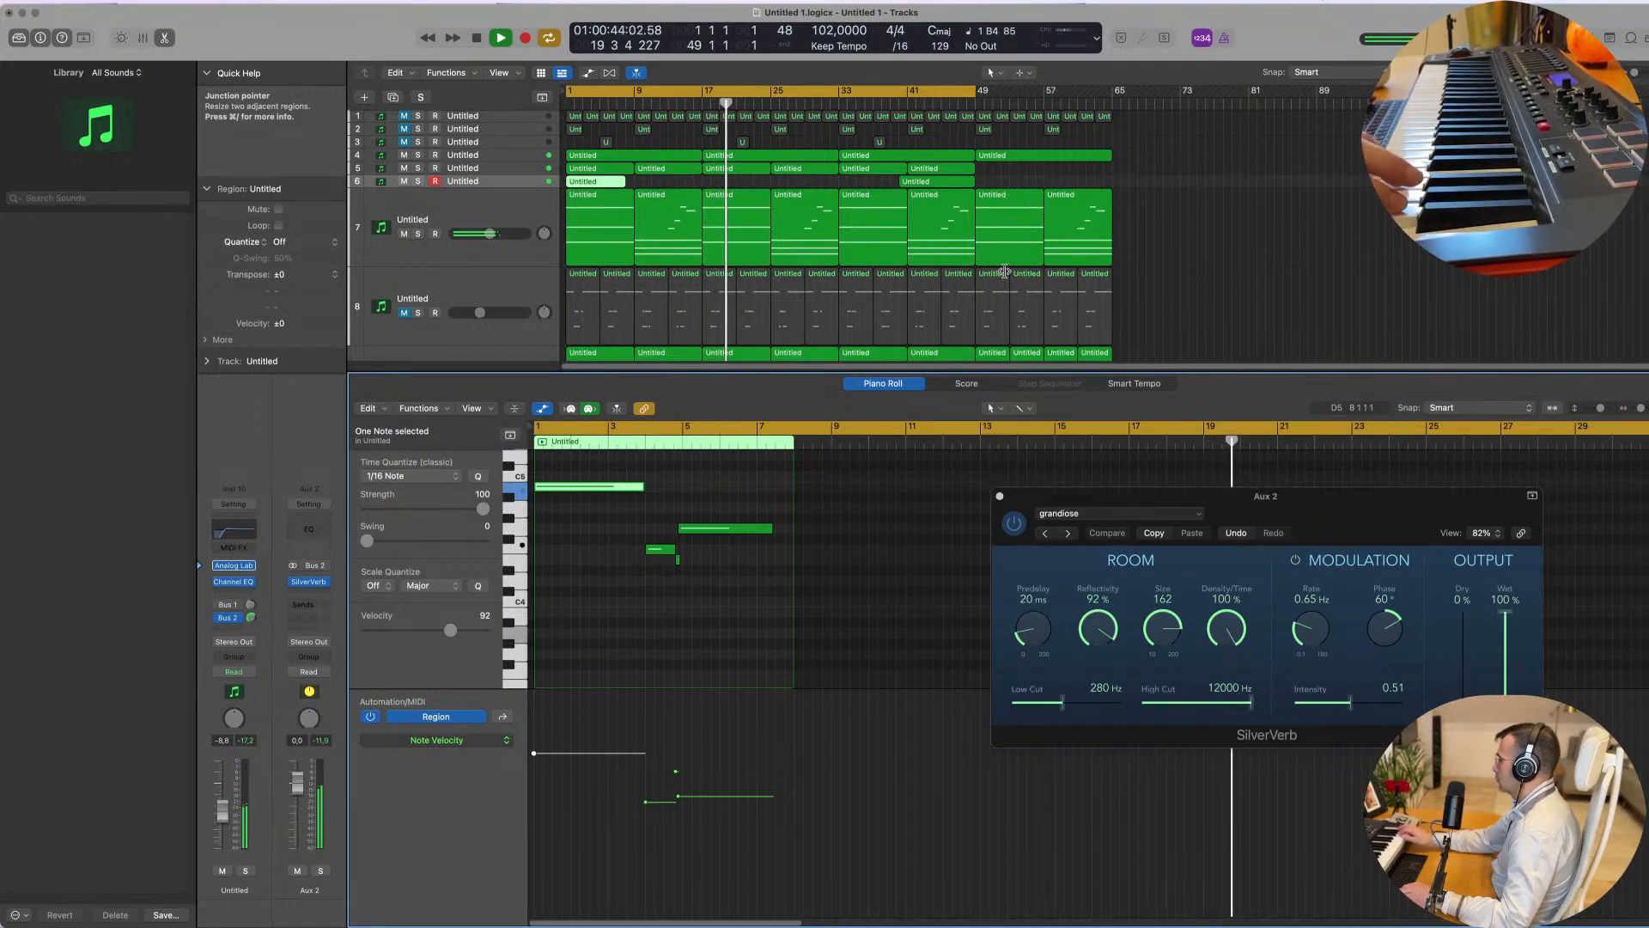
key("r")
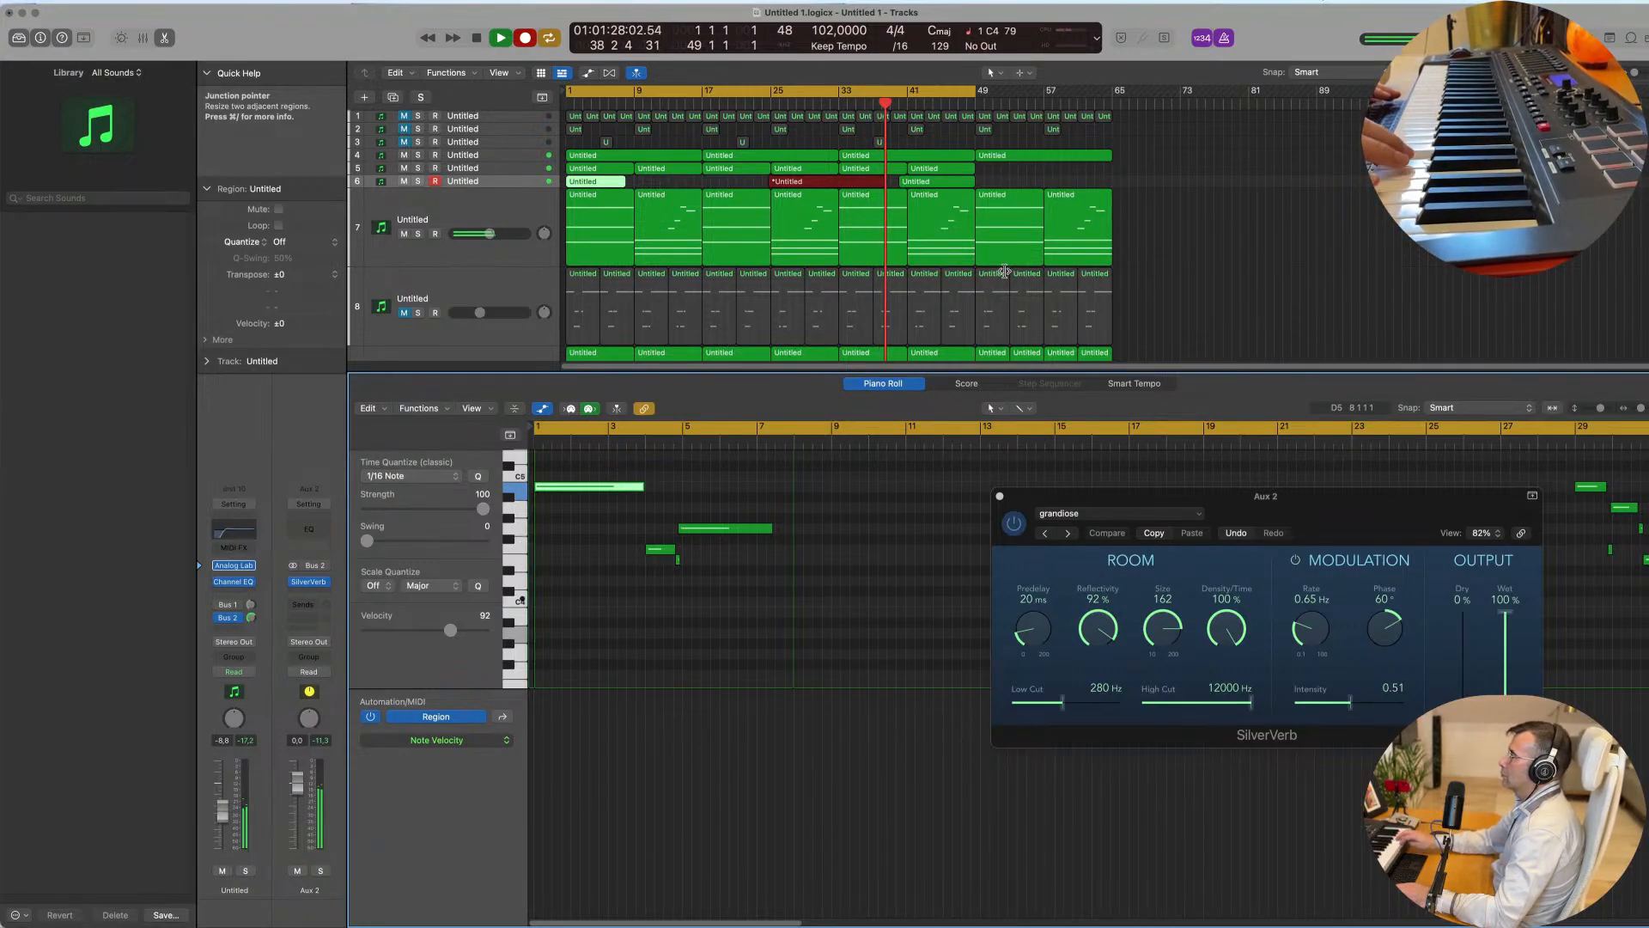
key("space")
key("space")
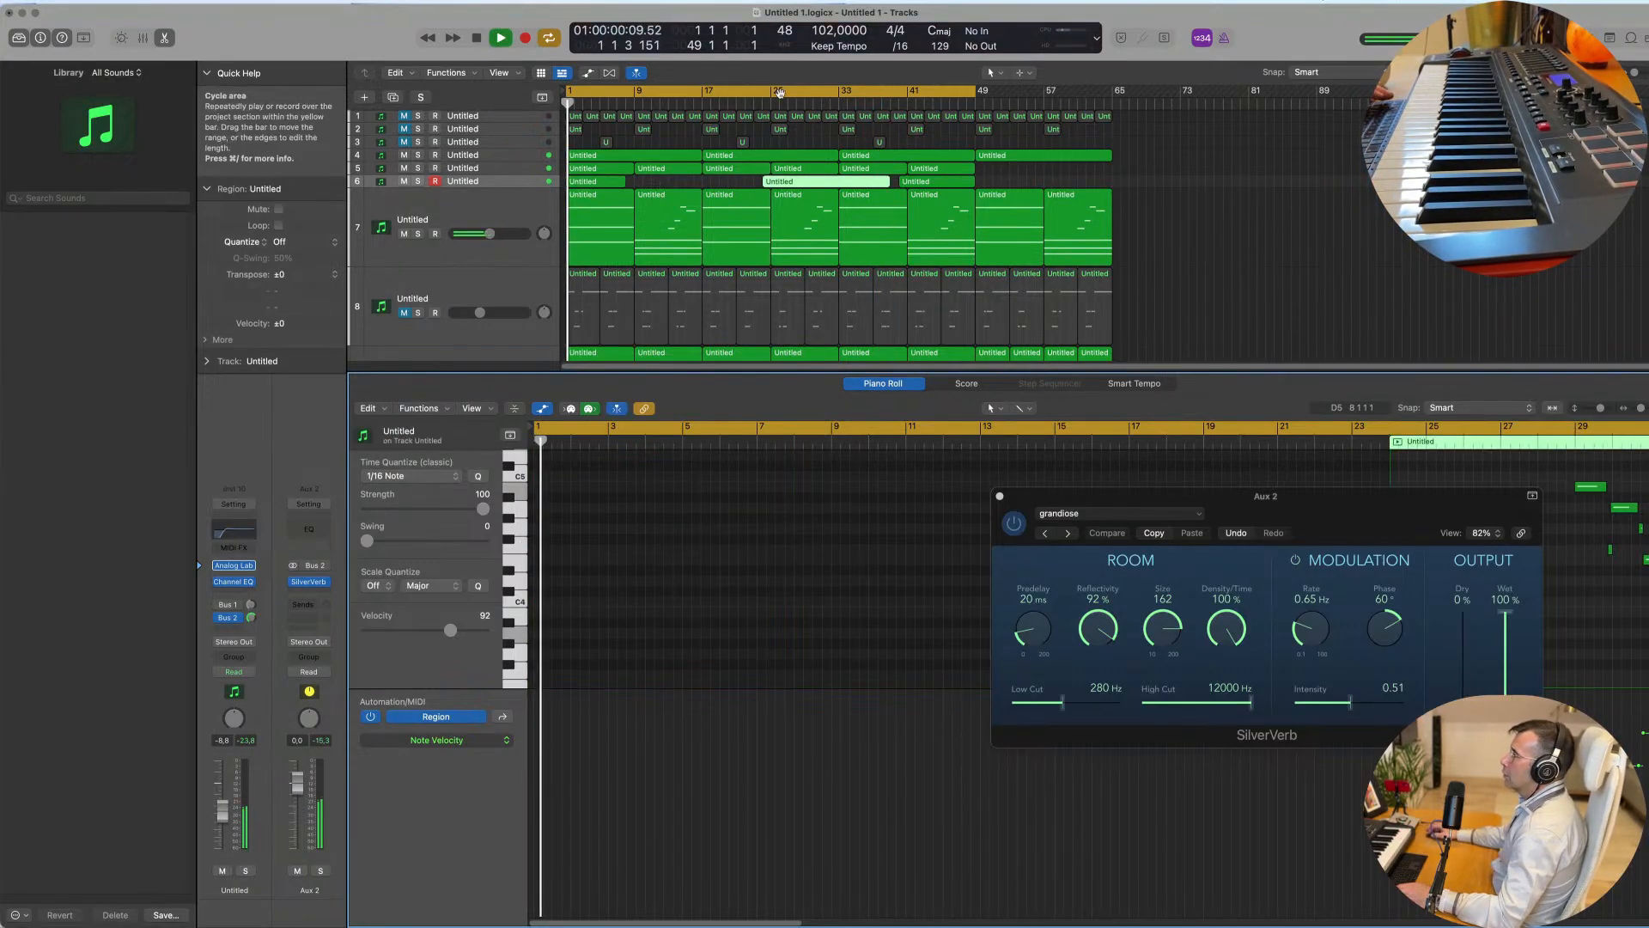
left_click(770, 103)
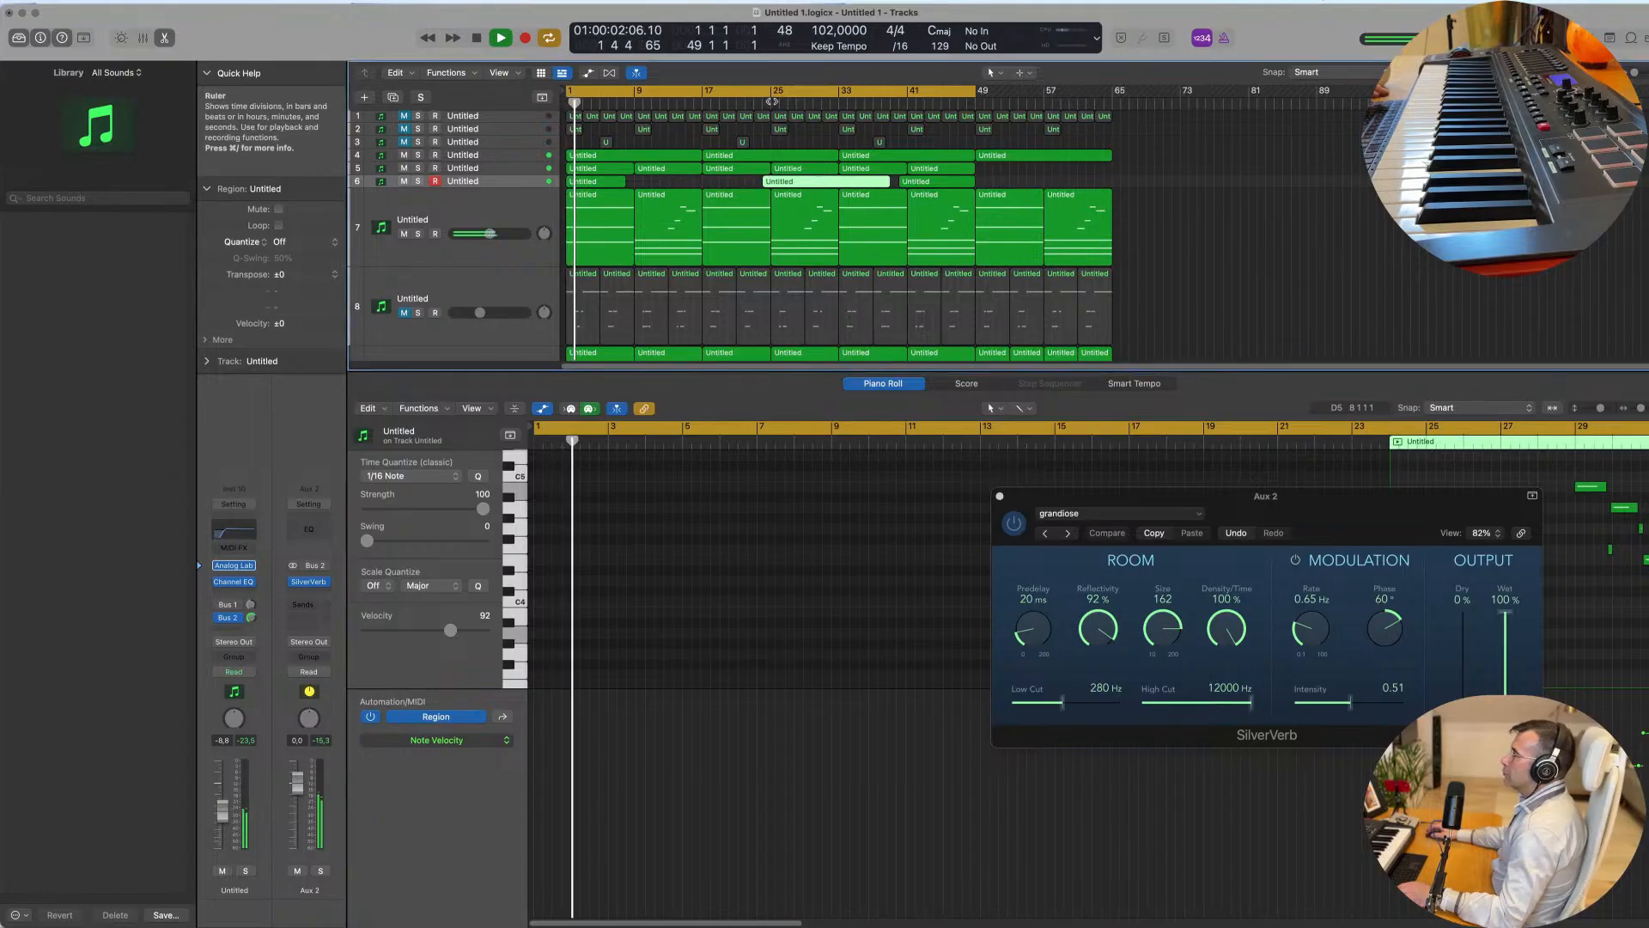
Step: Open the newly recorded track 6 region in the Piano Roll and move the SilverVerb window off its notes
double_click(816, 186)
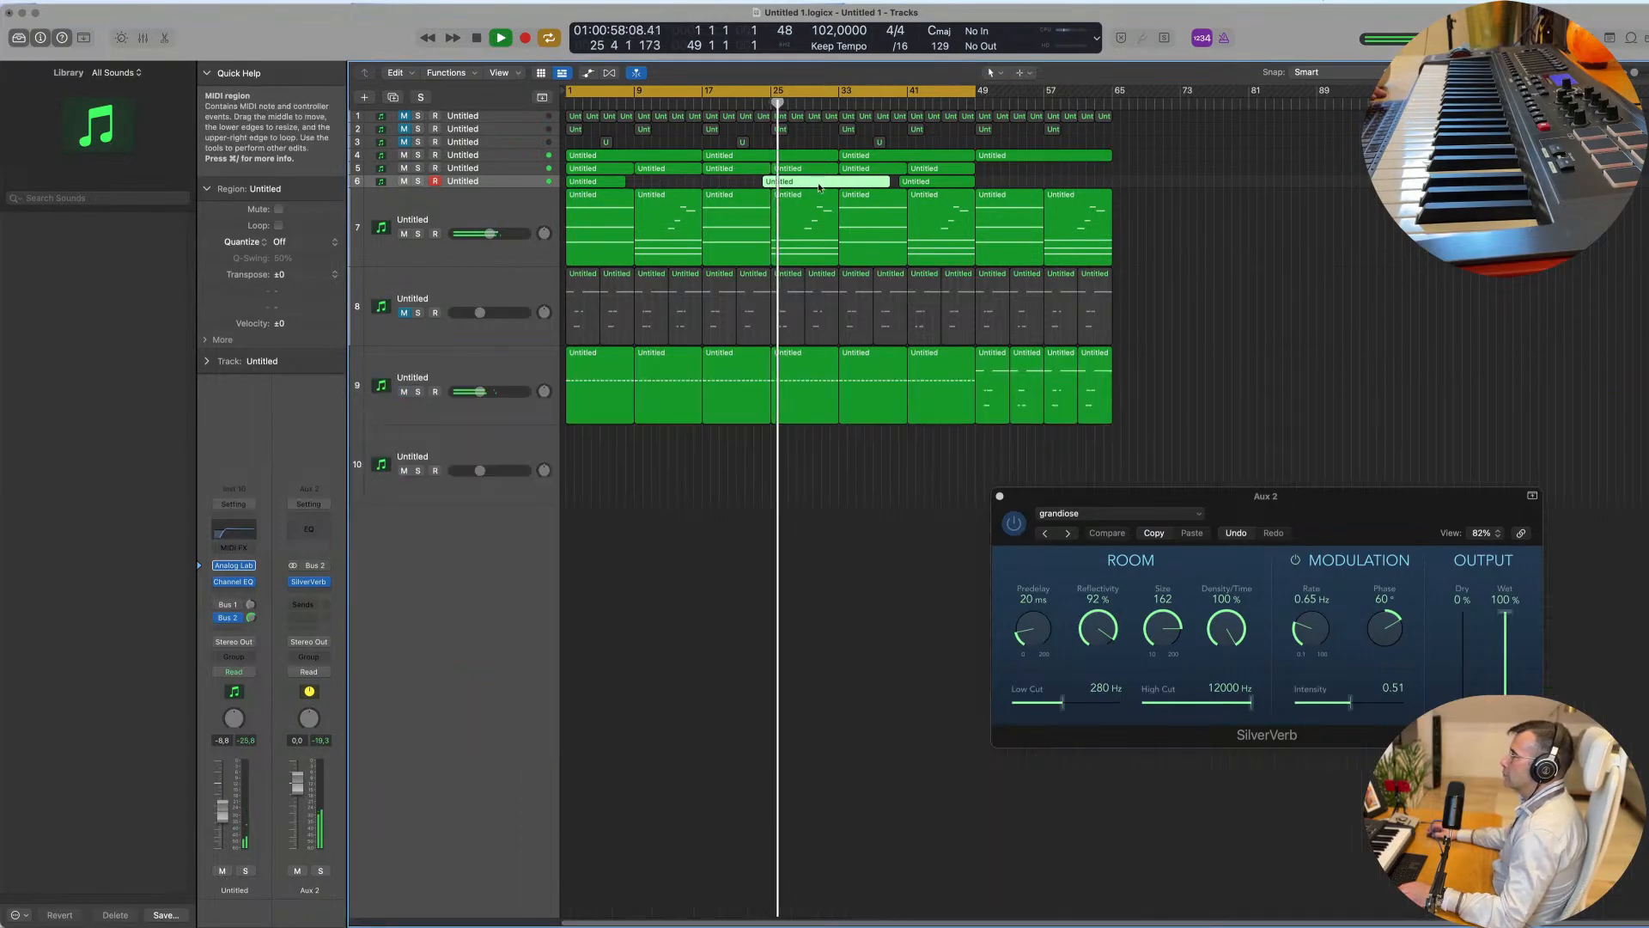
double_click(816, 182)
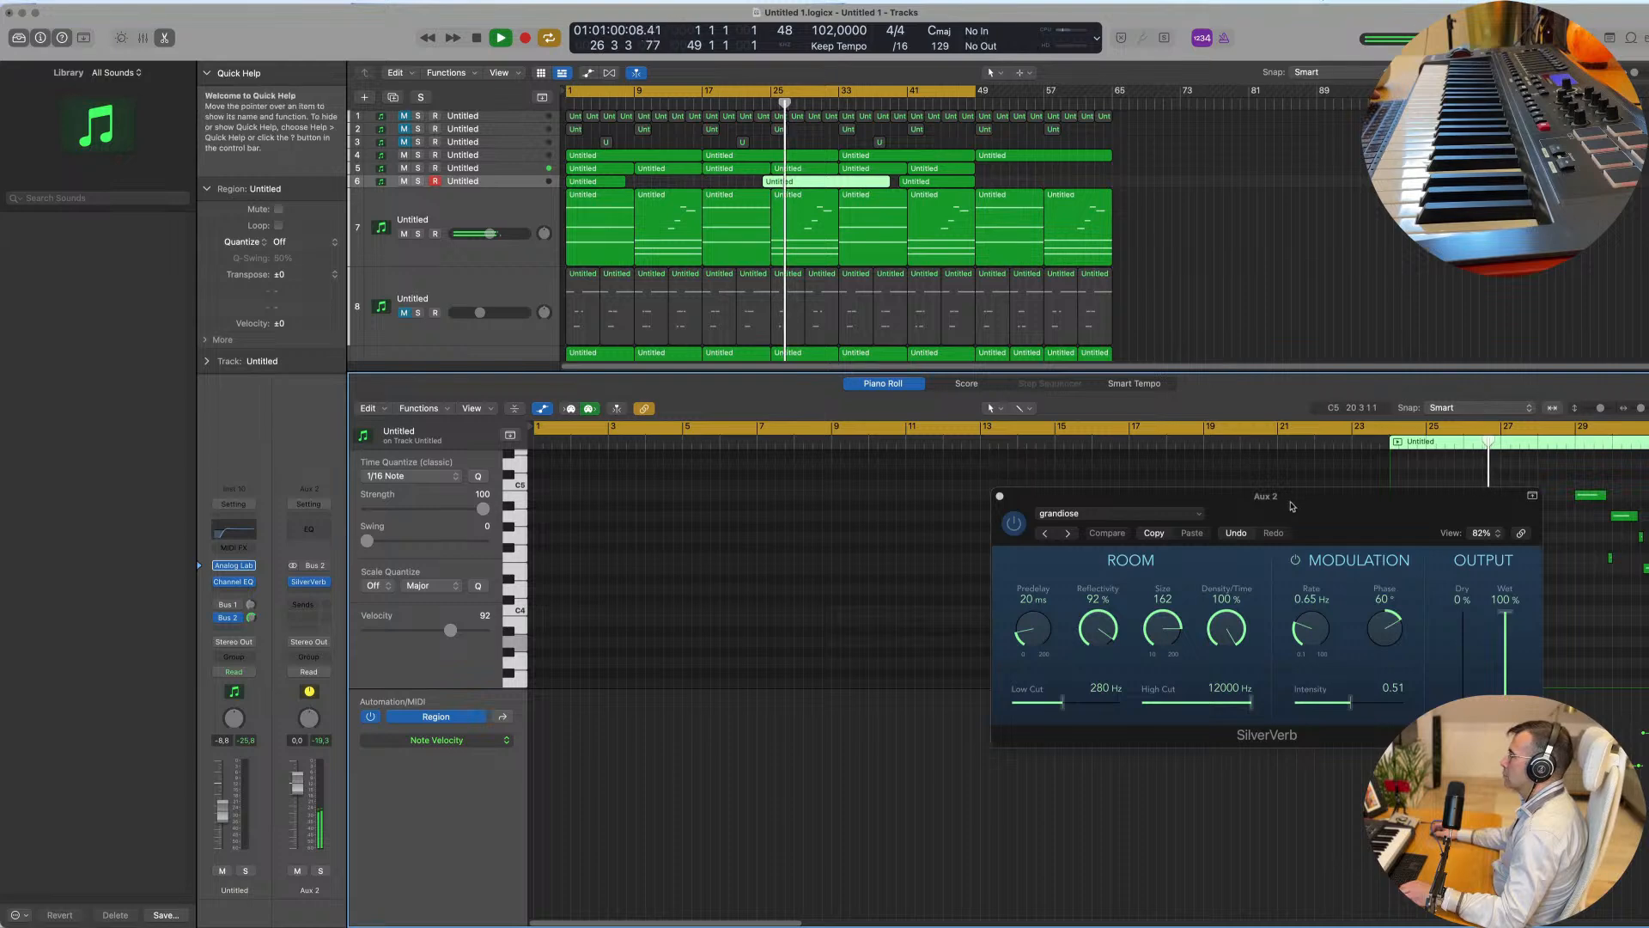
left_click_drag(1292, 500, 842, 631)
Step: Examine the new region's notes from bar 25 onward during playback, then stop playback
scroll(1407, 566, "down", 5)
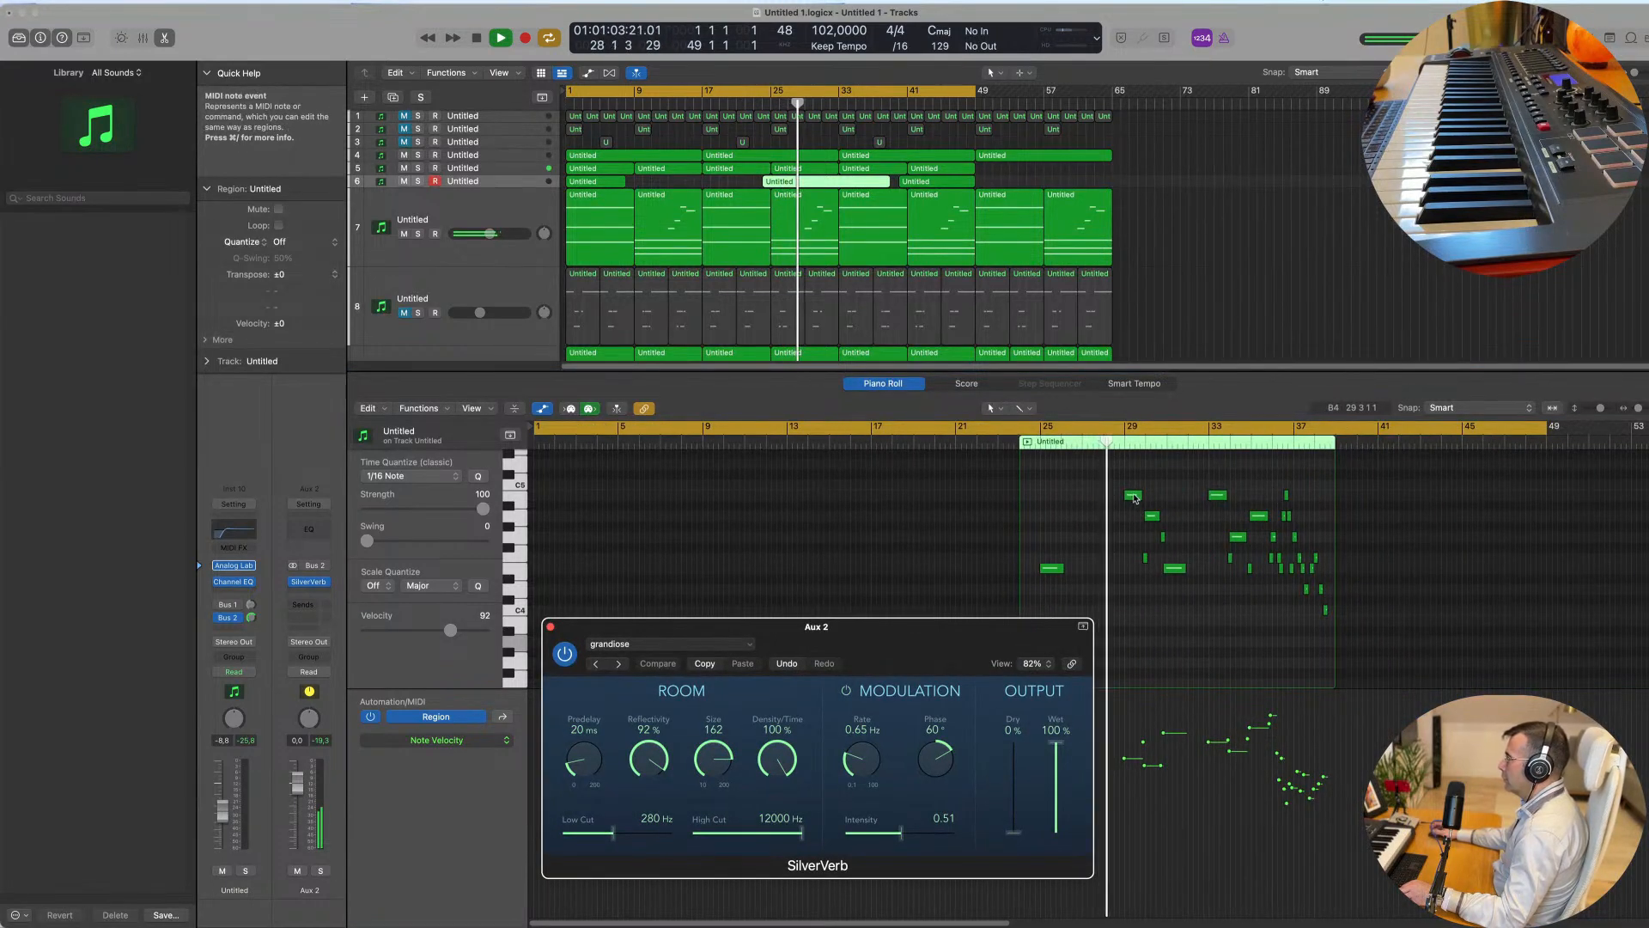
scroll(1147, 516, "up", 5)
left_click(1164, 540)
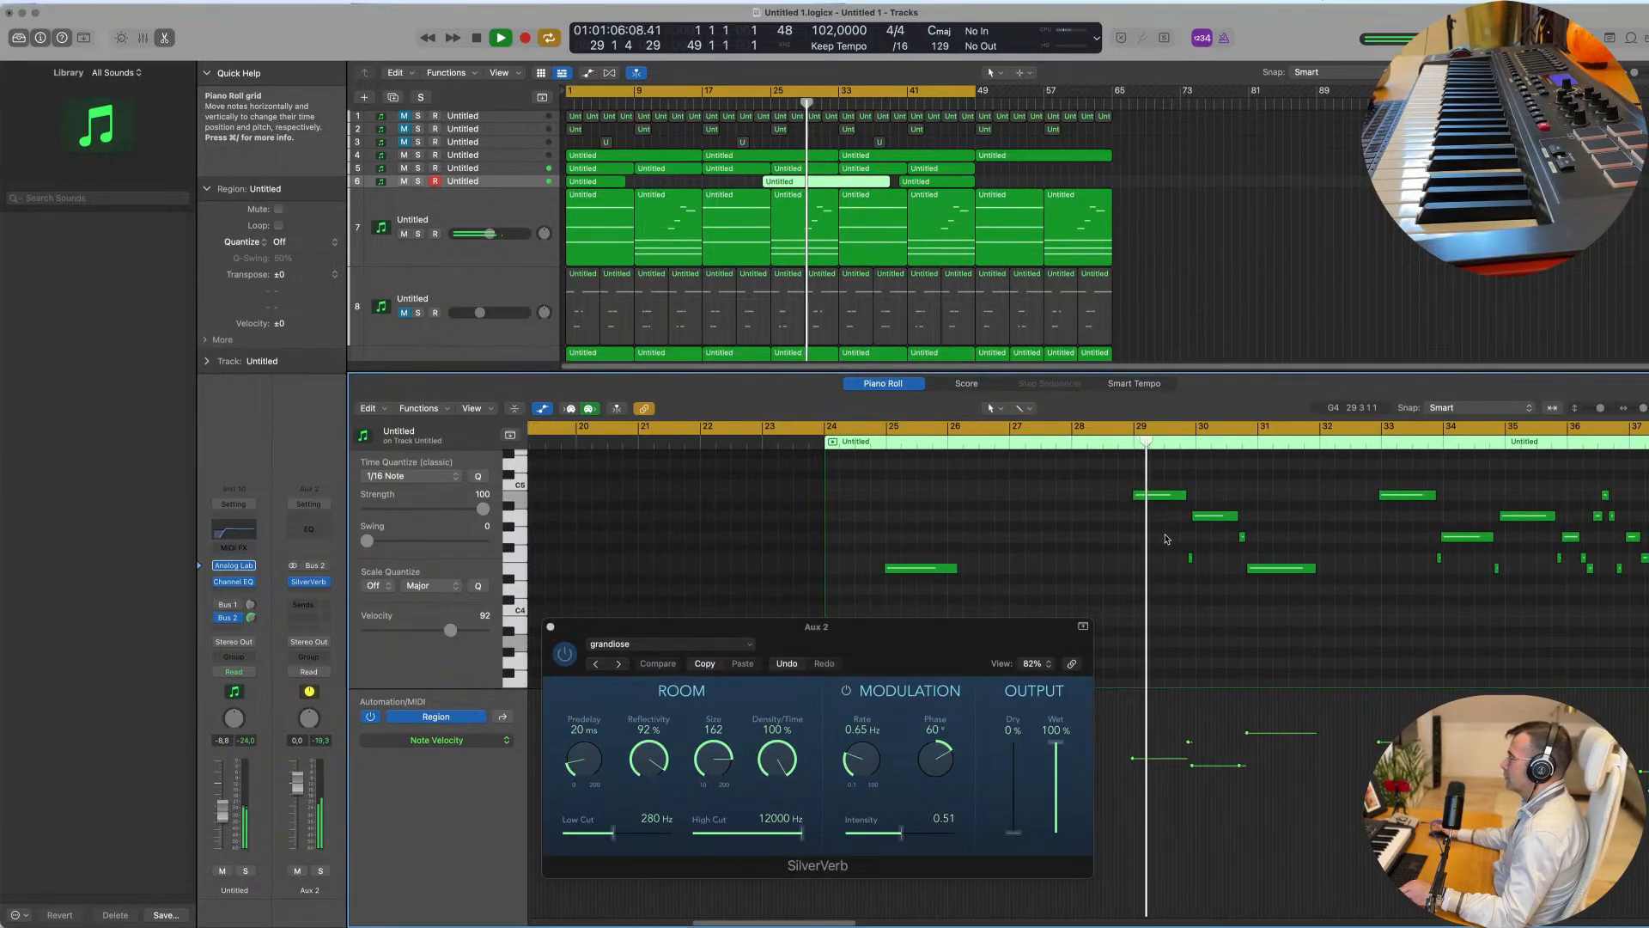
scroll(1143, 543, "up", 3)
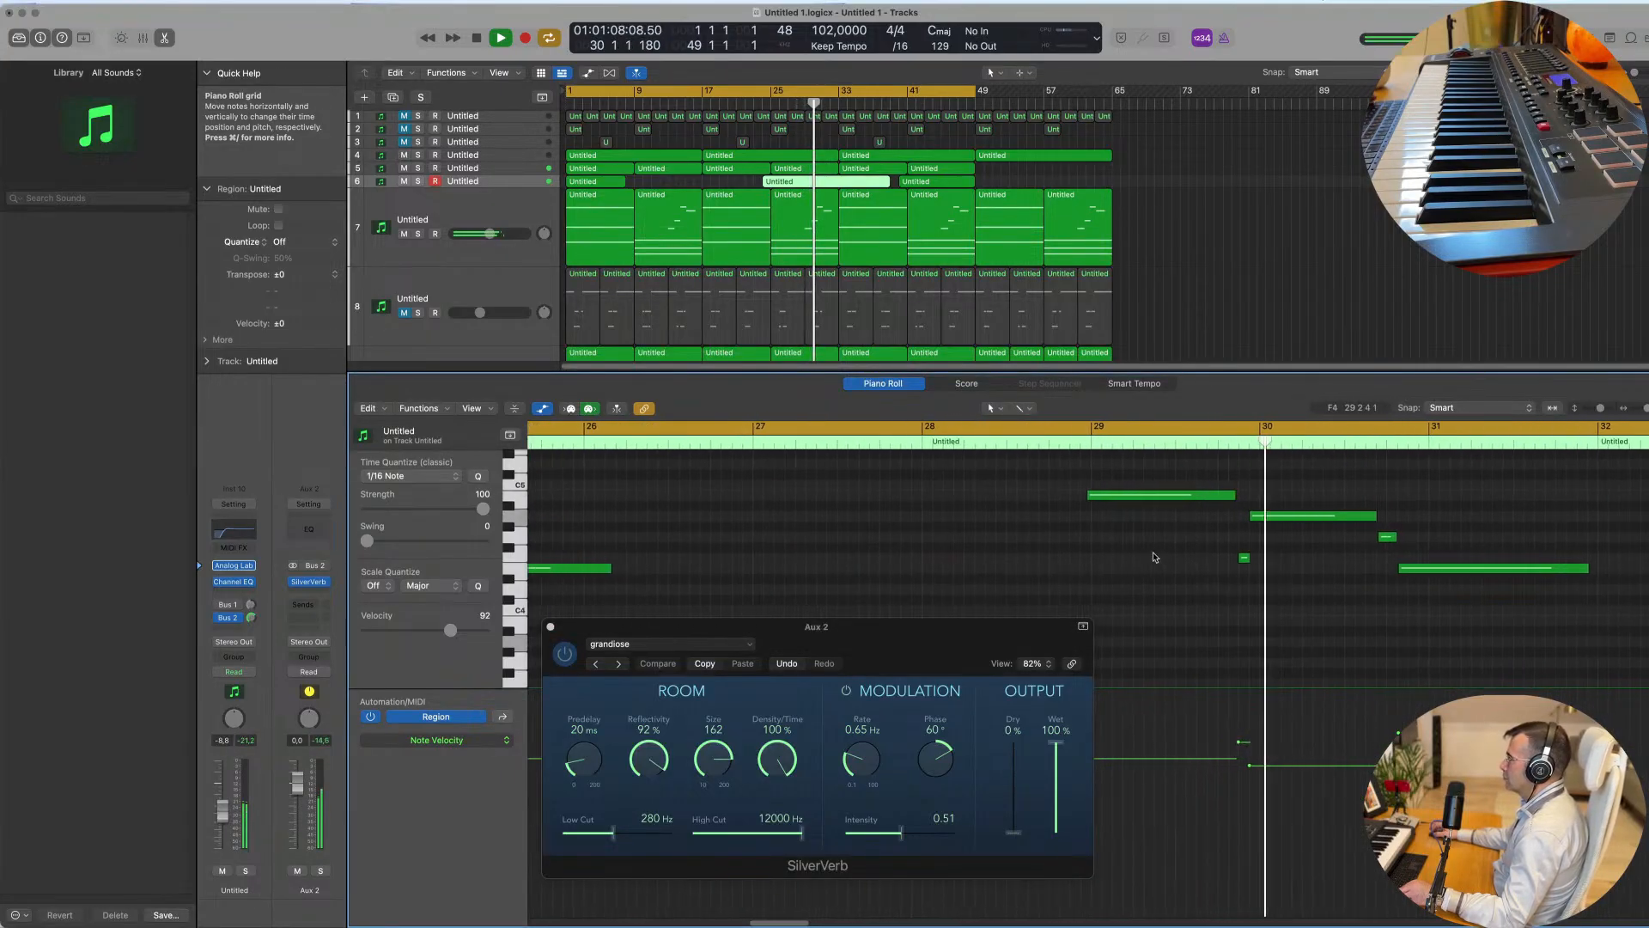
scroll(1237, 544, "down", 2)
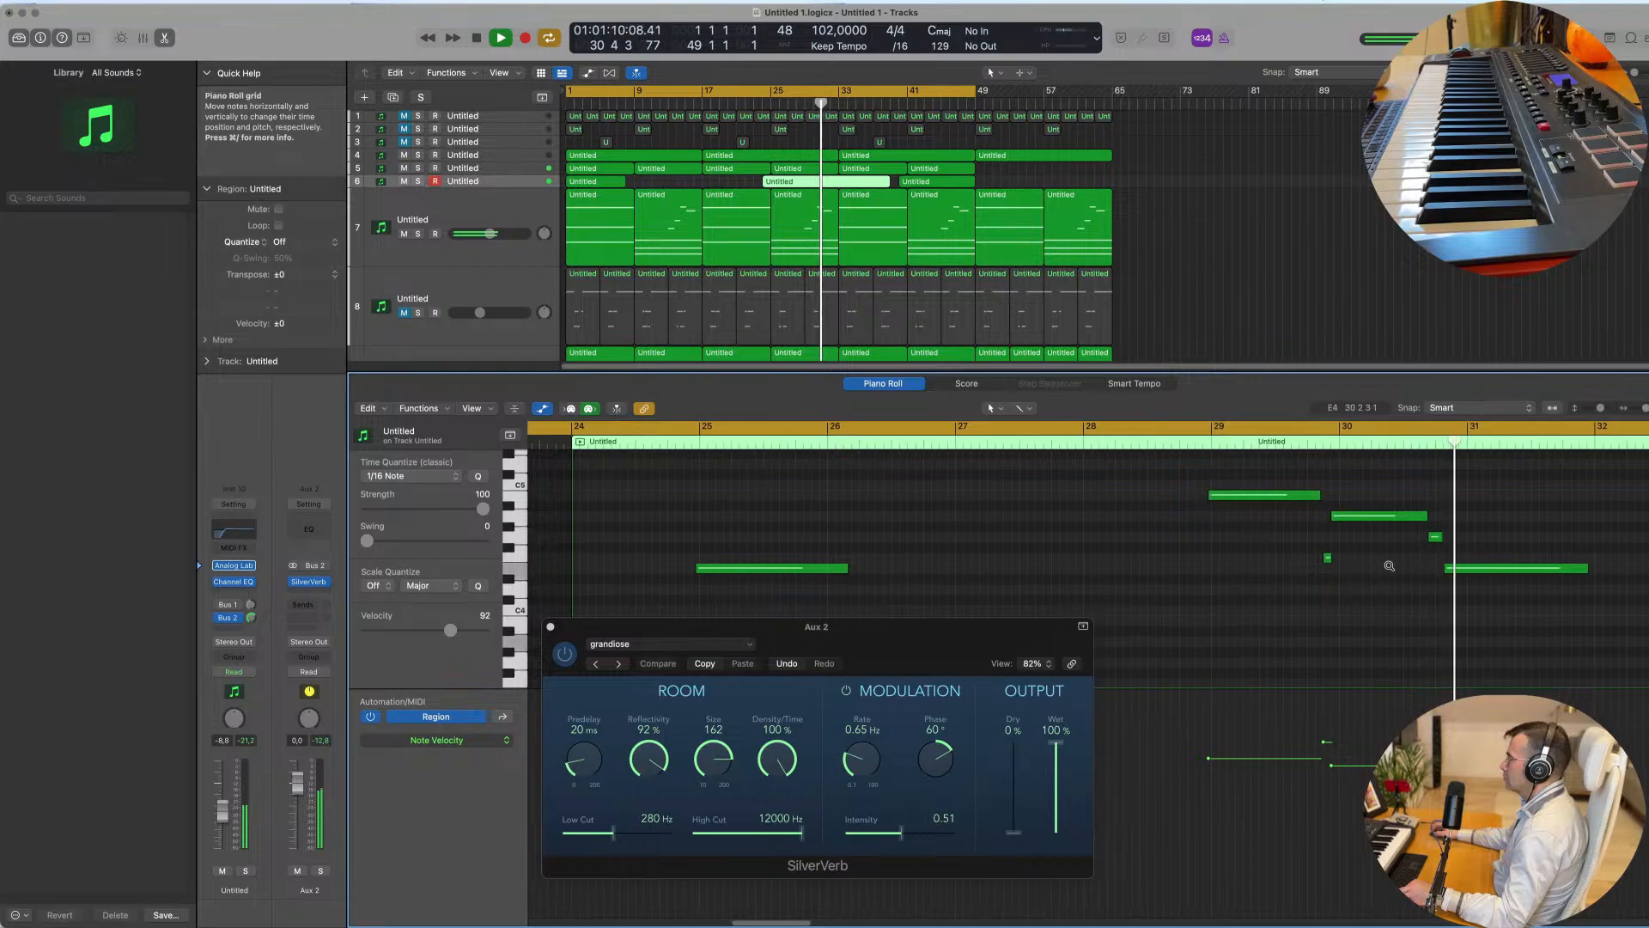
scroll(1389, 475, "down", 4)
key("space")
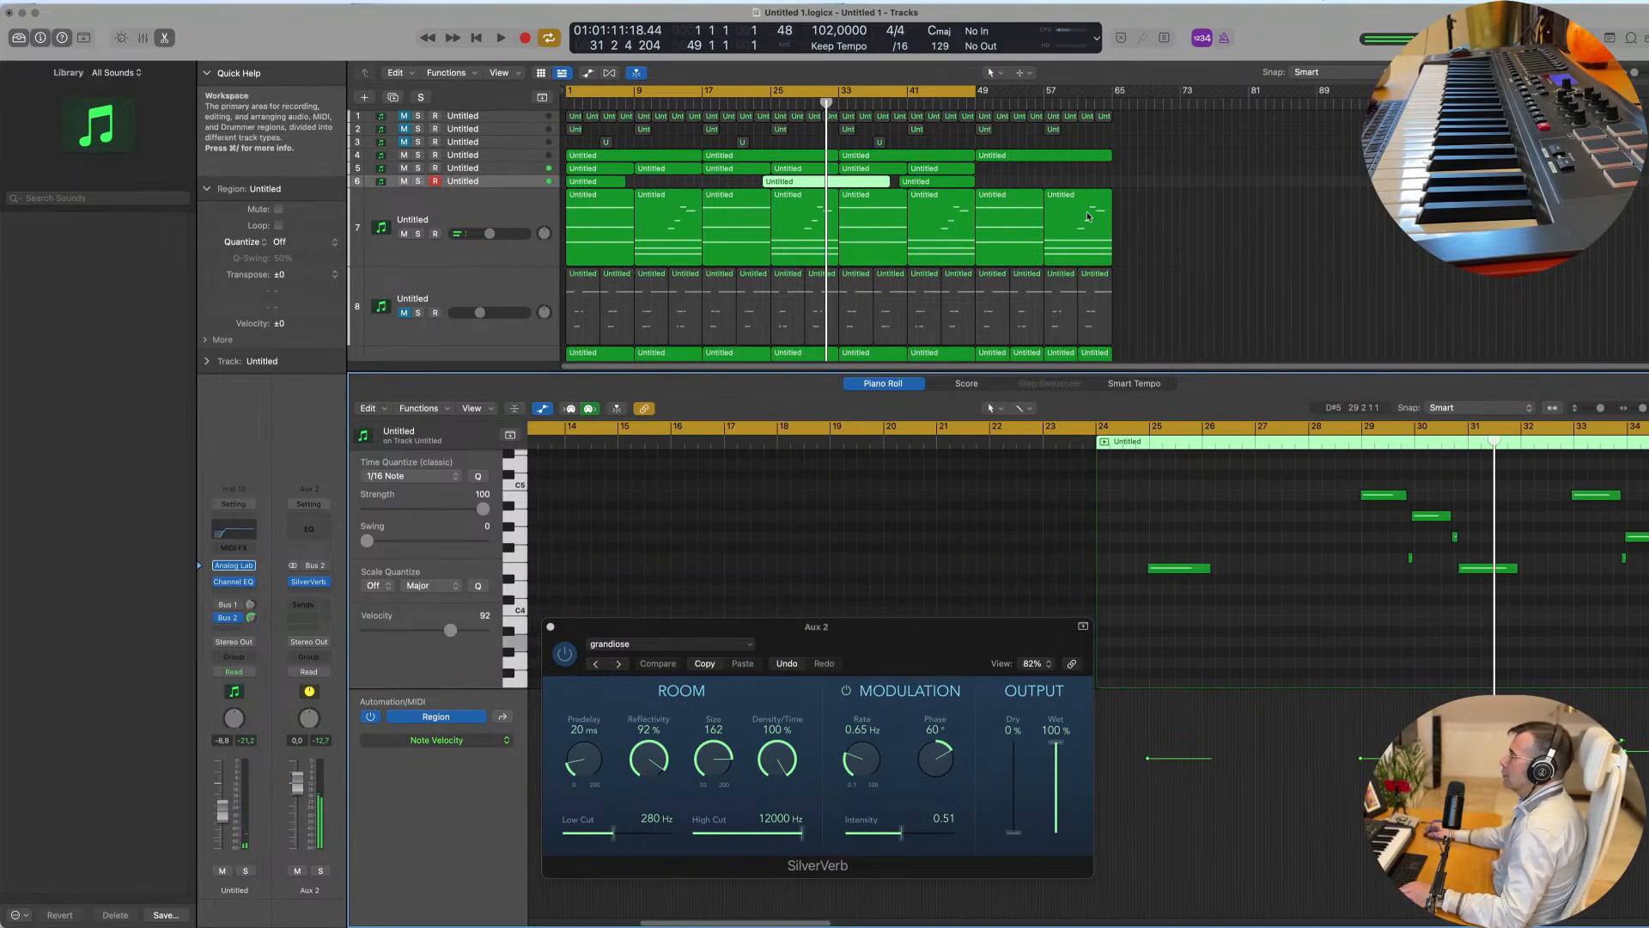
Step: Split the new track 6 region at bar 29, splitting crossing notes, delete the part before the split, and return to bar 1
scroll(926, 198, "up", 5)
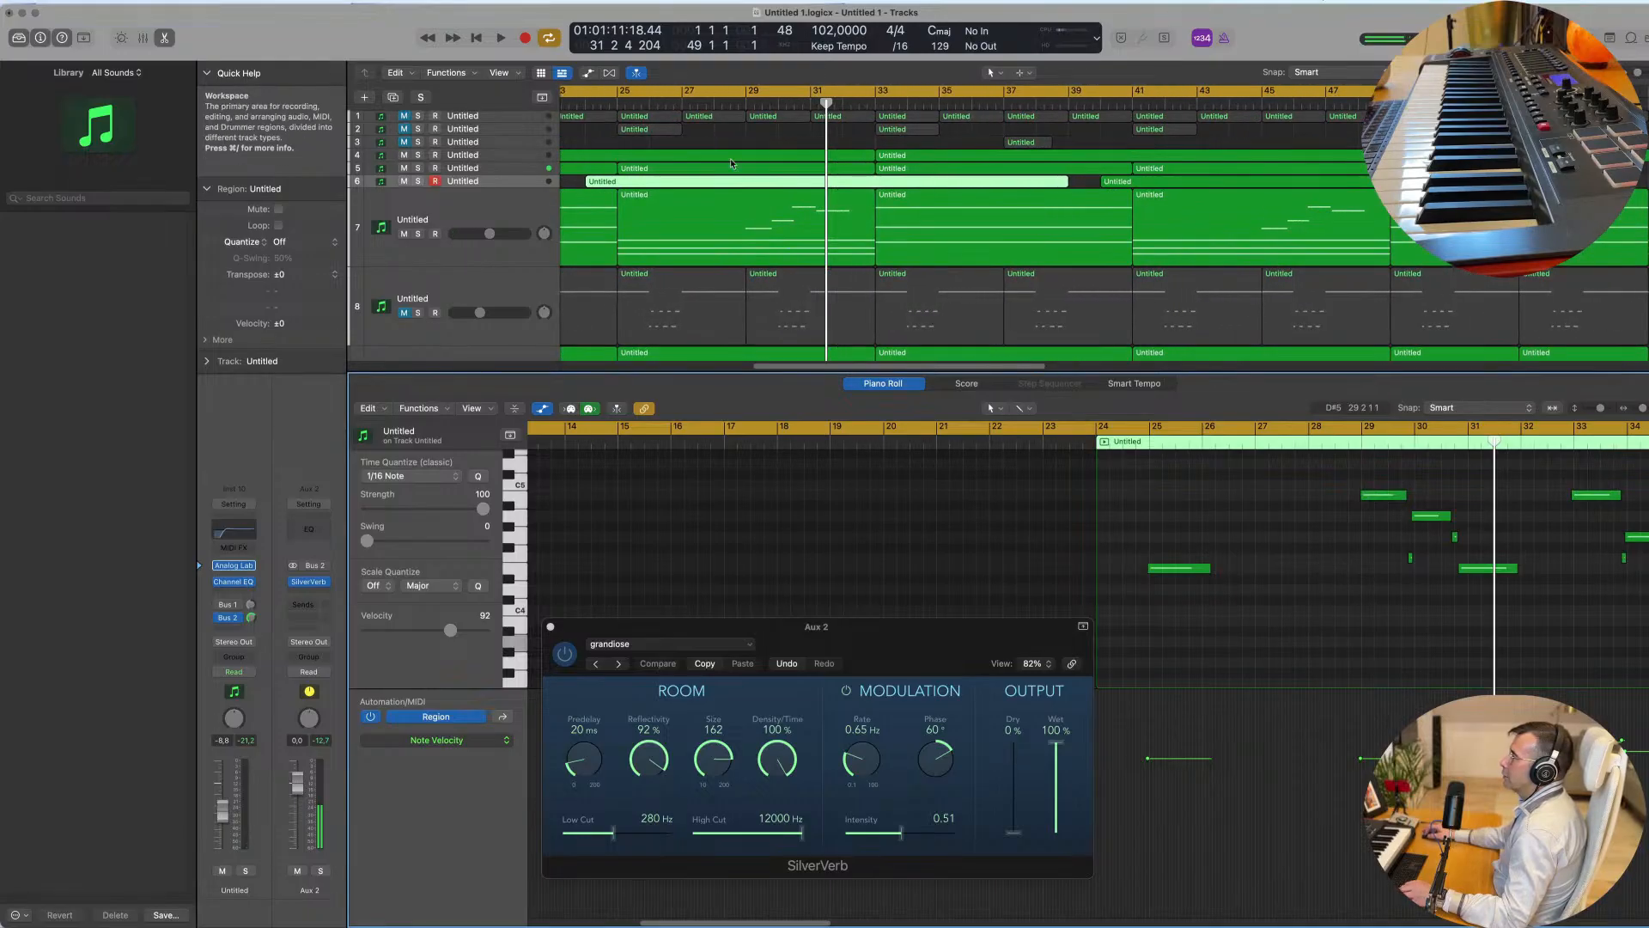
left_click(747, 181)
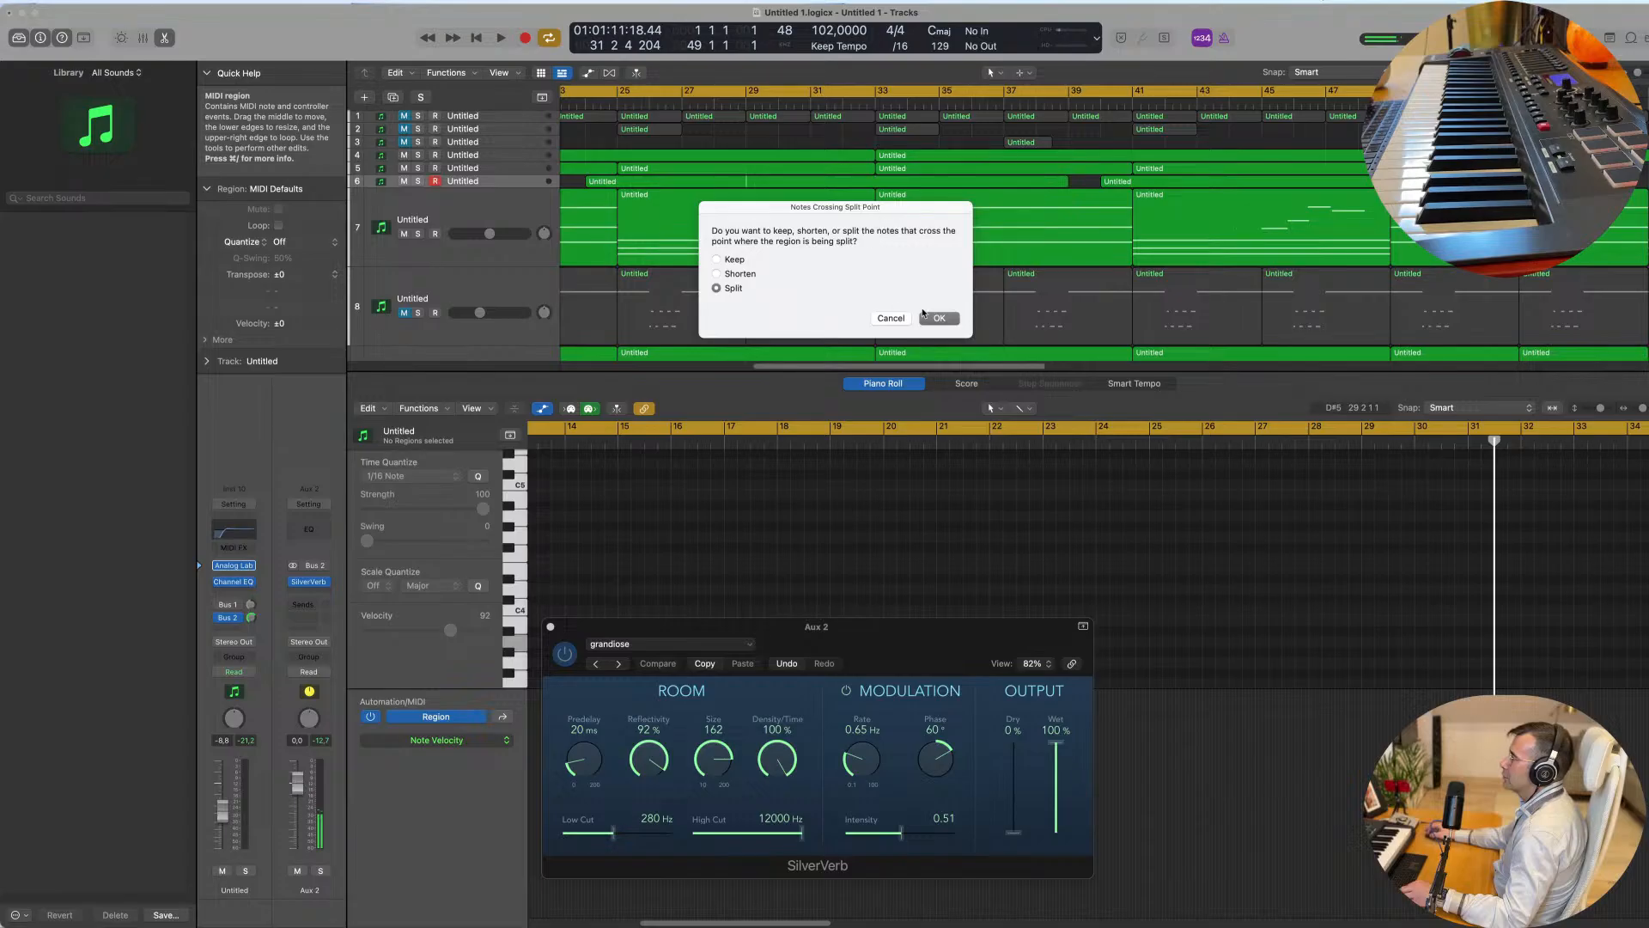
left_click(930, 317)
left_click(693, 184)
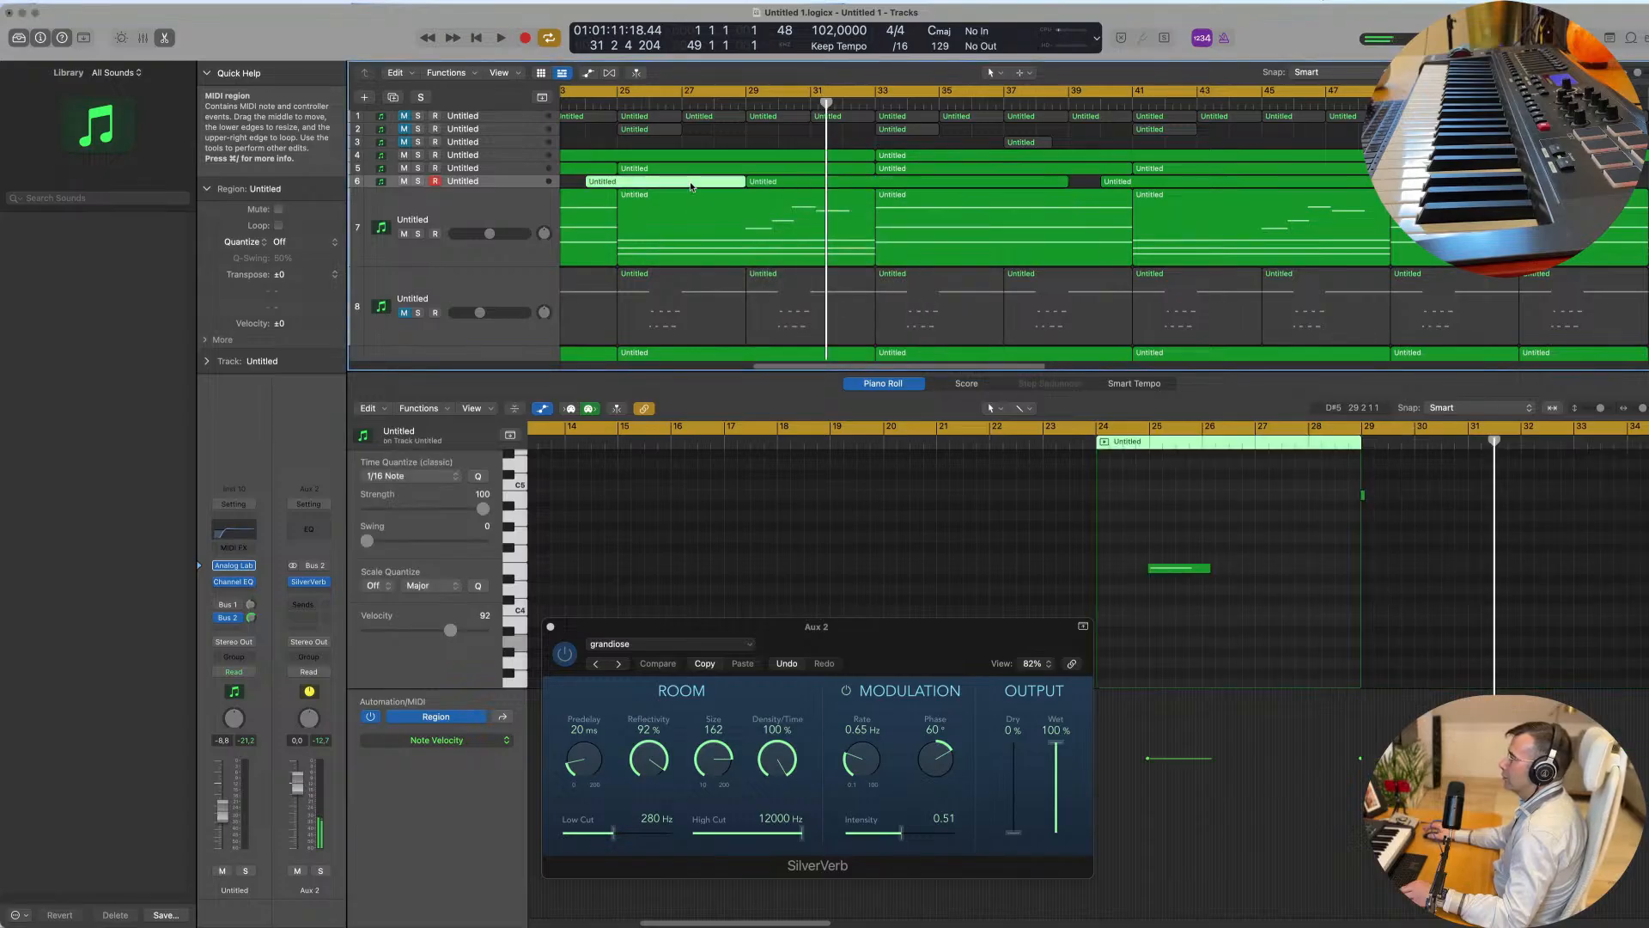
key("Return")
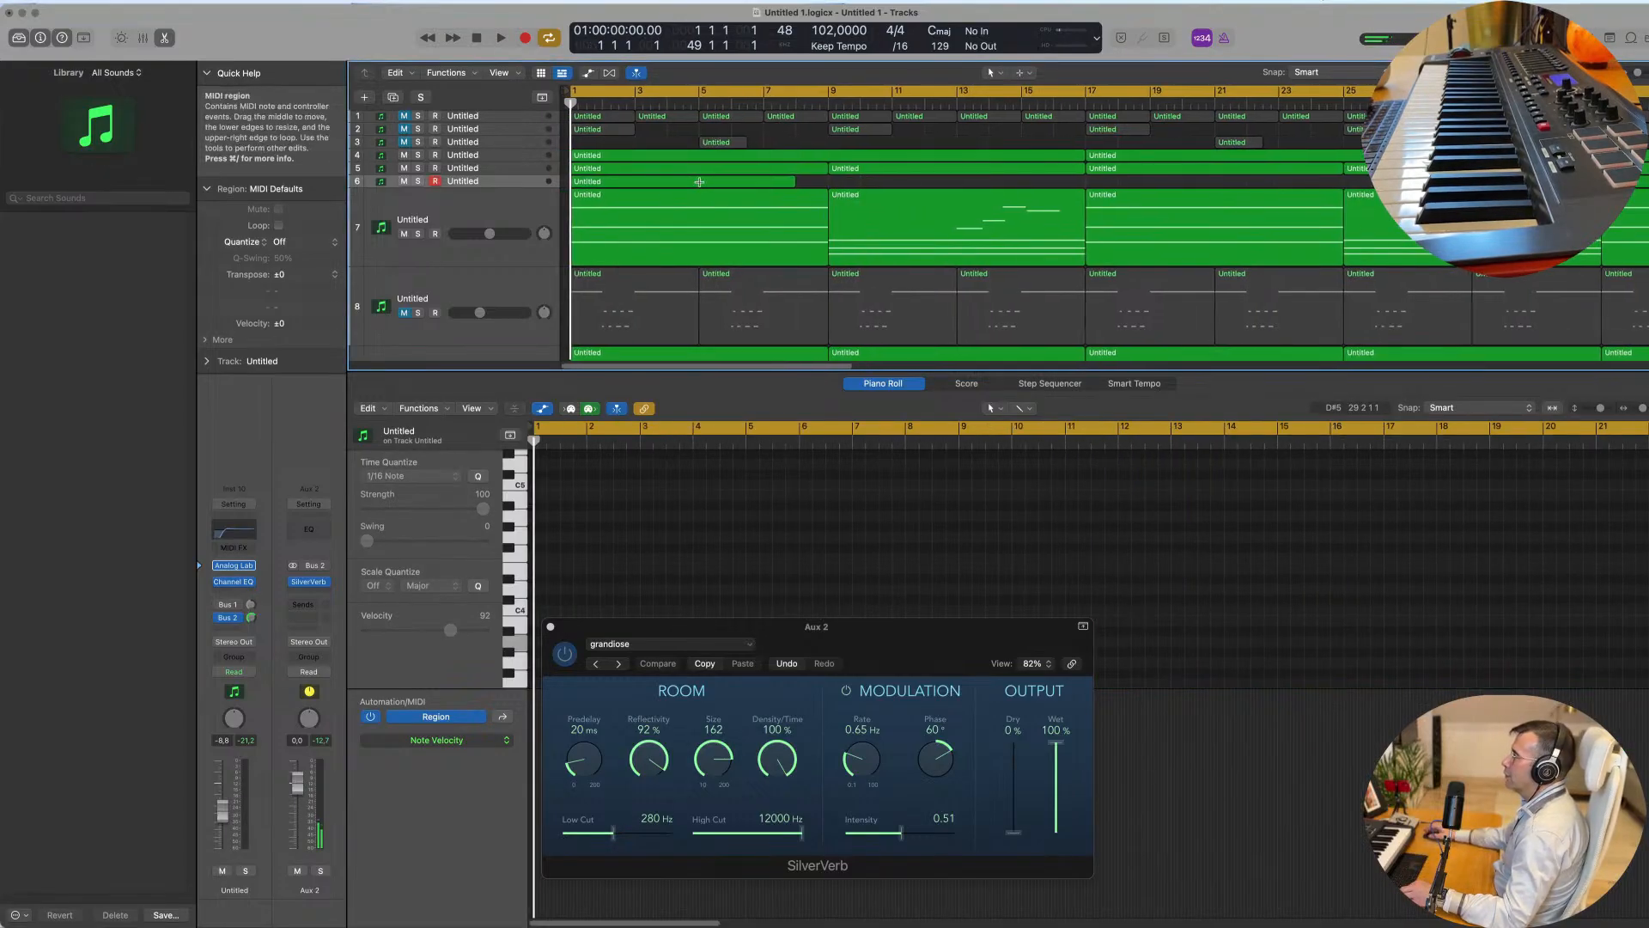
Step: Delete the track 6 region at bar 1, move the split-off lead region to bar 1 in its place, and start playback
left_click(769, 182)
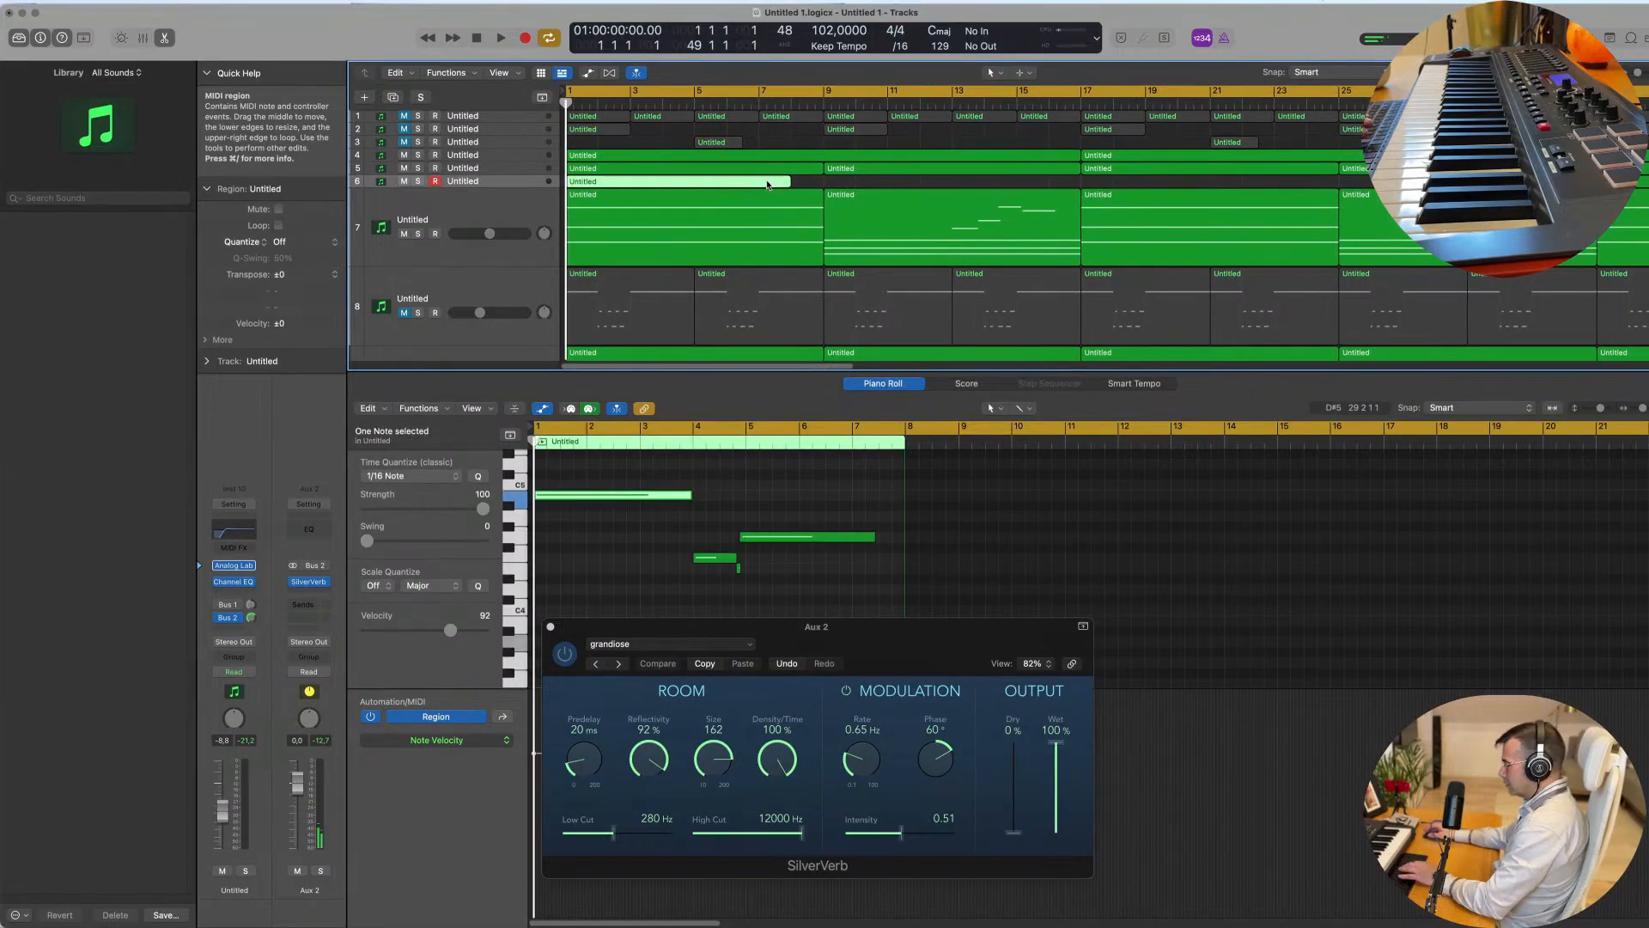
key("Delete")
left_click_drag(1524, 183, 627, 186)
key("space")
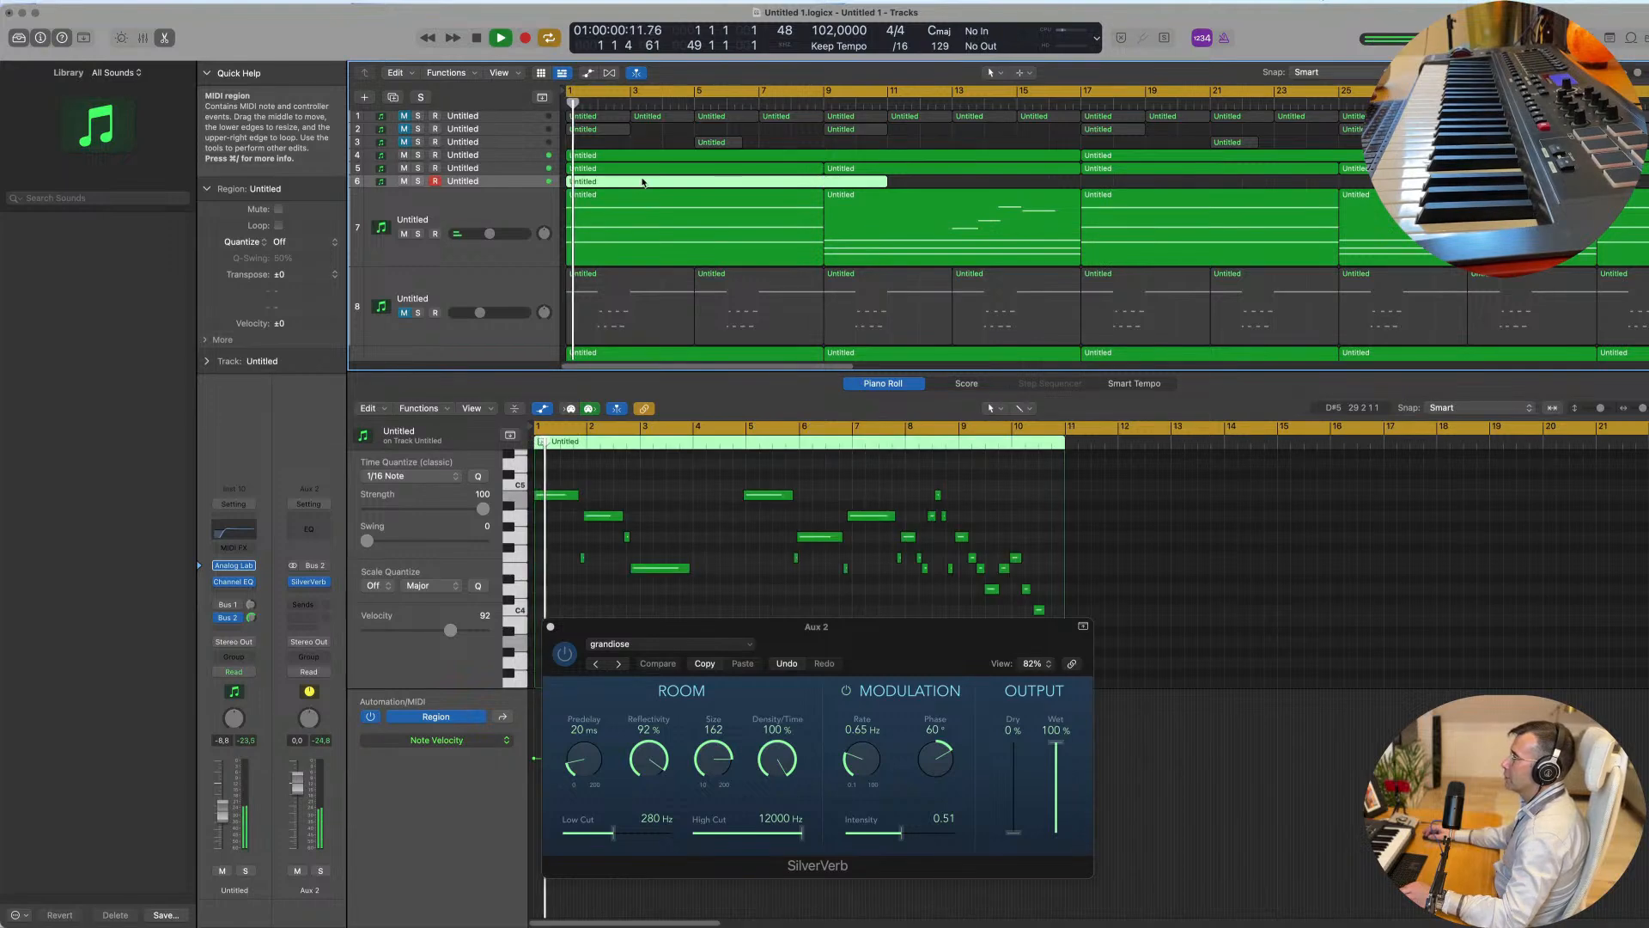
Step: Open the moved track 6 region in the Piano Roll and move the SilverVerb window clear of its notes
double_click(643, 182)
double_click(642, 182)
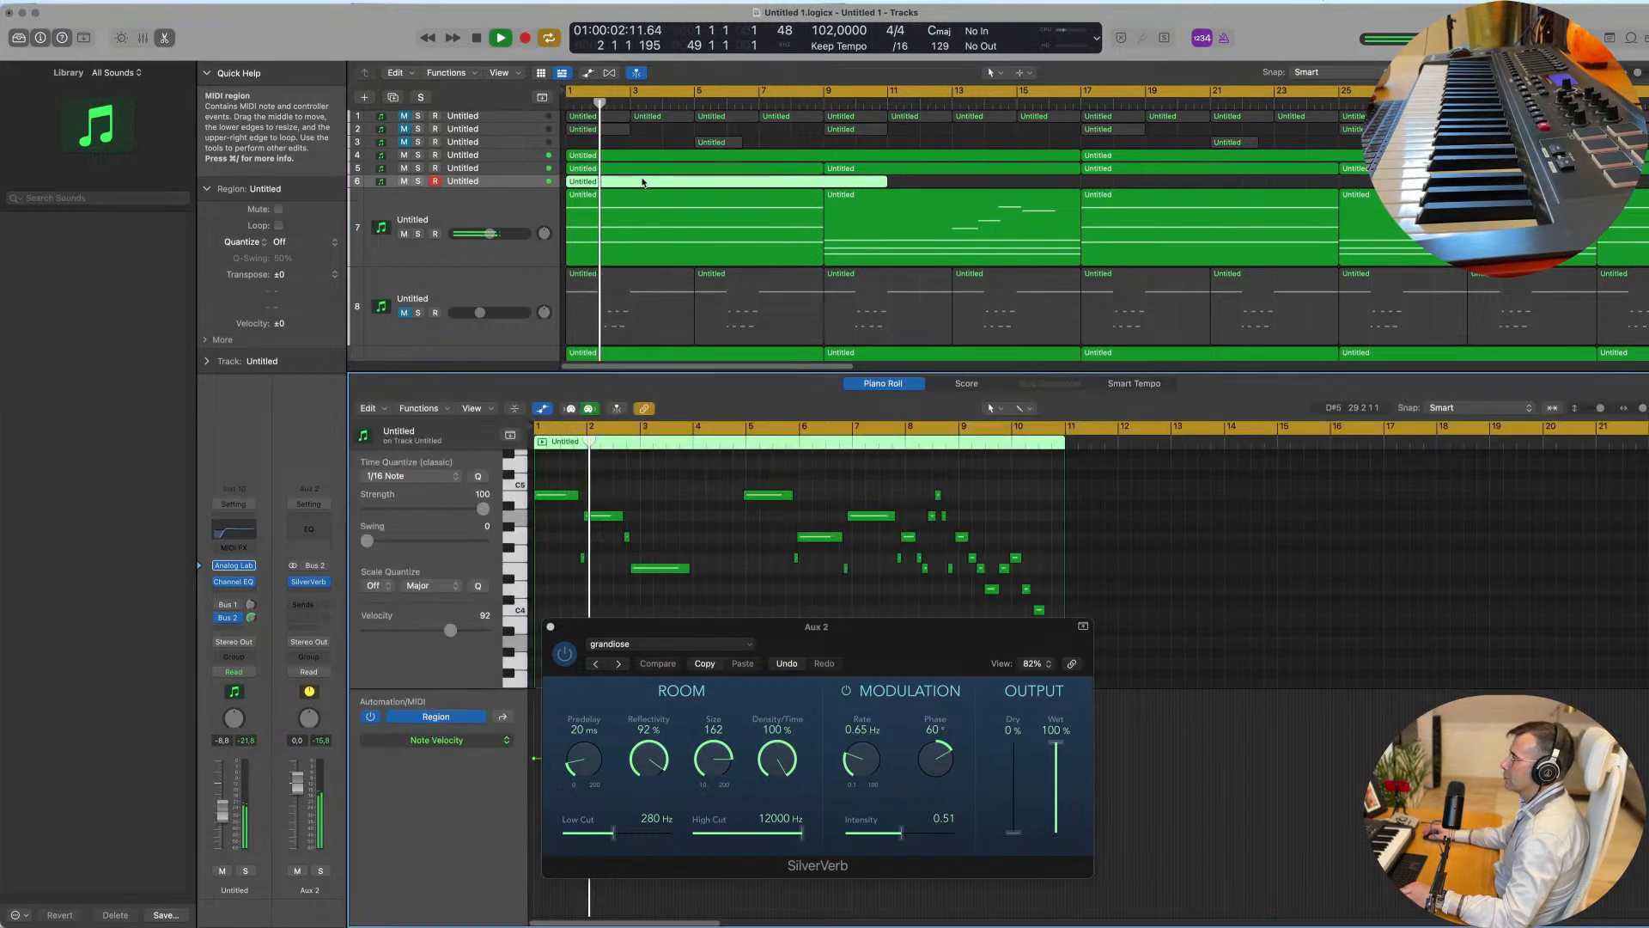
left_click_drag(602, 626, 1044, 668)
left_click_drag(730, 478, 1012, 634)
left_click(799, 622)
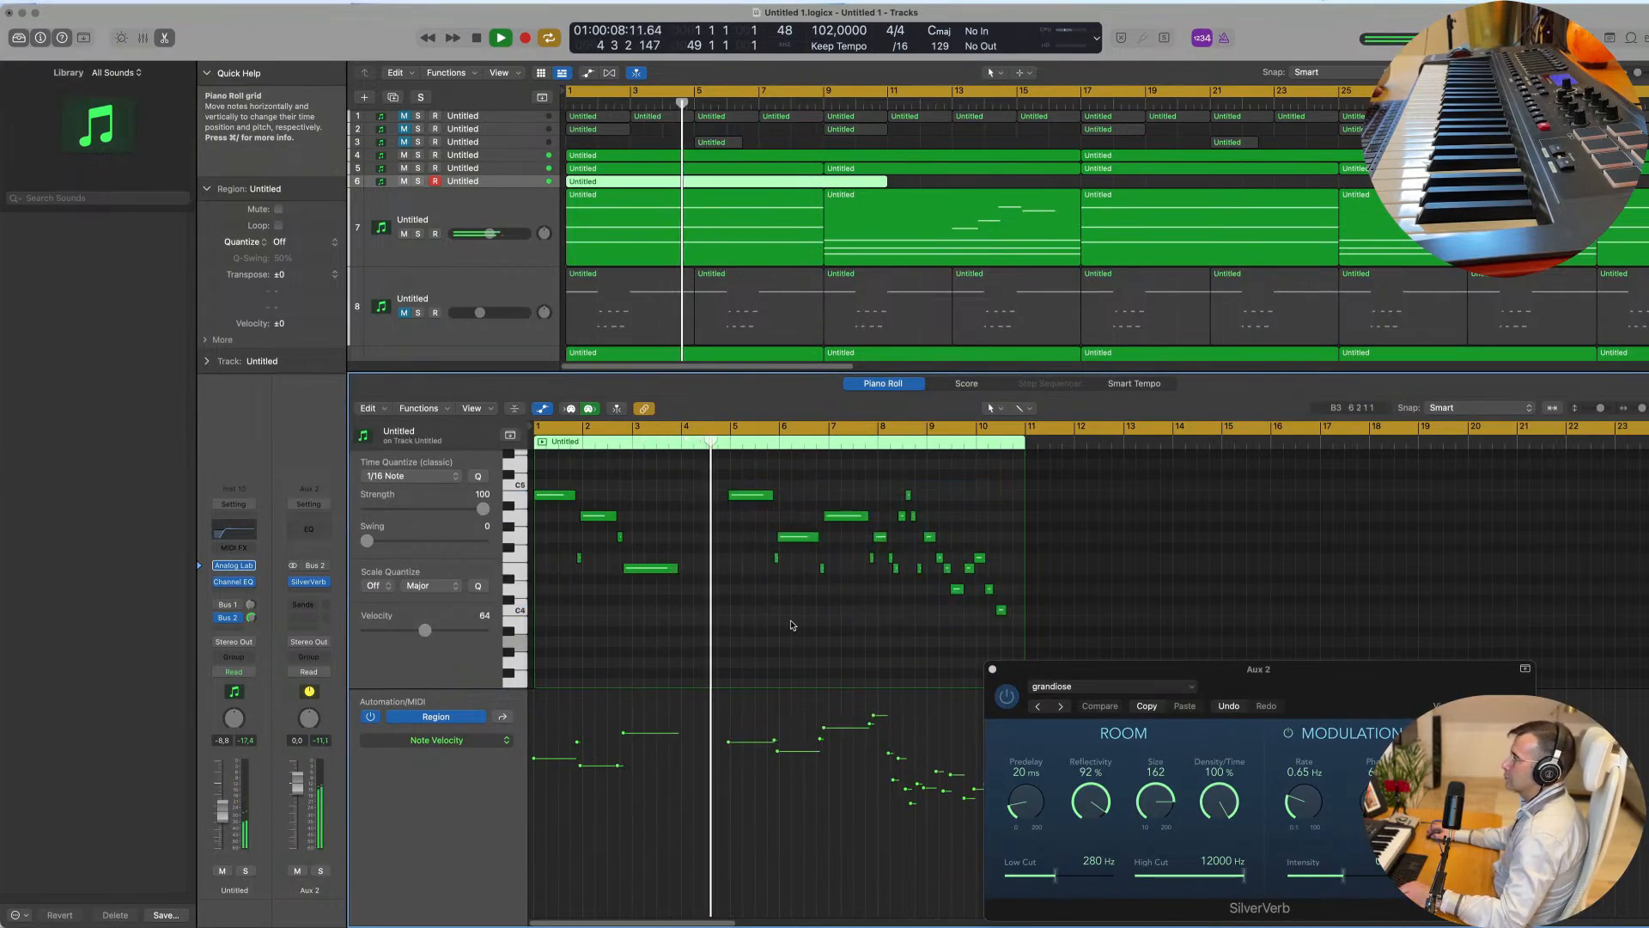
Step: Split the track 6 region at bar 5, splitting crossing notes, delete the part after the split, and select the remaining part
scroll(795, 622, "up", 2)
scroll(795, 622, "up", 3)
scroll(795, 618, "down", 4)
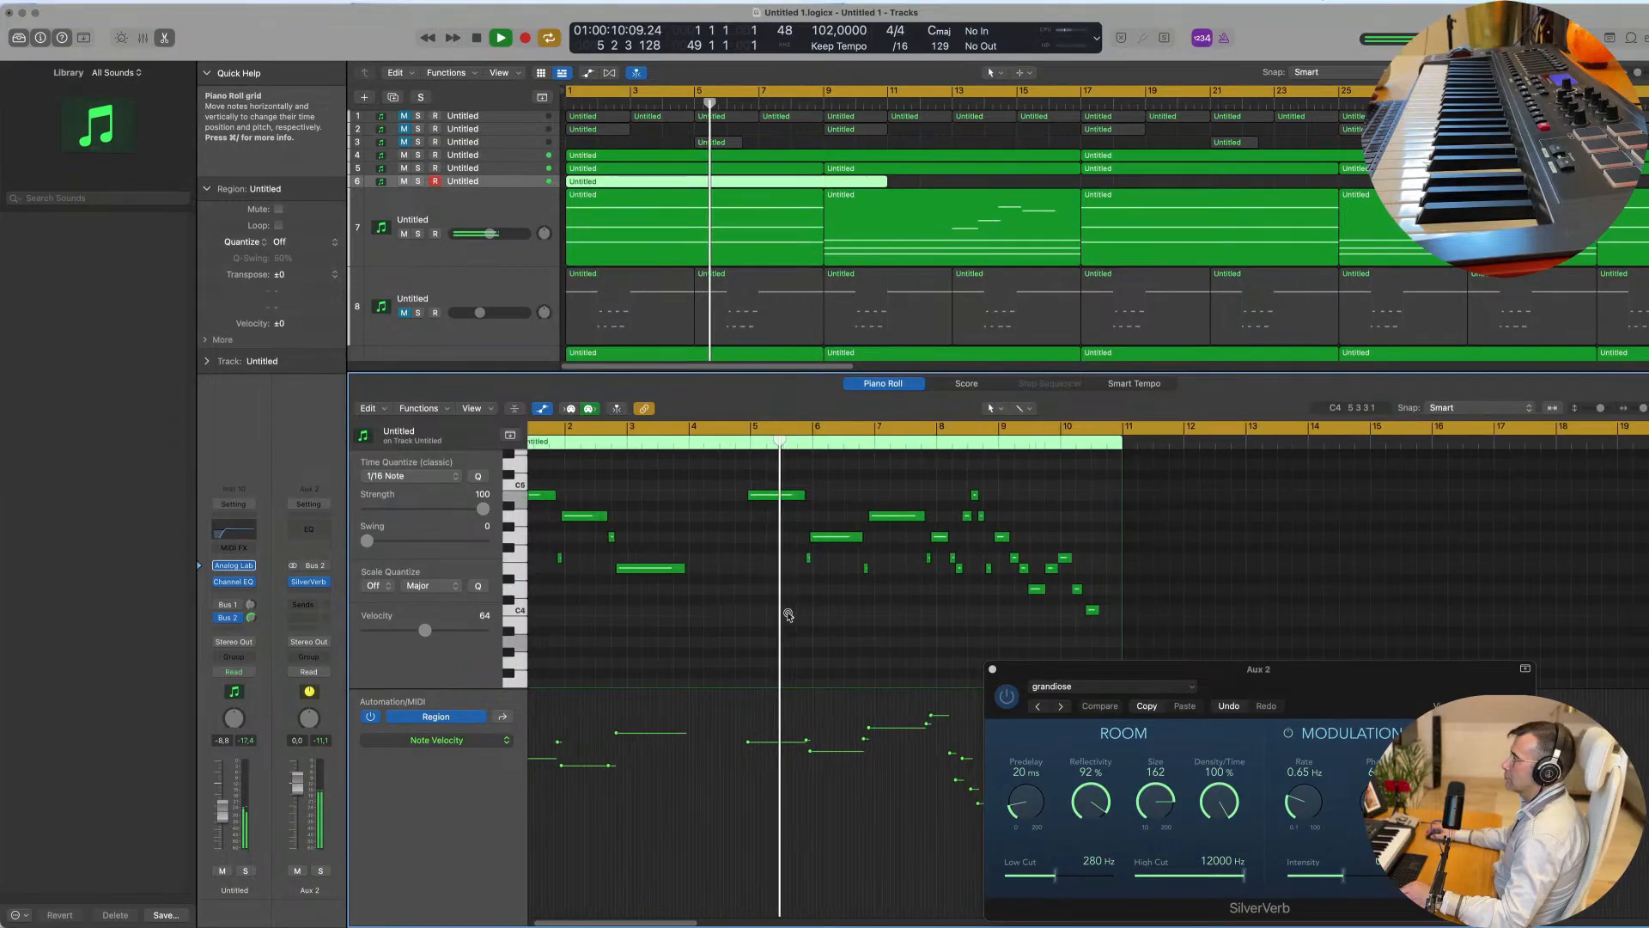
scroll(789, 615, "right", 3)
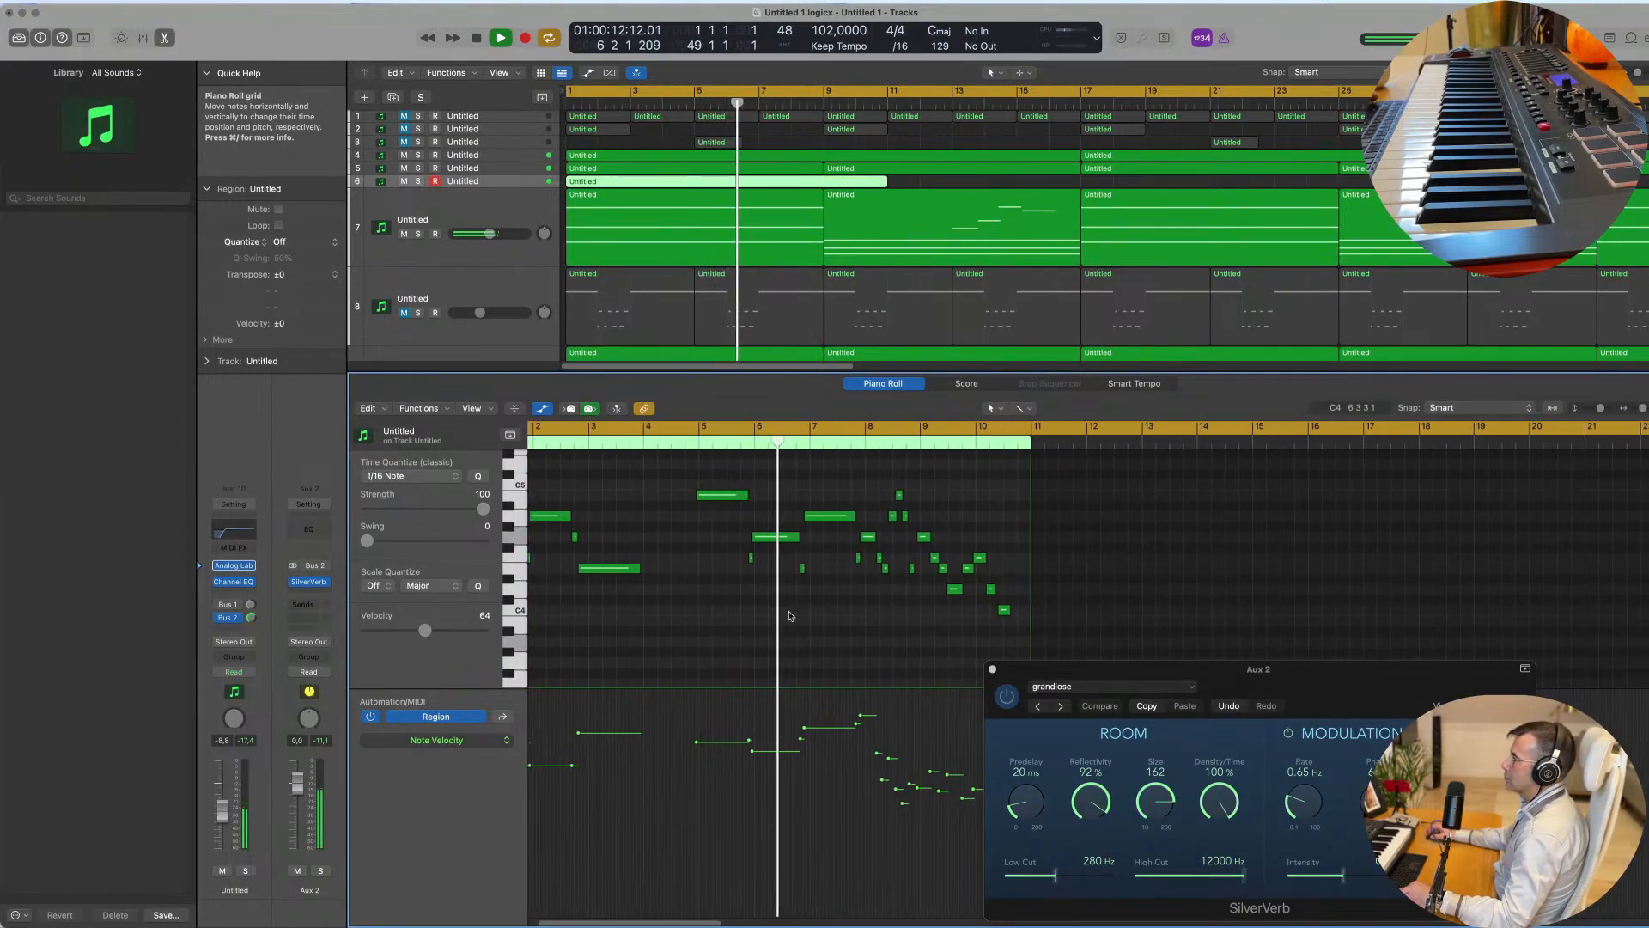
scroll(789, 615, "left", 2)
scroll(790, 615, "down", 2)
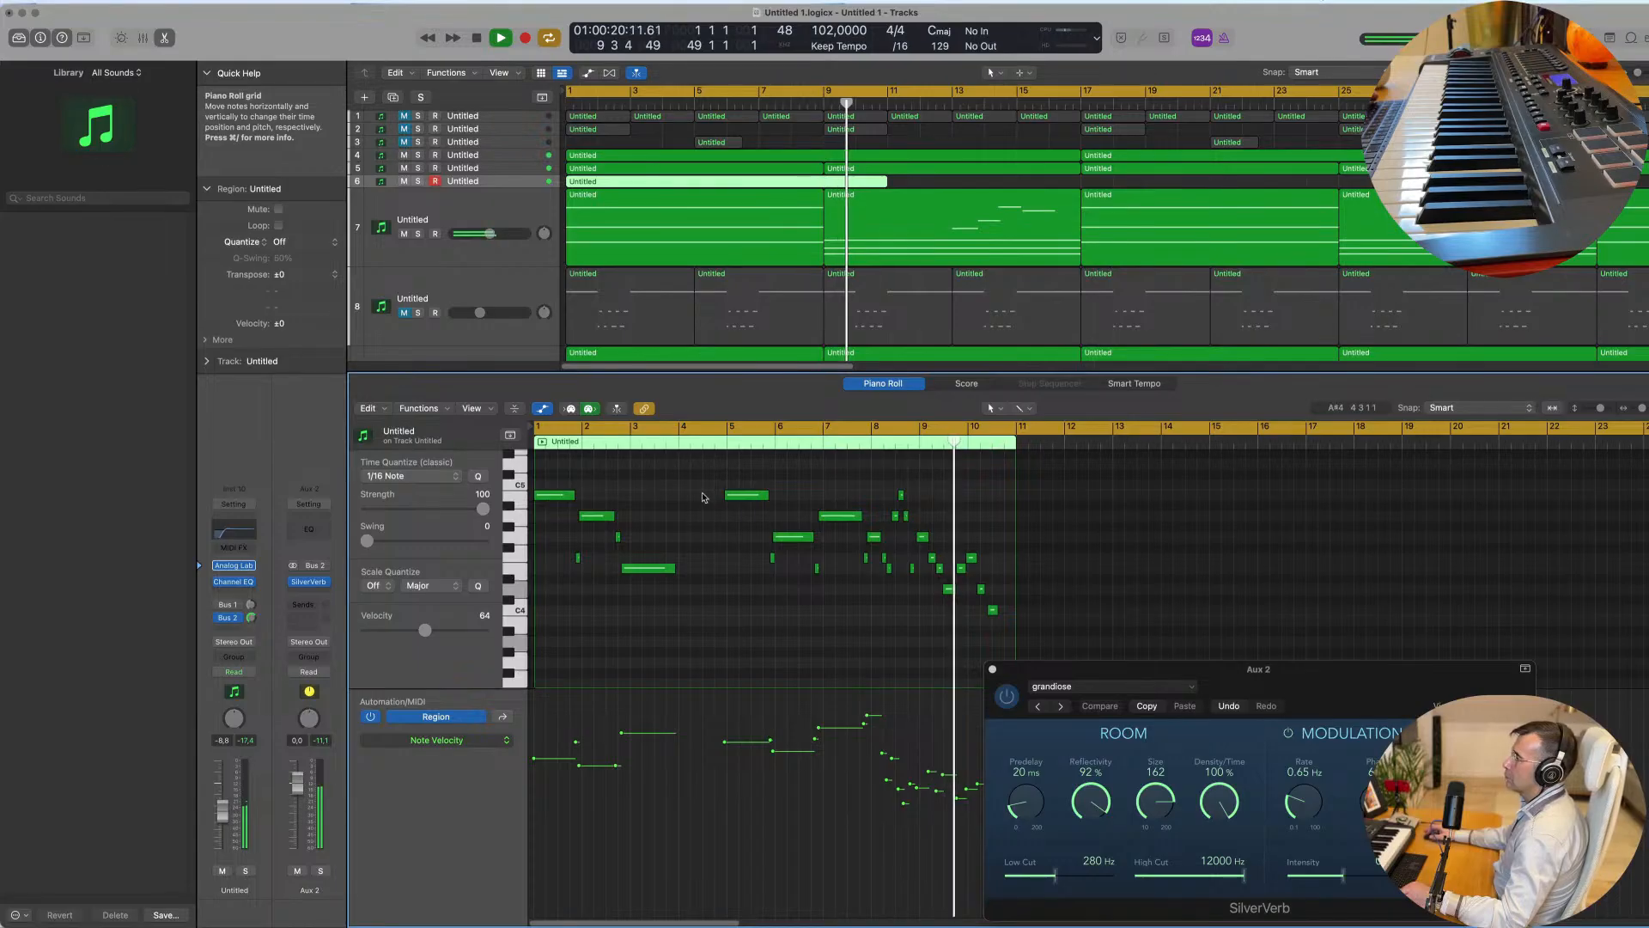
key("space")
key("space")
double_click(693, 182, "super")
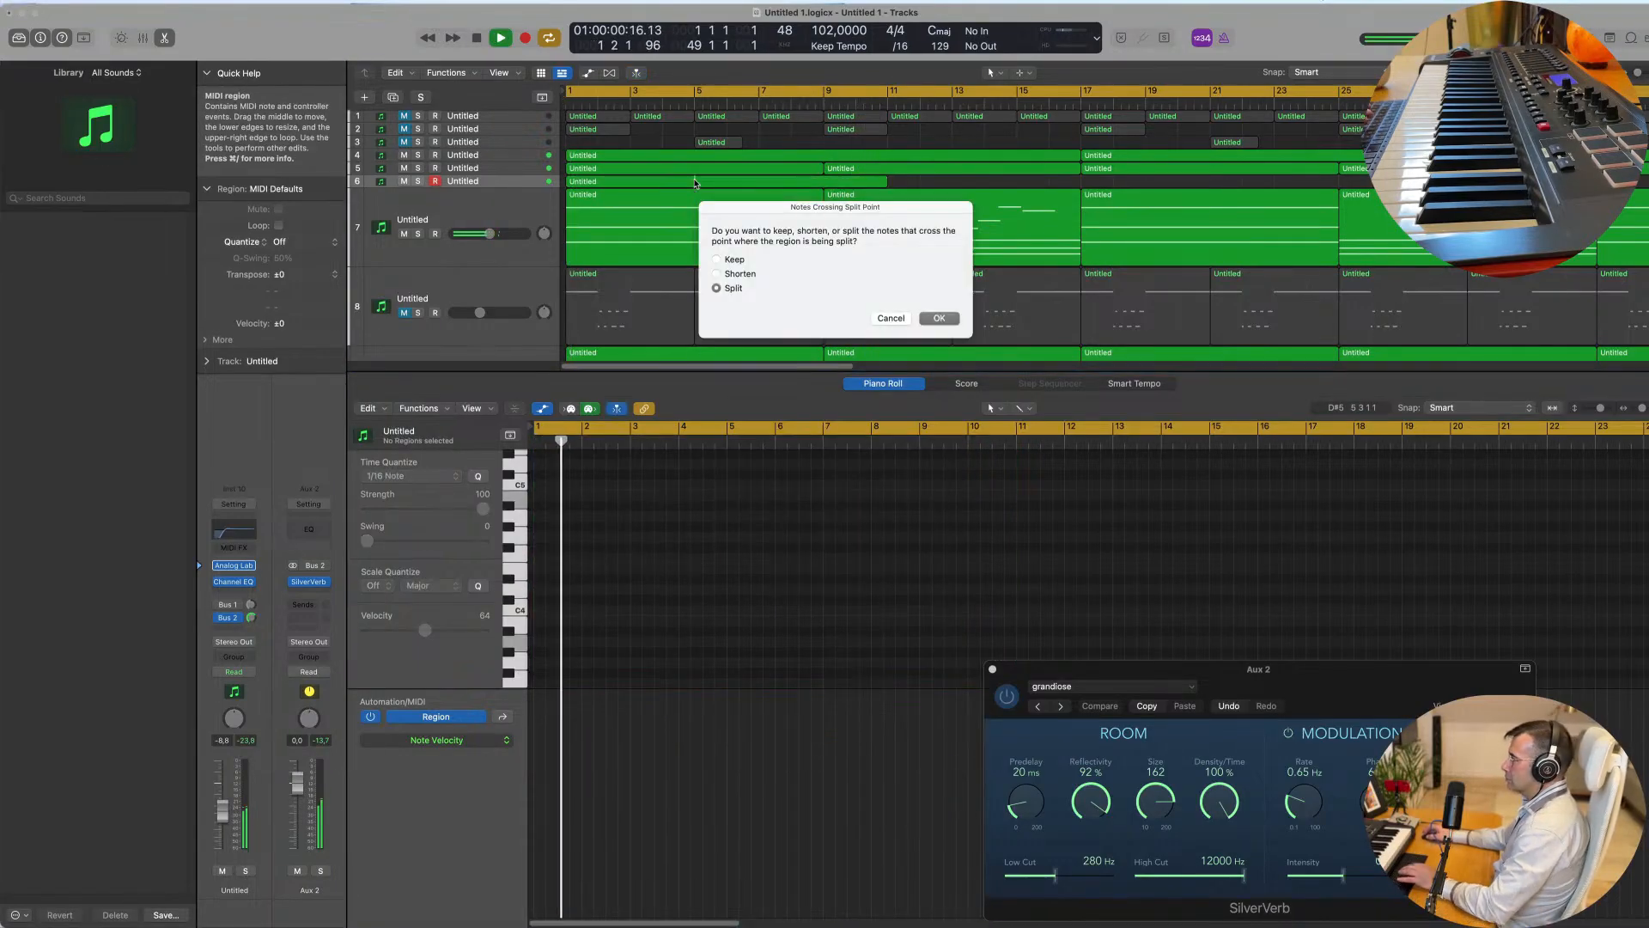
left_click(940, 319)
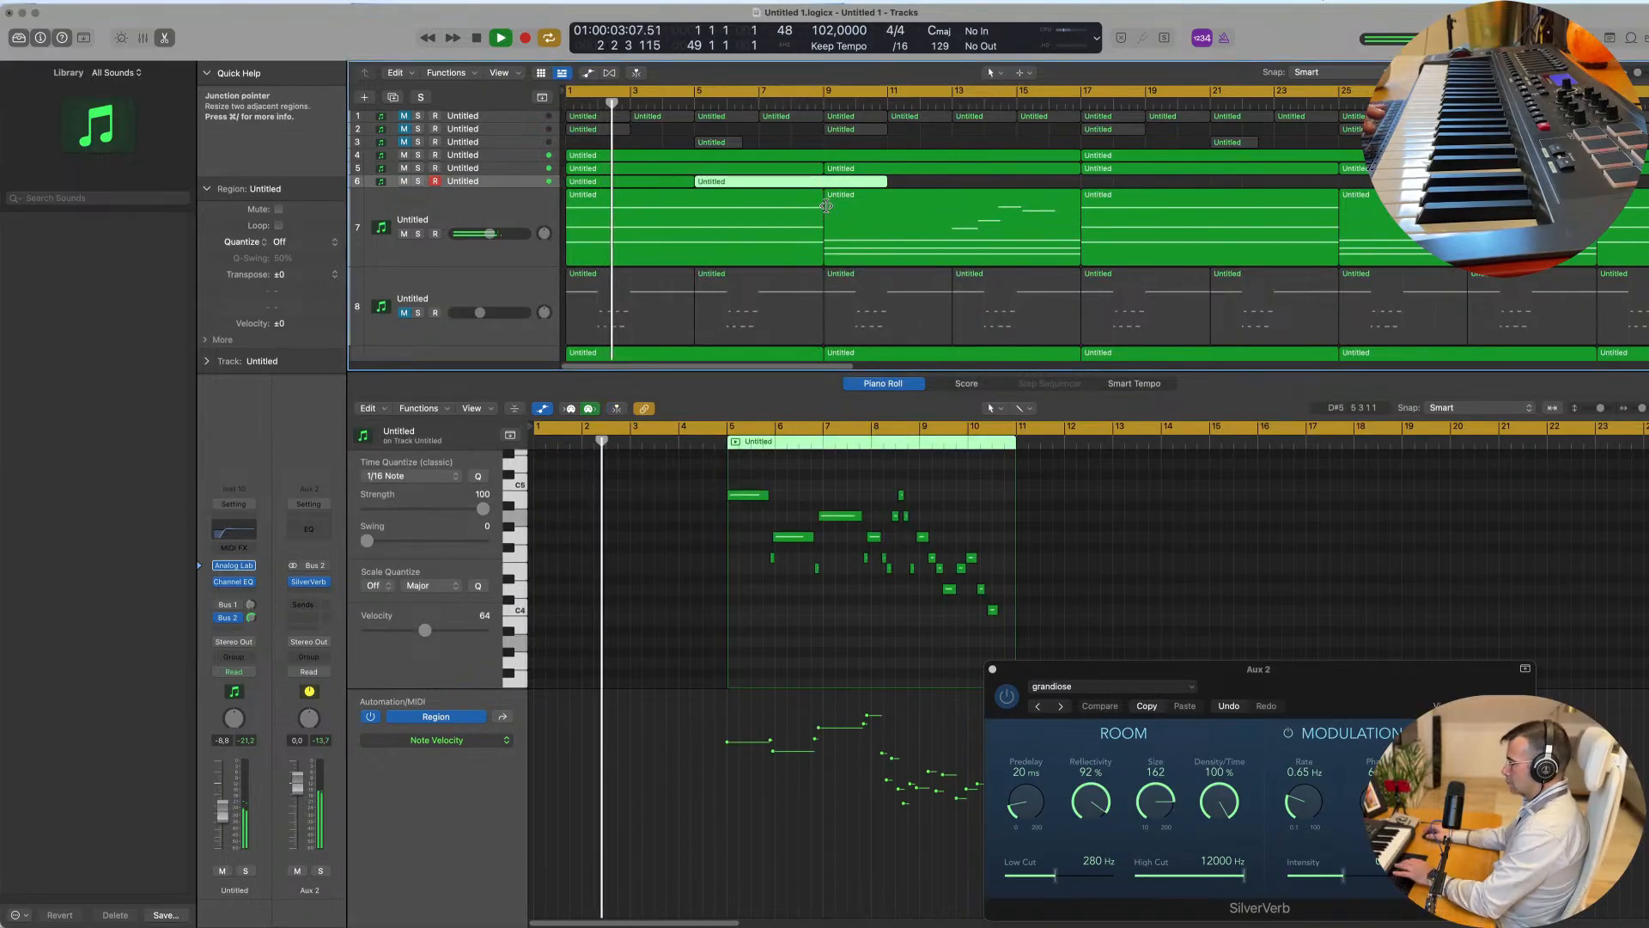
key("Delete")
left_click(628, 182)
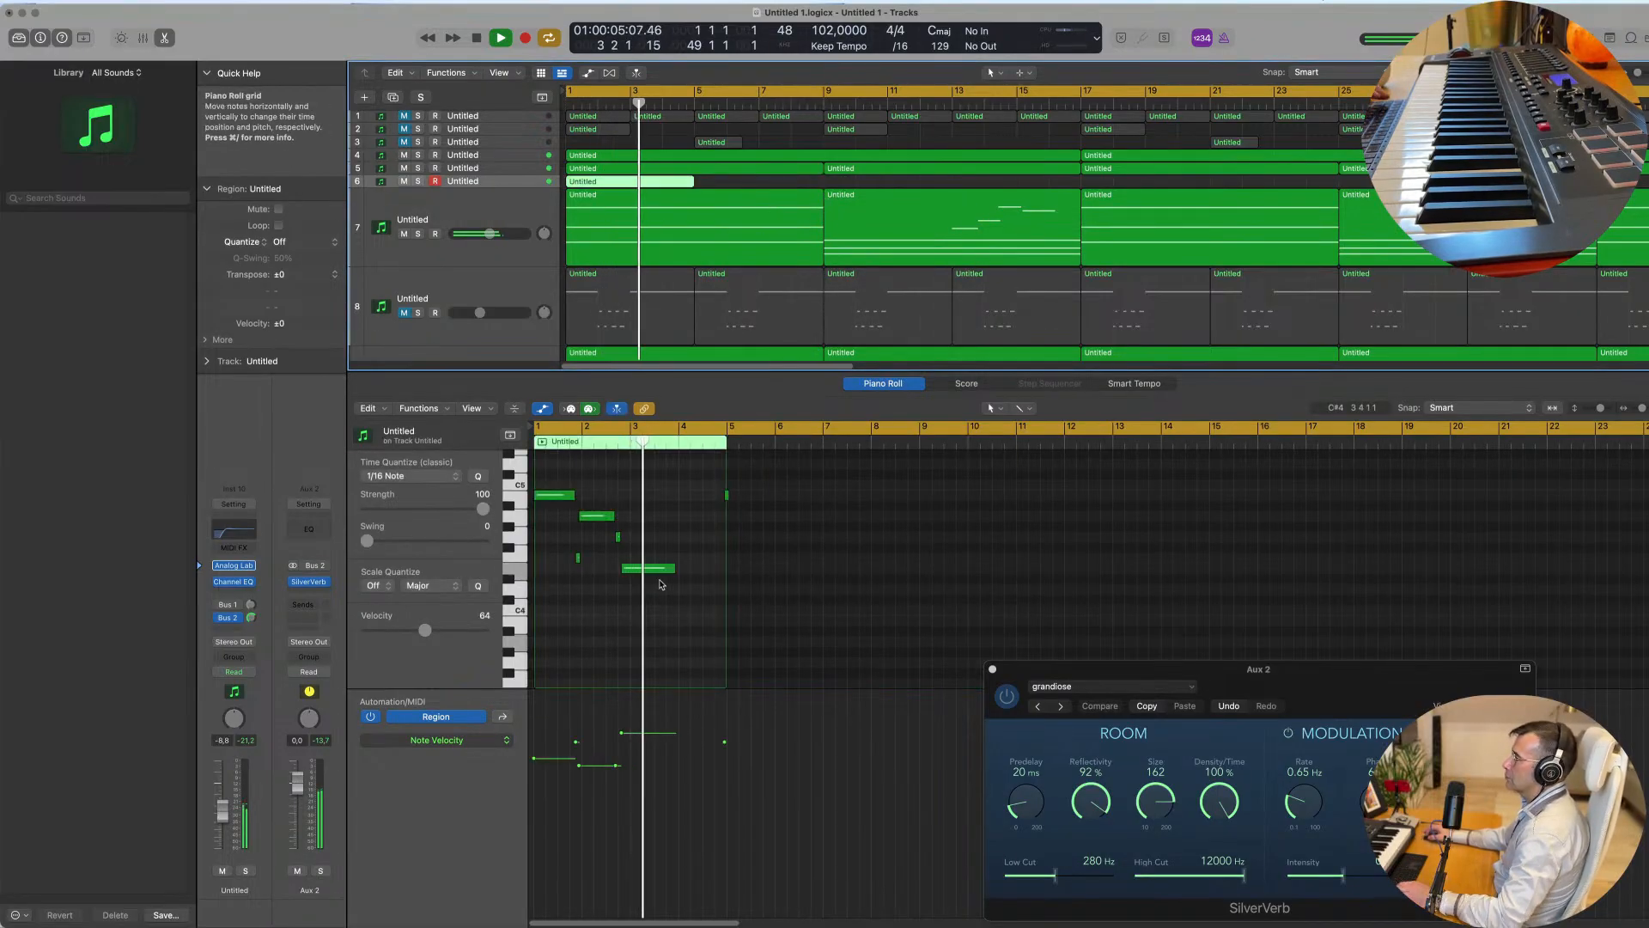
Step: Delete the tiny leftover note at the end of the four-bar track 6 region
scroll(677, 530, "up", 3)
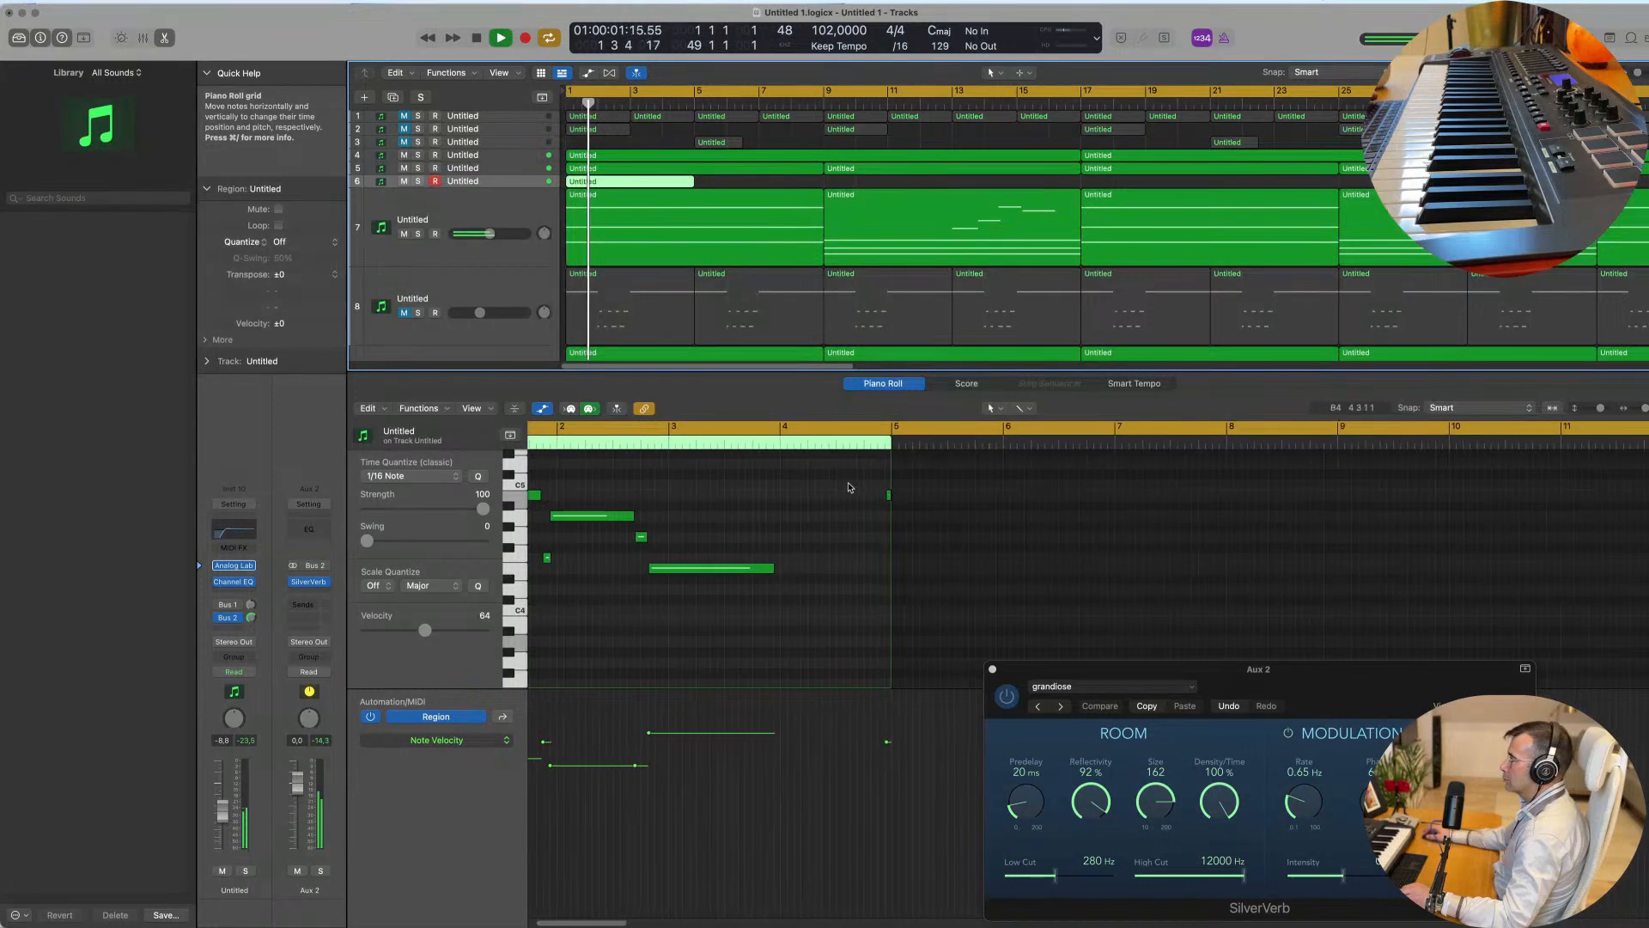
left_click_drag(840, 481, 935, 533)
key("Delete")
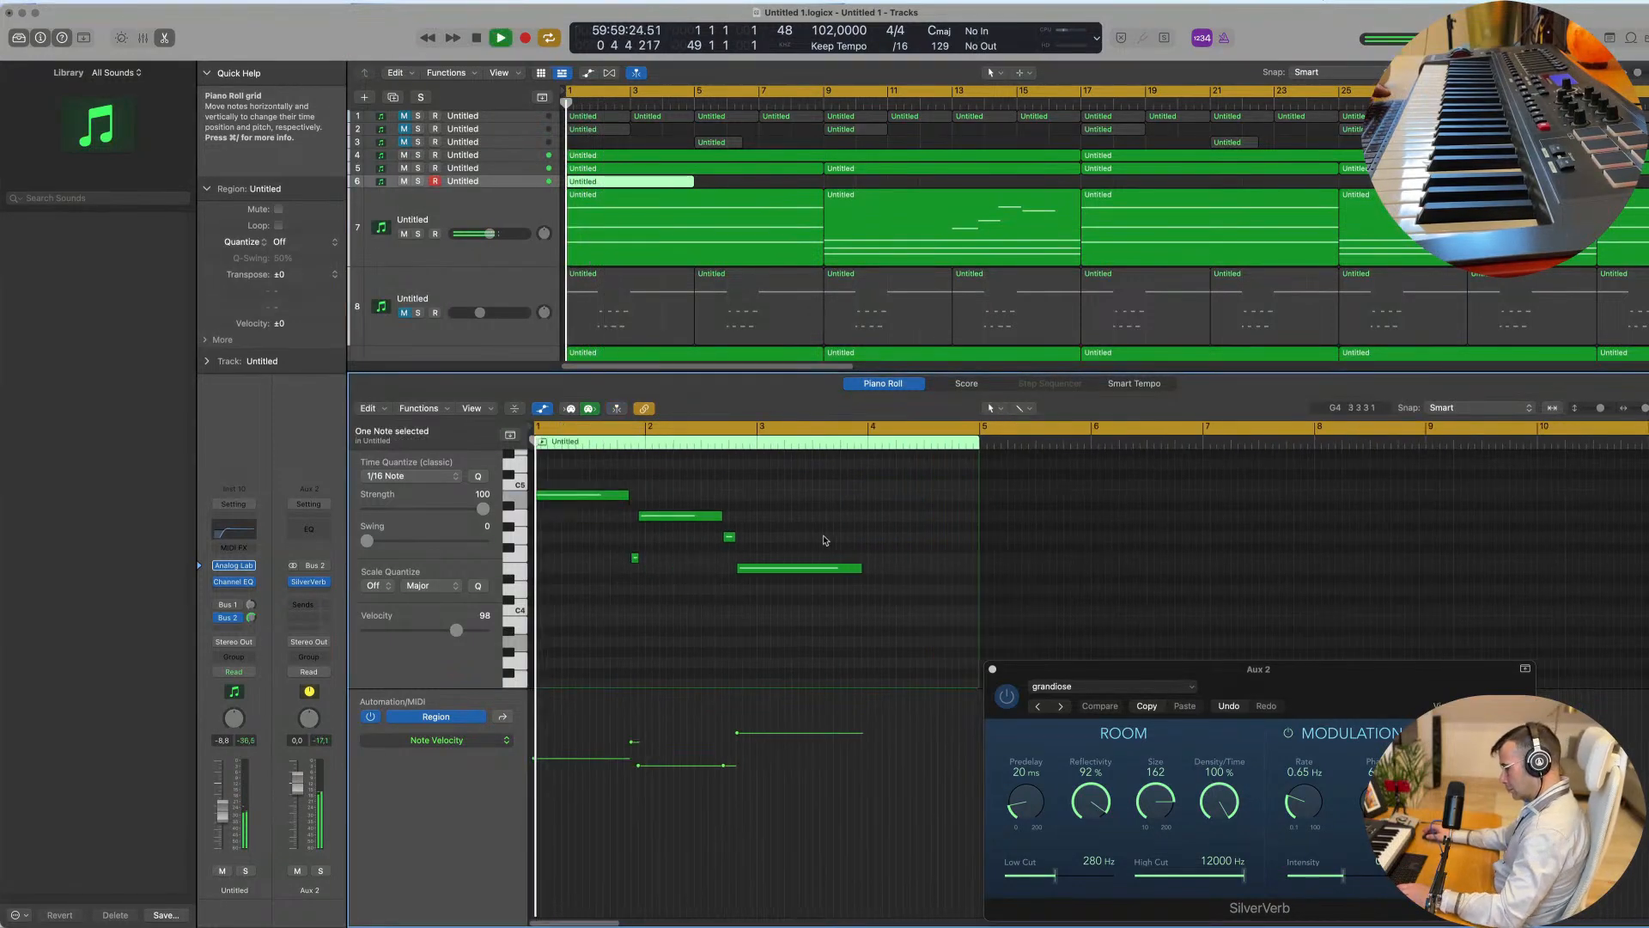
Step: Lengthen only the last long note of the track 6 region so it ends at bar 5, then deselect it
key("super+a")
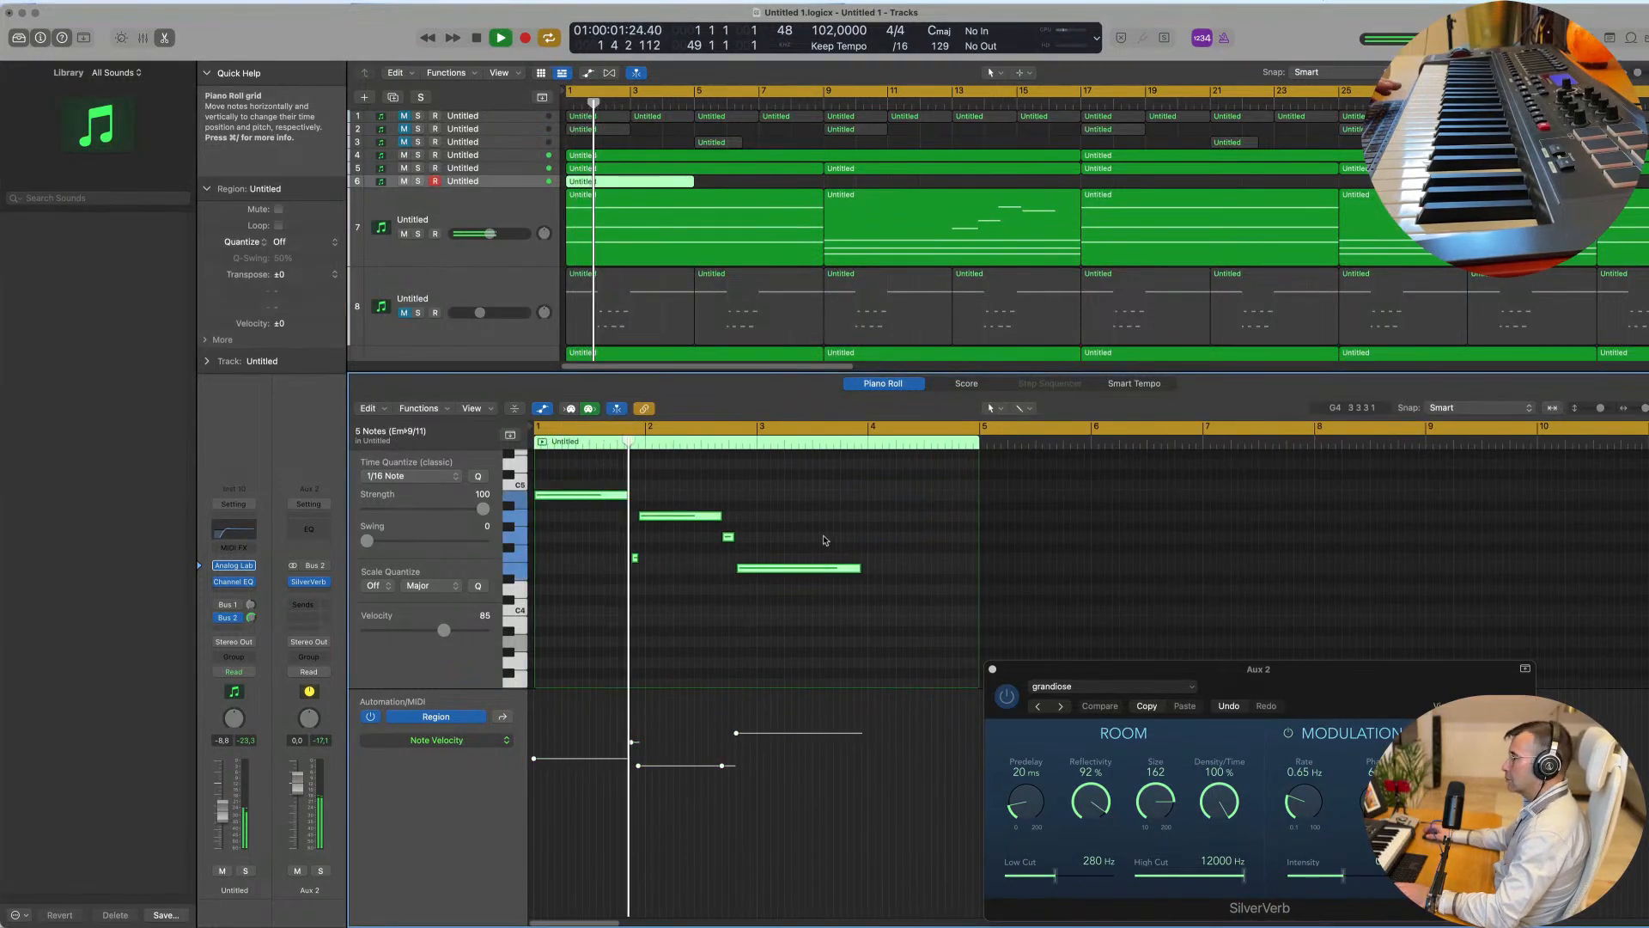
scroll(857, 542, "up", 3)
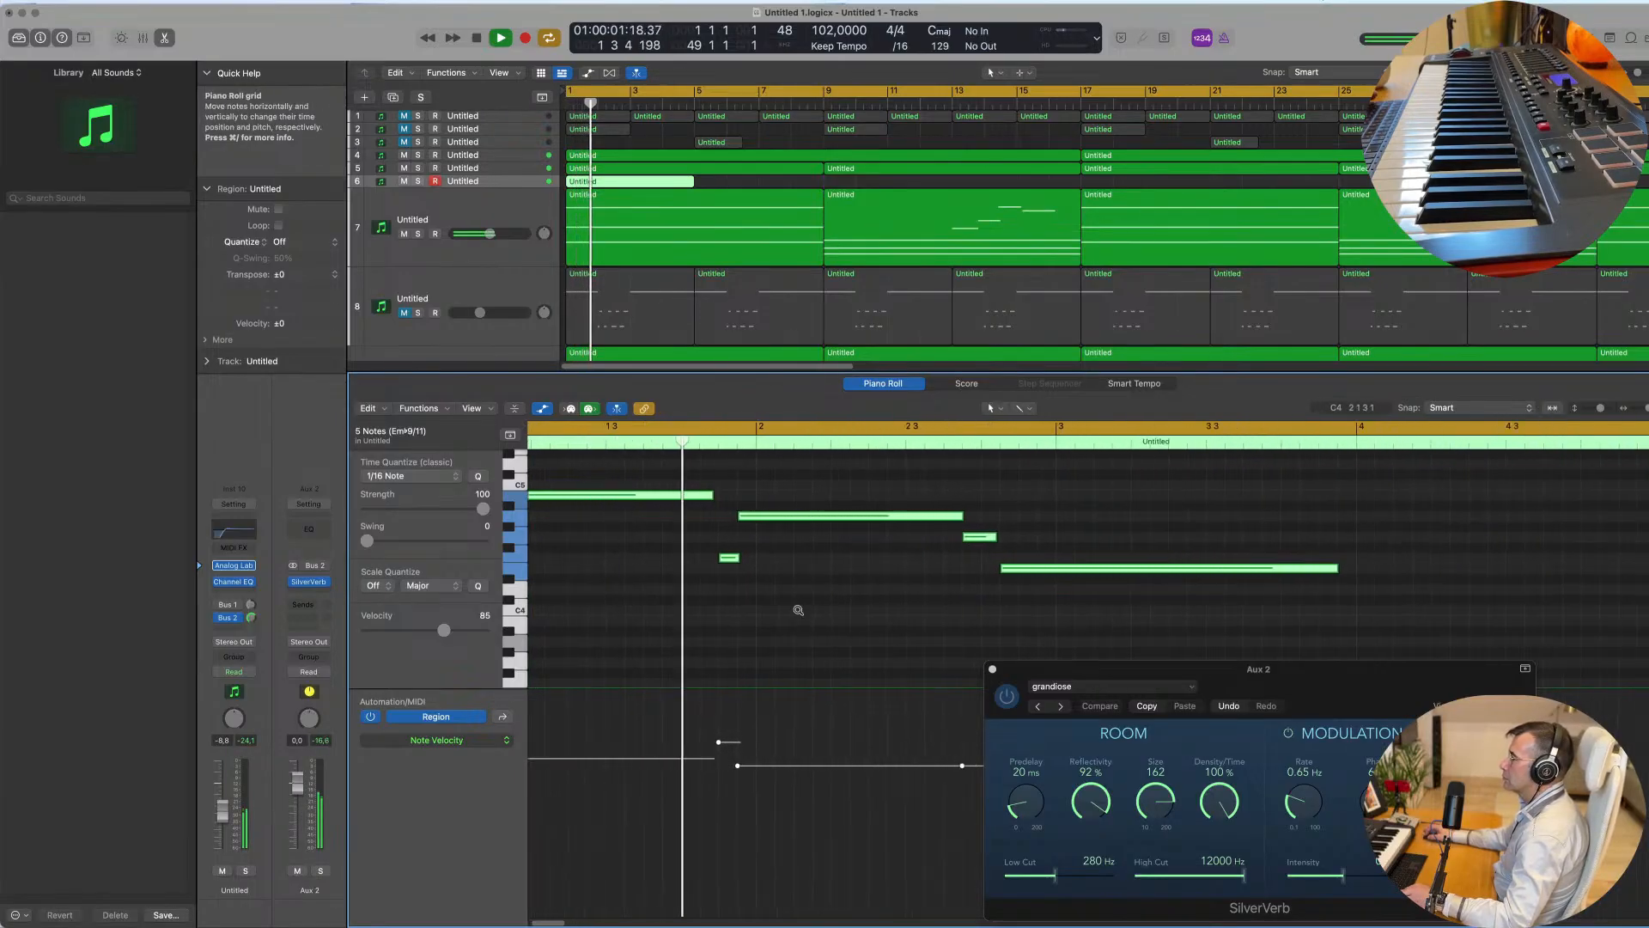
scroll(798, 610, "down", 1)
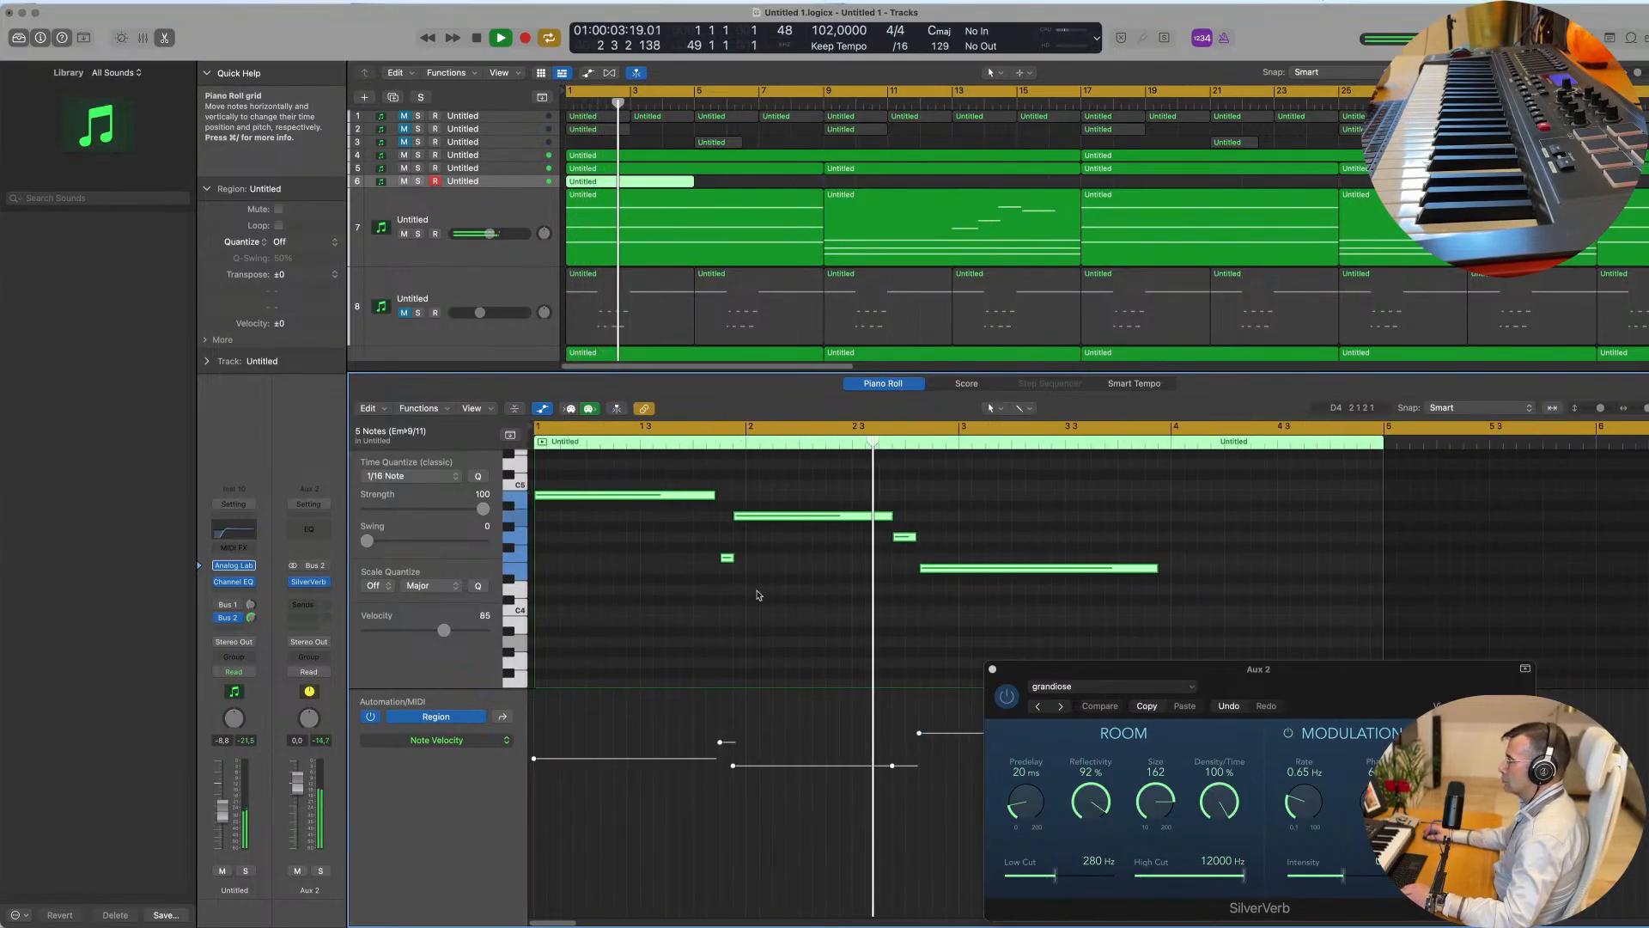
scroll(815, 583, "down", 4)
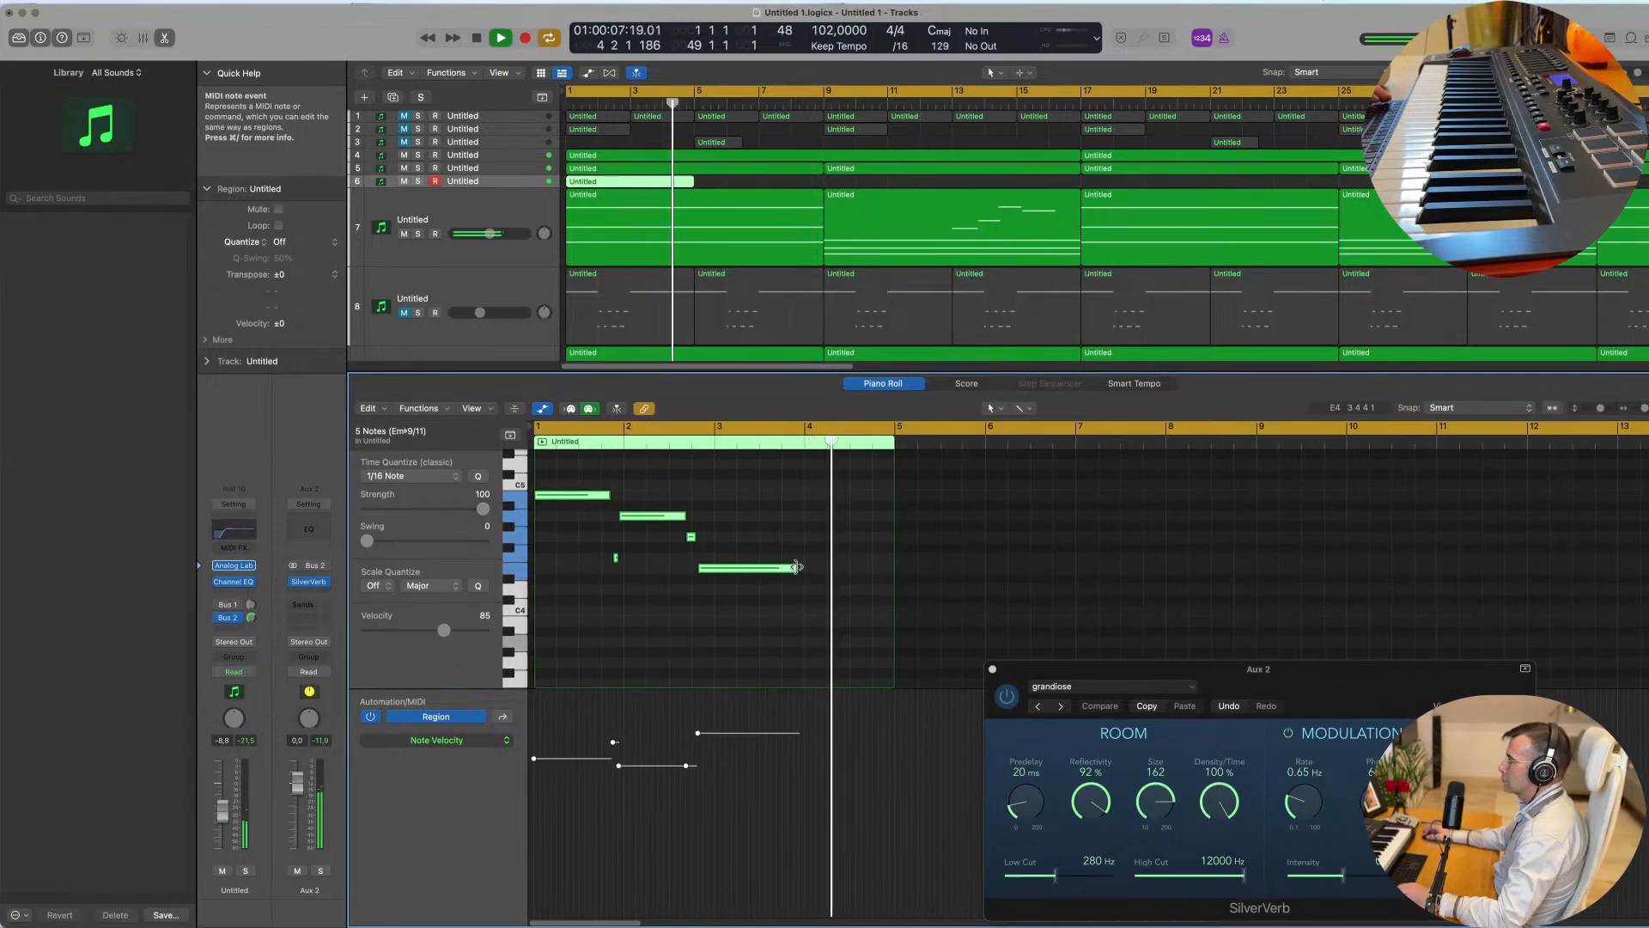
left_click_drag(799, 570, 893, 568)
key("super+z")
left_click(830, 569)
key("Return")
left_click(759, 654)
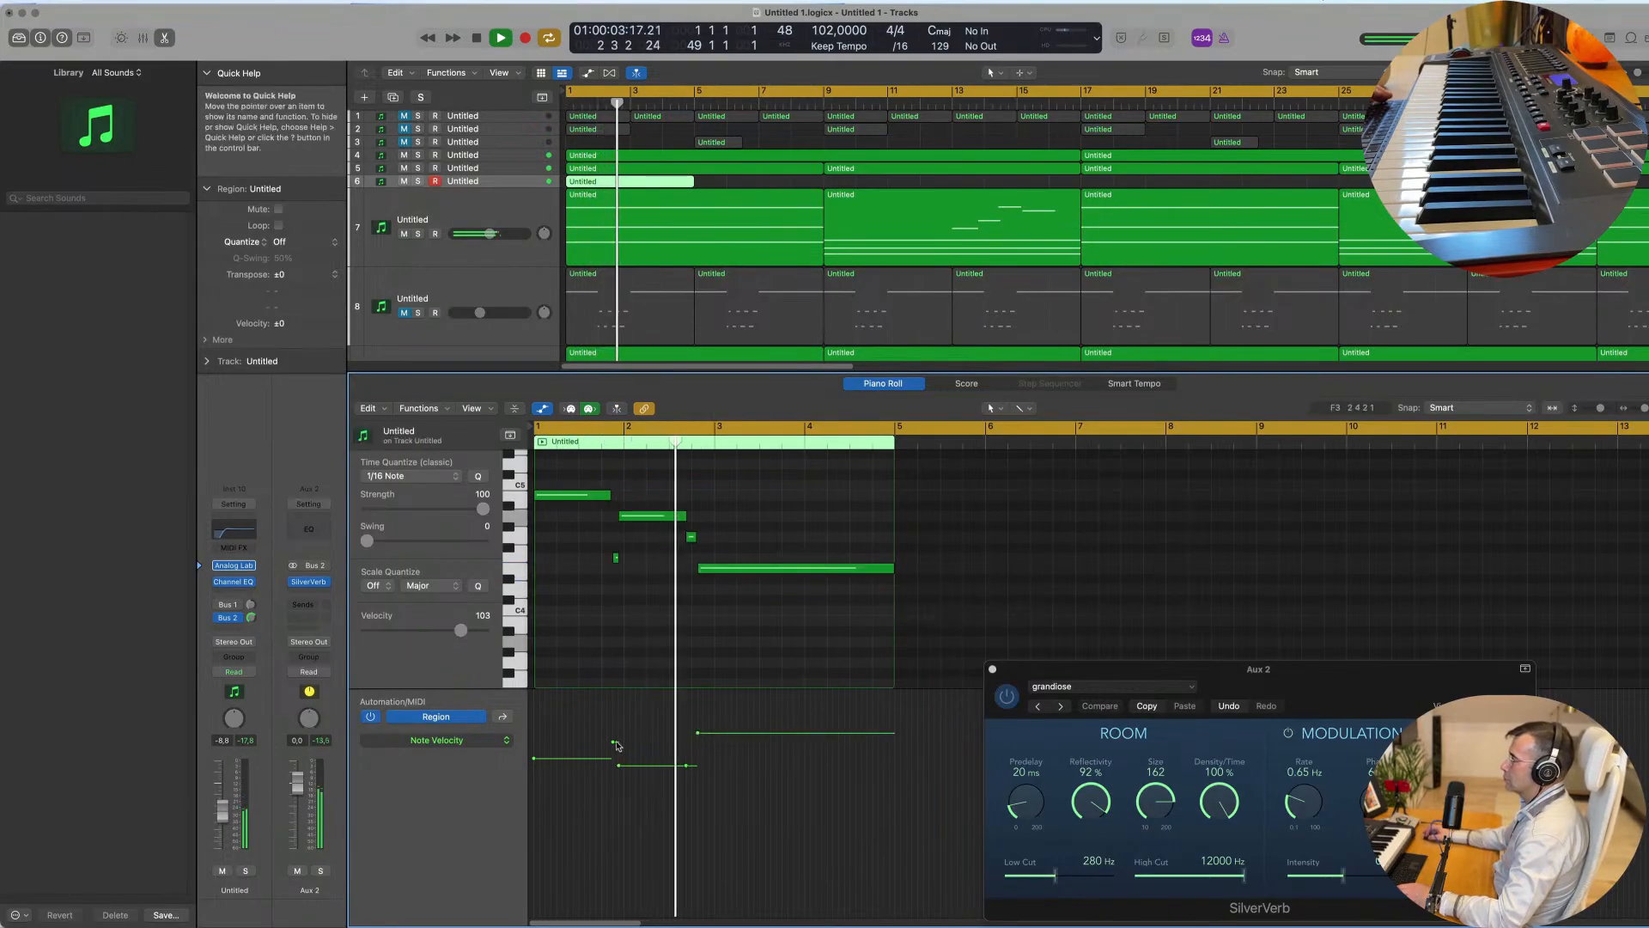
Step: Raise the velocity of the short note just before the final long note in the track 6 region
left_click_drag(688, 765, 687, 721)
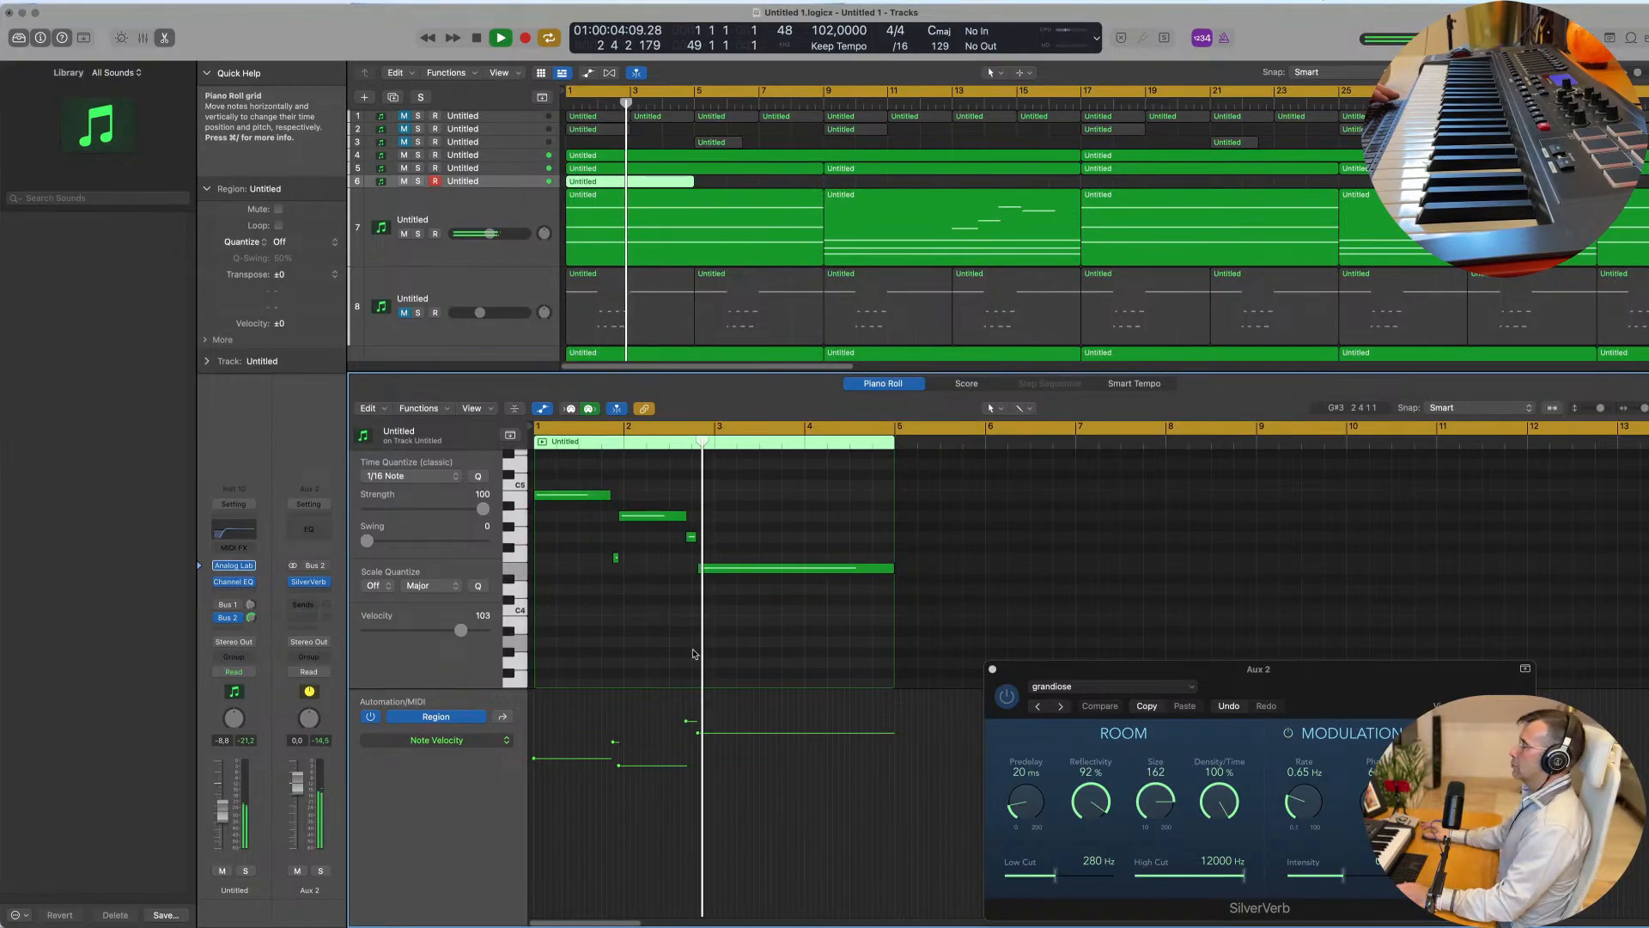
key("x")
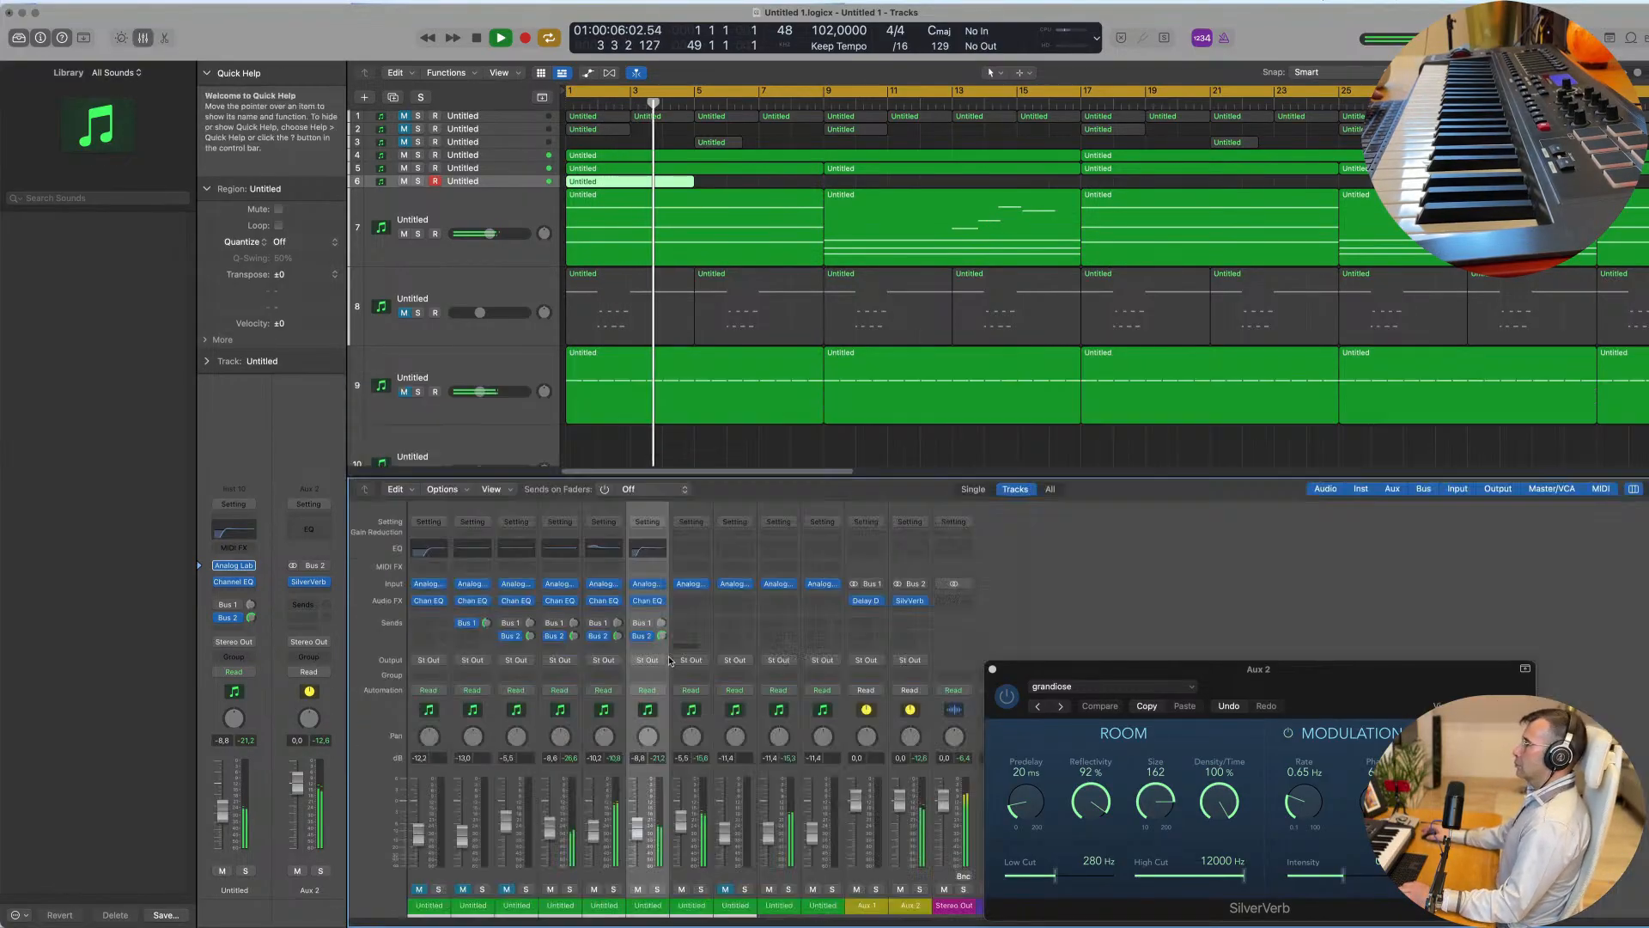
key("x")
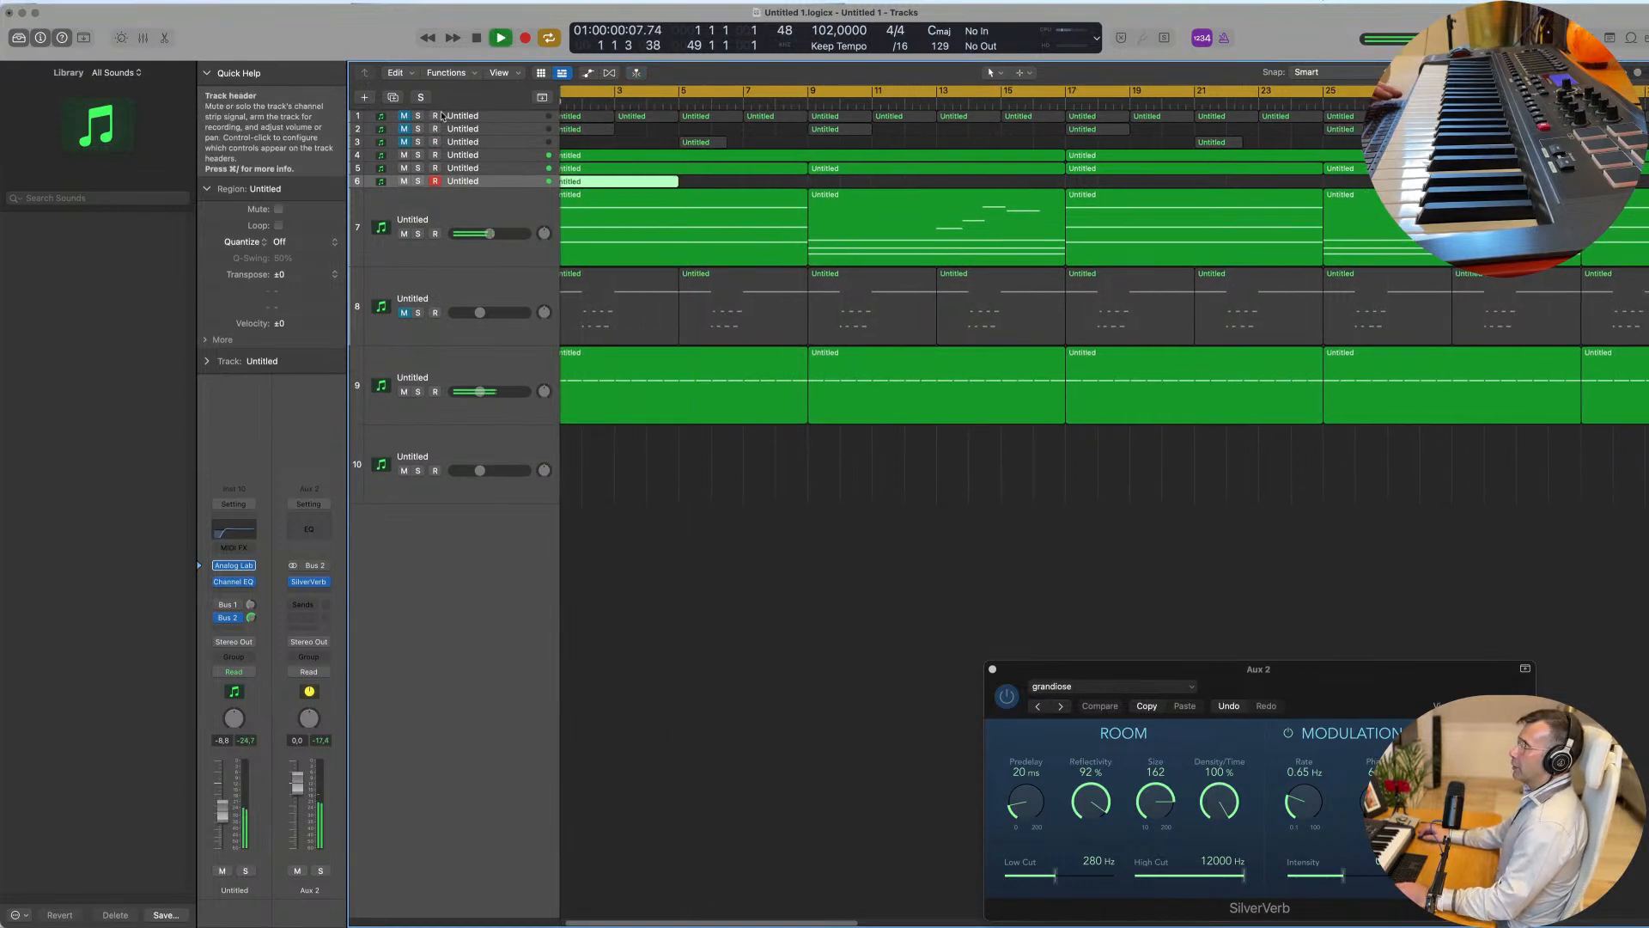
Step: Unmute tracks 1, 2 and 3 and restart playback from bar 1
left_click(404, 115)
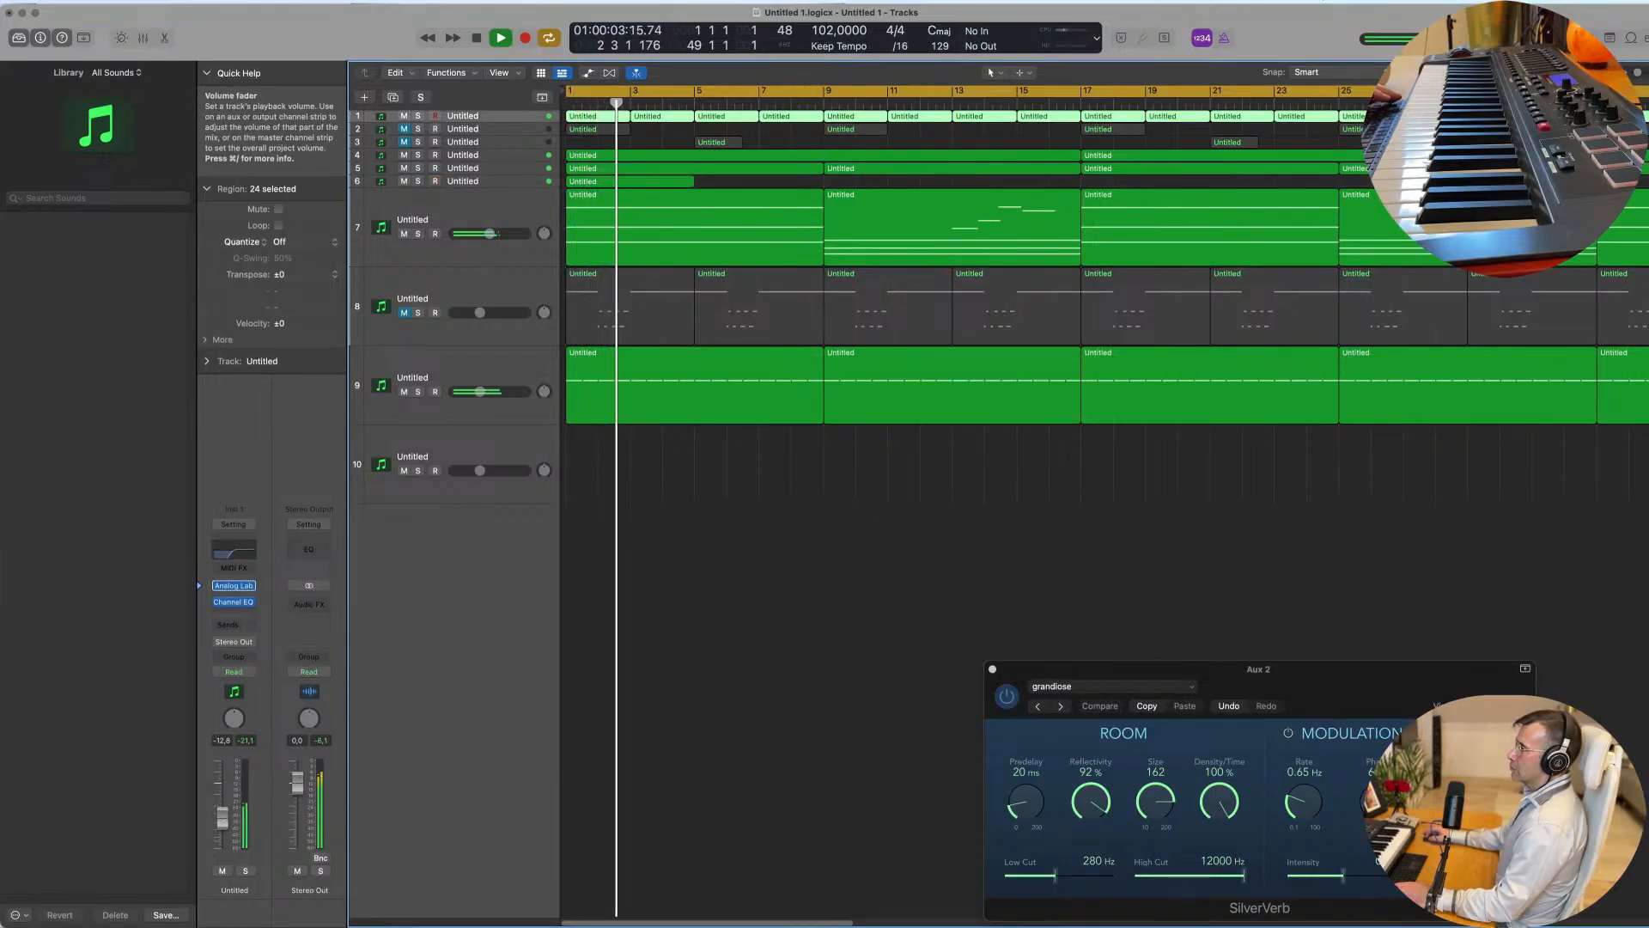
key("space")
key("space")
left_click(404, 129)
key("space")
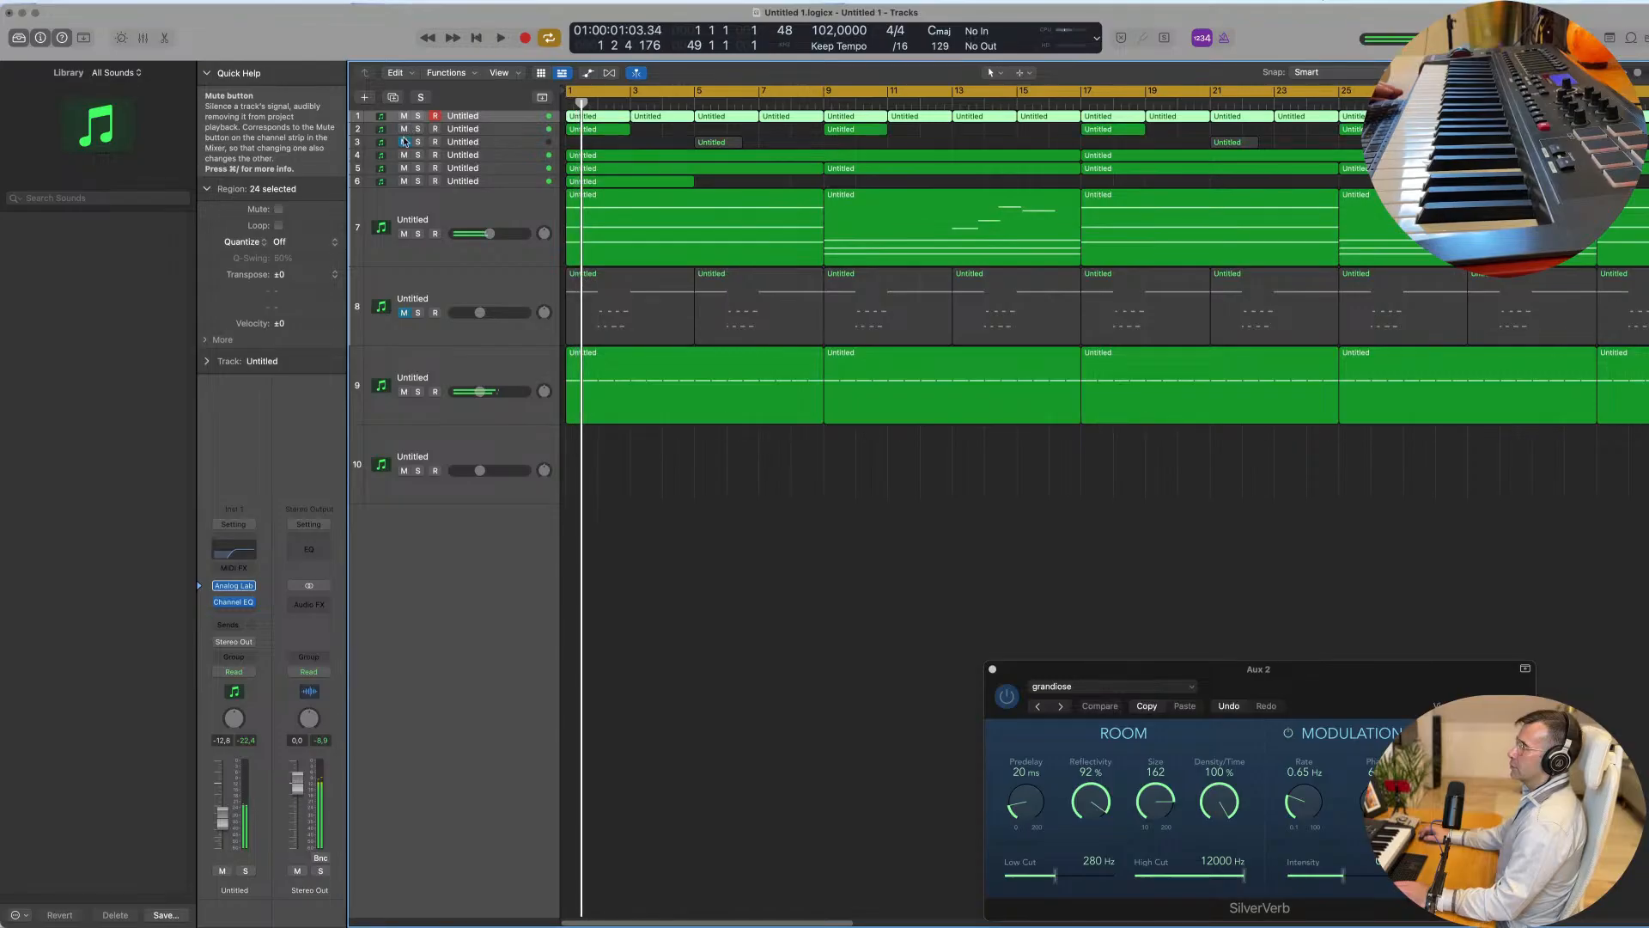
key("space")
Step: Clear the region selection and review the whole arrangement across all tracks during playback
left_click(604, 513)
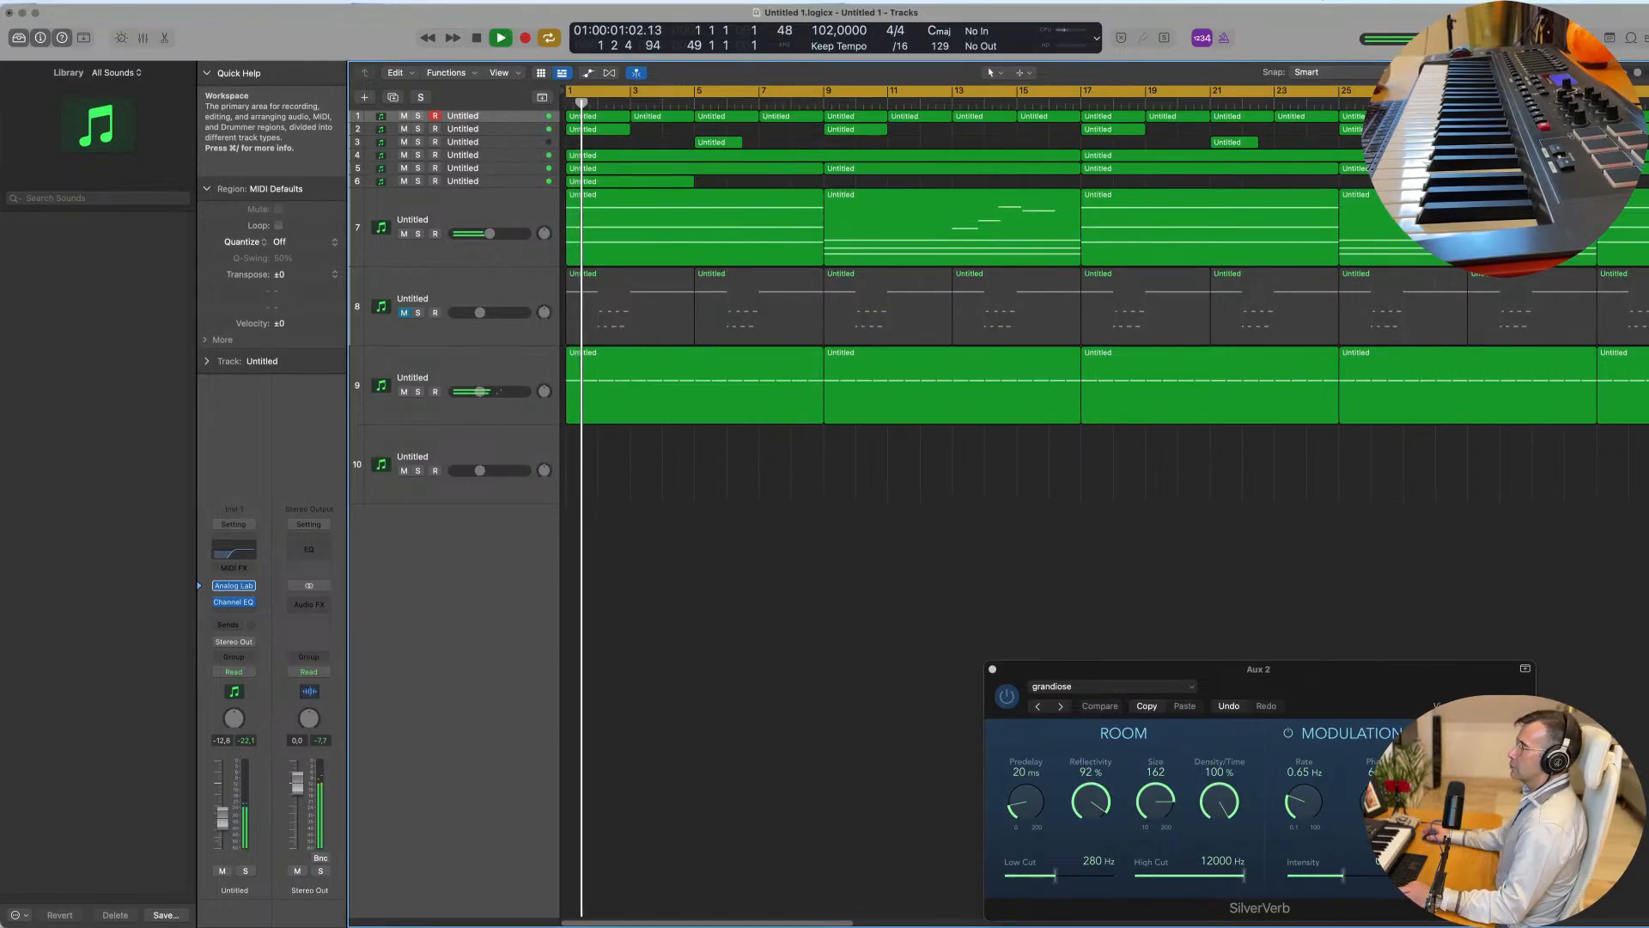
key("super+Right")
key("super+Left")
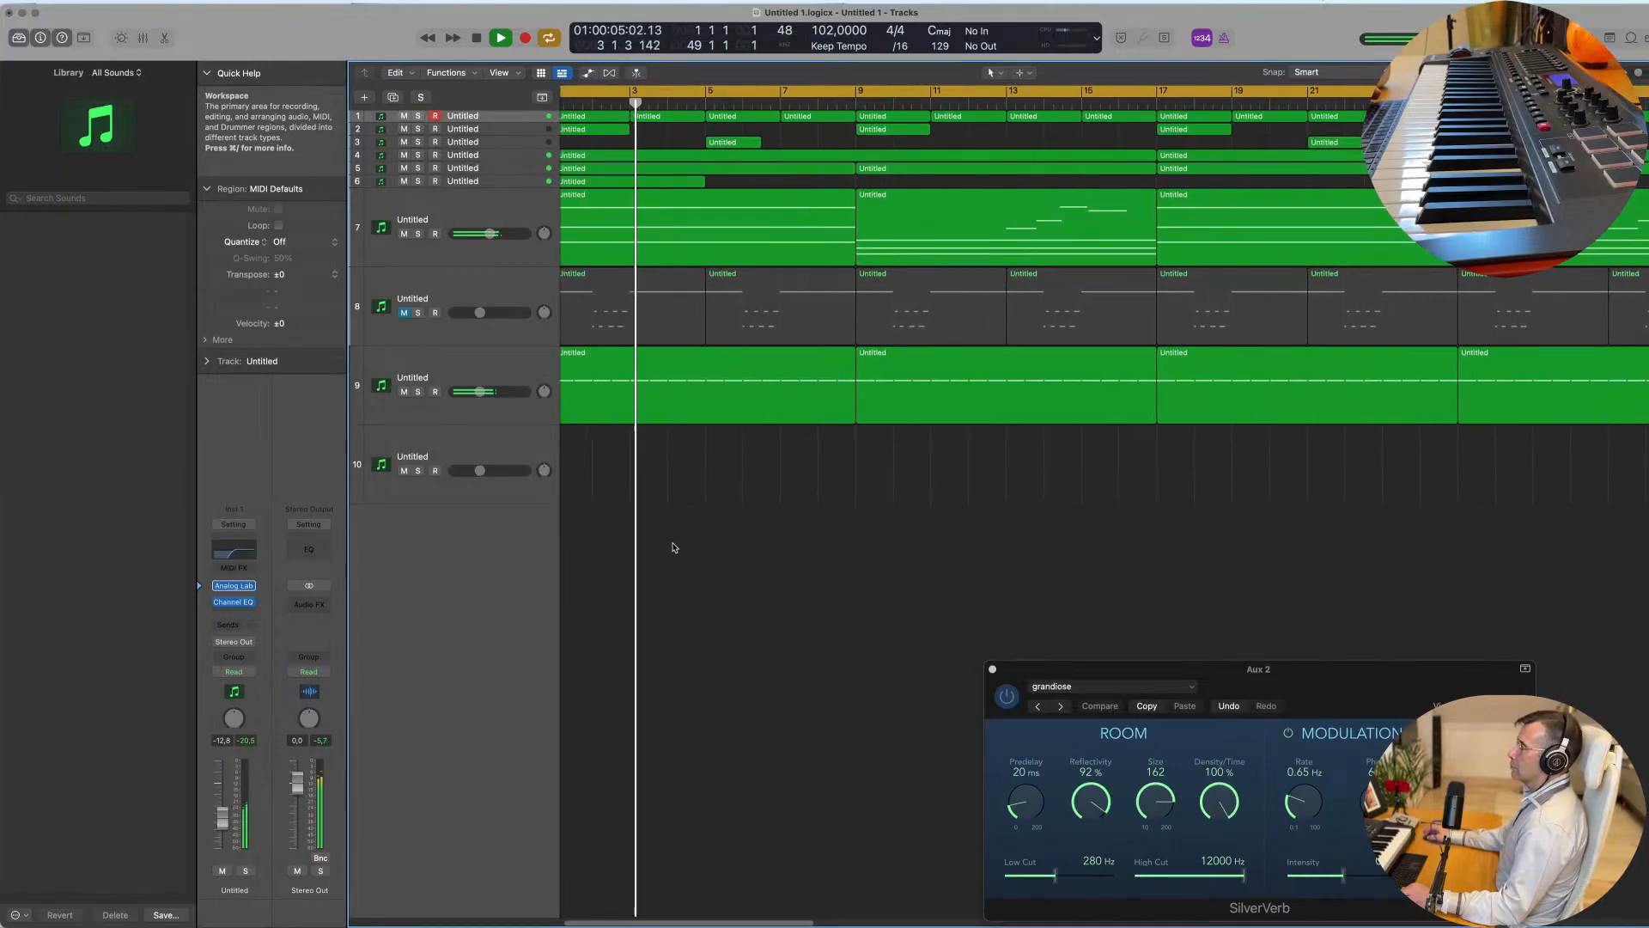
scroll(674, 547, "down", 10)
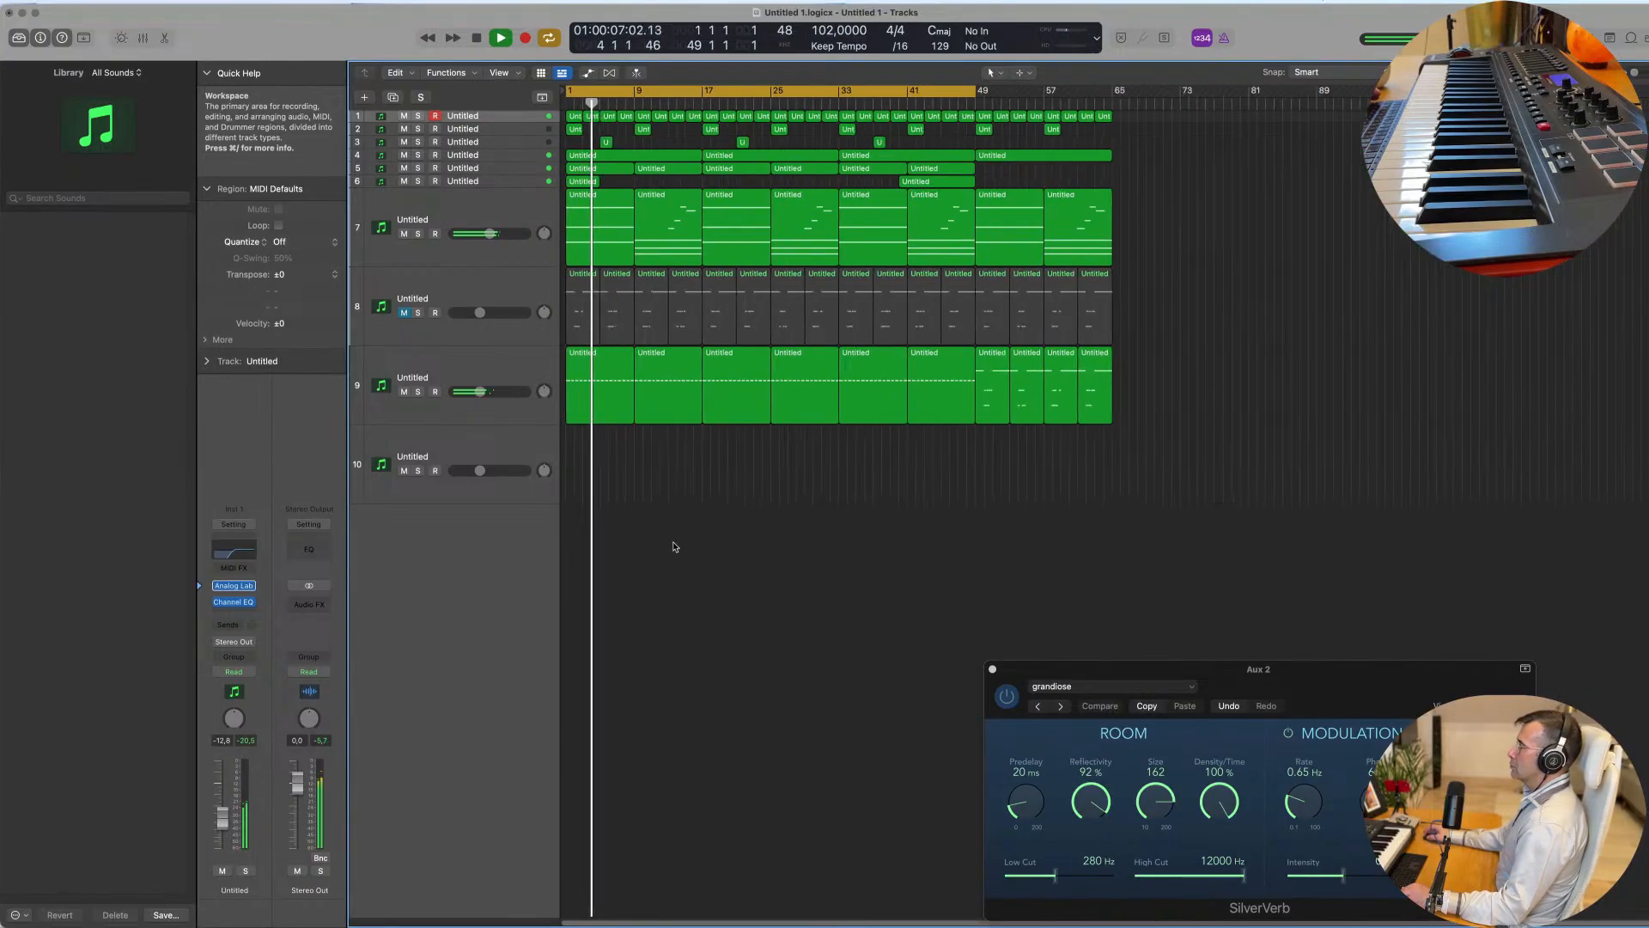
scroll(674, 547, "up", 5)
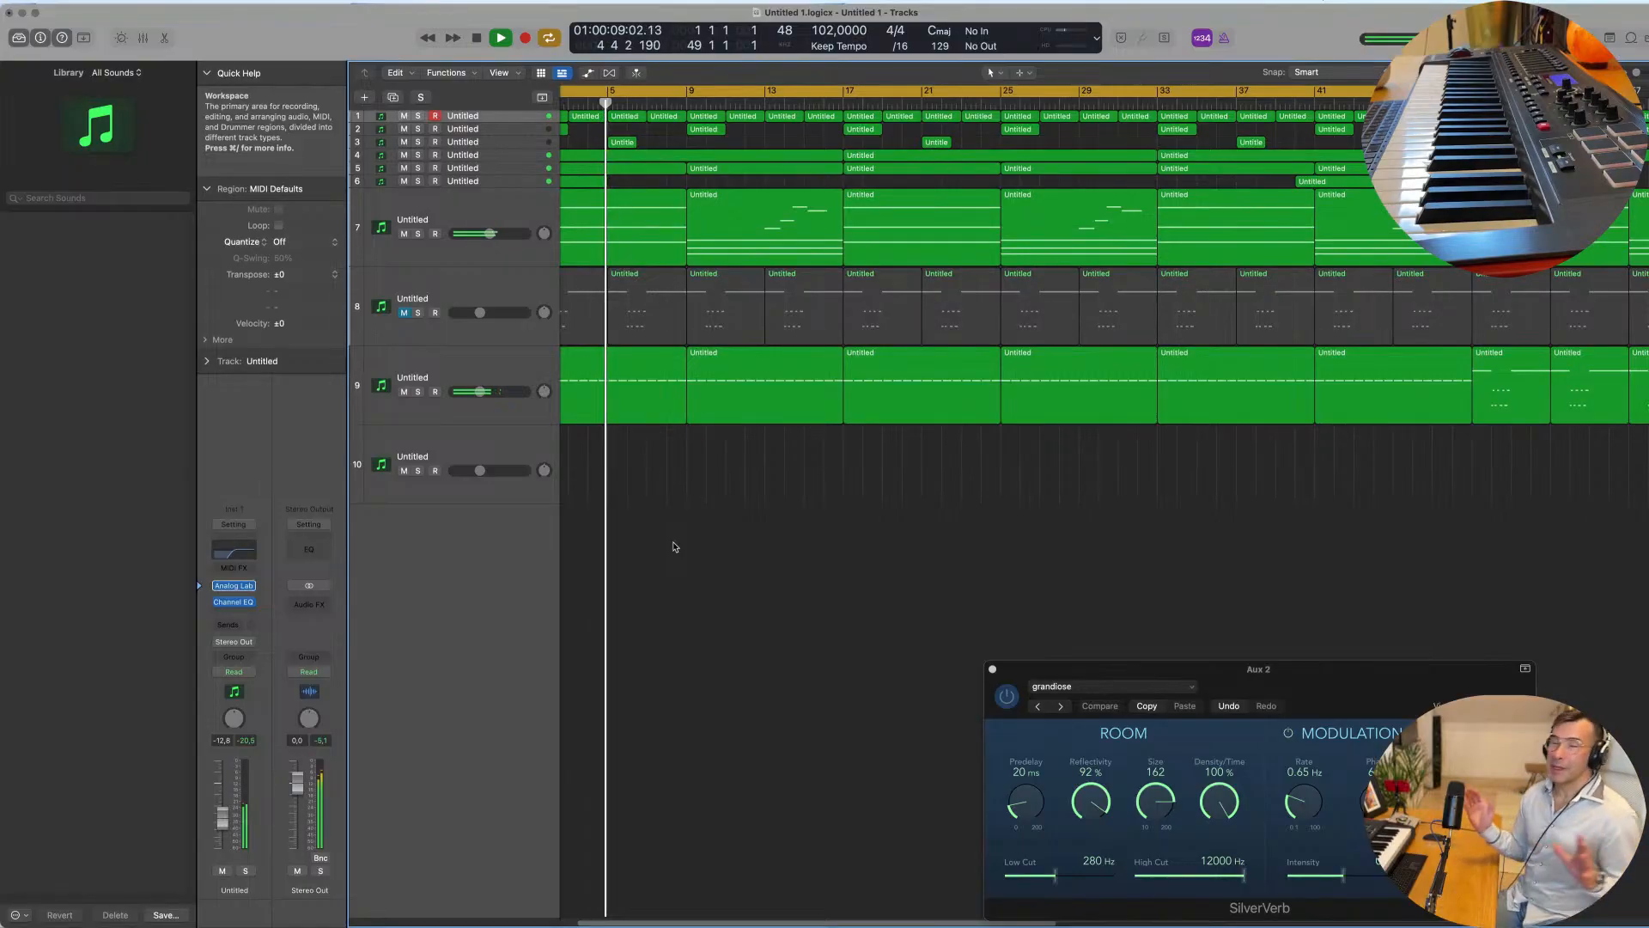